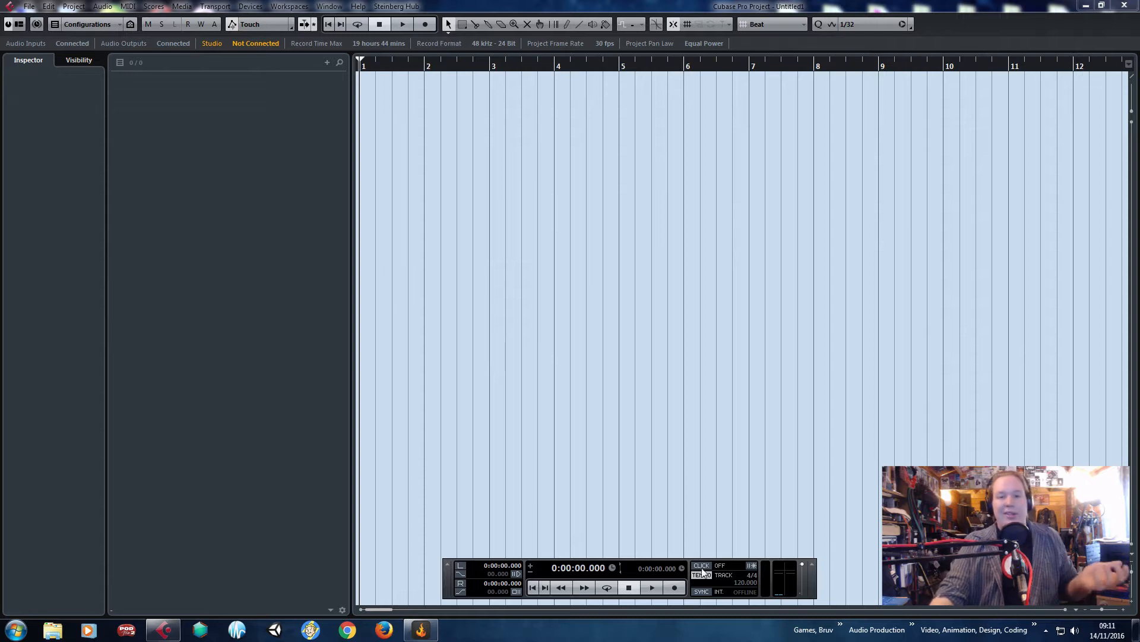
# Add one instrument track that uses the HALion Sonic SE synth.
pyautogui.rightClick(232, 268)
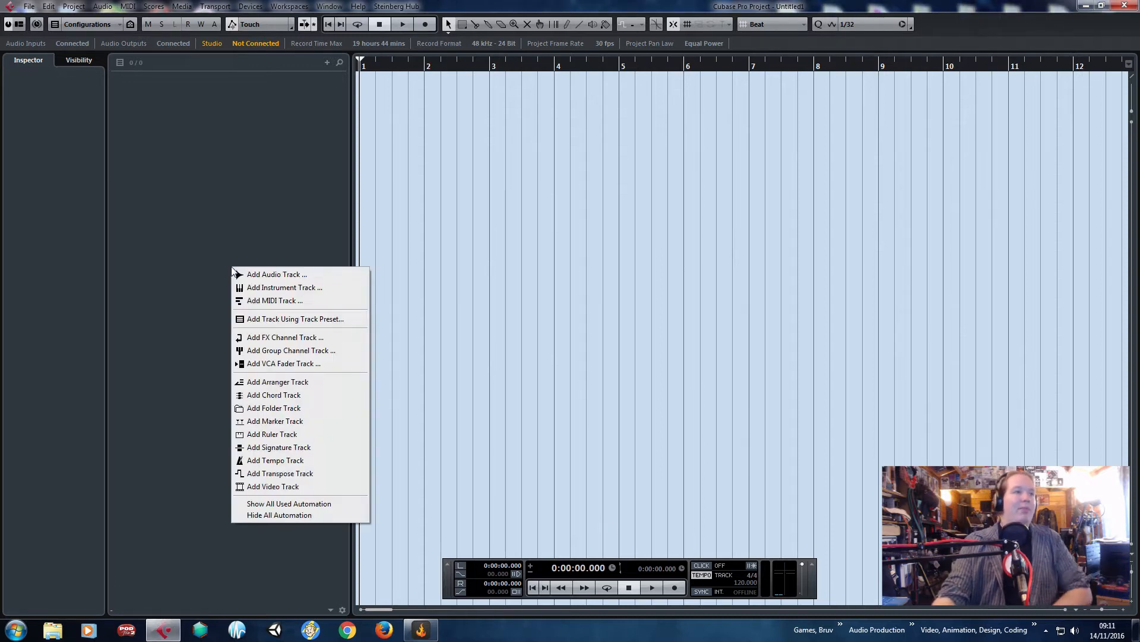
pyautogui.click(280, 288)
pyautogui.click(568, 331)
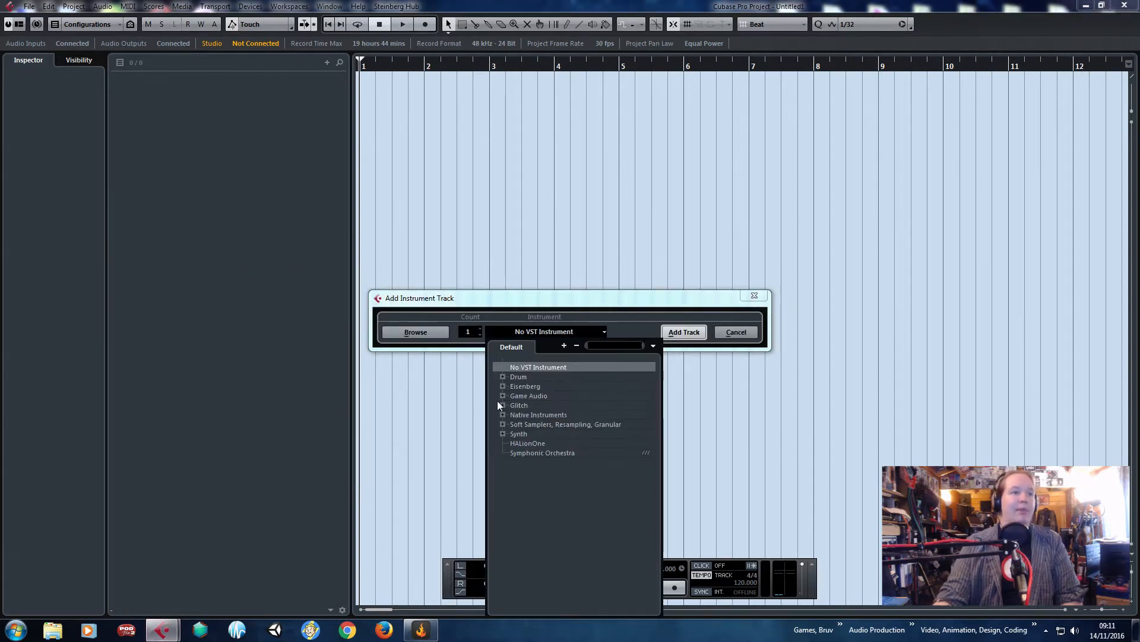
pyautogui.click(503, 415)
pyautogui.click(503, 415)
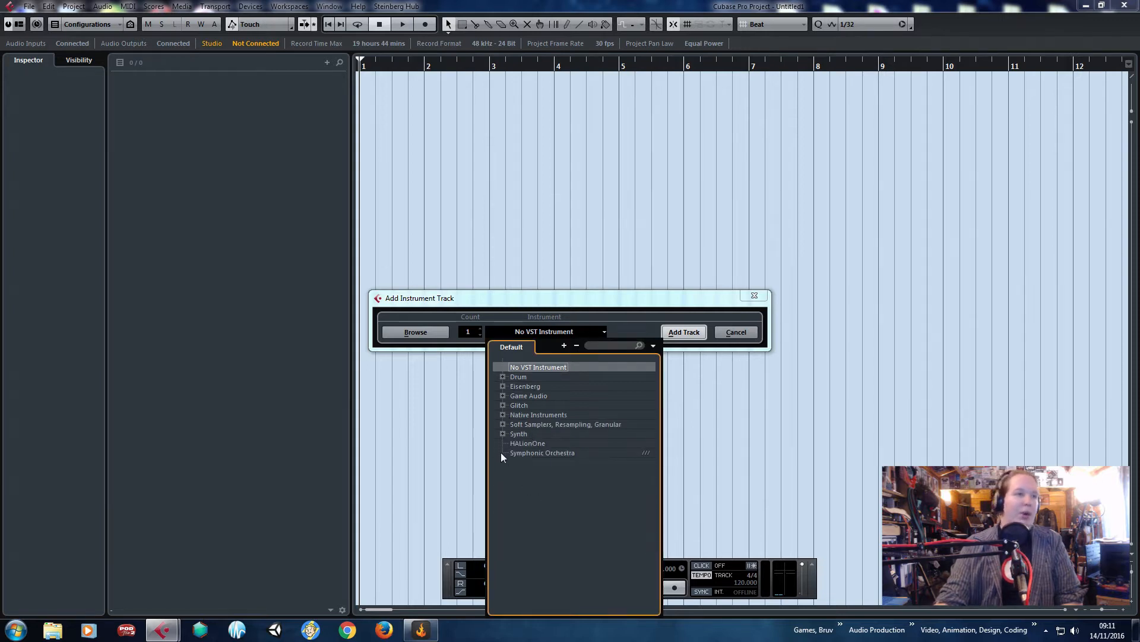
pyautogui.click(503, 434)
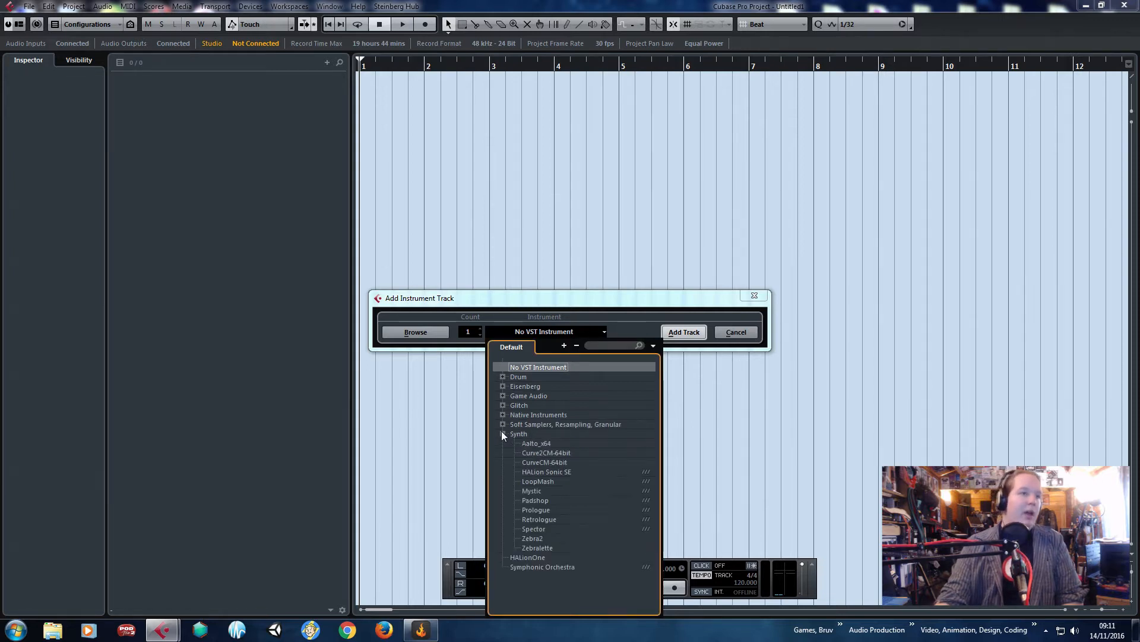
pyautogui.click(570, 473)
pyautogui.click(684, 332)
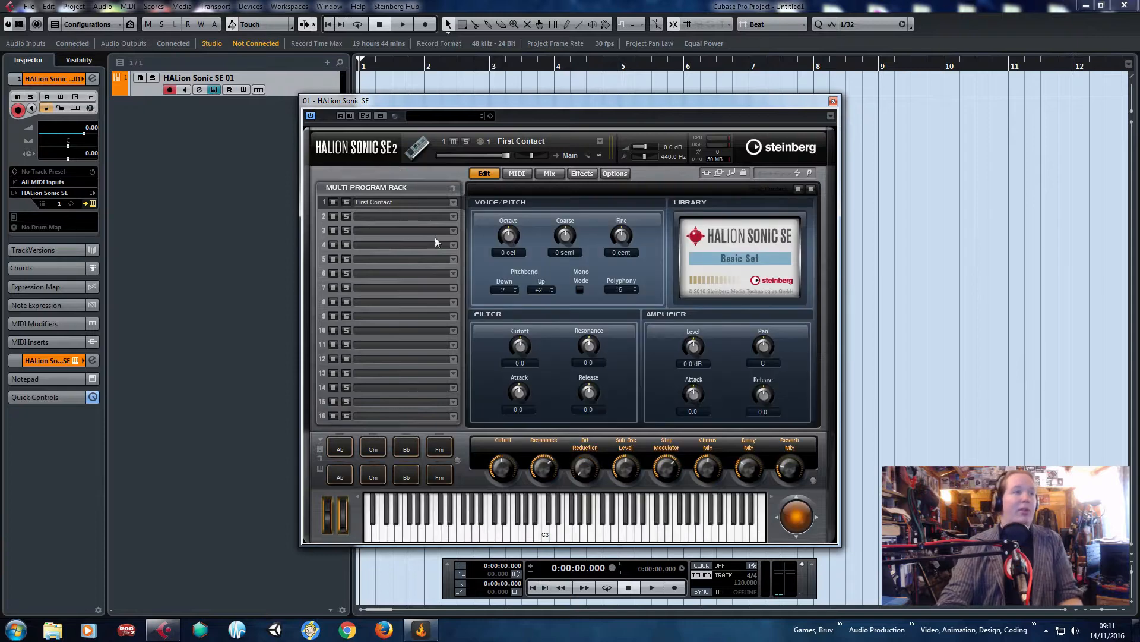
# Search the program presets for "alta", load SR Alta Kit into the first slot, and close the instrument window.
pyautogui.click(453, 202)
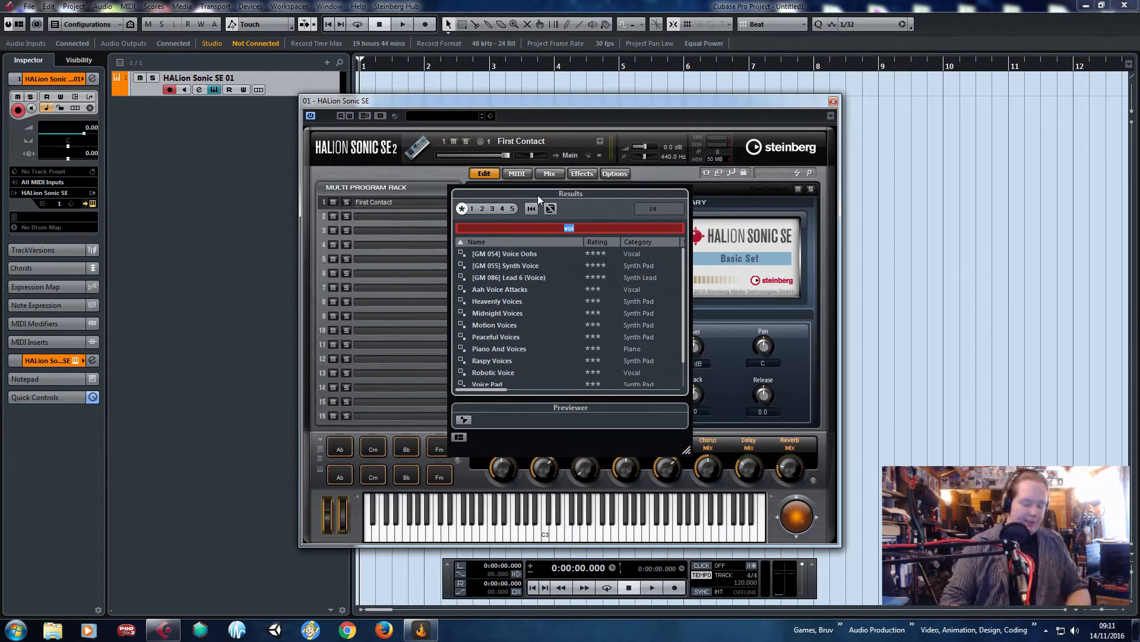
pyautogui.write('alta')
pyautogui.click(488, 256)
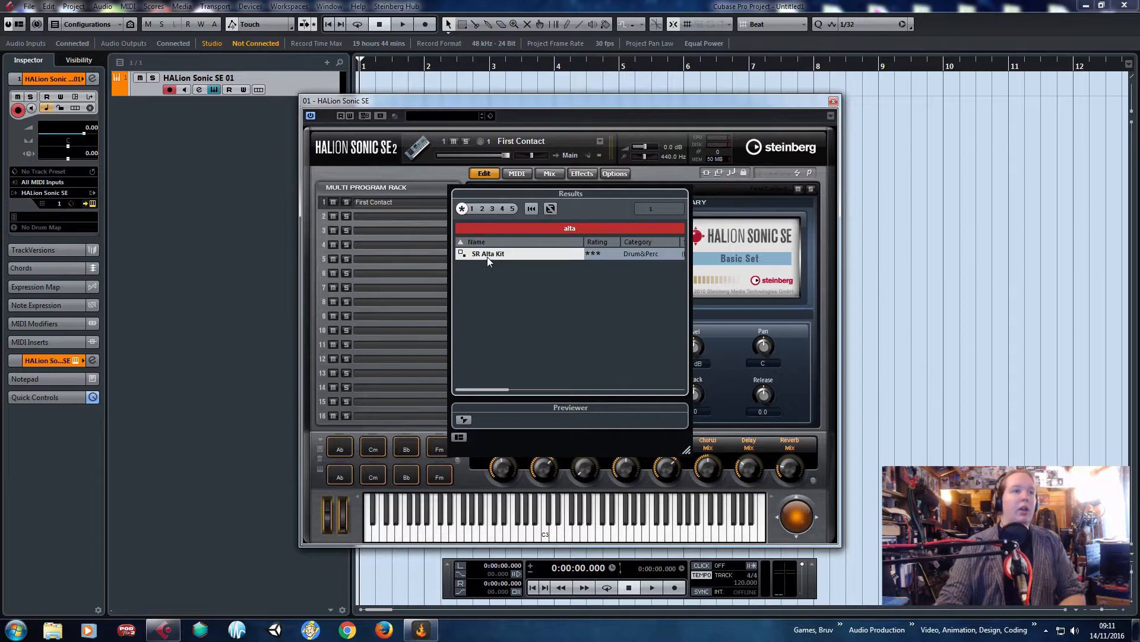
pyautogui.doubleClick(487, 257)
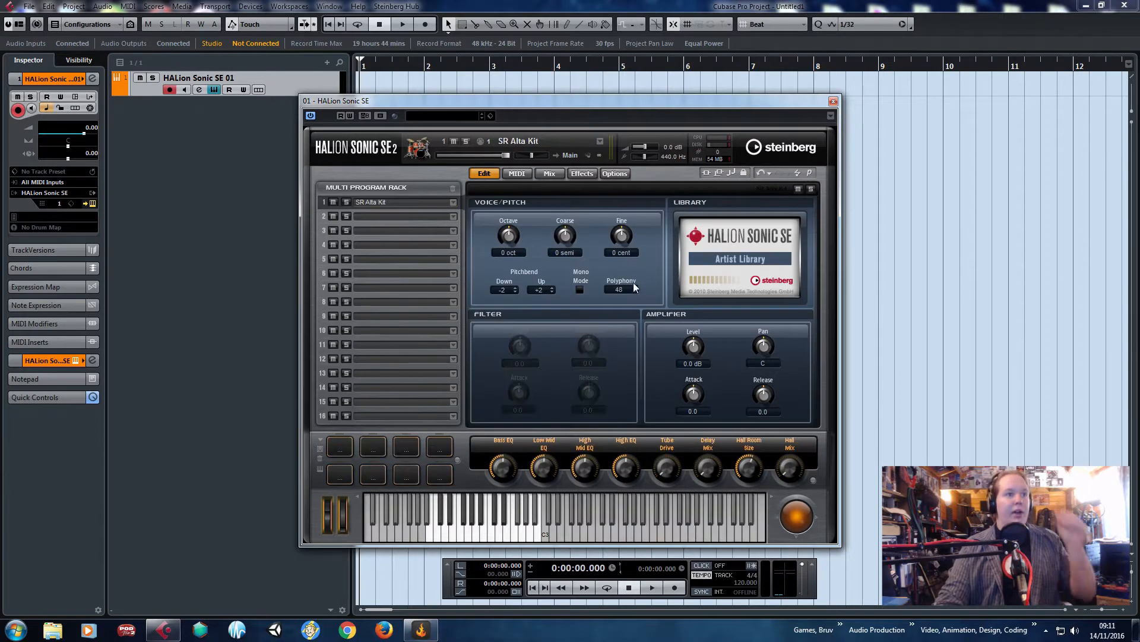
pyautogui.click(833, 101)
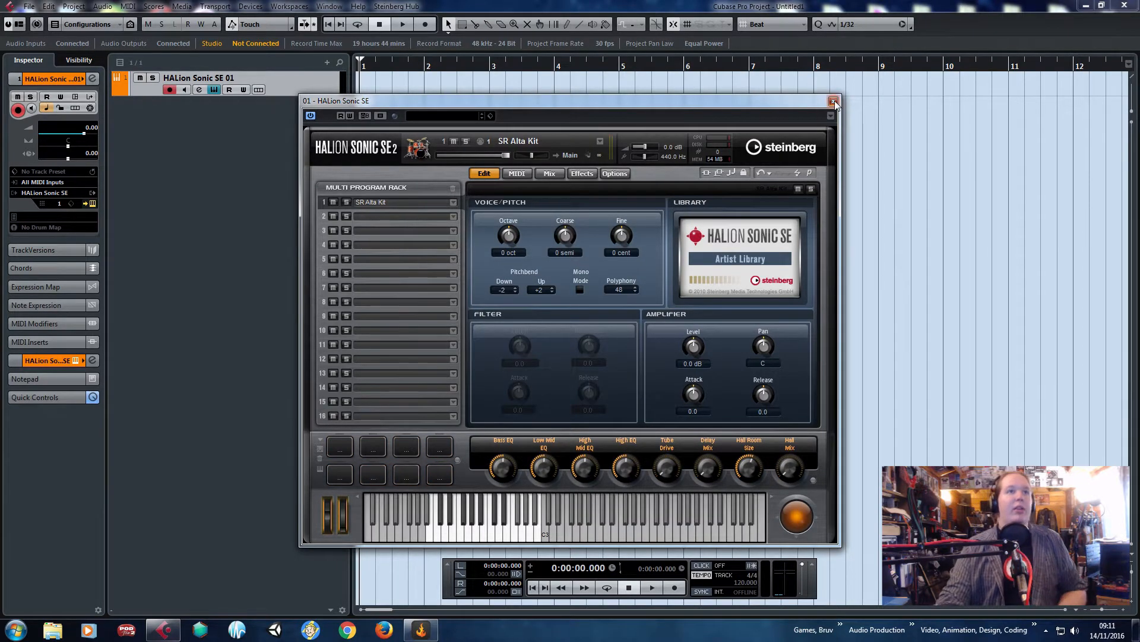
# Increase the instrument track's height and rename it Kit.
pyautogui.moveTo(291, 94); pyautogui.dragTo(291, 191)
pyautogui.doubleClick(198, 78)
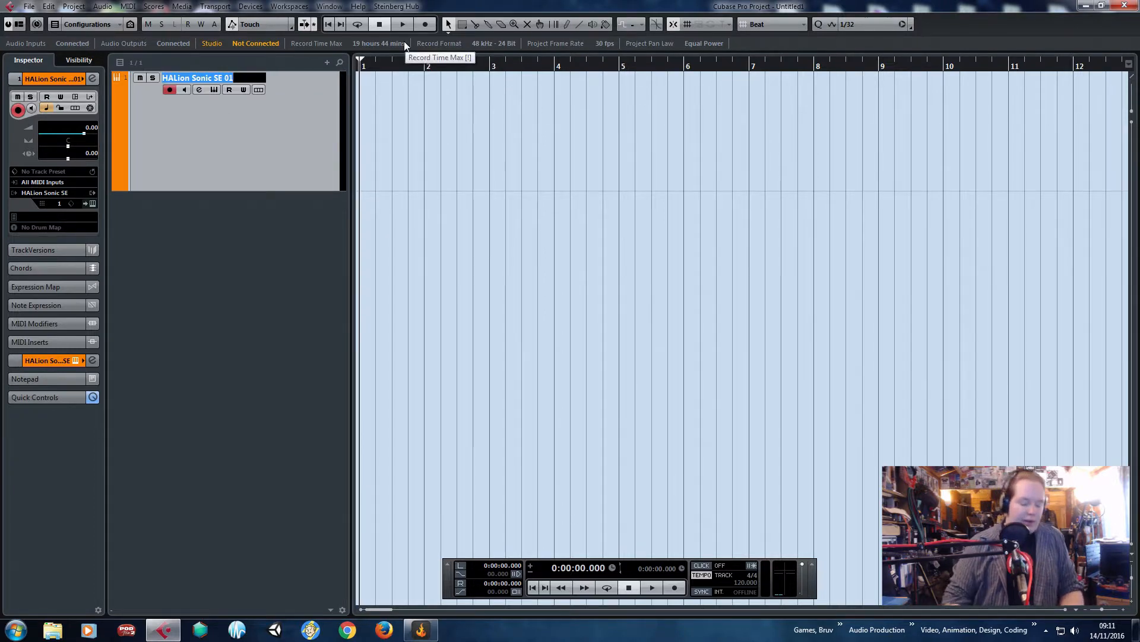
pyautogui.write('K')
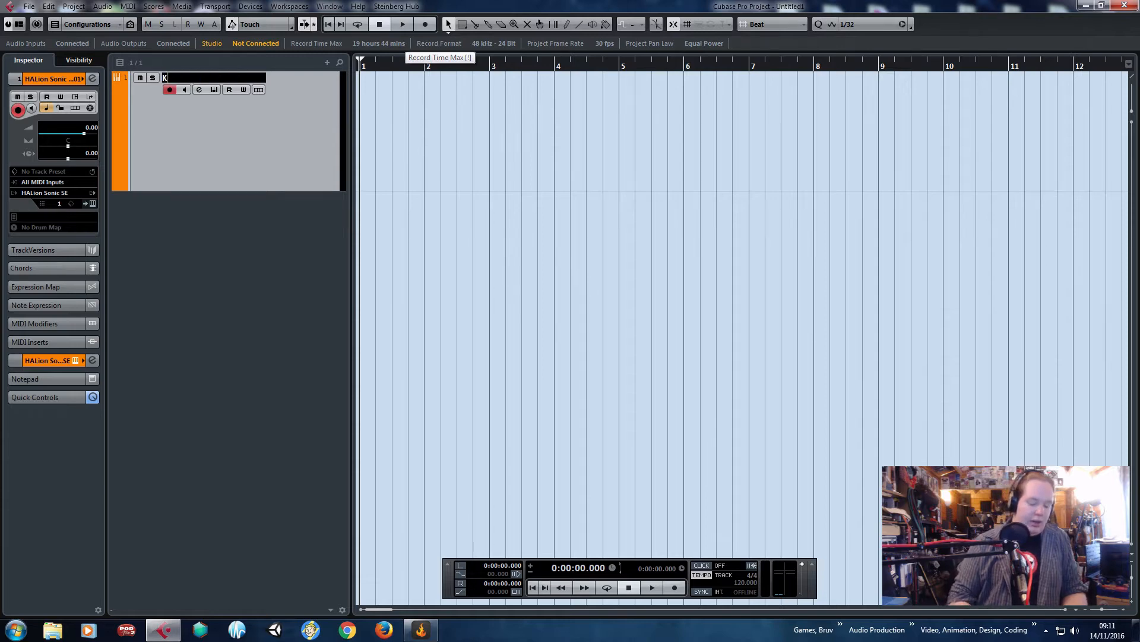
pyautogui.write('it')
pyautogui.press('Return')
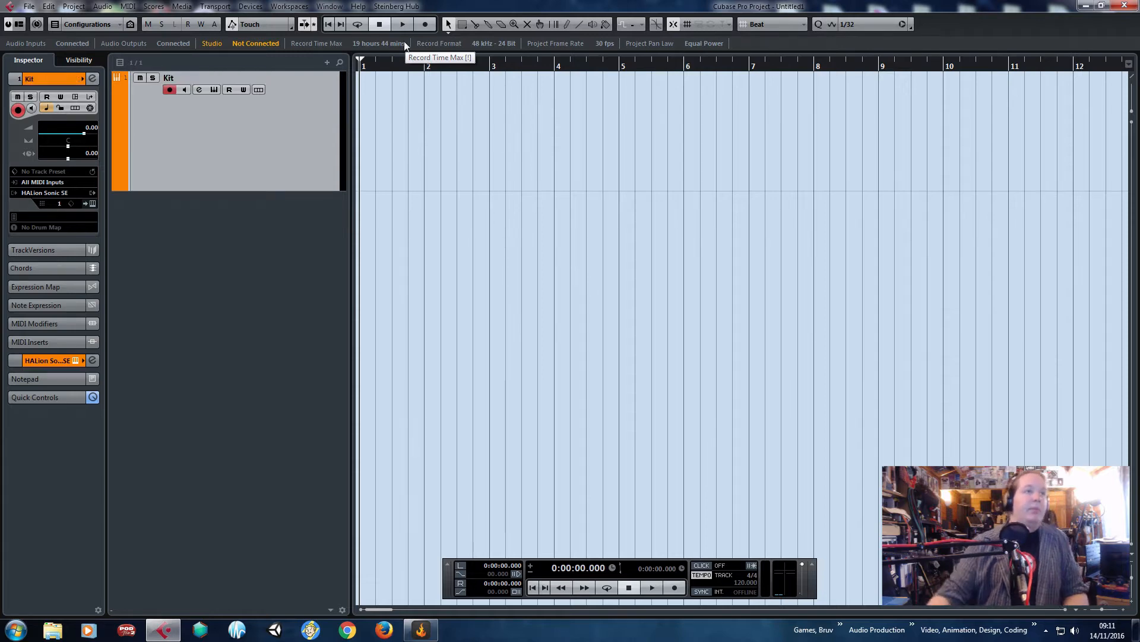
# Switch the project tempo from track to fixed mode and set it to 97.23 BPM.
pyautogui.click(712, 577)
pyautogui.doubleClick(737, 582)
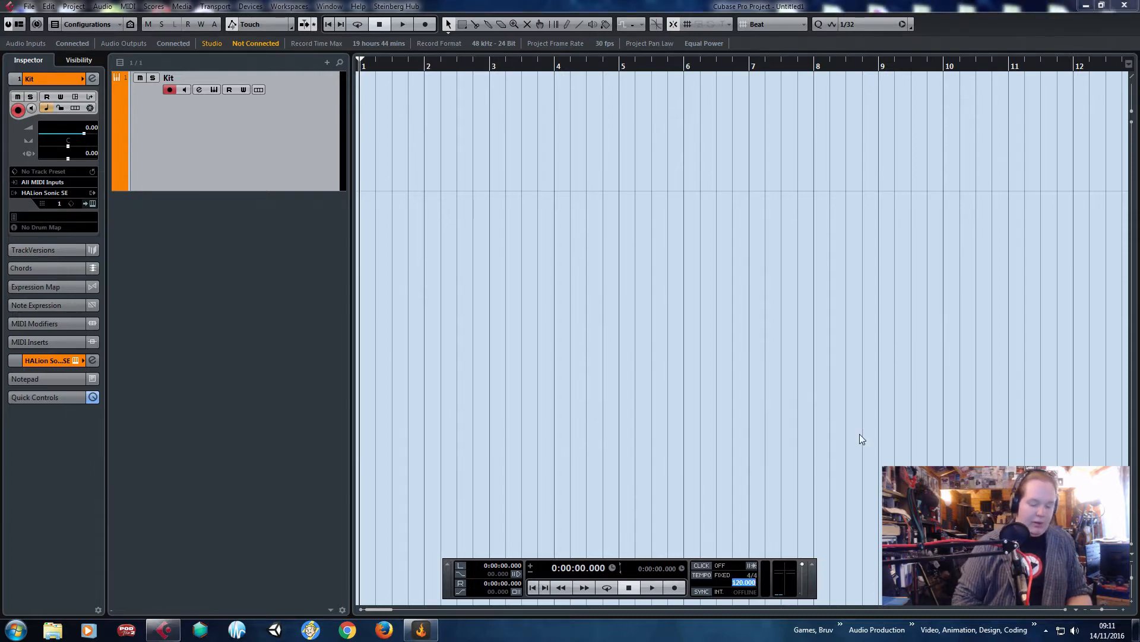
pyautogui.write('97')
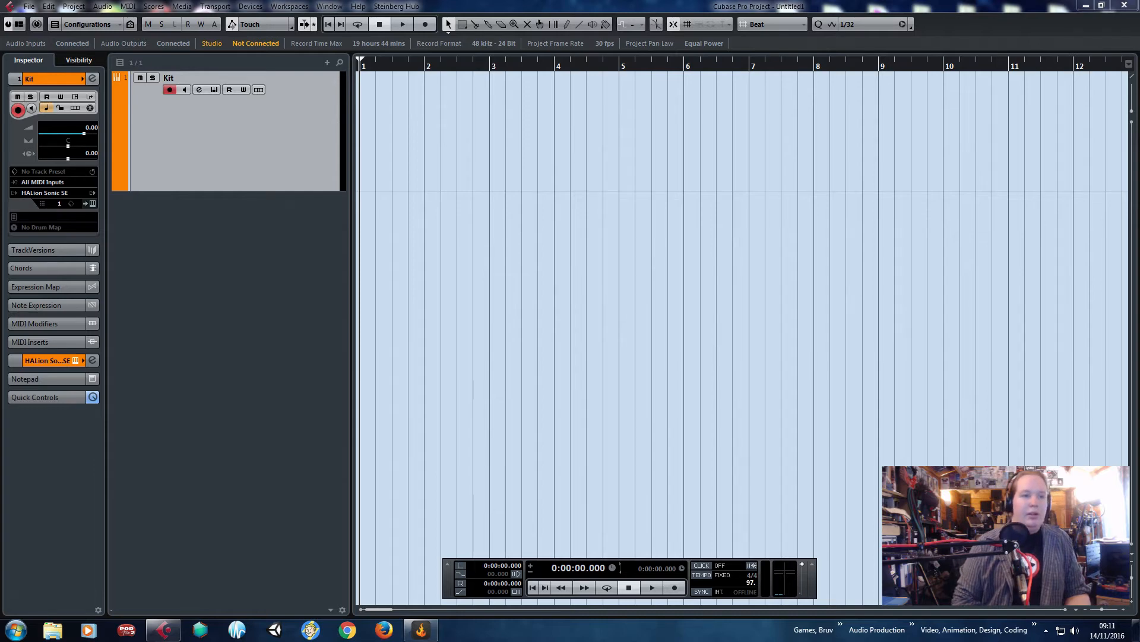
pyautogui.write('.23')
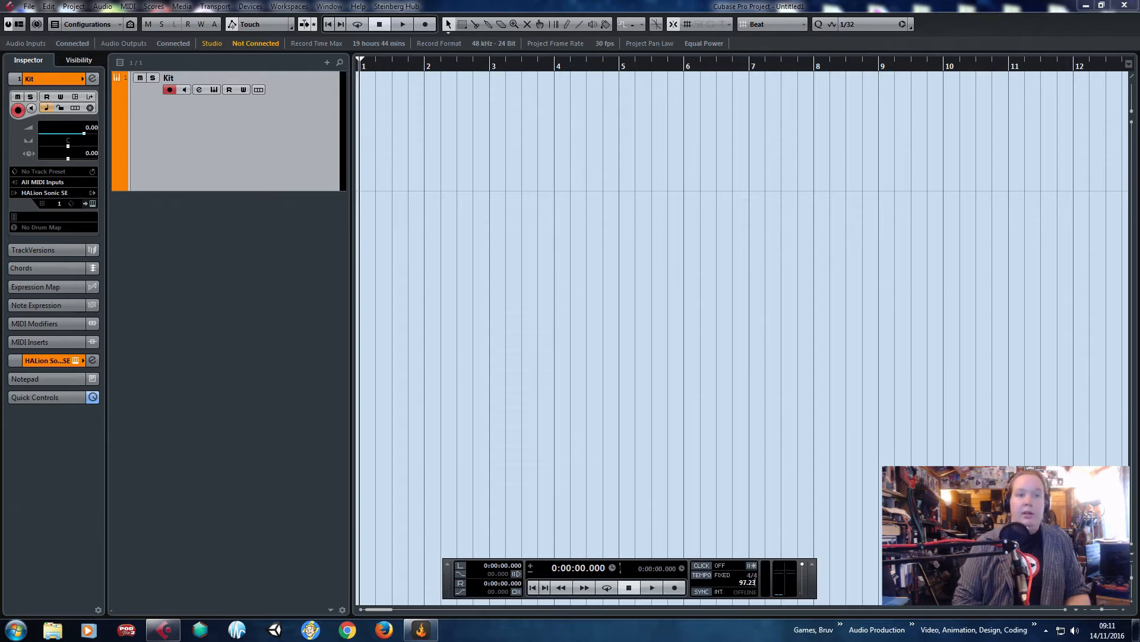
pyautogui.press('Return')
# Refine the fixed project tempo to 97.299 BPM.
pyautogui.doubleClick(751, 582)
pyautogui.press('BackSpace')
pyautogui.press('BackSpace')
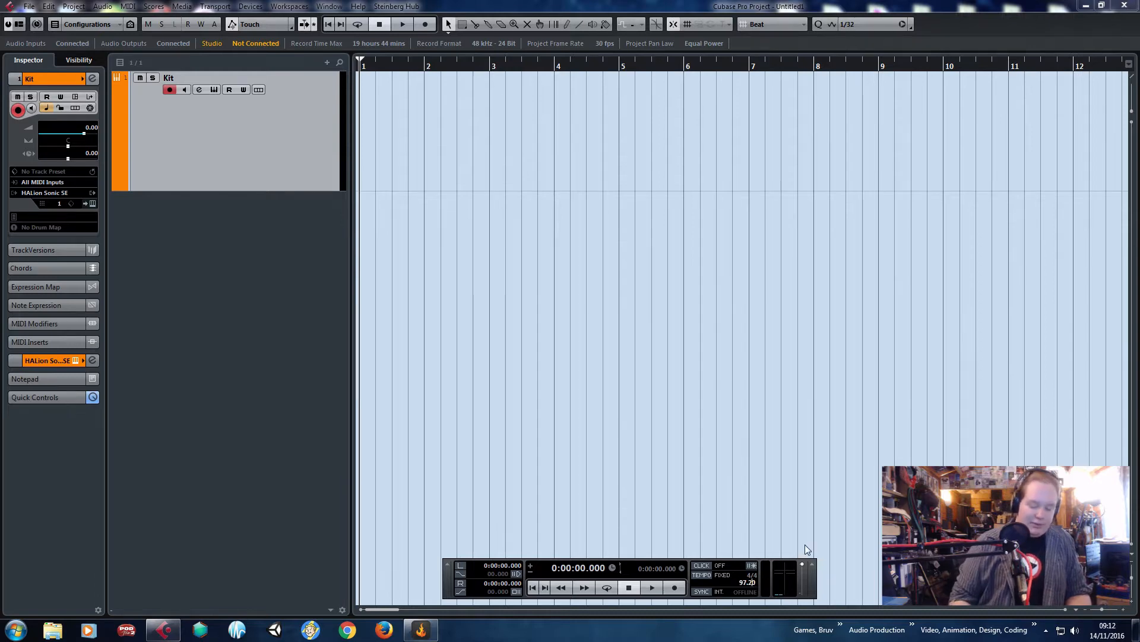
pyautogui.write('9')
pyautogui.press('Return')
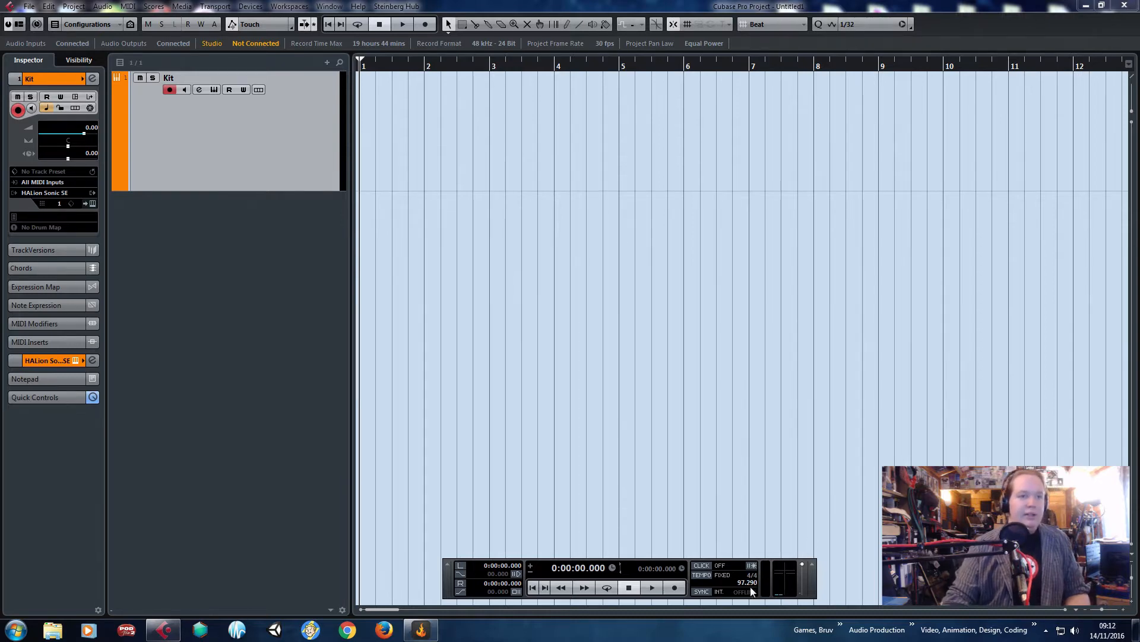
pyautogui.press('BackSpace')
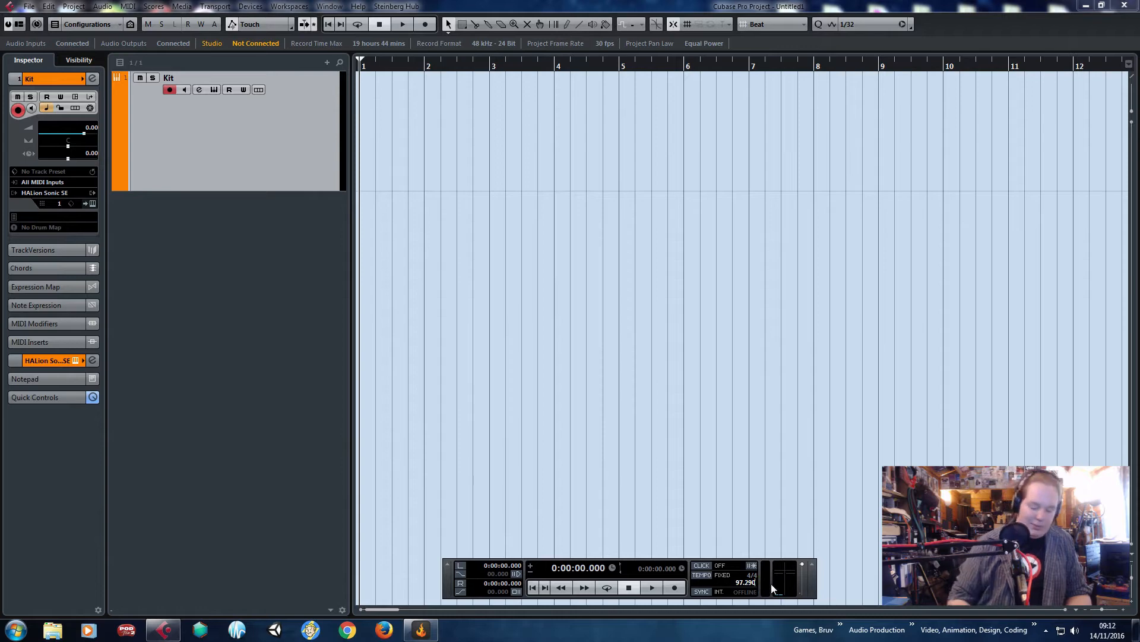
pyautogui.write('9')
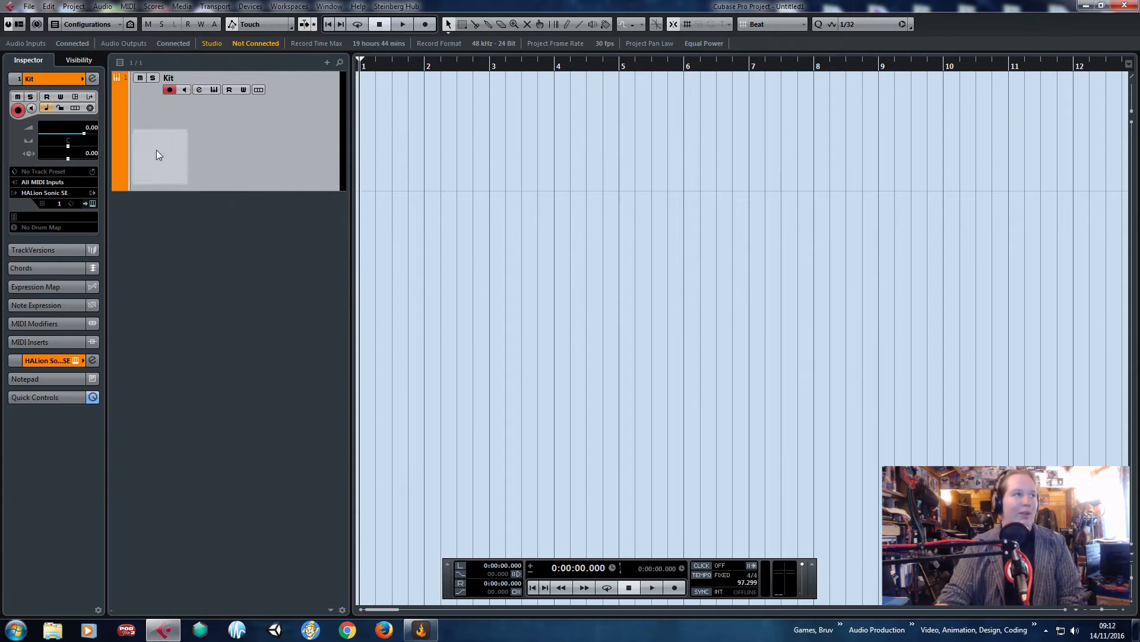
# Draw an empty MIDI part on the Kit track from bar 2 to bar 4 and select it.
pyautogui.click(568, 24)
pyautogui.moveTo(426, 102)
pyautogui.mouseDown()
pyautogui.moveTo(459, 119)
pyautogui.moveTo(560, 118)
pyautogui.mouseUp()
pyautogui.press('1')
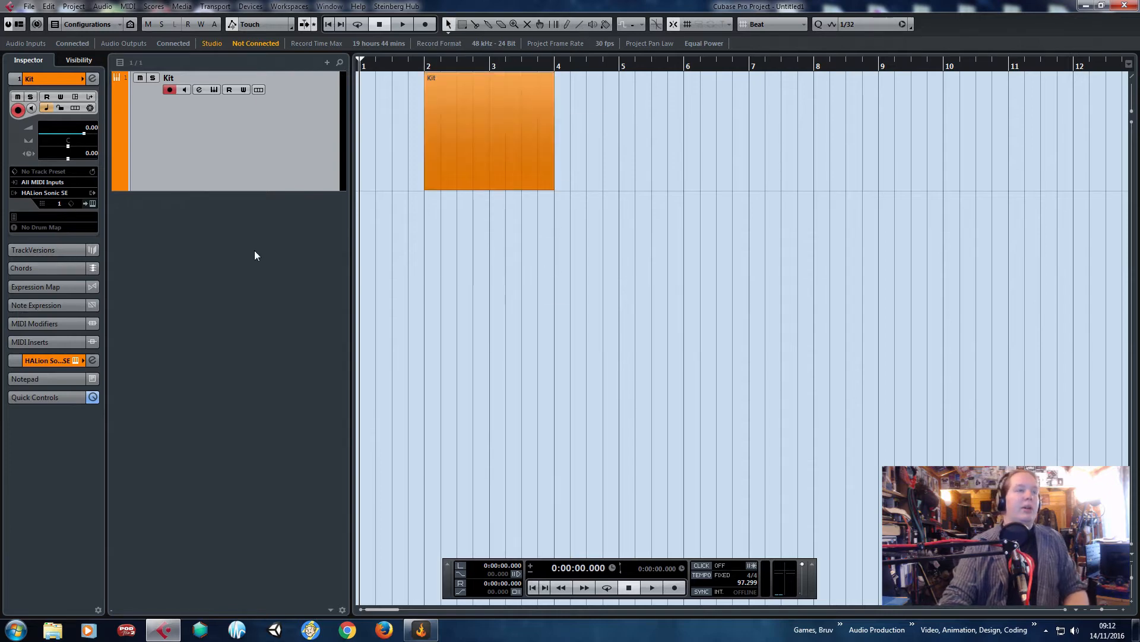
pyautogui.click(493, 137)
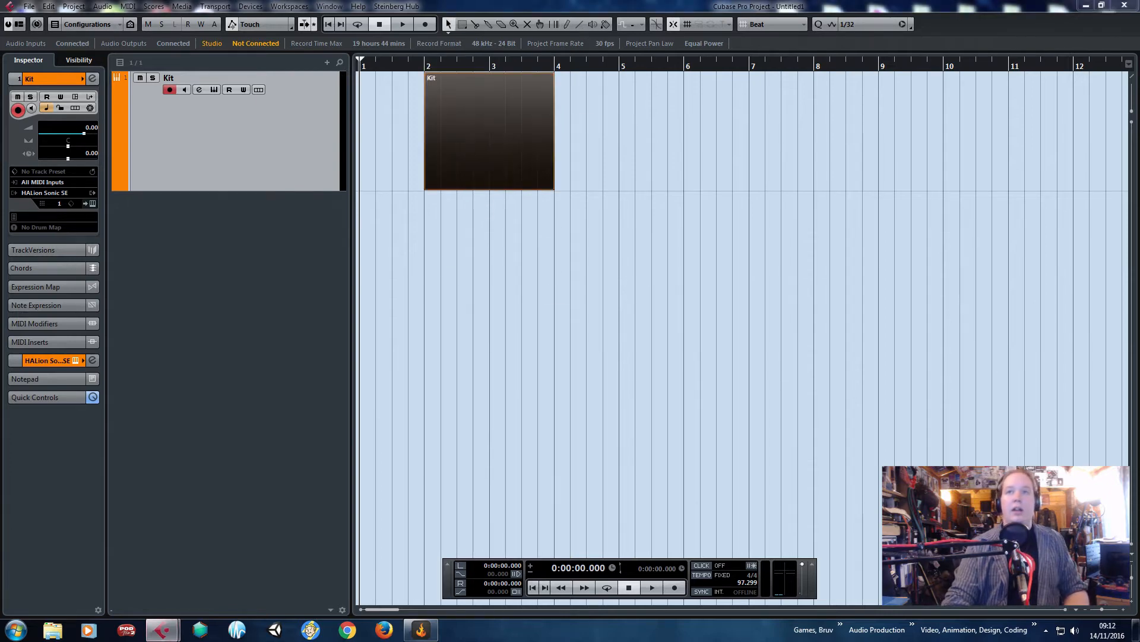
# Open the Kit part in a maximized Key Editor and audition the C1 drum sound.
pyautogui.doubleClick(516, 149)
pyautogui.doubleClick(517, 37)
pyautogui.moveTo(385, 272); pyautogui.dragTo(9, 263)
pyautogui.scroll(-8, 148, 259)
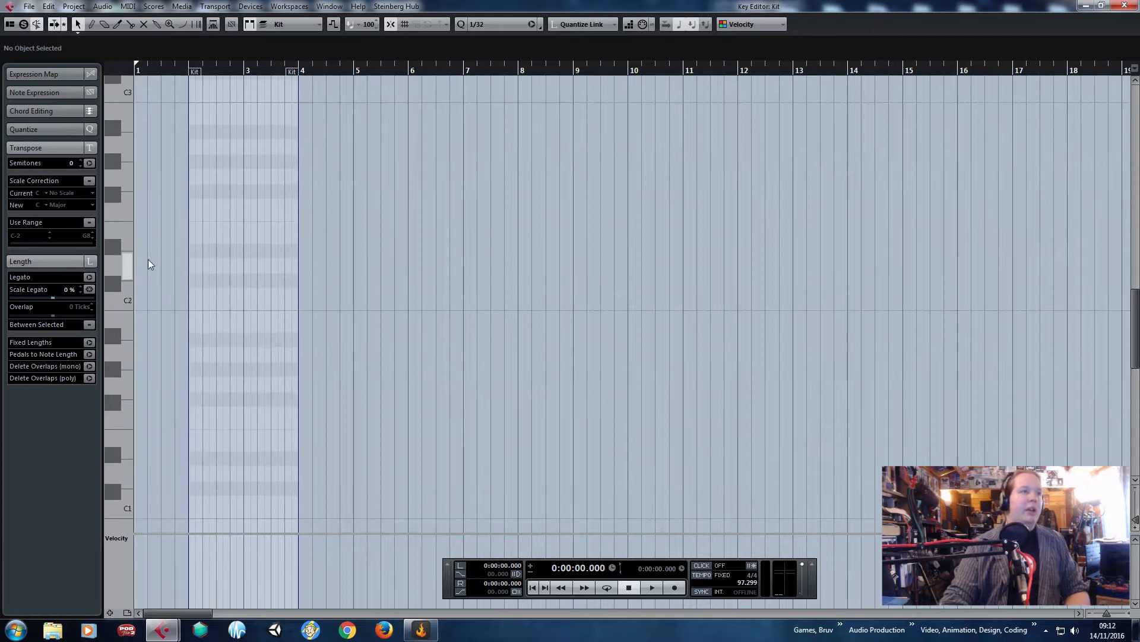
pyautogui.scroll(1, 131, 219)
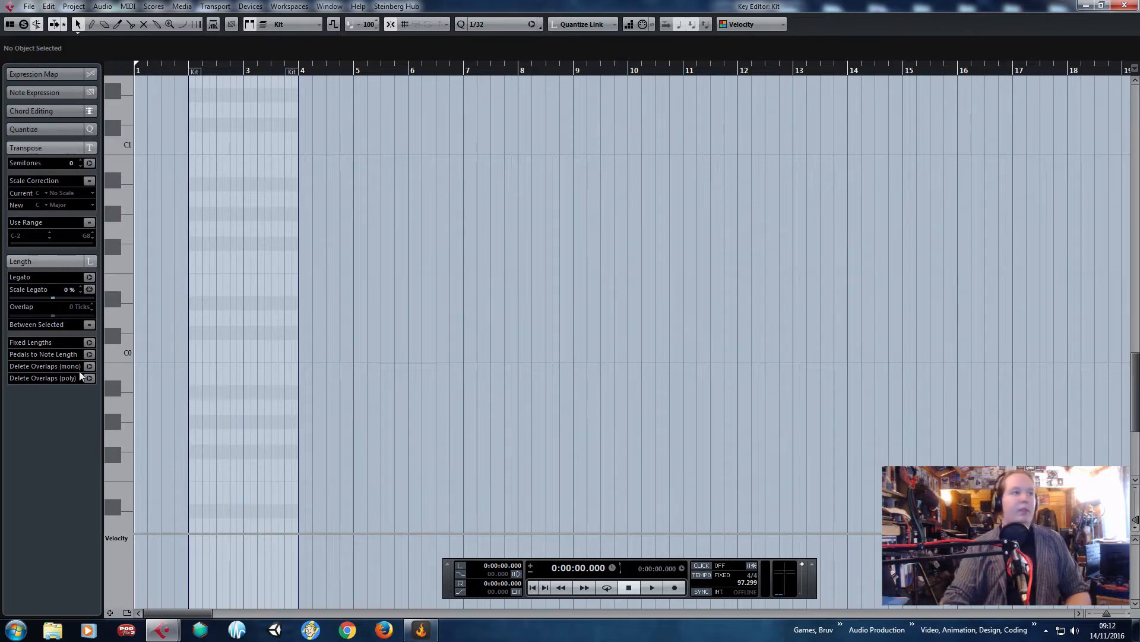
pyautogui.click(116, 150)
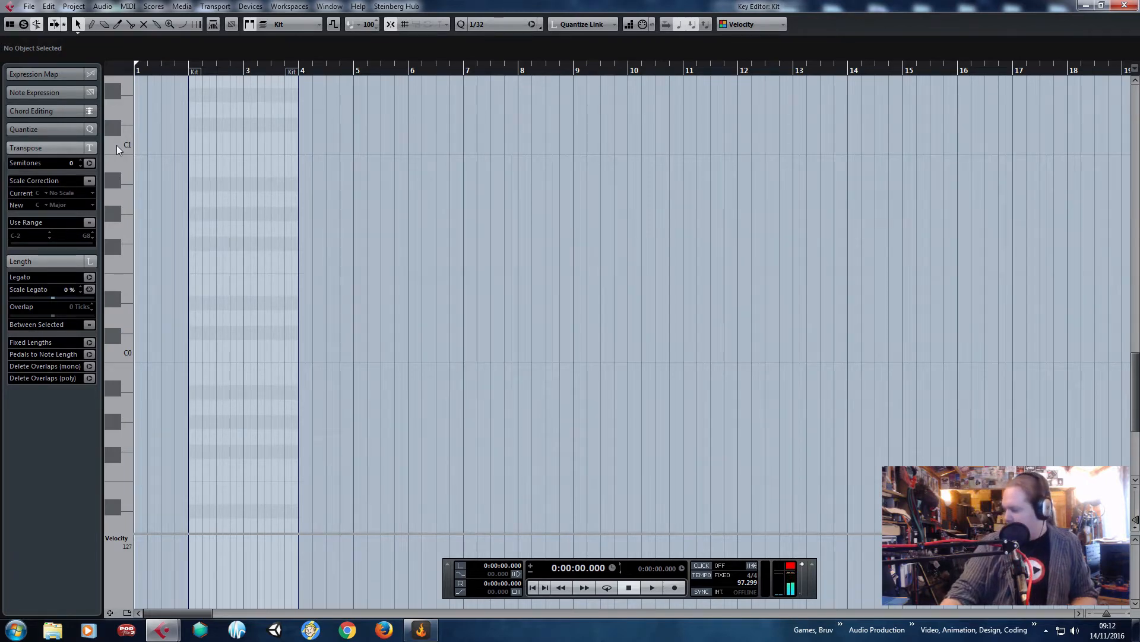
# Draw a sixteenth-length C1 note and align its start with the beginning of bar 2 at 2.1.1.0.
pyautogui.press('h')
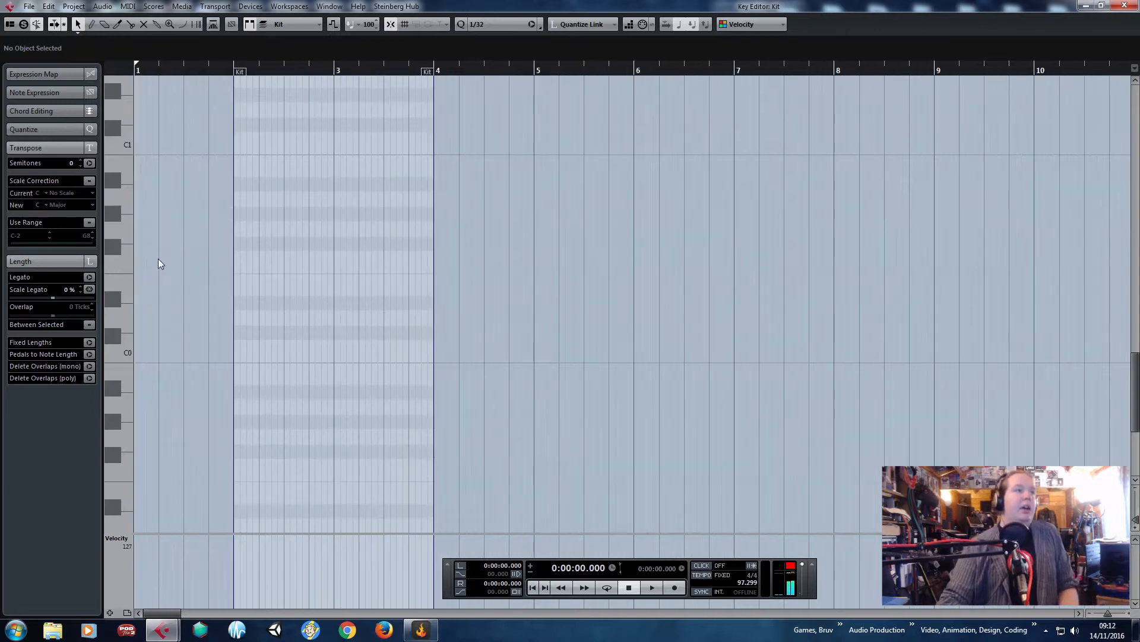
pyautogui.scroll(4, 178, 249)
pyautogui.press('h')
pyautogui.press('h')
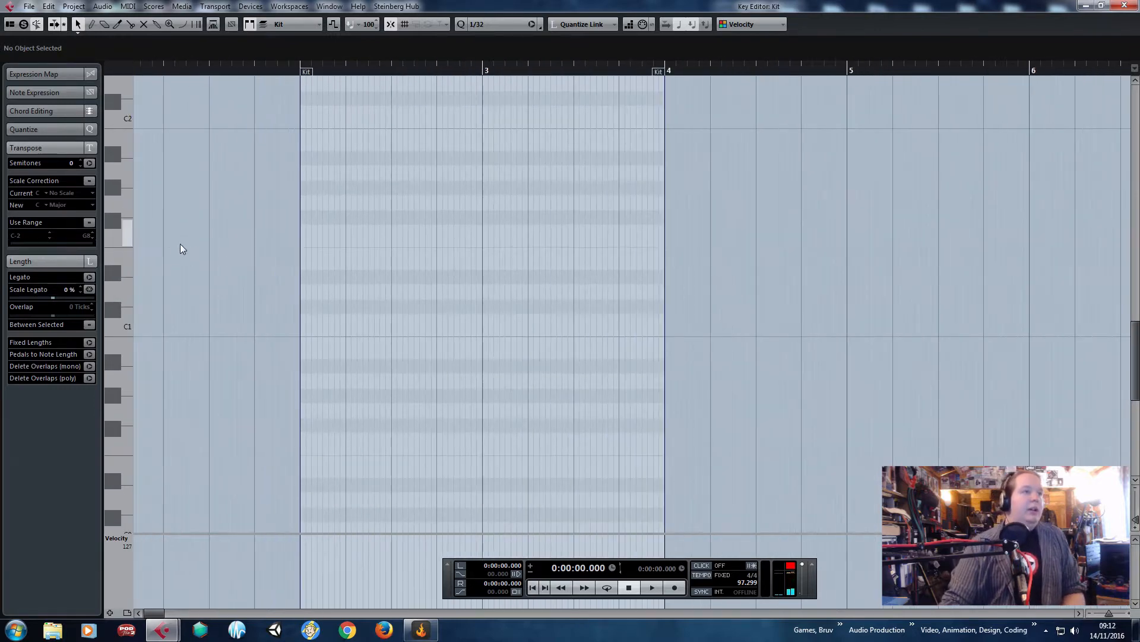
pyautogui.hscroll(-1, 180, 244)
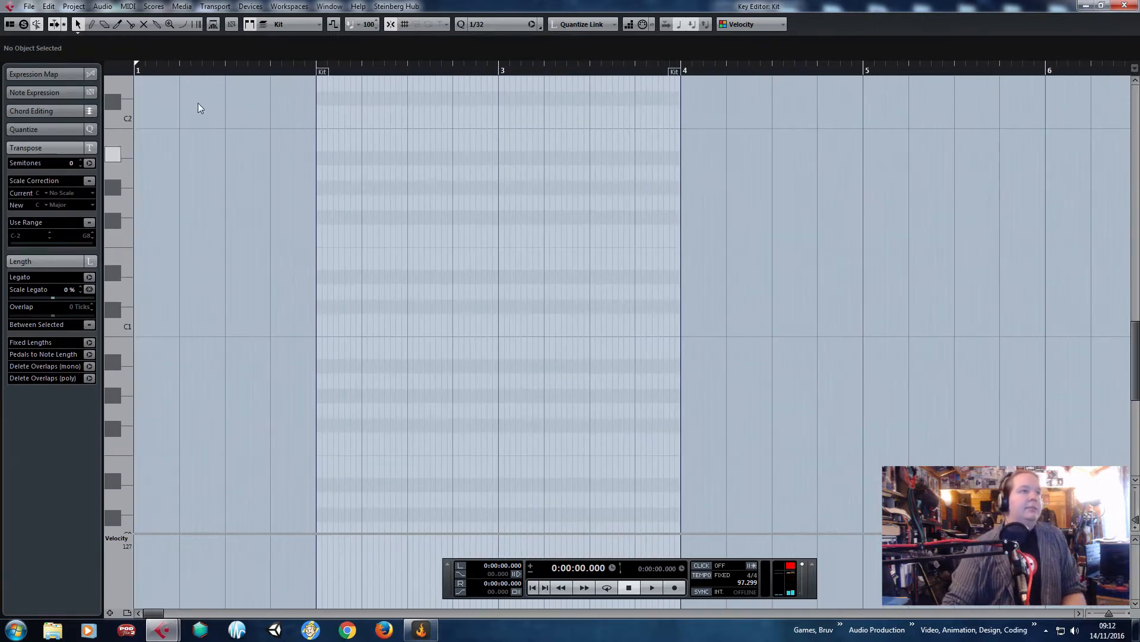
pyautogui.click(92, 24)
pyautogui.click(312, 321)
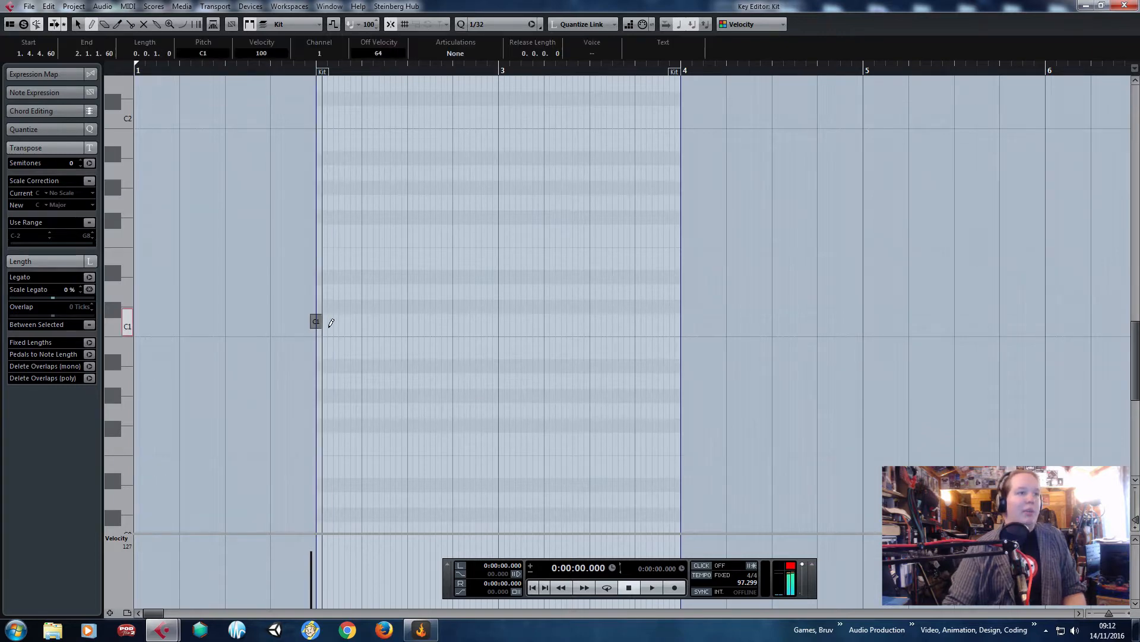
pyautogui.scroll(3, 320, 326)
pyautogui.moveTo(329, 326); pyautogui.dragTo(342, 322)
pyautogui.press('1')
# Paste a copy of the C1 note, move it to 2.2.3.0, and play the two hits back.
pyautogui.click(450, 71)
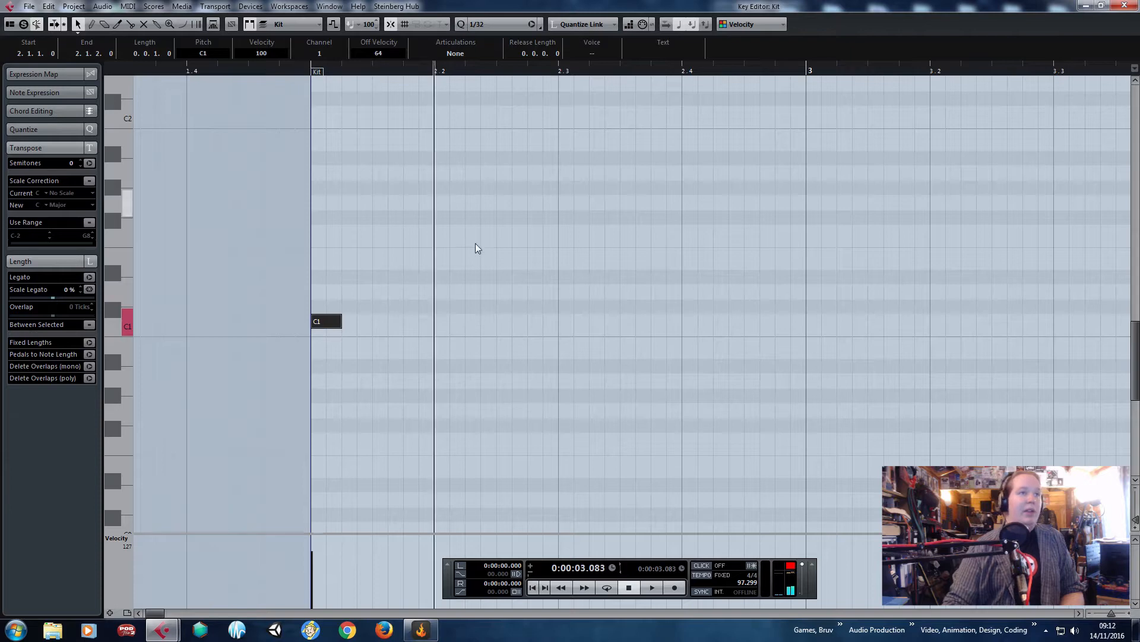
pyautogui.hotkey('ctrl', 'v')
pyautogui.moveTo(455, 323); pyautogui.dragTo(513, 321)
pyautogui.scroll(-2, 506, 271)
pyautogui.click(388, 72)
pyautogui.press('space')
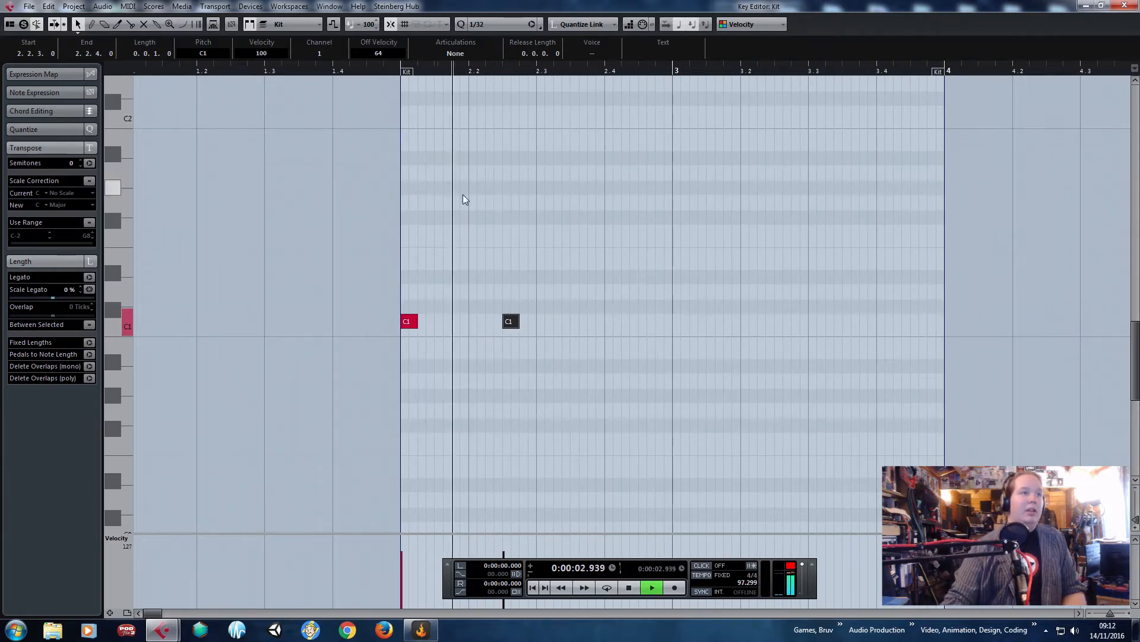
pyautogui.press('space')
# Move the second C1 note to the last sixteenth before beat 2.2 and slightly lower its velocity.
pyautogui.scroll(2, 530, 326)
pyautogui.moveTo(497, 325); pyautogui.dragTo(419, 325)
pyautogui.click(429, 332)
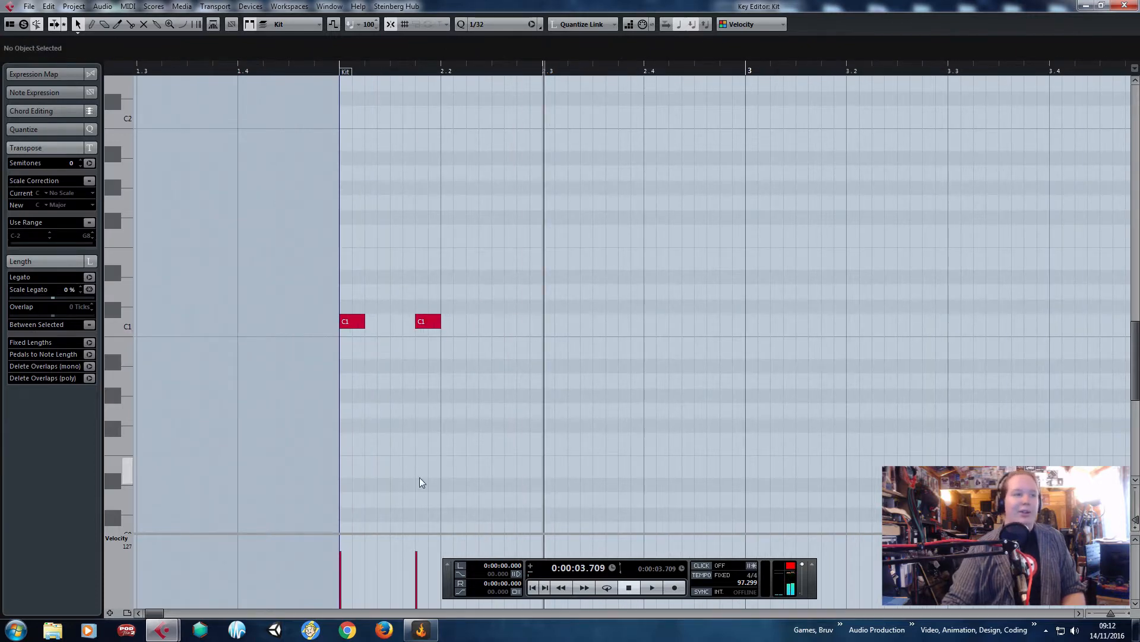
pyautogui.click(418, 558)
# Copy the first C1 note and place the copy on beat 2.2 at pitch D1.
pyautogui.moveTo(375, 393); pyautogui.dragTo(316, 224)
pyautogui.hotkey('ctrl', 'c')
pyautogui.hotkey('ctrl', 'v')
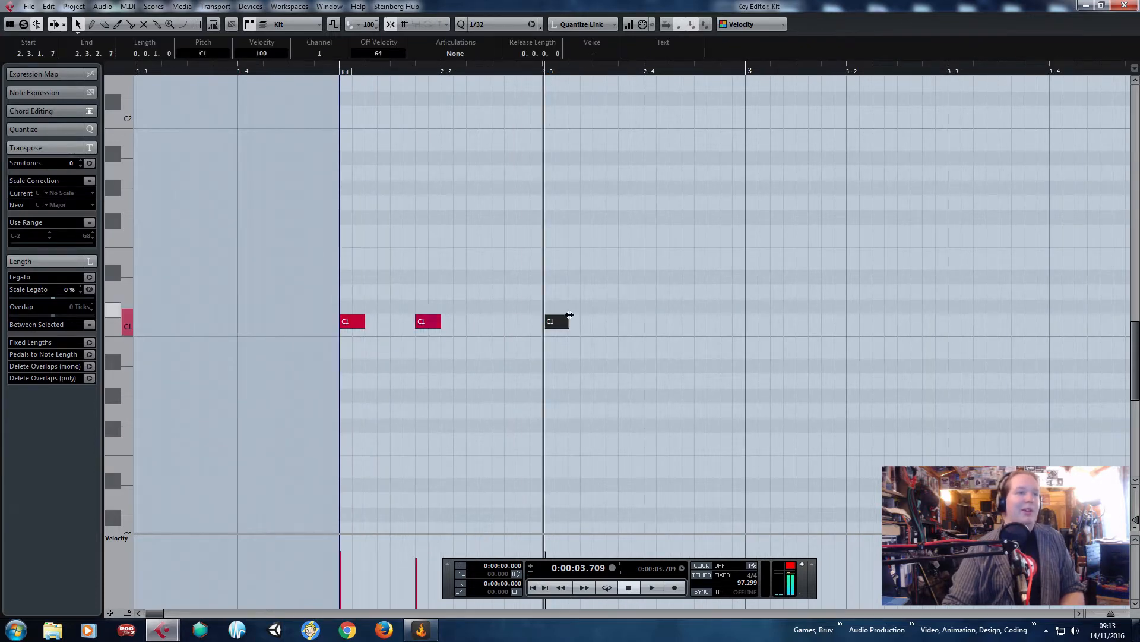
pyautogui.moveTo(566, 321); pyautogui.dragTo(462, 291)
# Copy the three-note C1, C1, D1 pattern and paste it at beat 2.3.
pyautogui.moveTo(544, 257); pyautogui.dragTo(321, 363)
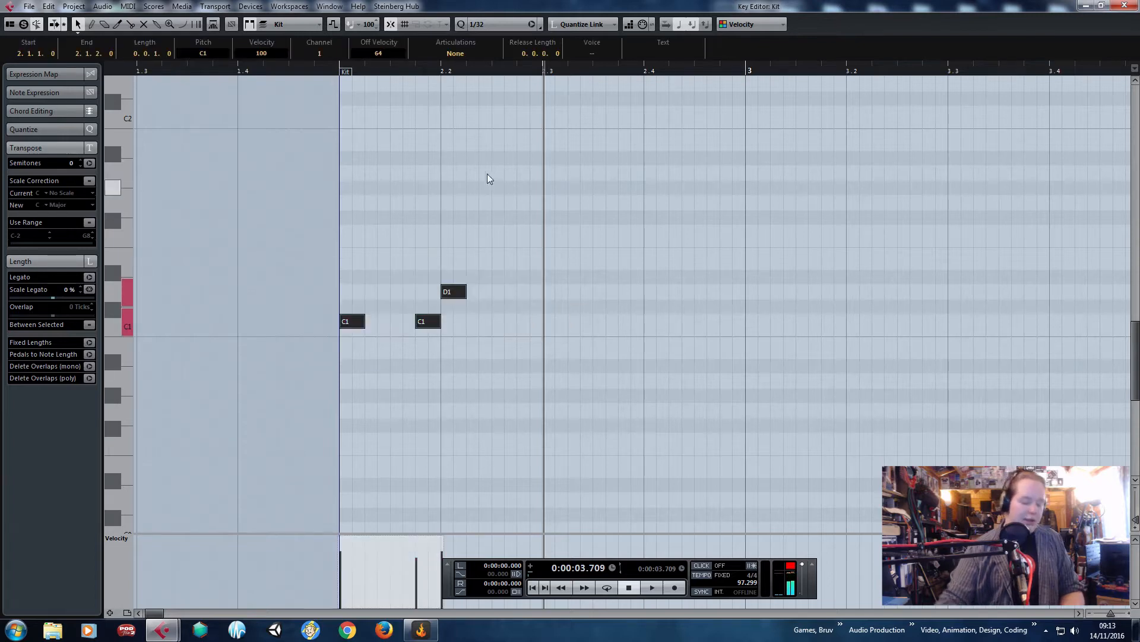
pyautogui.hotkey('ctrl', 'c')
pyautogui.hotkey('ctrl', 'v')
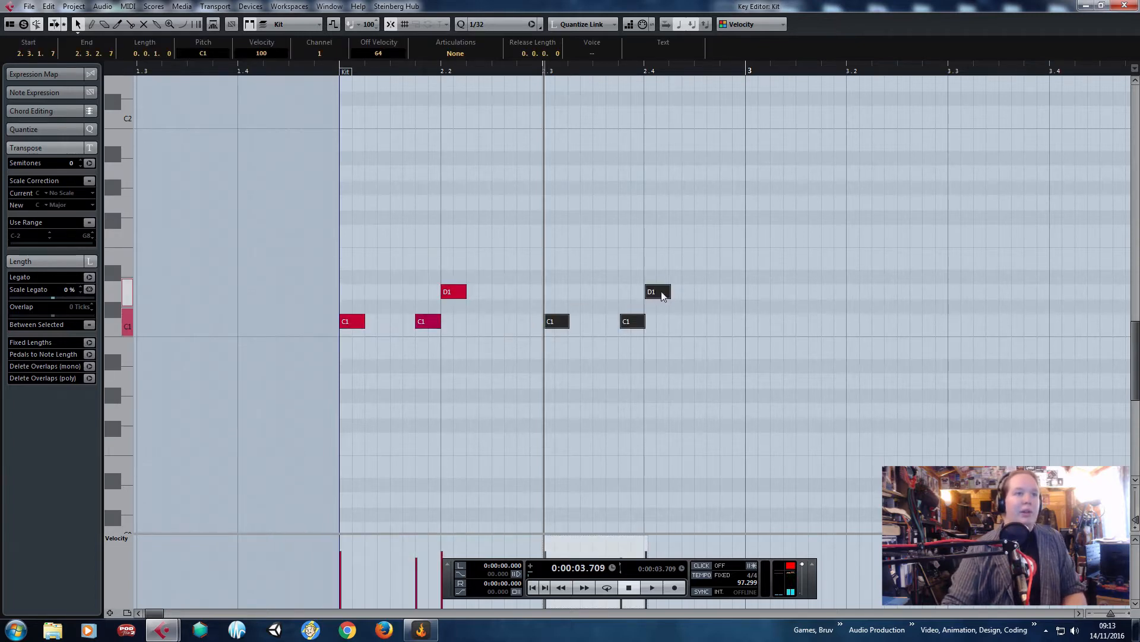
# Reposition the pasted C1 notes to 2.3.3 and 2.4.2, align the D1 note to 2.4.1.0, and play the bar back.
pyautogui.click(630, 286)
pyautogui.moveTo(567, 321); pyautogui.dragTo(657, 293)
pyautogui.click(327, 70)
pyautogui.press('space')
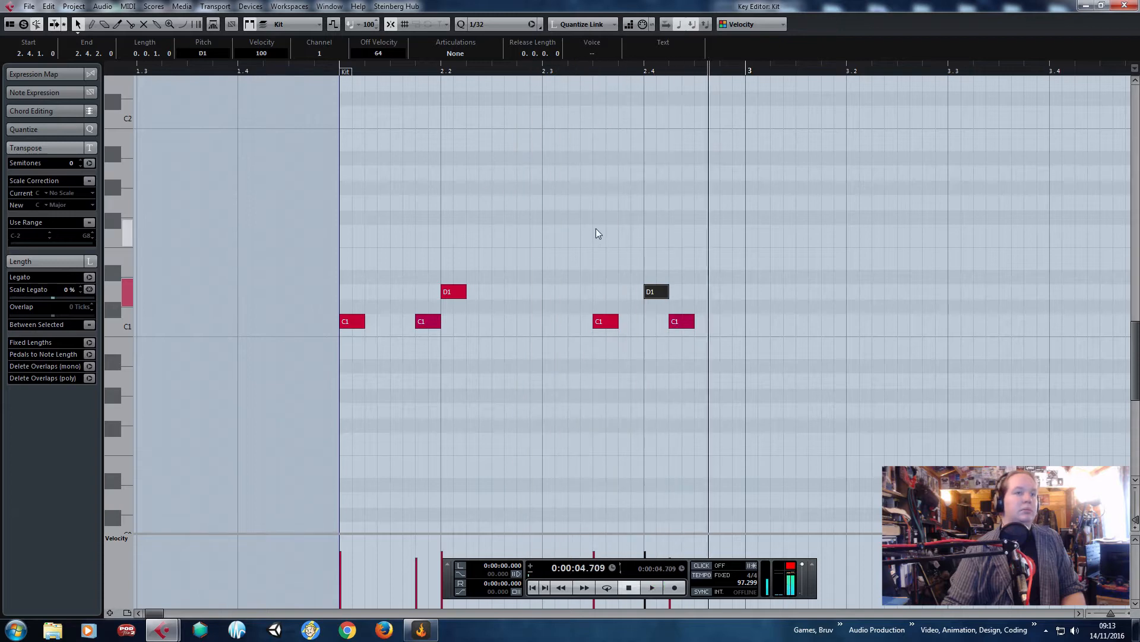
# Copy the C1 note on 2.3.3, form a pair of 0.0.0.60-long C1 notes there, and play the bar back.
pyautogui.moveTo(601, 368); pyautogui.dragTo(622, 298)
pyautogui.hotkey('ctrl', 'c')
pyautogui.hotkey('ctrl', 'v')
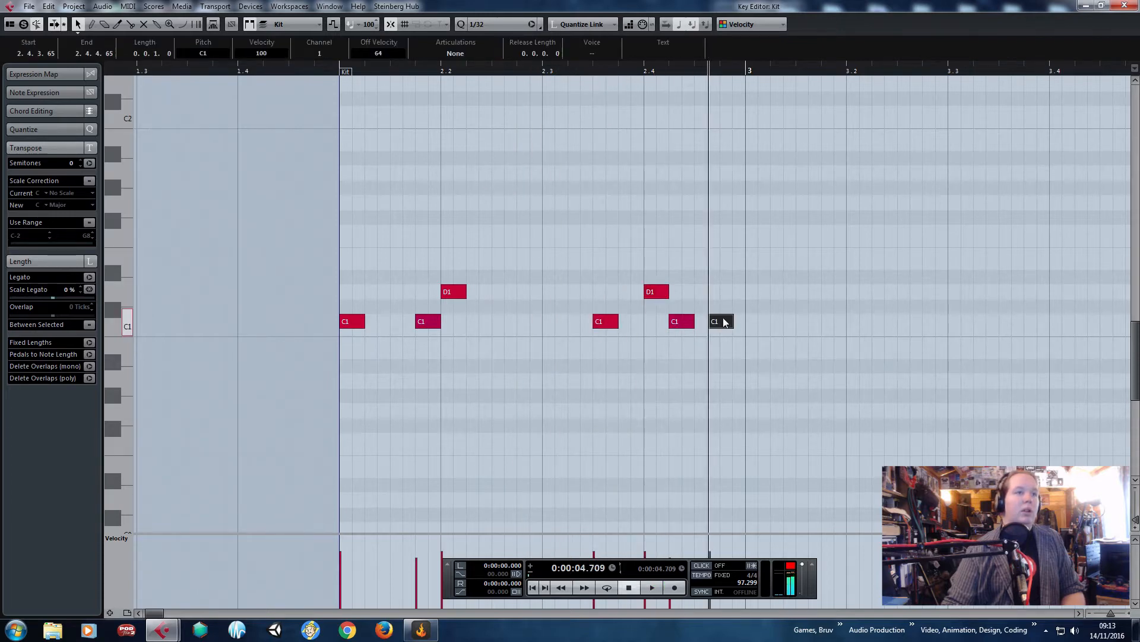
pyautogui.moveTo(724, 323); pyautogui.dragTo(618, 323)
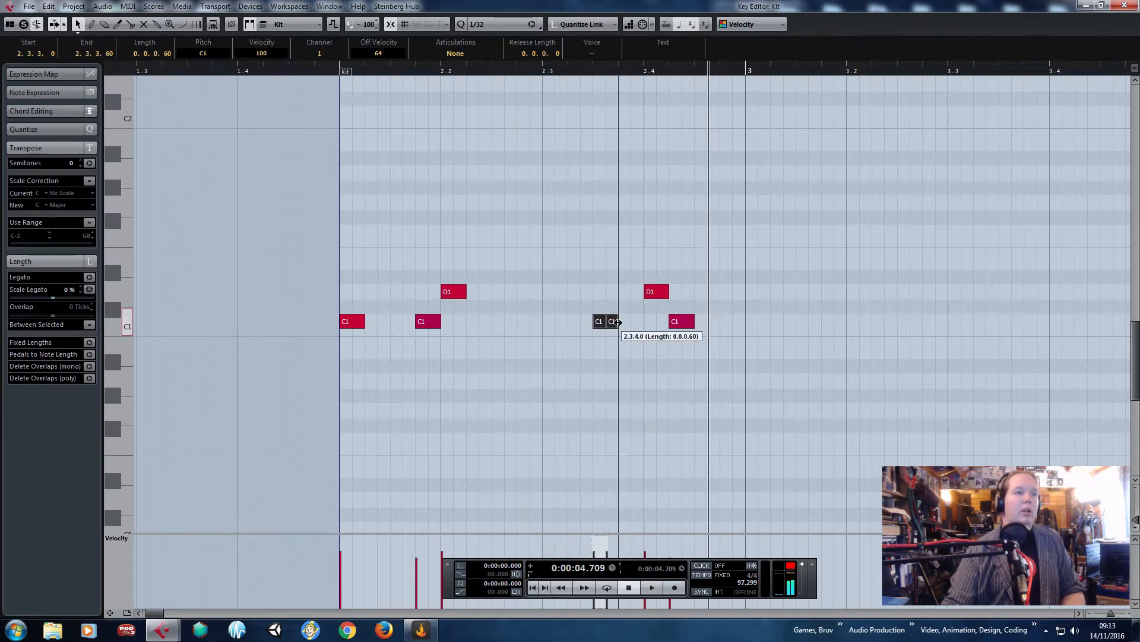
pyautogui.press('space')
pyautogui.click(686, 120)
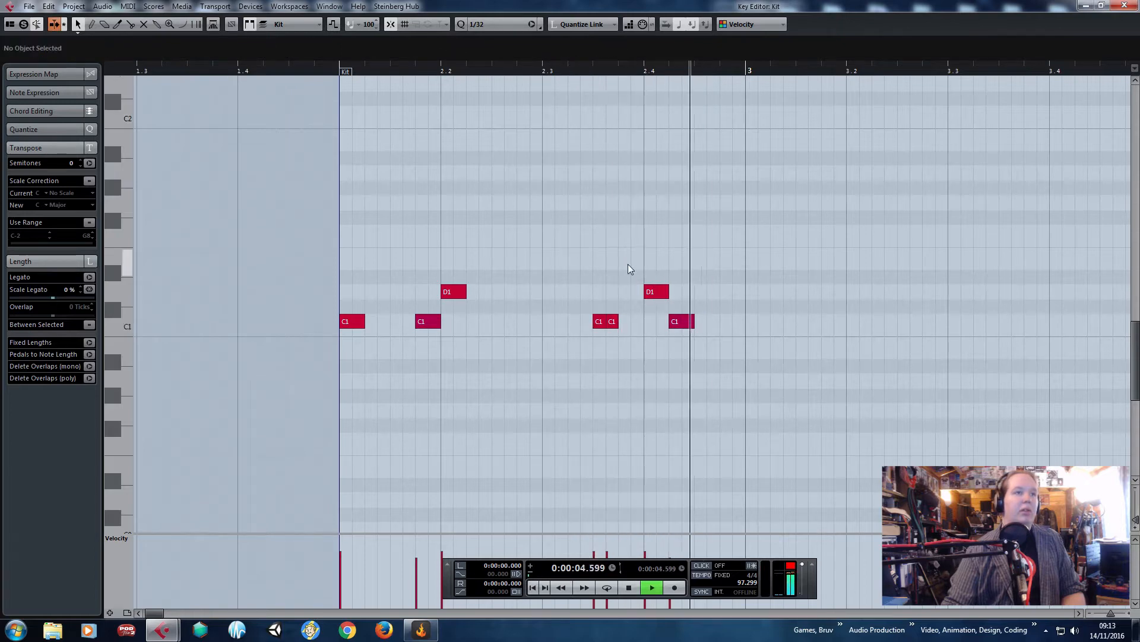
pyautogui.press('space')
# Space the short C1 pair out to 2.3.3 and 2.3.4, lengthening both notes to a full sixteenth.
pyautogui.moveTo(614, 321); pyautogui.dragTo(626, 325)
pyautogui.moveTo(640, 347); pyautogui.dragTo(618, 324)
pyautogui.click(606, 324)
pyautogui.click(636, 416)
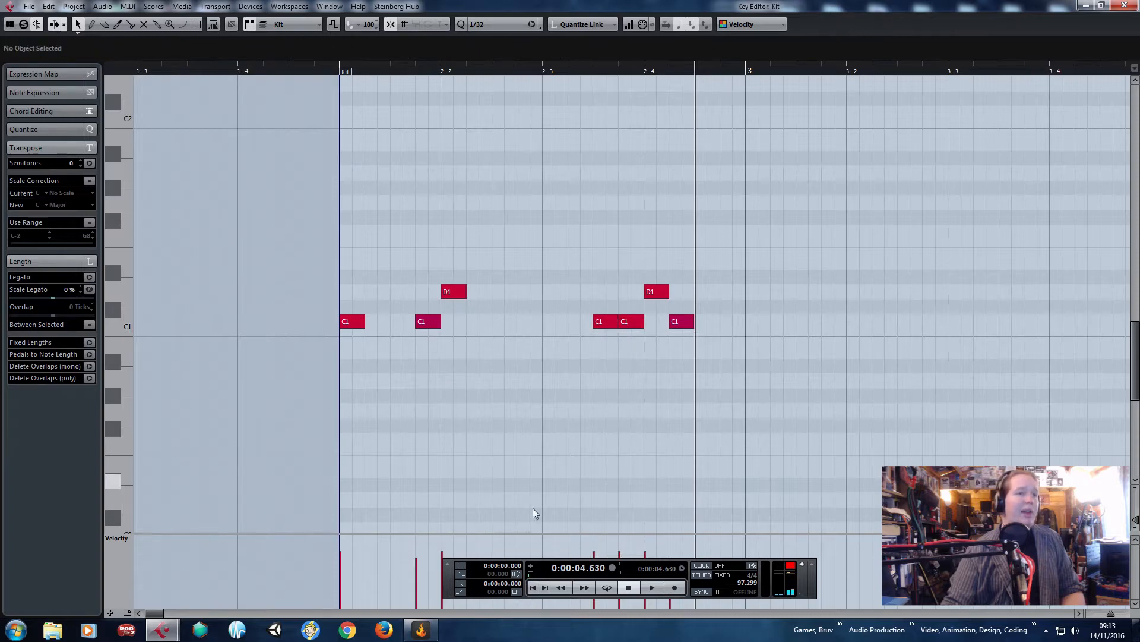
# Enlarge the velocity lane, slightly lower the C1 velocity on 2.3.4, raise the first C1 note to 108, and play back.
pyautogui.moveTo(522, 534); pyautogui.dragTo(523, 363)
pyautogui.scroll(-2, 526, 324)
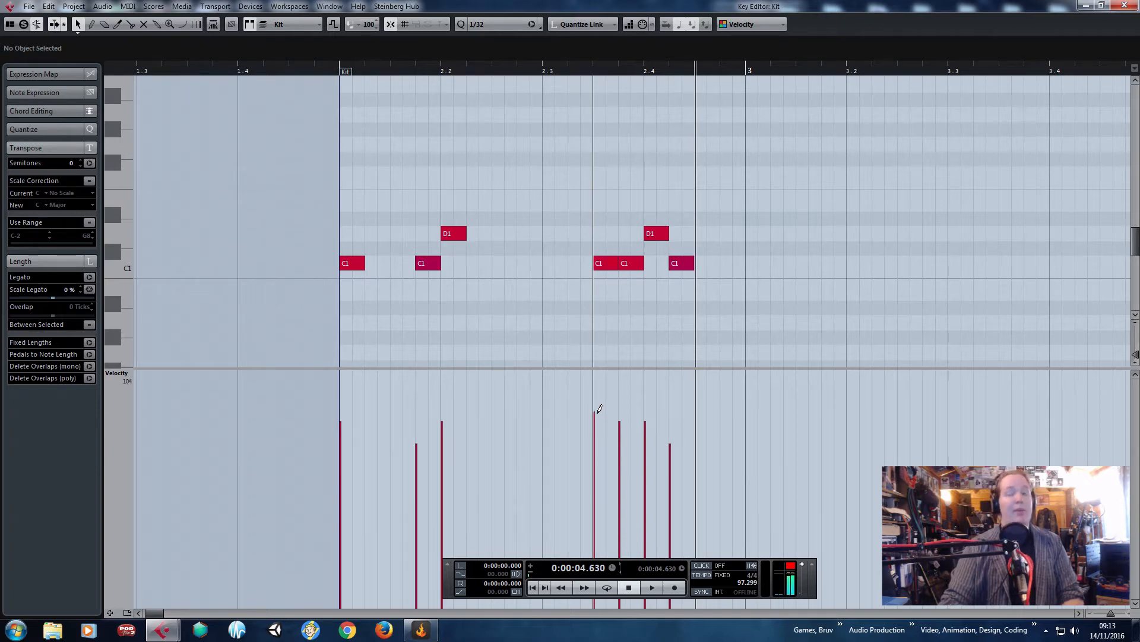
pyautogui.click(620, 432)
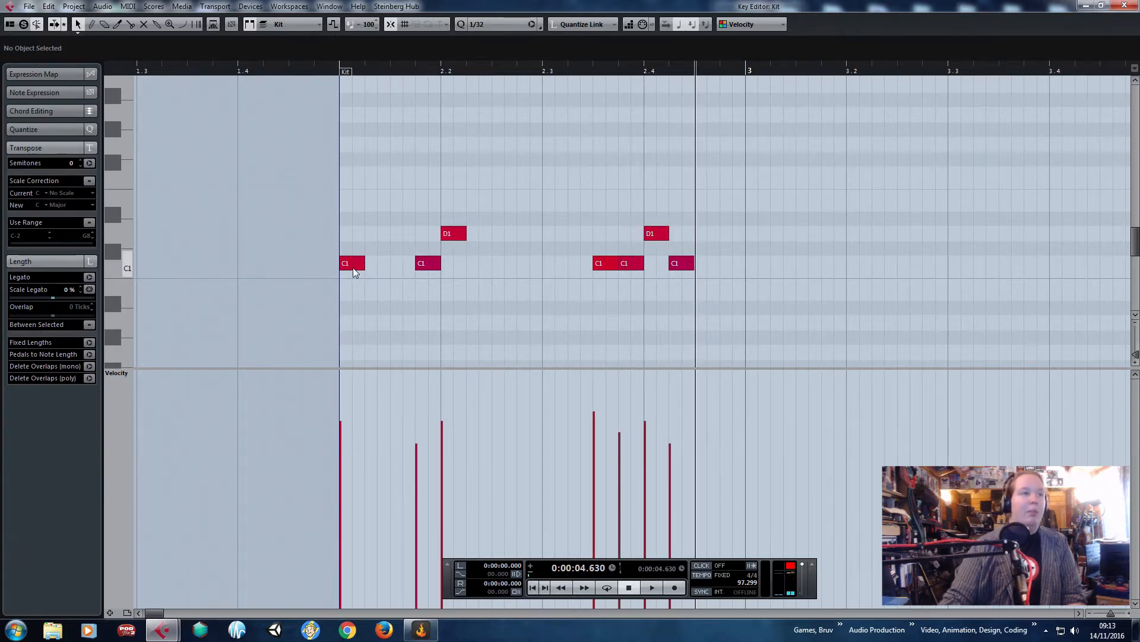
pyautogui.click(341, 406)
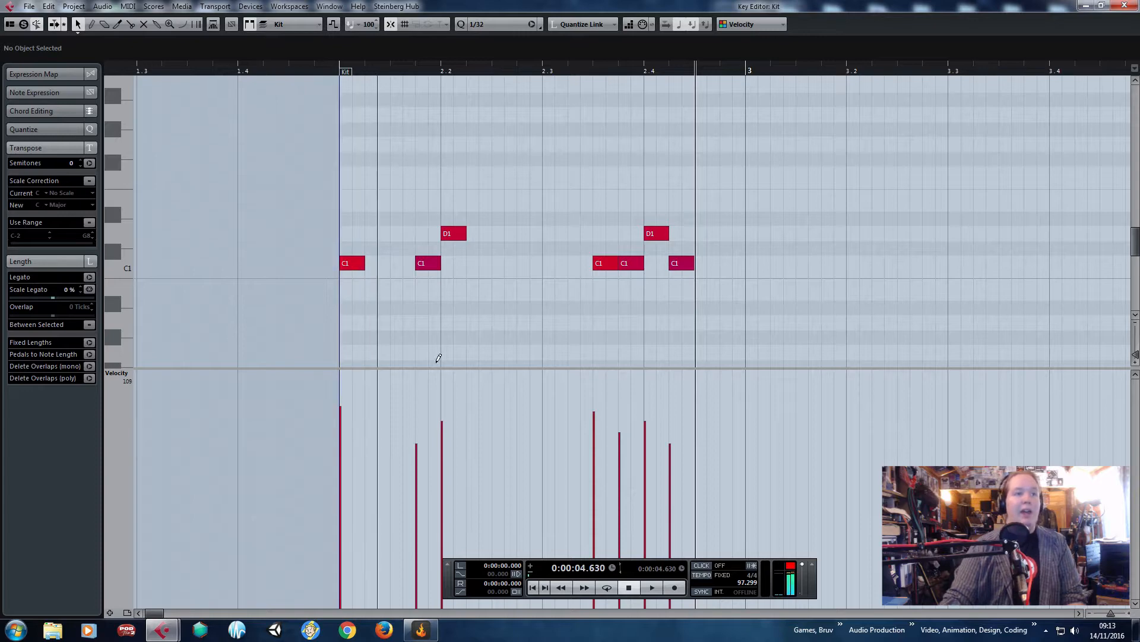
pyautogui.click(327, 70)
pyautogui.press('space')
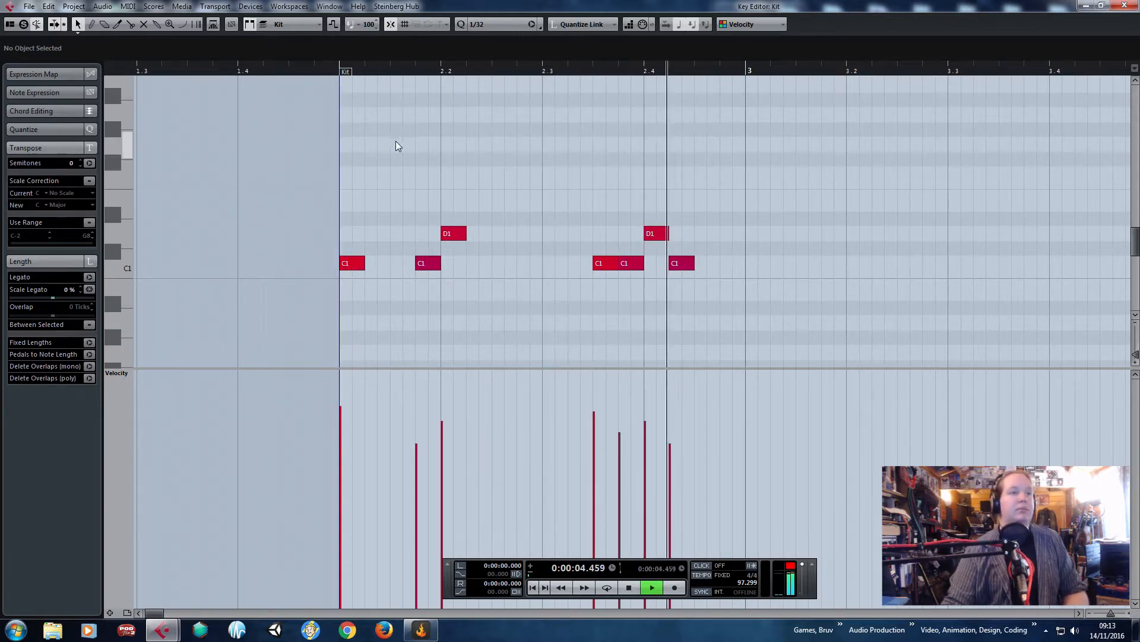
pyautogui.press('space')
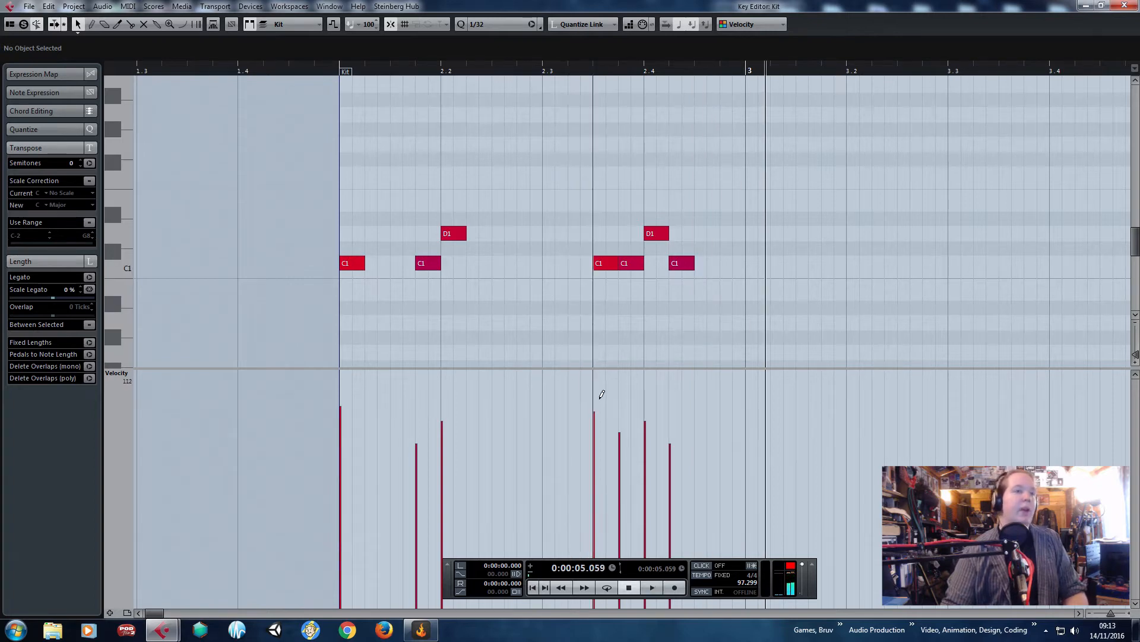
# Try a softer C1 note on 2.3.3, at velocity about 85, and a louder one on 2.3.4, and play back.
pyautogui.click(594, 447)
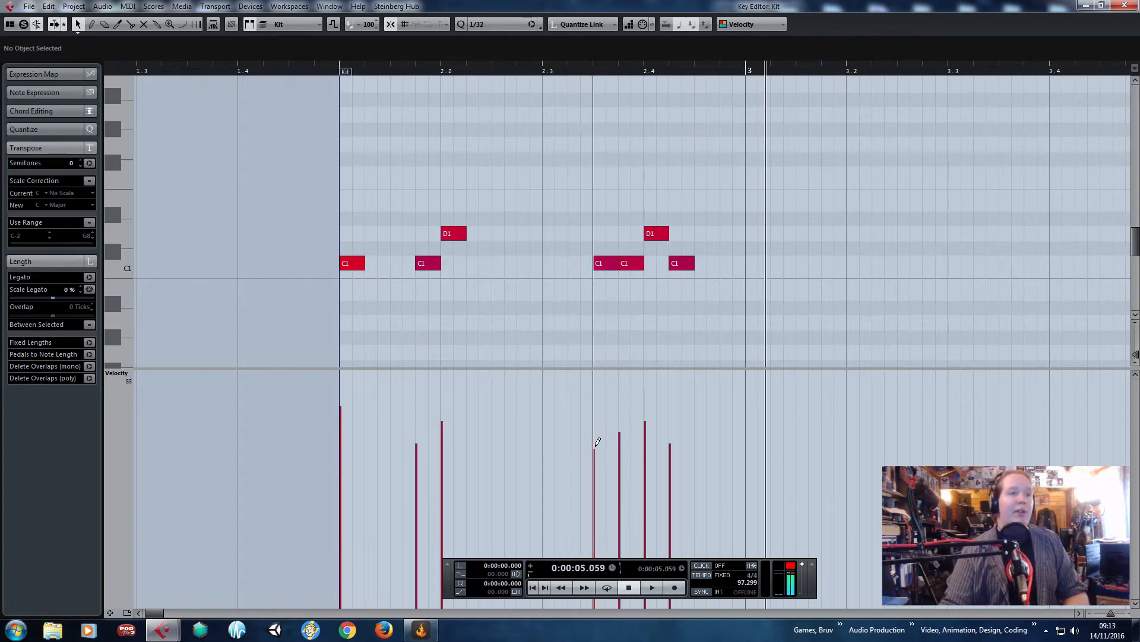
pyautogui.click(620, 417)
pyautogui.click(337, 70)
pyautogui.press('space')
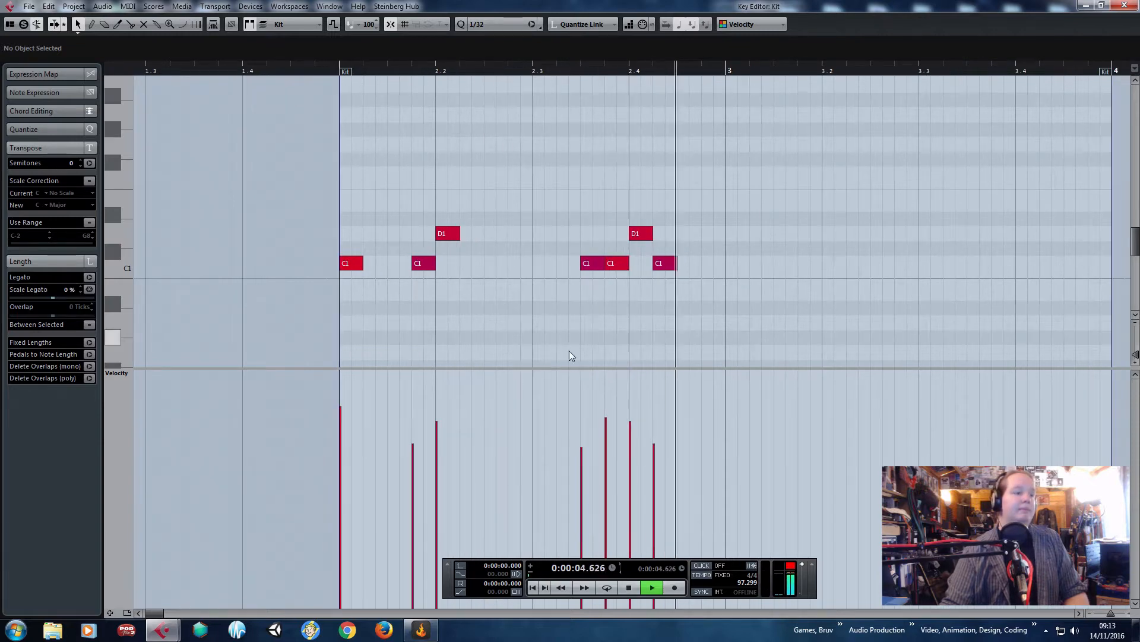
pyautogui.press('space')
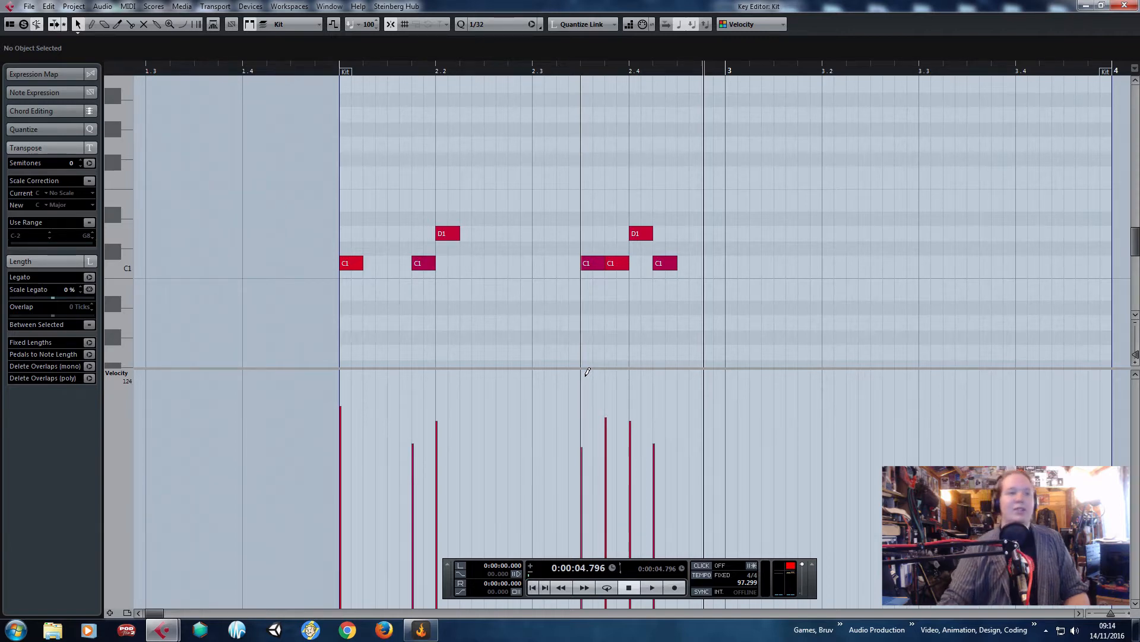
# Accent the C1 note on 2.3.3, soften the C1 note on 2.3.4, and play the bar back.
pyautogui.click(582, 411)
pyautogui.click(609, 447)
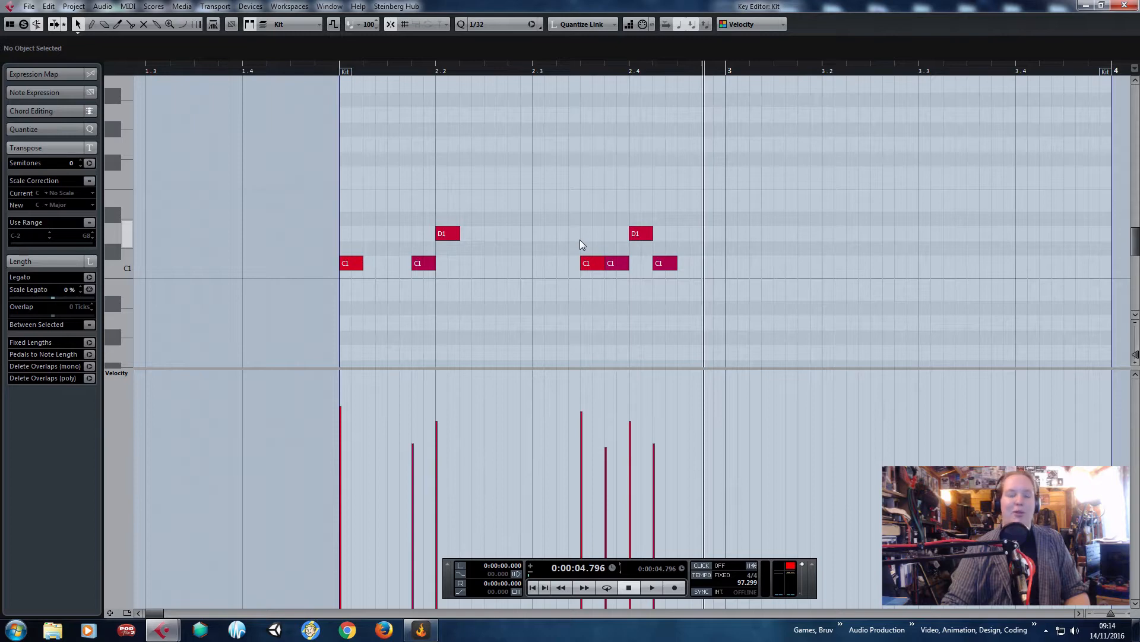
pyautogui.click(315, 74)
pyautogui.press('space')
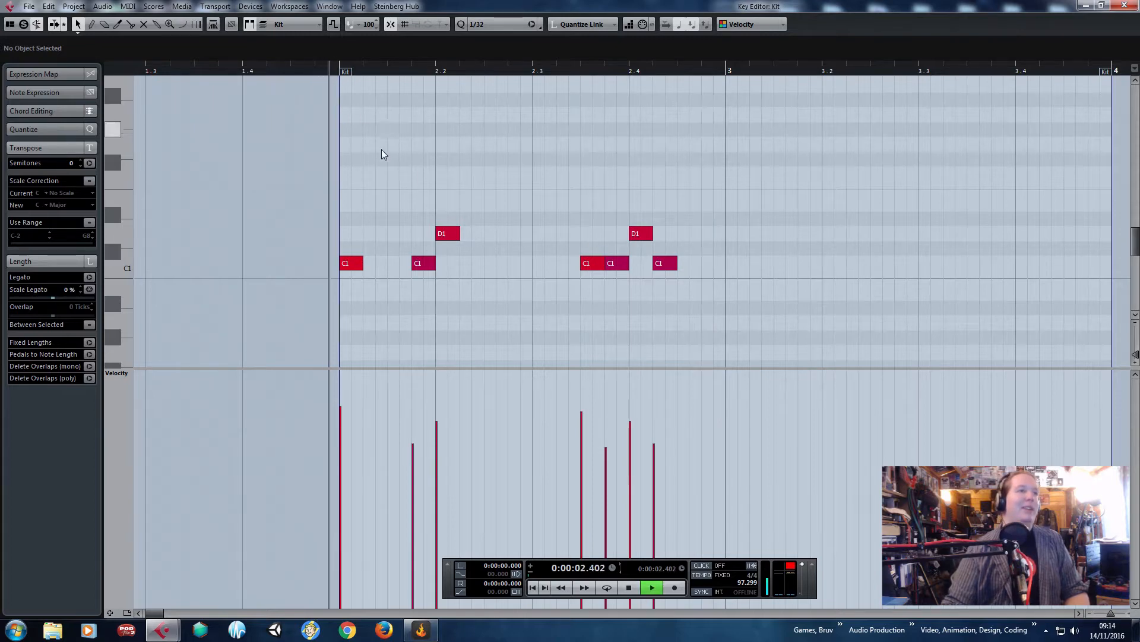
pyautogui.press('space')
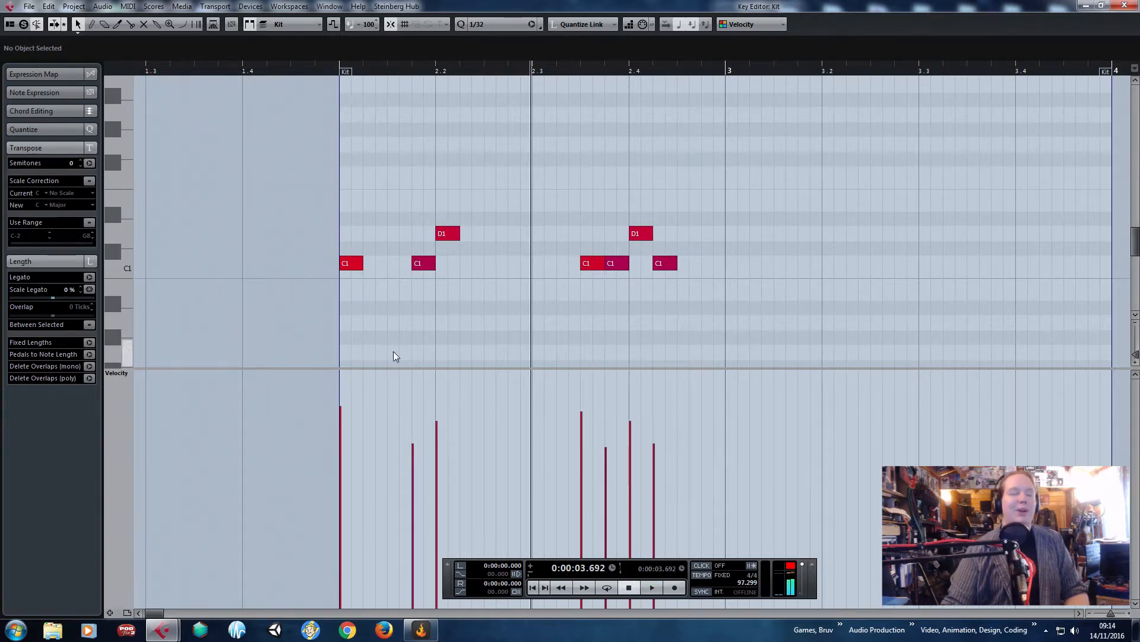
# Copy the first C1 note and place the copy on beat 2.1 at pitch F#1.
pyautogui.click(351, 263)
pyautogui.hotkey('ctrl', 'c')
pyautogui.hotkey('ctrl', 'v')
pyautogui.moveTo(532, 263)
pyautogui.mouseDown()
pyautogui.moveTo(382, 186)
pyautogui.moveTo(531, 262)
pyautogui.mouseUp()
pyautogui.moveTo(344, 152); pyautogui.dragTo(357, 162)
pyautogui.scroll(2, 366, 213)
# Copy the F#1 note to the second sixteenth and duplicate the pair to fill beat 2.1, checking it in playback.
pyautogui.hotkey('ctrl', 'c')
pyautogui.hotkey('ctrl', 'v')
pyautogui.moveTo(546, 279); pyautogui.dragTo(380, 279)
pyautogui.moveTo(400, 241); pyautogui.dragTo(331, 287)
pyautogui.hotkey('ctrl', 'd')
pyautogui.click(330, 71)
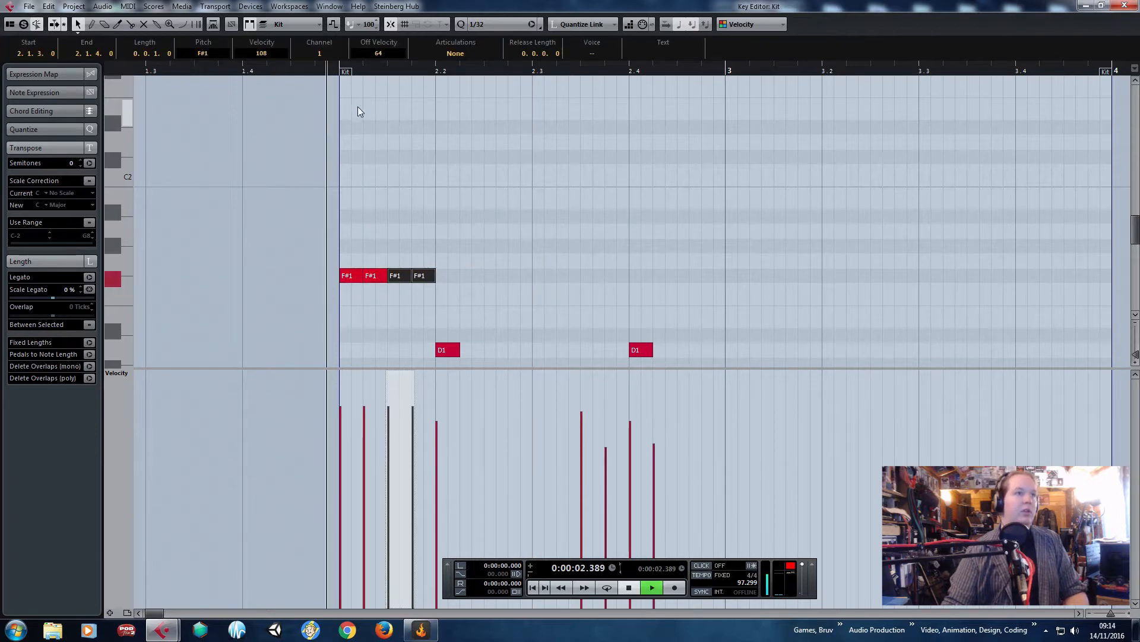
pyautogui.press('space')
pyautogui.press('space')
# Lower the velocities of the second to fourth F#1 notes to about 99 and play back.
pyautogui.scroll(-2, 430, 269)
pyautogui.moveTo(369, 411); pyautogui.dragTo(416, 422)
pyautogui.click(327, 70)
pyautogui.press('space')
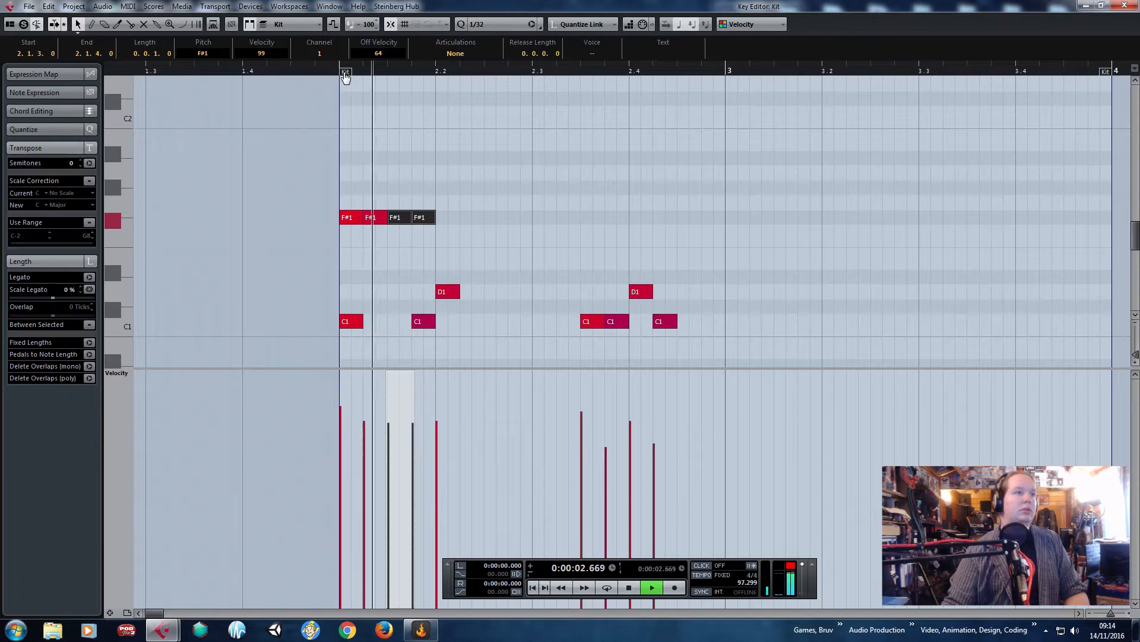
pyautogui.press('space')
# Copy the four F#1 notes to beat 2.2, raise the one on 2.2.3 to A#1, and play back.
pyautogui.moveTo(464, 199); pyautogui.dragTo(342, 234)
pyautogui.hotkey('ctrl', 'v')
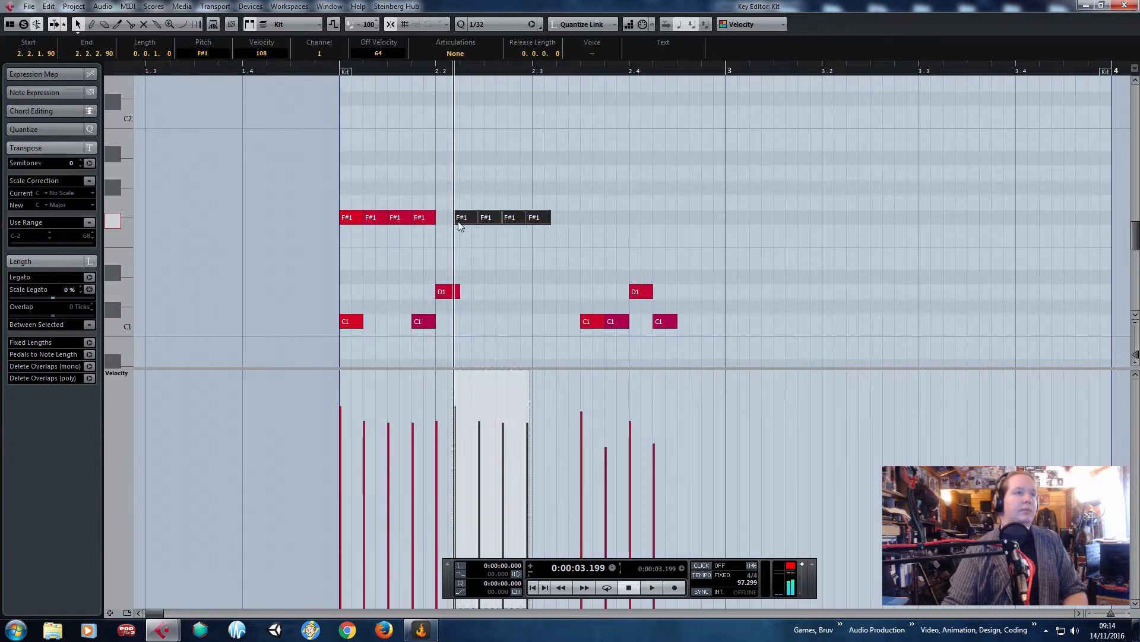
pyautogui.moveTo(461, 219); pyautogui.dragTo(443, 220)
pyautogui.click(392, 219)
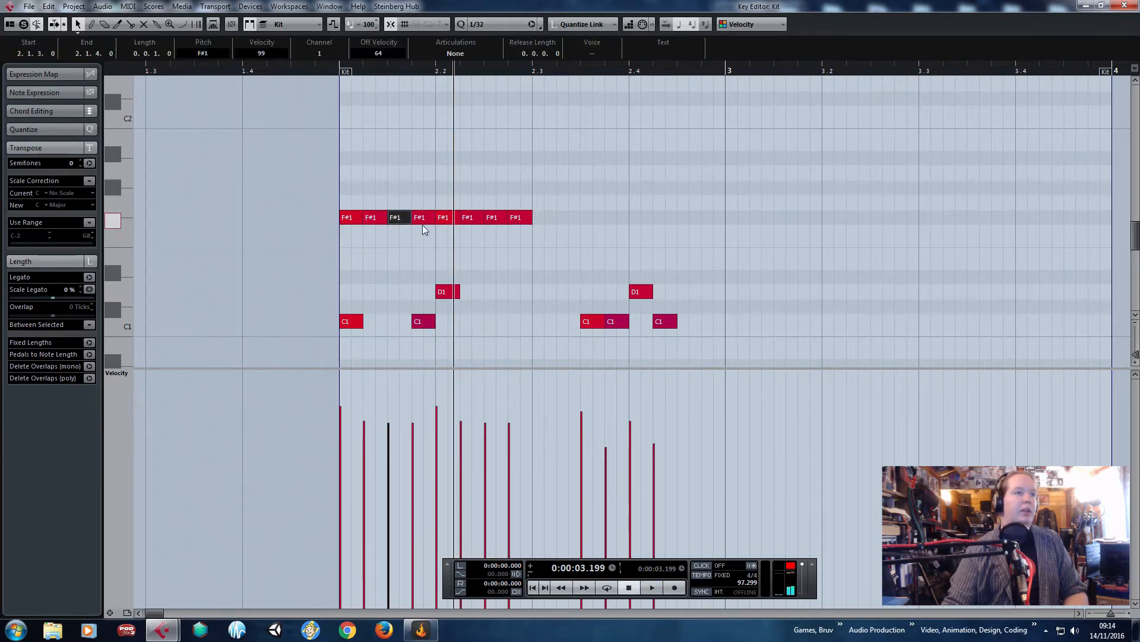
pyautogui.moveTo(496, 216); pyautogui.dragTo(497, 159)
pyautogui.press('space')
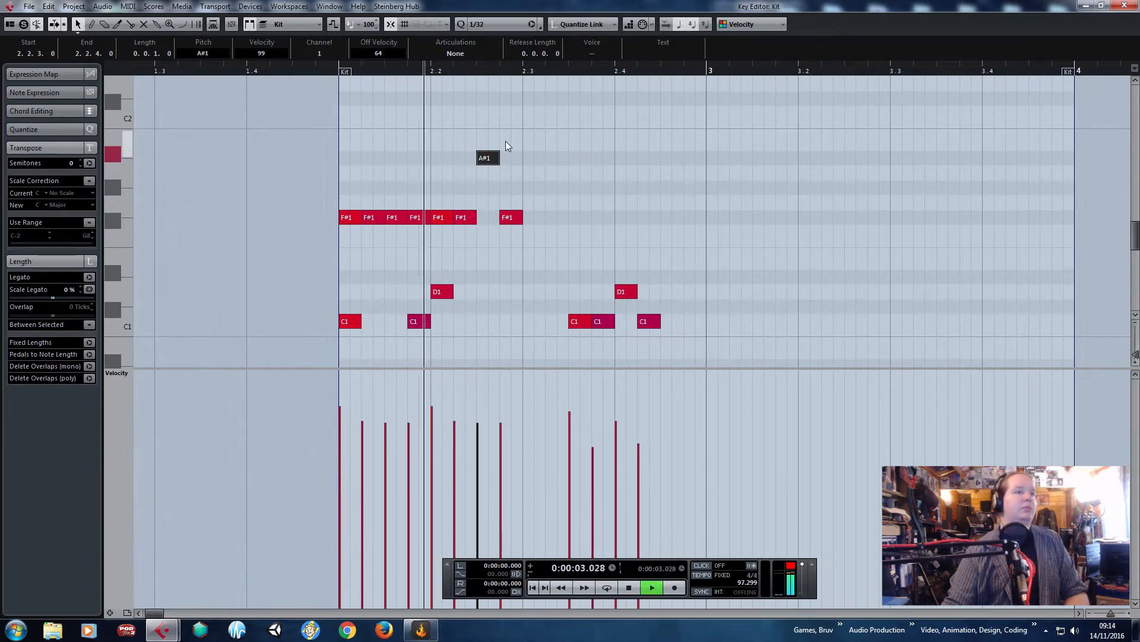
pyautogui.press('space')
# Copy the eight F#1 and A#1 notes of beats 2.1 and 2.2 to beat 2.3 and play the bar.
pyautogui.moveTo(562, 146); pyautogui.dragTo(283, 233)
pyautogui.hotkey('ctrl', 'c')
pyautogui.hotkey('ctrl', 'v')
pyautogui.moveTo(574, 224); pyautogui.dragTo(531, 221)
pyautogui.click(573, 194)
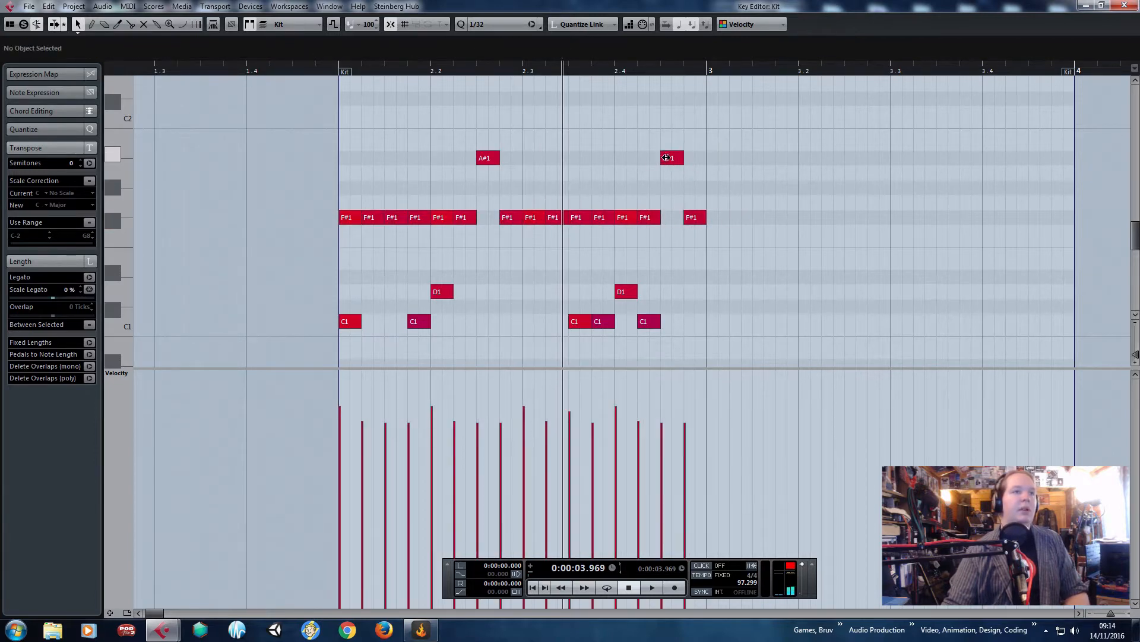
pyautogui.click(301, 72)
pyautogui.press('space')
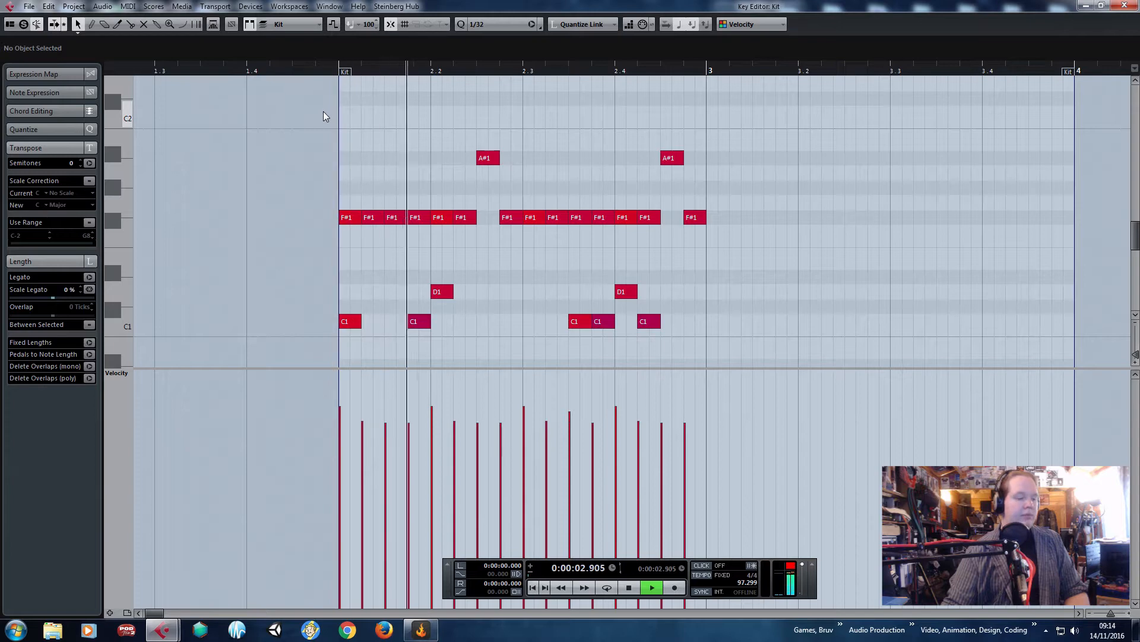
pyautogui.press('space')
# Raise the F#1 notes on 2.3.3 and 2.4.1 to A#1, return the note on 2.4.3 to F#1, and play back.
pyautogui.moveTo(582, 218); pyautogui.dragTo(586, 161)
pyautogui.moveTo(619, 219); pyautogui.dragTo(671, 220)
pyautogui.press('space')
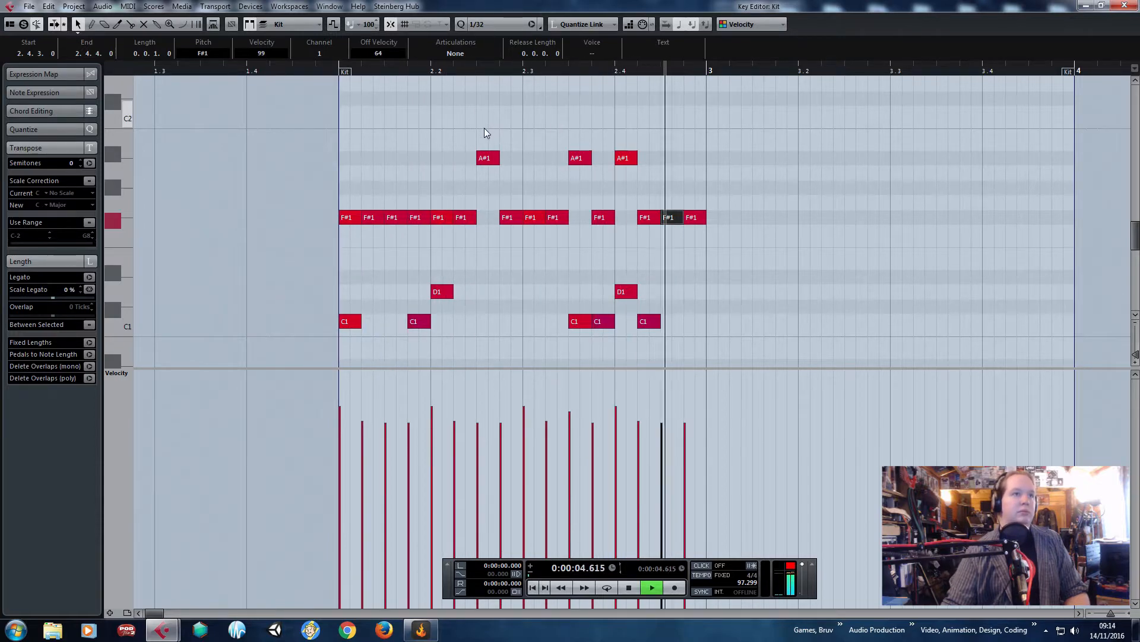
pyautogui.press('space')
# Duplicate all the drum notes of bar 2 into bar 3.
pyautogui.moveTo(783, 104); pyautogui.dragTo(369, 336)
pyautogui.hotkey('alt', 'd')
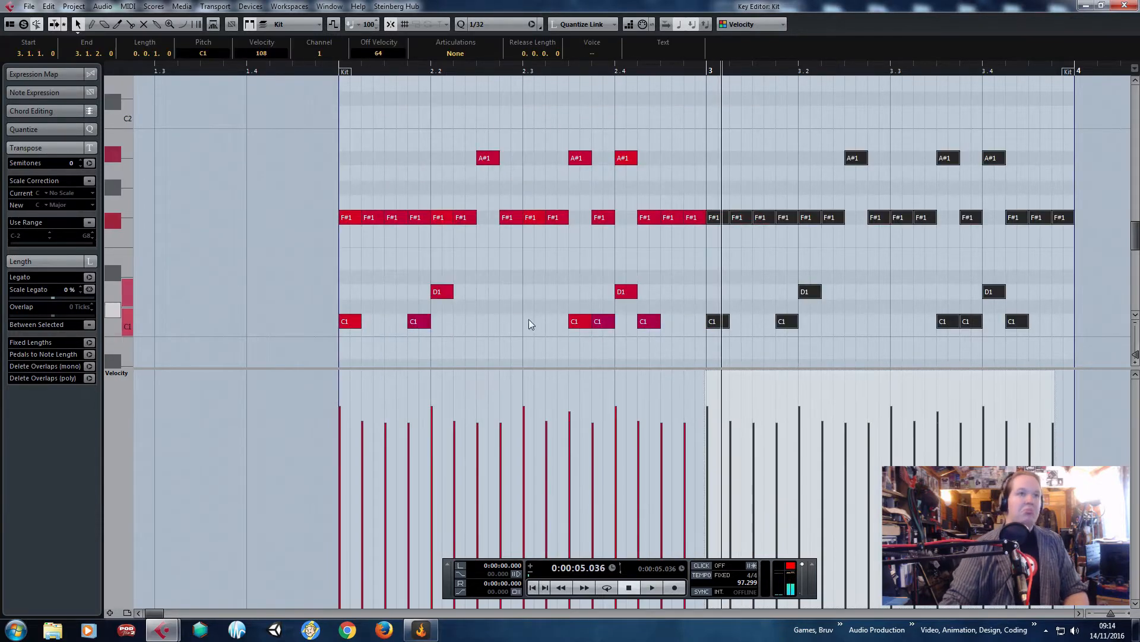
pyautogui.click(772, 154)
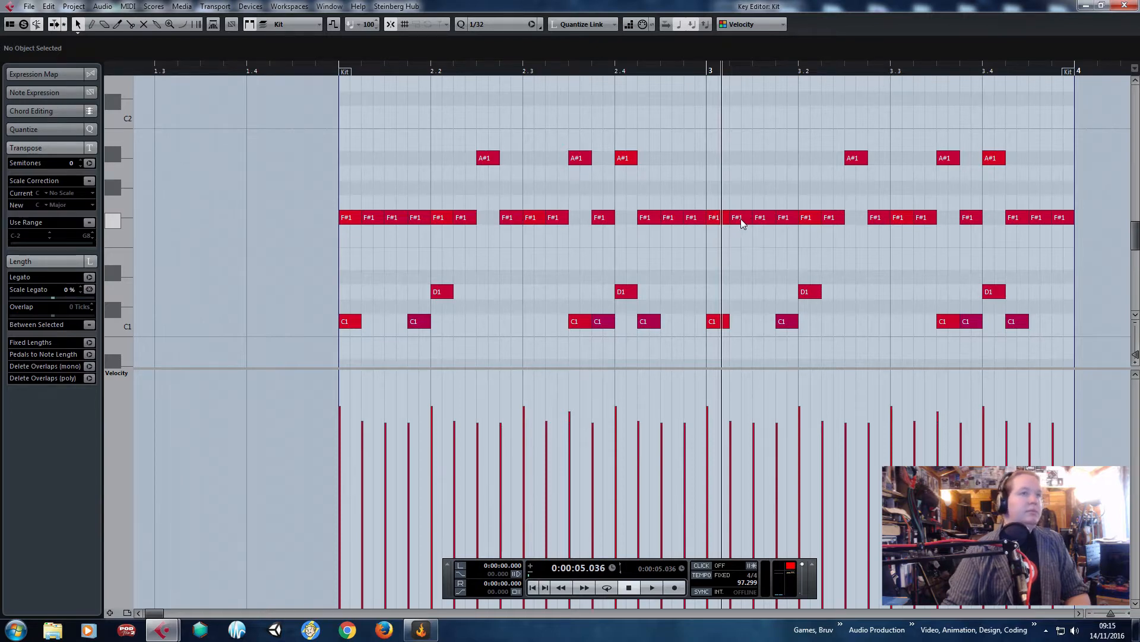
# Raise the F#1 note on 3.1.3 to A#1, return the A#1 notes on 2.3.3 and 3.3.3 to F#1, and play both bars.
pyautogui.moveTo(762, 221); pyautogui.dragTo(764, 158)
pyautogui.moveTo(586, 159); pyautogui.dragTo(587, 218)
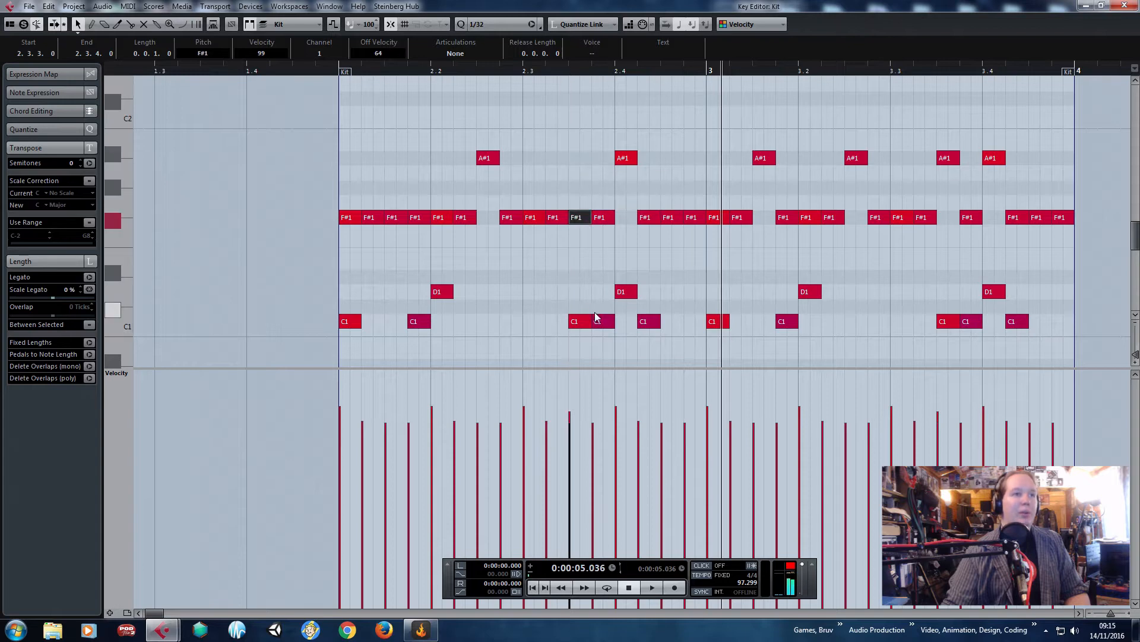
pyautogui.click(946, 159)
pyautogui.moveTo(948, 182); pyautogui.dragTo(947, 213)
pyautogui.click(944, 196)
pyautogui.click(339, 67)
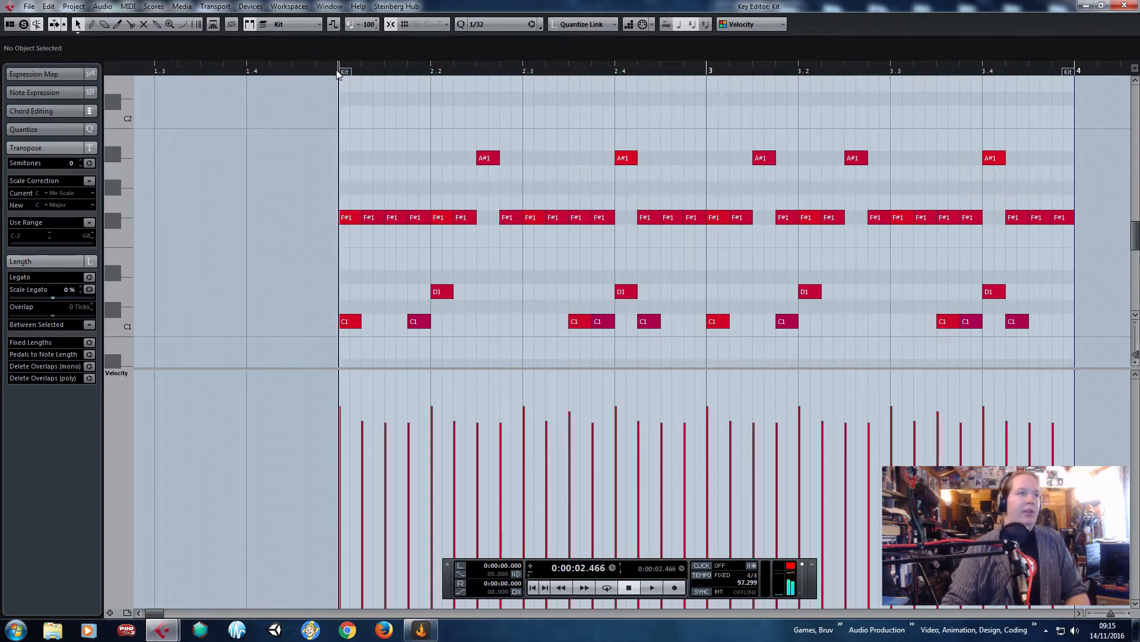
pyautogui.press('space')
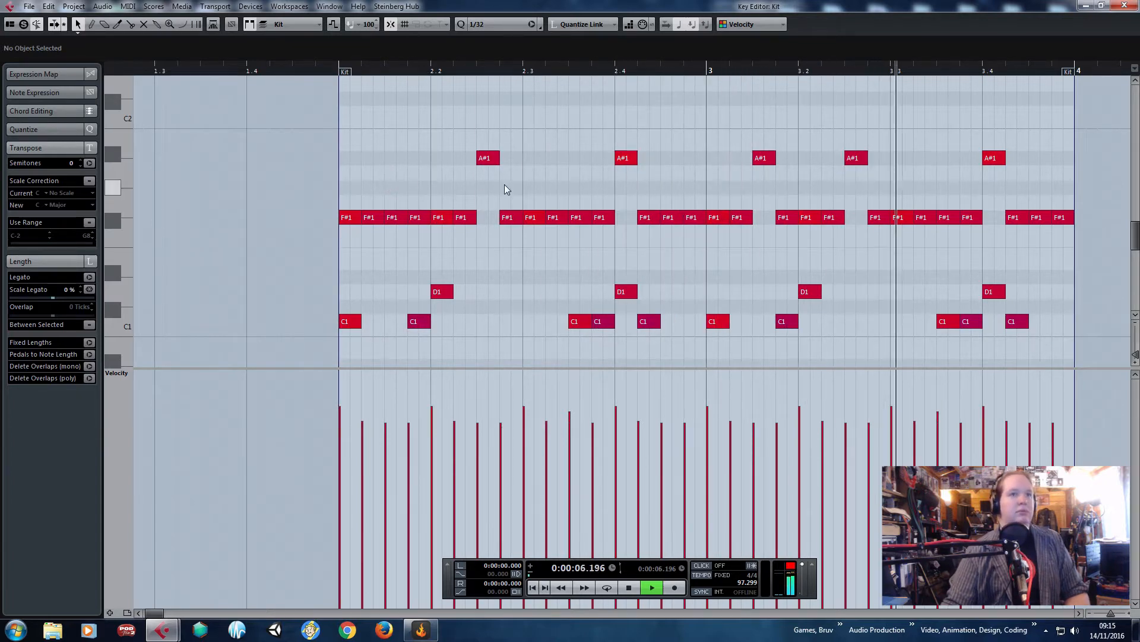
pyautogui.press('space')
# Lower the velocities of all F#1 notes except those on 2.1, 2.3, 3.1 and 3.3, bringing 2.1.2 to 85, and play back.
pyautogui.scroll(-7, 573, 261)
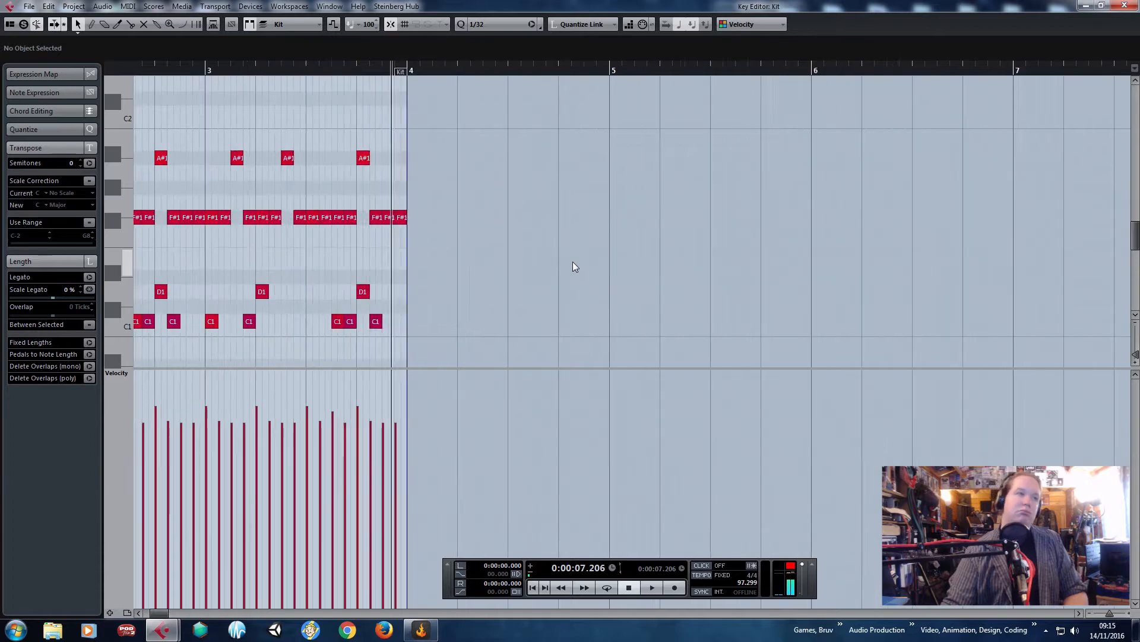
pyautogui.scroll(4, 413, 243)
pyautogui.moveTo(820, 206); pyautogui.dragTo(268, 234)
pyautogui.keyDown('shift'); pyautogui.click(272, 219); pyautogui.keyUp('shift')
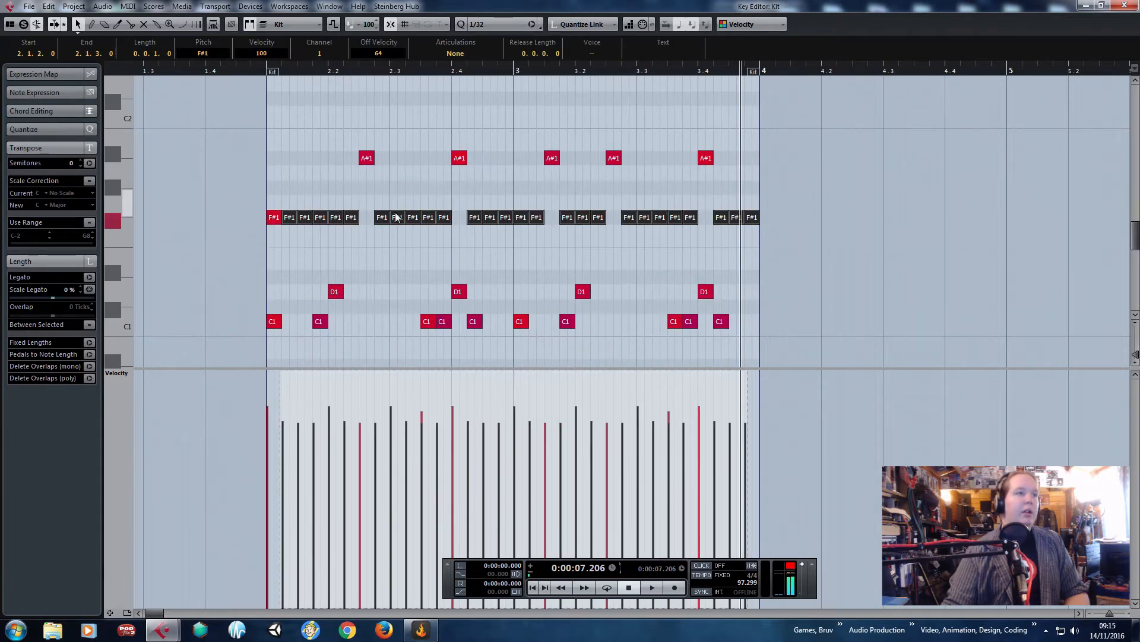
pyautogui.keyDown('shift'); pyautogui.click(397, 217); pyautogui.keyUp('shift')
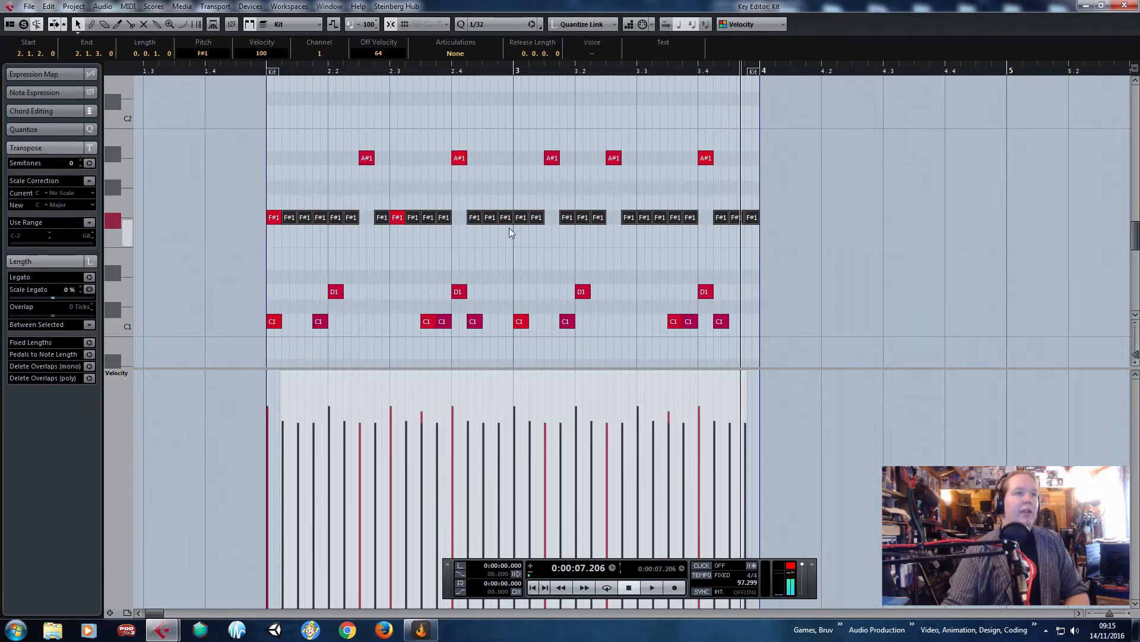
pyautogui.keyDown('shift'); pyautogui.click(644, 218); pyautogui.keyUp('shift')
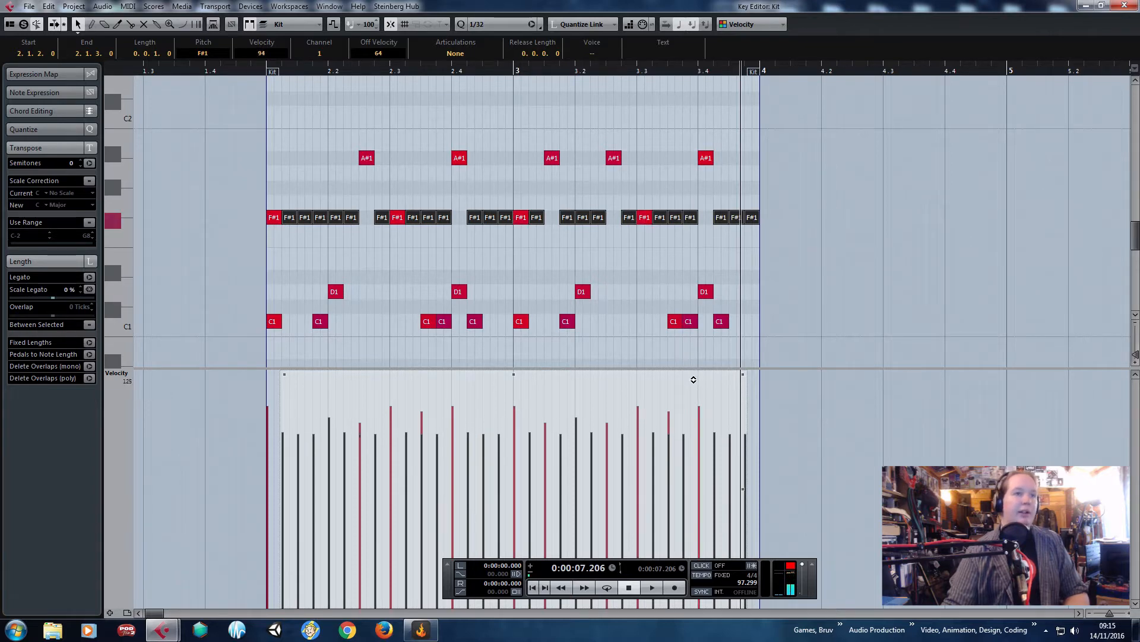
pyautogui.moveTo(693, 374); pyautogui.dragTo(693, 382)
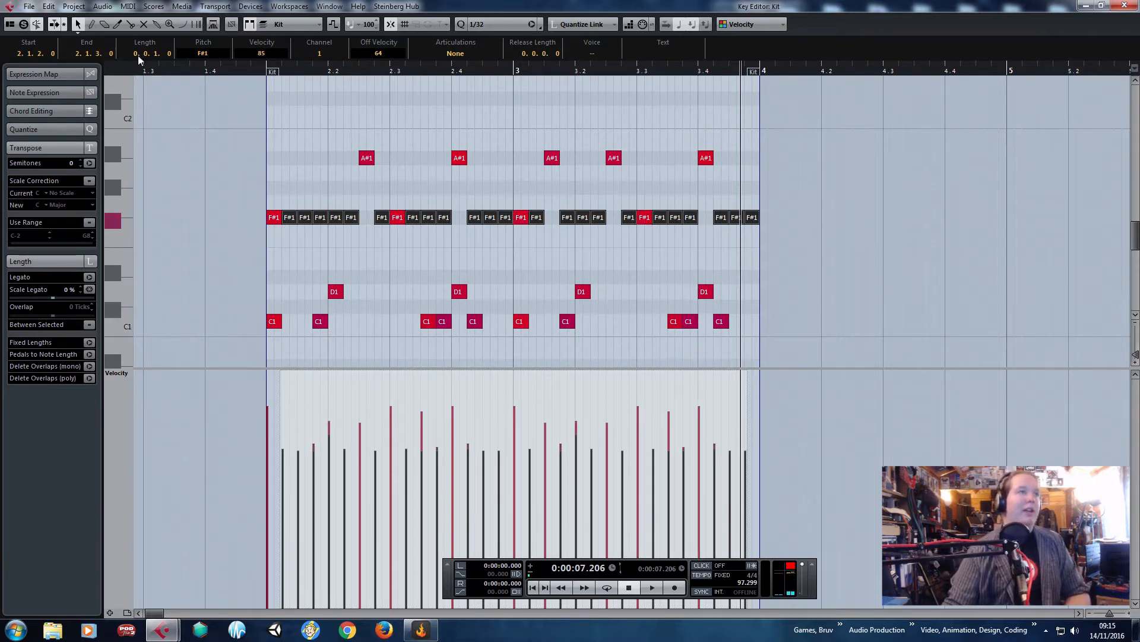
pyautogui.click(248, 69)
pyautogui.press('space')
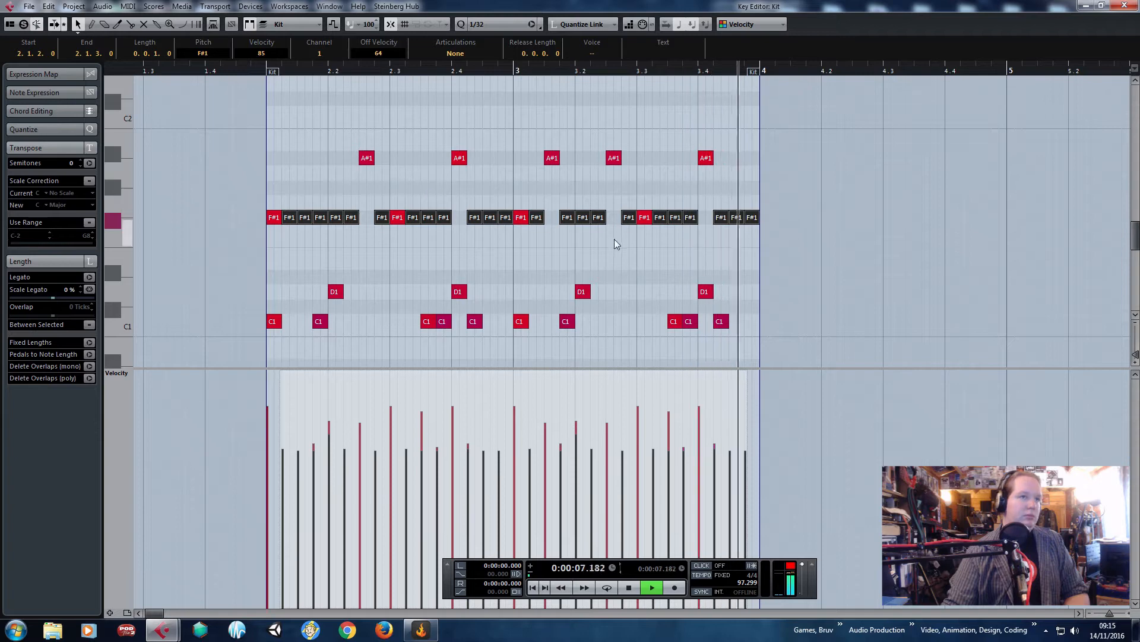
pyautogui.press('space')
pyautogui.click(767, 270)
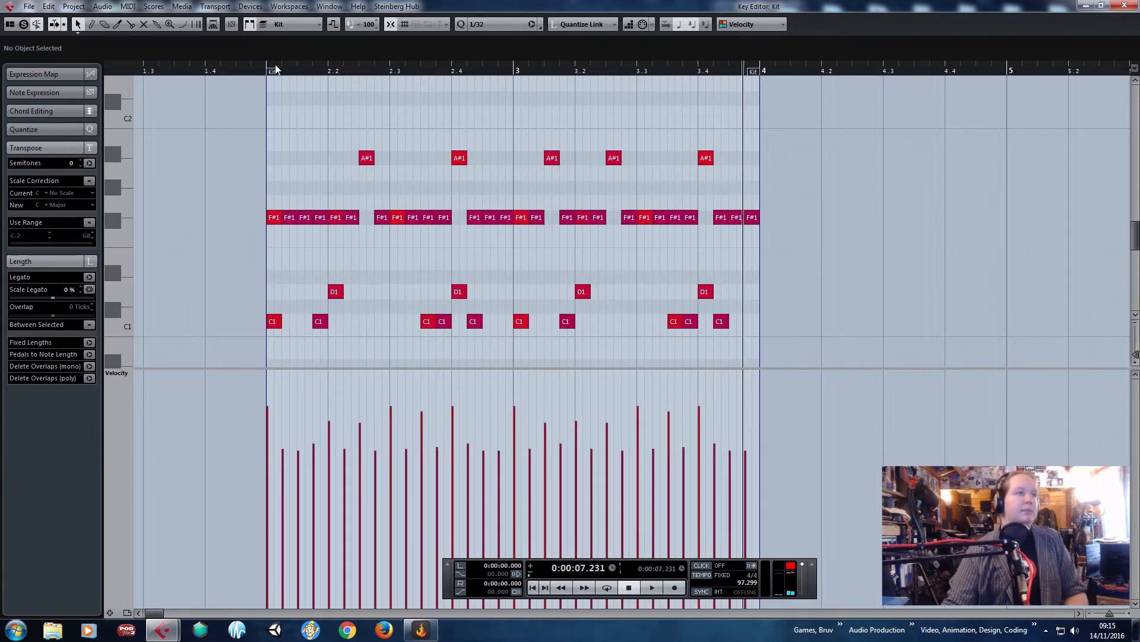
# Play back the opening bar of the two-bar drum beat.
pyautogui.press('space')
pyautogui.scroll(1, 277, 159)
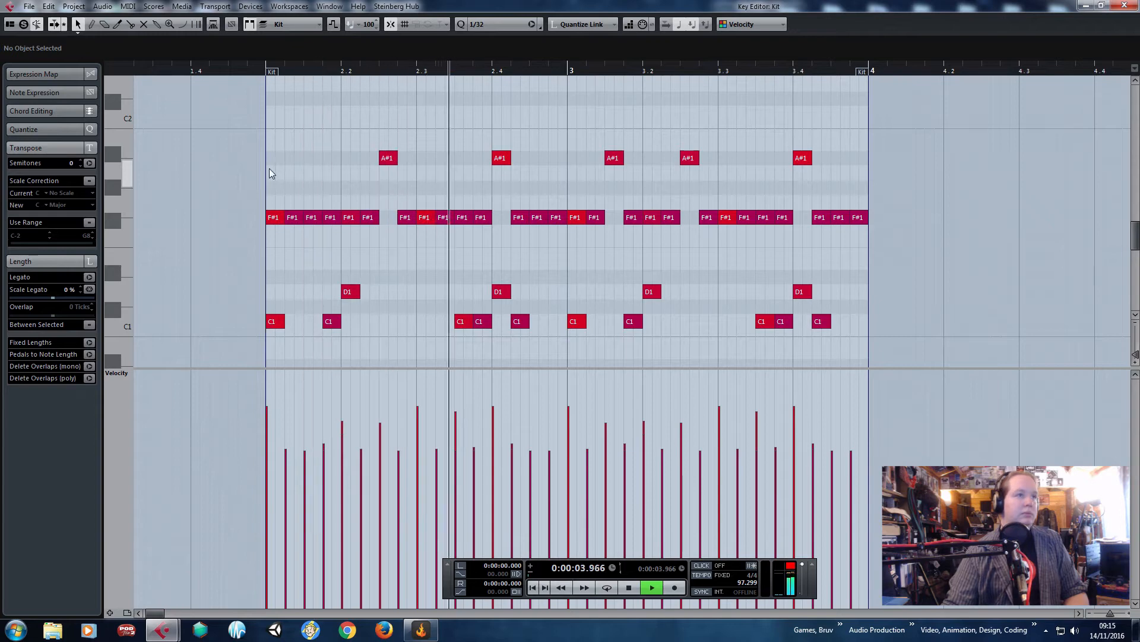
pyautogui.press('space')
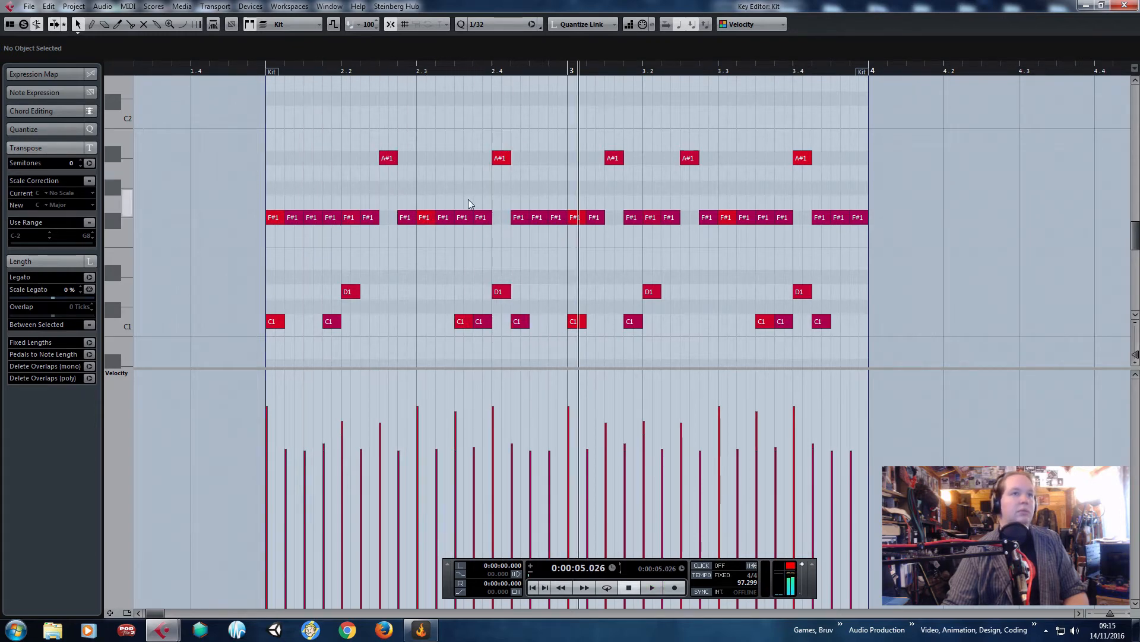
# Extend the Kit part's end to bar 6 and duplicate all the notes of bars 2 and 3 into bars 4 and 5.
pyautogui.scroll(-3, 825, 204)
pyautogui.moveTo(458, 76); pyautogui.dragTo(683, 66)
pyautogui.moveTo(541, 142); pyautogui.dragTo(225, 355)
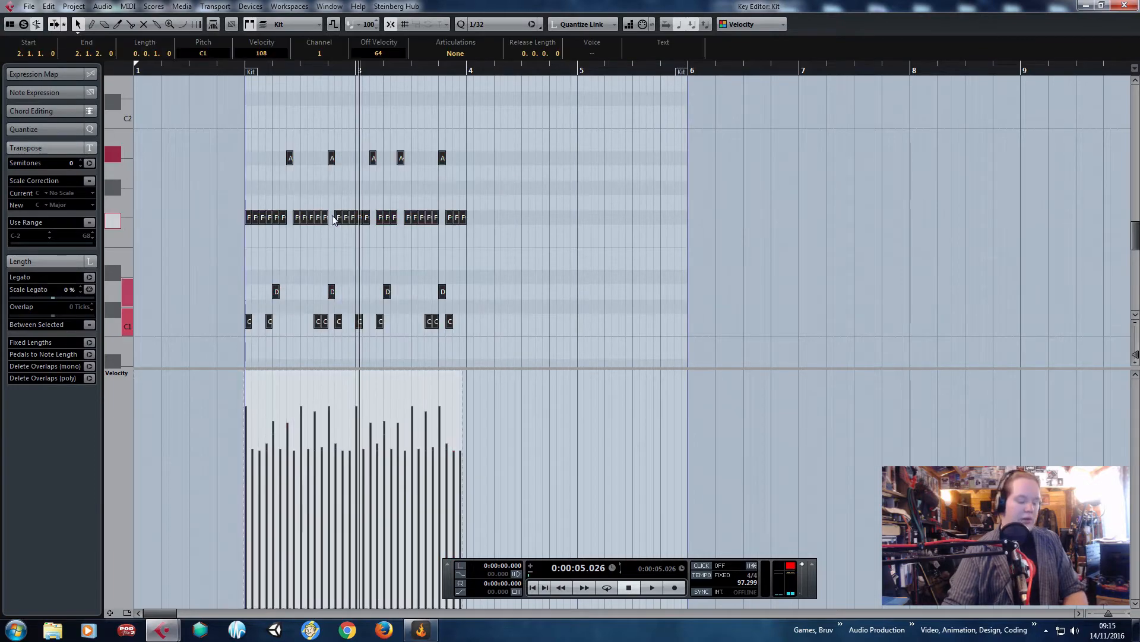
pyautogui.hotkey('ctrl', 'd')
pyautogui.scroll(3, 469, 241)
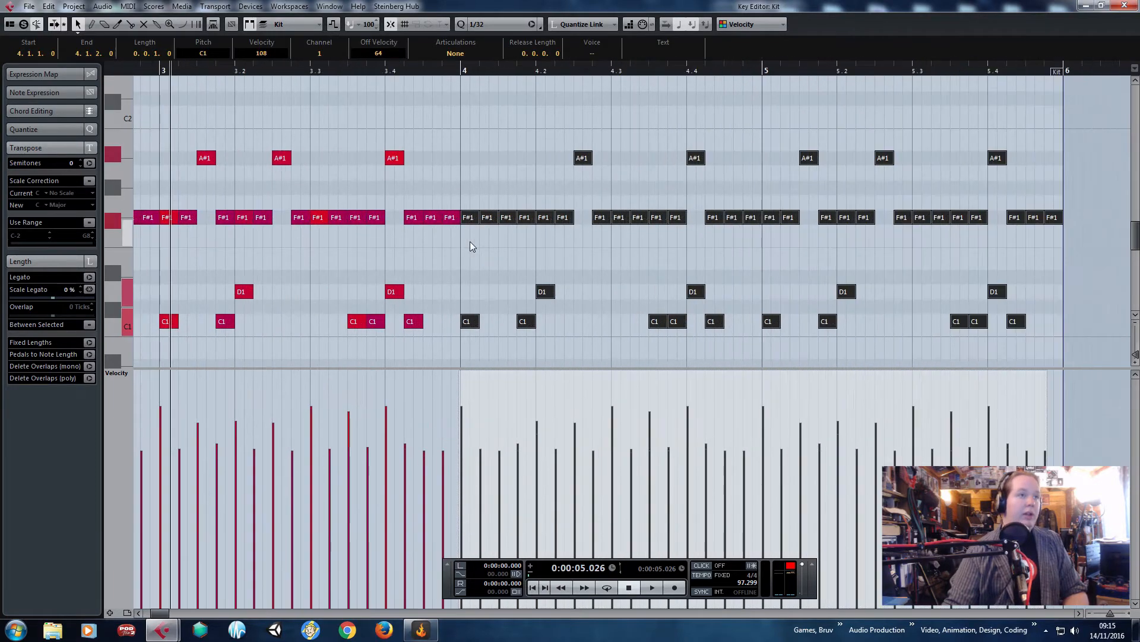
pyautogui.scroll(-2, 469, 241)
pyautogui.moveTo(387, 107); pyautogui.dragTo(133, 124)
pyautogui.scroll(3, 380, 166)
pyautogui.scroll(2, 412, 246)
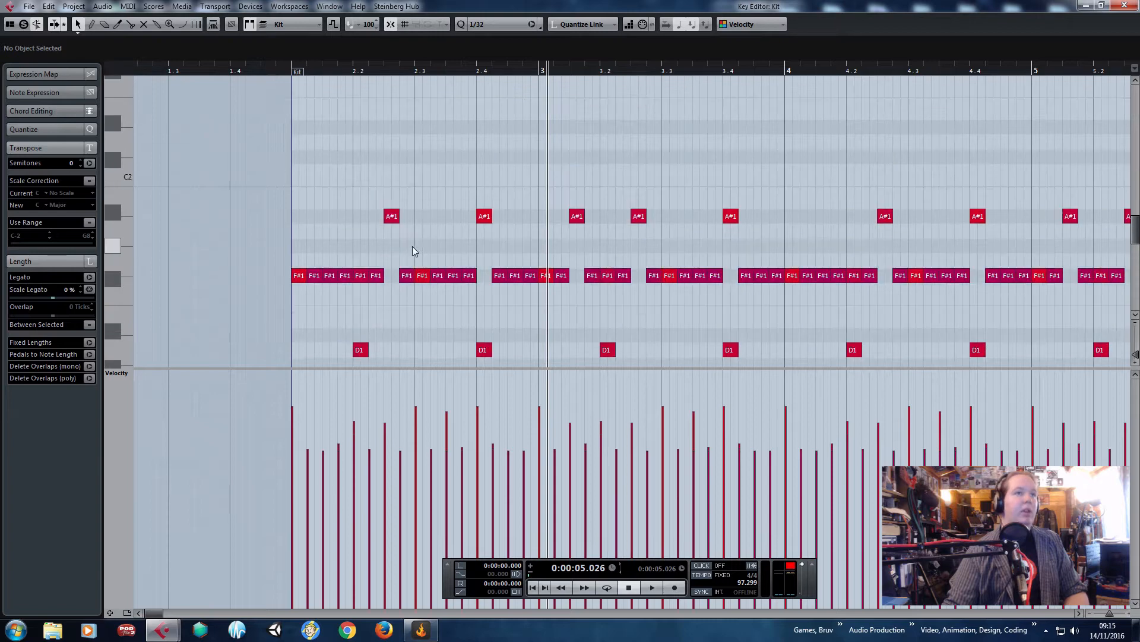
# Play back from bar 4 and raise the A#1 note on 4.4 to C#2.
pyautogui.click(783, 71)
pyautogui.press('space')
pyautogui.press('g')
pyautogui.press('h')
pyautogui.press('h')
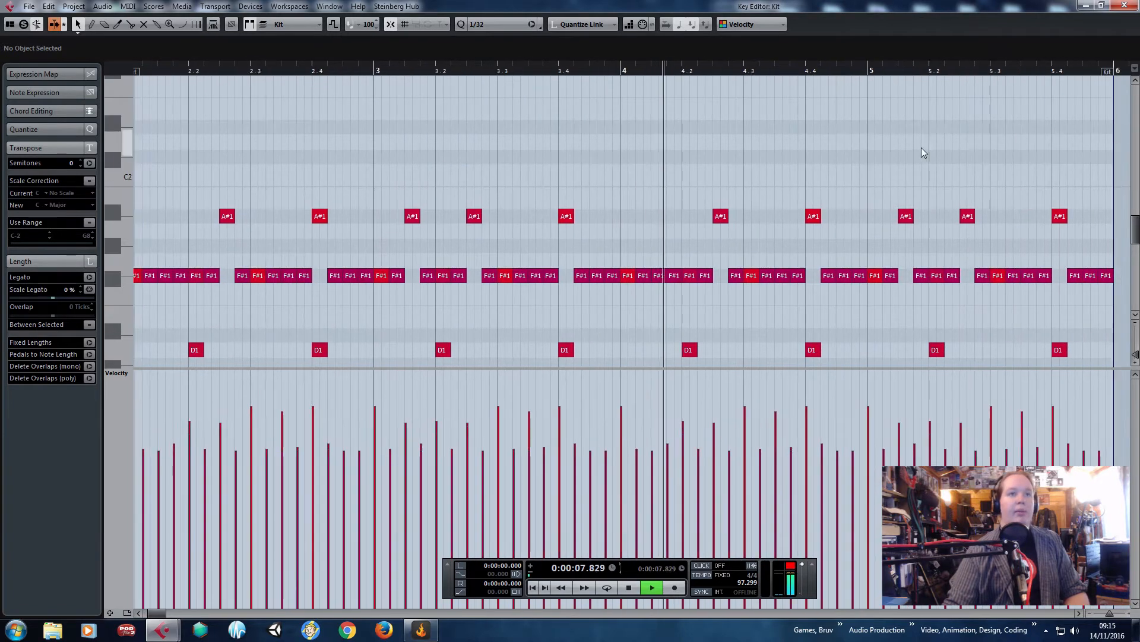
pyautogui.press('space')
pyautogui.moveTo(818, 216); pyautogui.dragTo(818, 157)
# Play back from bar 4 again and raise the A#1 note on 5.4 to E2.
pyautogui.click(617, 81)
pyautogui.press('space')
pyautogui.press('g')
pyautogui.press('g')
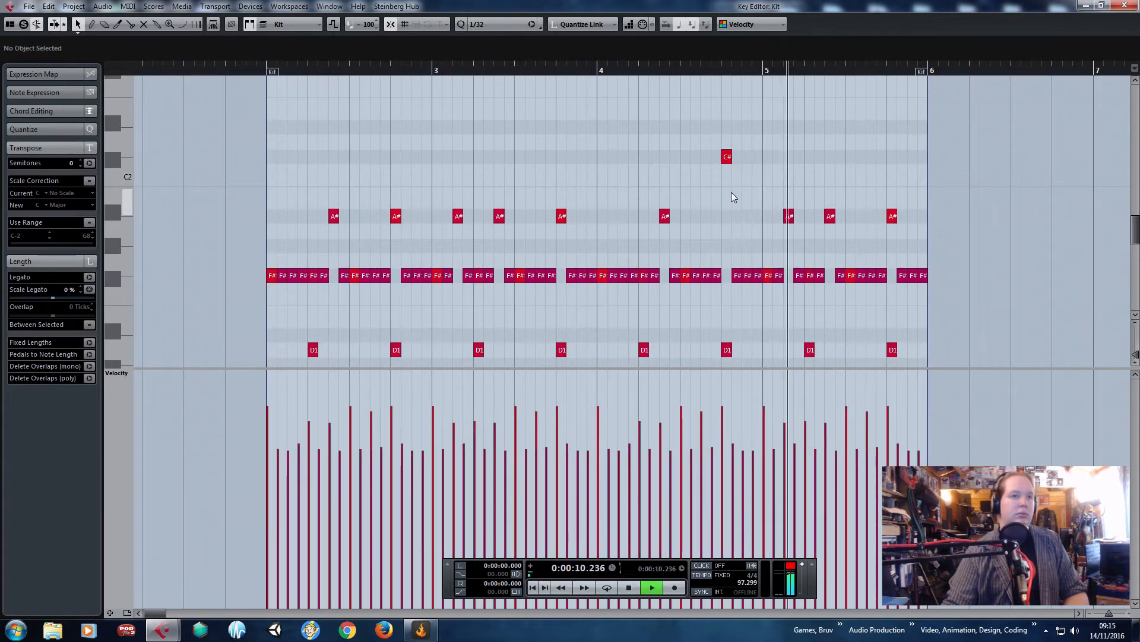
pyautogui.press('h')
pyautogui.press('h')
pyautogui.press('space')
pyautogui.moveTo(935, 216); pyautogui.dragTo(944, 115)
pyautogui.scroll(-2, 980, 172)
pyautogui.scroll(2, 996, 202)
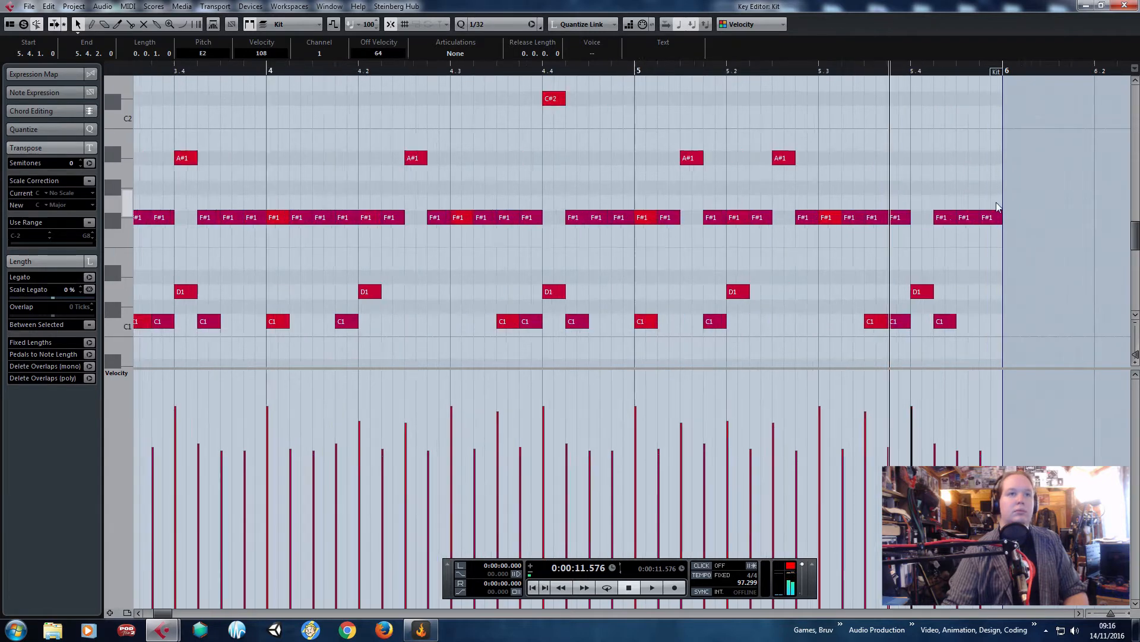
# Lower the F#1 notes on 5.4.2, 5.4.3 and 5.4.4 to D1, and delete the D1 on 5.4 and the C1 on 5.4.2.
pyautogui.moveTo(912, 181); pyautogui.dragTo(1054, 226)
pyautogui.moveTo(943, 219); pyautogui.dragTo(943, 291)
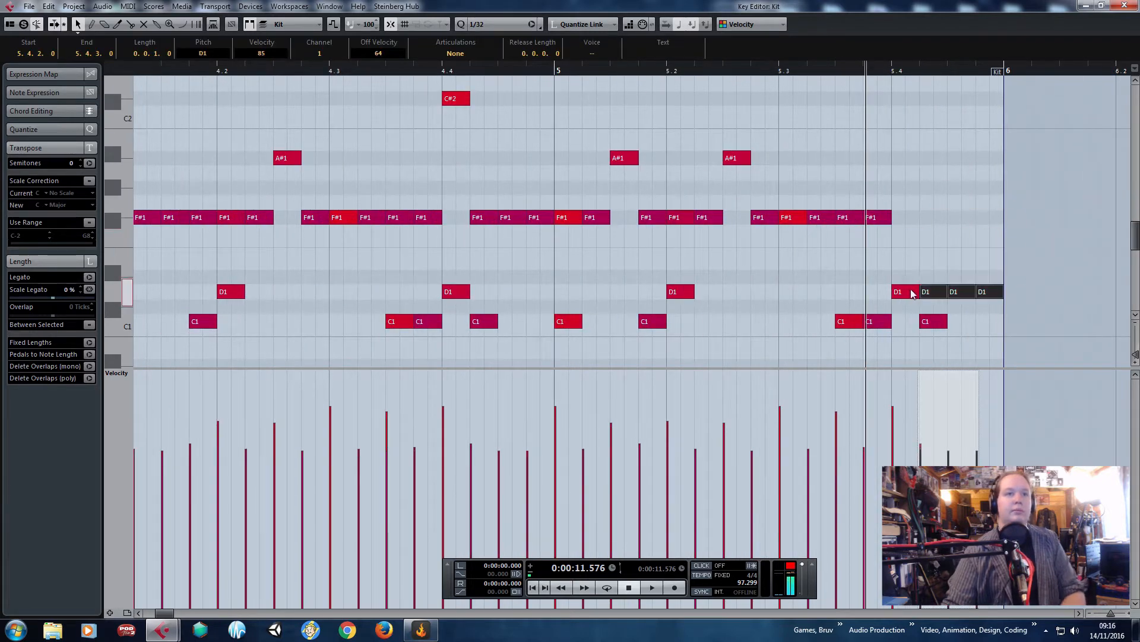
pyautogui.click(932, 320)
# Raise the velocities of the D1 notes on 5.4.2 and 5.4.3, and play back from just before 5.2.
pyautogui.press('Up')
pyautogui.press('Up')
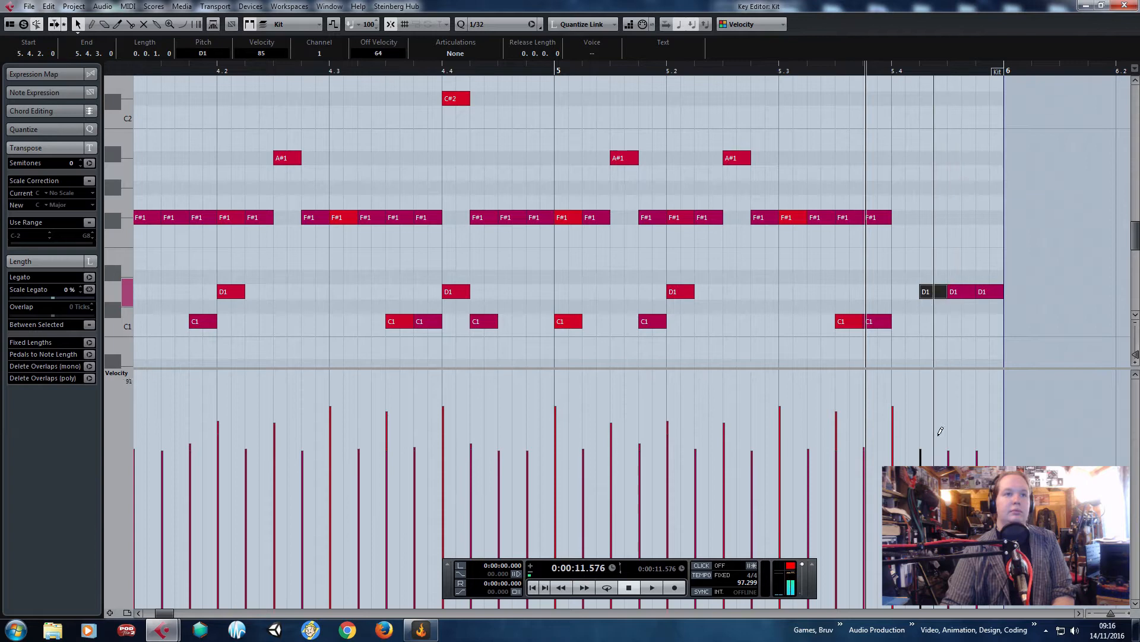
pyautogui.click(664, 86)
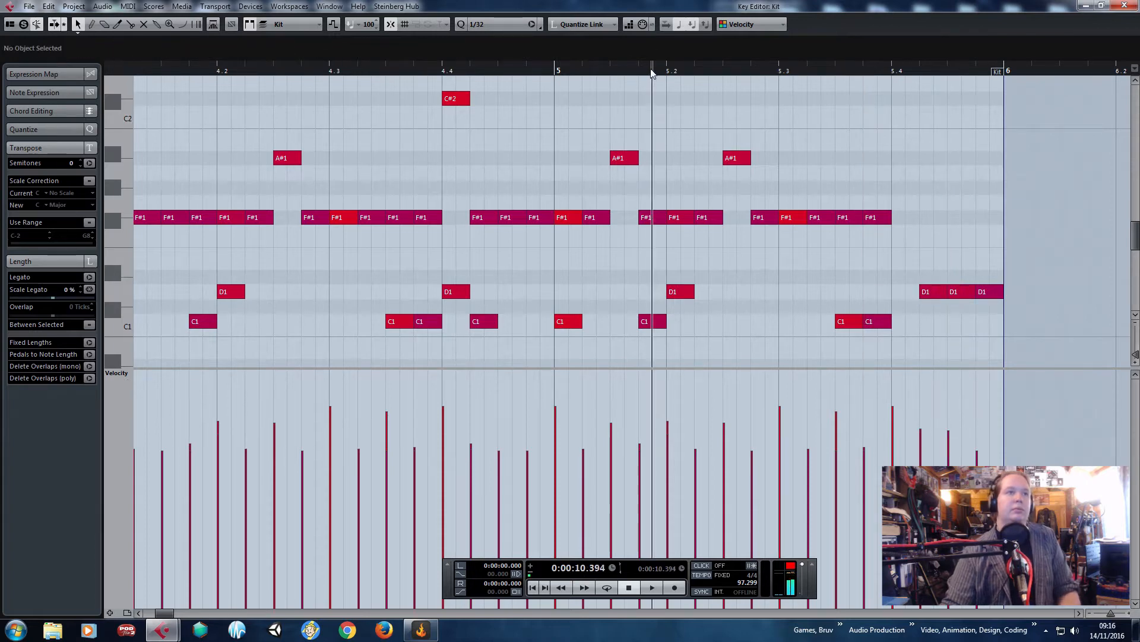
pyautogui.press('space')
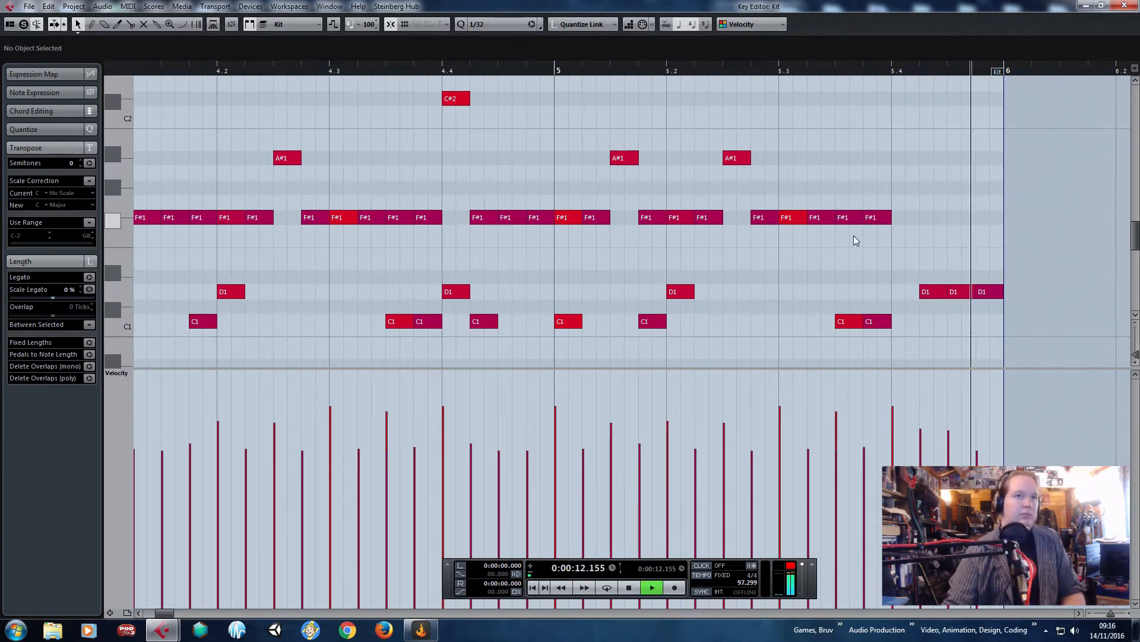
pyautogui.press('space')
# Move the C1 note on 5.3.4 to 5.4 and play back the end of bar 5.
pyautogui.moveTo(879, 323); pyautogui.dragTo(897, 306)
pyautogui.press('space')
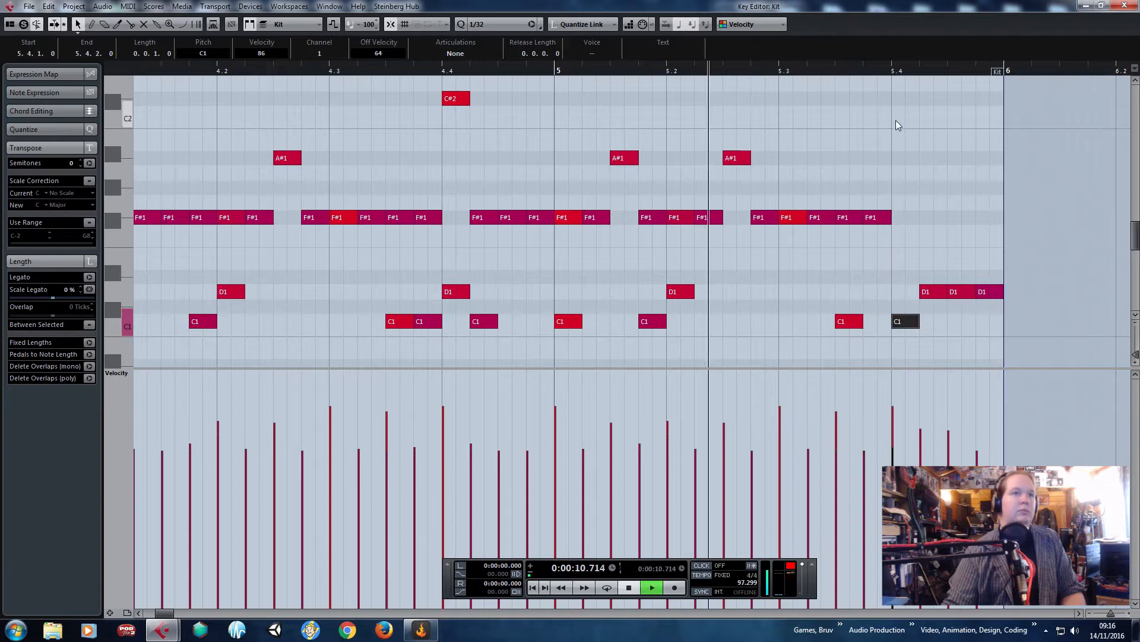
pyautogui.press('space')
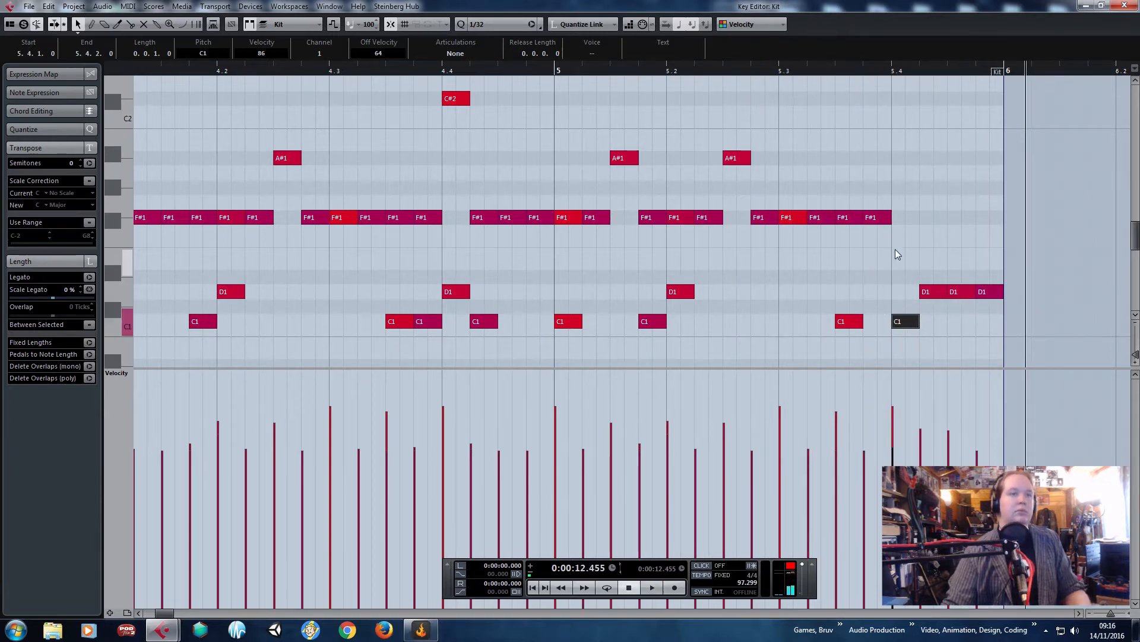
# Raise the F#1 note on 5.3.3 to B1, move the one on 5.3.4 to F1 on 5.4, and play back.
pyautogui.moveTo(847, 218); pyautogui.dragTo(849, 143)
pyautogui.moveTo(638, 69); pyautogui.dragTo(484, 70)
pyautogui.press('space')
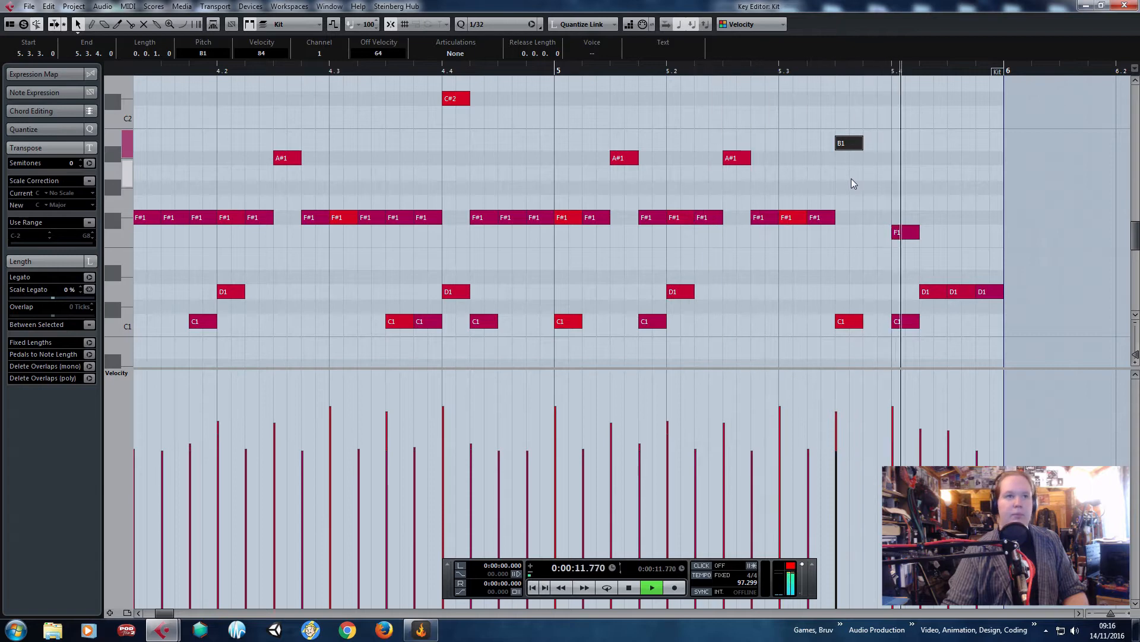
pyautogui.press('space')
# Delete the D1 note on 5.4.2 and play back the fill in bar 5.
pyautogui.moveTo(332, 245); pyautogui.dragTo(255, 251)
pyautogui.moveTo(272, 272); pyautogui.dragTo(282, 298)
pyautogui.press('Delete')
pyautogui.moveTo(227, 274); pyautogui.dragTo(449, 255)
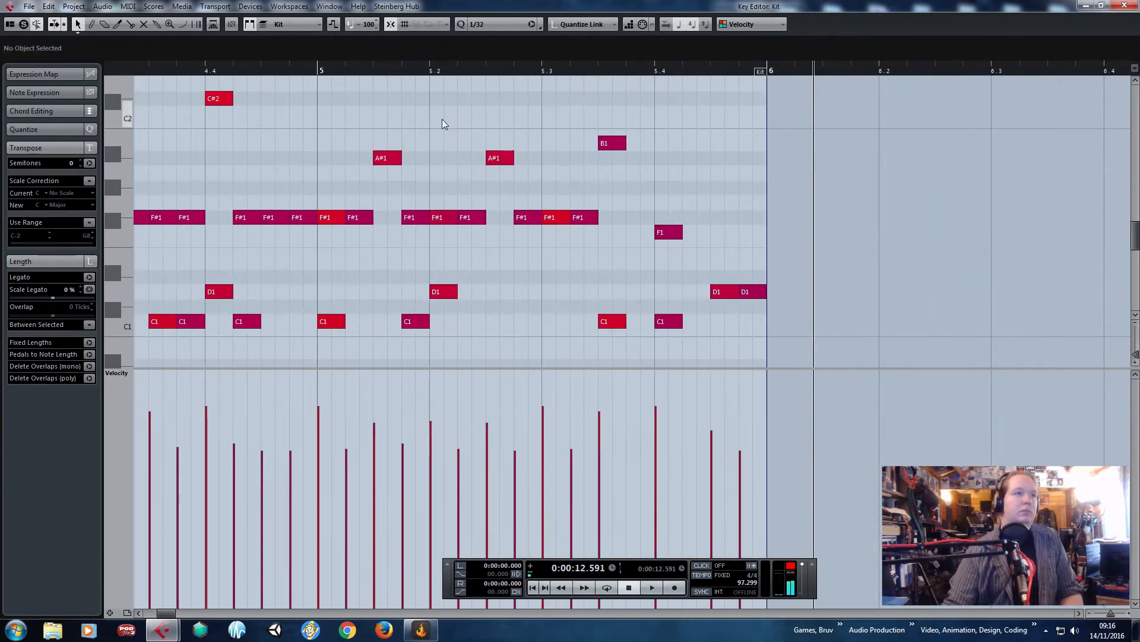
pyautogui.click(408, 70)
pyautogui.press('space')
pyautogui.scroll(-2, 426, 119)
pyautogui.scroll(2, 439, 131)
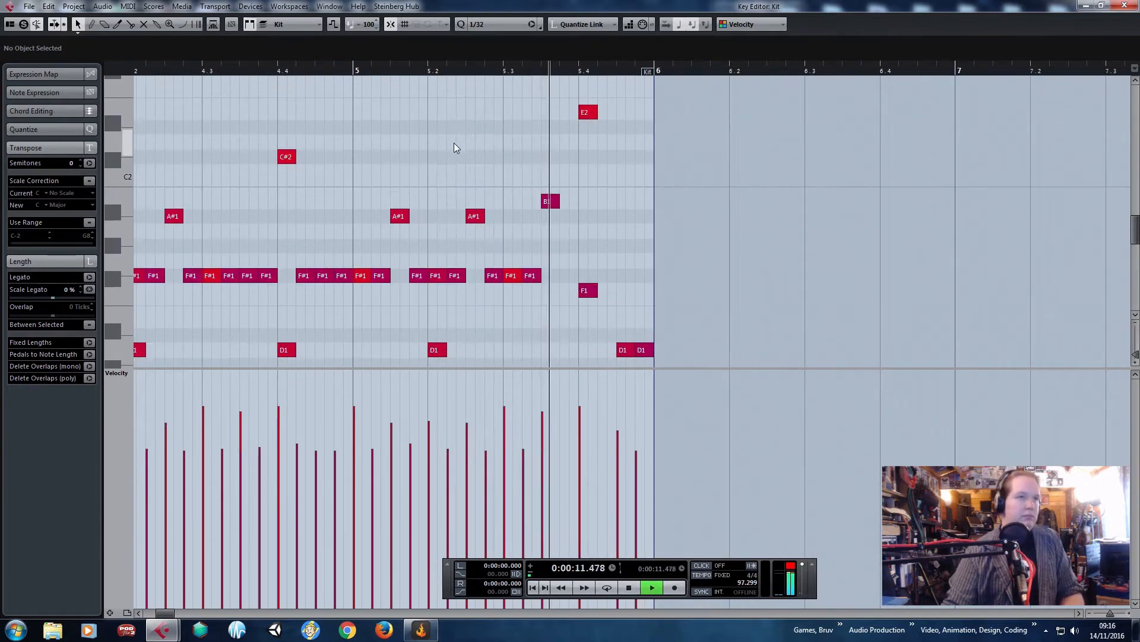
pyautogui.press('space')
# Save the project as Stream 2 in the Stream2 folder and close the Key Editor.
pyautogui.hotkey('ctrl', 's')
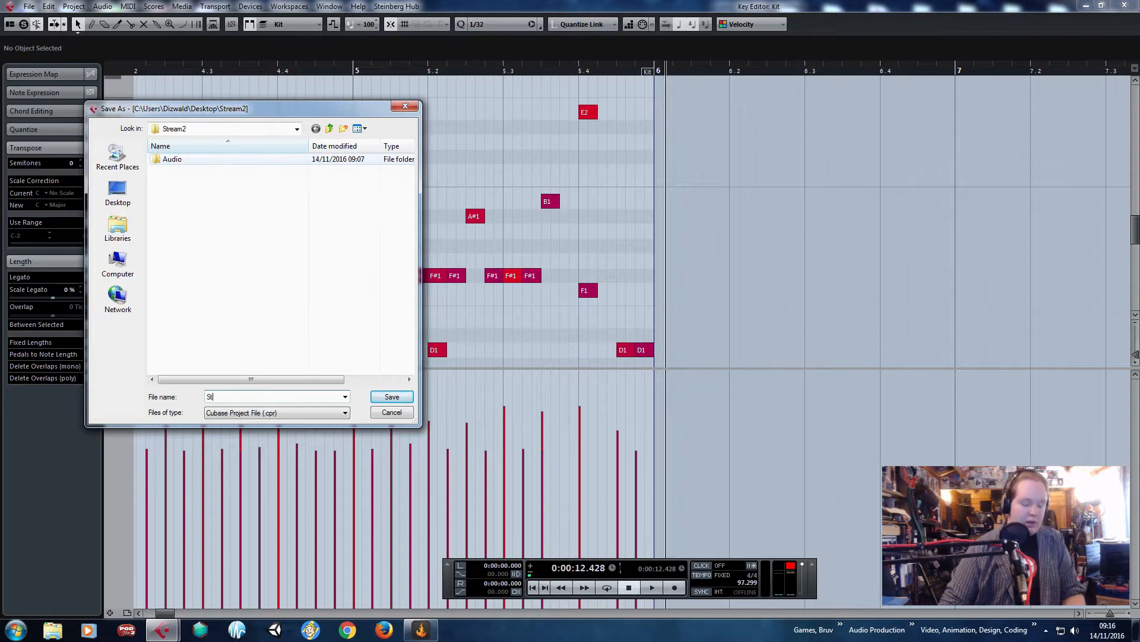
pyautogui.press('Return')
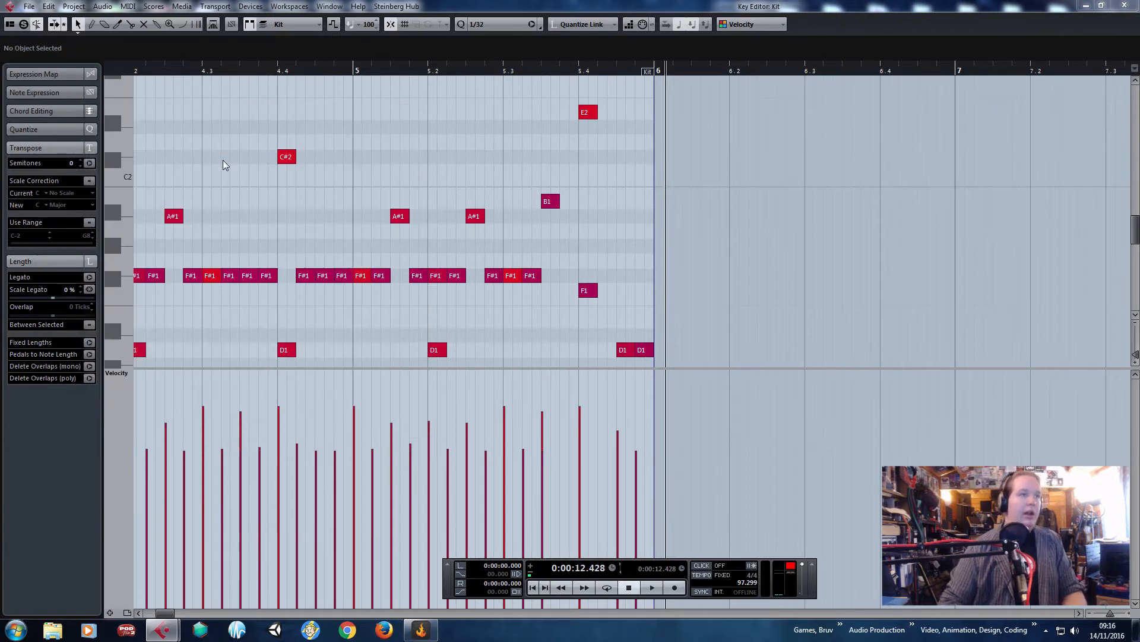
pyautogui.hscroll(-3, 220, 148)
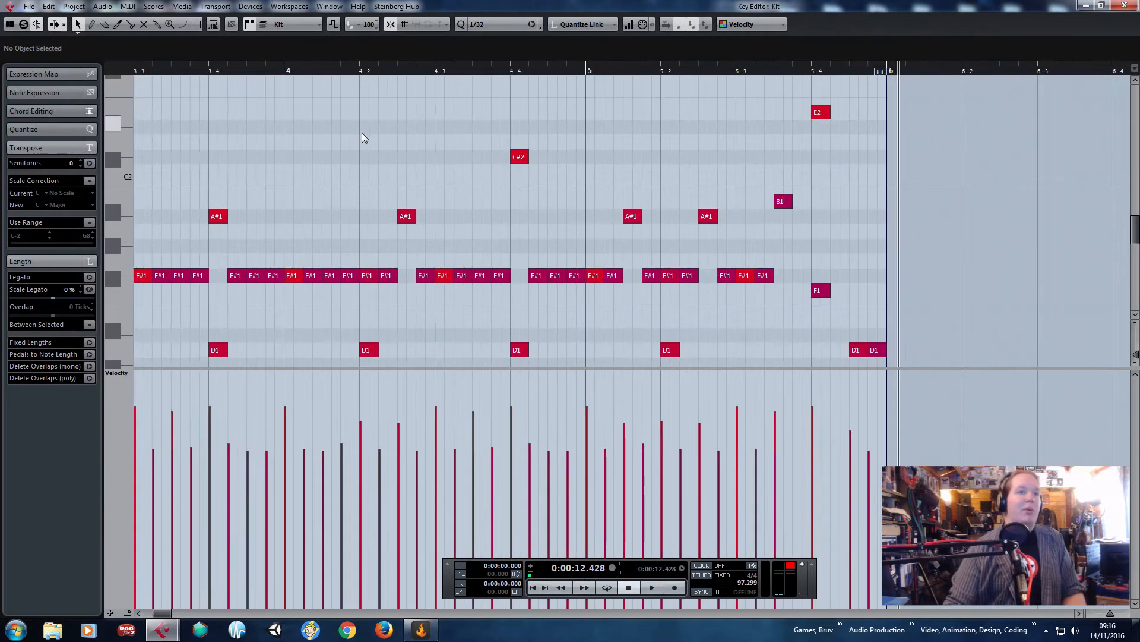
pyautogui.scroll(-2, 419, 168)
pyautogui.click(1133, 3)
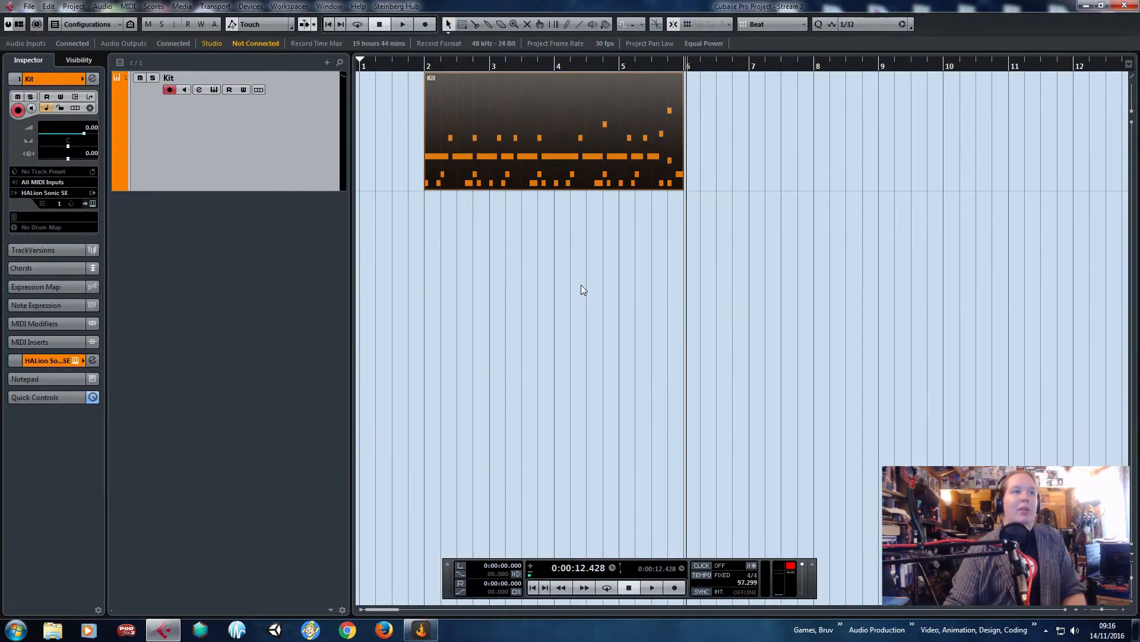
# Duplicate the Kit track in the project window.
pyautogui.scroll(-3, 576, 289)
pyautogui.moveTo(568, 287); pyautogui.dragTo(230, 256)
pyautogui.scroll(1, 472, 261)
pyautogui.hscroll(-1, 386, 281)
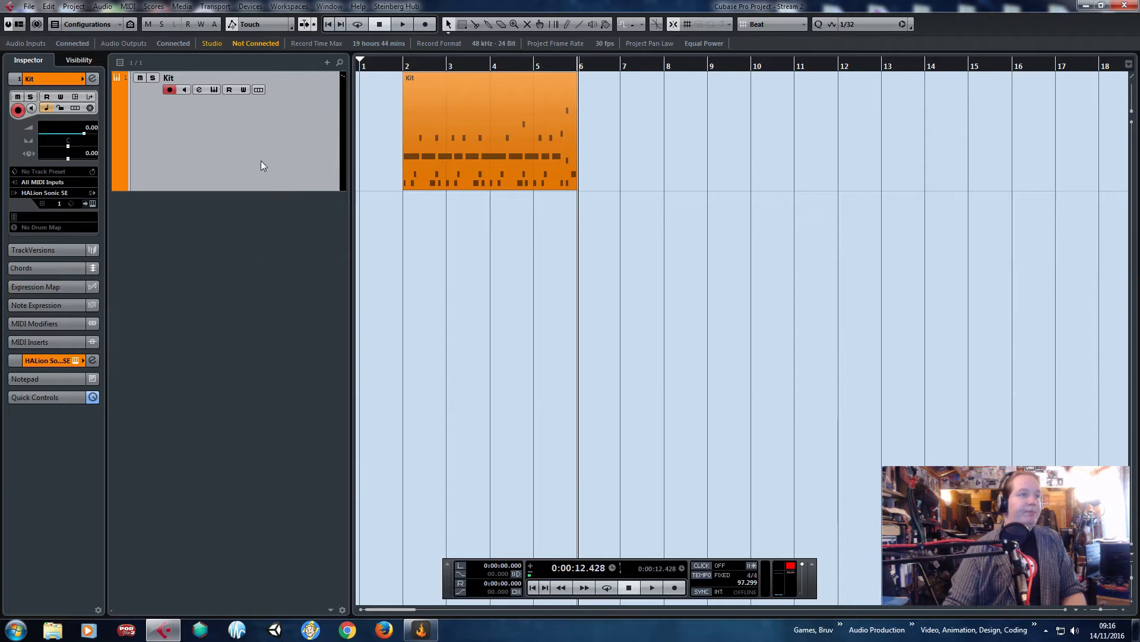
pyautogui.hotkey('ctrl', 'shift', 'd')
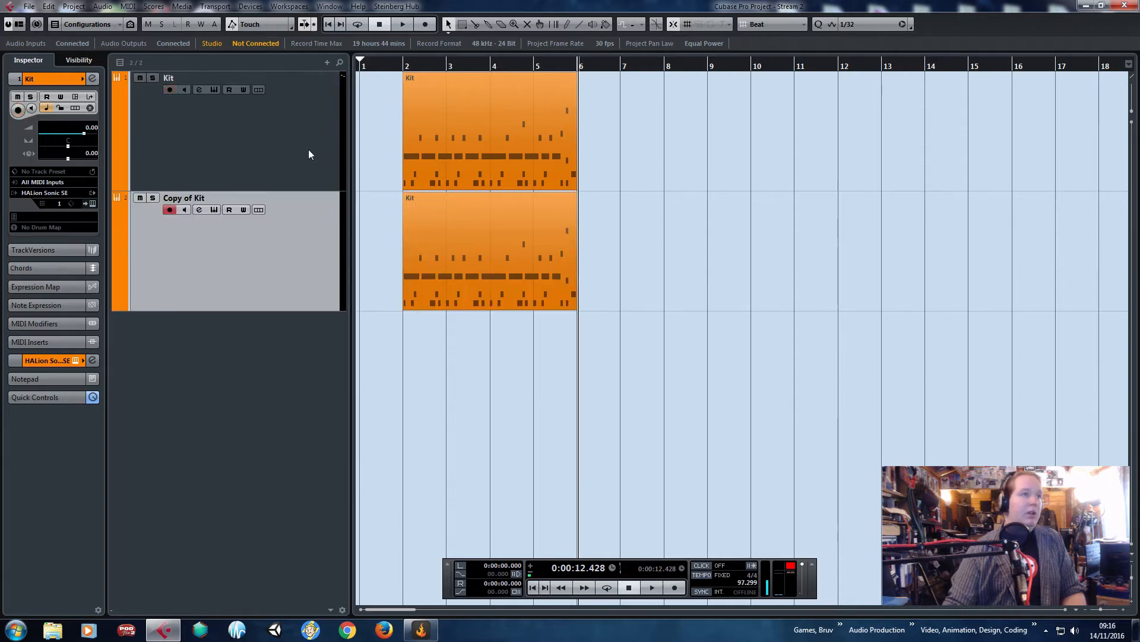
# Rename the copied track Pad and delete its duplicated drum part.
pyautogui.moveTo(716, 315); pyautogui.dragTo(294, 249)
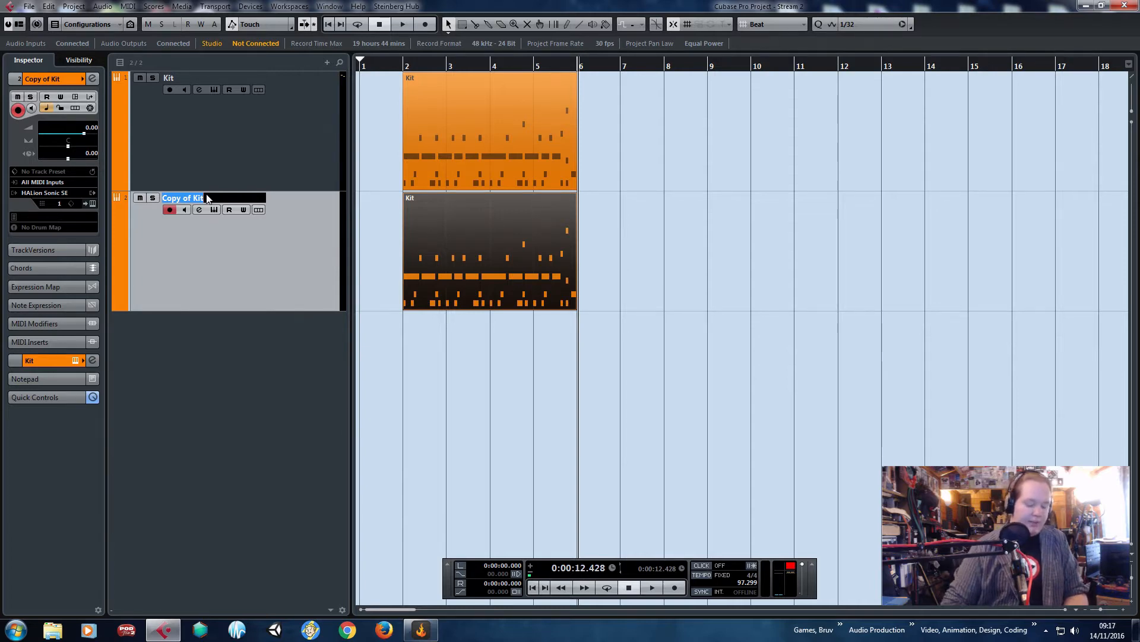
pyautogui.press('Return')
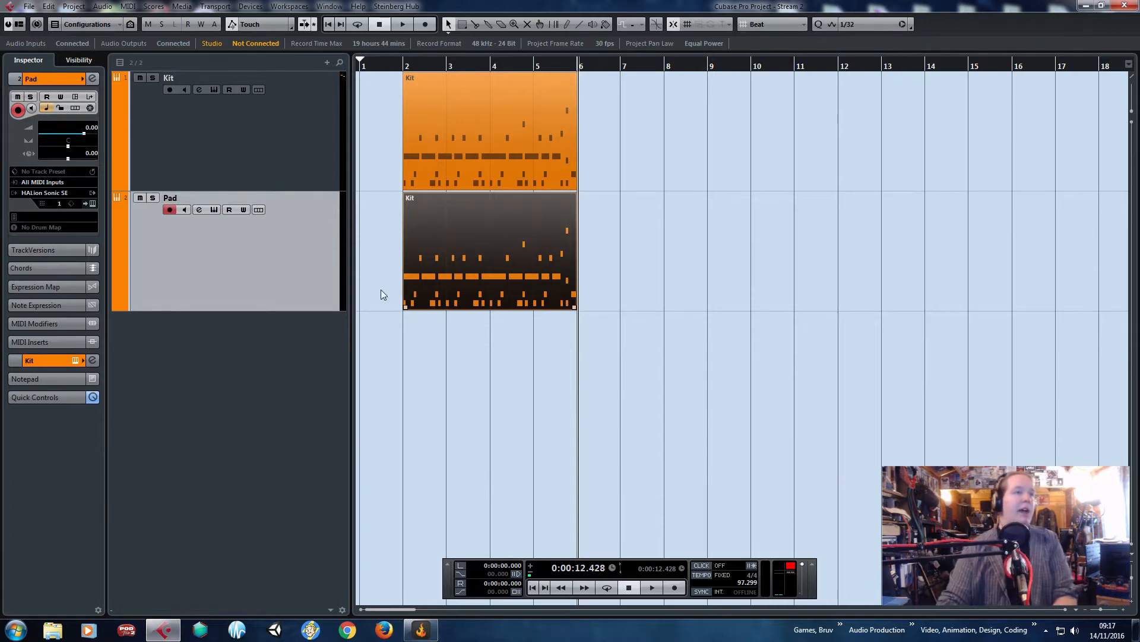
pyautogui.press('Delete')
# Set the Pad track's instrument to Padshop and close the synth's window.
pyautogui.click(51, 193)
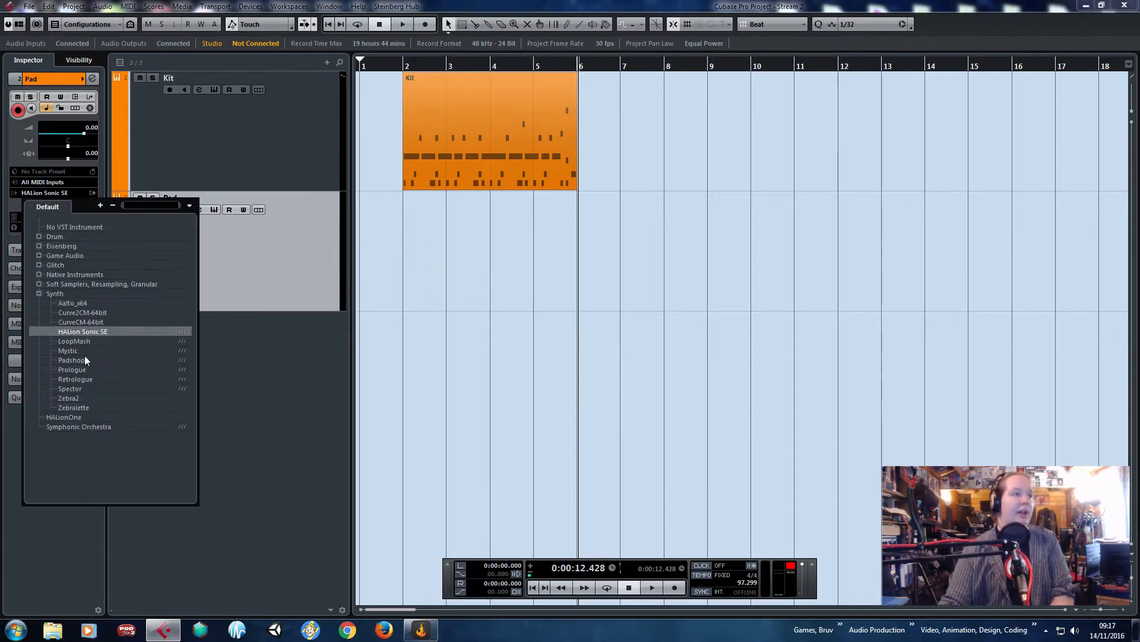
pyautogui.press('Escape')
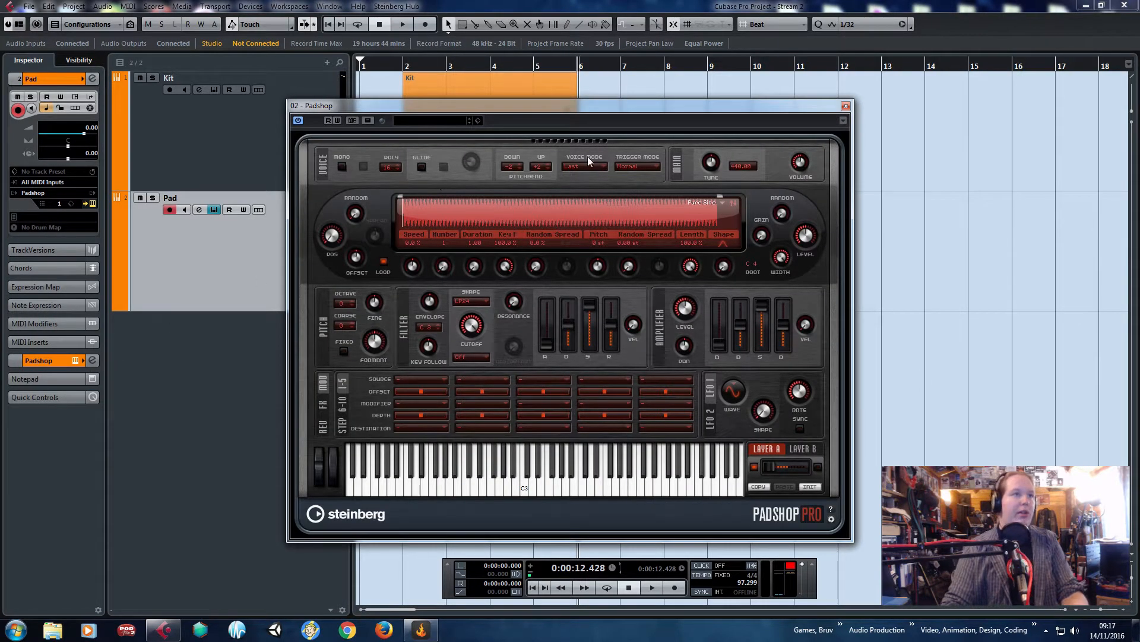
pyautogui.click(845, 107)
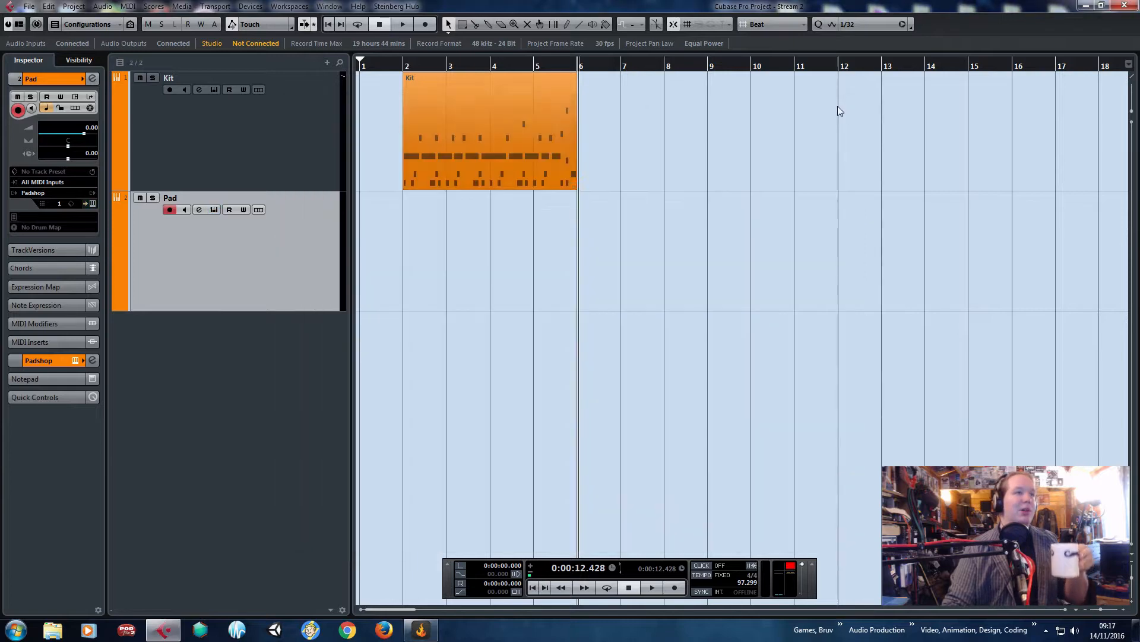
# Set the Pad track's instrument to Prologue, discarding the changes to Padshop.
pyautogui.click(33, 193)
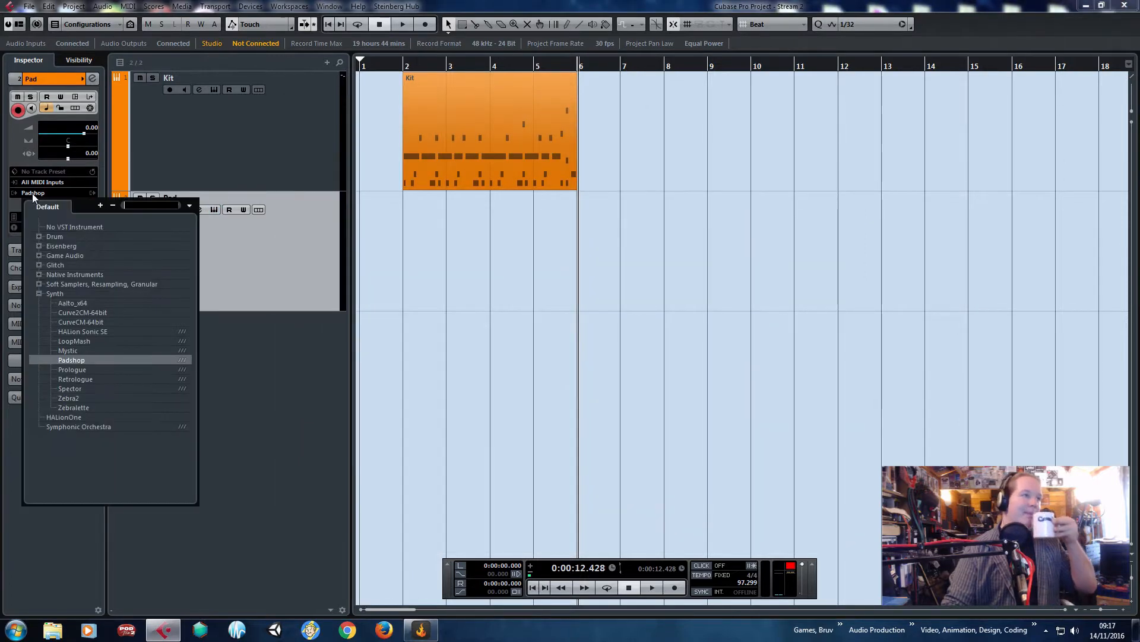
pyautogui.click(91, 370)
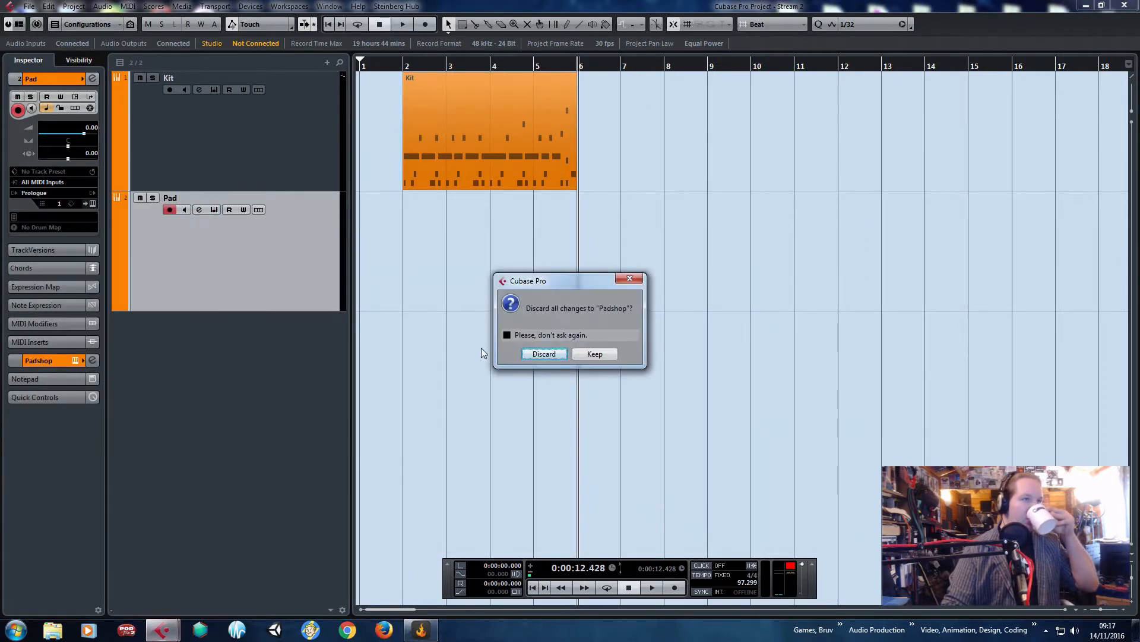
pyautogui.click(540, 354)
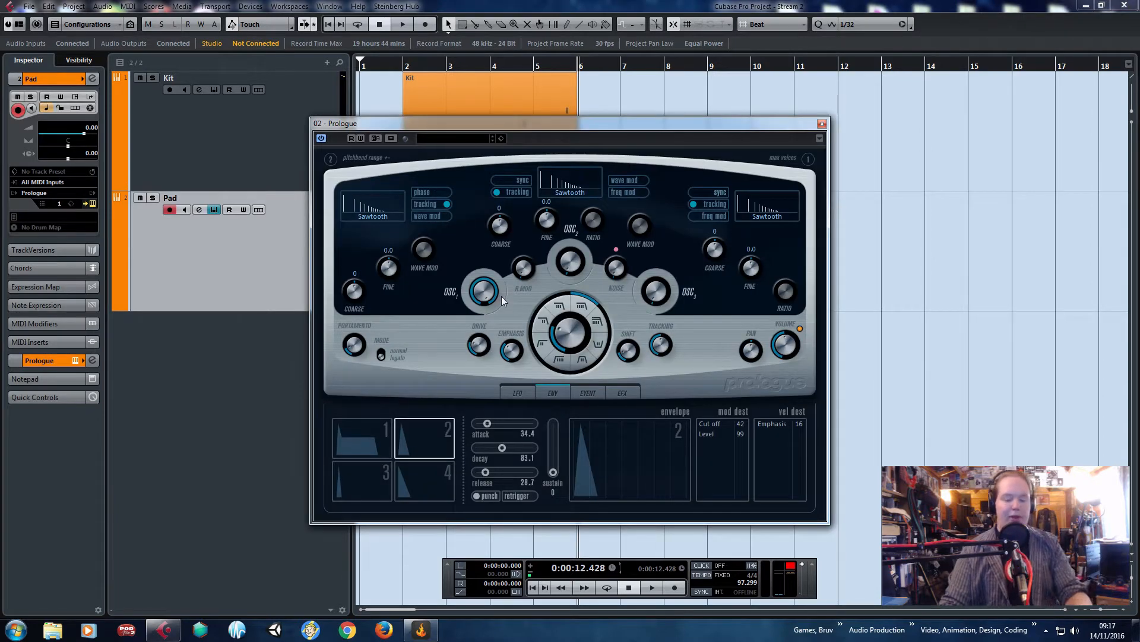
# Search the Prologue presets for "pad", try Cota Strings, and load Dark Pad.
pyautogui.click(440, 138)
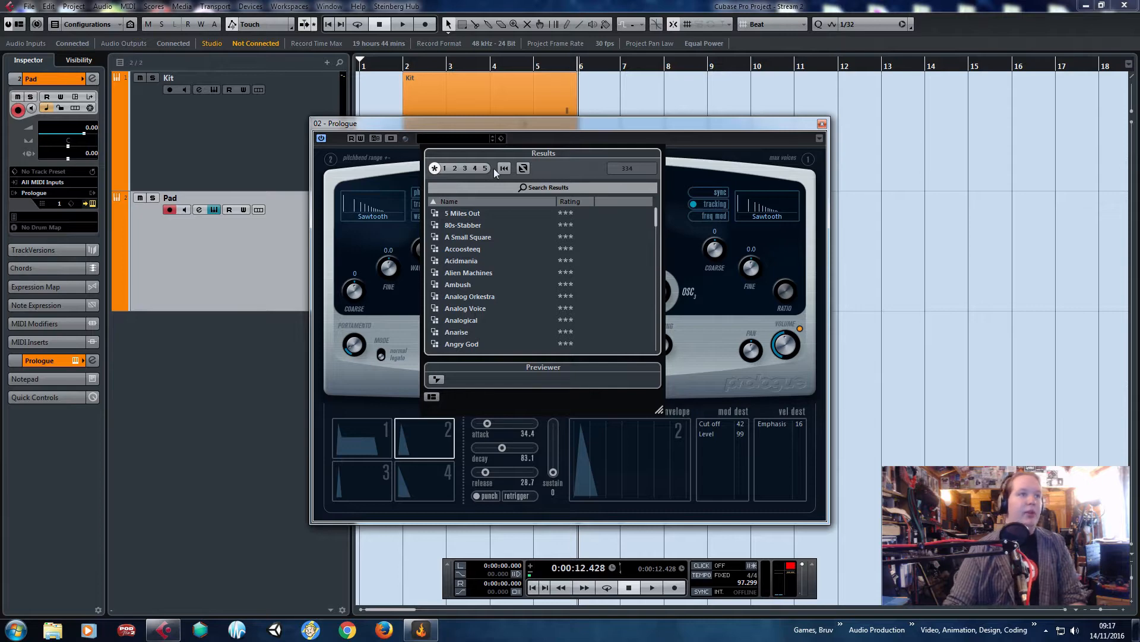
pyautogui.click(530, 187)
pyautogui.write('pad')
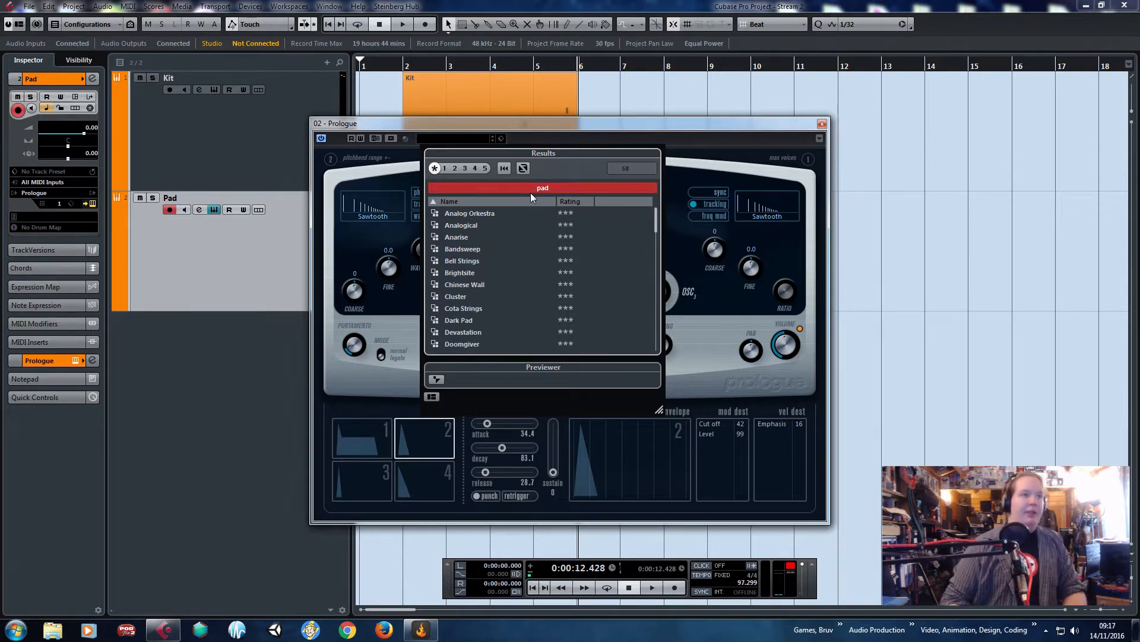
pyautogui.doubleClick(497, 307)
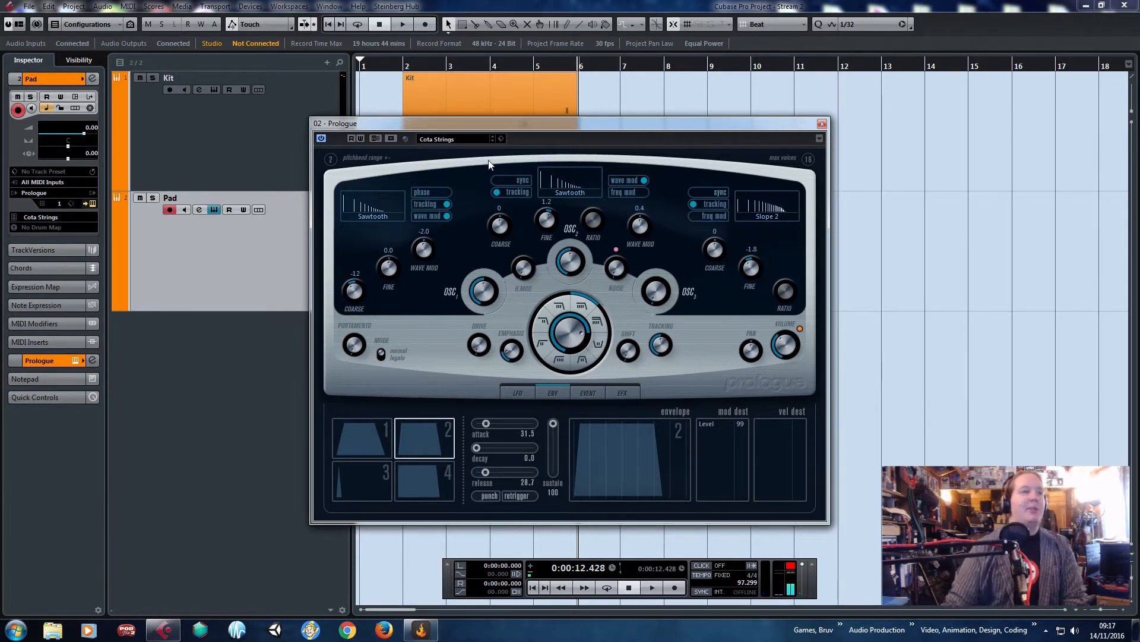
pyautogui.click(490, 140)
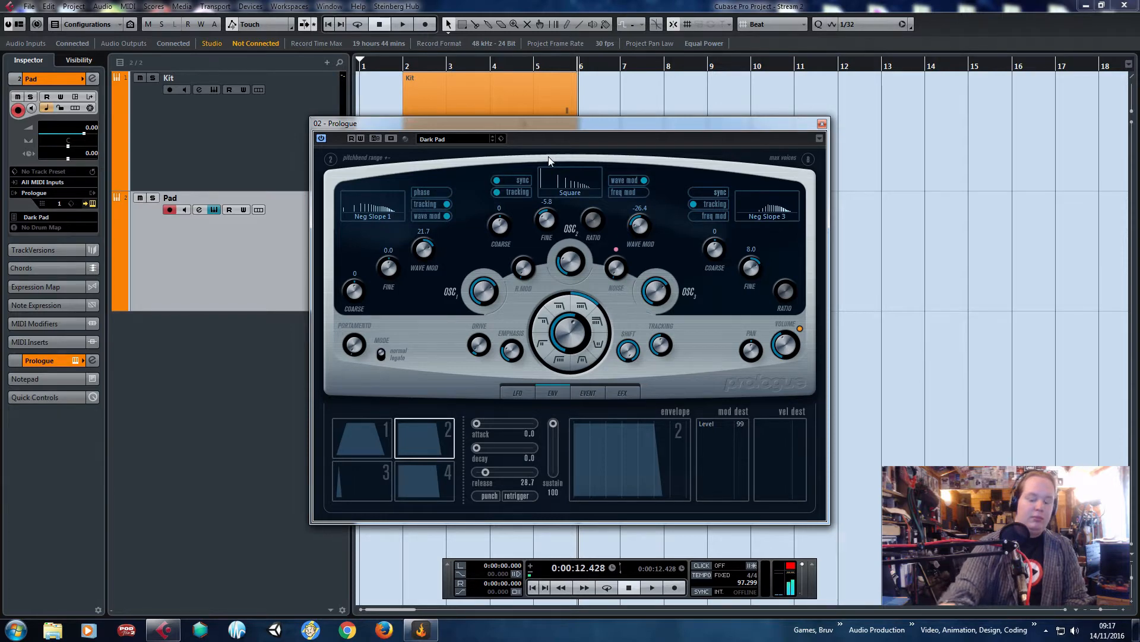
# Close the Prologue window and record a four-chord progression on the Pad track from bar 1 with the metronome click on.
pyautogui.click(822, 125)
pyautogui.moveTo(718, 286); pyautogui.dragTo(186, 211)
pyautogui.moveTo(365, 65); pyautogui.dragTo(331, 91)
pyautogui.press('c')
pyautogui.click(680, 587)
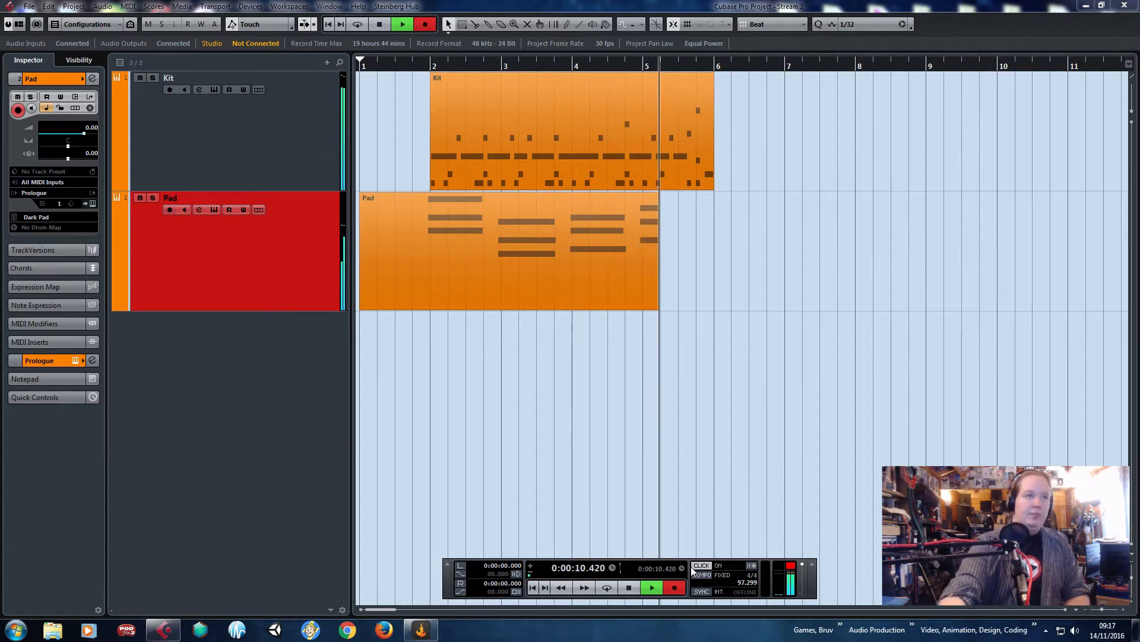
pyautogui.press('space')
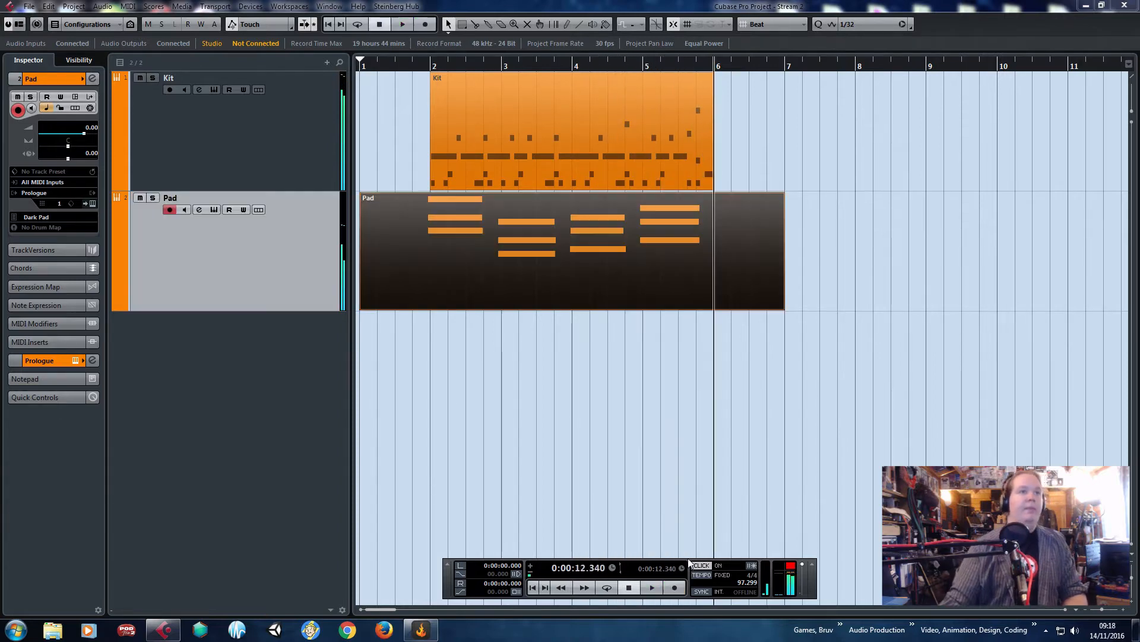
# Trim the Pad part's start to bar 2 and align its first chord with the start of bar 2 in the Key Editor.
pyautogui.moveTo(361, 308); pyautogui.dragTo(430, 305)
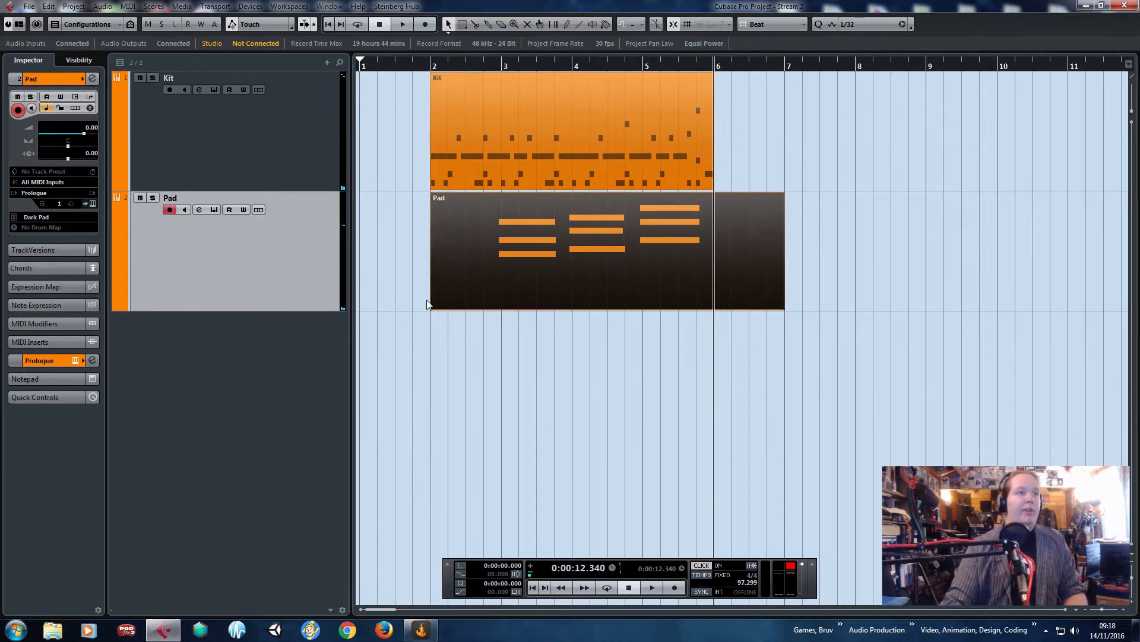
pyautogui.doubleClick(437, 287)
pyautogui.hscroll(-5, 158, 104)
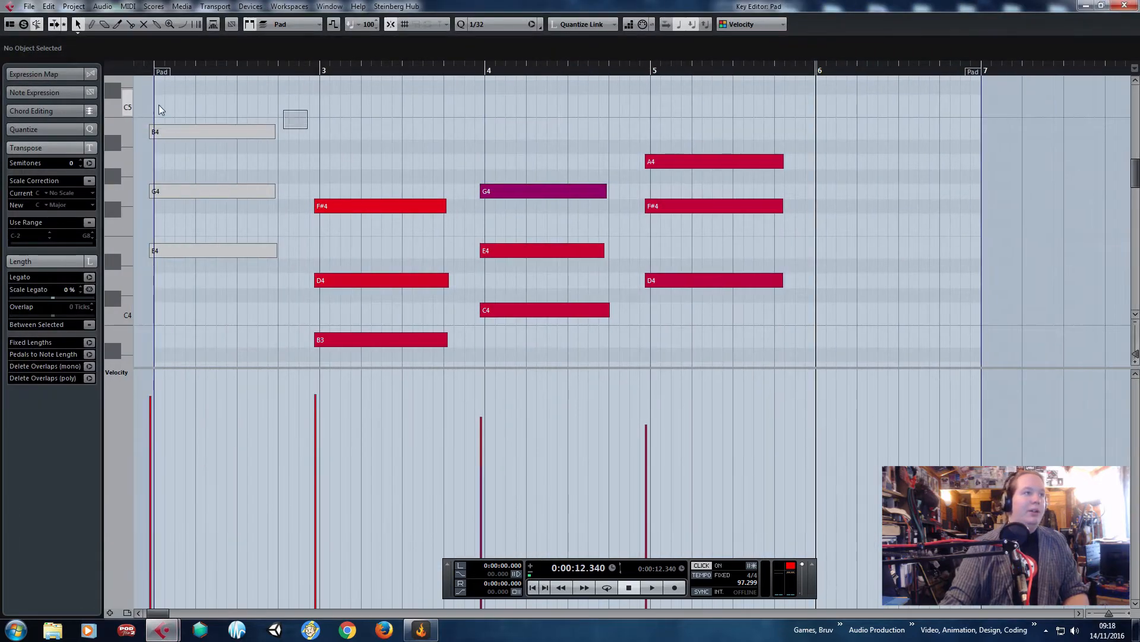
pyautogui.scroll(3, 299, 233)
pyautogui.moveTo(309, 192); pyautogui.dragTo(315, 192)
pyautogui.scroll(-3, 312, 222)
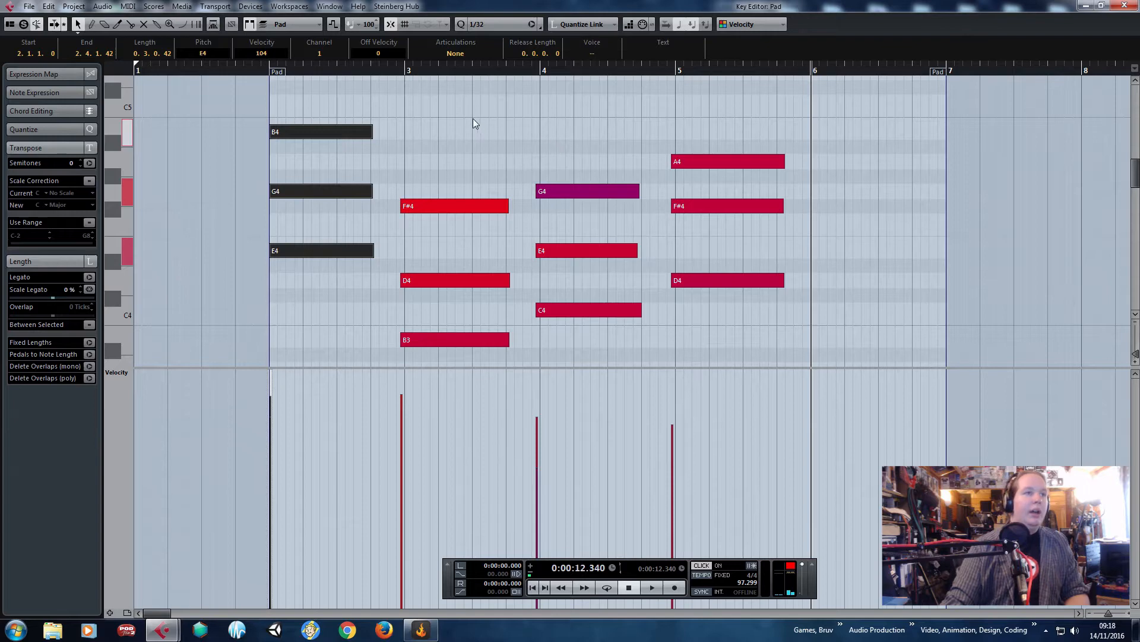
# Shift the remaining three chords together onto the starts of bars 3, 4 and 5, and shorten the Pad part's end to bar 6.
pyautogui.moveTo(468, 114); pyautogui.dragTo(697, 350)
pyautogui.moveTo(438, 284); pyautogui.dragTo(430, 279)
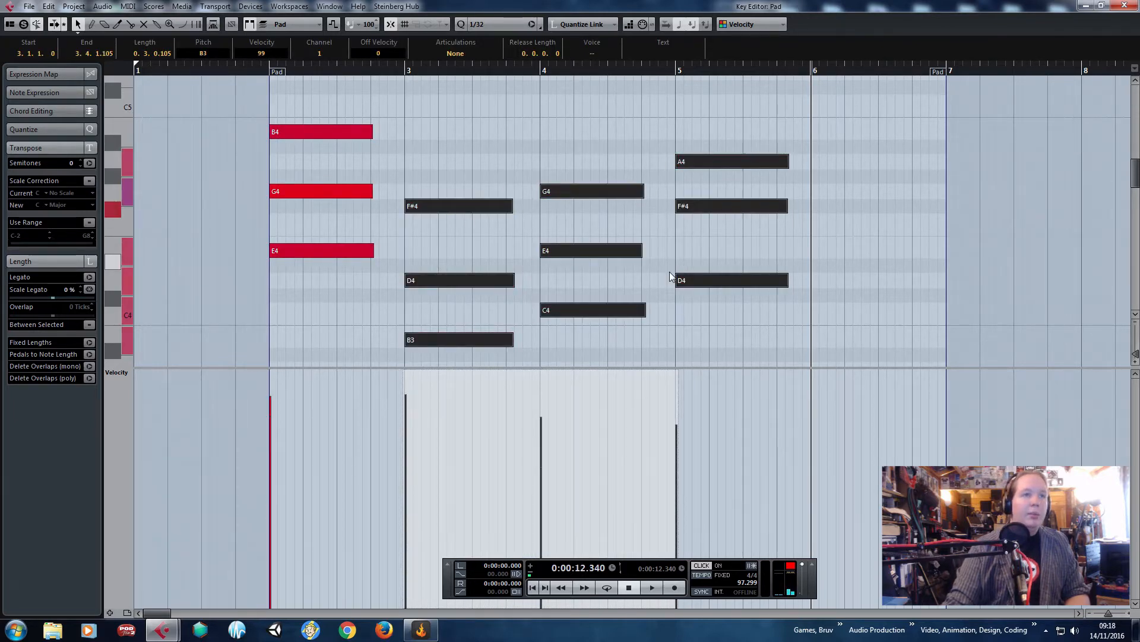
pyautogui.click(453, 151)
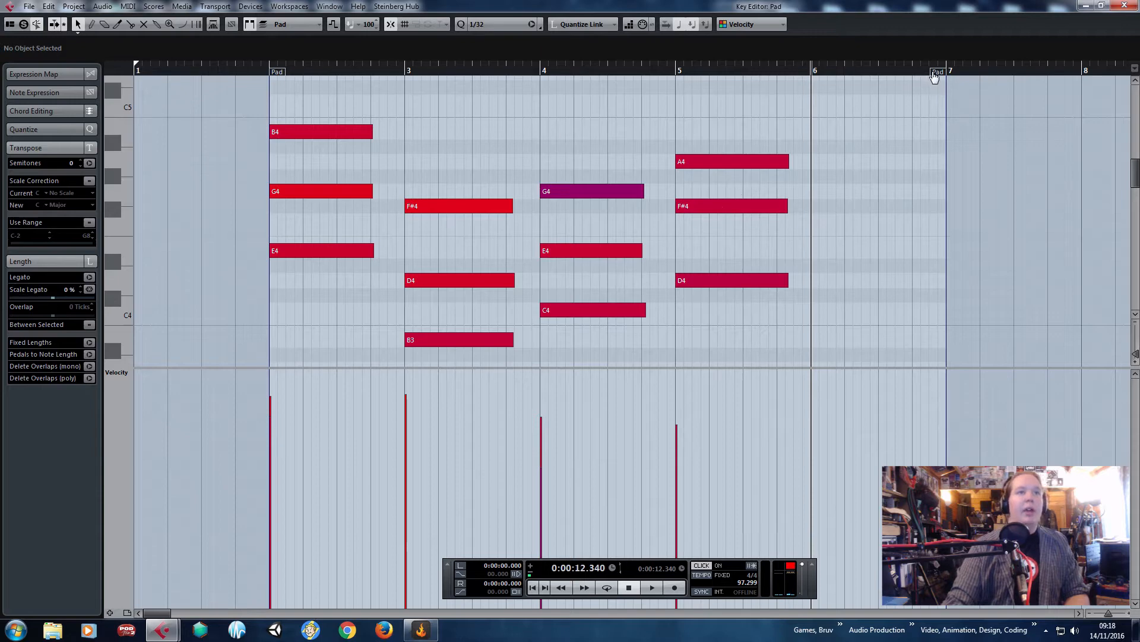
pyautogui.moveTo(935, 77); pyautogui.dragTo(802, 81)
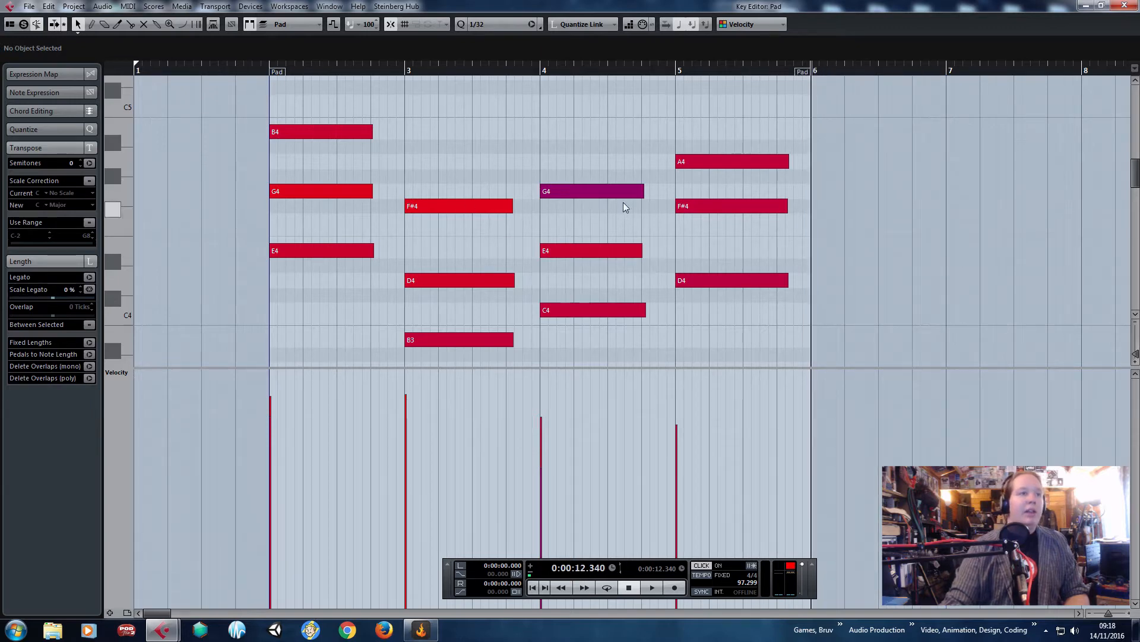
# Lower the velocity of the bar 3 chord, raise that of the bar 4 chord, and close the Key Editor.
pyautogui.click(542, 420)
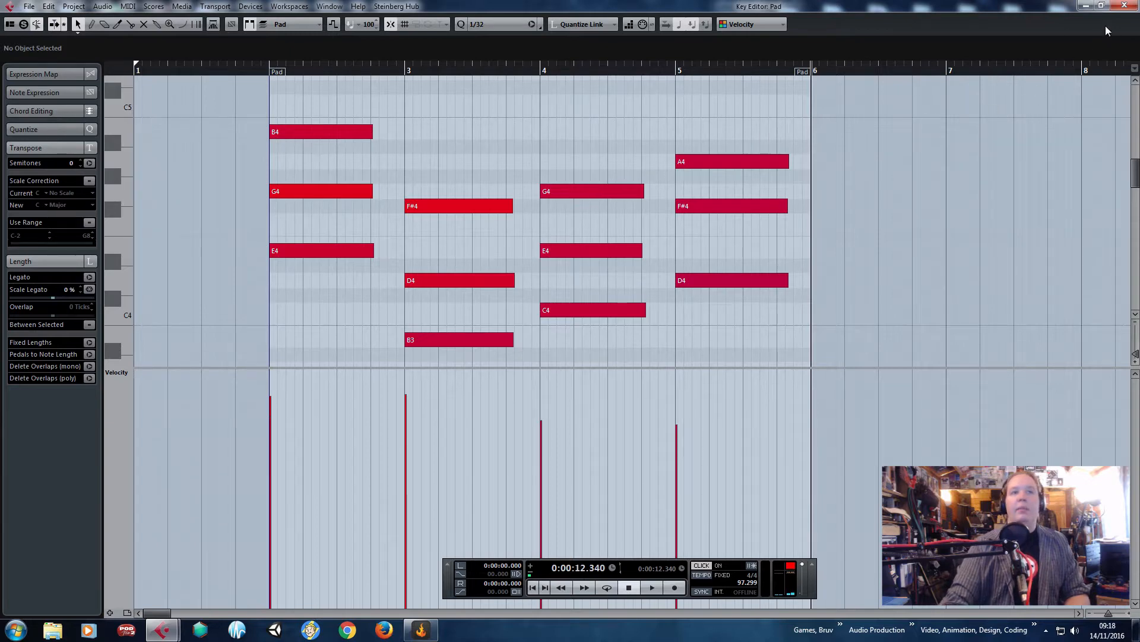
pyautogui.click(406, 412)
pyautogui.click(541, 392)
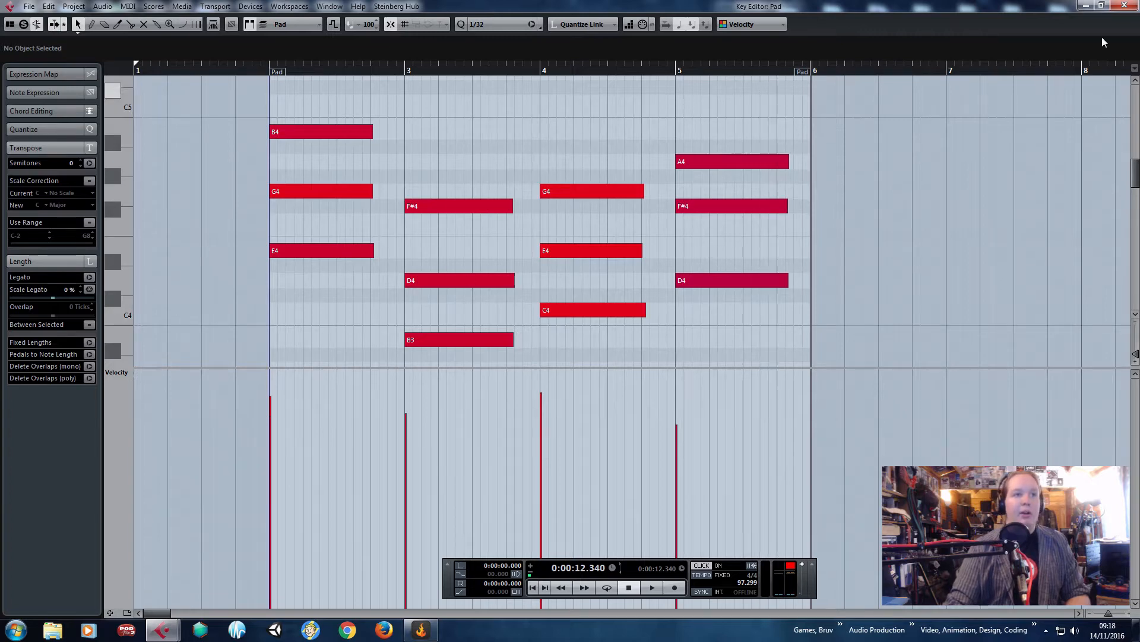
pyautogui.click(1126, 6)
# Play from bar 2 with the cycle range set from bar 2 to bar 6 and looping turned on.
pyautogui.click(433, 63)
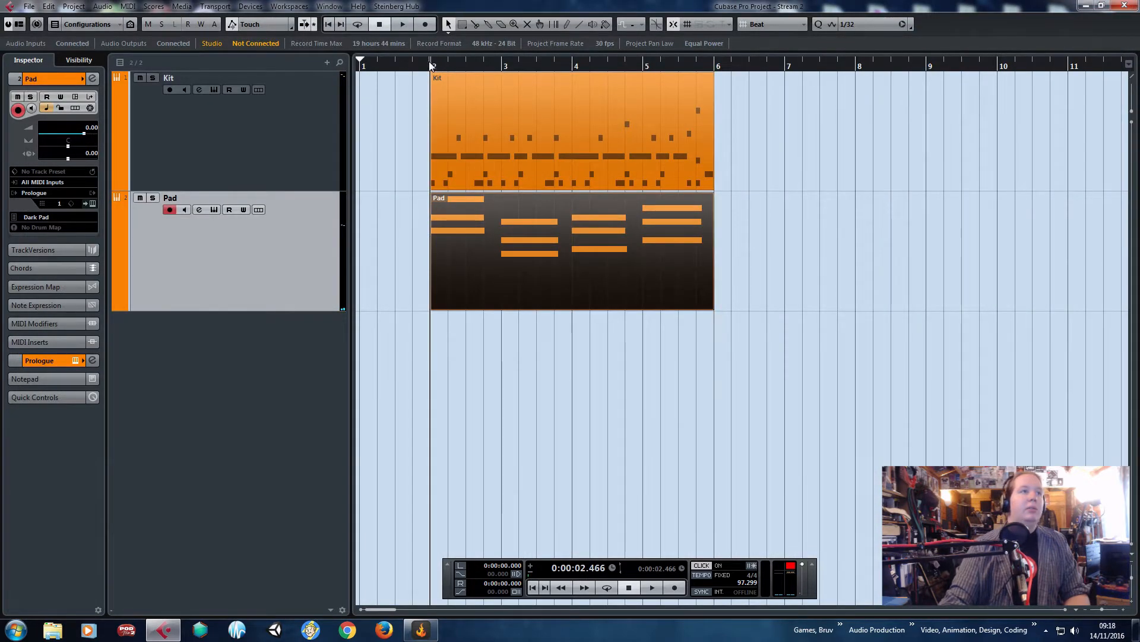
pyautogui.press('space')
pyautogui.moveTo(445, 56); pyautogui.dragTo(715, 60)
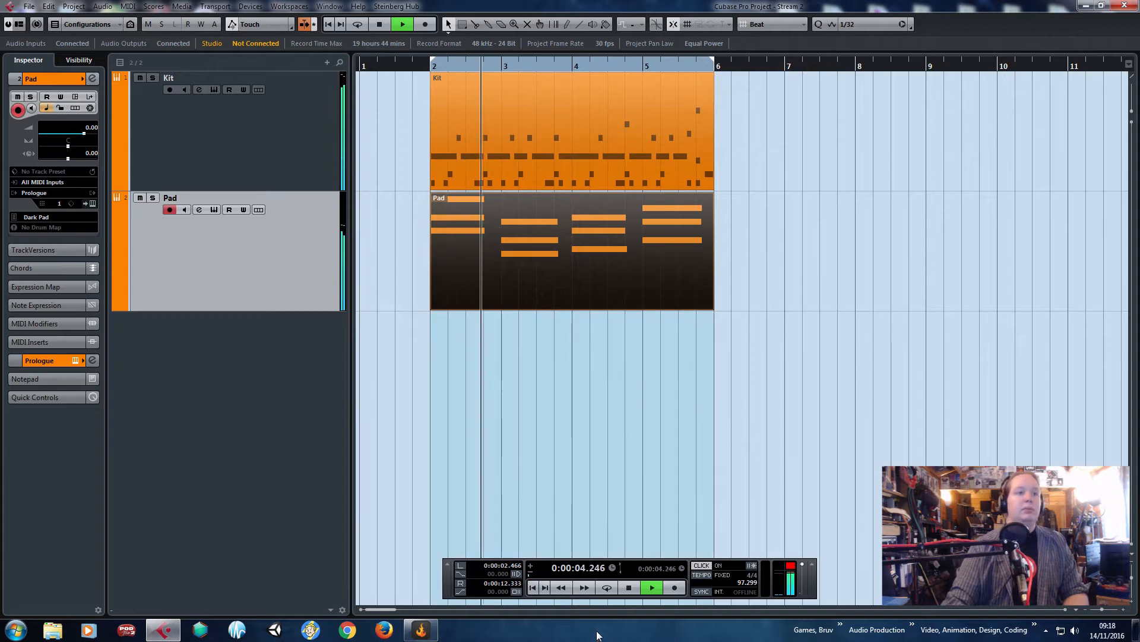
pyautogui.click(612, 600)
pyautogui.click(607, 588)
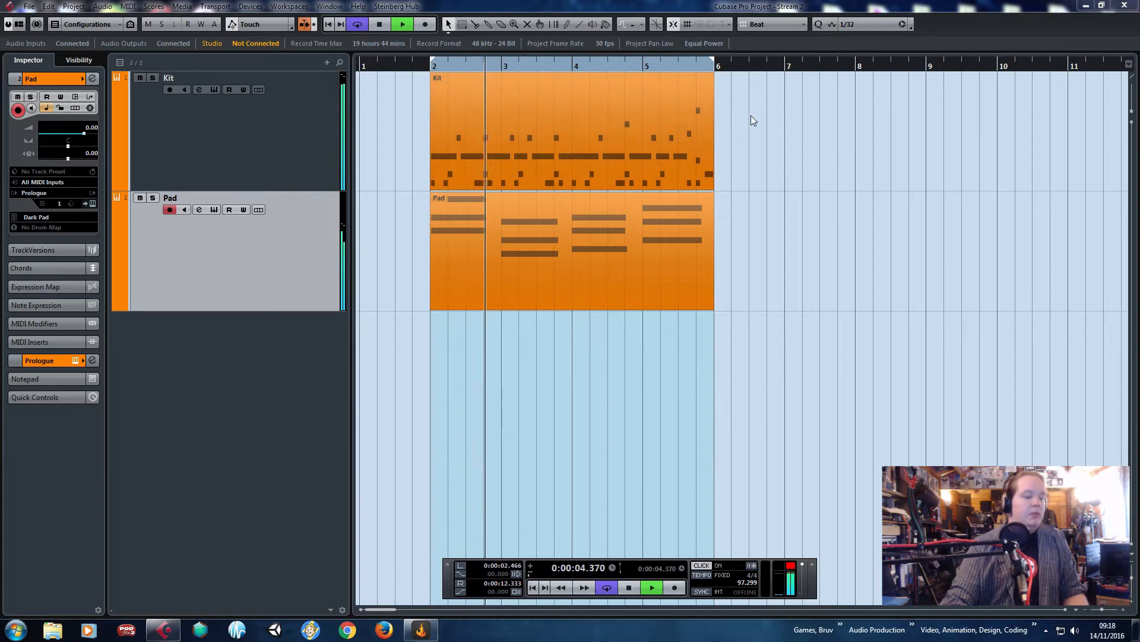
pyautogui.press('space')
# Extend the Kit and Pad parts to bar 10 with joined duplicates and stretch the cycle range to bar 10.
pyautogui.moveTo(779, 91); pyautogui.dragTo(596, 268)
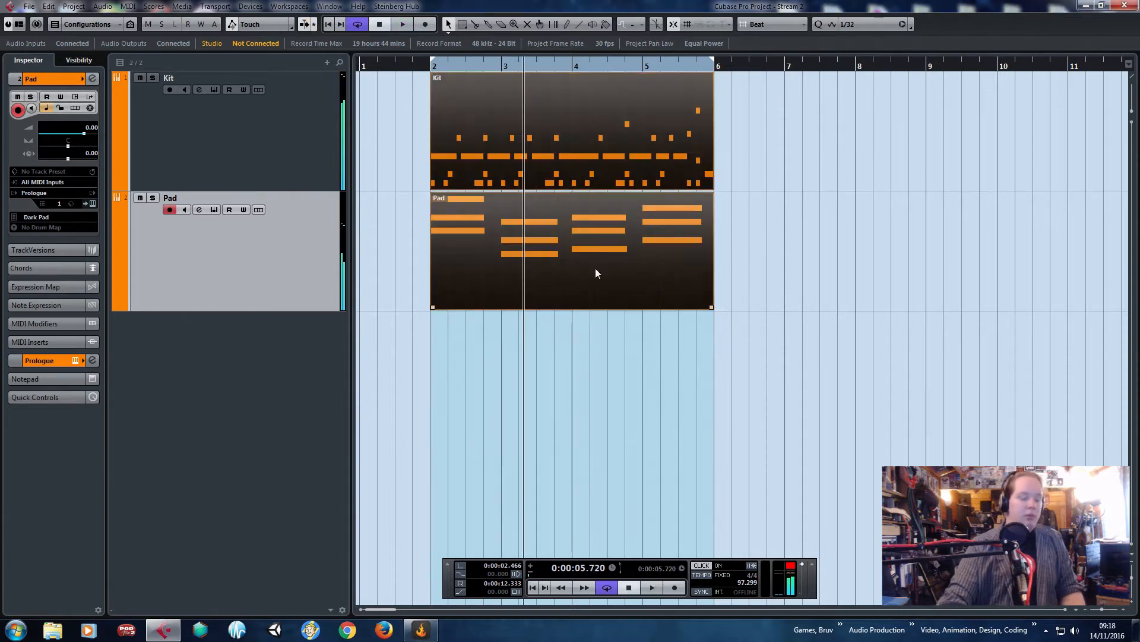
pyautogui.hotkey('ctrl', 'd')
pyautogui.press('g')
pyautogui.moveTo(597, 64); pyautogui.dragTo(793, 72)
pyautogui.click(686, 379)
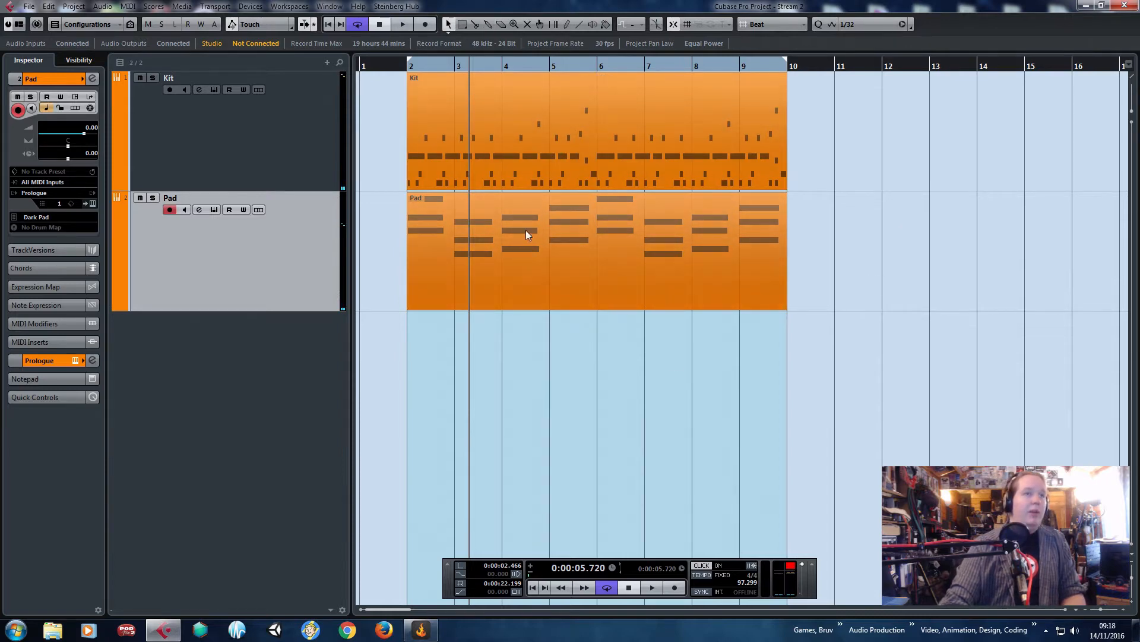
# Open the extended Pad part in the Key Editor and move the top note of the bar 6 chord down to B3.
pyautogui.click(608, 242)
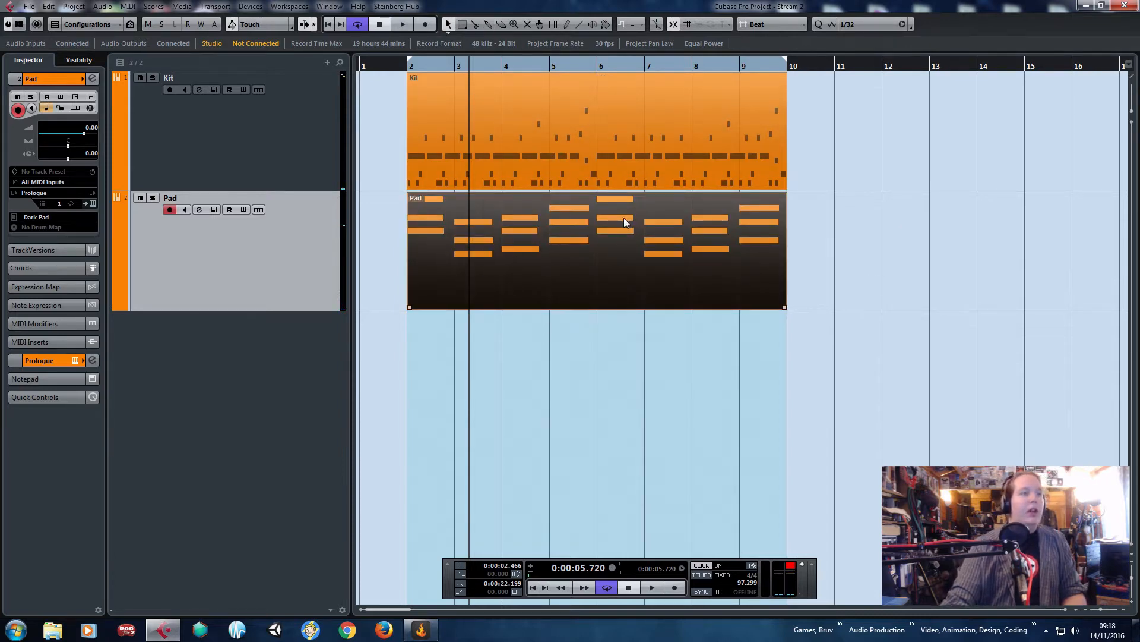
pyautogui.doubleClick(705, 258)
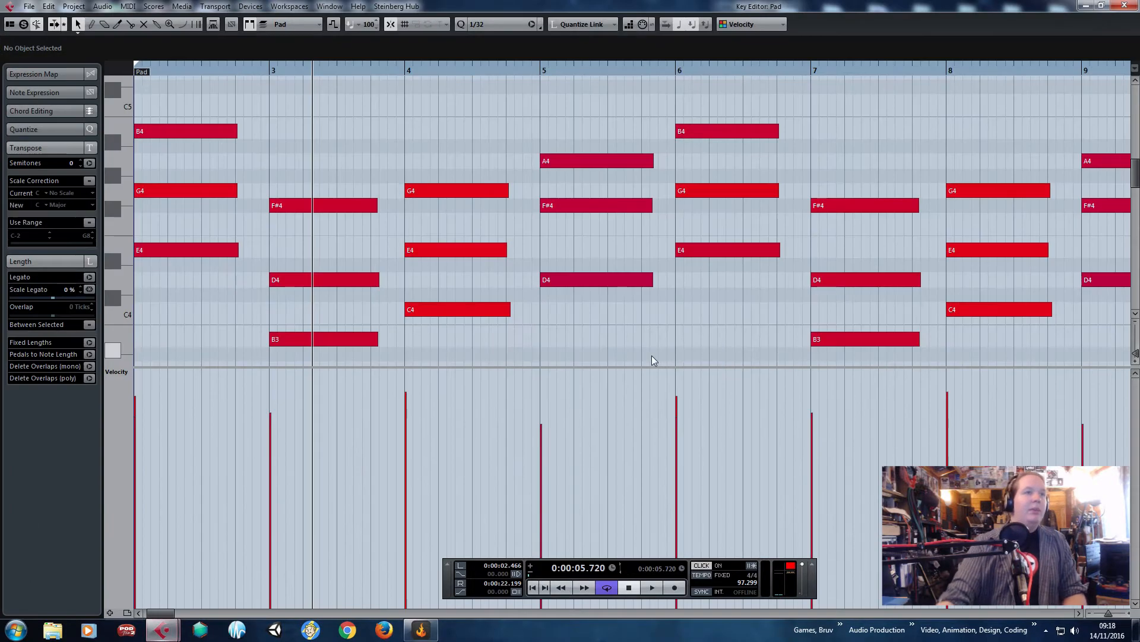
pyautogui.scroll(1, 641, 302)
pyautogui.scroll(-1, 642, 271)
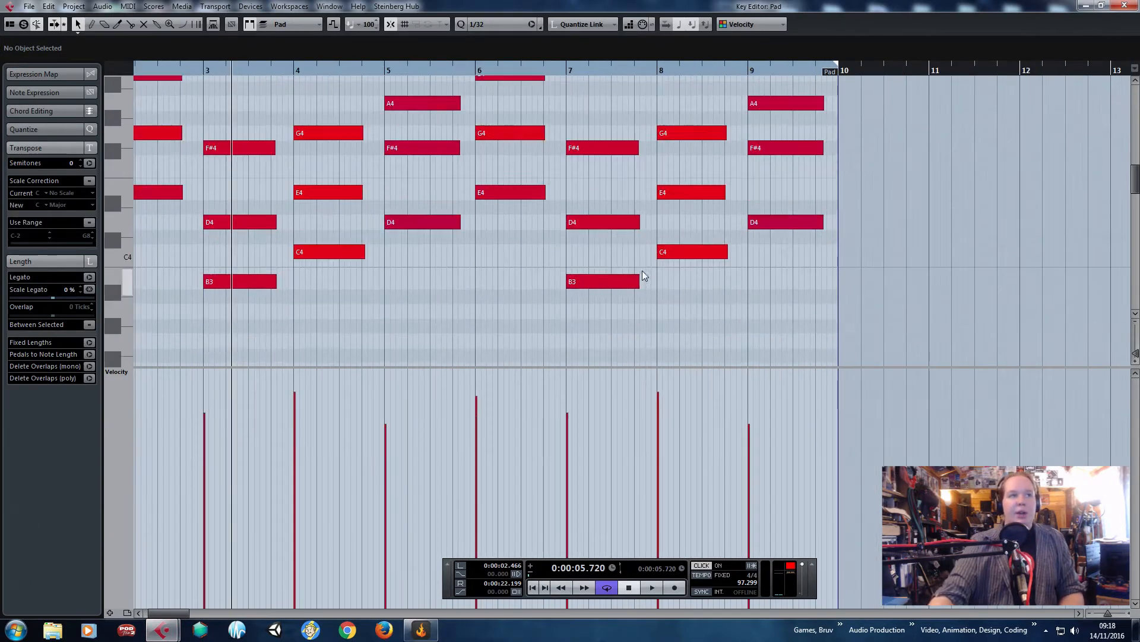
pyautogui.scroll(2, 763, 320)
pyautogui.scroll(-2, 743, 321)
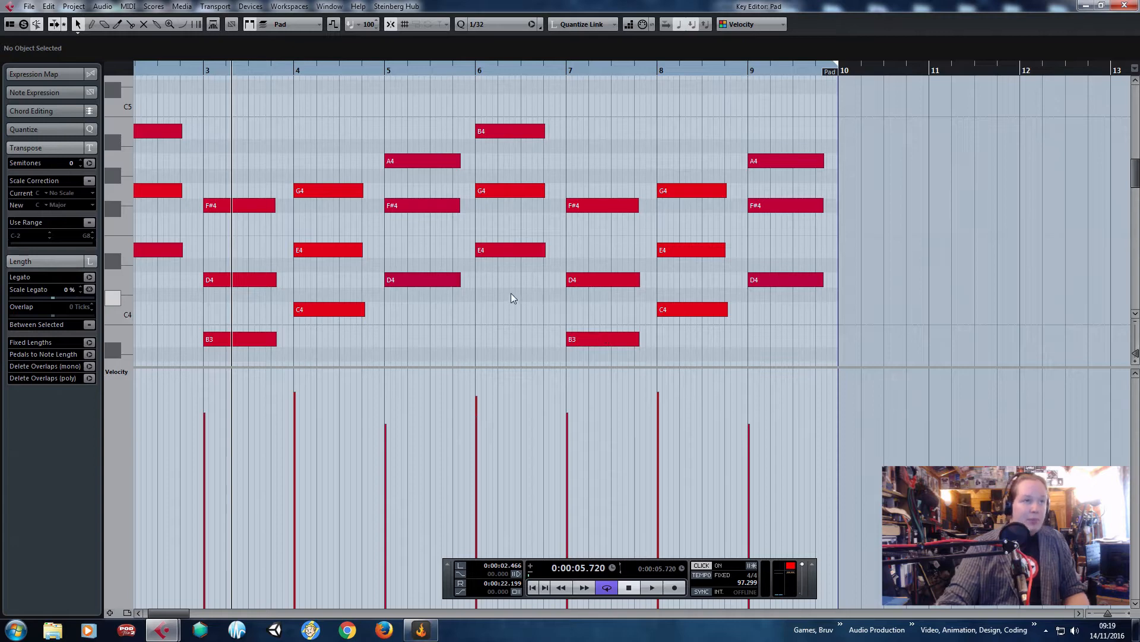
pyautogui.moveTo(500, 132); pyautogui.dragTo(501, 343)
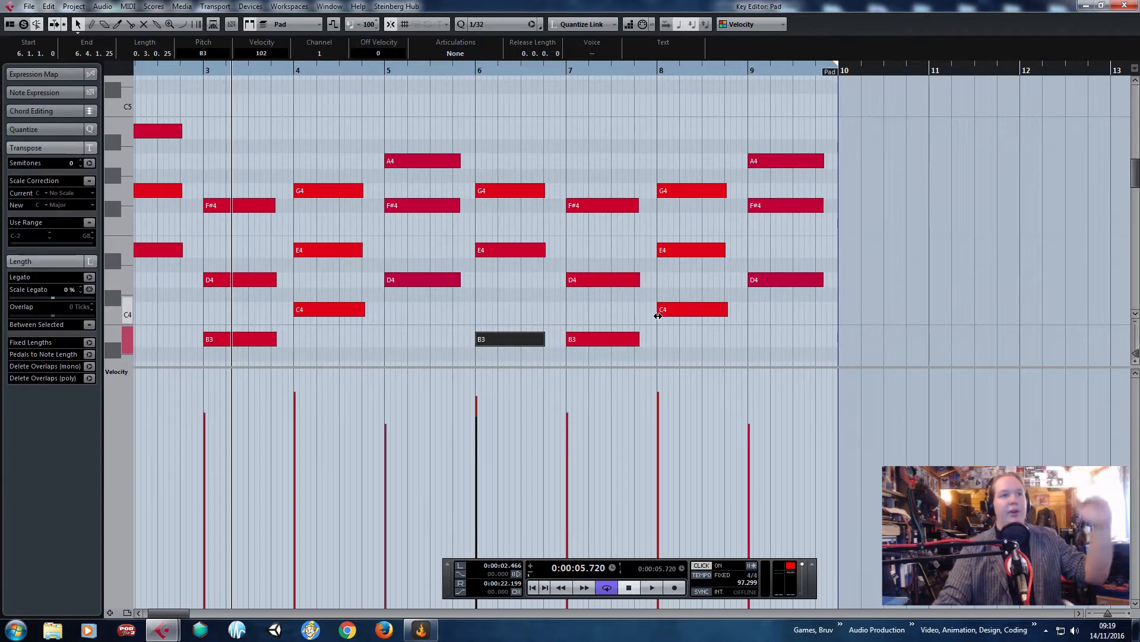
# Raise the lowest notes of the chords in bars 7, 8 and 9 by an octave to B4, C5 and D5.
pyautogui.moveTo(590, 316); pyautogui.dragTo(698, 351)
pyautogui.keyDown('shift'); pyautogui.click(778, 282); pyautogui.keyUp('shift')
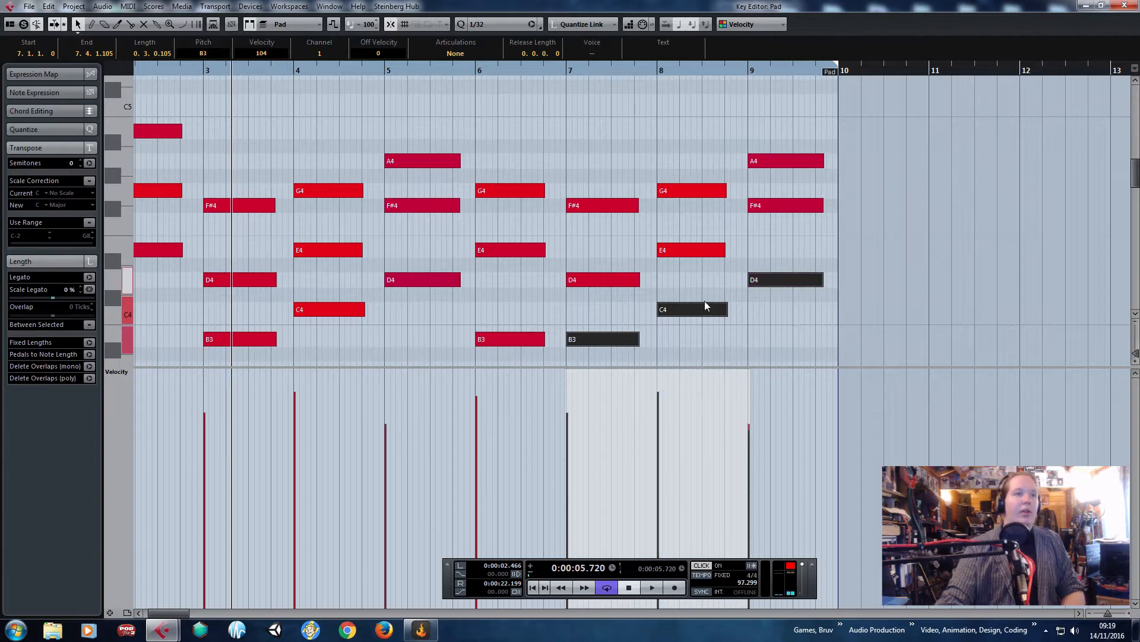
pyautogui.moveTo(628, 332); pyautogui.dragTo(629, 122)
pyautogui.click(600, 182)
pyautogui.scroll(1, 522, 180)
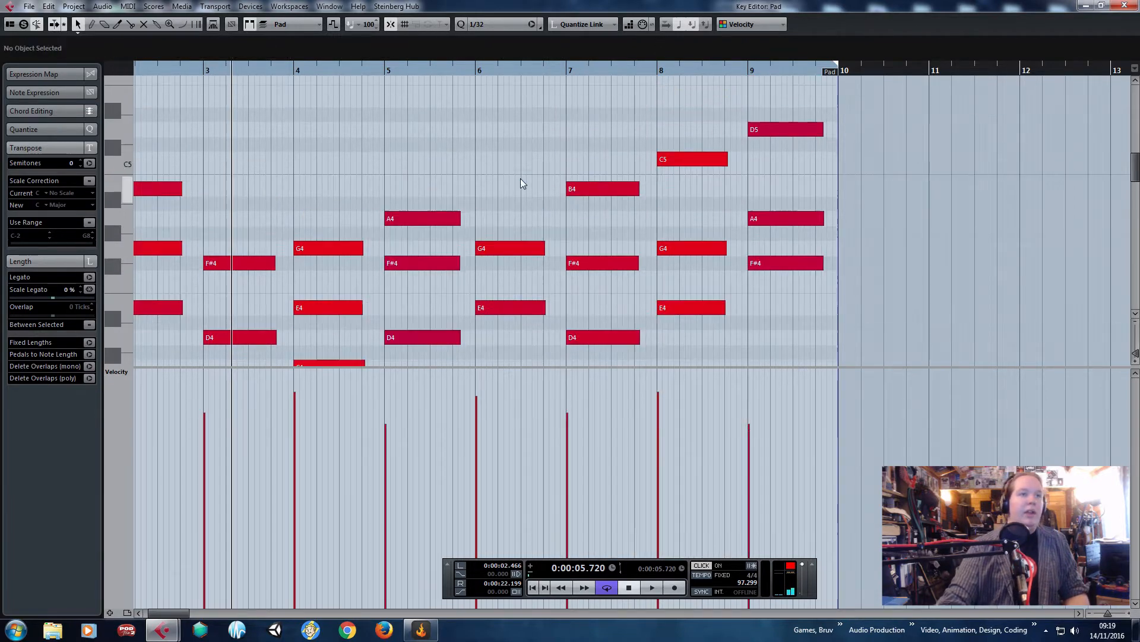
# Play the edited chord progression through from the start to hear the new voicings.
pyautogui.press('g')
pyautogui.scroll(-1, 514, 171)
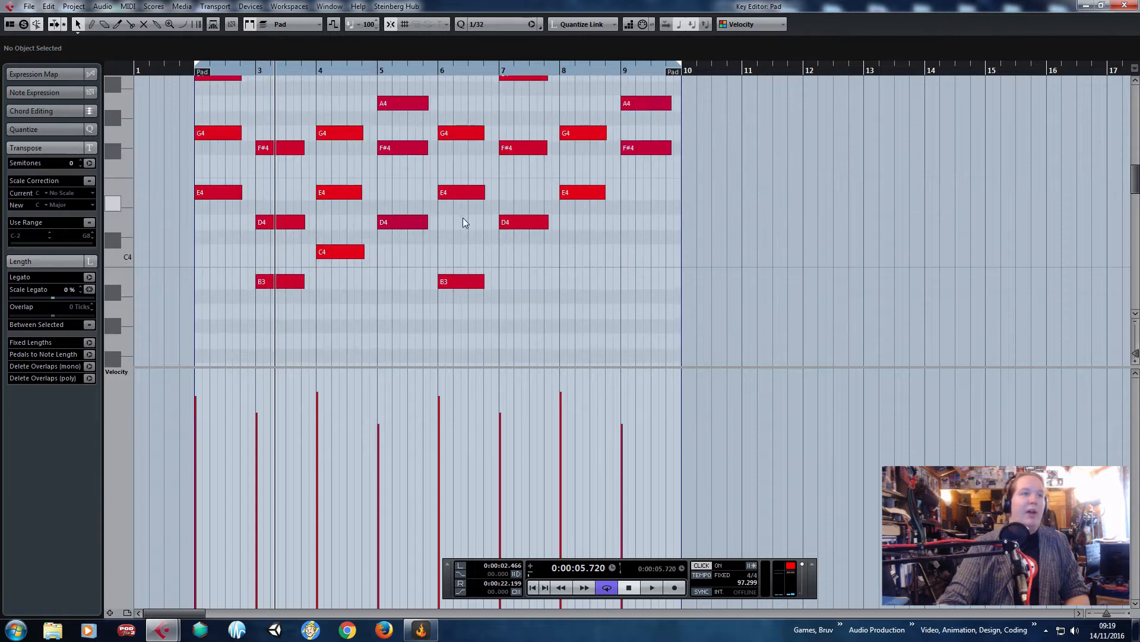
pyautogui.click(181, 69)
pyautogui.press('space')
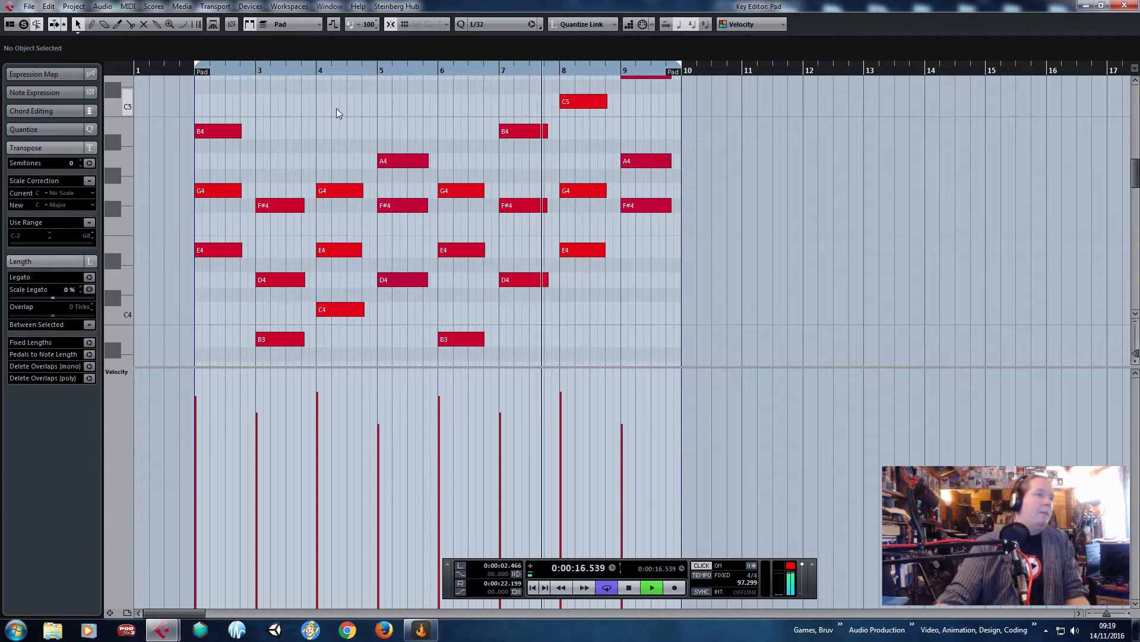
pyautogui.scroll(2, 392, 193)
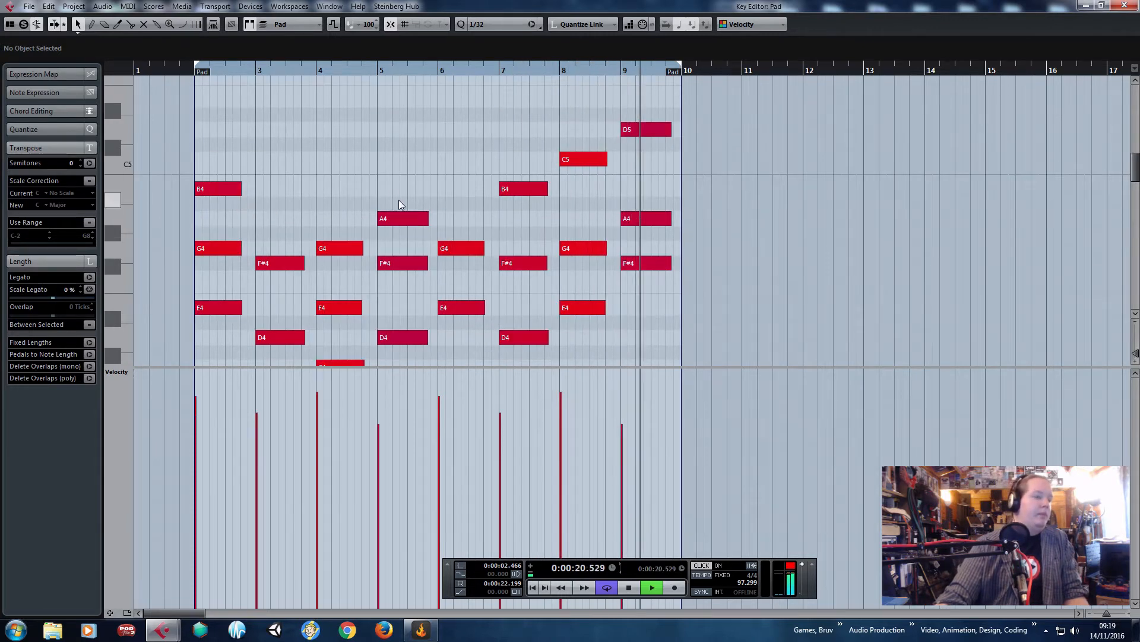
pyautogui.press('space')
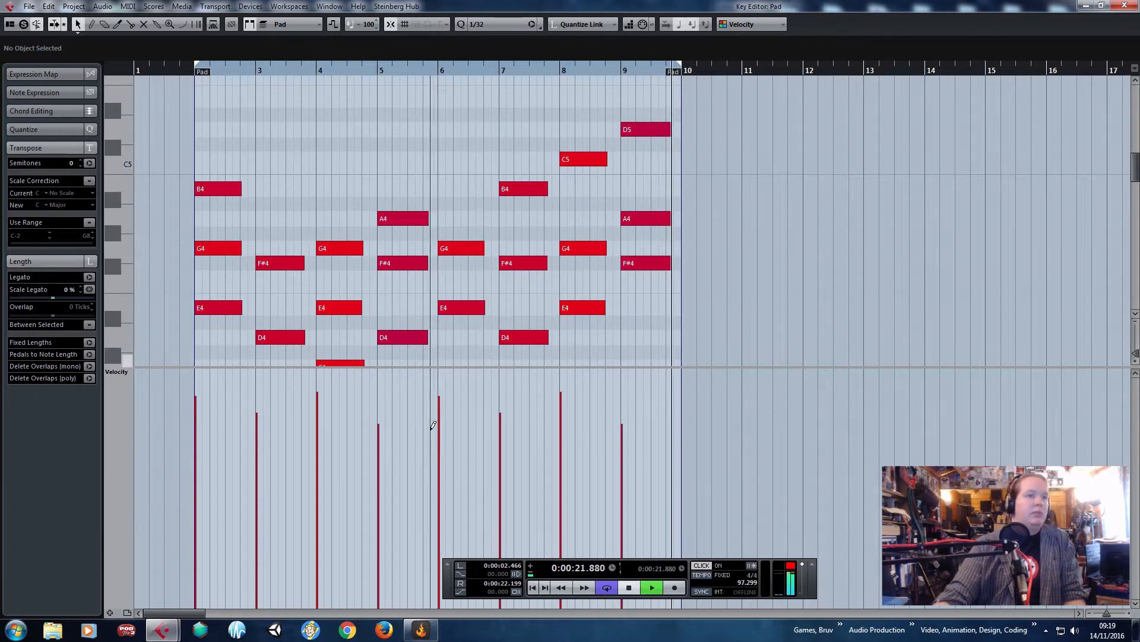
# Redraw the velocities of the chords in bars 6 to 9 as a gradually rising ramp.
pyautogui.moveTo(430, 421); pyautogui.dragTo(642, 397)
pyautogui.moveTo(448, 404); pyautogui.dragTo(636, 386)
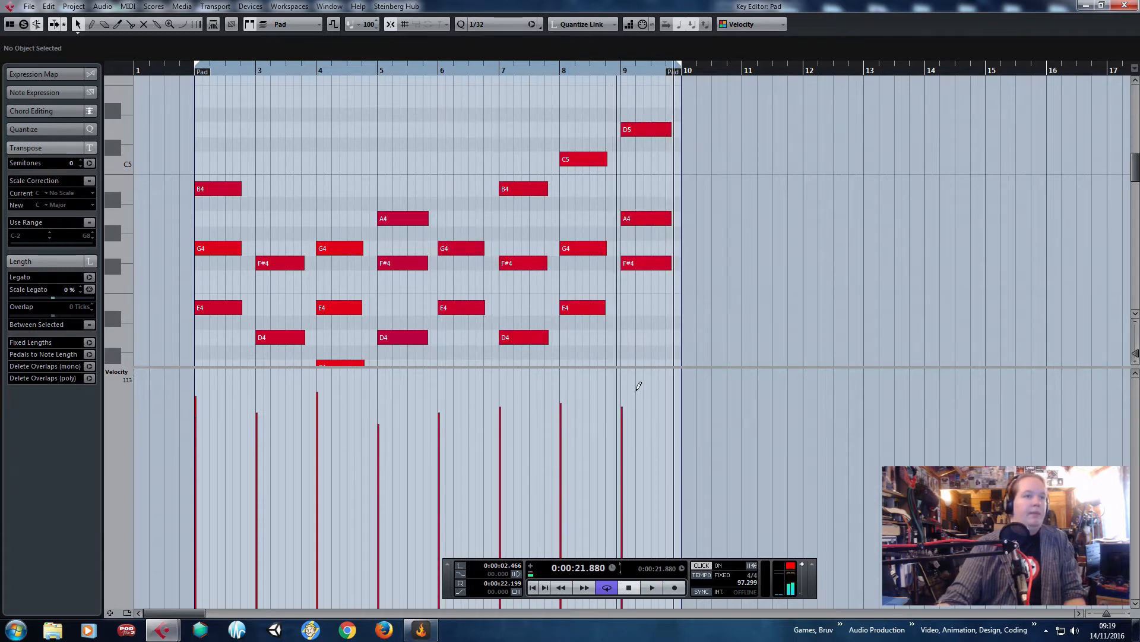
pyautogui.scroll(-2, 594, 314)
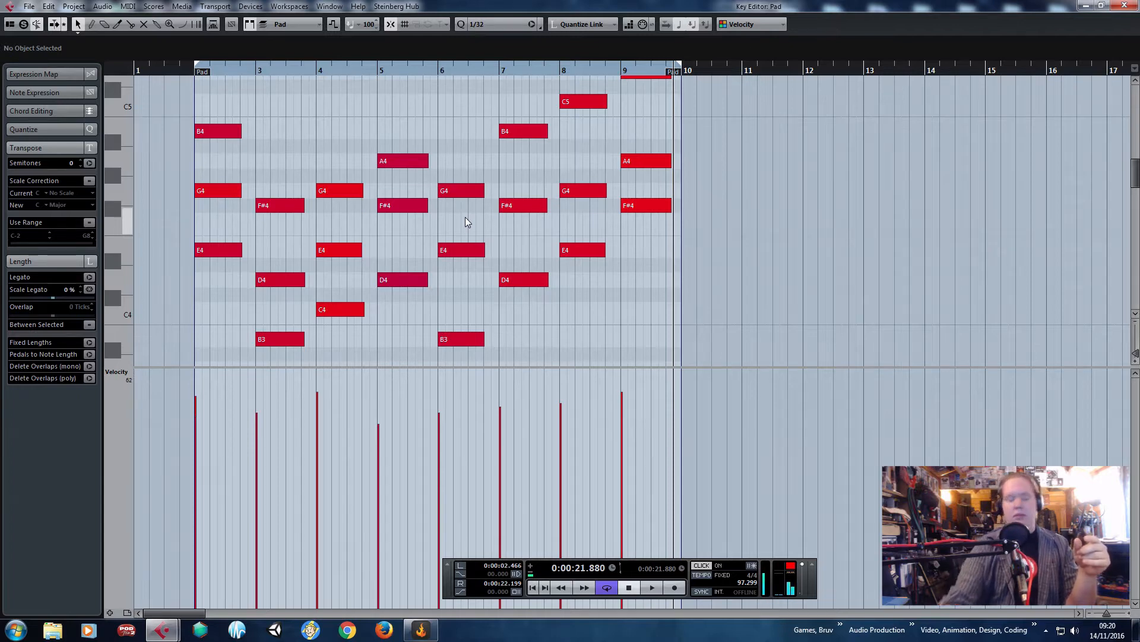
# Place the playback cursor just before bar 6 and close the Pad part's Key Editor.
pyautogui.click(436, 70)
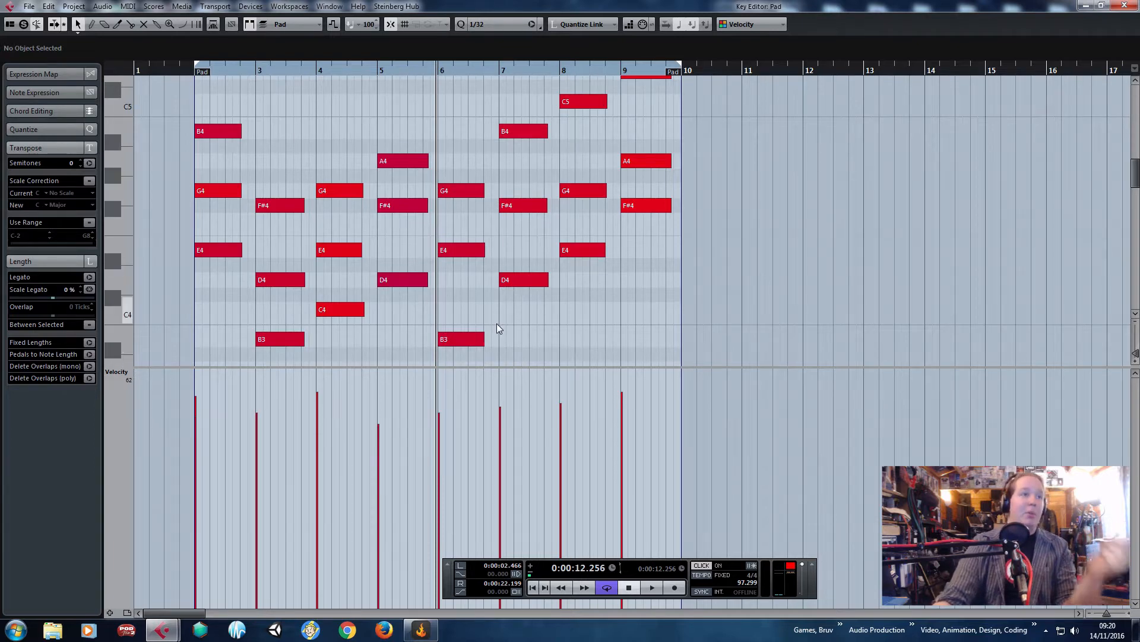
pyautogui.click(433, 70)
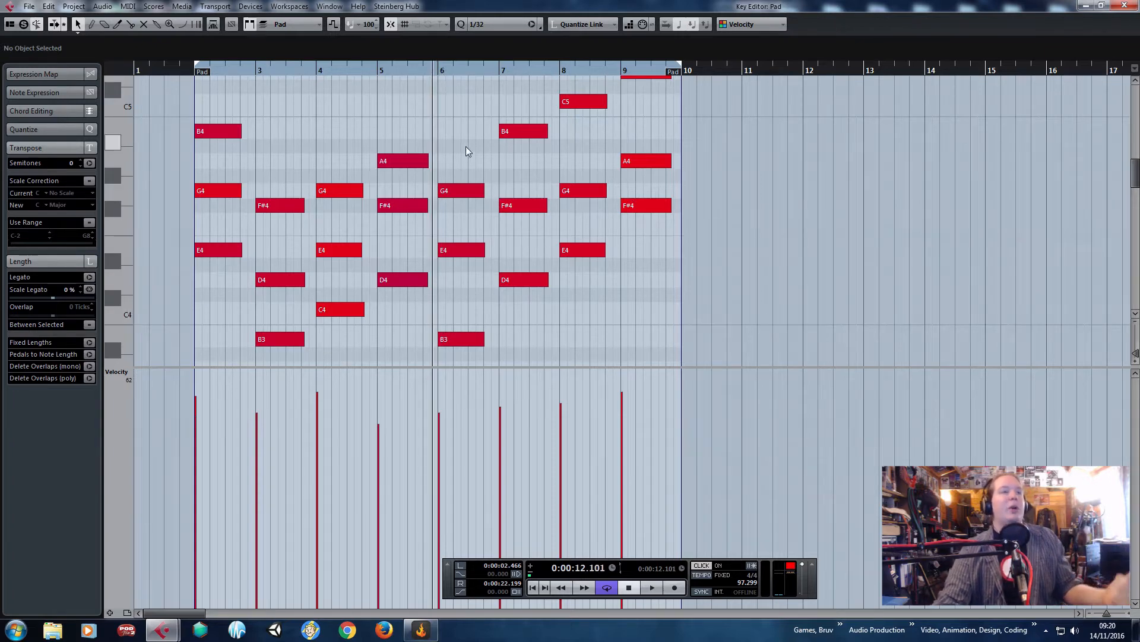
pyautogui.scroll(4, 493, 164)
pyautogui.scroll(-2, 781, 160)
pyautogui.scroll(-2, 782, 161)
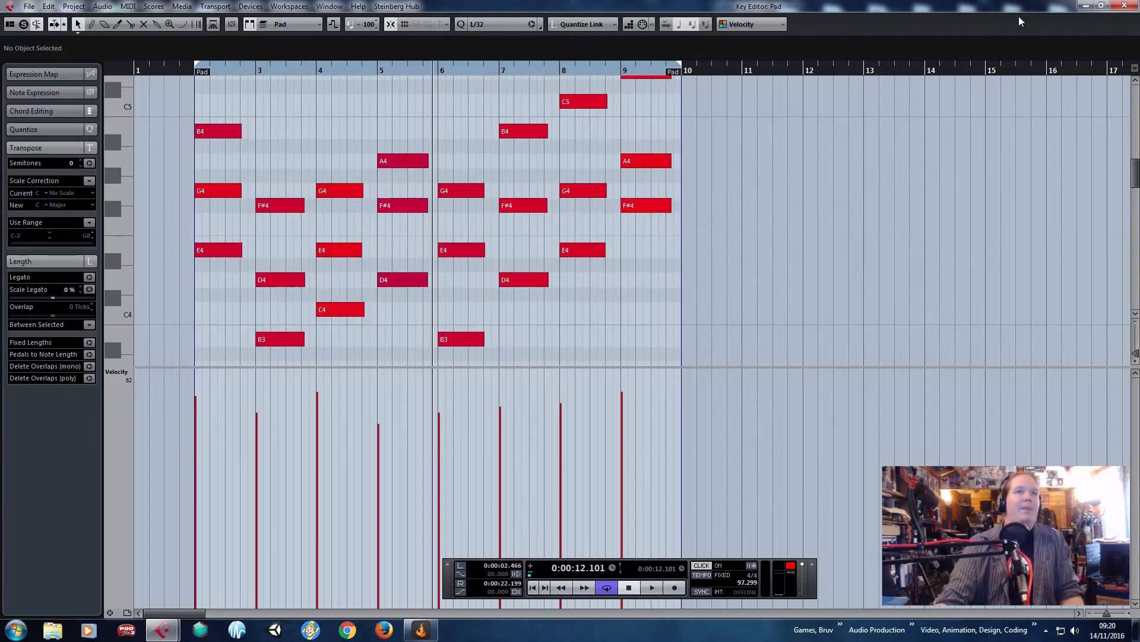
pyautogui.click(1121, 5)
# Duplicate the Pad track and name the copy Bass.
pyautogui.press('g')
pyautogui.click(841, 234)
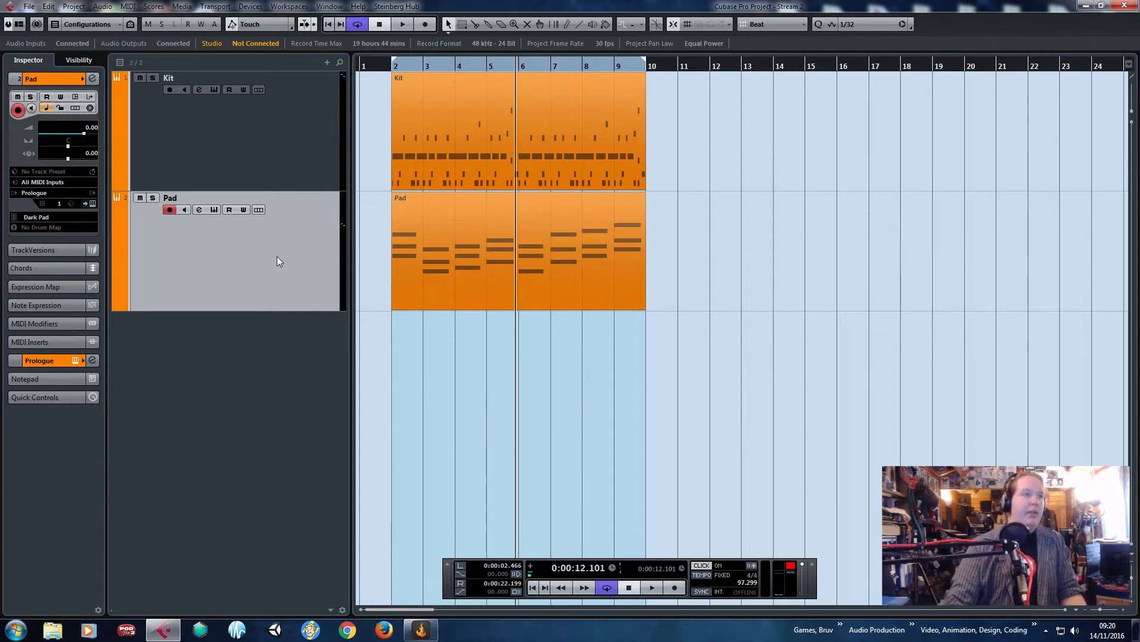
pyautogui.hotkey('ctrl', 'shift', 'd')
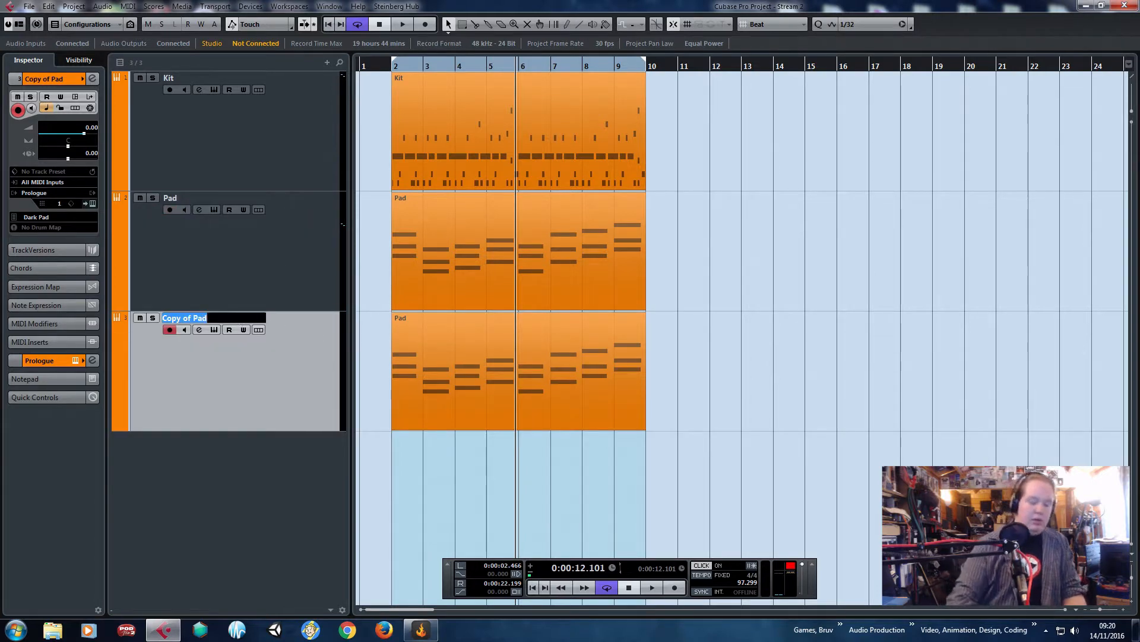
pyautogui.write('Bass')
pyautogui.press('Return')
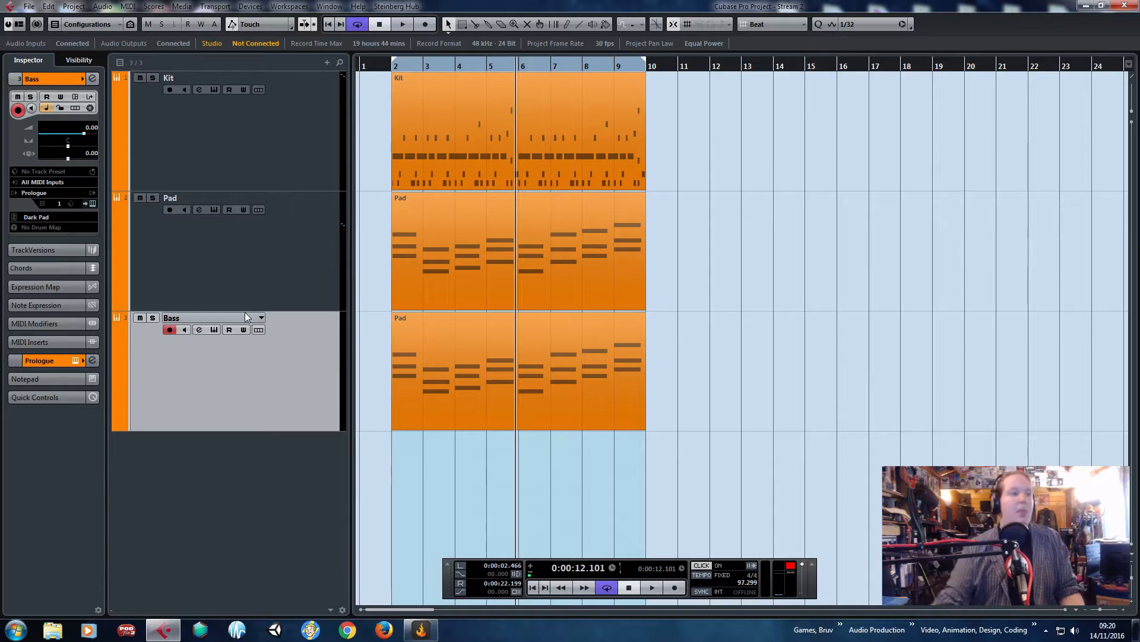
# Replace the Bass track's instrument with the Retrologue synth and move its window aside to reveal more of the tracks.
pyautogui.click(47, 193)
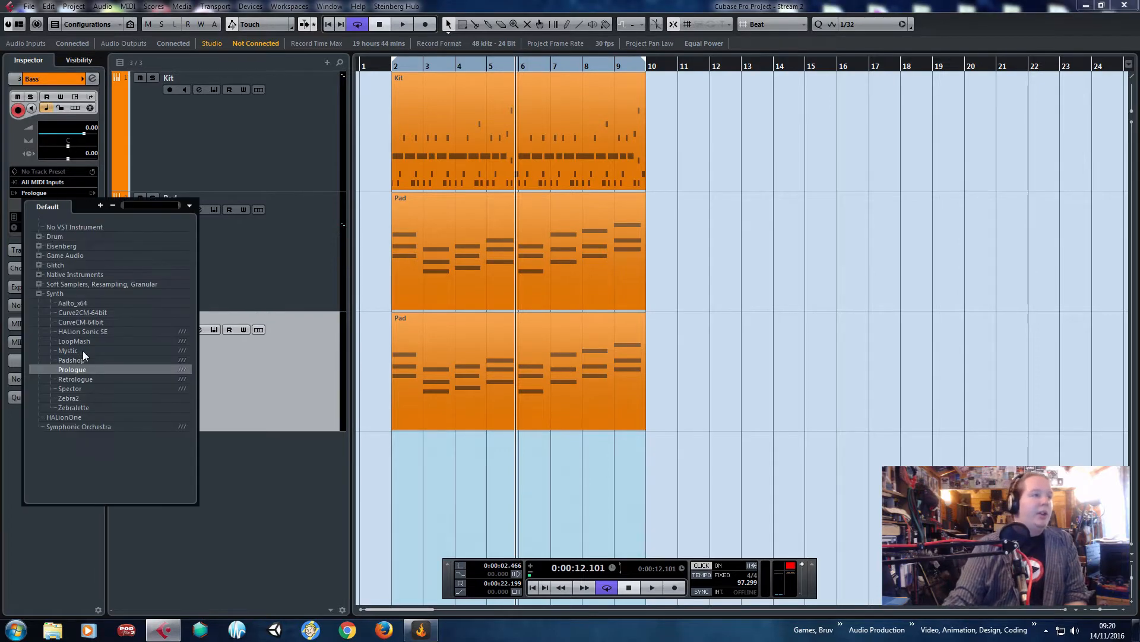
pyautogui.click(88, 381)
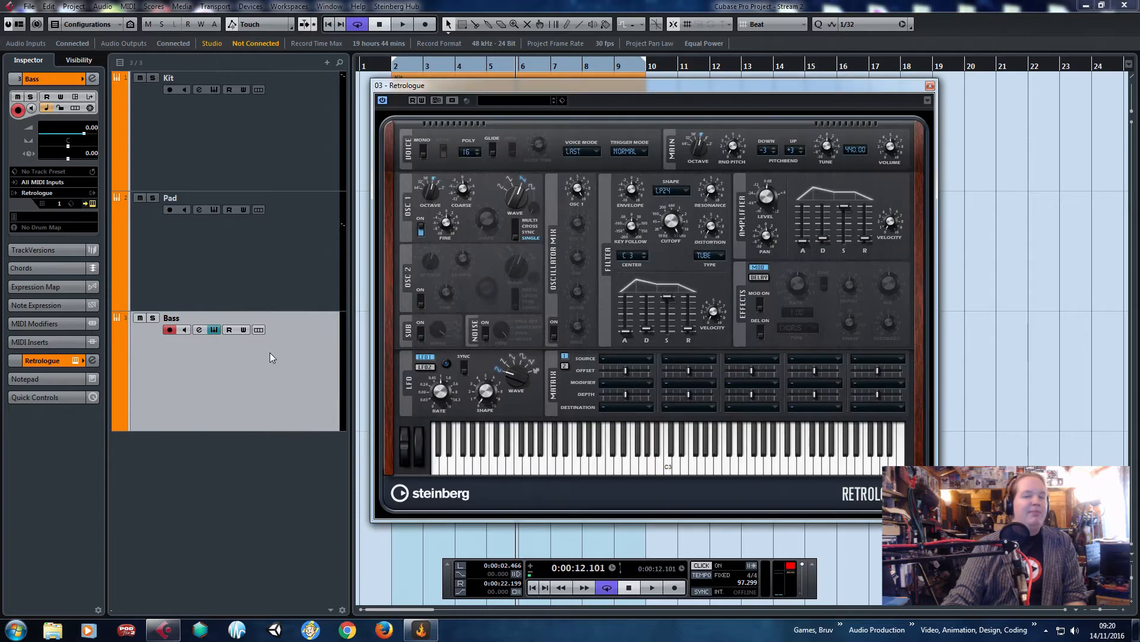
pyautogui.moveTo(640, 88); pyautogui.dragTo(710, 82)
# Audition Retrologue bass presets from Damage Bass onward, settle on Deep-Seated Bass, and move the synth window off the project area.
pyautogui.click(588, 95)
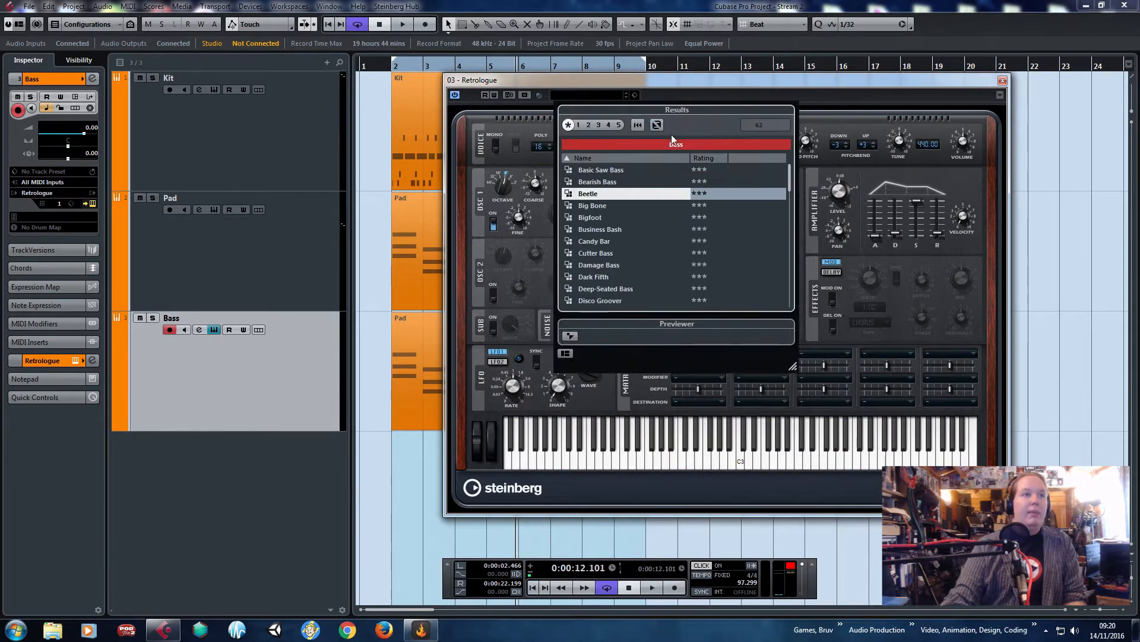
pyautogui.click(697, 143)
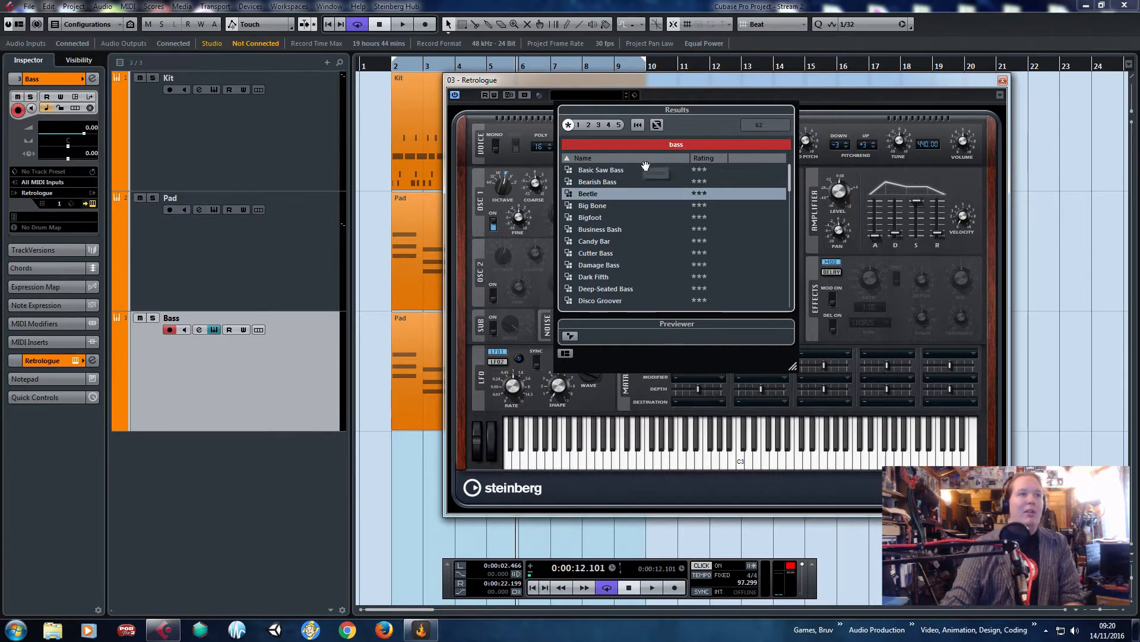
pyautogui.doubleClick(610, 264)
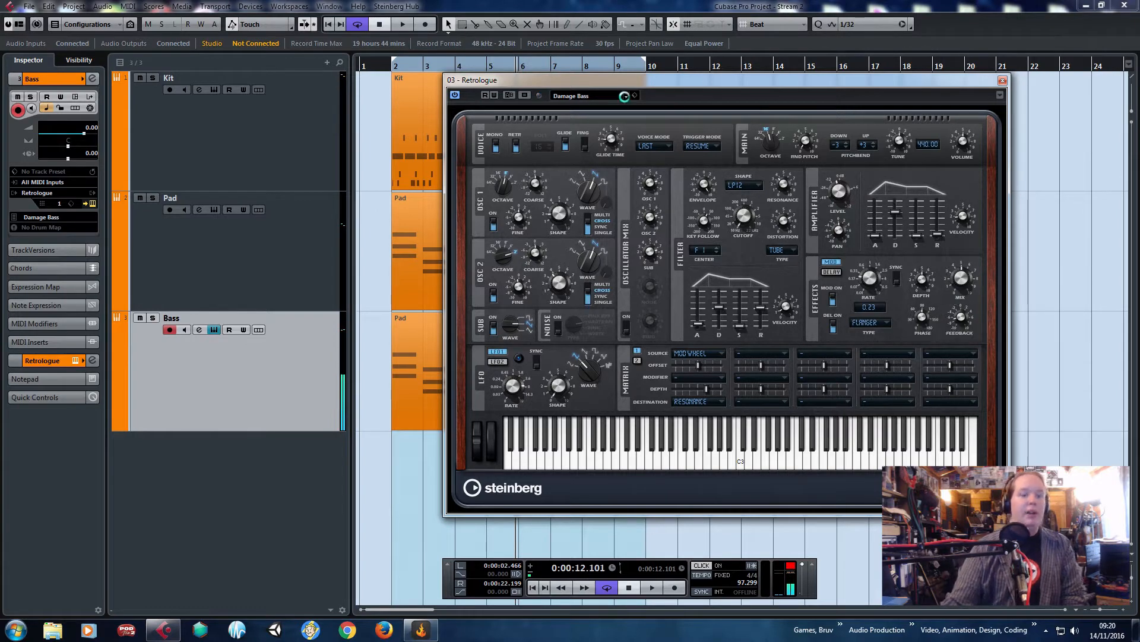
pyautogui.click(625, 97)
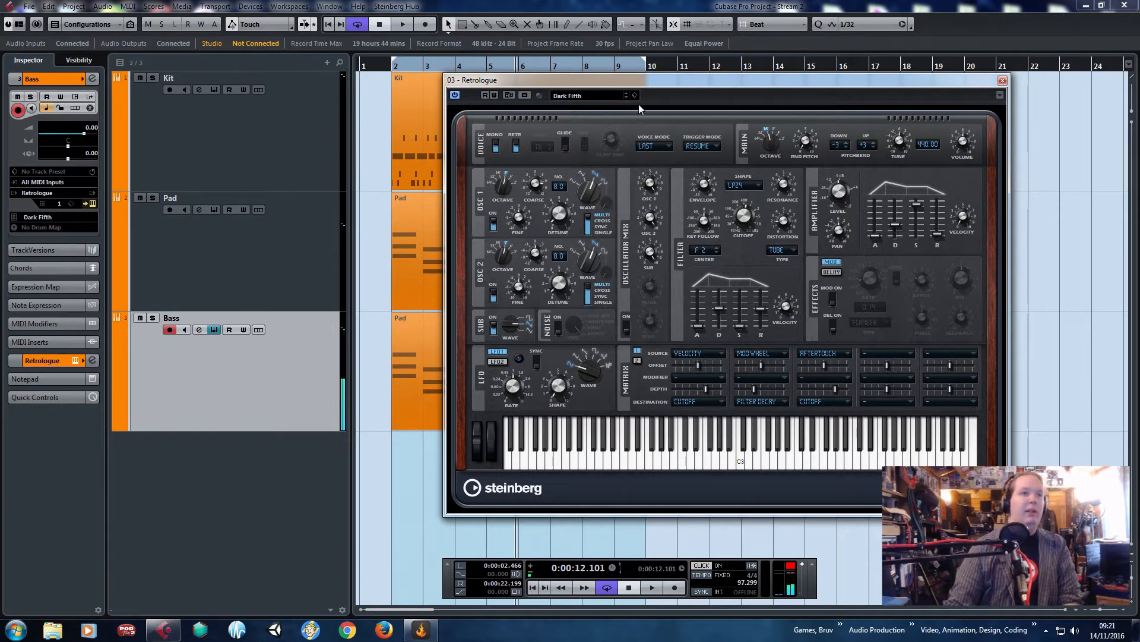
pyautogui.click(626, 97)
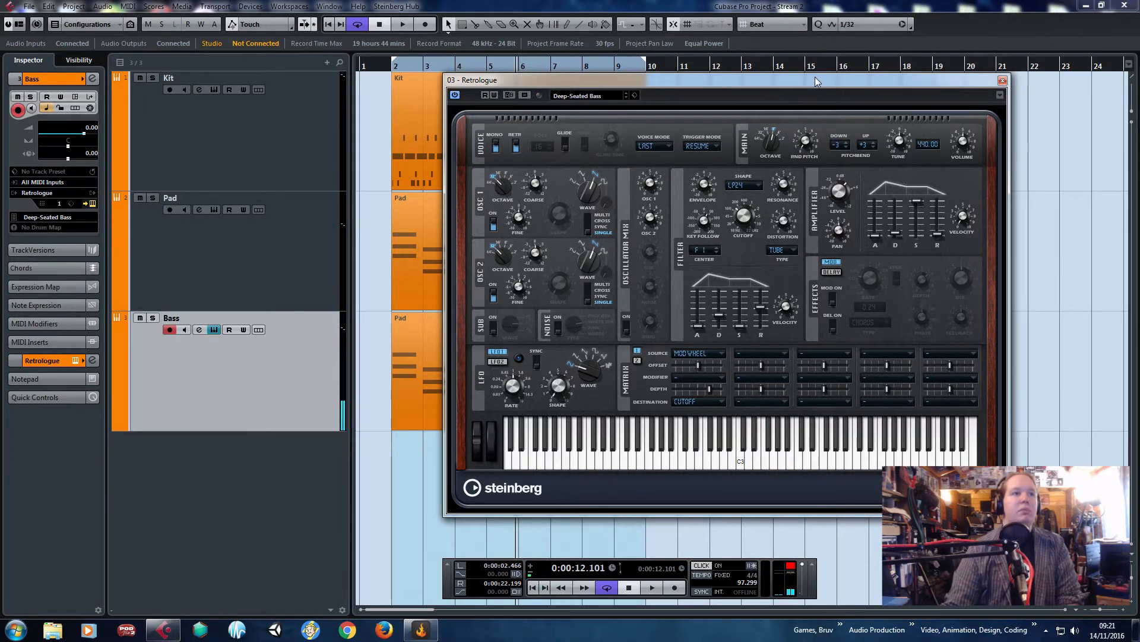
pyautogui.moveTo(815, 79); pyautogui.dragTo(1139, 54)
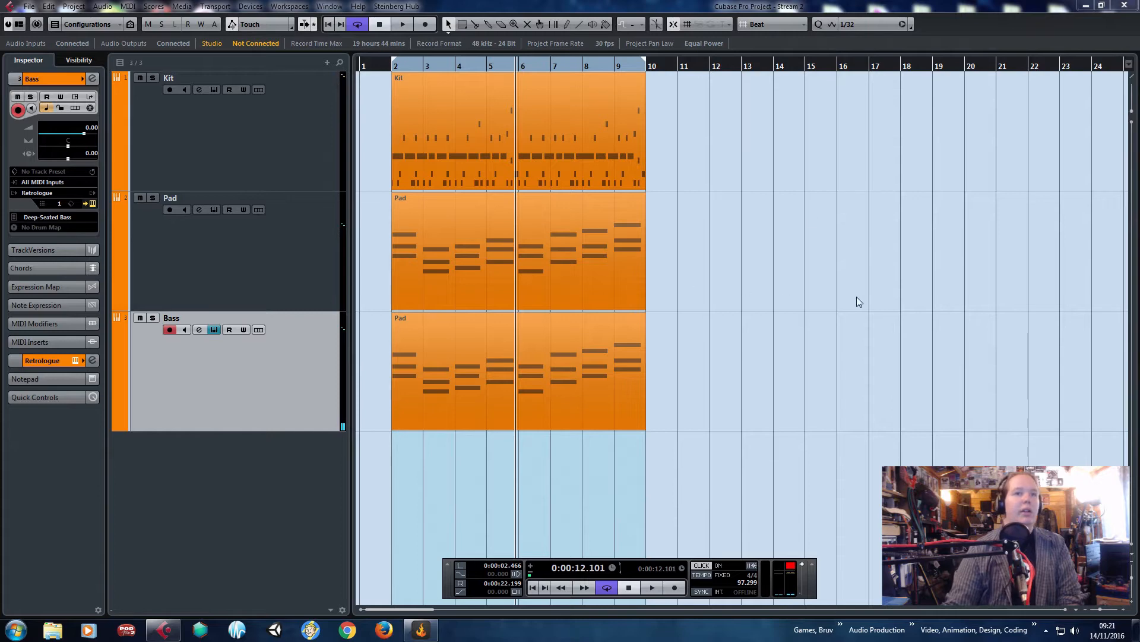
pyautogui.moveTo(1139, 65)
pyautogui.mouseDown()
pyautogui.moveTo(1139, 89)
pyautogui.moveTo(1139, 74)
pyautogui.mouseUp()
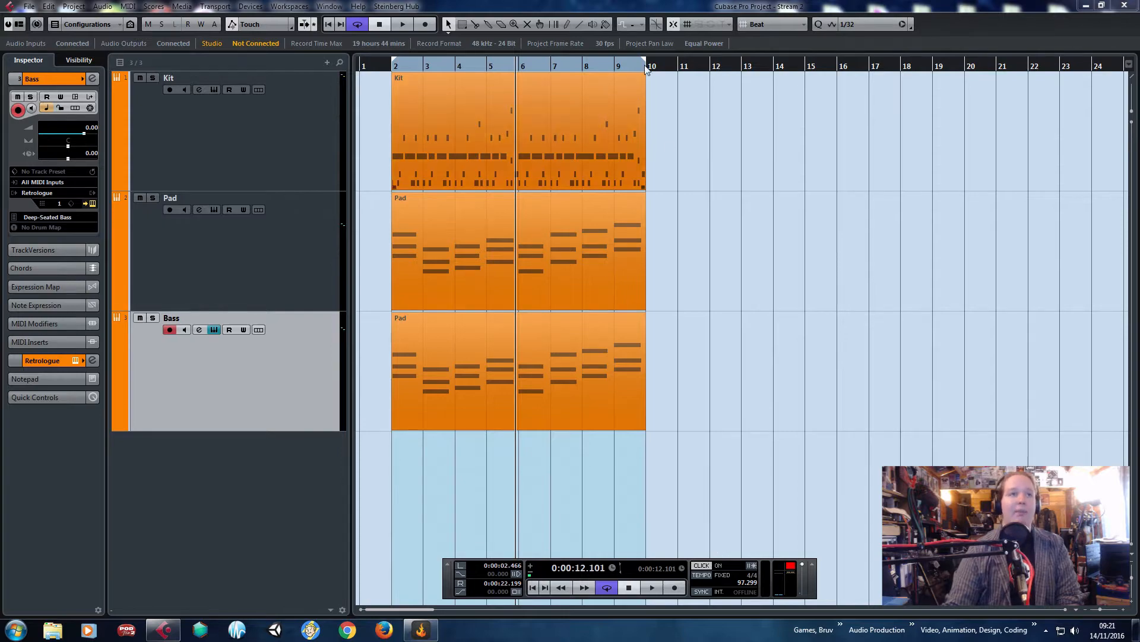
pyautogui.doubleClick(582, 285)
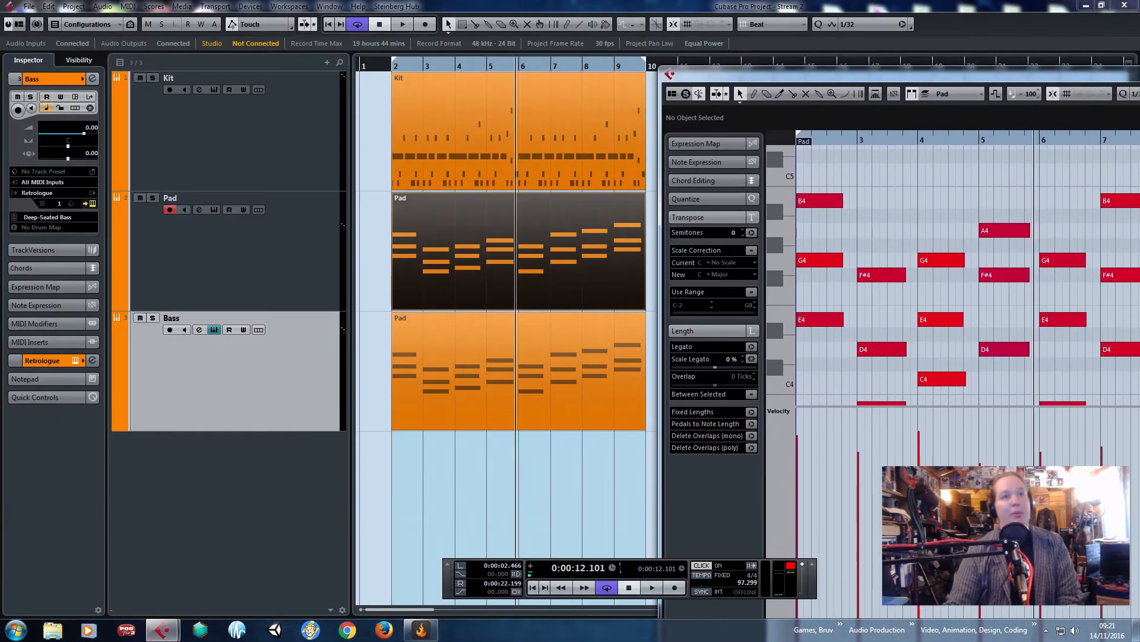
pyautogui.moveTo(1139, 59); pyautogui.dragTo(574, 53)
pyautogui.click(1101, 51)
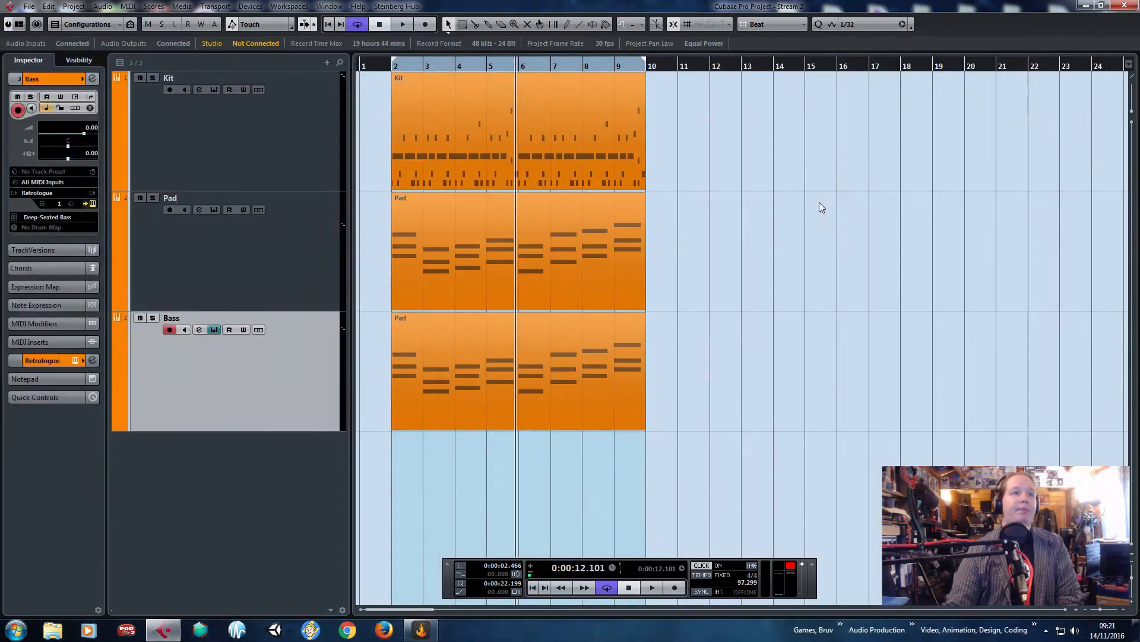
# Open the chord part on the Bass track in a full-size Key Editor.
pyautogui.click(417, 401)
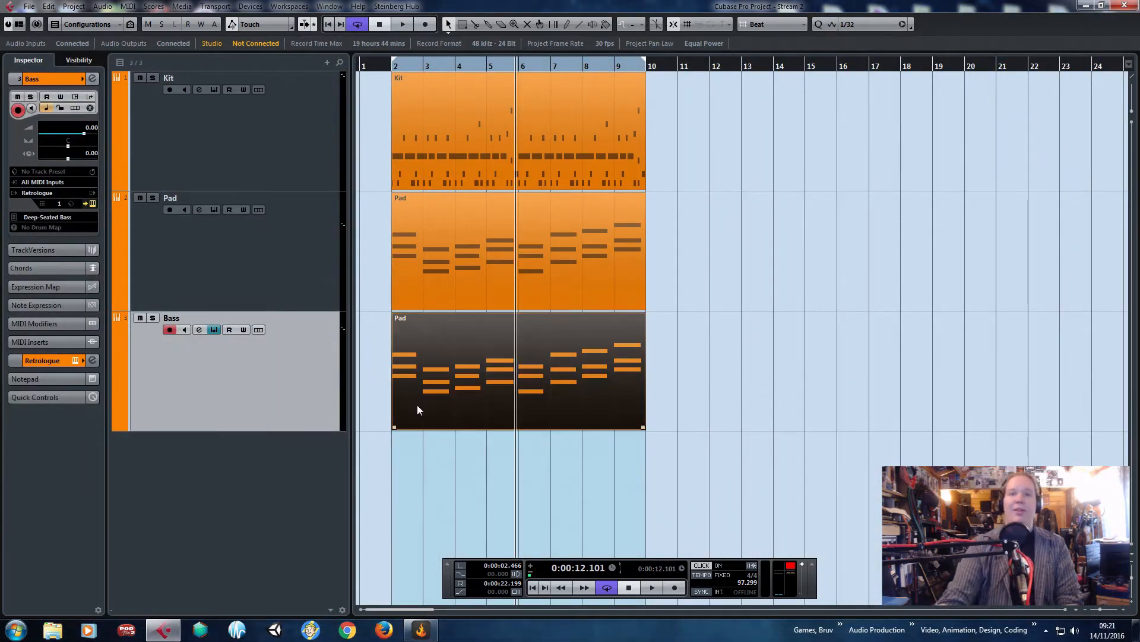
pyautogui.doubleClick(616, 373)
pyautogui.doubleClick(698, 53)
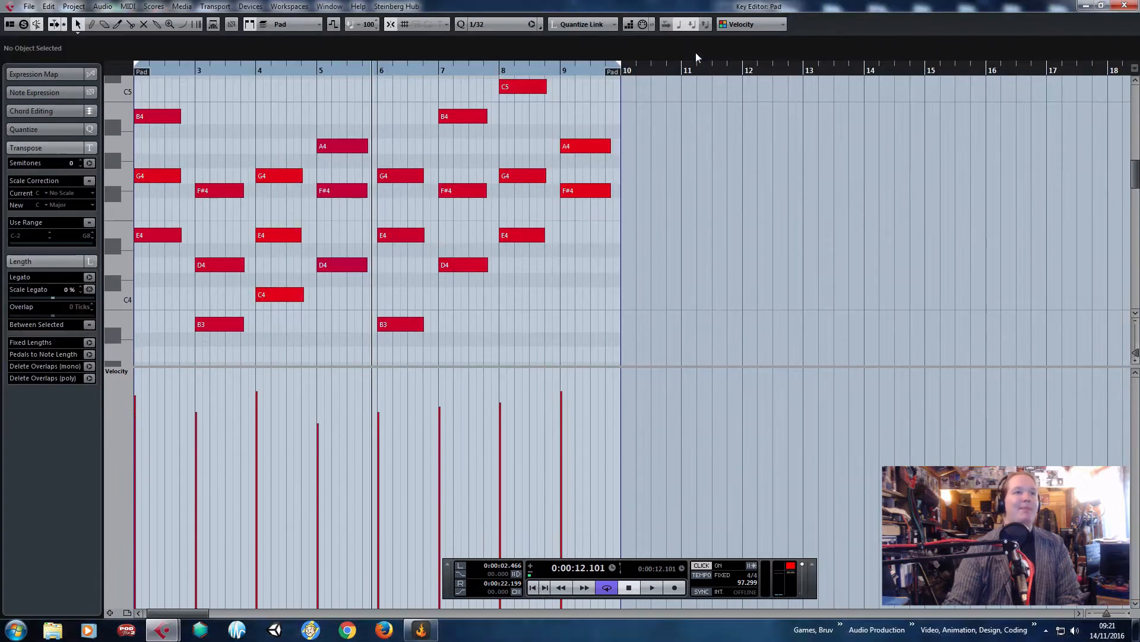
pyautogui.press('g')
pyautogui.press('h')
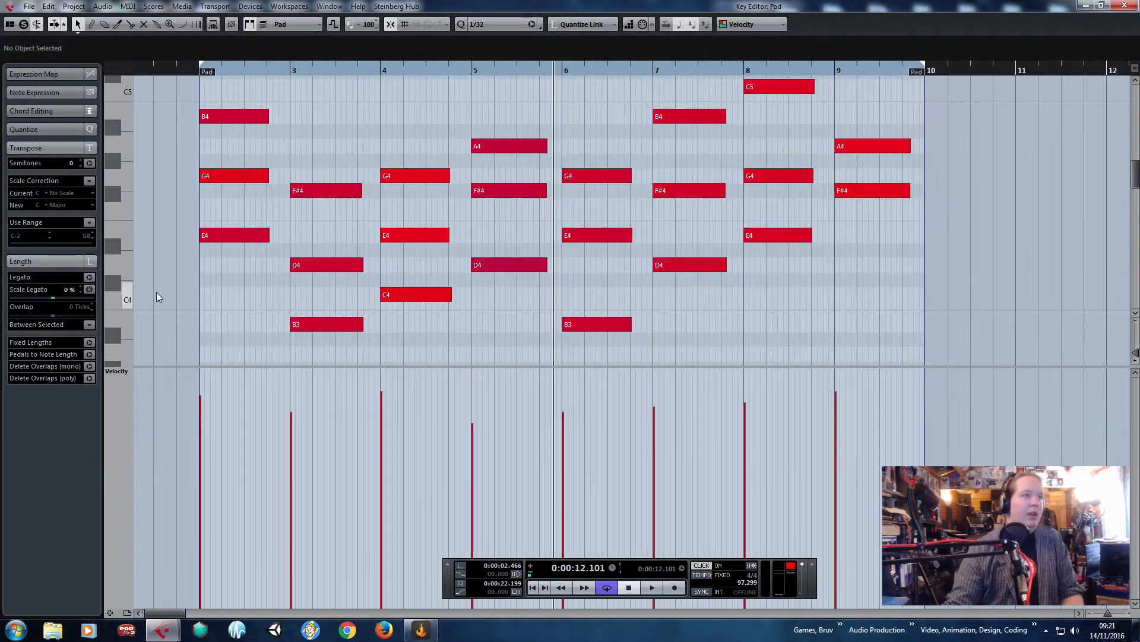
# Delete the upper notes of every chord in the Bass track's part, keeping only the lowest note in each bar.
pyautogui.moveTo(290, 101); pyautogui.dragTo(202, 182)
pyautogui.press('Delete')
pyautogui.moveTo(314, 178); pyautogui.dragTo(333, 270)
pyautogui.press('Delete')
pyautogui.moveTo(387, 96); pyautogui.dragTo(410, 237)
pyautogui.press('Delete')
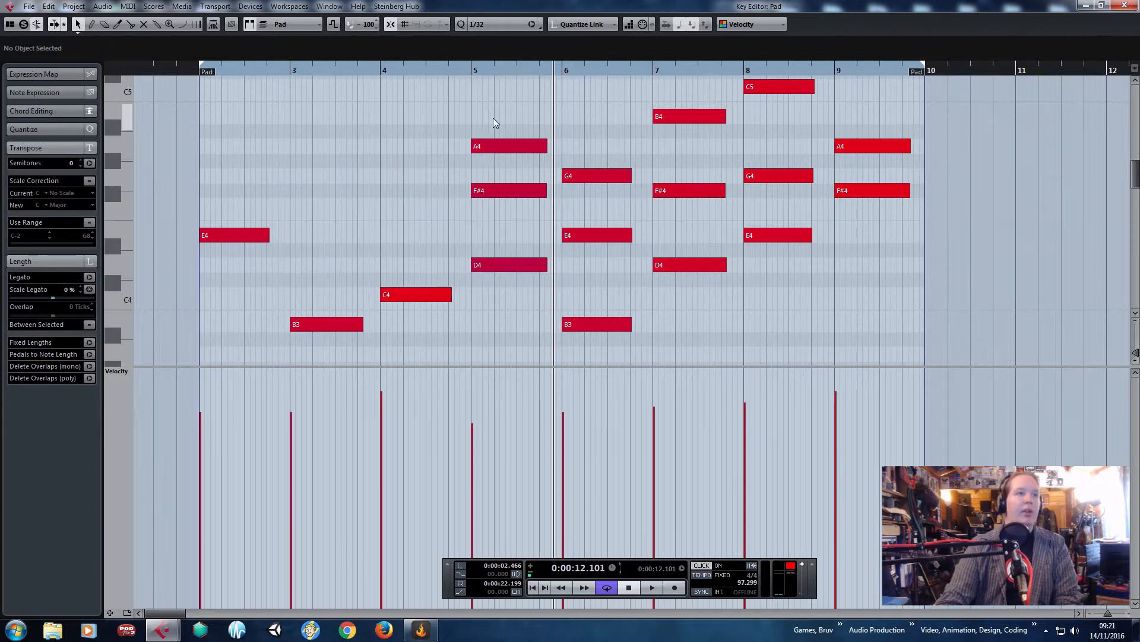
pyautogui.moveTo(493, 117); pyautogui.dragTo(513, 215)
pyautogui.press('Delete')
pyautogui.moveTo(565, 134); pyautogui.dragTo(592, 254)
pyautogui.press('Delete')
pyautogui.scroll(2, 610, 228)
pyautogui.moveTo(629, 144); pyautogui.dragTo(686, 265)
pyautogui.press('Delete')
pyautogui.moveTo(762, 129); pyautogui.dragTo(857, 101)
pyautogui.press('Delete')
pyautogui.press('Delete')
pyautogui.scroll(-2, 776, 177)
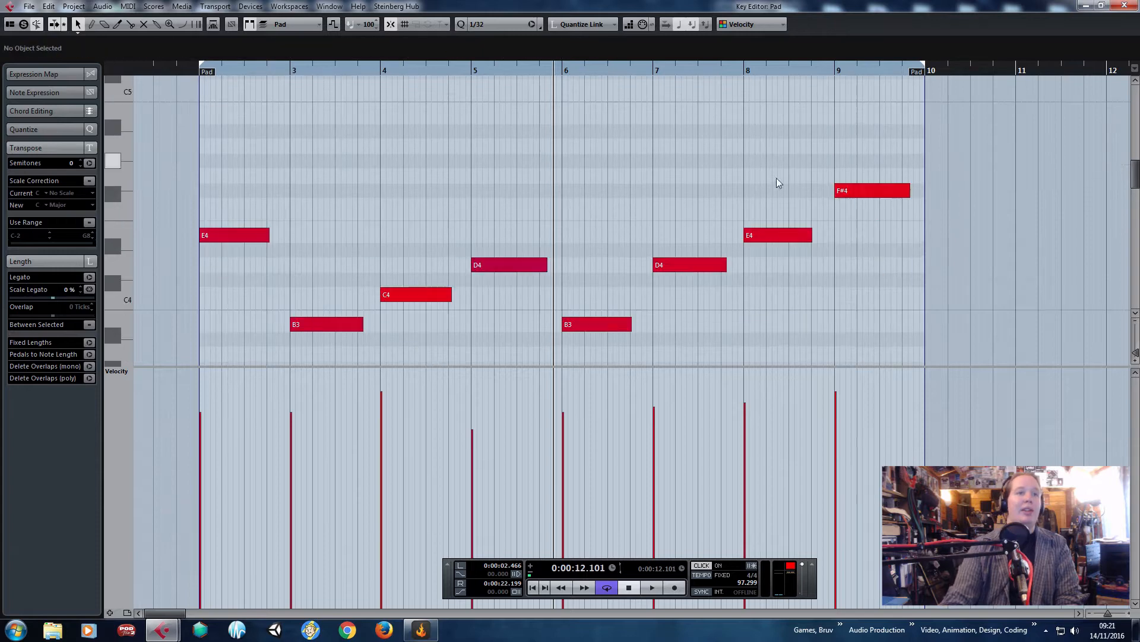
# Select all remaining bass notes and move them down two octaves, so the first note is E2.
pyautogui.press('g')
pyautogui.moveTo(784, 143); pyautogui.dragTo(195, 334)
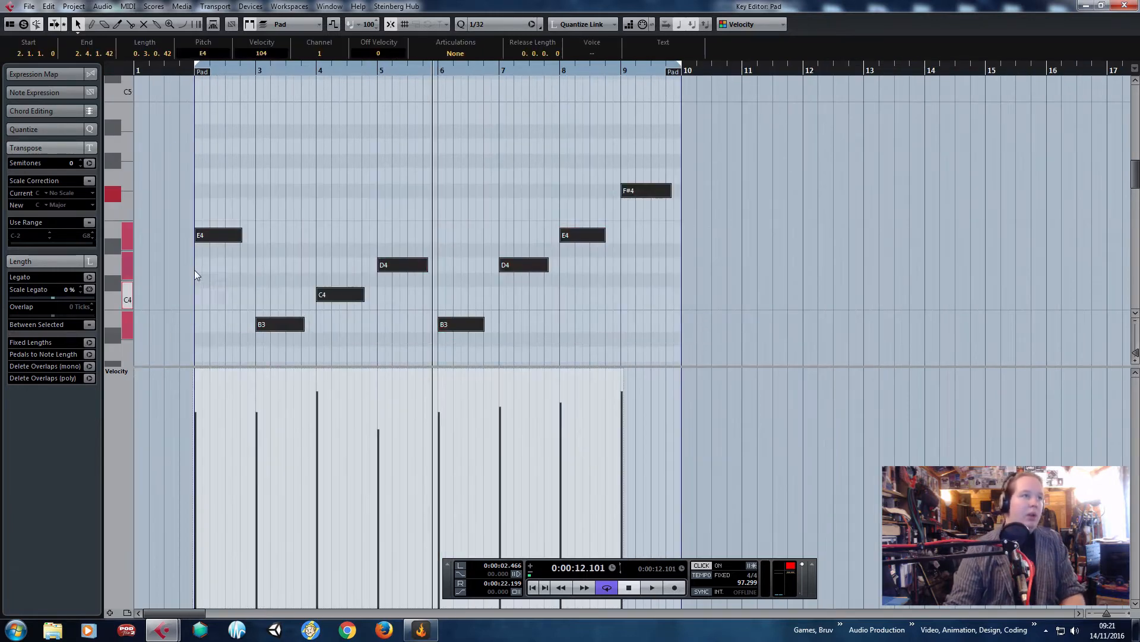
pyautogui.scroll(-2, 247, 140)
pyautogui.moveTo(218, 124); pyautogui.dragTo(220, 201)
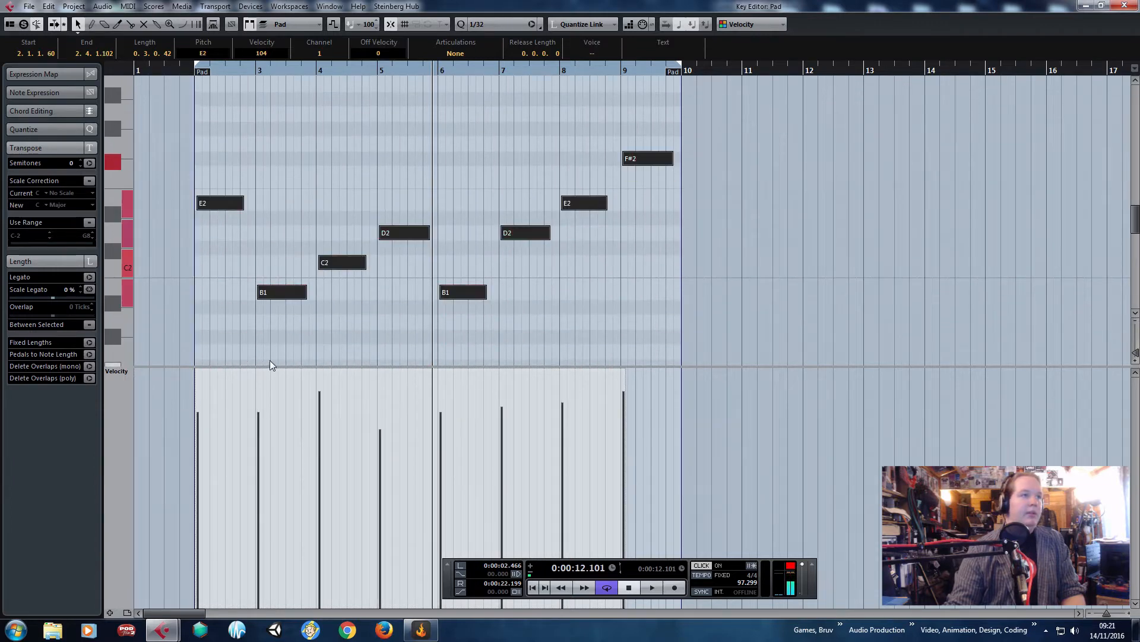
pyautogui.moveTo(272, 372); pyautogui.dragTo(272, 594)
pyautogui.click(272, 463)
pyautogui.hotkey('ctrl', 'z')
pyautogui.hotkey('ctrl', 'z')
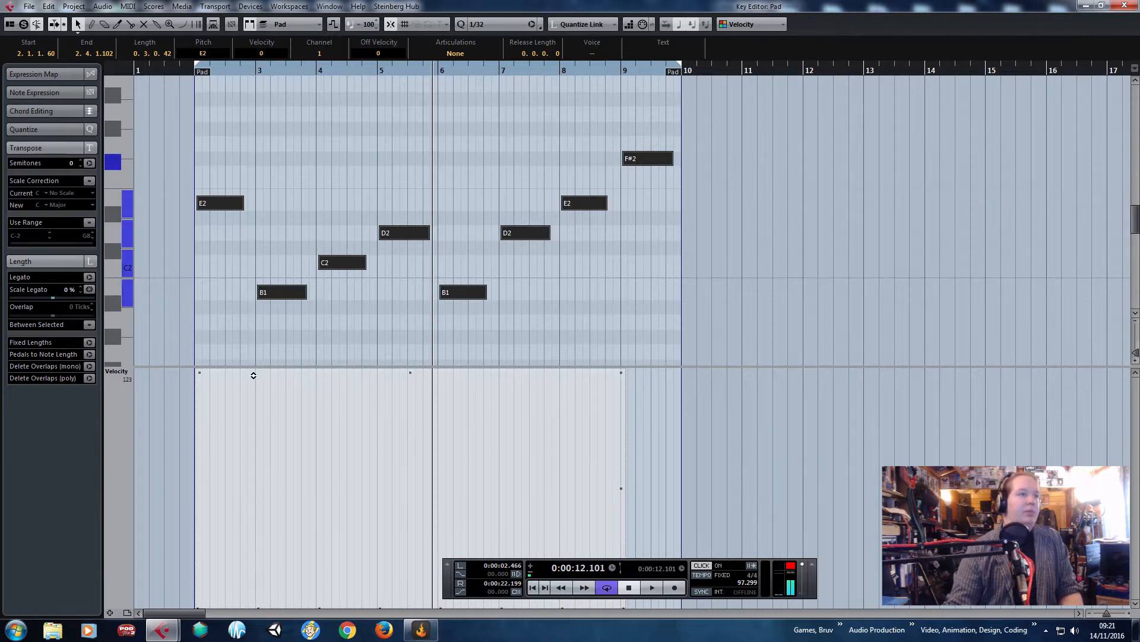
# Enlarge the note area above the velocity lane and shift all bass notes slightly earlier onto the bar starts.
pyautogui.moveTo(260, 367); pyautogui.dragTo(260, 424)
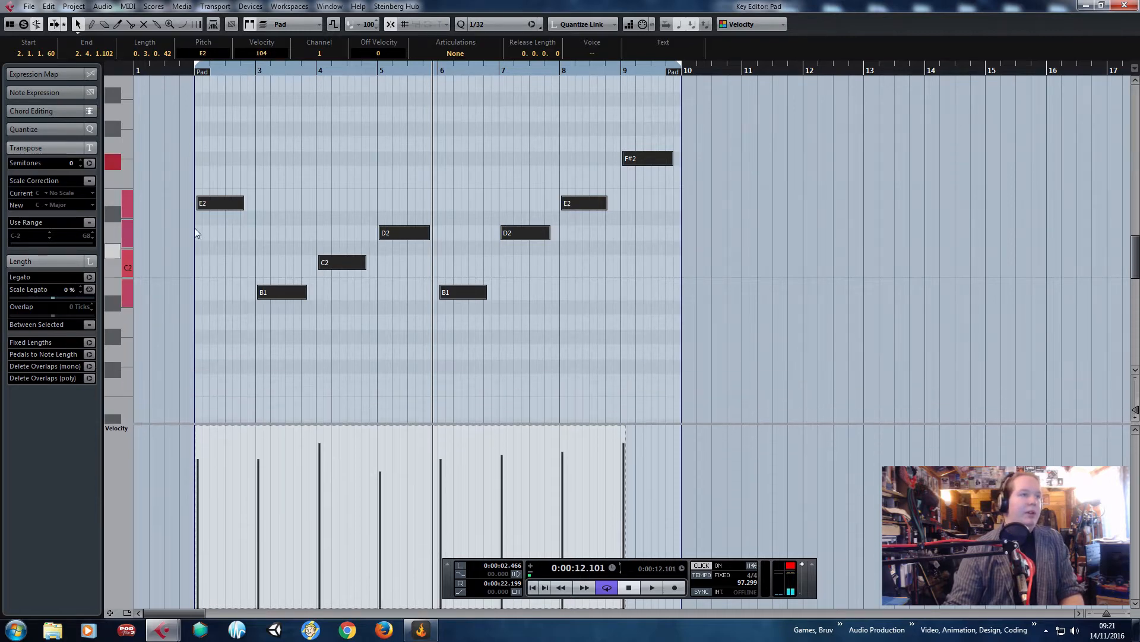
pyautogui.moveTo(203, 205); pyautogui.dragTo(199, 205)
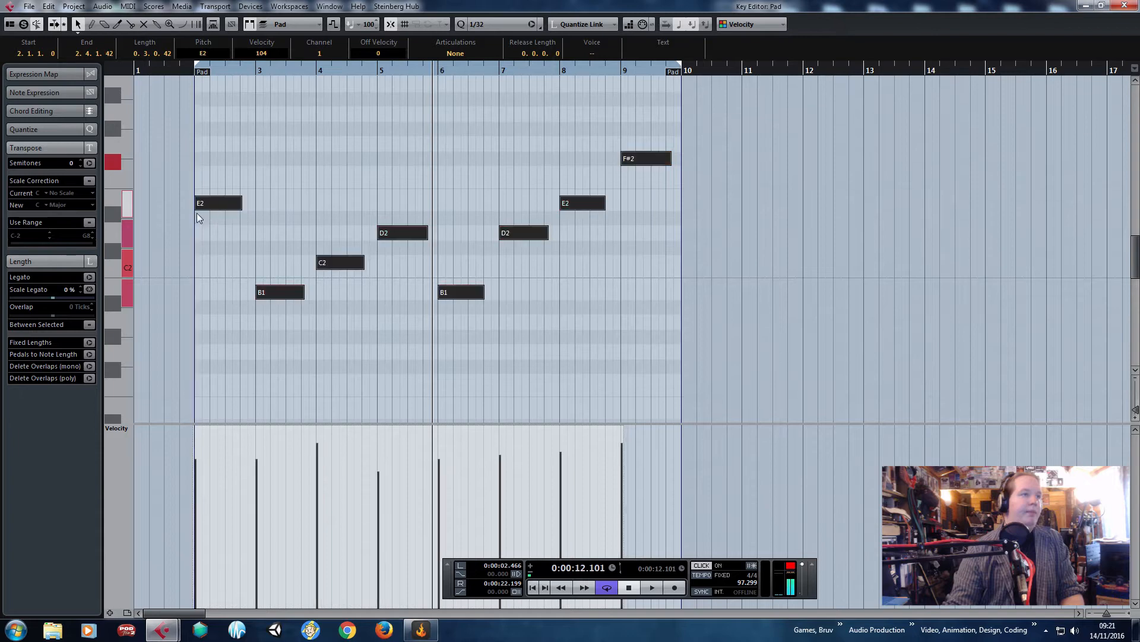
pyautogui.press('h')
pyautogui.click(294, 132)
# Shorten the first E2 note in bar 2 to two sixteenths and duplicate it directly after itself.
pyautogui.hscroll(-3, 294, 132)
pyautogui.moveTo(361, 70); pyautogui.dragTo(366, 70)
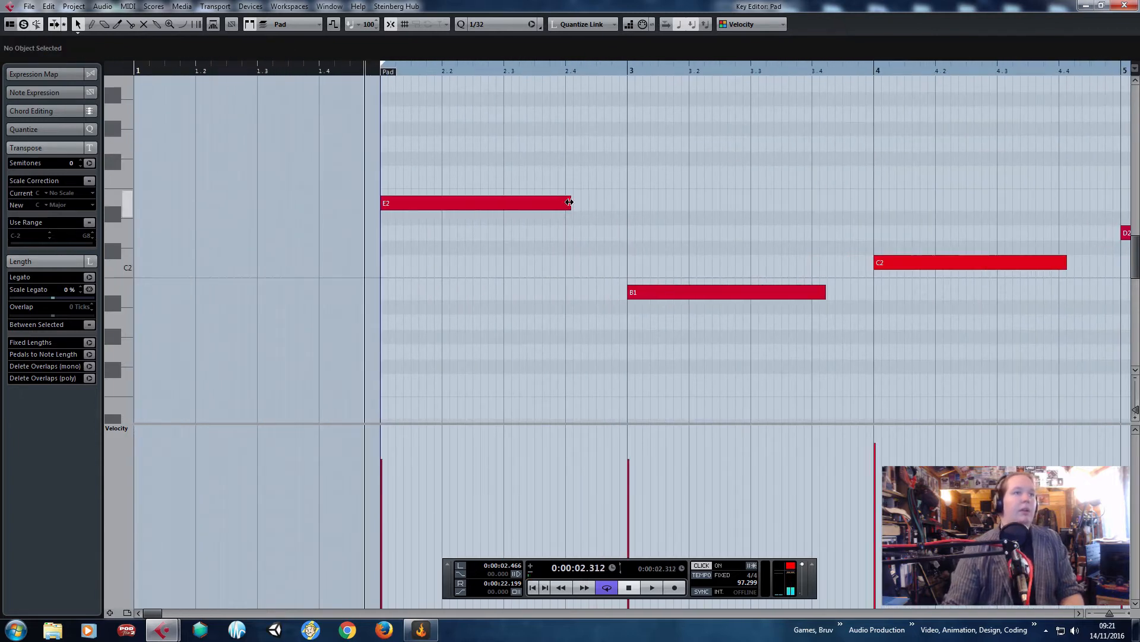
pyautogui.click(564, 202)
pyautogui.moveTo(565, 201); pyautogui.dragTo(411, 206)
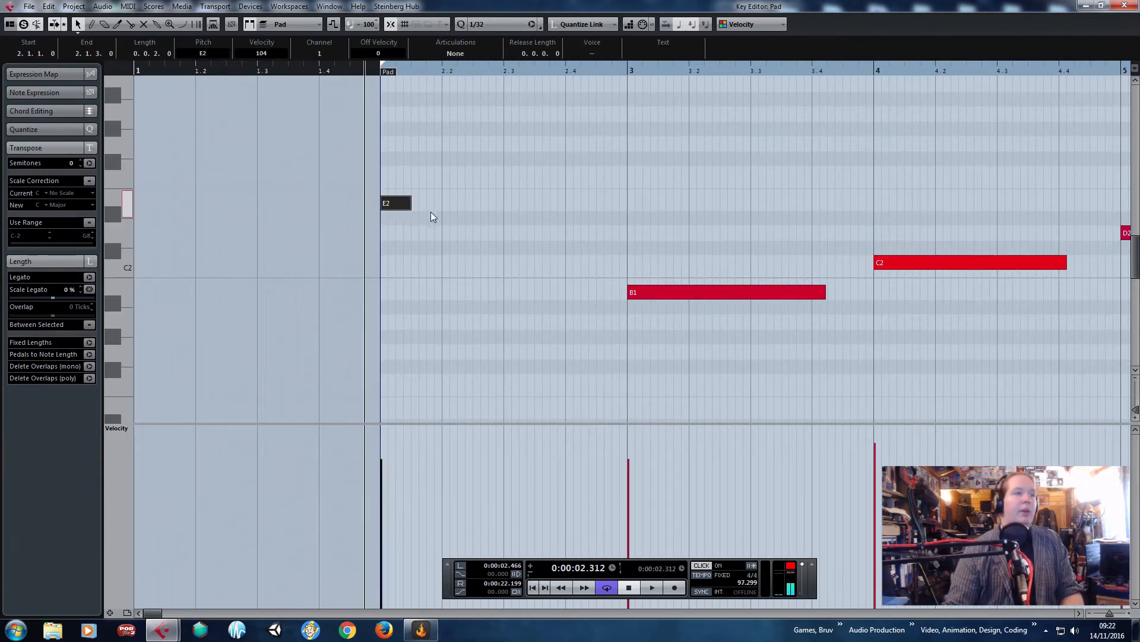
pyautogui.press('h')
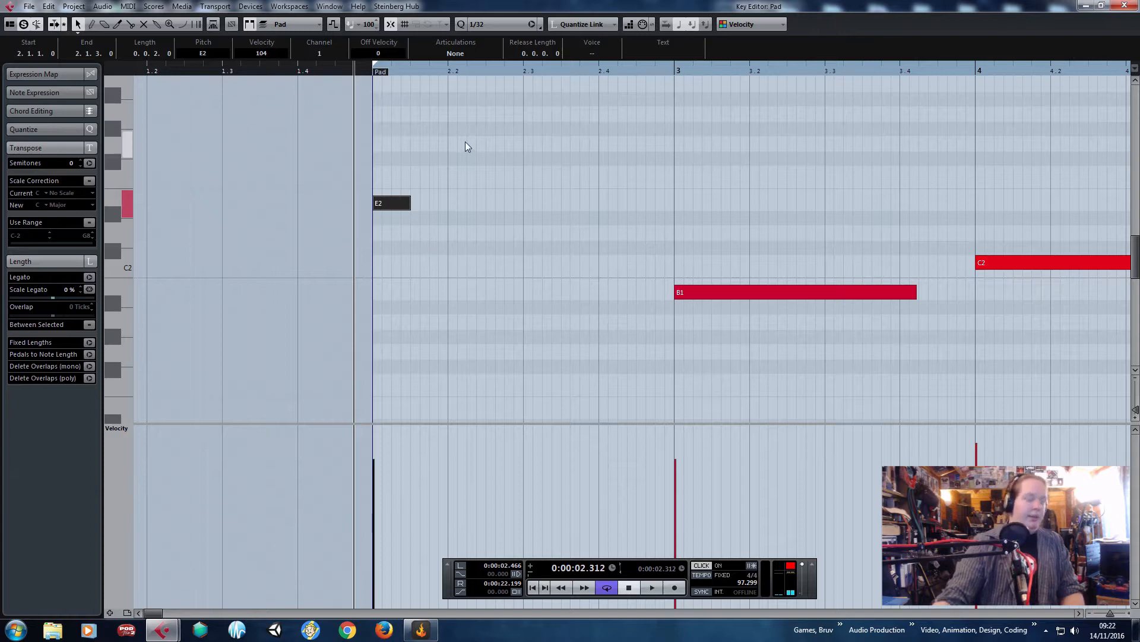
pyautogui.press('space')
pyautogui.hotkey('alt', 'd')
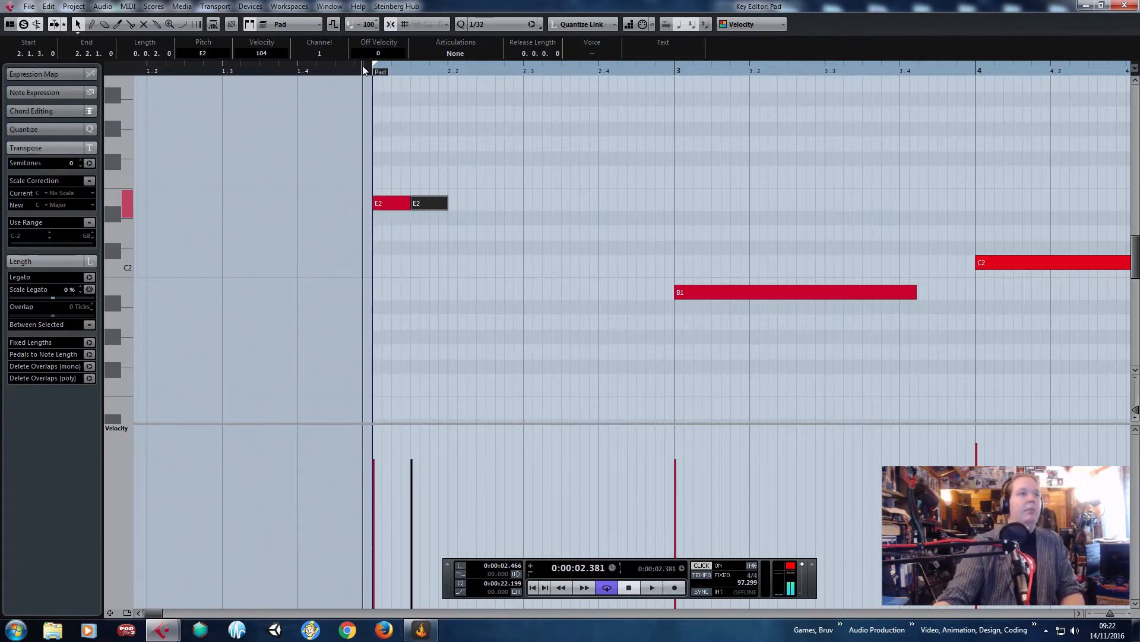
pyautogui.press('space')
# Trim both E2 notes in bar 2 to one sixteenth each and play the pattern from just before bar 2.
pyautogui.moveTo(411, 206)
pyautogui.mouseDown()
pyautogui.moveTo(392, 204)
pyautogui.moveTo(429, 205)
pyautogui.mouseUp()
pyautogui.hotkey('ctrl', 'z')
pyautogui.click(400, 204)
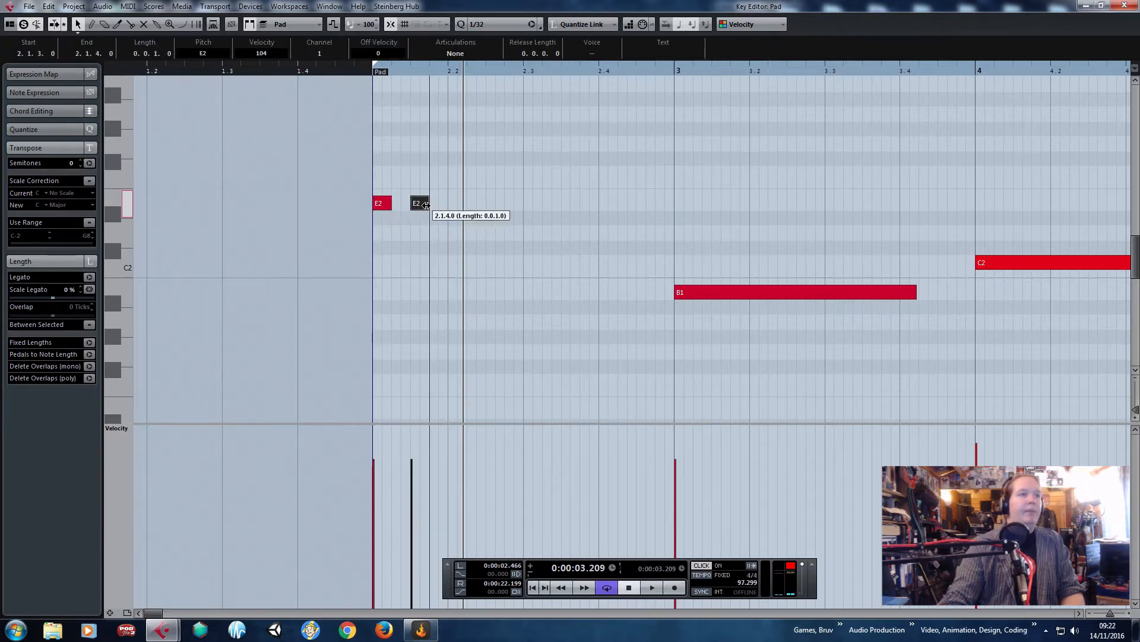
pyautogui.click(375, 88)
pyautogui.click(367, 73)
pyautogui.press('space')
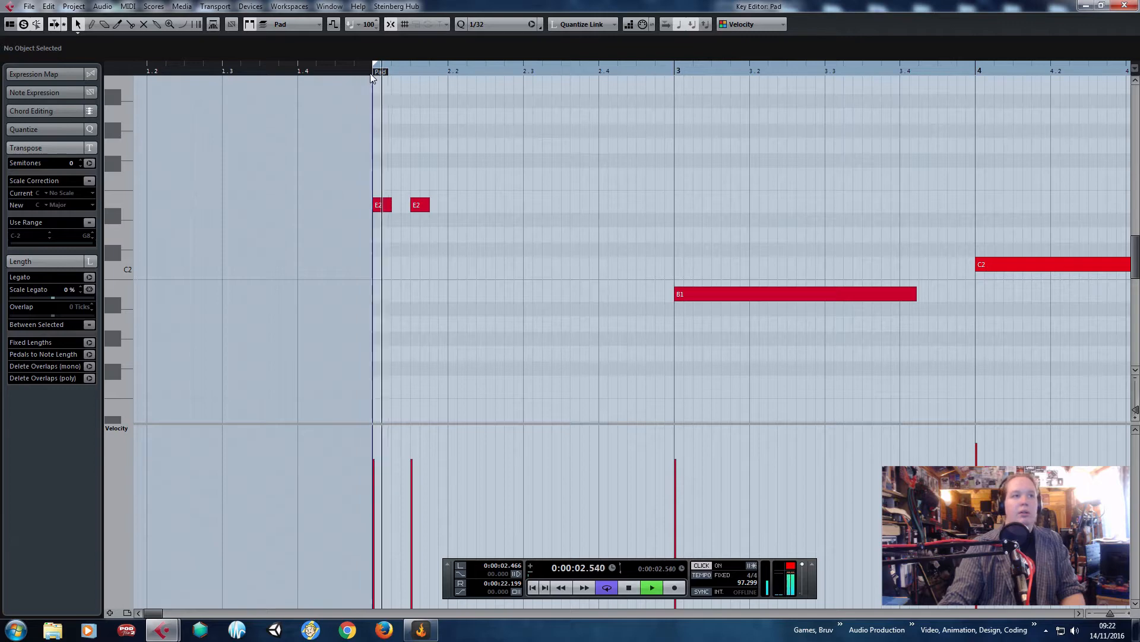
pyautogui.press('space')
# Copy the two short notes to beat 2 of bar 2 as D2 and E2, and play the pattern.
pyautogui.moveTo(474, 168); pyautogui.dragTo(380, 216)
pyautogui.hotkey('ctrl', 'c')
pyautogui.hotkey('ctrl', 'v')
pyautogui.moveTo(454, 206); pyautogui.dragTo(496, 206)
pyautogui.scroll(2, 498, 205)
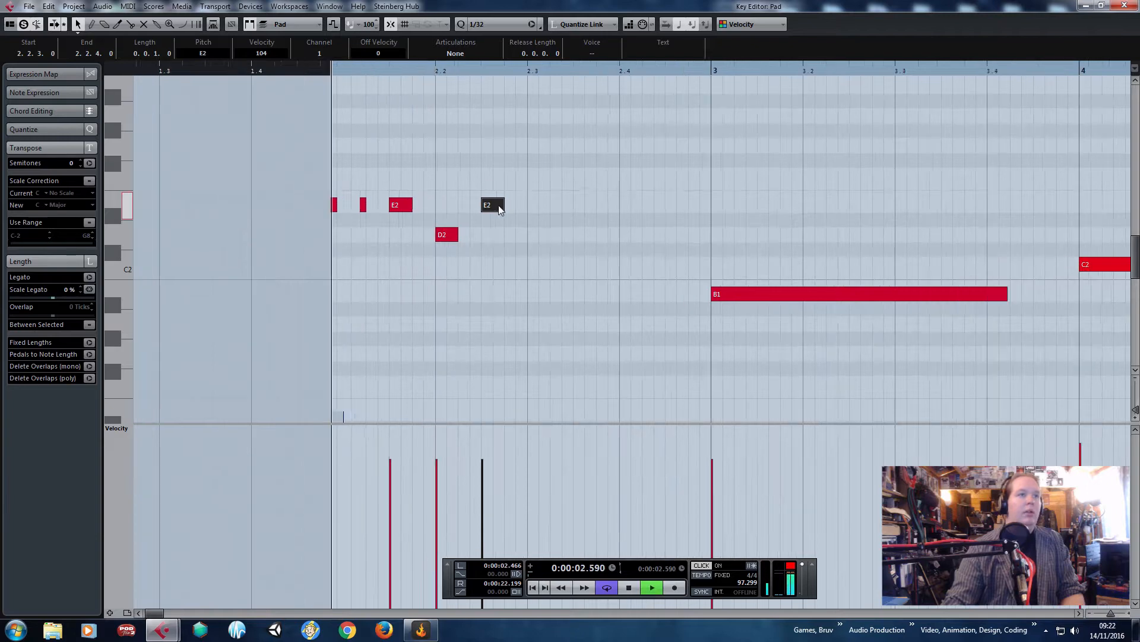
pyautogui.press('space')
pyautogui.press('space')
# Move the last E2 to beat 3, place the D2 at 2.2.3 with a two-sixteenth length, and play the pattern.
pyautogui.moveTo(493, 208); pyautogui.dragTo(550, 208)
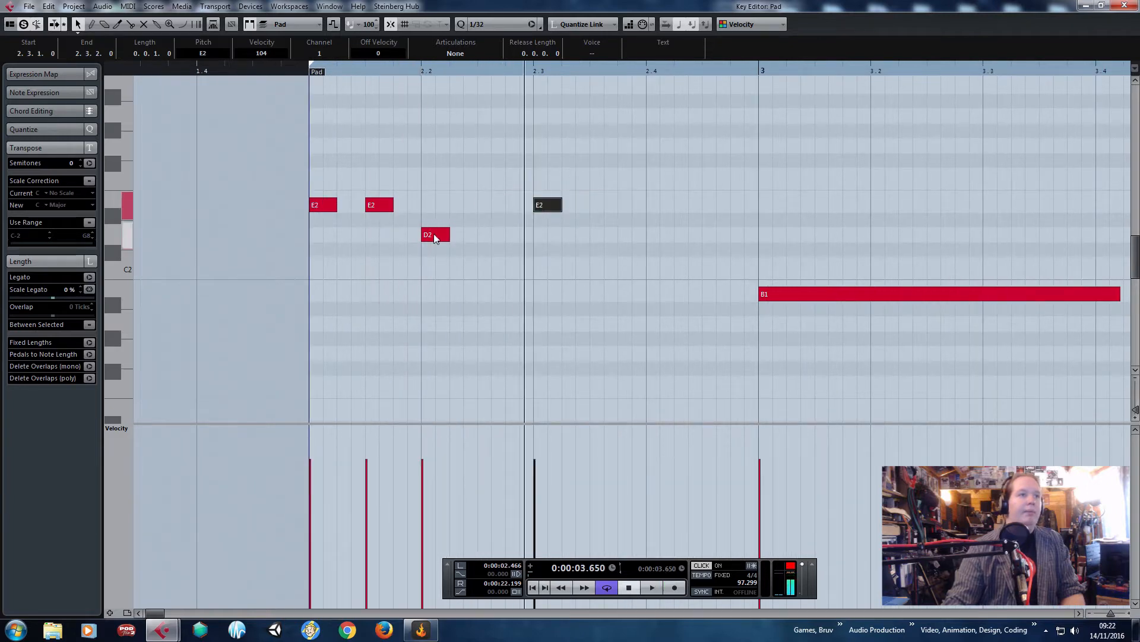
pyautogui.moveTo(433, 234); pyautogui.dragTo(533, 237)
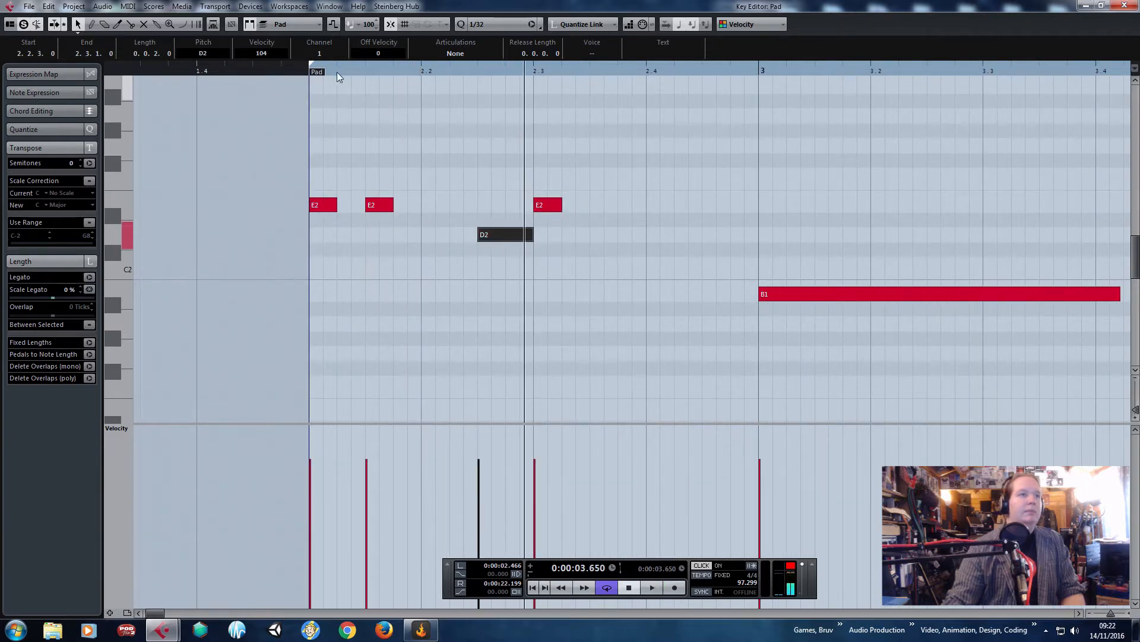
pyautogui.click(337, 73)
pyautogui.click(504, 131)
pyautogui.press('space')
pyautogui.press('space')
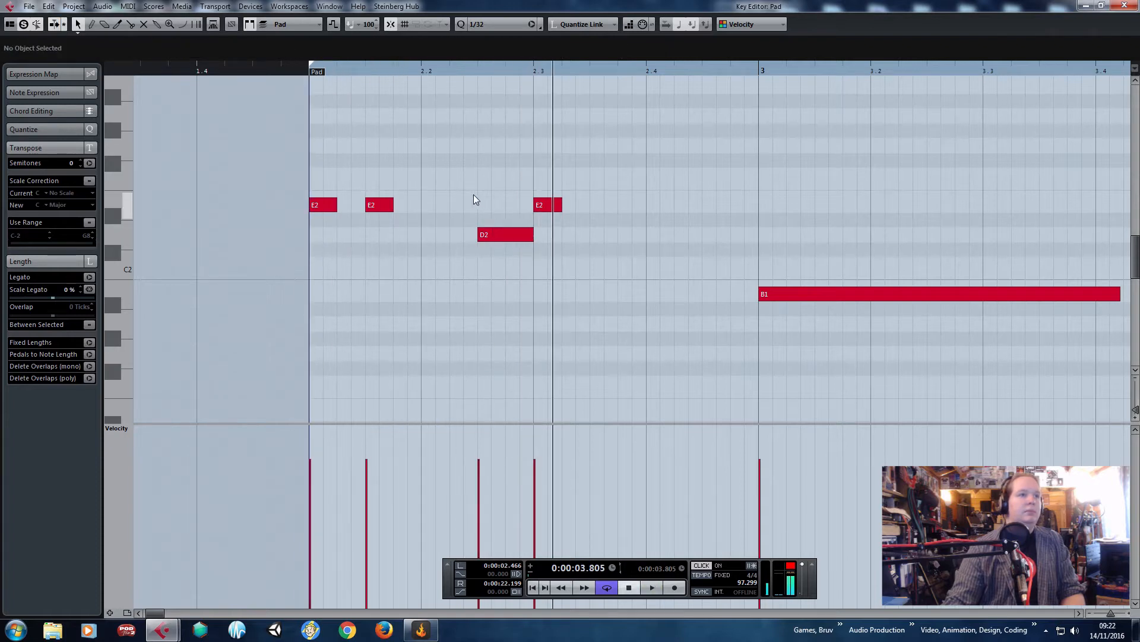
# Shift the D2 and the last E2 one sixteenth earlier and play the pattern from the start of bar 2.
pyautogui.moveTo(472, 195); pyautogui.dragTo(476, 237)
pyautogui.click(469, 181)
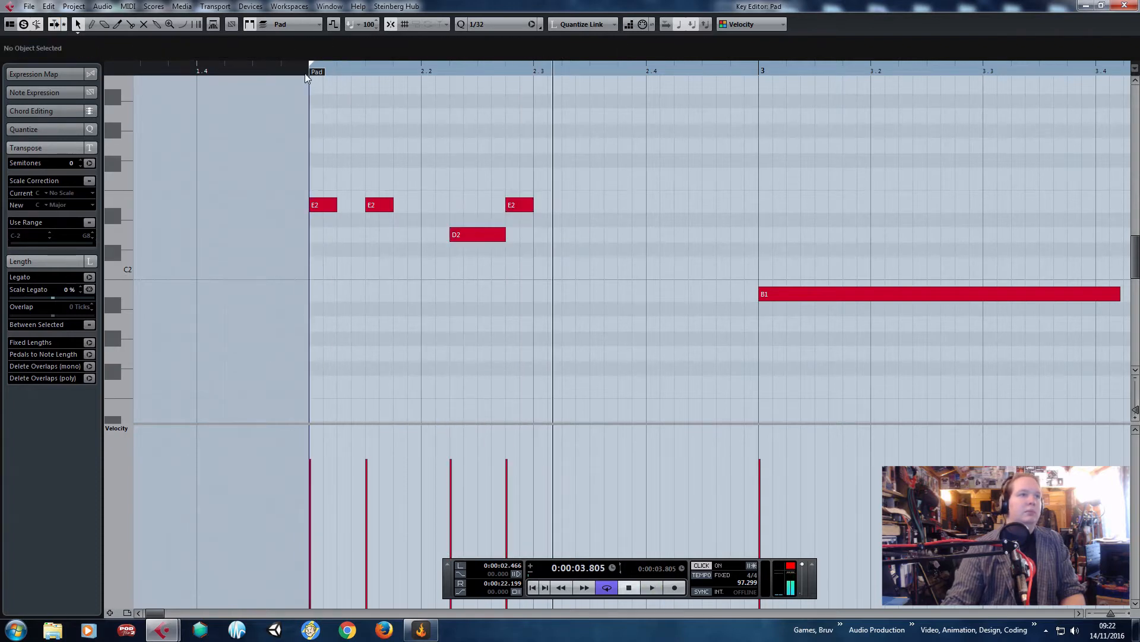
pyautogui.click(305, 73)
pyautogui.press('space')
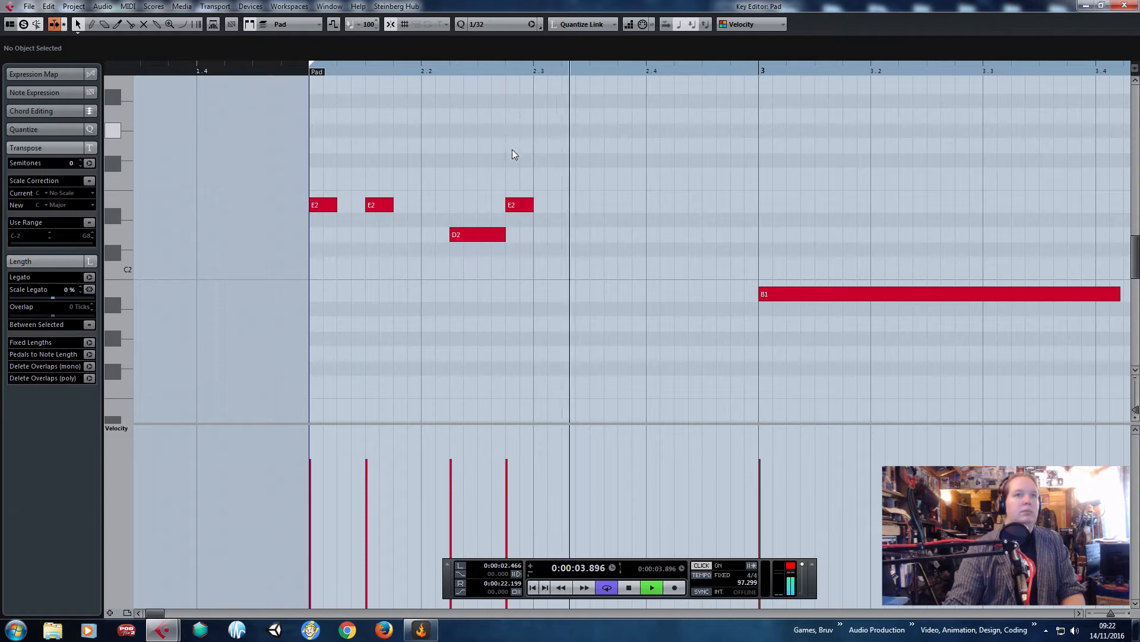
pyautogui.press('space')
# Move the last E2 to beat 3 of bar 2, lengthen the D2 to three sixteenths, and play the pattern.
pyautogui.moveTo(510, 208); pyautogui.dragTo(534, 235)
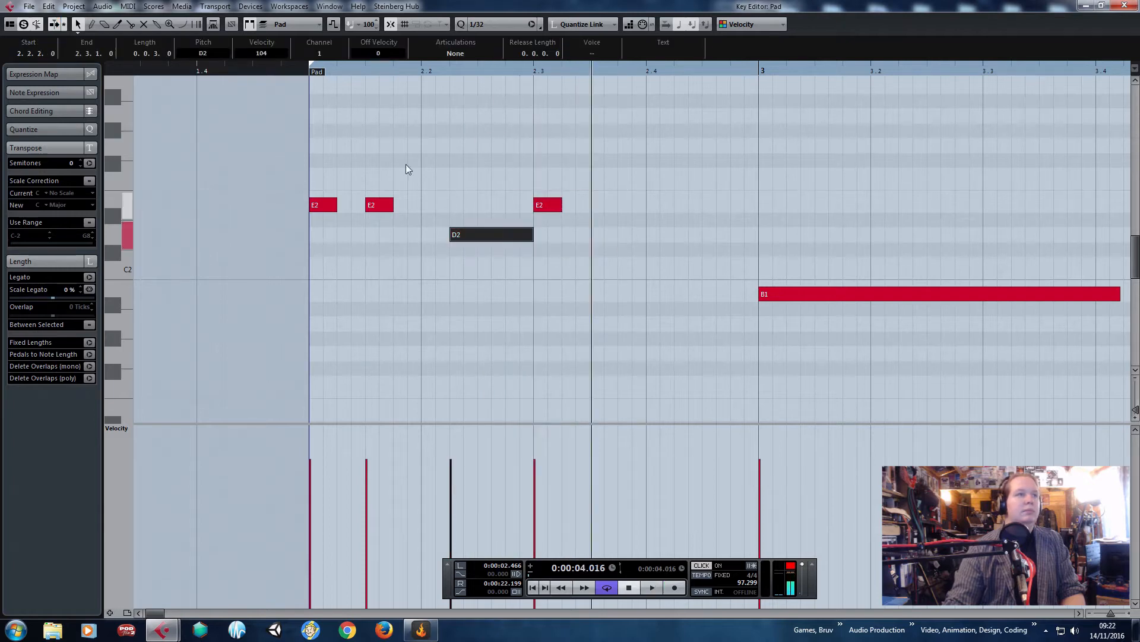
pyautogui.click(291, 73)
pyautogui.press('space')
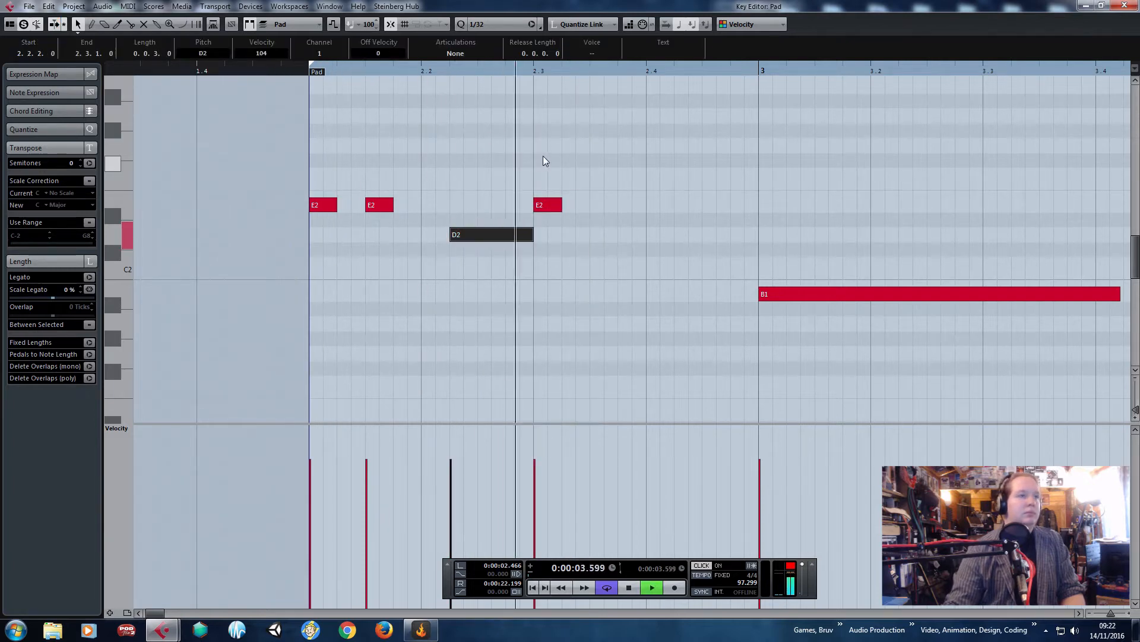
# Copy the E2 on beat 3 of bar 2 to beat 4, and play the pattern from the start of bar 2.
pyautogui.press('space')
pyautogui.moveTo(621, 165); pyautogui.dragTo(543, 212)
pyautogui.hotkey('ctrl', 'c')
pyautogui.hotkey('ctrl', 'v')
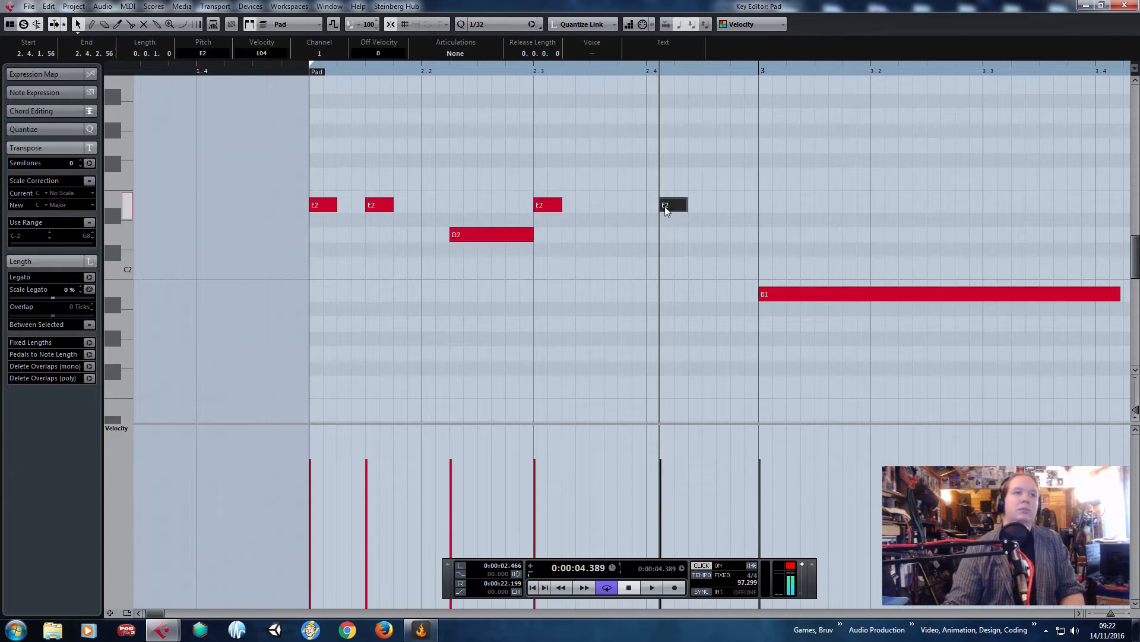
pyautogui.moveTo(664, 206); pyautogui.dragTo(656, 206)
pyautogui.press('g')
pyautogui.click(316, 73)
pyautogui.press('space')
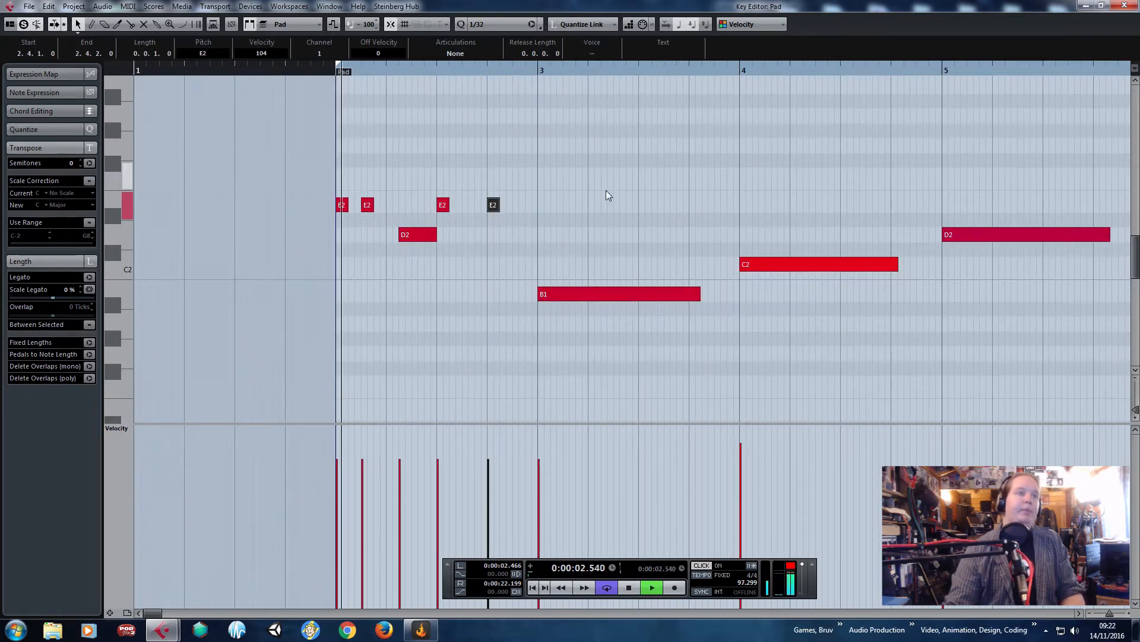
pyautogui.scroll(1, 605, 190)
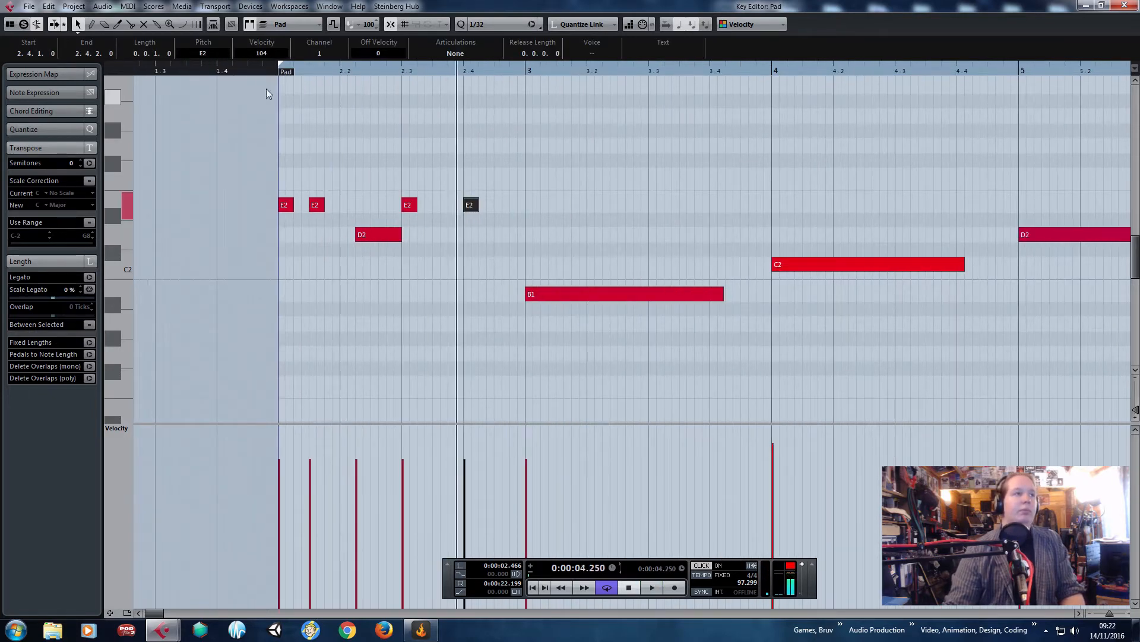
pyautogui.click(276, 72)
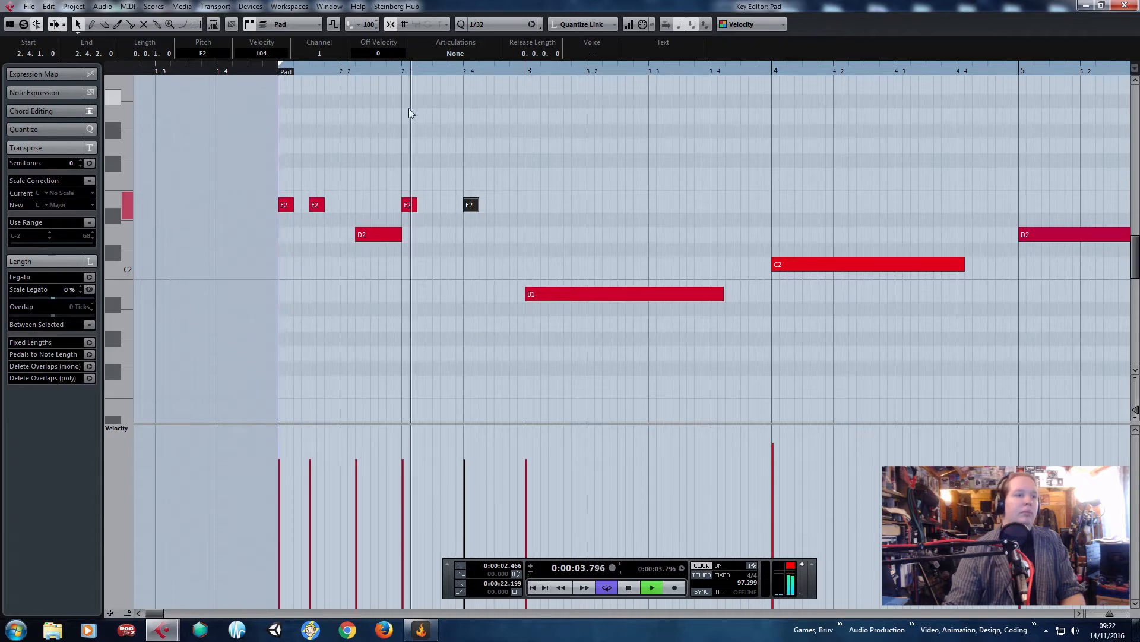
pyautogui.press('space')
# Replace the long B1 in bar 3 with a copy of the bar 2 pattern, and play both bars.
pyautogui.click(573, 294)
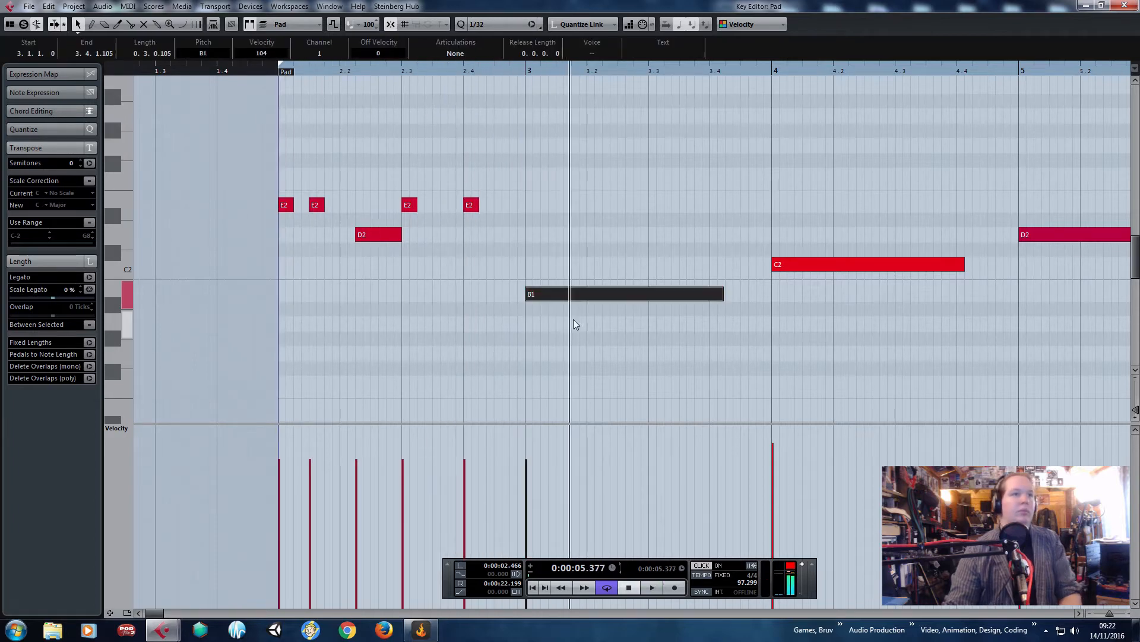
pyautogui.press('Delete')
pyautogui.moveTo(515, 166); pyautogui.dragTo(272, 274)
pyautogui.hotkey('ctrl', 'c')
pyautogui.hotkey('ctrl', 'v')
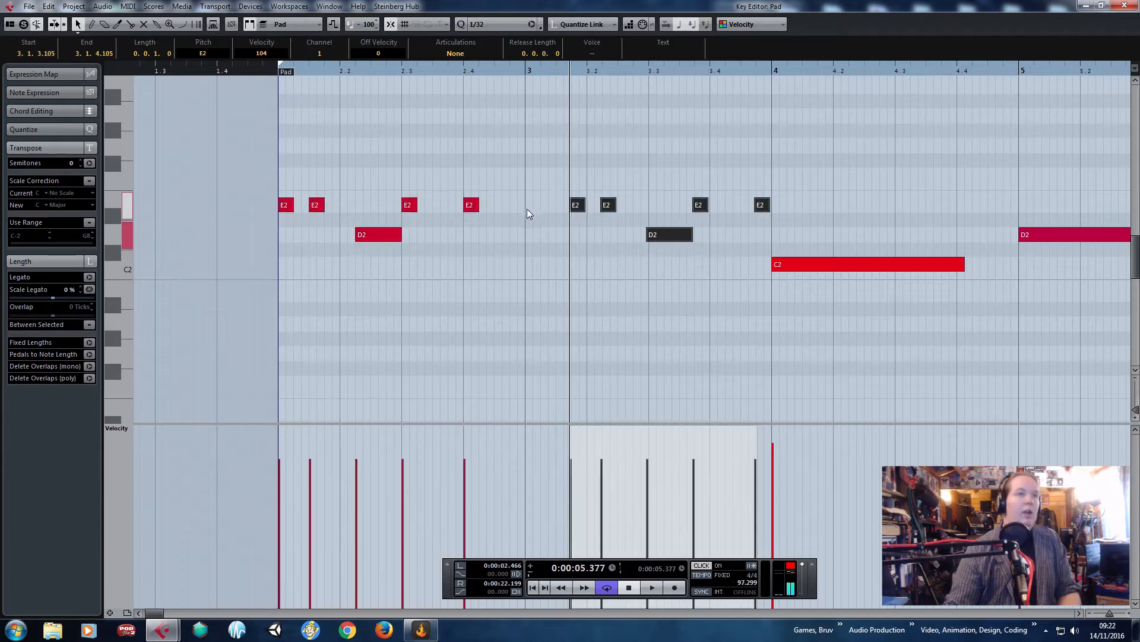
pyautogui.moveTo(578, 208); pyautogui.dragTo(532, 208)
pyautogui.click(381, 122)
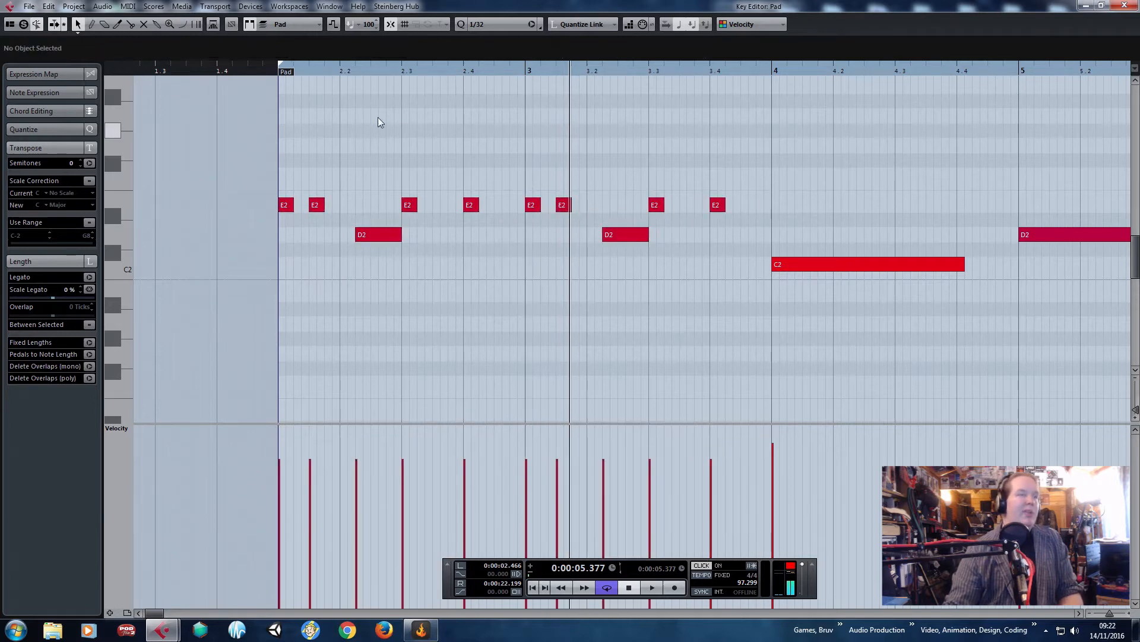
pyautogui.click(267, 74)
pyautogui.press('space')
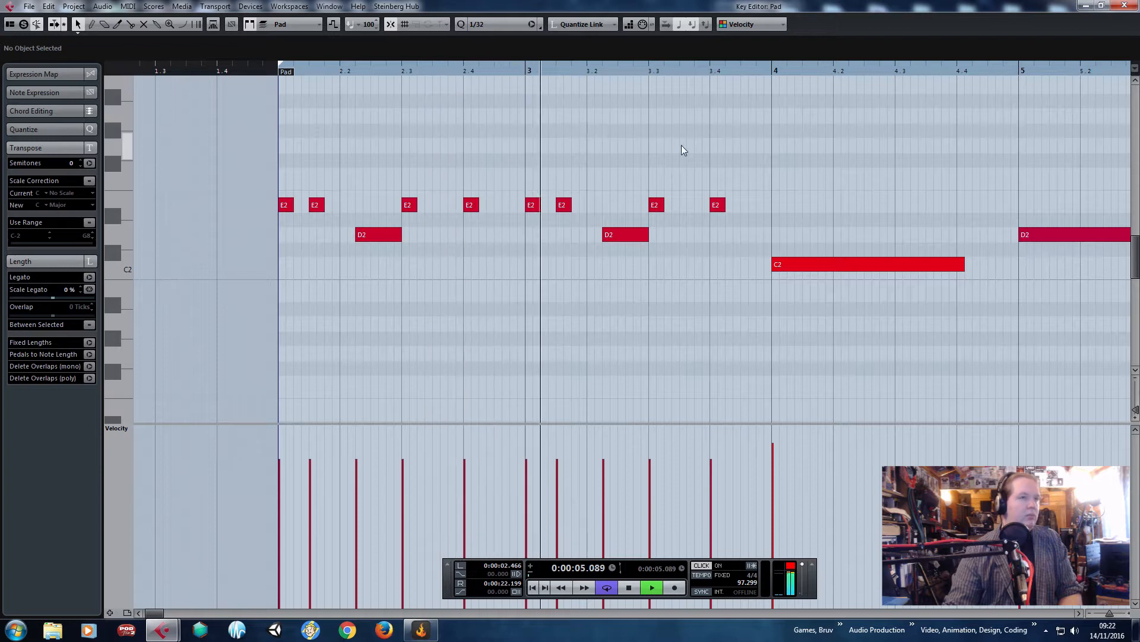
pyautogui.press('space')
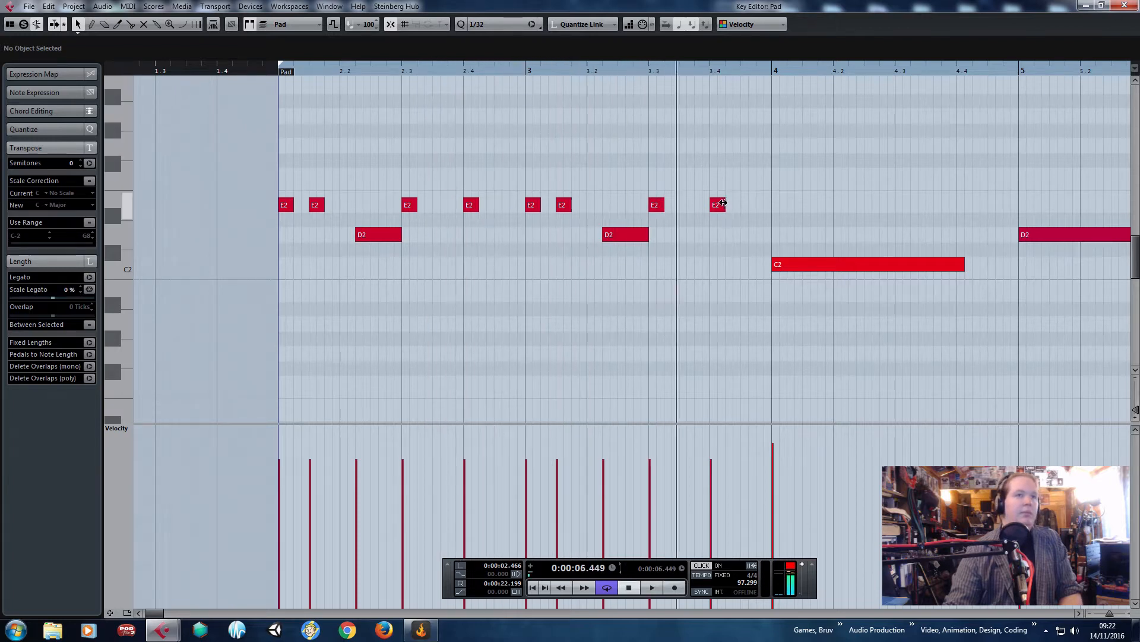
# Lower the E2 on beat 4 of bar 3 to B1 and play from the start of bar 3.
pyautogui.moveTo(718, 205); pyautogui.dragTo(717, 296)
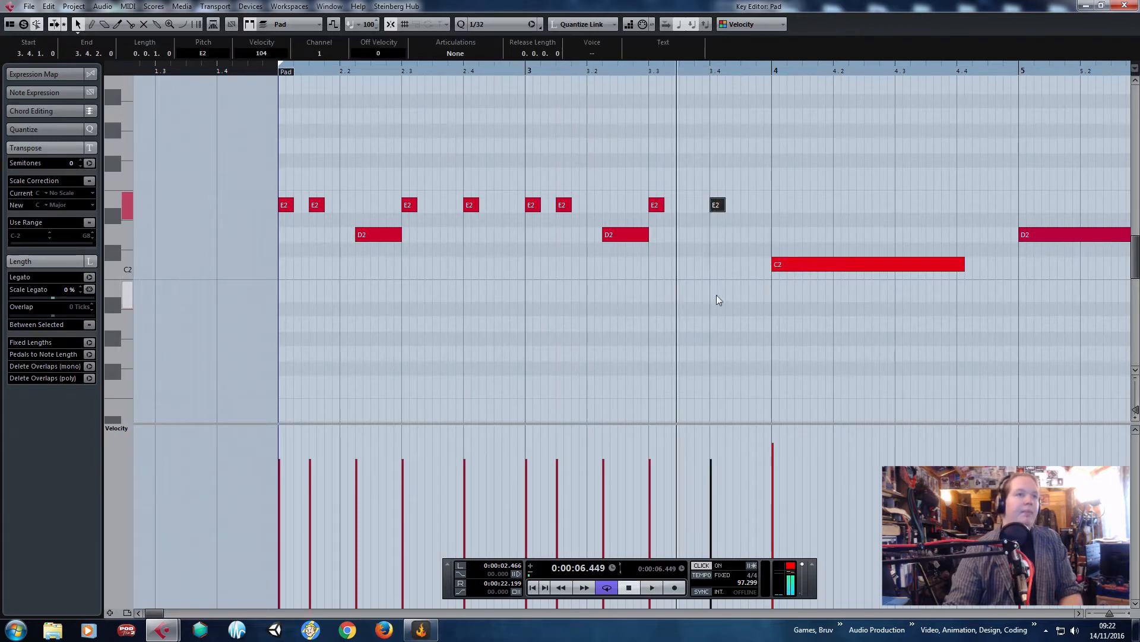
pyautogui.click(524, 70)
pyautogui.press('space')
pyautogui.click(743, 176)
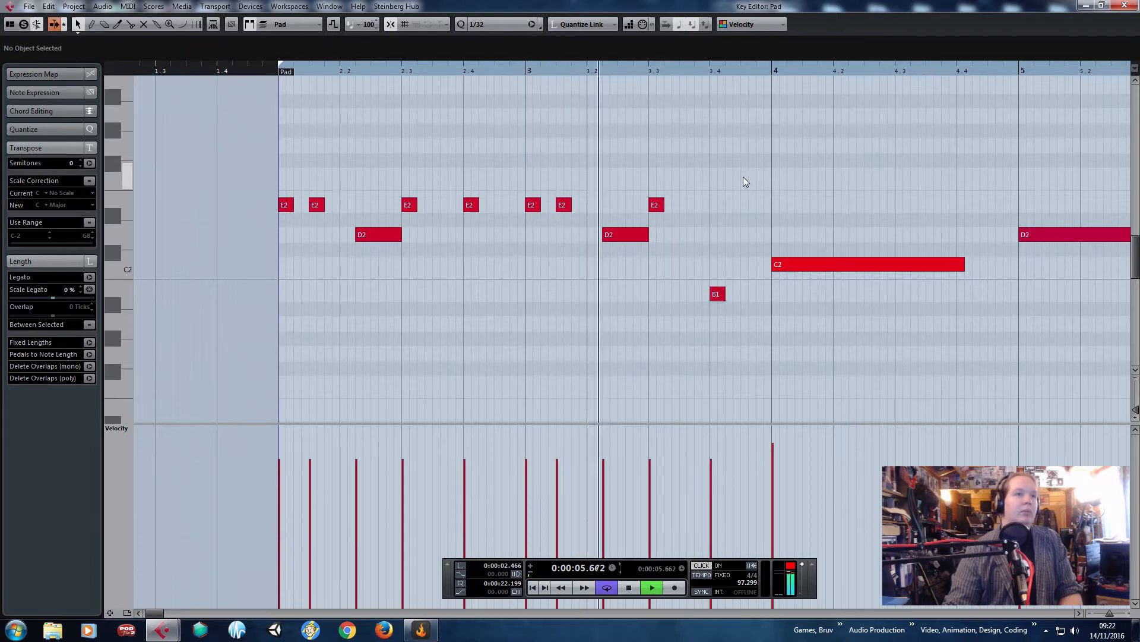
pyautogui.press('space')
# Replace the long C2 in bar 4 with a copy of bar 3's E2, E2, D2, E2 notes, starting on beat 1.
pyautogui.moveTo(781, 175); pyautogui.dragTo(813, 274)
pyautogui.press('Delete')
pyautogui.moveTo(774, 138); pyautogui.dragTo(516, 256)
pyautogui.hotkey('ctrl', 'c')
pyautogui.hotkey('ctrl', 'v')
pyautogui.press('h')
pyautogui.moveTo(781, 207); pyautogui.dragTo(776, 213)
pyautogui.press('g')
pyautogui.press('g')
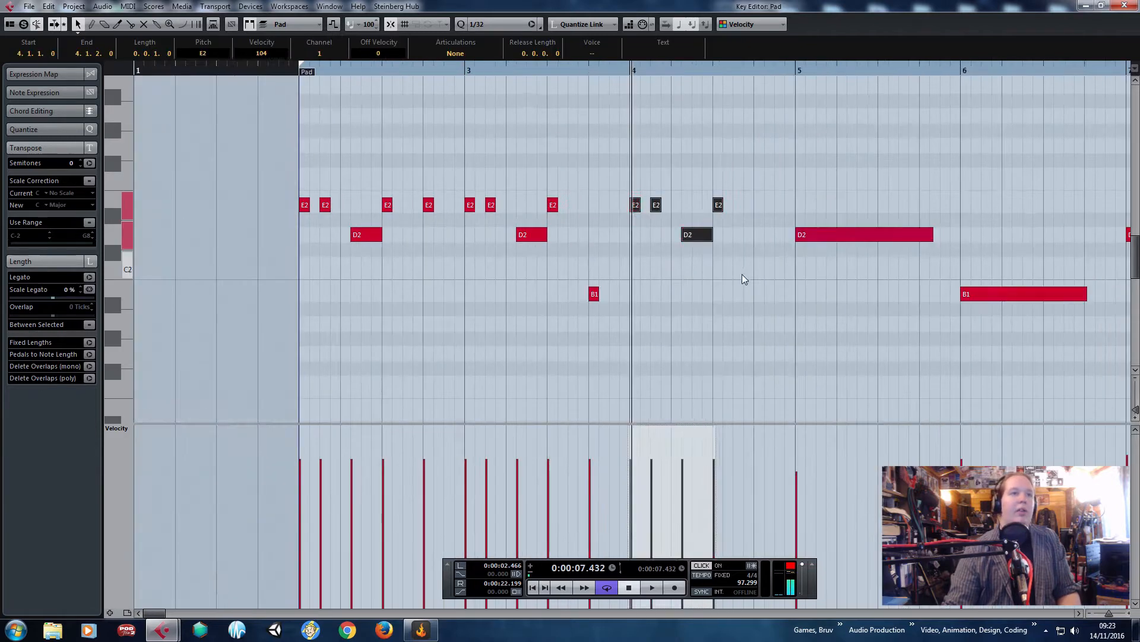
# Copy bar 3's short B1 to beat 4 of bar 4 as a C2, and play from bar 4.
pyautogui.moveTo(739, 276); pyautogui.dragTo(583, 334)
pyautogui.press('h')
pyautogui.hotkey('ctrl', 'c')
pyautogui.hotkey('ctrl', 'v')
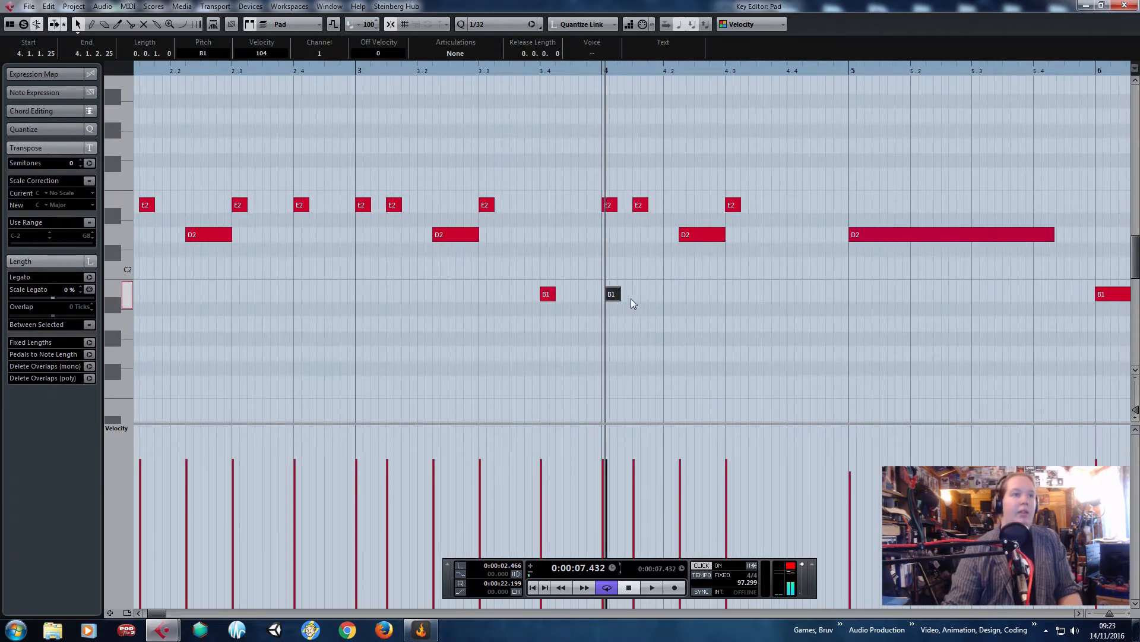
pyautogui.moveTo(624, 298); pyautogui.dragTo(799, 262)
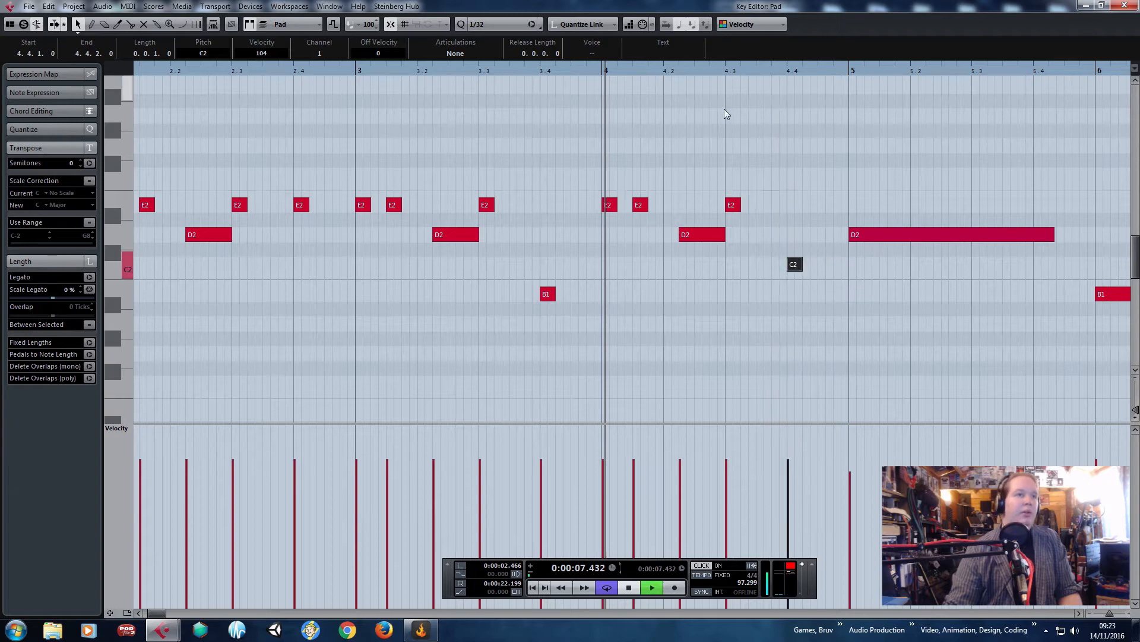
pyautogui.press('space')
pyautogui.click(857, 161)
pyautogui.scroll(2, 873, 181)
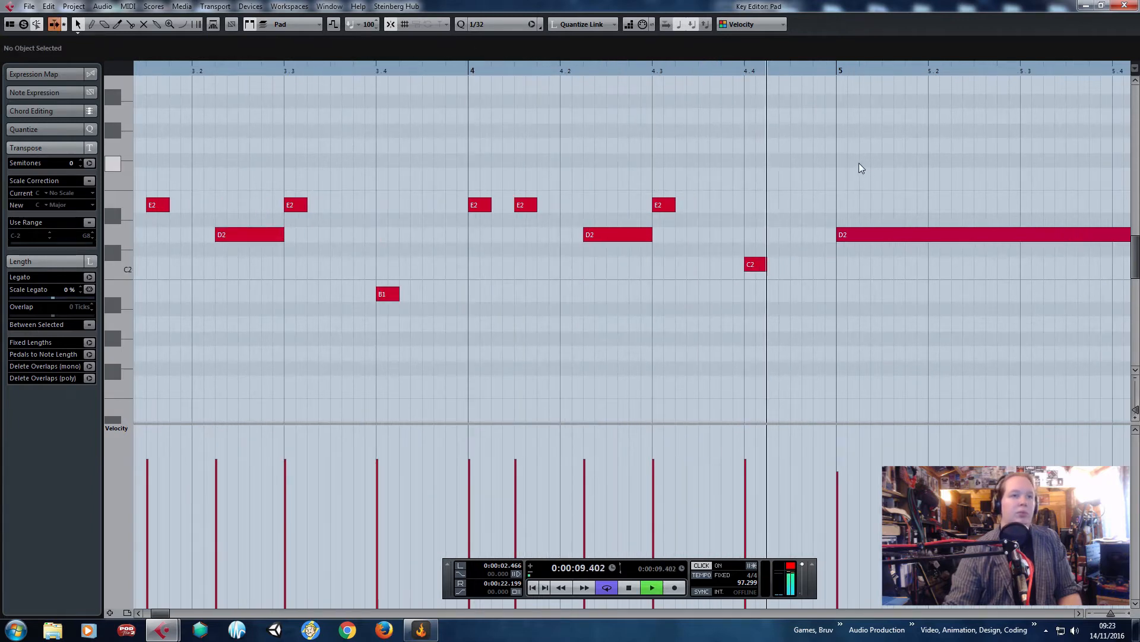
pyautogui.scroll(-3, 859, 162)
pyautogui.press('space')
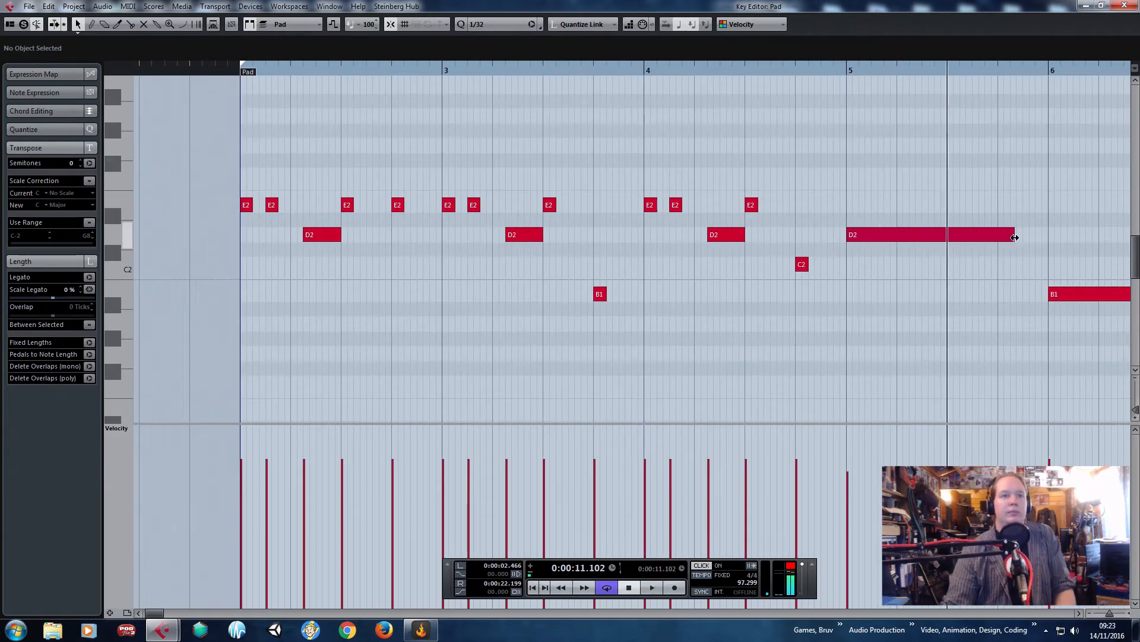
# Replace the long D2 in bar 5 with a copy of bar 4's three short E2 notes, lowered to D2 and starting on beat 1.
pyautogui.moveTo(1014, 234); pyautogui.dragTo(877, 243)
pyautogui.press('Delete')
pyautogui.moveTo(865, 168); pyautogui.dragTo(618, 208)
pyautogui.hotkey('ctrl', 'c')
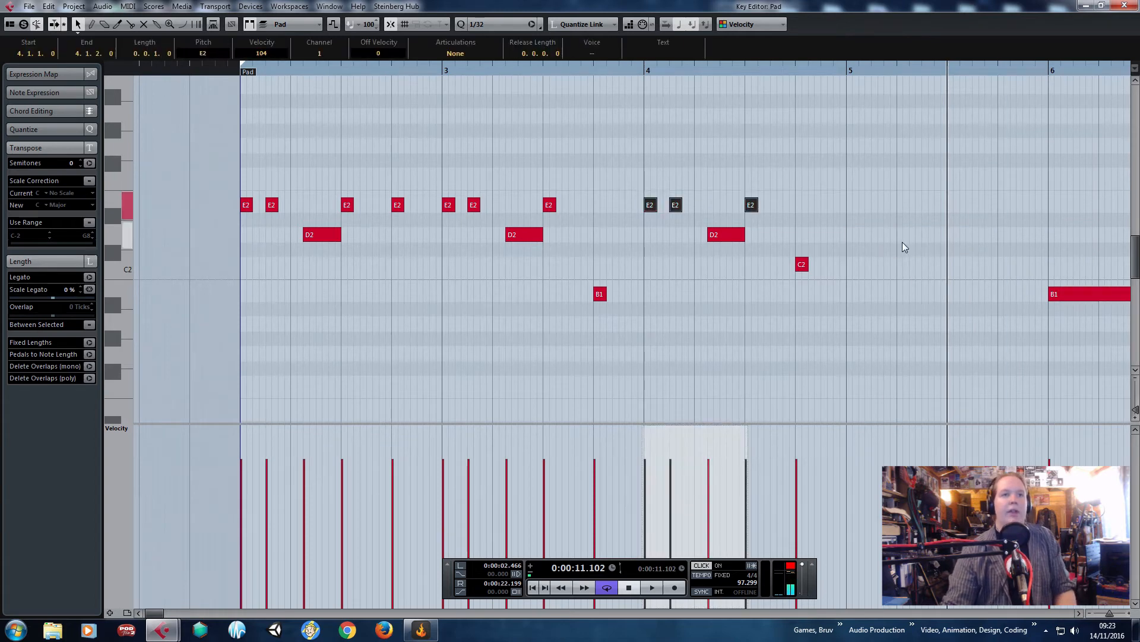
pyautogui.hotkey('ctrl', 'v')
pyautogui.press('h')
pyautogui.press('h')
pyautogui.moveTo(956, 206); pyautogui.dragTo(770, 234)
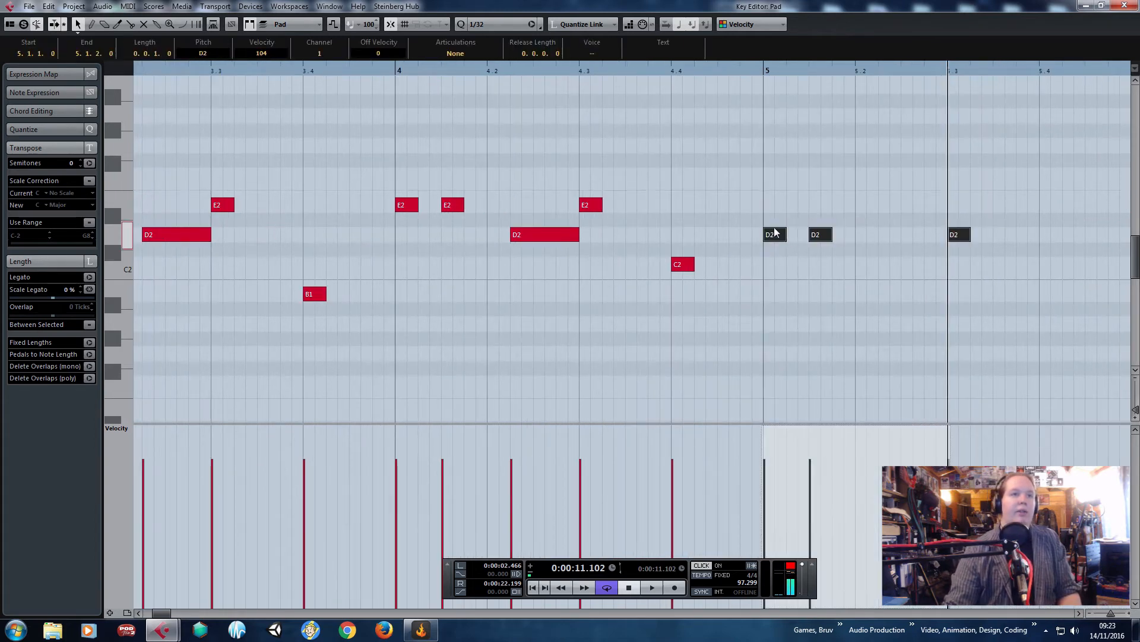
# Add a three-sixteenth C2 at 5.2.2 leading into the D2 on beat 3, and play from the start of bar 5.
pyautogui.click(874, 211)
pyautogui.click(823, 234)
pyautogui.click(901, 71)
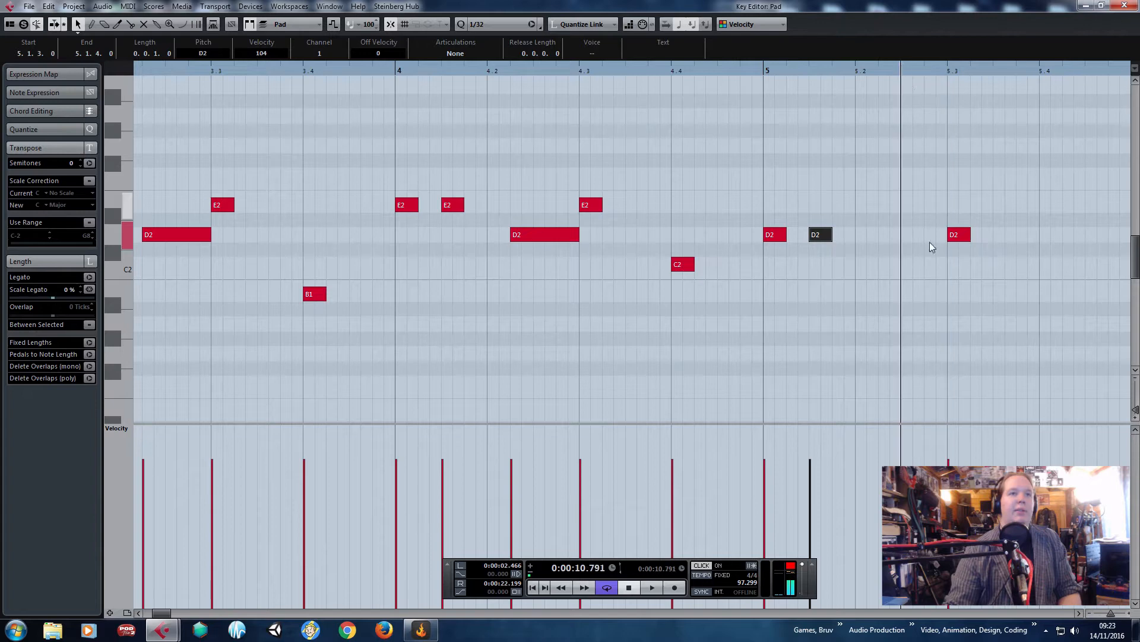
pyautogui.moveTo(913, 236); pyautogui.dragTo(948, 265)
pyautogui.scroll(-2, 764, 259)
pyautogui.moveTo(895, 211); pyautogui.dragTo(917, 250)
pyautogui.scroll(2, 934, 238)
pyautogui.click(680, 70)
pyautogui.press('space')
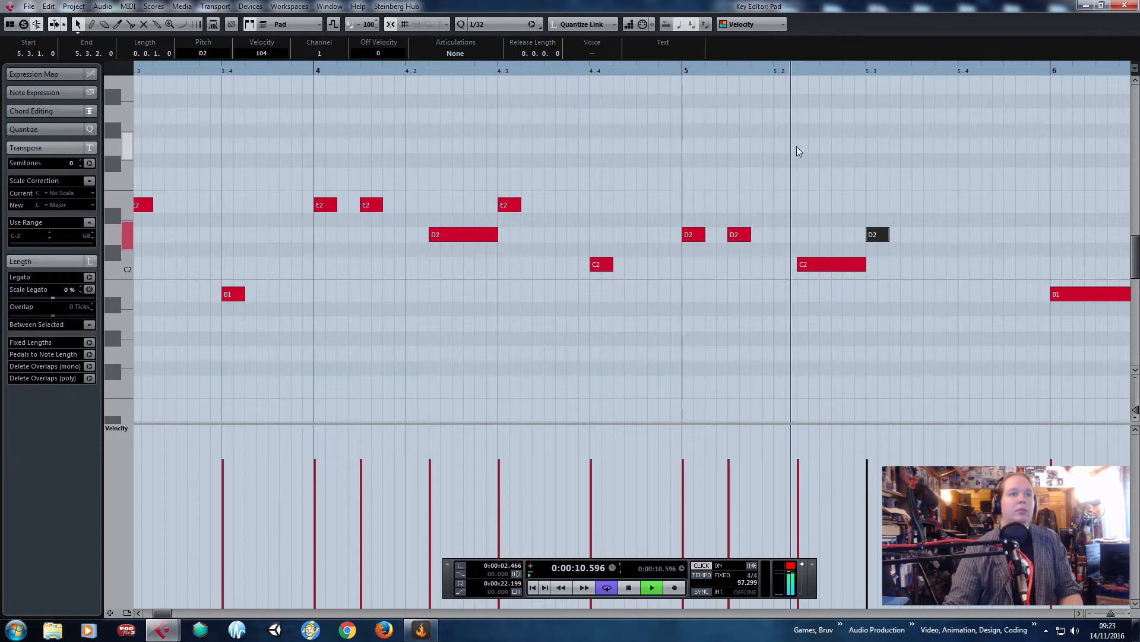
pyautogui.press('space')
# Copy the short D2 on beat 3 of bar 5 to 5.3.3.
pyautogui.scroll(2, 915, 199)
pyautogui.hotkey('ctrl', 'v')
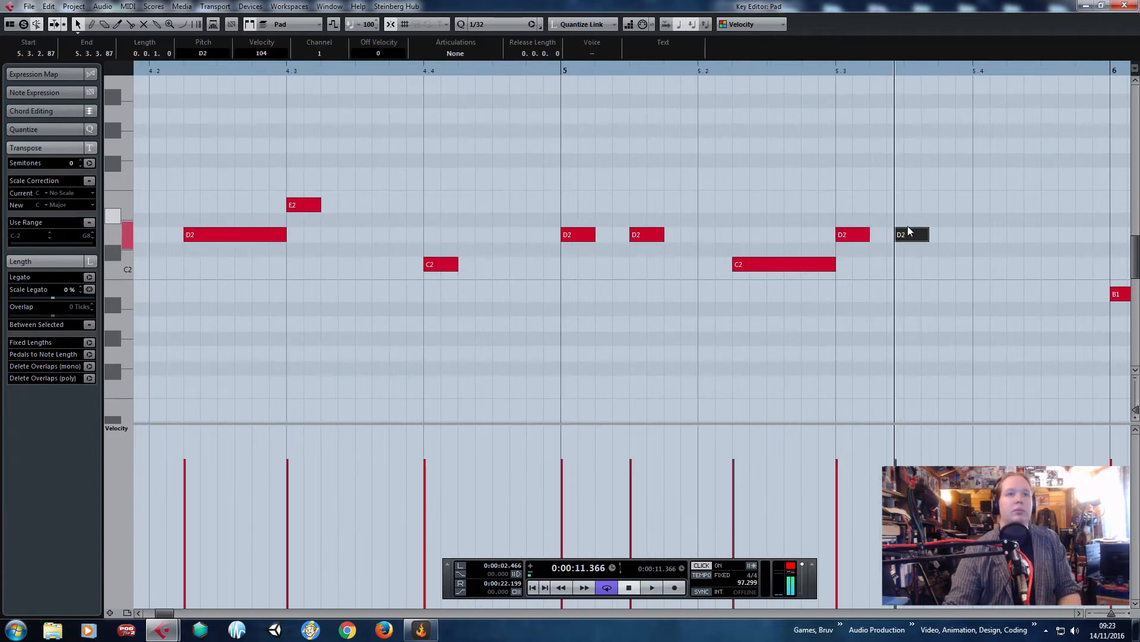
pyautogui.moveTo(923, 240); pyautogui.dragTo(924, 237)
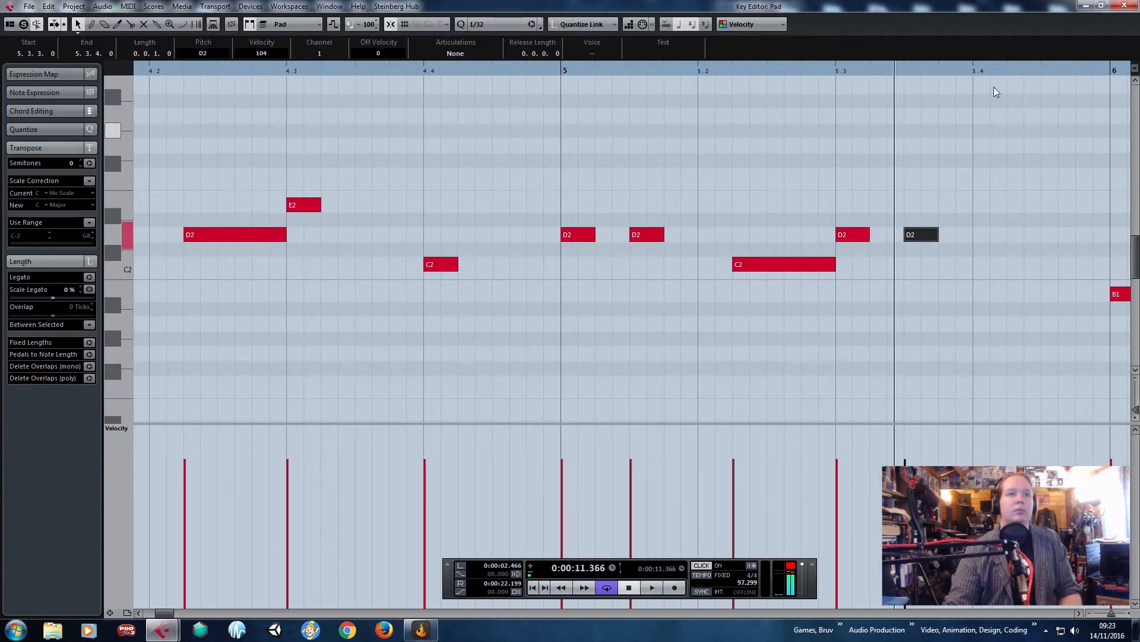
# Fill beat 4 of bar 5 with four consecutive sixteenth D2 notes and play the bar.
pyautogui.click(980, 71)
pyautogui.hotkey('ctrl', 'v')
pyautogui.click(1013, 73)
pyautogui.hotkey('ctrl', 'v')
pyautogui.click(1042, 72)
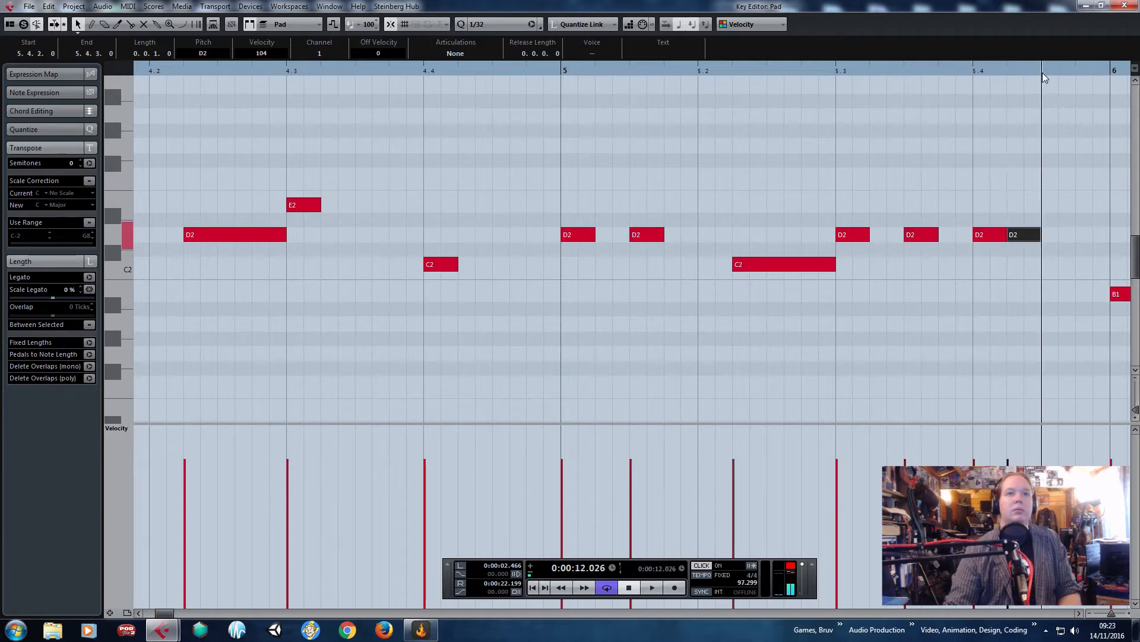
pyautogui.hotkey('ctrl', 'v')
pyautogui.click(1080, 69)
pyautogui.hotkey('ctrl', 'v')
pyautogui.moveTo(700, 72); pyautogui.dragTo(578, 81)
pyautogui.press('space')
pyautogui.scroll(-2, 689, 196)
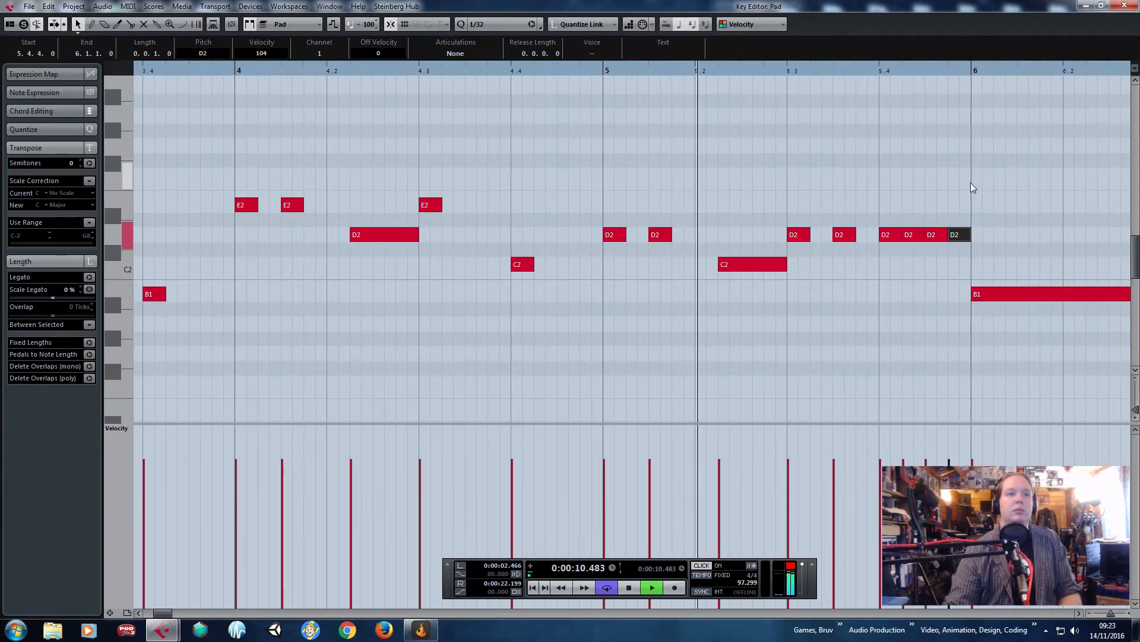
pyautogui.scroll(1, 1004, 214)
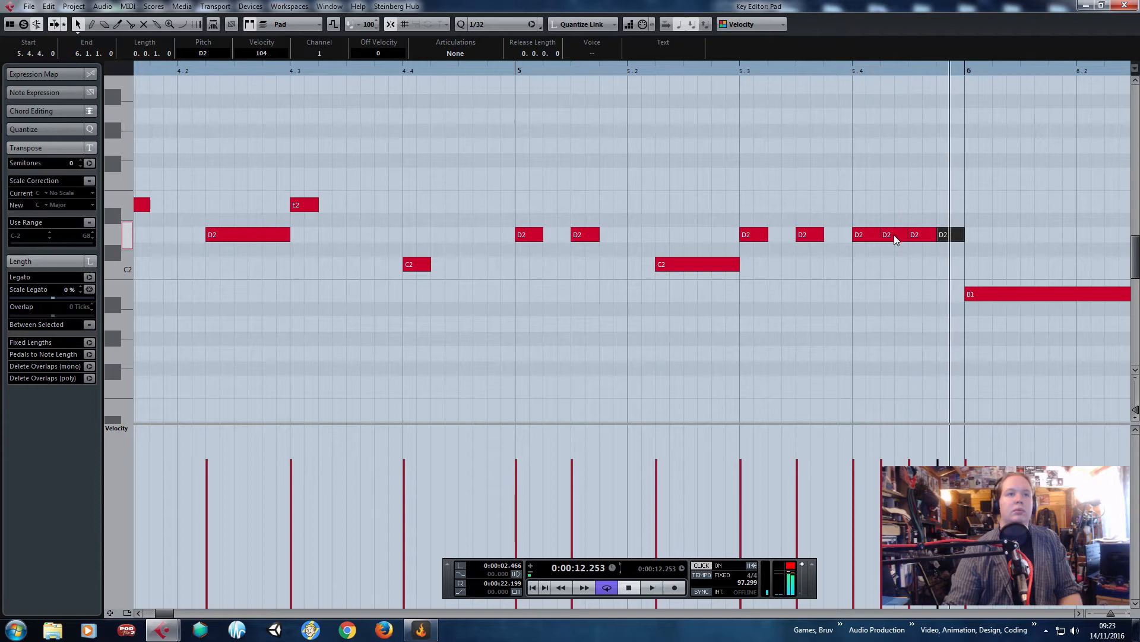
# Change the last three sixteenths of bar 5 to C2, F#2 and E2, and play the bar.
pyautogui.click(871, 238)
pyautogui.moveTo(895, 236); pyautogui.dragTo(922, 157)
pyautogui.moveTo(950, 237); pyautogui.dragTo(951, 205)
pyautogui.click(605, 76)
pyautogui.press('space')
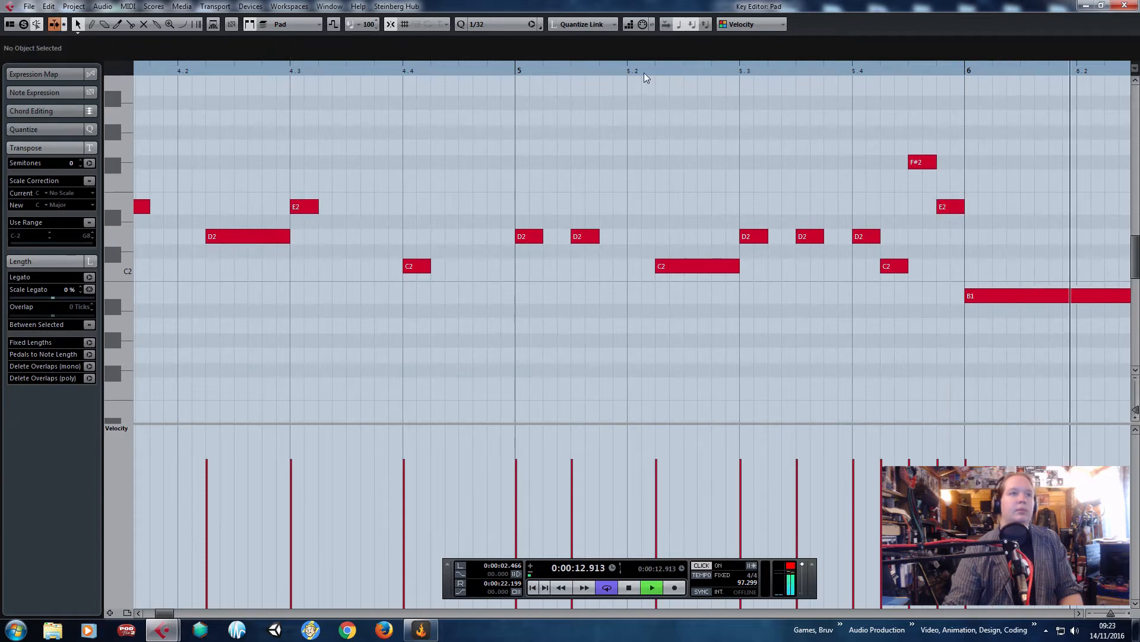
pyautogui.click(644, 72)
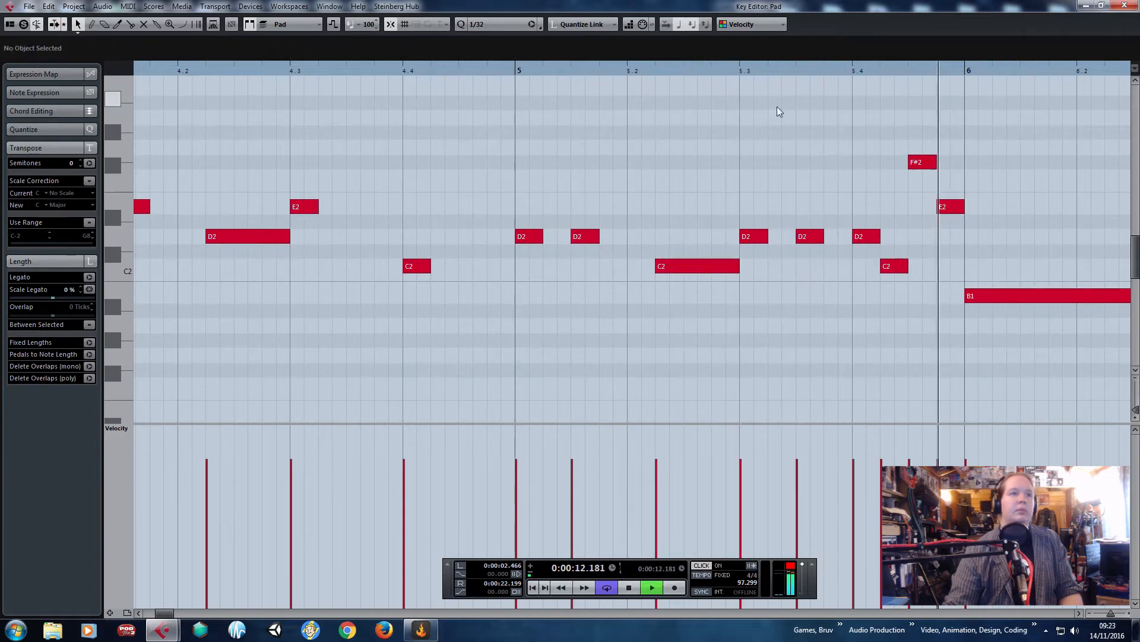
pyautogui.click(497, 73)
pyautogui.press('space')
# Raise the C2 at 5.4.2 to A2 and play the end of bar 5.
pyautogui.moveTo(900, 268); pyautogui.dragTo(889, 123)
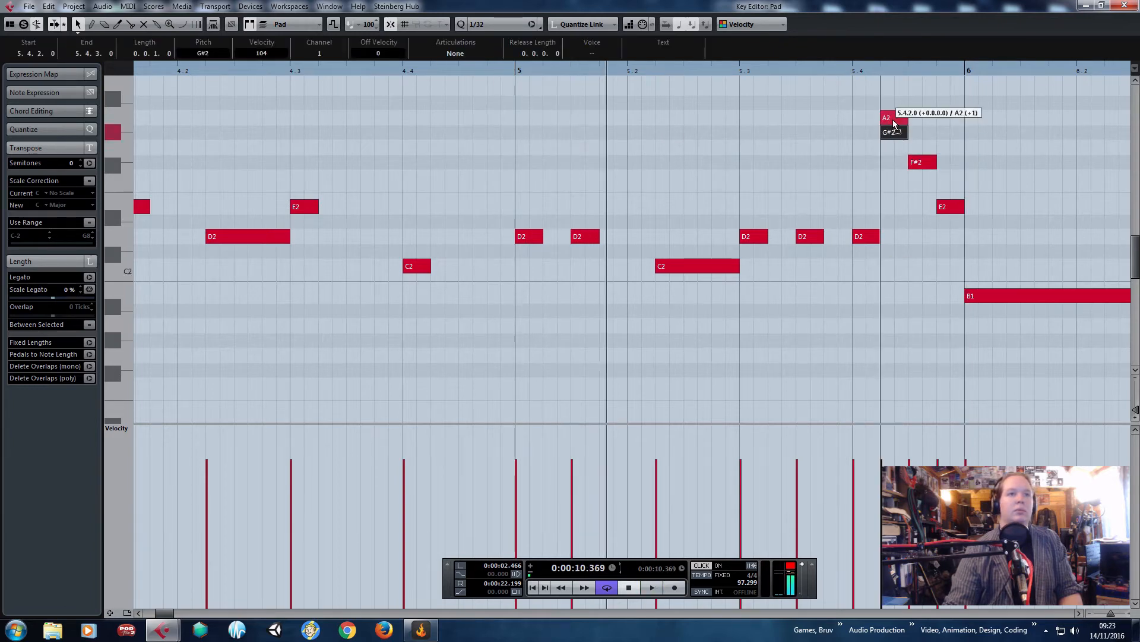
pyautogui.click(976, 145)
pyautogui.press('space')
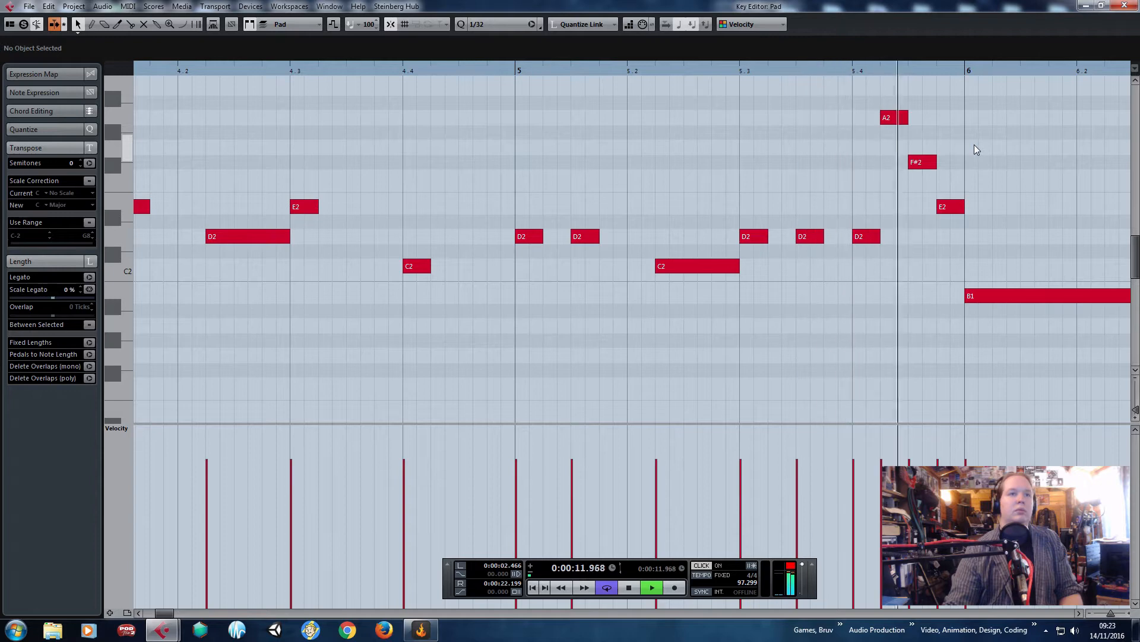
pyautogui.press('space')
# Audition the D2, A2, F#2 and E2 notes on beat 4 of bar 5 one by one, and review the surrounding bars.
pyautogui.click(957, 205)
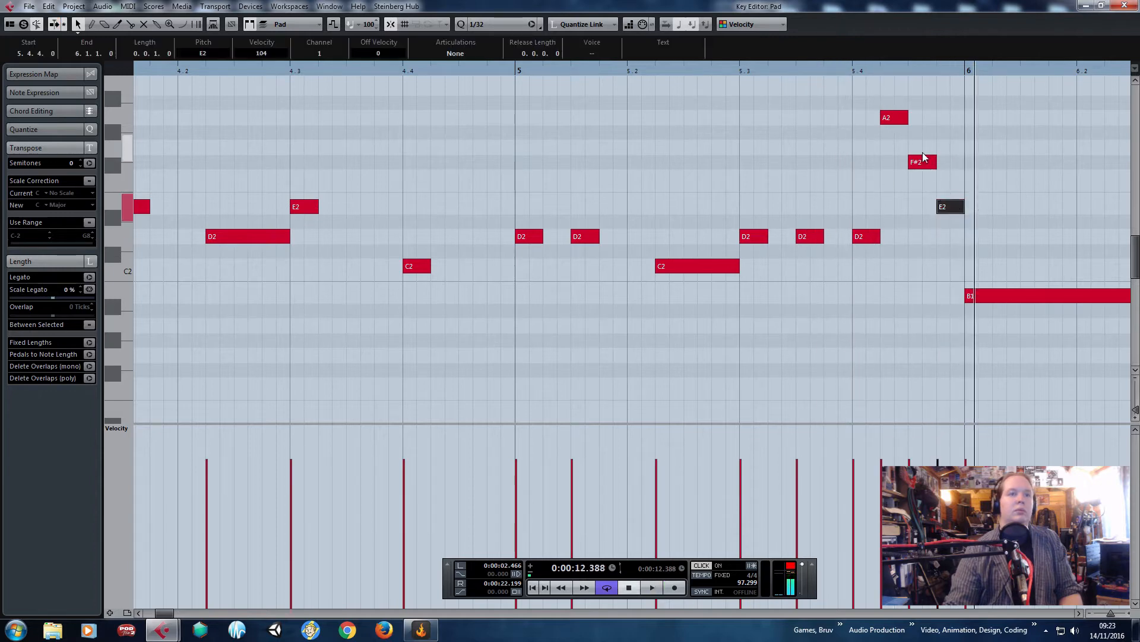
pyautogui.click(897, 118)
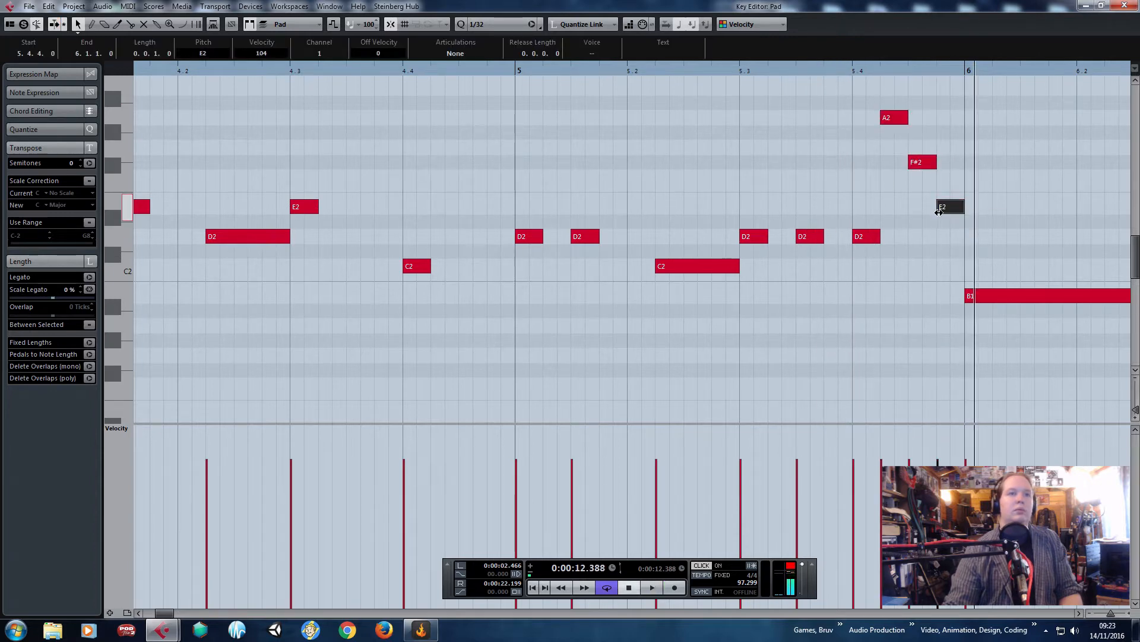
pyautogui.click(873, 238)
pyautogui.click(898, 121)
pyautogui.click(921, 163)
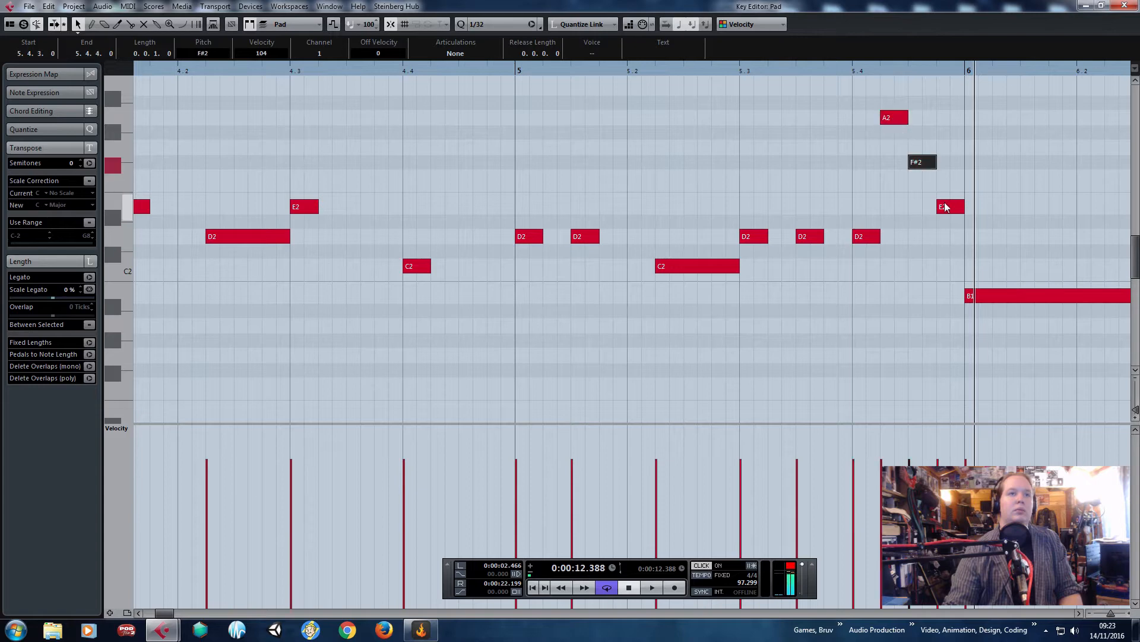
pyautogui.click(943, 208)
pyautogui.scroll(-2, 940, 211)
pyautogui.scroll(-2, 941, 222)
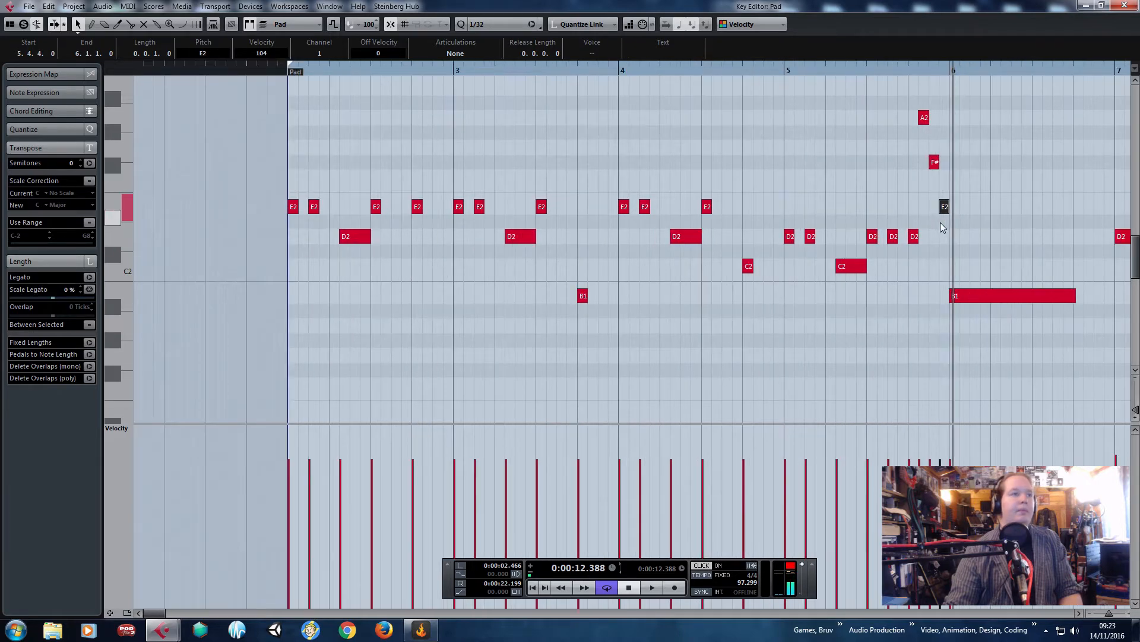
pyautogui.hscroll(5, 1020, 167)
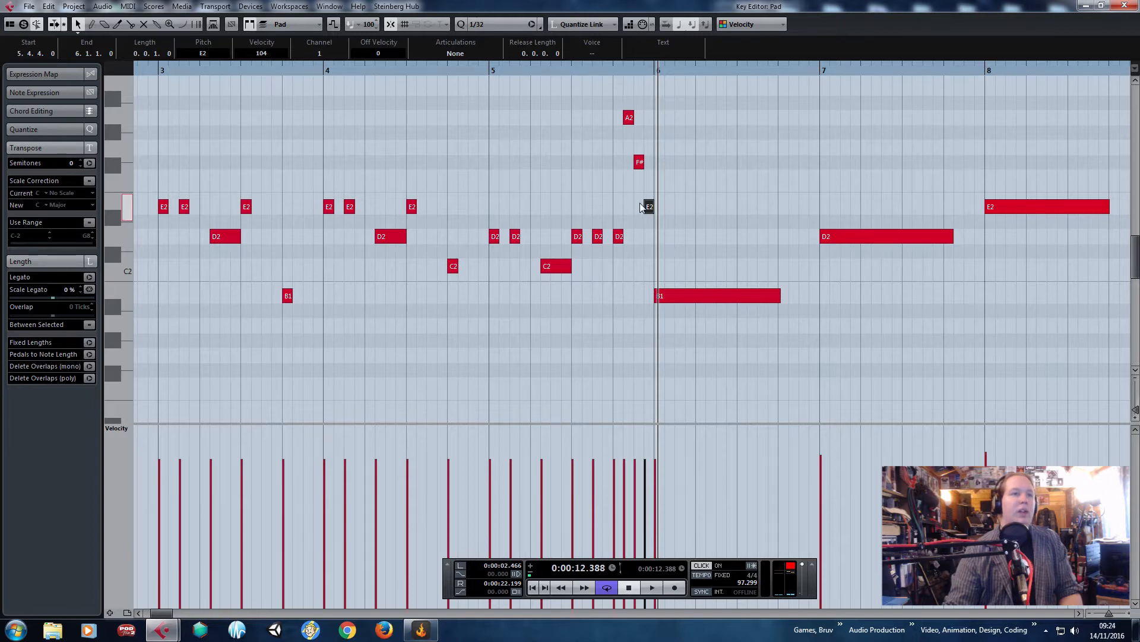
pyautogui.scroll(3, 645, 202)
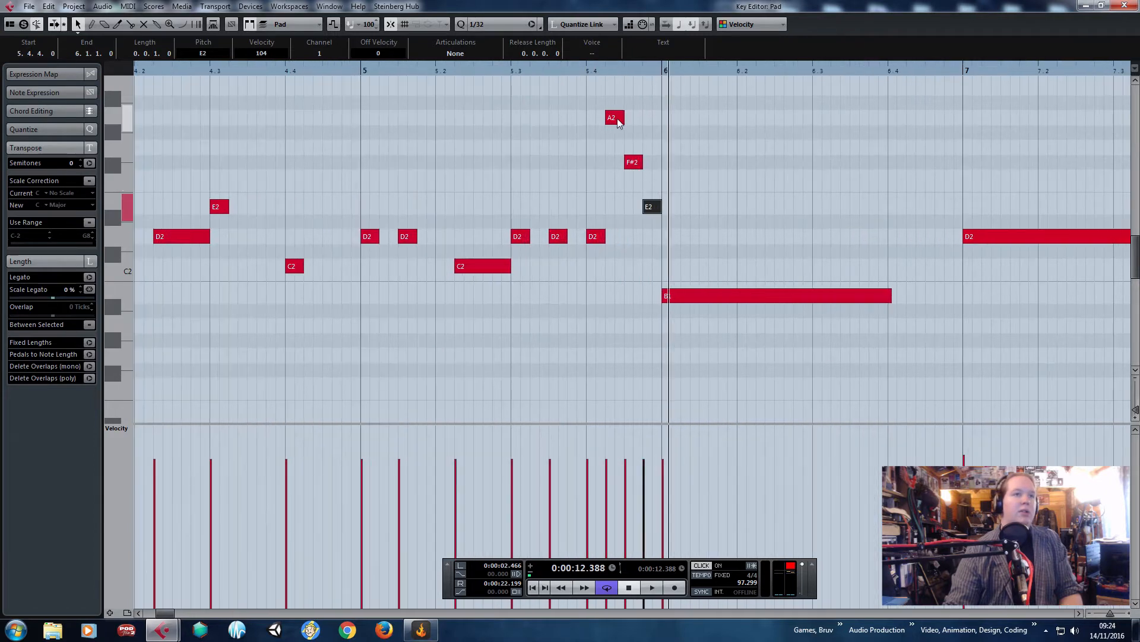
# Lower the A2 at 5.4.2 to G2 and play the end of bar 5.
pyautogui.moveTo(614, 117); pyautogui.dragTo(608, 148)
pyautogui.click(584, 76)
pyautogui.press('space')
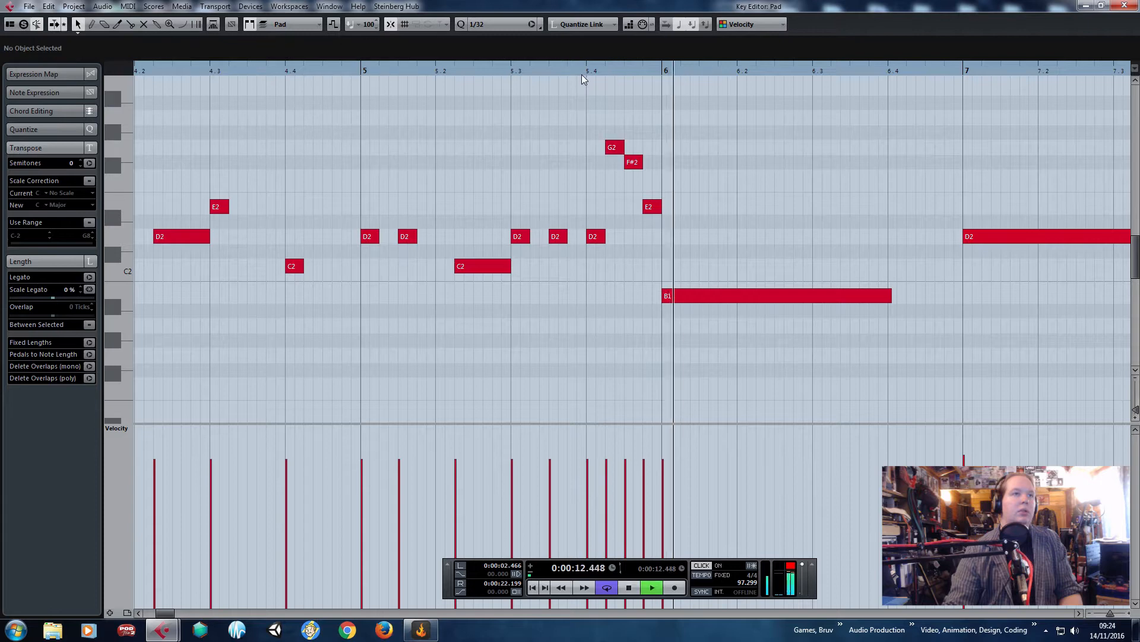
pyautogui.moveTo(583, 74); pyautogui.dragTo(577, 73)
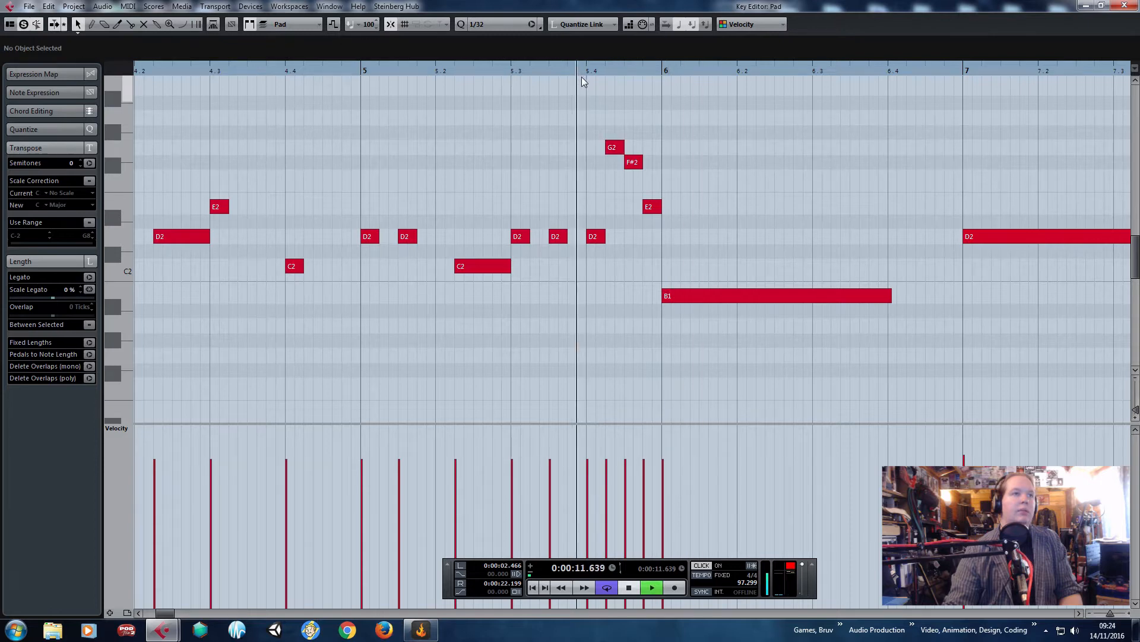
pyautogui.click(436, 72)
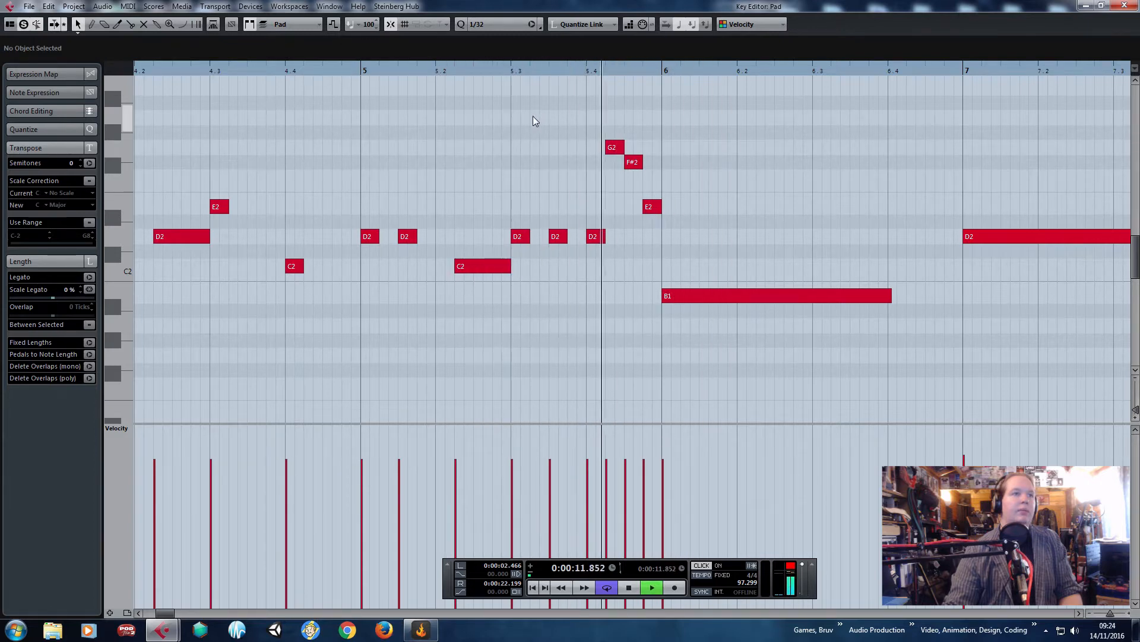
pyautogui.press('space')
# Raise the D2 at 5.4.1 to A2 and play the descending run into bar 6.
pyautogui.moveTo(596, 236); pyautogui.dragTo(596, 117)
pyautogui.click(471, 74)
pyautogui.press('space')
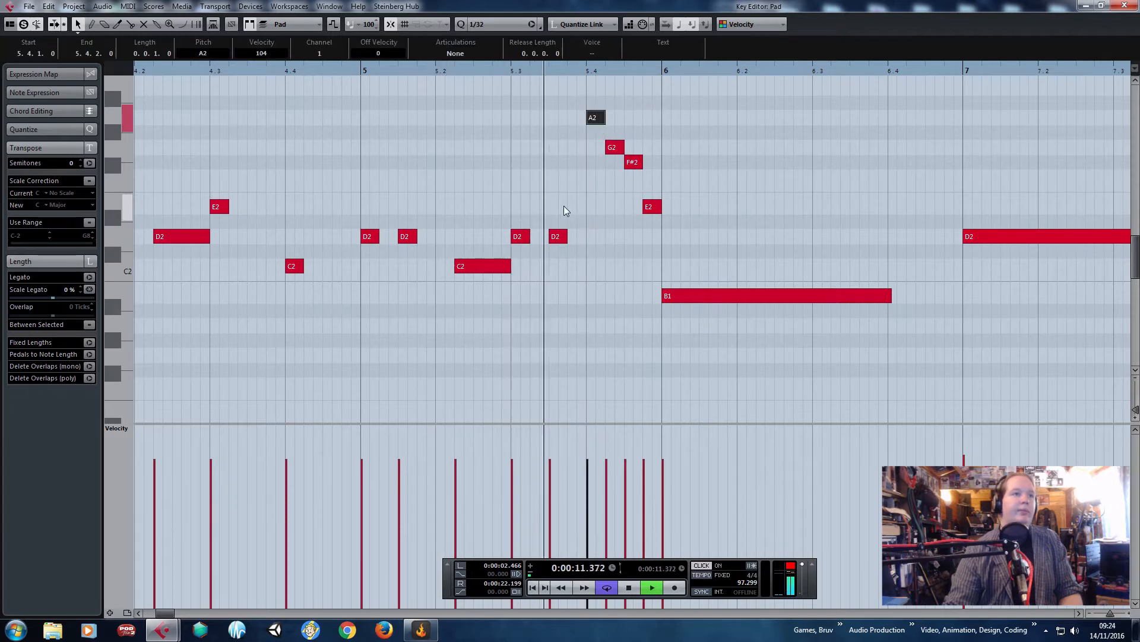
pyautogui.scroll(-4, 563, 205)
pyautogui.press('space')
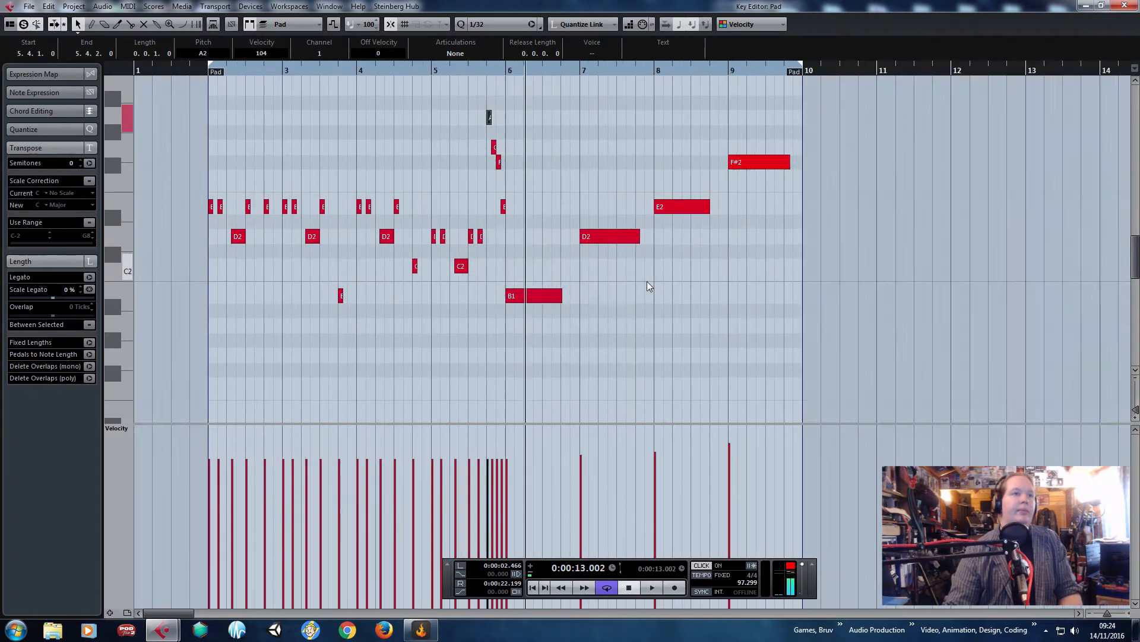
# Delete the long B1 and D2 notes in bars 6 and 7.
pyautogui.scroll(2, 439, 279)
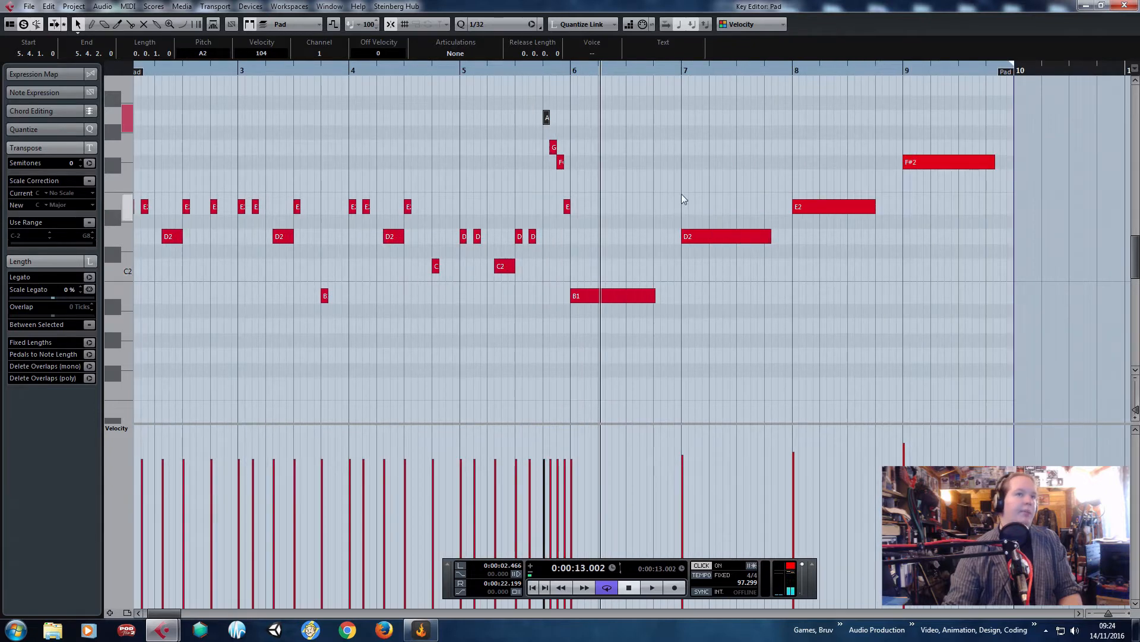
pyautogui.moveTo(717, 331); pyautogui.dragTo(612, 242)
pyautogui.press('Delete')
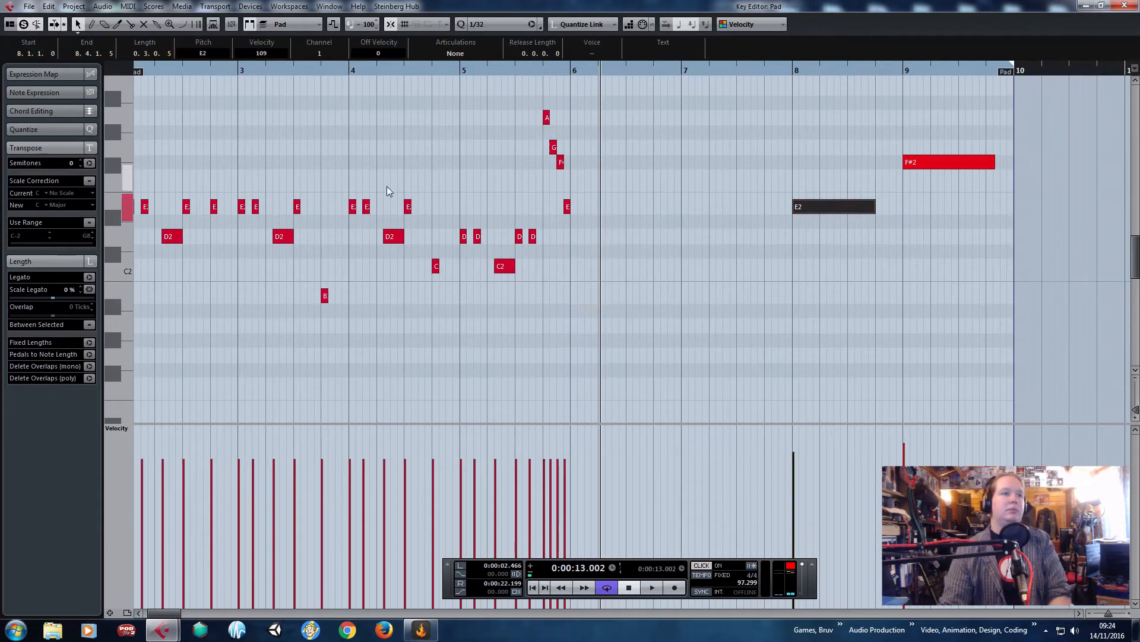
pyautogui.moveTo(371, 161); pyautogui.dragTo(199, 166)
pyautogui.moveTo(340, 226); pyautogui.dragTo(330, 165)
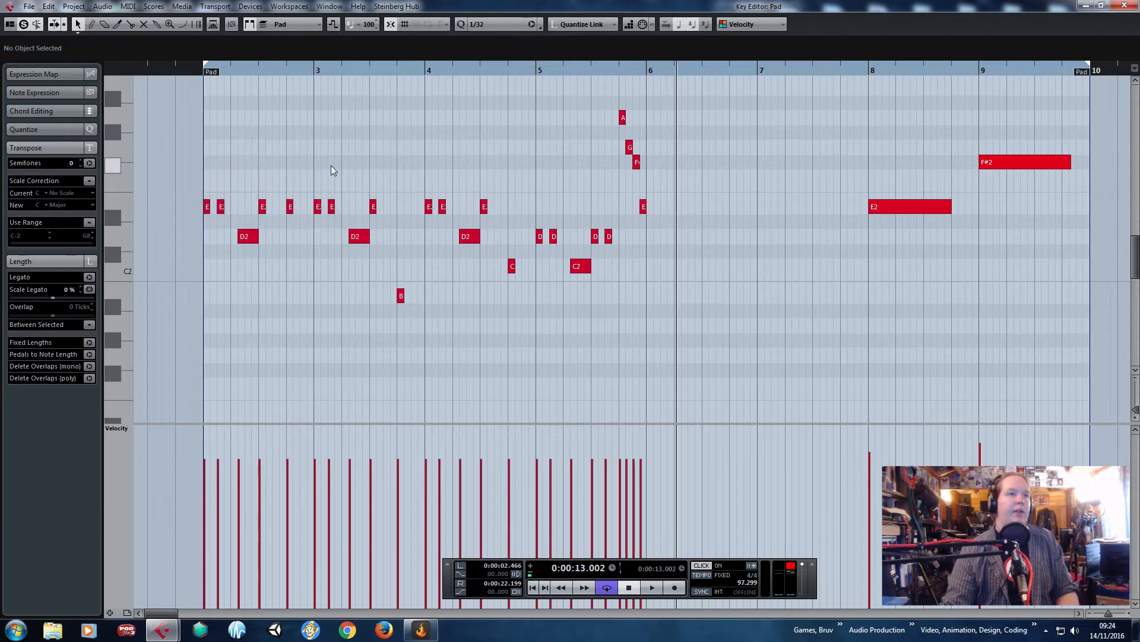
pyautogui.hotkey('ctrl', 'z')
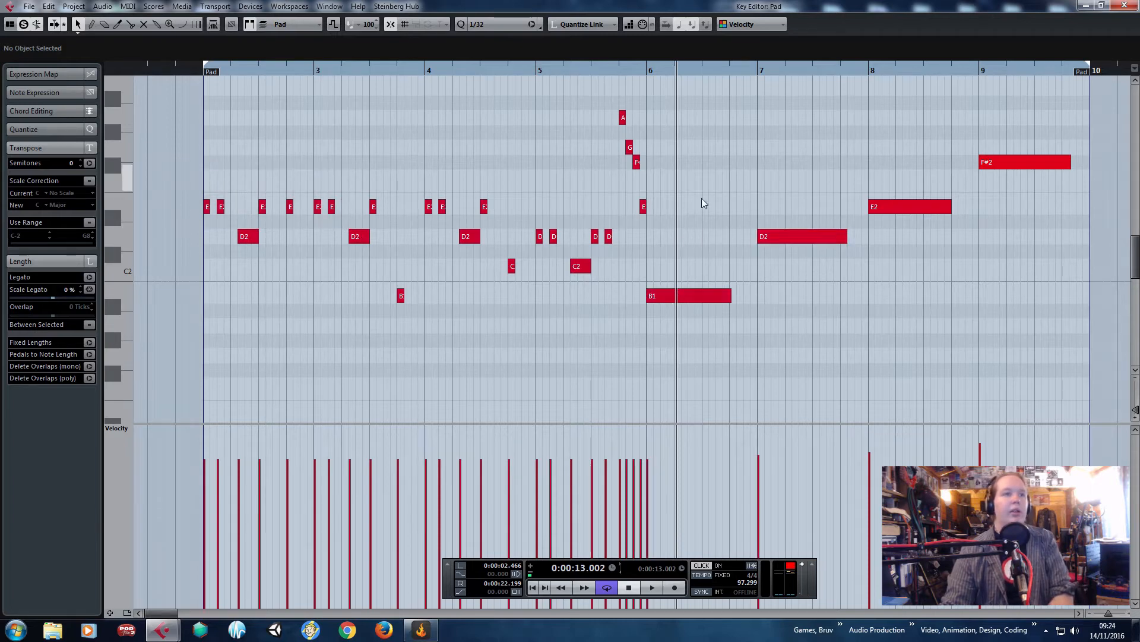
pyautogui.hotkey('ctrl', 'z')
# Copy the E2/D2 pattern of bars 2 and 3 without the final B1 to 6.1.1, and lower the E2 at 5.4.4 to D2.
pyautogui.moveTo(188, 156); pyautogui.dragTo(410, 238)
pyautogui.hotkey('ctrl', 'c')
pyautogui.hotkey('ctrl', 'v')
pyautogui.keyDown('ctrl'); pyautogui.scroll(2, 697, 256); pyautogui.keyUp('ctrl')
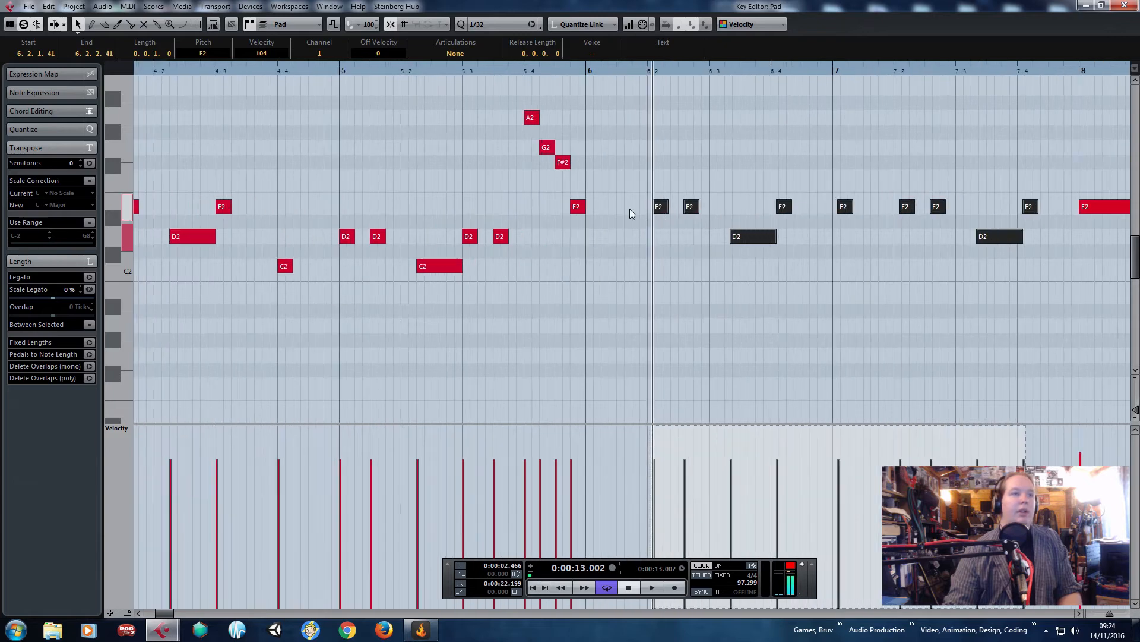
pyautogui.moveTo(659, 207); pyautogui.dragTo(578, 237)
pyautogui.click(600, 240)
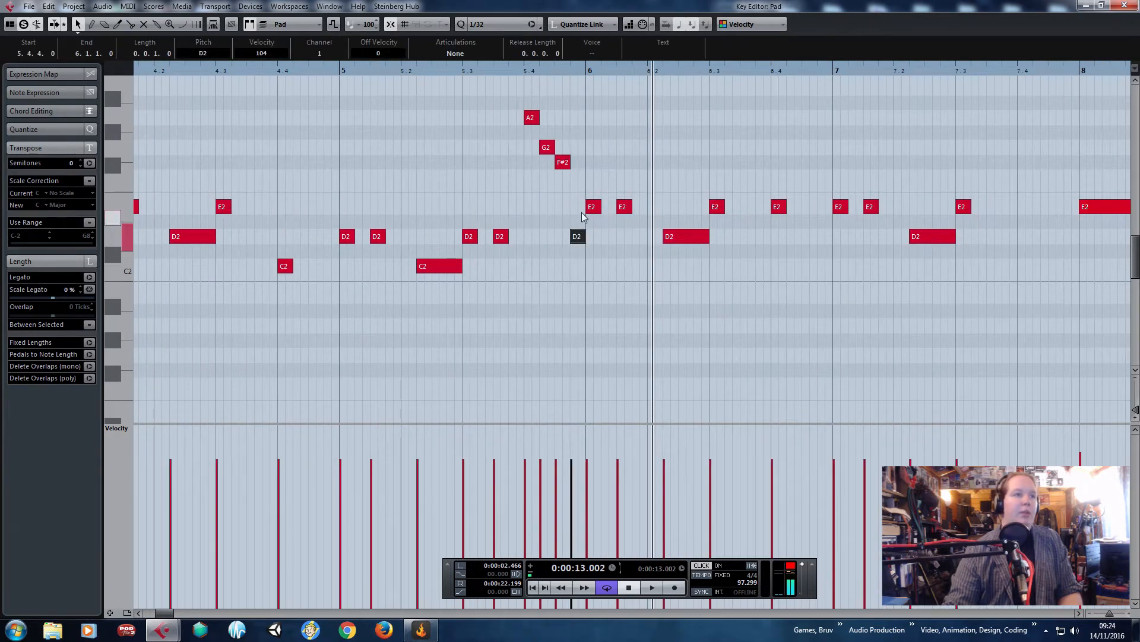
# Copy the sixteenth D2 at 5.4.4 to 7.4.1 and play from beat 4 of bar 5.
pyautogui.click(829, 267)
pyautogui.hscroll(3, 772, 282)
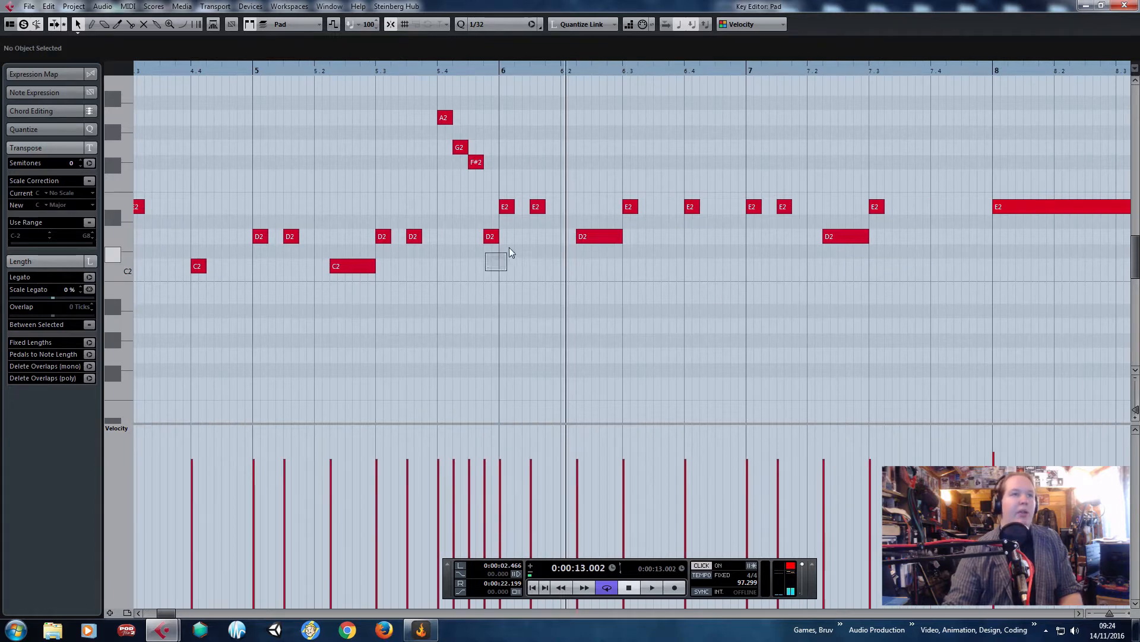
pyautogui.moveTo(509, 252); pyautogui.dragTo(503, 235)
pyautogui.click(931, 65)
pyautogui.hotkey('ctrl', 'v')
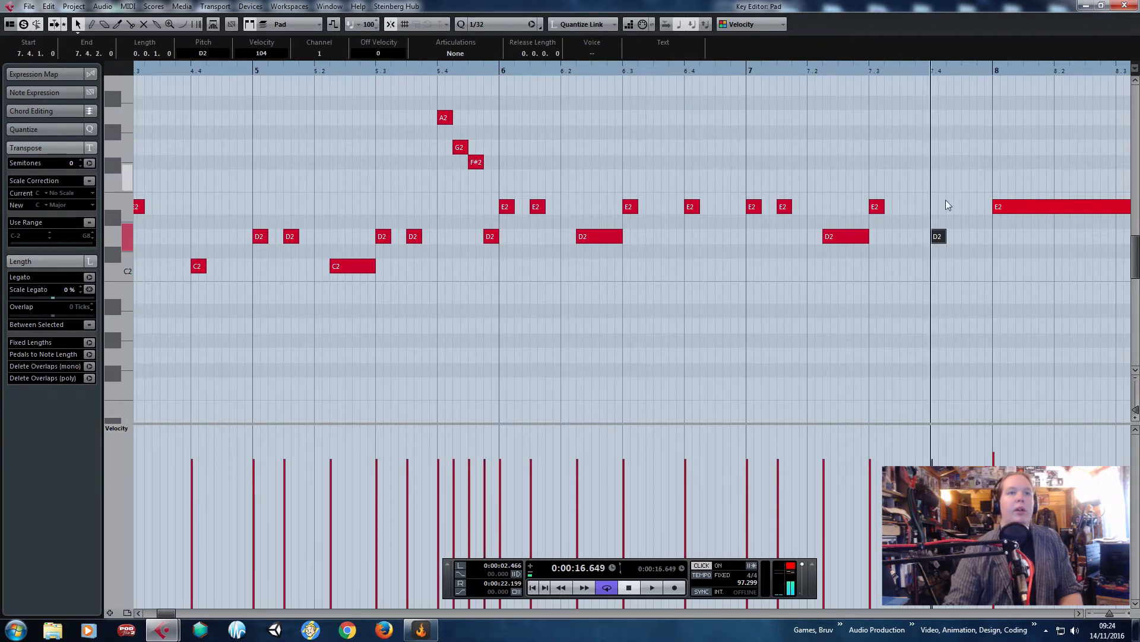
pyautogui.click(445, 64)
pyautogui.press('space')
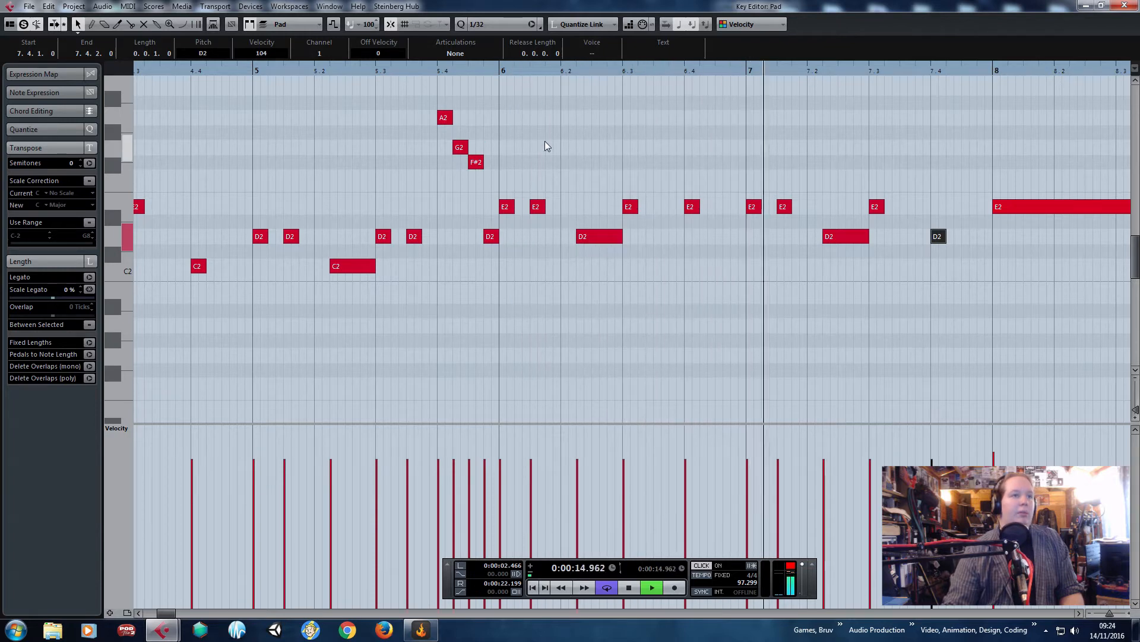
pyautogui.press('space')
# Lower the E2 at 6.4.1 to B1 and play from the end of bar 5 into bar 8.
pyautogui.moveTo(691, 206); pyautogui.dragTo(694, 296)
pyautogui.click(416, 70)
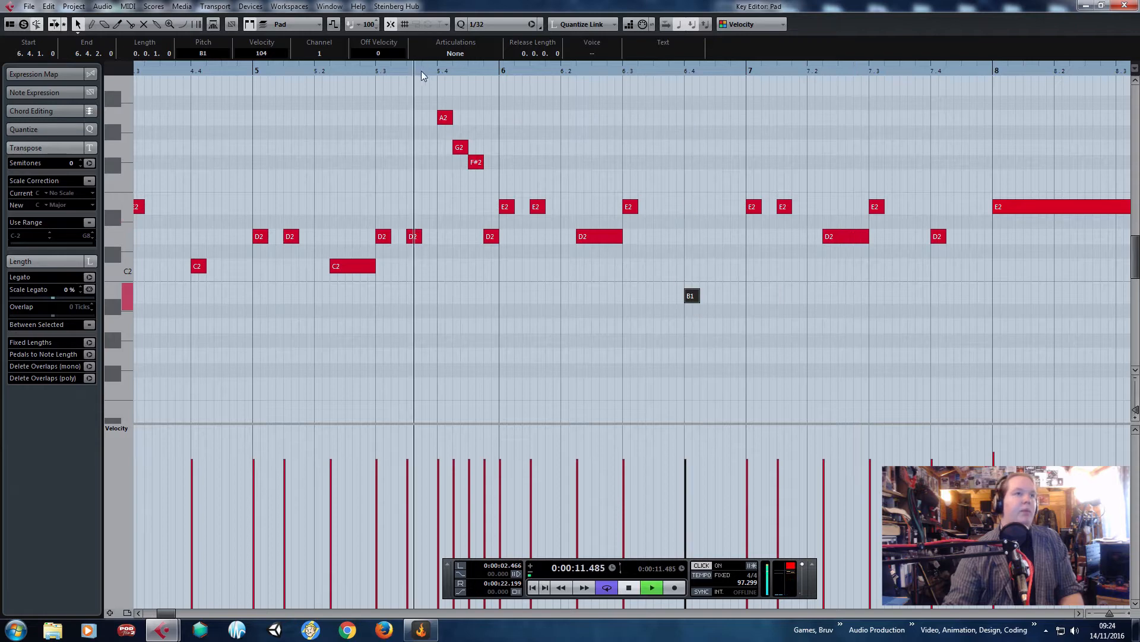
pyautogui.press('space')
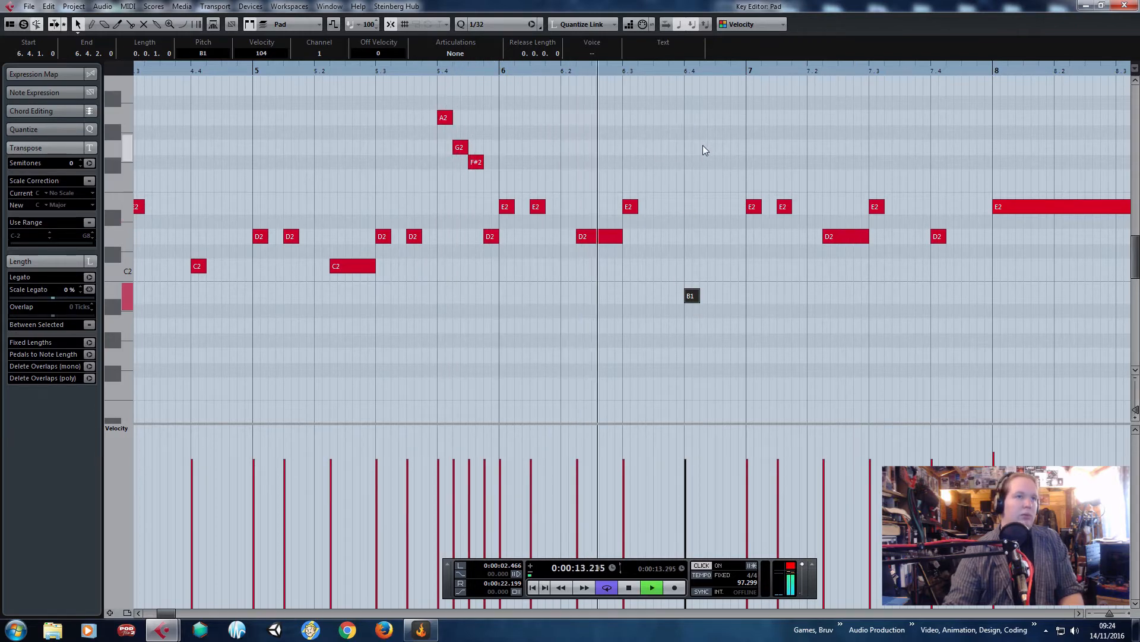
pyautogui.click(721, 134)
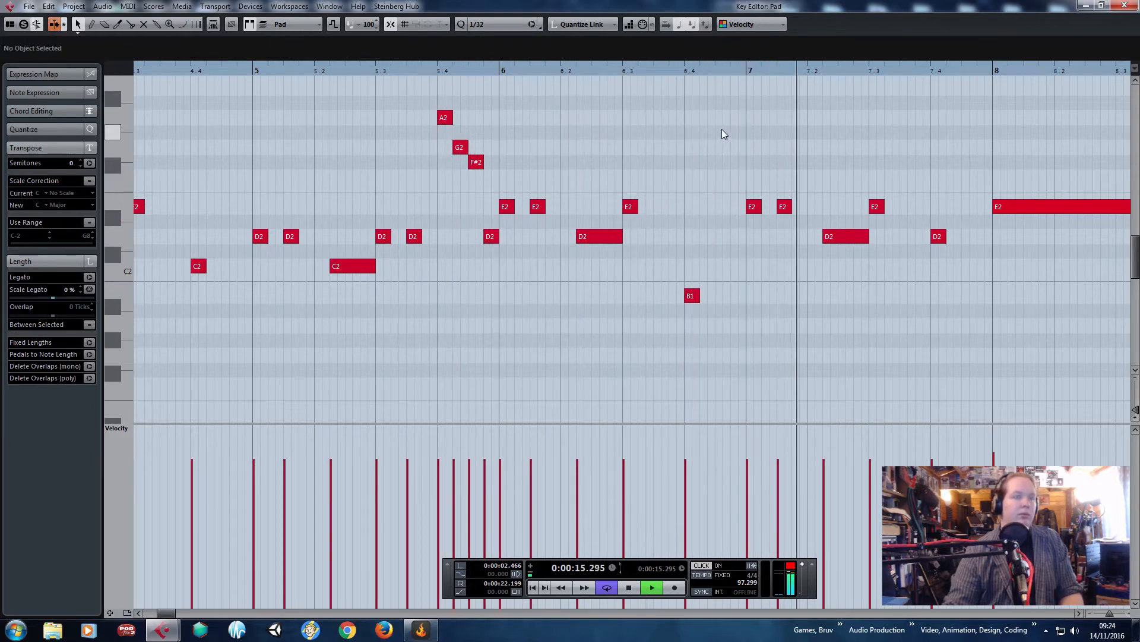
pyautogui.press('g')
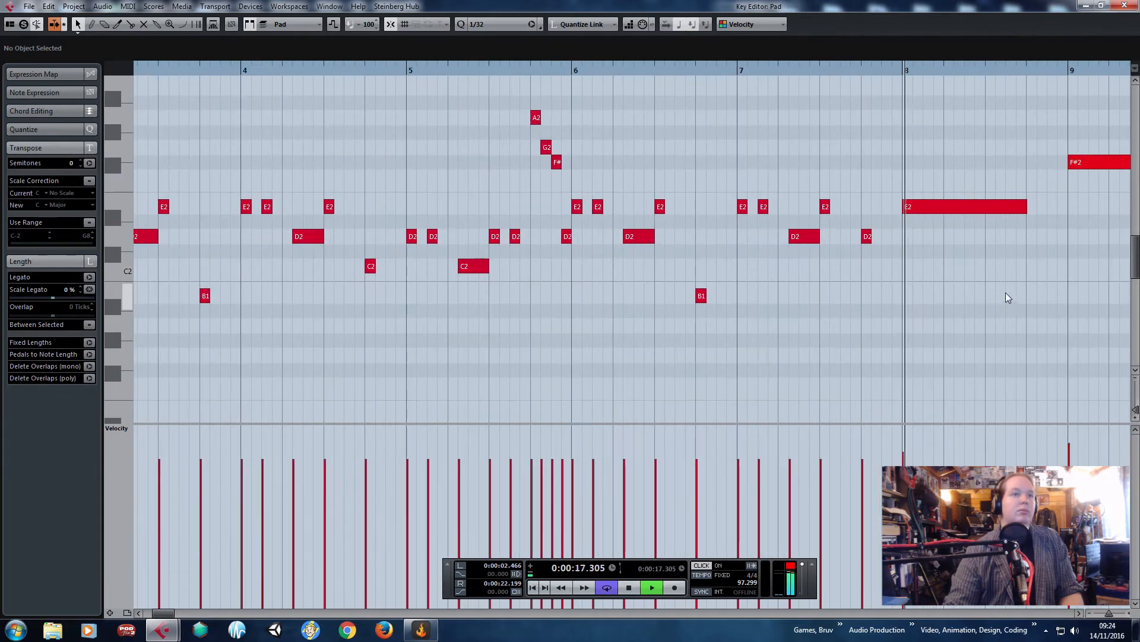
pyautogui.press('space')
# Replace the long E2 in bar 8 with a copy of bar 5's first five notes, transposed up to start on E2 at 8.1.1.
pyautogui.moveTo(957, 285); pyautogui.dragTo(861, 193)
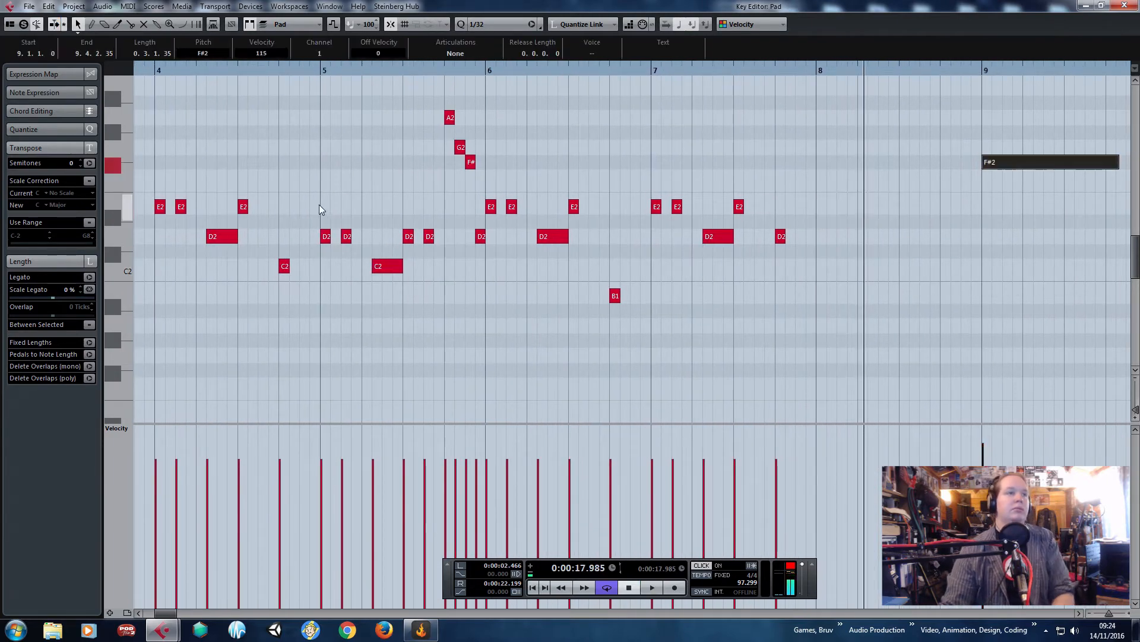
pyautogui.moveTo(319, 204); pyautogui.dragTo(443, 276)
pyautogui.hotkey('ctrl', 'c')
pyautogui.hotkey('ctrl', 'v')
pyautogui.press('h')
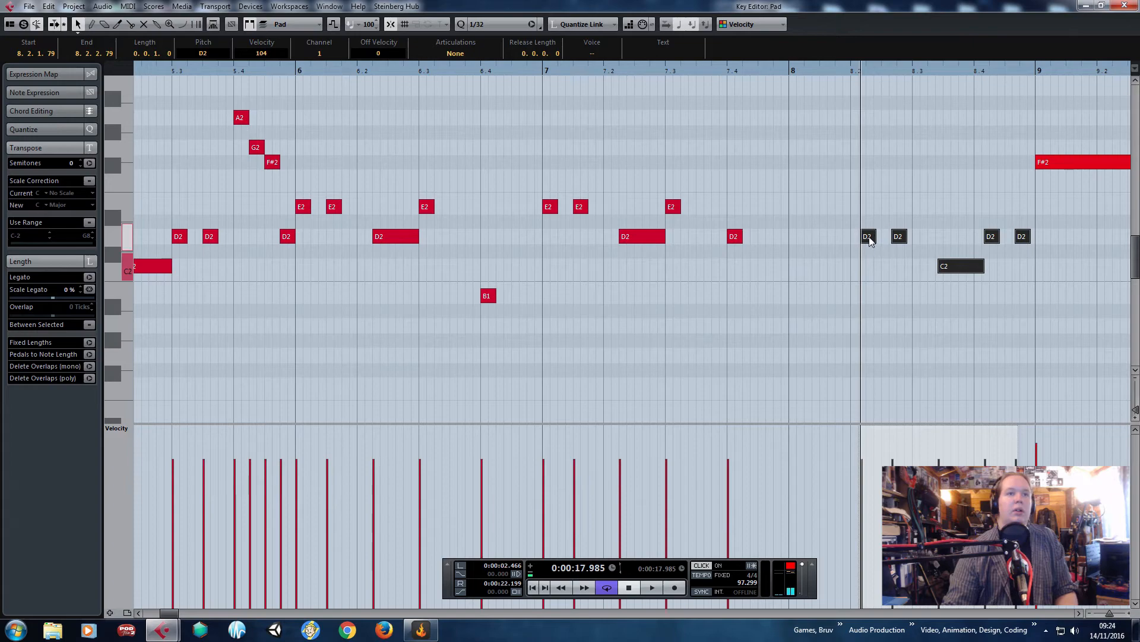
pyautogui.moveTo(869, 239); pyautogui.dragTo(798, 206)
# Play bar 8 and move its last E2 to 8.4.1.
pyautogui.click(787, 74)
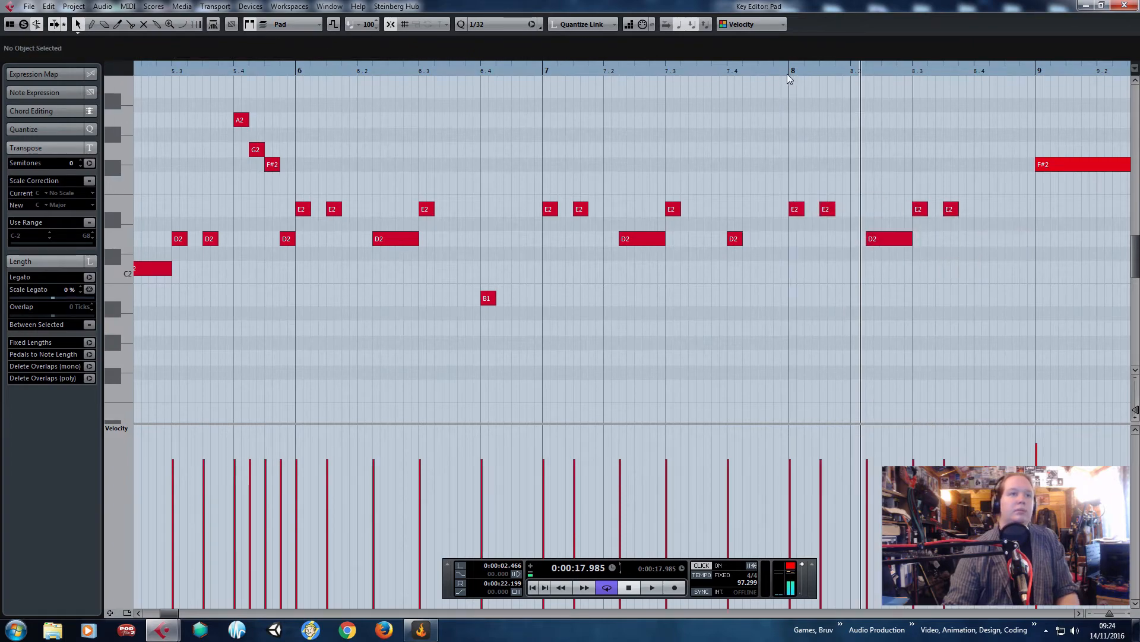
pyautogui.press('space')
pyautogui.scroll(-4, 894, 294)
pyautogui.scroll(3, 1033, 299)
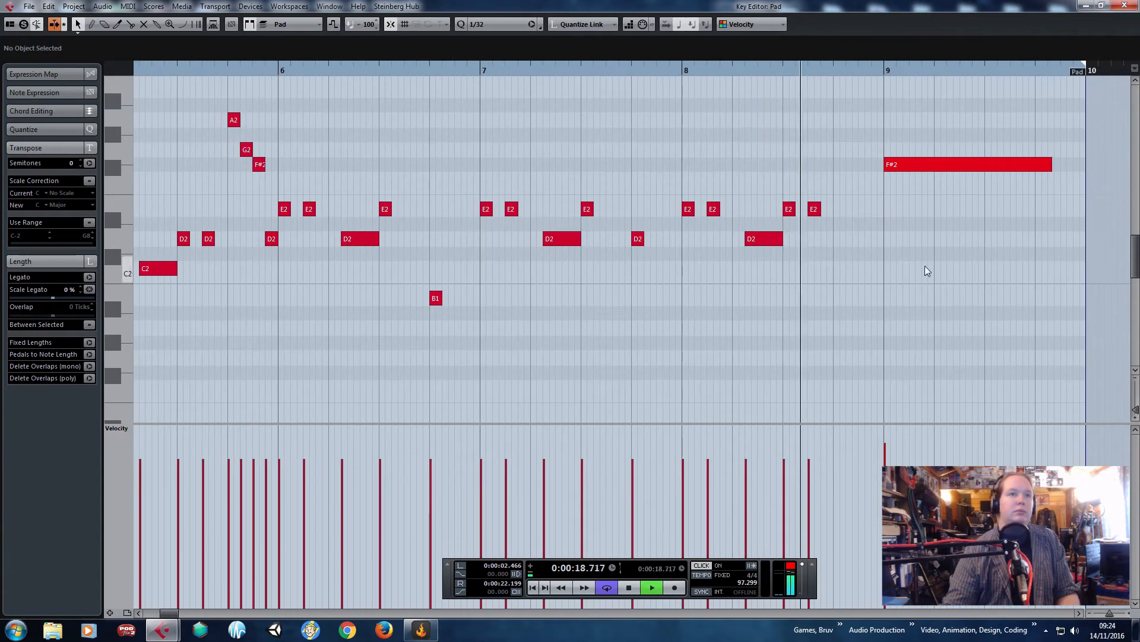
pyautogui.press('space')
pyautogui.click(814, 209)
pyautogui.scroll(2, 818, 202)
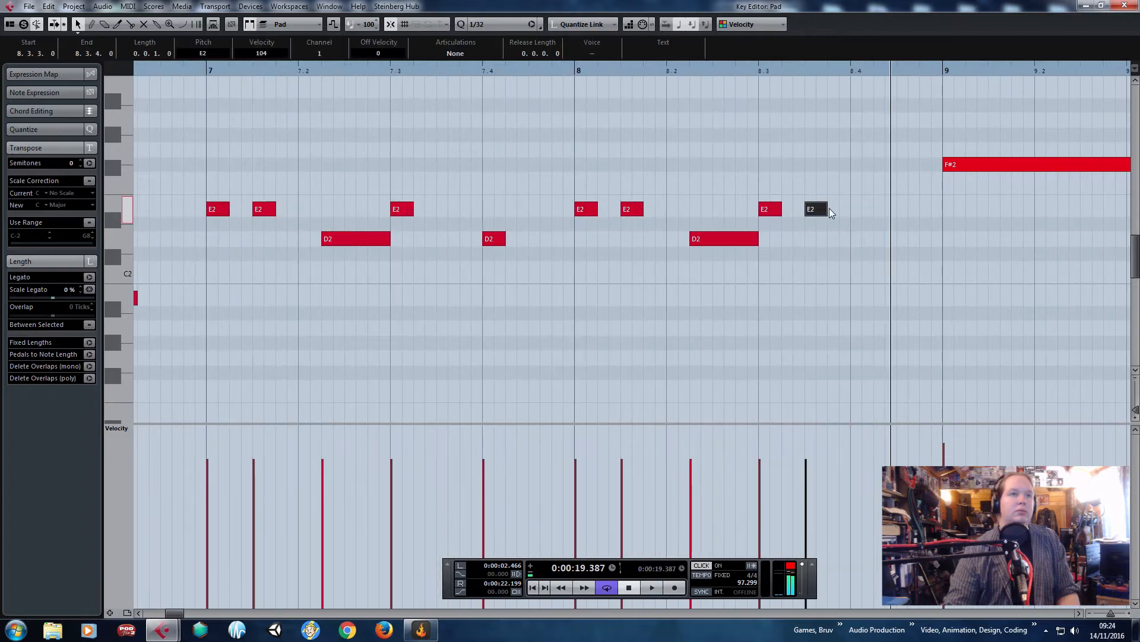
pyautogui.moveTo(855, 212); pyautogui.dragTo(861, 211)
# Replace the long F#2 in bar 9 with bar 5's first five notes, transposed to start on F#2 at 9.1.1, and play it.
pyautogui.scroll(-3, 861, 211)
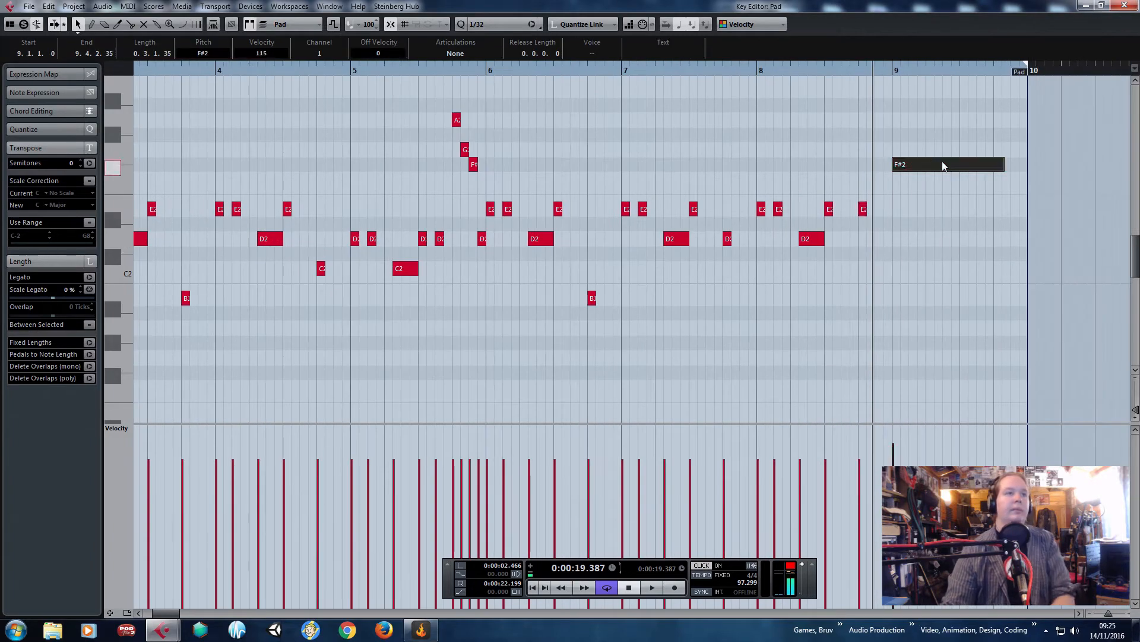
pyautogui.click(425, 259)
pyautogui.moveTo(338, 208); pyautogui.dragTo(449, 294)
pyautogui.hotkey('ctrl', 'c')
pyautogui.scroll(2, 926, 213)
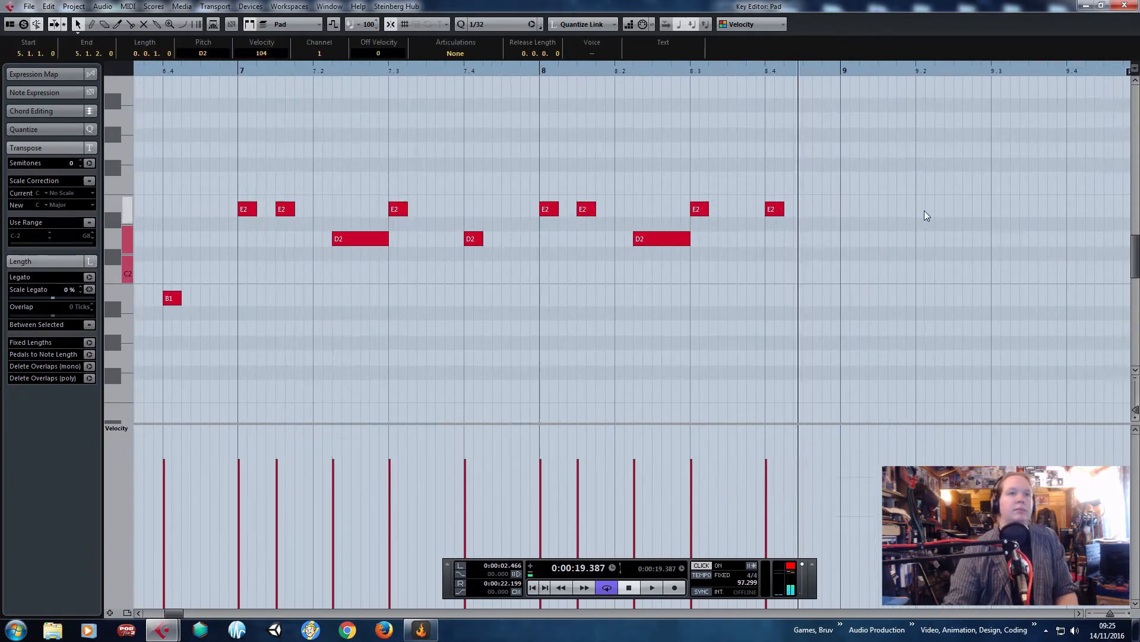
pyautogui.hotkey('ctrl', 'v')
pyautogui.moveTo(810, 245); pyautogui.dragTo(850, 171)
pyautogui.click(824, 263)
pyautogui.press('space')
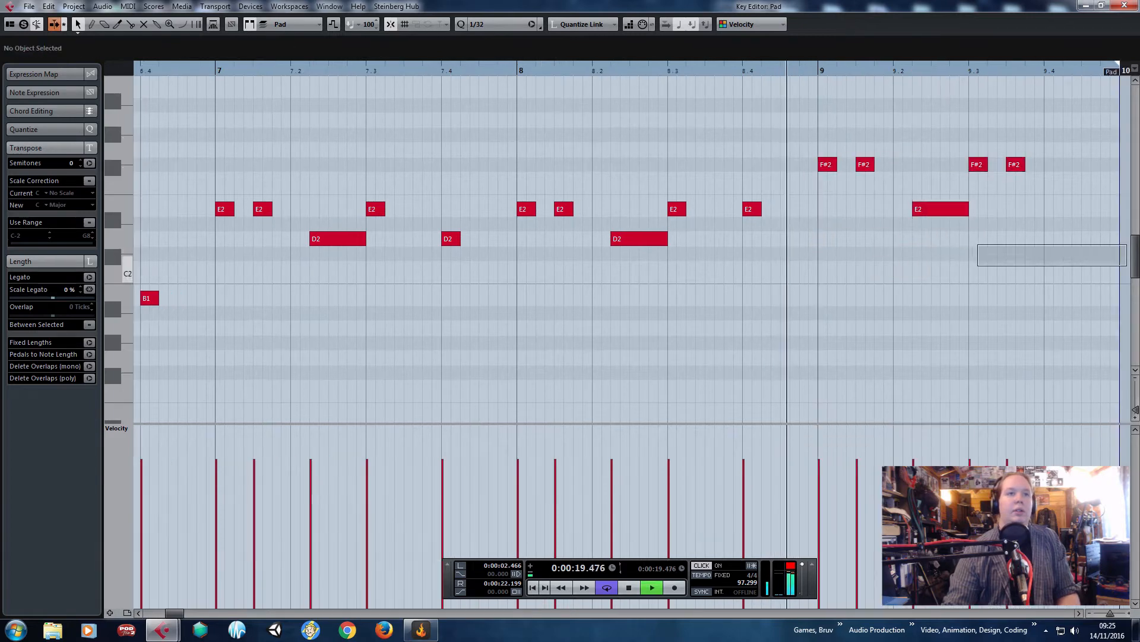
pyautogui.press('space')
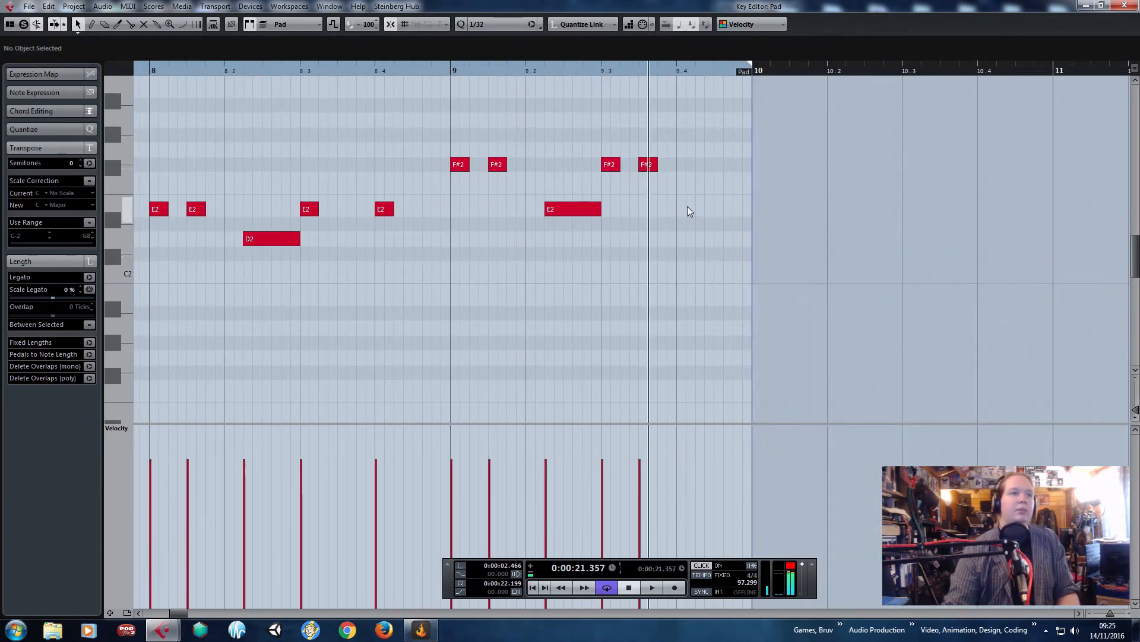
# Add two sixteenth F#2 notes at 9.4.2 and 9.4.4 and play bar 9.
pyautogui.click(682, 67)
pyautogui.hotkey('ctrl', 'v')
pyautogui.click(714, 69)
pyautogui.hotkey('ctrl', 'v')
pyautogui.moveTo(547, 67); pyautogui.dragTo(394, 66)
pyautogui.press('space')
pyautogui.moveTo(742, 195); pyautogui.dragTo(705, 165)
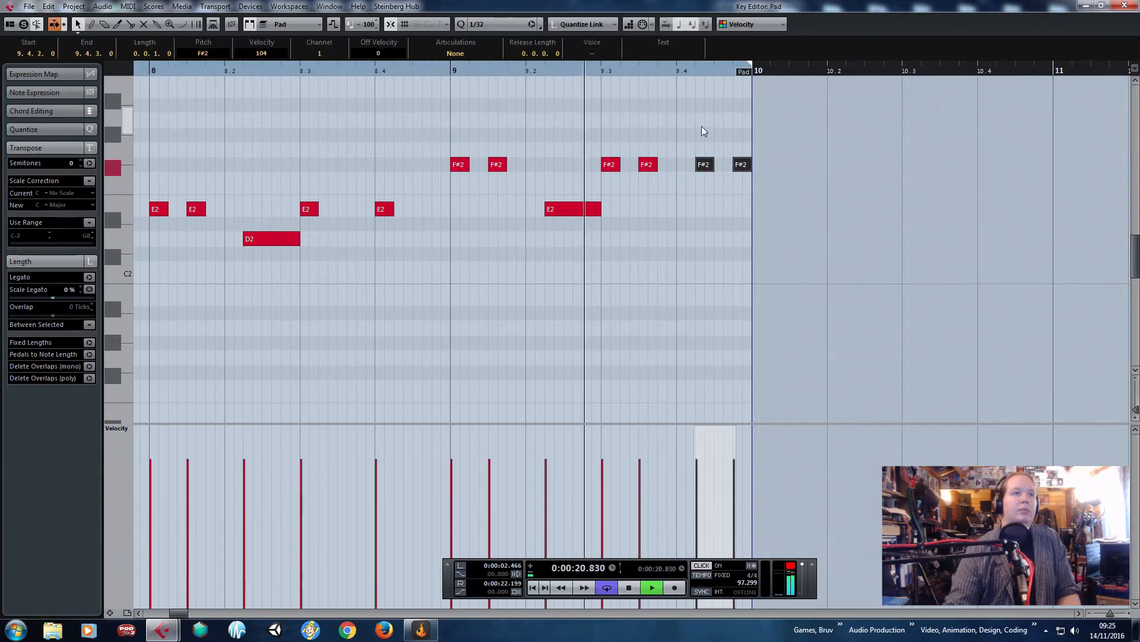
pyautogui.click(701, 127)
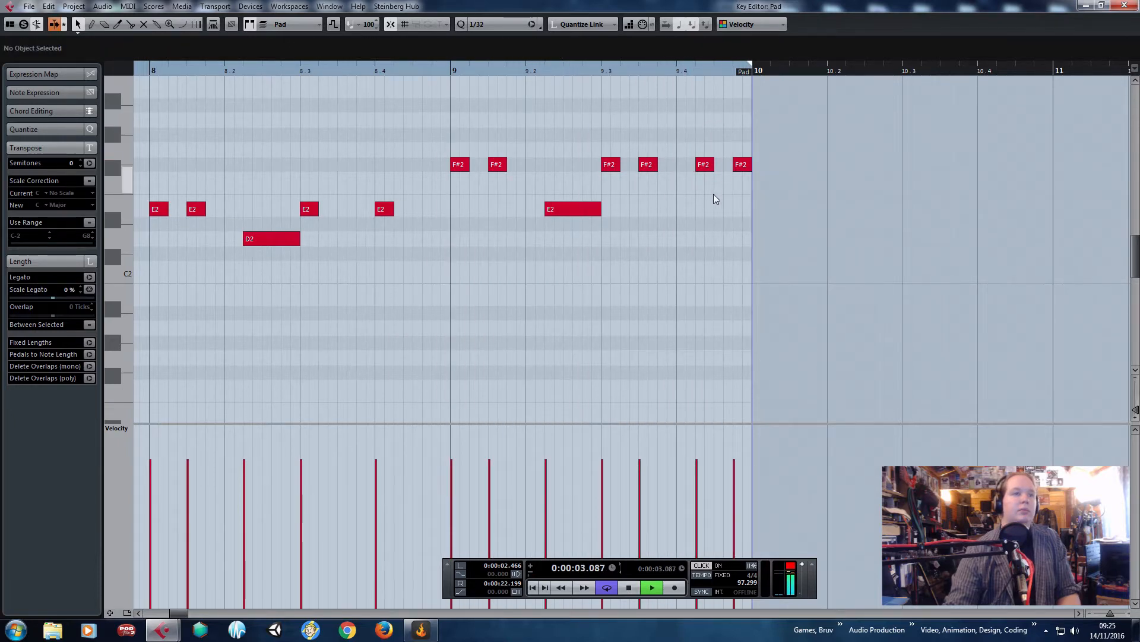
# Change the last two notes of bar 9 to E2 and A2, and play the ending.
pyautogui.scroll(4, 707, 198)
pyautogui.press('space')
pyautogui.moveTo(704, 165); pyautogui.dragTo(703, 207)
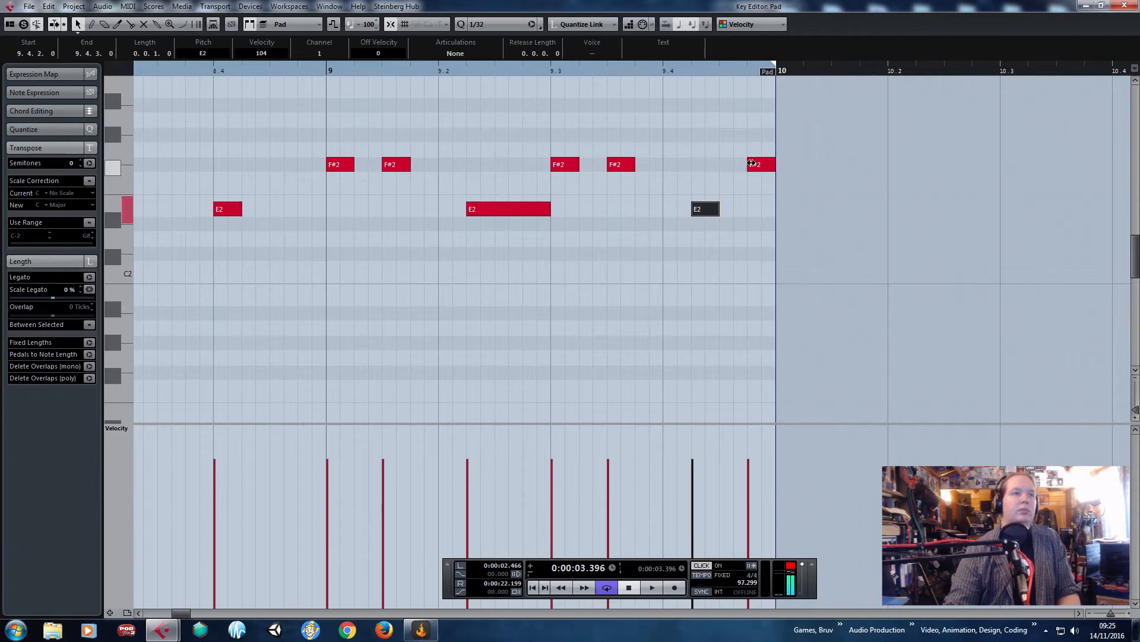
pyautogui.moveTo(761, 165); pyautogui.dragTo(765, 123)
pyautogui.press('space')
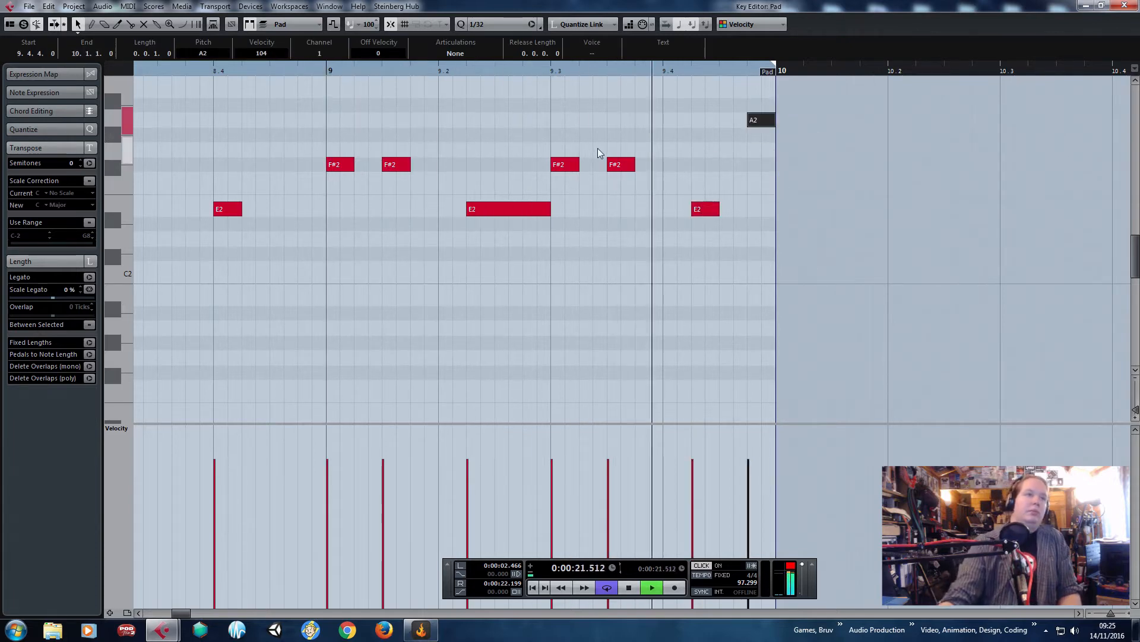
# Close the bass part's Key Editor, listen to the full loop in the project window, and select the Pad track.
pyautogui.scroll(-4, 760, 167)
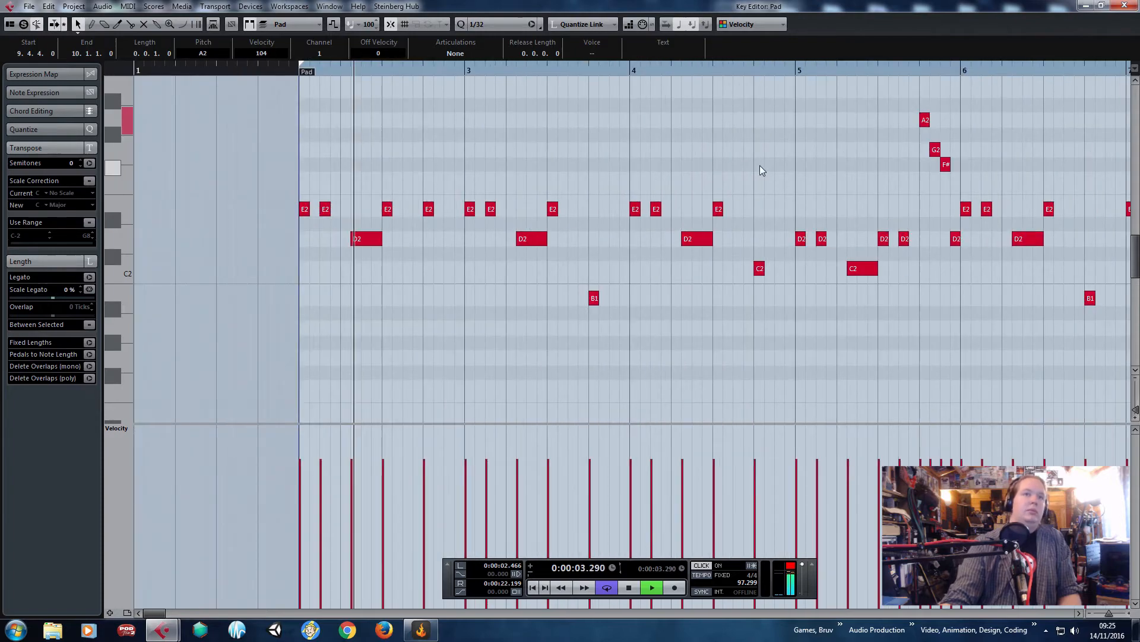
pyautogui.click(1124, 6)
pyautogui.moveTo(486, 448); pyautogui.dragTo(360, 461)
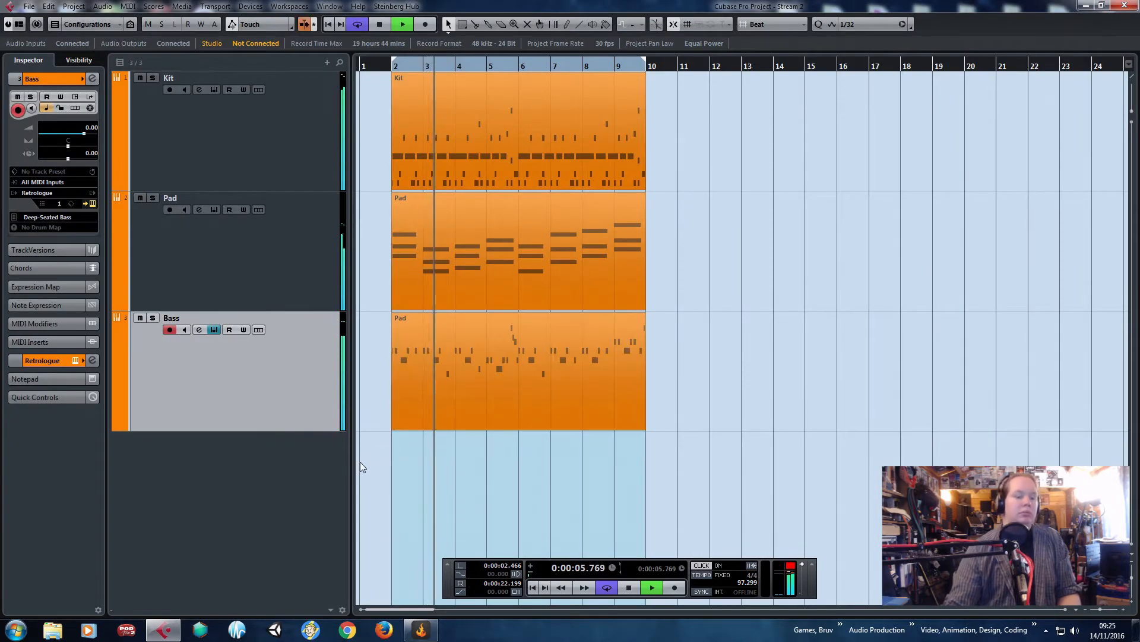
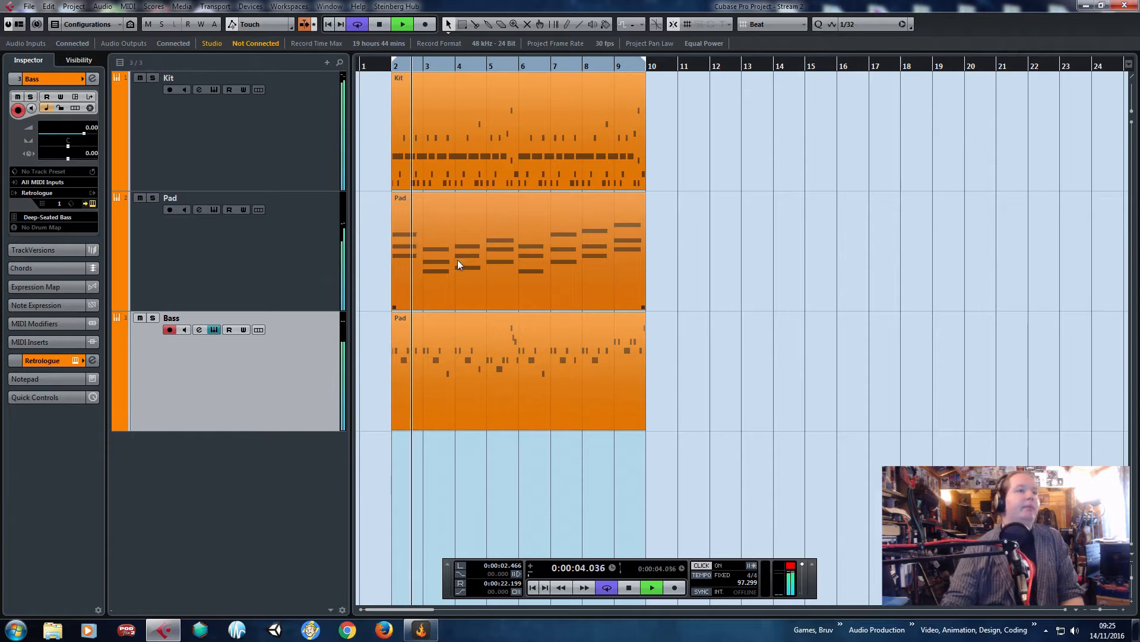
pyautogui.click(286, 239)
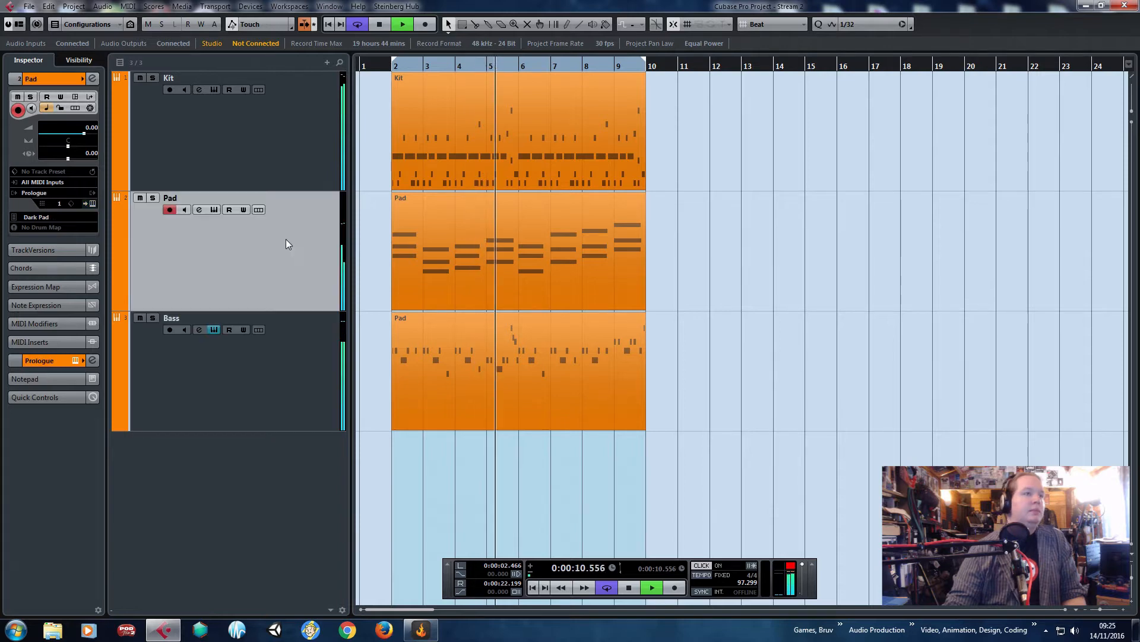
# Solo the Pad track, listen to its chords through the loop, and stop playback.
pyautogui.click(152, 198)
pyautogui.press('h')
pyautogui.hscroll(-3, 276, 461)
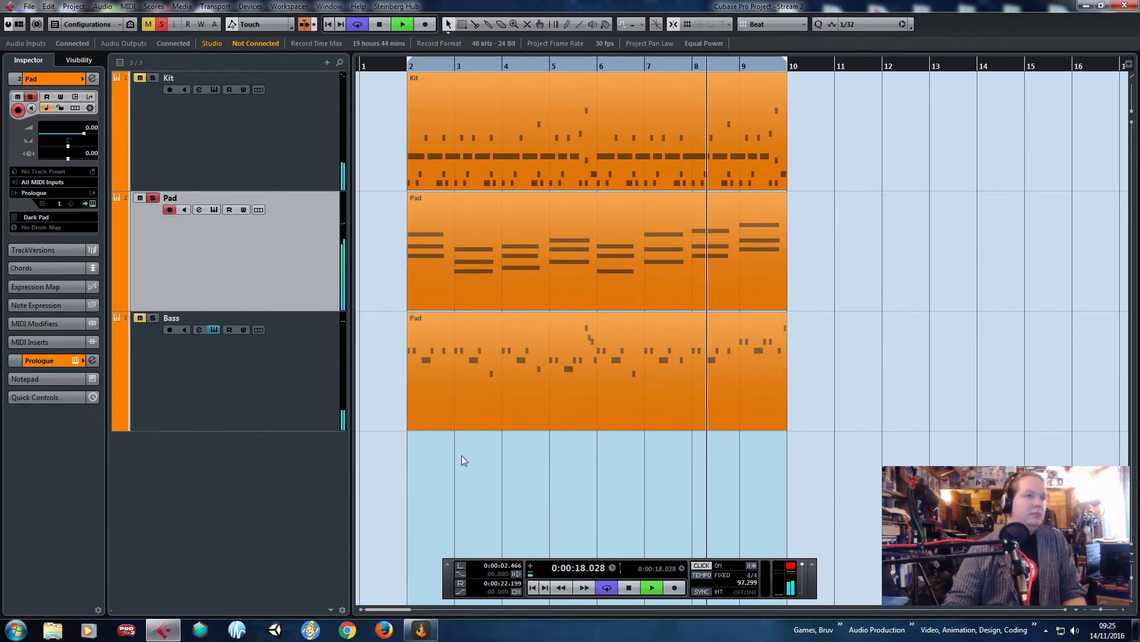
pyautogui.press('space')
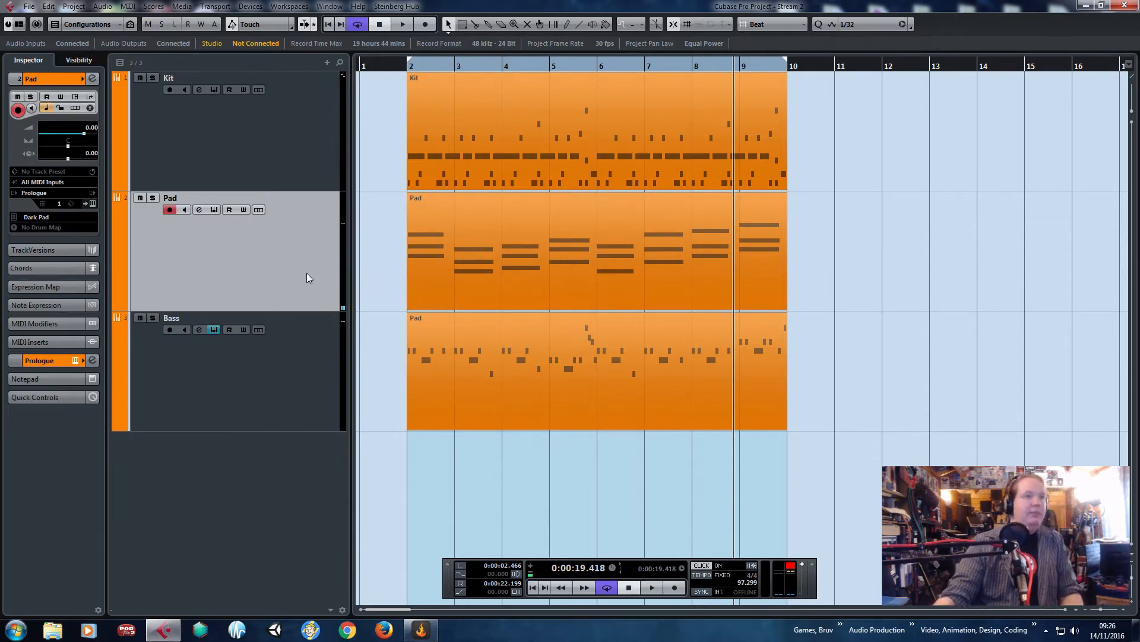
# Duplicate the Pad track twice with its part, naming the first copy Arp and the second copy Lead.
pyautogui.hotkey('shift', 'ctrl', 'd')
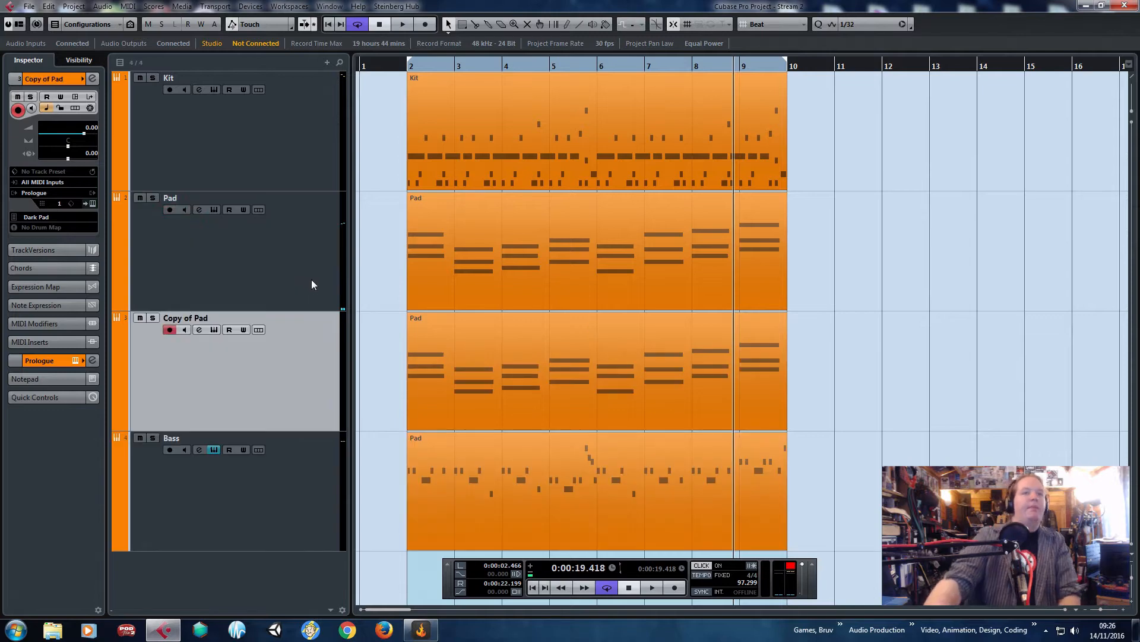
pyautogui.doubleClick(219, 319)
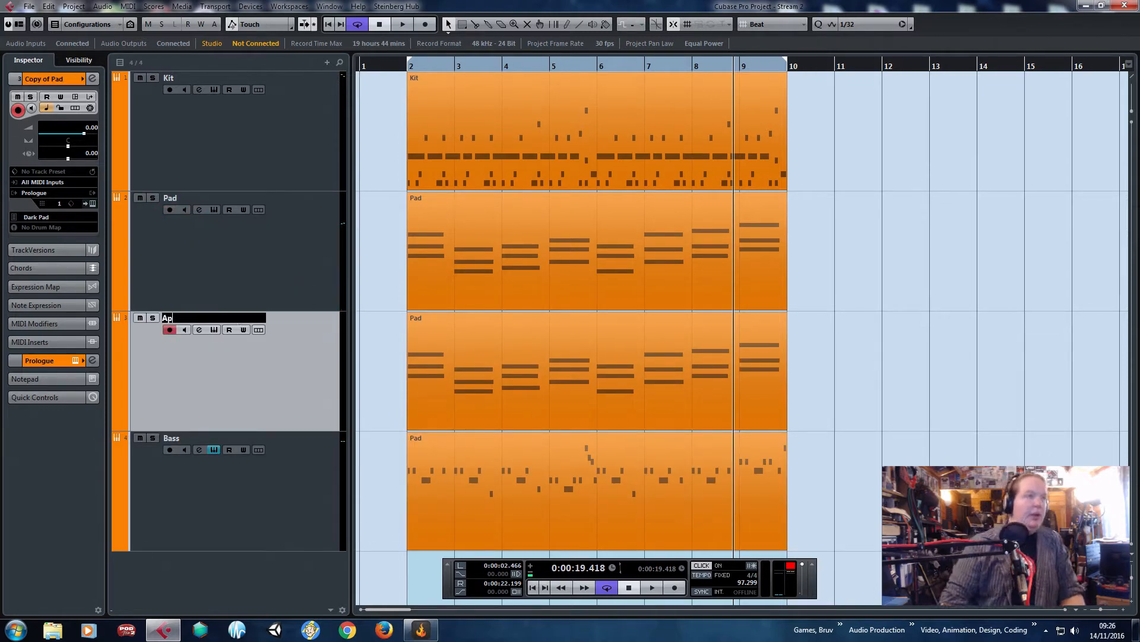
pyautogui.hotkey('shift', 'ctrl', 'd')
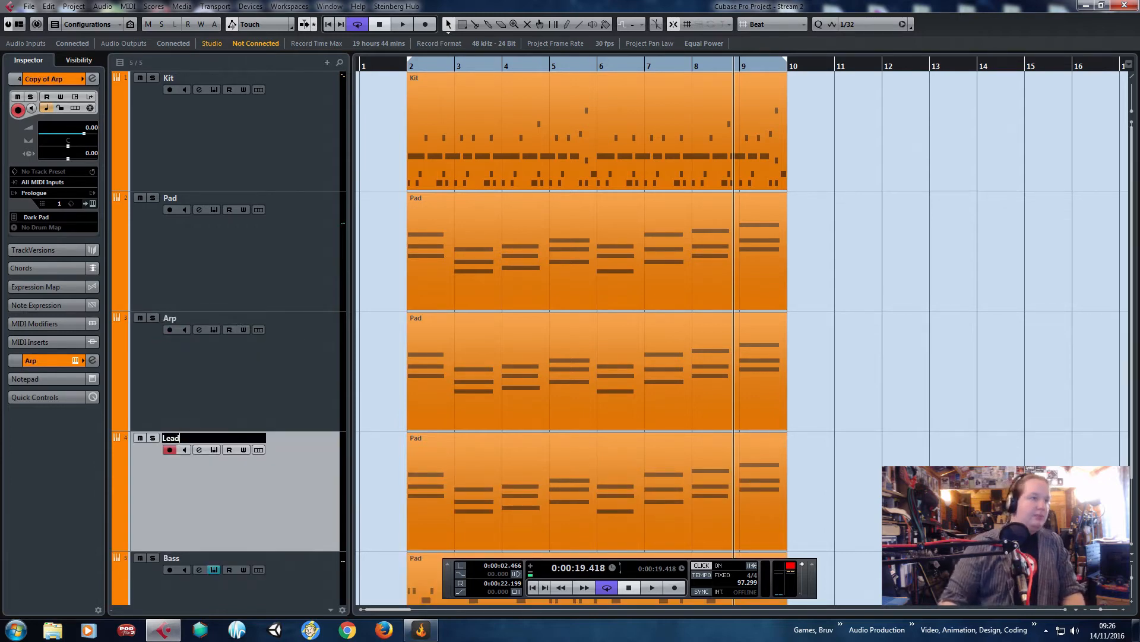
# Select the Arp track and its part, and open the track's Prologue instrument.
pyautogui.scroll(-2, 395, 303)
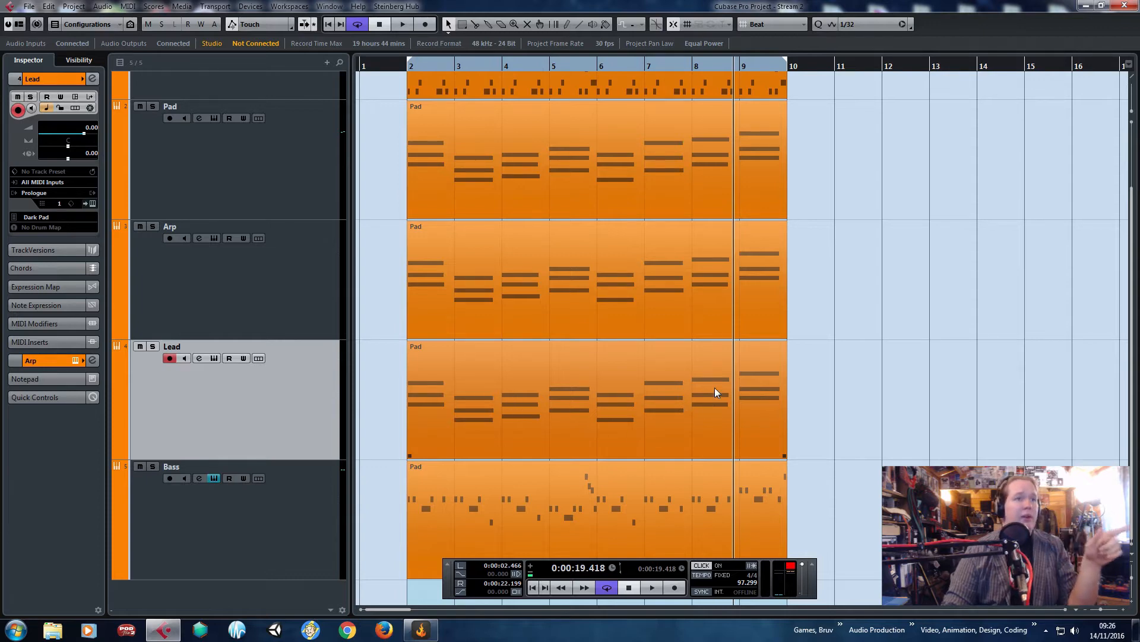
pyautogui.click(217, 286)
pyautogui.click(487, 273)
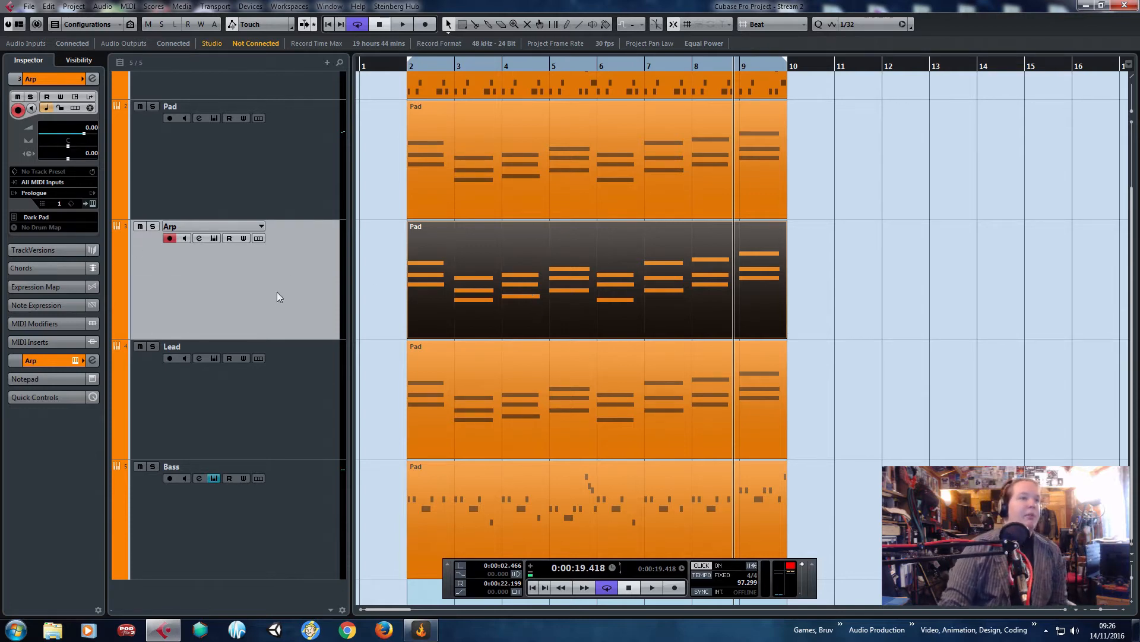
pyautogui.click(93, 204)
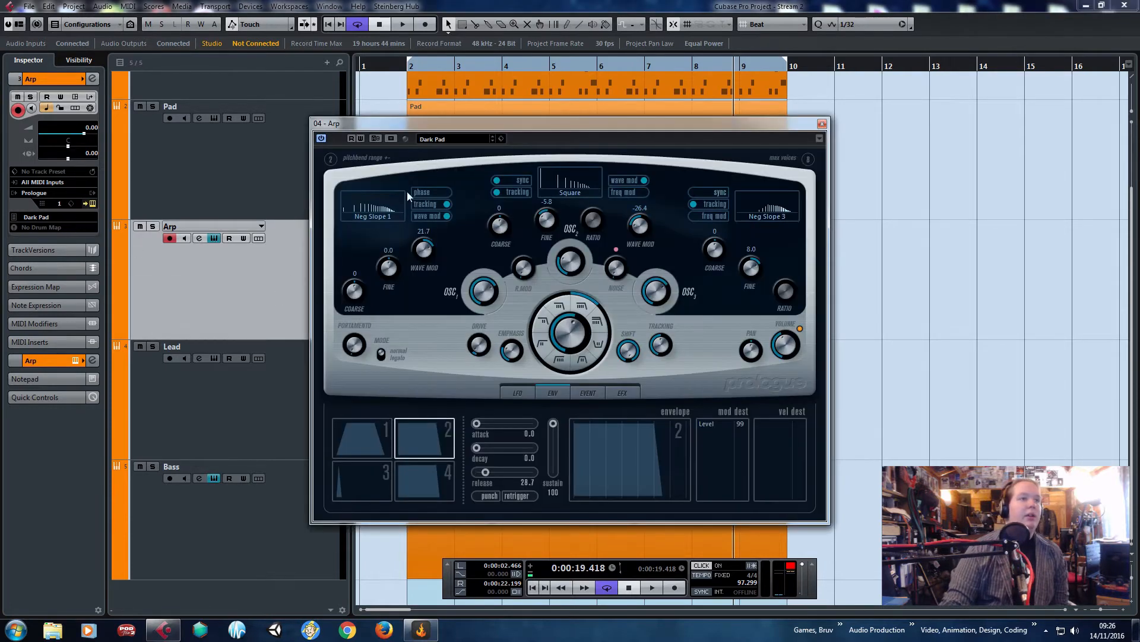
# Try the Devastation and Hires Hippies presets on the Arp track's Prologue.
pyautogui.click(457, 141)
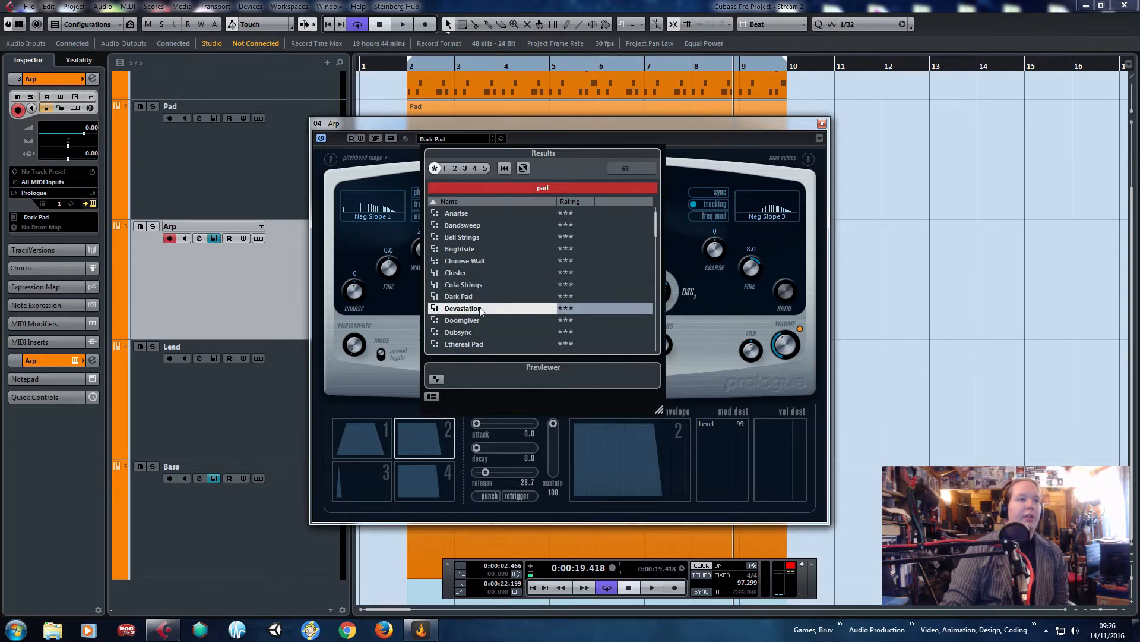
pyautogui.doubleClick(480, 307)
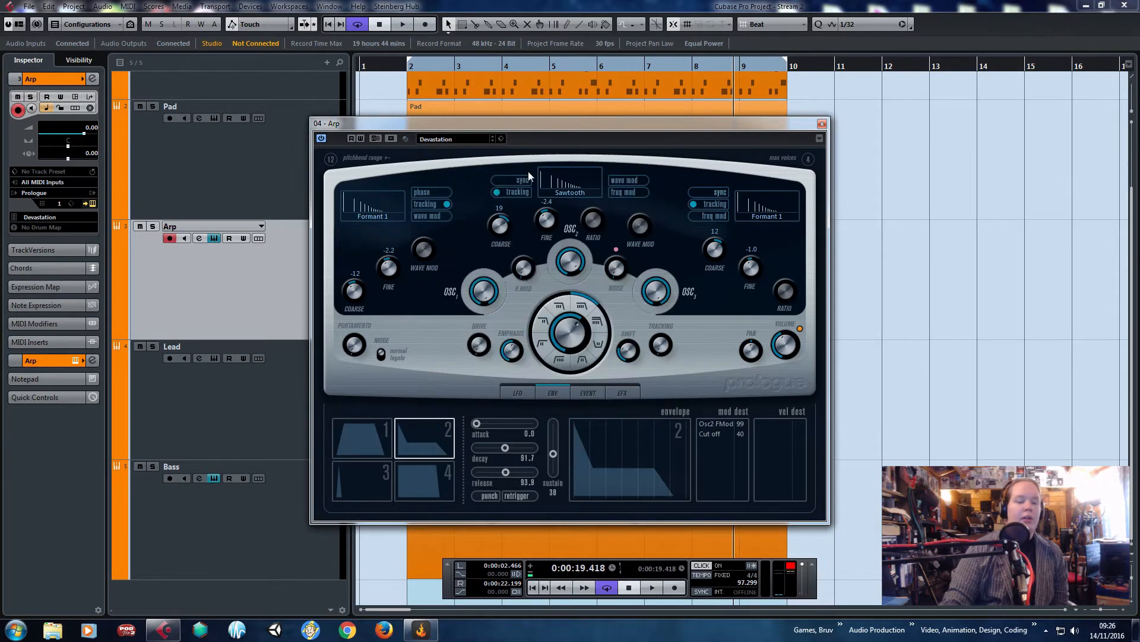
pyautogui.click(458, 139)
pyautogui.scroll(-3, 472, 283)
pyautogui.doubleClick(473, 283)
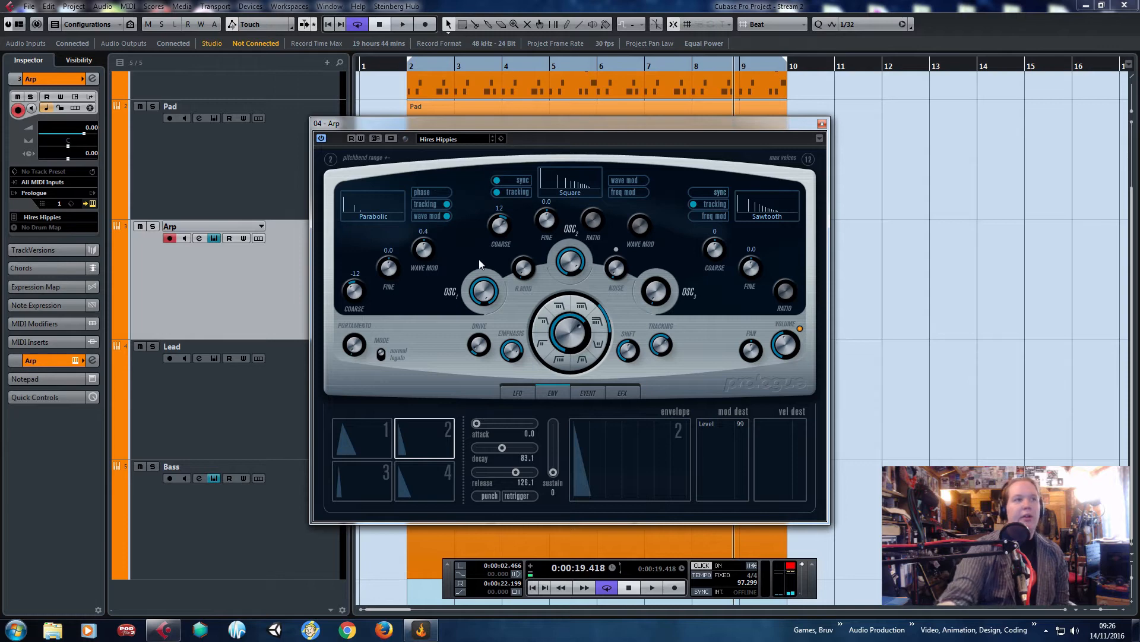
# Clear the "pad" preset search, load the Majestix 1000 preset for the Arp track, and close the instrument.
pyautogui.click(457, 139)
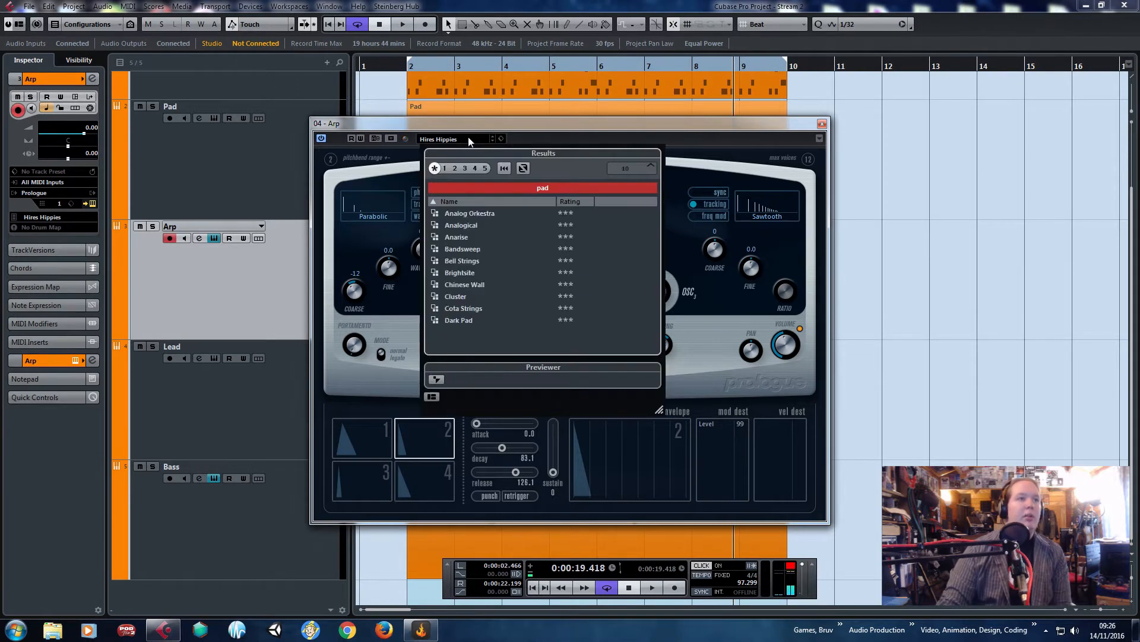
pyautogui.click(515, 187)
pyautogui.press('BackSpace')
pyautogui.scroll(-8, 494, 320)
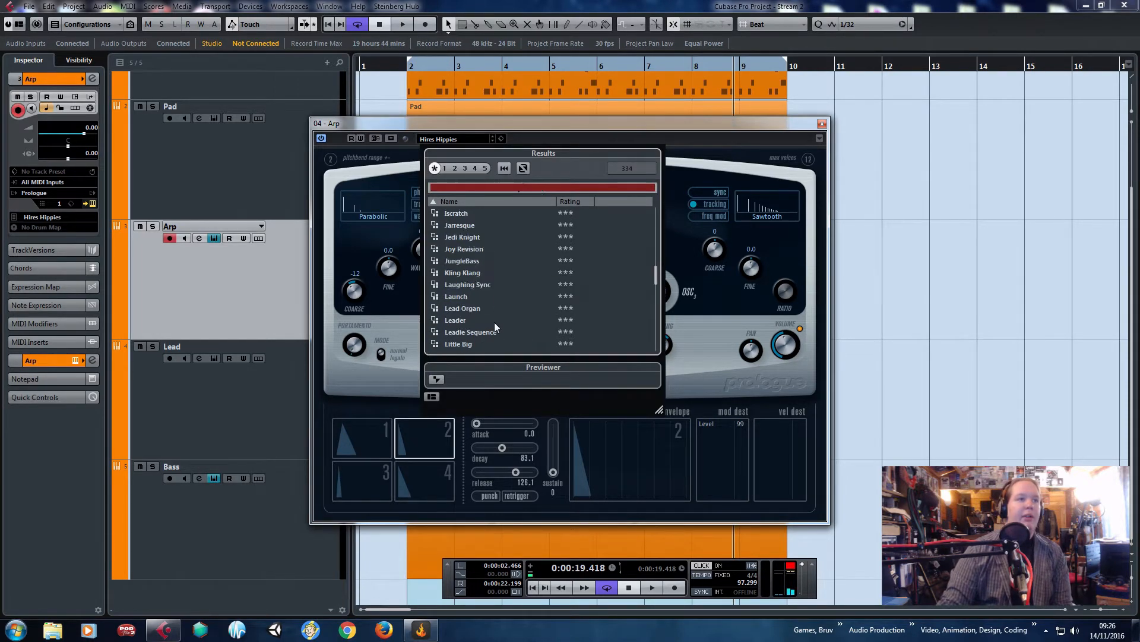
pyautogui.doubleClick(494, 322)
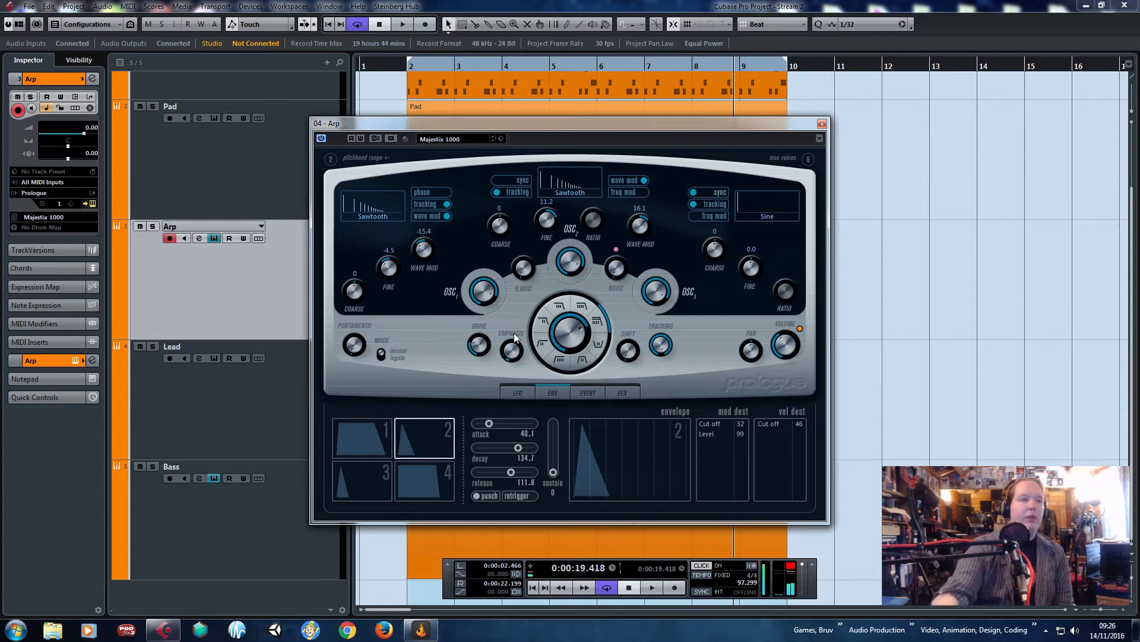
pyautogui.click(823, 124)
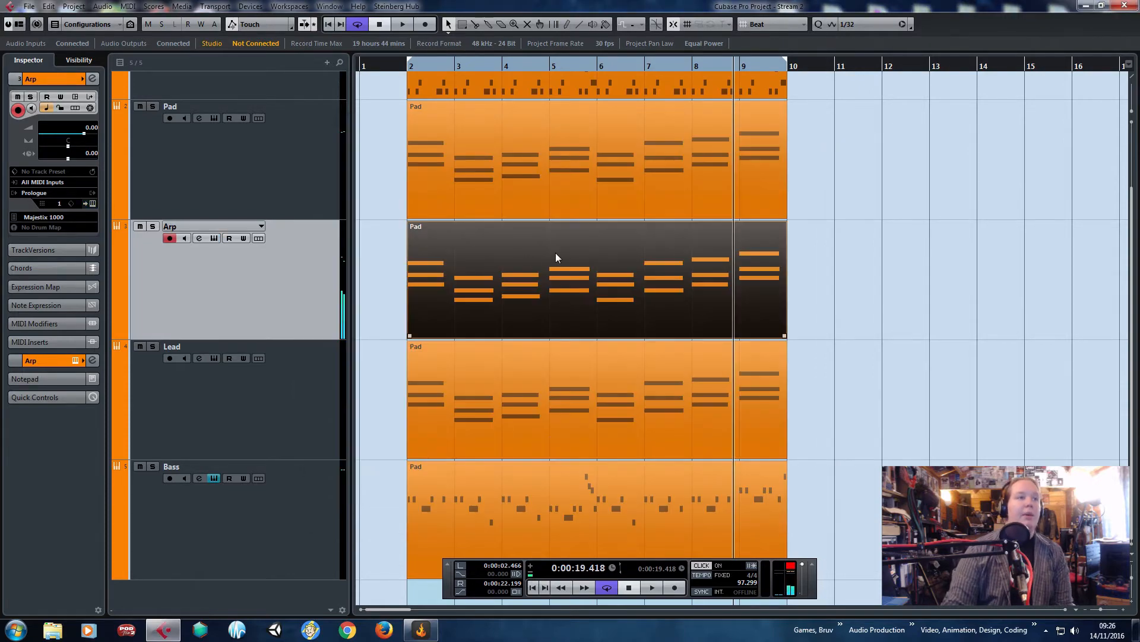
# Open the Arp track's part in the Key Editor and shorten bar 2's E4 to a sixteenth note.
pyautogui.doubleClick(556, 252)
pyautogui.hscroll(-3, 220, 131)
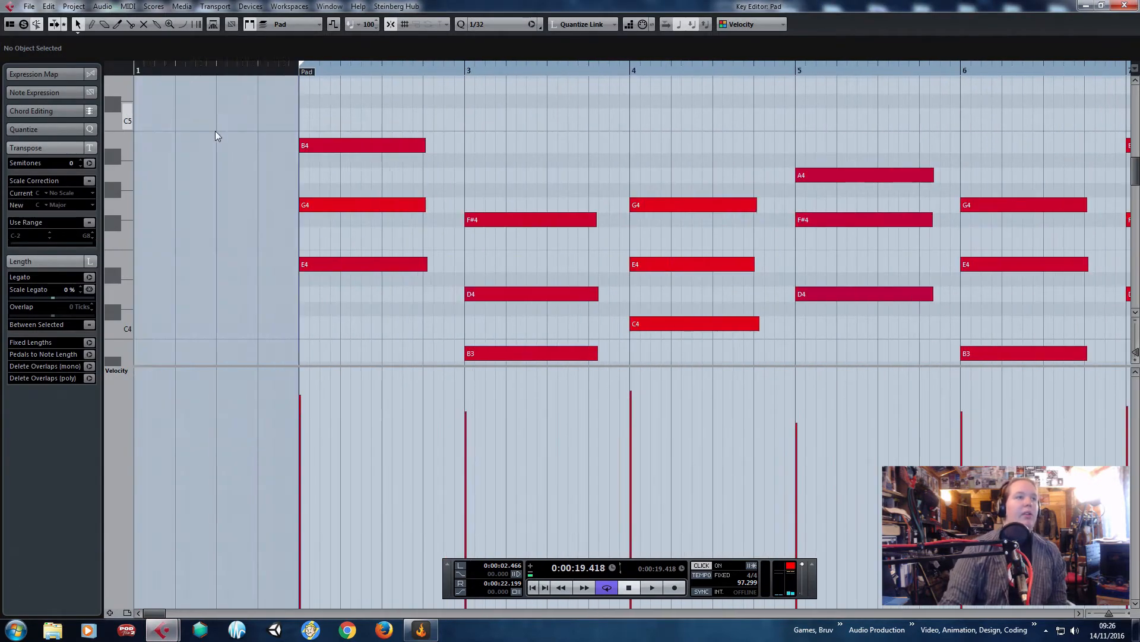
pyautogui.scroll(-4, 208, 133)
pyautogui.scroll(4, 187, 135)
pyautogui.scroll(3, 161, 167)
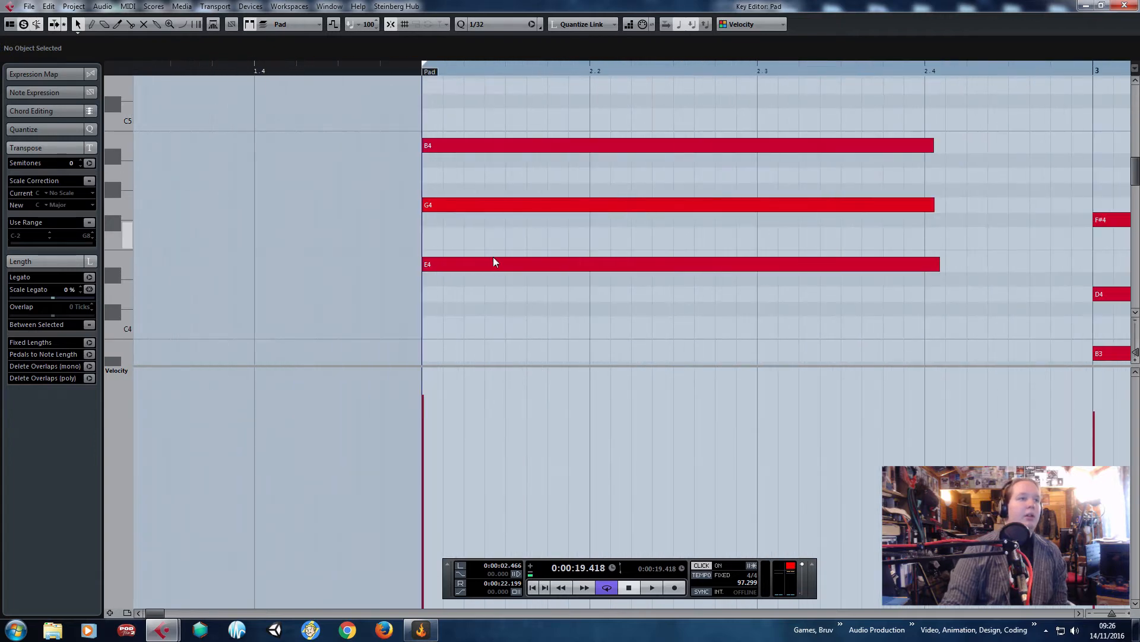
pyautogui.moveTo(936, 267); pyautogui.dragTo(461, 261)
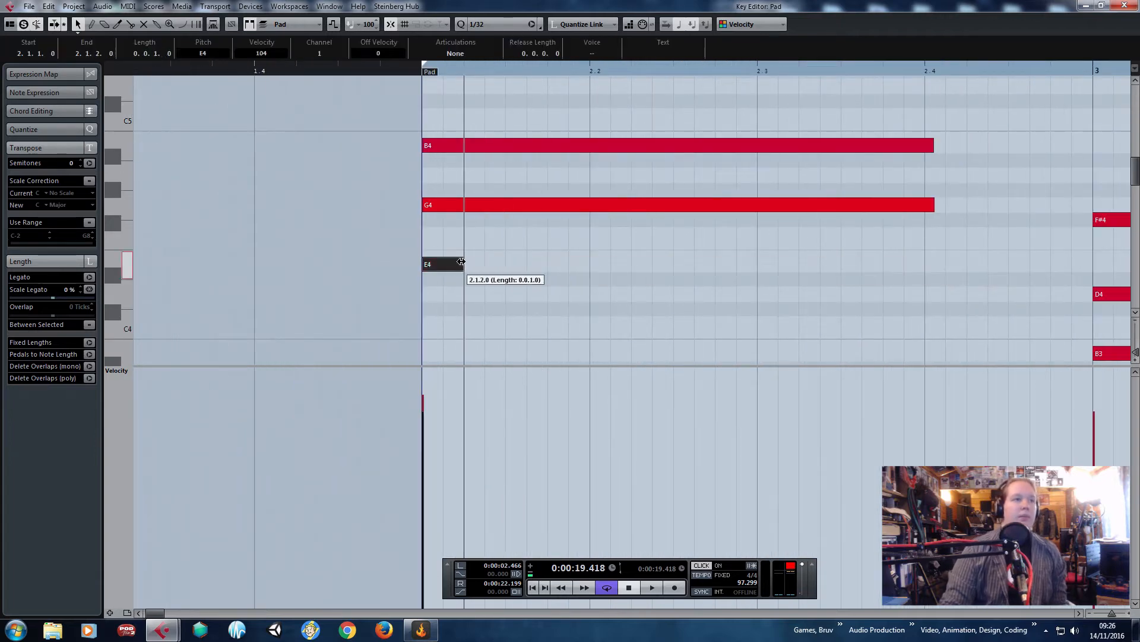
# Start G4 at 2.1.2 and B4 at 2.1.3, shorten both to sixteenth notes, and play the figure.
pyautogui.moveTo(426, 208); pyautogui.dragTo(465, 206)
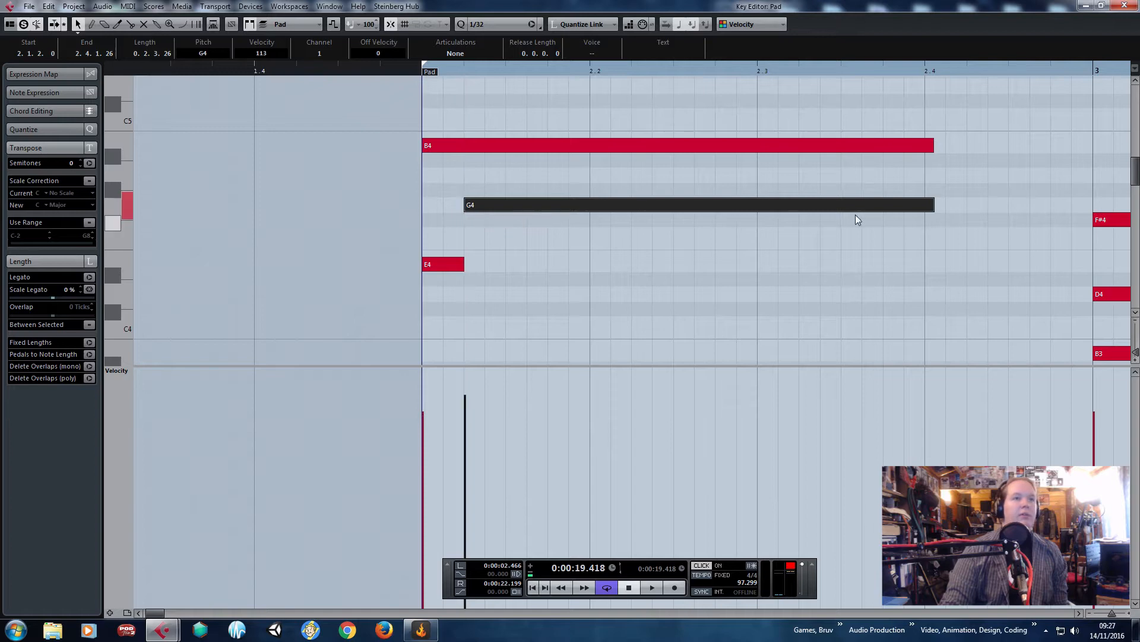
pyautogui.moveTo(542, 221); pyautogui.dragTo(506, 215)
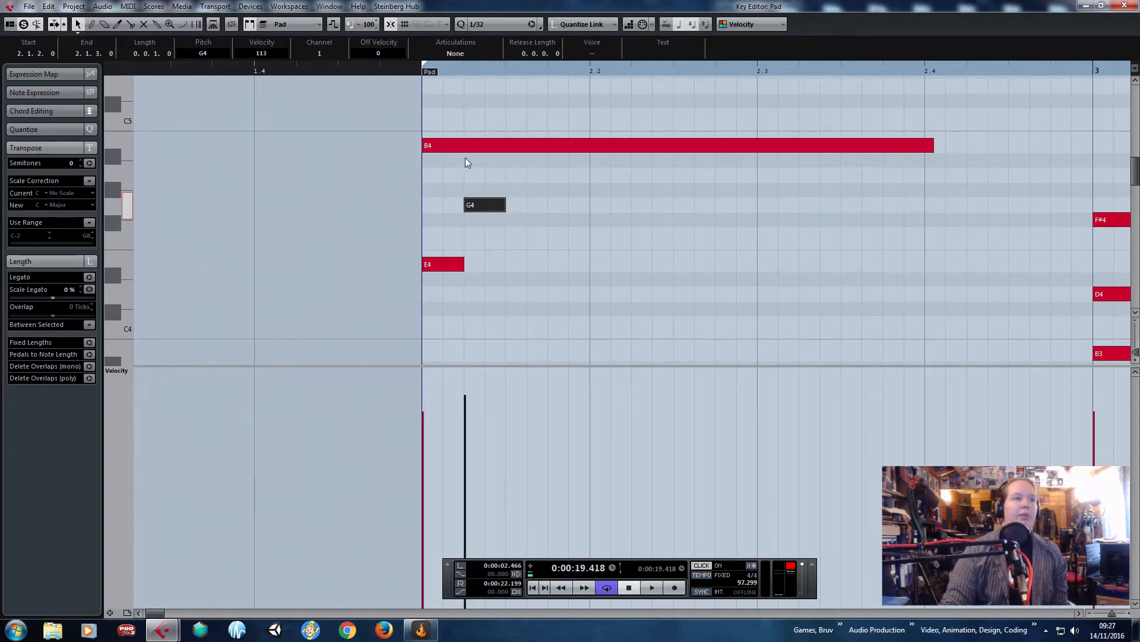
pyautogui.moveTo(423, 145); pyautogui.dragTo(512, 155)
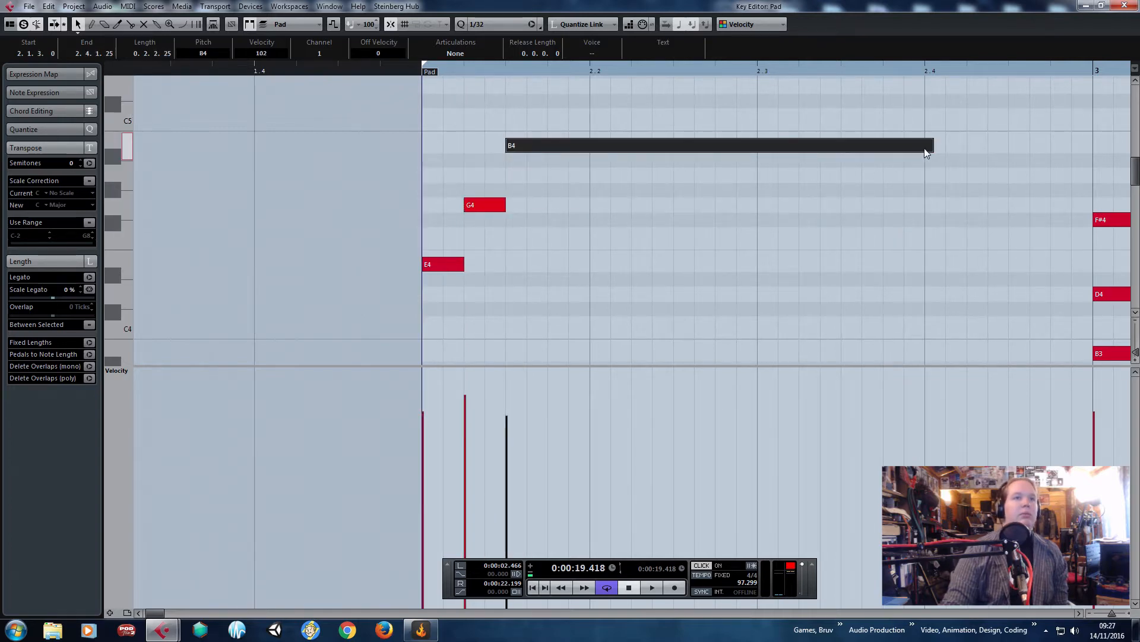
pyautogui.moveTo(681, 135); pyautogui.dragTo(548, 144)
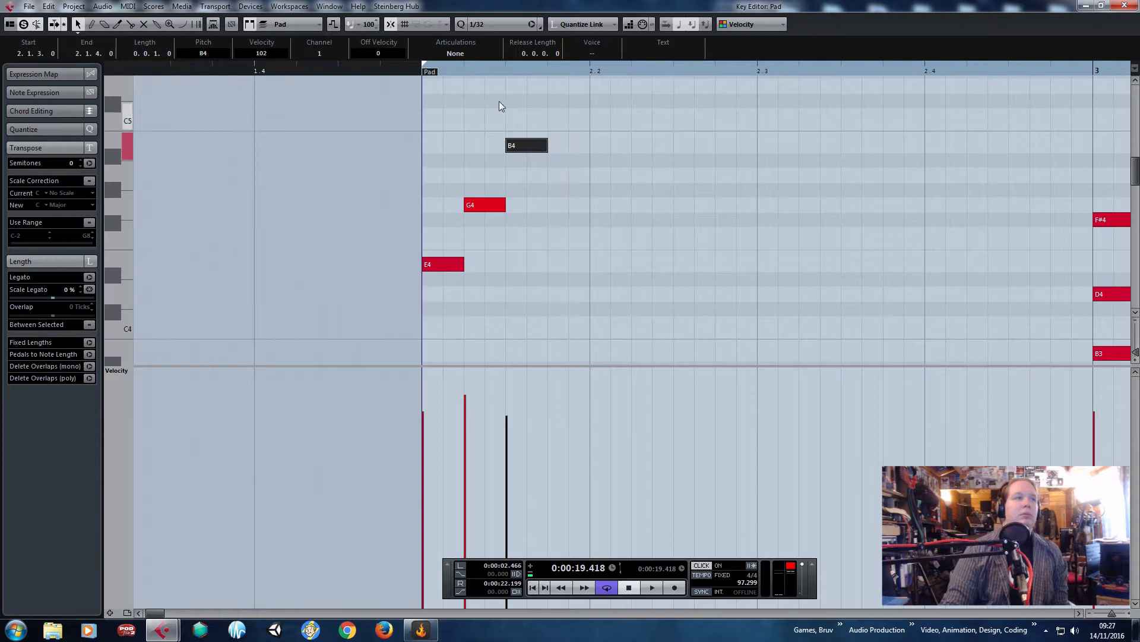
pyautogui.click(414, 67)
pyautogui.press('space')
pyautogui.press('space')
# Transpose the three arpeggio notes in bar 2 down an octave to E3, G3 and B3, and play them.
pyautogui.press('g')
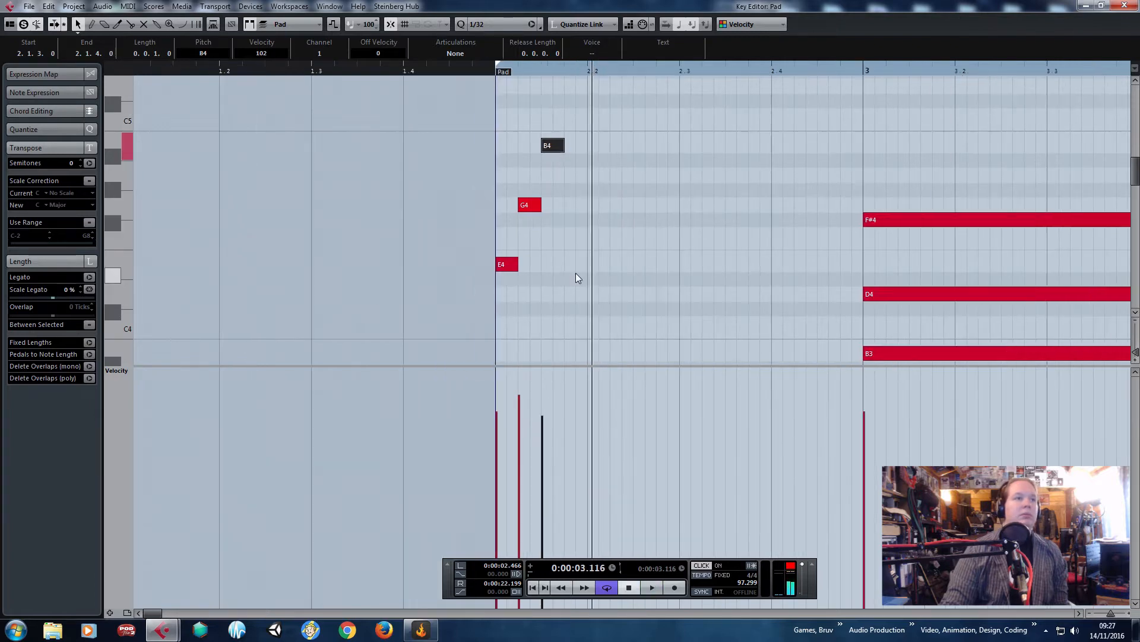
pyautogui.moveTo(576, 273); pyautogui.dragTo(482, 142)
pyautogui.scroll(-3, 483, 174)
pyautogui.scroll(3, 497, 149)
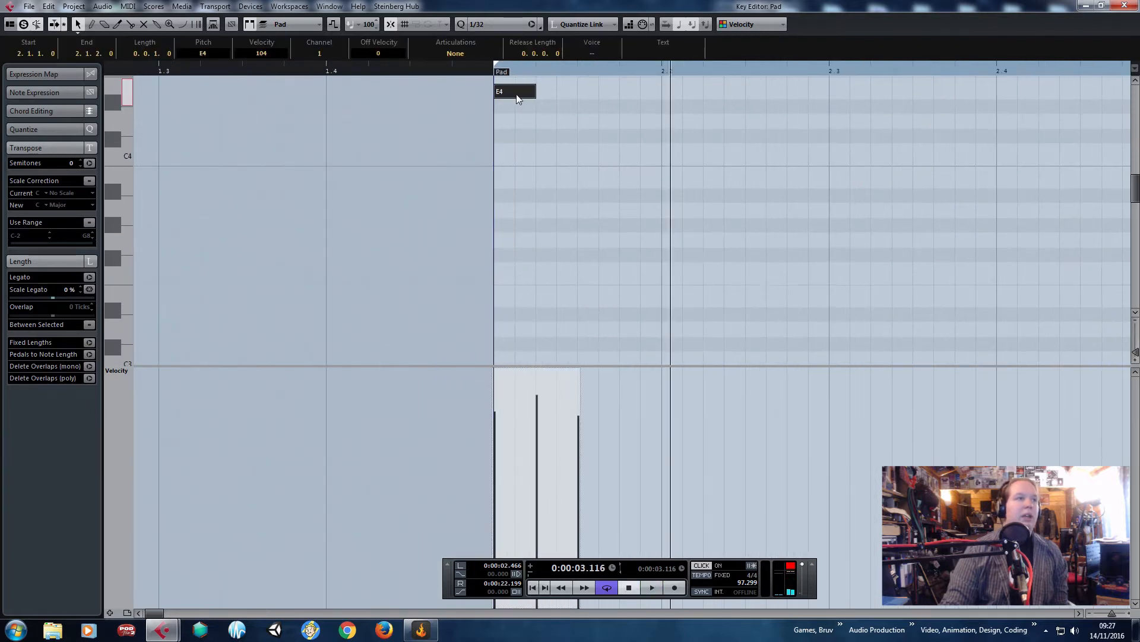
pyautogui.moveTo(516, 94); pyautogui.dragTo(515, 302)
pyautogui.click(493, 82)
pyautogui.press('space')
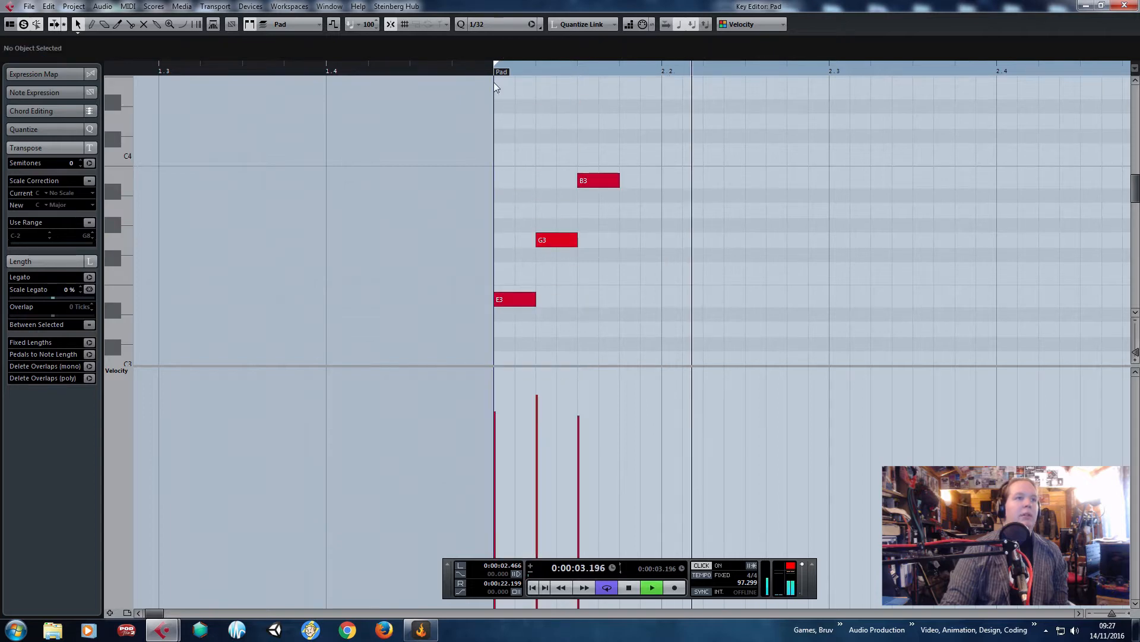
pyautogui.press('space')
# Copy the G3 note to 2.1.4 and play the four-note figure.
pyautogui.click(548, 243)
pyautogui.moveTo(661, 243); pyautogui.dragTo(640, 242)
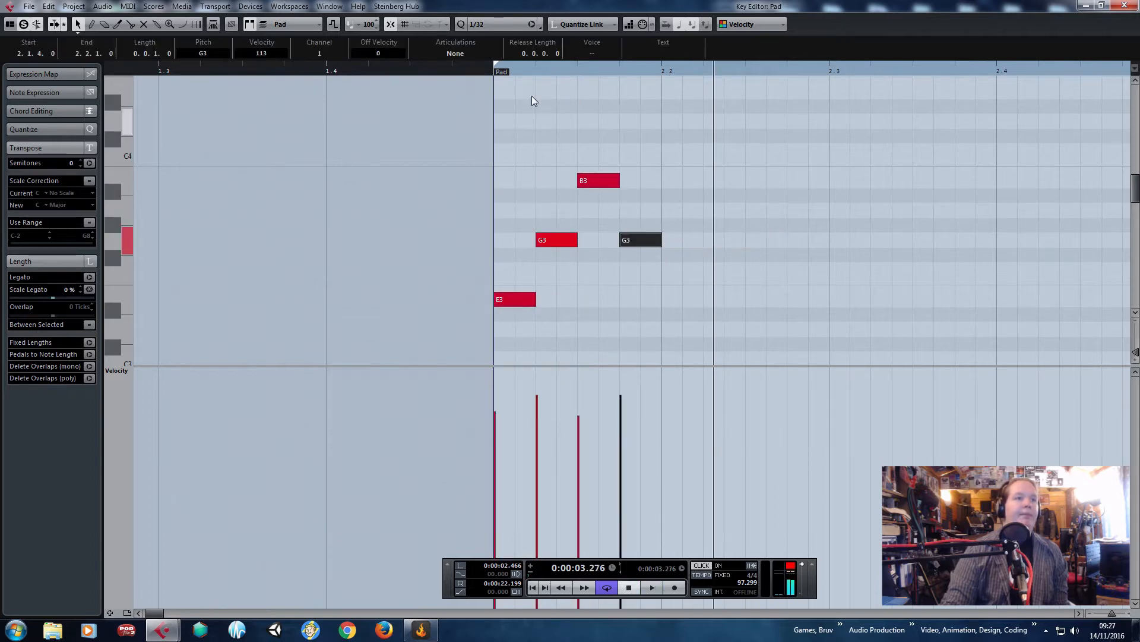
pyautogui.click(491, 73)
pyautogui.press('space')
pyautogui.press('space')
# Copy the first E3 note to 2.2.1, 2.2.3 and 2.3.1, and play bar 2.
pyautogui.moveTo(582, 310); pyautogui.dragTo(482, 279)
pyautogui.hotkey('ctrl', 'c')
pyautogui.hotkey('ctrl', 'v')
pyautogui.moveTo(698, 301); pyautogui.dragTo(697, 301)
pyautogui.click(745, 71)
pyautogui.hotkey('ctrl', 'v')
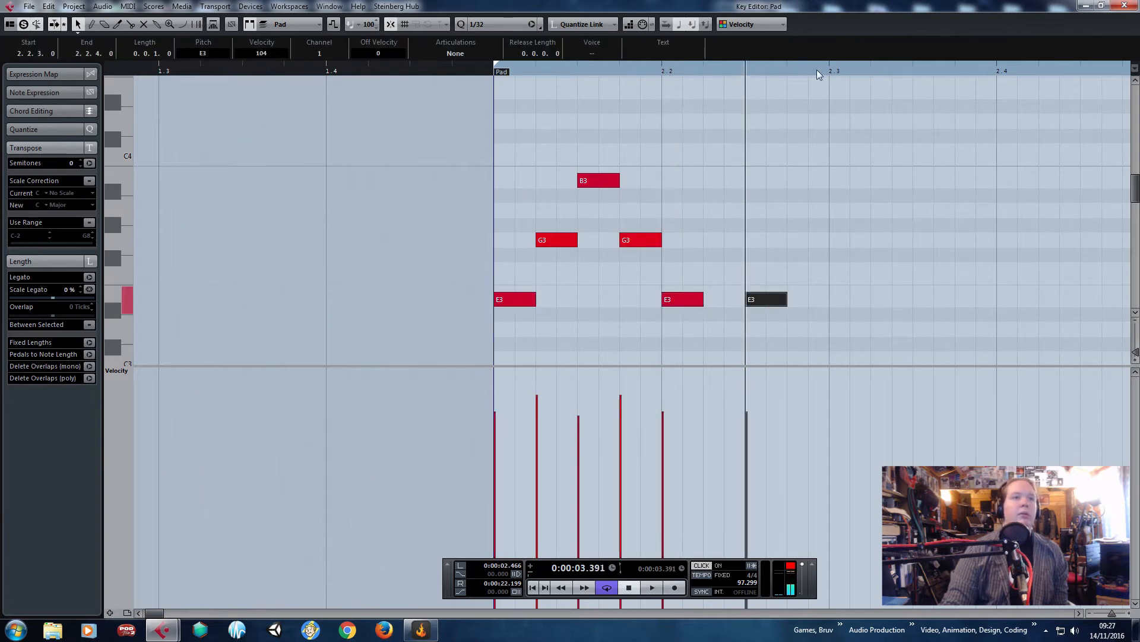
pyautogui.click(826, 70)
pyautogui.hotkey('ctrl', 'v')
pyautogui.moveTo(620, 70); pyautogui.dragTo(498, 88)
pyautogui.press('space')
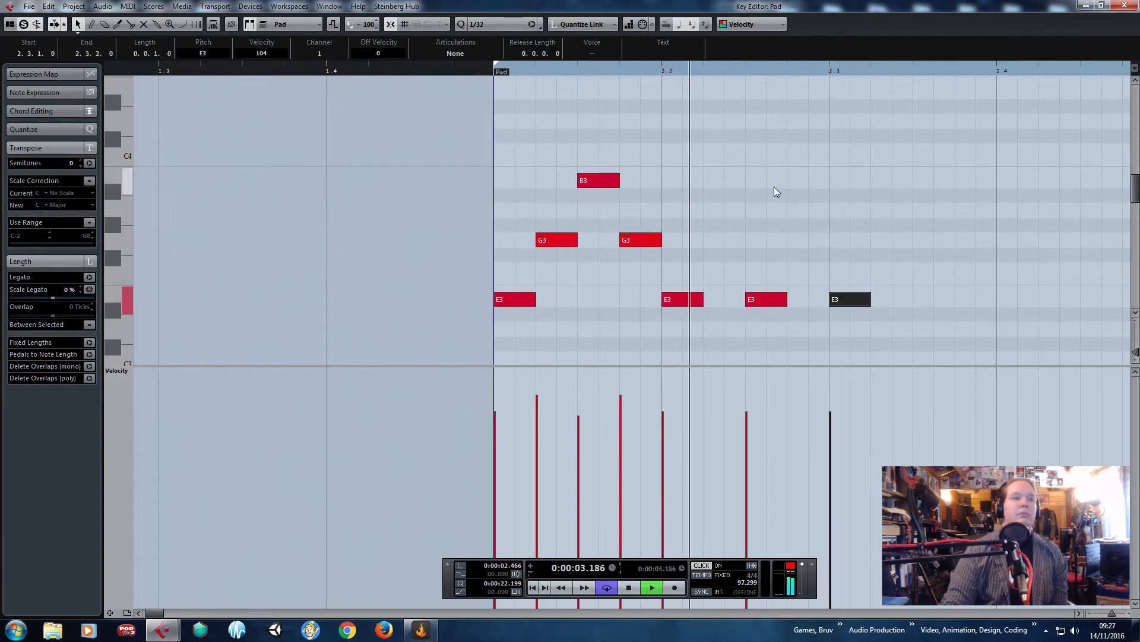
pyautogui.moveTo(776, 173); pyautogui.dragTo(785, 170)
# Copy bar 2's first four arpeggio notes to 2.3.3 and play the bar.
pyautogui.press('g')
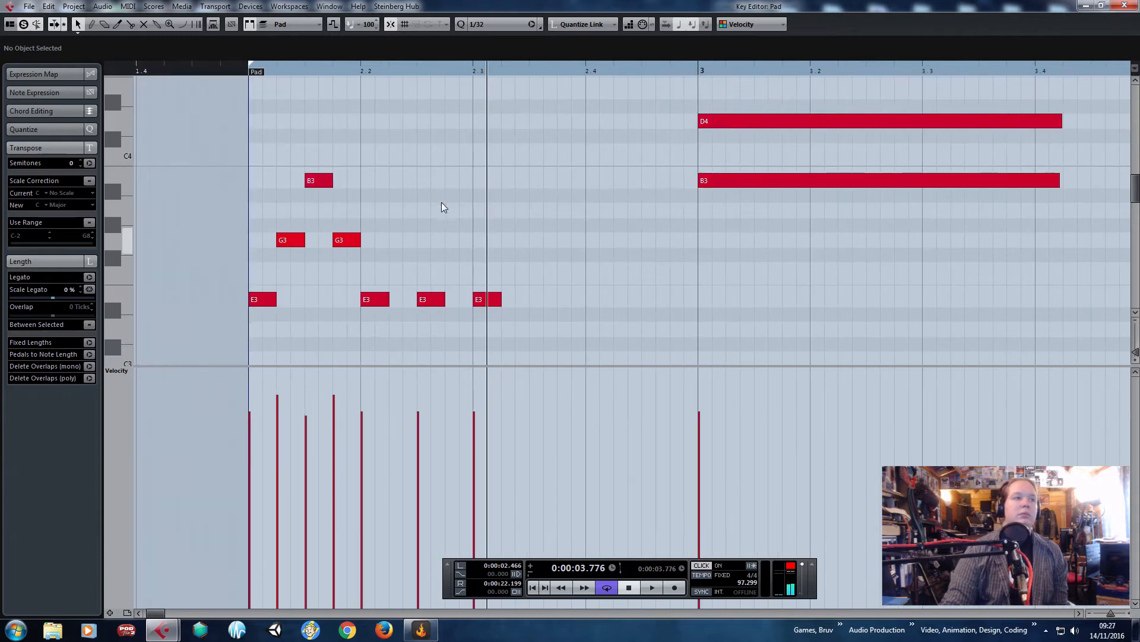
pyautogui.moveTo(194, 165); pyautogui.dragTo(336, 324)
pyautogui.click(526, 64)
pyautogui.hotkey('ctrl', 'v')
pyautogui.moveTo(518, 66); pyautogui.dragTo(236, 77)
pyautogui.press('space')
pyautogui.click(425, 136)
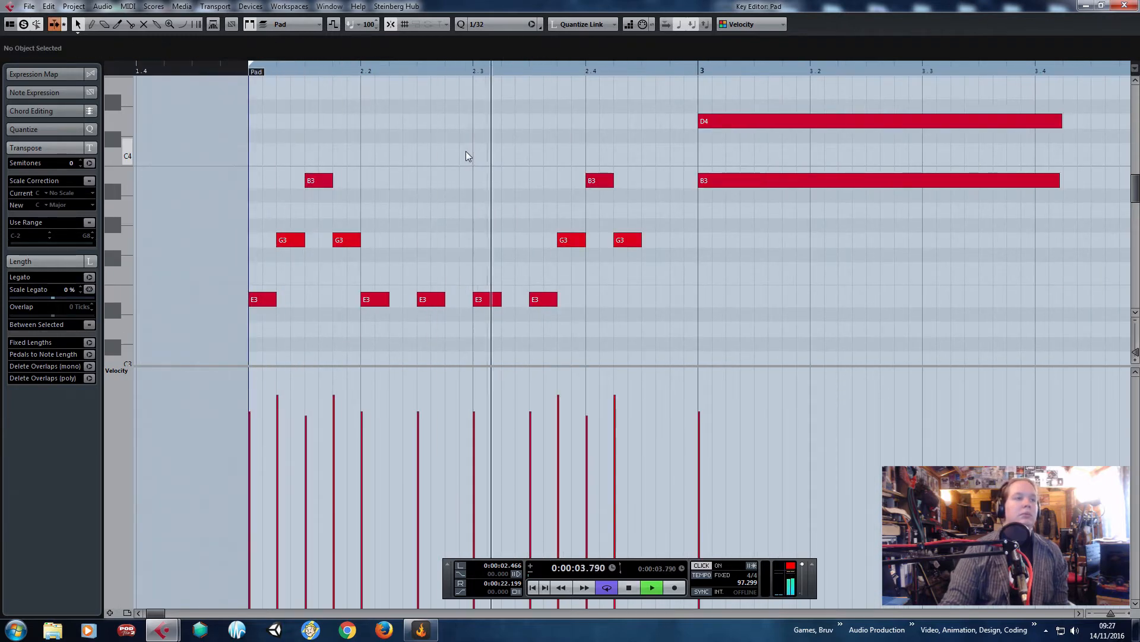
# Finish bar 2 with copied sixteenth notes, D3 at 2.4.3 and E3 at 2.4.4, and play the bar.
pyautogui.click(546, 299)
pyautogui.hotkey('ctrl', 'c')
pyautogui.hotkey('ctrl', 'v')
pyautogui.press('h')
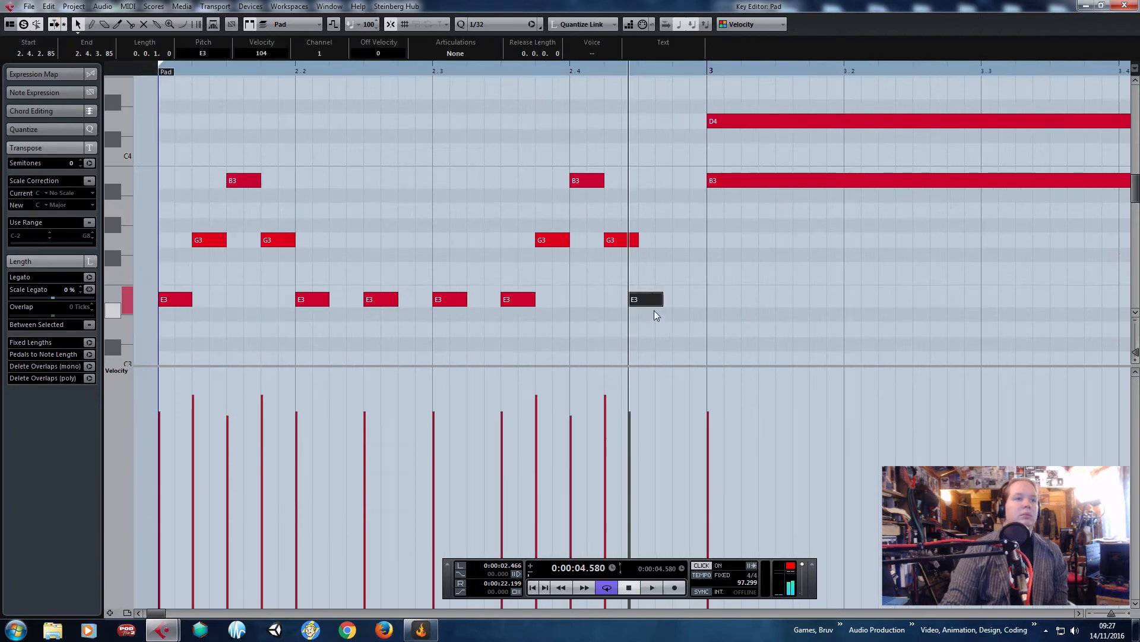
pyautogui.moveTo(661, 333)
pyautogui.mouseDown()
pyautogui.moveTo(681, 299)
pyautogui.moveTo(656, 332)
pyautogui.mouseUp()
pyautogui.press('g')
pyautogui.click(371, 68)
pyautogui.press('space')
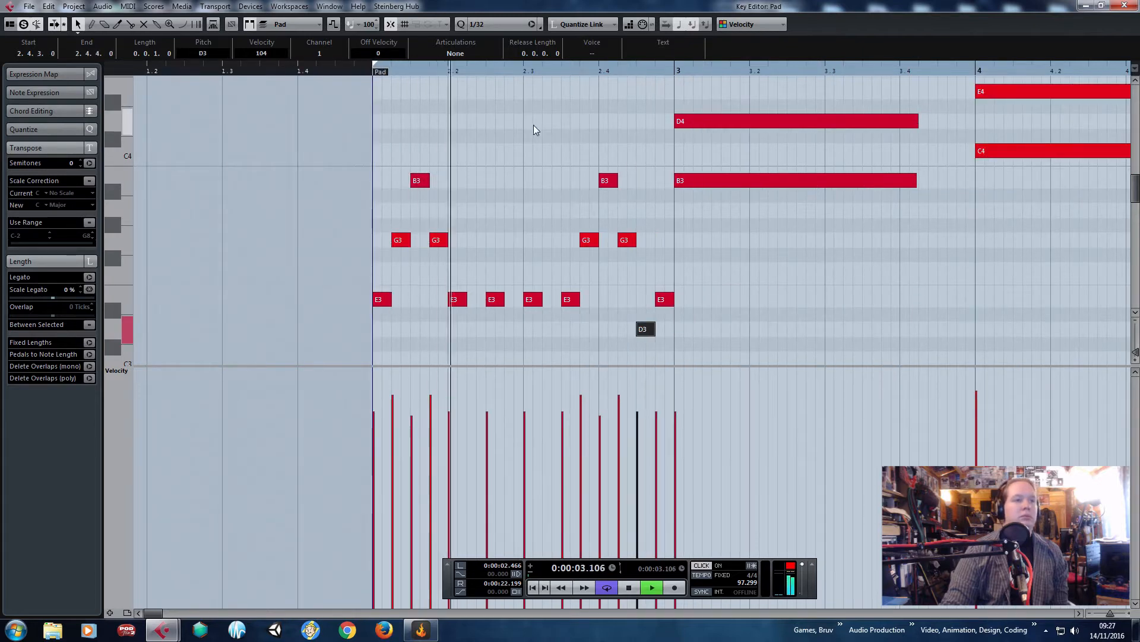
pyautogui.press('space')
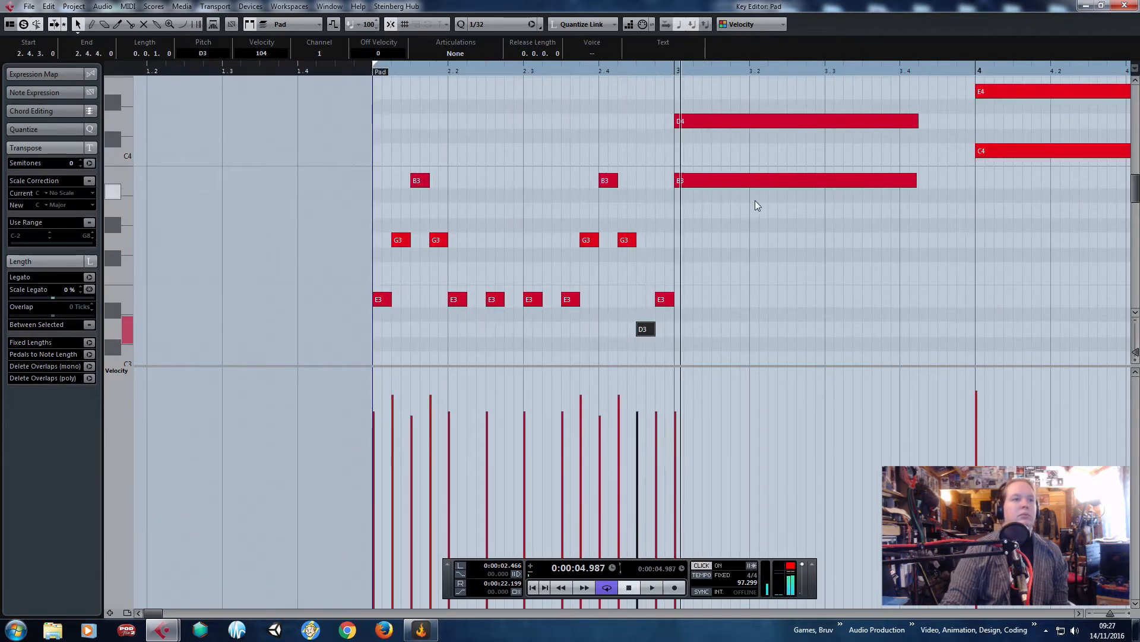
# Delete the sustained B3, D4 and F#4 chord notes in bar 3 of the Arp part.
pyautogui.press('g')
pyautogui.scroll(2, 796, 256)
pyautogui.moveTo(761, 306); pyautogui.dragTo(683, 113)
pyautogui.press('h')
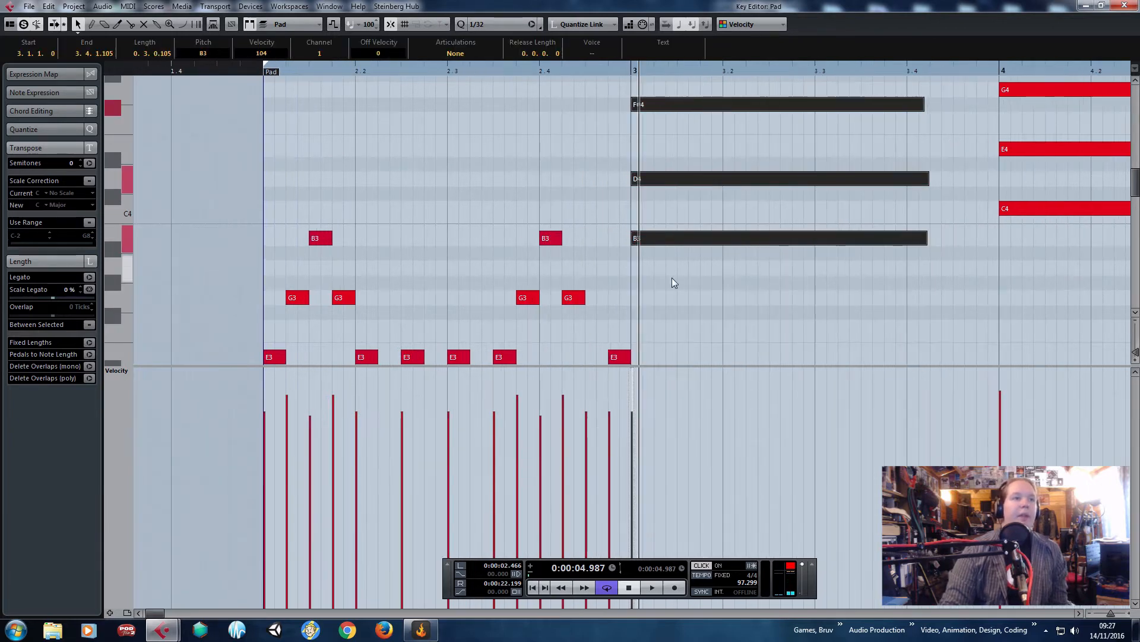
pyautogui.moveTo(721, 292); pyautogui.dragTo(754, 98)
pyautogui.press('Delete')
pyautogui.scroll(-3, 671, 237)
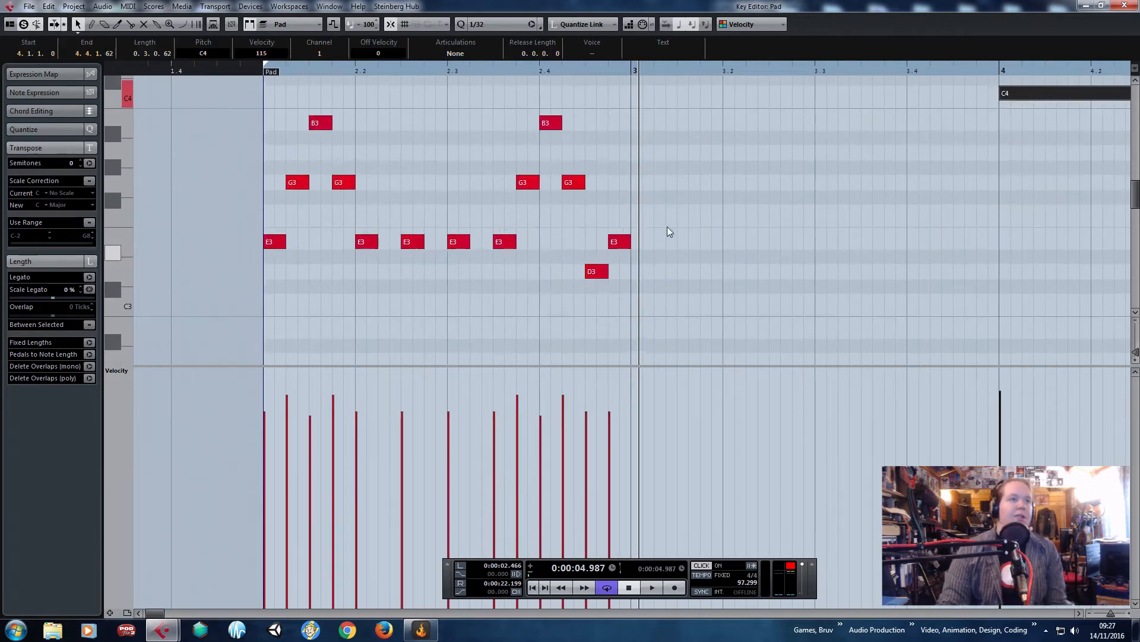
# Duplicate bar 2's arpeggio into bar 3, snapped to the bar start and transposed up to begin on B3, with D4 and F#4.
pyautogui.moveTo(684, 328); pyautogui.dragTo(234, 102)
pyautogui.hotkey('ctrl', 'd')
pyautogui.press('h')
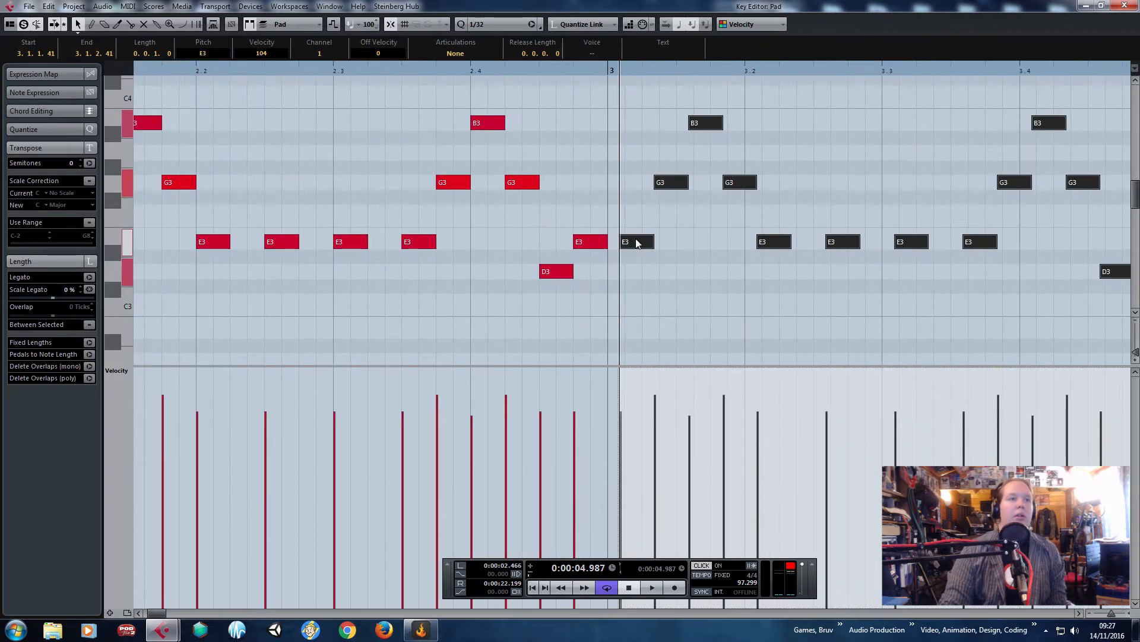
pyautogui.moveTo(623, 242); pyautogui.dragTo(627, 119)
pyautogui.press('g')
pyautogui.scroll(3, 799, 289)
pyautogui.click(808, 294)
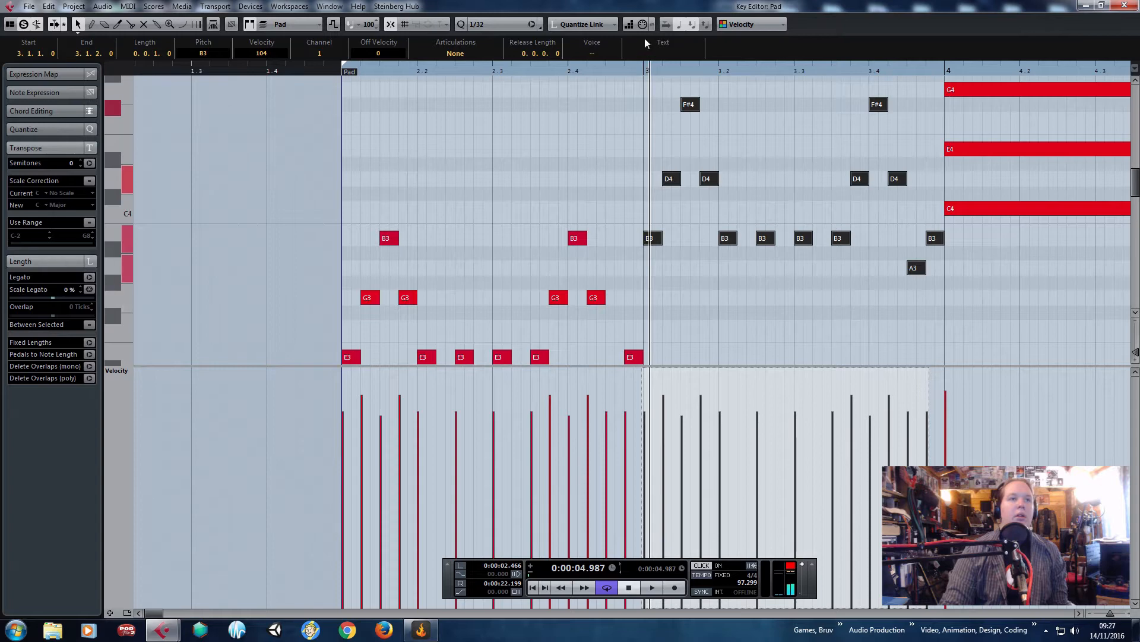
# Play the arpeggio from the end of bar 2 through bar 3.
pyautogui.click(600, 70)
pyautogui.press('space')
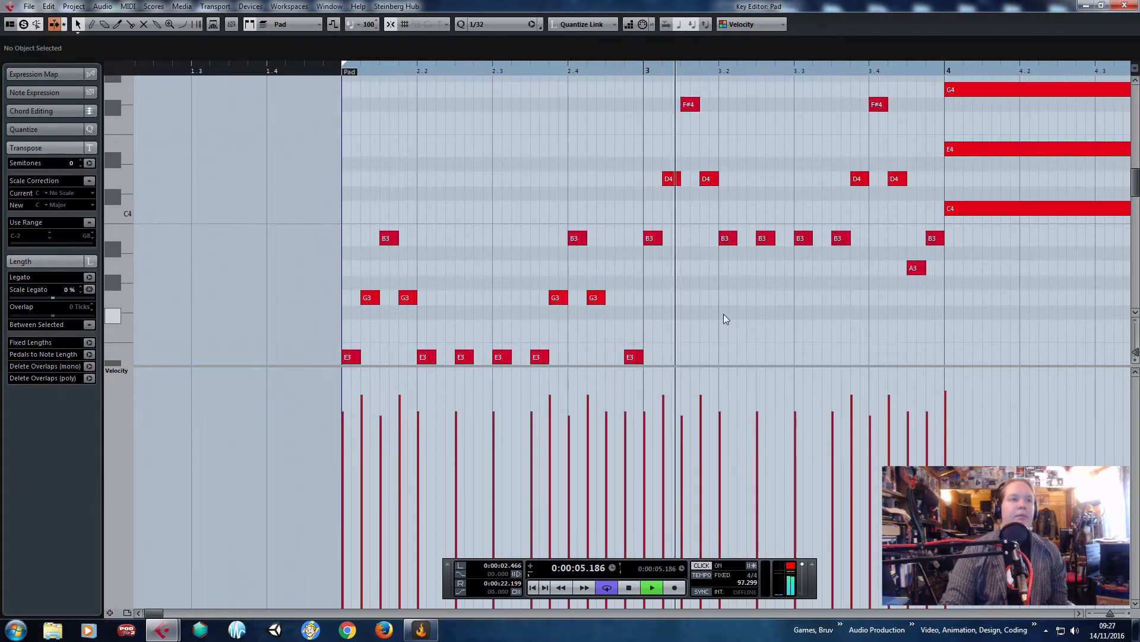
pyautogui.hscroll(1, 897, 312)
pyautogui.hscroll(2, 882, 323)
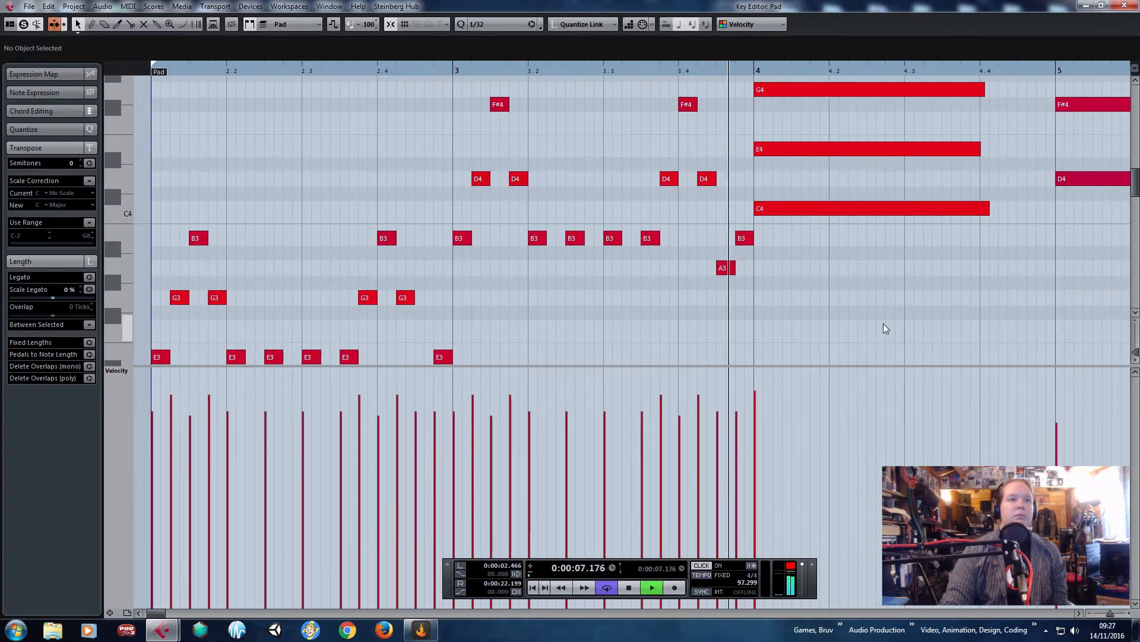
pyautogui.press('space')
# Replace bar 4's sustained chord with a copy of bar 3's arpeggio, raised to C4, E4 and G4.
pyautogui.moveTo(943, 357); pyautogui.dragTo(882, 90)
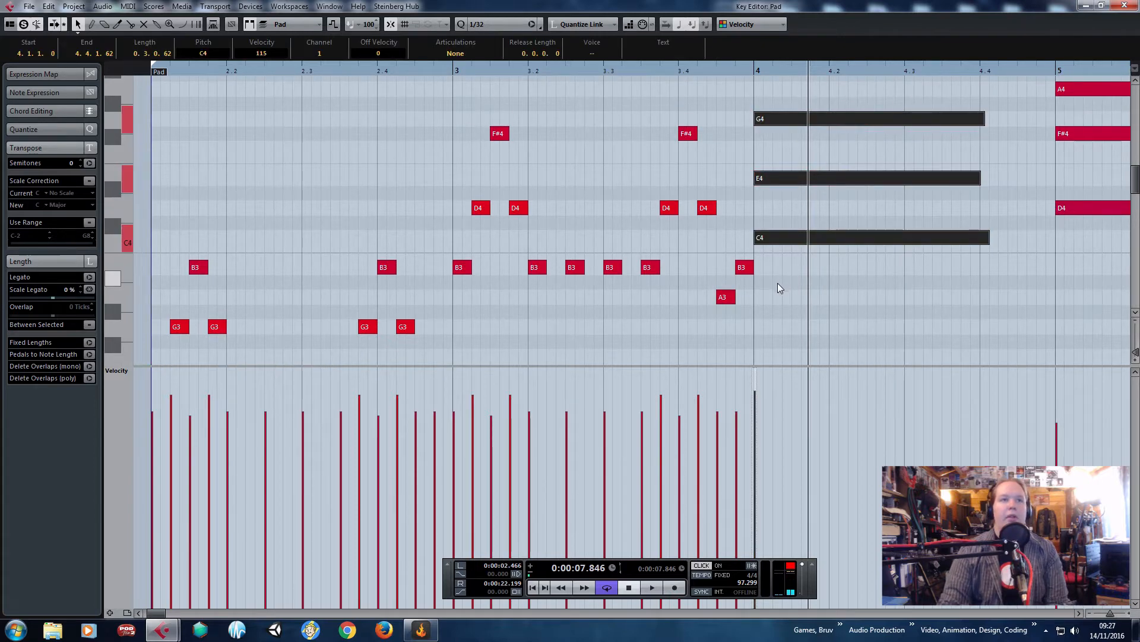
pyautogui.press('Delete')
pyautogui.moveTo(819, 321); pyautogui.dragTo(472, 95)
pyautogui.hotkey('ctrl', 'c')
pyautogui.hotkey('ctrl', 'v')
pyautogui.moveTo(817, 264); pyautogui.dragTo(763, 234)
pyautogui.moveTo(1026, 169); pyautogui.dragTo(781, 178)
# Play the arpeggio in bars 3 and 4, and raise the A#3 near the end of bar 4 to B3.
pyautogui.click(586, 74)
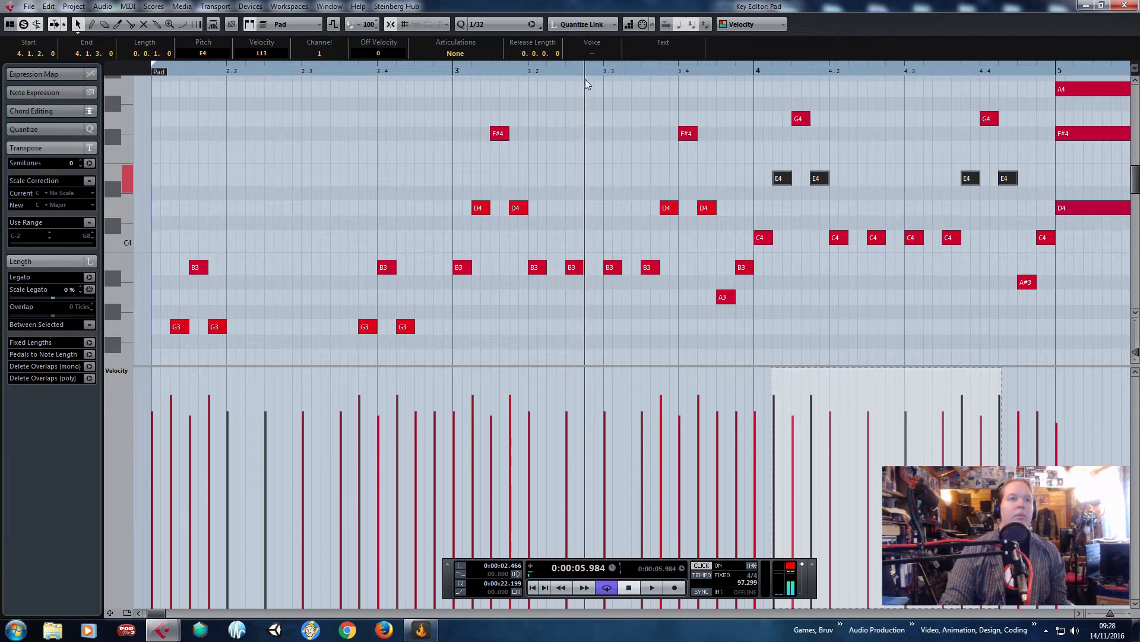
pyautogui.press('space')
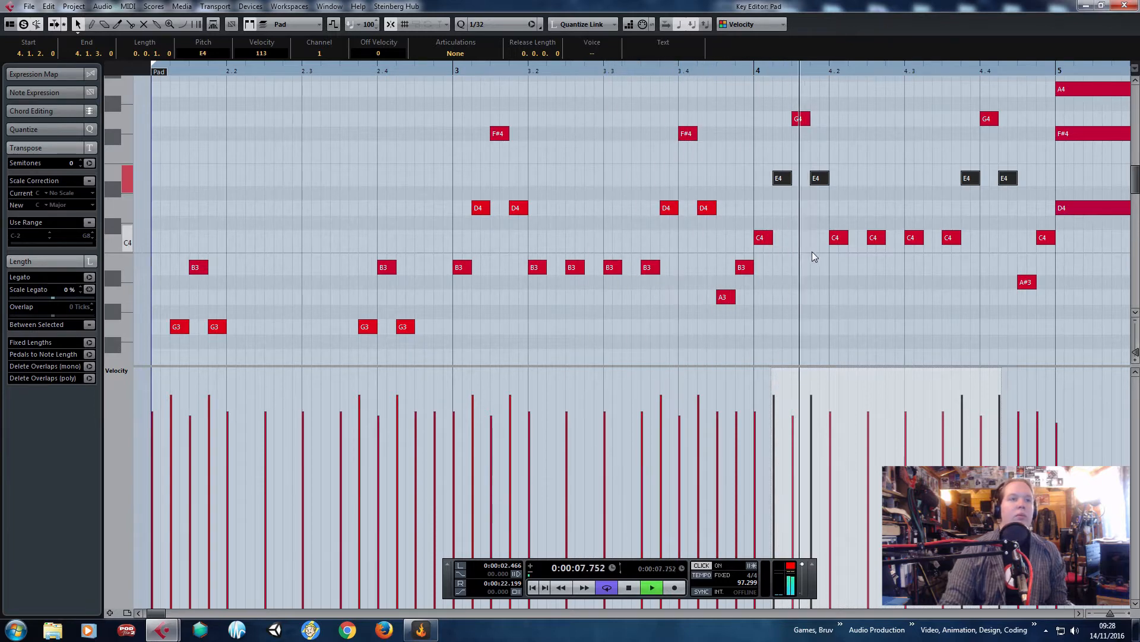
pyautogui.press('g')
pyautogui.moveTo(935, 323); pyautogui.dragTo(676, 322)
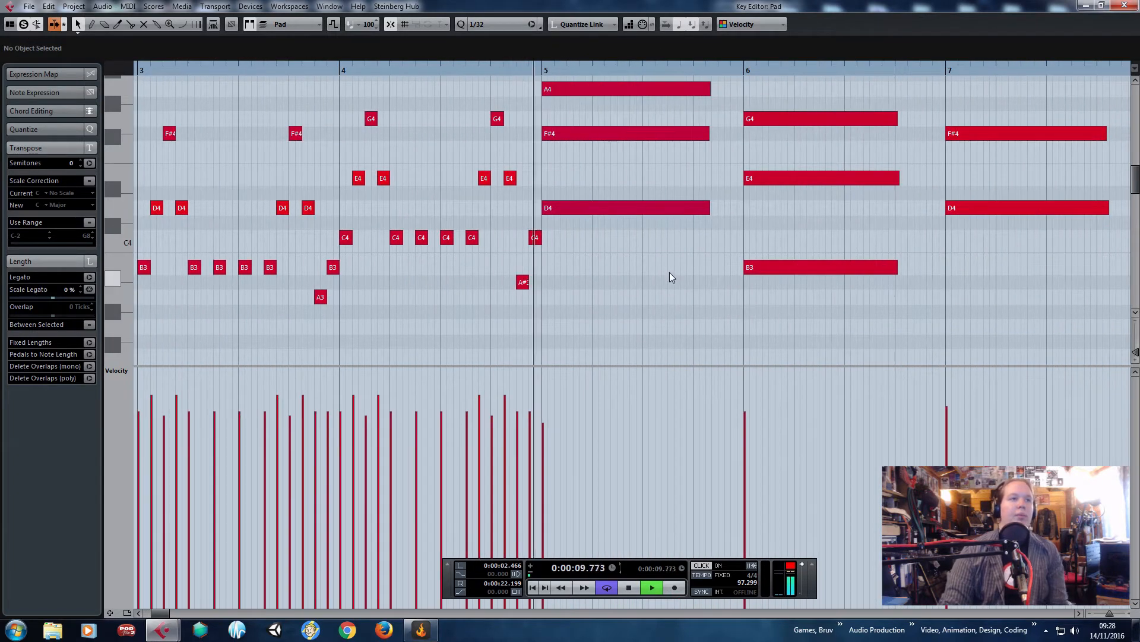
pyautogui.press('space')
pyautogui.scroll(1, 523, 280)
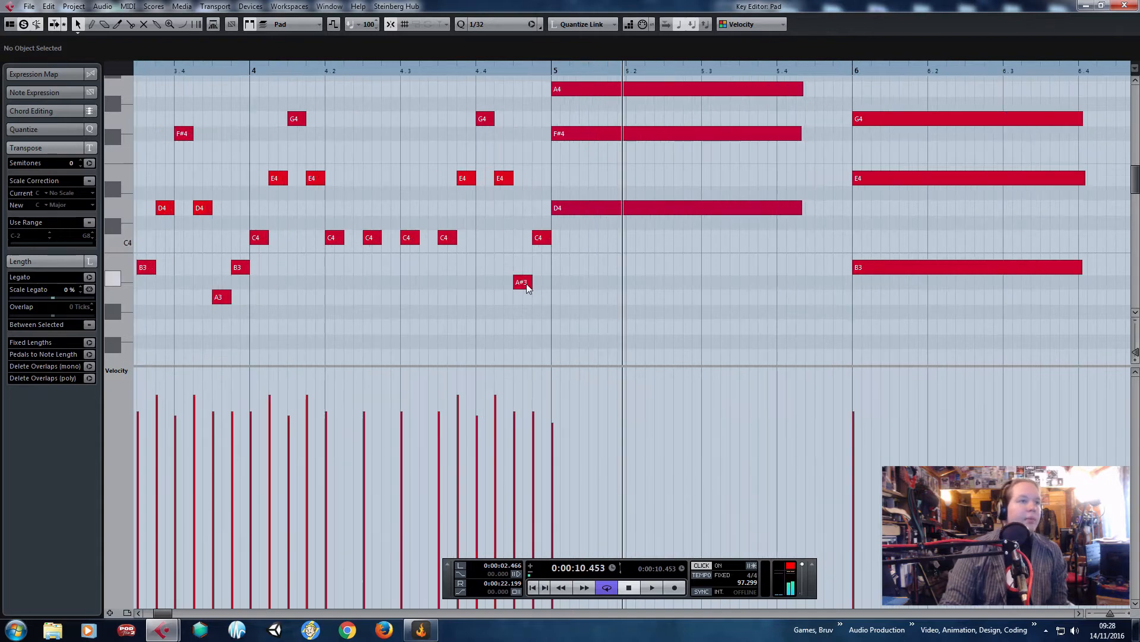
pyautogui.moveTo(524, 282); pyautogui.dragTo(525, 268)
# Replace bar 5's sustained chord with a copy of bar 3's arpeggio, reshaped to D4, F#4 and A4.
pyautogui.moveTo(684, 291); pyautogui.dragTo(676, 75)
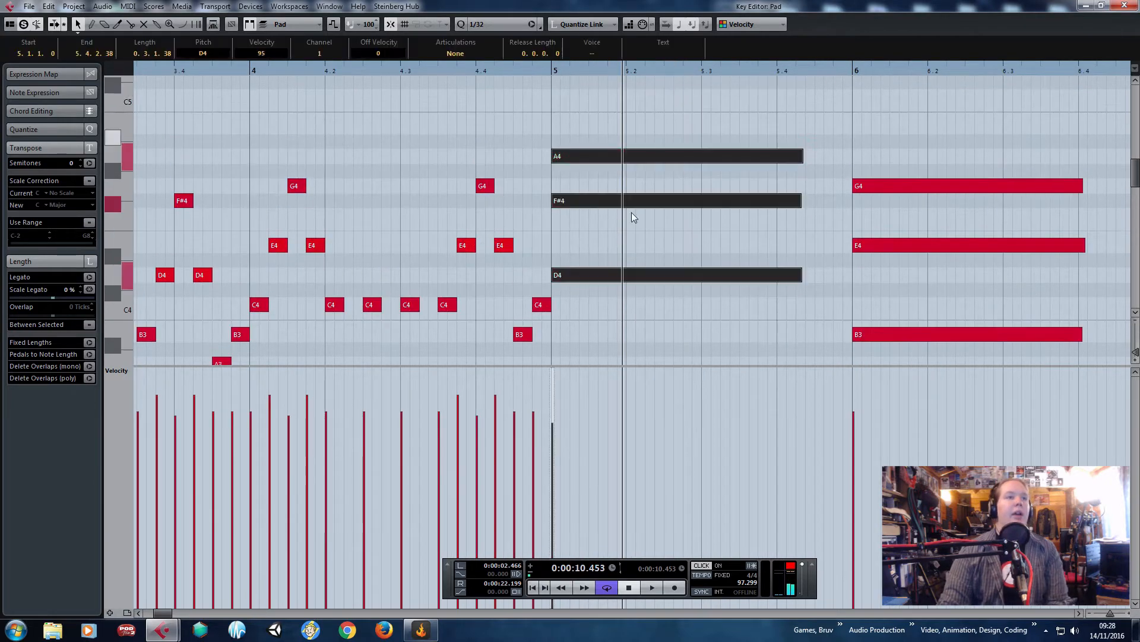
pyautogui.press('Delete')
pyautogui.scroll(-2, 560, 237)
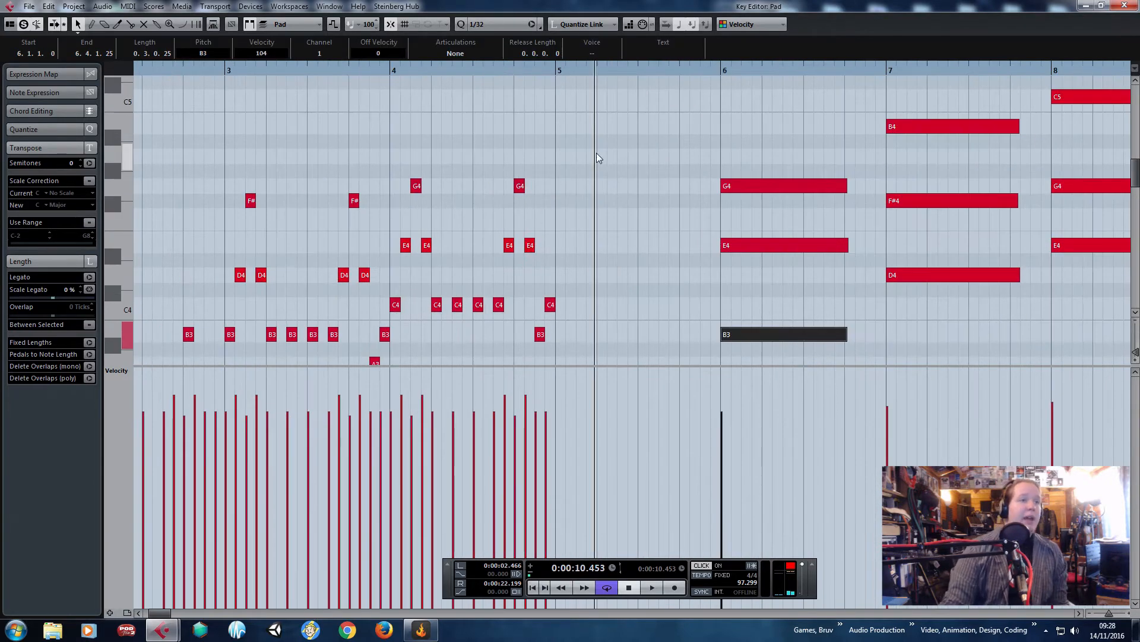
pyautogui.hotkey('ctrl', 'v')
pyautogui.scroll(1, 561, 290)
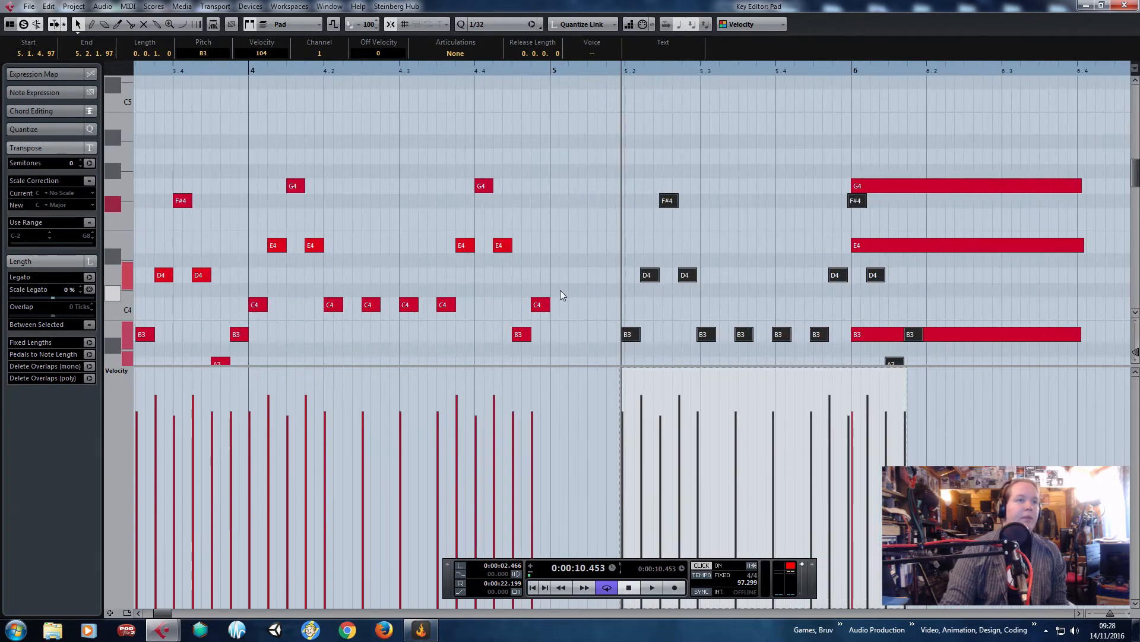
pyautogui.scroll(-2, 620, 295)
pyautogui.moveTo(627, 282); pyautogui.dragTo(562, 225)
pyautogui.moveTo(538, 150); pyautogui.dragTo(803, 147)
# Delete the remaining sustained chord notes in bars 6 to 9 of the Arp part.
pyautogui.scroll(-5, 689, 241)
pyautogui.scroll(4, 885, 301)
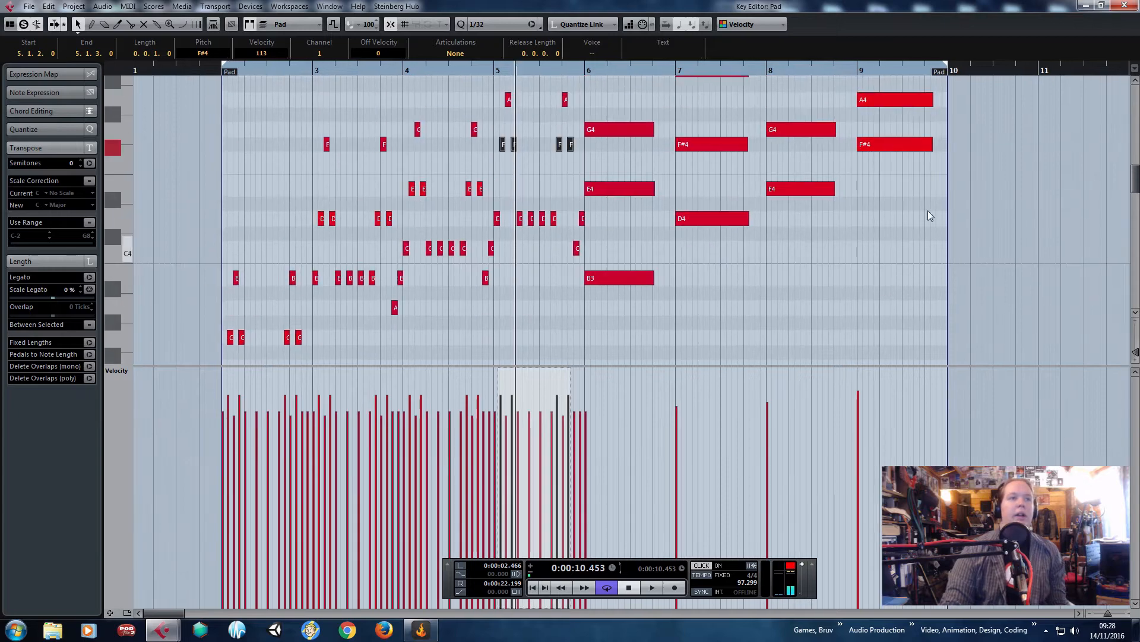
pyautogui.moveTo(926, 279); pyautogui.dragTo(693, 54)
pyautogui.press('Delete')
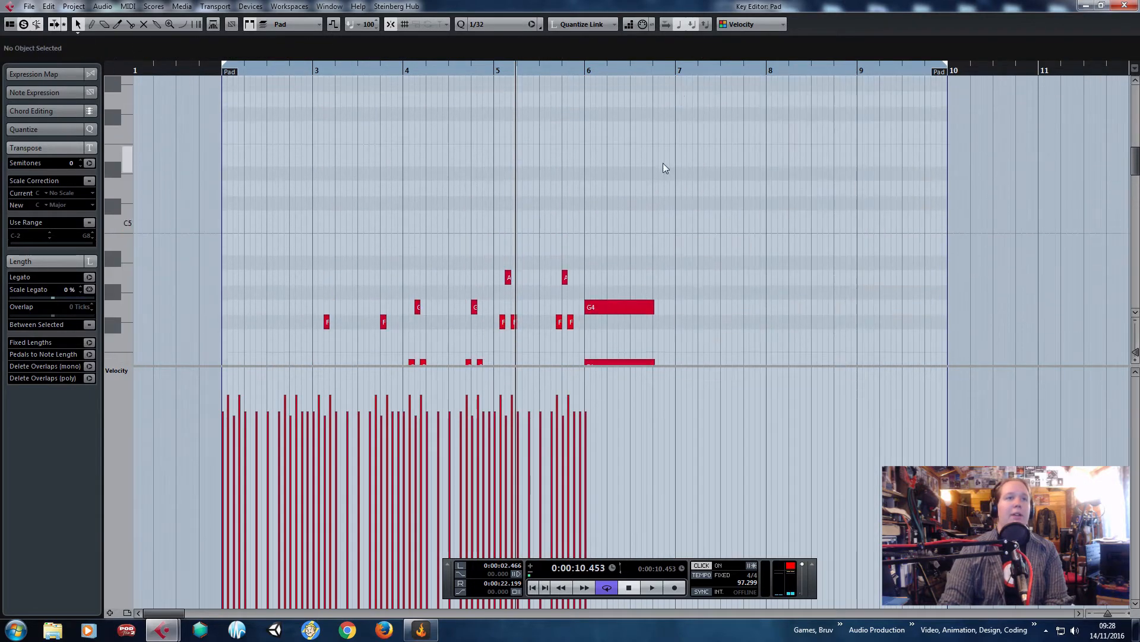
pyautogui.scroll(-6, 665, 162)
pyautogui.moveTo(686, 112); pyautogui.dragTo(629, 303)
pyautogui.press('Delete')
# Play the arpeggio from bar 2 and return to the project arrangement.
pyautogui.scroll(-12, 618, 324)
pyautogui.scroll(8, 611, 315)
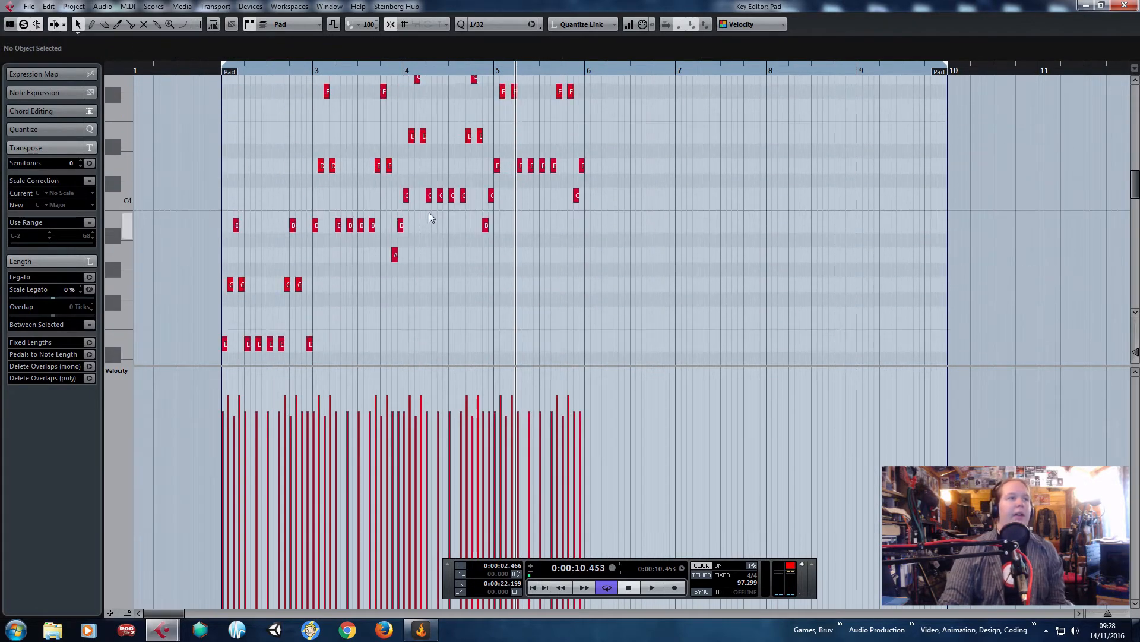
pyautogui.click(213, 73)
pyautogui.scroll(2, 327, 191)
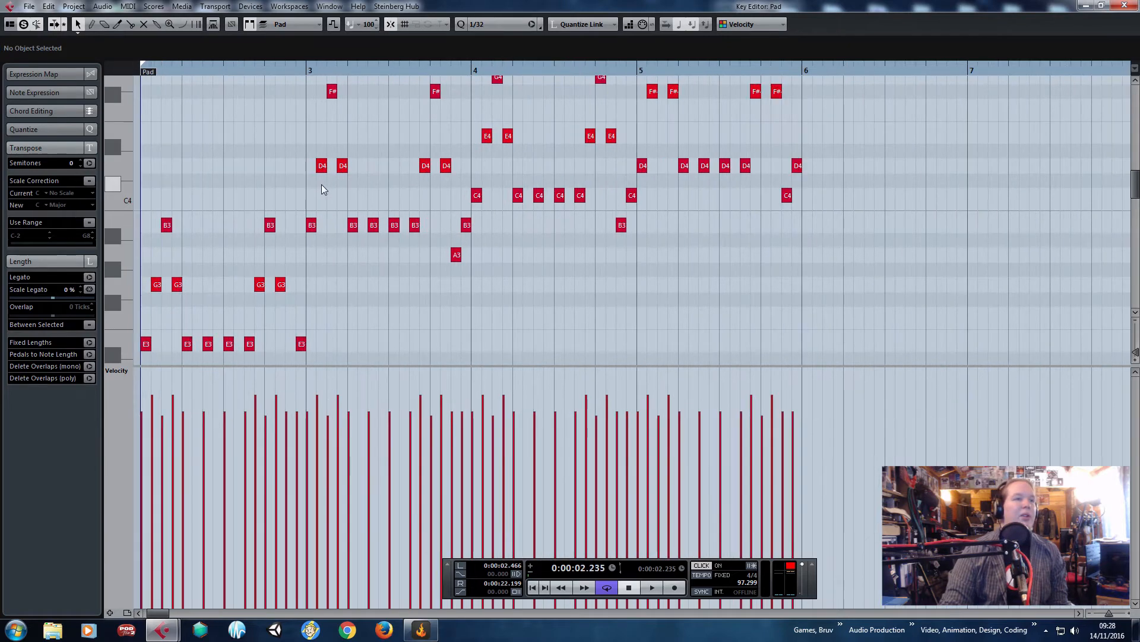
pyautogui.press('space')
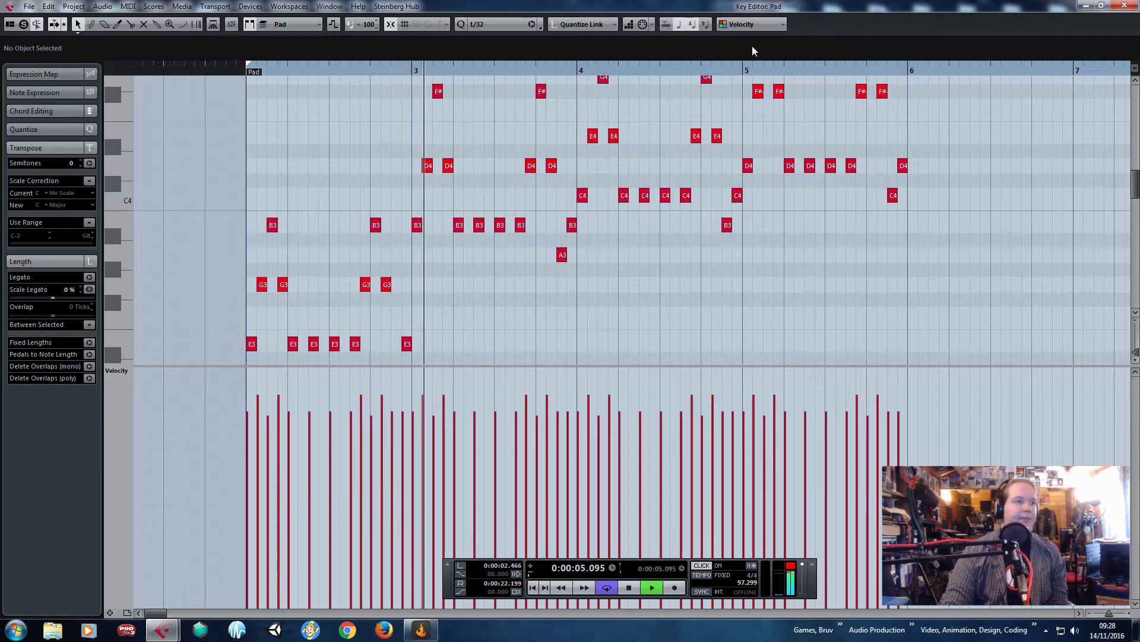
pyautogui.click(1124, 6)
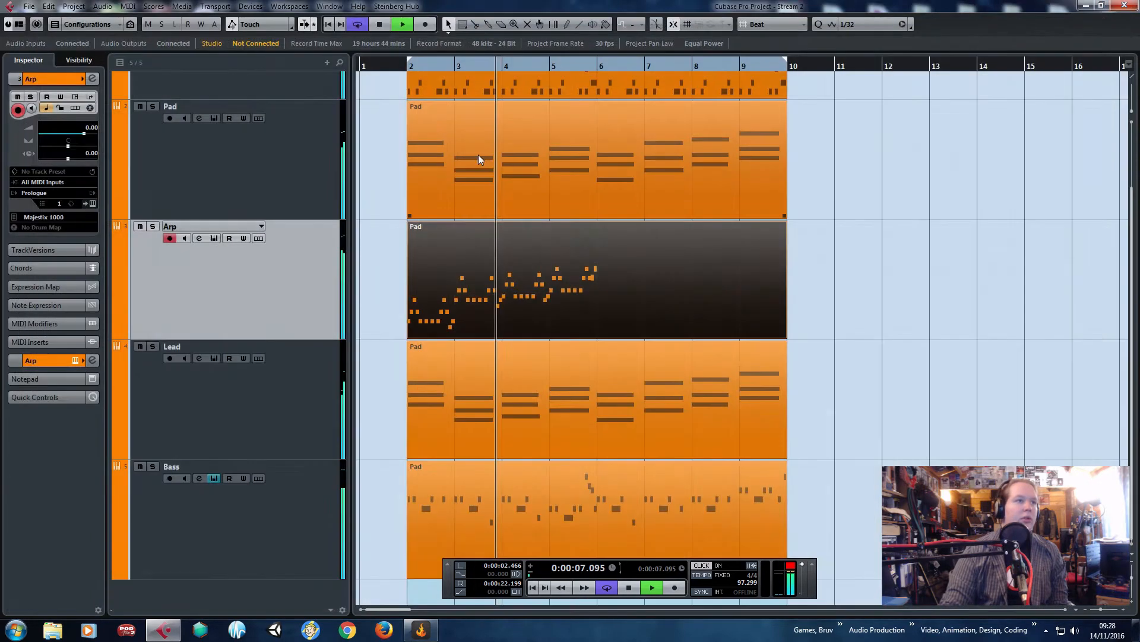
# Lower the Arp track's volume to -10.3 and pan it to L64.
pyautogui.click(190, 186)
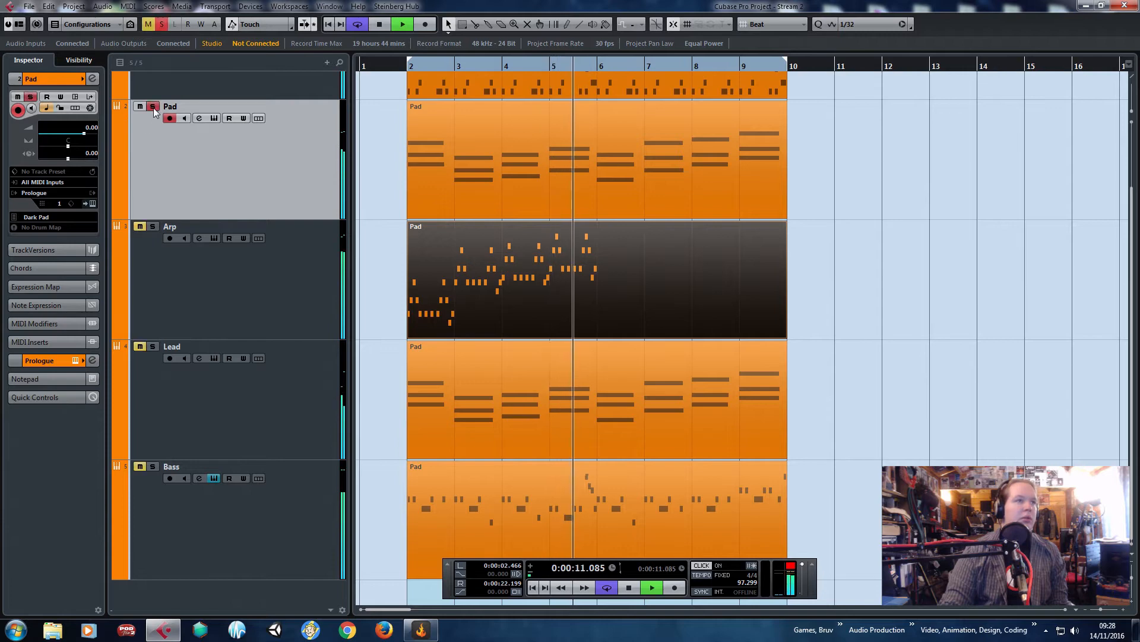
pyautogui.press('space')
pyautogui.click(276, 283)
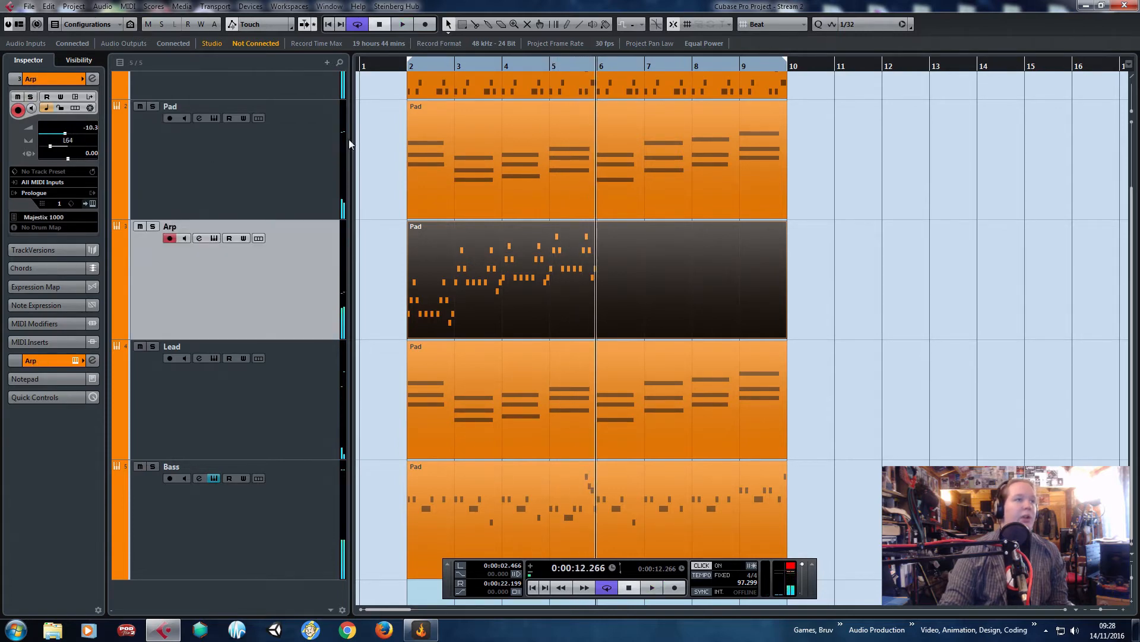
# Play the project from bar 2 and pan the Pad track to R70.
pyautogui.click(408, 67)
pyautogui.press('space')
pyautogui.click(390, 100)
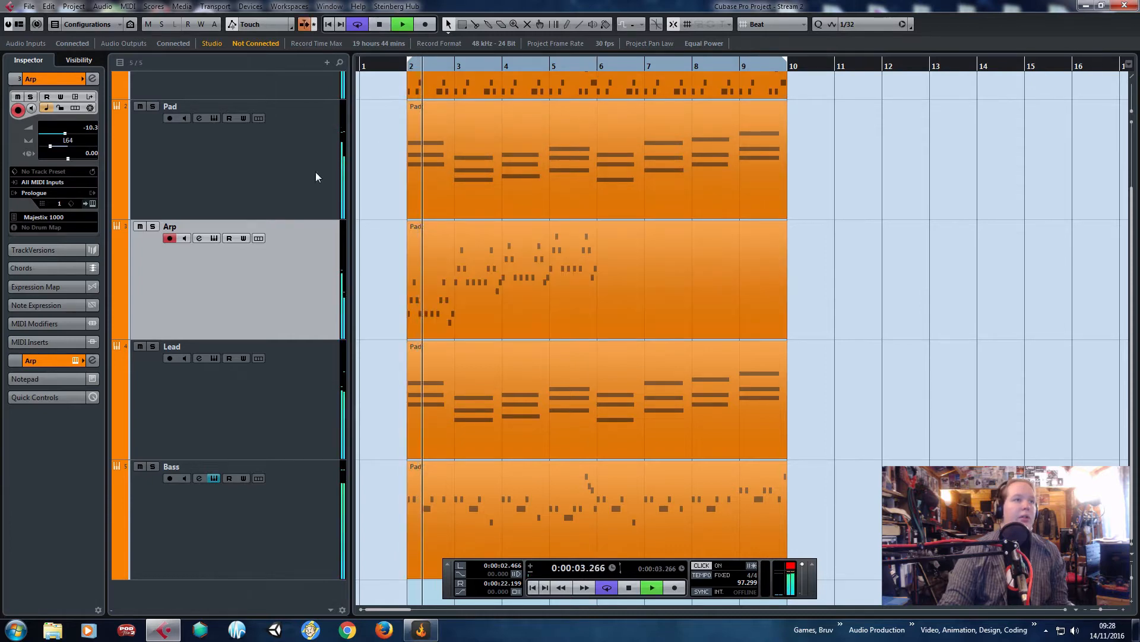
pyautogui.click(312, 172)
pyautogui.click(87, 146)
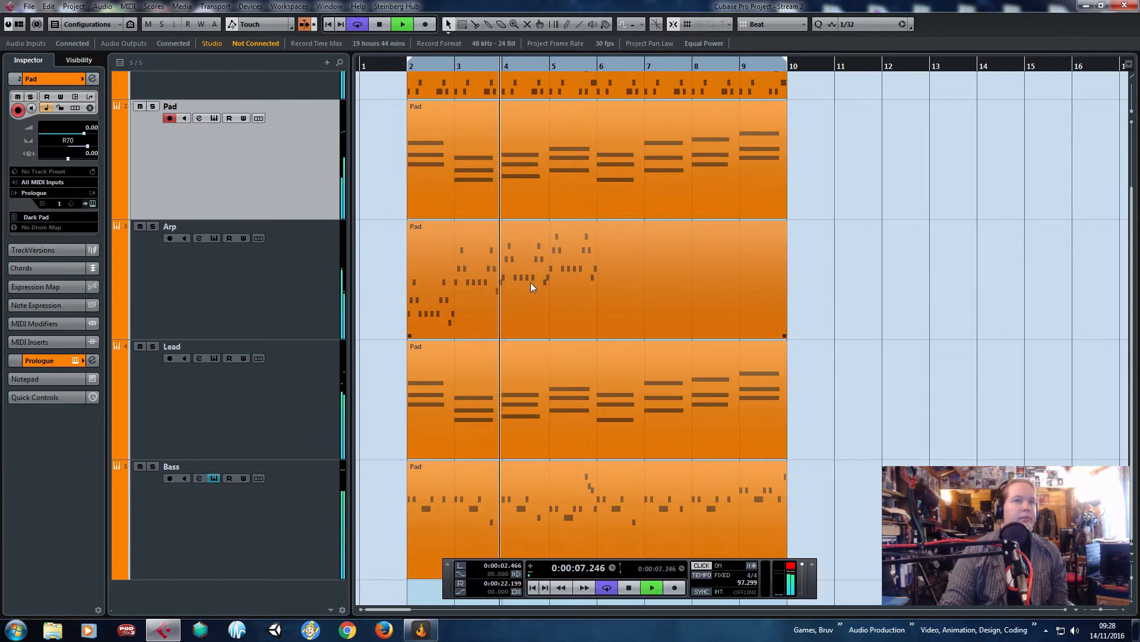
# Transpose all Arp notes in bars 3 to 5 down an octave, so bar 3 starts on B2.
pyautogui.doubleClick(470, 288)
pyautogui.moveTo(924, 306); pyautogui.dragTo(294, 191)
pyautogui.scroll(-5, 294, 191)
pyautogui.scroll(2, 280, 222)
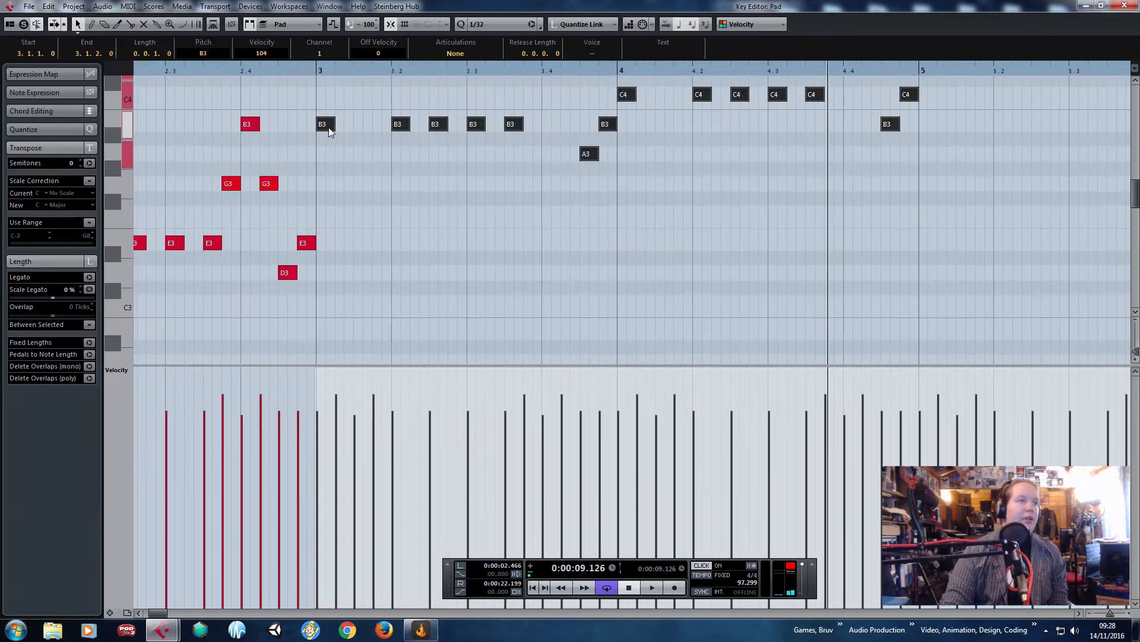
pyautogui.moveTo(329, 127); pyautogui.dragTo(331, 342)
pyautogui.scroll(-3, 331, 265)
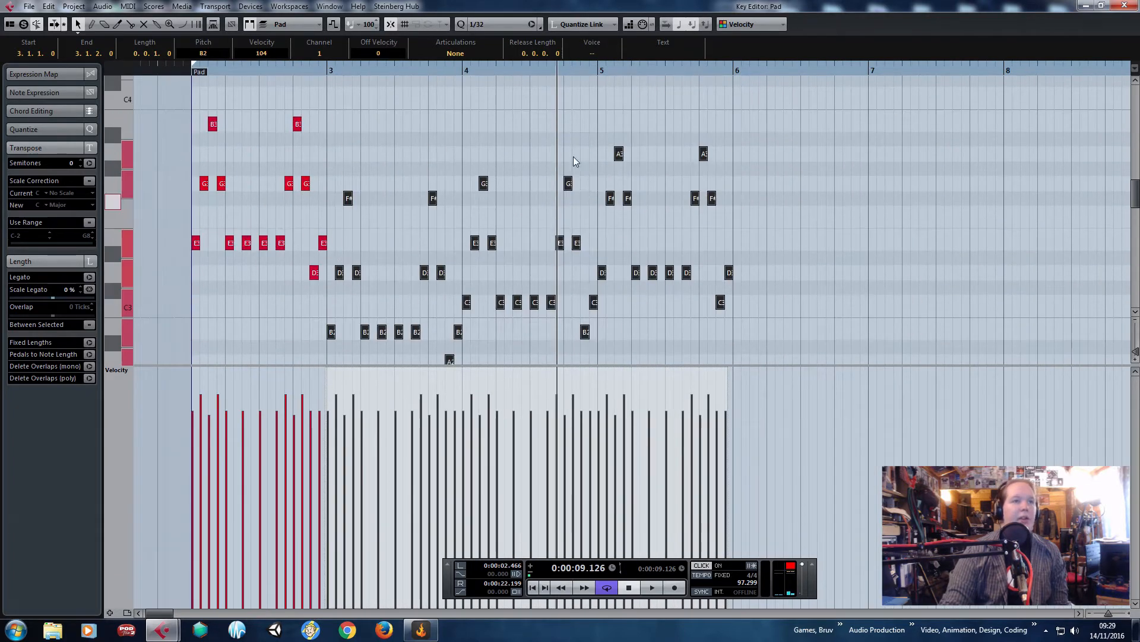
# Play the revised arpeggio from bar 2 into bar 5.
pyautogui.click(181, 74)
pyautogui.press('space')
pyautogui.click(363, 95)
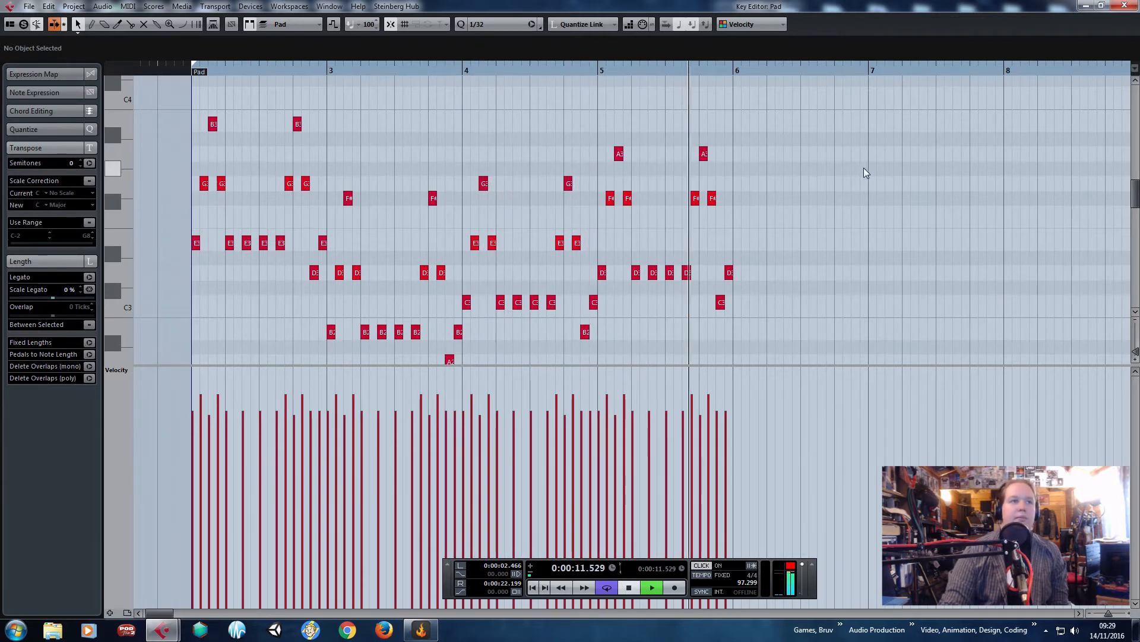
pyautogui.press('space')
pyautogui.press('g')
# Split the Arp part at bar 6 in the arrangement and delete its empty second half.
pyautogui.click(1125, 5)
pyautogui.press('3')
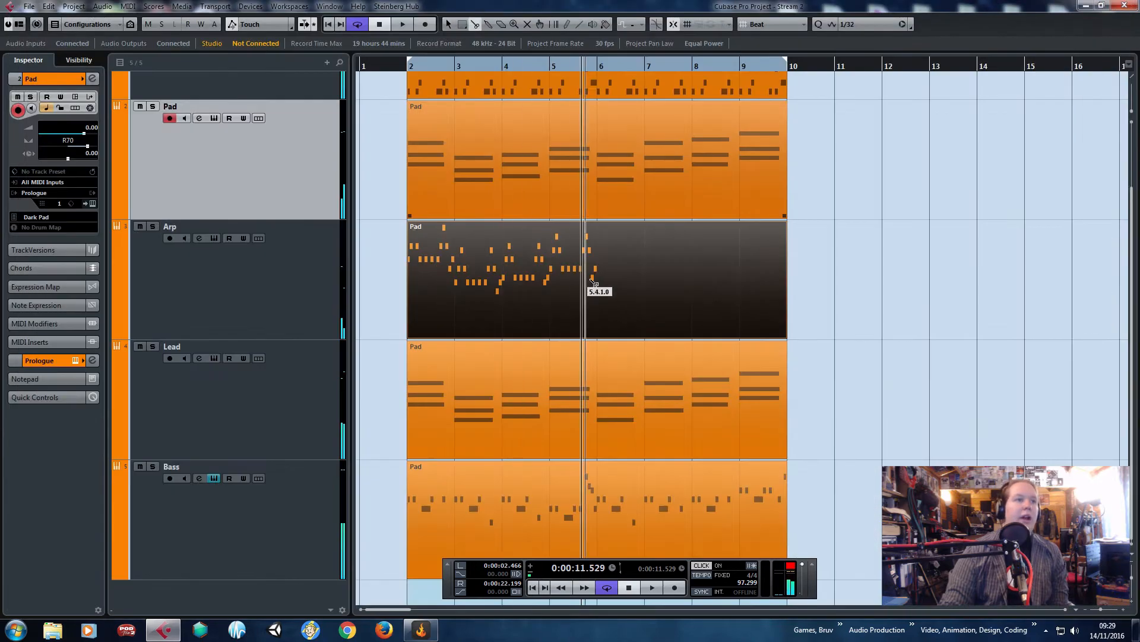
pyautogui.click(595, 277)
pyautogui.press('1')
pyautogui.press('Delete')
# Duplicate the four-bar Arp part to fill bars 6 to 9.
pyautogui.click(521, 250)
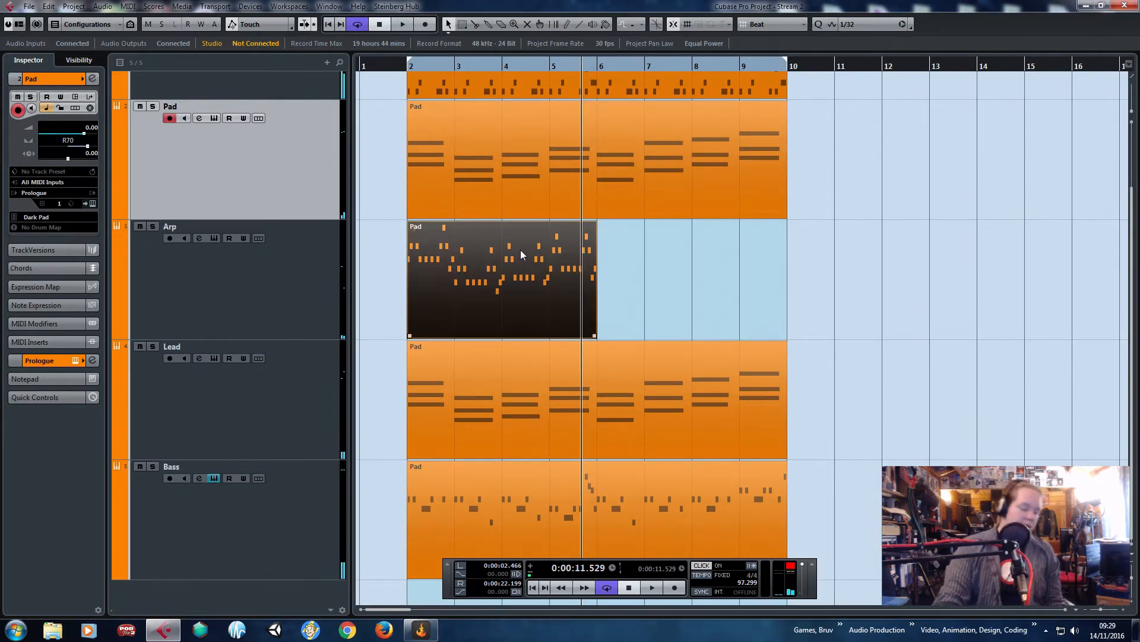
pyautogui.hotkey('ctrl', 'd')
pyautogui.click(825, 252)
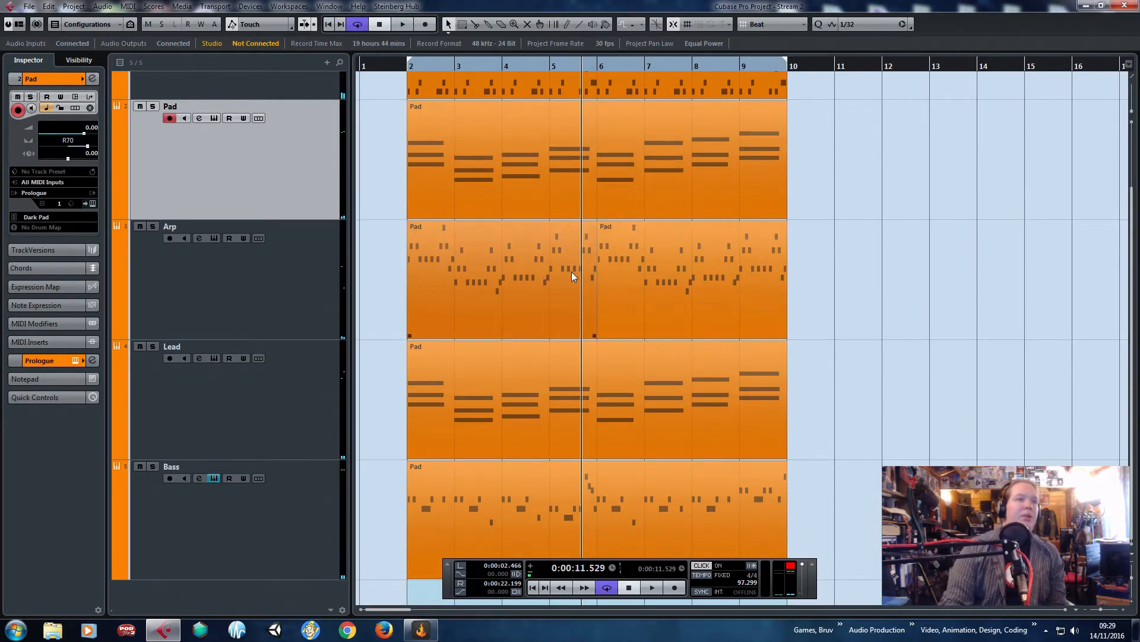
# Select all tracks from Kit to Bass and reduce their height so all five fit in the arrangement.
pyautogui.click(292, 262)
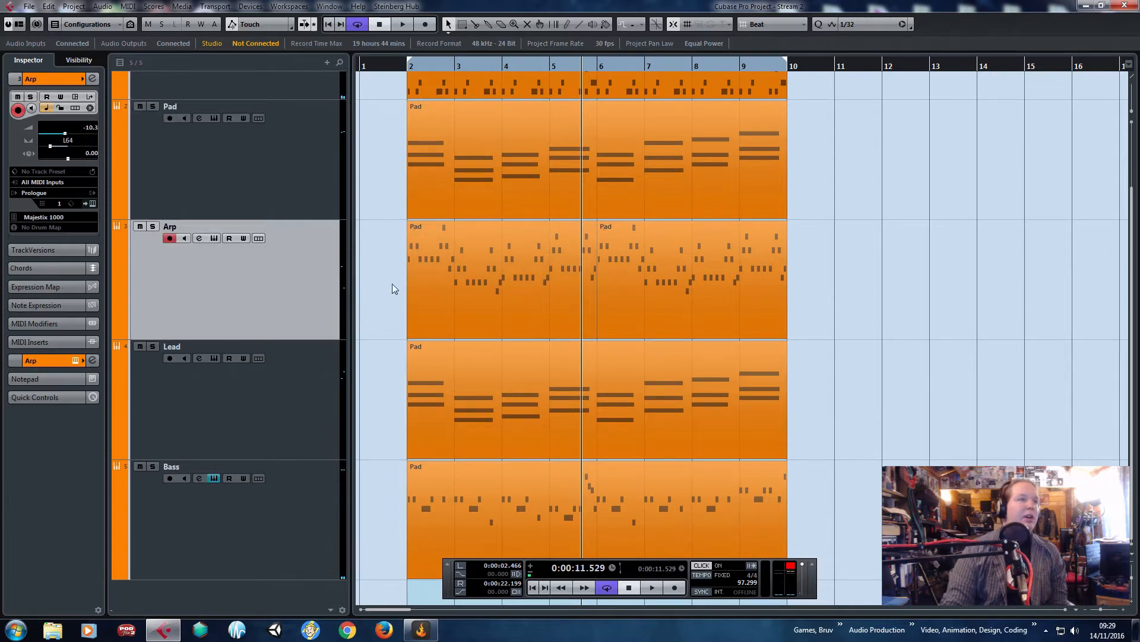
pyautogui.scroll(3, 428, 274)
pyautogui.click(321, 158)
pyautogui.scroll(-3, 319, 297)
pyautogui.keyDown('shift'); pyautogui.click(317, 487); pyautogui.keyUp('shift')
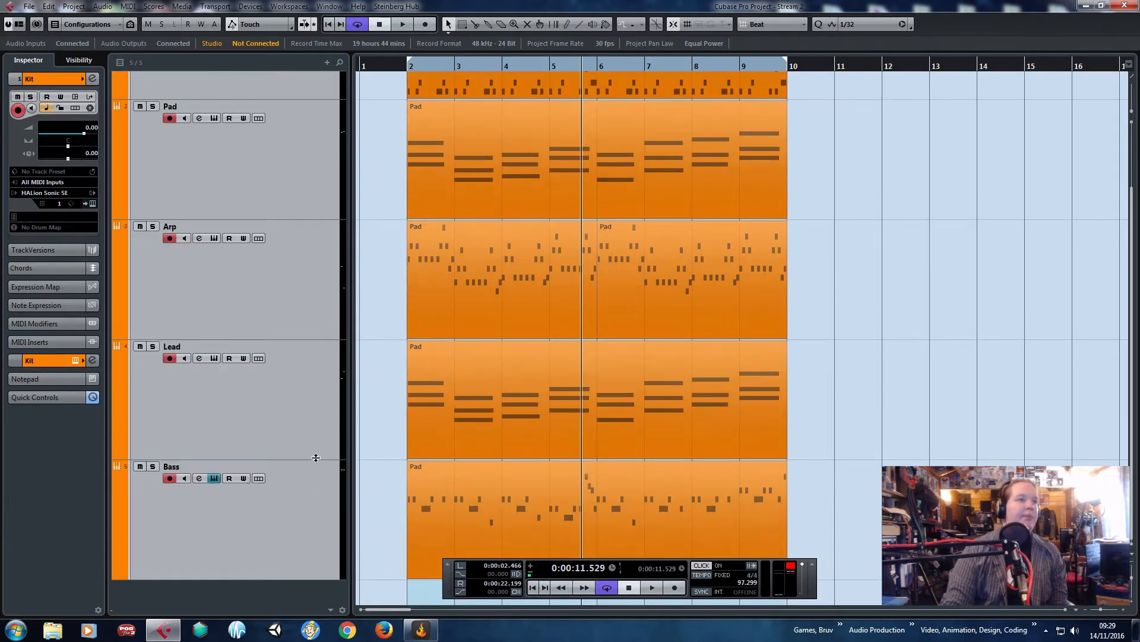
pyautogui.scroll(3, 314, 434)
pyautogui.moveTo(291, 191); pyautogui.dragTo(298, 167)
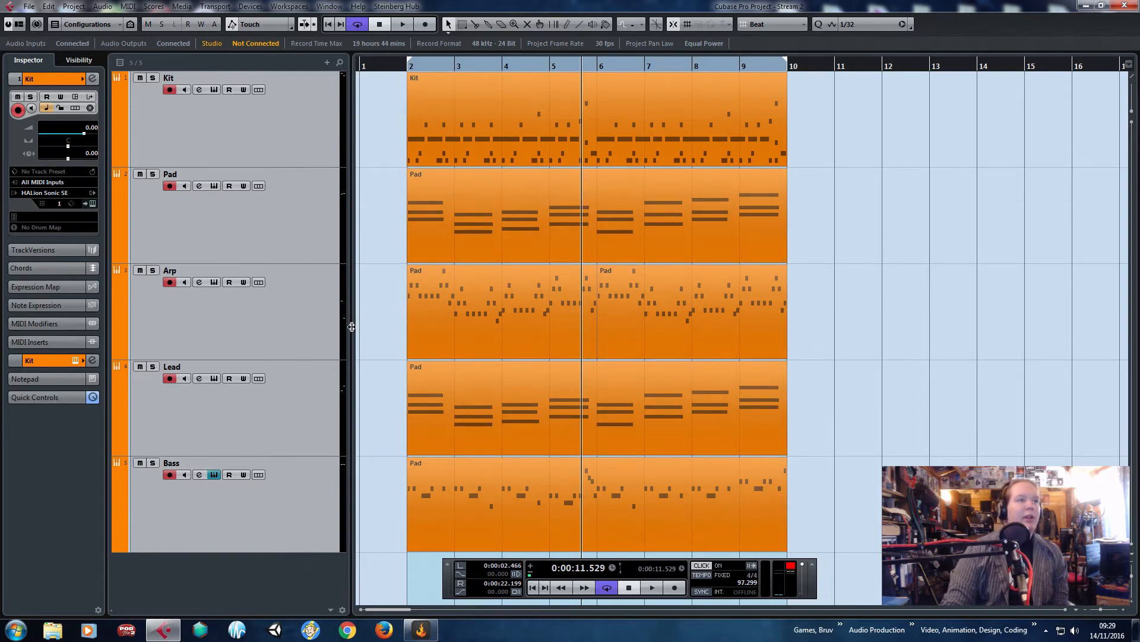
# Play the project with the Arp track selected and mute the Lead track.
pyautogui.click(153, 331)
pyautogui.press('space')
pyautogui.click(139, 367)
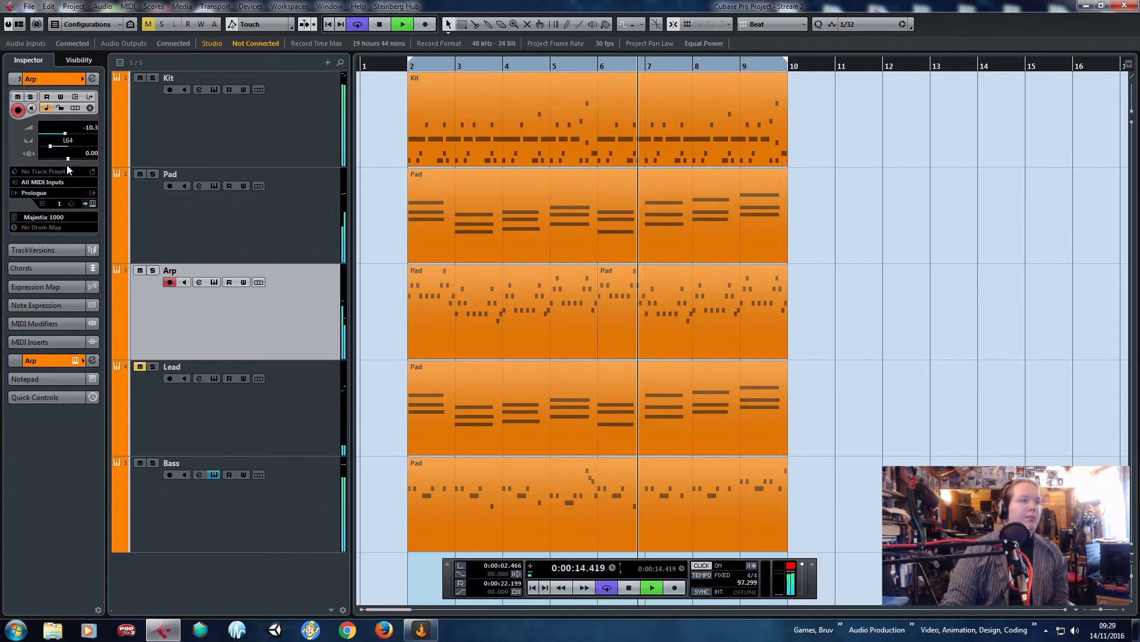
# In the Arp track's Prologue, set envelope 2's sustain to 4, attack to 0.0 and release to 28.7, and solo the track.
pyautogui.click(92, 203)
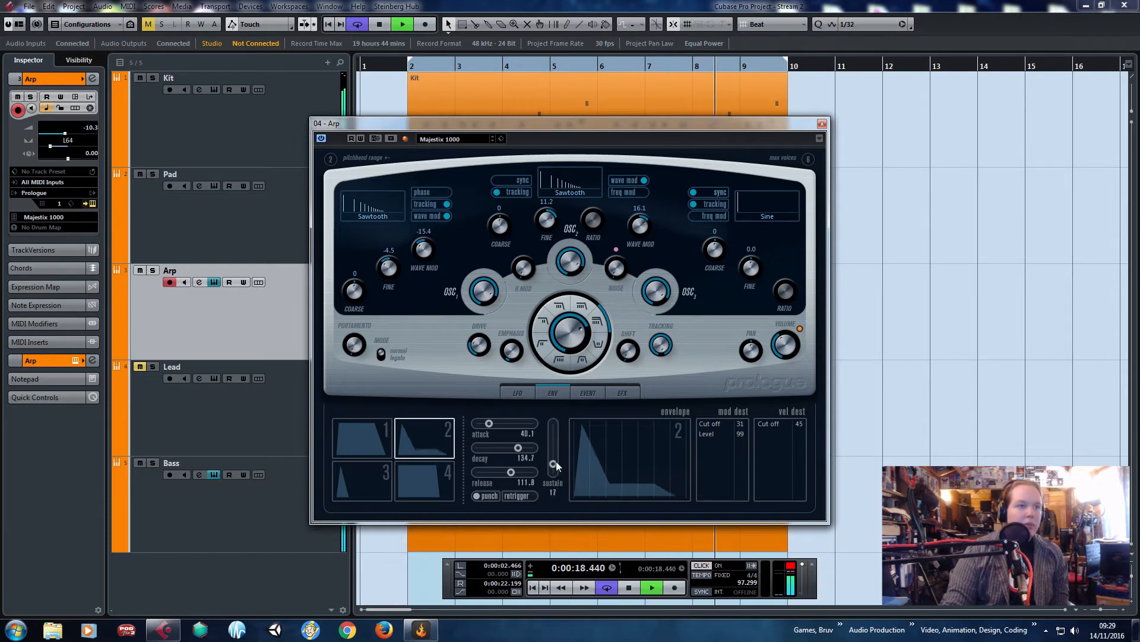
pyautogui.moveTo(556, 461); pyautogui.dragTo(553, 470)
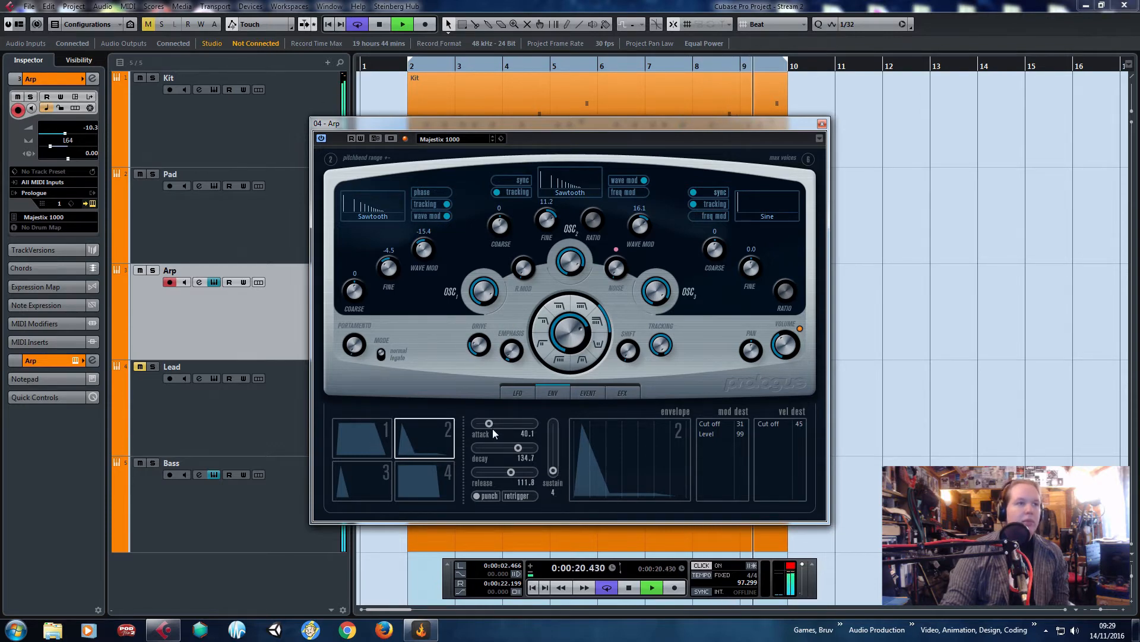
pyautogui.moveTo(479, 426); pyautogui.dragTo(476, 429)
pyautogui.press('s')
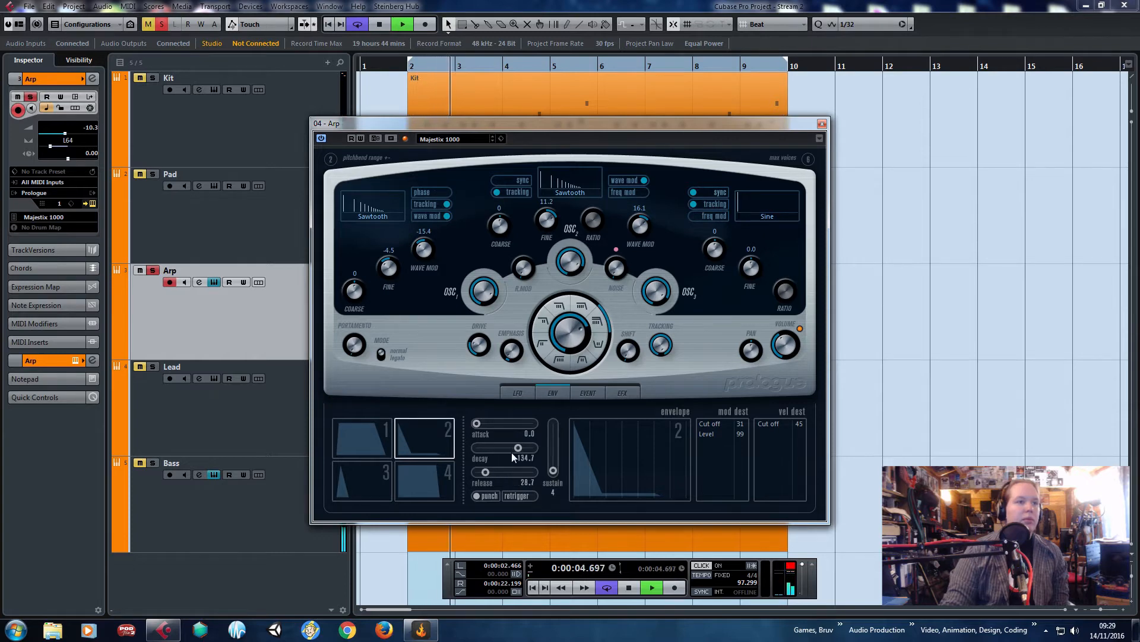
# Set envelope 2's decay to 72.8 and release to 19.2, and envelope 1's attack to 0.0, decay to 18.2 and release to 74.7.
pyautogui.moveTo(490, 477); pyautogui.dragTo(482, 475)
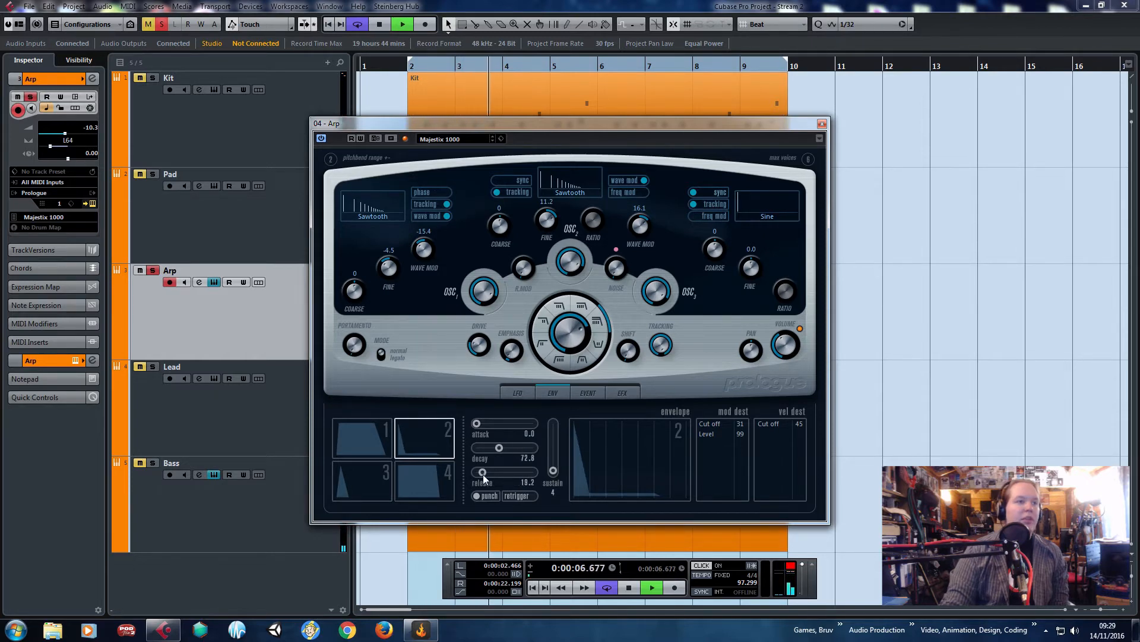
pyautogui.click(362, 437)
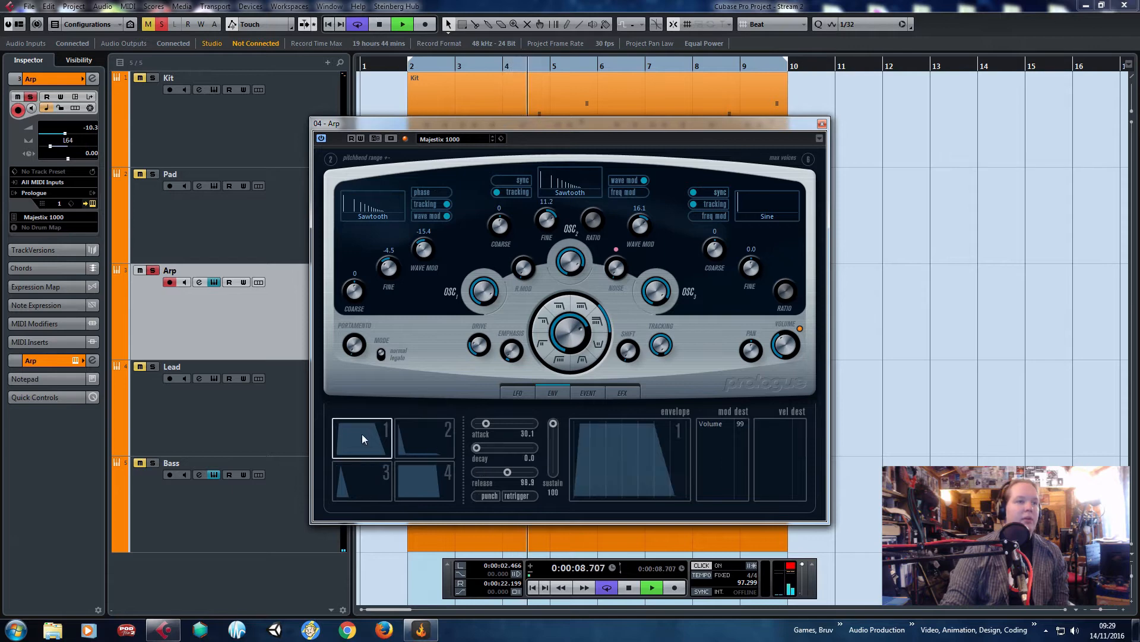
pyautogui.moveTo(485, 428); pyautogui.dragTo(476, 427)
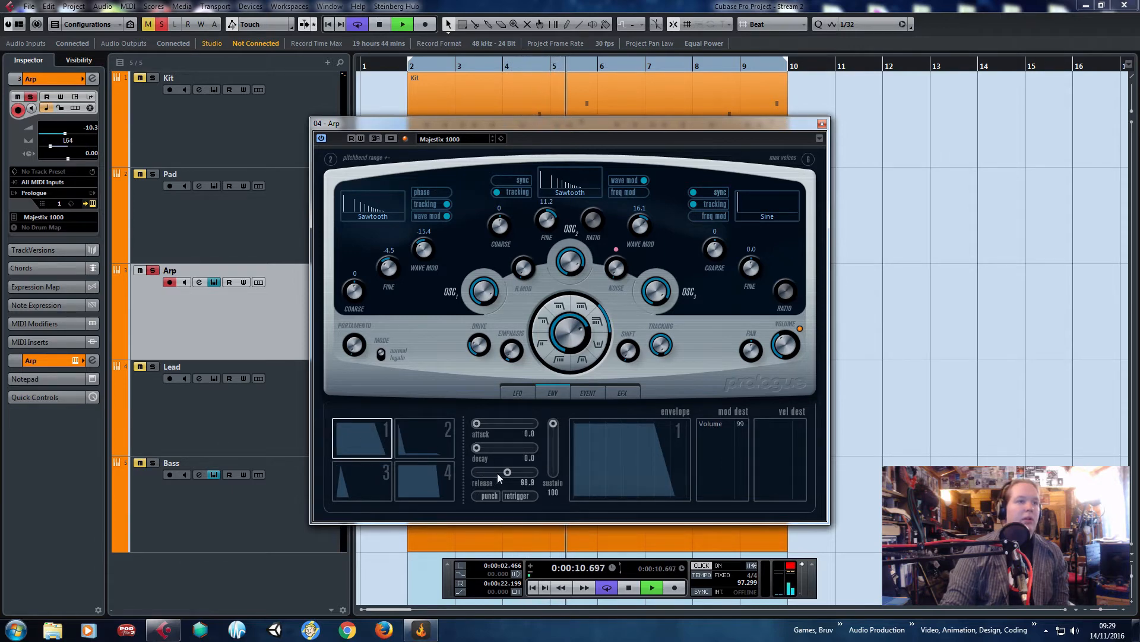
pyautogui.moveTo(506, 472)
pyautogui.mouseDown()
pyautogui.moveTo(485, 472)
pyautogui.moveTo(481, 448)
pyautogui.moveTo(499, 475)
pyautogui.mouseUp()
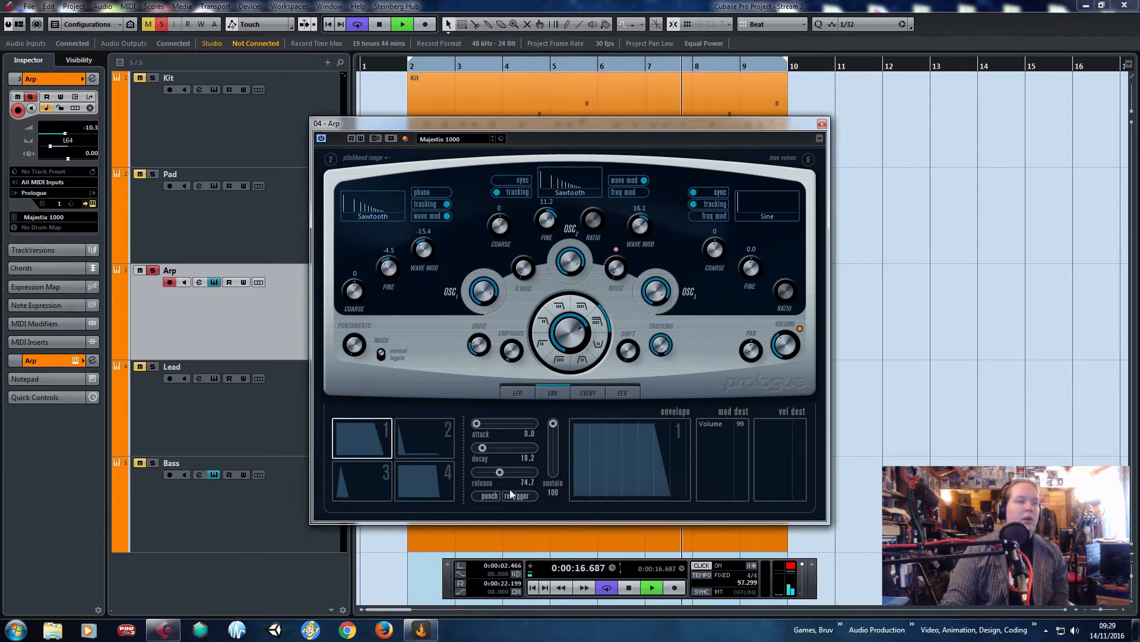
# Review envelopes 4 and 3 of the Arp's Prologue against playback and close the instrument editor.
pyautogui.click(425, 480)
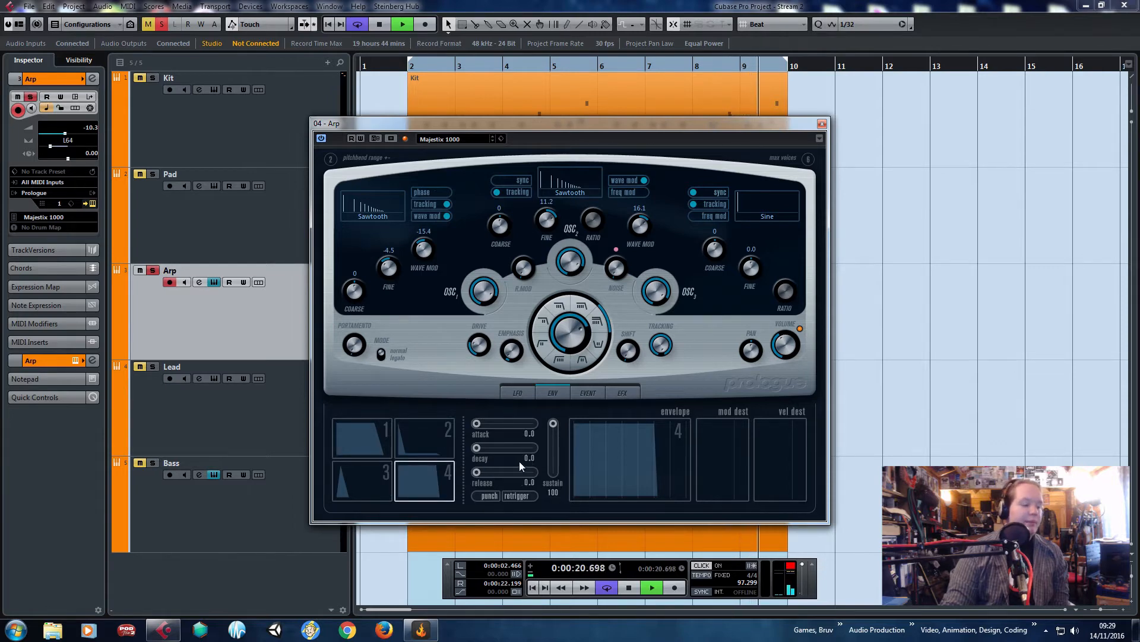
pyautogui.press('space')
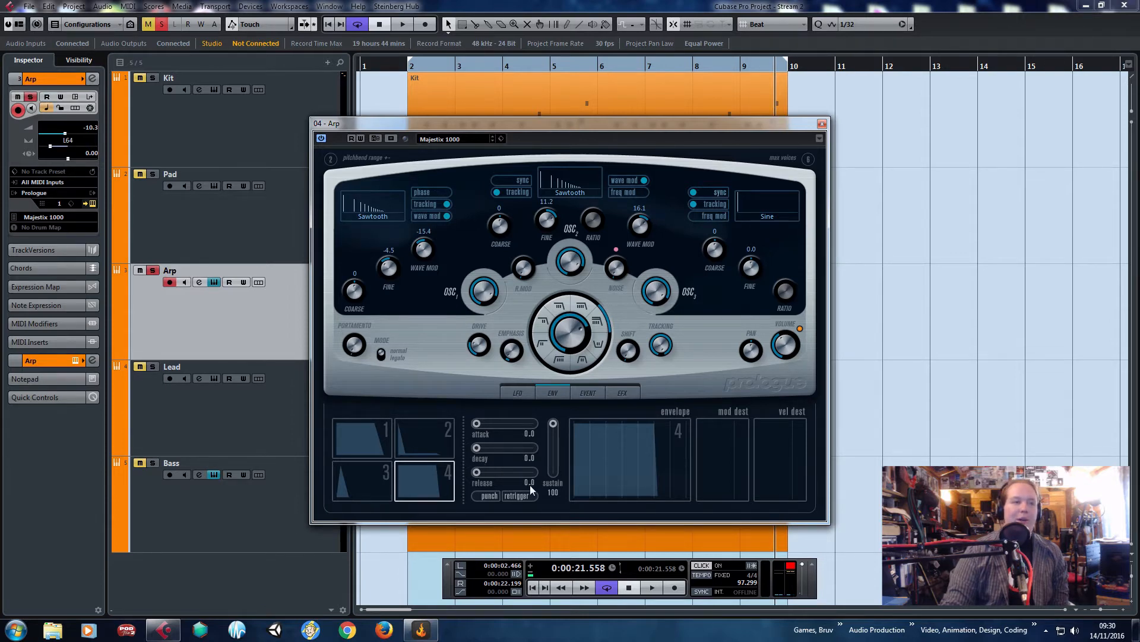
pyautogui.moveTo(477, 423); pyautogui.dragTo(500, 449)
pyautogui.click(363, 480)
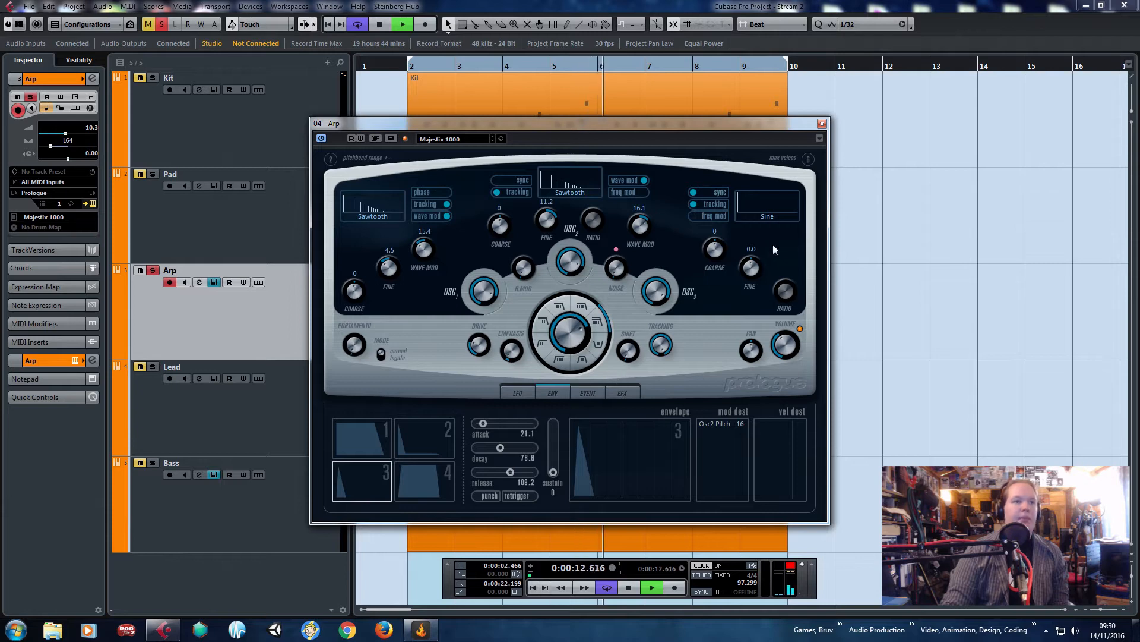
pyautogui.click(822, 123)
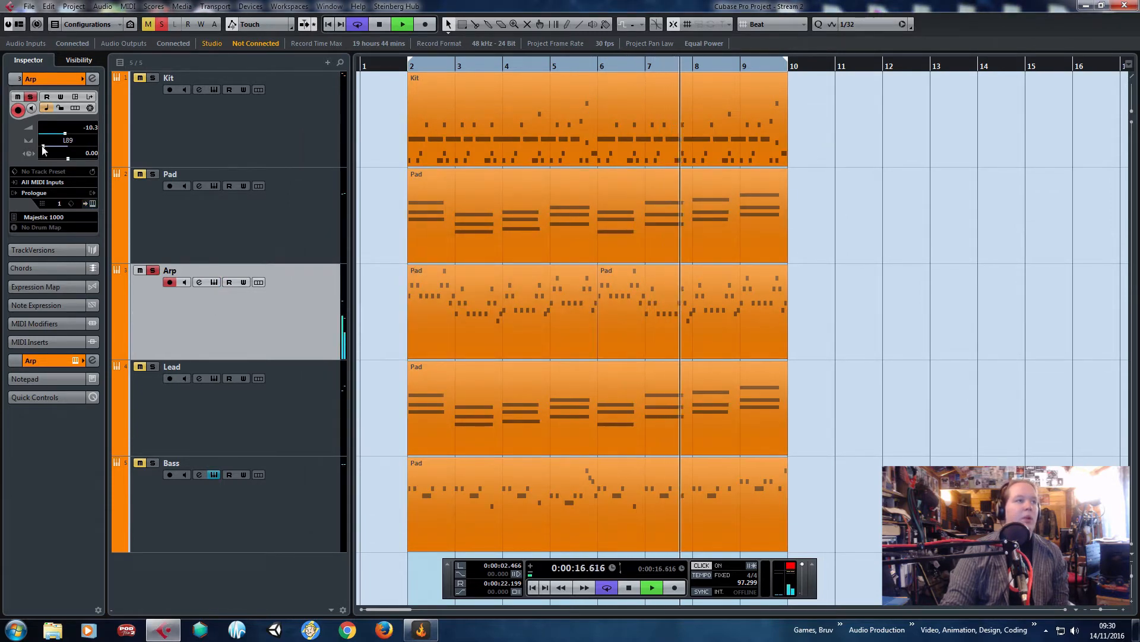
# Pan the Arp track to L62, take it out of solo and play the full mix.
pyautogui.moveTo(50, 146)
pyautogui.mouseDown()
pyautogui.moveTo(30, 148)
pyautogui.moveTo(77, 158)
pyautogui.moveTo(53, 158)
pyautogui.mouseUp()
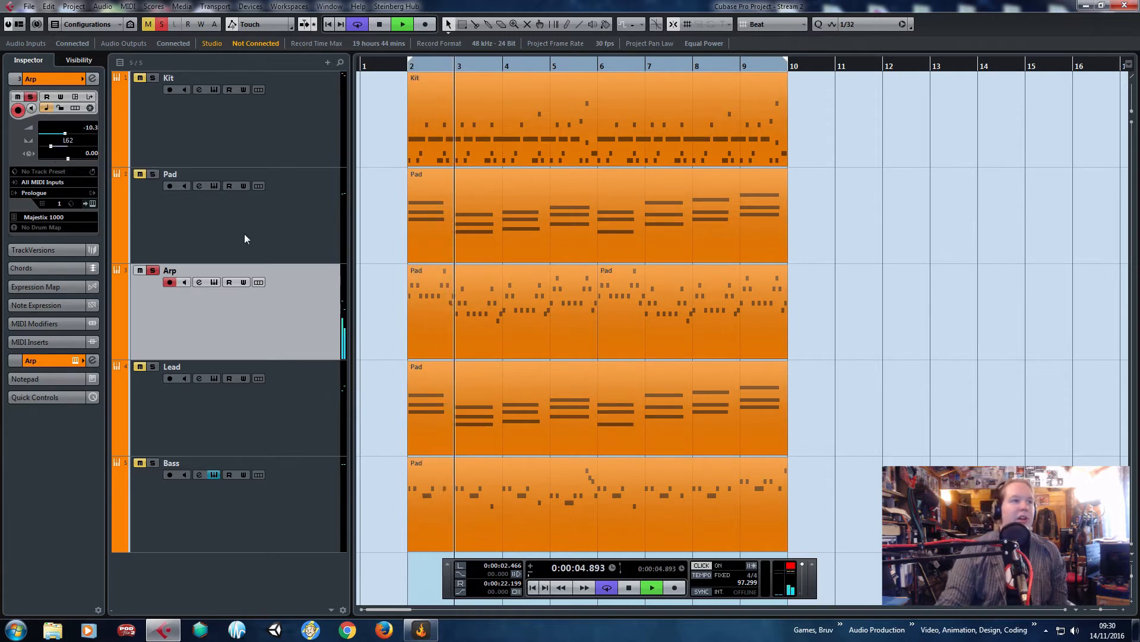
pyautogui.click(463, 228)
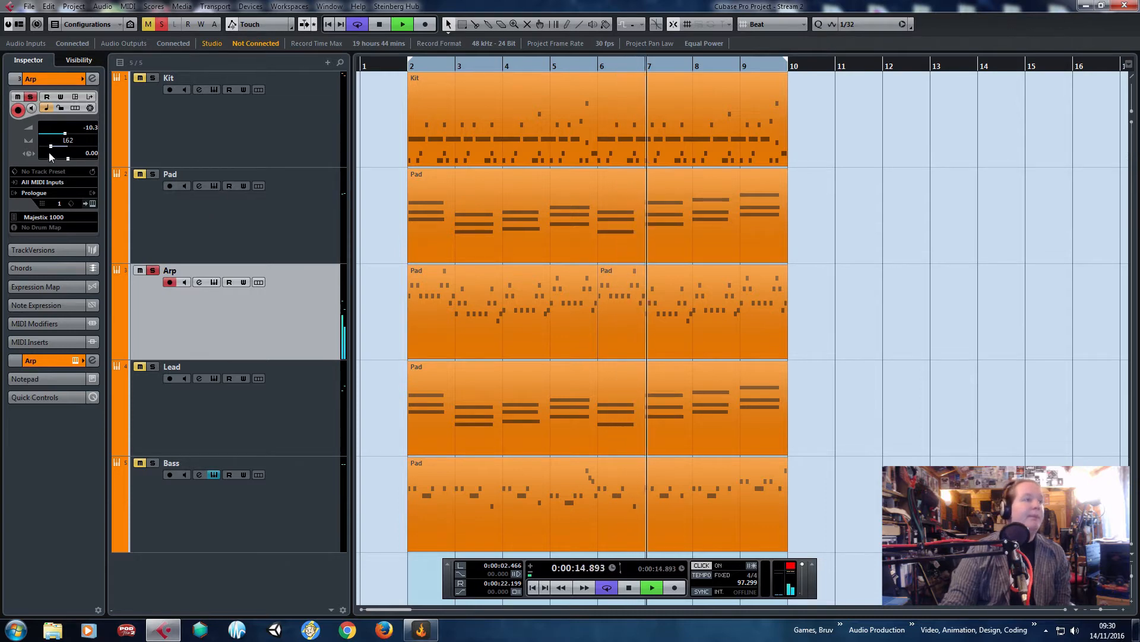
pyautogui.press('space')
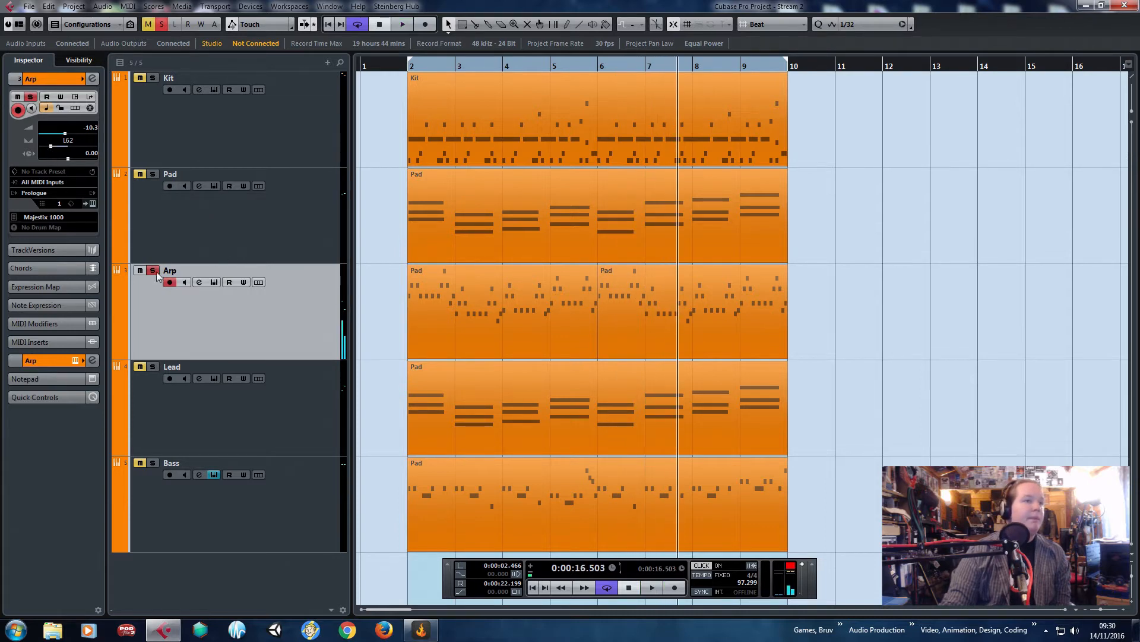
pyautogui.press('space')
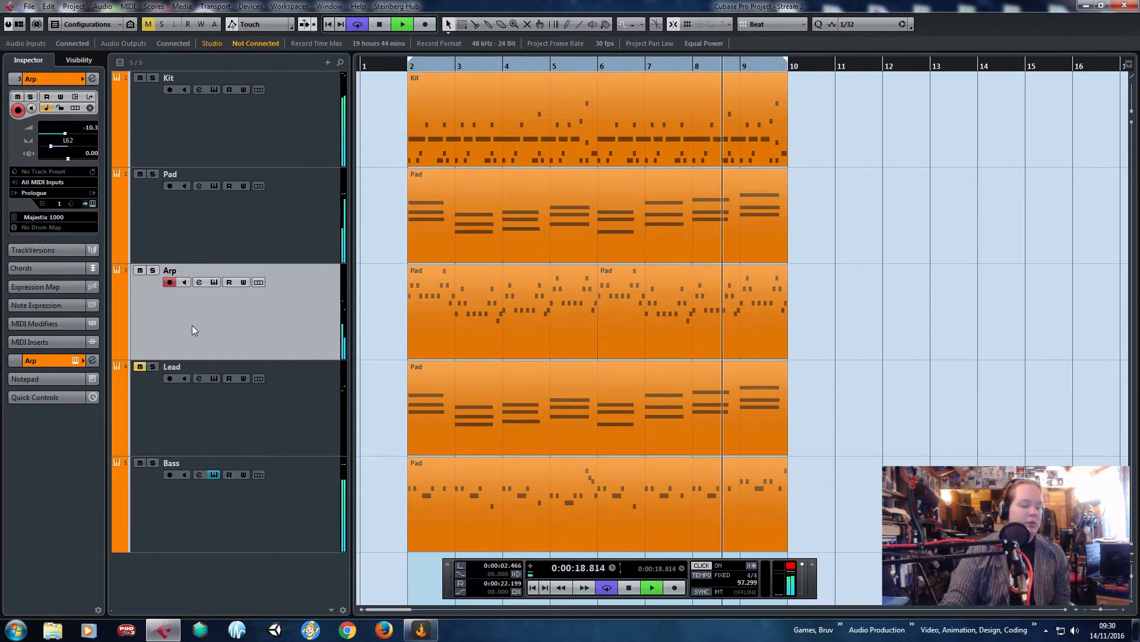
# Check the Pad and Bass track levels during playback and lower the Kit track's volume to -4.00.
pyautogui.click(243, 243)
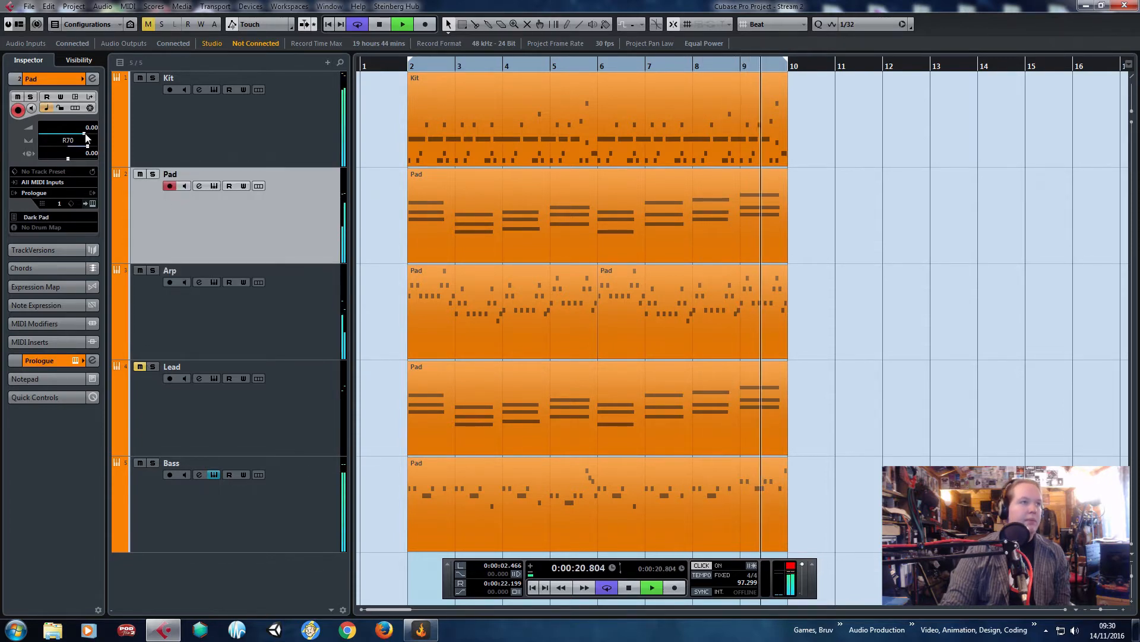
pyautogui.click(272, 162)
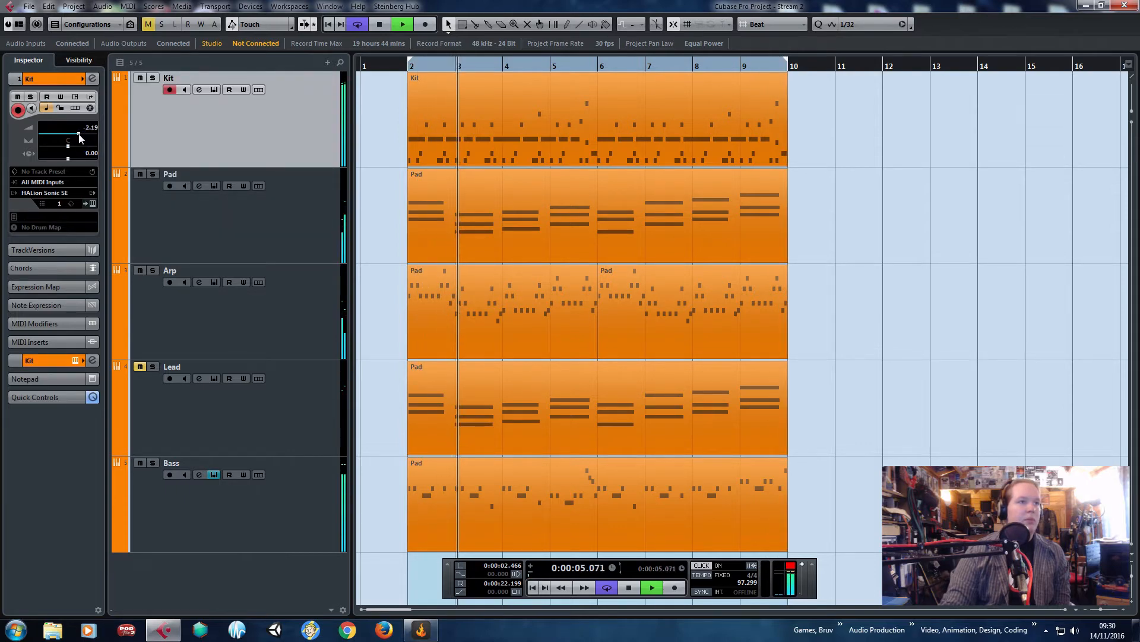
pyautogui.scroll(-2, 80, 138)
pyautogui.scroll(-2, 80, 138)
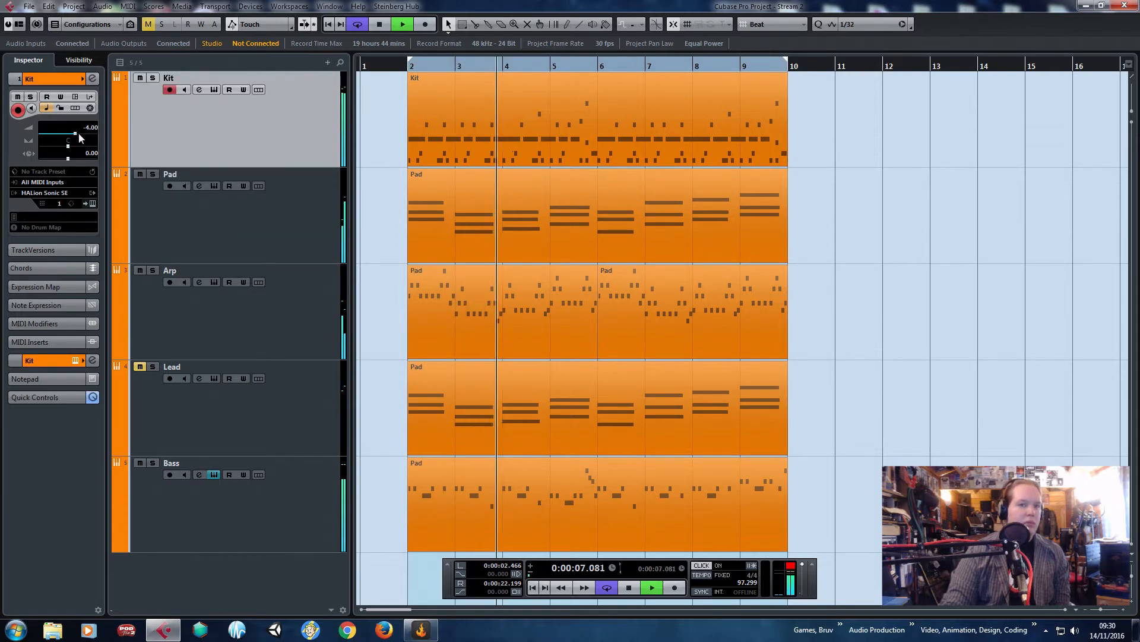
pyautogui.click(338, 504)
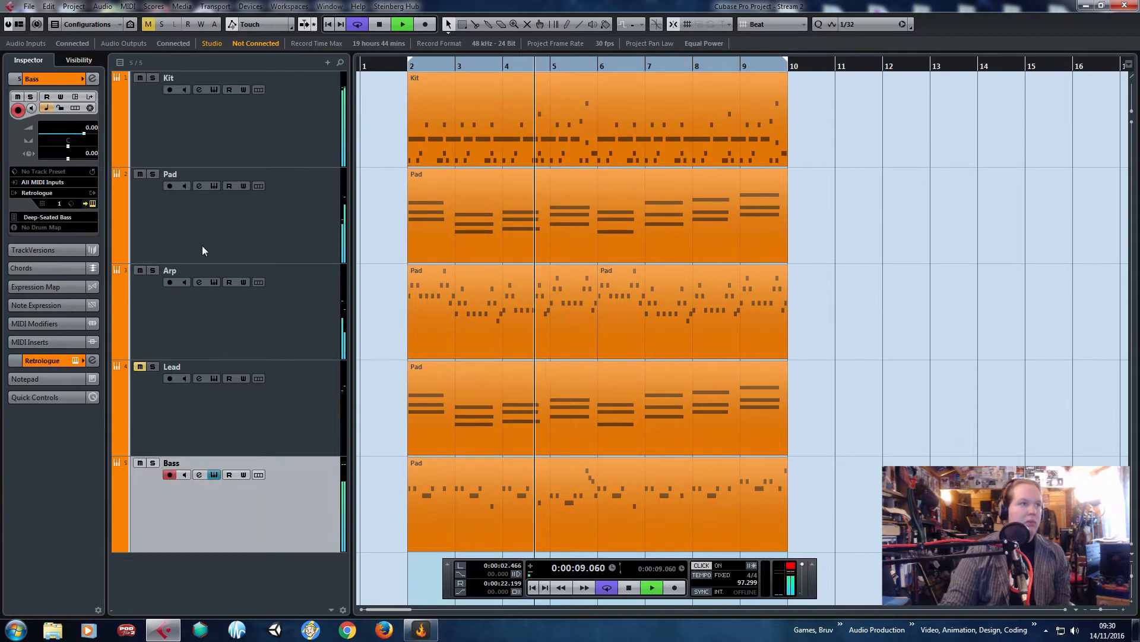
# Solo the Arp track with playback stopped and load PingPongDelay into its first audio insert slot.
pyautogui.click(293, 326)
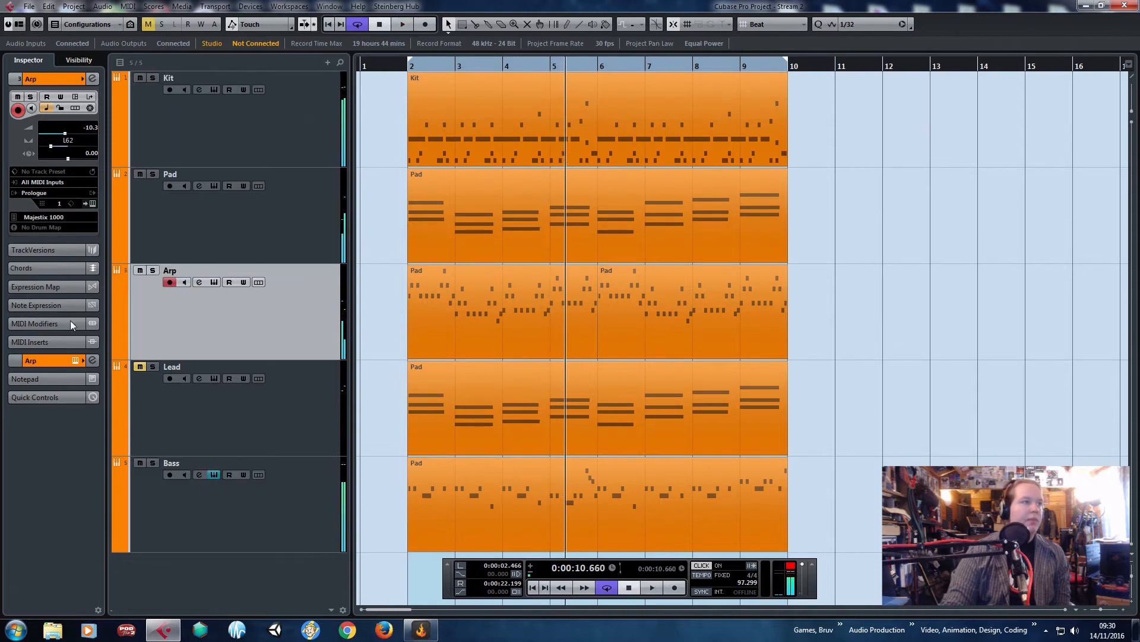
pyautogui.press('s')
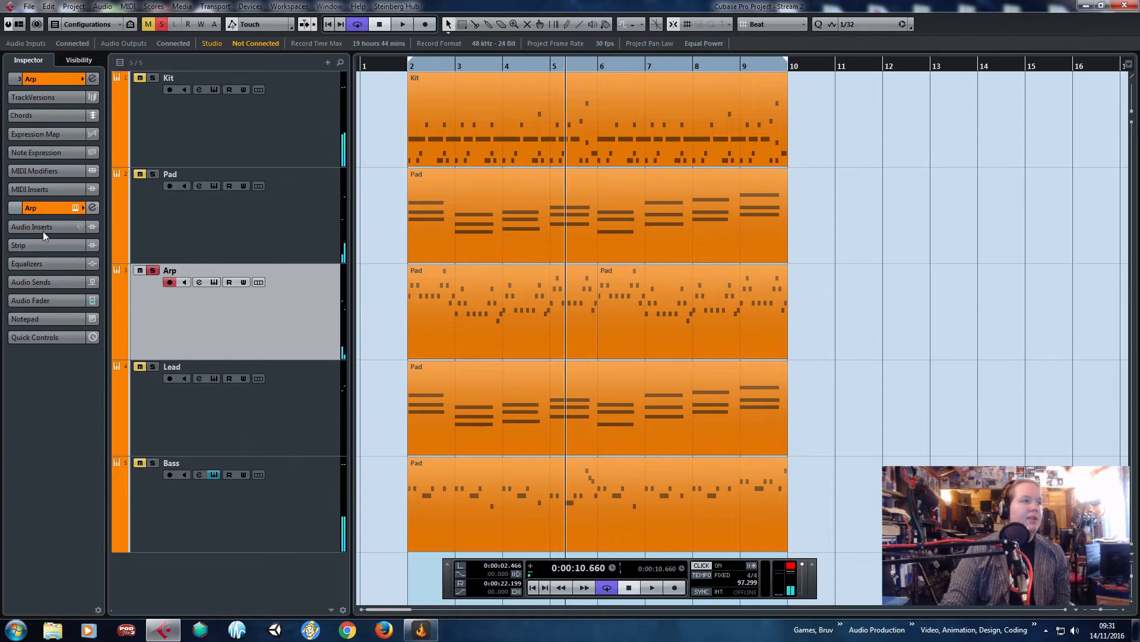
pyautogui.click(43, 228)
pyautogui.click(77, 250)
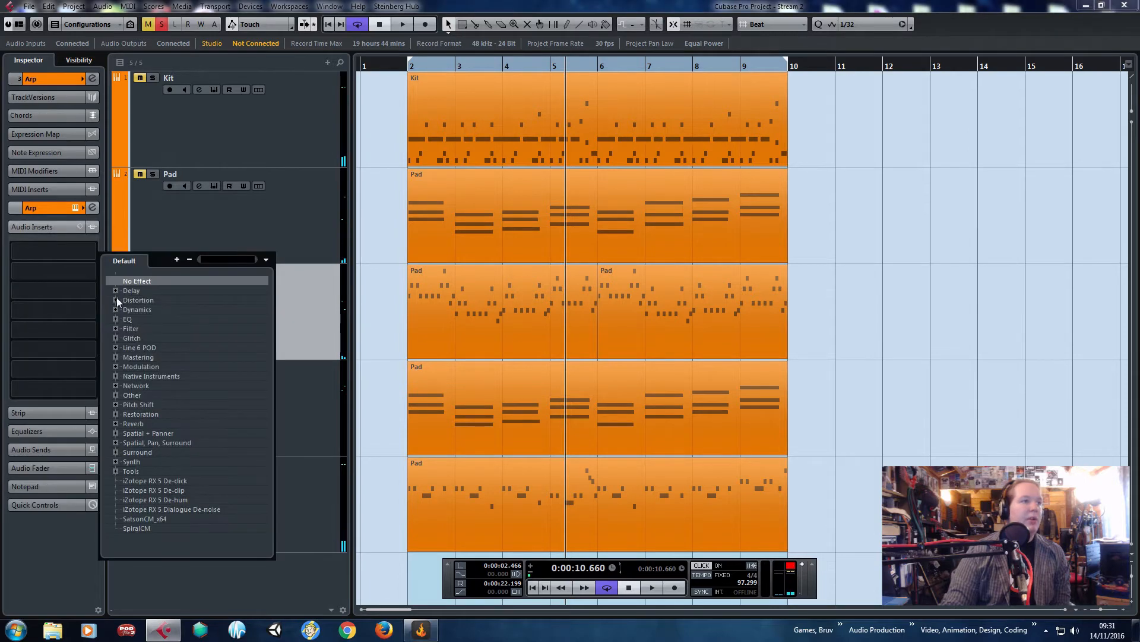
pyautogui.click(115, 291)
pyautogui.click(159, 319)
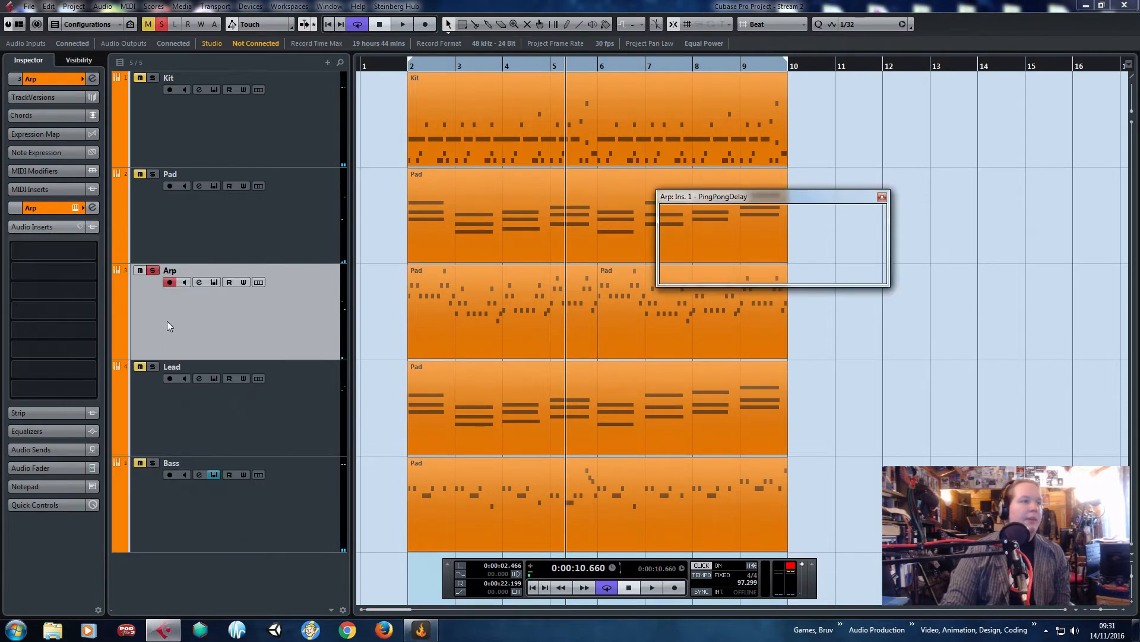
# During playback, set the PingPongDelay's delay to 1/8, feedback to 36.0, low filter to 618.8 and high filter to 19512.0.
pyautogui.press('space')
pyautogui.click(683, 240)
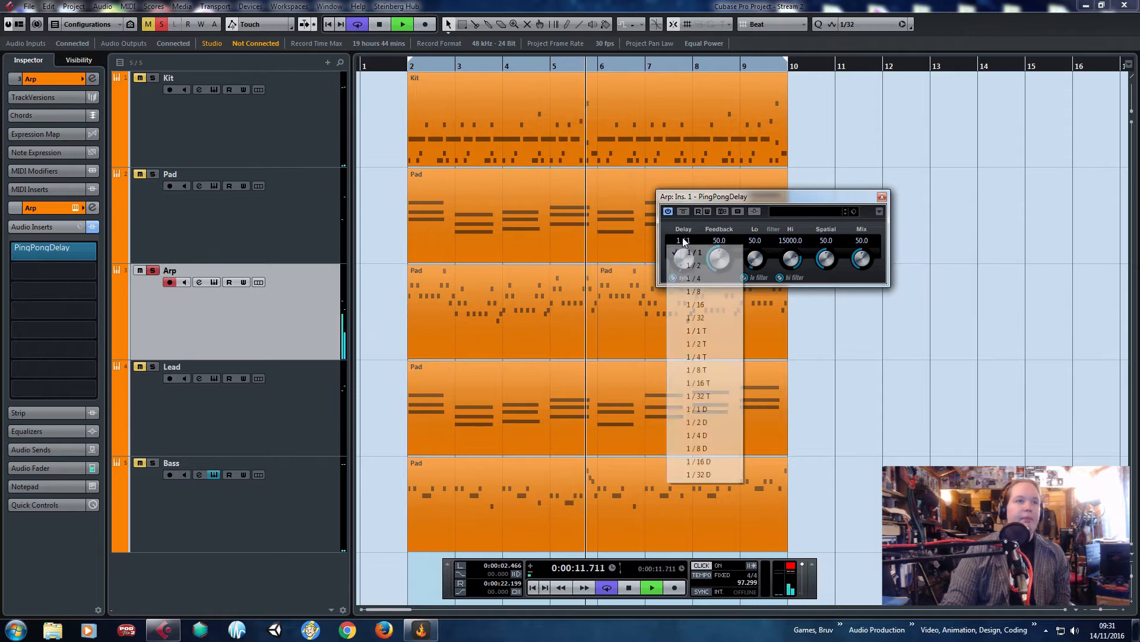
pyautogui.click(701, 291)
pyautogui.moveTo(719, 258); pyautogui.dragTo(793, 238)
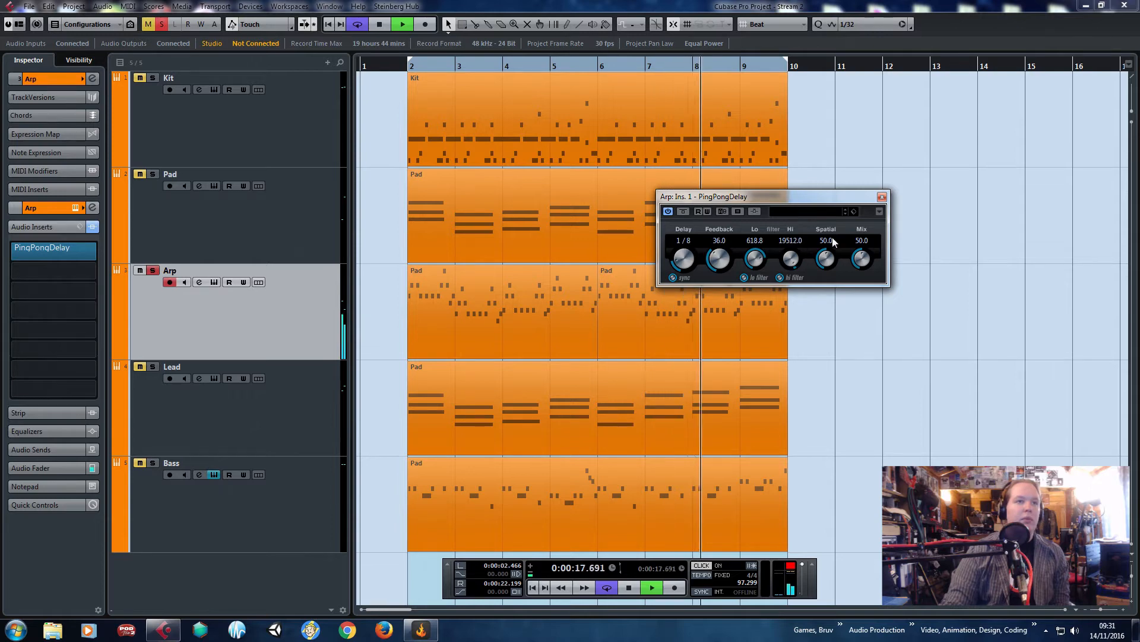
# Set the PingPongDelay's spatial to 100 and mix to 45, unsolo the Arp track and close the effect editor.
pyautogui.click(826, 241)
pyautogui.write('100')
pyautogui.press('Return')
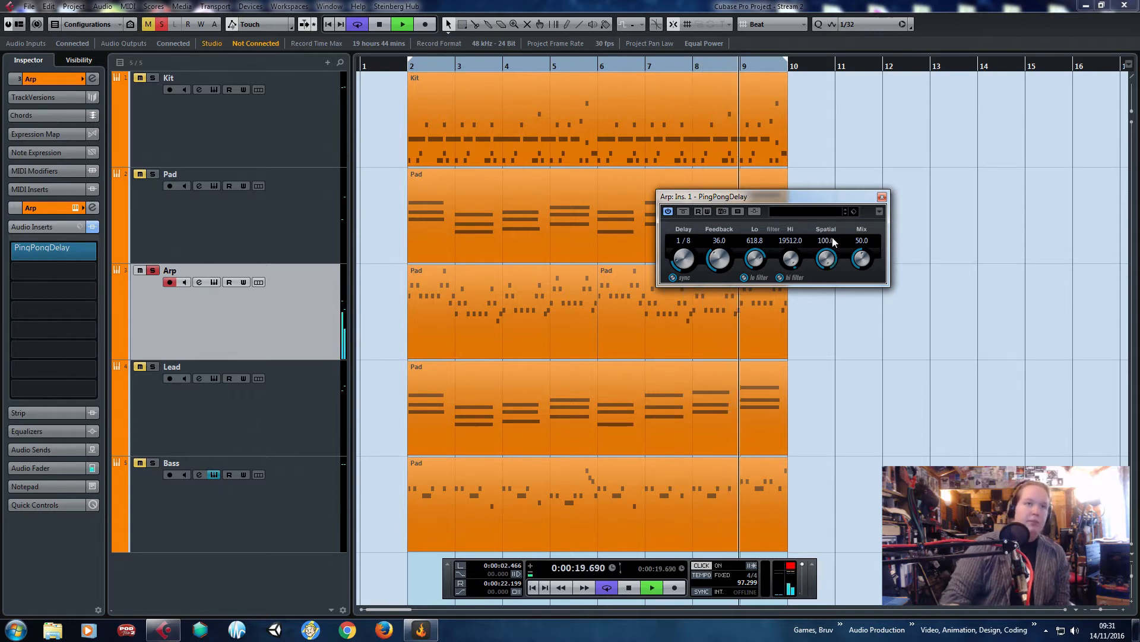
pyautogui.click(863, 241)
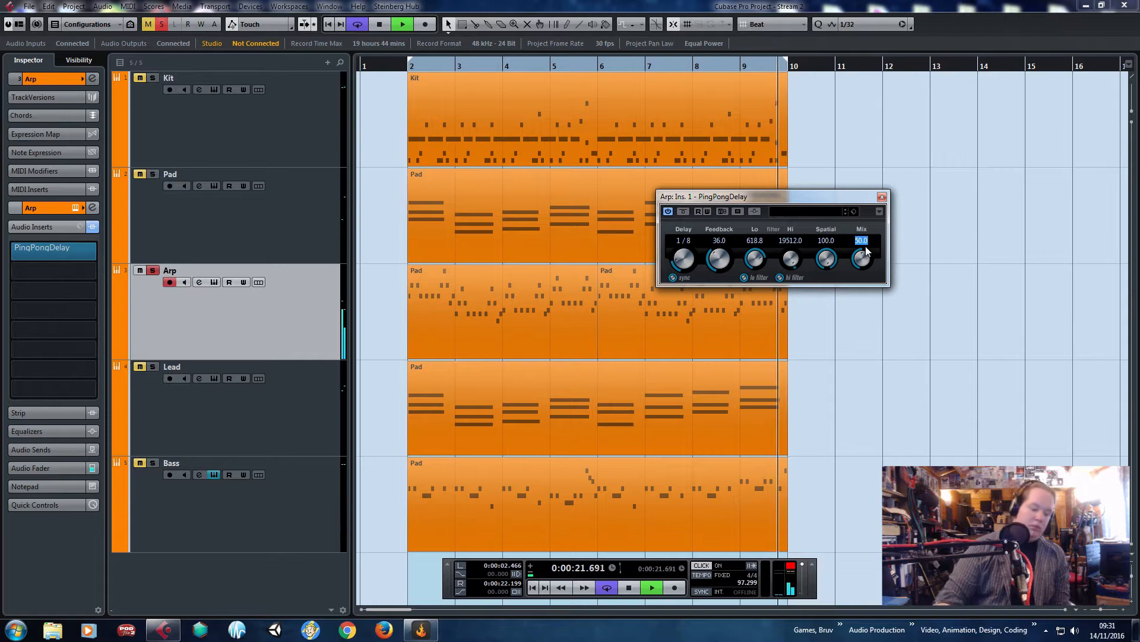
pyautogui.write('45')
pyautogui.press('Return')
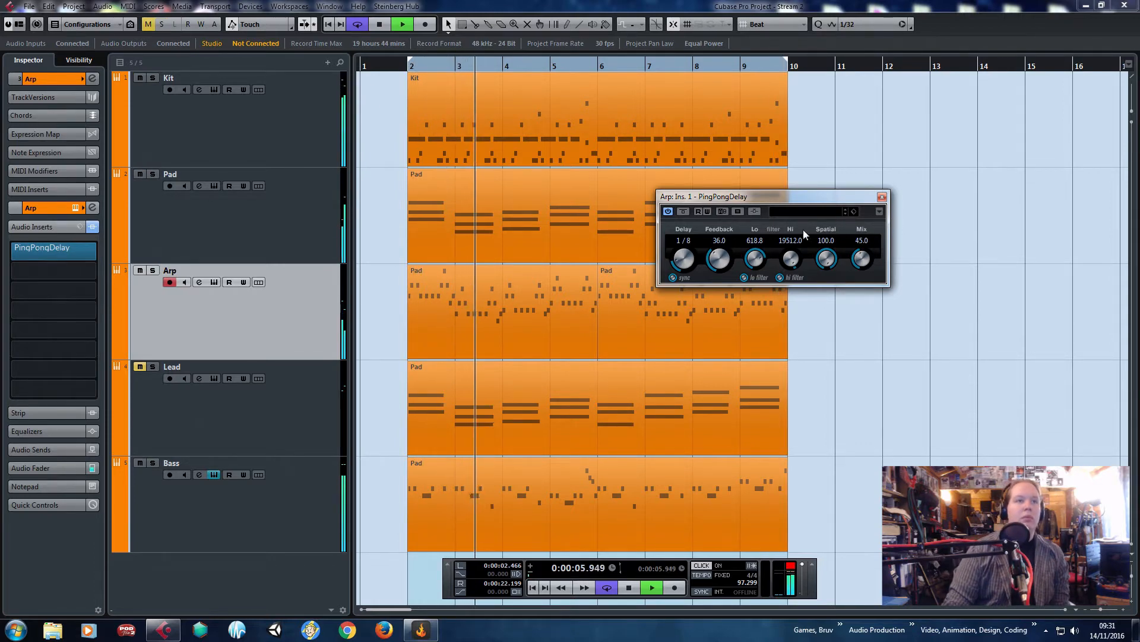
pyautogui.click(882, 196)
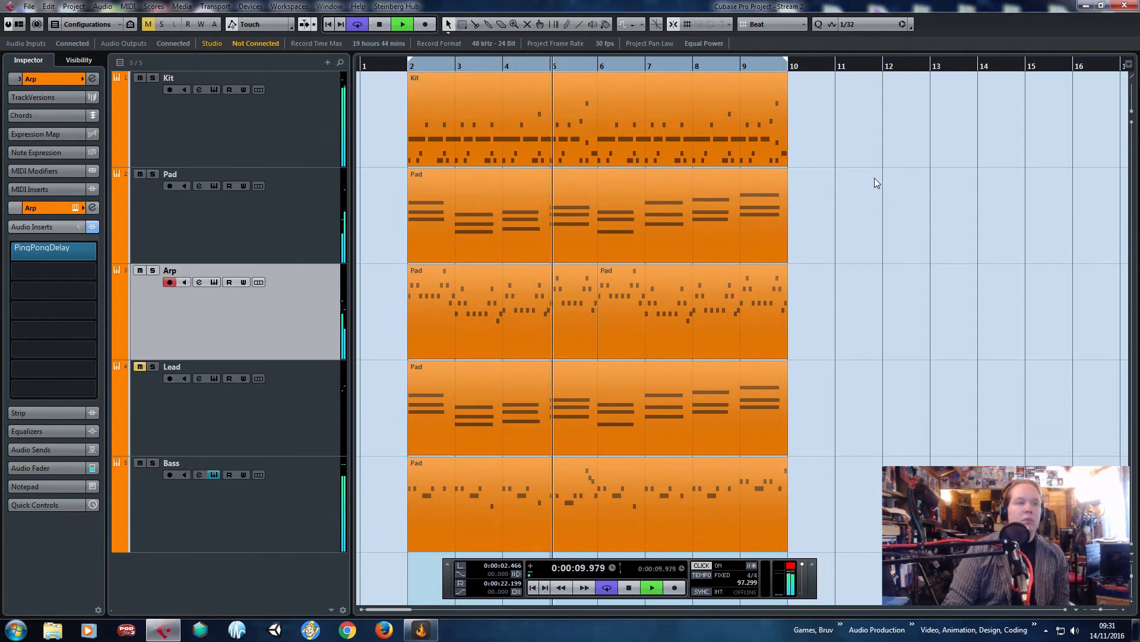
# Unmute the Lead track, stop playback and change the track's instrument to Spector.
pyautogui.click(155, 383)
pyautogui.click(140, 367)
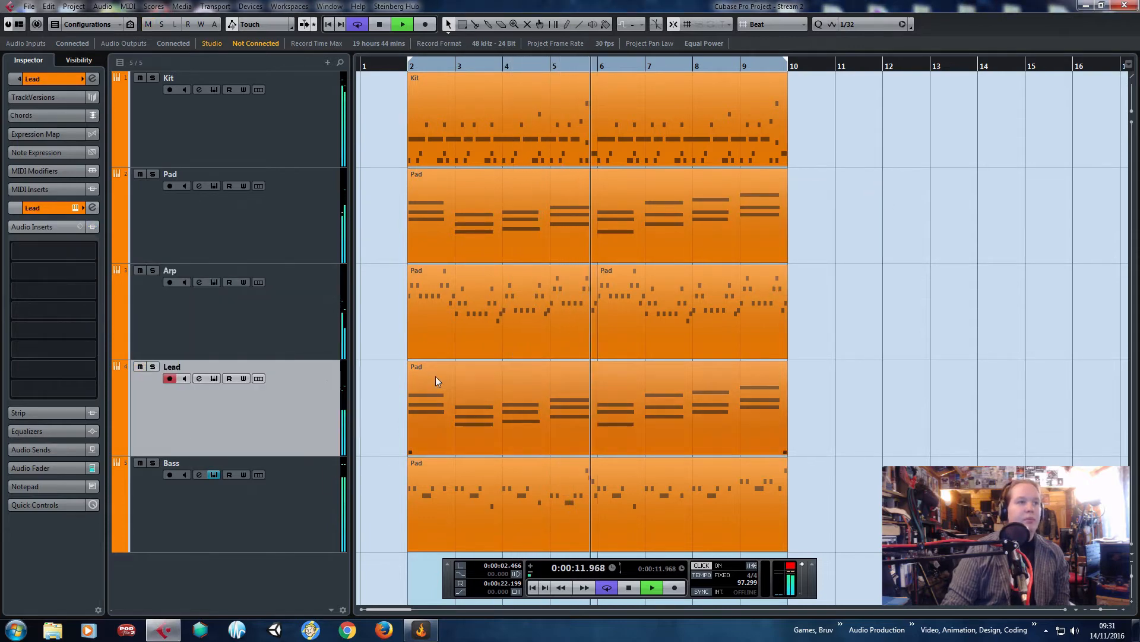
pyautogui.press('space')
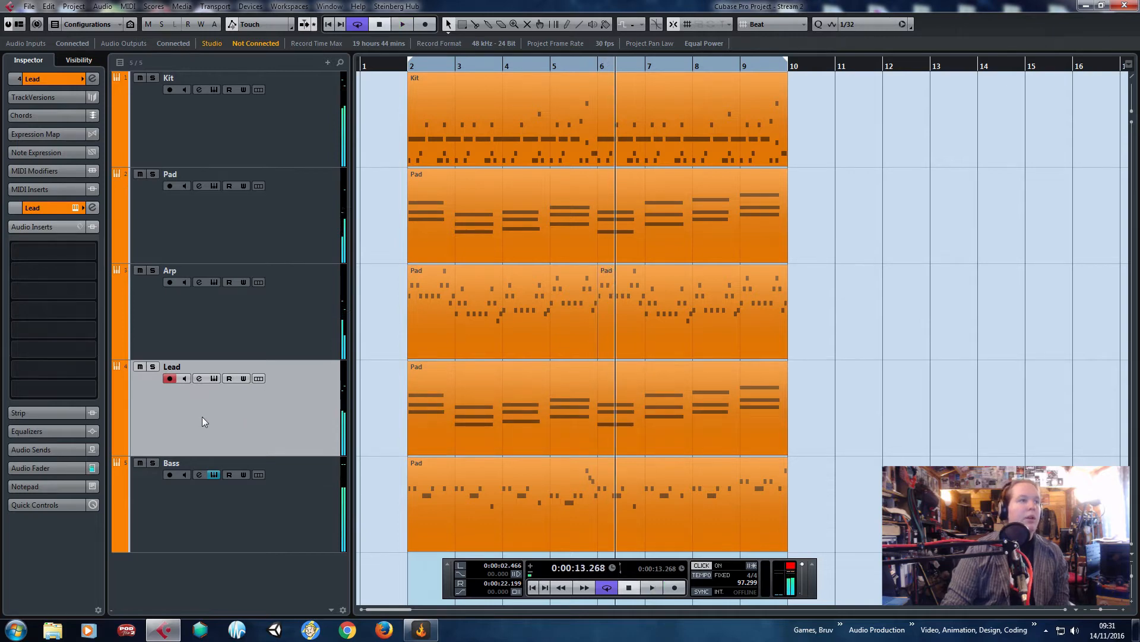
pyautogui.click(77, 78)
pyautogui.click(37, 193)
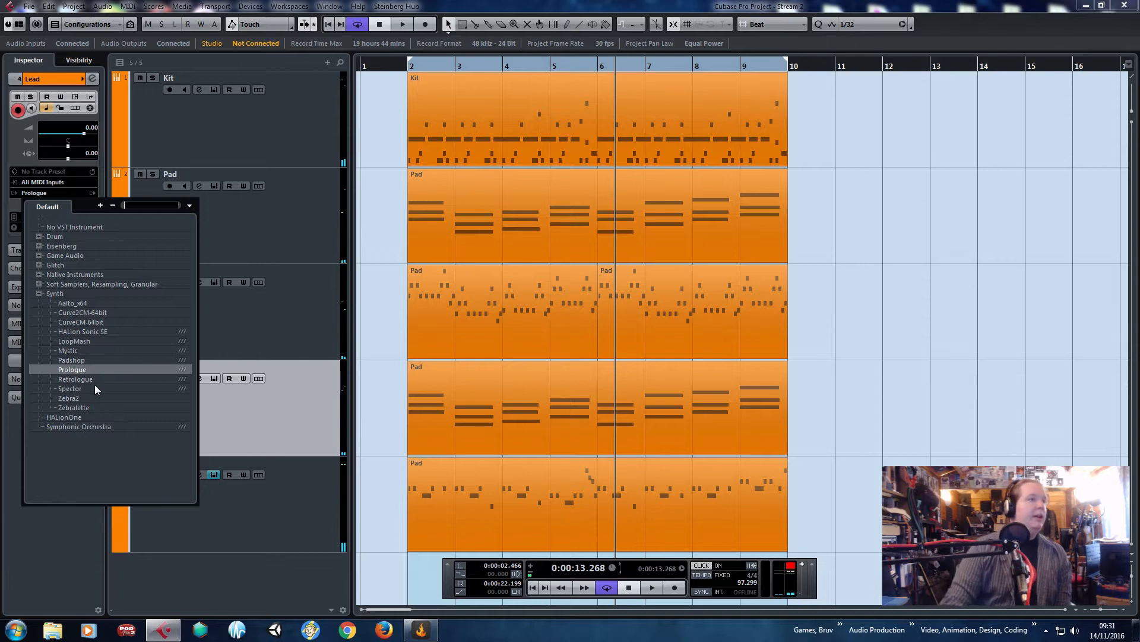
pyautogui.click(80, 389)
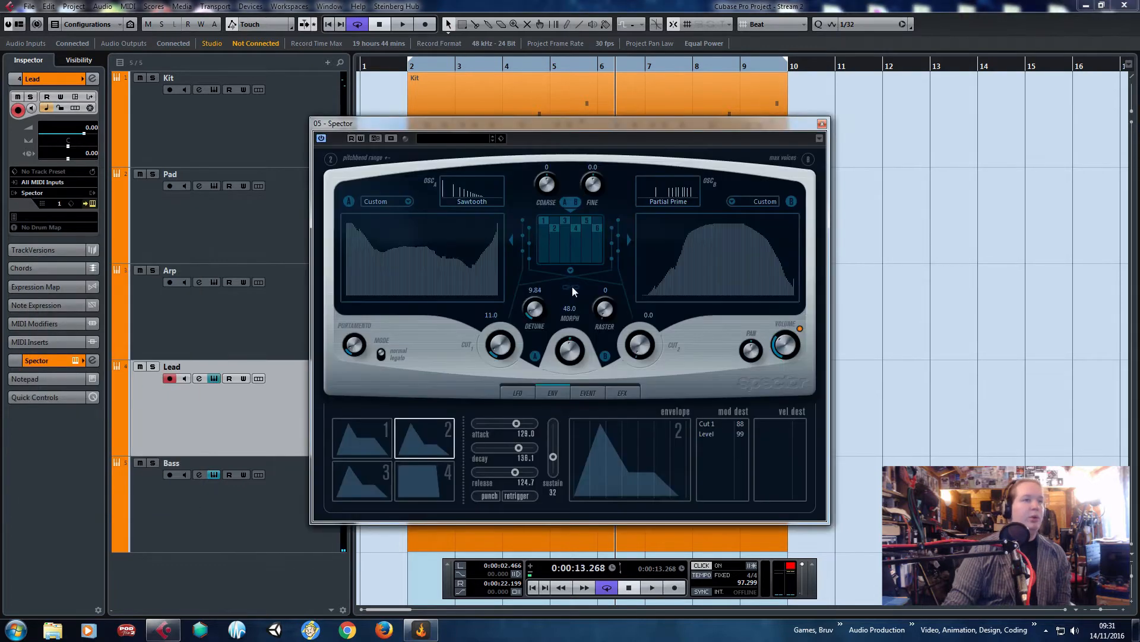
# Search Spector's presets for "lead" and try Chainsaw, Daybuyday and Daylight on the Lead track, leaving Daylight loaded.
pyautogui.click(467, 138)
pyautogui.click(573, 187)
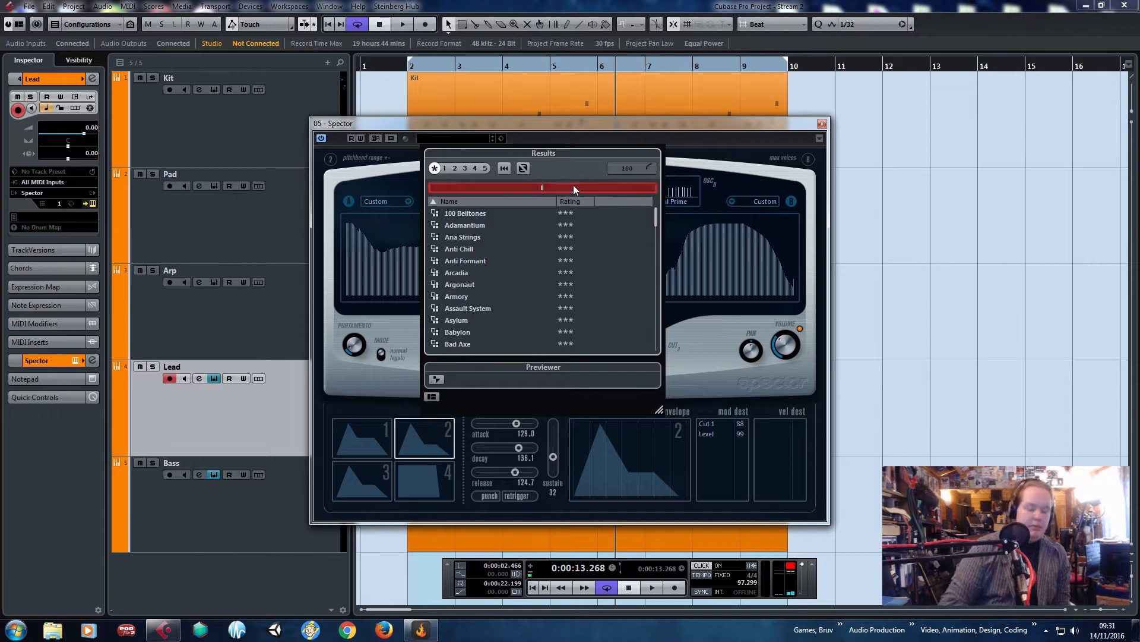
pyautogui.write('lead')
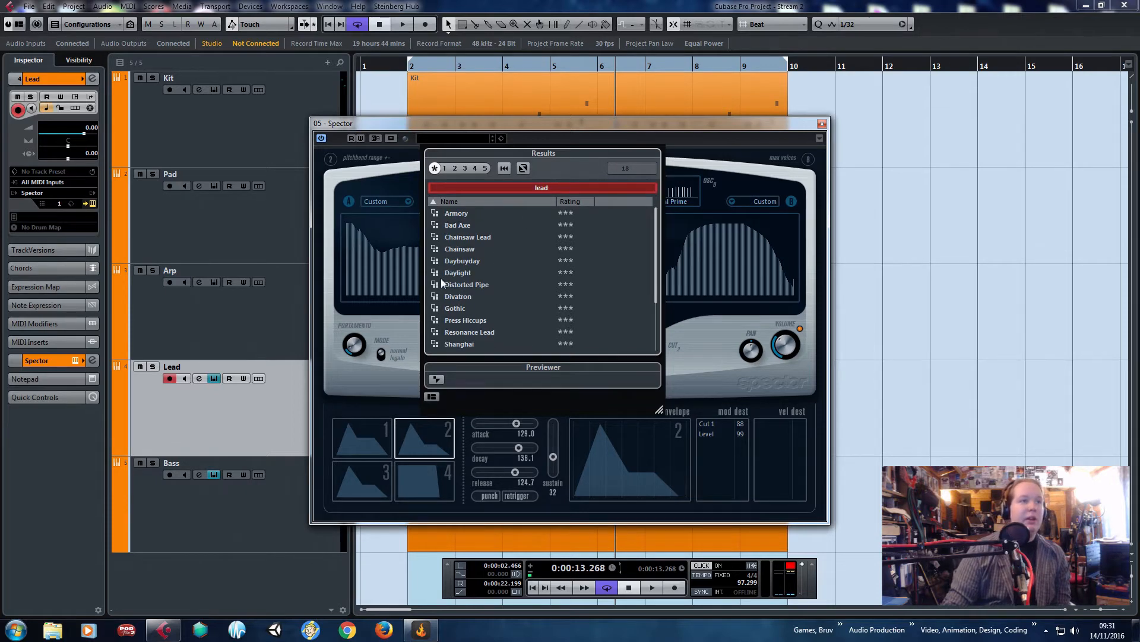
pyautogui.doubleClick(470, 251)
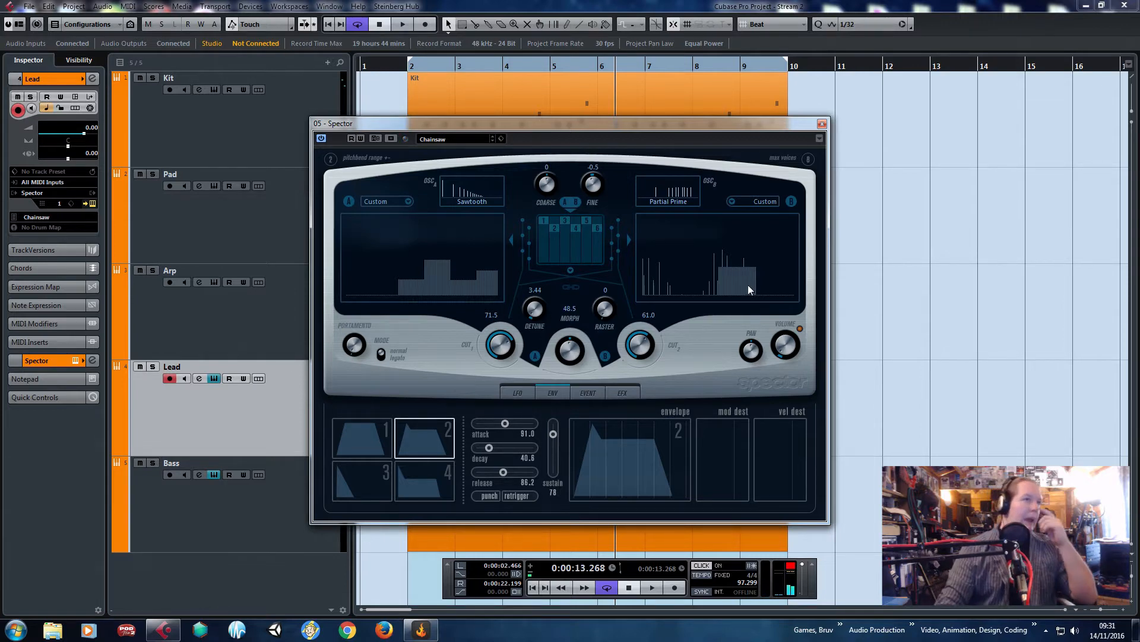
pyautogui.click(493, 143)
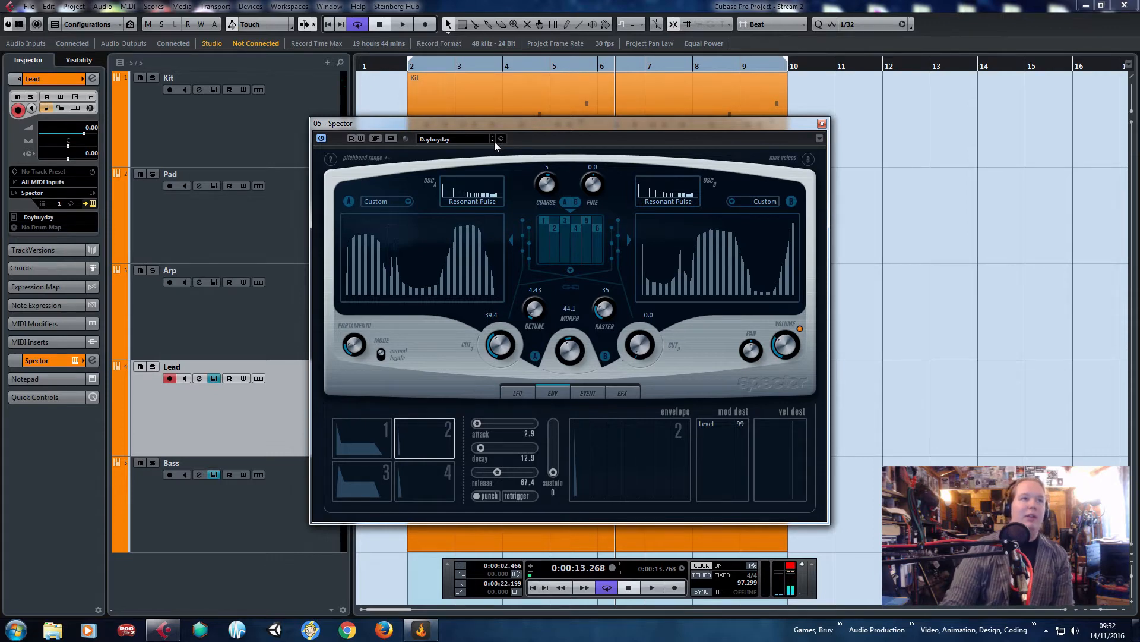
pyautogui.click(494, 141)
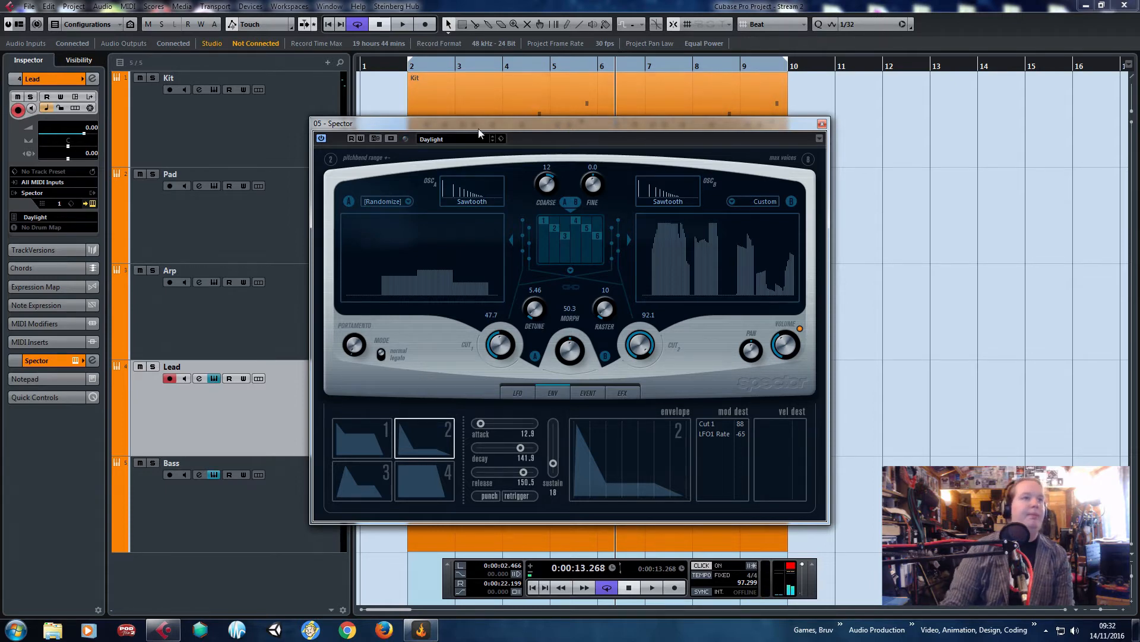
# Try Spector's Distorted Pipe preset on the Lead track, load Divatron and close the instrument editor.
pyautogui.click(491, 141)
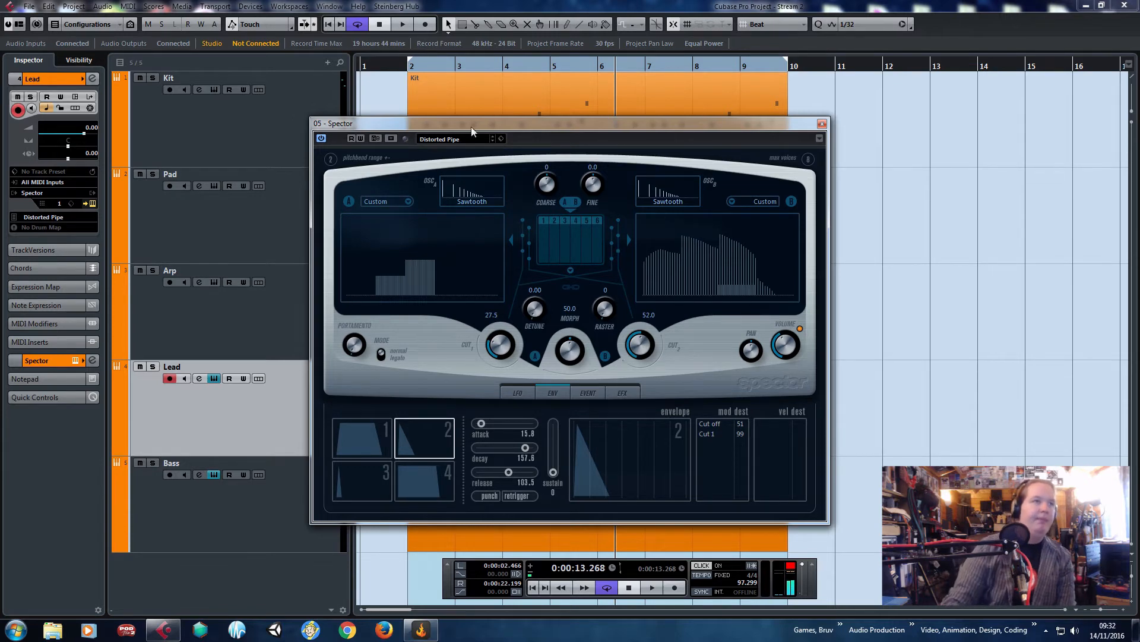
pyautogui.click(492, 141)
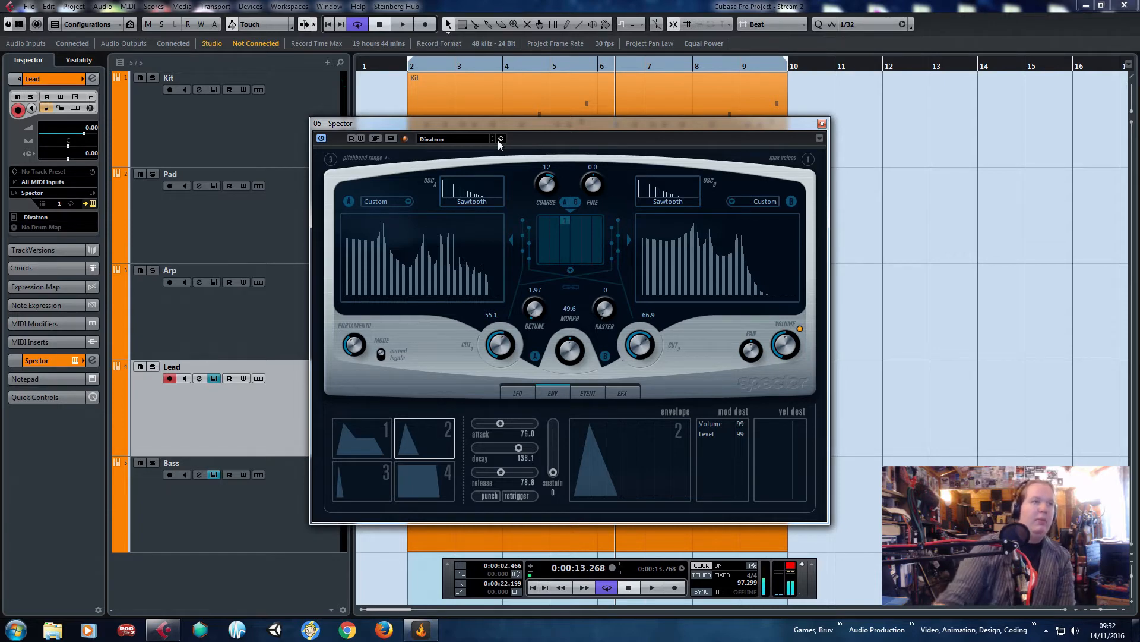
pyautogui.click(821, 123)
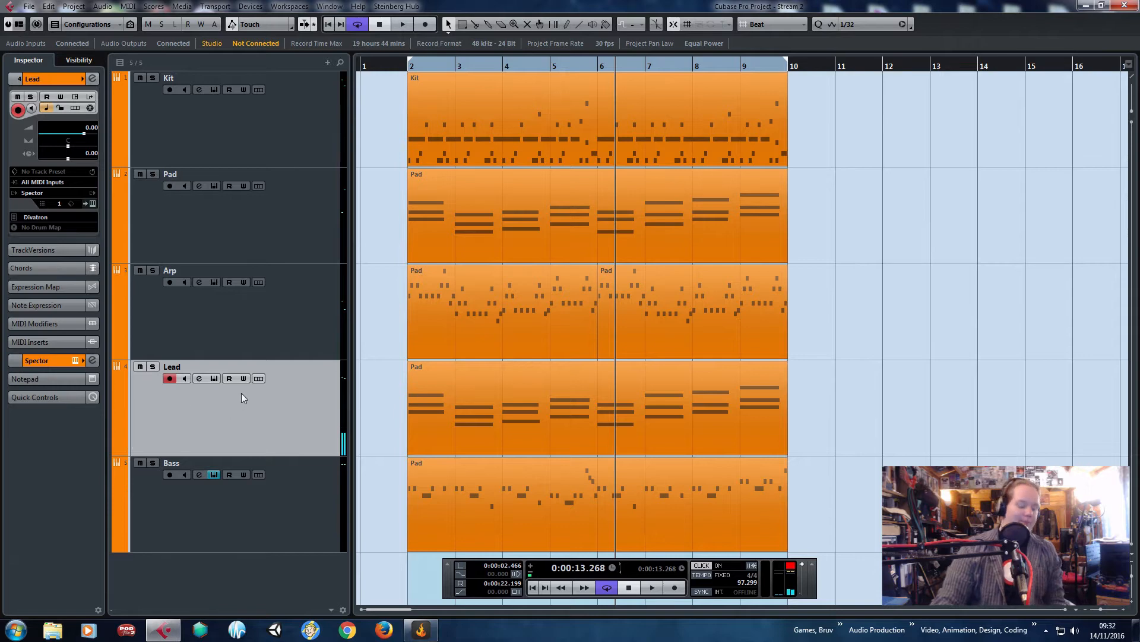
# Duplicate the Lead track with its part and rename the copy Weird Theremin.
pyautogui.hotkey('ctrl', 'd')
pyautogui.doubleClick(218, 461)
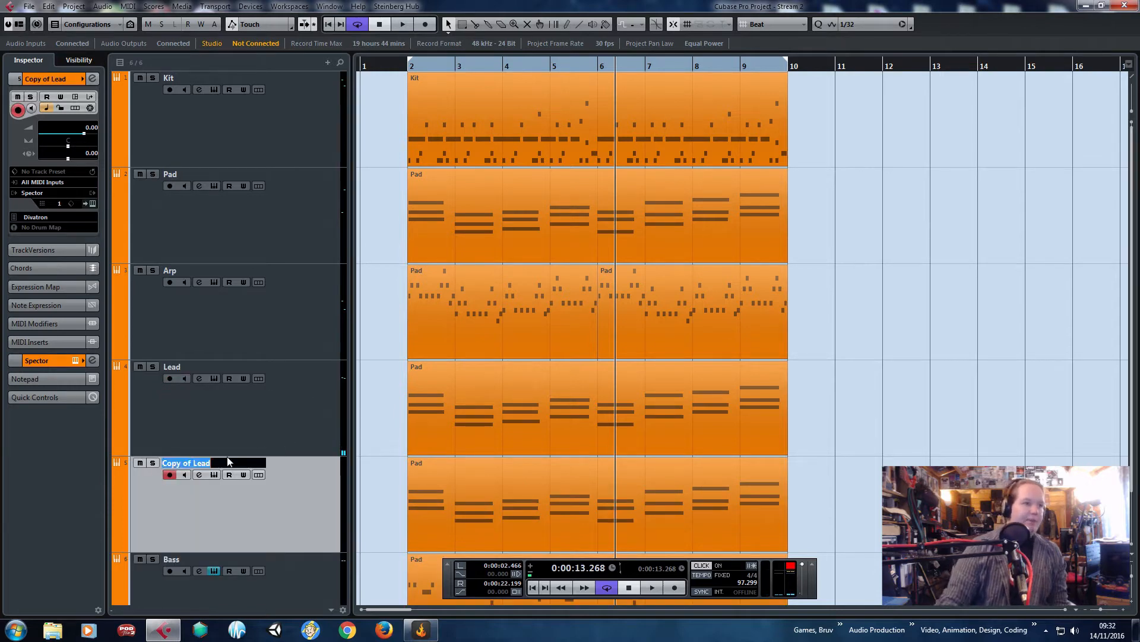
pyautogui.write('Weird Theremin')
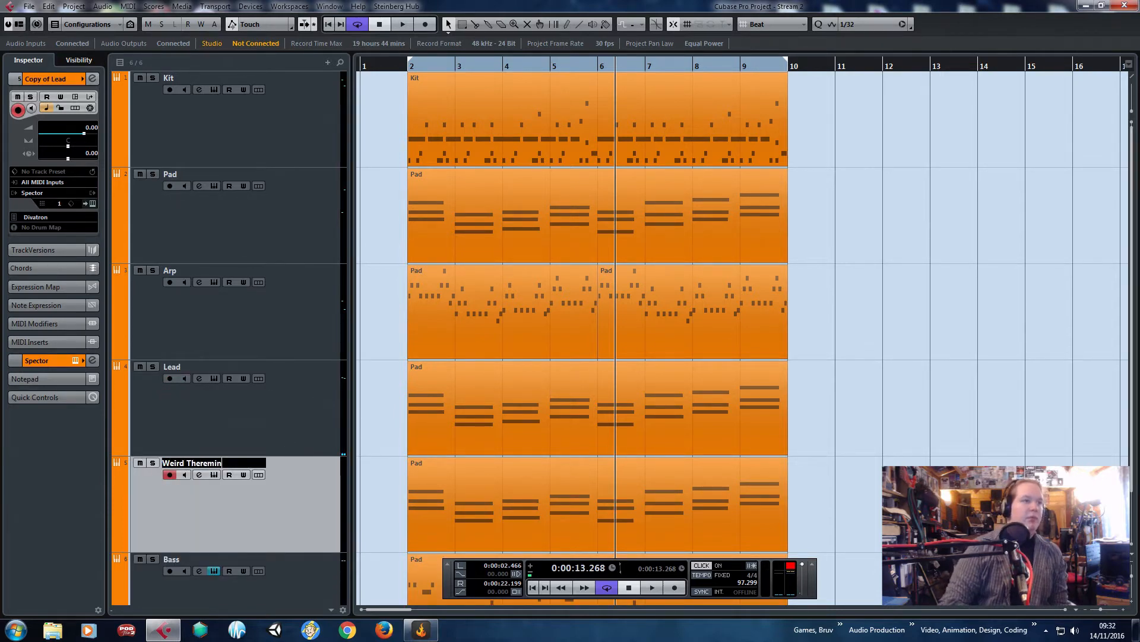
pyautogui.press('Return')
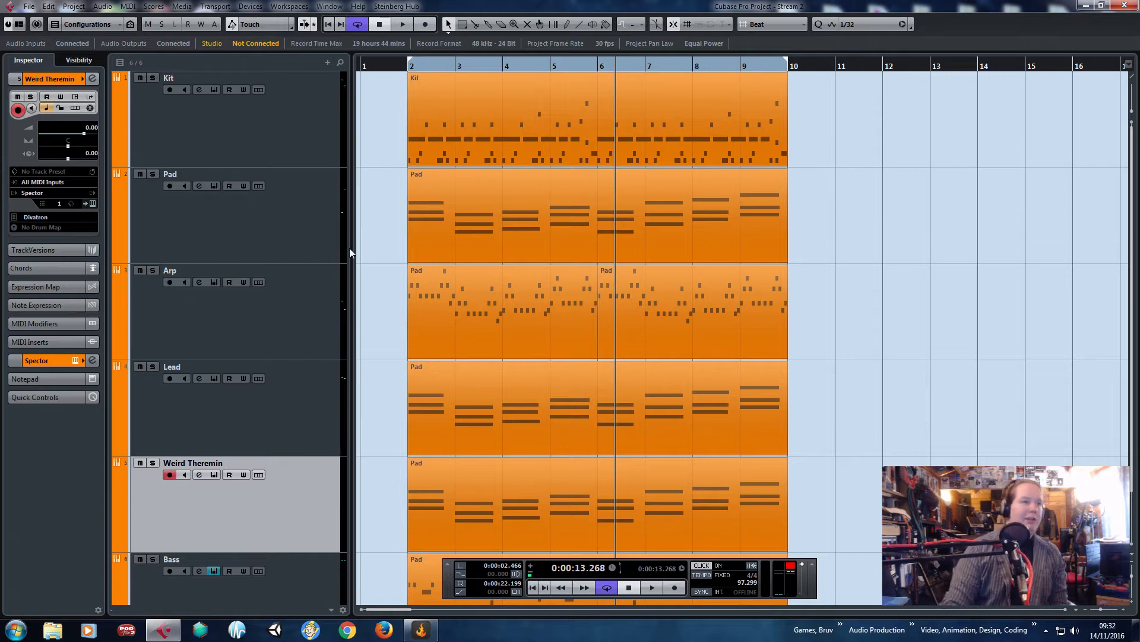
# Mute the Weird Theremin track and change the original Lead track's instrument to Retrologue.
pyautogui.click(508, 393)
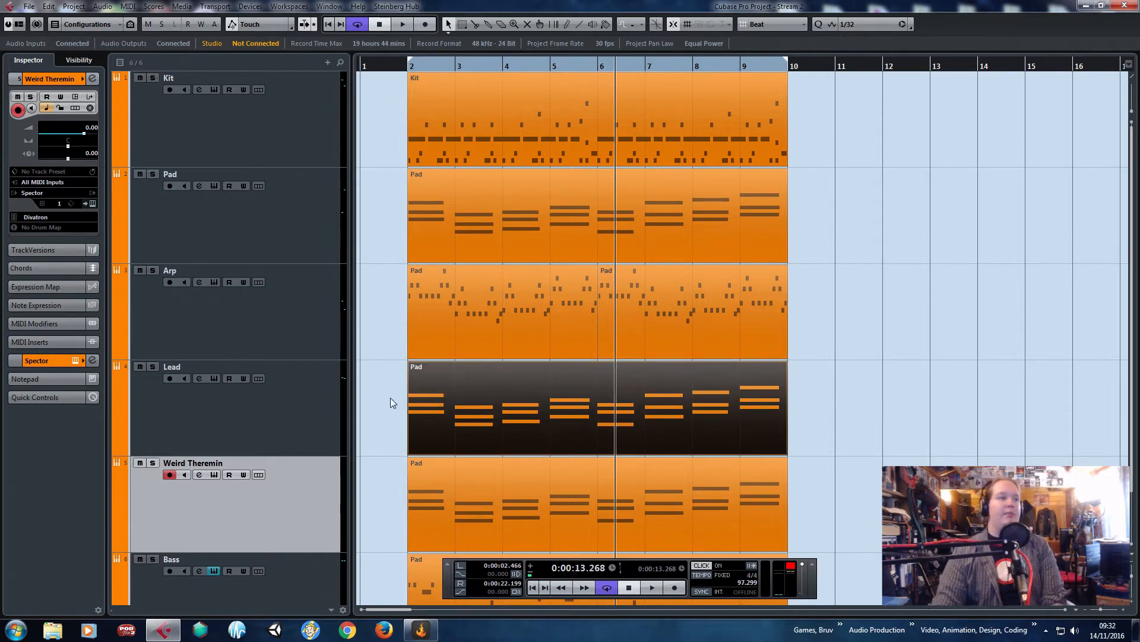
pyautogui.click(139, 462)
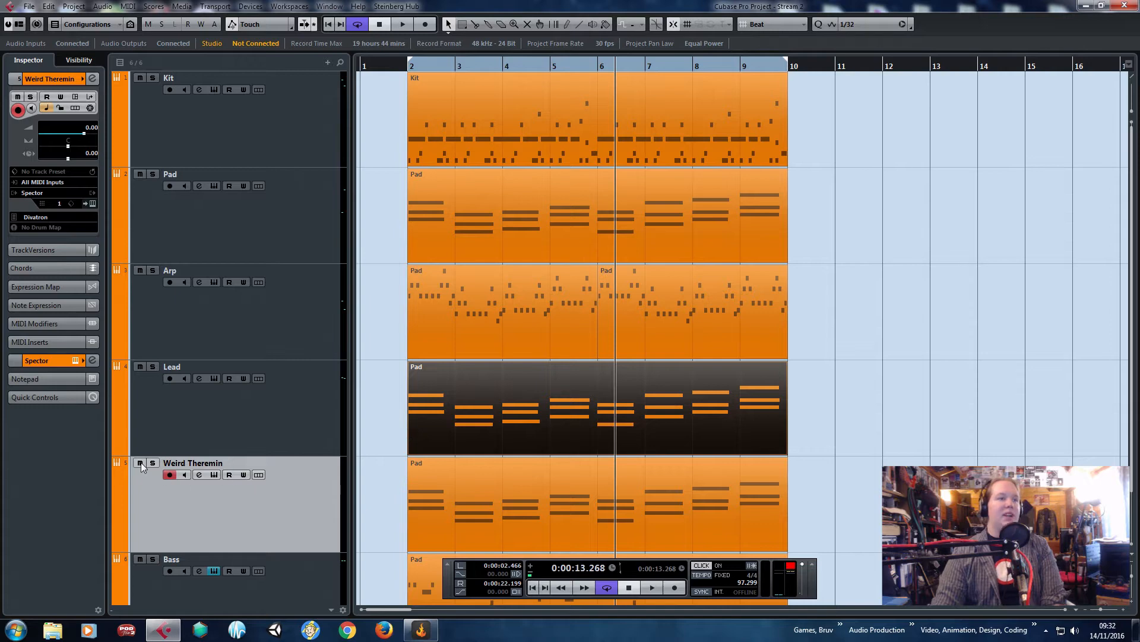
pyautogui.click(375, 392)
pyautogui.click(271, 425)
pyautogui.click(32, 193)
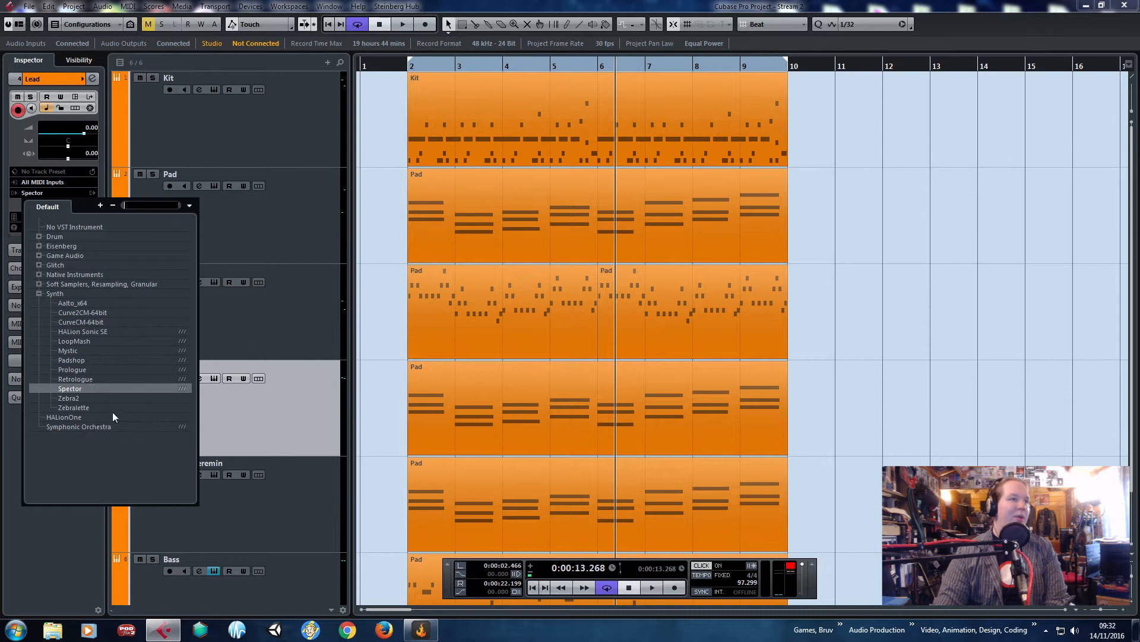
pyautogui.click(69, 379)
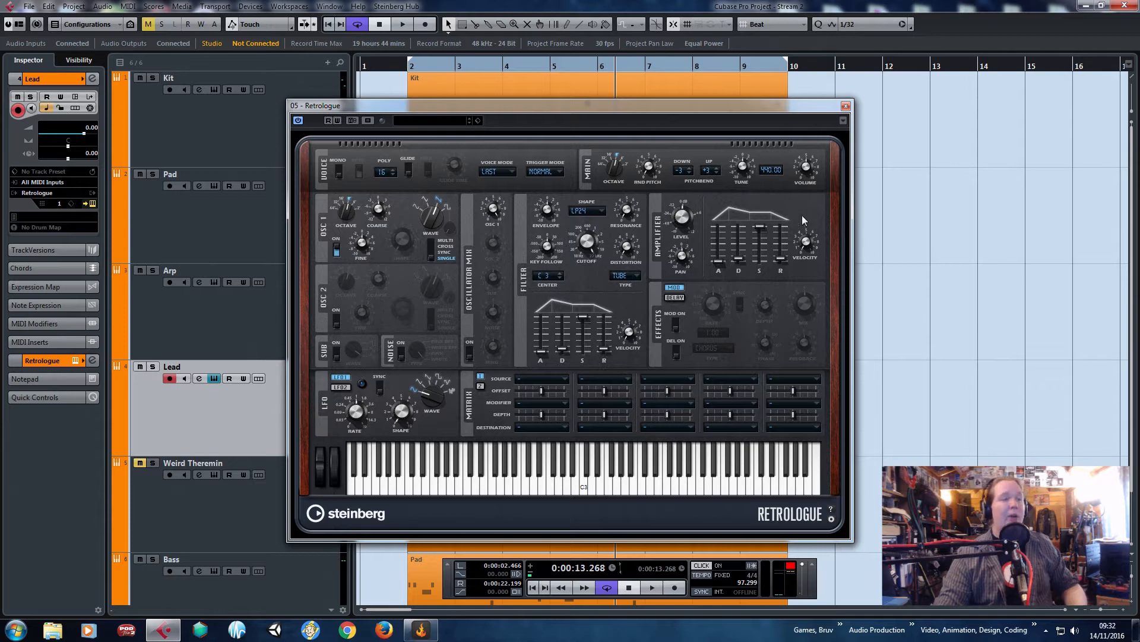
# Search Retrologue's presets for "lead" and try Old Game Lead and Polystar on the Lead track, leaving Polystar loaded.
pyautogui.click(448, 125)
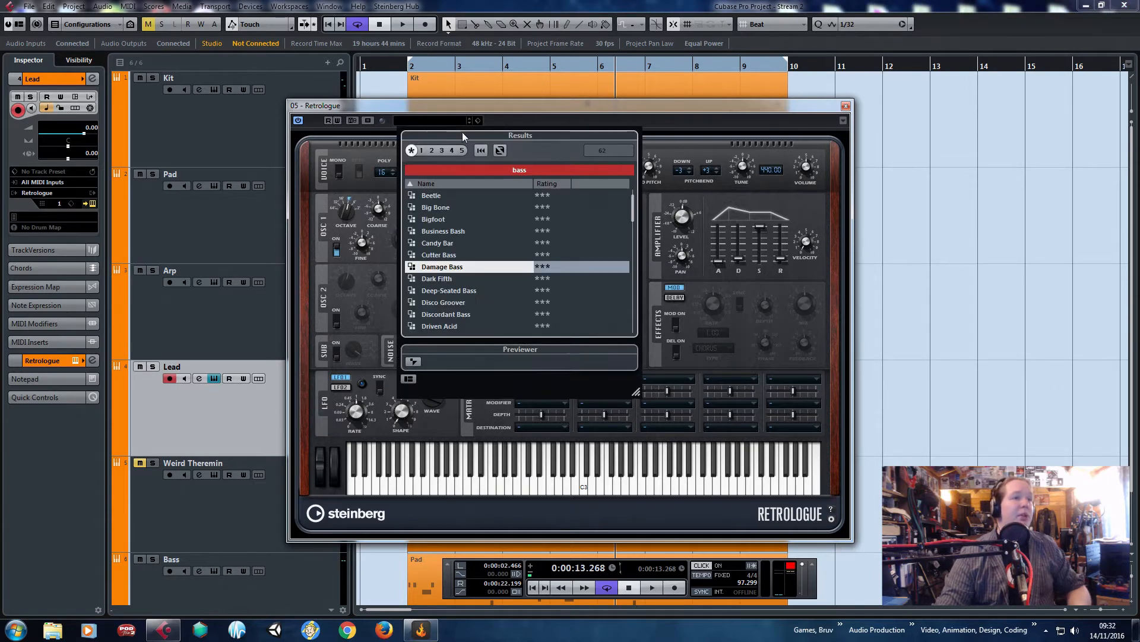
pyautogui.click(531, 169)
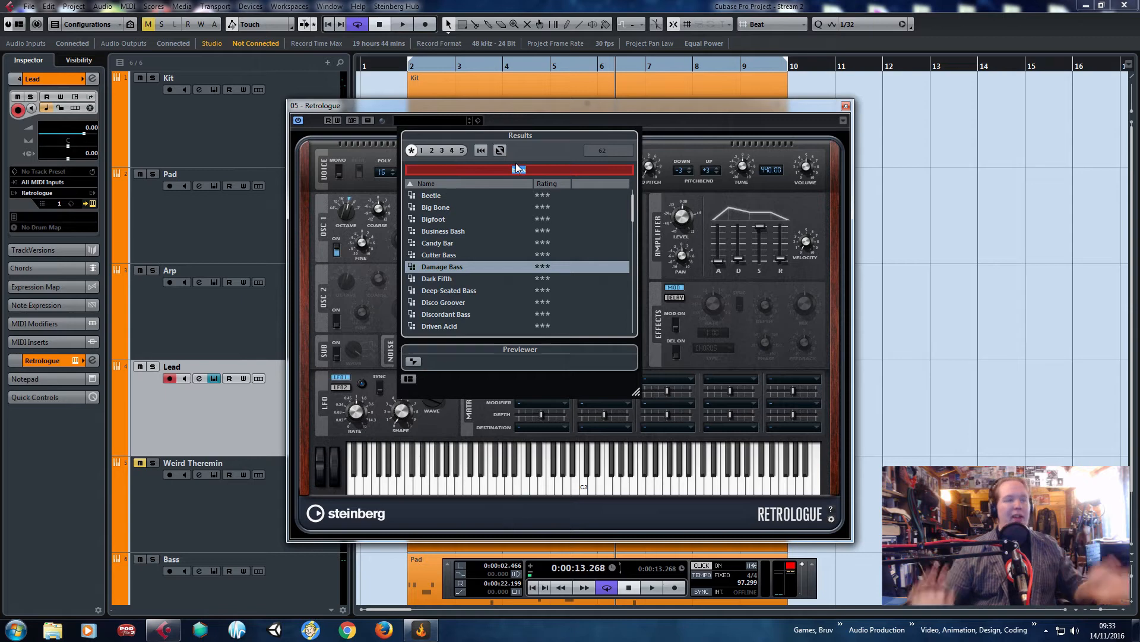
pyautogui.press('BackSpace')
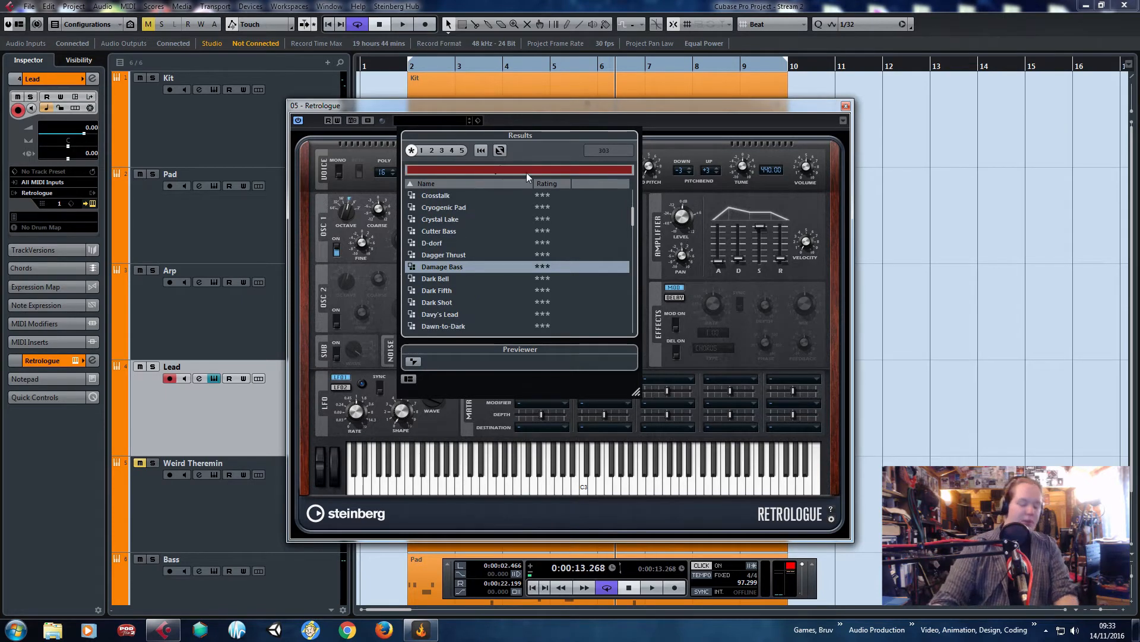
pyautogui.write('lead')
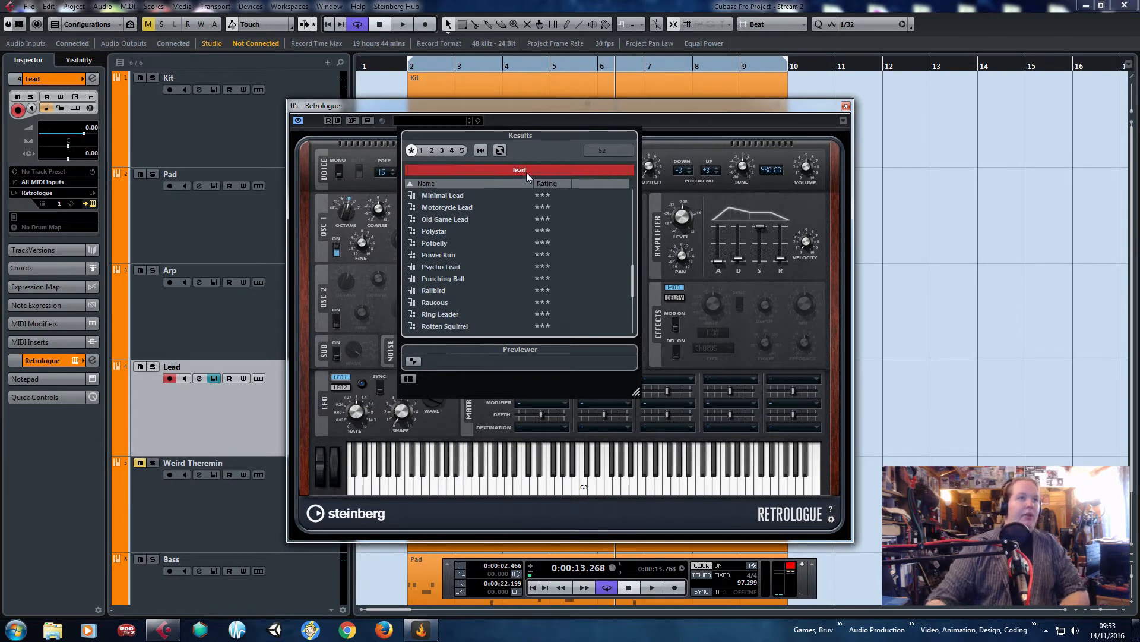
pyautogui.doubleClick(473, 221)
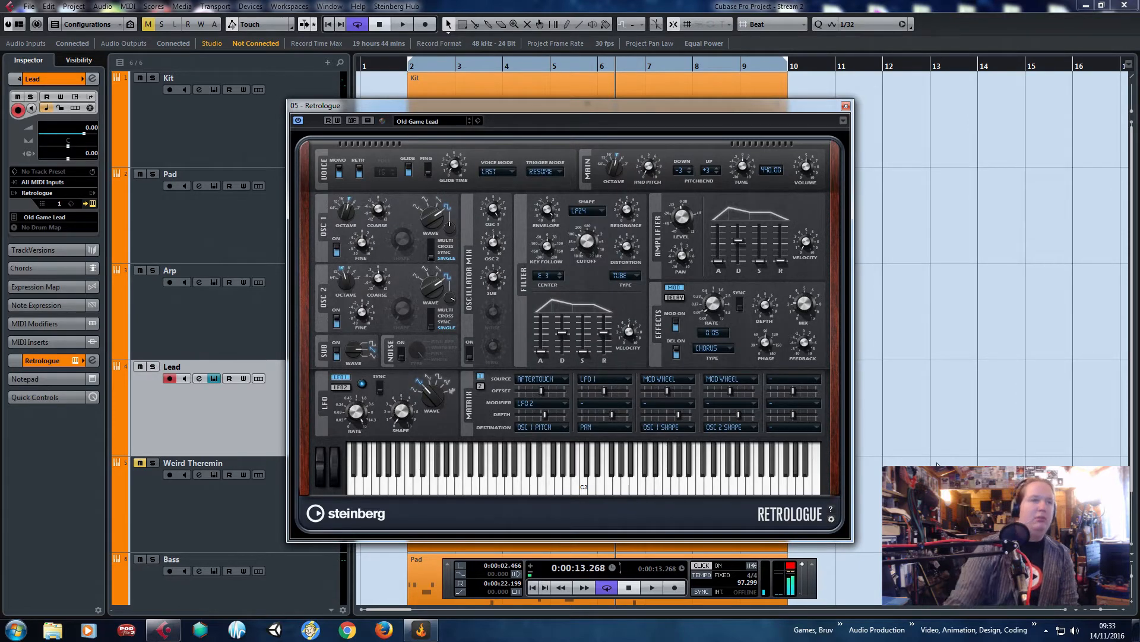
pyautogui.click(469, 124)
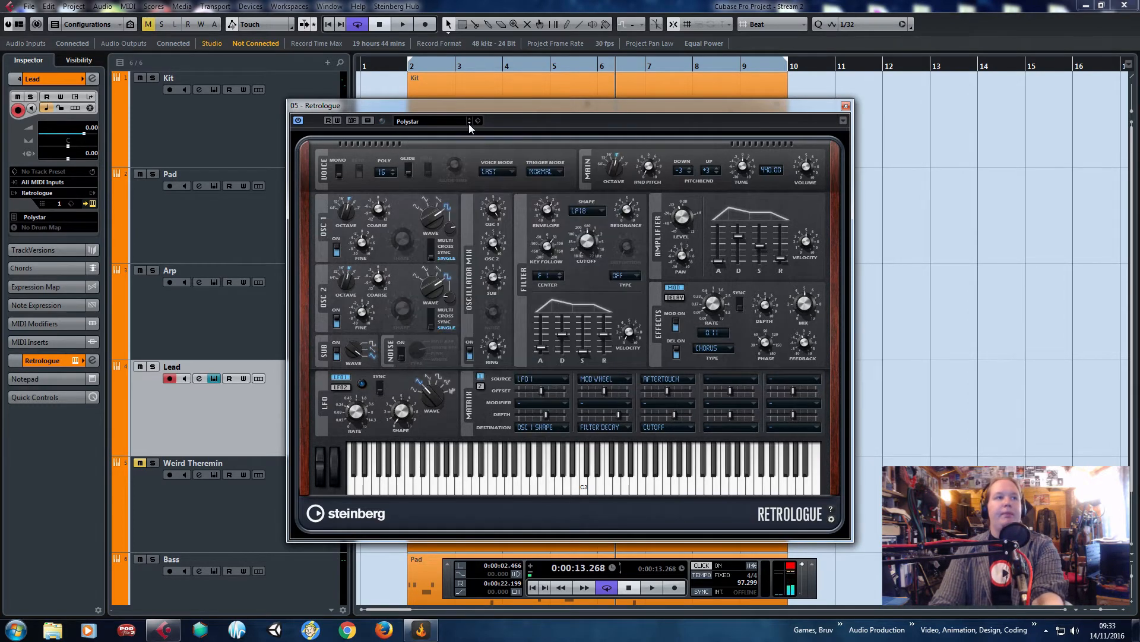
# Step through the Lead track's Retrologue presets, settle on Snow Plower and close the synth window.
pyautogui.click(468, 124)
pyautogui.click(469, 123)
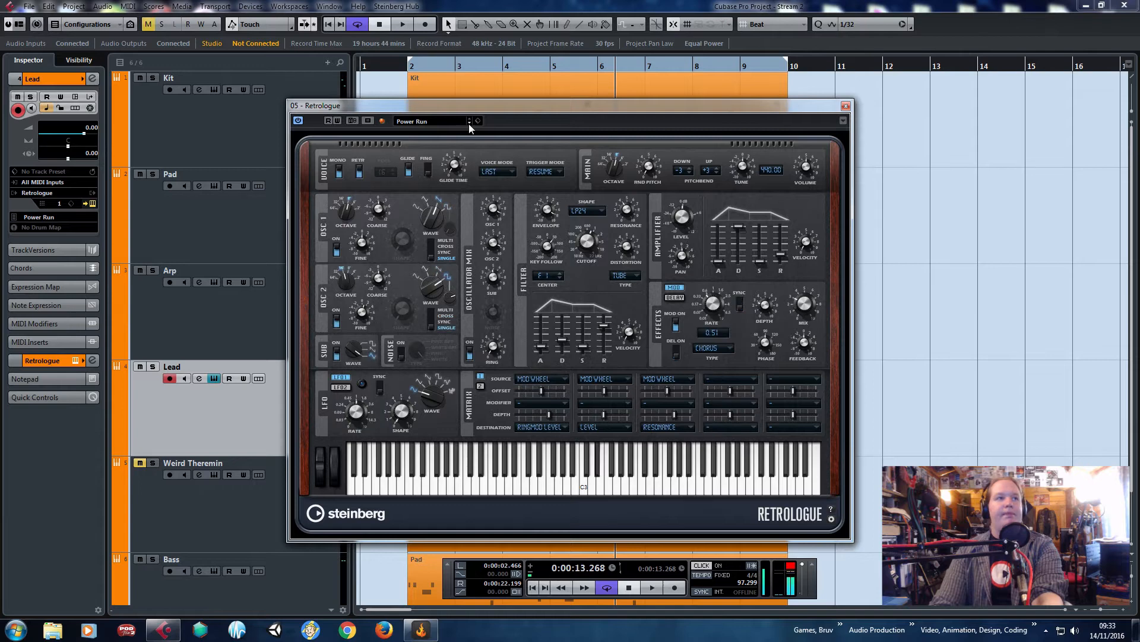
pyautogui.click(469, 124)
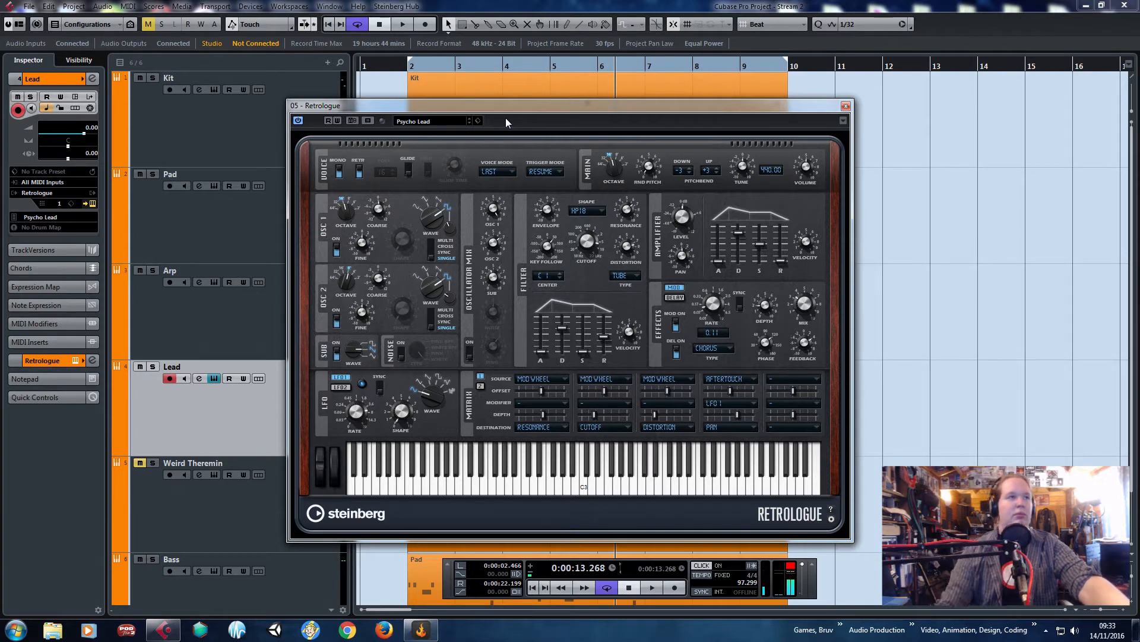
pyautogui.click(468, 123)
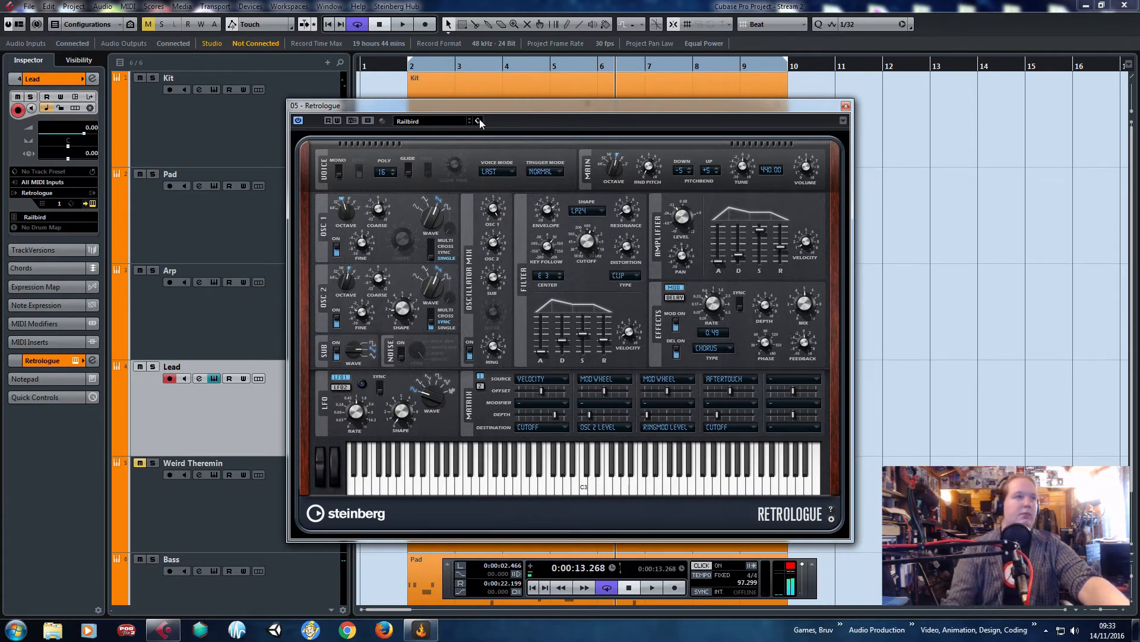
pyautogui.click(470, 123)
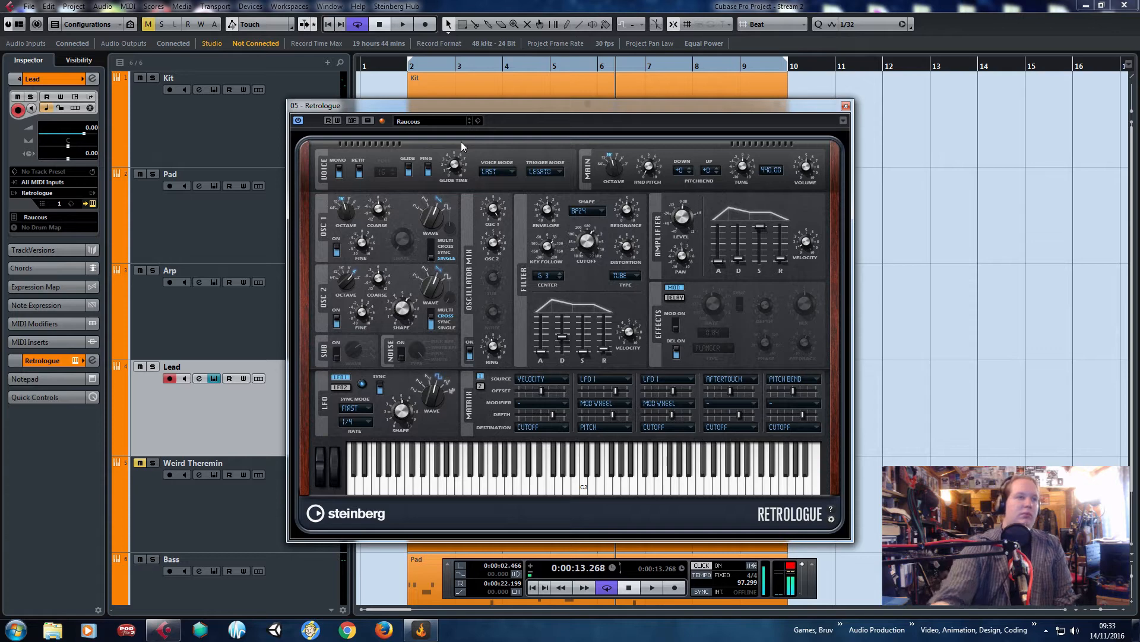
pyautogui.click(470, 123)
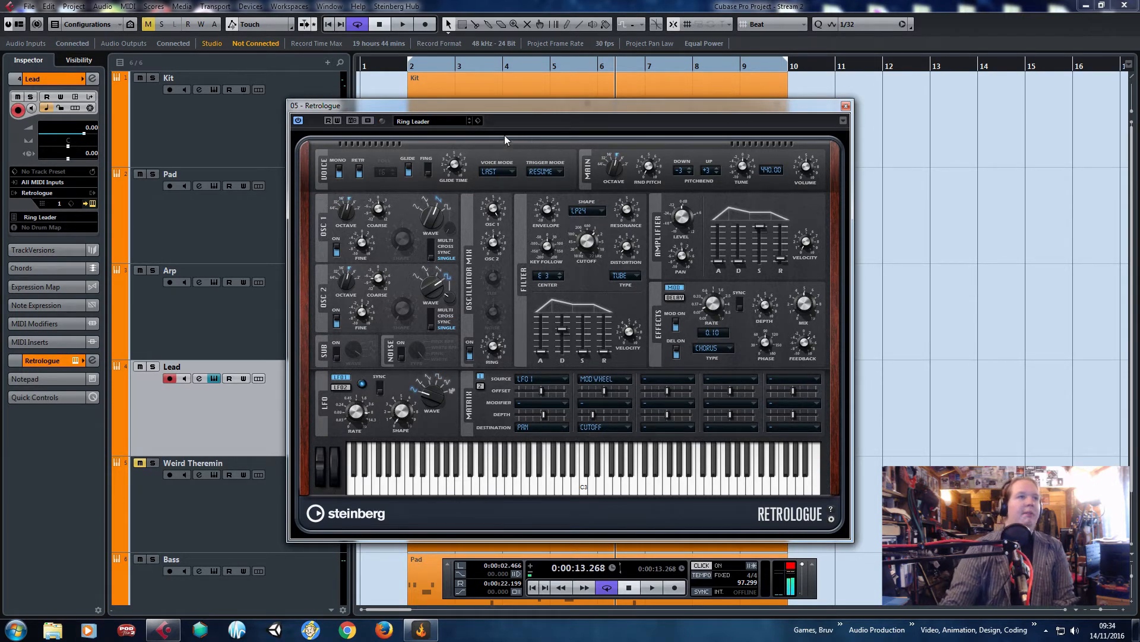
pyautogui.click(469, 123)
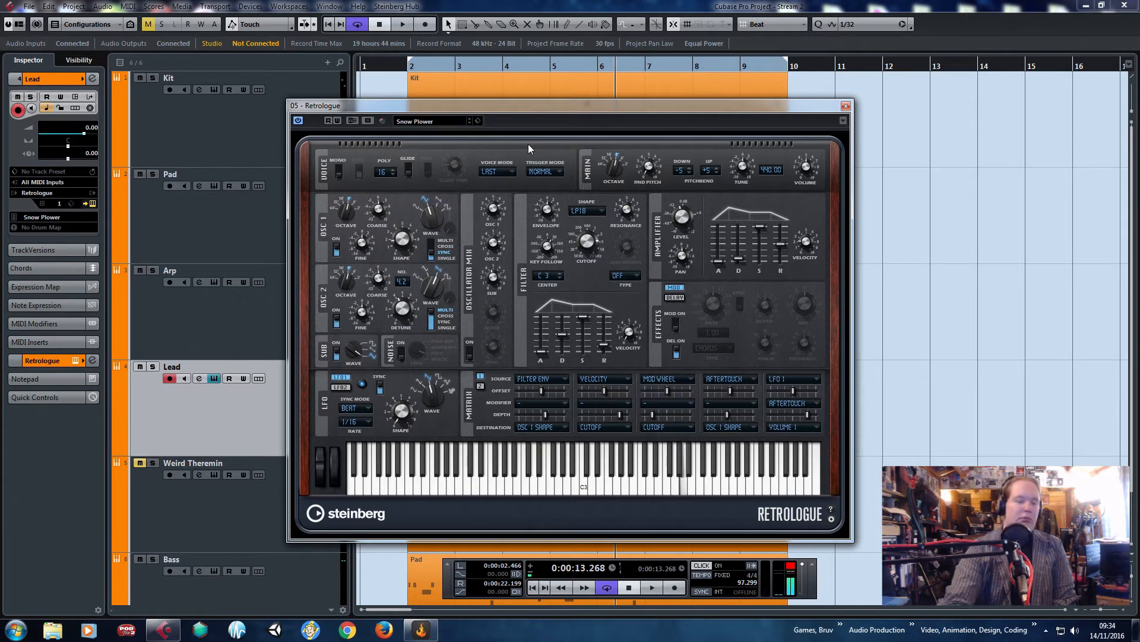
pyautogui.click(846, 106)
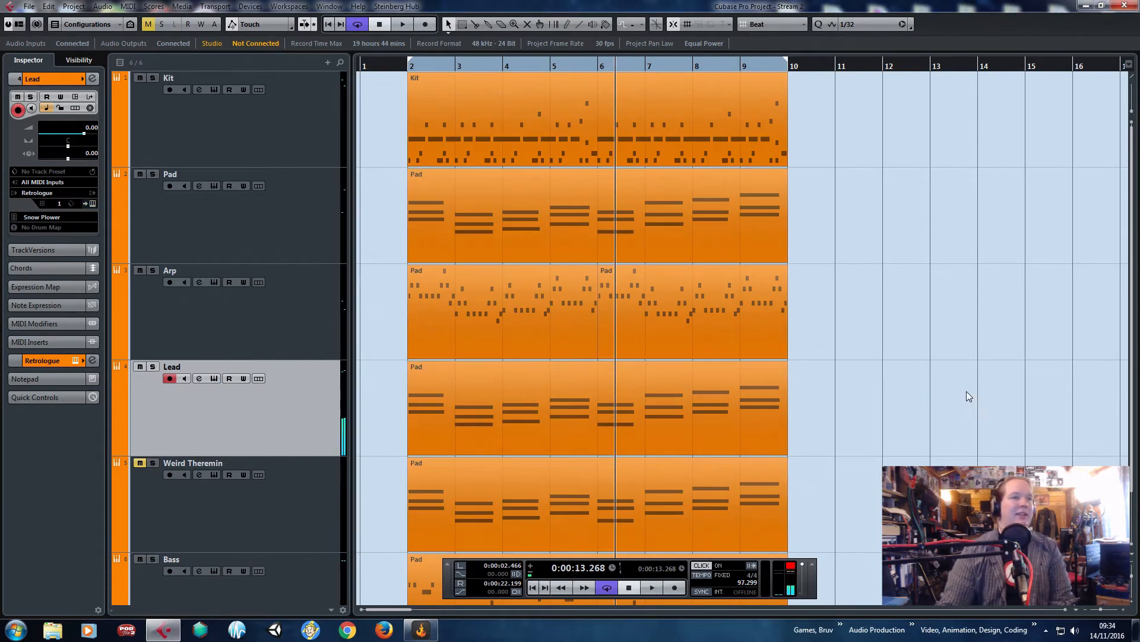
# Delete the existing chord part from the Lead track and start playback from bar 2.
pyautogui.moveTo(969, 396); pyautogui.dragTo(538, 381)
pyautogui.press('Delete')
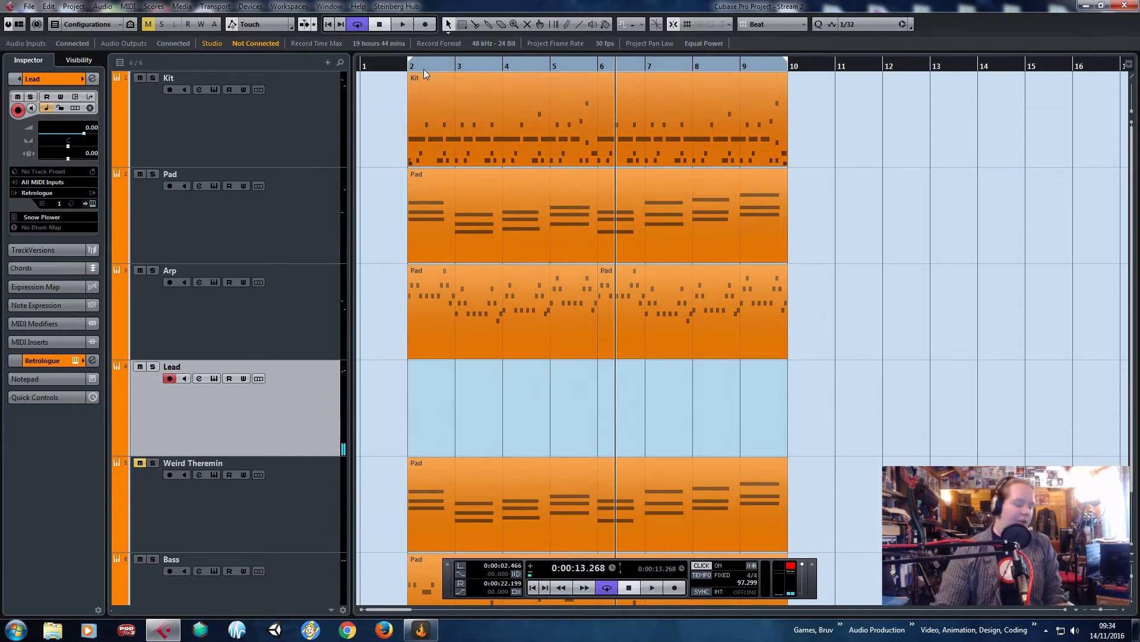
pyautogui.click(405, 63)
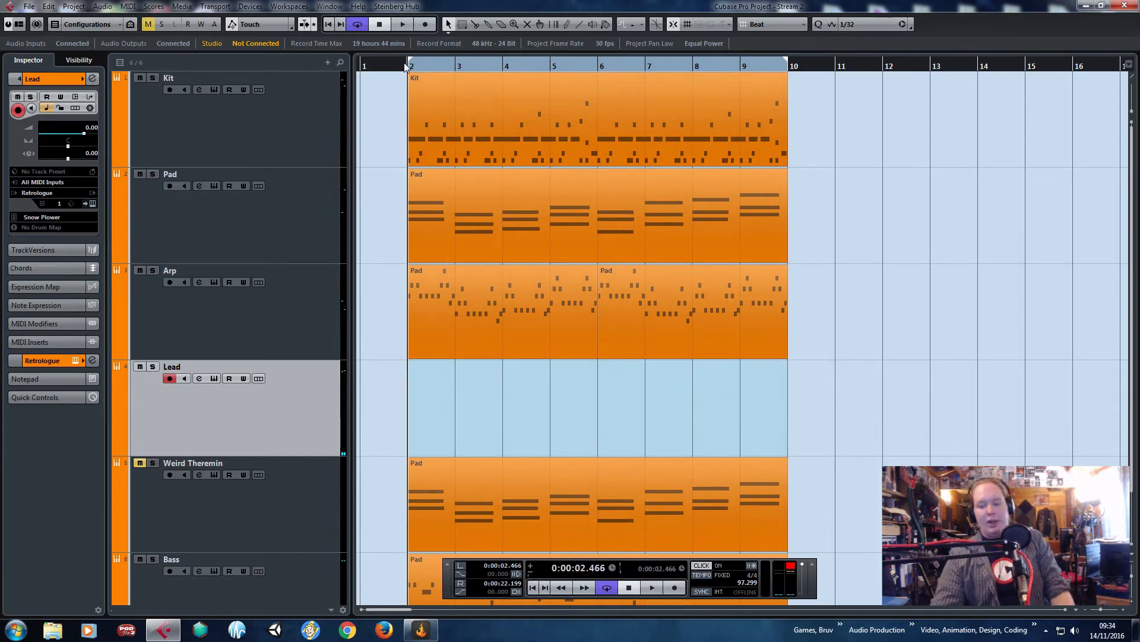
pyautogui.press('space')
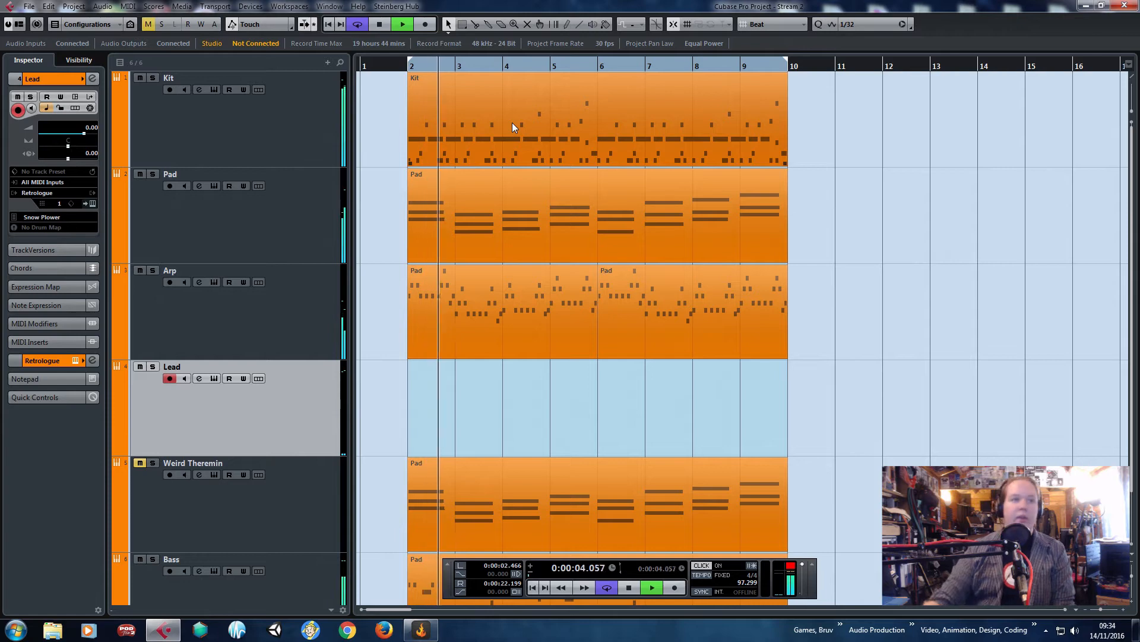
# Raise the Arp track's volume to -3.35 and the Pad track's volume to 3.50 during playback.
pyautogui.click(274, 239)
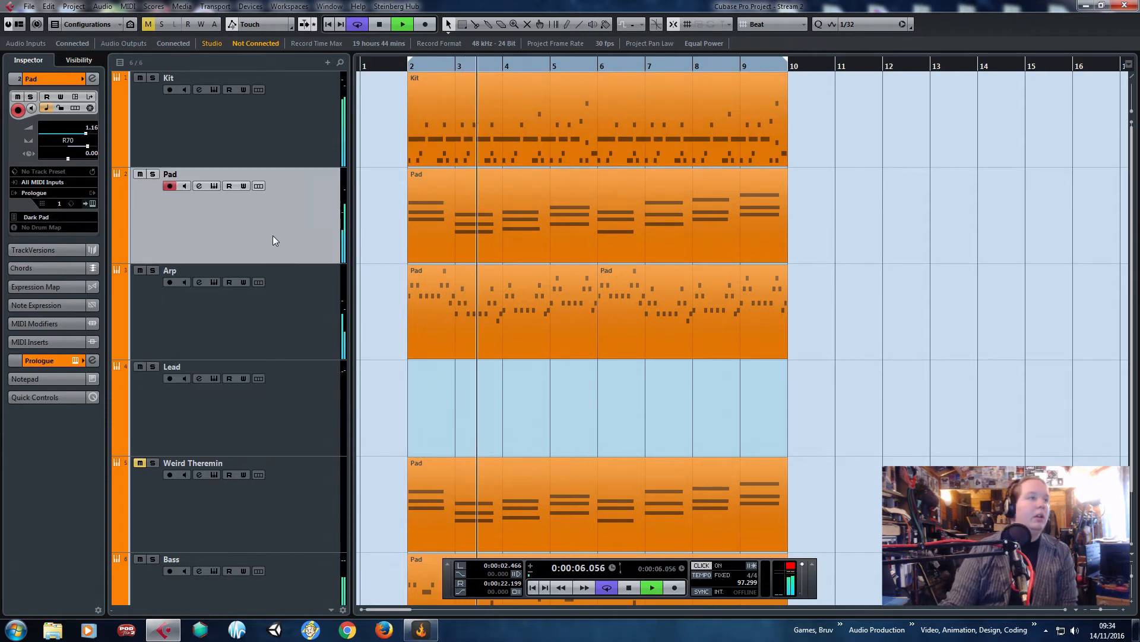
pyautogui.click(195, 130)
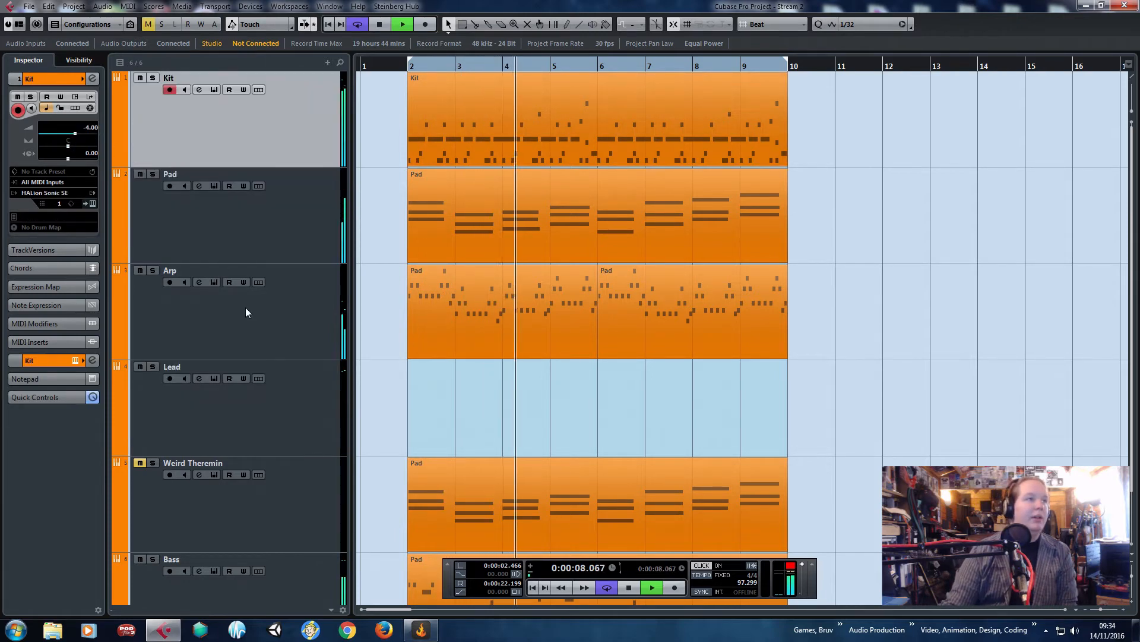
pyautogui.click(246, 312)
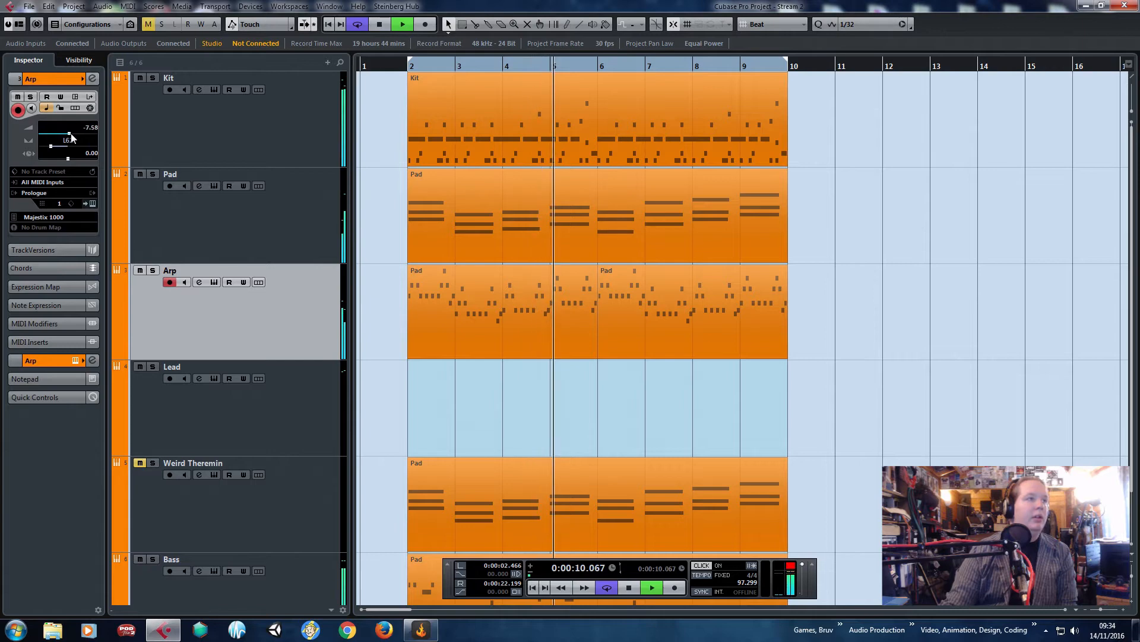
pyautogui.scroll(4, 71, 138)
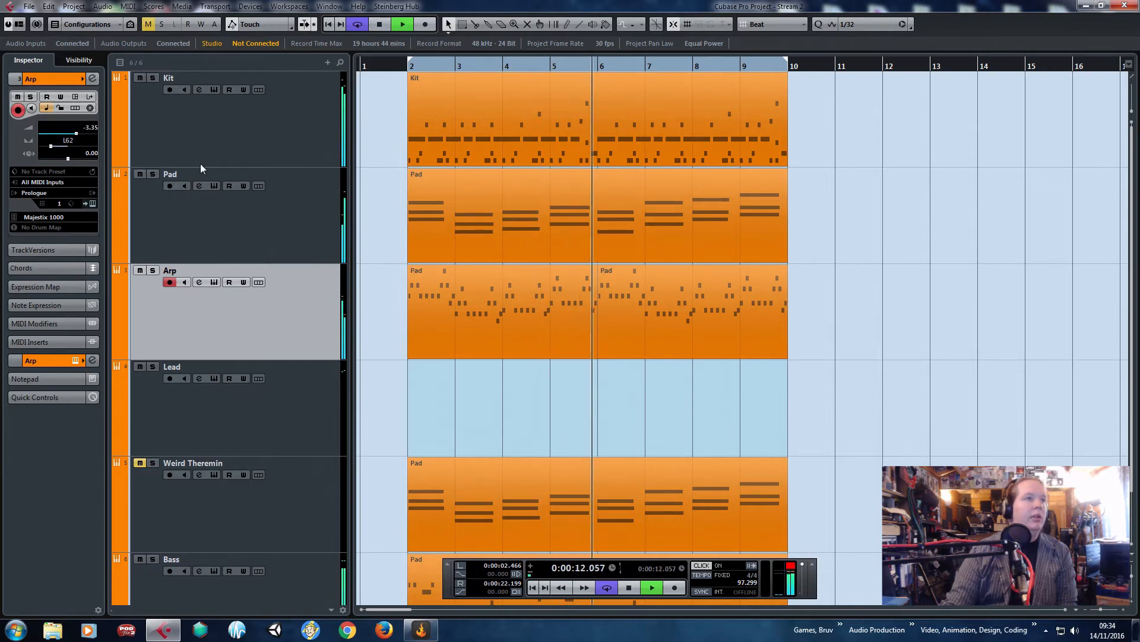
pyautogui.press('Up')
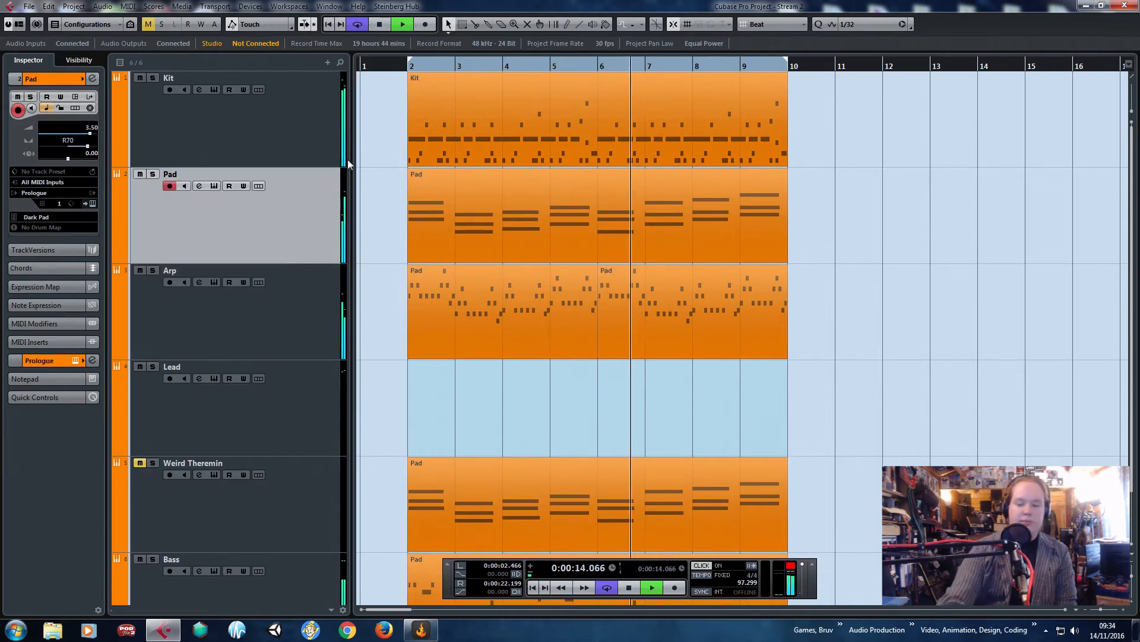
# Record a new MIDI part on the Lead track from the project start with cycle playback disabled.
pyautogui.click(309, 400)
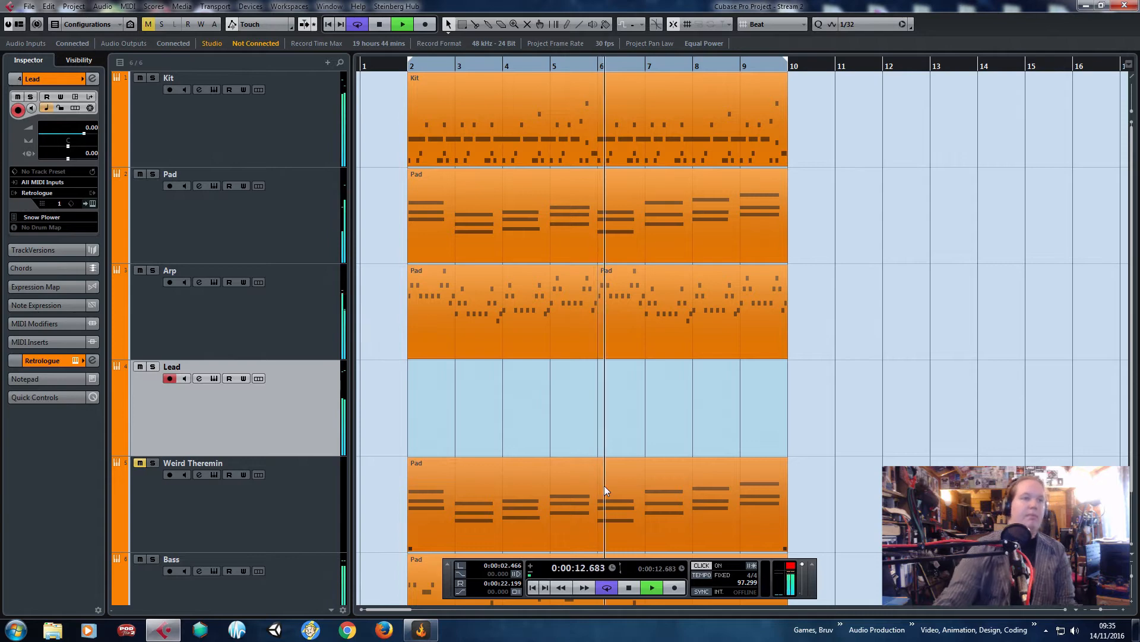
pyautogui.press('space')
pyautogui.press('Home')
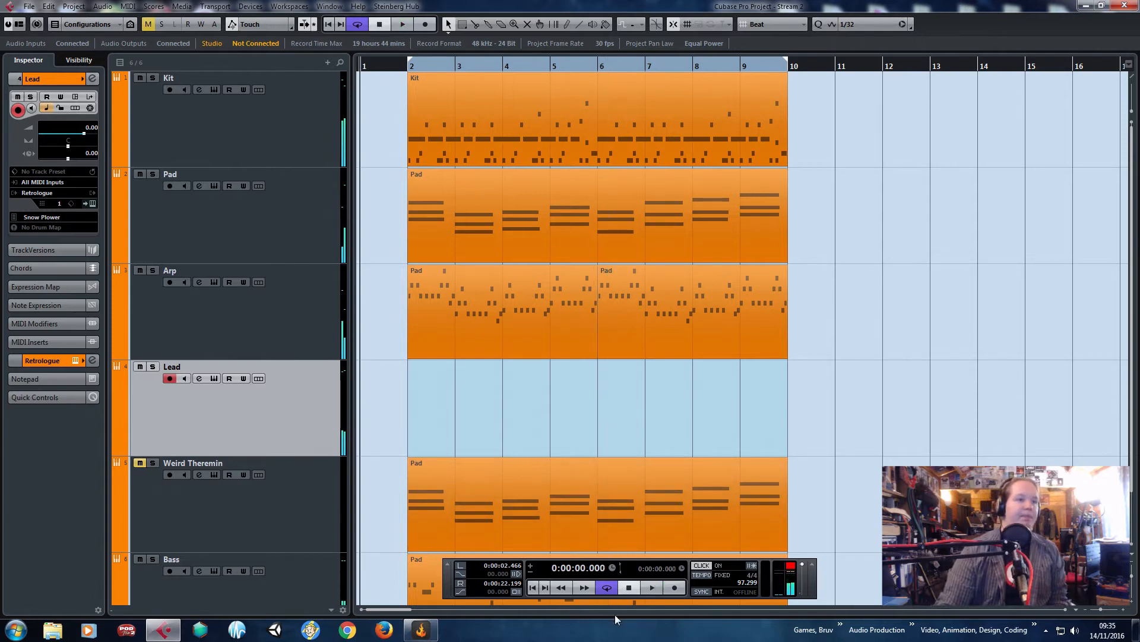
pyautogui.click(606, 588)
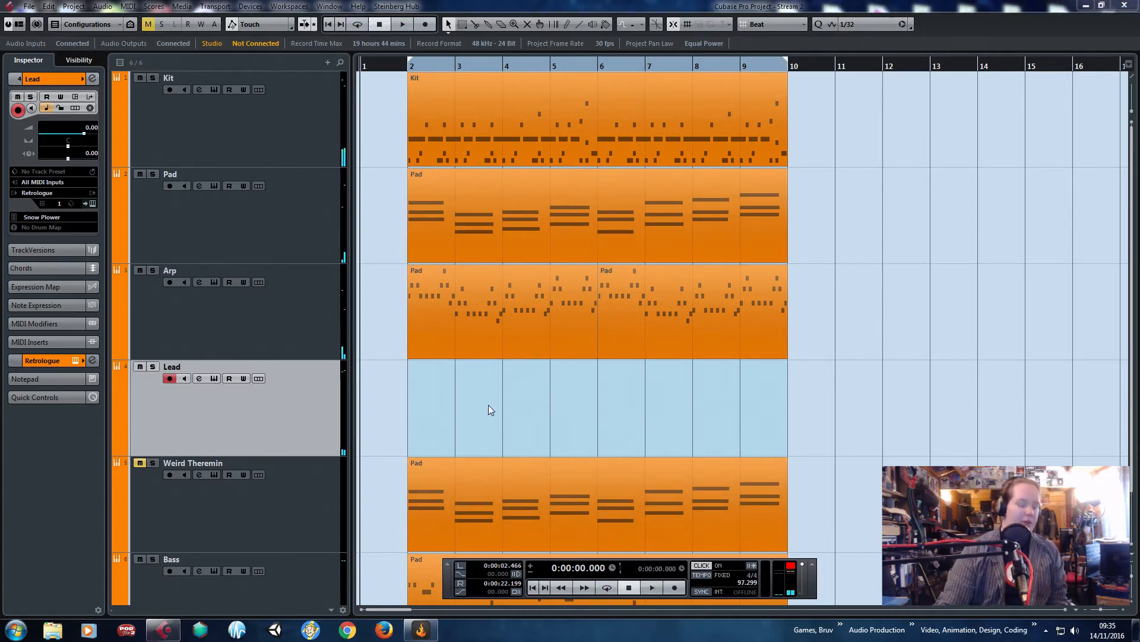
pyautogui.click(675, 587)
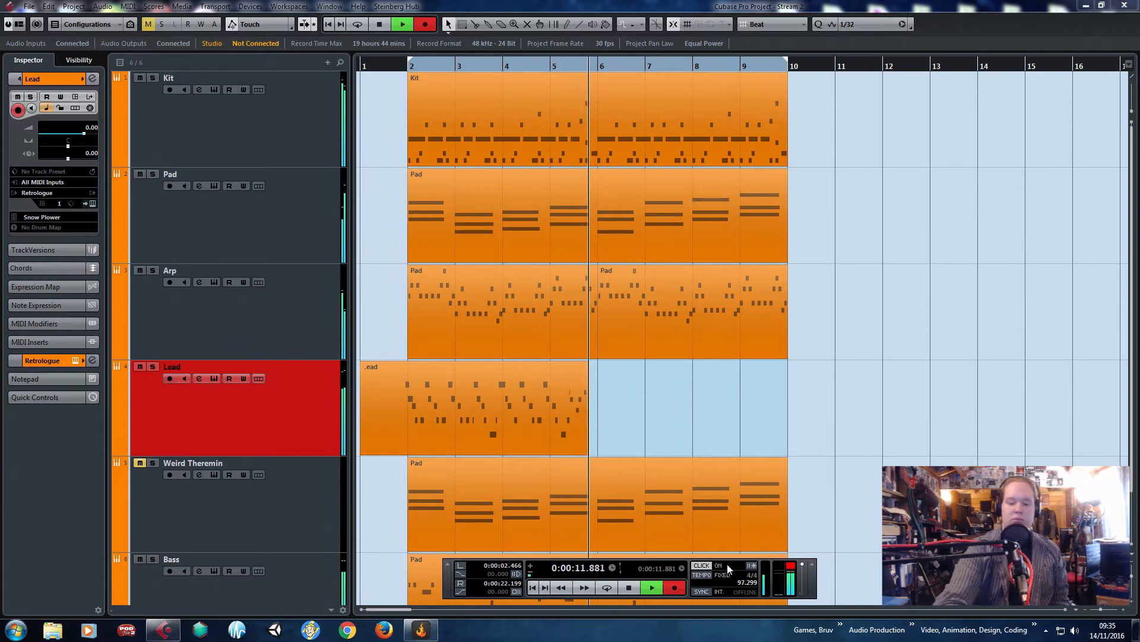
pyautogui.press('space')
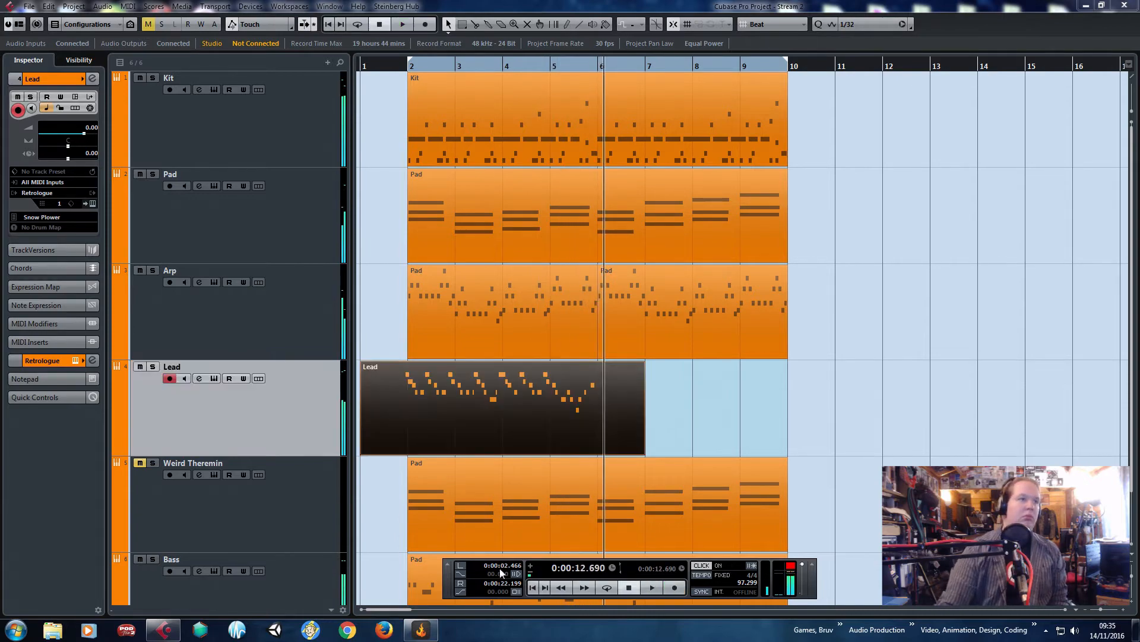
# Open the recorded Lead part in the Key Editor with all notes selected and play it back.
pyautogui.doubleClick(491, 405)
pyautogui.hscroll(-2, 401, 368)
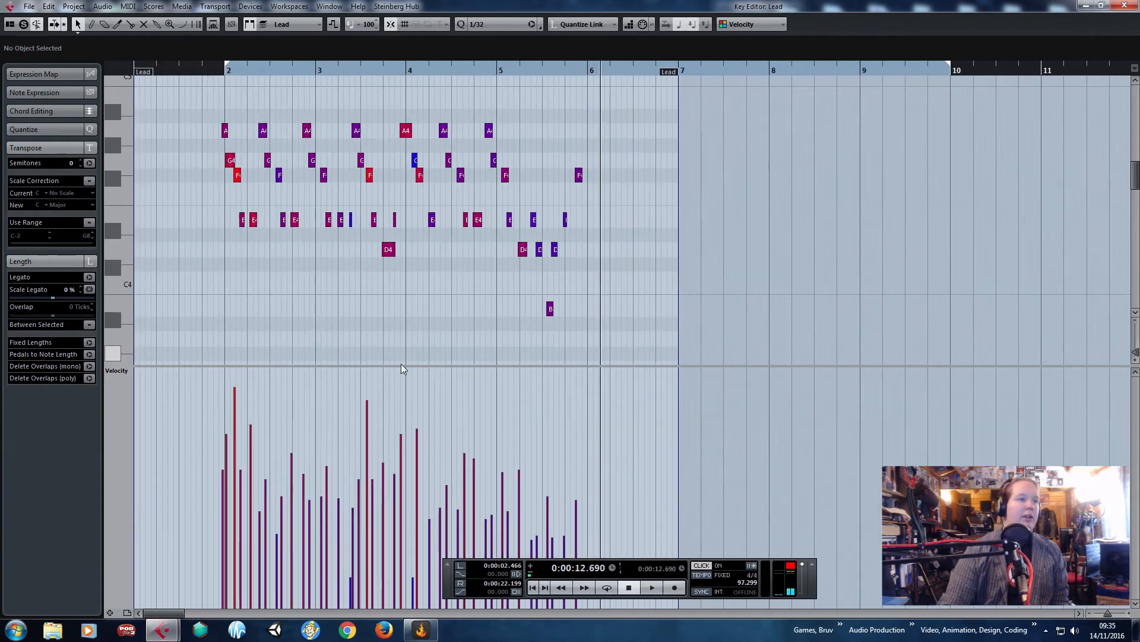
pyautogui.moveTo(707, 338); pyautogui.dragTo(192, 166)
pyautogui.press('space')
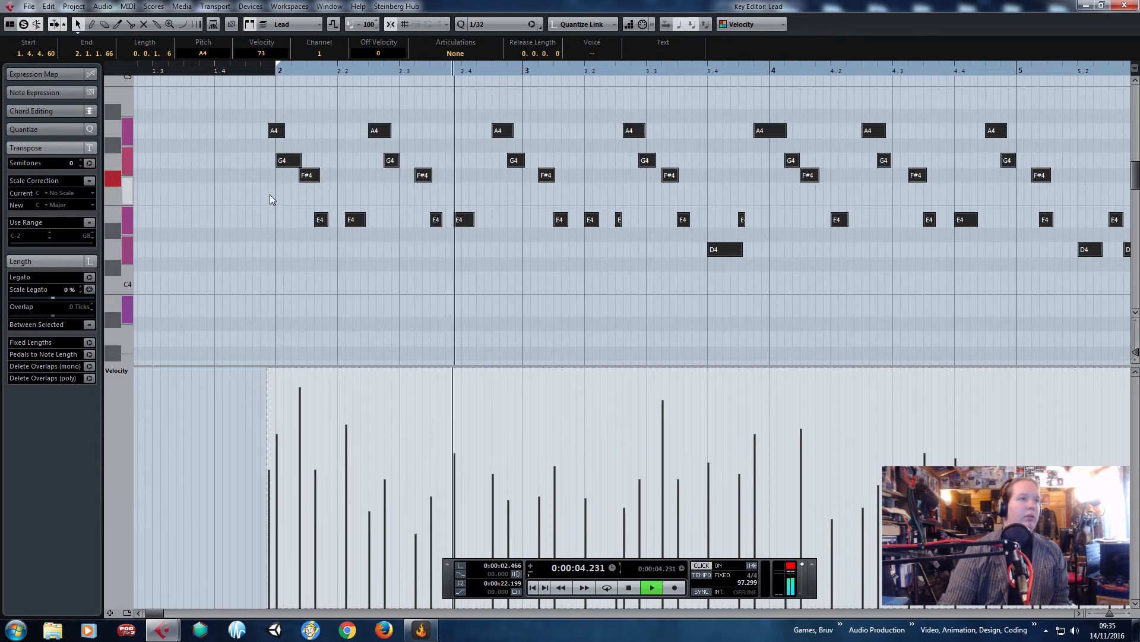
pyautogui.scroll(-1, 273, 196)
pyautogui.scroll(1, 390, 239)
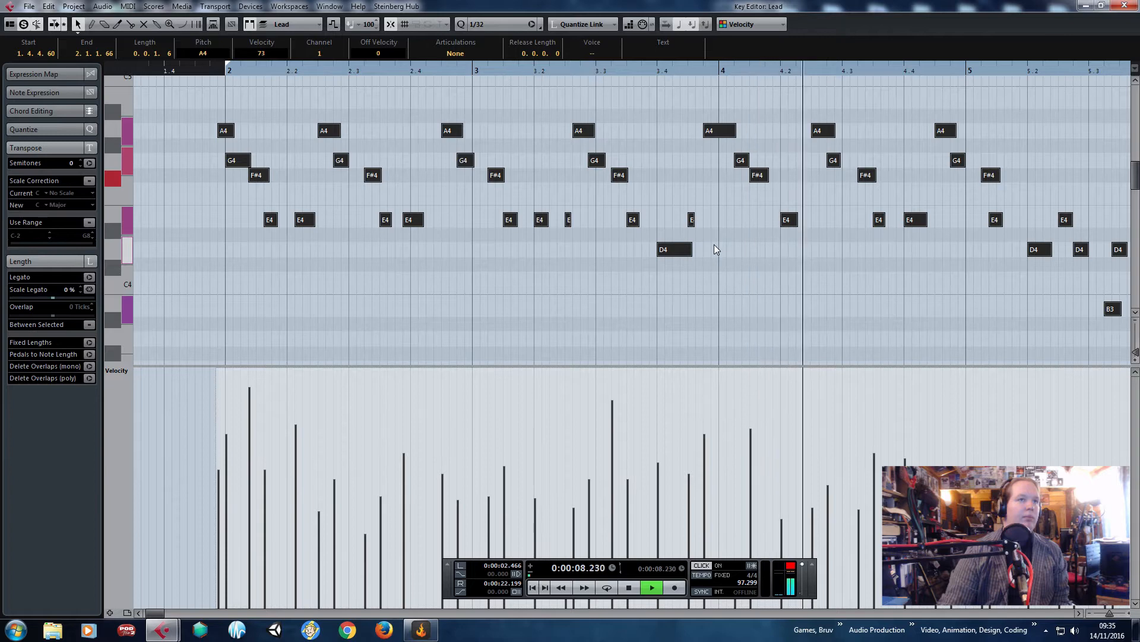
# Stop playback and delete the Lead notes that come before the A4 leading into bar 4.
pyautogui.scroll(-1, 715, 244)
pyautogui.press('space')
pyautogui.moveTo(702, 290); pyautogui.dragTo(654, 181)
pyautogui.press('Delete')
pyautogui.press('Delete')
# Shorten the A4 note leading into bar 4 to 0.0.2.0 so it ends where G4 begins, and audition it.
pyautogui.scroll(2, 701, 182)
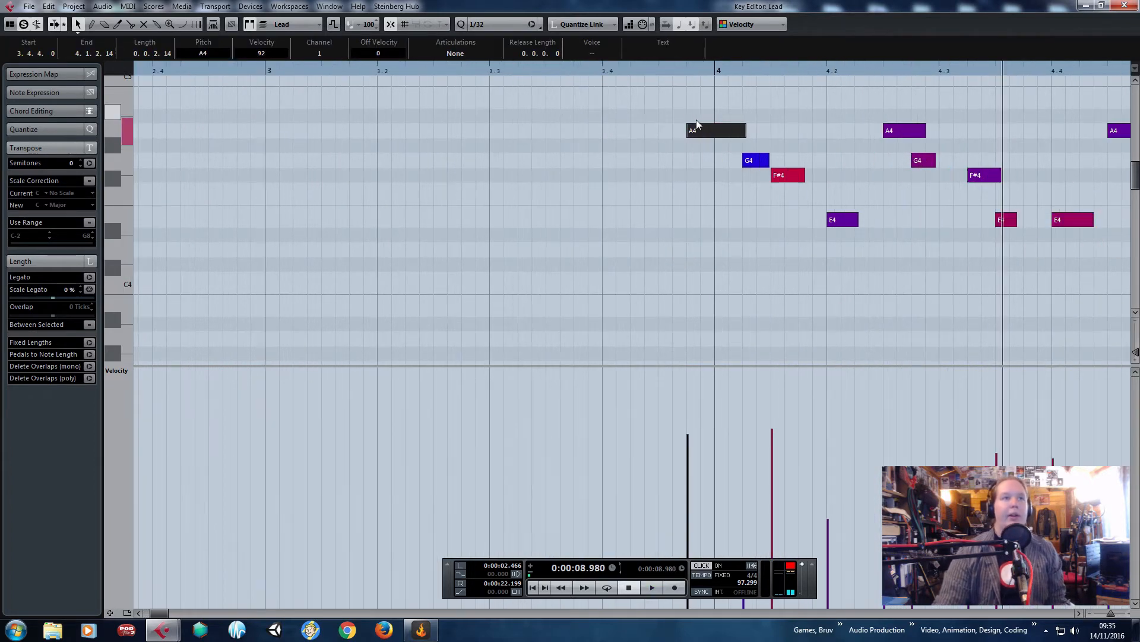
pyautogui.moveTo(728, 137); pyautogui.dragTo(716, 133)
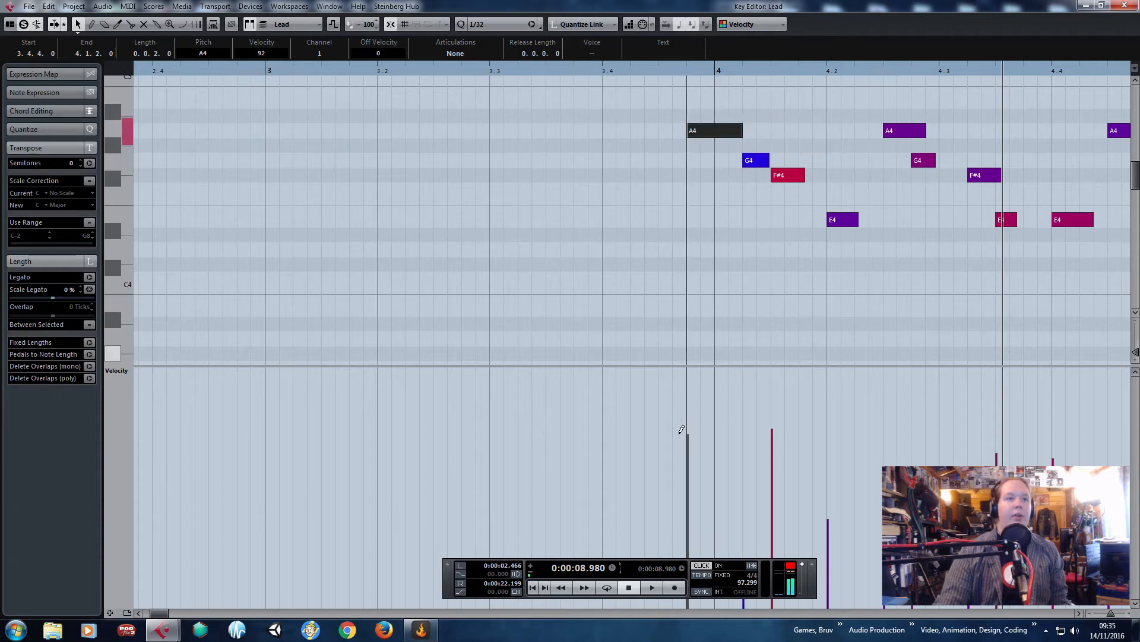
pyautogui.click(688, 72)
pyautogui.press('space')
pyautogui.press('space')
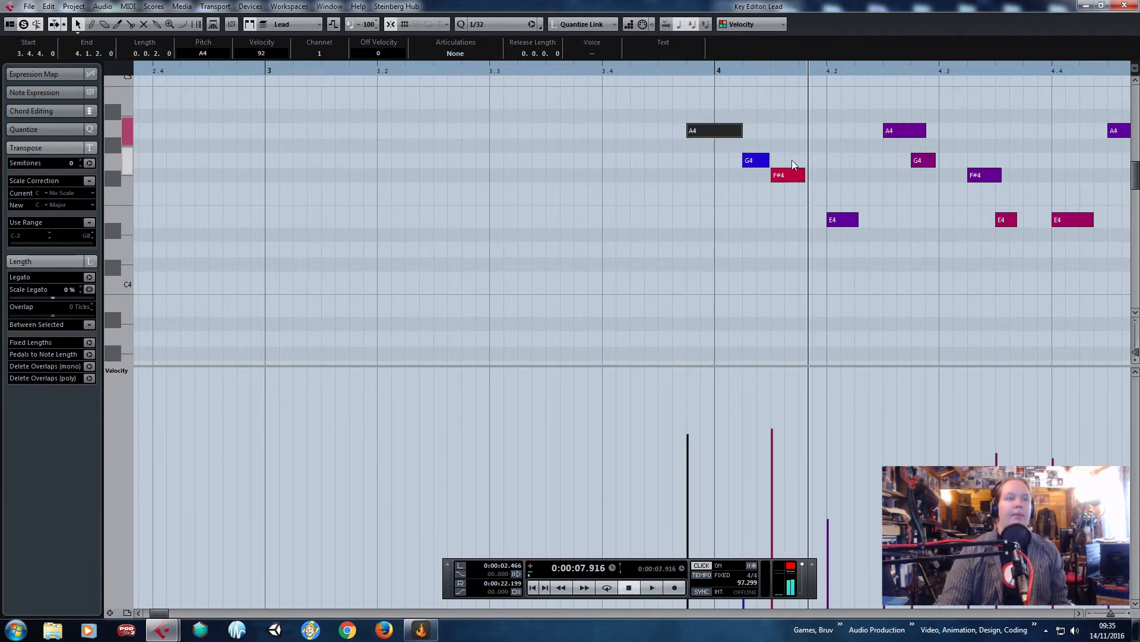
# Set the velocity of the first G4 note in bar 4 to 84 and replay the phrase.
pyautogui.click(756, 162)
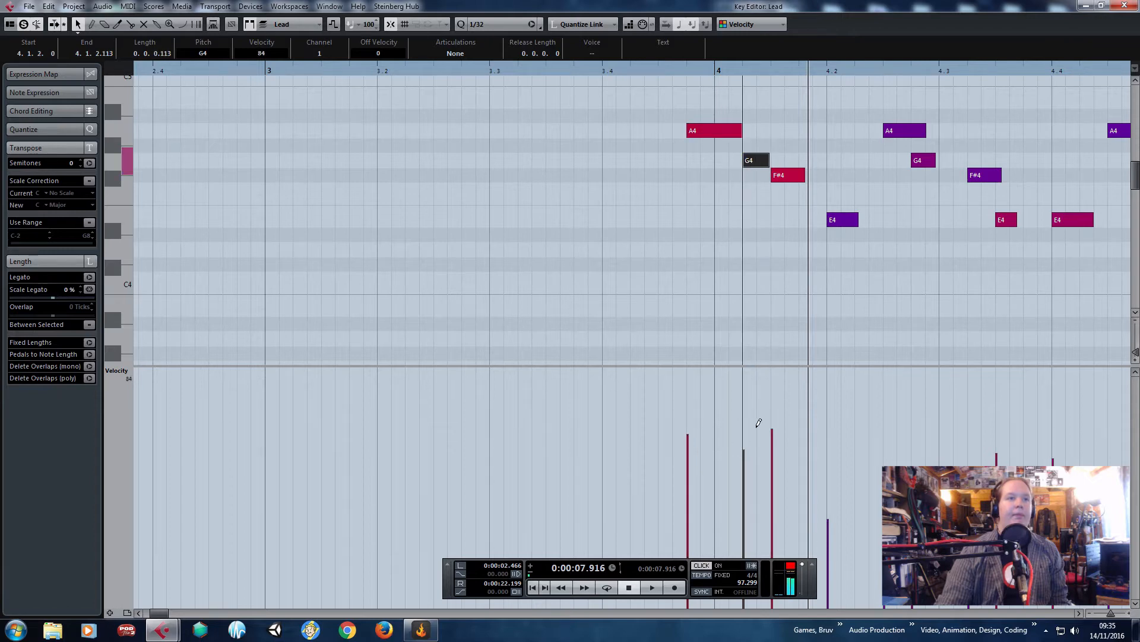
pyautogui.press('space')
pyautogui.press('h')
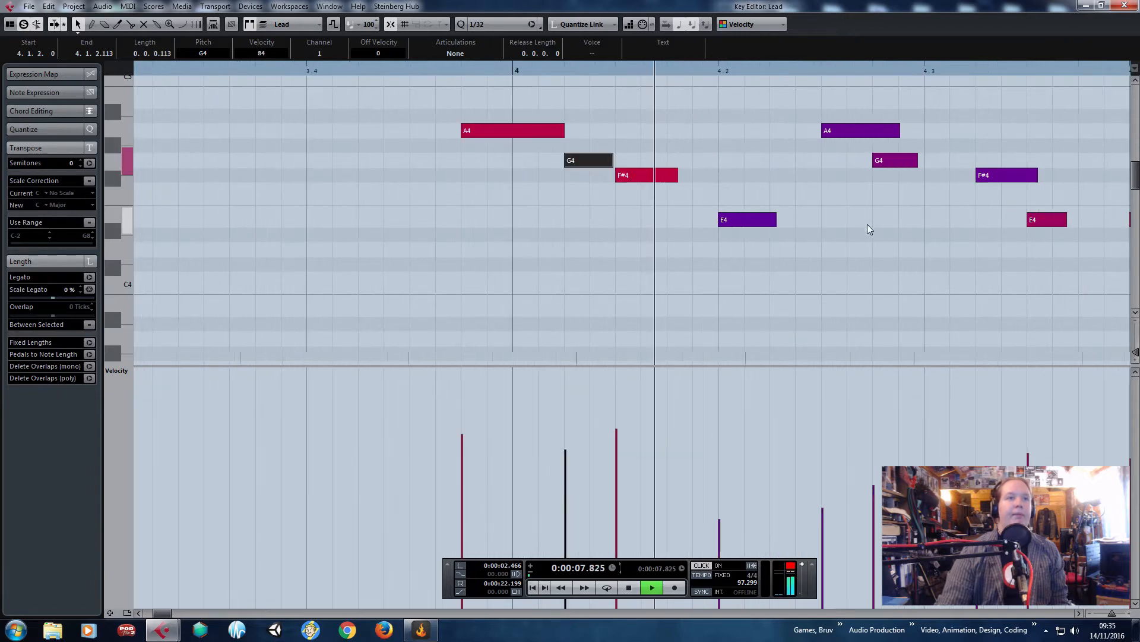
# Lengthen the first F#4 note in bar 4 to just before the following E4, and play the phrase.
pyautogui.click(674, 187)
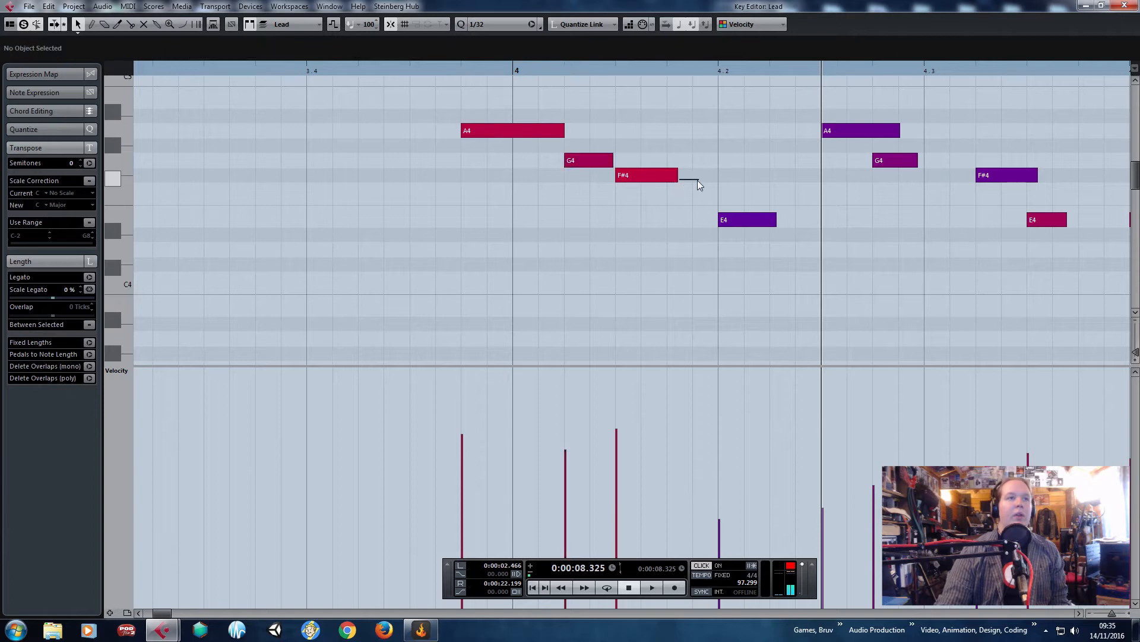
pyautogui.moveTo(676, 177); pyautogui.dragTo(708, 182)
pyautogui.click(426, 79)
pyautogui.click(446, 69)
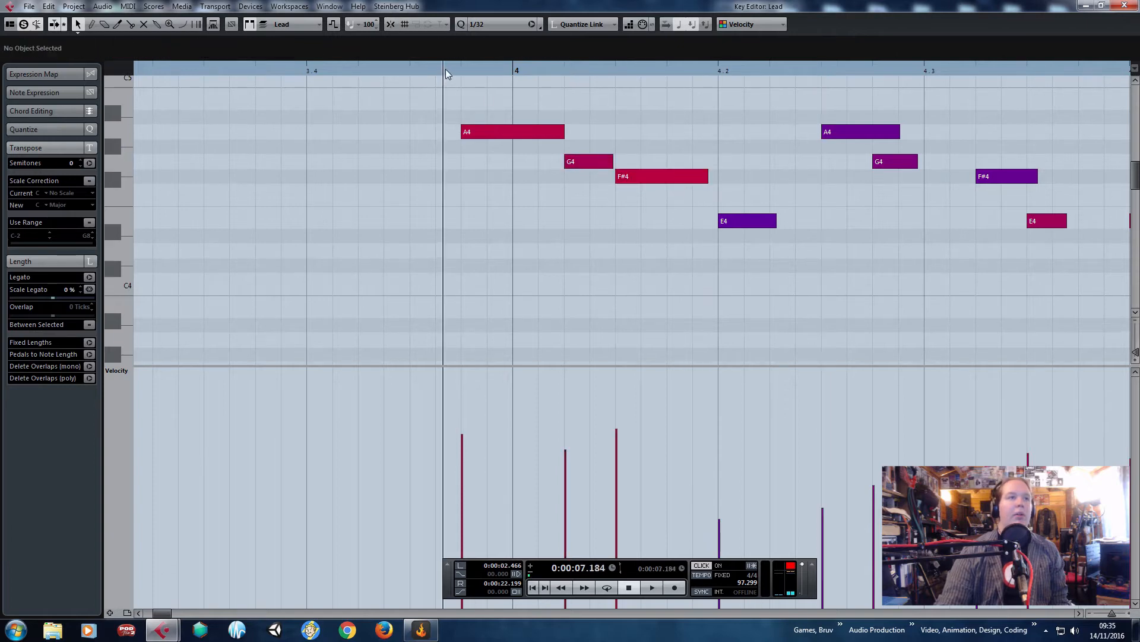
pyautogui.press('space')
pyautogui.press('g')
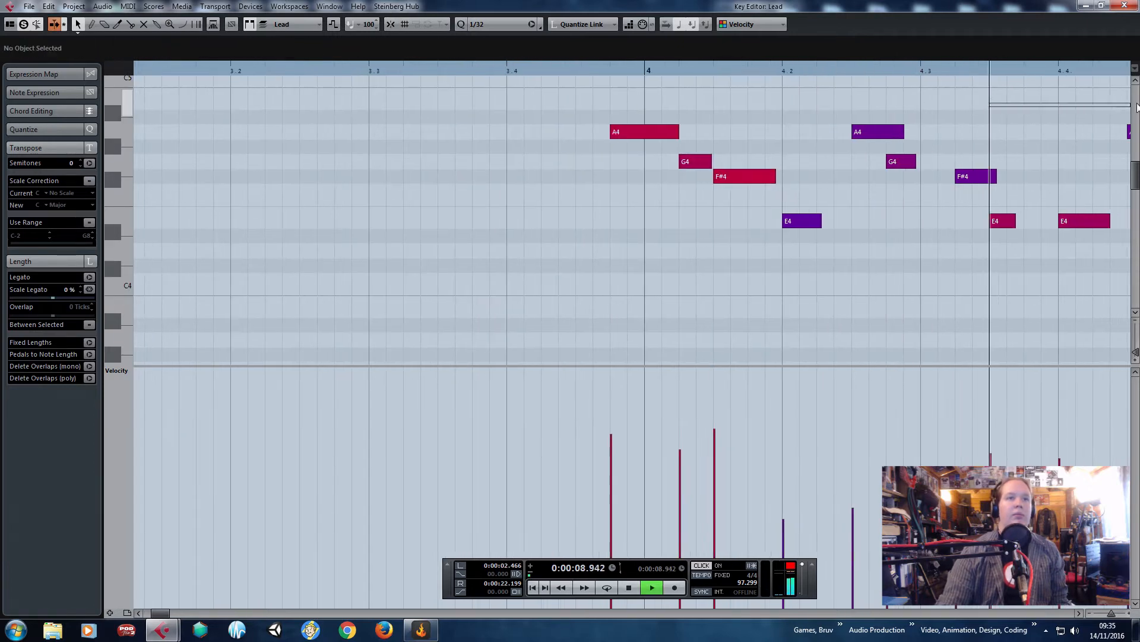
# Shorten the next A4 note in bar 4 so it ends where its G4 begins, and replay the phrase.
pyautogui.press('space')
pyautogui.moveTo(890, 132); pyautogui.dragTo(839, 109)
pyautogui.click(859, 116)
pyautogui.hscroll(2, 831, 116)
pyautogui.click(424, 65)
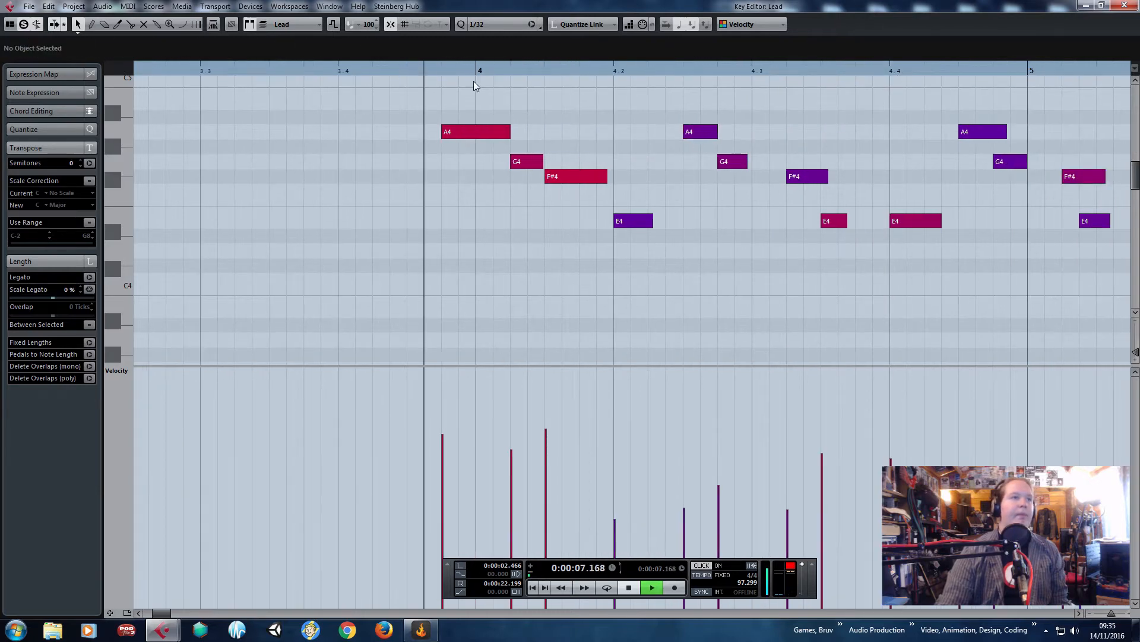
pyautogui.press('space')
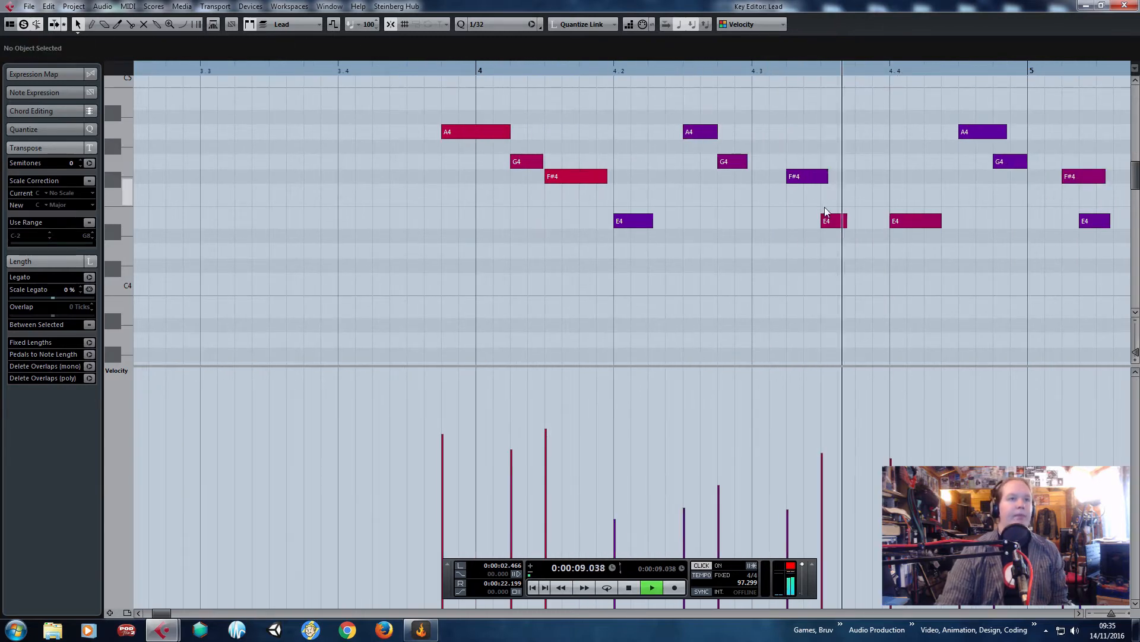
# Set the second F#4 in bar 4 and the two E4 notes following it to a length of 0.0.1.0 each.
pyautogui.press('space')
pyautogui.moveTo(827, 177); pyautogui.dragTo(821, 176)
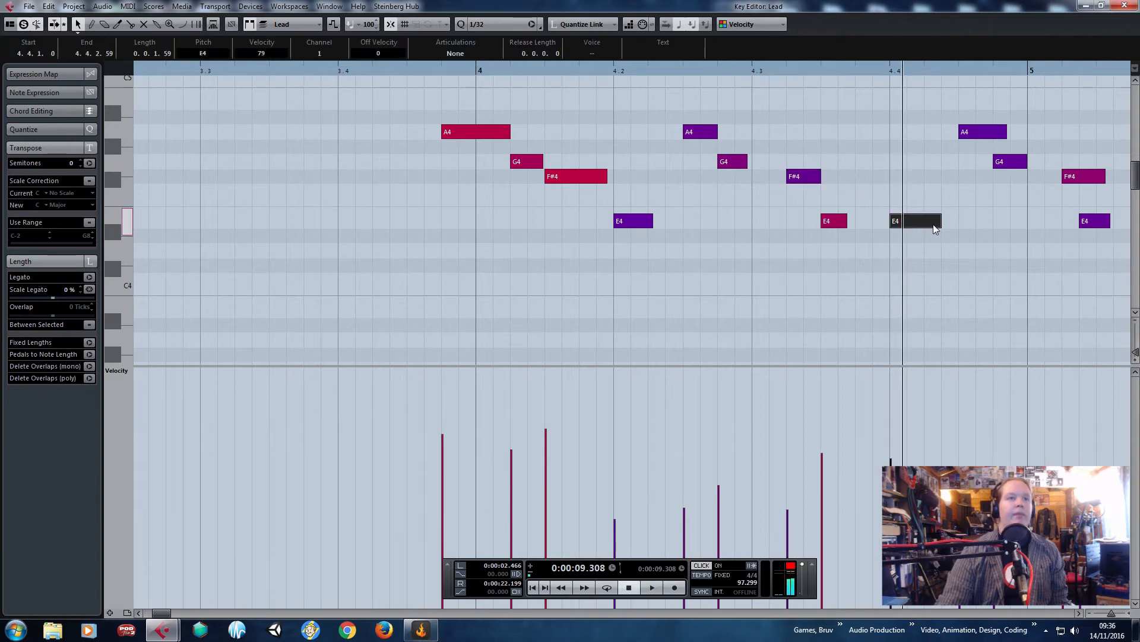
pyautogui.scroll(-3, 855, 222)
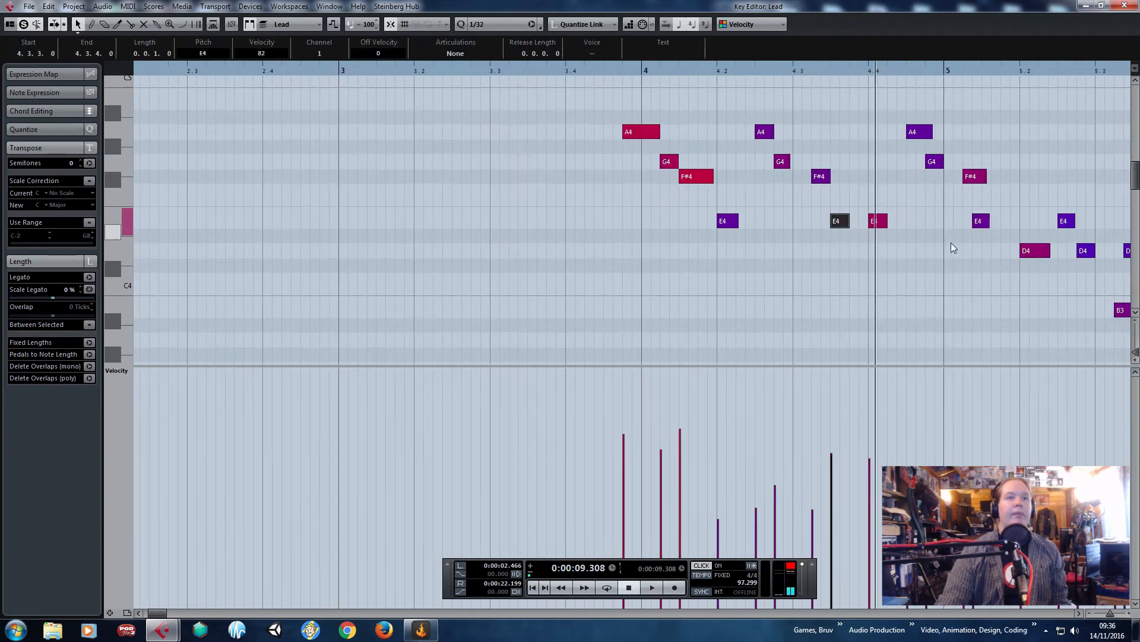
# Play the phrase, move the first E4 of bar 5 to 5.1.3.0, and shorten the F#4 before it to 0.0.1.0.
pyautogui.moveTo(1087, 156); pyautogui.dragTo(779, 112)
pyautogui.click(270, 74)
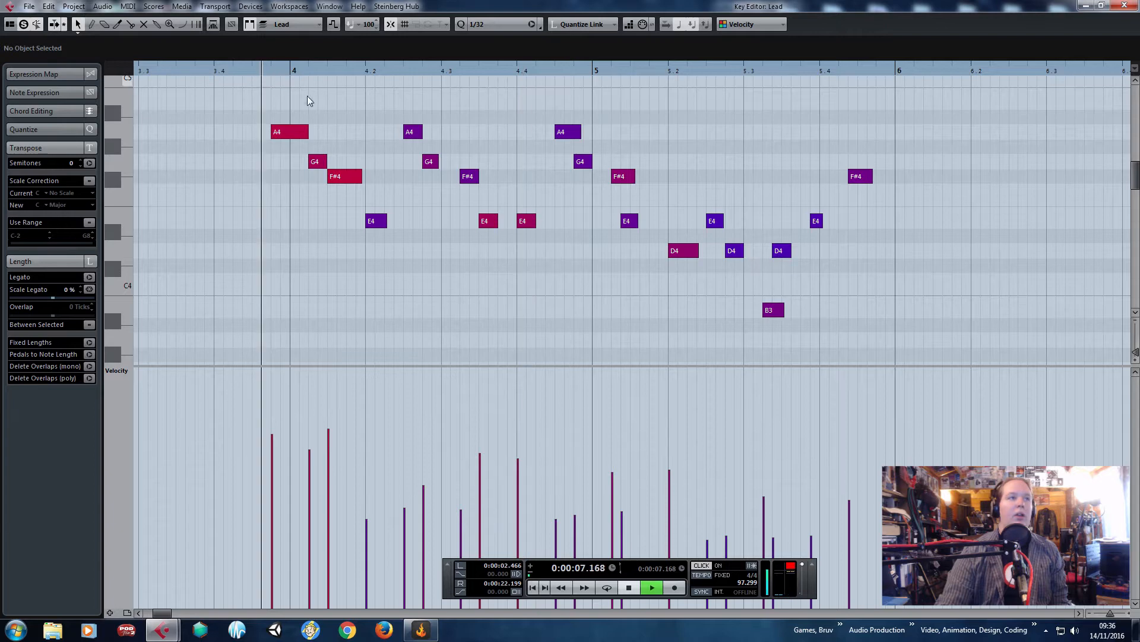
pyautogui.press('space')
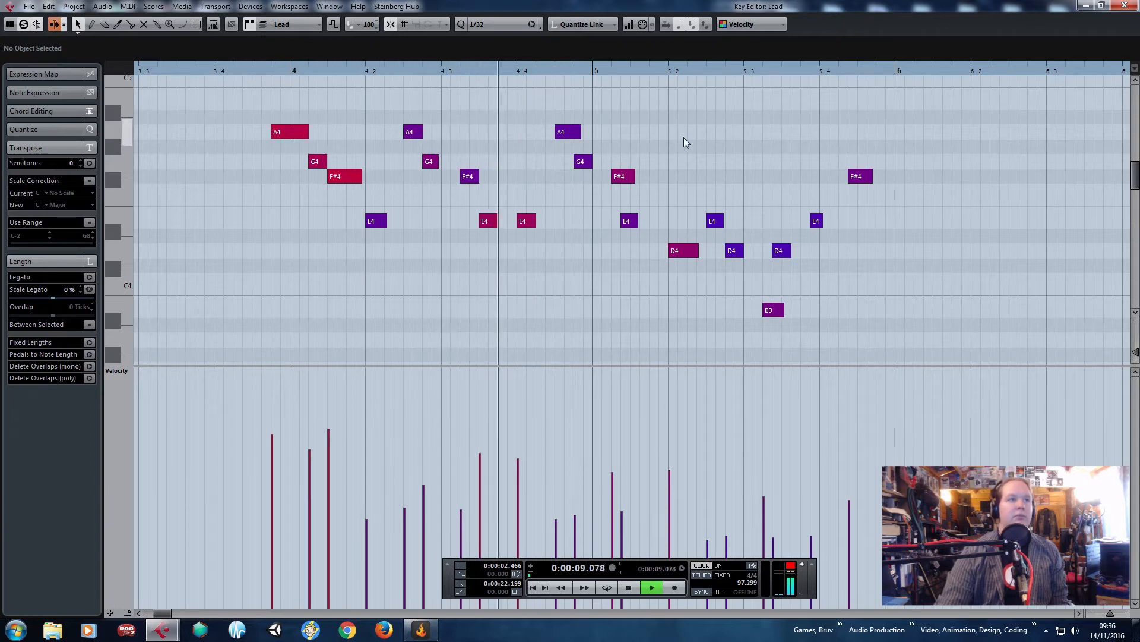
pyautogui.press('space')
pyautogui.moveTo(627, 221); pyautogui.dragTo(641, 223)
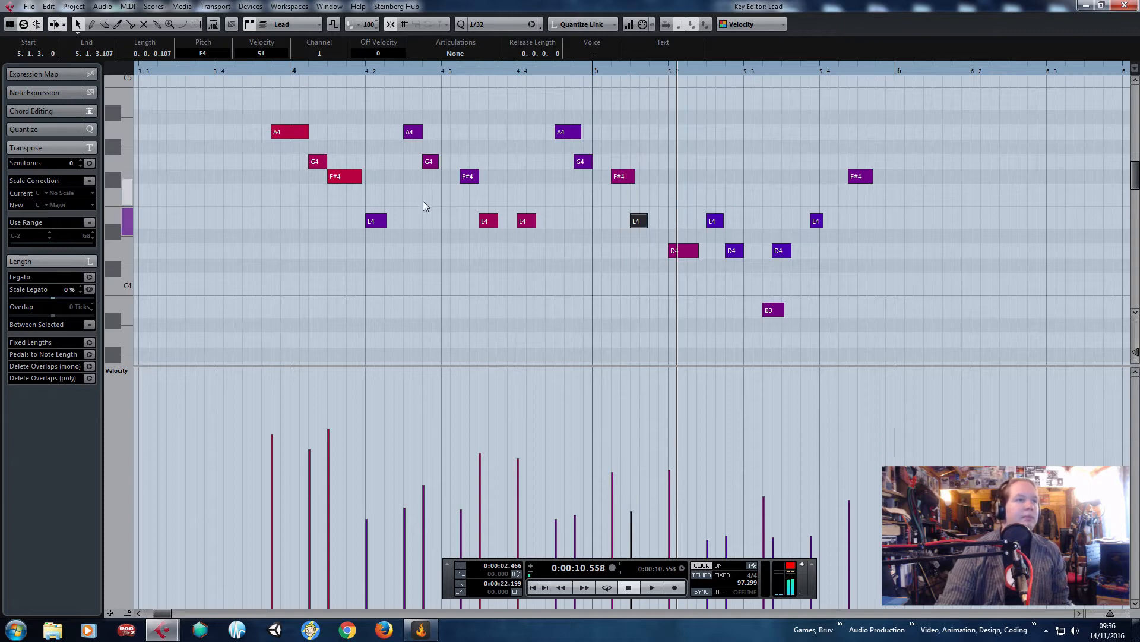
pyautogui.moveTo(632, 177); pyautogui.dragTo(627, 177)
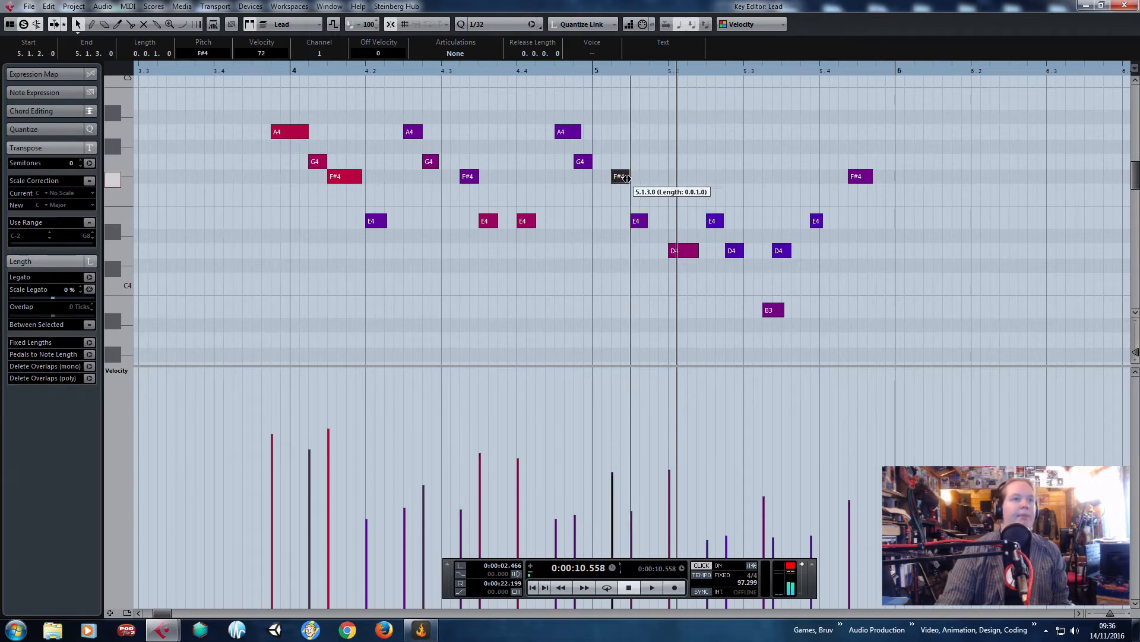
# Shorten the A4 at 4.4.3.0 to a length of 0.0.1.0 and replay the phrase from there.
pyautogui.click(541, 67)
pyautogui.press('space')
pyautogui.press('space')
pyautogui.moveTo(581, 132); pyautogui.dragTo(573, 132)
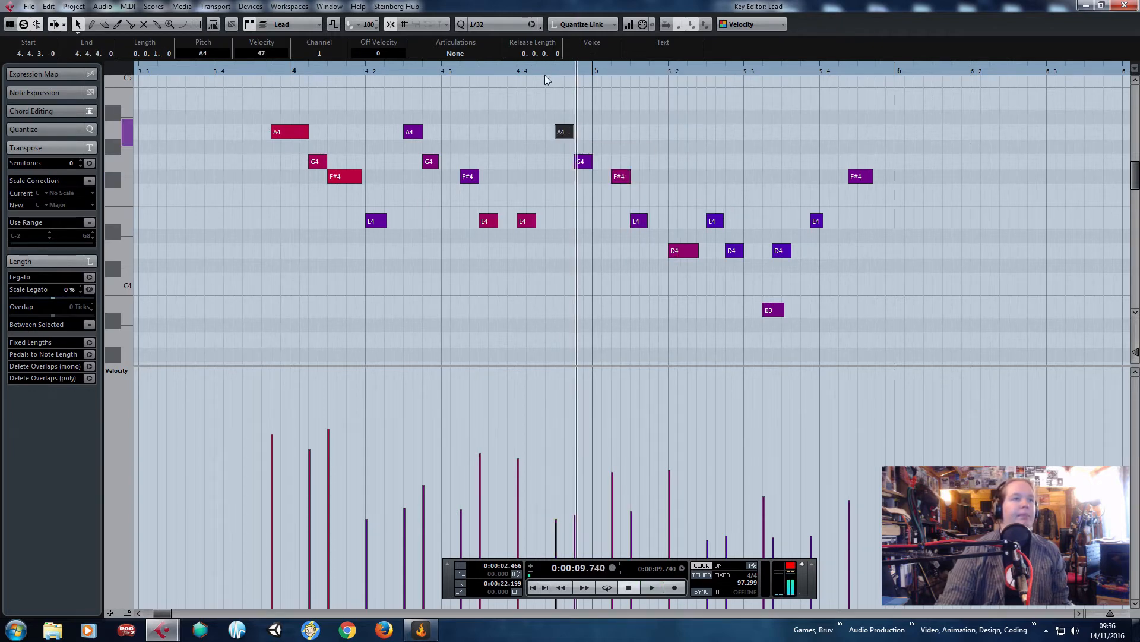
pyautogui.click(545, 71)
pyautogui.press('space')
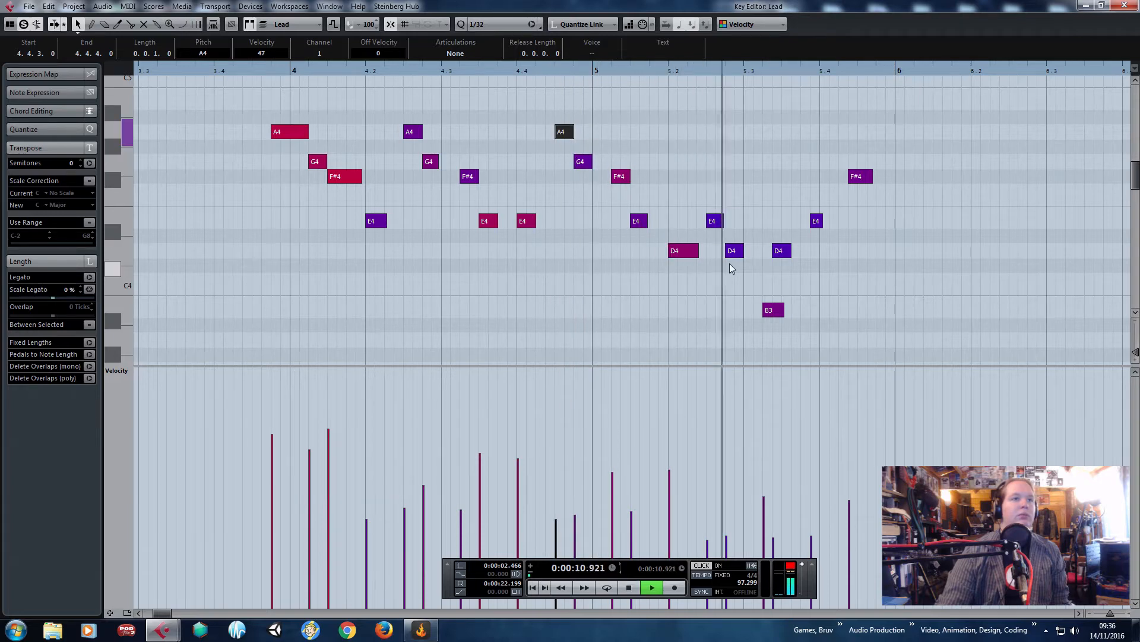
pyautogui.press('space')
# Move the D4 following the B3 in bar 5 to 5.3.3.0 and shorten the B3 to 0.0.1.0.
pyautogui.click(770, 310)
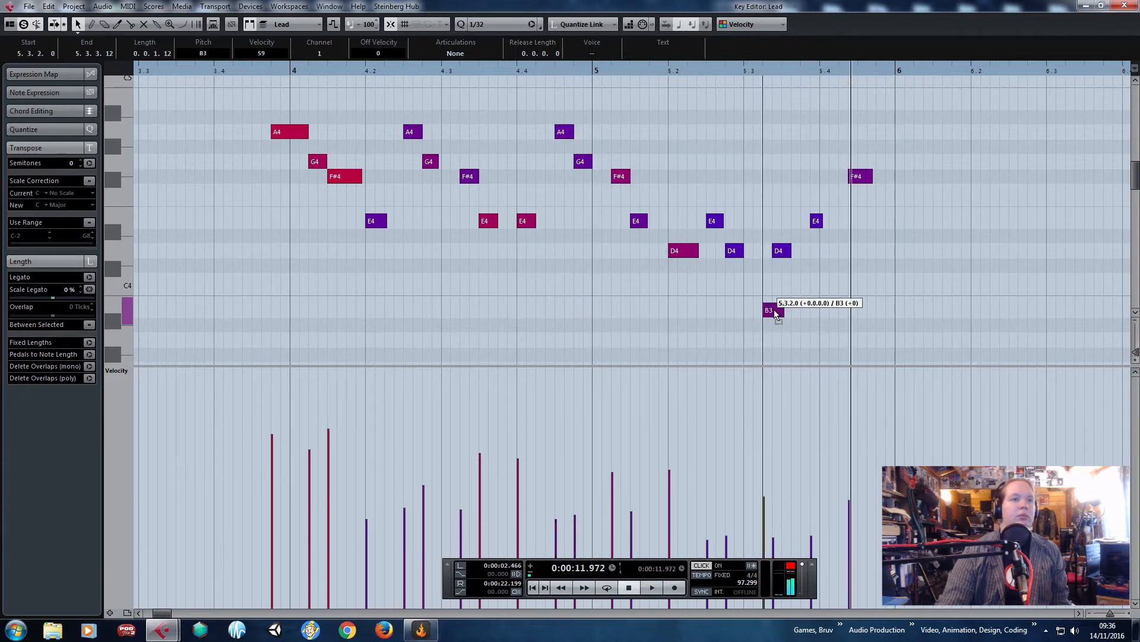
pyautogui.moveTo(781, 257); pyautogui.dragTo(792, 250)
pyautogui.moveTo(784, 311); pyautogui.dragTo(782, 312)
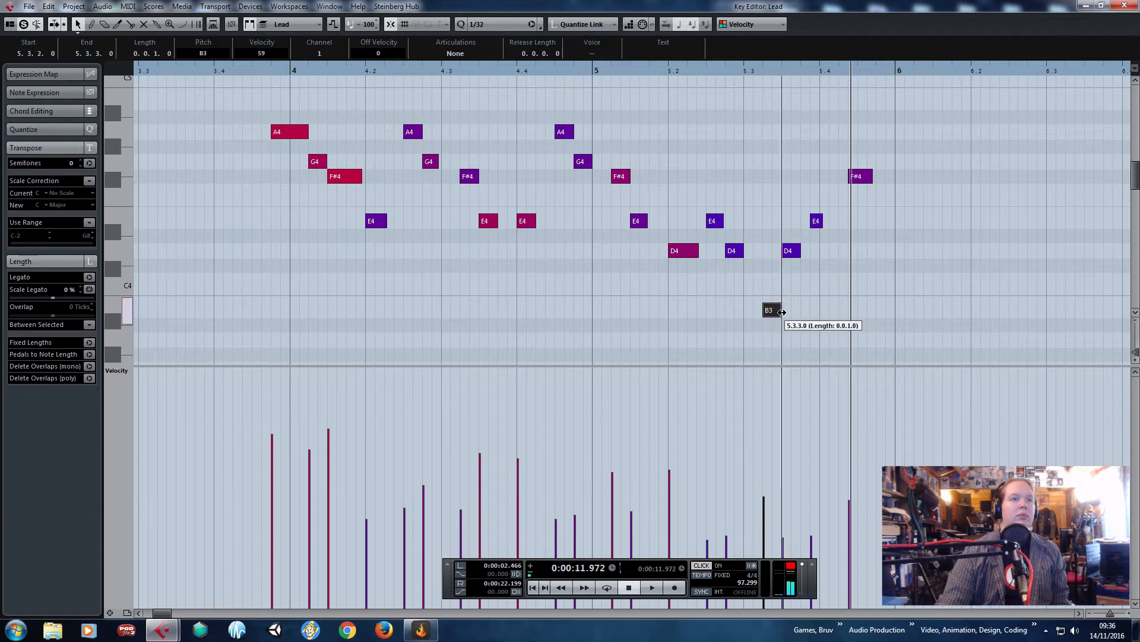
# Move the last E4 of bar 5 to 5.4.1.0 and the final F#4 to 5.4.3.0, replaying the phrase to check.
pyautogui.moveTo(822, 221); pyautogui.dragTo(816, 221)
pyautogui.click(533, 81)
pyautogui.press('space')
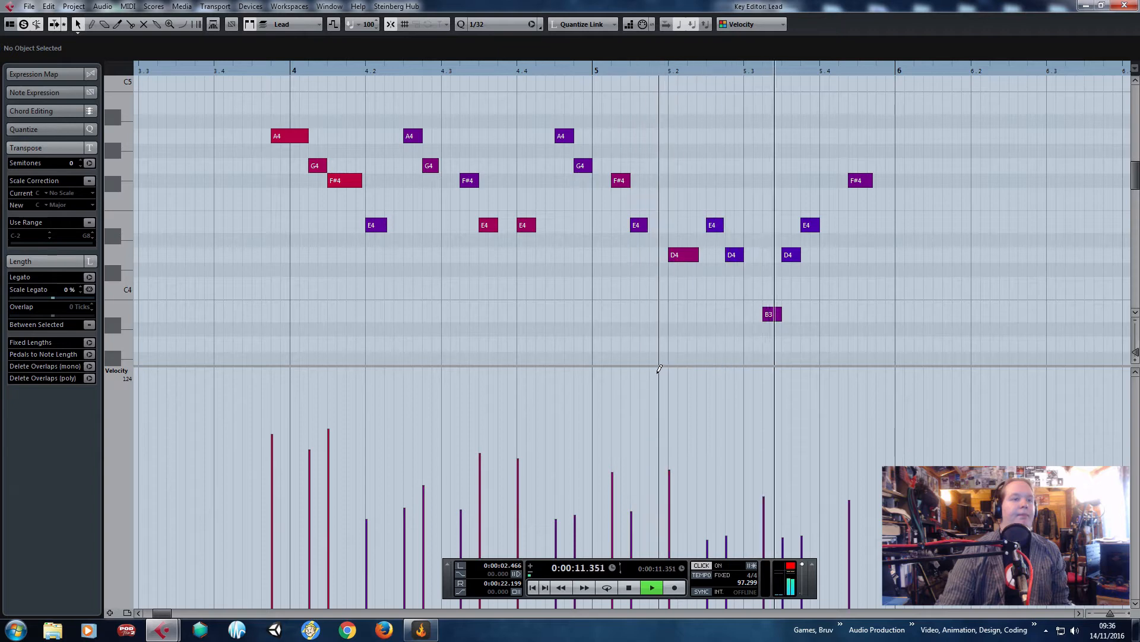
pyautogui.press('space')
pyautogui.moveTo(808, 226); pyautogui.dragTo(826, 226)
pyautogui.click(555, 72)
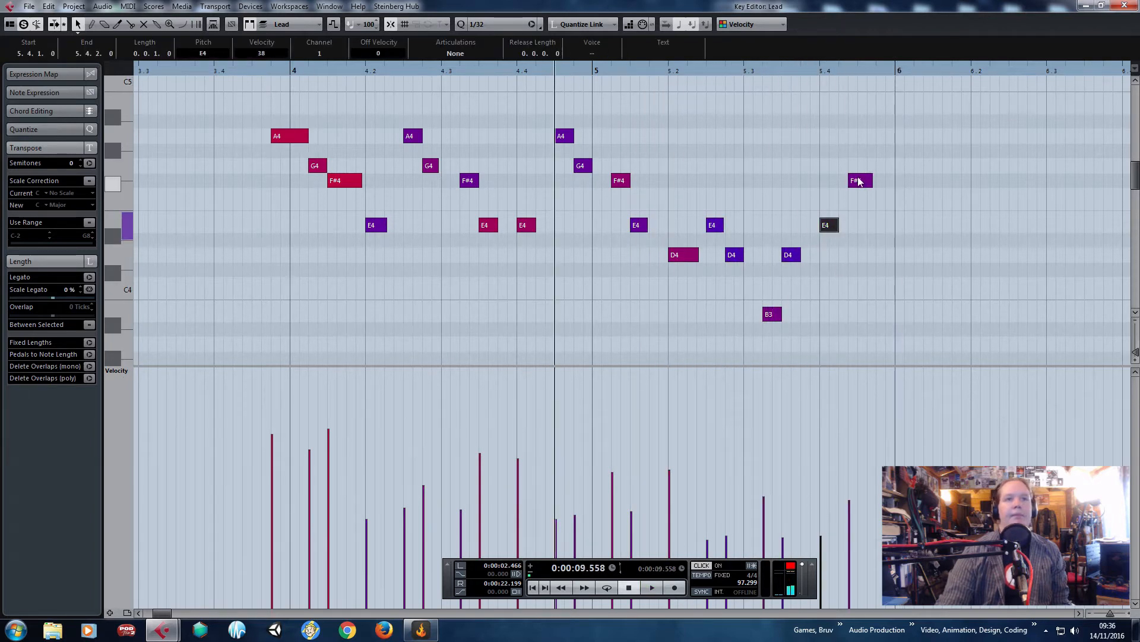
pyautogui.click(868, 163)
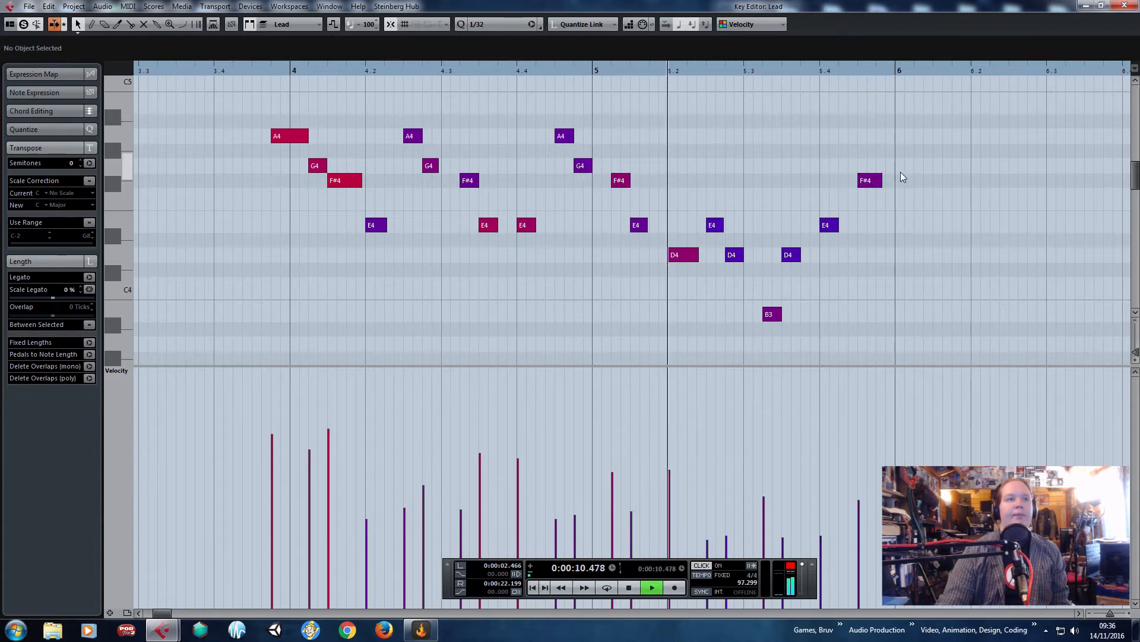
pyautogui.press('space')
# Lengthen the last D4 and E4 of bar 5 together to 0.0.1.71 with snapping off.
pyautogui.moveTo(863, 296); pyautogui.dragTo(768, 218)
pyautogui.moveTo(806, 254); pyautogui.dragTo(812, 254)
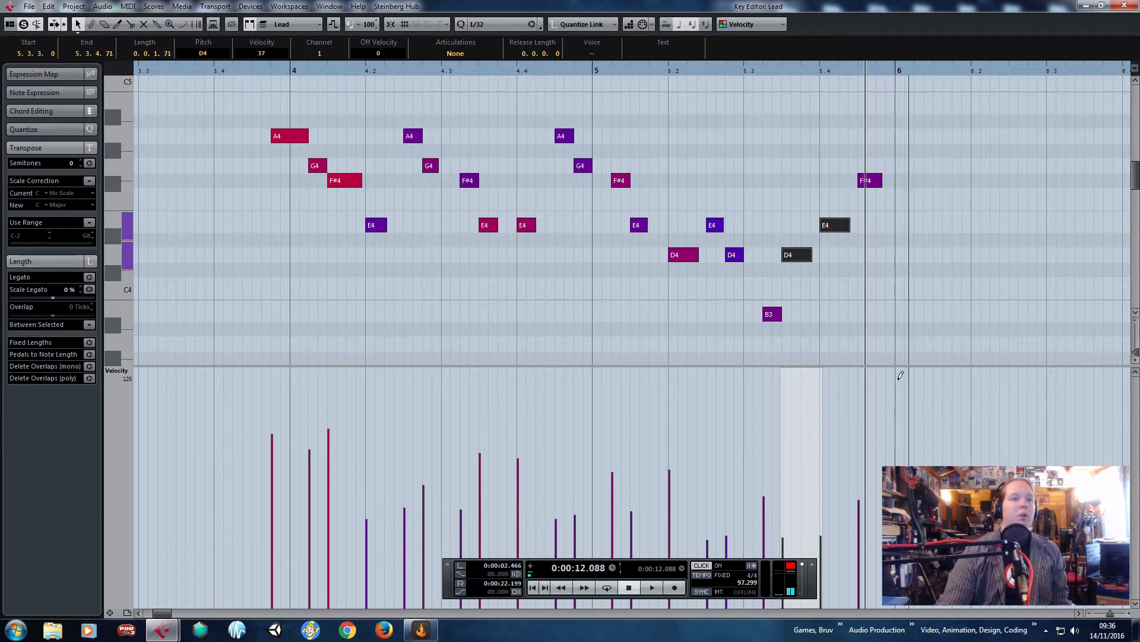
# Raise the velocities of all notes from 4.2.3.0 onward together, taking that A4 to 77, raise the preceding E4's velocity, and replay the phrase.
pyautogui.moveTo(953, 87); pyautogui.dragTo(403, 321)
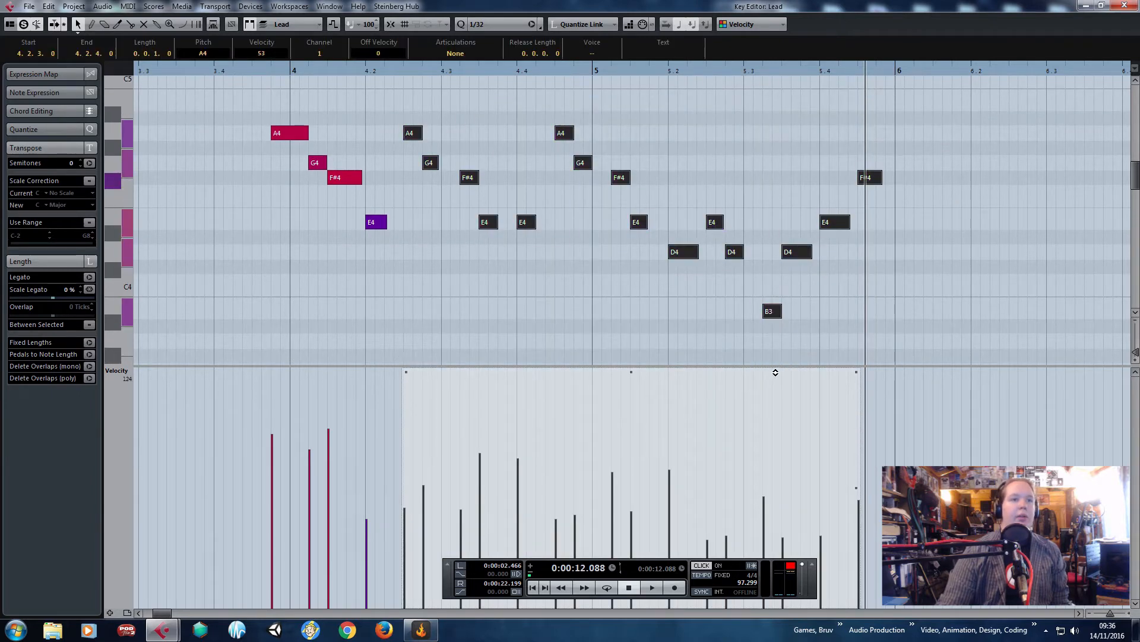
pyautogui.moveTo(777, 354); pyautogui.dragTo(777, 359)
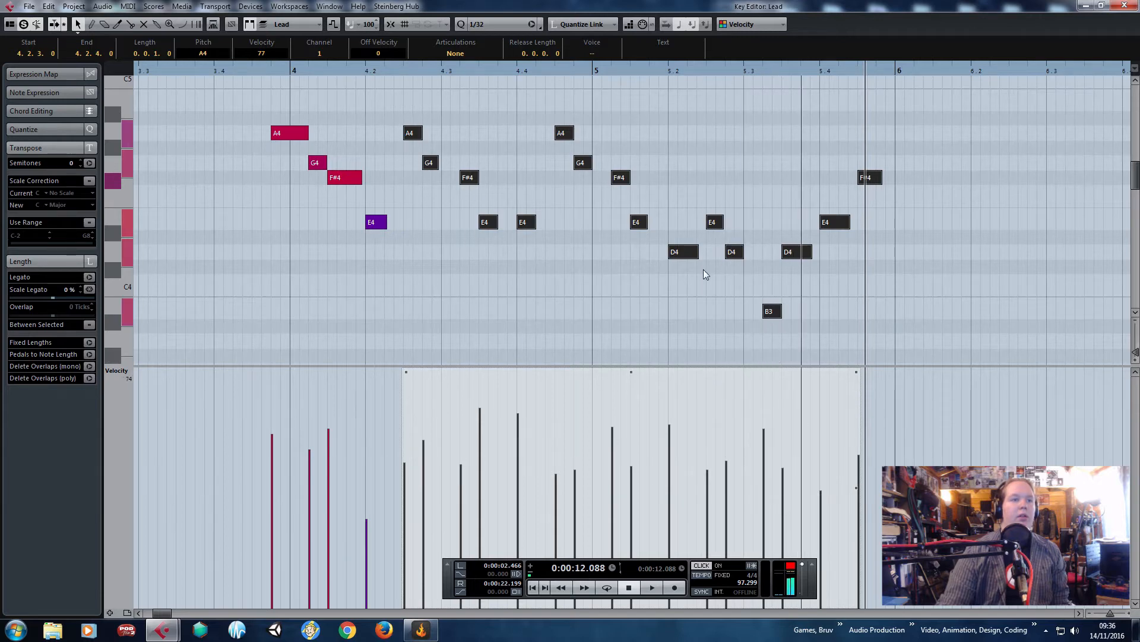
pyautogui.click(262, 86)
pyautogui.click(266, 70)
pyautogui.press('space')
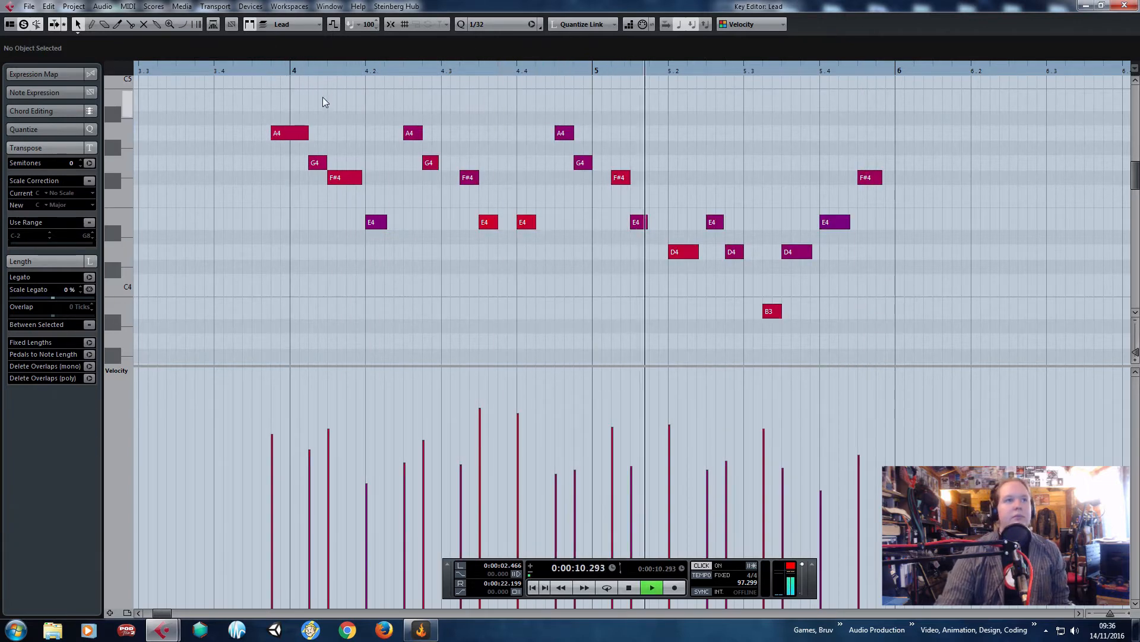
pyautogui.press('space')
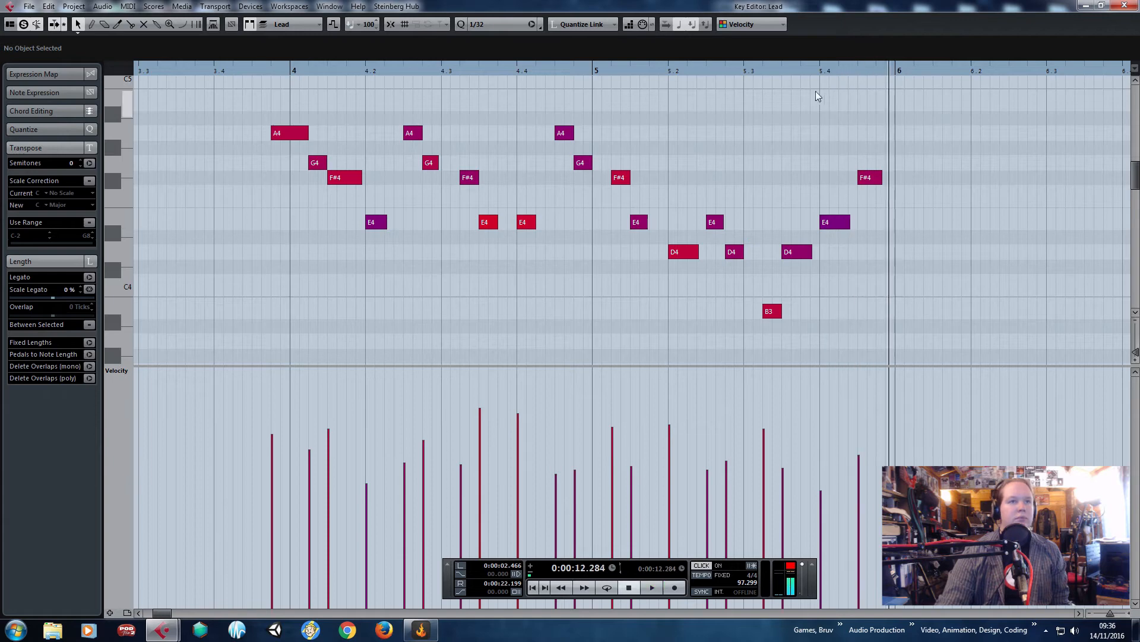
# Shorten the final F#4 to a length of 0.0.0.114 and copy all notes of the phrase.
pyautogui.click(881, 177)
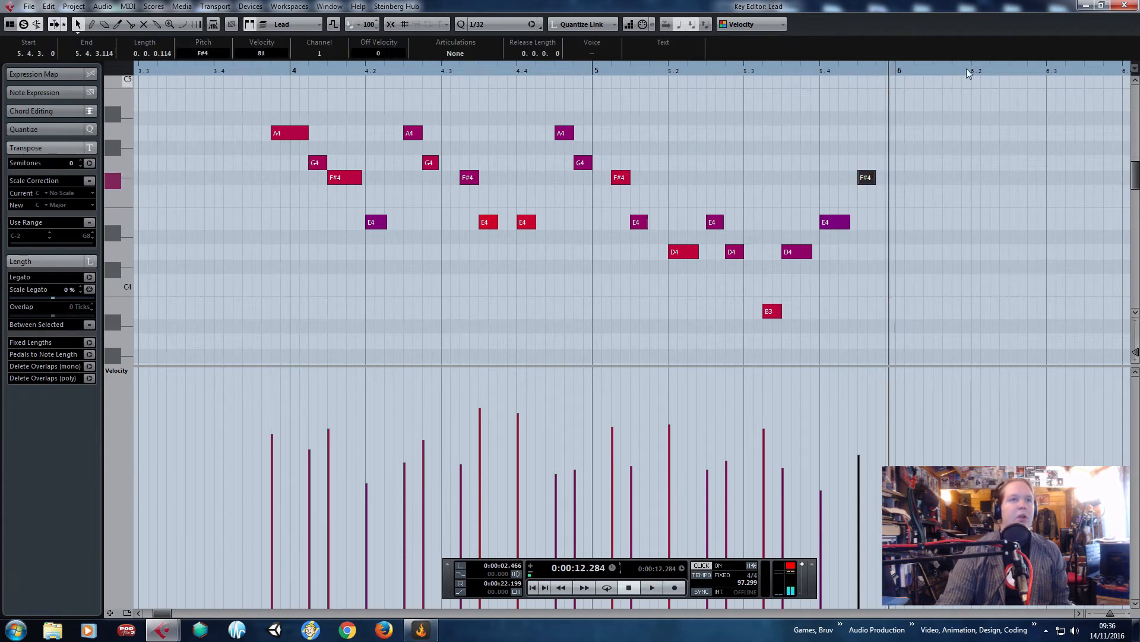
pyautogui.moveTo(878, 324); pyautogui.dragTo(271, 88)
pyautogui.hotkey('ctrl', 'c')
# Try to paste the copied phrase at the cursor just before bar 6.
pyautogui.press('g')
pyautogui.hotkey('ctrl', 'v')
pyautogui.press('h')
pyautogui.press('h')
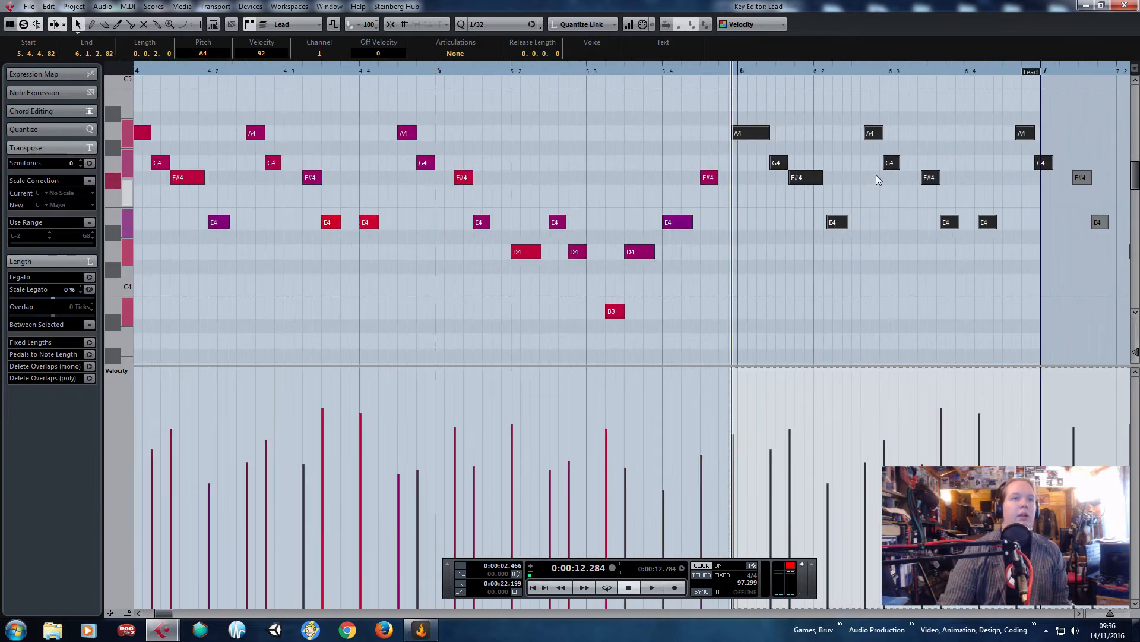
pyautogui.hotkey('ctrl', 'z')
# Back in the project, trim and move the Lead part so it starts at bar 5, and extend its end to bar 10.
pyautogui.click(1124, 4)
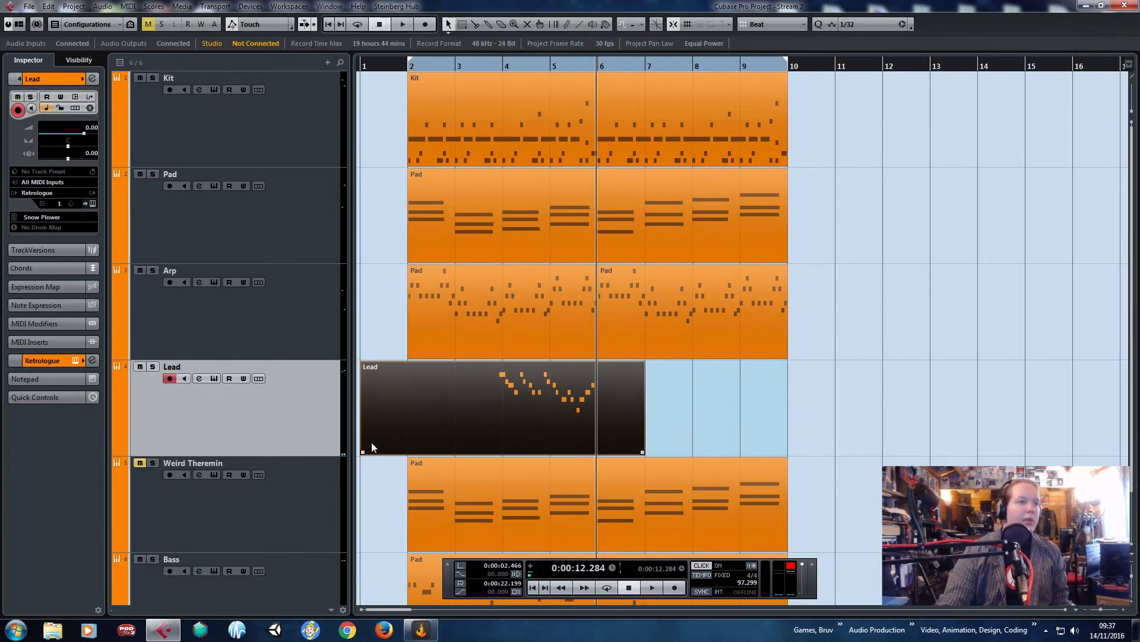
pyautogui.moveTo(365, 451); pyautogui.dragTo(593, 439)
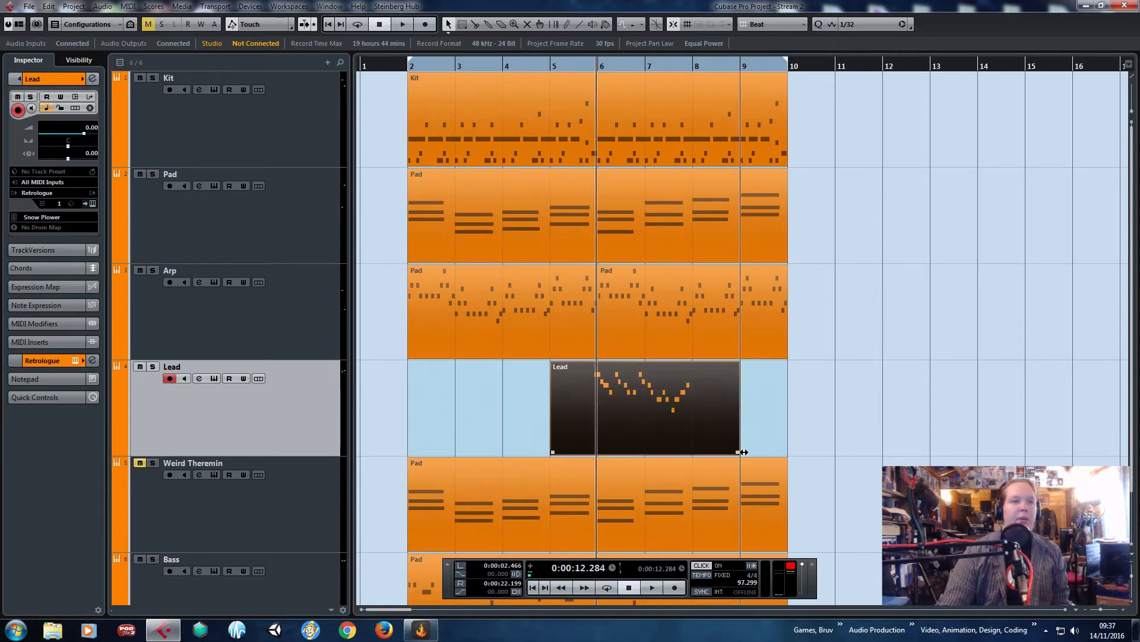
pyautogui.moveTo(744, 452); pyautogui.dragTo(794, 453)
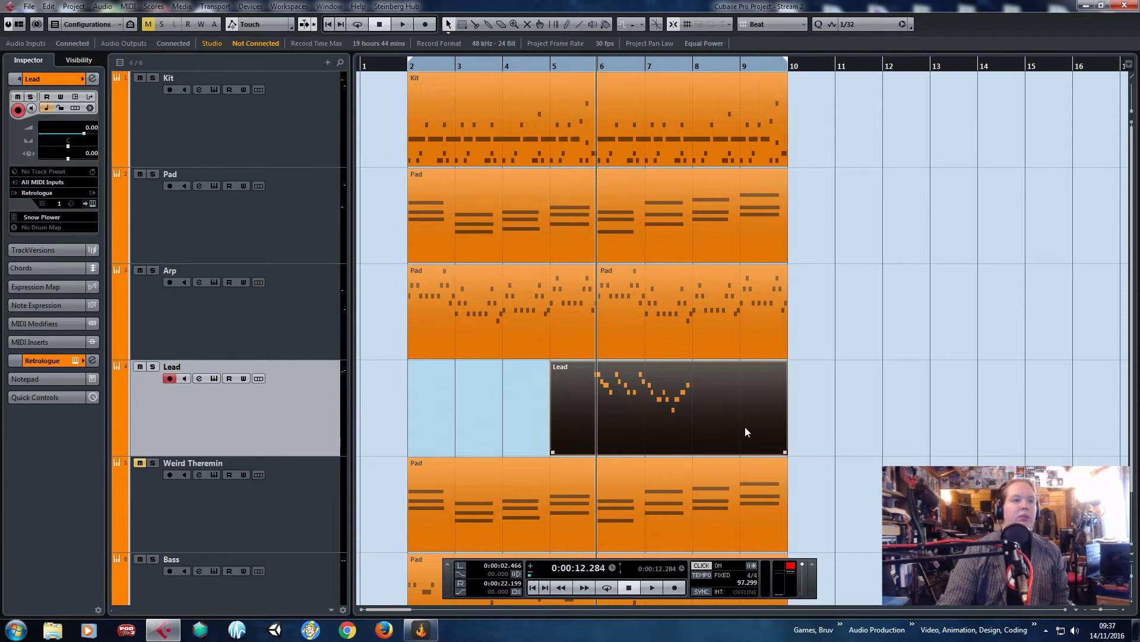
# Paste the copied phrase into the Lead part just before bar 8, directly after the first one, and return to the project.
pyautogui.doubleClick(745, 426)
pyautogui.moveTo(885, 346); pyautogui.dragTo(560, 102)
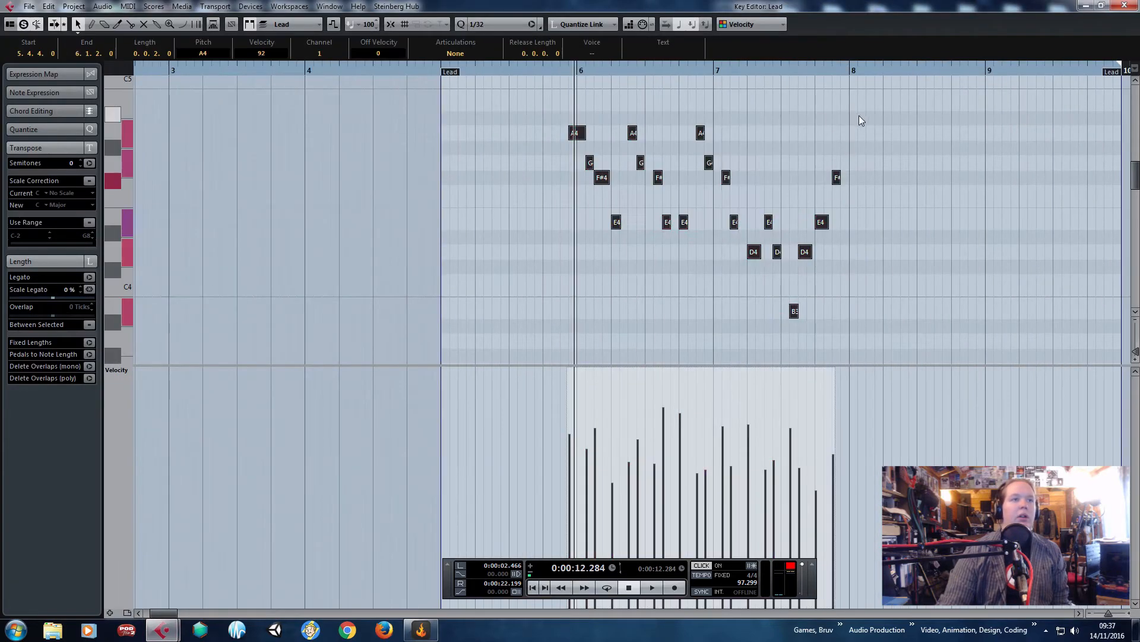
pyautogui.scroll(3, 847, 116)
pyautogui.click(836, 71)
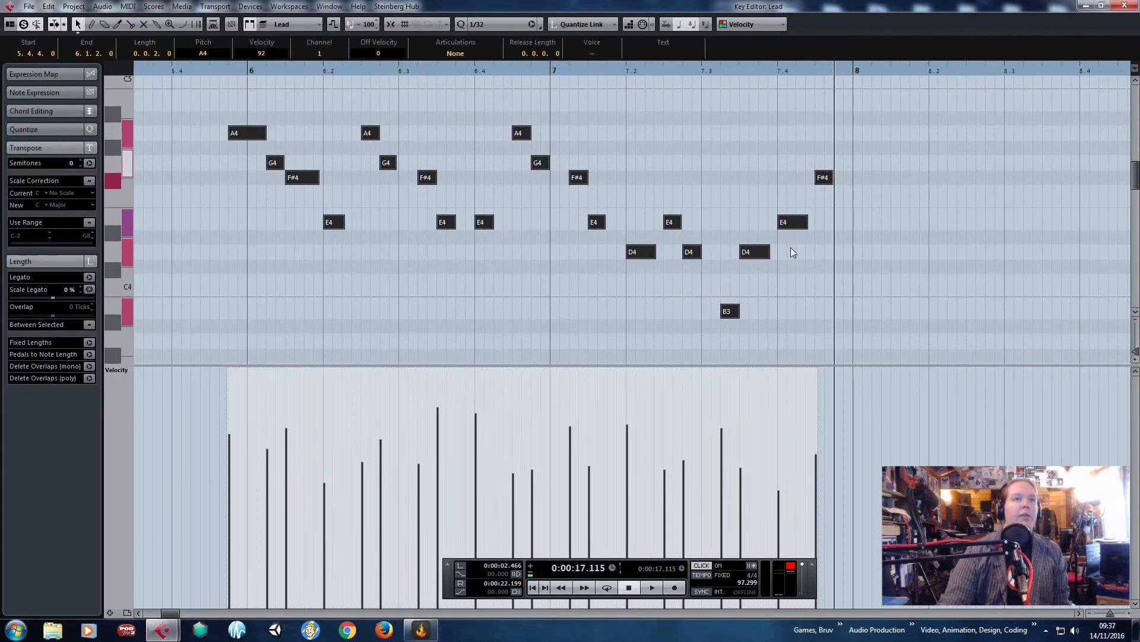
pyautogui.hotkey('ctrl', 'v')
pyautogui.scroll(-4, 793, 249)
pyautogui.scroll(3, 1000, 253)
pyautogui.click(1119, 7)
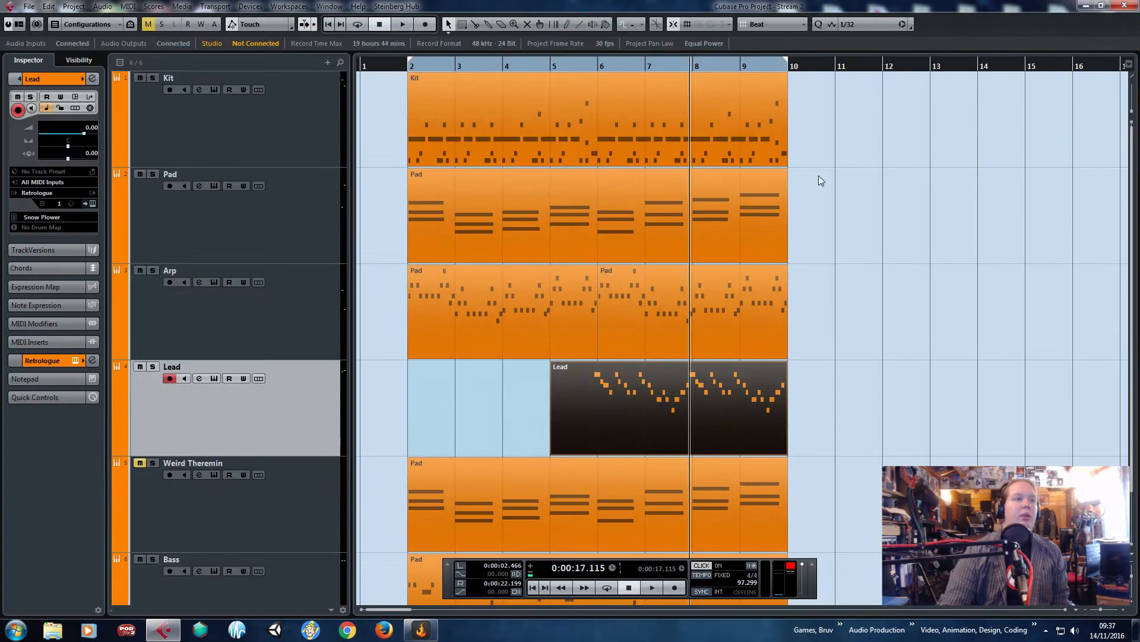
# Play the arrangement from just before bar 2 and turn the metronome click off.
pyautogui.click(450, 380)
pyautogui.click(391, 70)
pyautogui.press('space')
pyautogui.press('c')
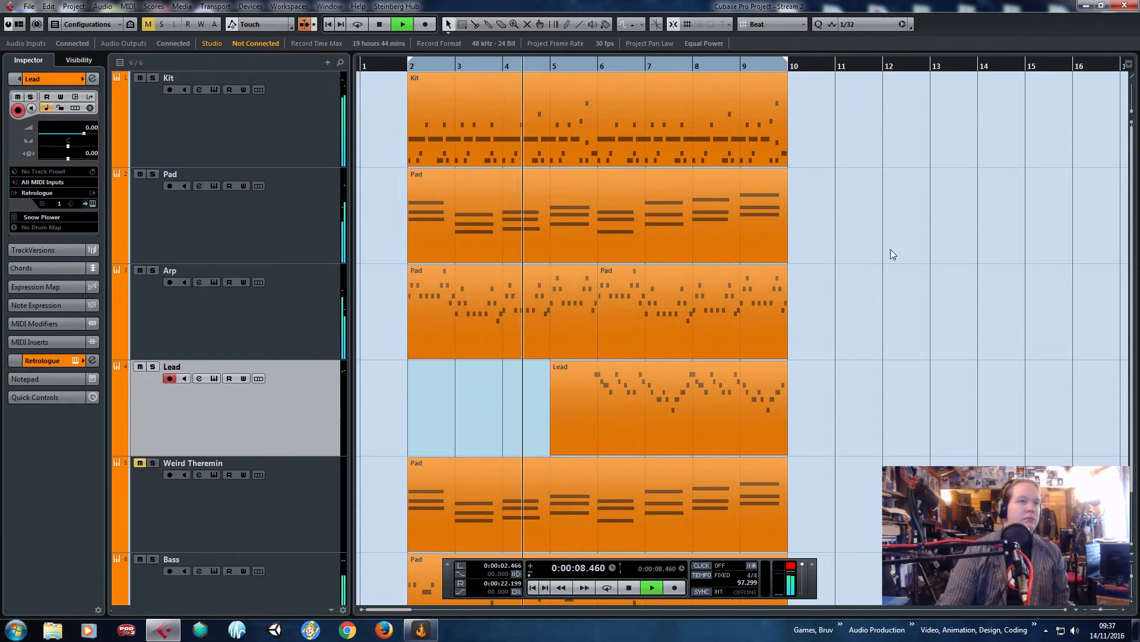
# Move the Bass track up so it sits between the Kit and Pad tracks.
pyautogui.scroll(-2, 889, 259)
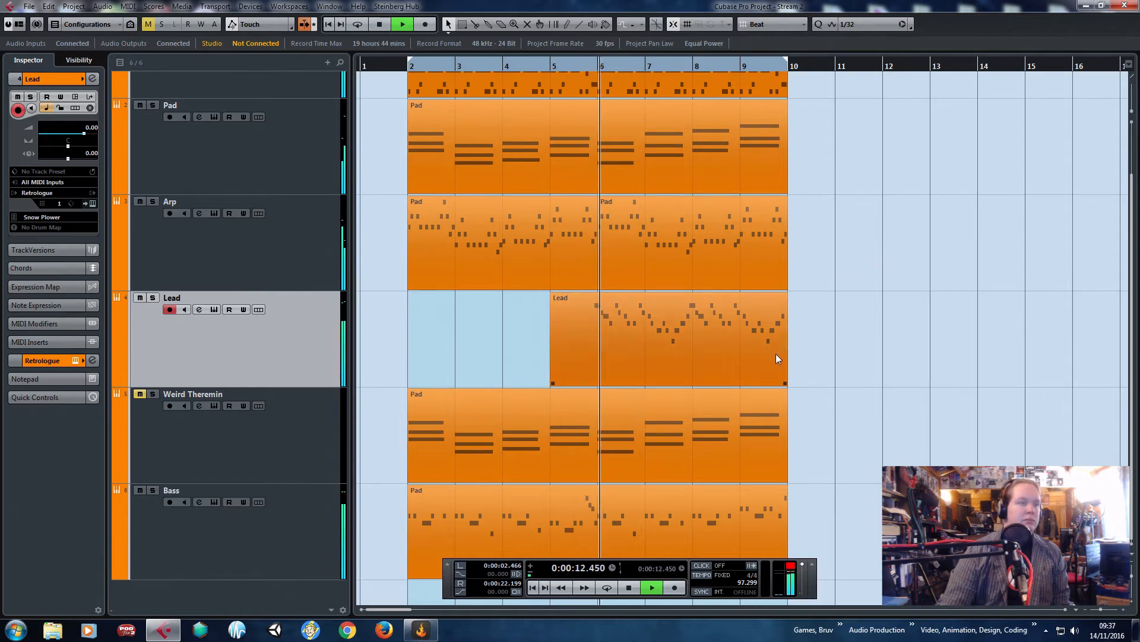
pyautogui.moveTo(282, 530); pyautogui.dragTo(312, 152)
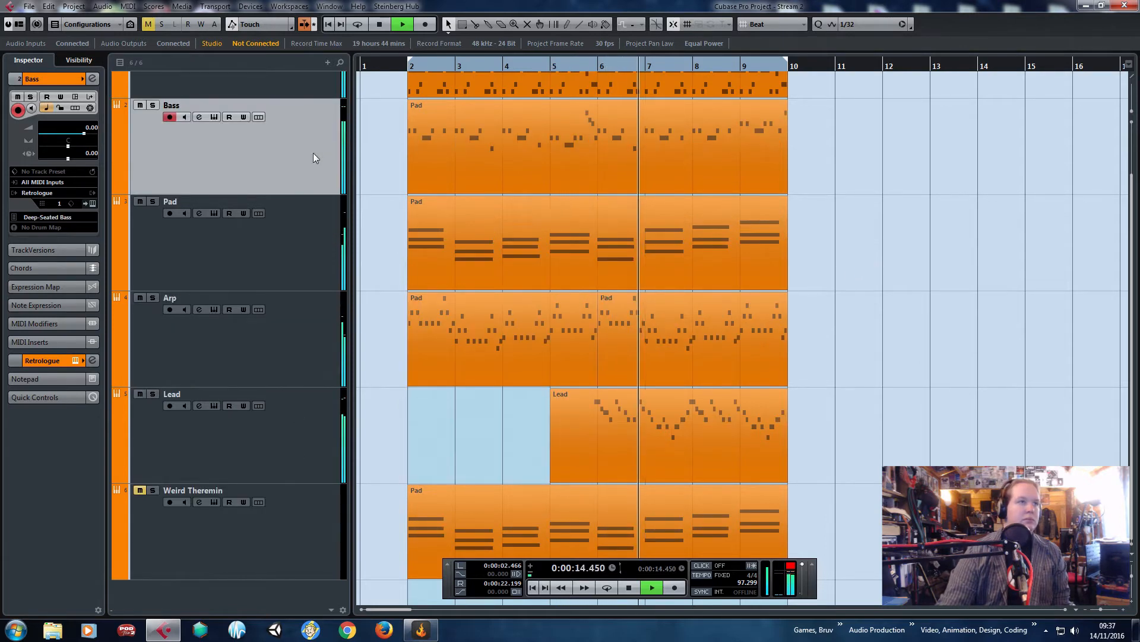
# Lower the Lead track's volume to -3.67 while listening to the arrangement, and stop playback.
pyautogui.click(309, 473)
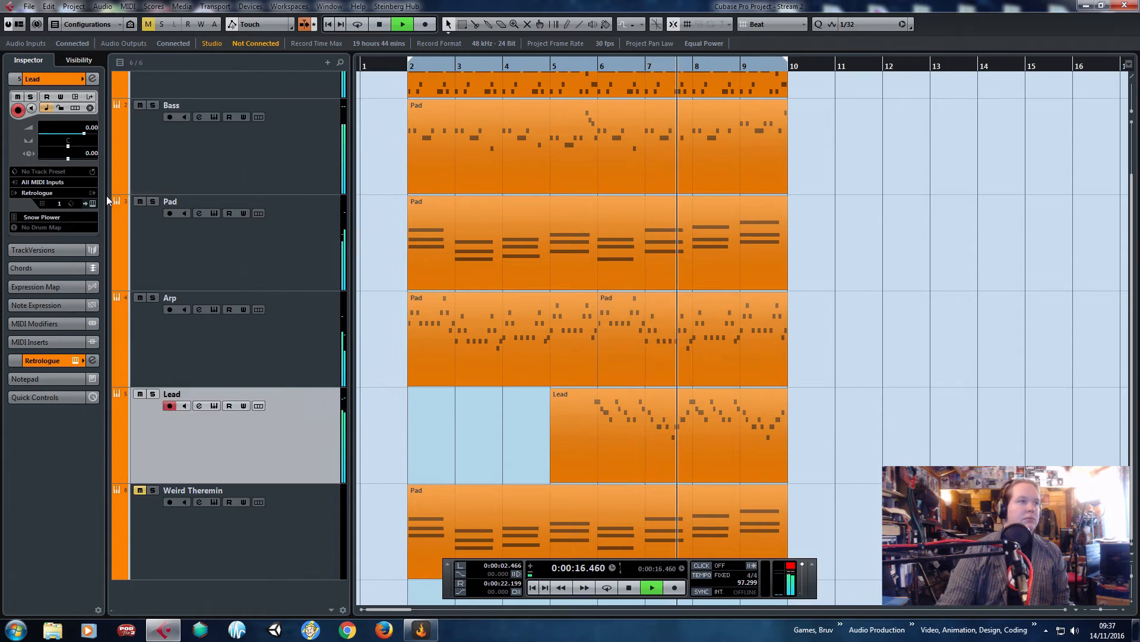
pyautogui.scroll(-2, 78, 138)
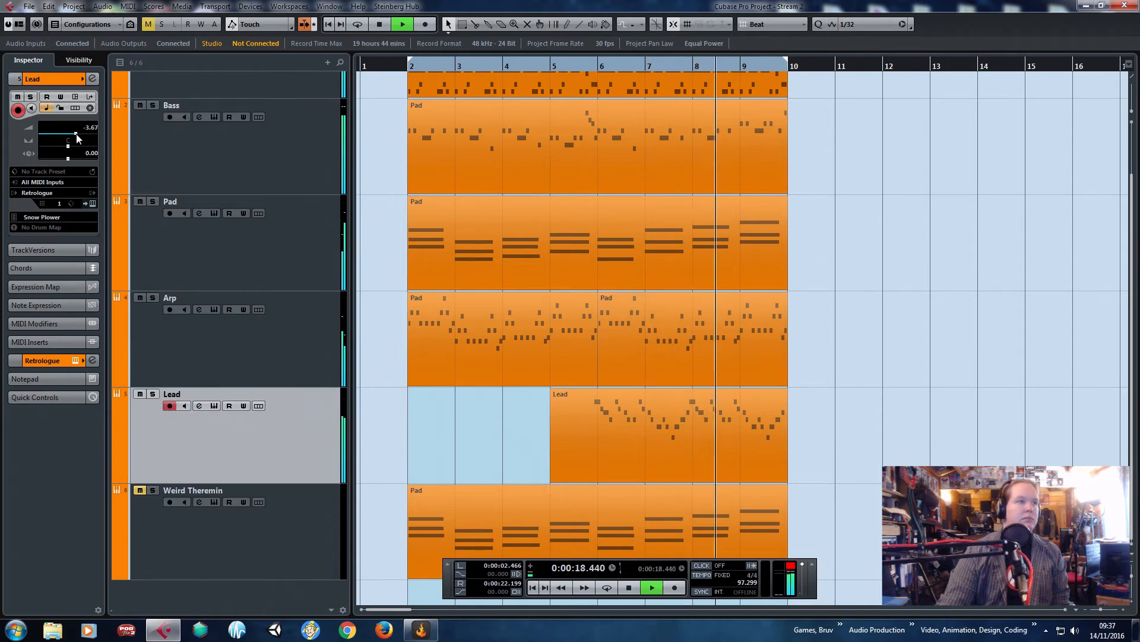
pyautogui.scroll(2, 412, 370)
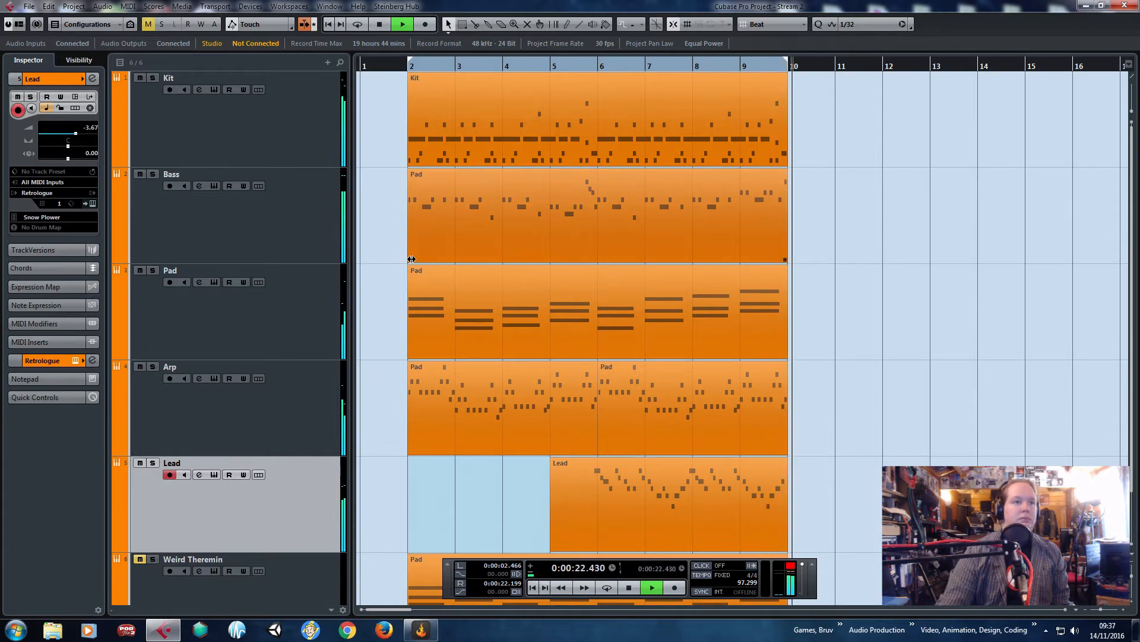
pyautogui.press('space')
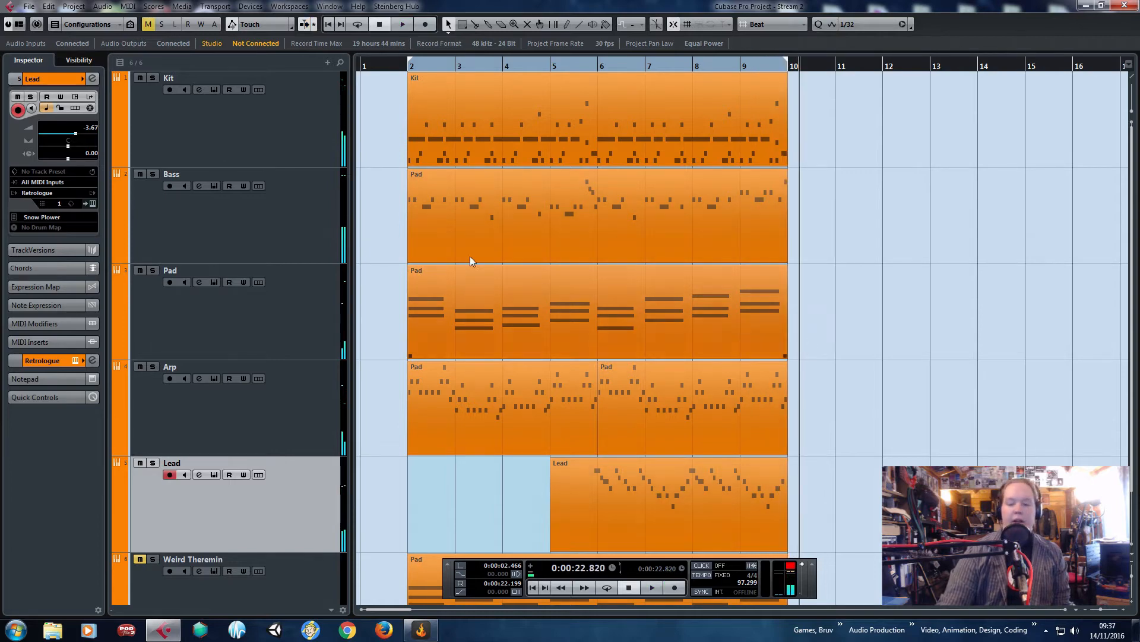
# Open the Lead track's Retrologue instrument and solo the track.
pyautogui.click(93, 203)
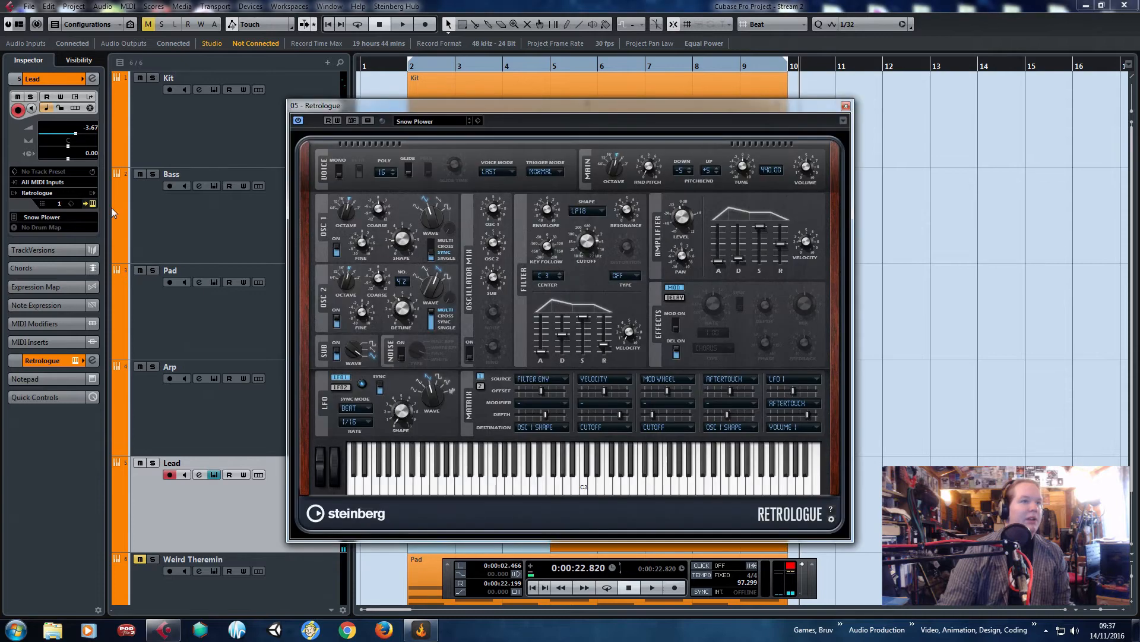
pyautogui.press('s')
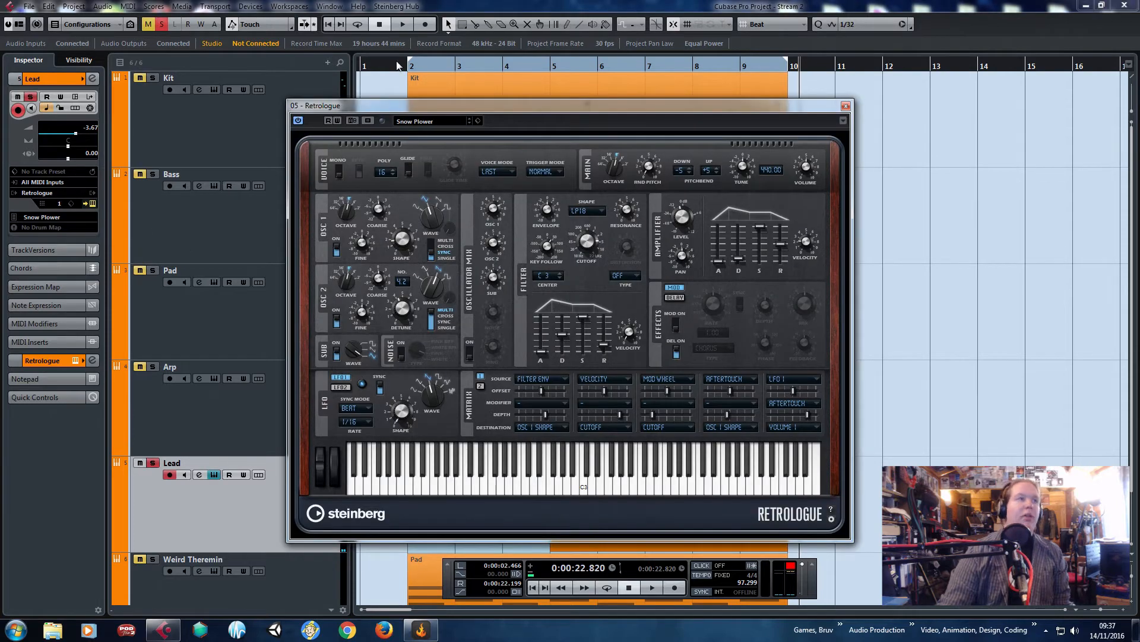
# Set the left locator to bar 6 and start playback of the soloed lead.
pyautogui.moveTo(416, 65); pyautogui.dragTo(532, 87)
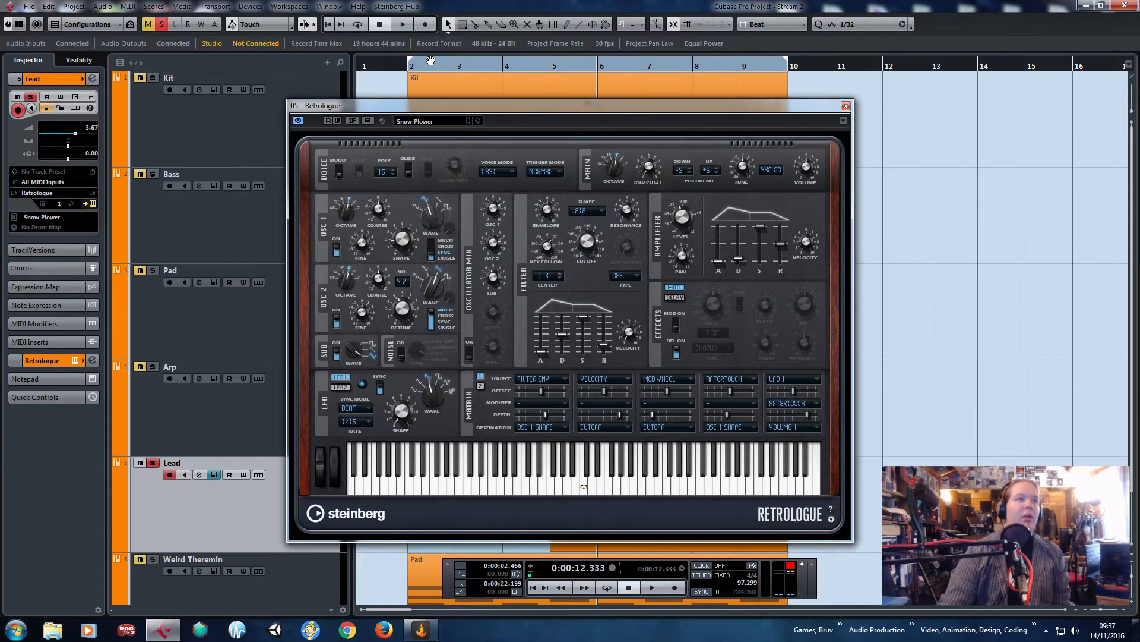
pyautogui.moveTo(419, 59); pyautogui.dragTo(600, 72)
pyautogui.press('space')
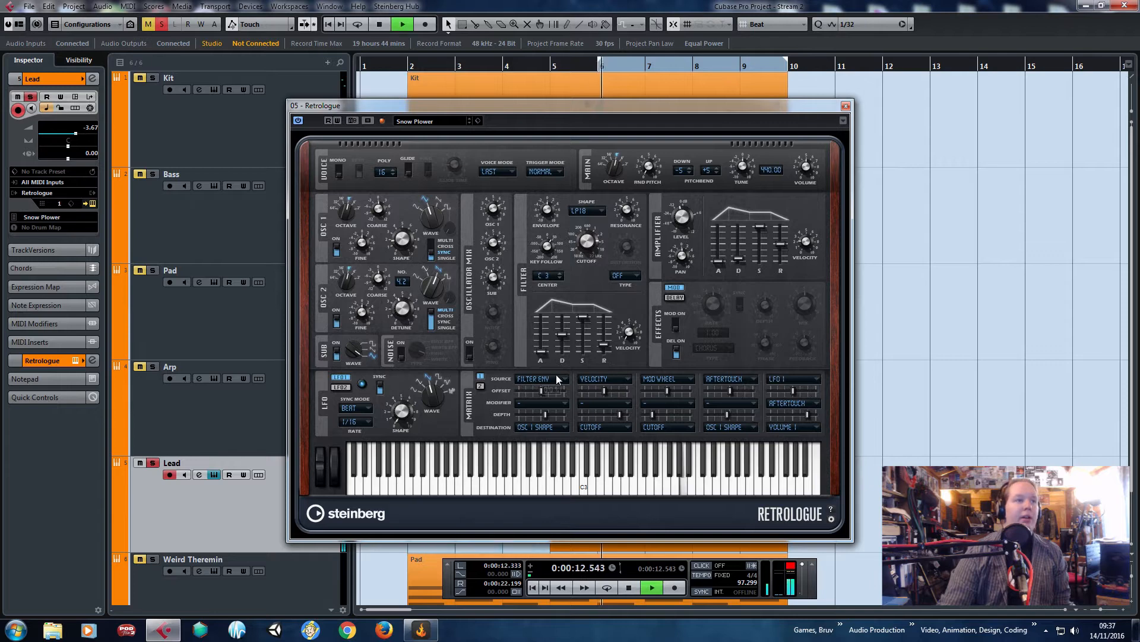
# Browse the Retrologue presets while the lead plays, load Stooge, and unsolo the Lead track.
pyautogui.click(469, 123)
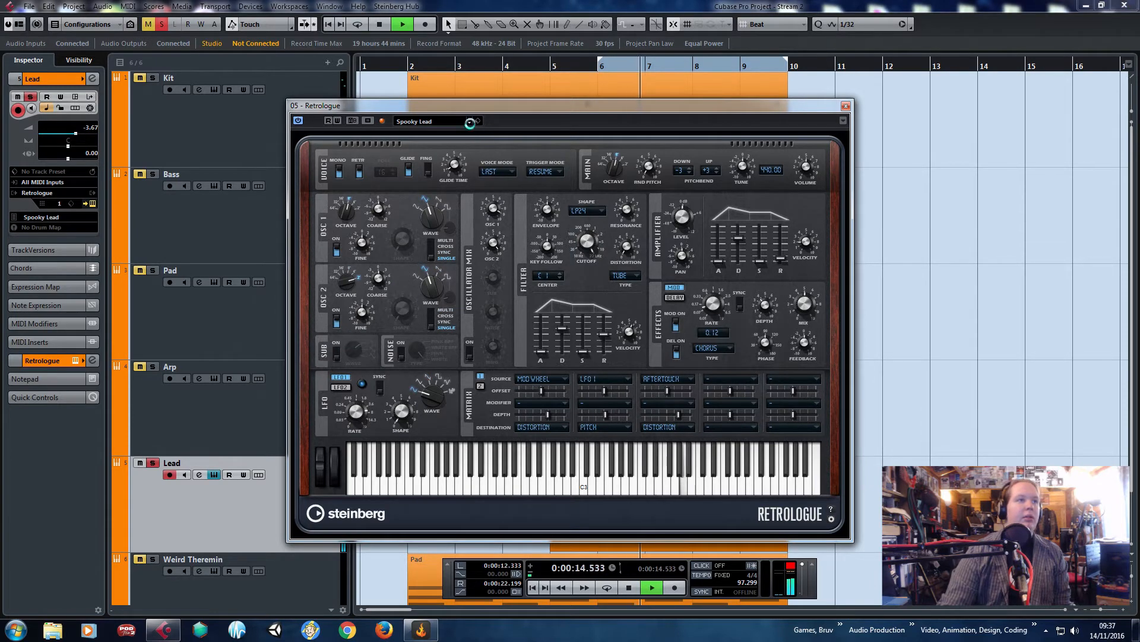
pyautogui.click(470, 124)
pyautogui.click(470, 124)
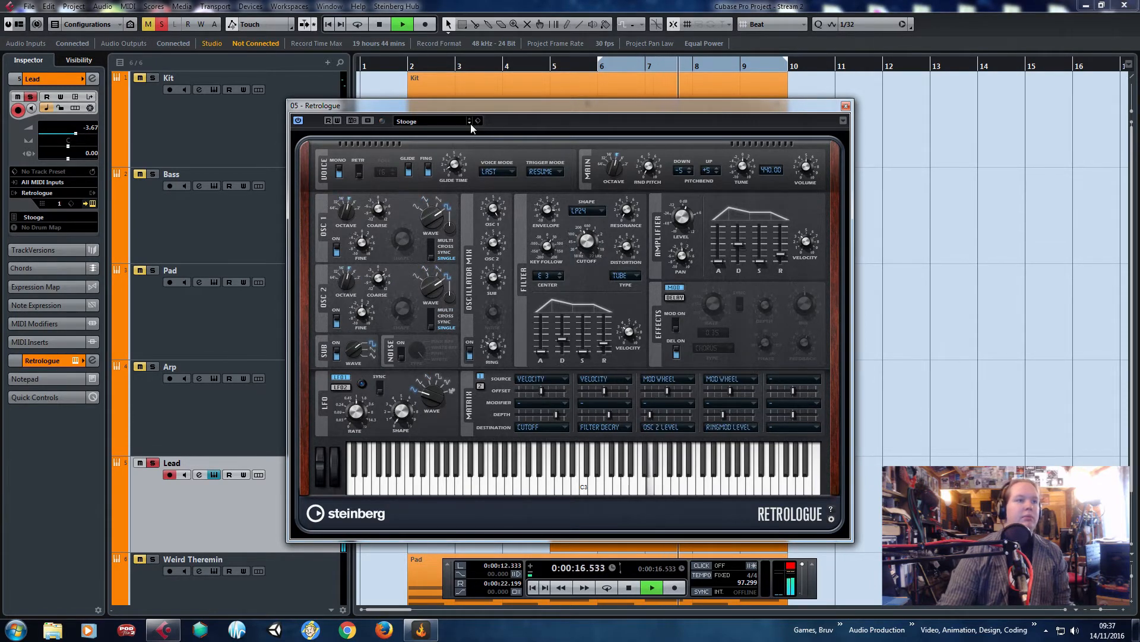
pyautogui.press('s')
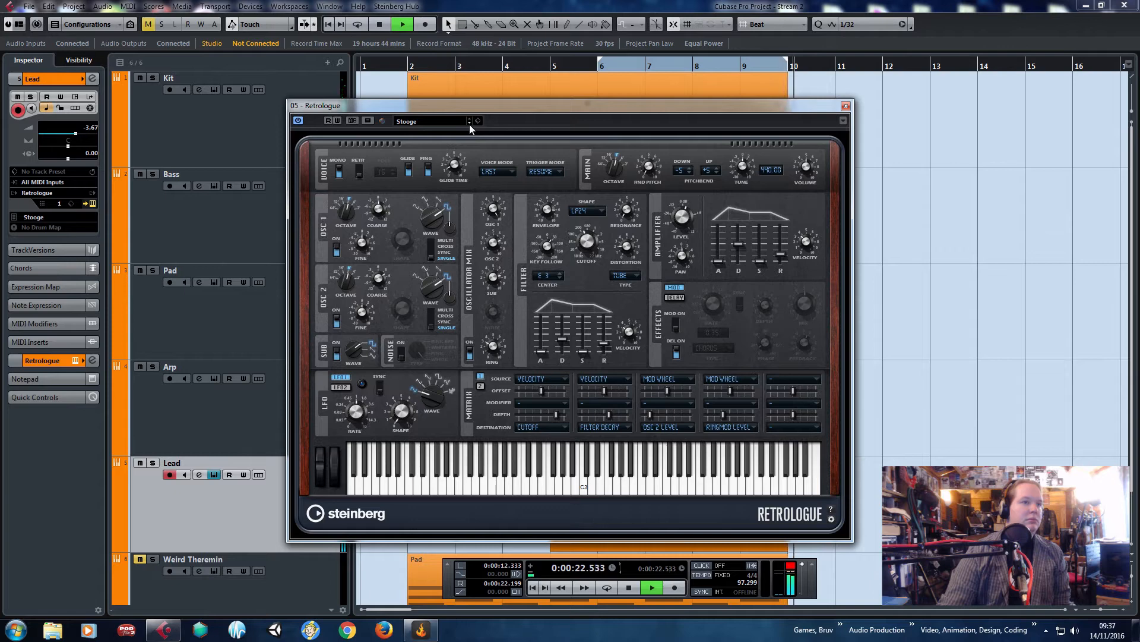
# Turn on cycle mode, restart playback from just before bar 6, and solo the Lead track.
pyautogui.press('space')
pyautogui.click(589, 64)
pyautogui.click(609, 586)
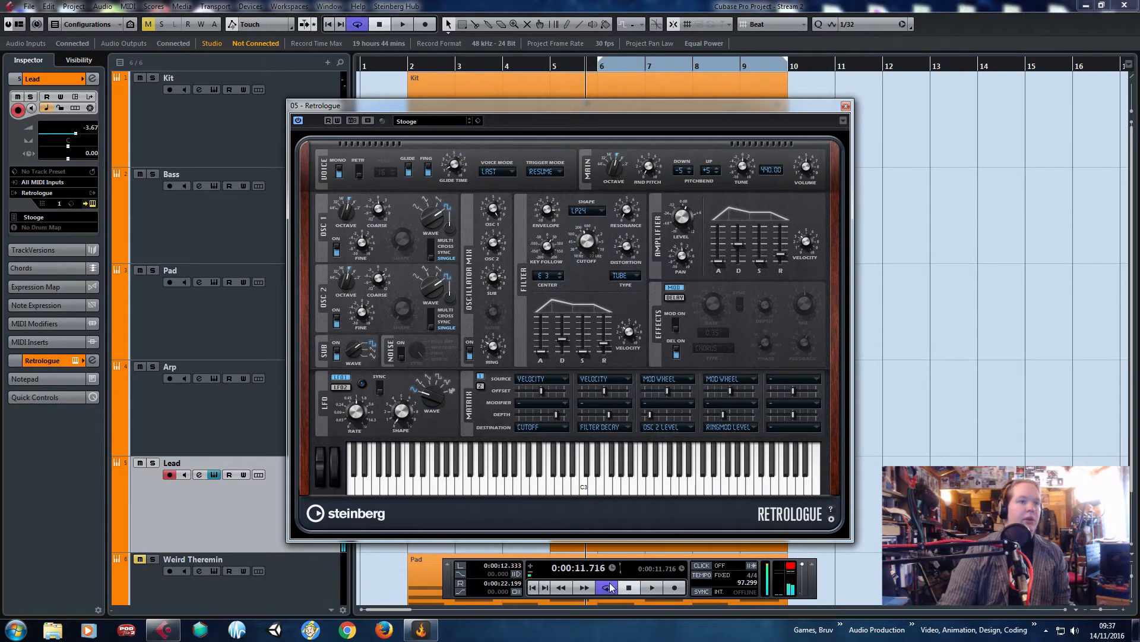
pyautogui.press('space')
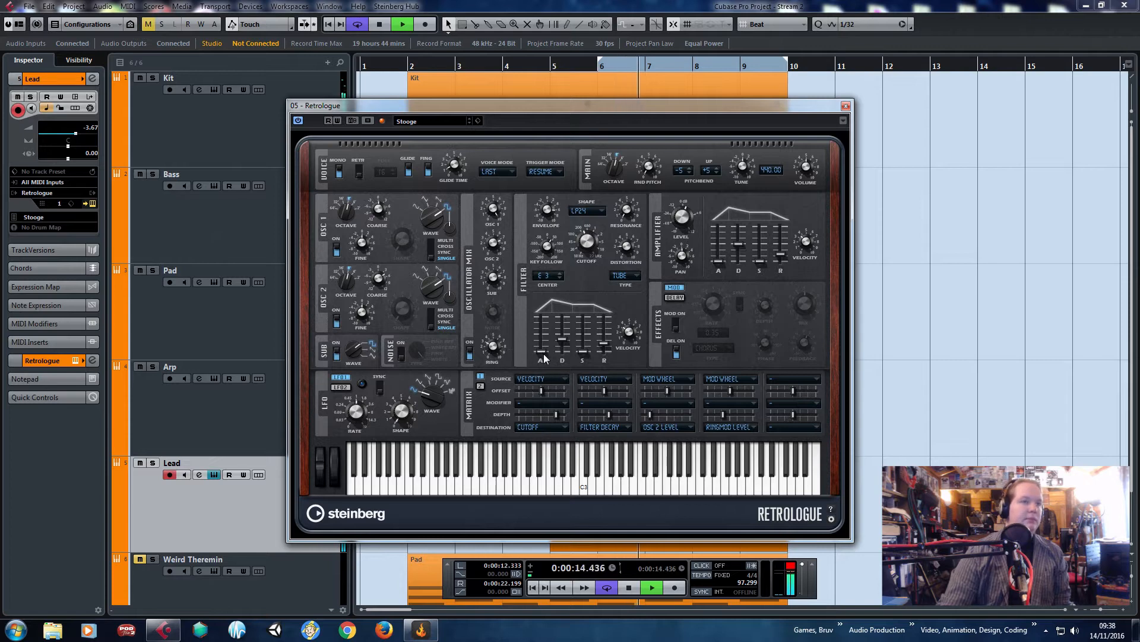
pyautogui.press('s')
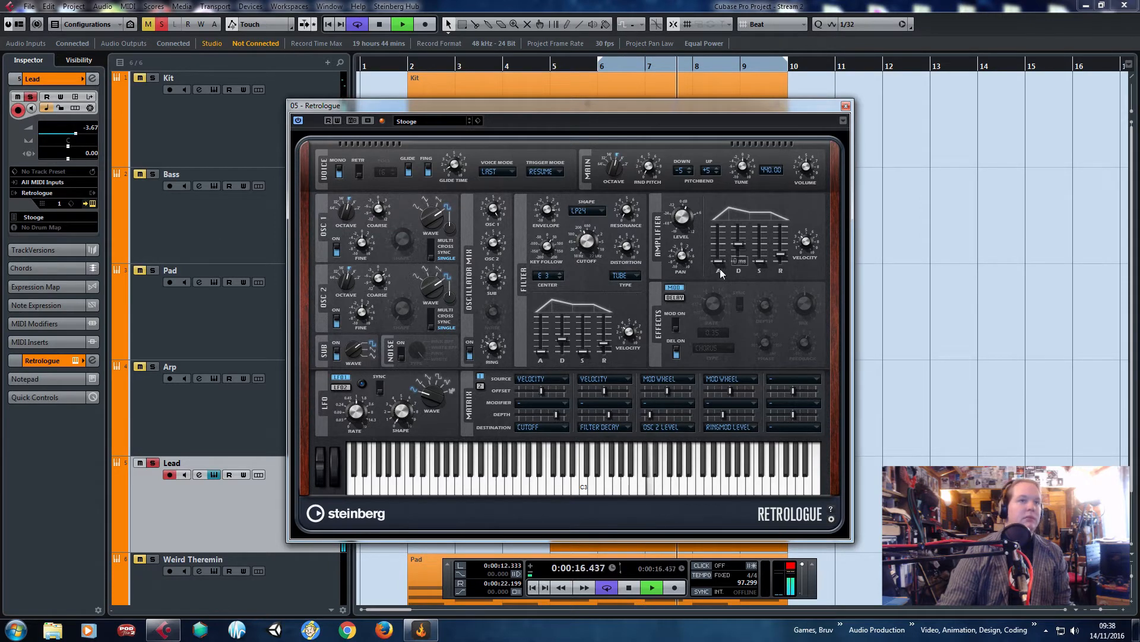
# Raise the amplifier envelope's decay and sustain, and shape the filter envelope with a longer attack and higher sustain.
pyautogui.moveTo(763, 252); pyautogui.dragTo(739, 231)
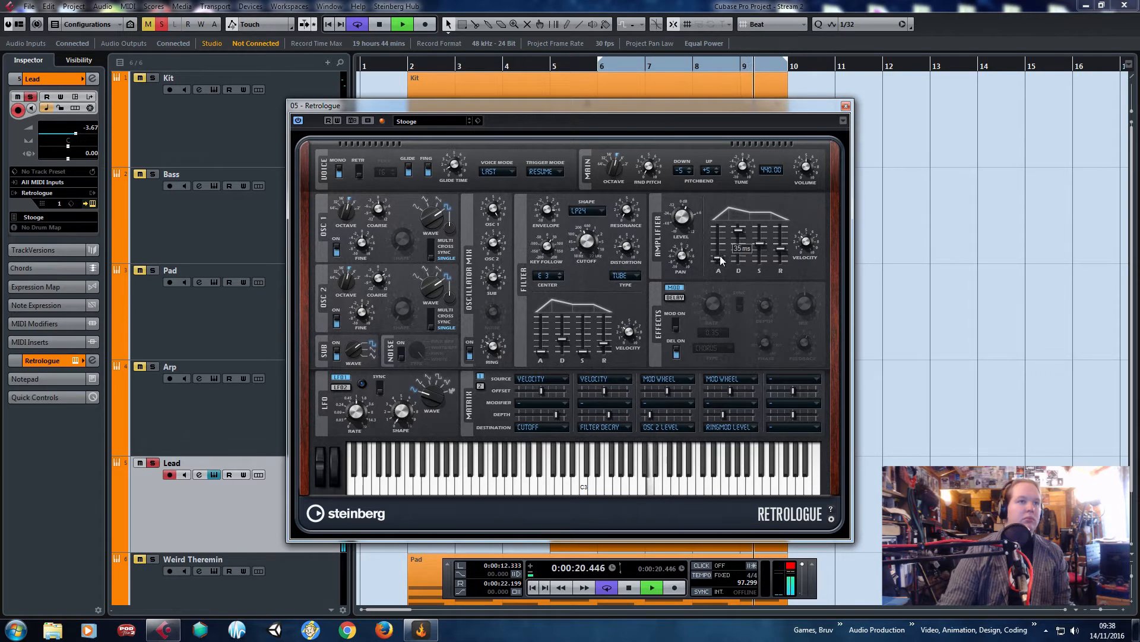
pyautogui.moveTo(541, 350); pyautogui.dragTo(581, 341)
pyautogui.moveTo(563, 340)
pyautogui.mouseDown()
pyautogui.moveTo(564, 331)
pyautogui.moveTo(544, 344)
pyautogui.mouseUp()
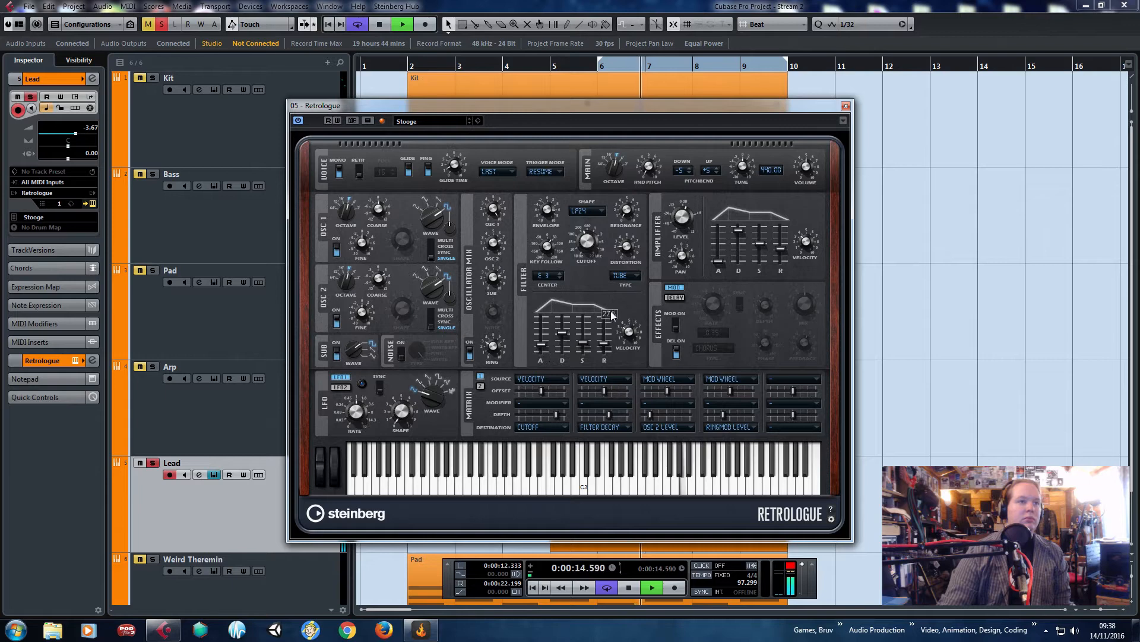
pyautogui.moveTo(550, 209); pyautogui.dragTo(583, 229)
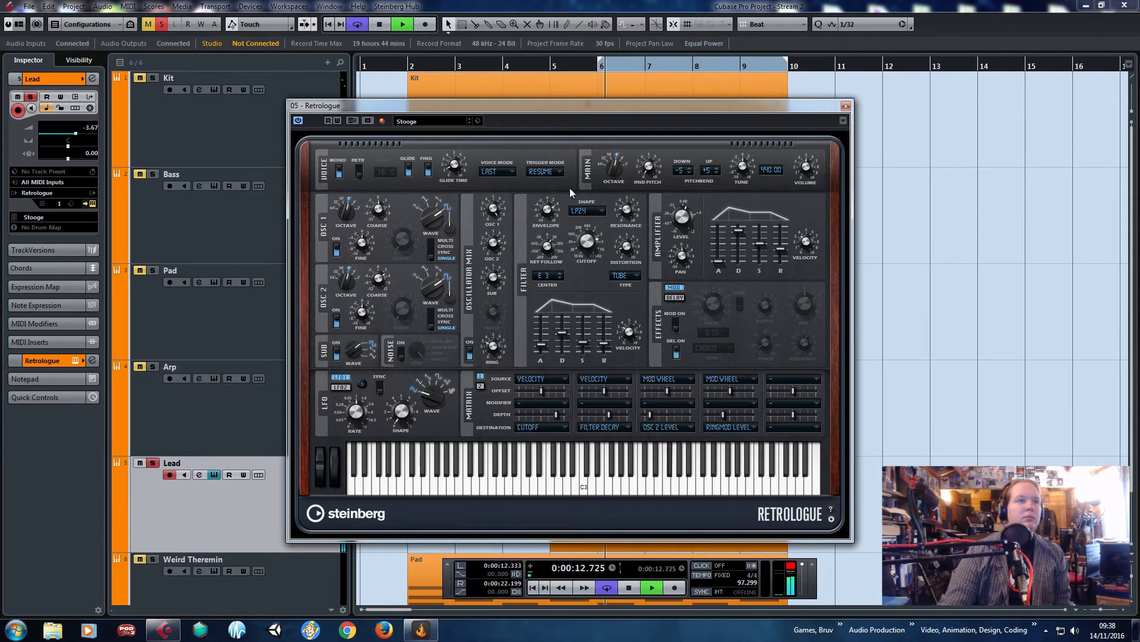
# Set Retrologue's master tuning to 440.25 and adjust oscillator 2's coarse tuning and waveform.
pyautogui.click(760, 171)
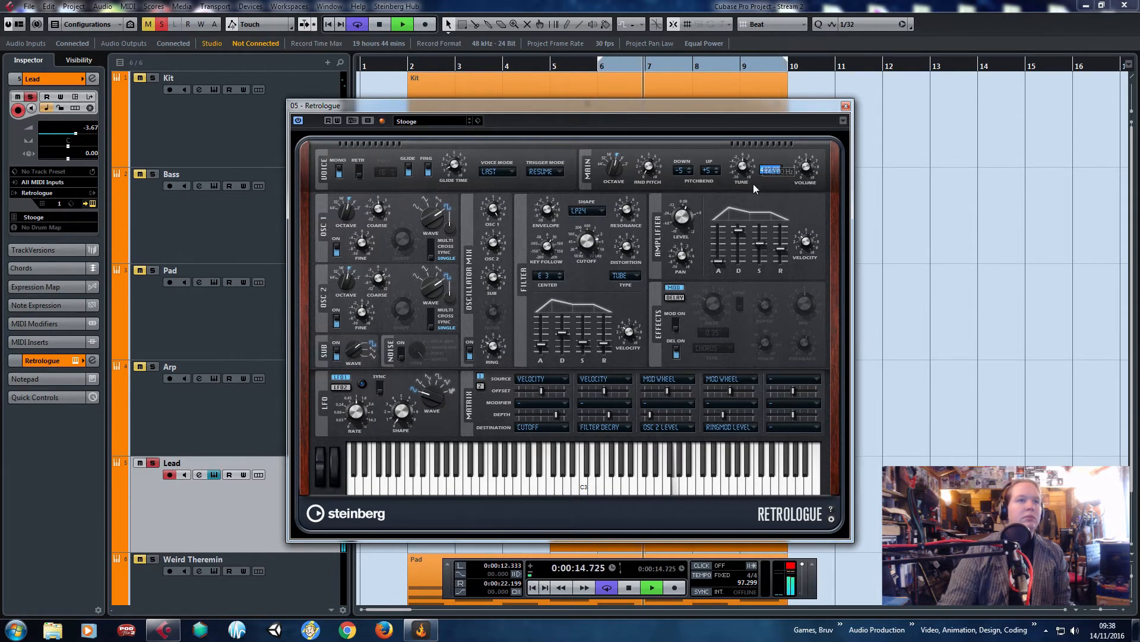
pyautogui.moveTo(747, 182); pyautogui.dragTo(749, 197)
pyautogui.moveTo(757, 283); pyautogui.dragTo(741, 173)
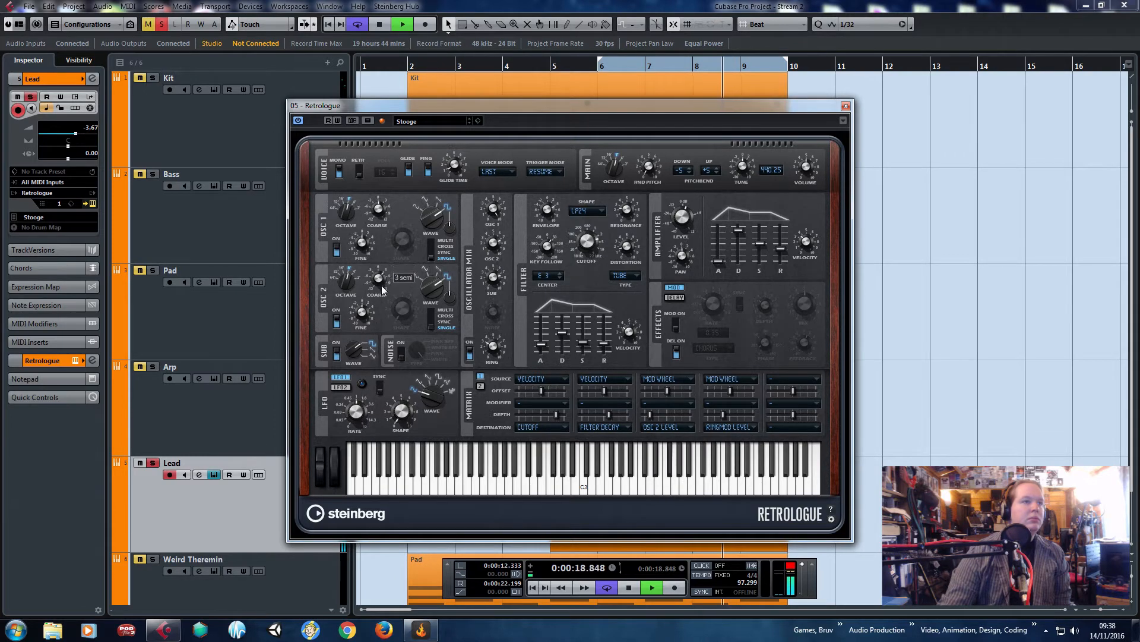
pyautogui.moveTo(383, 290); pyautogui.dragTo(383, 266)
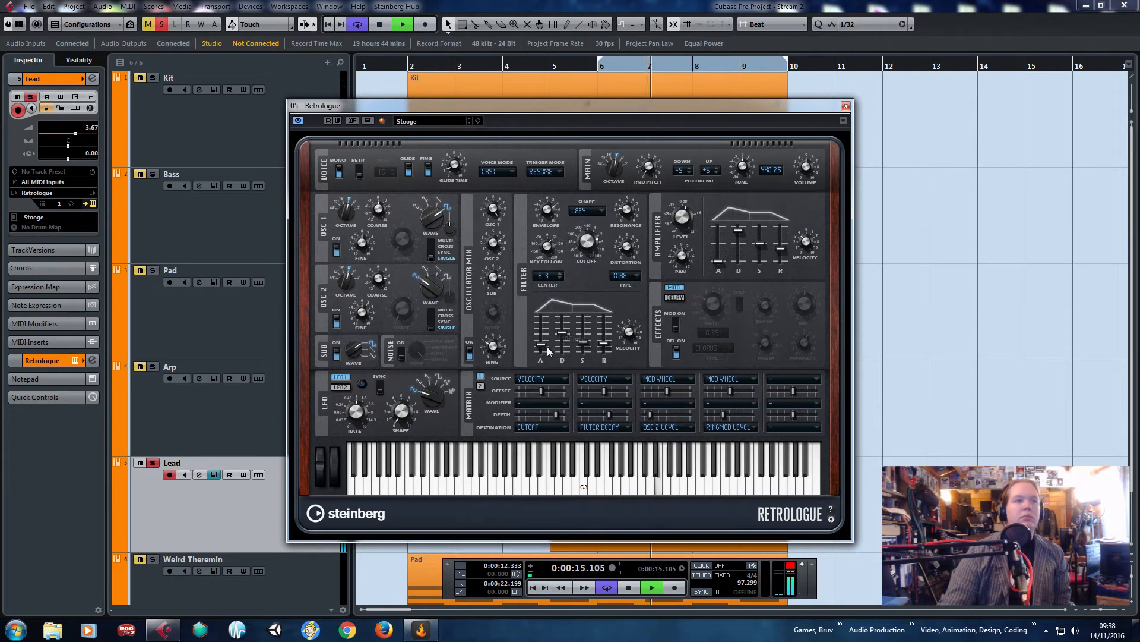
# Sweep the filter cutoff while listening, set it to about 1094 Hz, and stop playback.
pyautogui.moveTo(557, 322)
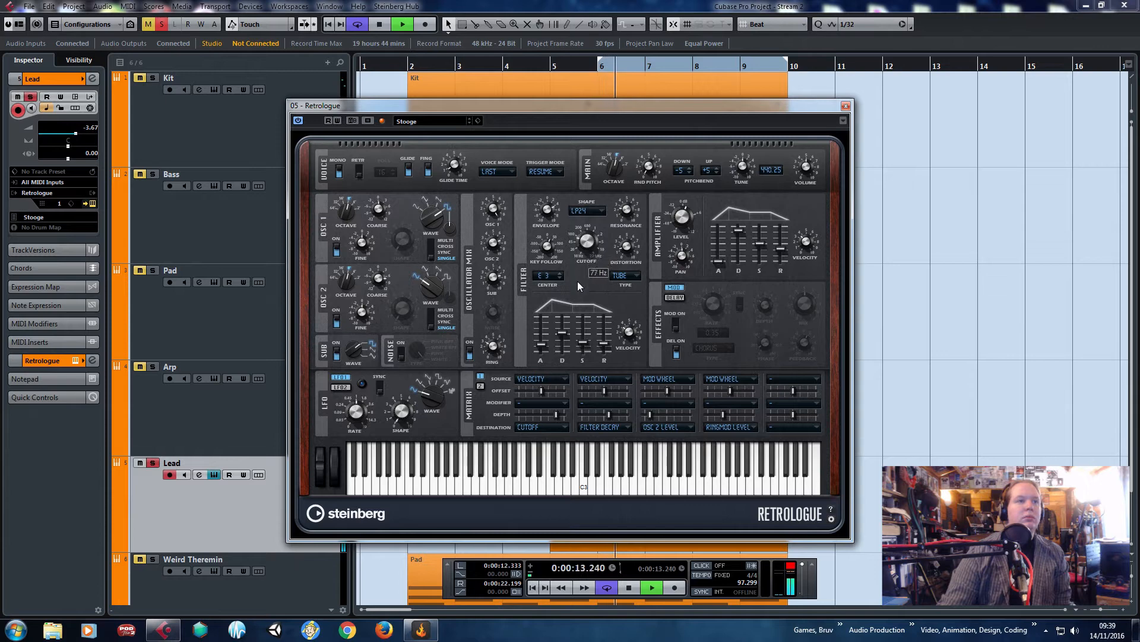
pyautogui.press('space')
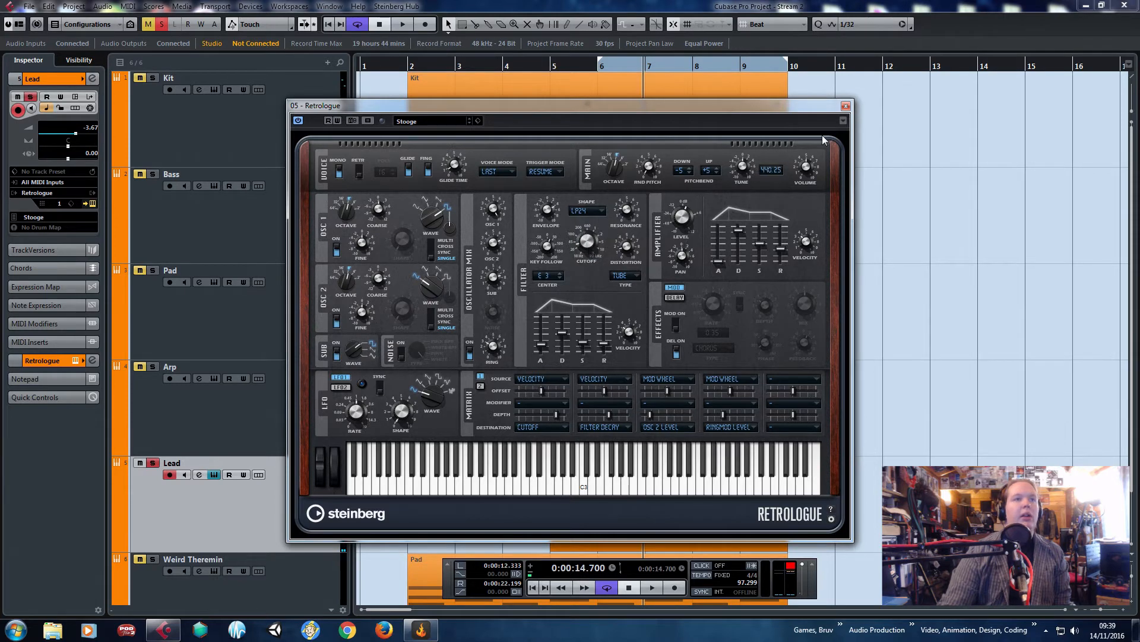
pyautogui.press('space')
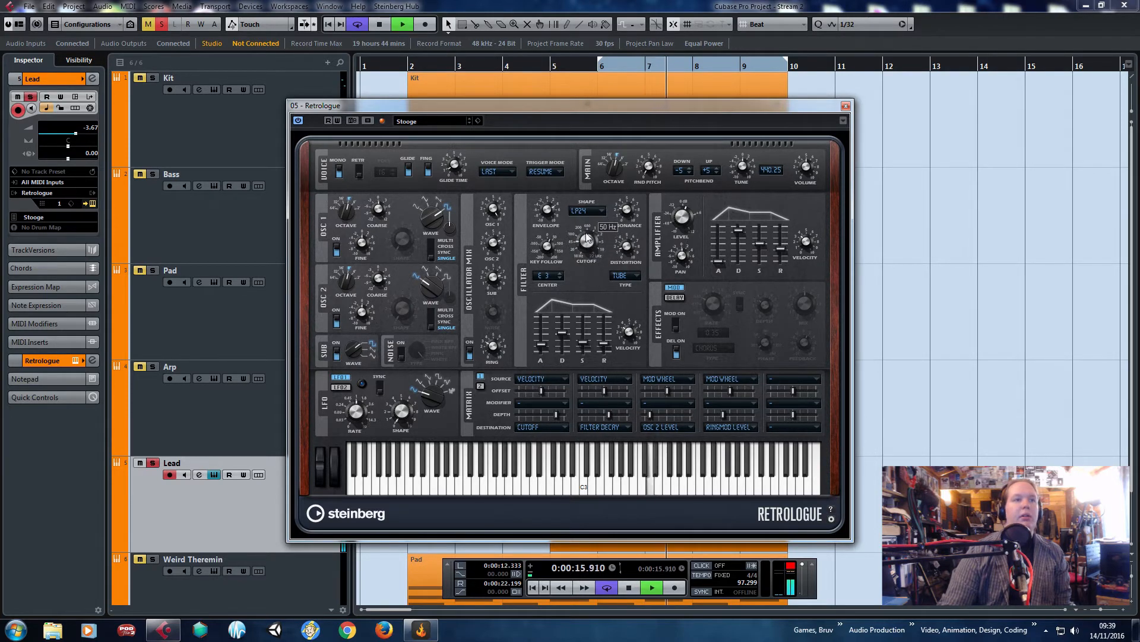
pyautogui.moveTo(587, 220)
pyautogui.mouseDown()
pyautogui.moveTo(592, 266)
pyautogui.moveTo(596, 199)
pyautogui.mouseUp()
pyautogui.press('space')
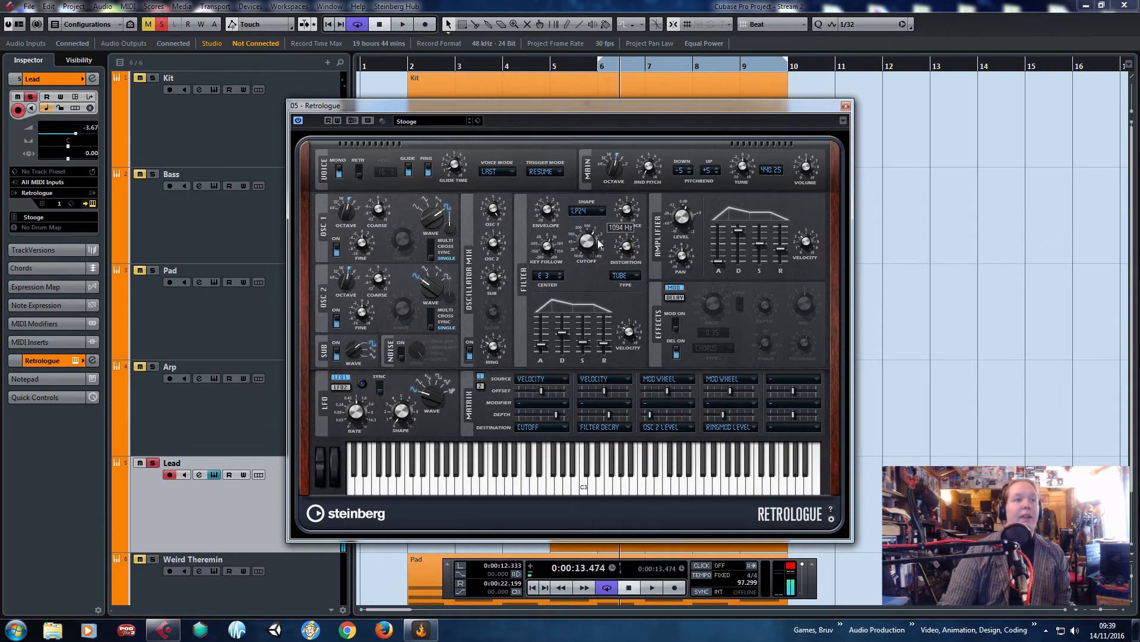
# Close Retrologue and move all the parts in the arrangement so the block starts at bar 11.
pyautogui.click(846, 106)
pyautogui.scroll(-2, 594, 282)
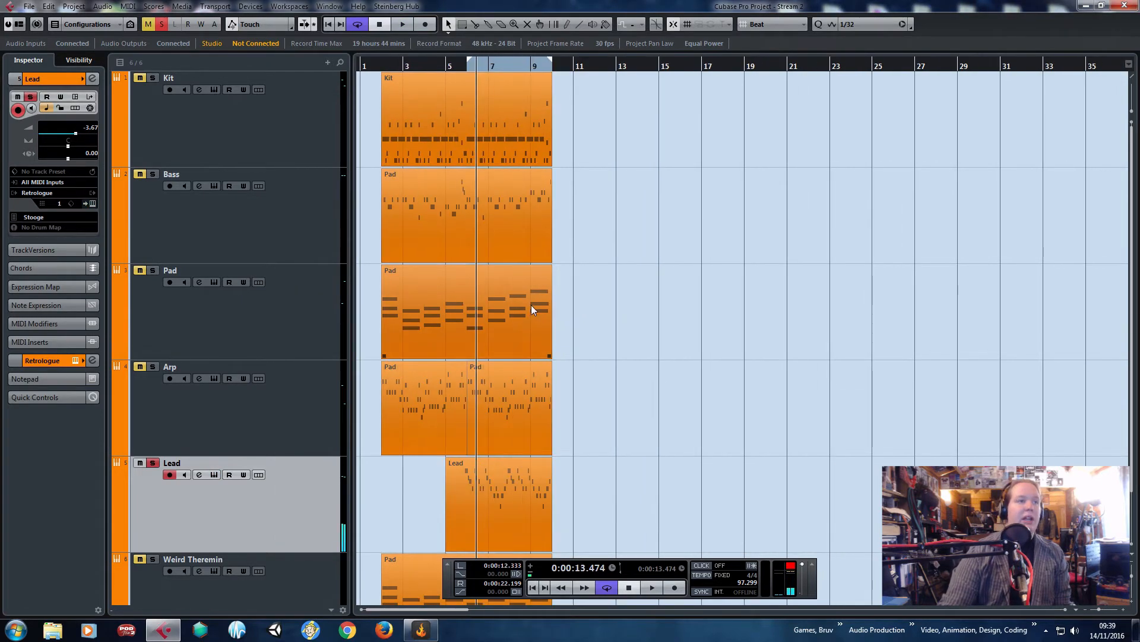
pyautogui.scroll(-3, 537, 321)
pyautogui.moveTo(610, 532); pyautogui.dragTo(362, 76)
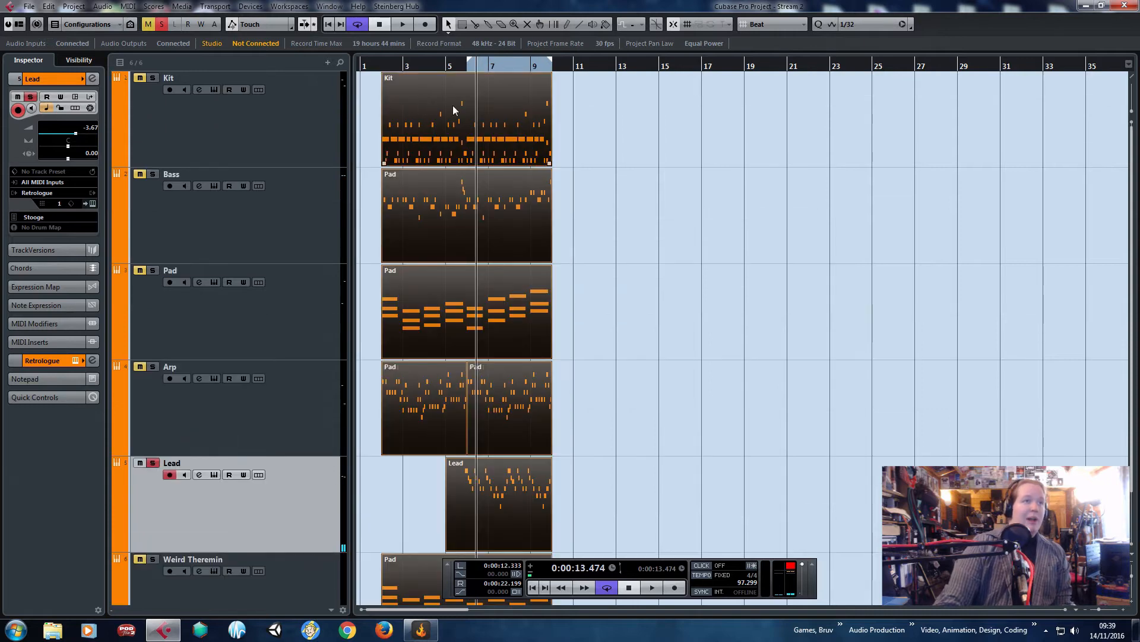
pyautogui.moveTo(453, 109)
pyautogui.mouseDown()
pyautogui.moveTo(598, 113)
pyautogui.moveTo(651, 131)
pyautogui.moveTo(635, 132)
pyautogui.mouseUp()
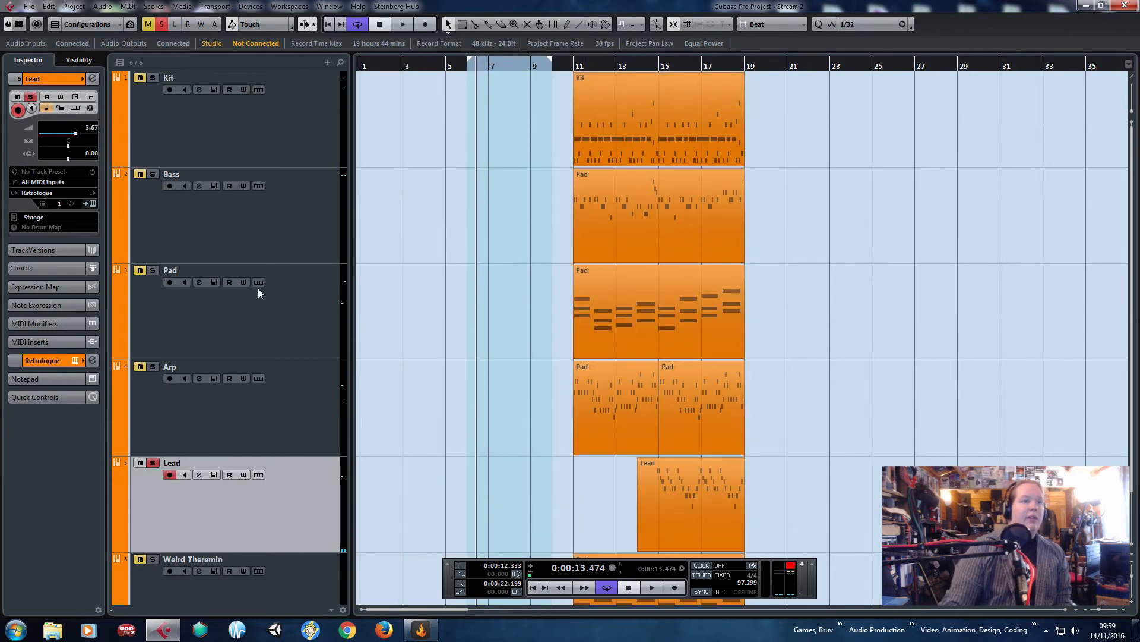
# Copy the Lead part and place the copy from bar 6 to bar 11 on the Lead track.
pyautogui.moveTo(460, 470); pyautogui.dragTo(765, 486)
pyautogui.hotkey('ctrl', 'c')
pyautogui.hotkey('ctrl', 'v')
pyautogui.moveTo(553, 519); pyautogui.dragTo(549, 517)
pyautogui.press('h')
pyautogui.press('h')
pyautogui.press('h')
pyautogui.moveTo(466, 393); pyautogui.dragTo(250, 386)
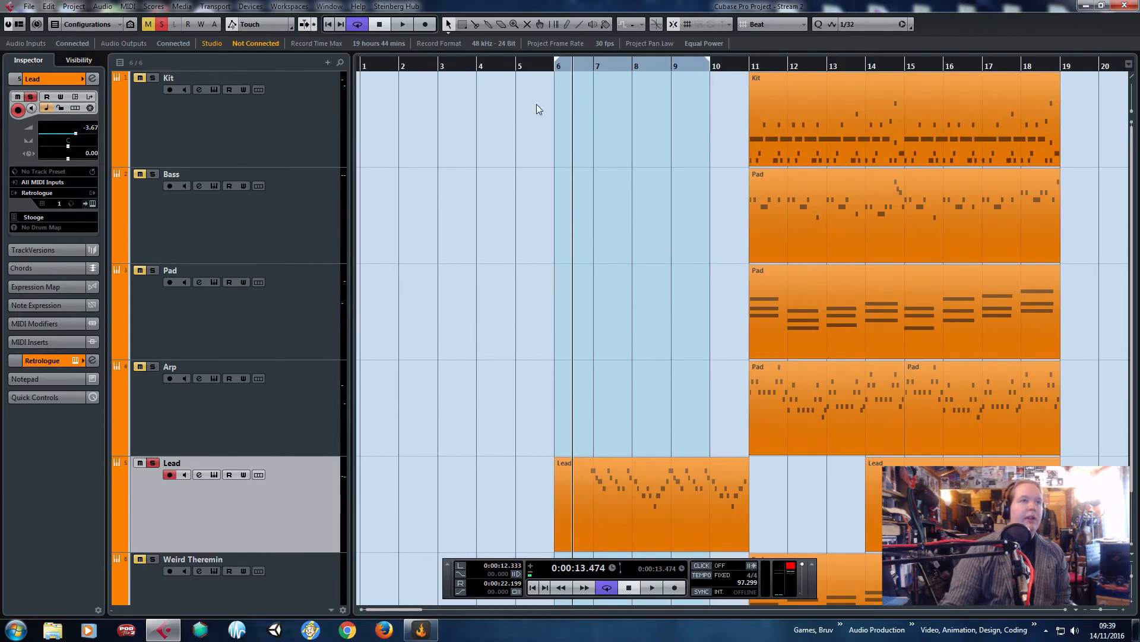
# Open the copied Lead part and delete all notes except one A4, G4, F#4, E4, E4 phrase.
pyautogui.doubleClick(620, 483)
pyautogui.press('g')
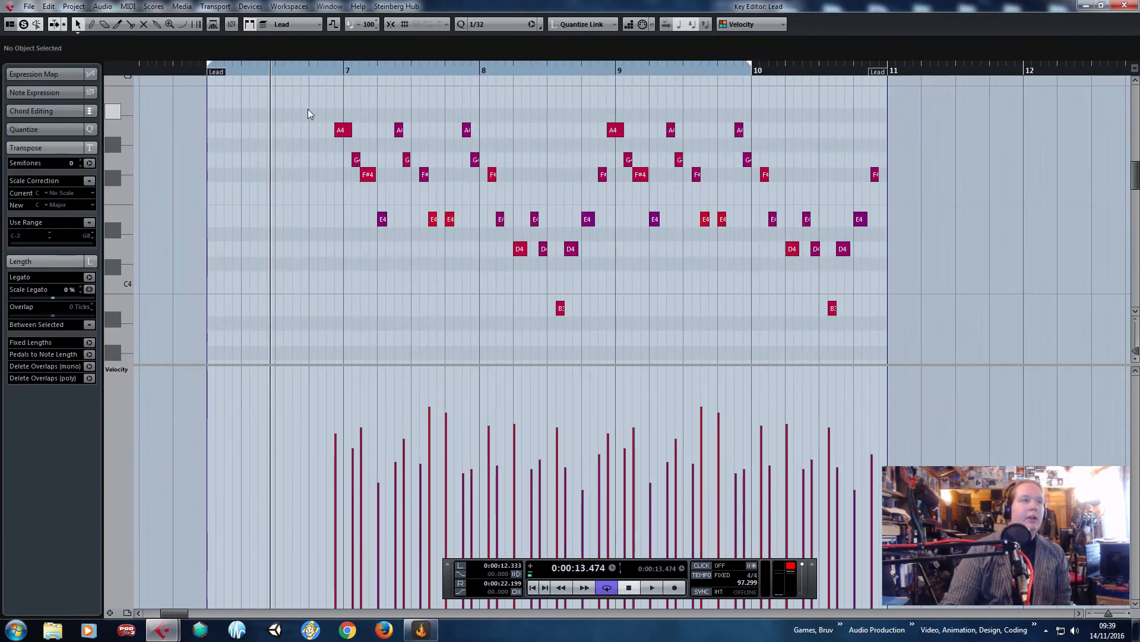
pyautogui.moveTo(308, 112); pyautogui.dragTo(385, 251)
pyautogui.press('Delete')
pyautogui.moveTo(464, 107); pyautogui.dragTo(908, 341)
pyautogui.press('Delete')
# Move the remaining five-note phrase so it starts at bar 7.
pyautogui.moveTo(617, 264); pyautogui.dragTo(359, 140)
pyautogui.scroll(3, 346, 135)
pyautogui.click(538, 80)
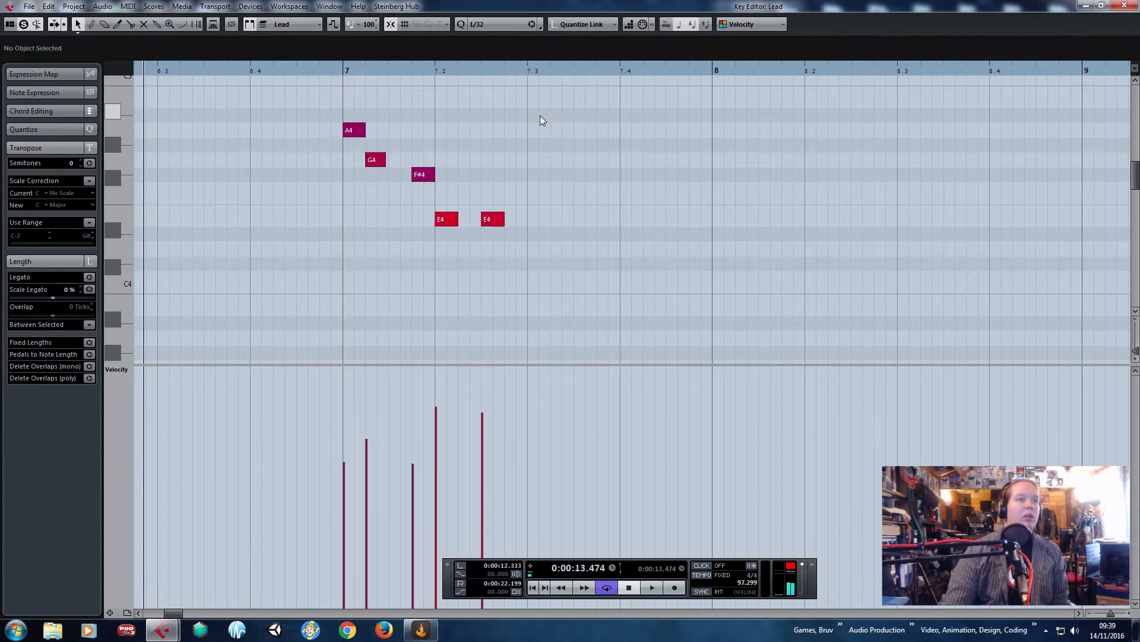
pyautogui.hotkey('ctrl', 'z')
# Lower the velocities of the five notes together, bringing the first A4 to 53.
pyautogui.moveTo(551, 89); pyautogui.dragTo(342, 234)
pyautogui.moveTo(360, 130); pyautogui.dragTo(365, 131)
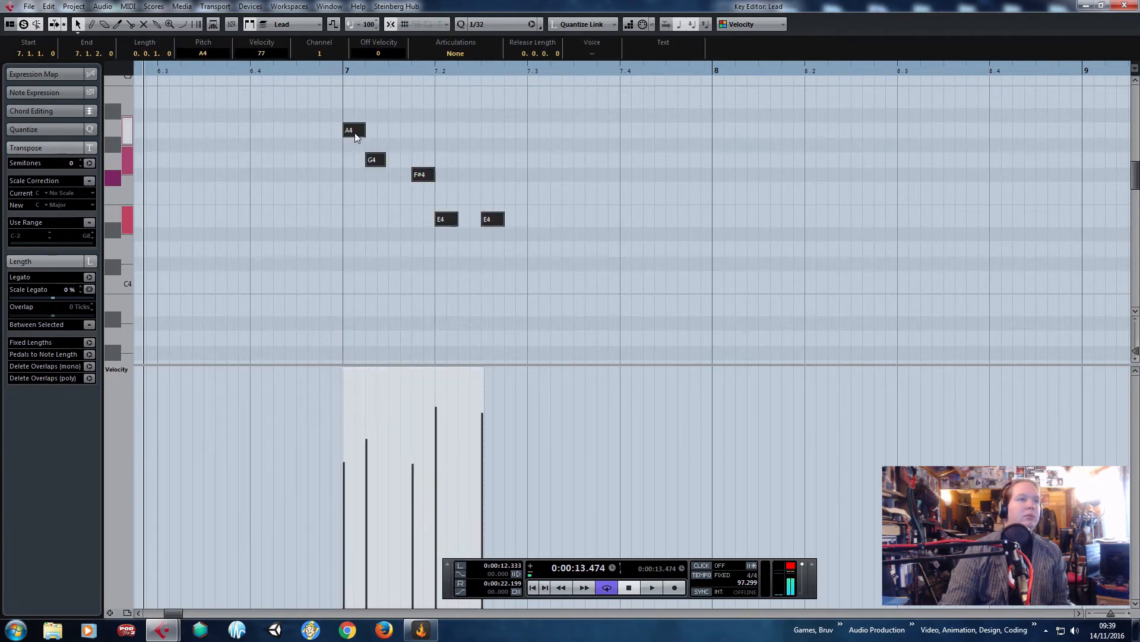
pyautogui.moveTo(413, 370); pyautogui.dragTo(415, 391)
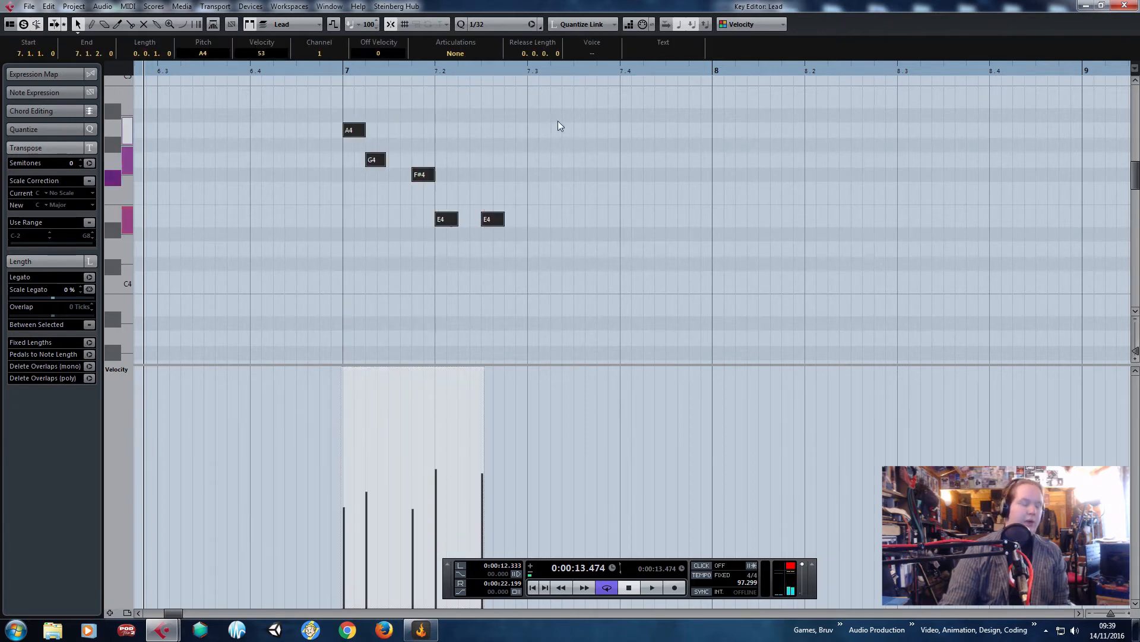
# Duplicate the five-note phrase every half bar so it repeats from bar 7 through the end of bar 10.
pyautogui.click(530, 71)
pyautogui.hotkey('ctrl', 'v')
pyautogui.press('g')
pyautogui.moveTo(740, 272); pyautogui.dragTo(387, 99)
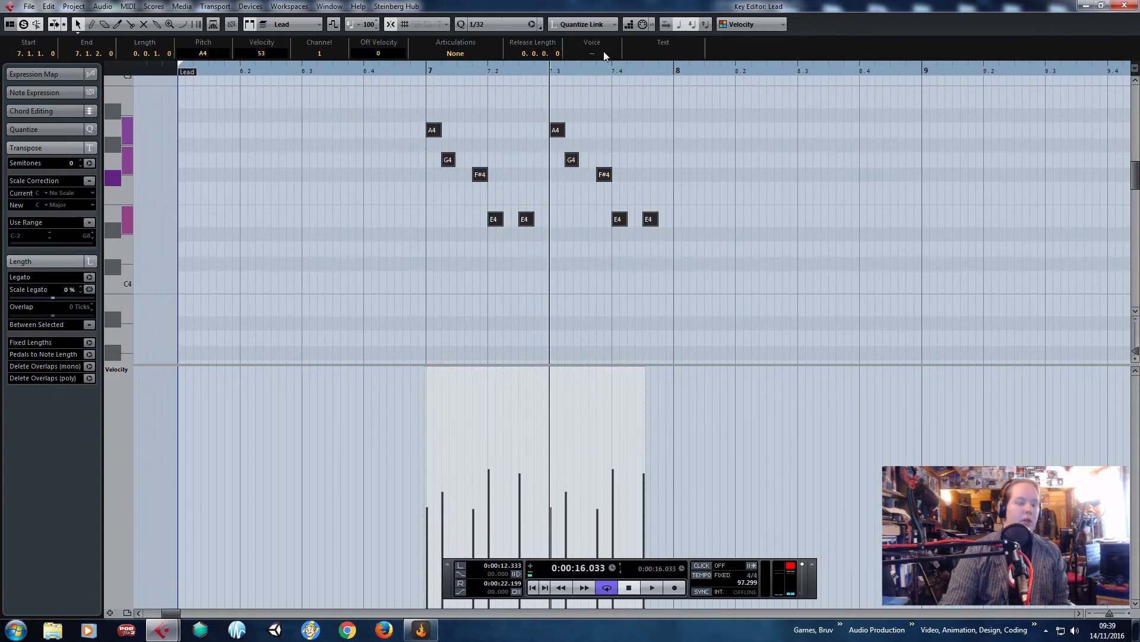
pyautogui.click(675, 66)
pyautogui.hotkey('ctrl', 'v')
pyautogui.press('g')
pyautogui.moveTo(859, 249); pyautogui.dragTo(544, 112)
pyautogui.click(814, 70)
pyautogui.hotkey('ctrl', 'v')
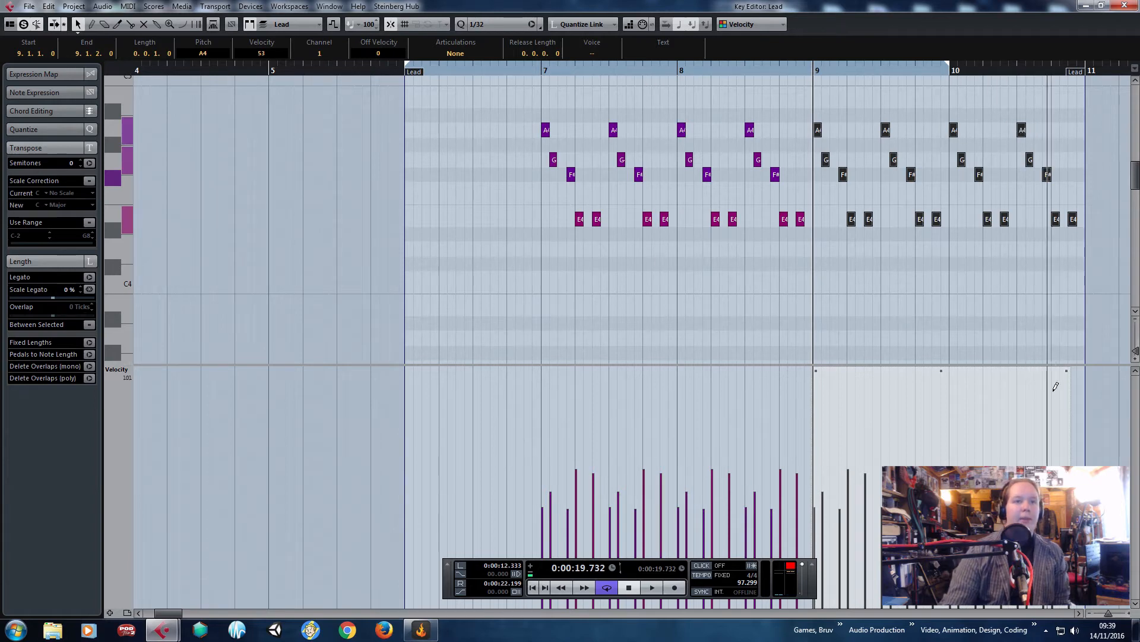
# Ramp the note velocities upward across bars 9 and 10 to build a crescendo.
pyautogui.moveTo(1068, 376)
pyautogui.click(1019, 301)
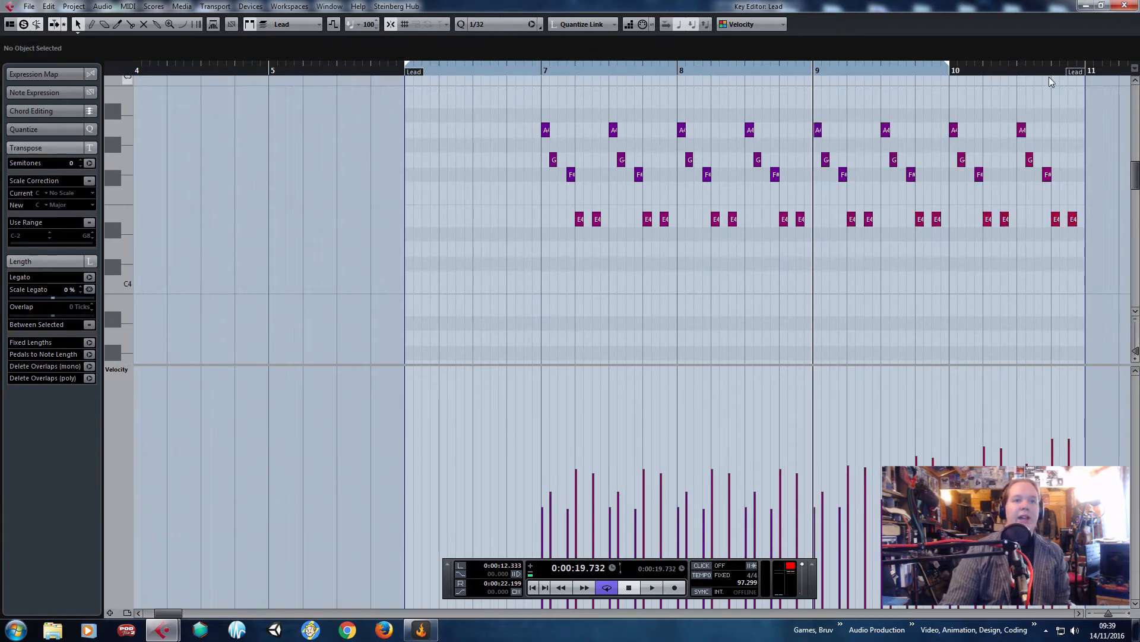
# Close the Key Editor and trim the empty start of the new Lead part to bar 7.
pyautogui.click(1124, 6)
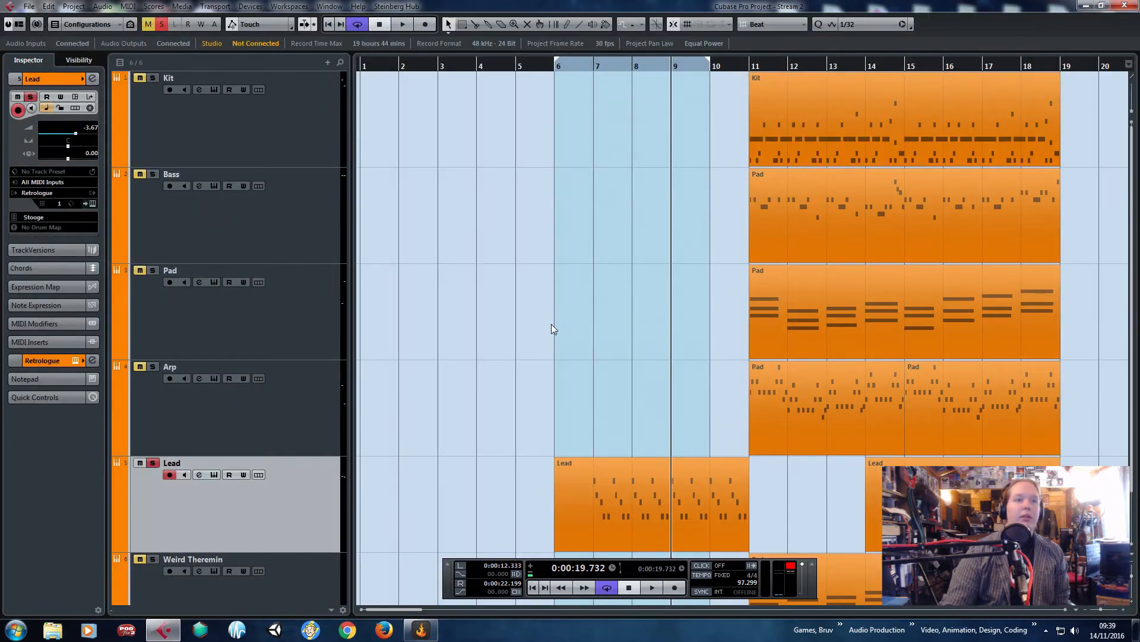
pyautogui.moveTo(556, 550); pyautogui.dragTo(594, 551)
pyautogui.scroll(2, 688, 512)
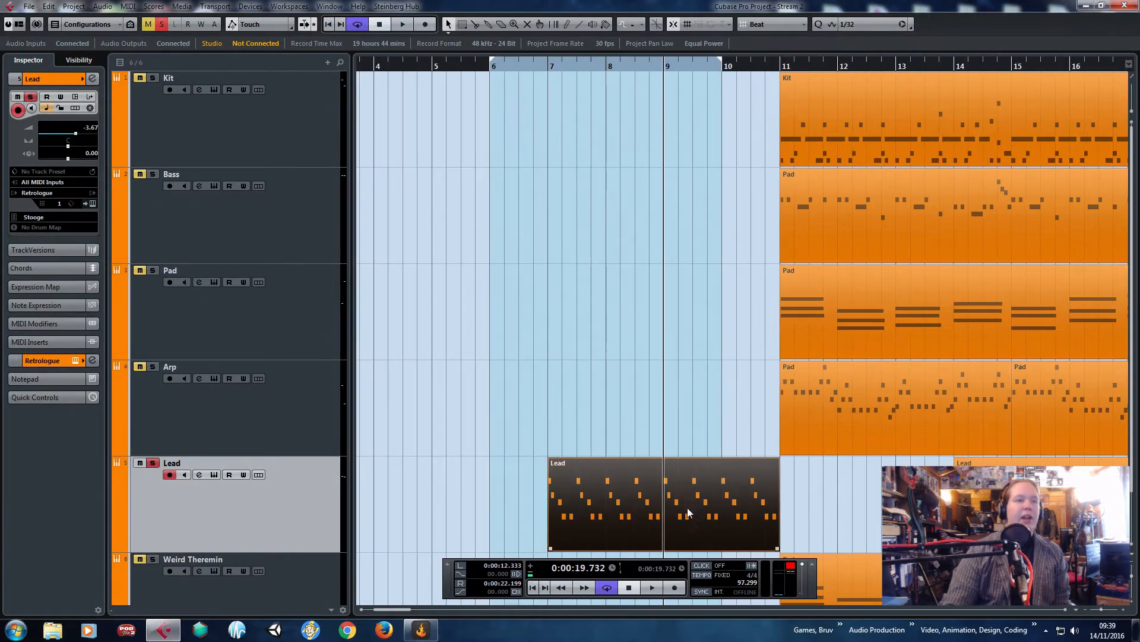
# Reopen the new Lead part, select a scattered set of notes, and nudge them 7 ticks later to humanise the timing.
pyautogui.doubleClick(666, 542)
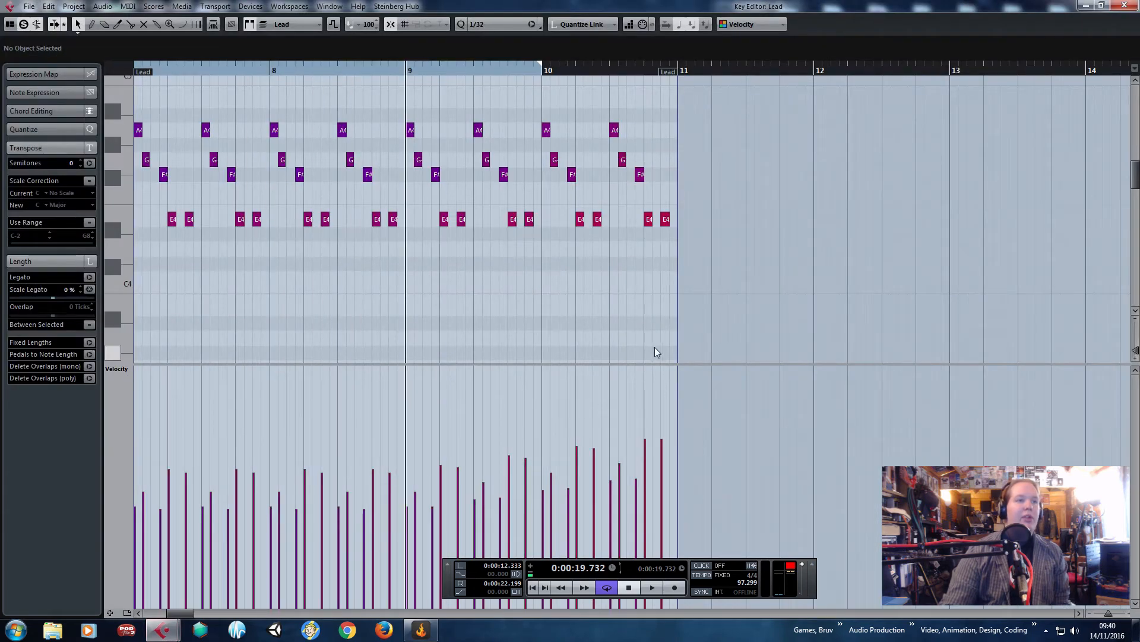
pyautogui.scroll(5, 479, 244)
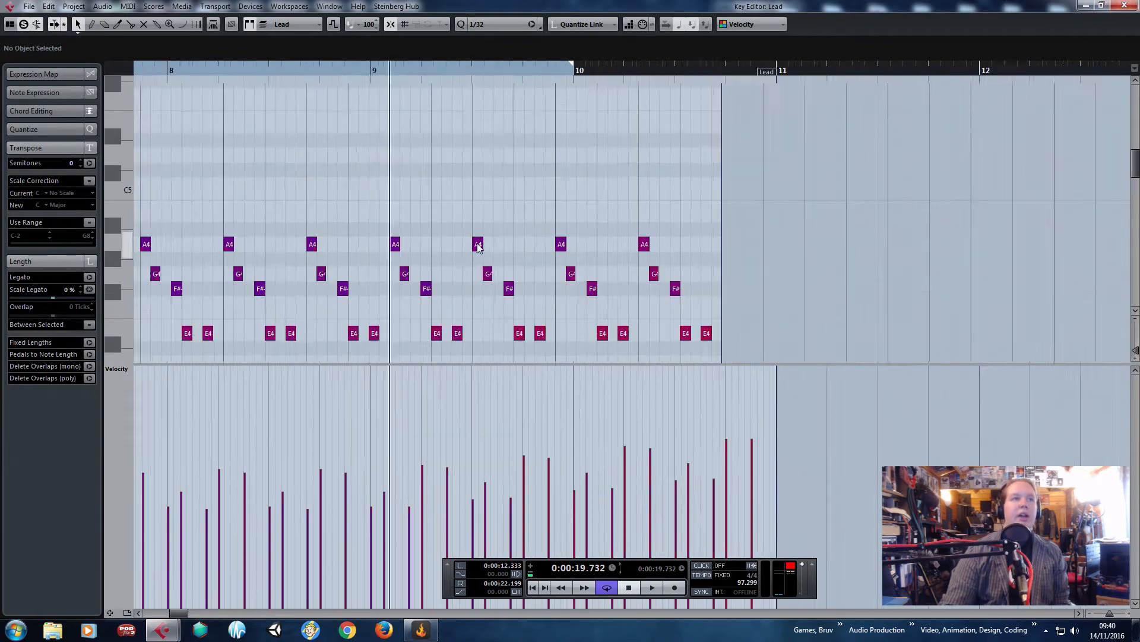
pyautogui.scroll(-5, 526, 270)
pyautogui.moveTo(582, 410); pyautogui.dragTo(271, 148)
pyautogui.moveTo(255, 105); pyautogui.dragTo(612, 199)
pyautogui.moveTo(634, 238); pyautogui.dragTo(239, 176)
pyautogui.moveTo(226, 98); pyautogui.dragTo(552, 291)
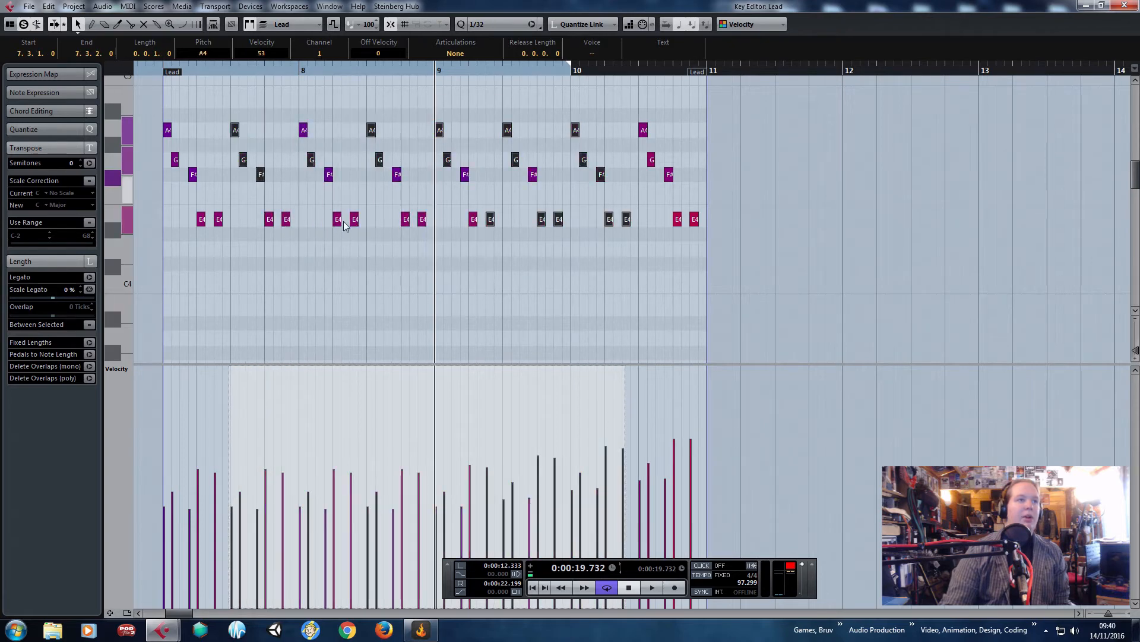
pyautogui.scroll(6, 387, 225)
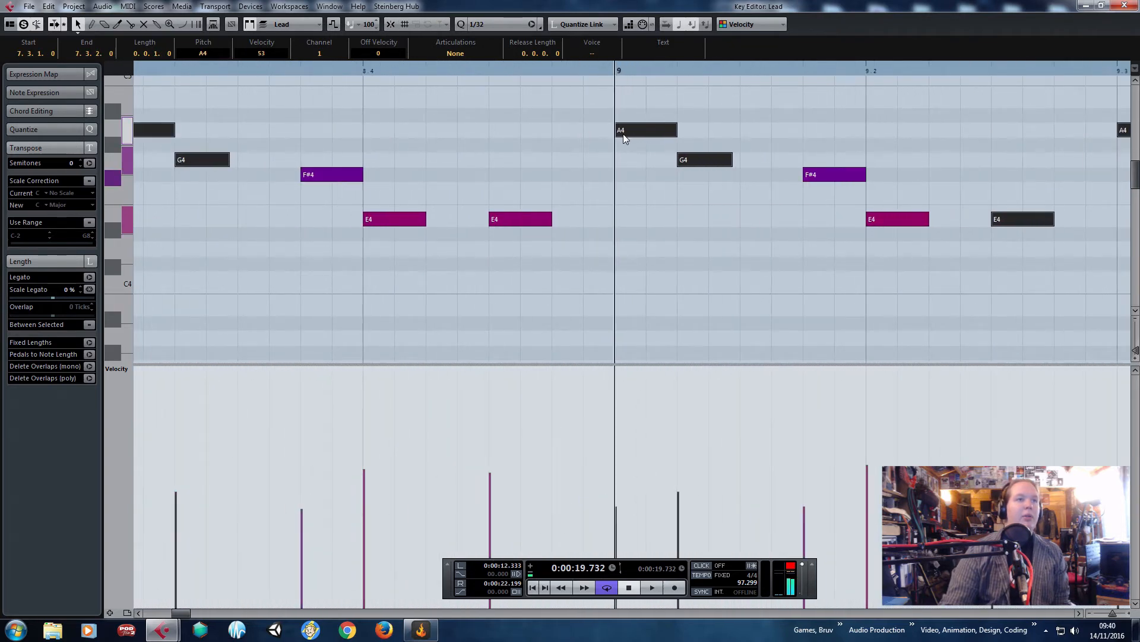
pyautogui.moveTo(623, 134); pyautogui.dragTo(624, 135)
# Select a different scattered set of notes and raise their velocities slightly, bringing the first selected A4 to 58.
pyautogui.scroll(-6, 630, 235)
pyautogui.moveTo(885, 296); pyautogui.dragTo(479, 277)
pyautogui.moveTo(487, 281); pyautogui.dragTo(551, 108)
pyautogui.moveTo(568, 103); pyautogui.dragTo(754, 101)
pyautogui.moveTo(829, 90); pyautogui.dragTo(704, 280)
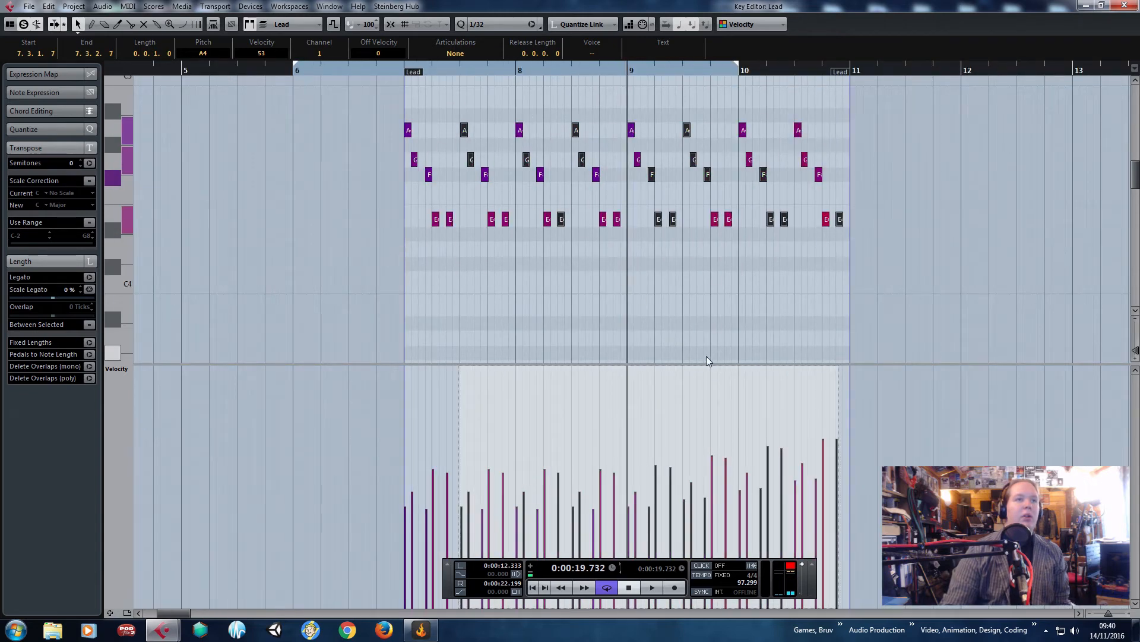
pyautogui.click(707, 373)
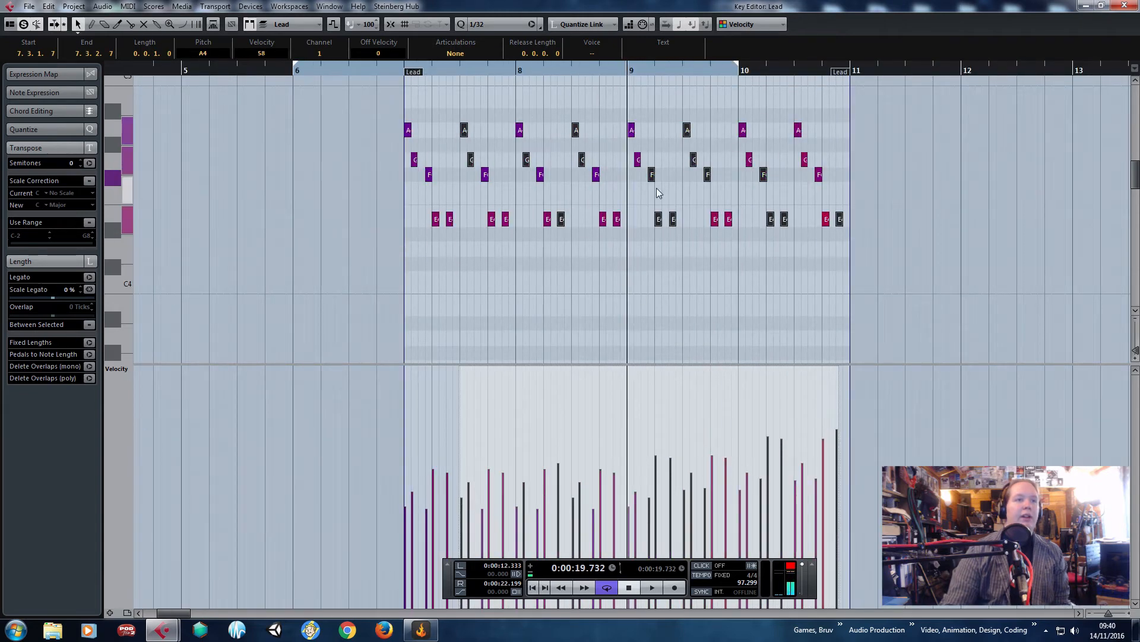
# Clear the note selection, audition the humanised Lead part briefly, and close the Key Editor.
pyautogui.scroll(6, 659, 193)
pyautogui.press('q')
pyautogui.moveTo(588, 179); pyautogui.dragTo(591, 217)
pyautogui.scroll(-7, 578, 254)
pyautogui.moveTo(586, 303); pyautogui.dragTo(607, 304)
pyautogui.press('space')
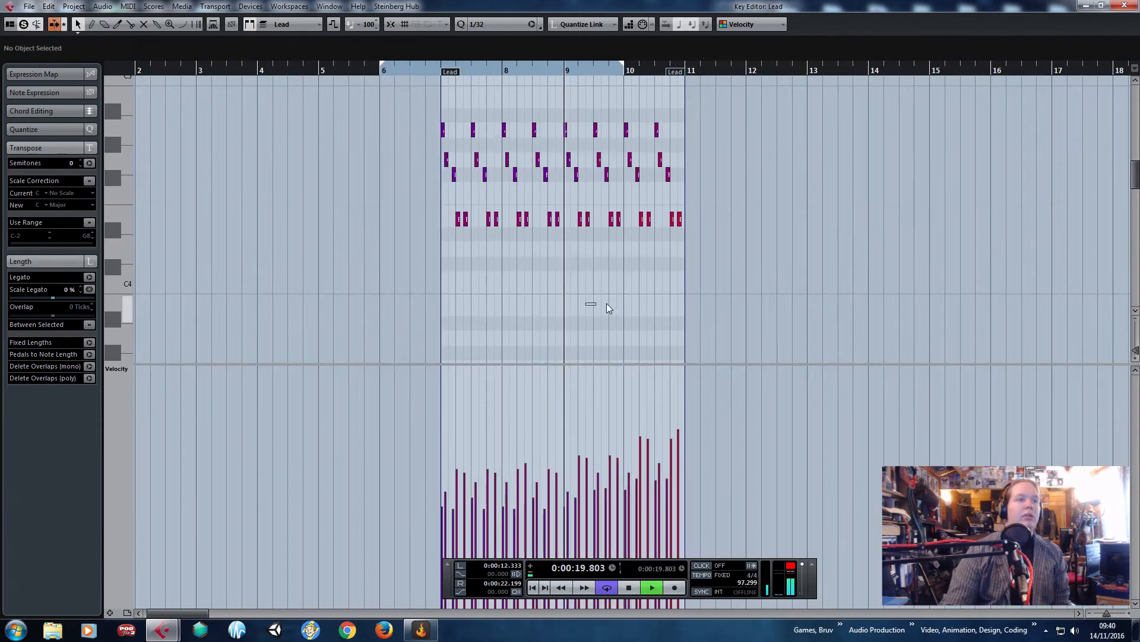
pyautogui.press('Return')
pyautogui.press('space')
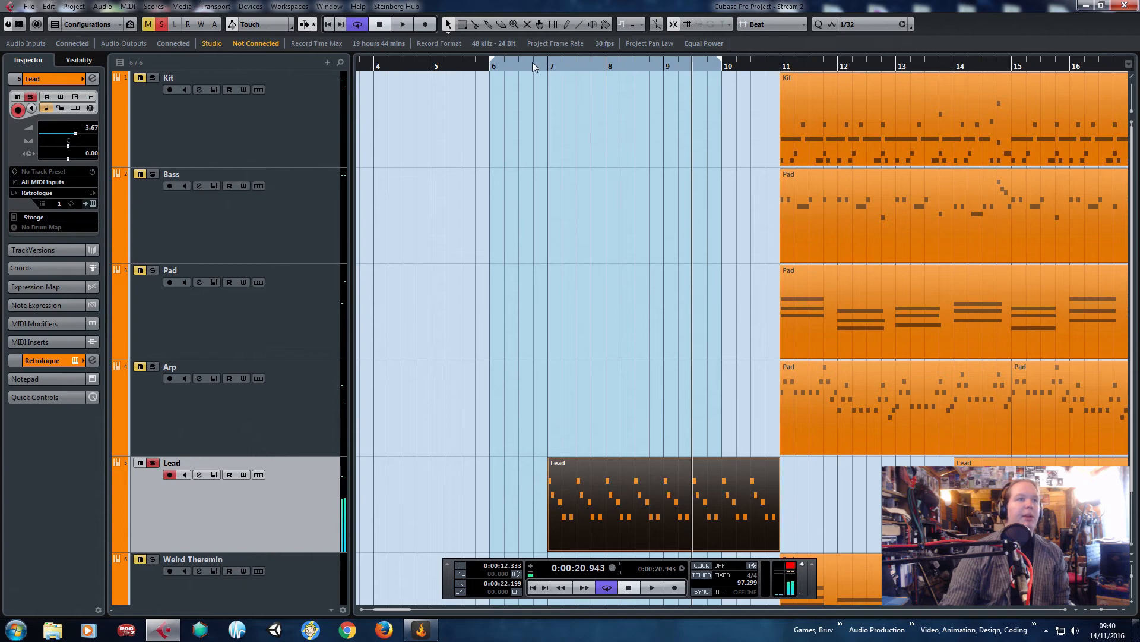
# Move the loop range to bars 7 to 11 and reveal the Lead track's automation lane during playback.
pyautogui.moveTo(527, 65); pyautogui.dragTo(575, 62)
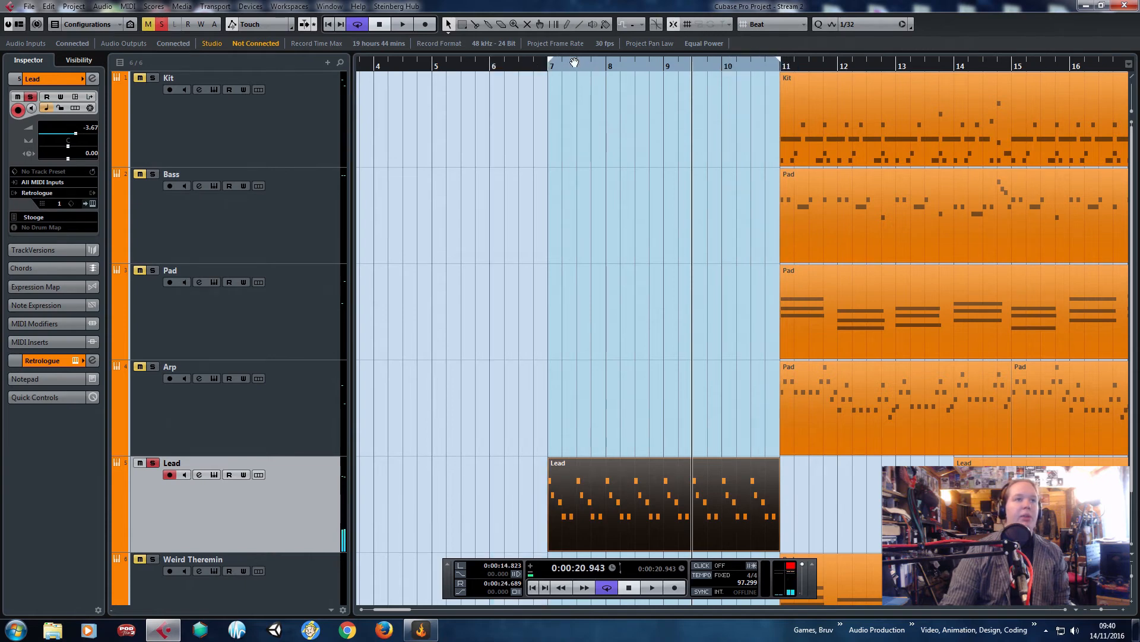
pyautogui.click(520, 151)
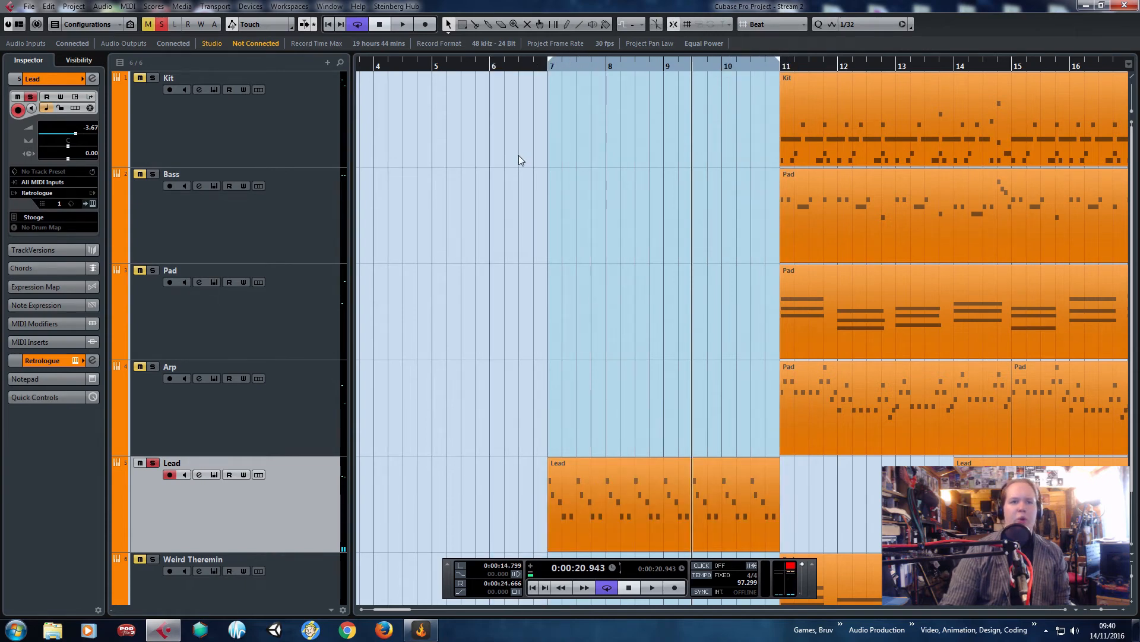
pyautogui.scroll(-3, 519, 155)
pyautogui.press('space')
pyautogui.scroll(-2, 504, 309)
pyautogui.click(119, 480)
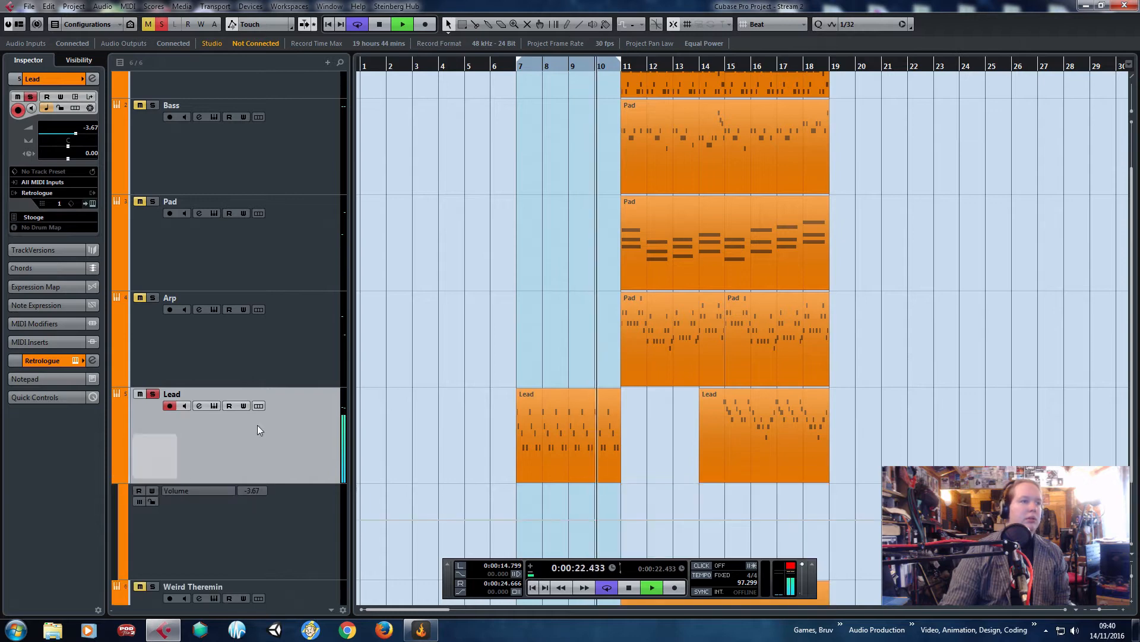
pyautogui.scroll(-3, 252, 426)
pyautogui.click(200, 395)
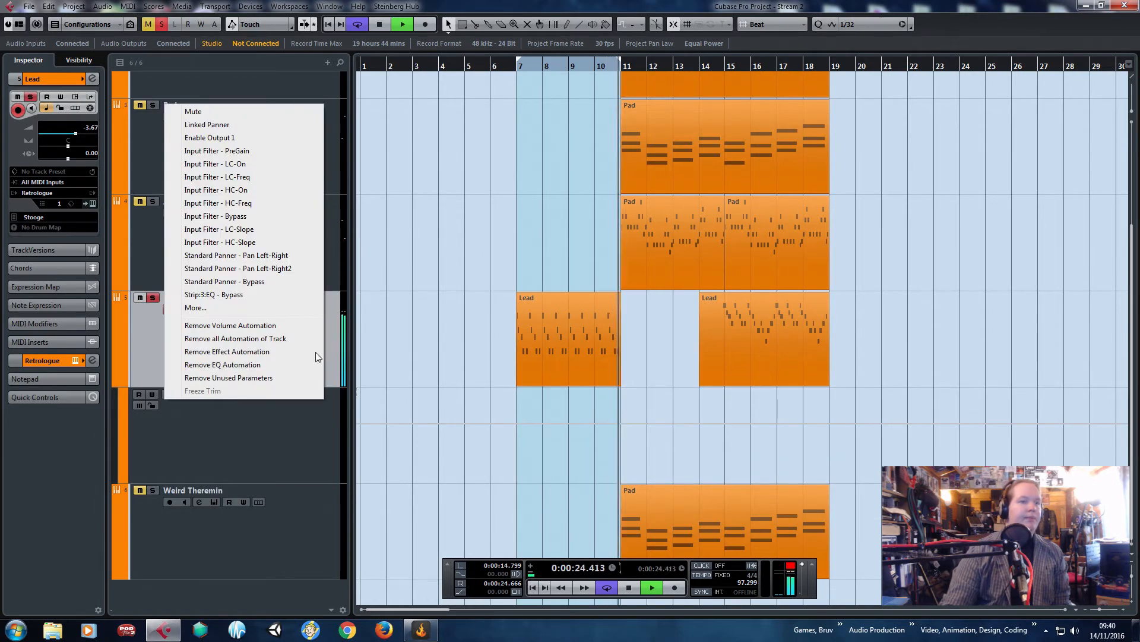
pyautogui.click(232, 309)
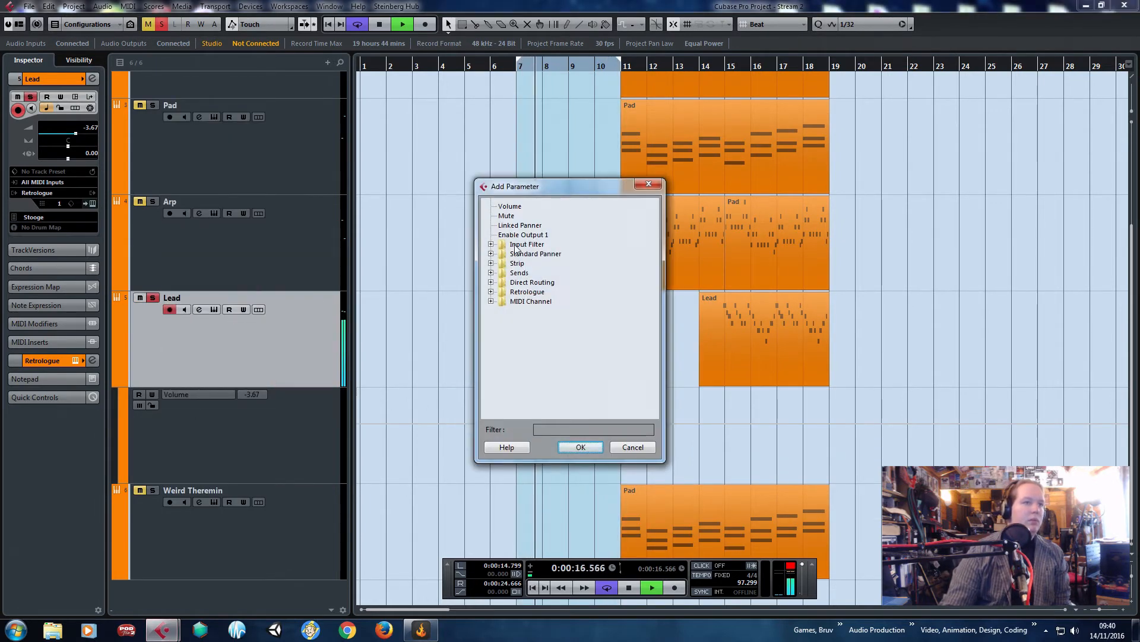
pyautogui.press('Escape')
# Copy the intro Lead part to bar 3 and extend the start of the loop range to about bar 3.
pyautogui.moveTo(464, 190); pyautogui.dragTo(481, 351)
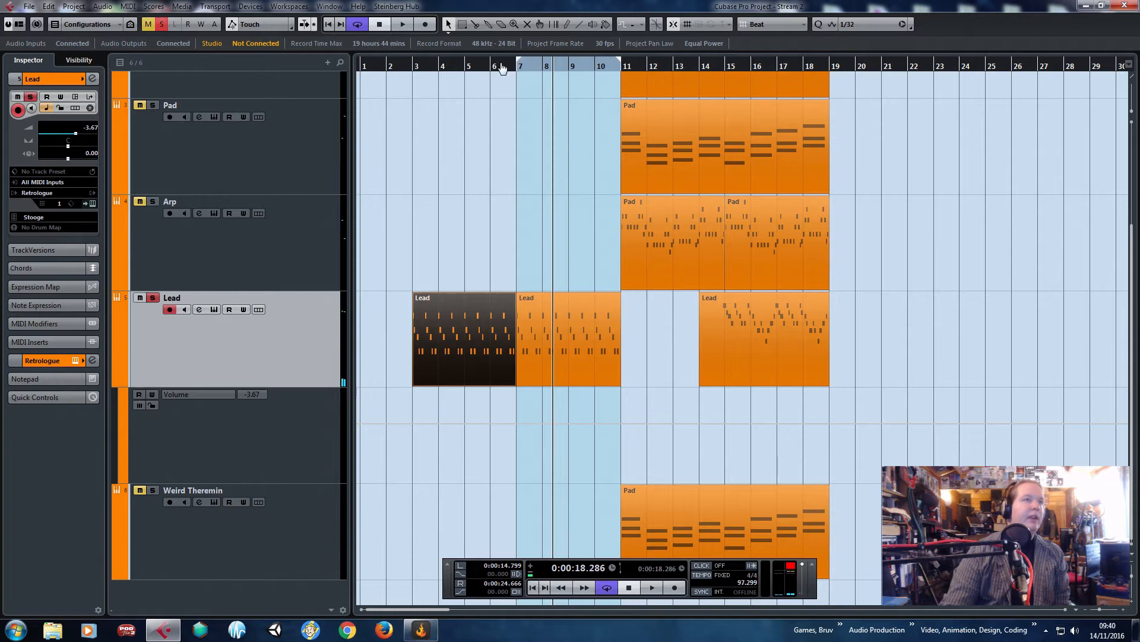
pyautogui.moveTo(502, 66); pyautogui.dragTo(416, 66)
# Assign Retrologue's Filter Cutoff parameter to the Lead track's automation lane.
pyautogui.click(207, 394)
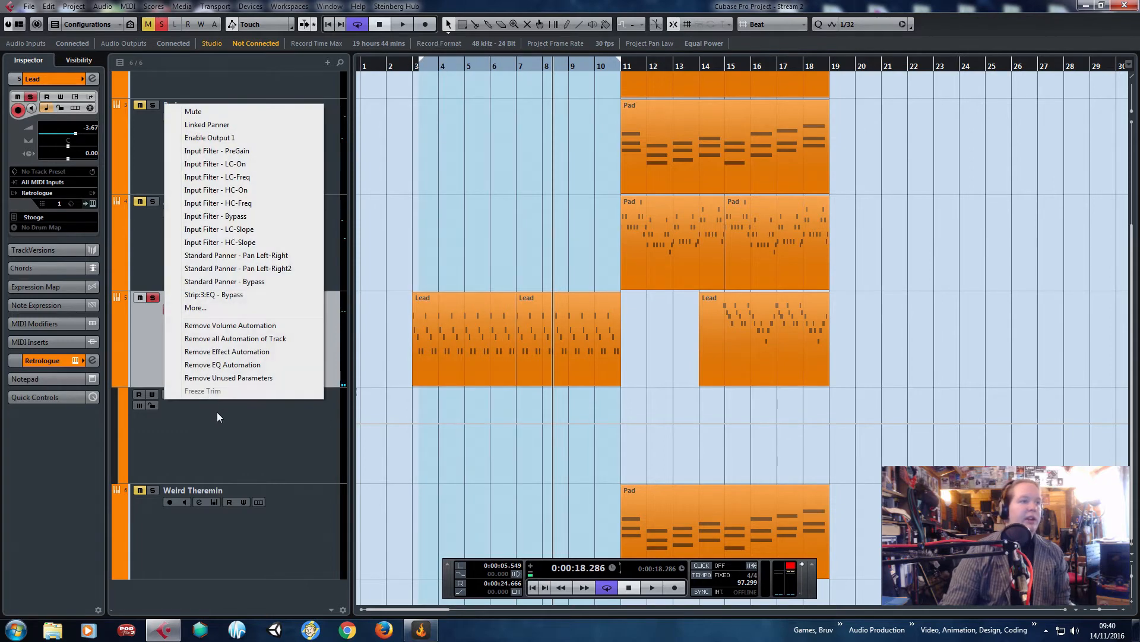
pyautogui.click(230, 309)
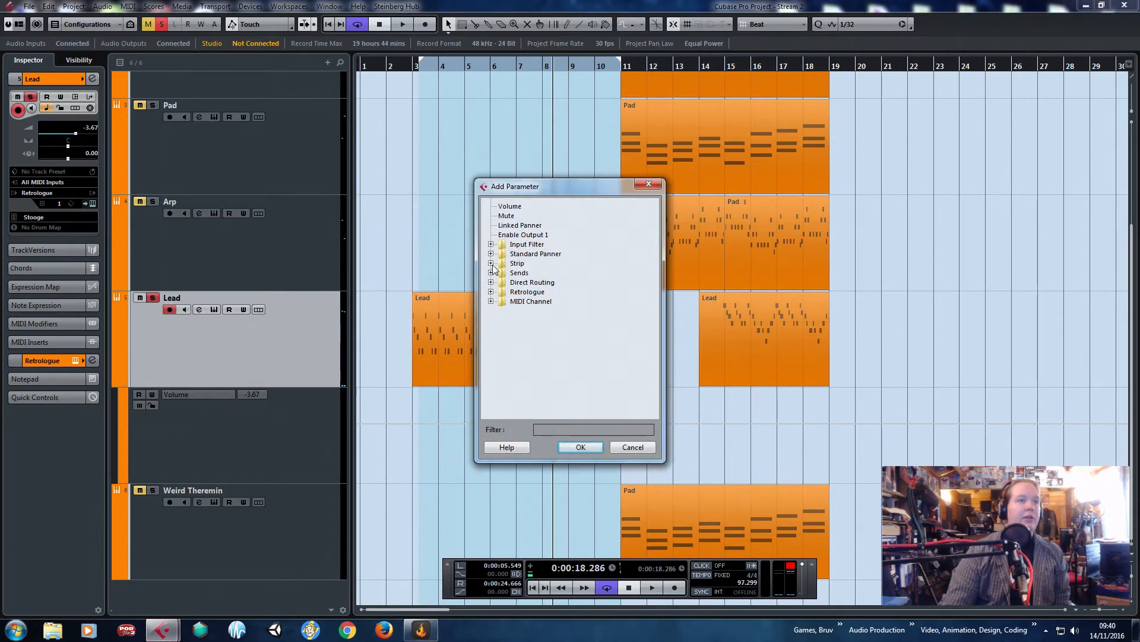
pyautogui.click(492, 292)
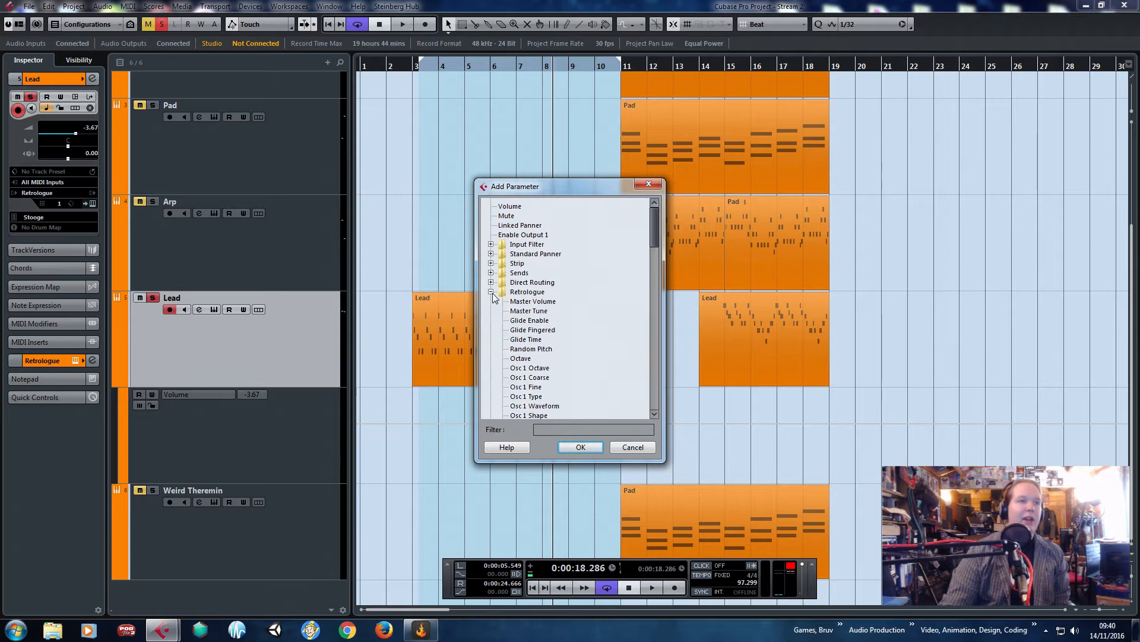
pyautogui.scroll(-10, 530, 345)
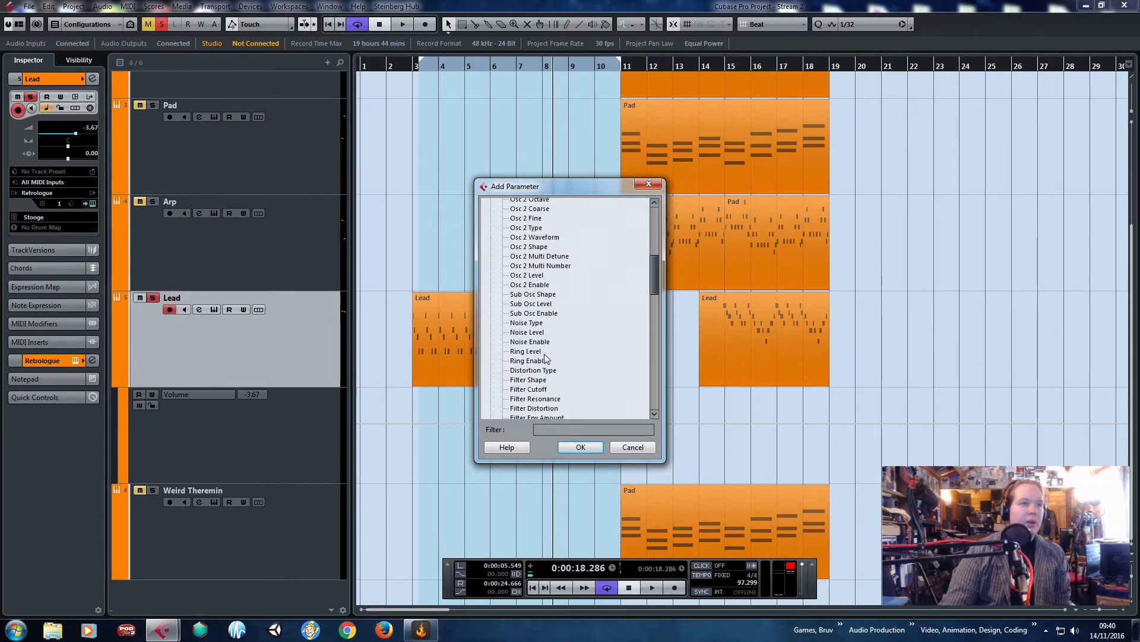
pyautogui.doubleClick(536, 304)
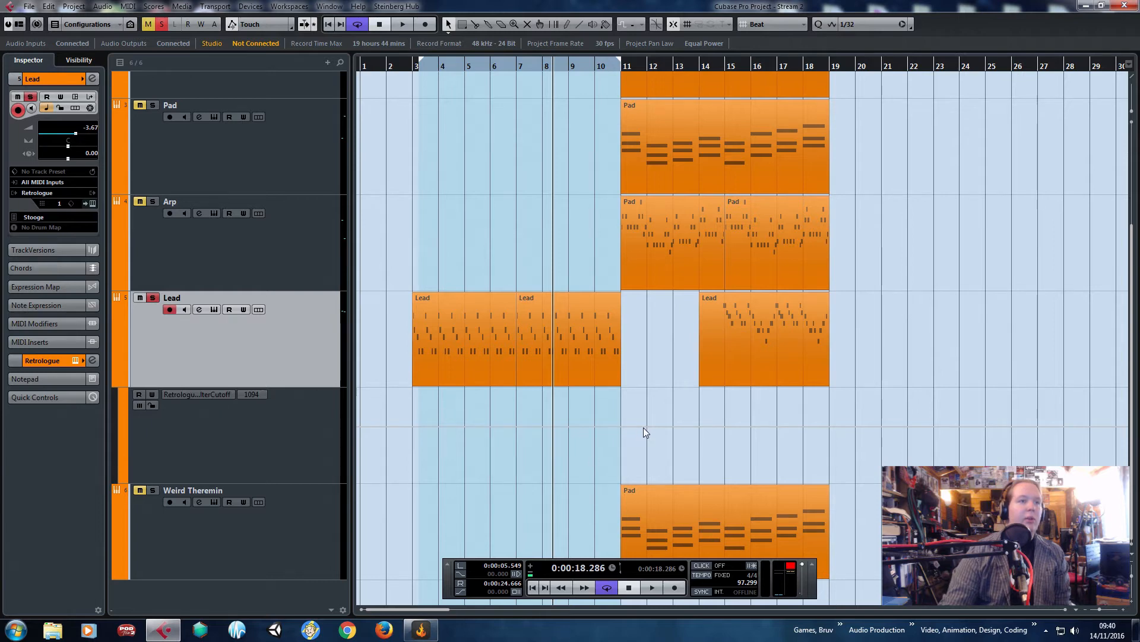
# Enable automation reading on the filter cutoff lane and draw a rise from 314 at about bar 10 to 1094 near bar 14.
pyautogui.click(152, 395)
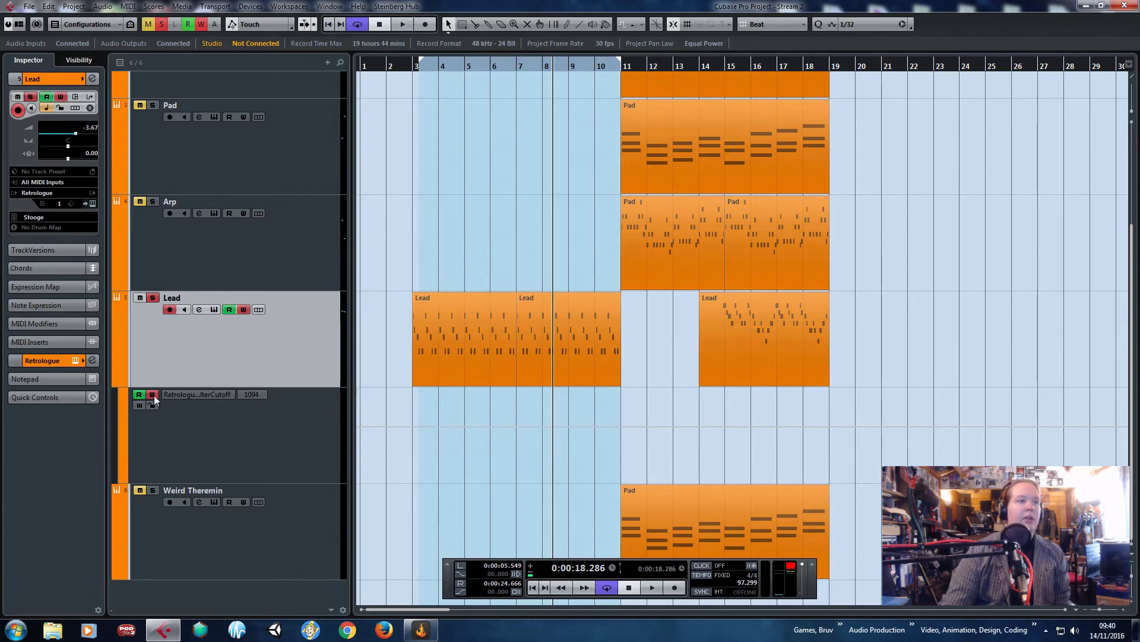
pyautogui.click(691, 426)
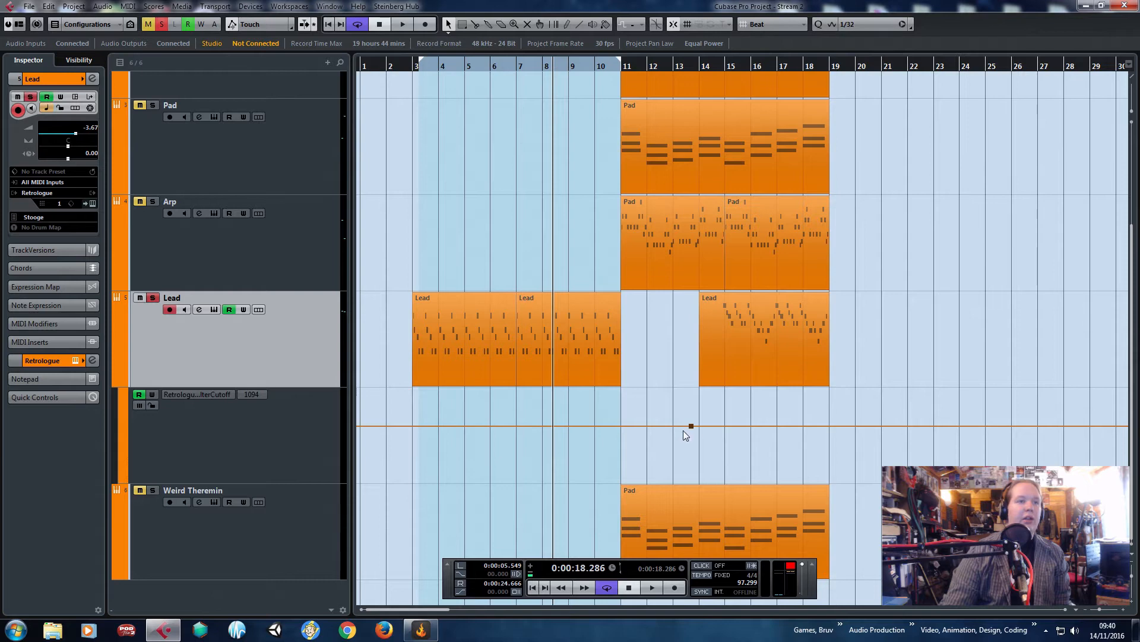
pyautogui.moveTo(618, 428); pyautogui.dragTo(601, 440)
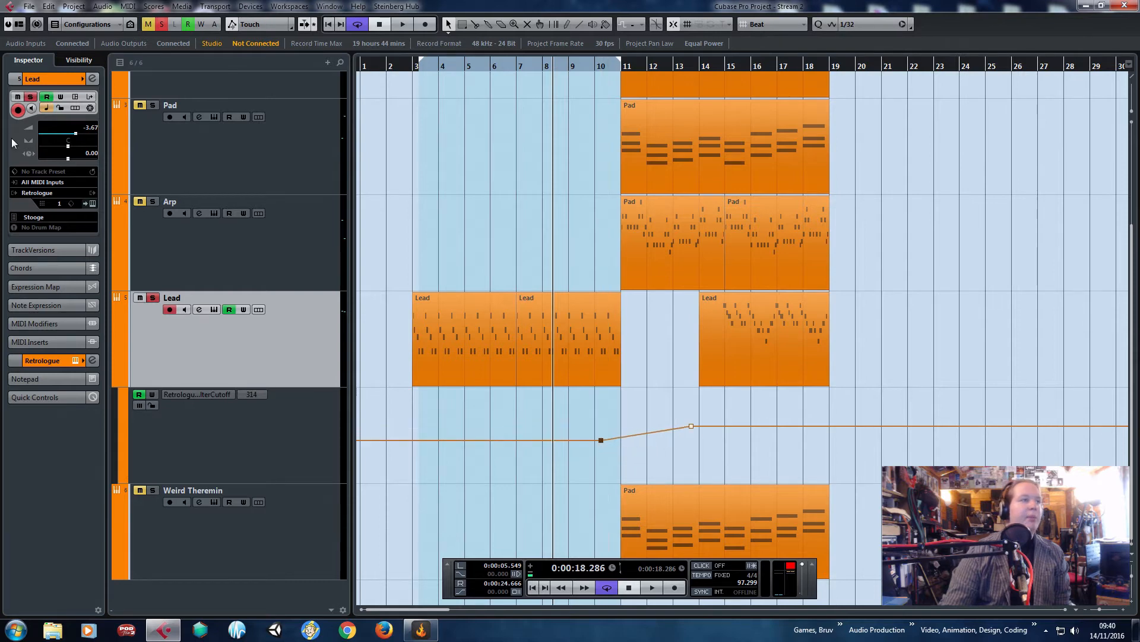
# Open the Lead track's Retrologue, play from about bar 4, and place its window clear of the cutoff curve around bar 10.
pyautogui.click(93, 204)
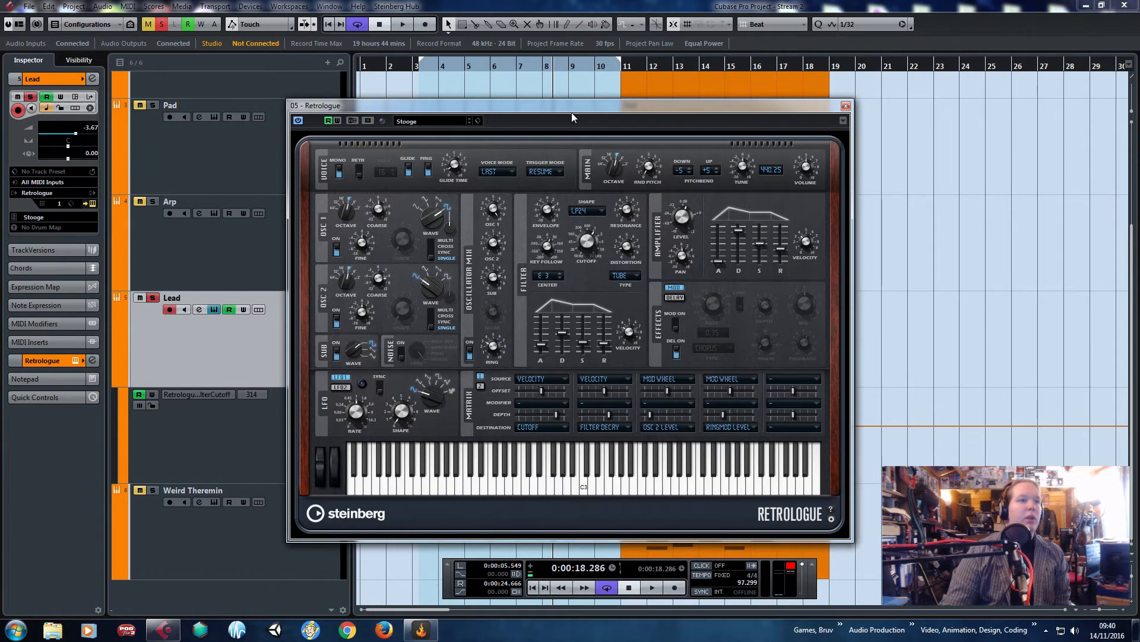
pyautogui.moveTo(571, 109); pyautogui.dragTo(697, 107)
pyautogui.doubleClick(449, 67)
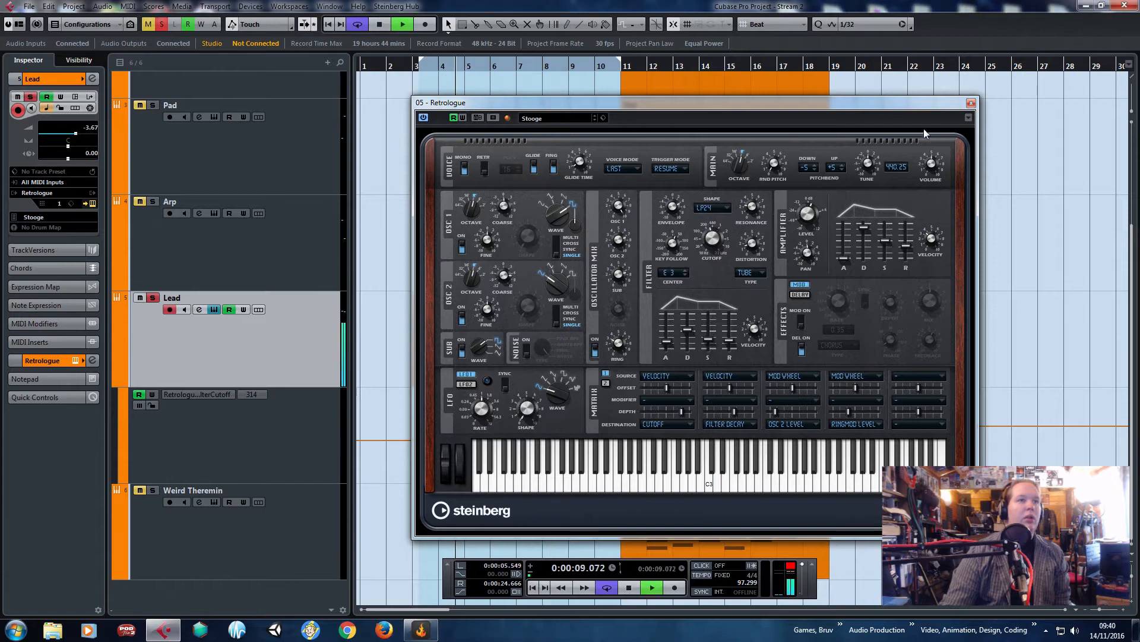
pyautogui.moveTo(886, 112); pyautogui.dragTo(414, 107)
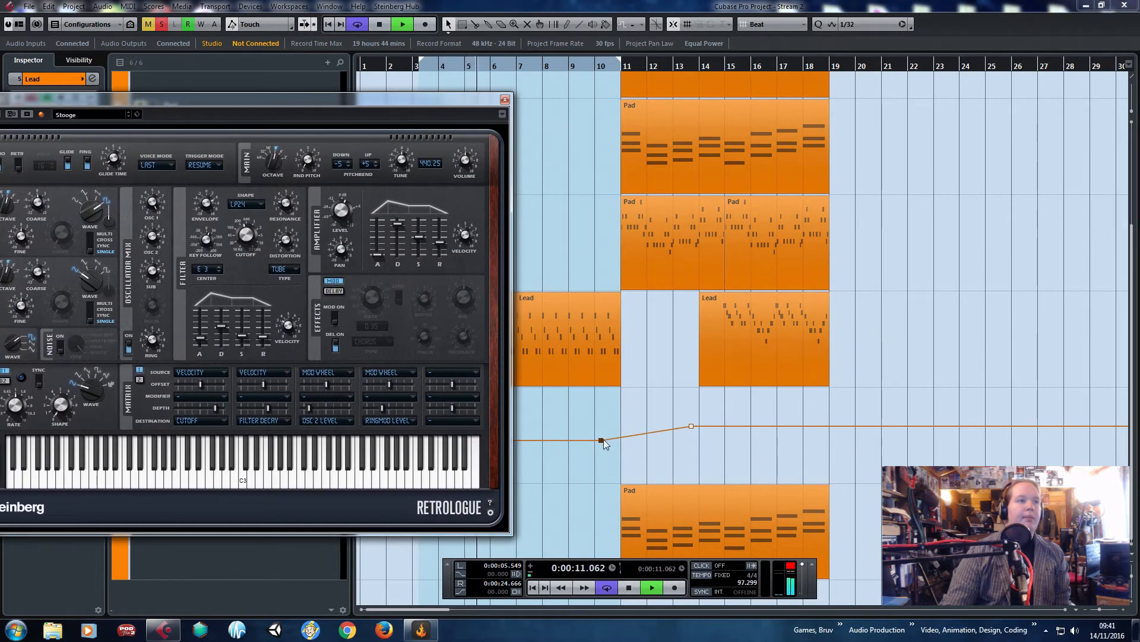
# Lower the start of the cutoff curve and make it climb in two stages from about bar 7.5 through bar 9.5.
pyautogui.moveTo(604, 444); pyautogui.dragTo(591, 463)
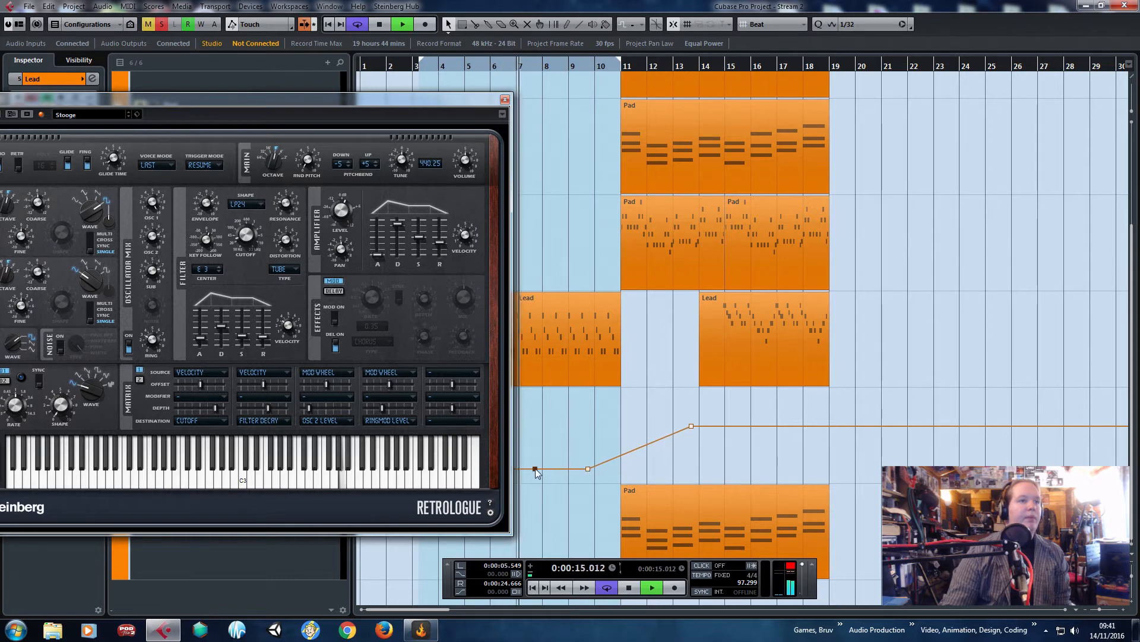
pyautogui.moveTo(588, 469); pyautogui.dragTo(588, 450)
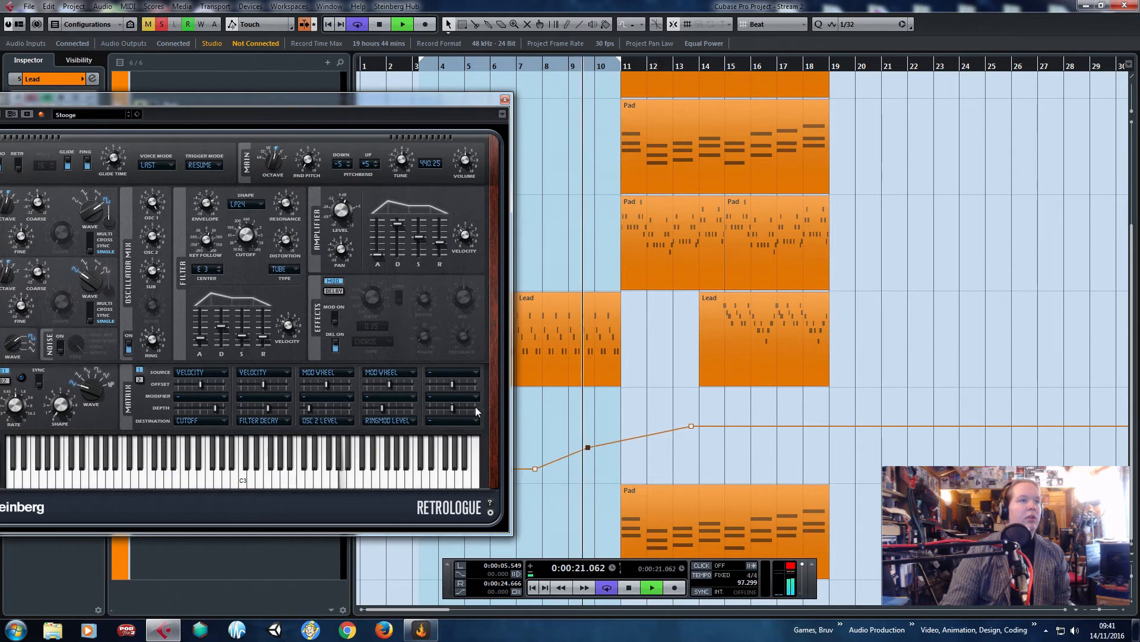
pyautogui.press('space')
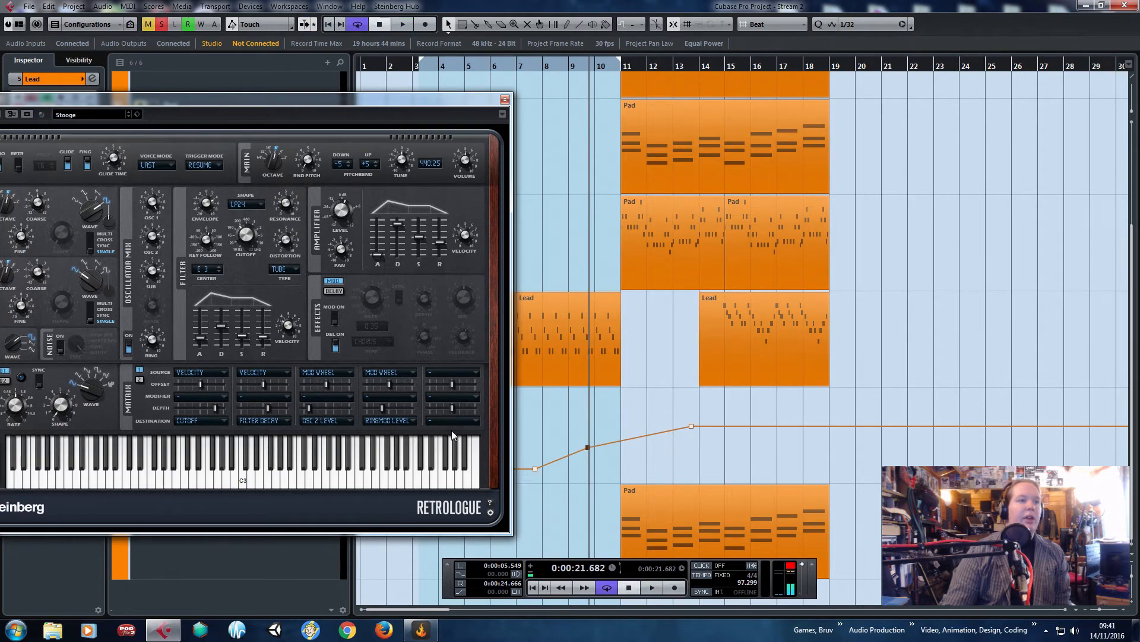
# Close Retrologue and reshape the cutoff curve into alternating rises and dips between bars 3 and 10.
pyautogui.click(505, 99)
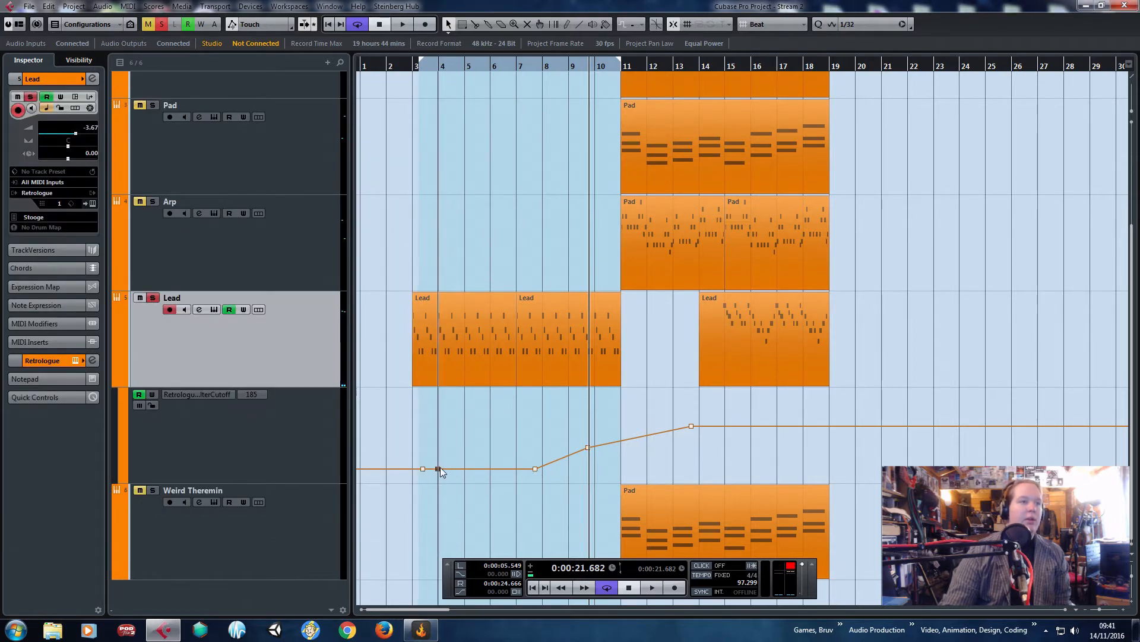
pyautogui.moveTo(441, 472); pyautogui.dragTo(465, 462)
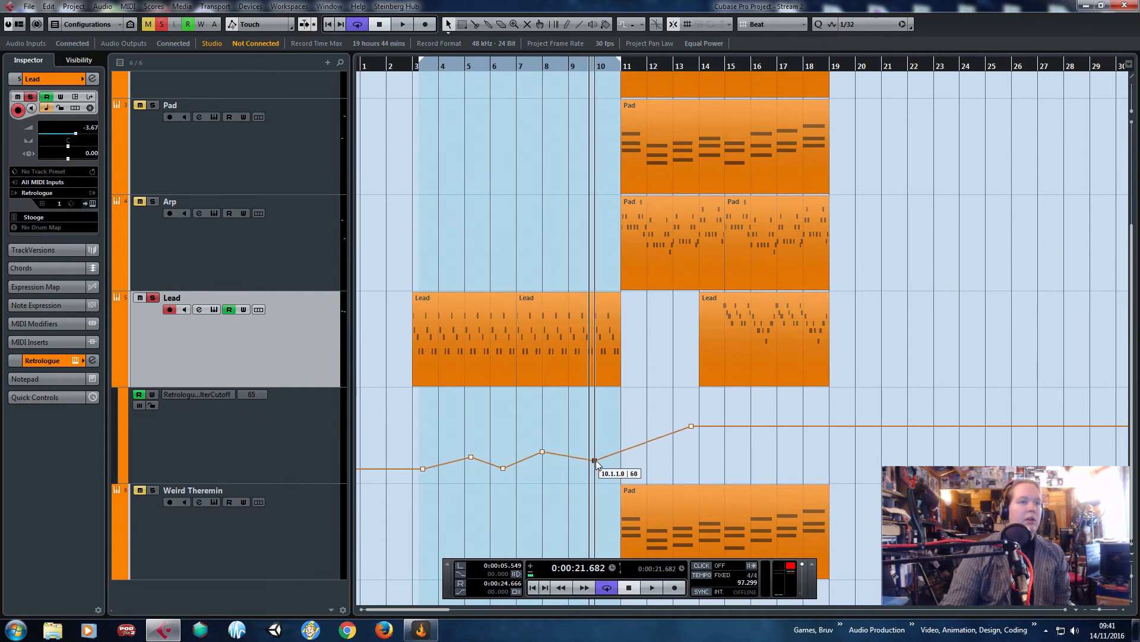
# Align the start of the loop range with bar 3, turn looping off, and play the intro from there.
pyautogui.click(416, 64)
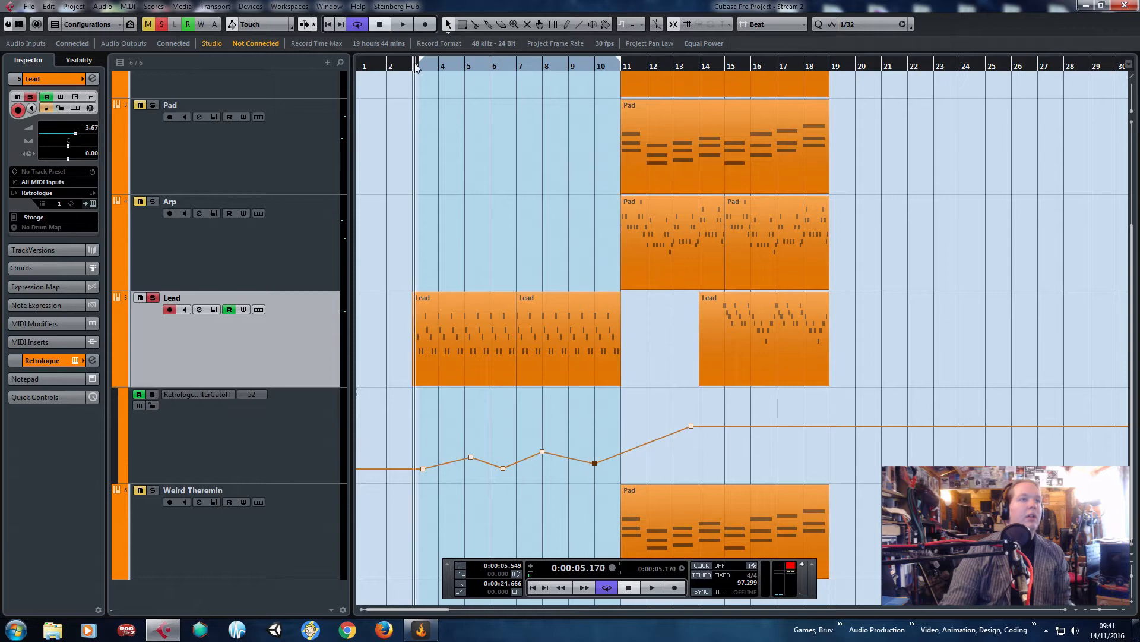
pyautogui.press('h')
pyautogui.press('h')
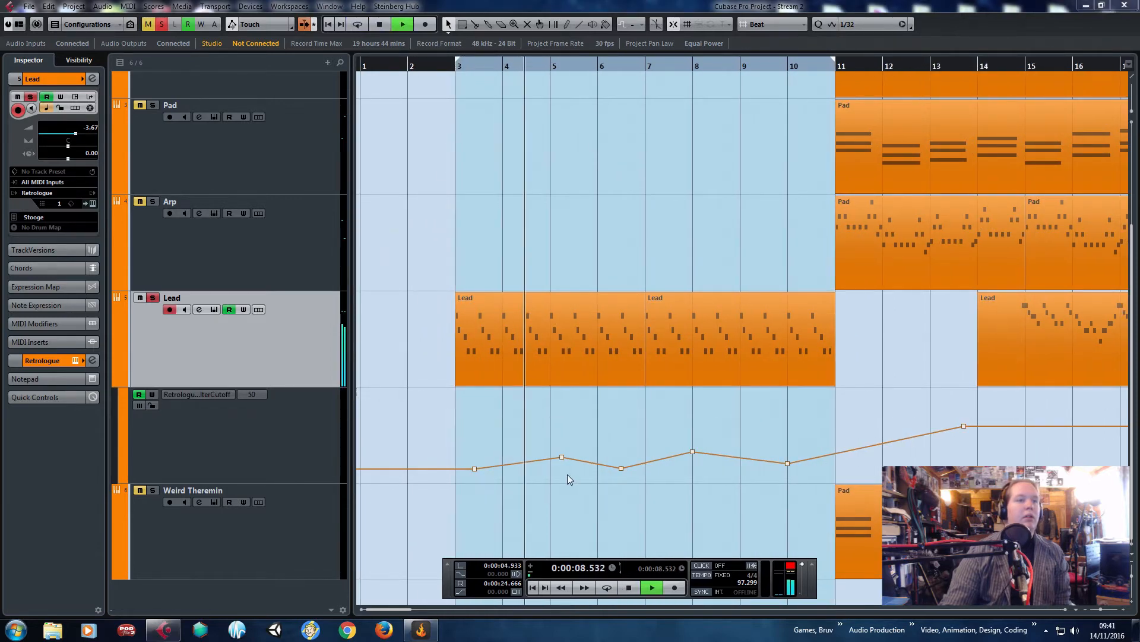
pyautogui.press('g')
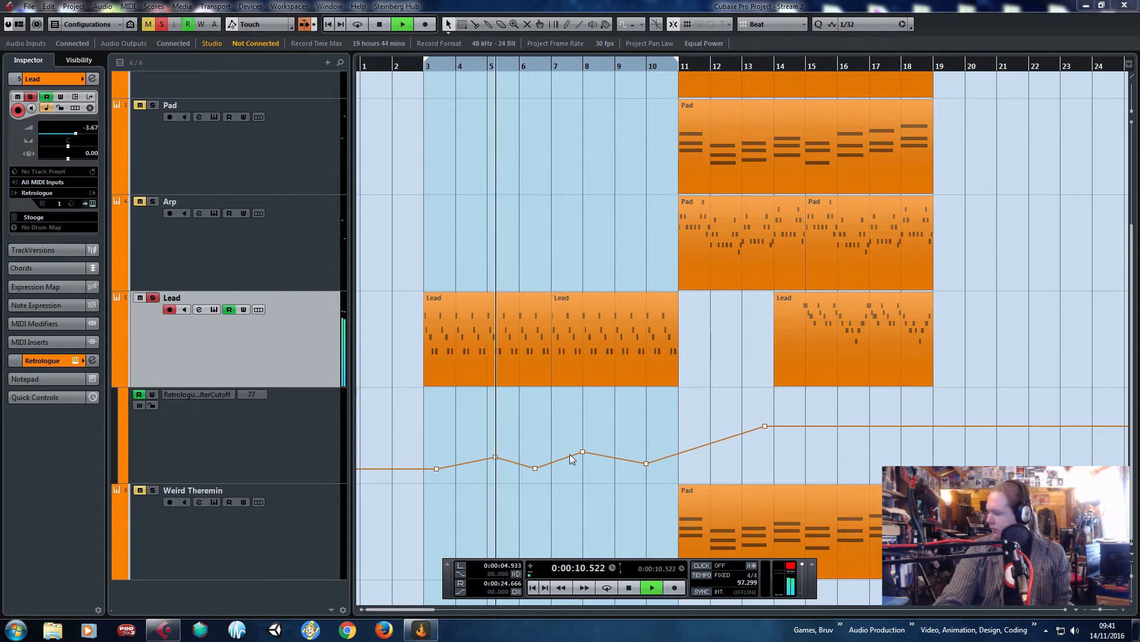
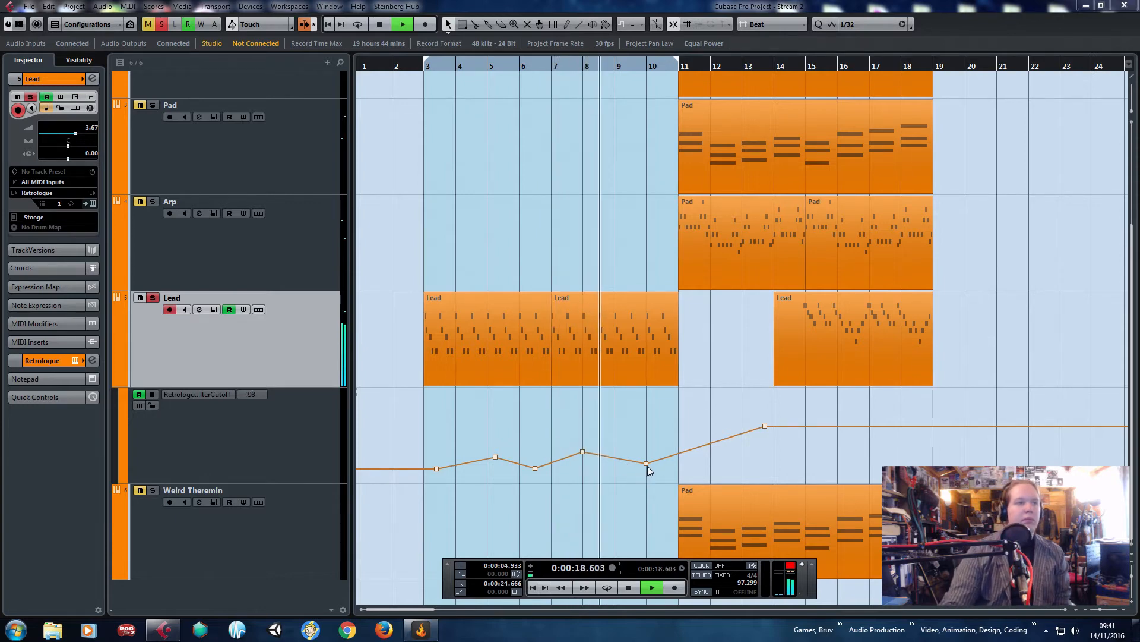
# Move the last cutoff dip to about bar 9 and add points near bars 10 and 11 for a steeper rise.
pyautogui.moveTo(646, 464); pyautogui.dragTo(624, 467)
pyautogui.click(674, 433)
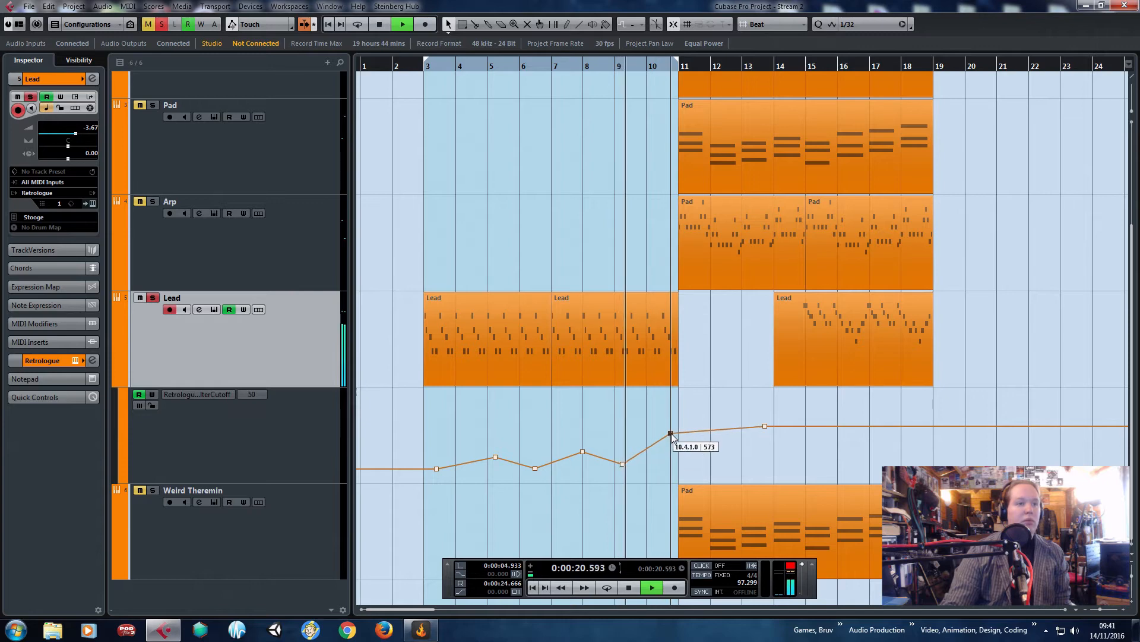
pyautogui.click(654, 449)
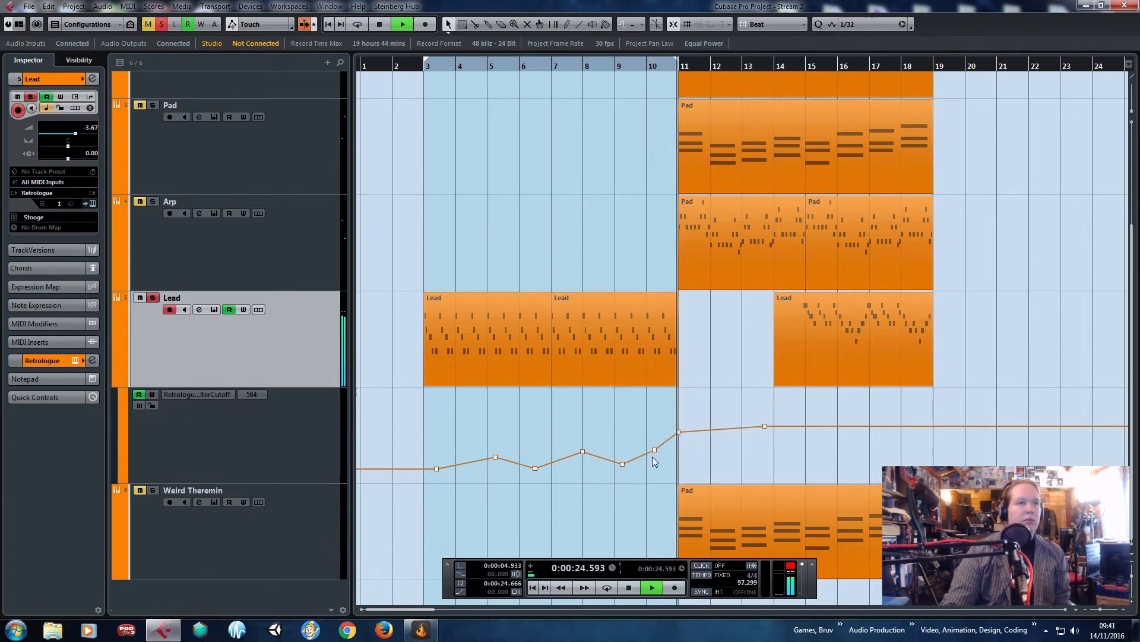
pyautogui.scroll(3, 651, 357)
pyautogui.press('space')
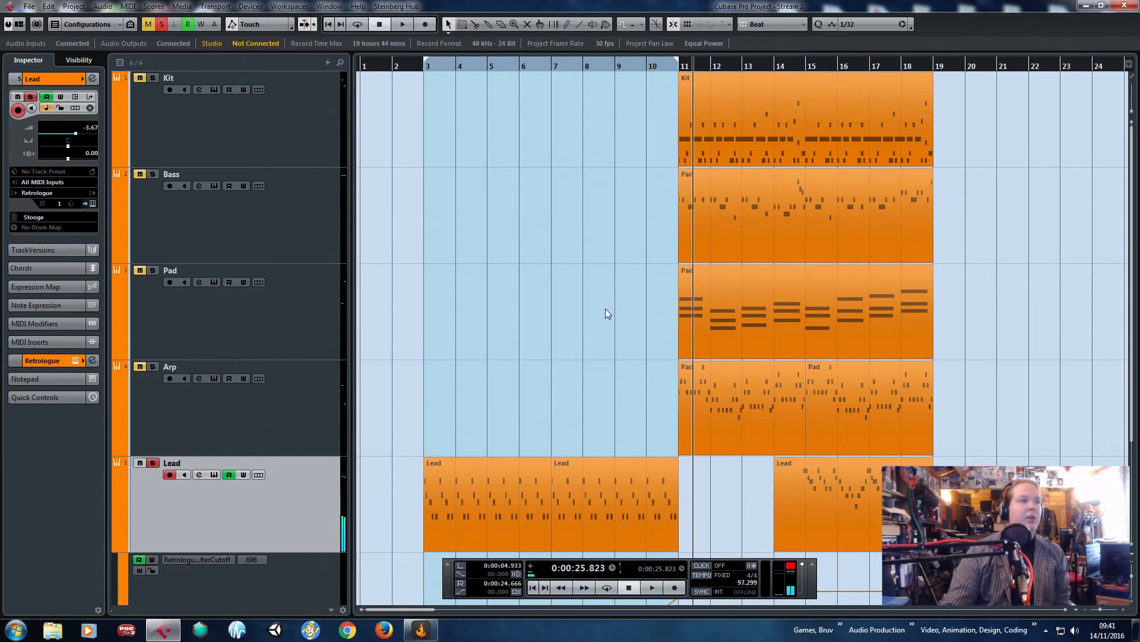
# Solo the Weird Theremin track in place of Lead and audition it from bar 11.
pyautogui.scroll(-3, 606, 313)
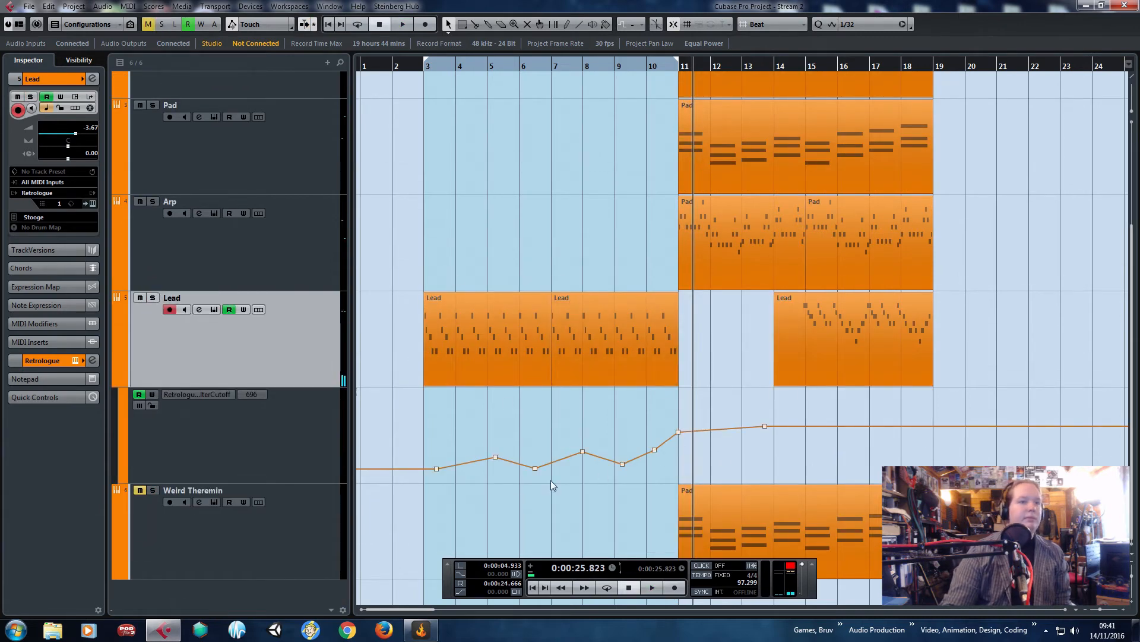
pyautogui.click(156, 538)
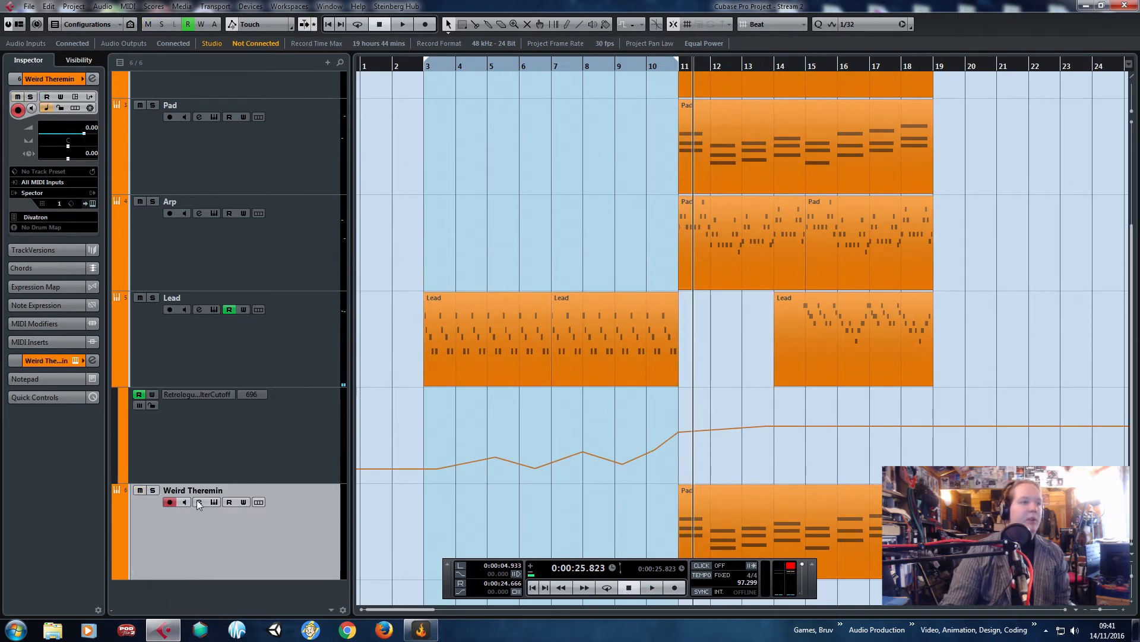
pyautogui.click(681, 73)
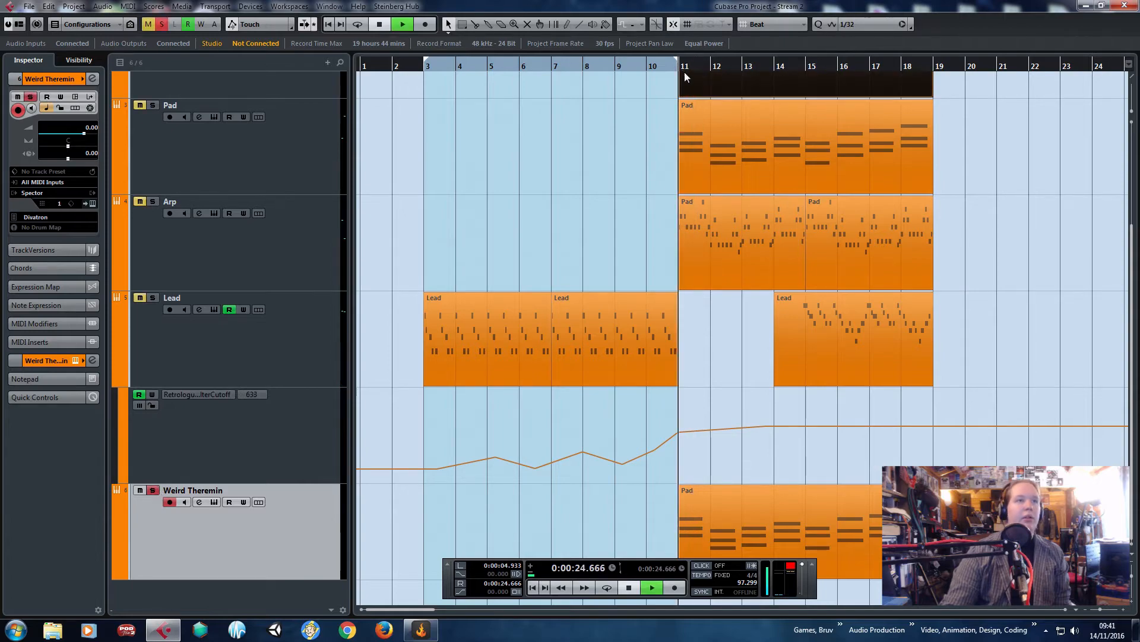
pyautogui.press('space')
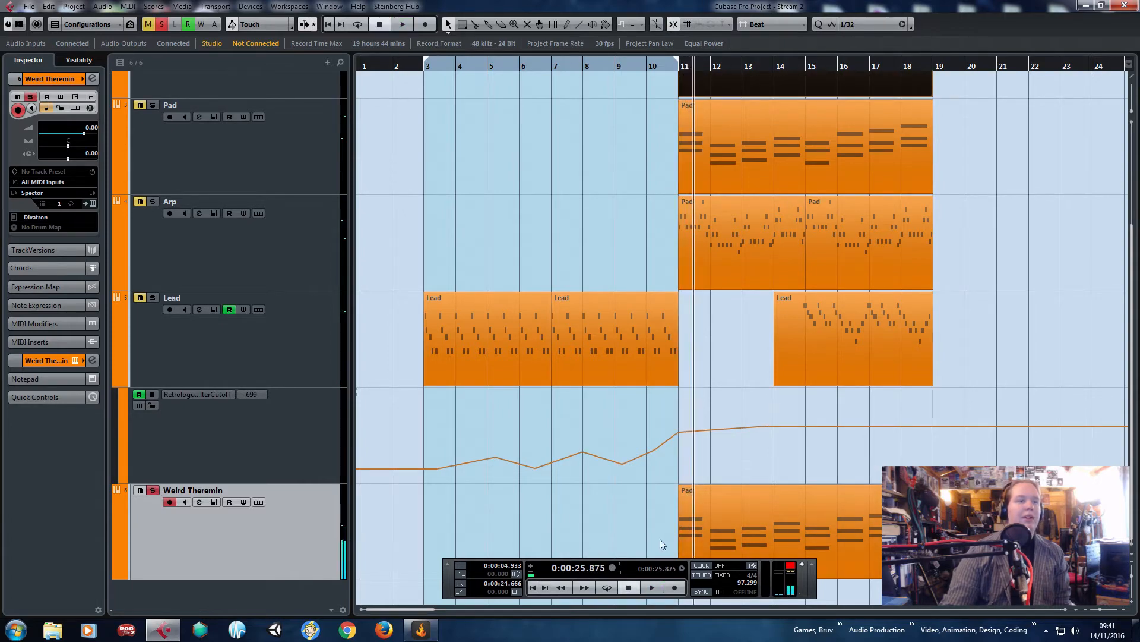
# Open the Weird Theremin part for note editing and delete the G4 note from the chord in bar 11.
pyautogui.doubleClick(698, 530)
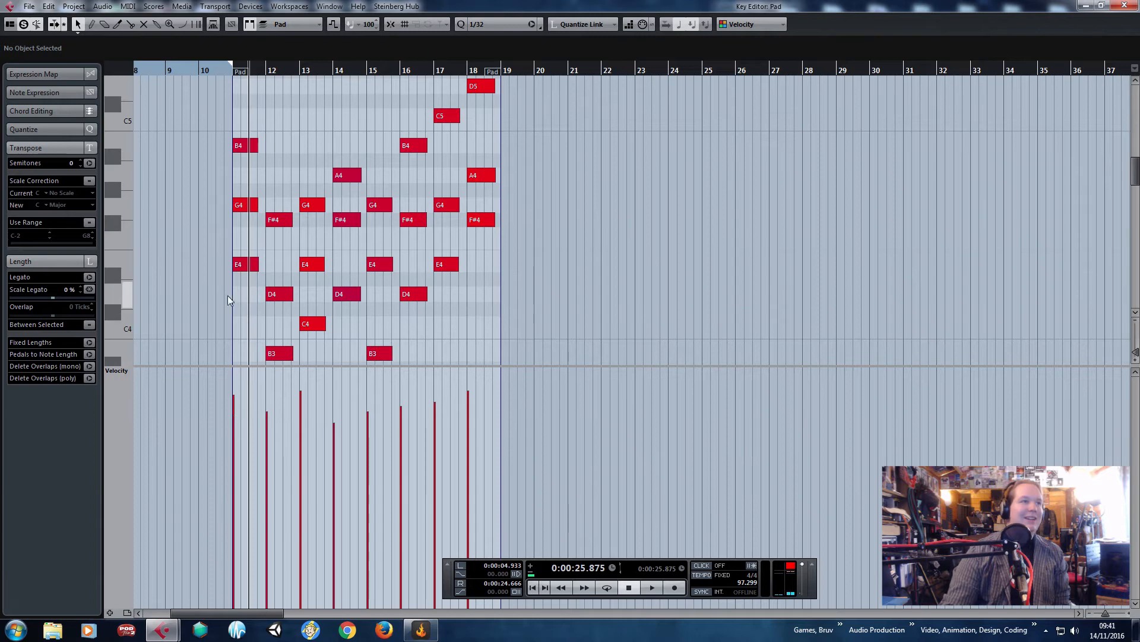
pyautogui.keyDown('ctrl'); pyautogui.scroll(2, 231, 298); pyautogui.keyUp('ctrl')
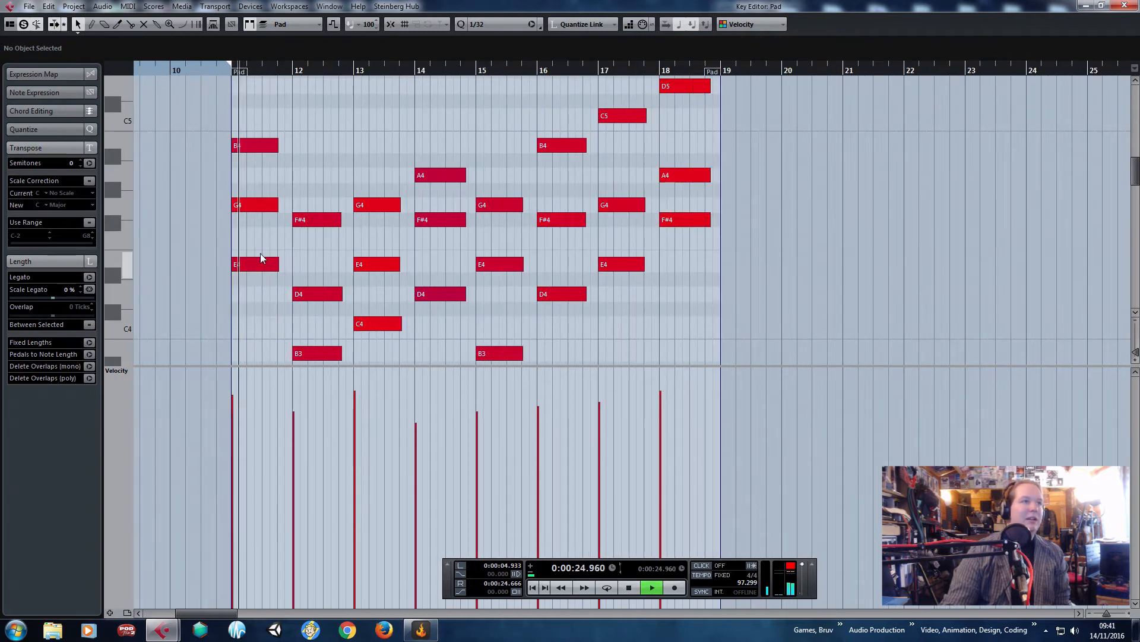
pyautogui.click(255, 205)
pyautogui.press('Delete')
pyautogui.press('space')
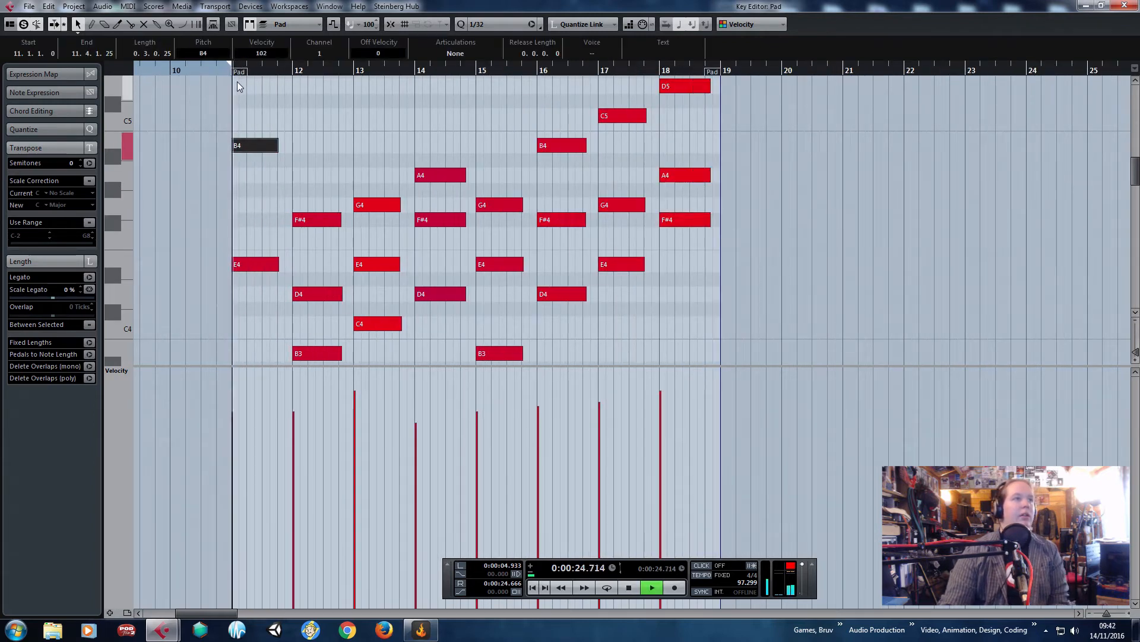
# Try bar 11 without its E4 note, then undo that deletion and return playback to the start of the bar.
pyautogui.click(253, 261)
pyautogui.press('space')
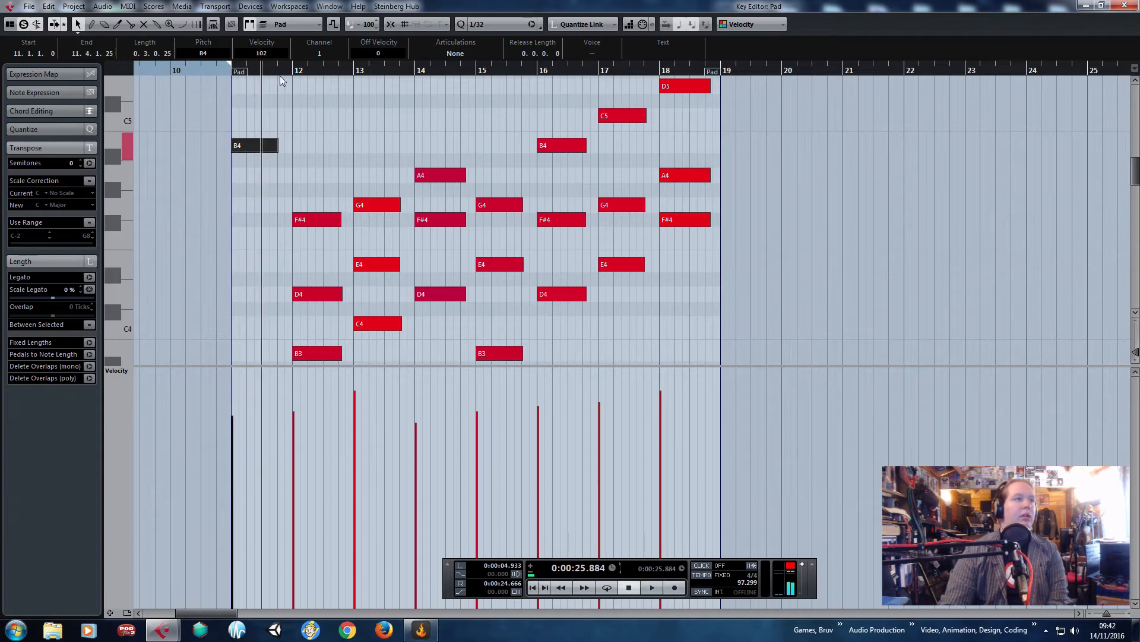
pyautogui.press('space')
pyautogui.hotkey('ctrl', 'z')
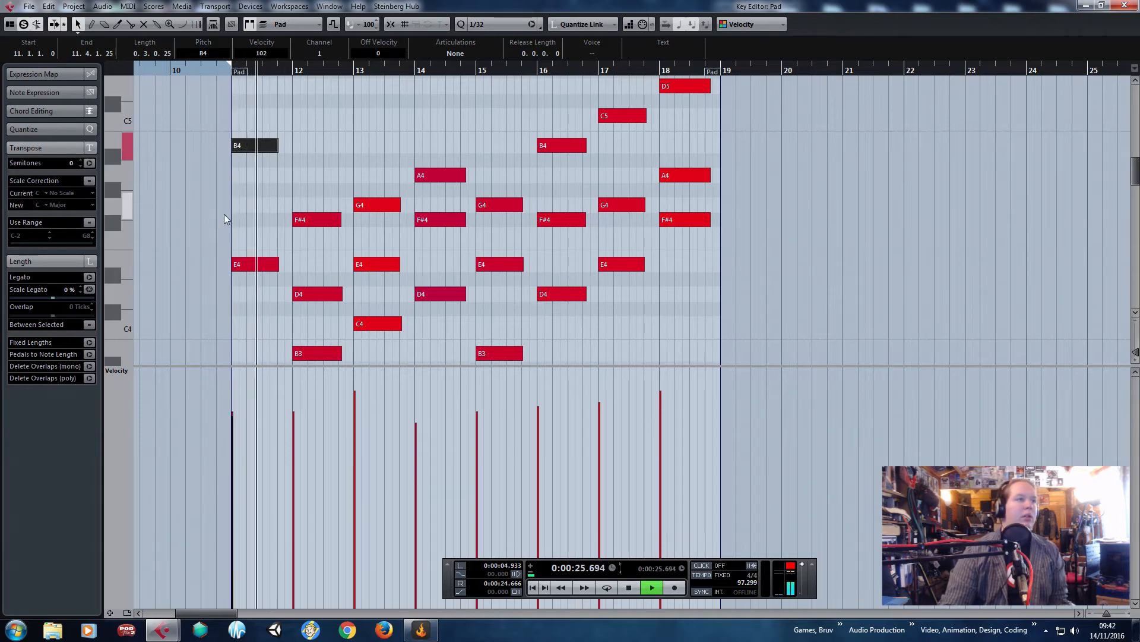
pyautogui.click(253, 262)
pyautogui.press('space')
pyautogui.click(234, 69)
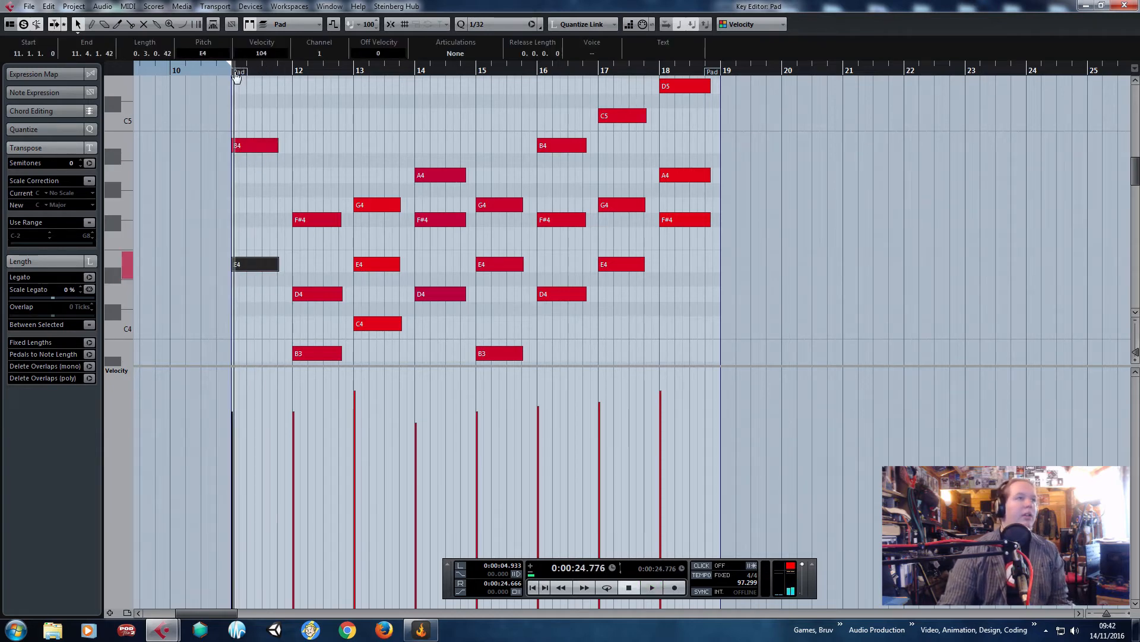
# Audition bar 11 and try deleting its E4 again, playing from just before the bar.
pyautogui.press('space')
pyautogui.press('space')
pyautogui.press('Delete')
pyautogui.click(235, 70)
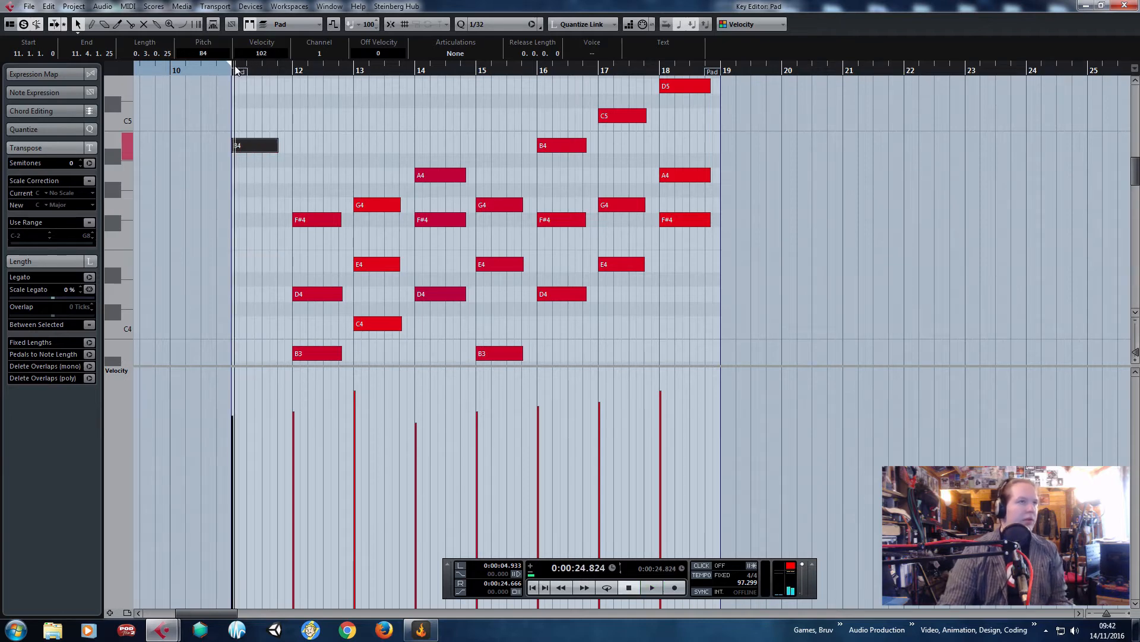
pyautogui.moveTo(245, 70); pyautogui.dragTo(228, 70)
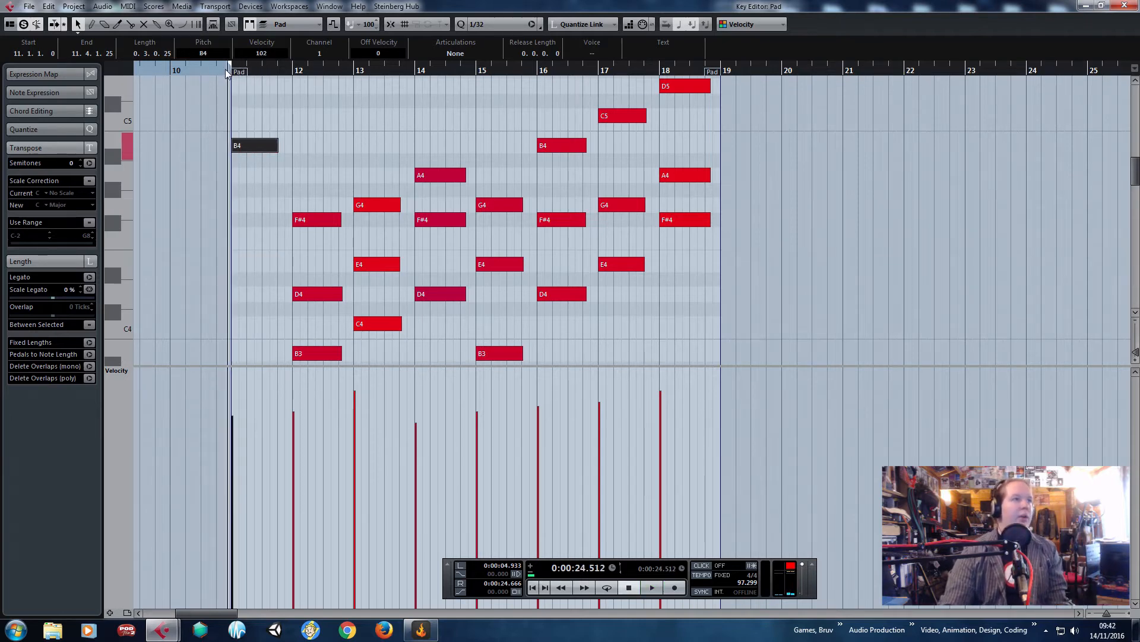
pyautogui.press('space')
pyautogui.press('space')
pyautogui.scroll(-2, 270, 218)
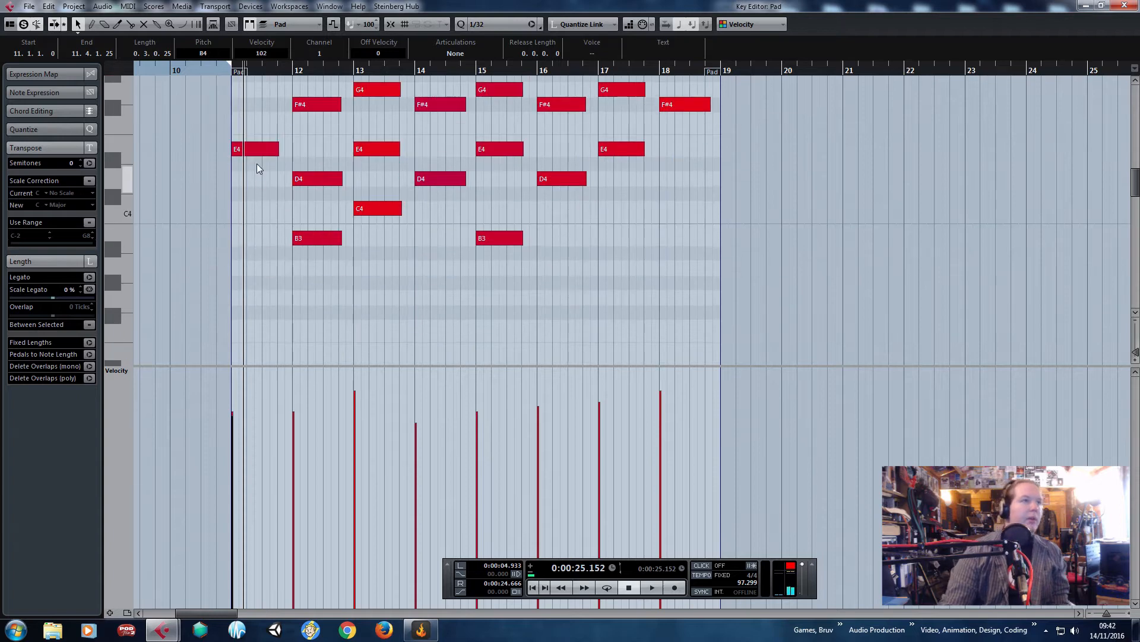
# Lower the bar 11 E4 note by an octave to E3 and align its start with 11.1.1.0.
pyautogui.click(257, 150)
pyautogui.moveTo(265, 352); pyautogui.dragTo(258, 351)
pyautogui.scroll(-2, 234, 285)
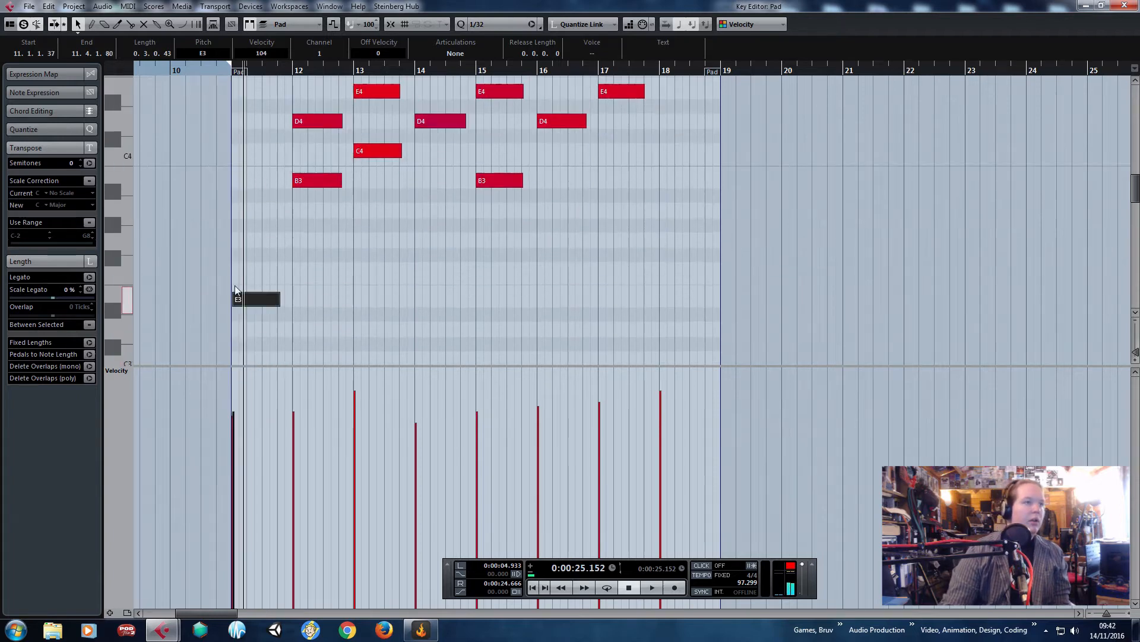
pyautogui.moveTo(251, 248); pyautogui.dragTo(249, 252)
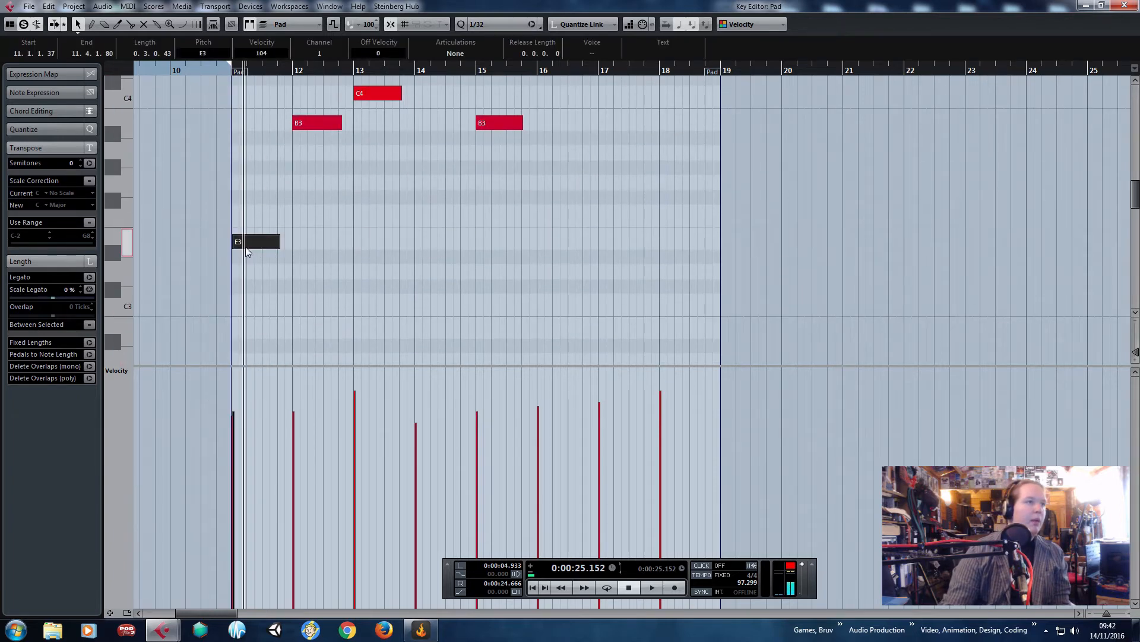
pyautogui.scroll(3, 205, 169)
pyautogui.moveTo(316, 243); pyautogui.dragTo(296, 242)
# Audition bar 11 from its start with the B4 and E3 notes together.
pyautogui.press('space')
pyautogui.scroll(5, 308, 178)
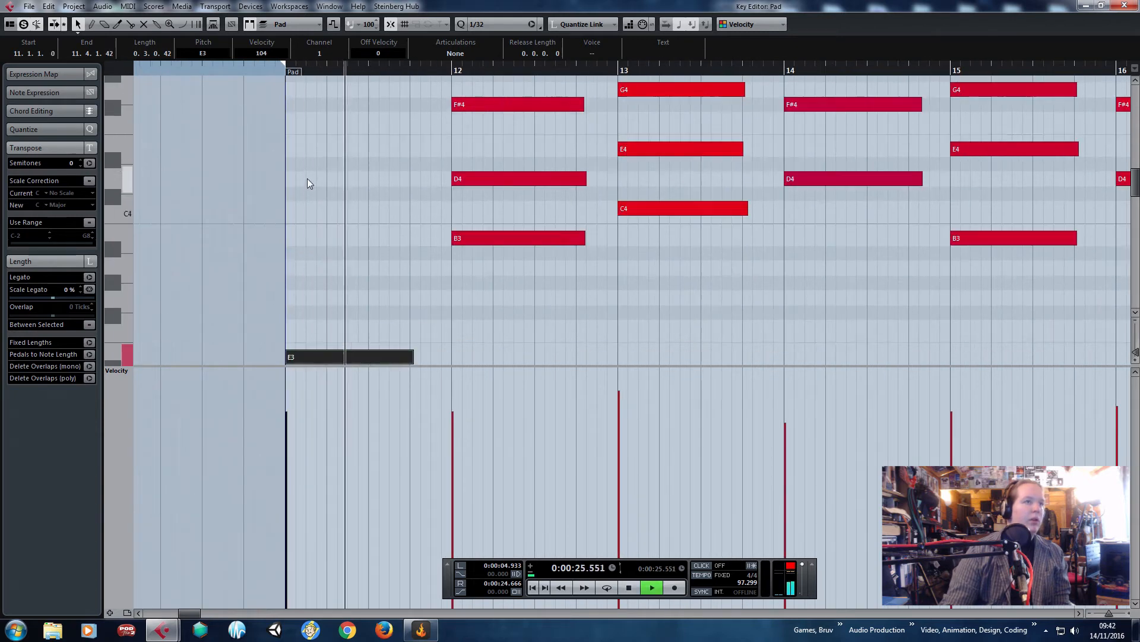
pyautogui.press('space')
pyautogui.press('space')
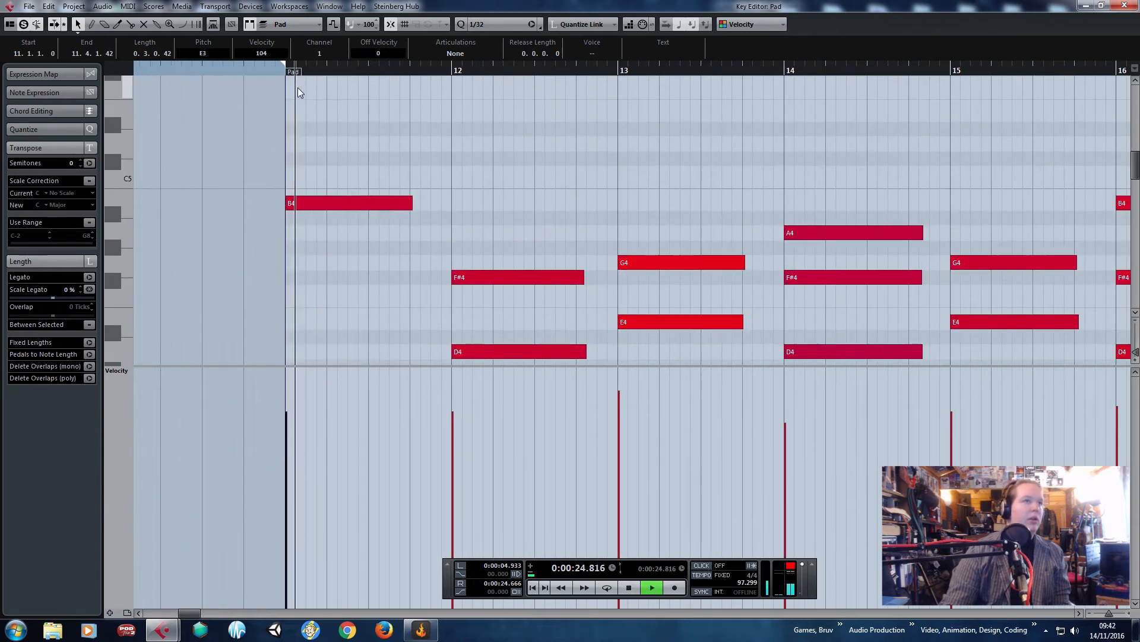
pyautogui.scroll(2, 259, 205)
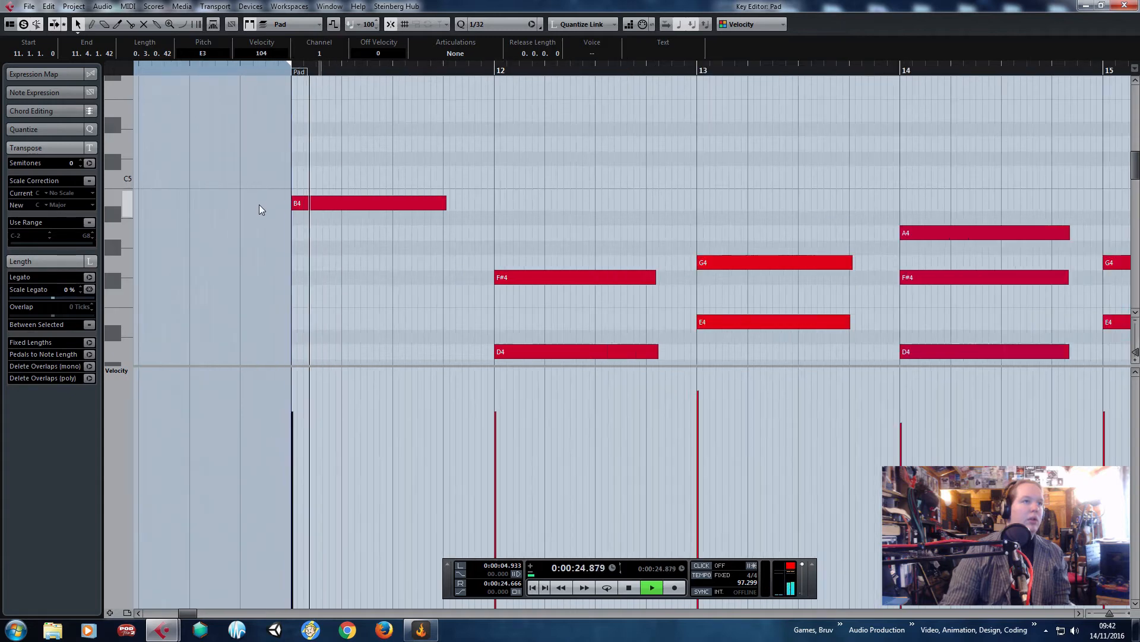
# Trim the start of the bar 11 B4 note to 11.1.1.20 with snapping turned off.
pyautogui.press('space')
pyautogui.moveTo(299, 202); pyautogui.dragTo(314, 202)
pyautogui.press('space')
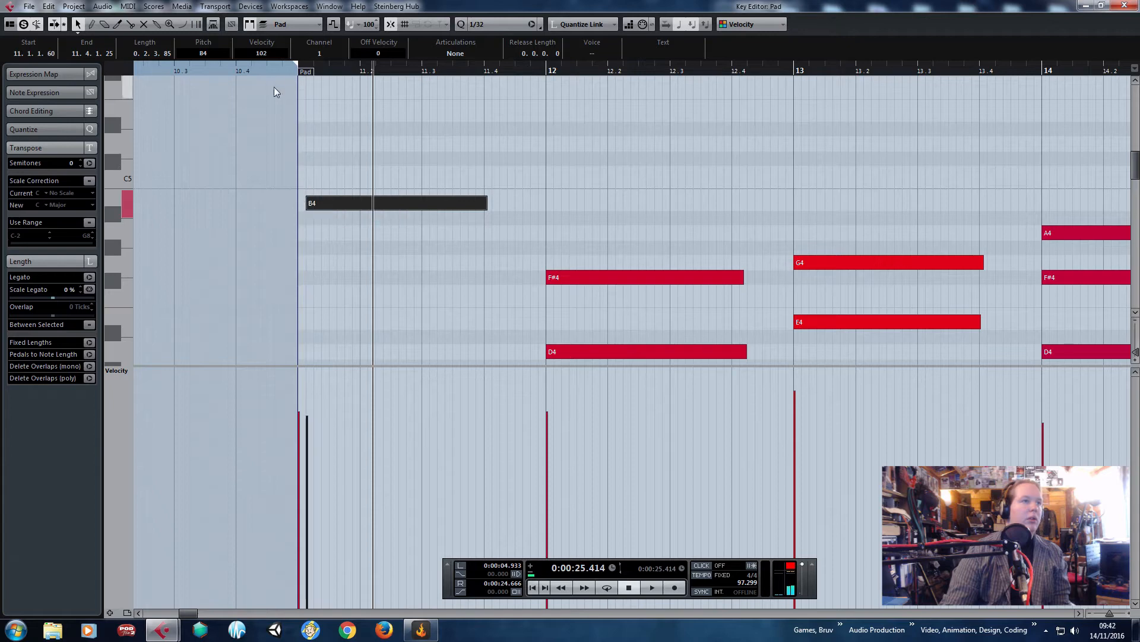
pyautogui.click(292, 72)
pyautogui.press('space')
pyautogui.press('j')
pyautogui.moveTo(307, 203); pyautogui.dragTo(301, 202)
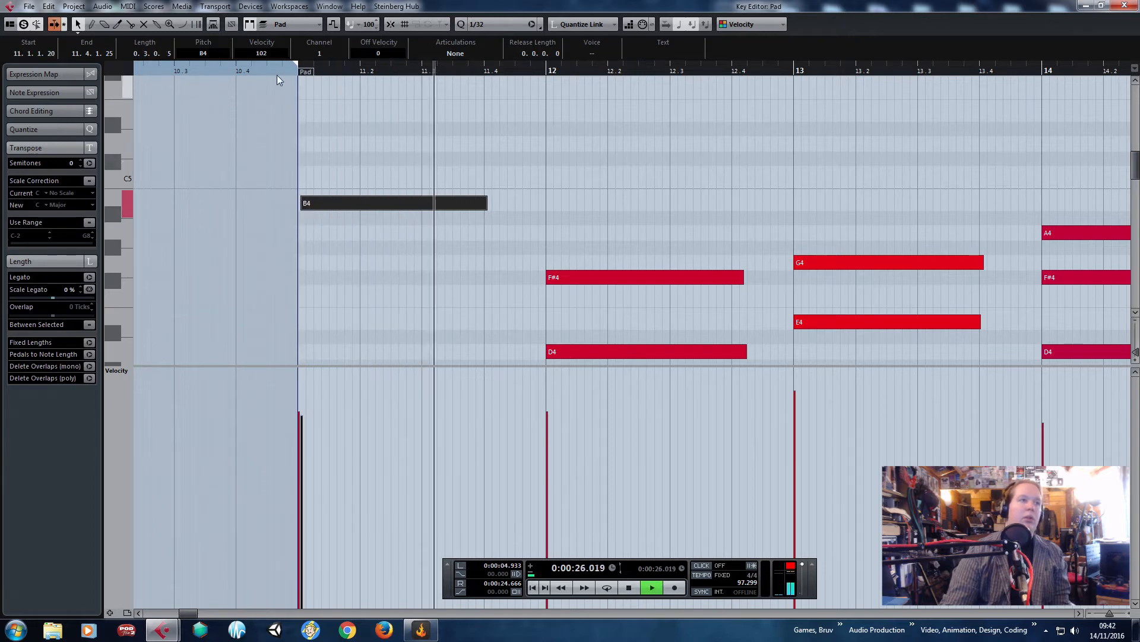
# Play the theremin line from about beat 3 of bar 10 into bar 11.
pyautogui.click(279, 69)
pyautogui.press('space')
pyautogui.click(184, 72)
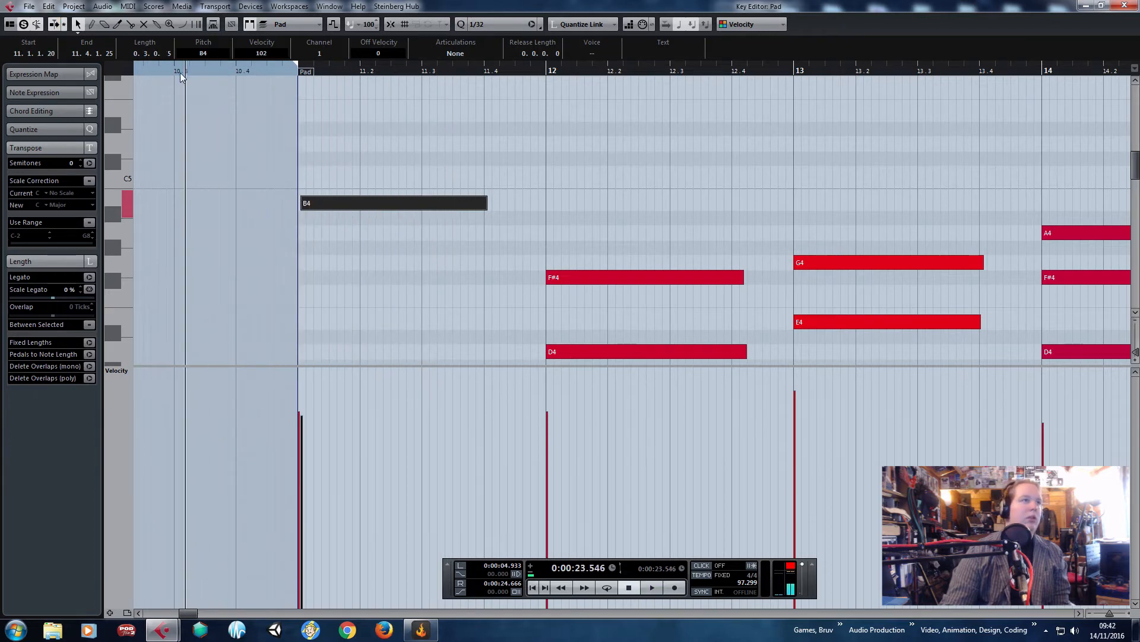
pyautogui.press('space')
pyautogui.press('g')
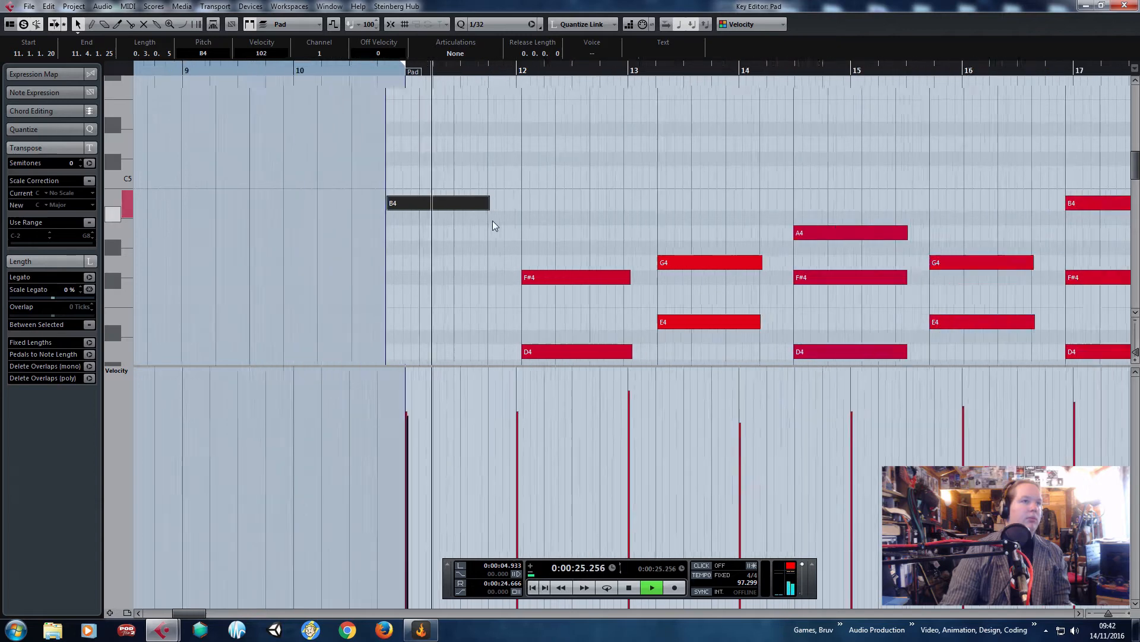
# Shorten the E3 note in bar 11 to end at 11.2.1.36.
pyautogui.scroll(-4, 493, 220)
pyautogui.moveTo(491, 359); pyautogui.dragTo(446, 359)
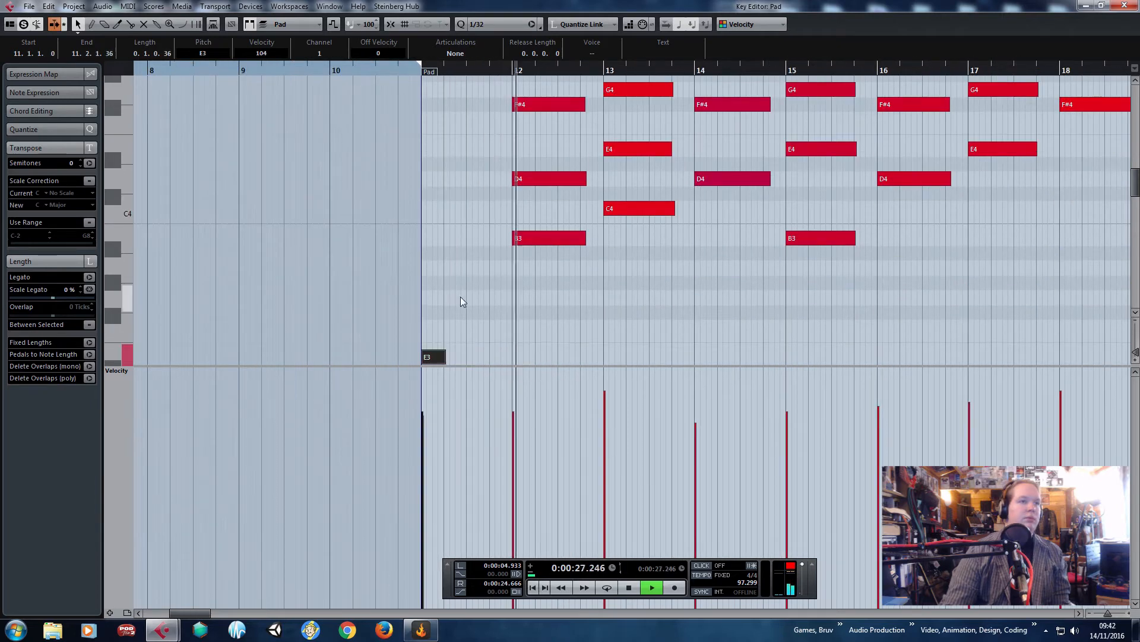
pyautogui.scroll(4, 481, 285)
pyautogui.press('space')
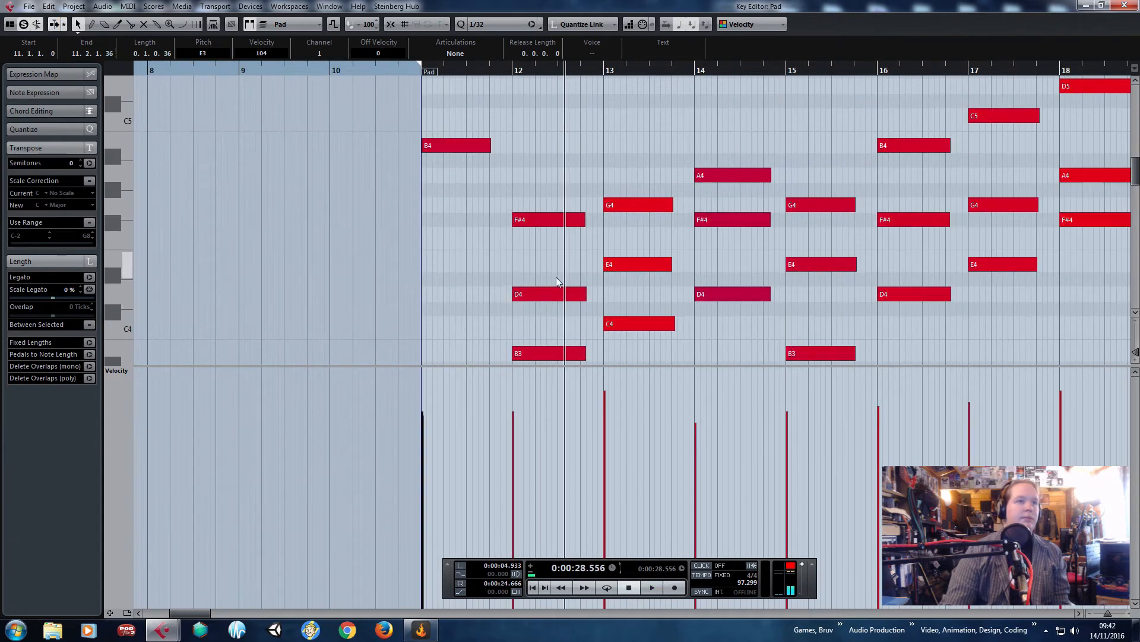
# Delete D4 and B3 from the bar 12 chord, keeping F#4, and play from just before bar 11.
pyautogui.click(537, 220)
pyautogui.click(408, 70)
pyautogui.press('space')
pyautogui.press('h')
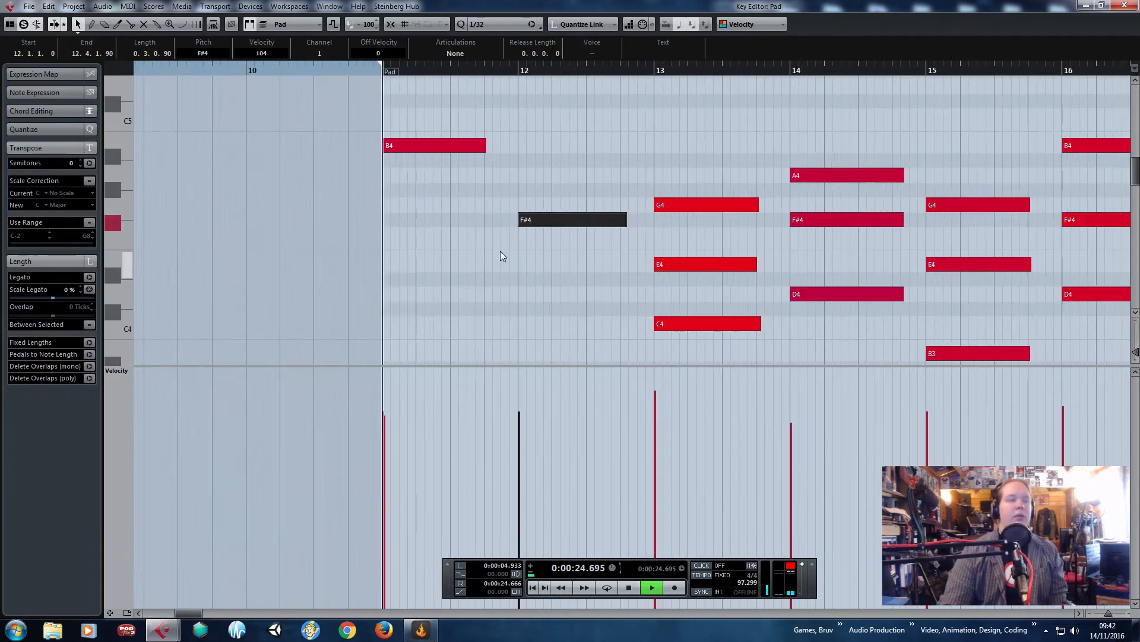
# Shorten the bar 12 F#4 to about half a bar and place a copy at G4 near beat 3.
pyautogui.scroll(1, 500, 251)
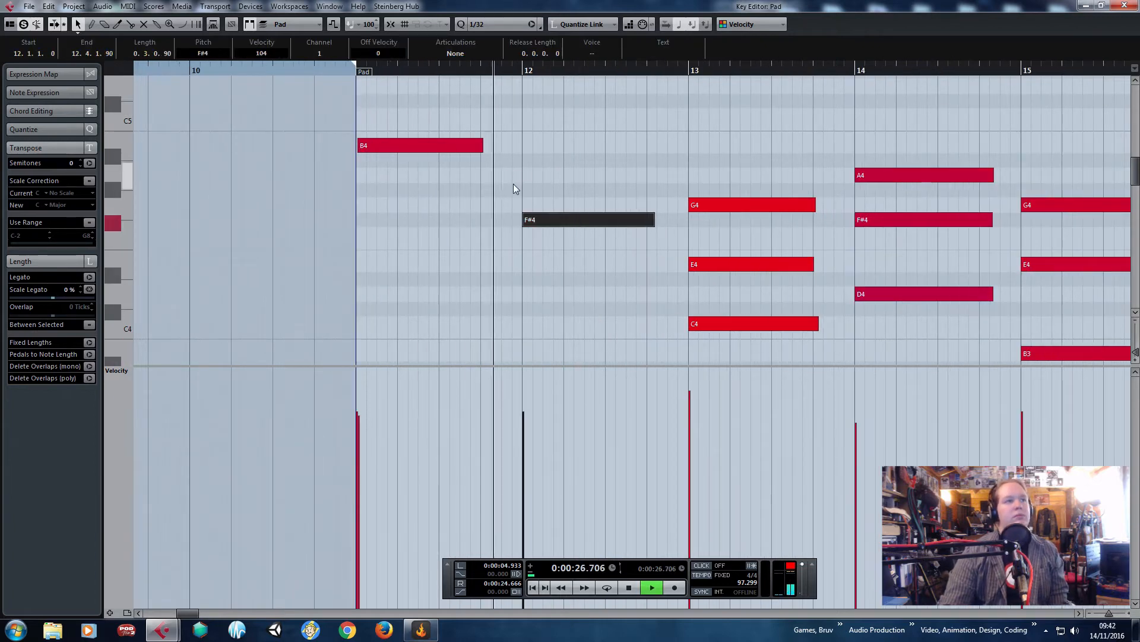
pyautogui.press('space')
pyautogui.moveTo(653, 221)
pyautogui.mouseDown()
pyautogui.moveTo(600, 221)
pyautogui.moveTo(638, 208)
pyautogui.mouseUp()
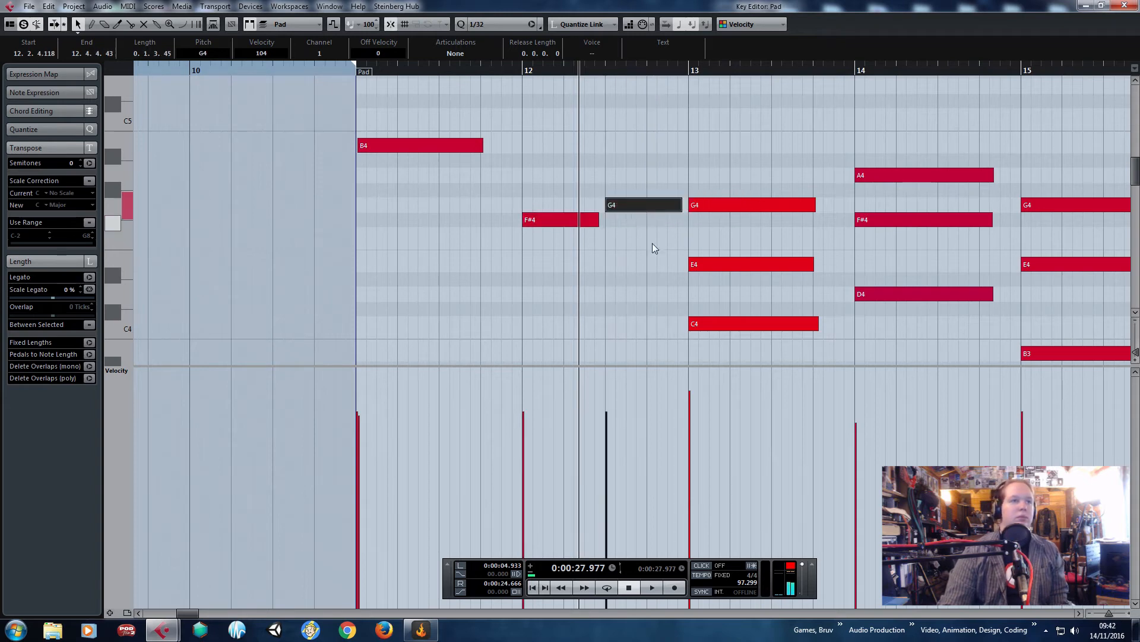
# Delete the G4 and C4 notes from the bar 13 chord, leaving only E4.
pyautogui.click(722, 323)
pyautogui.click(736, 264)
pyautogui.click(736, 208)
pyautogui.press('Delete')
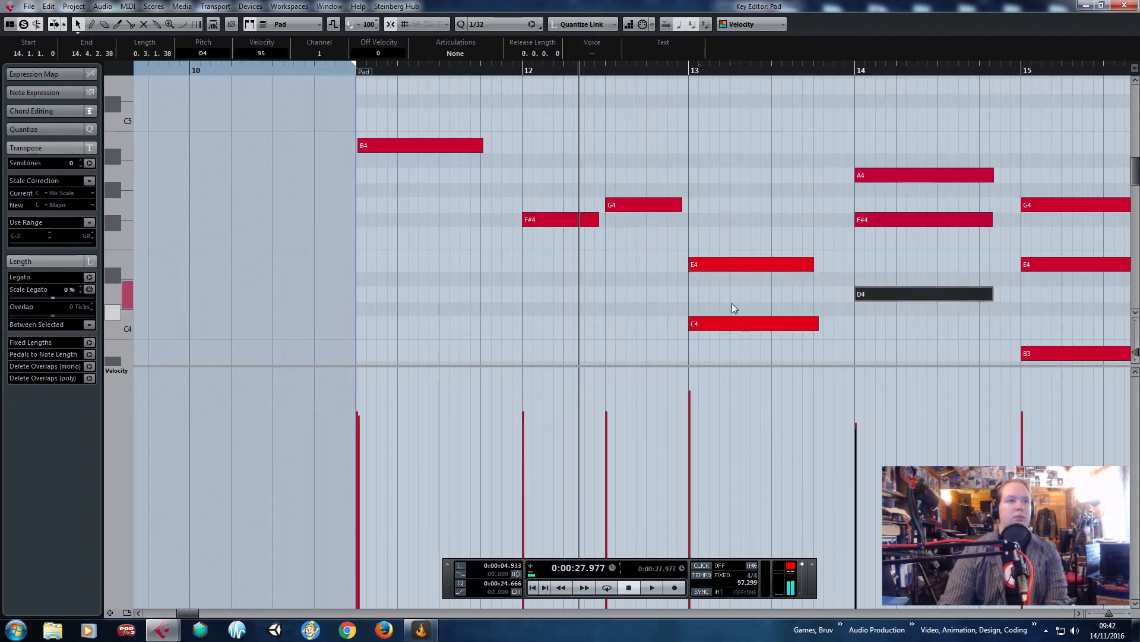
pyautogui.click(735, 324)
pyautogui.press('Delete')
# Delete all notes from bar 14 to the end of the theremin part.
pyautogui.scroll(-3, 763, 302)
pyautogui.scroll(-2, 926, 297)
pyautogui.moveTo(1087, 294); pyautogui.dragTo(812, 110)
pyautogui.press('Delete')
pyautogui.scroll(-3, 784, 203)
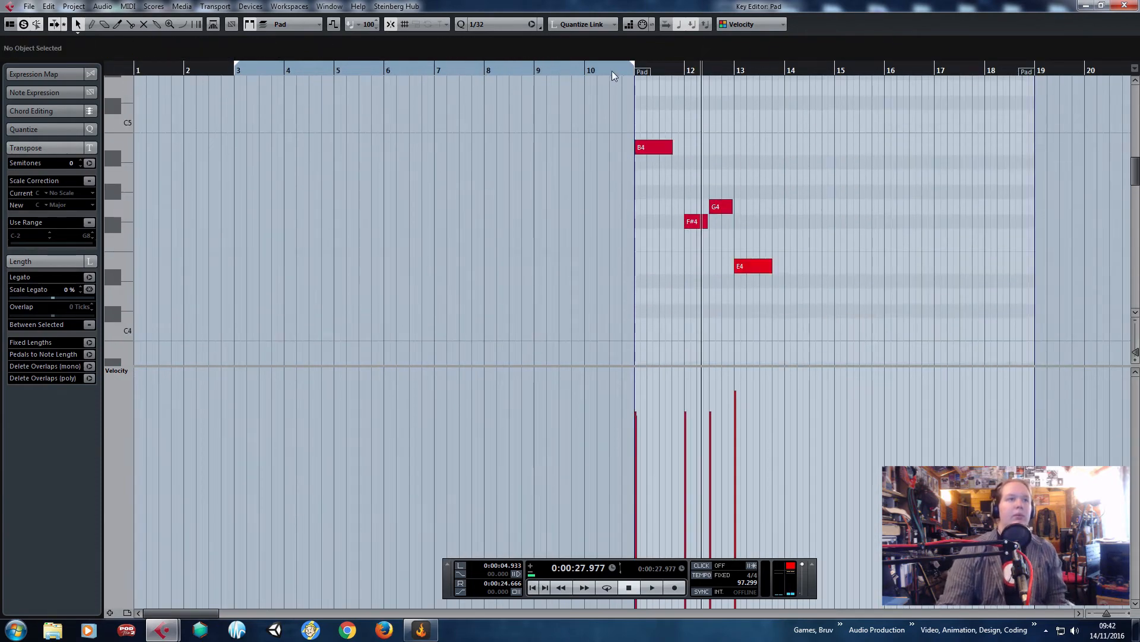
# Play the simplified theremin phrase and slightly lower the velocity of the E4 note in bar 13.
pyautogui.press('space')
pyautogui.scroll(3, 762, 180)
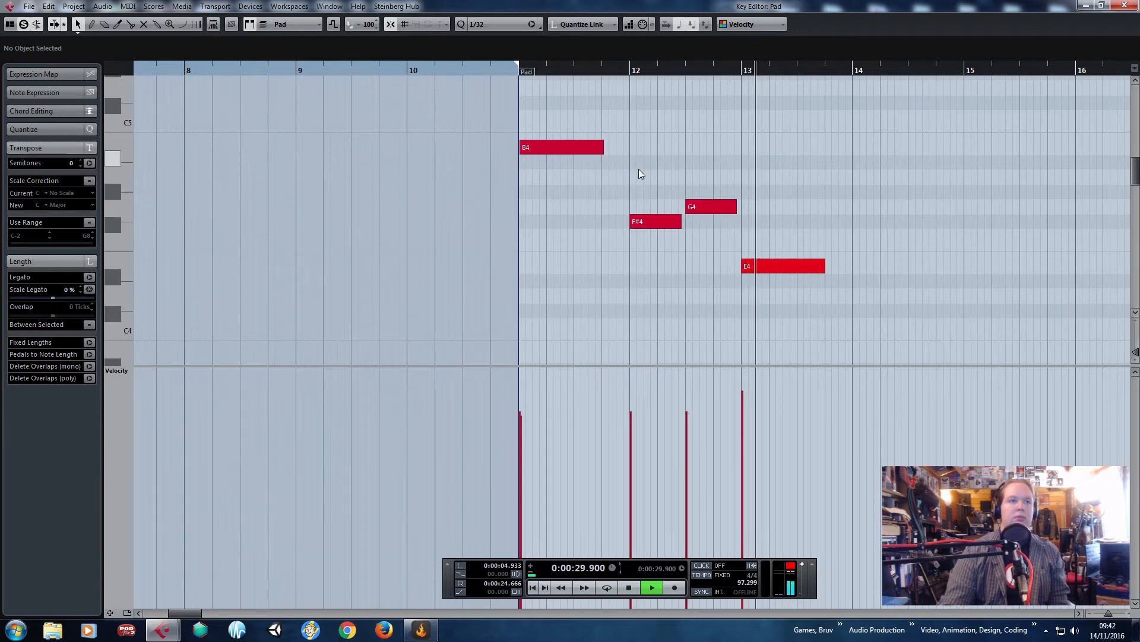
pyautogui.click(755, 419)
pyautogui.press('space')
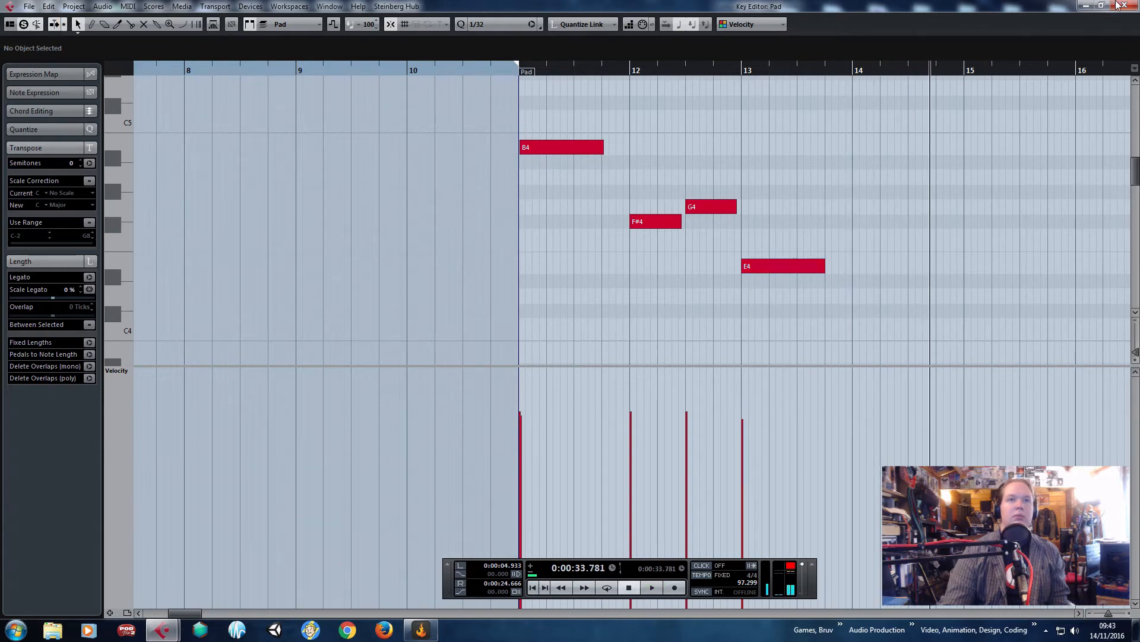
# Close the note editor, move the Weird Theremin part to start at bar 3, and hide the Lead track's automation lane.
pyautogui.click(1119, 5)
pyautogui.moveTo(766, 540); pyautogui.dragTo(512, 541)
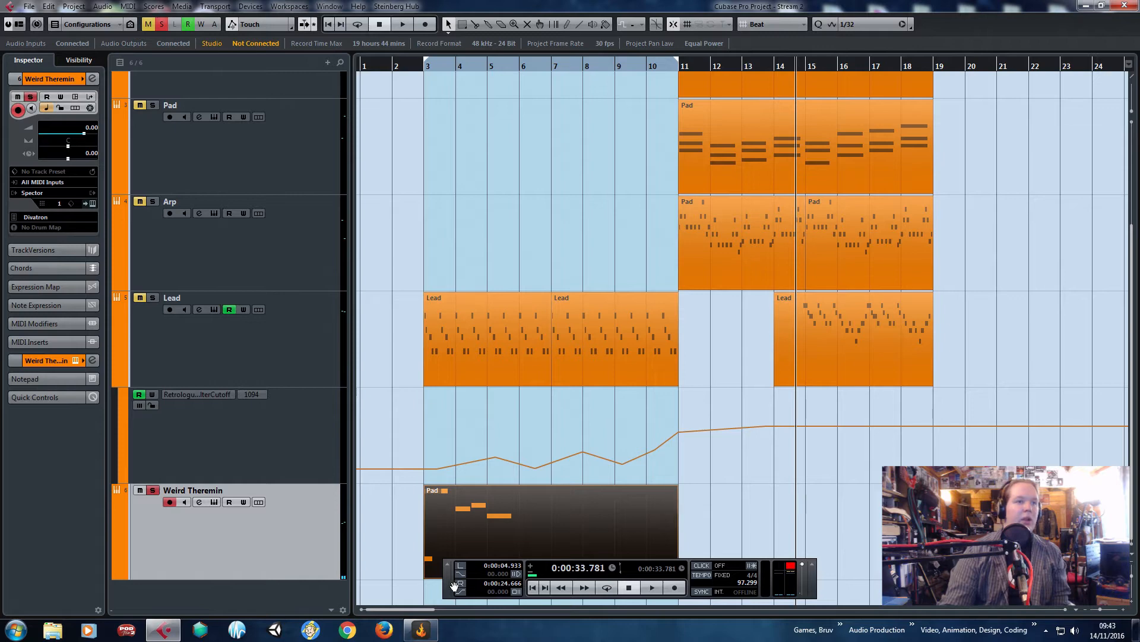
pyautogui.click(294, 374)
pyautogui.scroll(1, 402, 437)
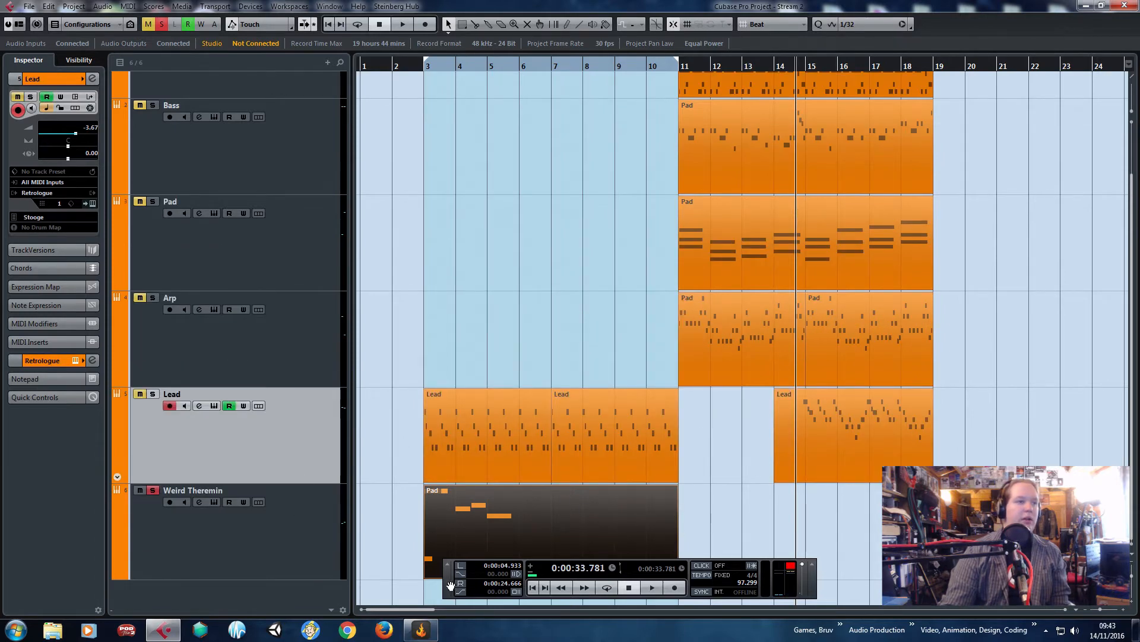
# Shorten the Weird Theremin part to four bars and duplicate it to fill bars 7 to 11.
pyautogui.moveTo(450, 586); pyautogui.dragTo(421, 523)
pyautogui.moveTo(675, 575); pyautogui.dragTo(552, 571)
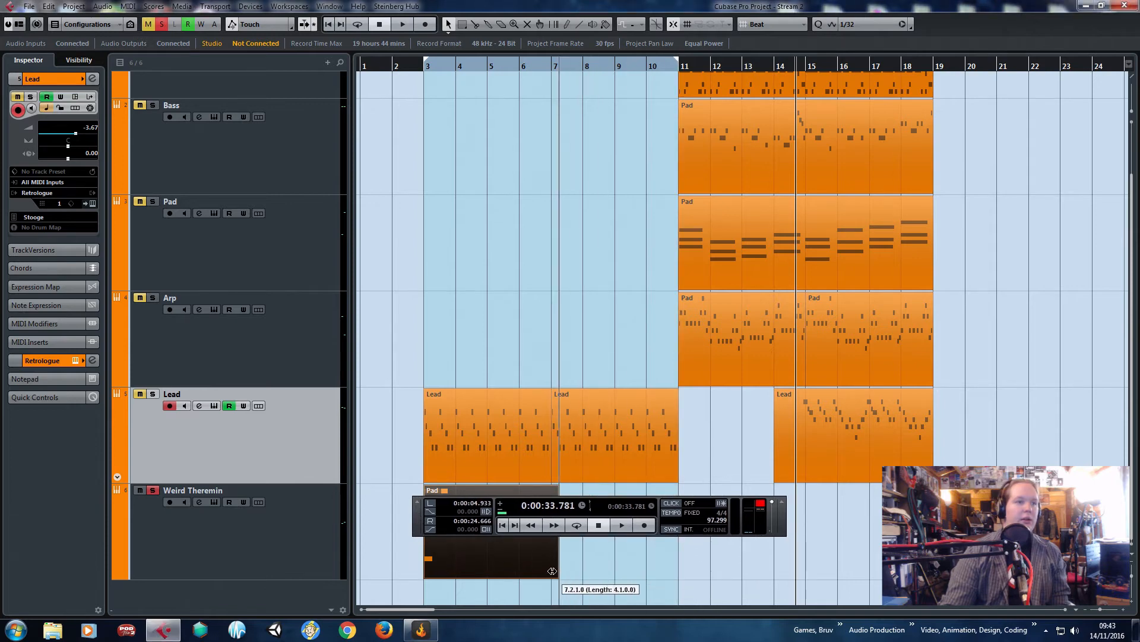
pyautogui.hotkey('ctrl', 'd')
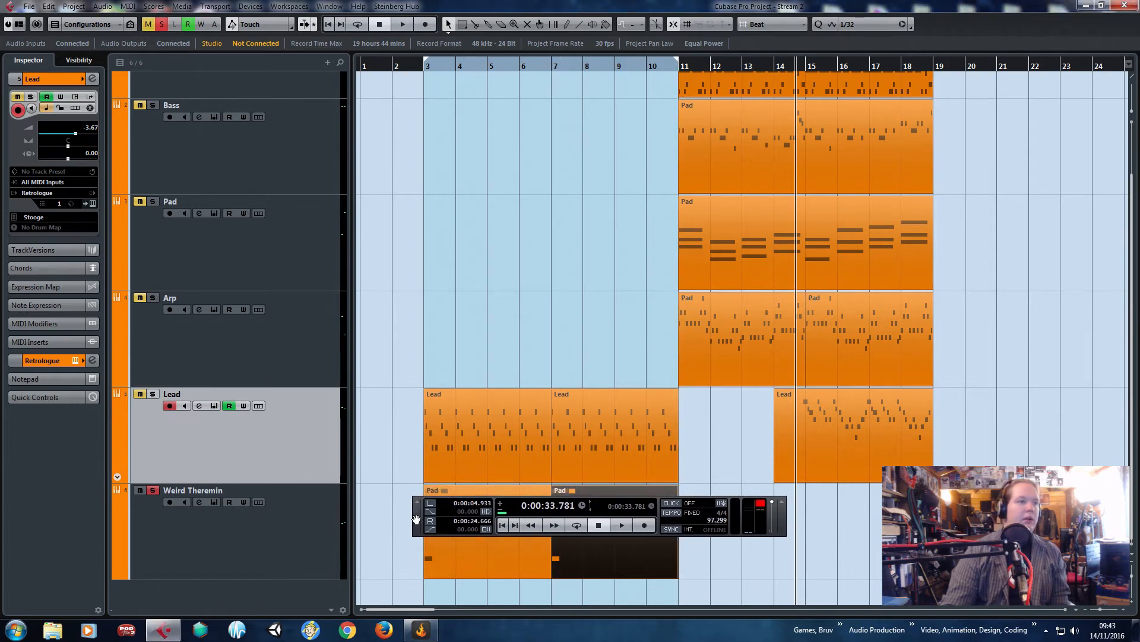
# Clear all mutes and solos, then extend the start of the Kit part back to bar 9.
pyautogui.moveTo(416, 520); pyautogui.dragTo(410, 576)
pyautogui.scroll(2, 582, 200)
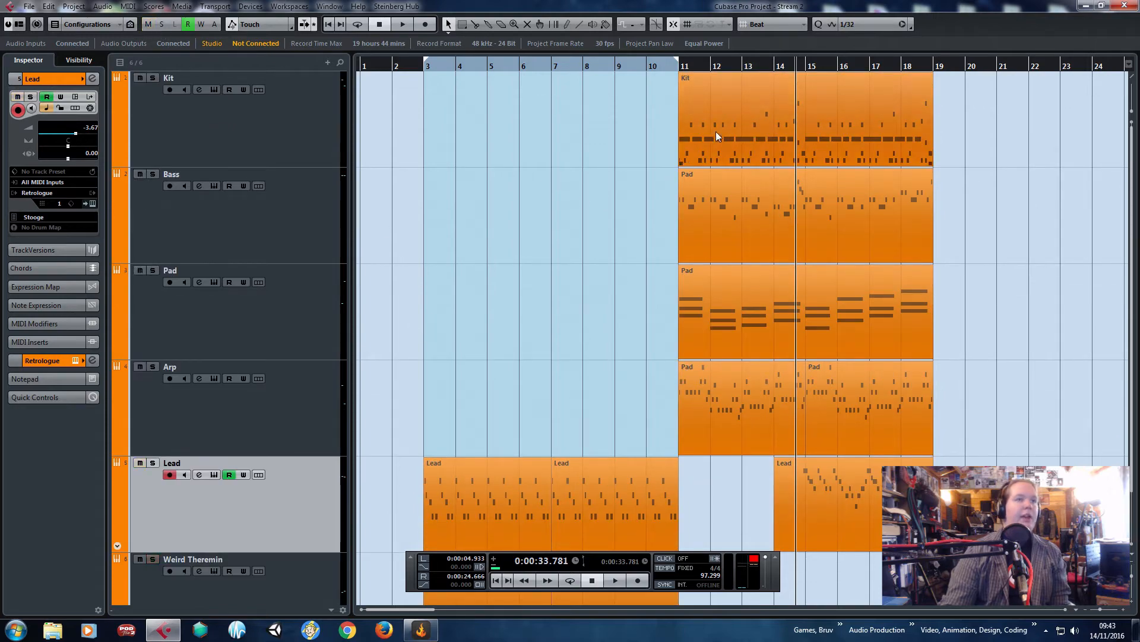
pyautogui.moveTo(681, 162); pyautogui.dragTo(619, 162)
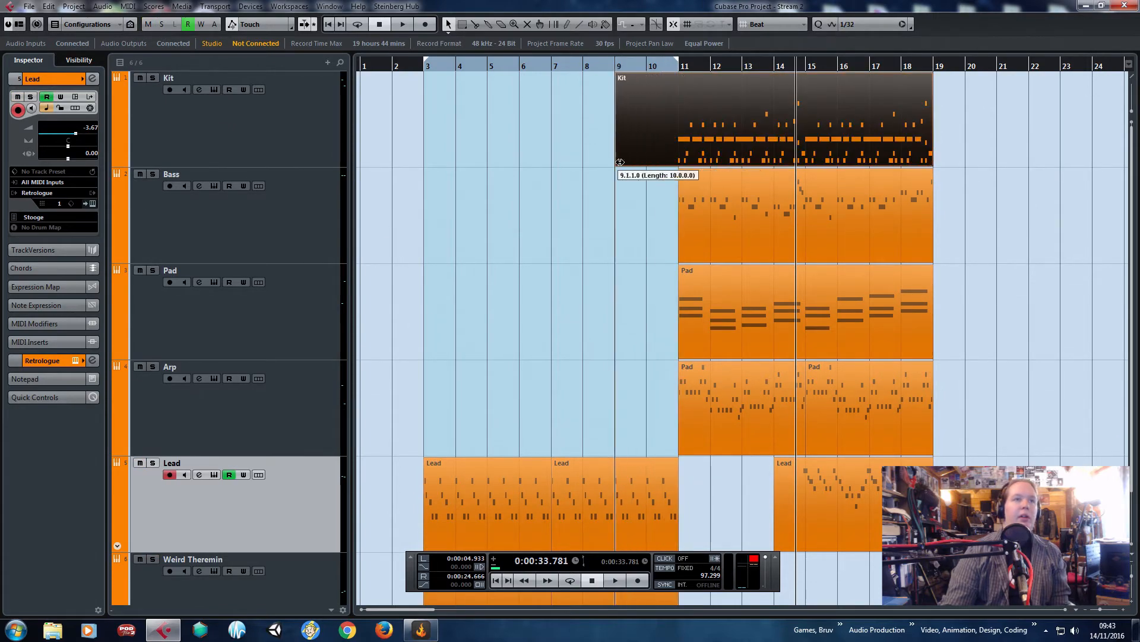
# Open the Kit part for note editing and paste a copied A#1 note at the start of bar 10.
pyautogui.doubleClick(636, 140)
pyautogui.scroll(1, 263, 230)
pyautogui.moveTo(178, 209); pyautogui.dragTo(58, 214)
pyautogui.moveTo(784, 158); pyautogui.dragTo(960, 189)
pyautogui.scroll(2, 866, 166)
pyautogui.click(515, 72)
pyautogui.hotkey('ctrl', 'v')
# Lower the pasted drum note at bar 10 to F#1.
pyautogui.scroll(2, 538, 235)
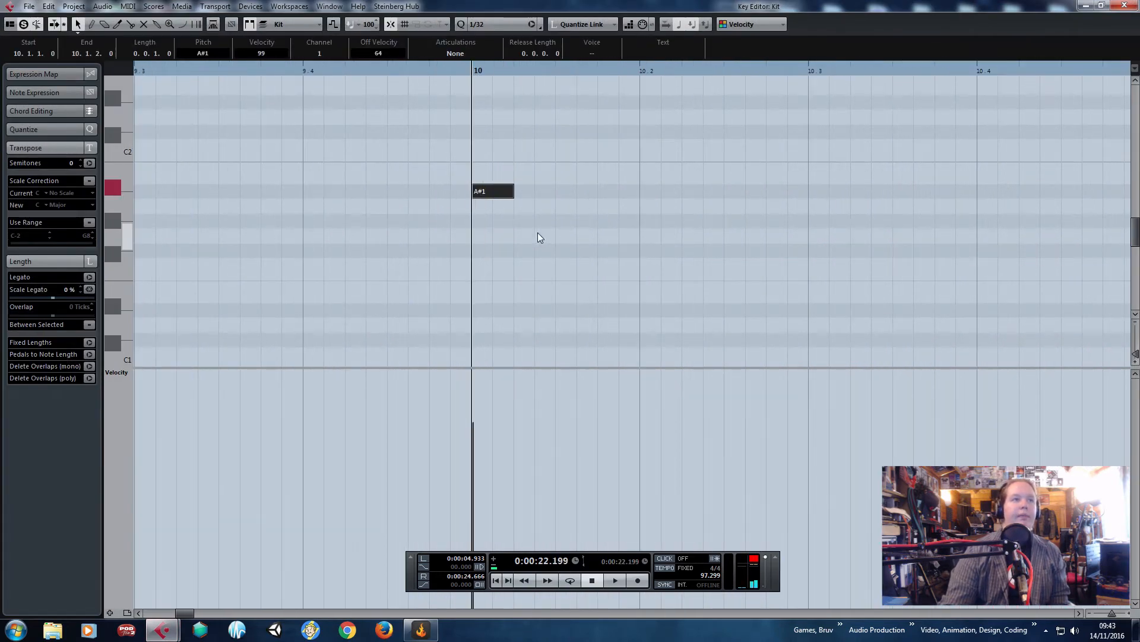
pyautogui.moveTo(486, 258); pyautogui.dragTo(486, 252)
pyautogui.scroll(-2, 517, 134)
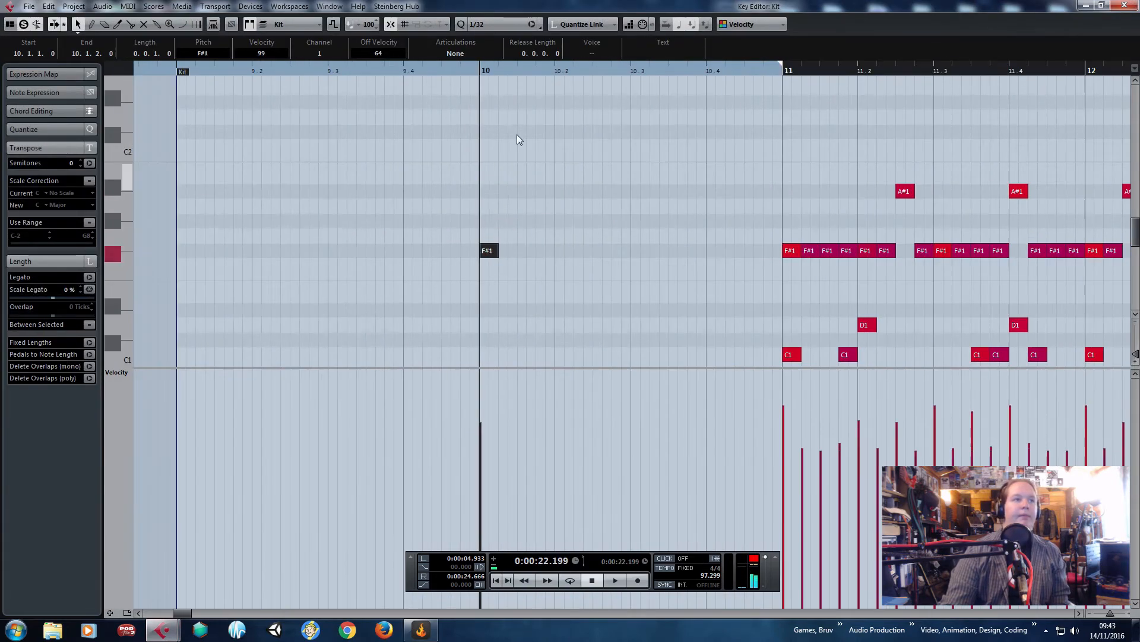
# Paste copies of the F#1 drum note so one falls on every beat from 9.1 through 10.2.
pyautogui.click(553, 72)
pyautogui.hotkey('ctrl', 'v')
pyautogui.hotkey('ctrl', 'a')
pyautogui.click(193, 74)
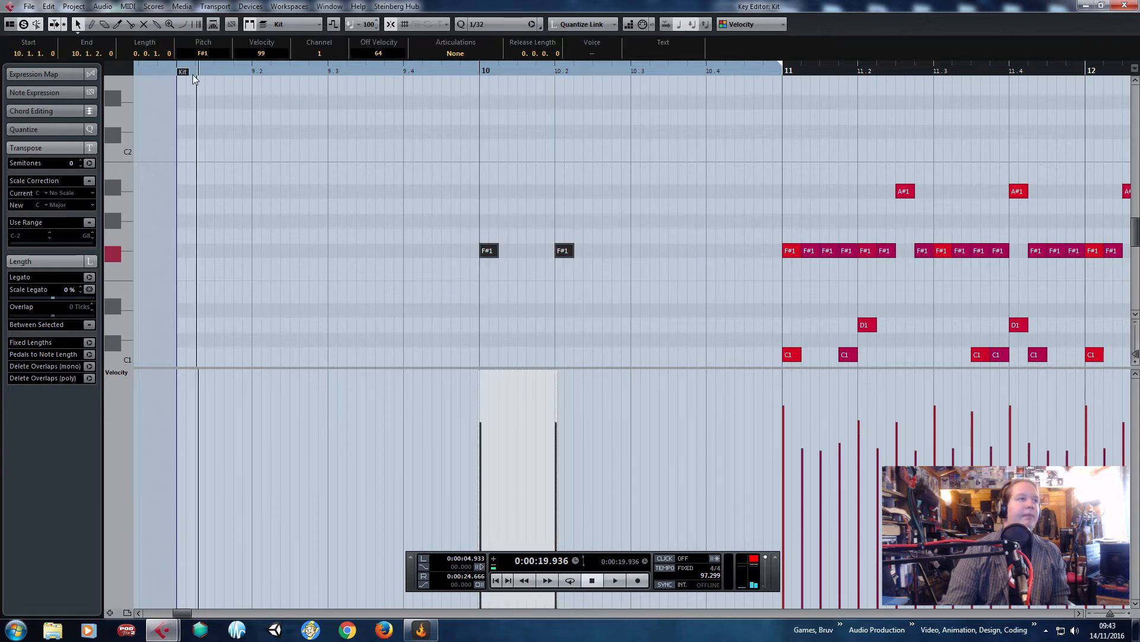
pyautogui.click(176, 74)
pyautogui.hotkey('ctrl', 'v')
pyautogui.click(328, 72)
pyautogui.hotkey('ctrl', 'v')
pyautogui.click(176, 72)
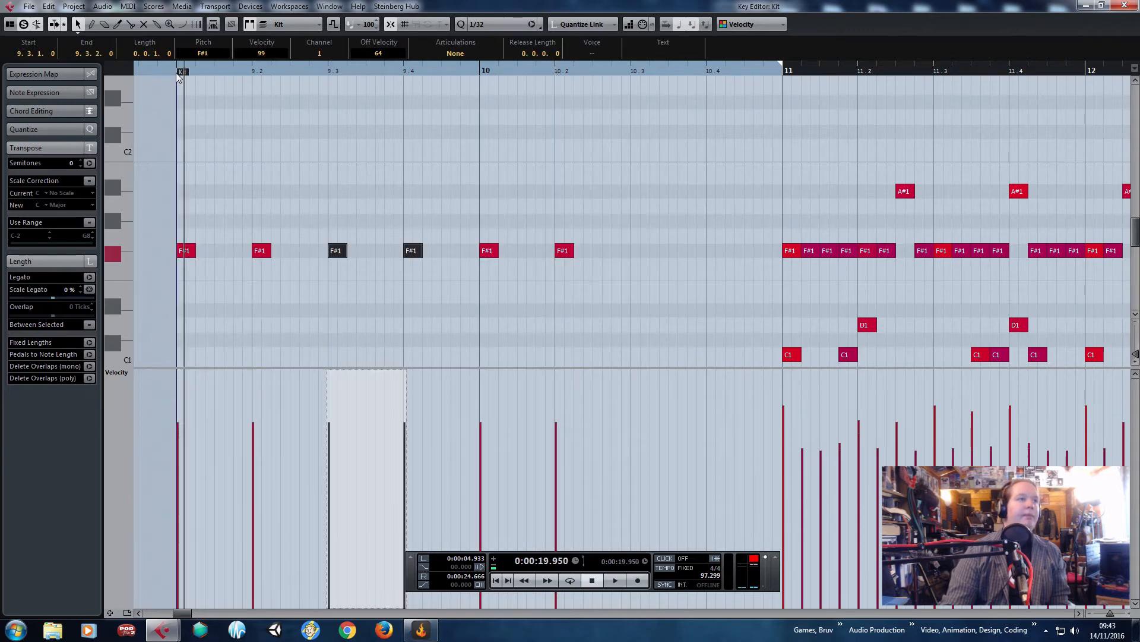
# Lower the velocity of the six lead-in F#1 notes to 82 and play the lead-in.
pyautogui.moveTo(644, 265); pyautogui.dragTo(143, 217)
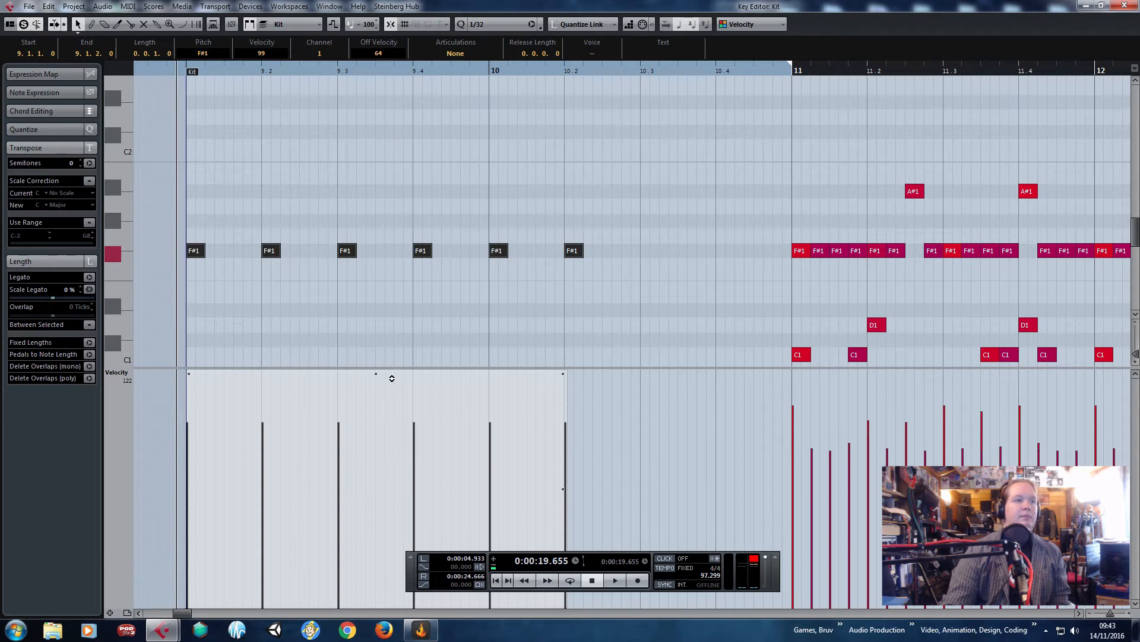
pyautogui.click(454, 177)
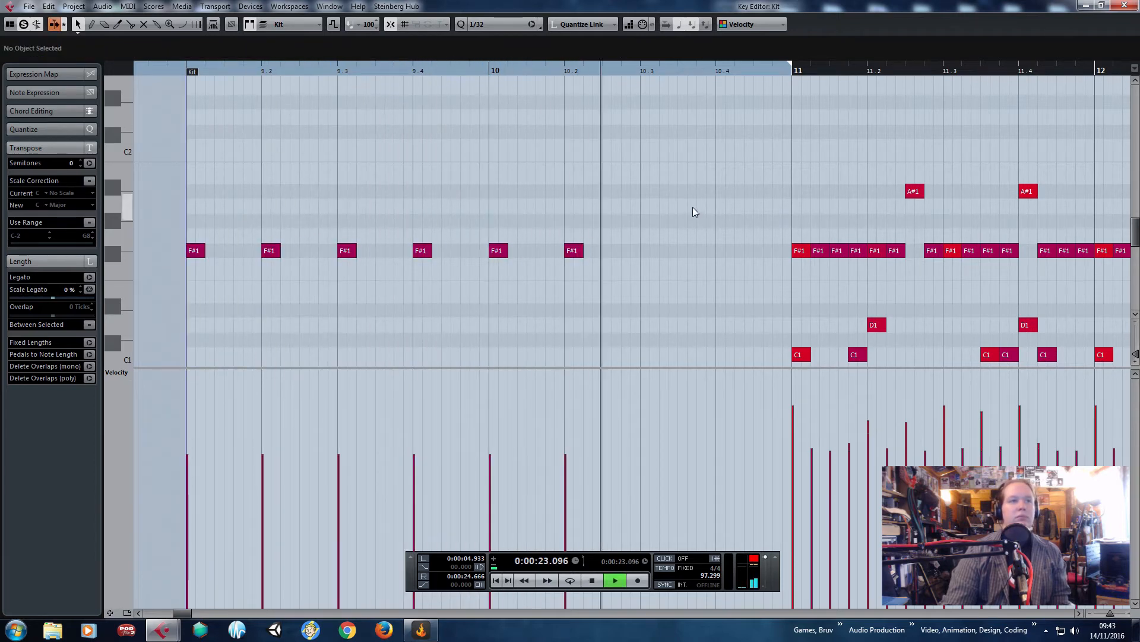
pyautogui.press('space')
# Add D#1 drum notes at 10.3.2, 10.4.1 and 10.4.2, with velocity 92 on the first.
pyautogui.moveTo(671, 181); pyautogui.dragTo(537, 291)
pyautogui.scroll(1, 725, 323)
pyautogui.hotkey('ctrl', 'l')
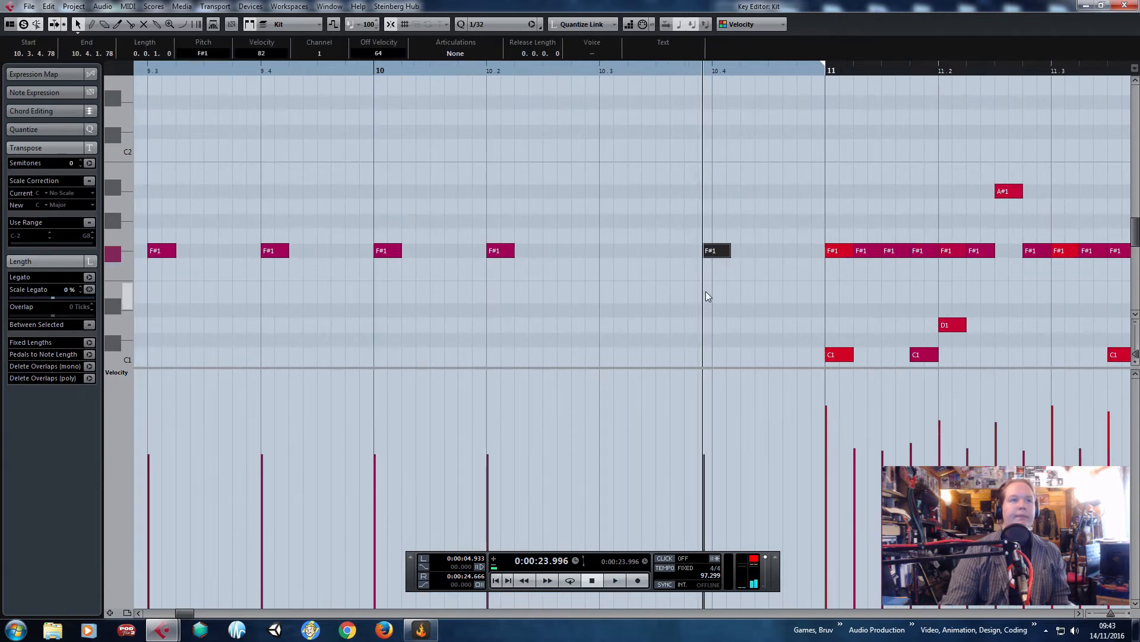
pyautogui.scroll(-1, 706, 291)
pyautogui.moveTo(722, 248)
pyautogui.mouseDown()
pyautogui.moveTo(774, 256)
pyautogui.moveTo(727, 254)
pyautogui.mouseUp()
pyautogui.scroll(1, 793, 273)
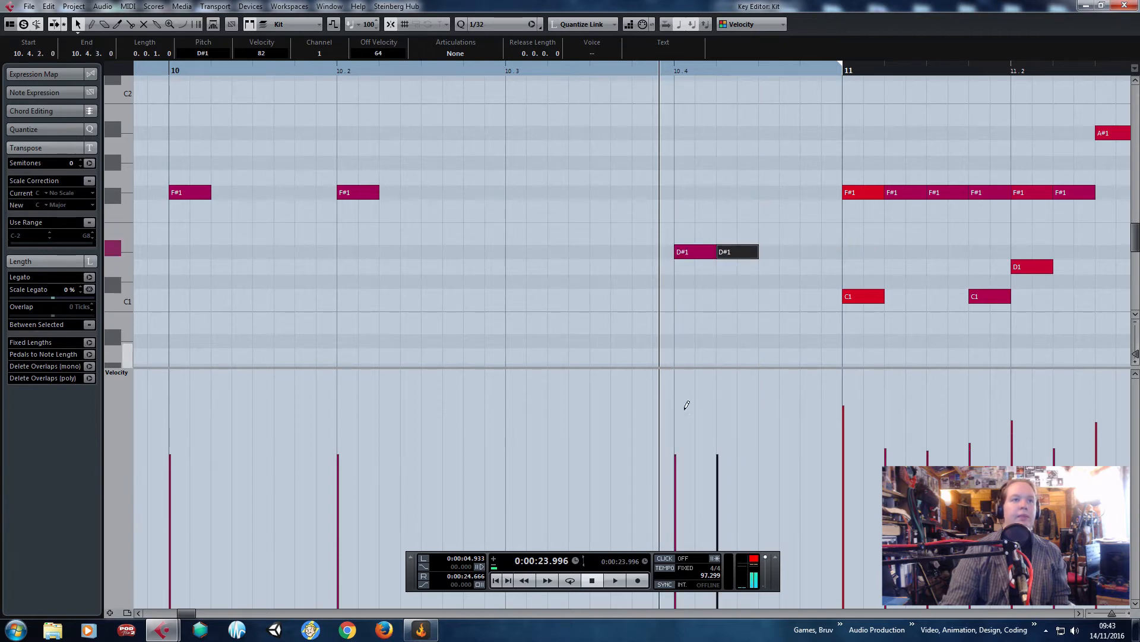
pyautogui.click(556, 73)
pyautogui.hotkey('ctrl', 'v')
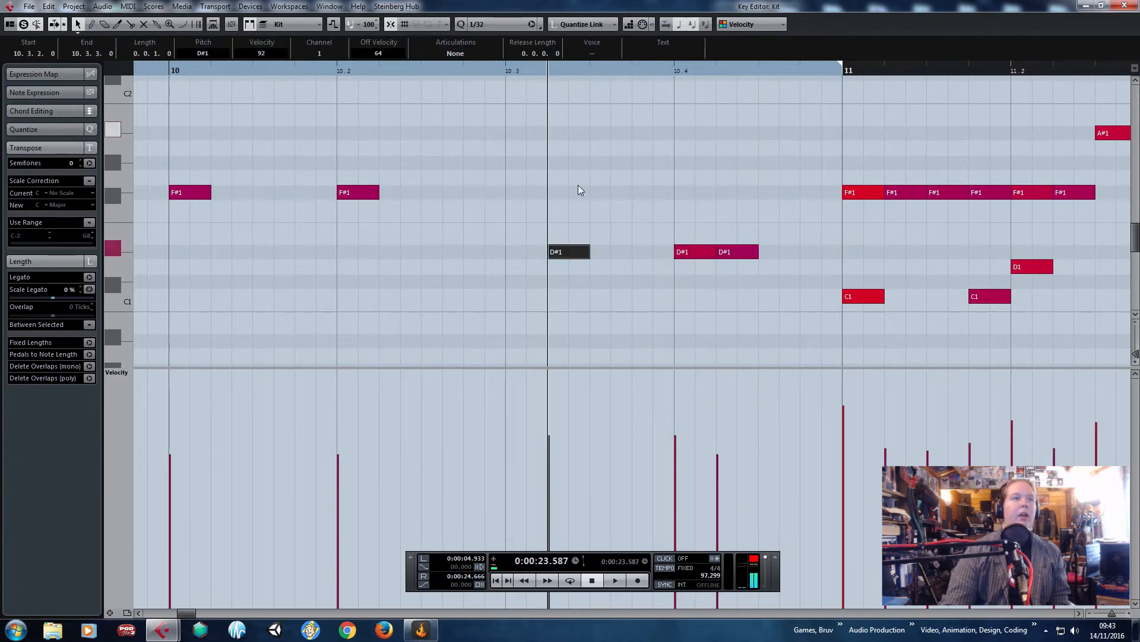
pyautogui.scroll(-8, 421, 215)
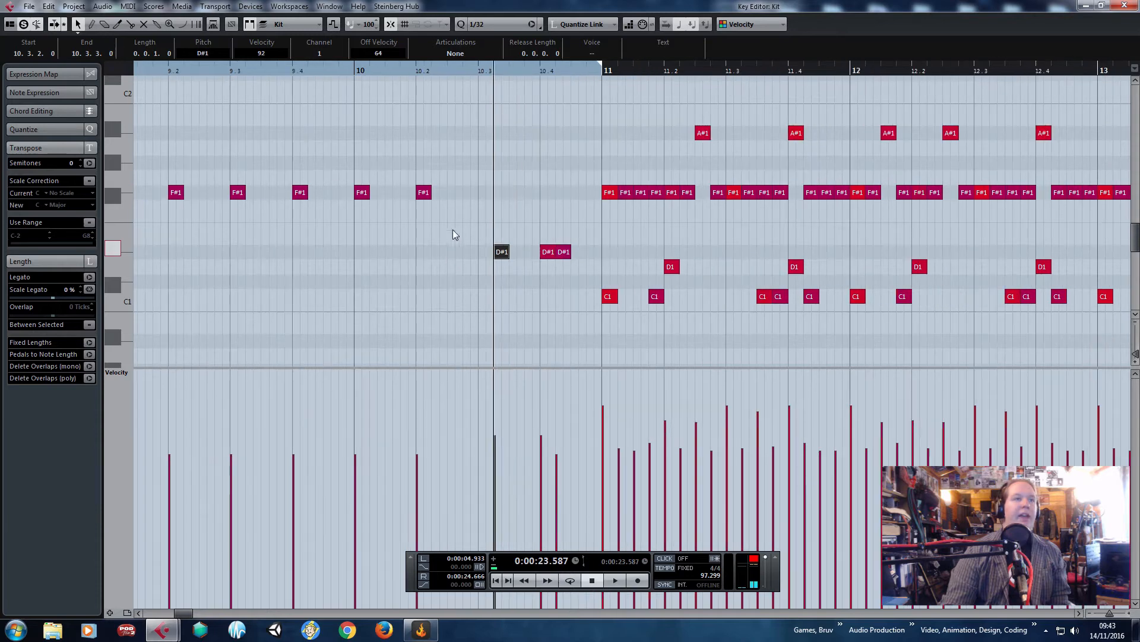
# Reduce the velocity of the six lead-in F#1 notes further.
pyautogui.moveTo(234, 230); pyautogui.dragTo(278, 250)
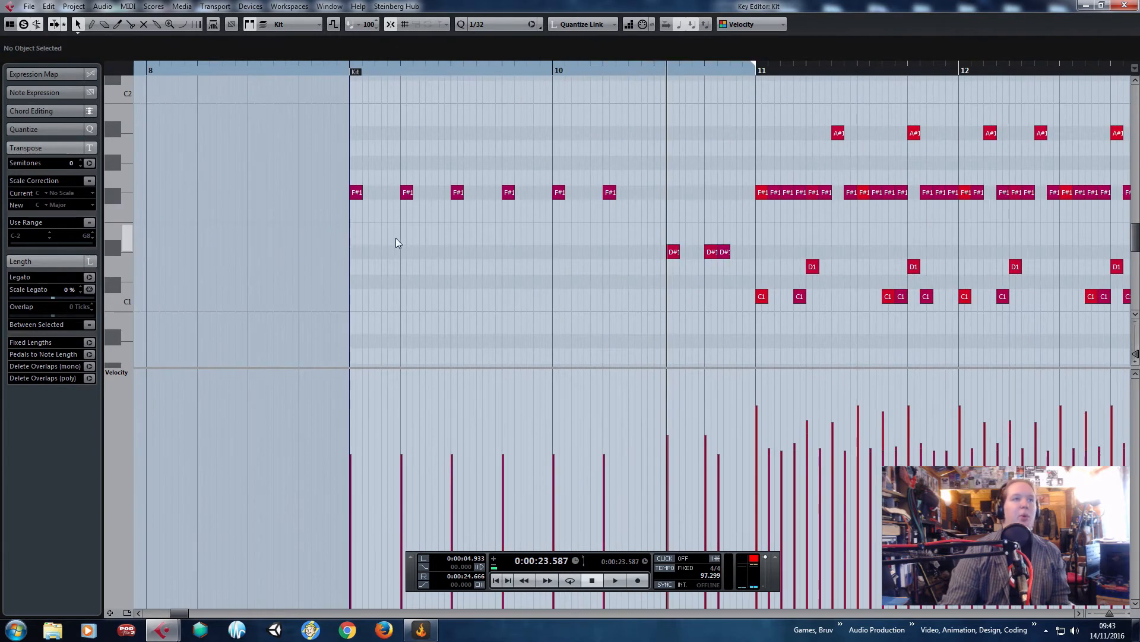
pyautogui.moveTo(656, 134); pyautogui.dragTo(335, 334)
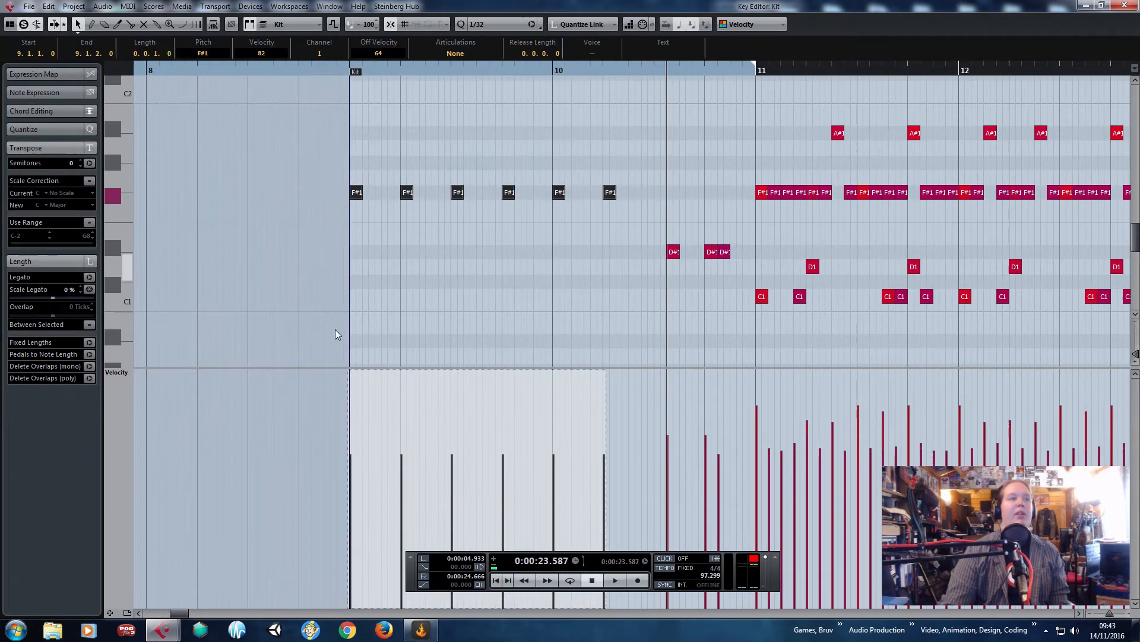
pyautogui.click(492, 312)
pyautogui.scroll(2, 681, 278)
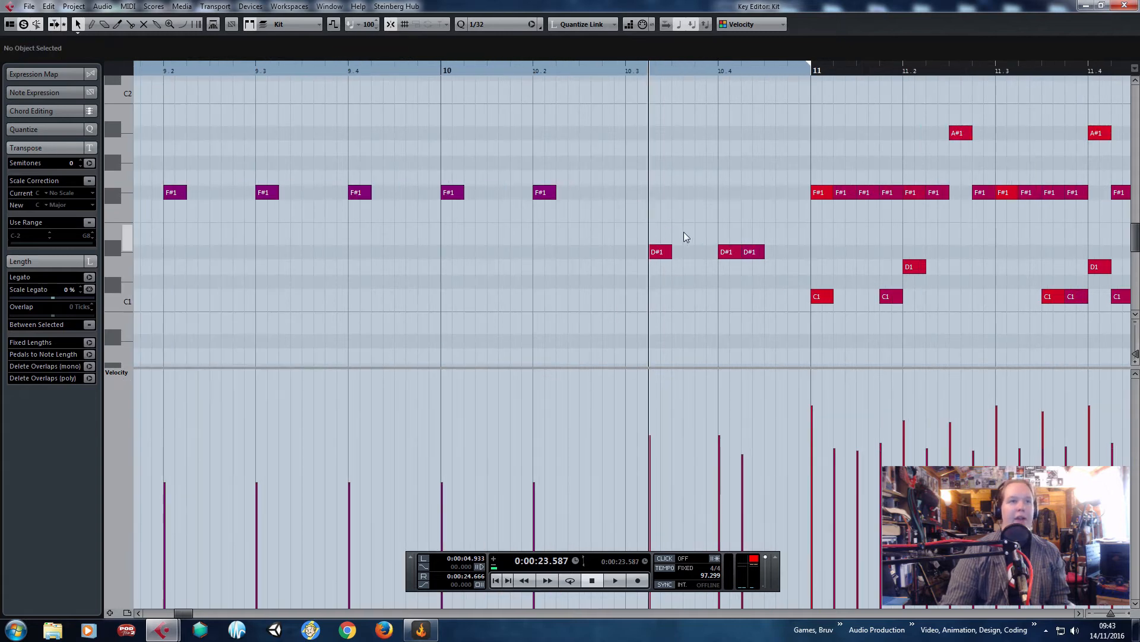
# Replace the D#1 note at 10.3.2 with a B1 at 10.4.3 and an A1 at 10.4.4, and play the fill.
pyautogui.moveTo(670, 251)
pyautogui.mouseDown()
pyautogui.moveTo(670, 233)
pyautogui.moveTo(735, 229)
pyautogui.moveTo(666, 229)
pyautogui.mouseUp()
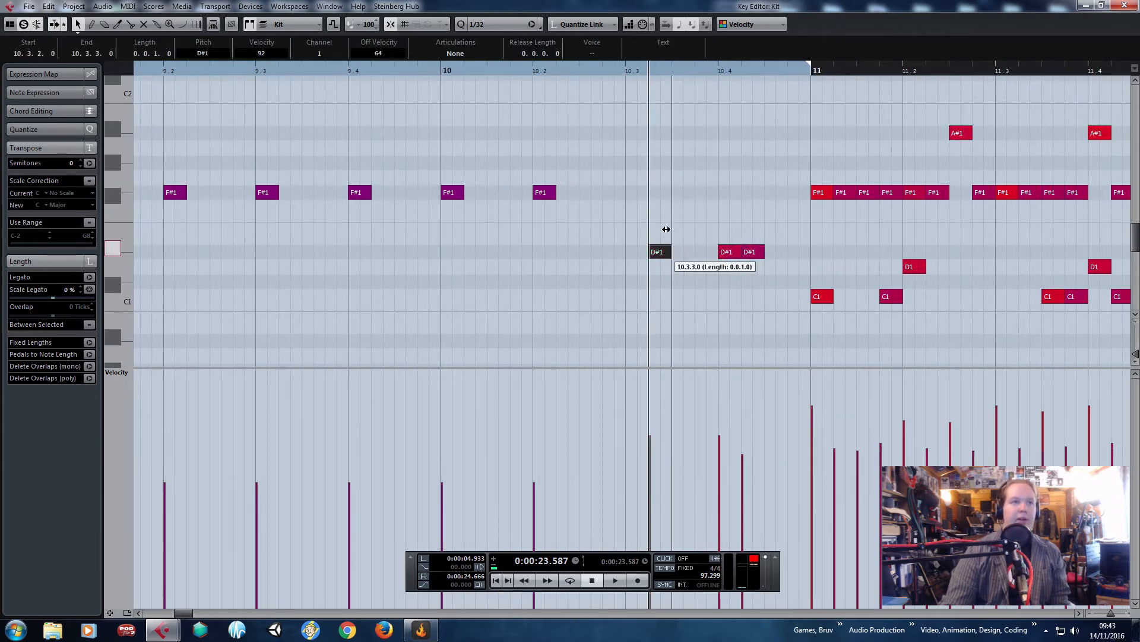
pyautogui.moveTo(780, 143); pyautogui.dragTo(834, 146)
pyautogui.scroll(2, 766, 122)
pyautogui.click(716, 179)
pyautogui.press('space')
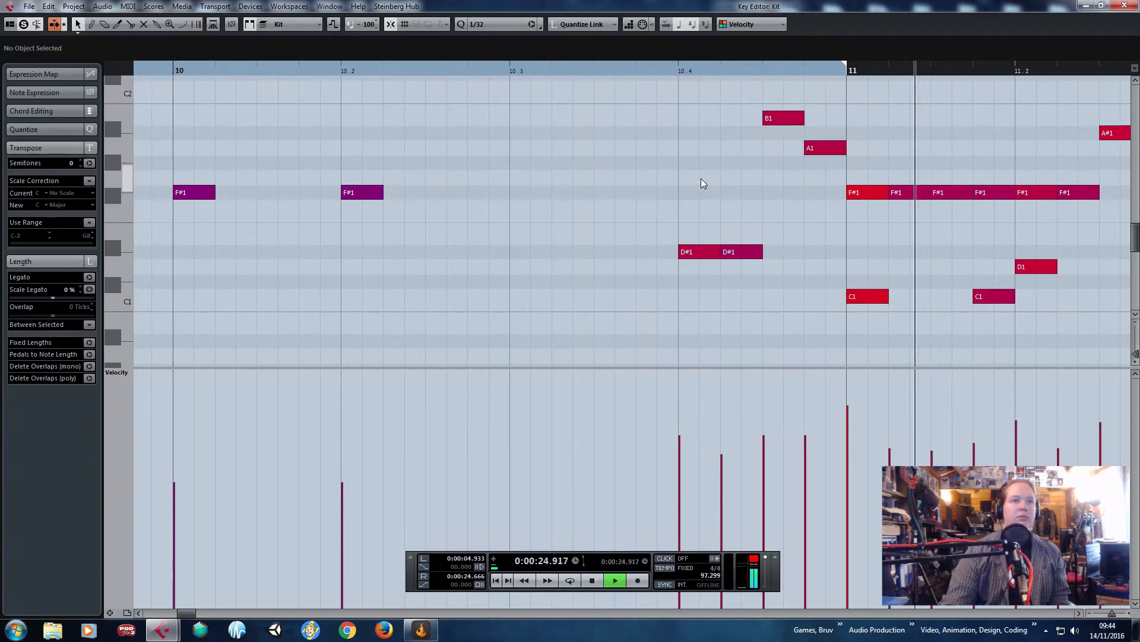
pyautogui.scroll(-3, 701, 179)
pyautogui.press('space')
# Copy the two D#1 notes from beat 10.4 to beat 10.3, shift the second copy to 10.3.3, and play the fill.
pyautogui.scroll(4, 755, 214)
pyautogui.scroll(-2, 654, 209)
pyautogui.moveTo(586, 225); pyautogui.dragTo(711, 269)
pyautogui.hotkey('ctrl', 'c')
pyautogui.click(475, 71)
pyautogui.hotkey('ctrl', 'v')
pyautogui.moveTo(526, 251)
pyautogui.mouseDown()
pyautogui.moveTo(566, 254)
pyautogui.moveTo(548, 254)
pyautogui.mouseUp()
pyautogui.press('space')
pyautogui.click(339, 72)
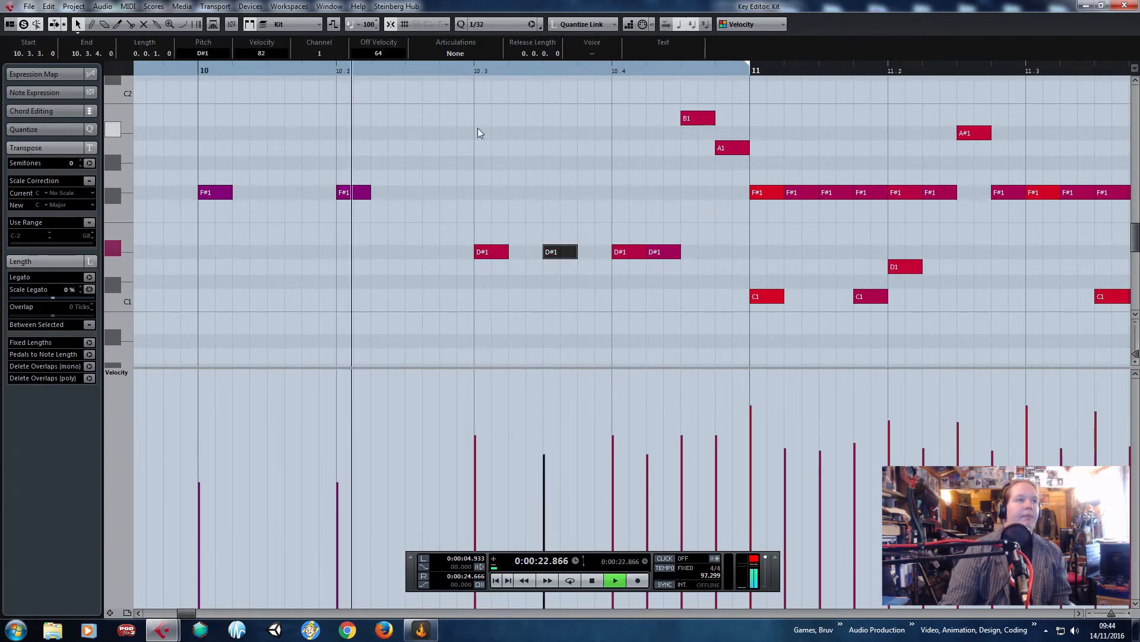
# Delete the D#1 note at 10.3.1, play the fill, and lower the note at 10.3.3 to D1.
pyautogui.press('space')
pyautogui.moveTo(491, 216)
pyautogui.mouseDown()
pyautogui.moveTo(495, 259)
pyautogui.moveTo(561, 253)
pyautogui.mouseUp()
pyautogui.press('space')
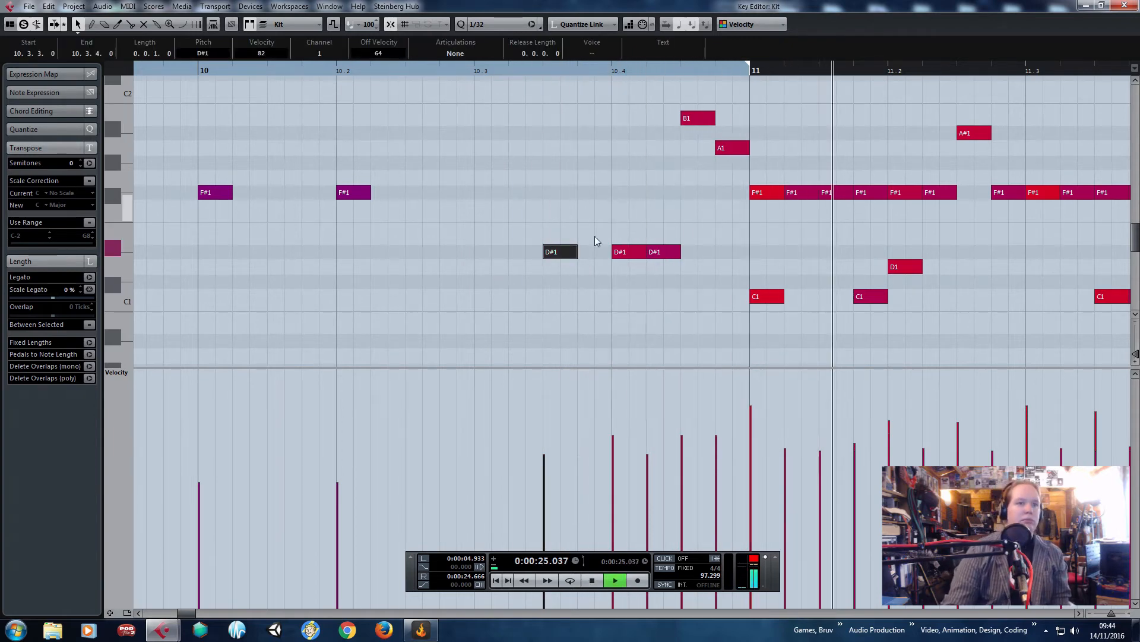
pyautogui.press('space')
pyautogui.moveTo(566, 274); pyautogui.dragTo(566, 275)
pyautogui.scroll(-3, 564, 273)
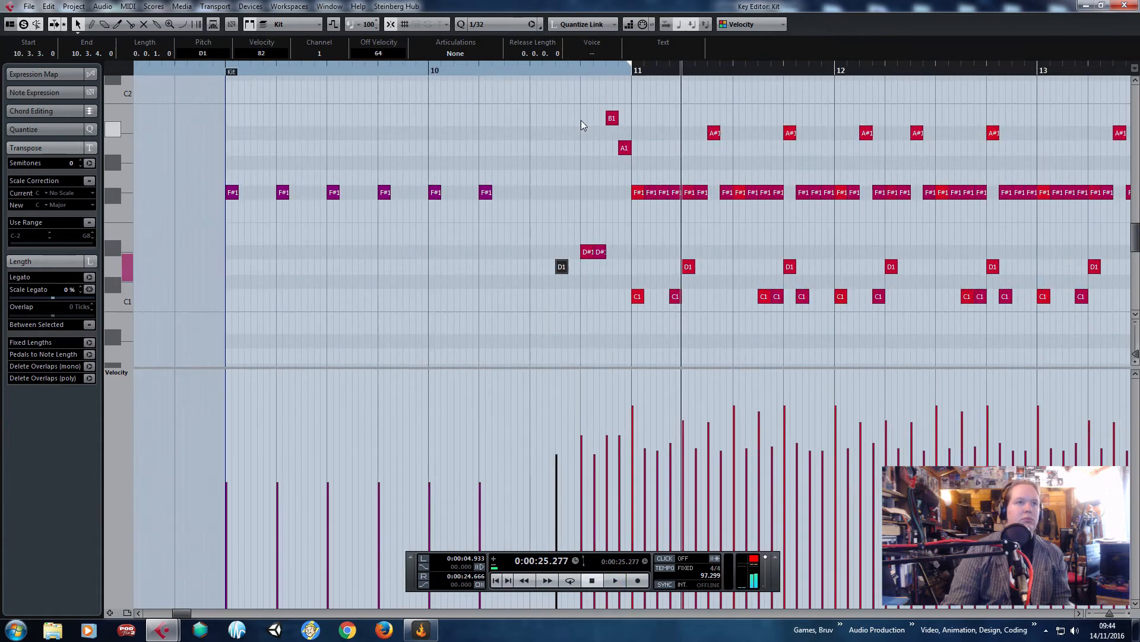
# Close the note editor and play the arrangement's intro, leaving all parts deselected.
pyautogui.click(1124, 6)
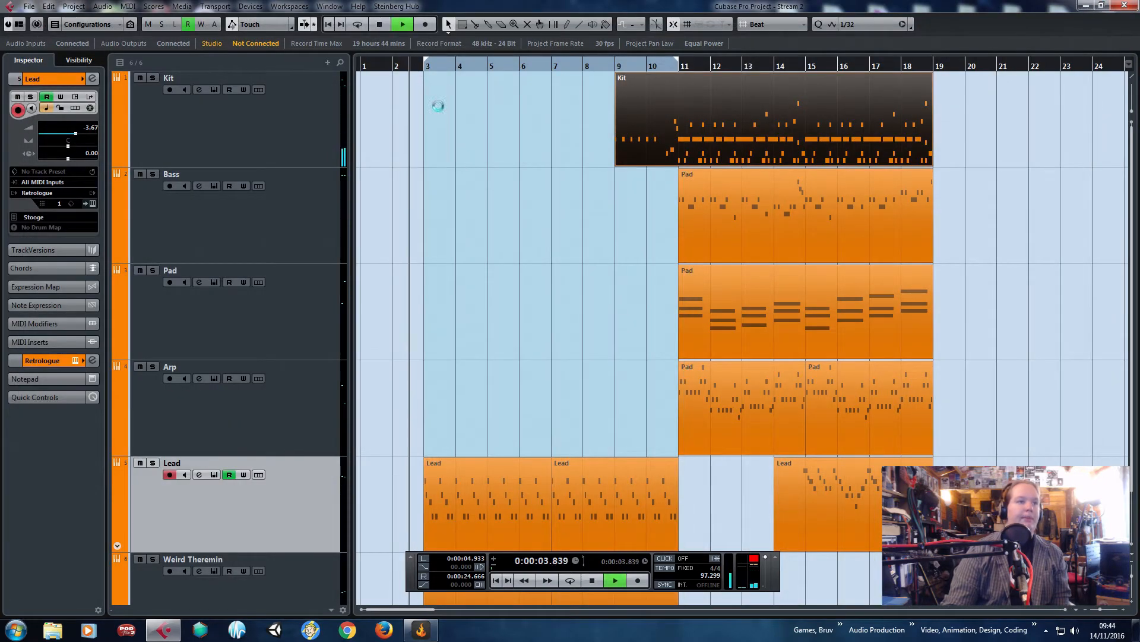
pyautogui.scroll(-2, 488, 315)
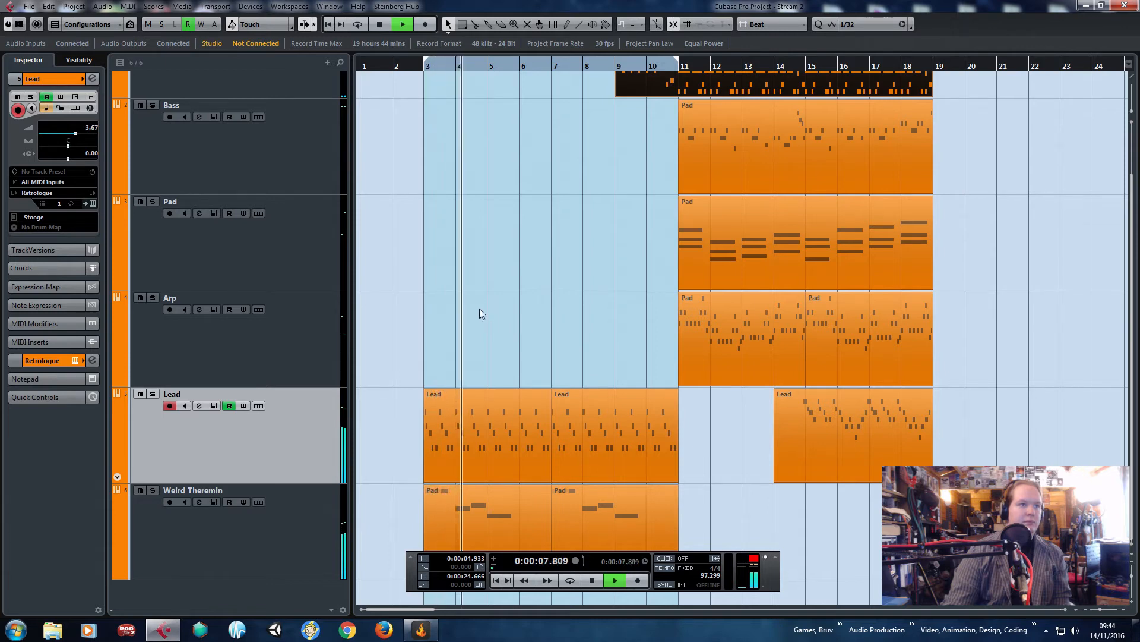
pyautogui.moveTo(490, 299); pyautogui.dragTo(333, 279)
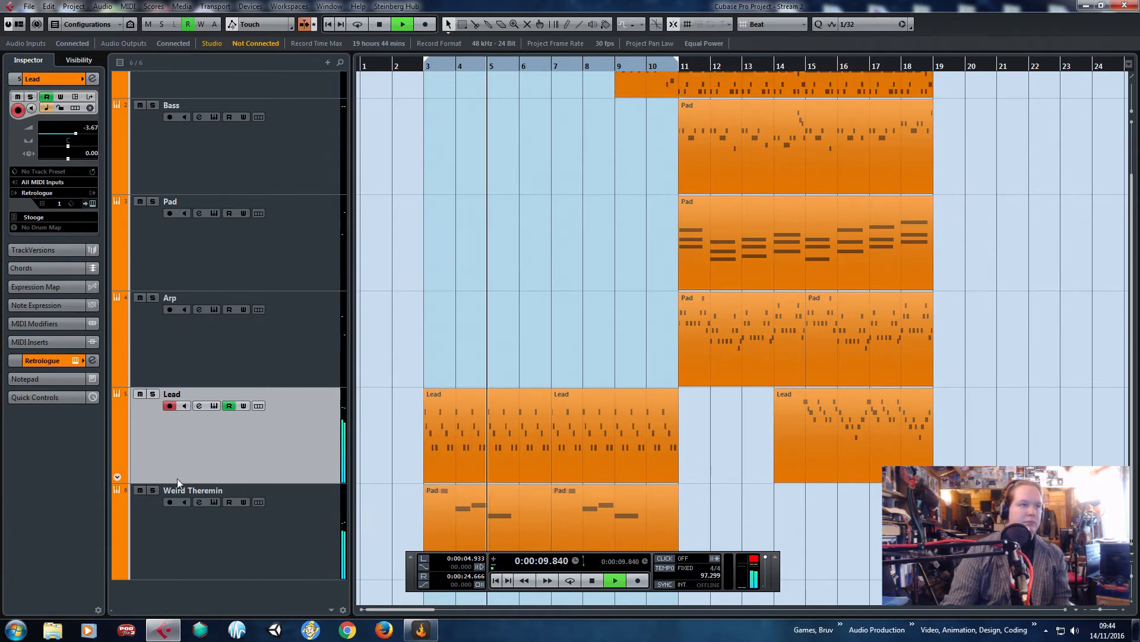
# Show the Lead track's automation lane and switch it from filter cutoff to Volume.
pyautogui.click(117, 476)
pyautogui.scroll(-1, 182, 427)
pyautogui.click(184, 394)
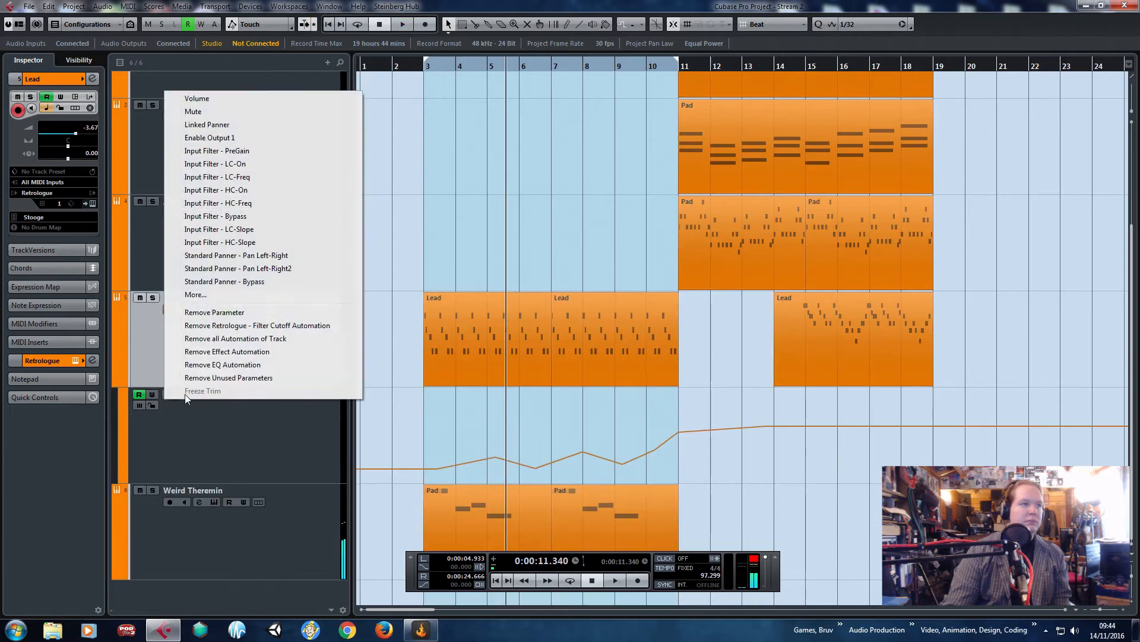
pyautogui.click(217, 95)
# Draw a rising Lead volume ramp from bar 3 to near the end of bar 10, with points at 4.4.1 and bar 9.
pyautogui.click(657, 423)
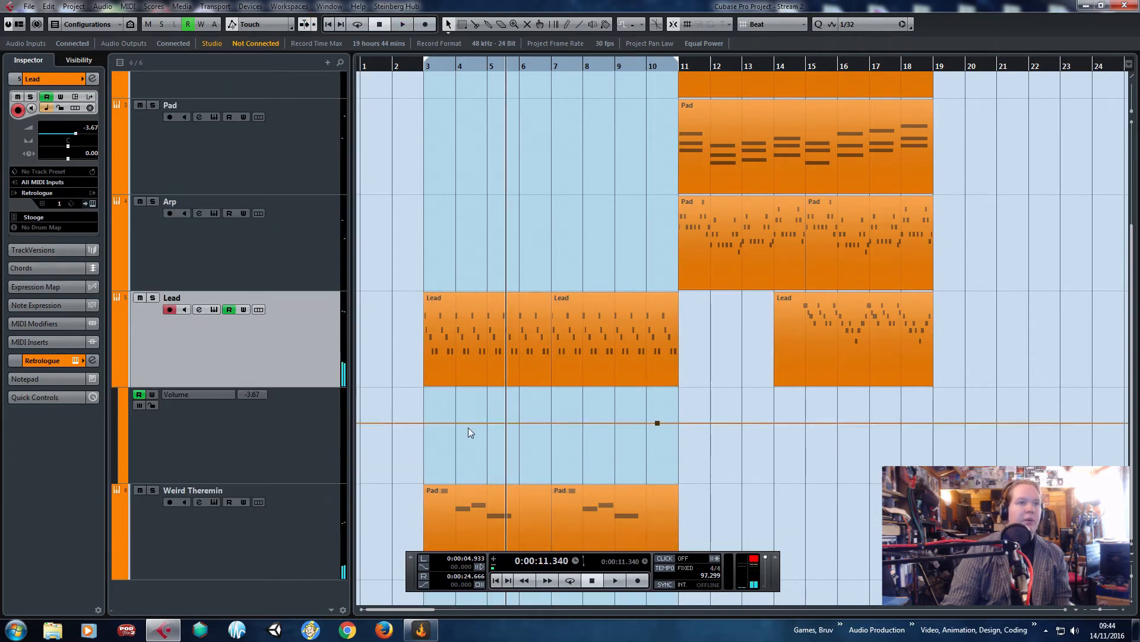
pyautogui.moveTo(438, 424); pyautogui.dragTo(424, 462)
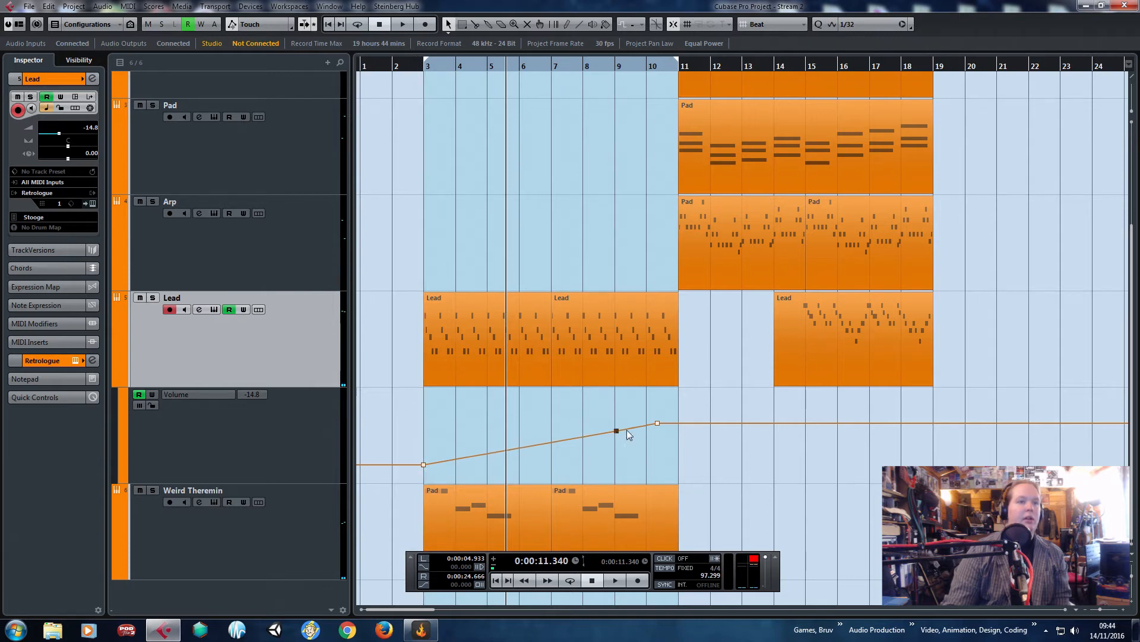
pyautogui.click(671, 423)
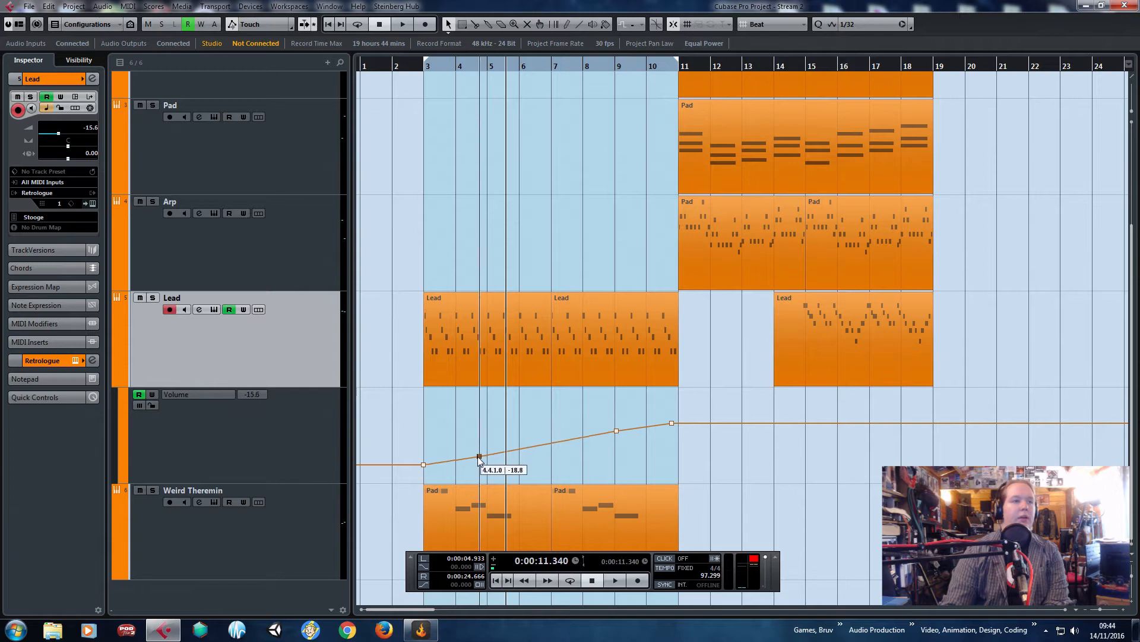
# Play the intro into the main section to check the volume ramp and drum fill, with the Lead automation lane hidden.
pyautogui.press('space')
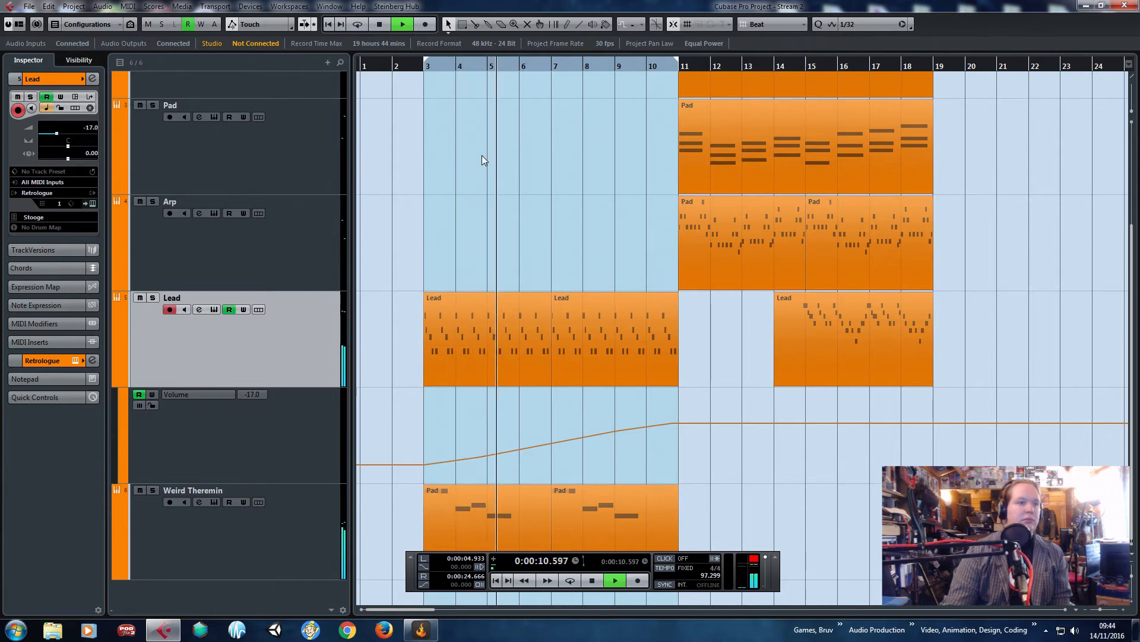
pyautogui.click(119, 381)
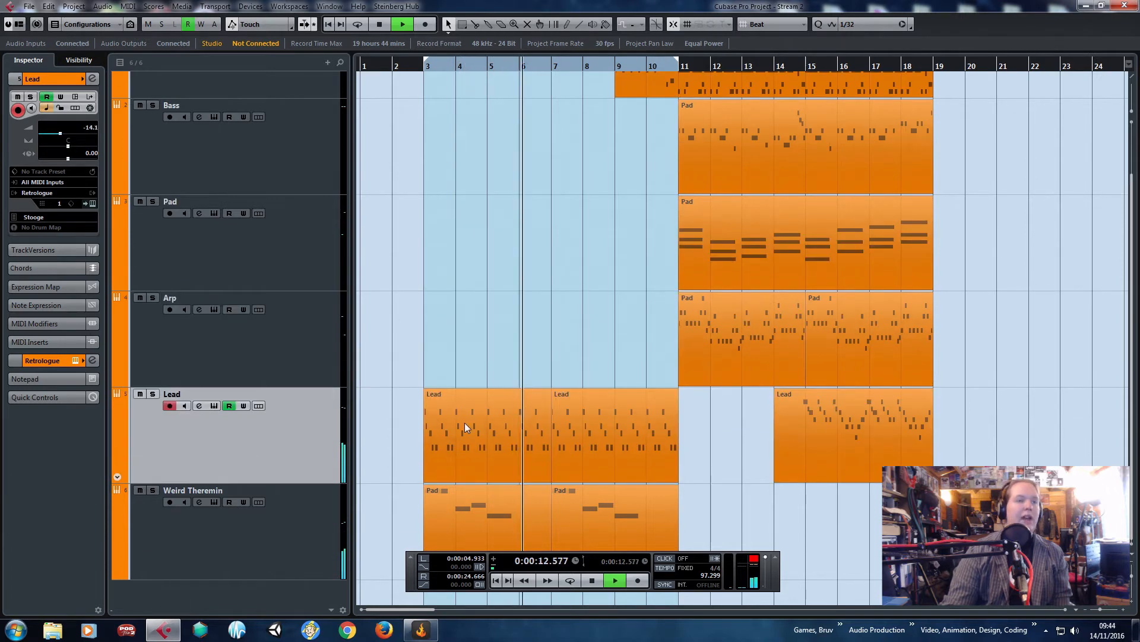
pyautogui.scroll(2, 426, 404)
pyautogui.scroll(-1, 415, 402)
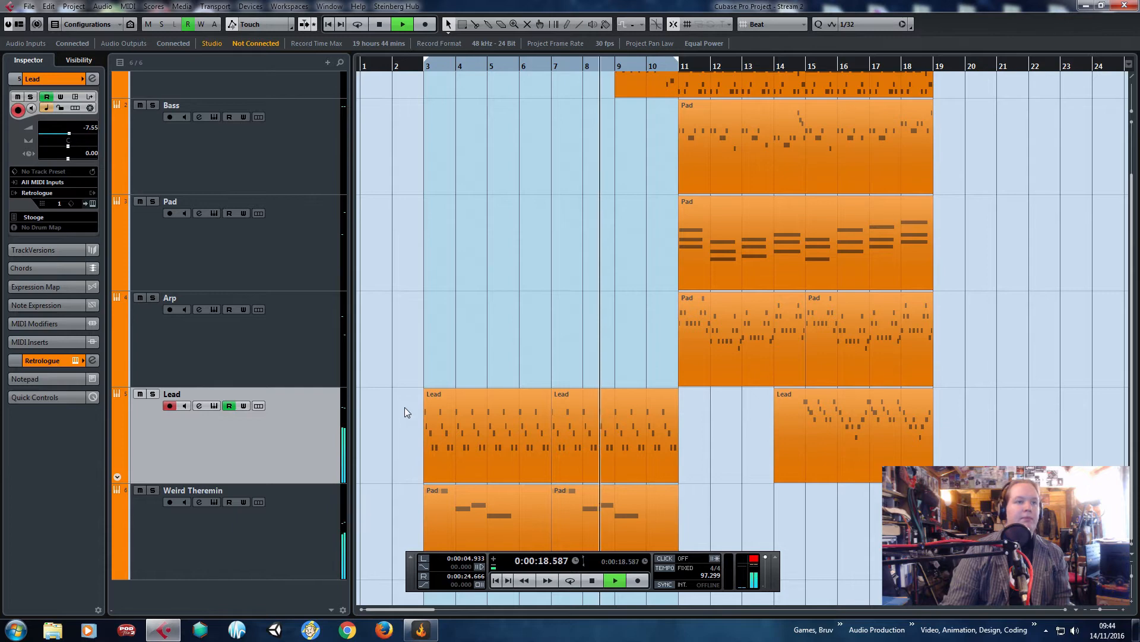
pyautogui.scroll(1, 497, 316)
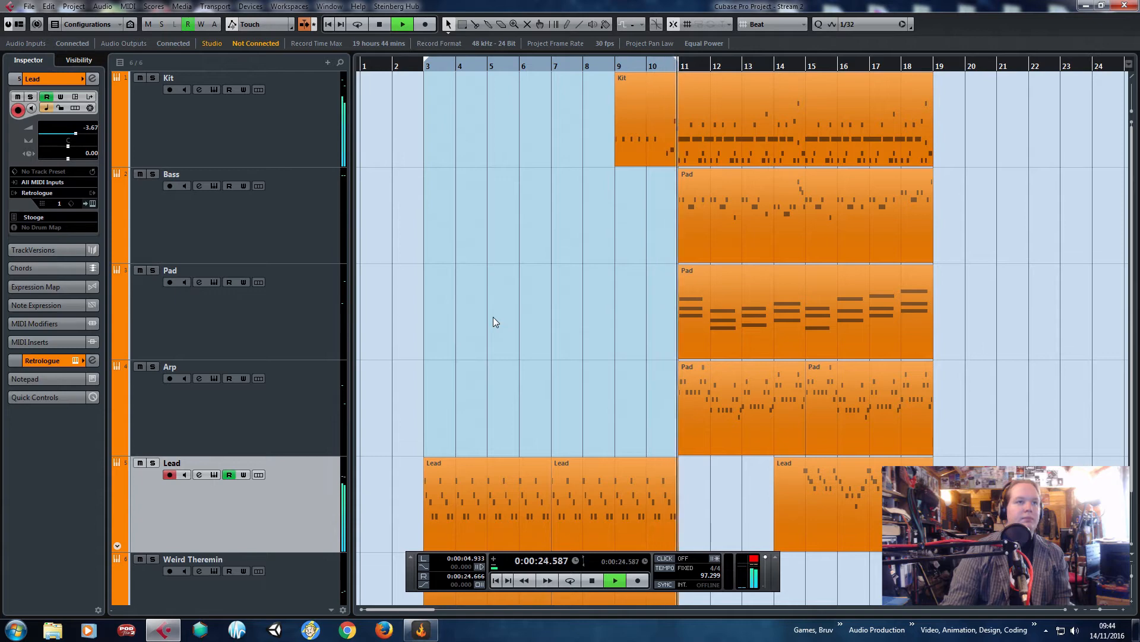
pyautogui.scroll(-1, 491, 322)
pyautogui.scroll(1, 476, 315)
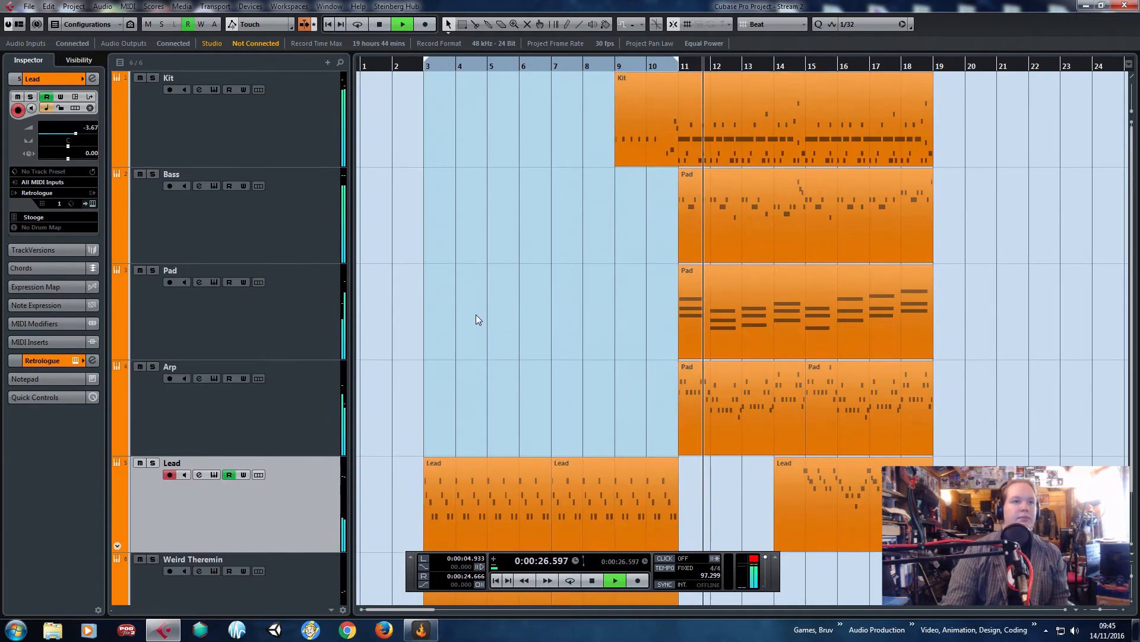
pyautogui.scroll(-1, 475, 315)
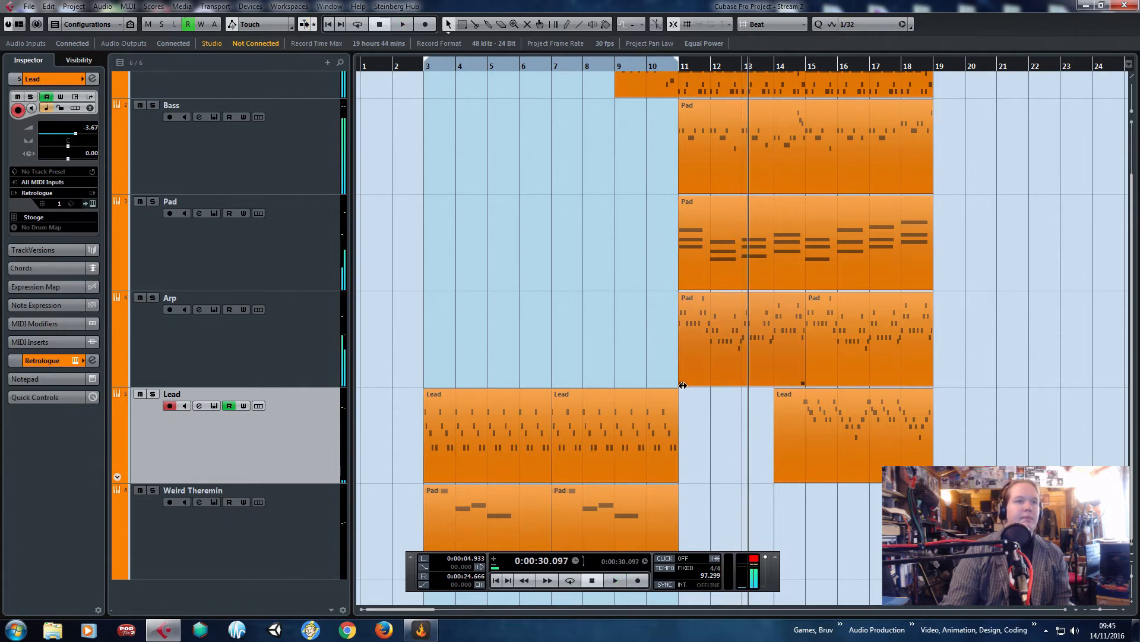
# Move both Arp parts to start at bar 19 and shift the Lead part at bar 14 right by the same distance.
pyautogui.moveTo(683, 385); pyautogui.dragTo(558, 383)
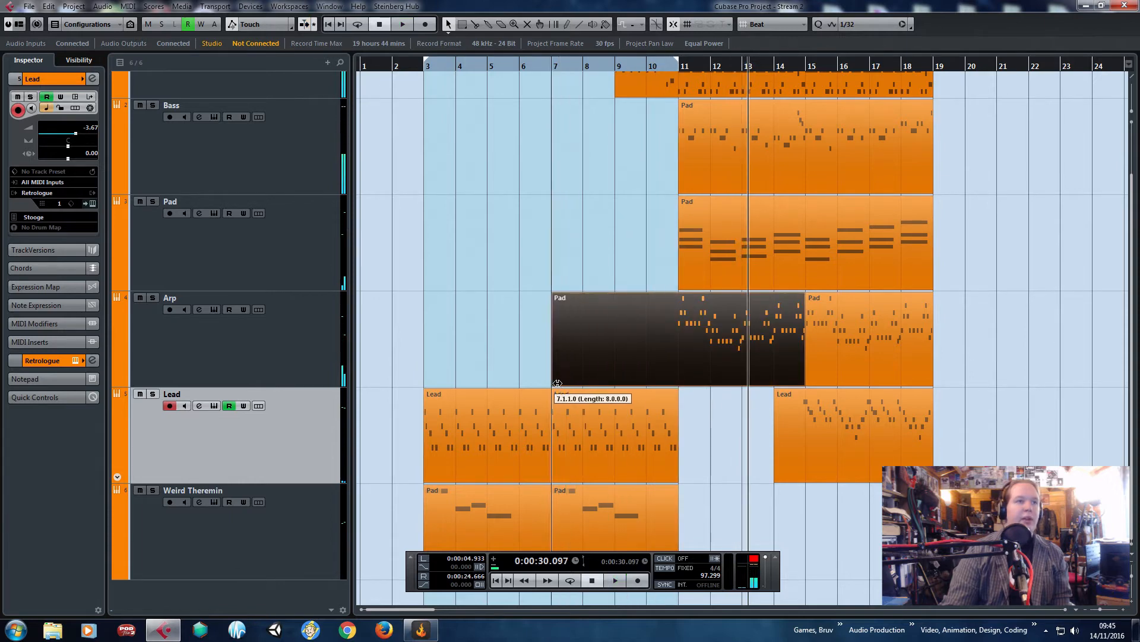
pyautogui.hotkey('ctrl', 'z')
pyautogui.press('g')
pyautogui.moveTo(860, 338); pyautogui.dragTo(599, 343)
pyautogui.moveTo(632, 343); pyautogui.dragTo(807, 342)
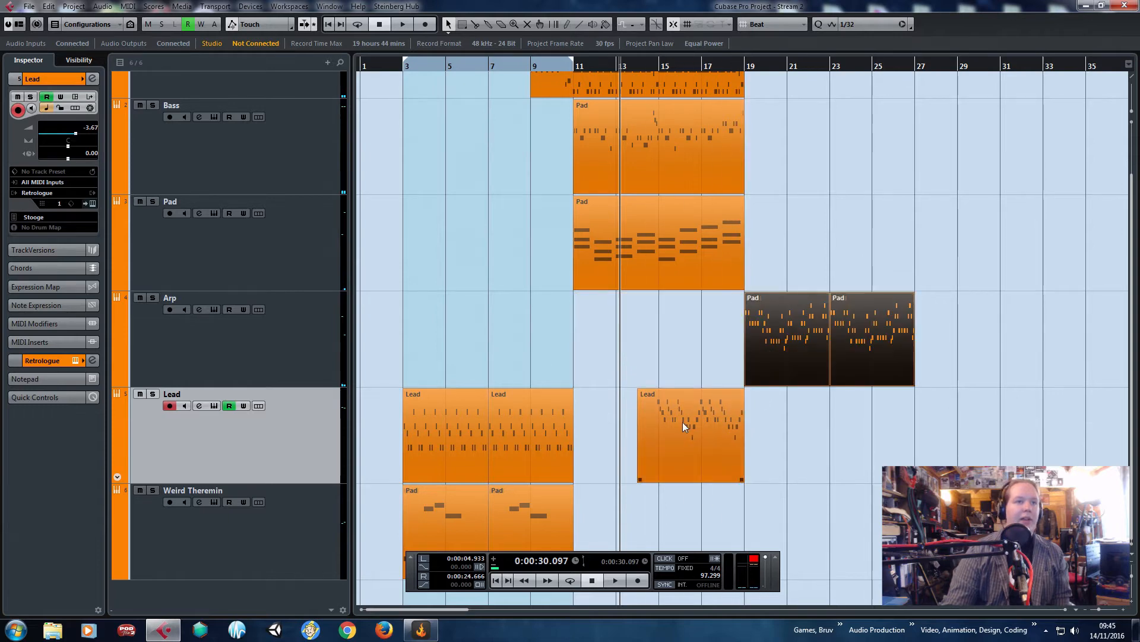
pyautogui.moveTo(682, 422); pyautogui.dragTo(857, 433)
# Split the Kit part at bar 11 to separate the drum lead-in from the main beat.
pyautogui.scroll(2, 820, 433)
pyautogui.moveTo(827, 340); pyautogui.dragTo(780, 251)
pyautogui.press('3')
pyautogui.click(573, 133)
pyautogui.scroll(3, 521, 246)
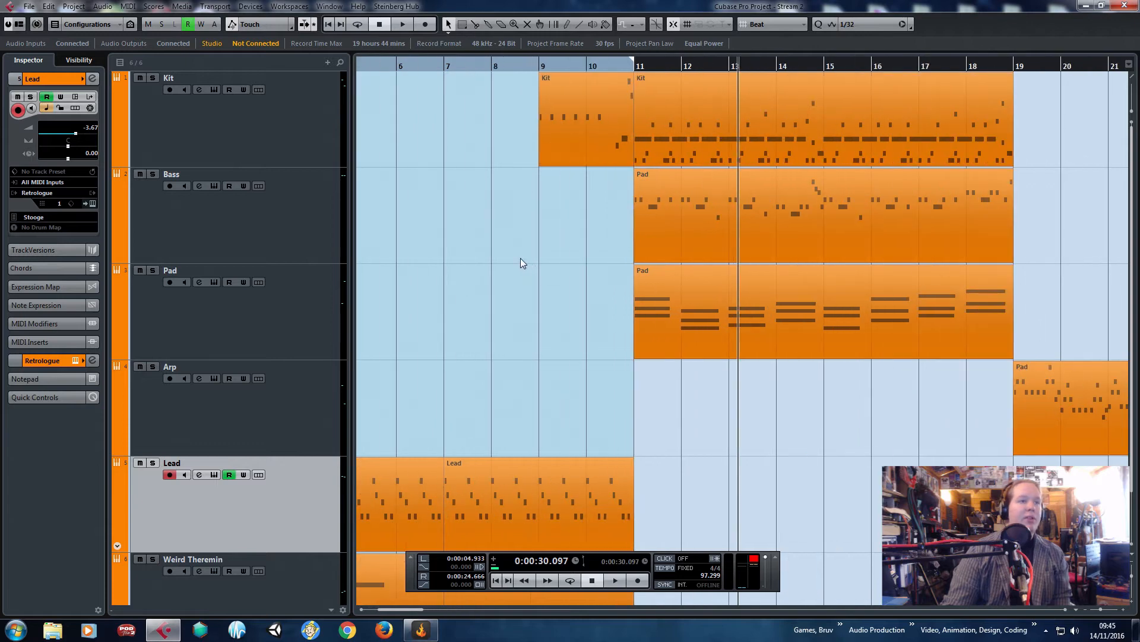
# Select the Kit lead-in part in bars 9 and 10 and place the playback cursor just before bar 9.
pyautogui.hscroll(-3, 609, 454)
pyautogui.scroll(3, 661, 484)
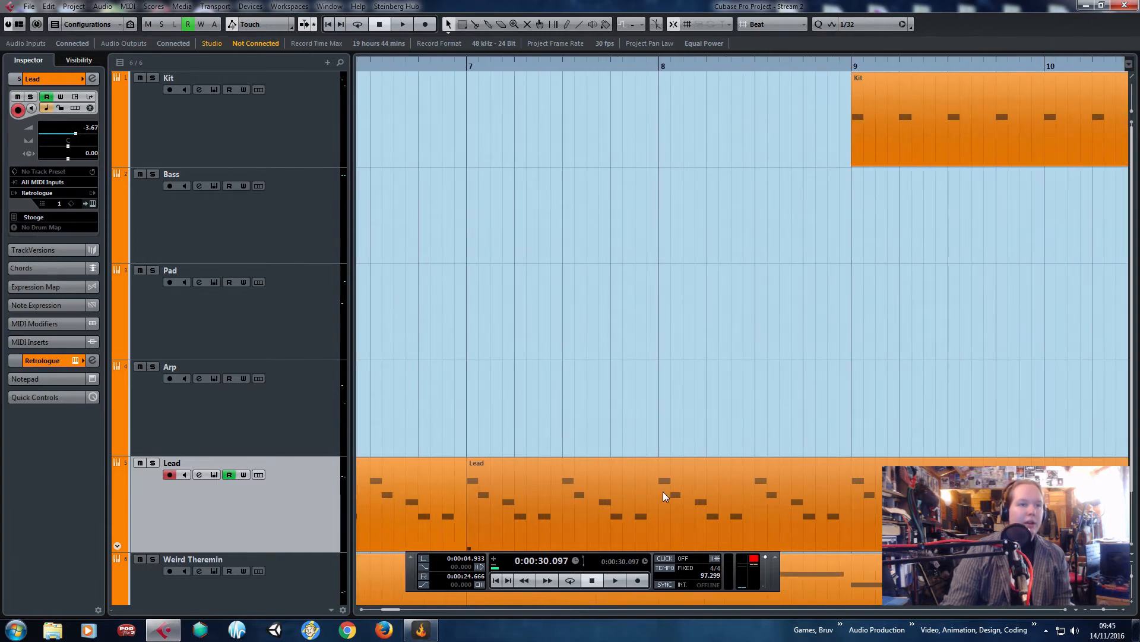
pyautogui.scroll(-1, 661, 490)
pyautogui.click(746, 137)
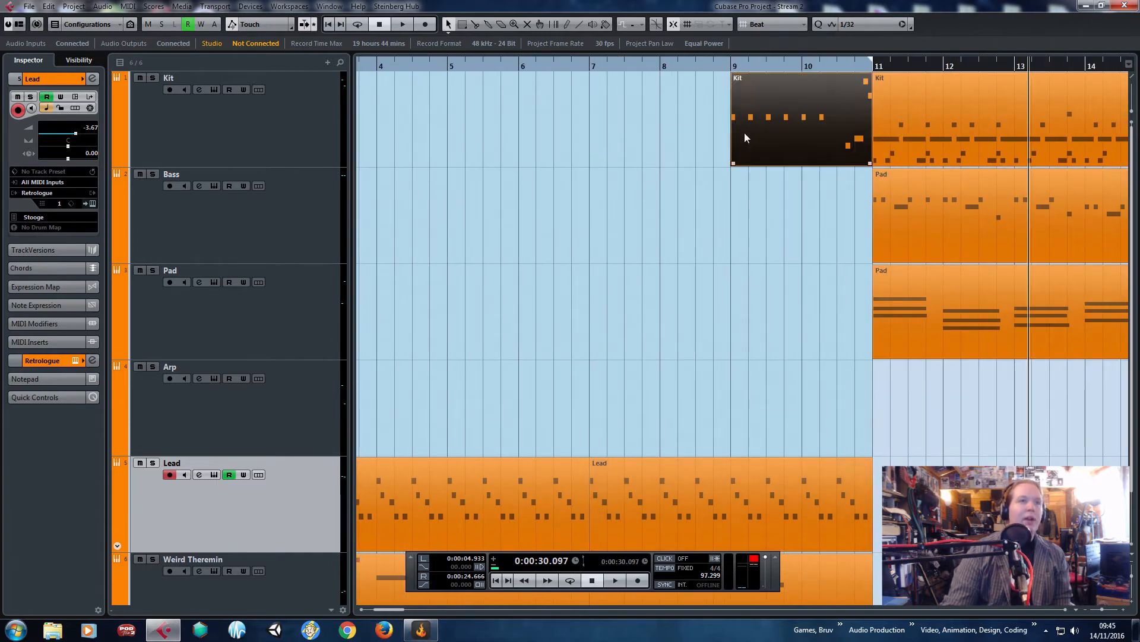
pyautogui.click(729, 74)
pyautogui.scroll(1, 727, 80)
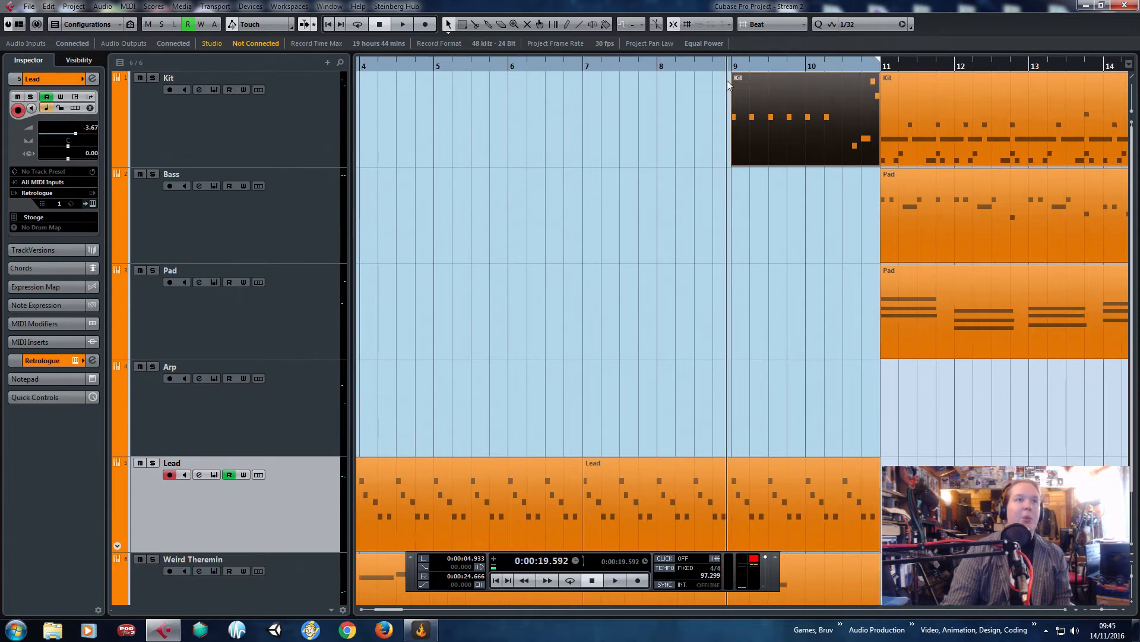
# Play the Kit lead-in from just before bar 9.
pyautogui.scroll(-1, 727, 81)
pyautogui.click(730, 110)
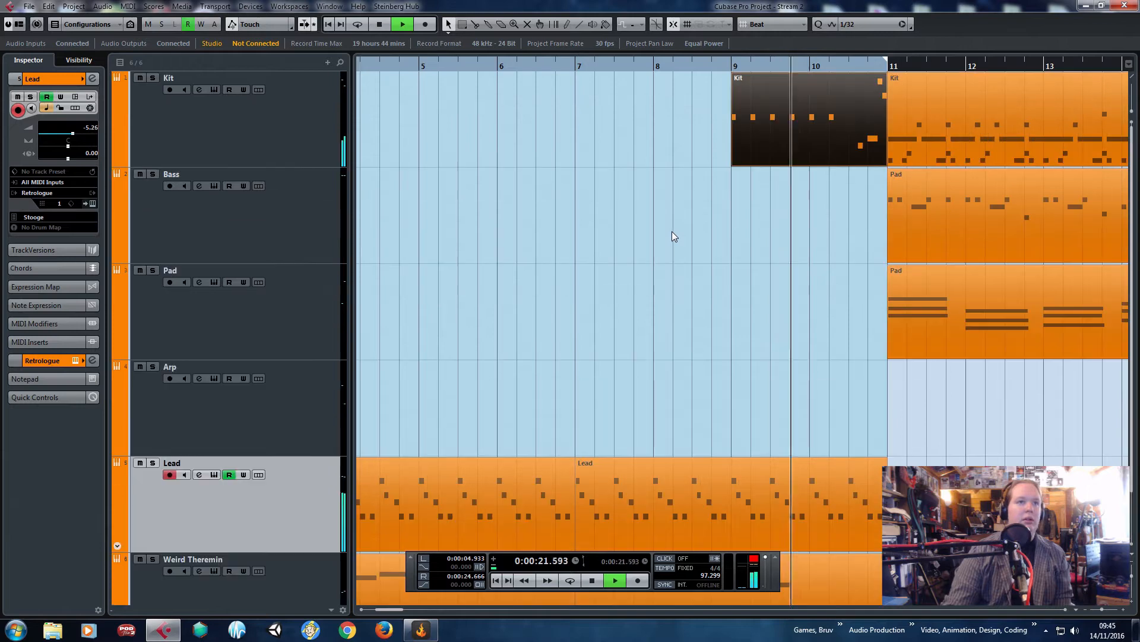
pyautogui.press('space')
# Duplicate the Kit, Bass and Pad parts that start at bar 11 so the copies start at bar 19.
pyautogui.press('g')
pyautogui.press('g')
pyautogui.press('g')
pyautogui.press('g')
pyautogui.moveTo(765, 305); pyautogui.dragTo(607, 94)
pyautogui.click(307, 156)
pyautogui.hotkey('ctrl', 'd')
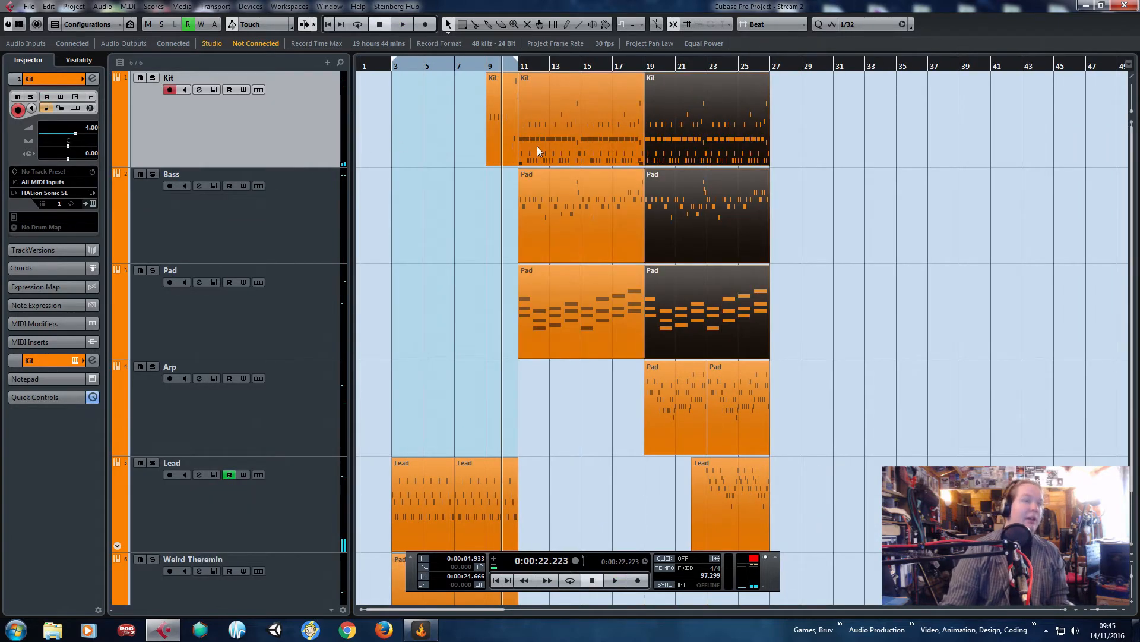
pyautogui.click(856, 177)
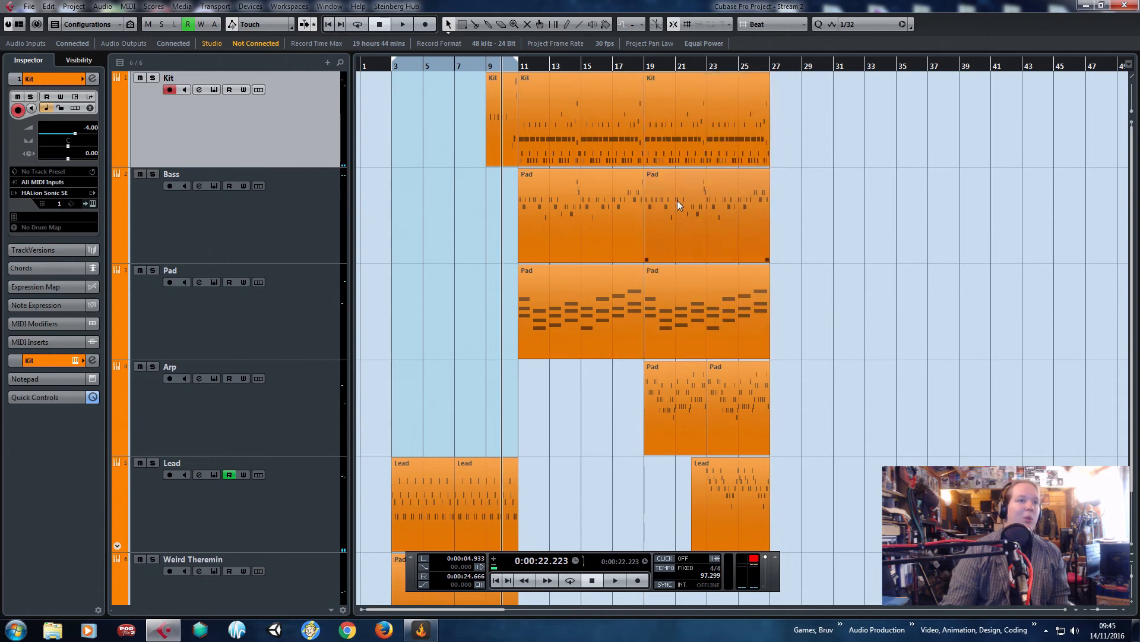
# Extend the start of the first Arp part back to bar 15 and open it in the Key Editor.
pyautogui.scroll(-1, 617, 243)
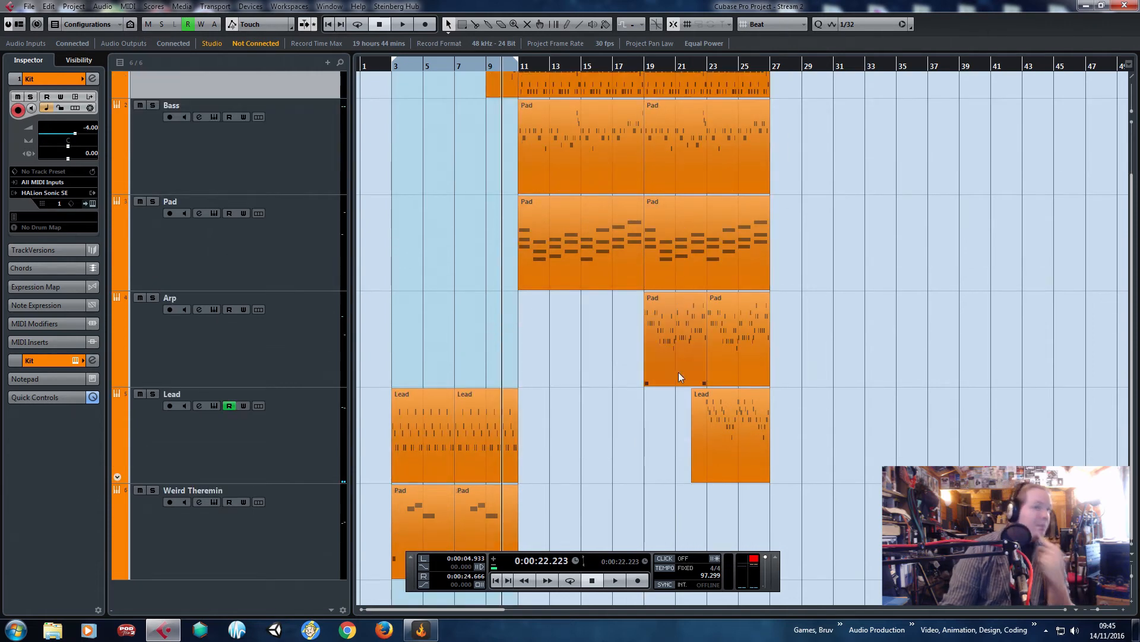
pyautogui.moveTo(648, 383); pyautogui.dragTo(584, 390)
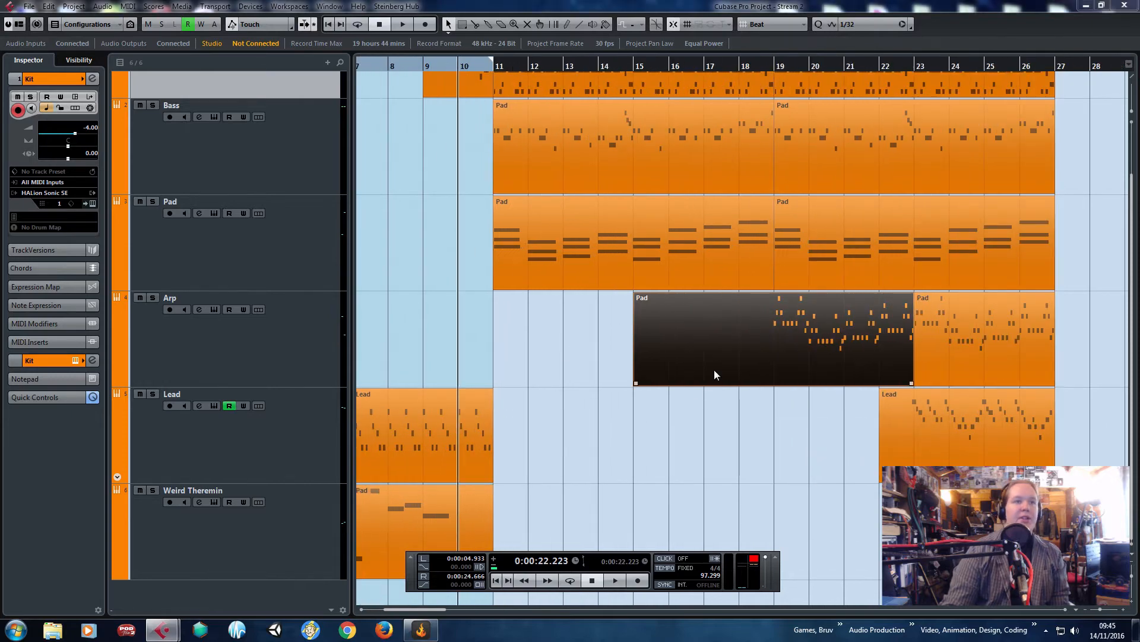
pyautogui.doubleClick(714, 369)
# Copy the E3 note at bar 19 to the start of bar 18 and lower the copy to E2.
pyautogui.moveTo(864, 236); pyautogui.dragTo(971, 198)
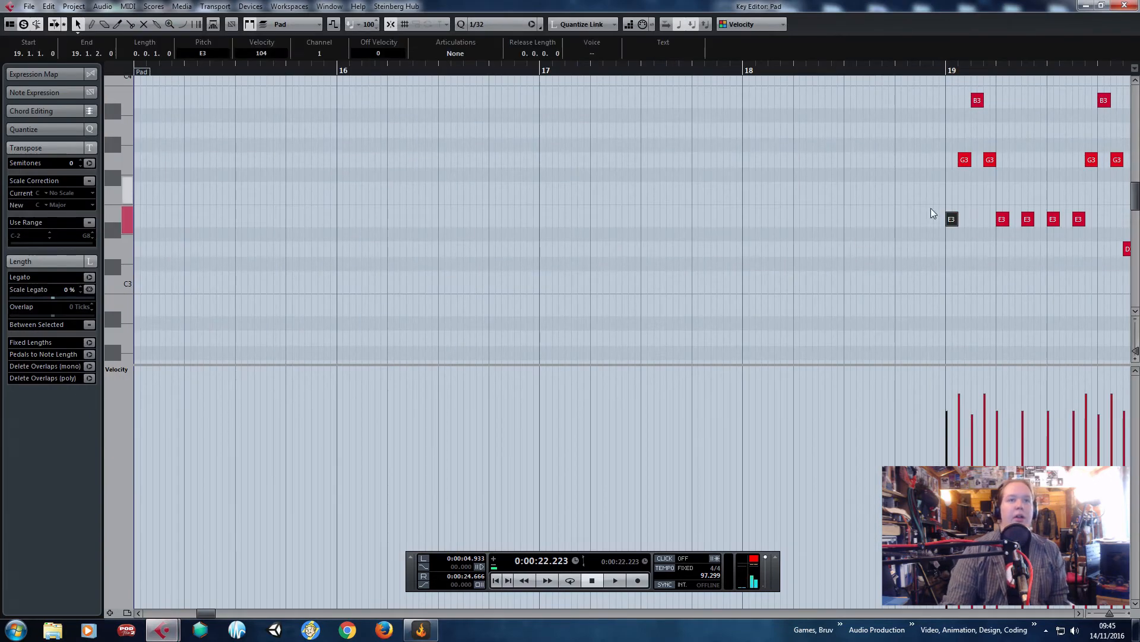
pyautogui.click(748, 71)
pyautogui.hotkey('ctrl', 'v')
pyautogui.keyDown('ctrl'); pyautogui.scroll(3, 757, 185); pyautogui.keyUp('ctrl')
pyautogui.scroll(-1, 750, 187)
pyautogui.moveTo(743, 160); pyautogui.dragTo(772, 466)
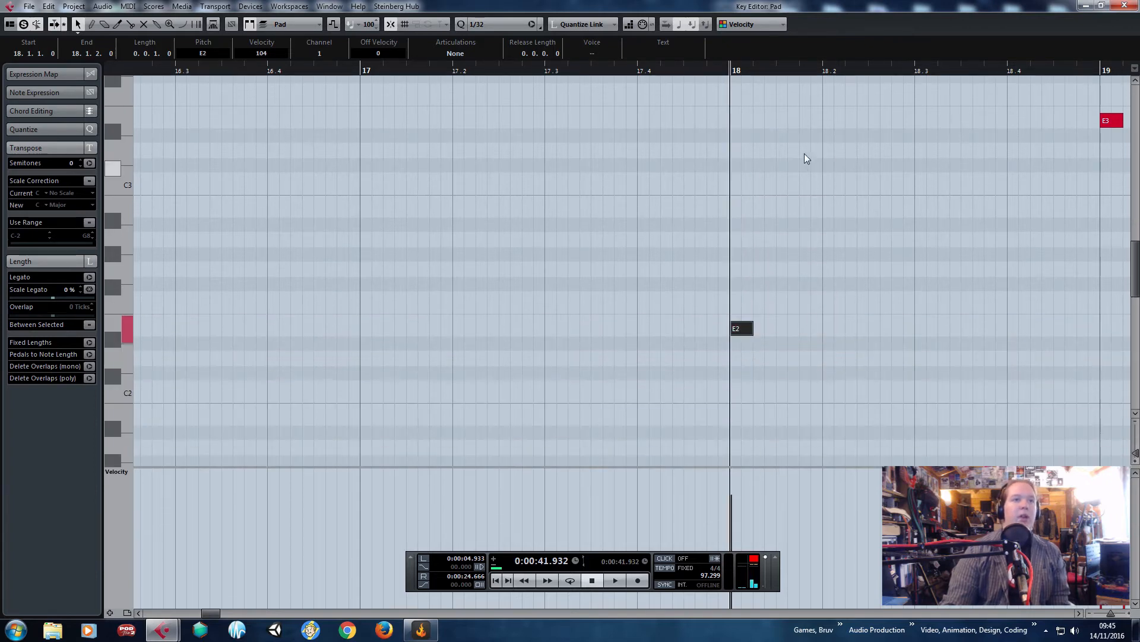
# Repeat the E2 note back to back until it fills the whole of bar 18.
pyautogui.hotkey('alt', 'd')
pyautogui.hotkey('alt', 'd')
pyautogui.hotkey('alt', 'd')
pyautogui.hotkey('alt', 'd')
pyautogui.hotkey('alt', 'd')
pyautogui.hotkey('alt', 'd')
pyautogui.hotkey('alt', 'd')
pyautogui.hotkey('alt', 'd')
pyautogui.hotkey('alt', 'd')
pyautogui.hotkey('alt', 'd')
pyautogui.hotkey('alt', 'd')
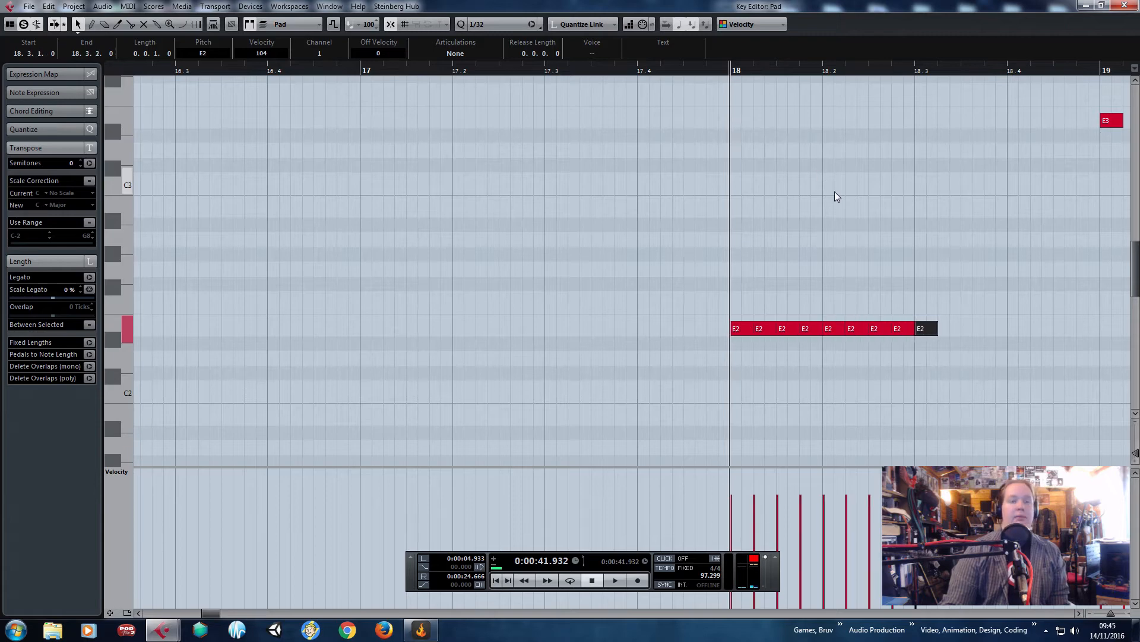
pyautogui.hotkey('alt', 'd')
pyautogui.hotkey('alt', 'd')
pyautogui.hotkey('alt', 'd')
pyautogui.hotkey('alt', 'd')
# Copy the full bar of E2 notes from bar 18 to bar 17.
pyautogui.moveTo(687, 263); pyautogui.dragTo(1103, 357)
pyautogui.click(358, 72)
pyautogui.hotkey('ctrl', 'c')
pyautogui.hotkey('ctrl', 'v')
pyautogui.press('g')
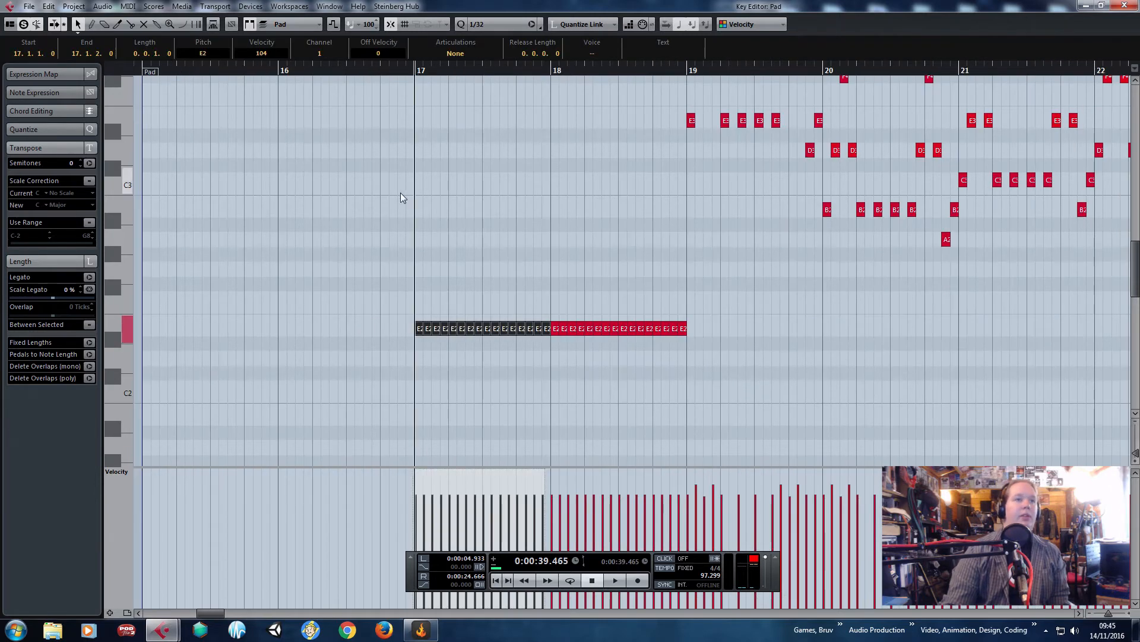
# Shape a rising velocity ramp starting at 35 across the E2 notes in bars 17 and 18 and play it back.
pyautogui.moveTo(381, 246); pyautogui.dragTo(873, 355)
pyautogui.moveTo(650, 475); pyautogui.dragTo(651, 488)
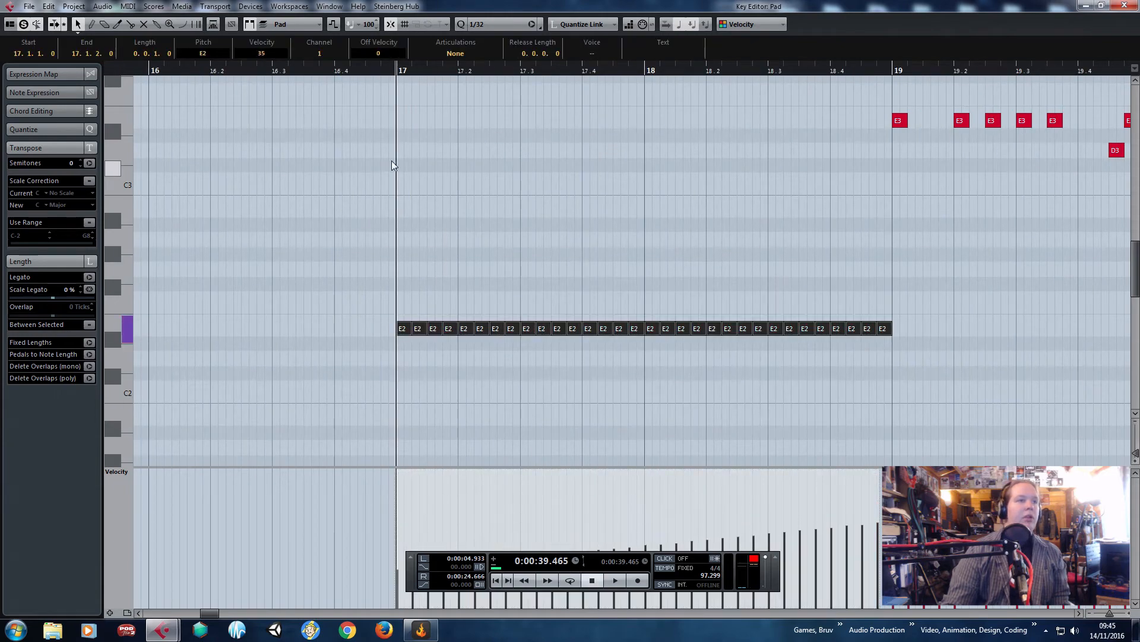
pyautogui.press('space')
pyautogui.click(589, 217)
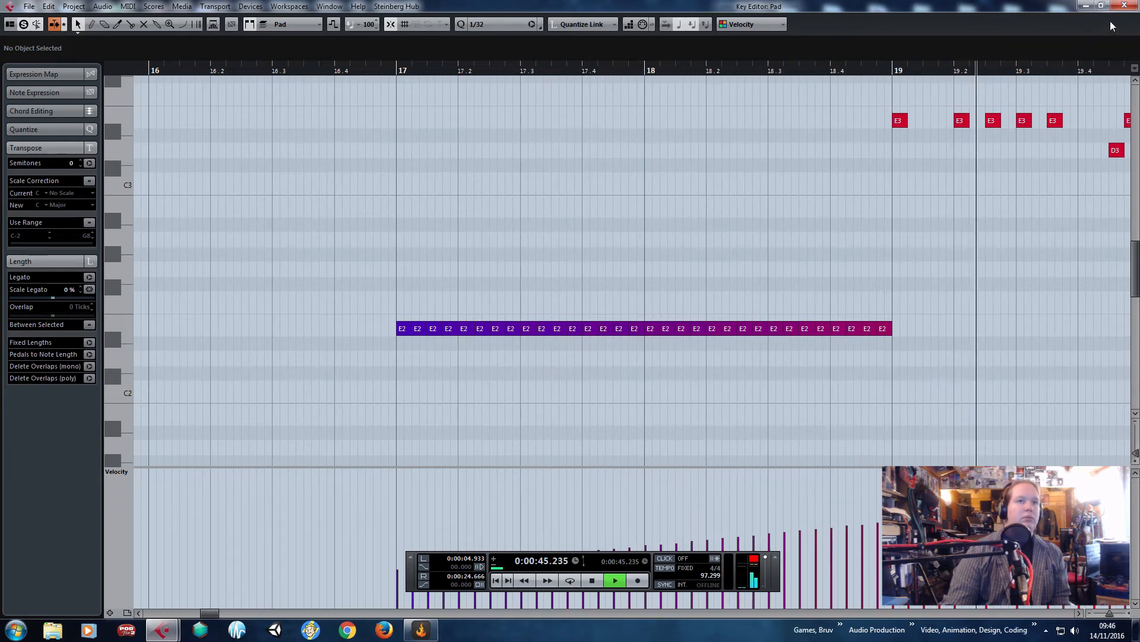
pyautogui.press('space')
# Raise every other E2 note in beats 3 and 4 of bar 18 to E3, beginning with the first.
pyautogui.moveTo(889, 324); pyautogui.dragTo(924, 316)
pyautogui.scroll(1, 860, 312)
pyautogui.click(769, 330)
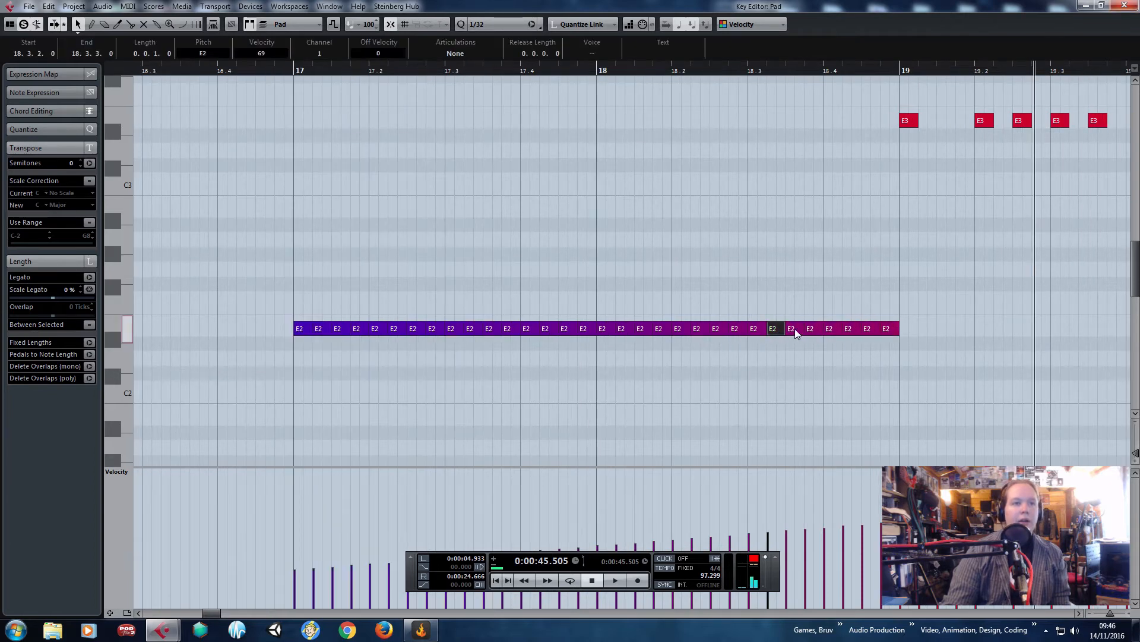
pyautogui.keyDown('shift'); pyautogui.click(811, 330); pyautogui.keyUp('shift')
pyautogui.keyDown('shift'); pyautogui.click(848, 330); pyautogui.keyUp('shift')
pyautogui.keyDown('shift'); pyautogui.click(886, 330); pyautogui.keyUp('shift')
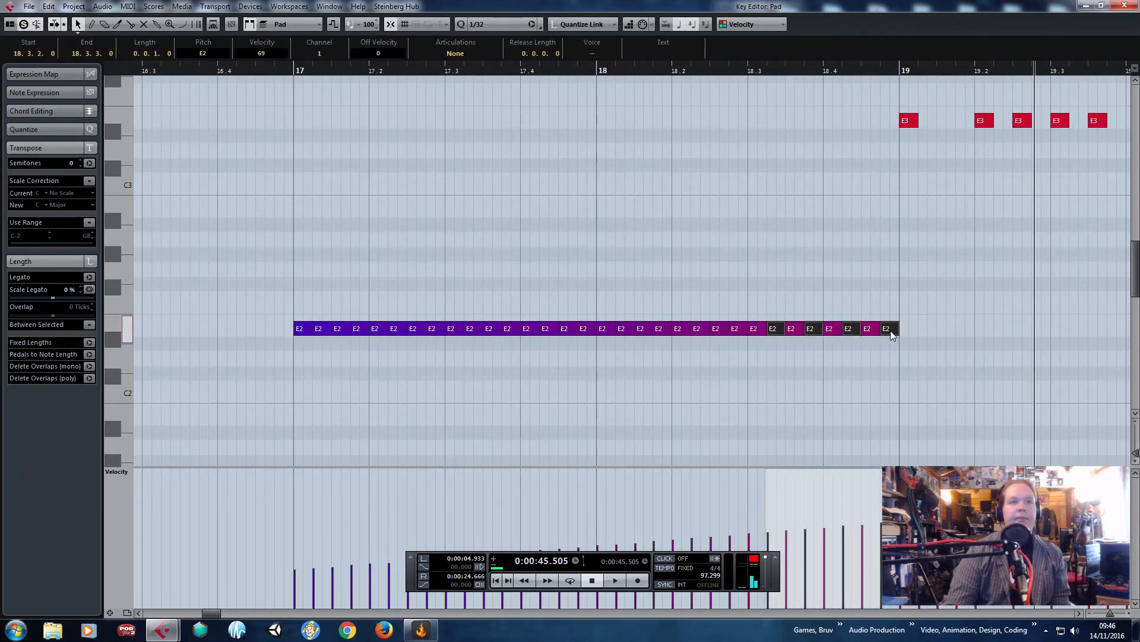
pyautogui.moveTo(889, 330); pyautogui.dragTo(874, 133)
pyautogui.moveTo(966, 279); pyautogui.dragTo(779, 337)
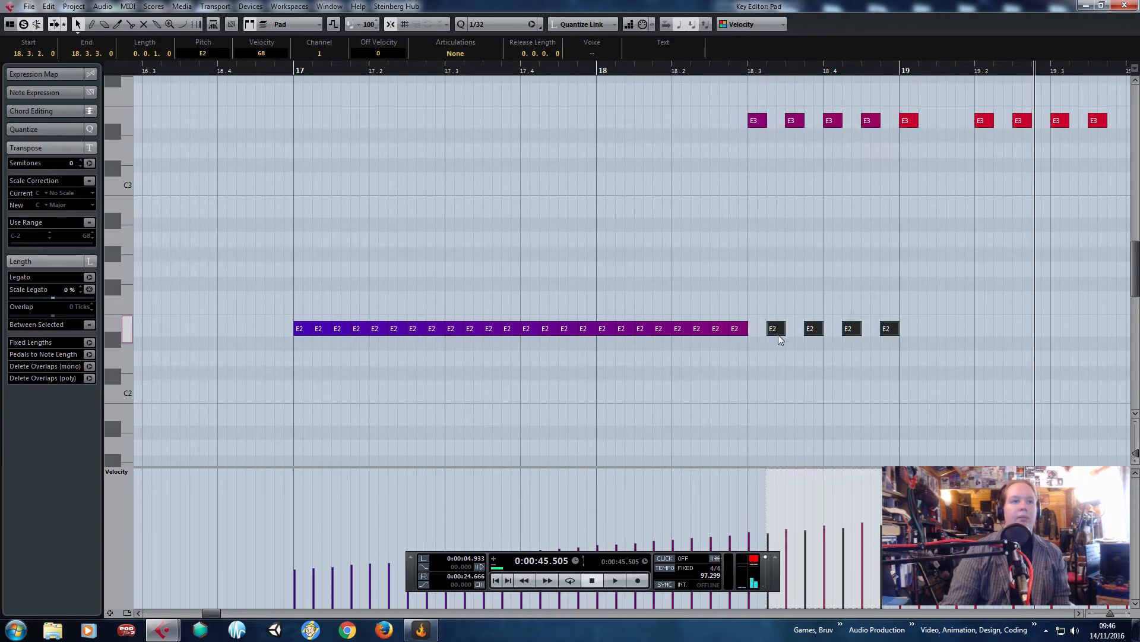
# Raise every other E2 note in beats 1 and 2 of bar 18 to B2, beginning with the first.
pyautogui.click(719, 329)
pyautogui.keyDown('shift'); pyautogui.click(682, 329); pyautogui.keyUp('shift')
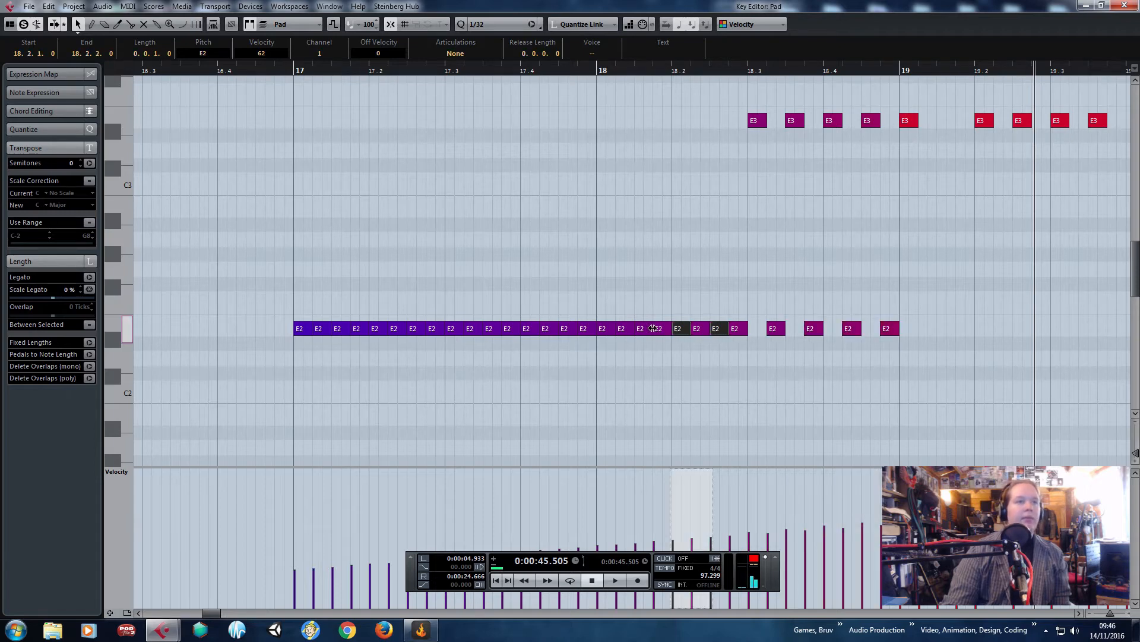
pyautogui.keyDown('shift'); pyautogui.click(641, 329); pyautogui.keyUp('shift')
pyautogui.keyDown('shift'); pyautogui.click(604, 331); pyautogui.keyUp('shift')
pyautogui.moveTo(604, 330); pyautogui.dragTo(603, 212)
pyautogui.click(522, 200)
# Play the arpeggio build-up from just before bar 17 into bar 19 and close the Key Editor.
pyautogui.click(289, 75)
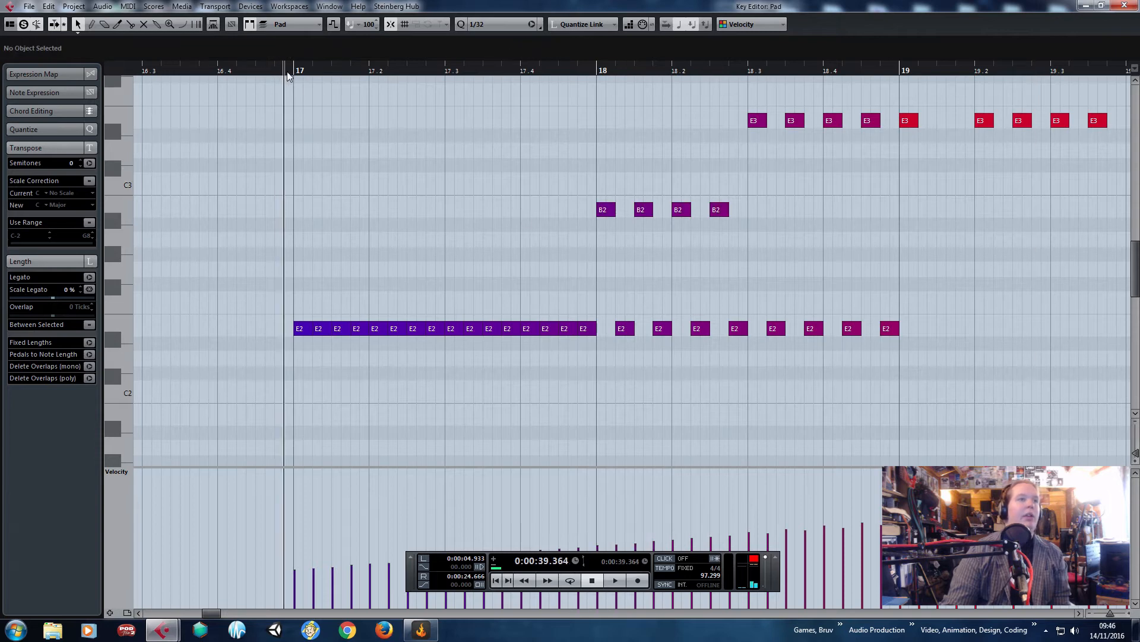
pyautogui.press('space')
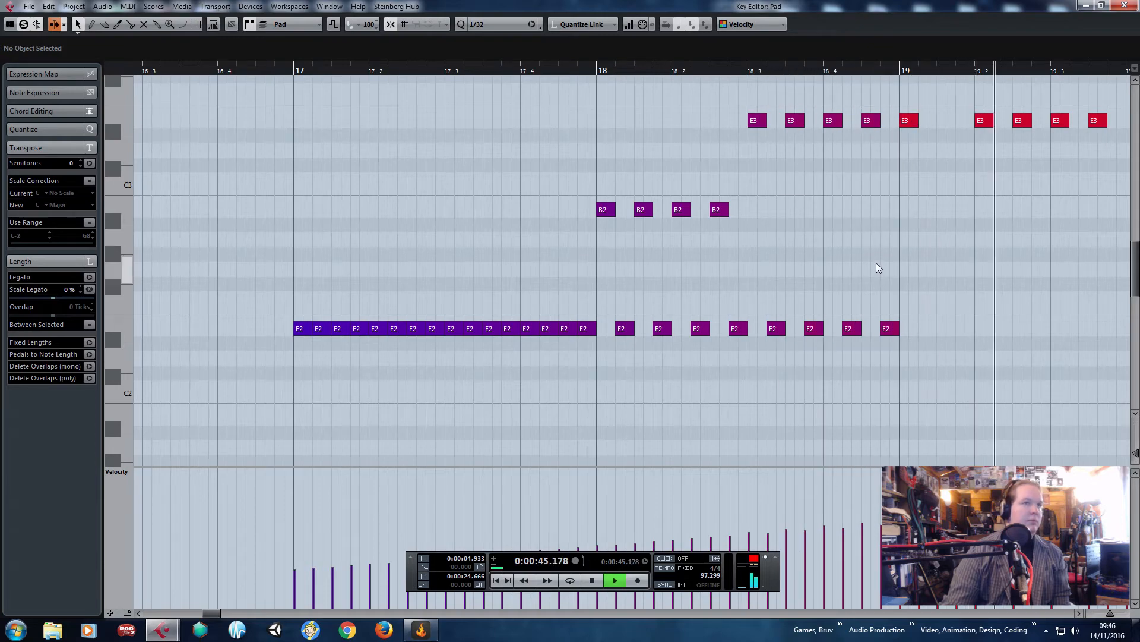
pyautogui.press('space')
pyautogui.click(1124, 6)
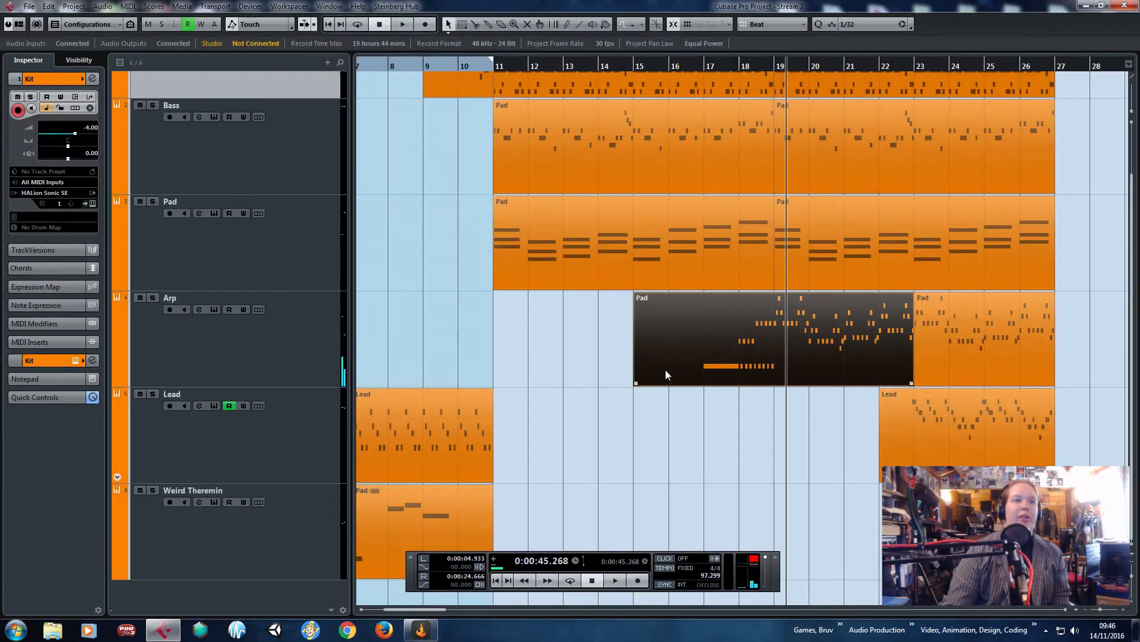
# Show the Arp volume automation with reading enabled and draw a rise from -21.0 at bar 17 to the original level at bar 19.
pyautogui.scroll(1, 751, 426)
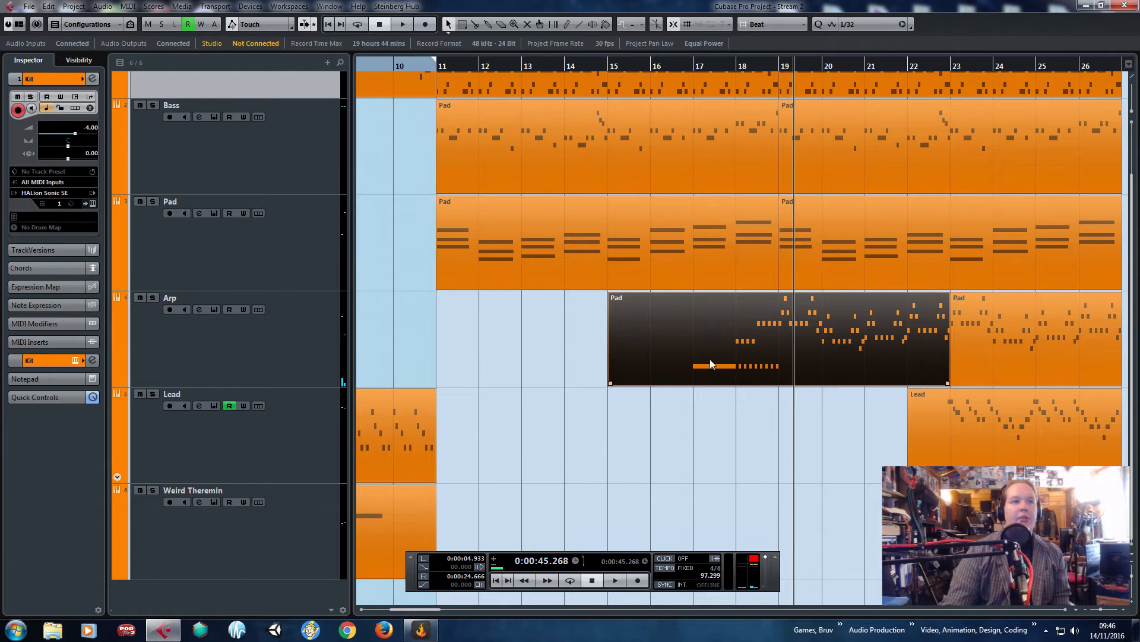
pyautogui.click(117, 380)
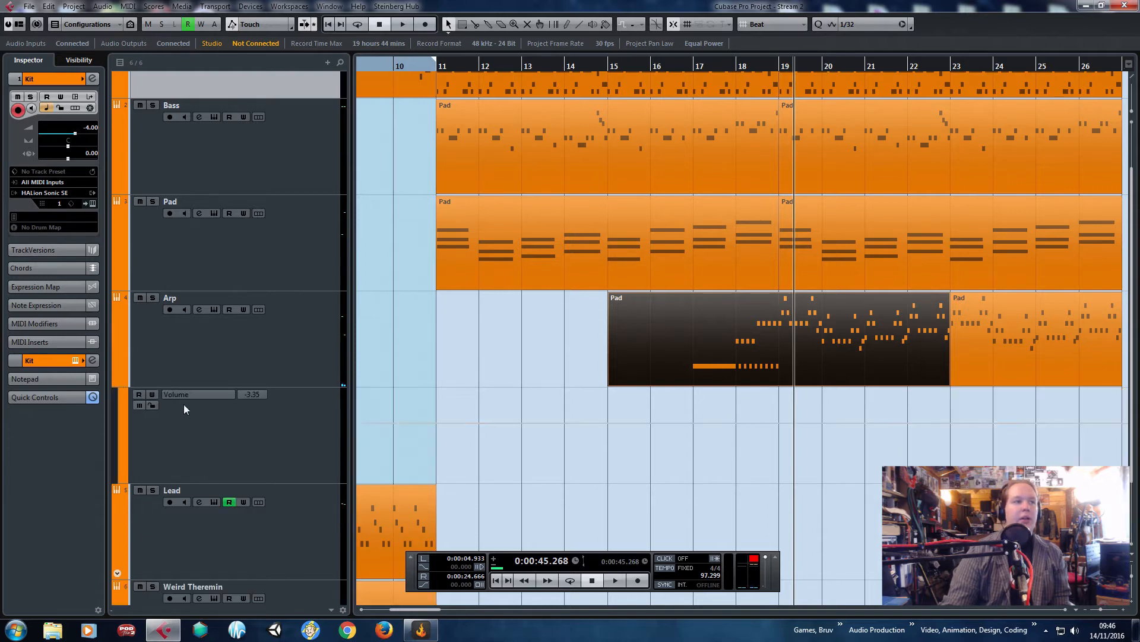
pyautogui.click(138, 395)
pyautogui.scroll(3, 642, 428)
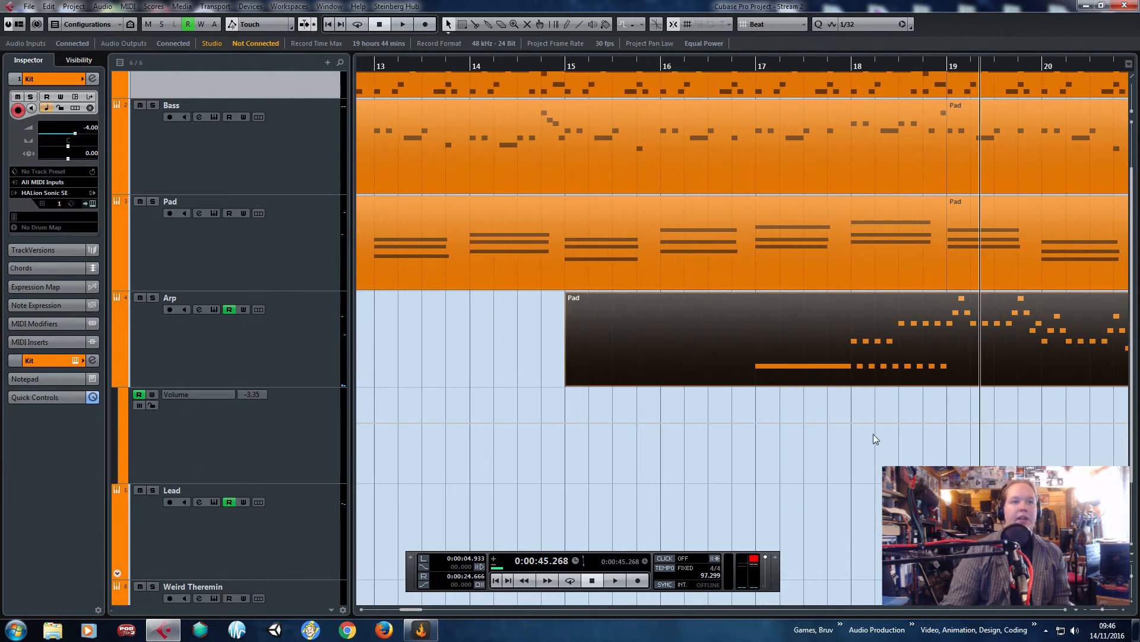
pyautogui.click(945, 423)
pyautogui.moveTo(760, 423); pyautogui.dragTo(754, 459)
pyautogui.scroll(-3, 732, 474)
# Play the Arp fade-in from the middle of bar 16 into bar 19.
pyautogui.click(722, 65)
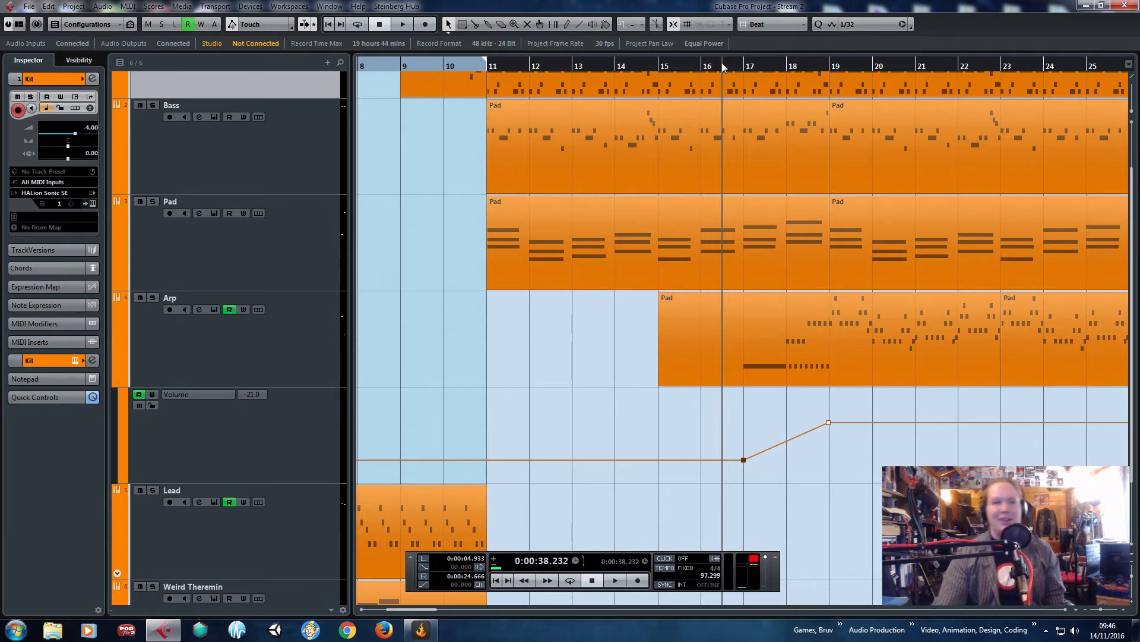
pyautogui.press('space')
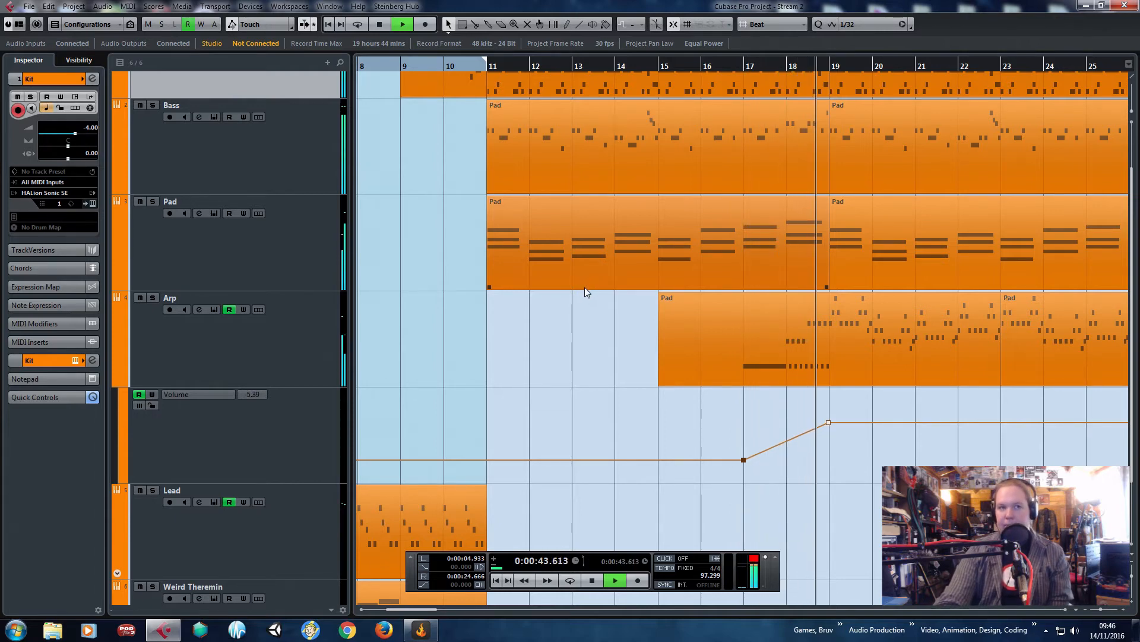
pyautogui.click(706, 365)
pyautogui.press('space')
# Reopen the first Arp part in the Key Editor and move the E2 notes of bar 17 to bar 15.
pyautogui.doubleClick(706, 365)
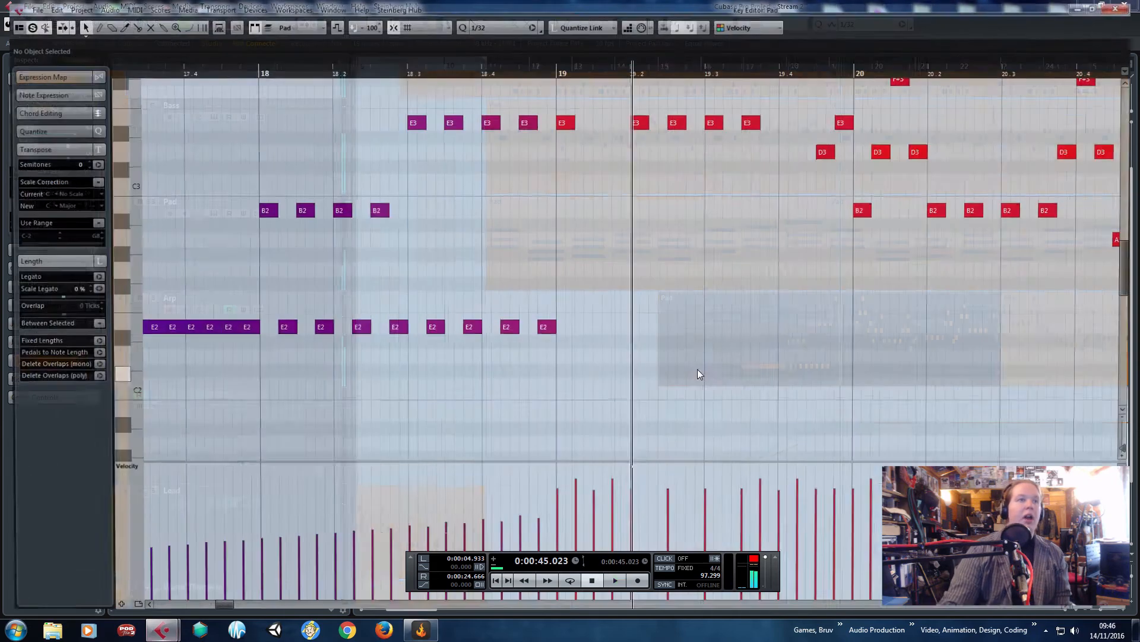
pyautogui.hscroll(-3, 416, 392)
pyautogui.scroll(-2, 341, 386)
pyautogui.moveTo(284, 332)
pyautogui.mouseDown()
pyautogui.moveTo(511, 374)
pyautogui.moveTo(472, 367)
pyautogui.mouseUp()
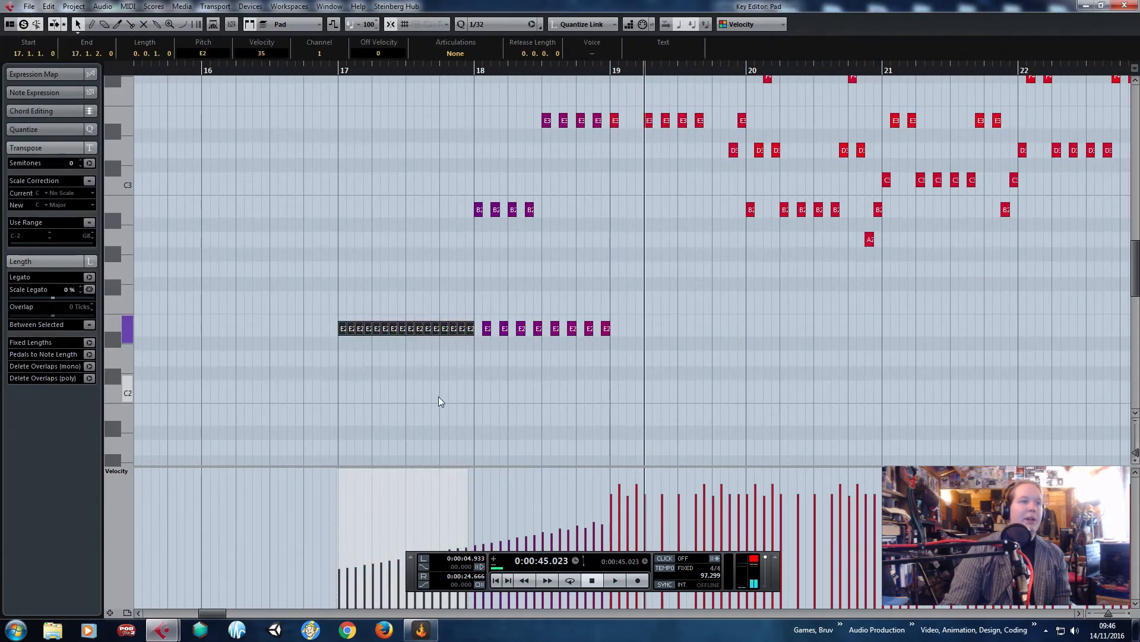
pyautogui.moveTo(377, 407)
pyautogui.mouseDown()
pyautogui.moveTo(108, 372)
pyautogui.moveTo(113, 362)
pyautogui.mouseUp()
pyautogui.moveTo(240, 271); pyautogui.dragTo(546, 338)
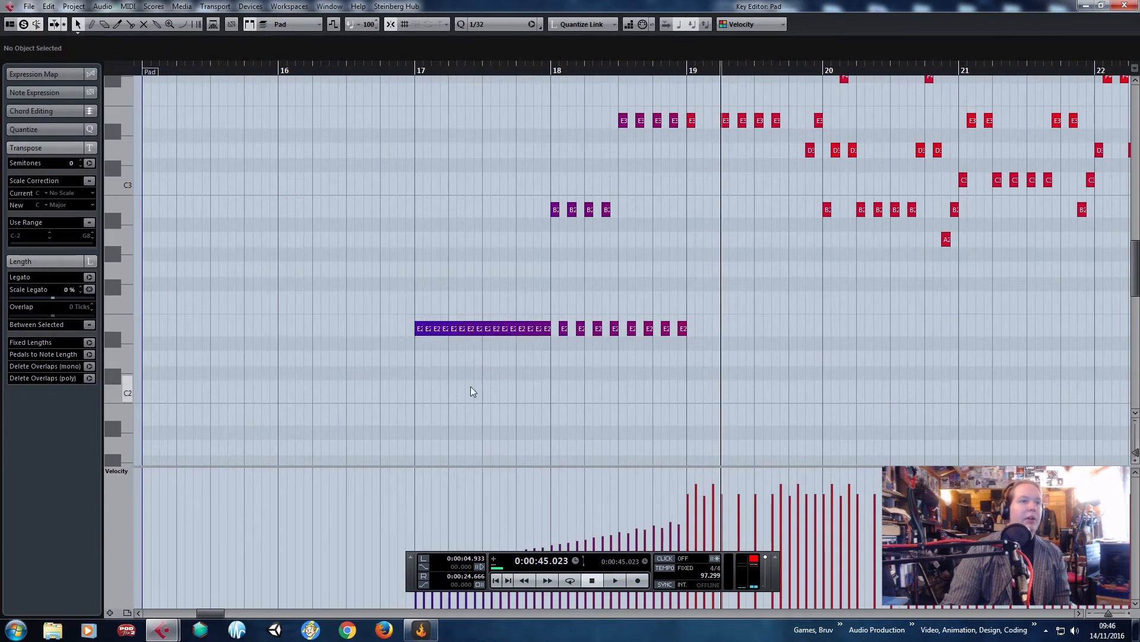
pyautogui.hscroll(-3, 471, 386)
pyautogui.moveTo(426, 275); pyautogui.dragTo(698, 346)
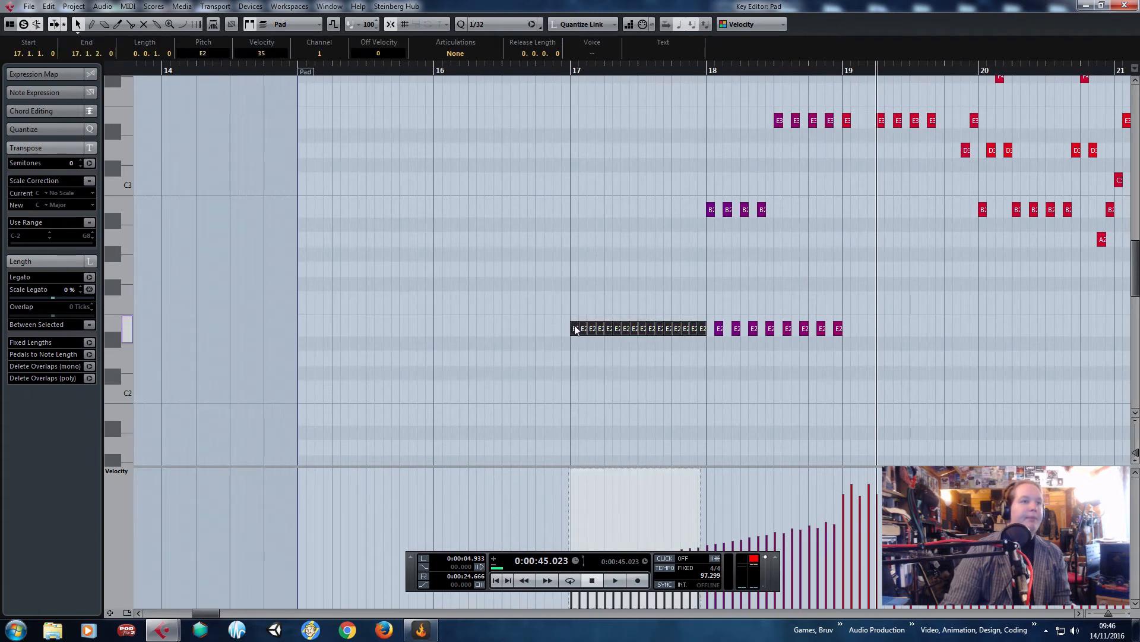
pyautogui.moveTo(575, 328); pyautogui.dragTo(302, 329)
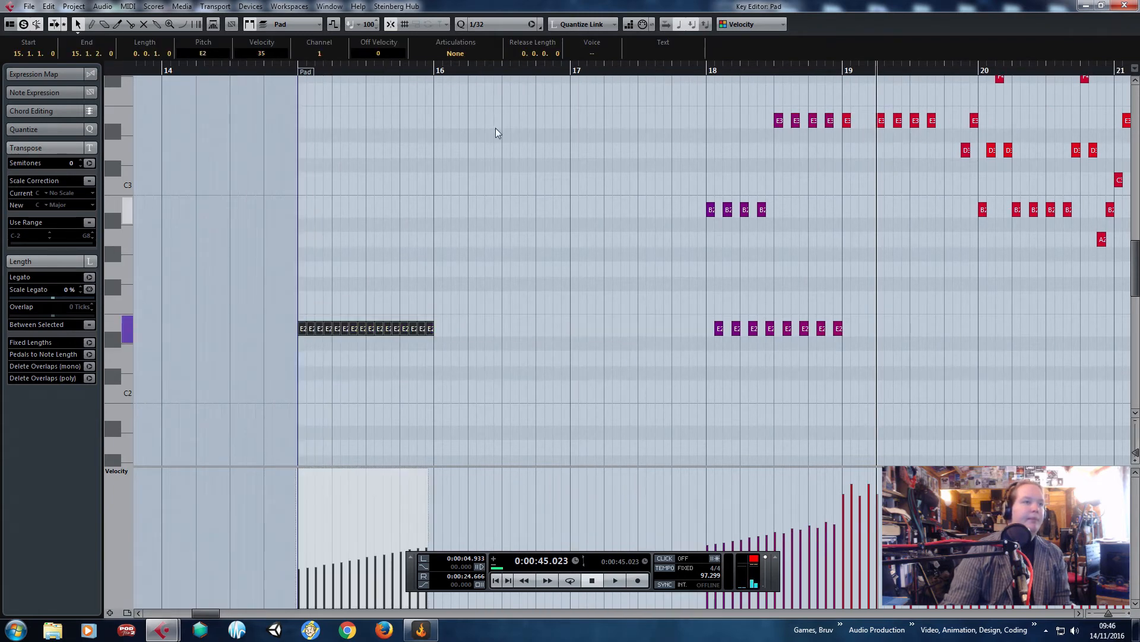
# Copy the bar 15 E2 notes to bar 16 and redraw the velocities of both bars as one gradual rise.
pyautogui.click(434, 72)
pyautogui.hotkey('ctrl', 'v')
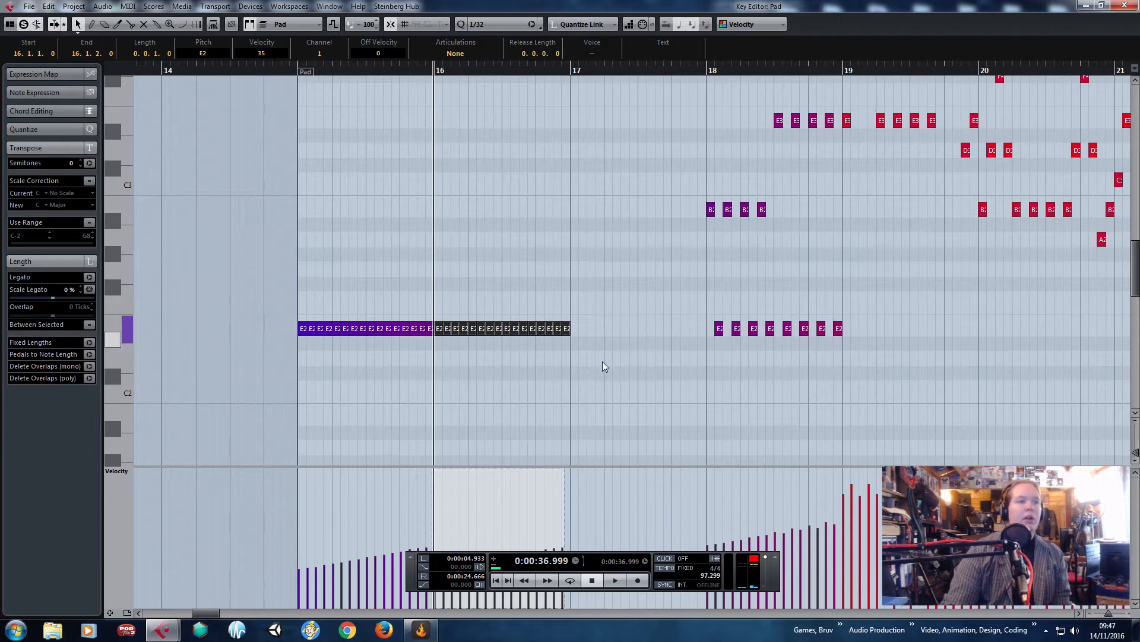
pyautogui.moveTo(409, 572); pyautogui.dragTo(403, 450)
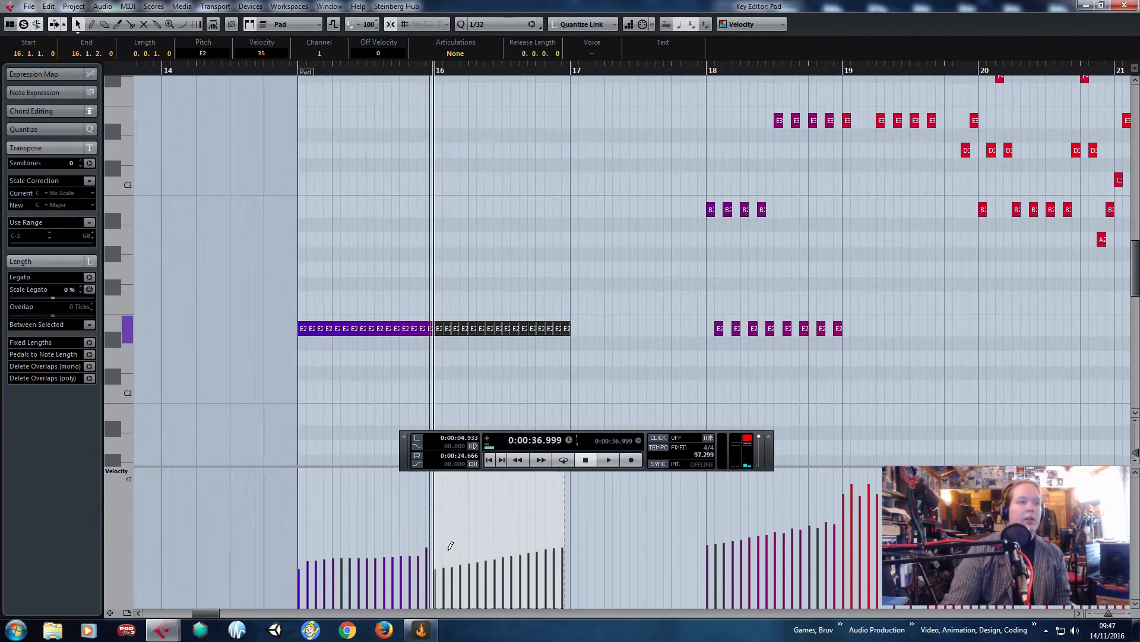
pyautogui.moveTo(450, 545); pyautogui.dragTo(580, 527)
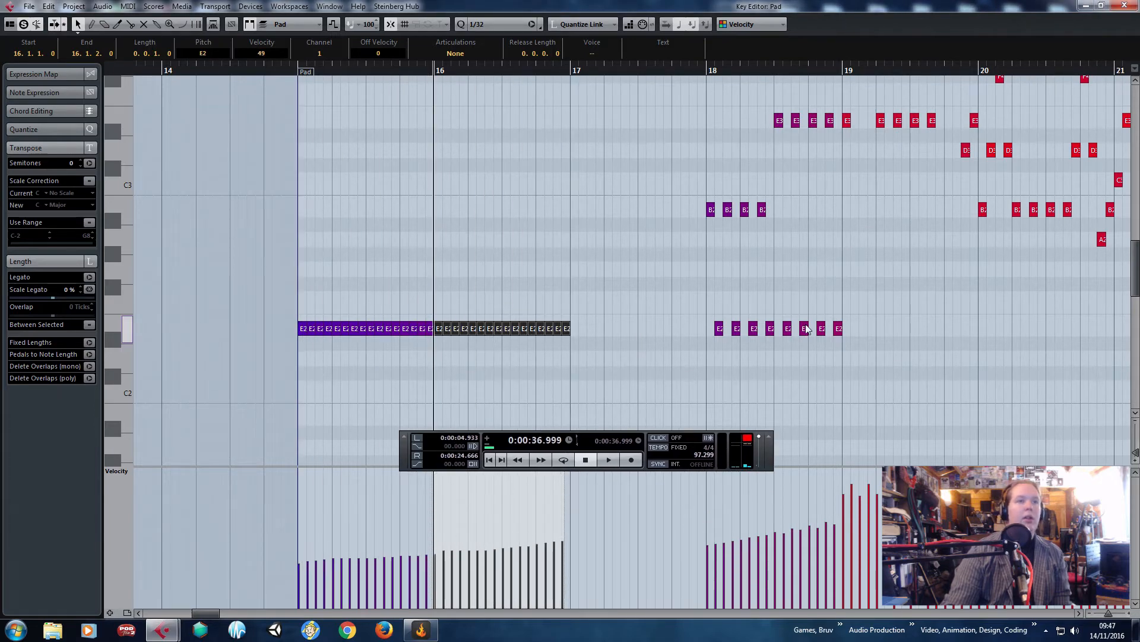
# Move the alternating B2 and E2 notes from the first half of bar 18 to bar 17 and duplicate them to fill it.
pyautogui.moveTo(679, 185); pyautogui.dragTo(765, 340)
pyautogui.scroll(2, 736, 297)
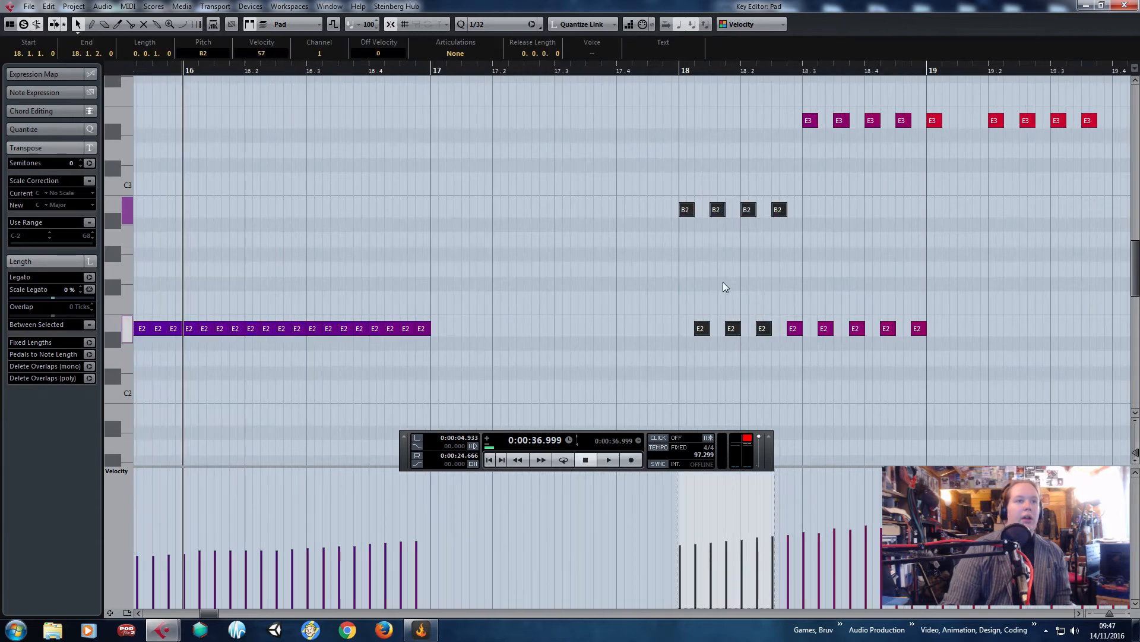
pyautogui.keyDown('shift'); pyautogui.click(794, 330); pyautogui.keyUp('shift')
pyautogui.moveTo(684, 207); pyautogui.dragTo(434, 208)
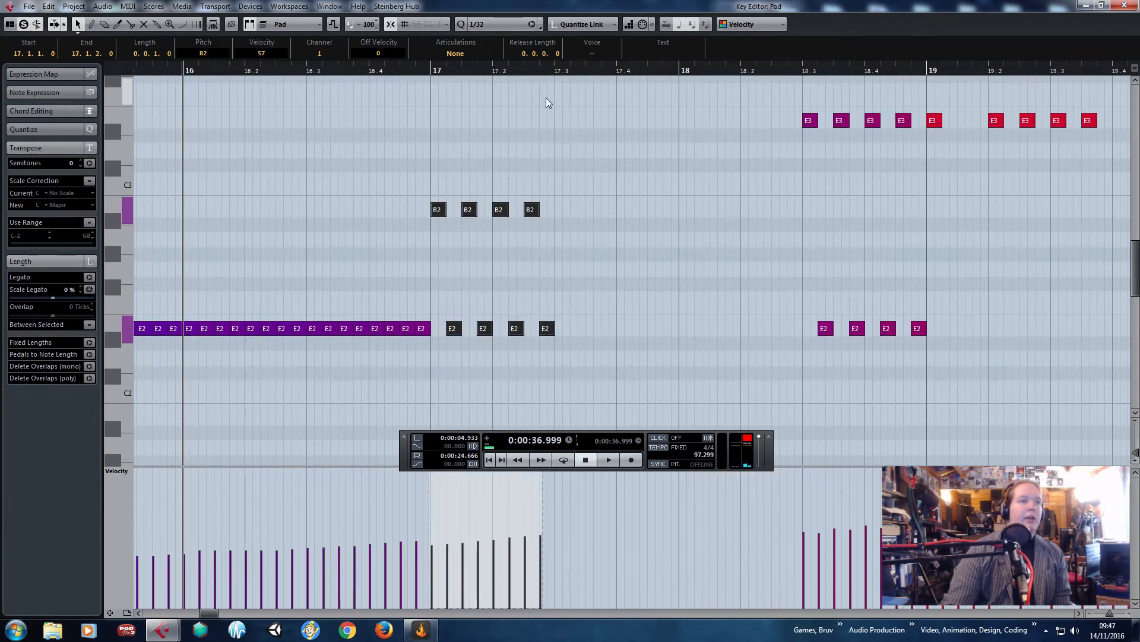
pyautogui.hotkey('ctrl', 'd')
# Copy the alternating E3 and E2 notes from the second half of bar 18 to its first half.
pyautogui.moveTo(769, 109); pyautogui.dragTo(922, 349)
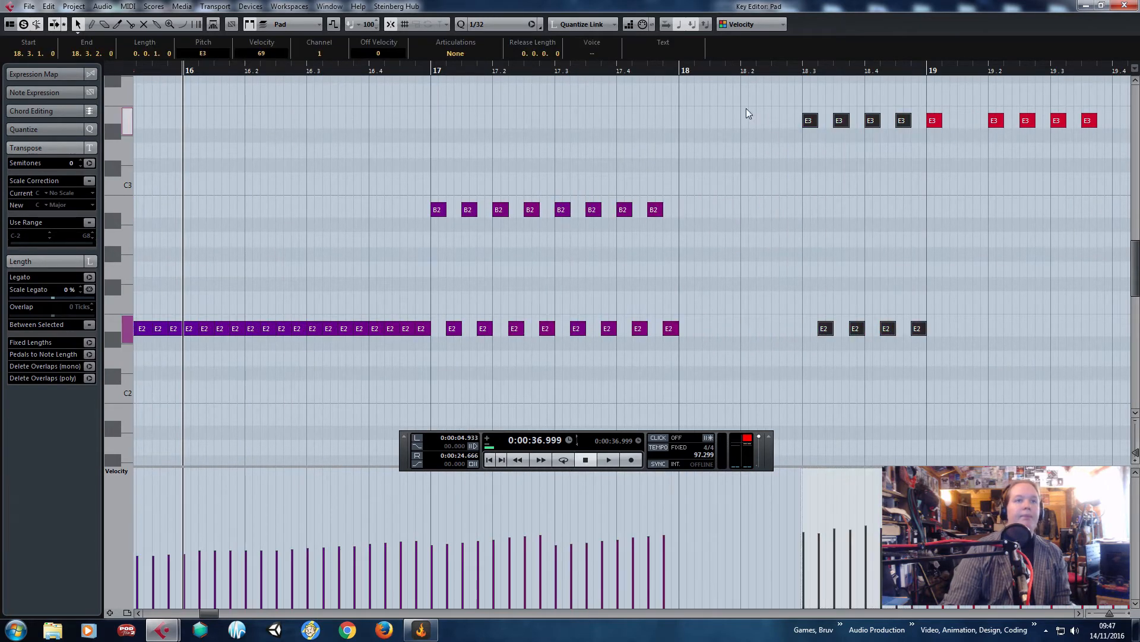
pyautogui.click(678, 70)
pyautogui.hotkey('ctrl', 'v')
pyautogui.scroll(2, 686, 193)
pyautogui.click(658, 224)
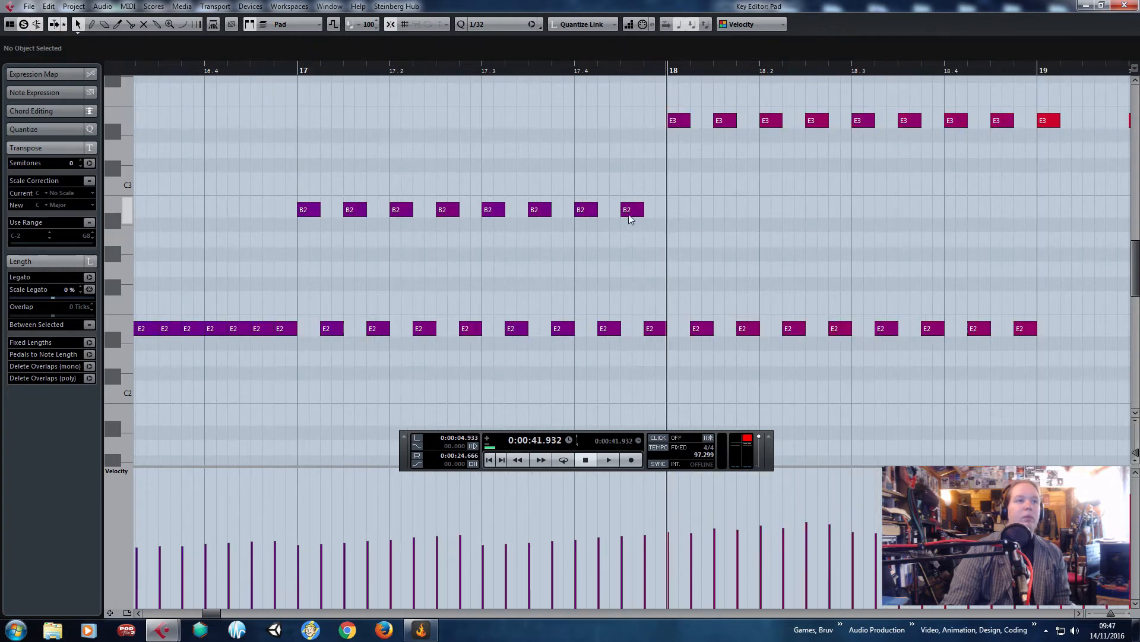
# Redraw the Arp velocities from bar 15 through bar 18 as one continuous rise and close the Key Editor.
pyautogui.scroll(-1, 672, 198)
pyautogui.scroll(-2, 511, 140)
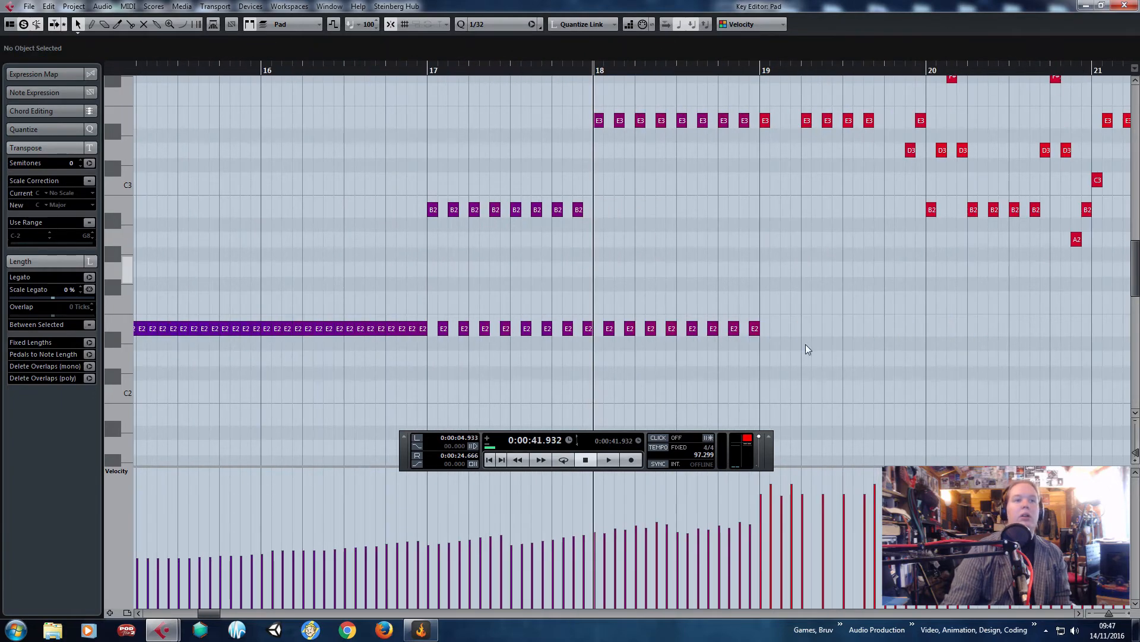
pyautogui.scroll(-2, 440, 511)
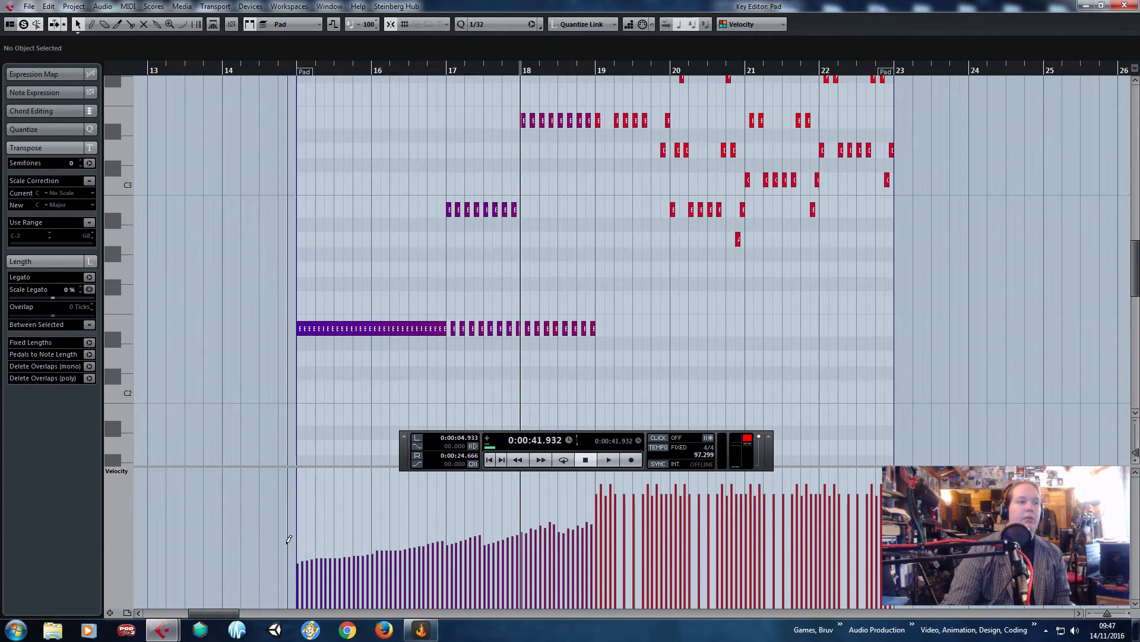
pyautogui.moveTo(289, 538); pyautogui.dragTo(593, 496)
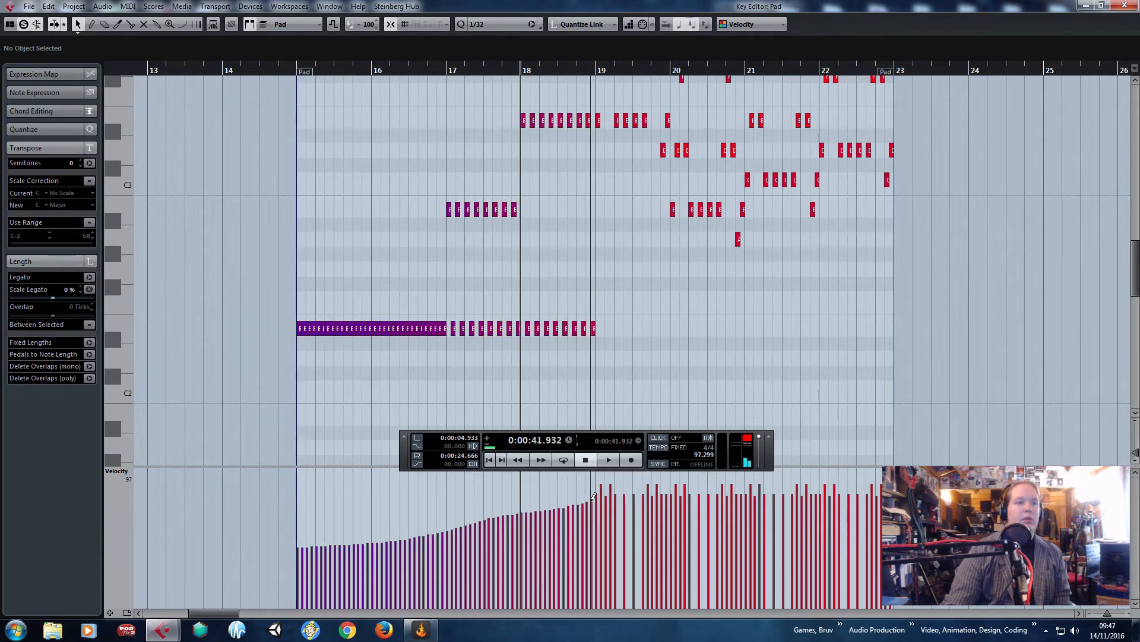
pyautogui.click(1125, 5)
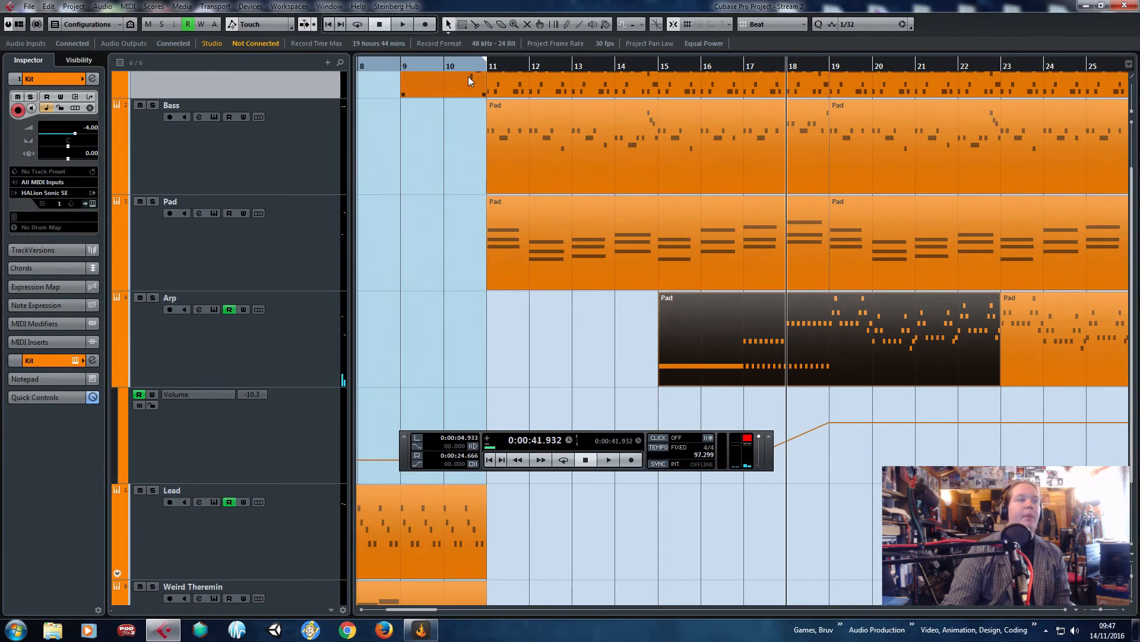
# Play the arrangement from bar 11 to check the Arp lead-in, moving the transport panel clear of the Arp volume lane.
pyautogui.click(488, 66)
pyautogui.press('space')
pyautogui.scroll(-2, 510, 269)
pyautogui.click(438, 312)
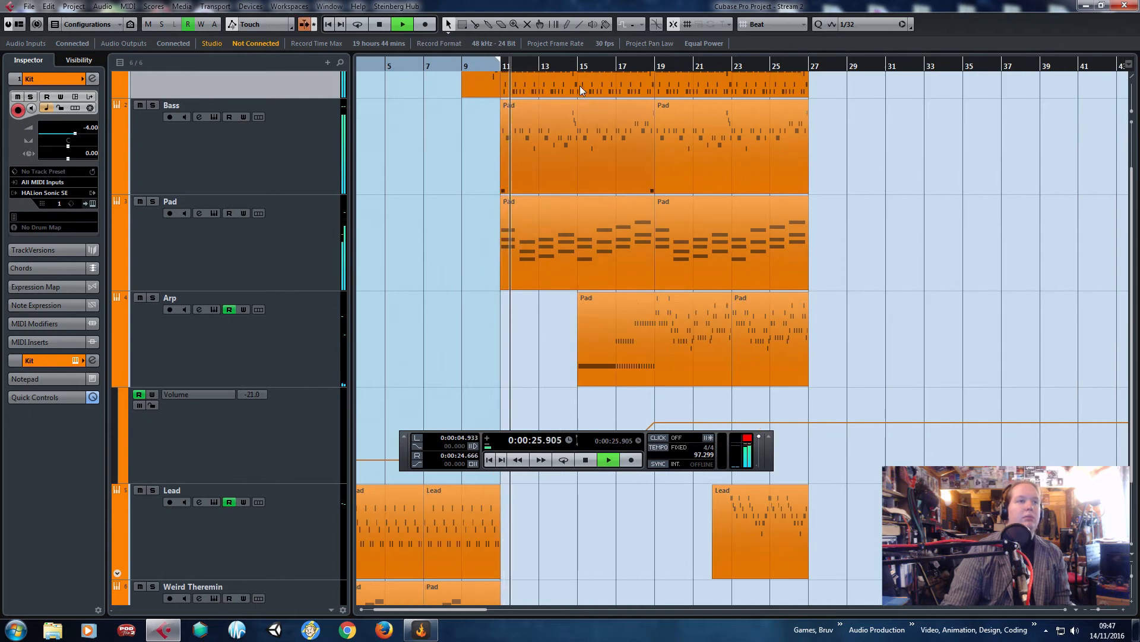
pyautogui.click(558, 67)
pyautogui.moveTo(406, 457); pyautogui.dragTo(413, 554)
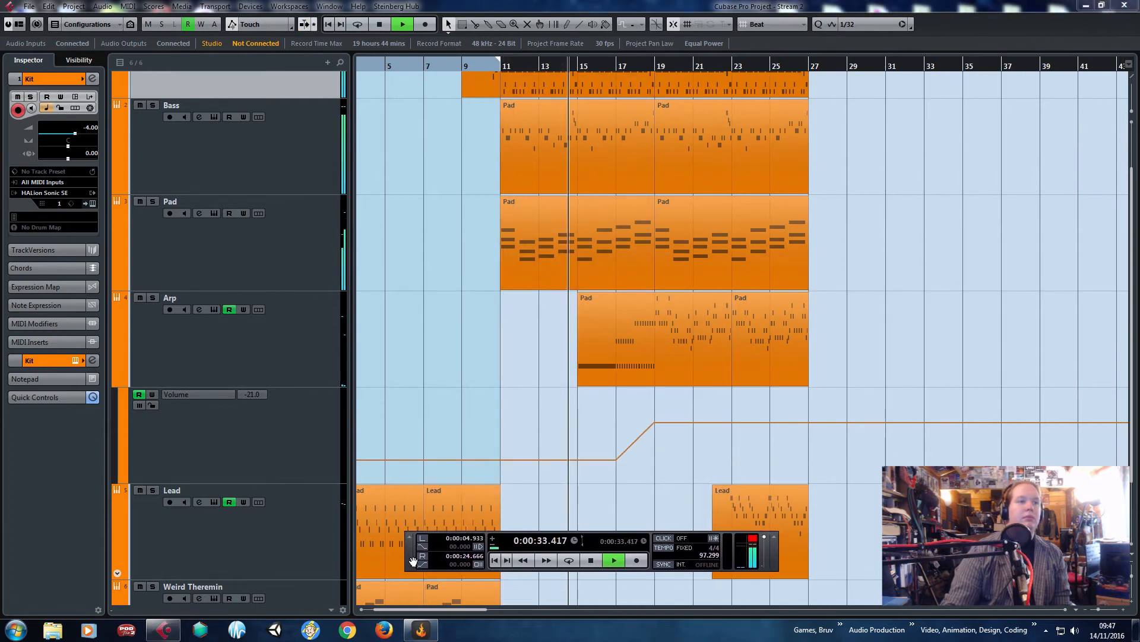
pyautogui.press('space')
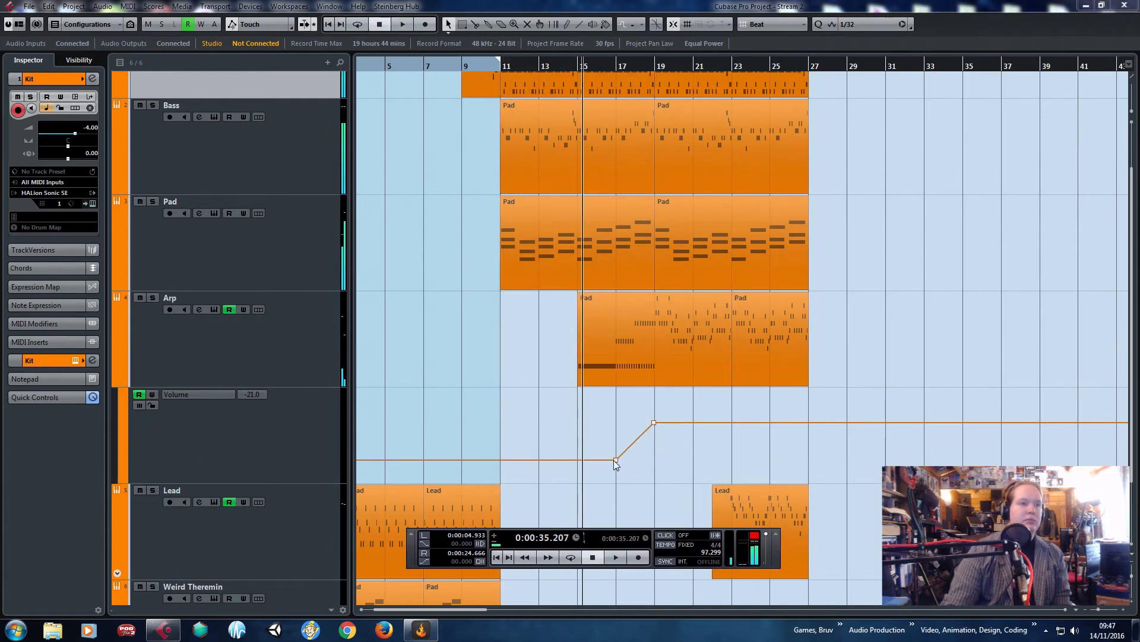
# Start the Arp volume ramp at bar 15 and add points near bars 15.5 and 18 to curve it.
pyautogui.moveTo(615, 459); pyautogui.dragTo(578, 460)
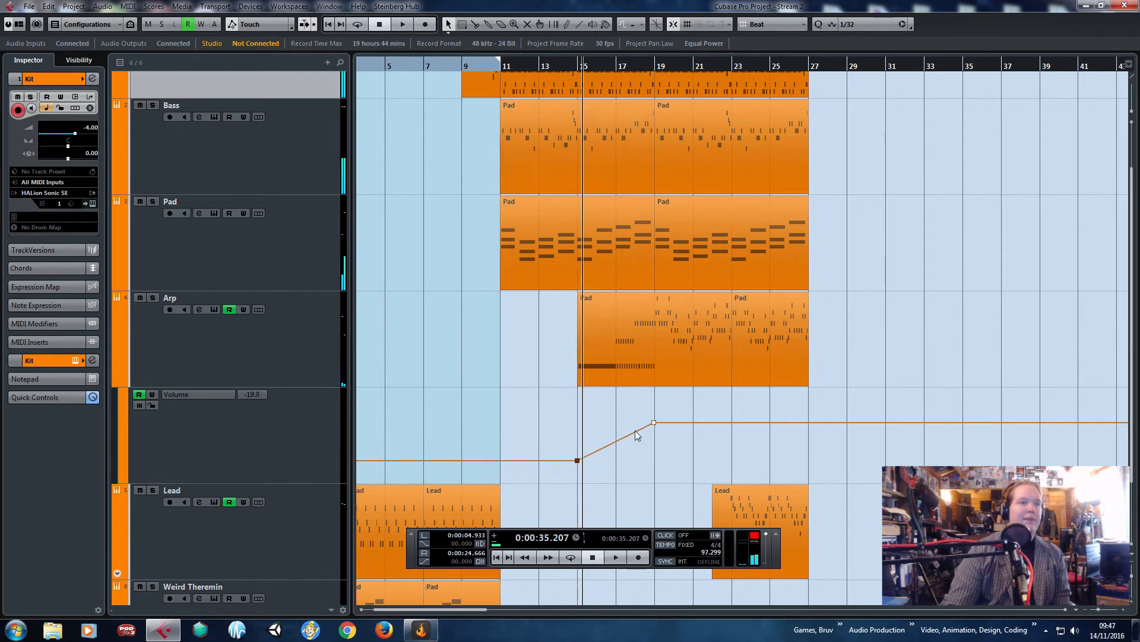
pyautogui.moveTo(636, 431); pyautogui.dragTo(630, 429)
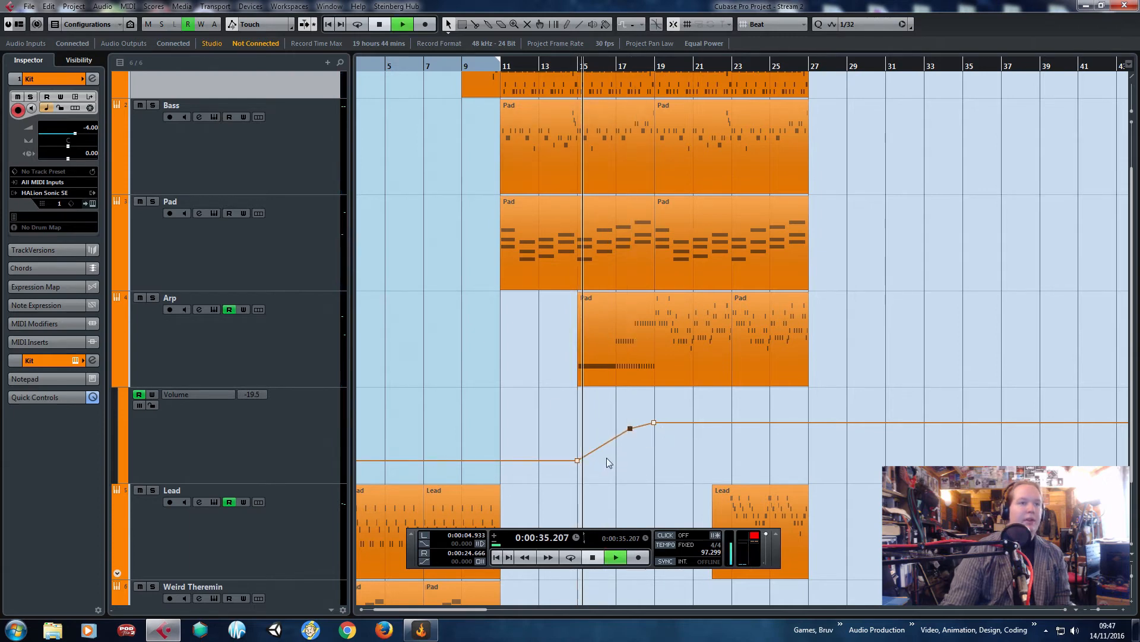
pyautogui.press('space')
pyautogui.press('h')
pyautogui.press('h')
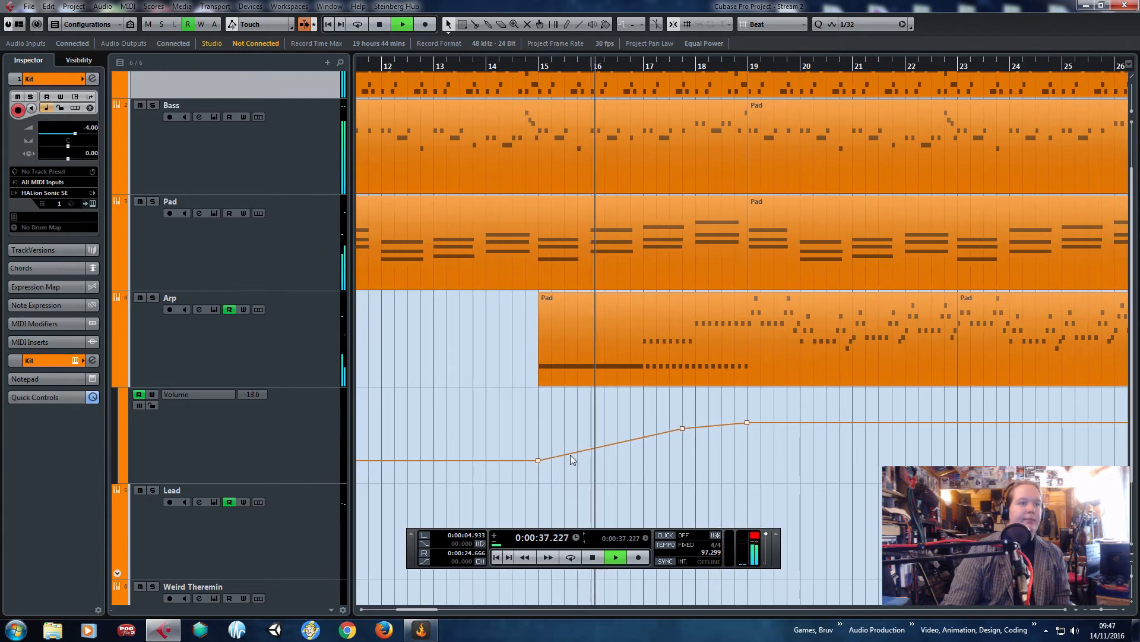
pyautogui.click(564, 458)
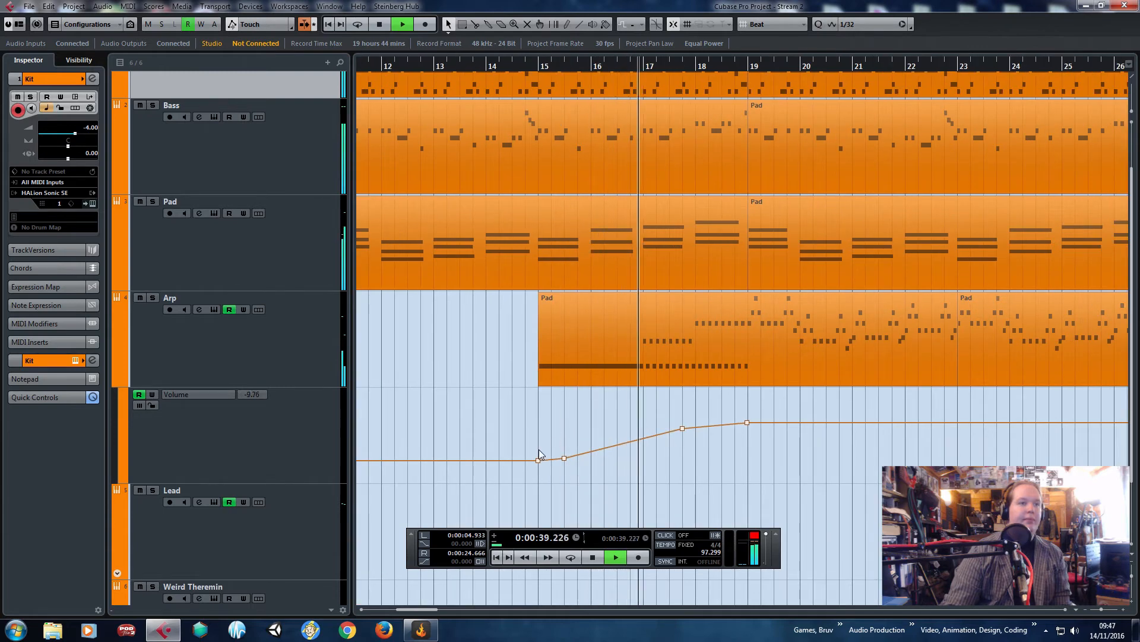
pyautogui.press('g')
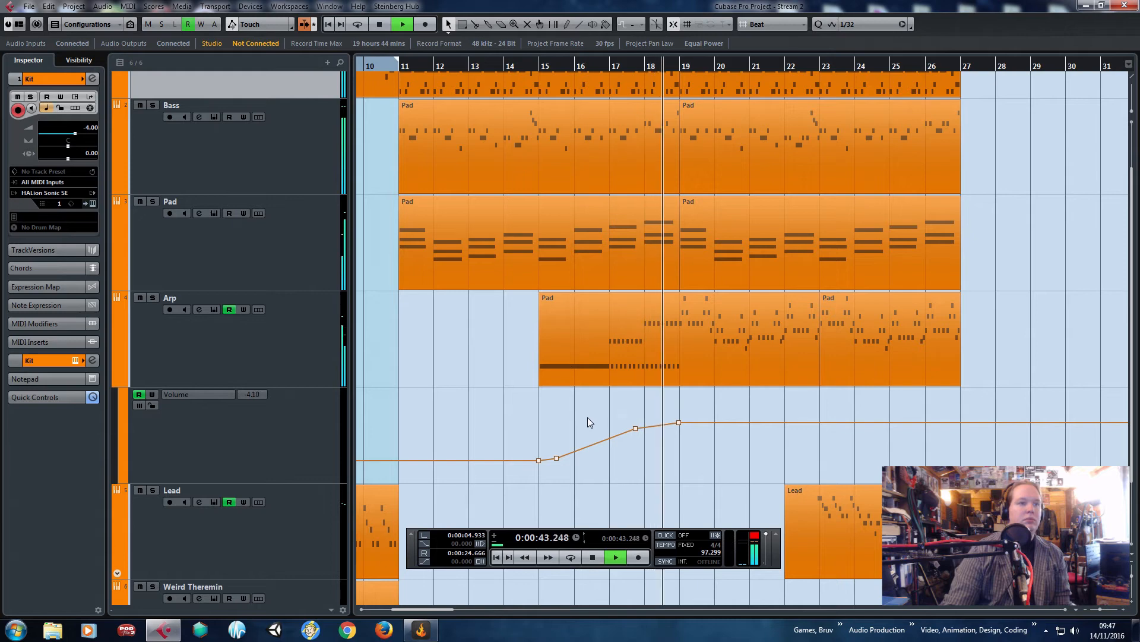
# Lower the two upper points of the Arp volume ramp so the level from bar 19 is about -5.74.
pyautogui.moveTo(627, 416); pyautogui.dragTo(693, 442)
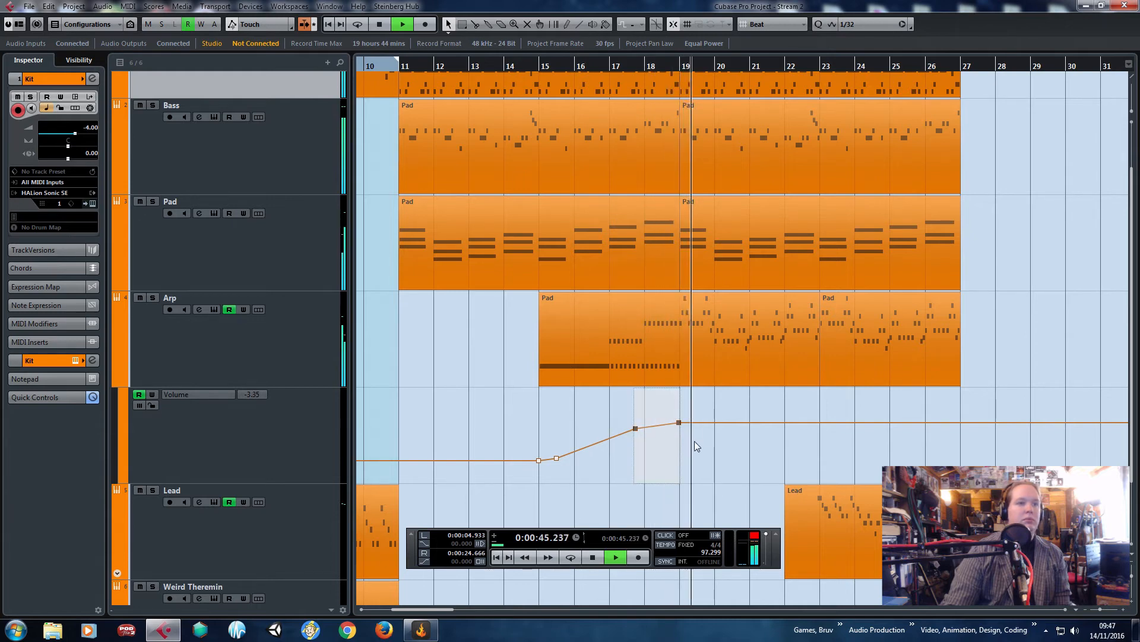
pyautogui.moveTo(654, 397); pyautogui.dragTo(656, 399)
pyautogui.click(547, 433)
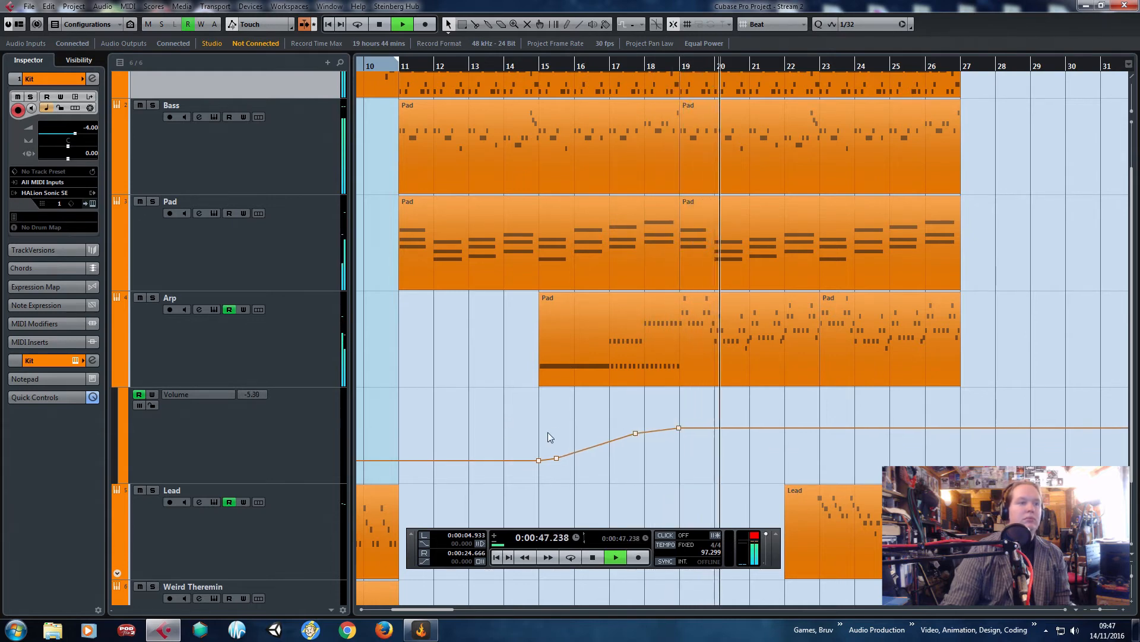
pyautogui.moveTo(581, 421); pyautogui.dragTo(683, 443)
pyautogui.moveTo(657, 401); pyautogui.dragTo(660, 398)
pyautogui.click(459, 426)
pyautogui.moveTo(575, 422); pyautogui.dragTo(690, 444)
pyautogui.scroll(-2, 651, 437)
pyautogui.click(437, 371)
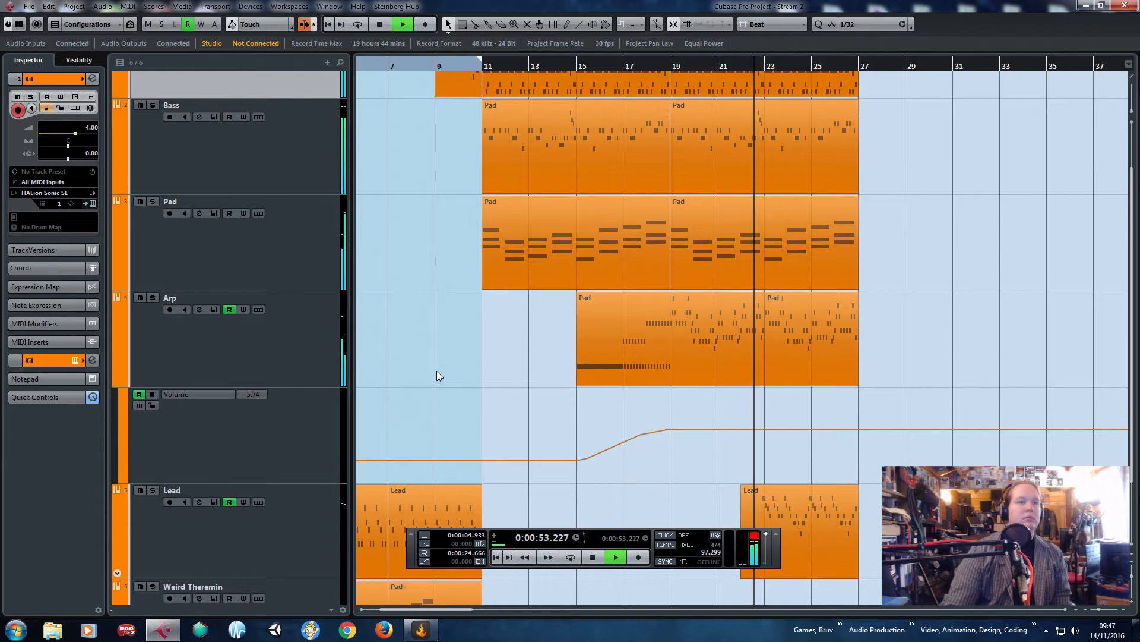
# Show the Lead's volume automation, delete its bar 27 point and lower the top of the intro ramp to -7.00.
pyautogui.scroll(-1, 543, 413)
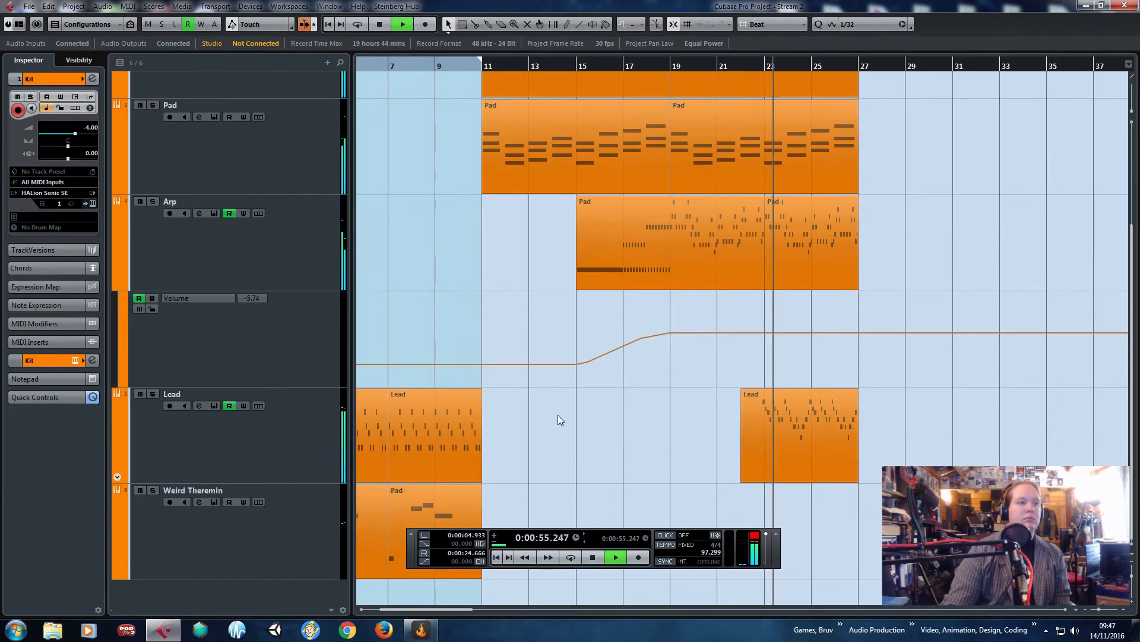
pyautogui.click(123, 480)
pyautogui.click(119, 477)
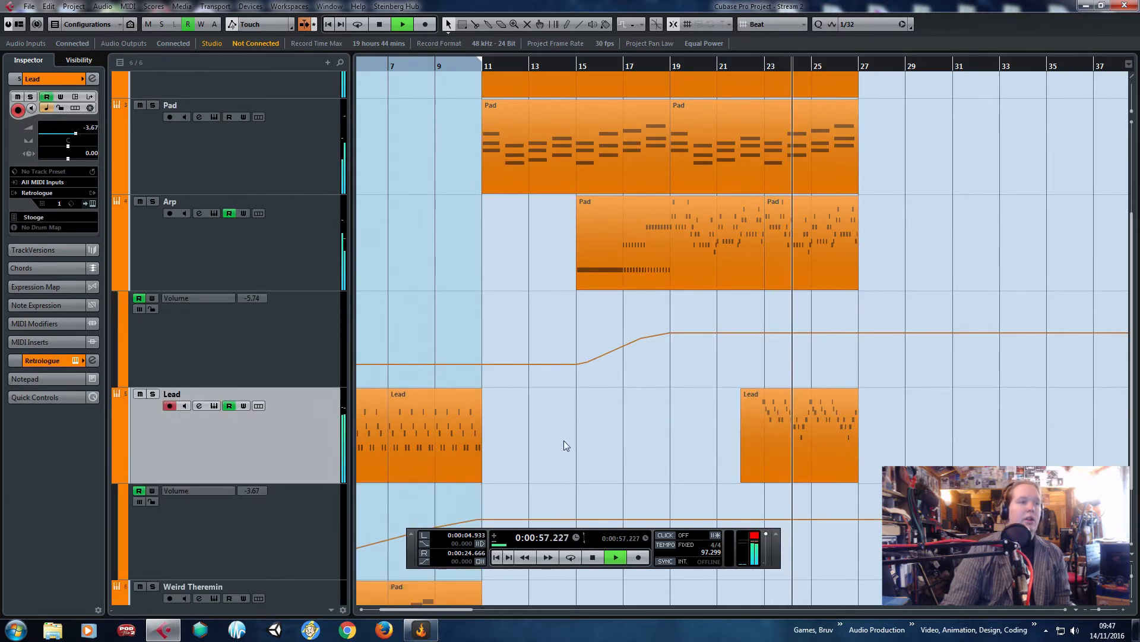
pyautogui.scroll(-1, 564, 441)
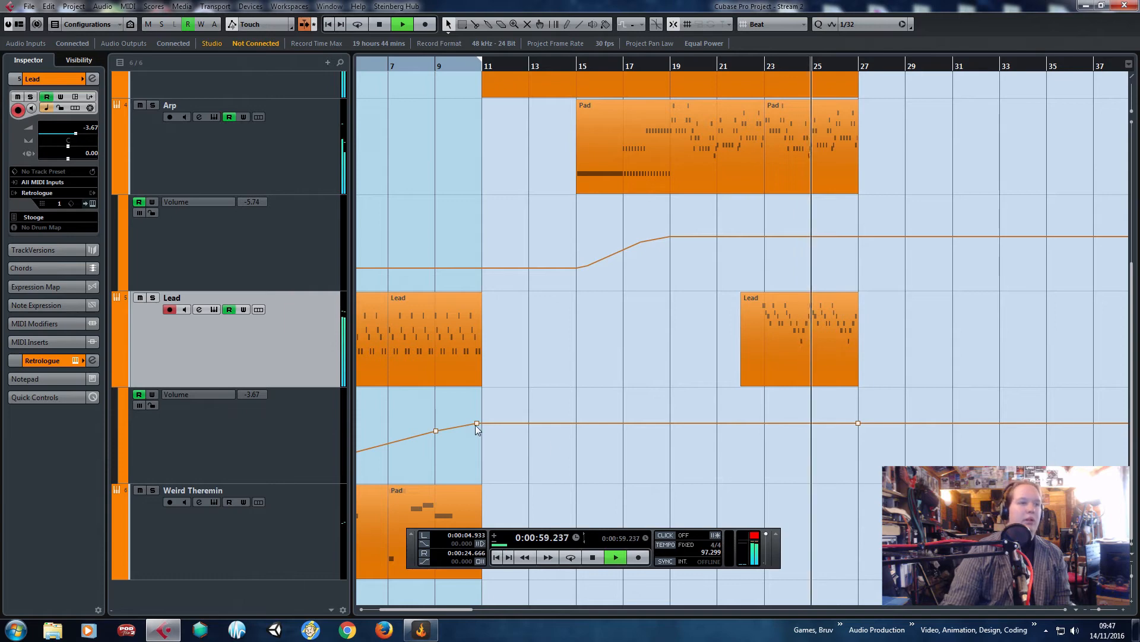
pyautogui.moveTo(476, 423); pyautogui.dragTo(476, 429)
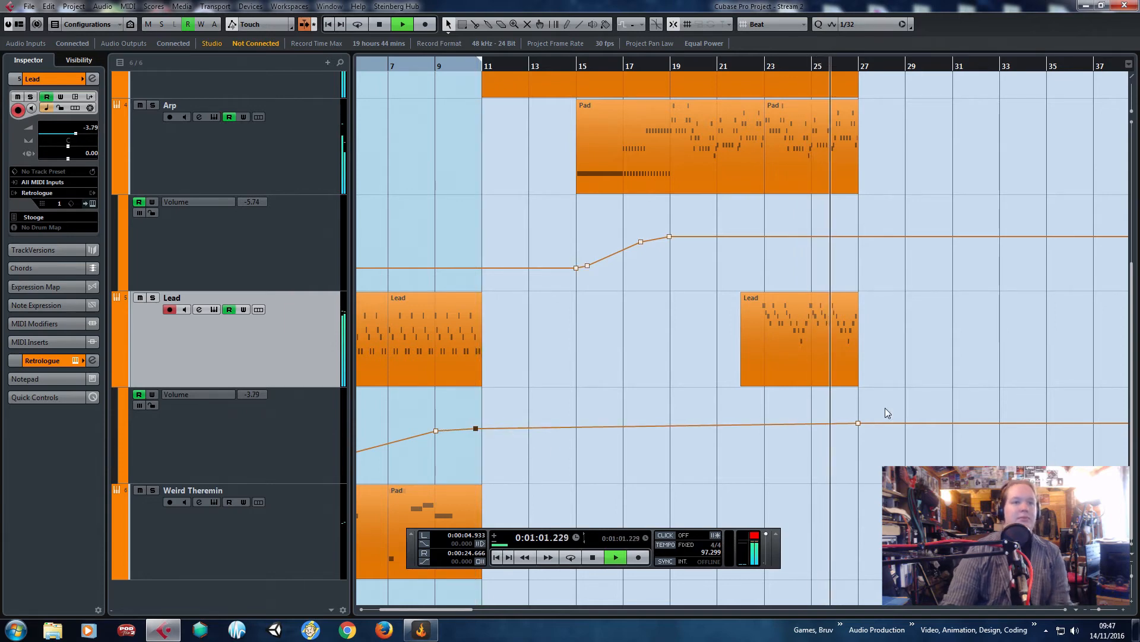
pyautogui.moveTo(886, 411); pyautogui.dragTo(833, 435)
pyautogui.press('Delete')
pyautogui.moveTo(476, 428); pyautogui.dragTo(476, 432)
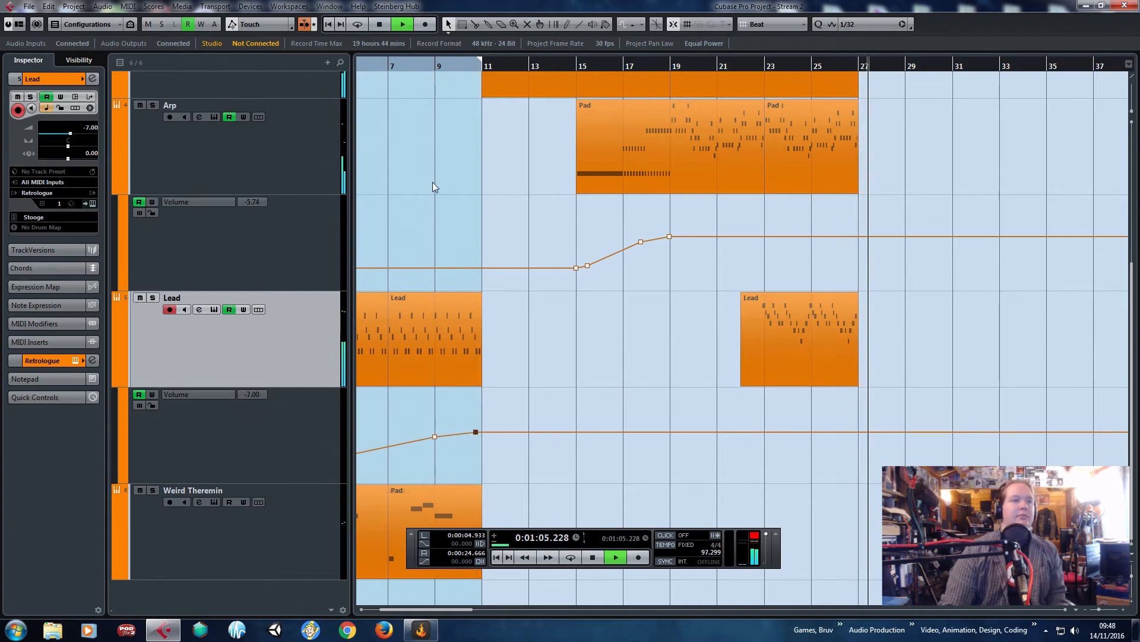
# Extend the start of the first Pad part back to bar 3 and open the part in the Key Editor.
pyautogui.hscroll(-3, 464, 227)
pyautogui.scroll(5, 523, 178)
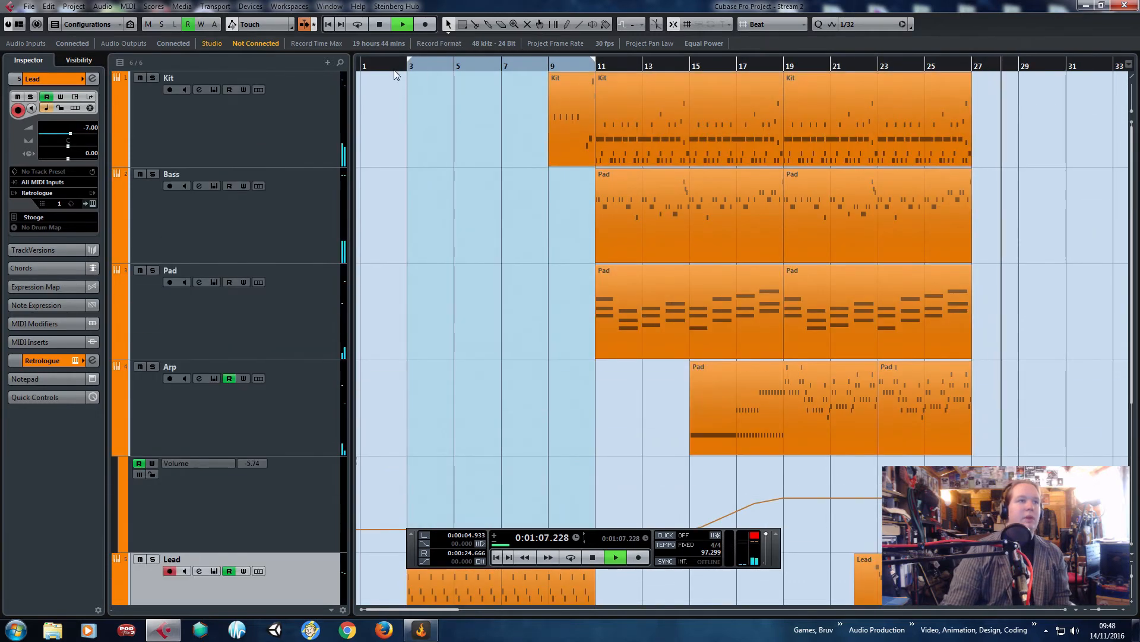
pyautogui.scroll(-4, 484, 212)
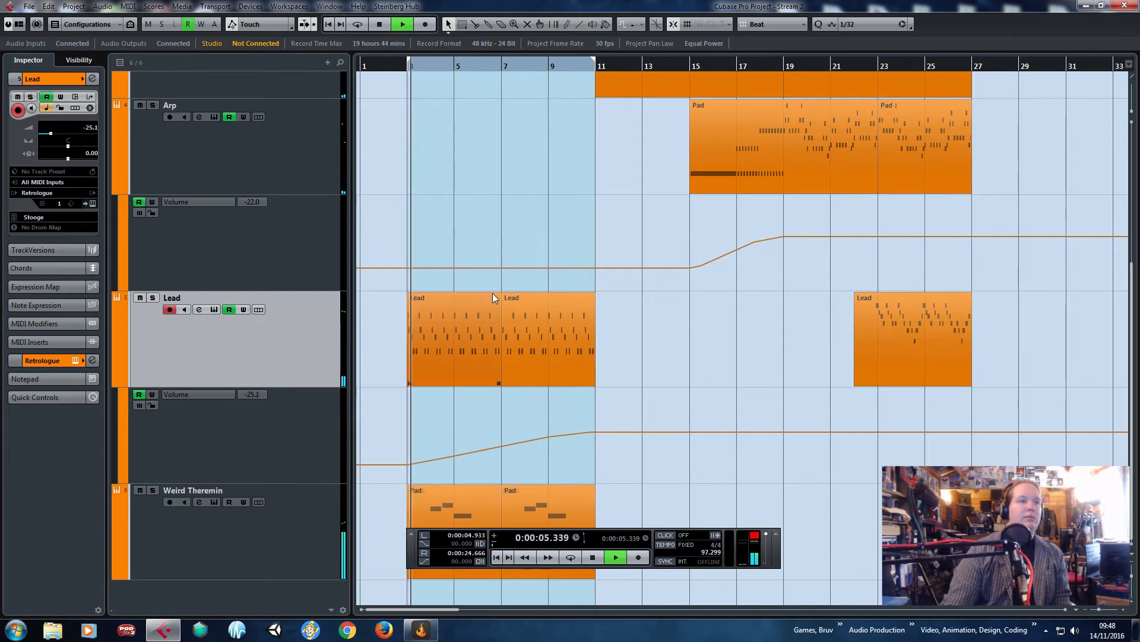
pyautogui.scroll(3, 491, 294)
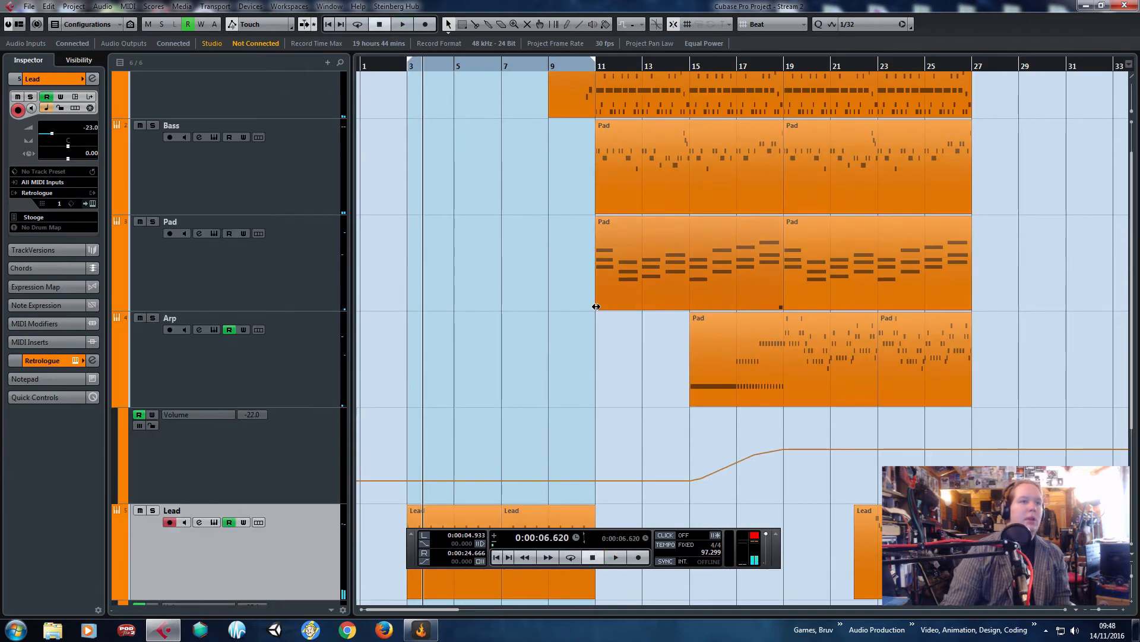
pyautogui.moveTo(596, 306); pyautogui.dragTo(466, 118)
pyautogui.doubleClick(519, 283)
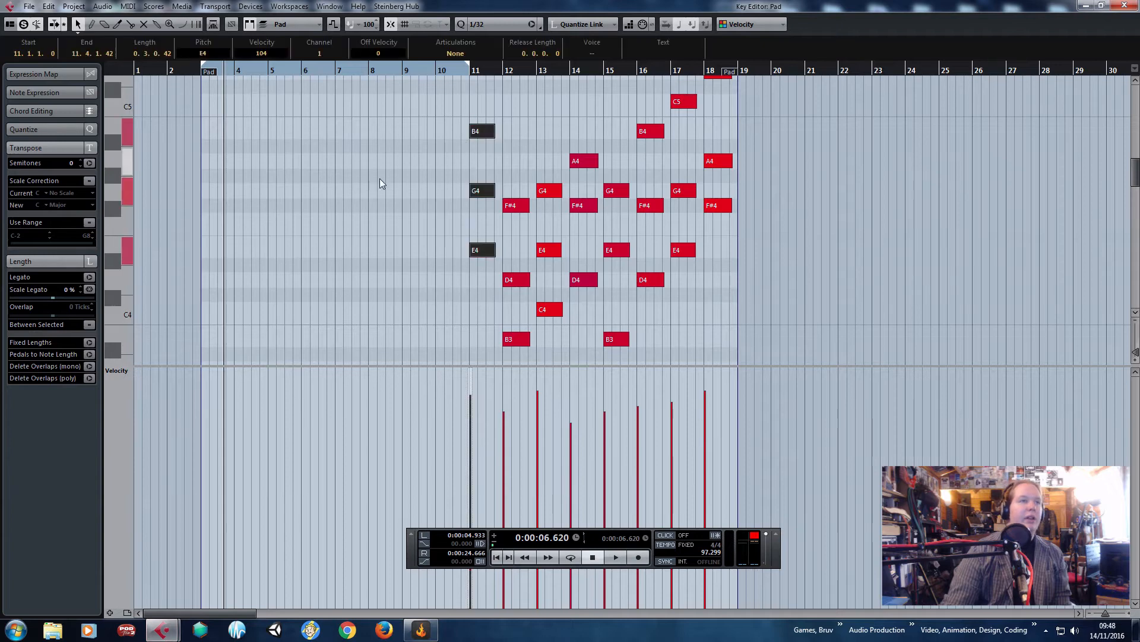
# Copy the Pad chord from bar 11 into bar 3 and delete the copy's G4 note.
pyautogui.hotkey('ctrl', 'c')
pyautogui.hotkey('ctrl', 'v')
pyautogui.scroll(3, 226, 215)
pyautogui.click(266, 192)
pyautogui.press('Delete')
# Move the copied B4 and E4 down an octave to the start of bar 3, lengthening them into bar 10 at velocity 89.
pyautogui.moveTo(282, 121); pyautogui.dragTo(135, 283)
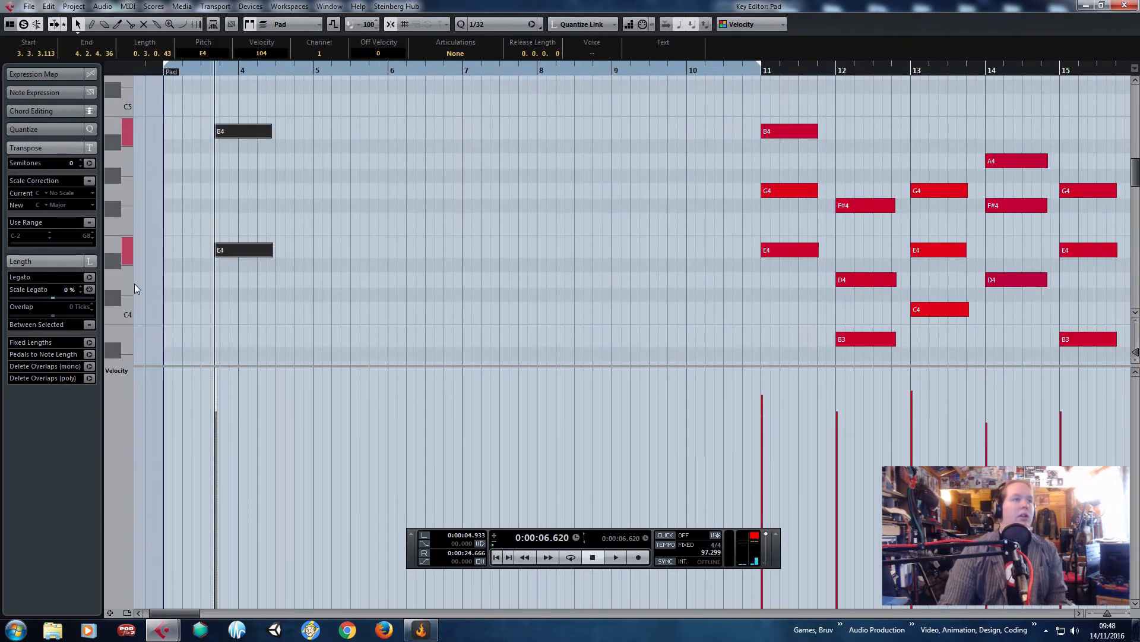
pyautogui.moveTo(249, 251); pyautogui.dragTo(722, 294)
pyautogui.click(167, 444)
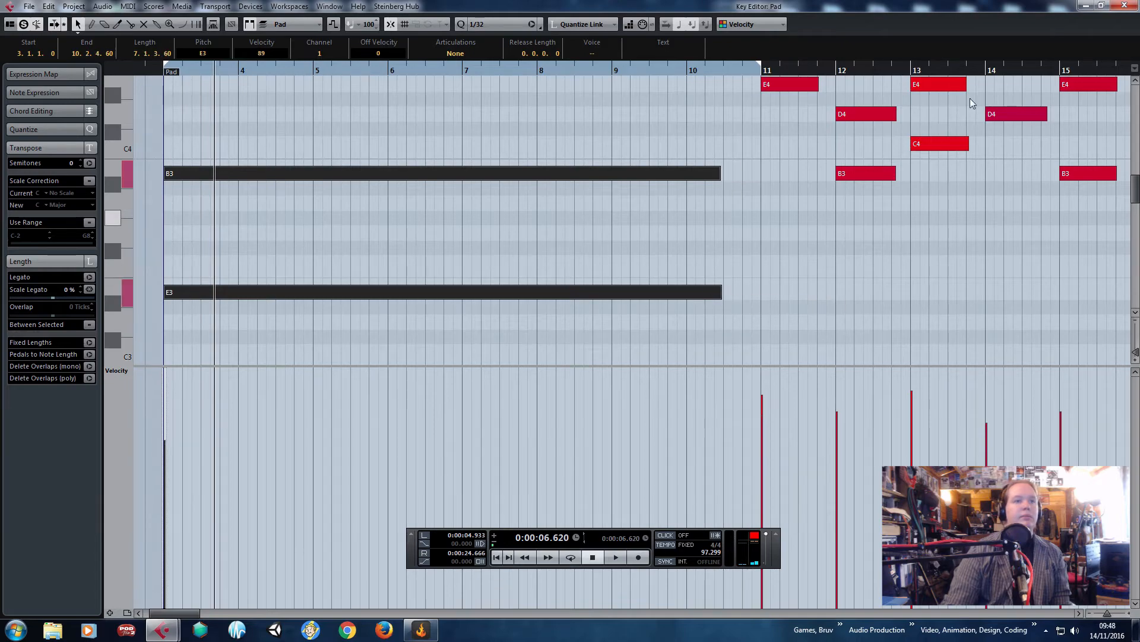
# Close the Key Editor and play the intro with the new Pad drone.
pyautogui.click(1125, 6)
pyautogui.click(397, 75)
pyautogui.press('space')
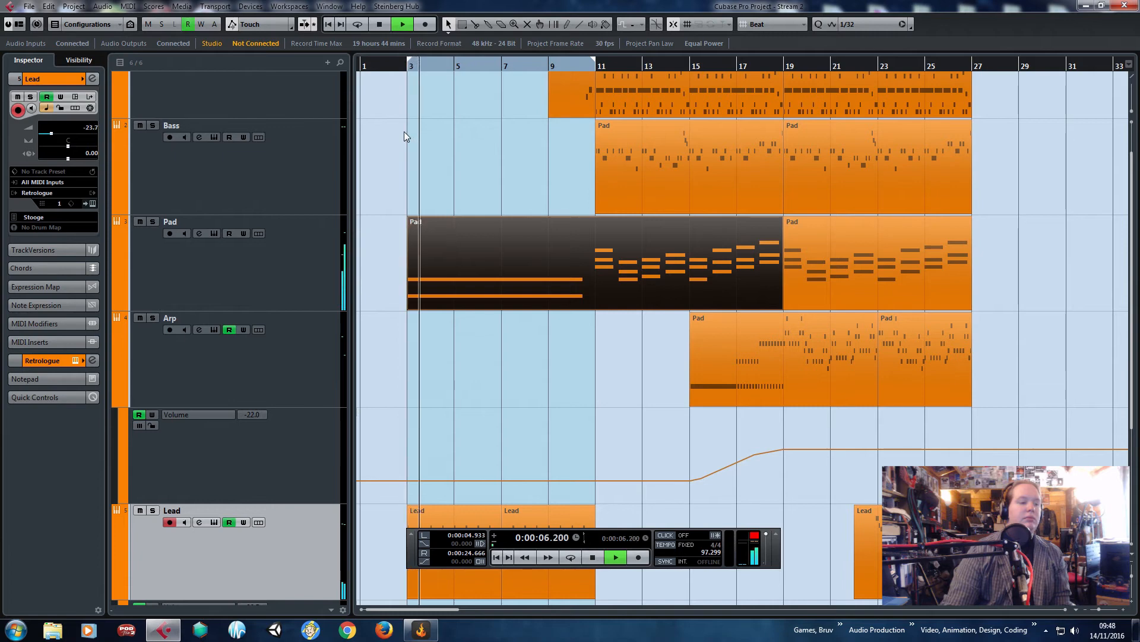
# Lower the start of the Lead's volume ramp at bar 3 and add a lower point at about bar 6.
pyautogui.scroll(-3, 410, 171)
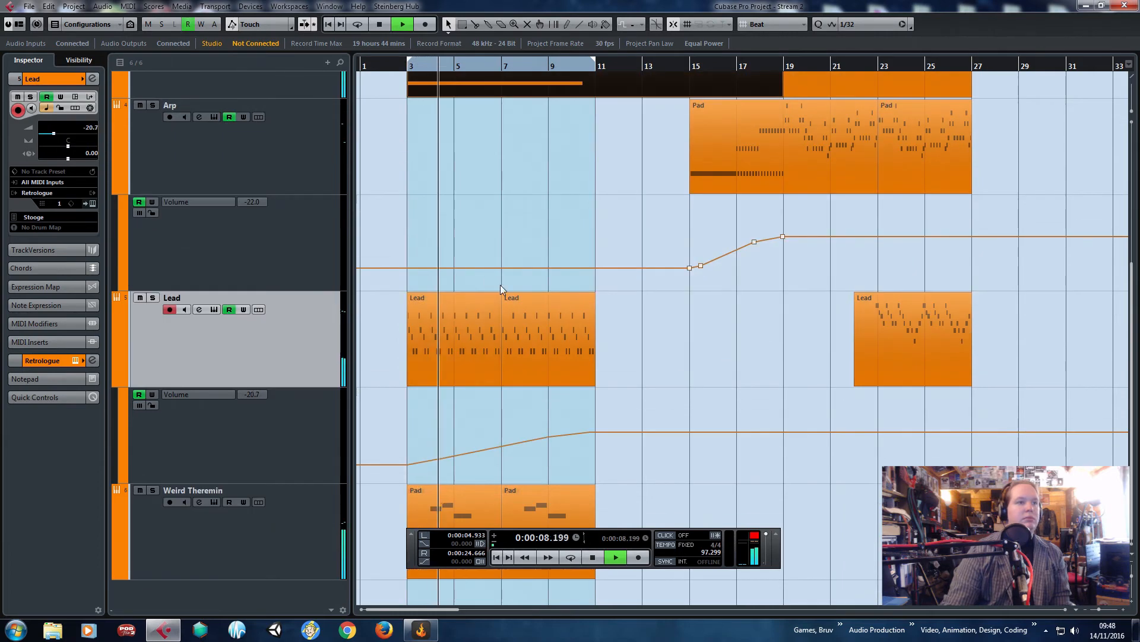
pyautogui.moveTo(448, 460); pyautogui.dragTo(409, 480)
pyautogui.moveTo(503, 464); pyautogui.dragTo(480, 468)
pyautogui.click(475, 432)
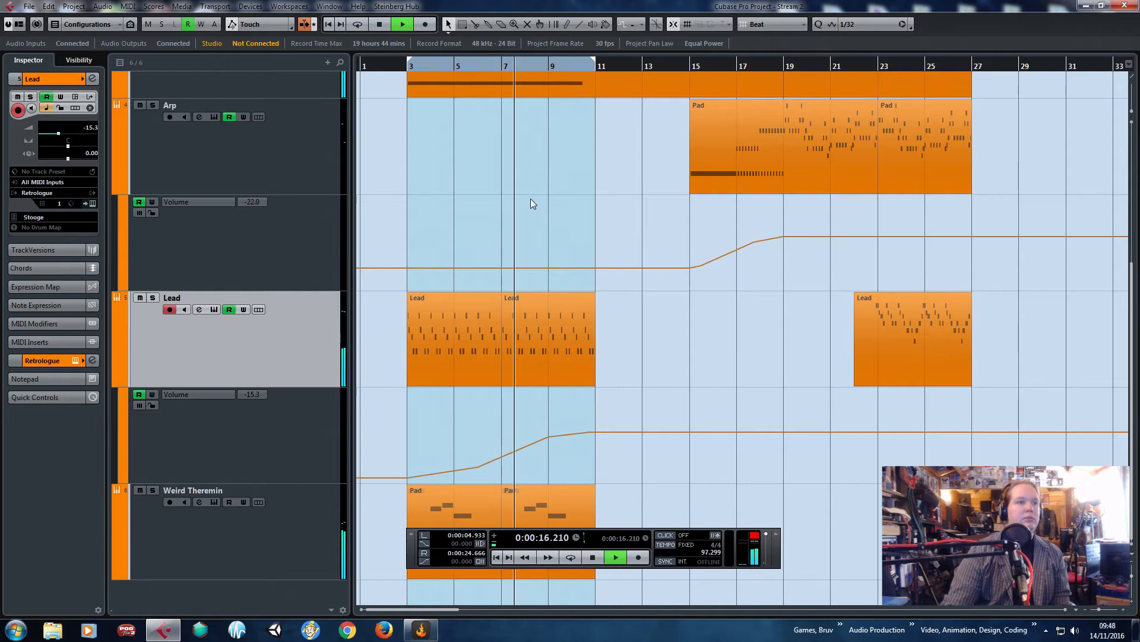
# Split the extended Pad part at bar 11 and select the Pad track.
pyautogui.scroll(4, 528, 238)
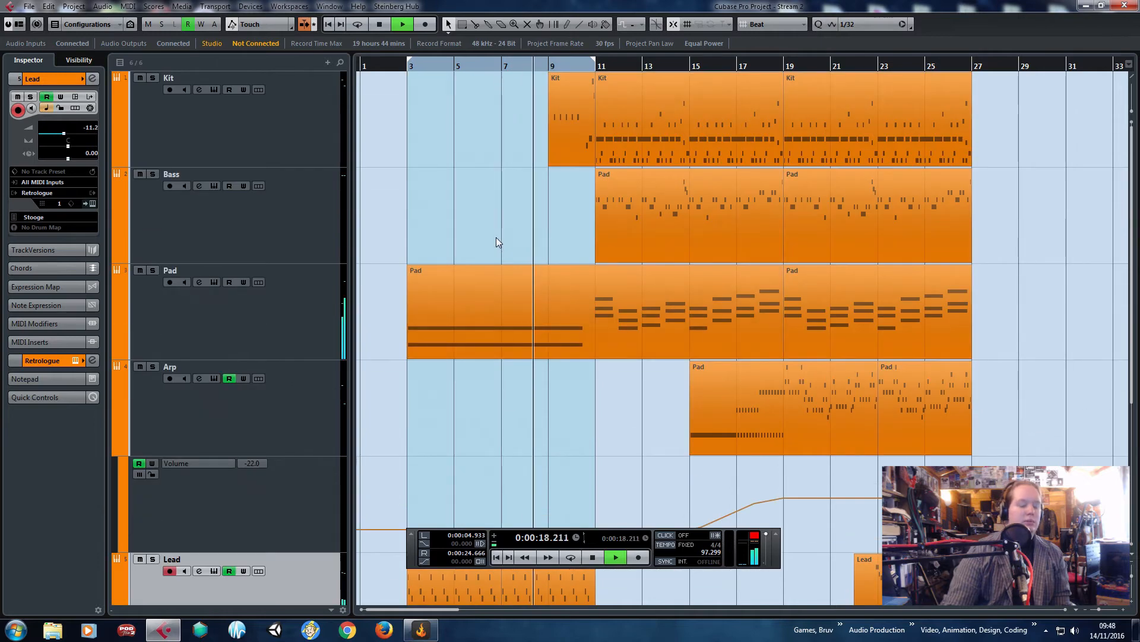
pyautogui.keyDown('alt'); pyautogui.click(598, 313); pyautogui.keyUp('alt')
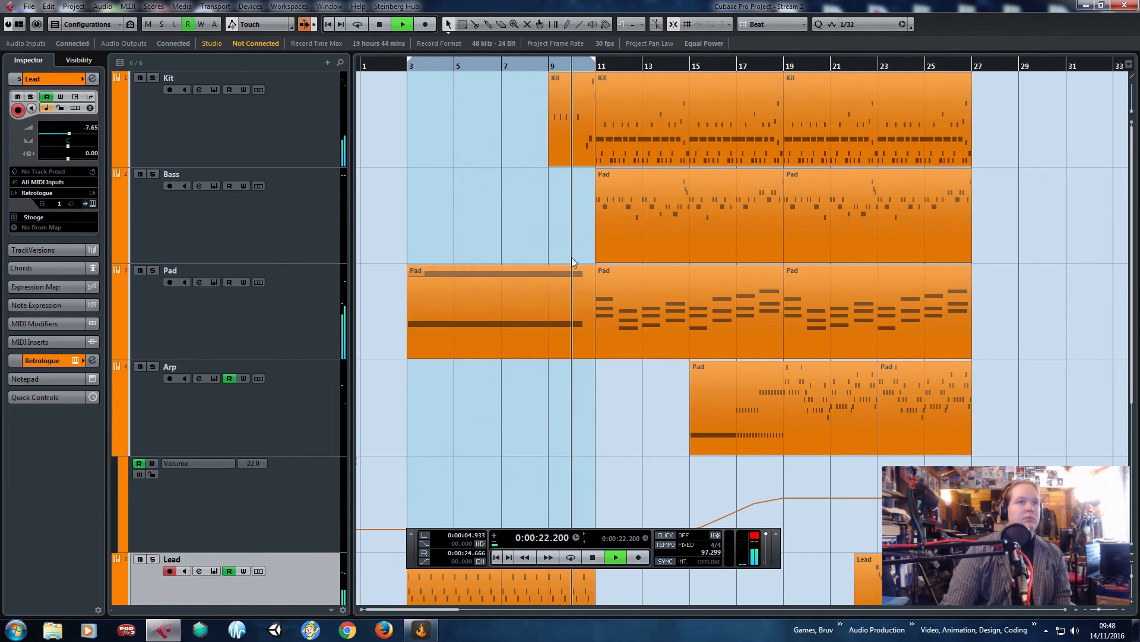
pyautogui.scroll(3, 597, 247)
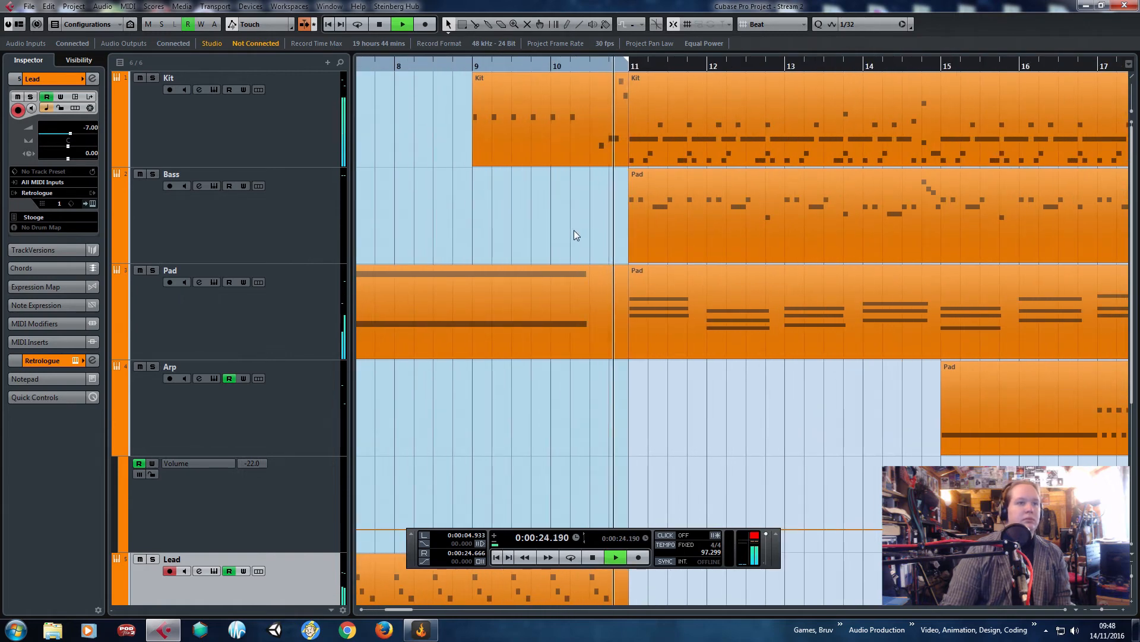
pyautogui.scroll(-1, 565, 230)
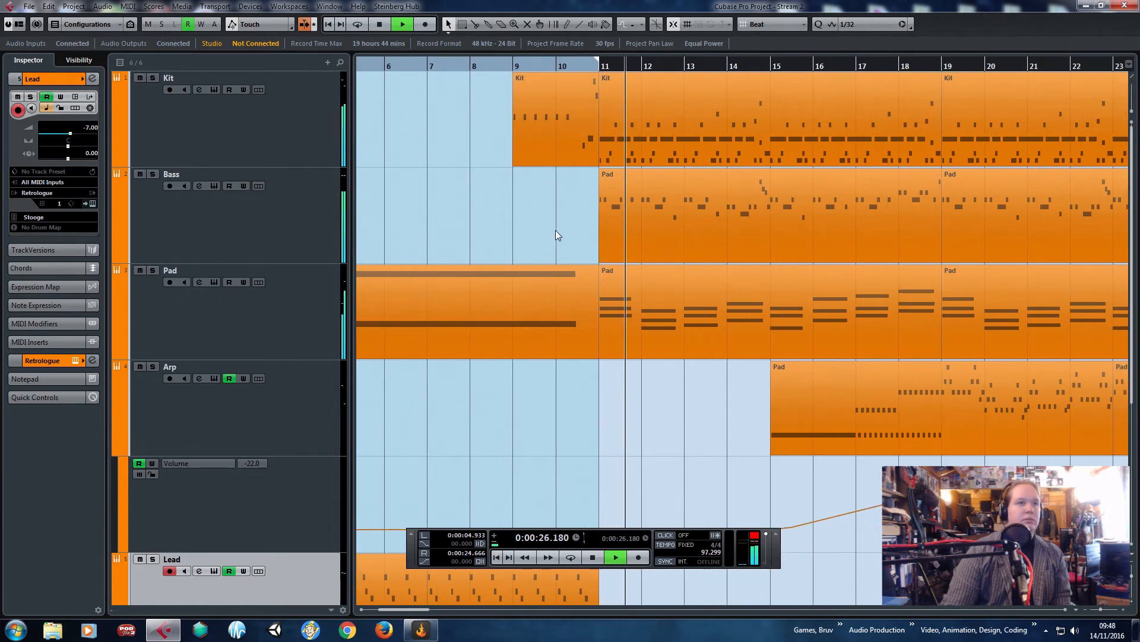
pyautogui.scroll(-2, 555, 230)
pyautogui.scroll(-3, 555, 230)
pyautogui.scroll(3, 555, 230)
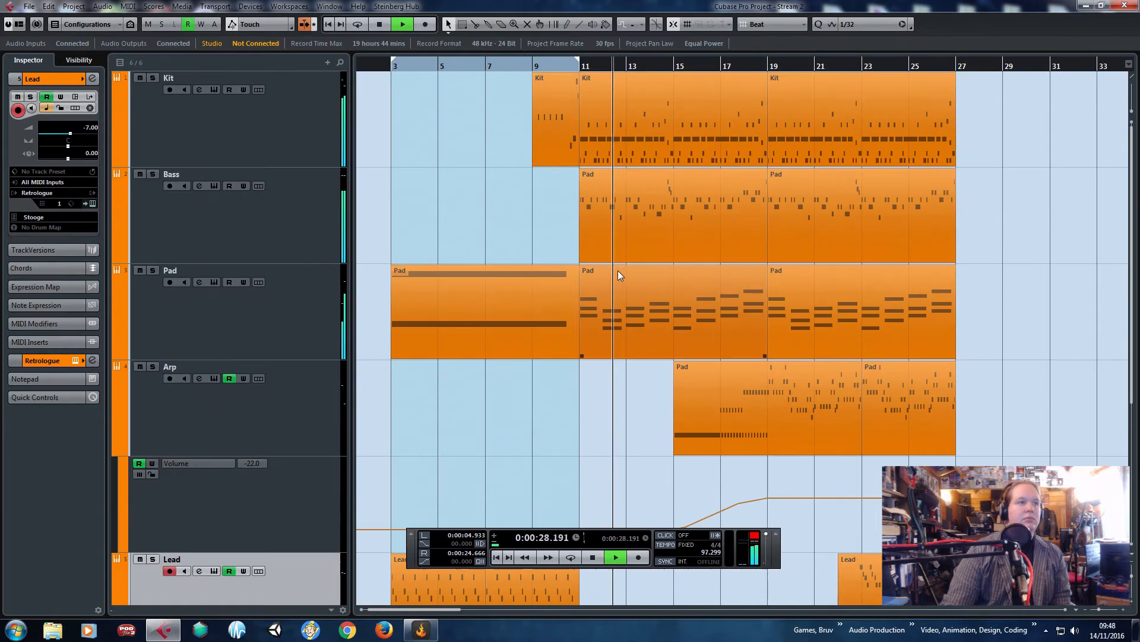
pyautogui.click(336, 304)
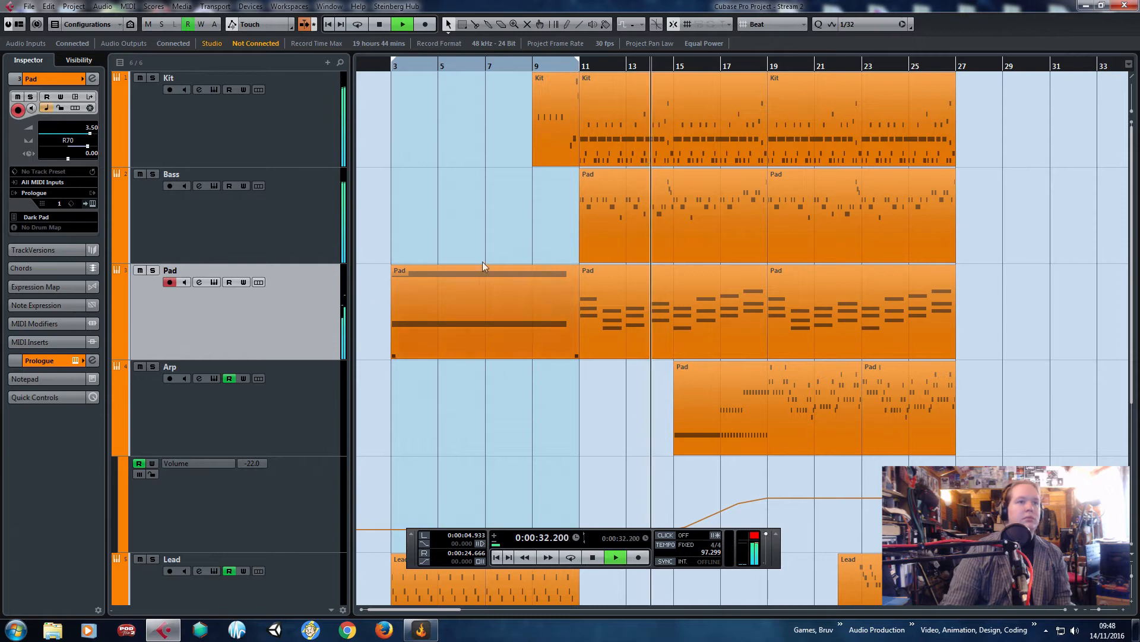
# Audition the soloed Pad track panned to R40, unsolo it, and set its pan to R68.
pyautogui.press('space')
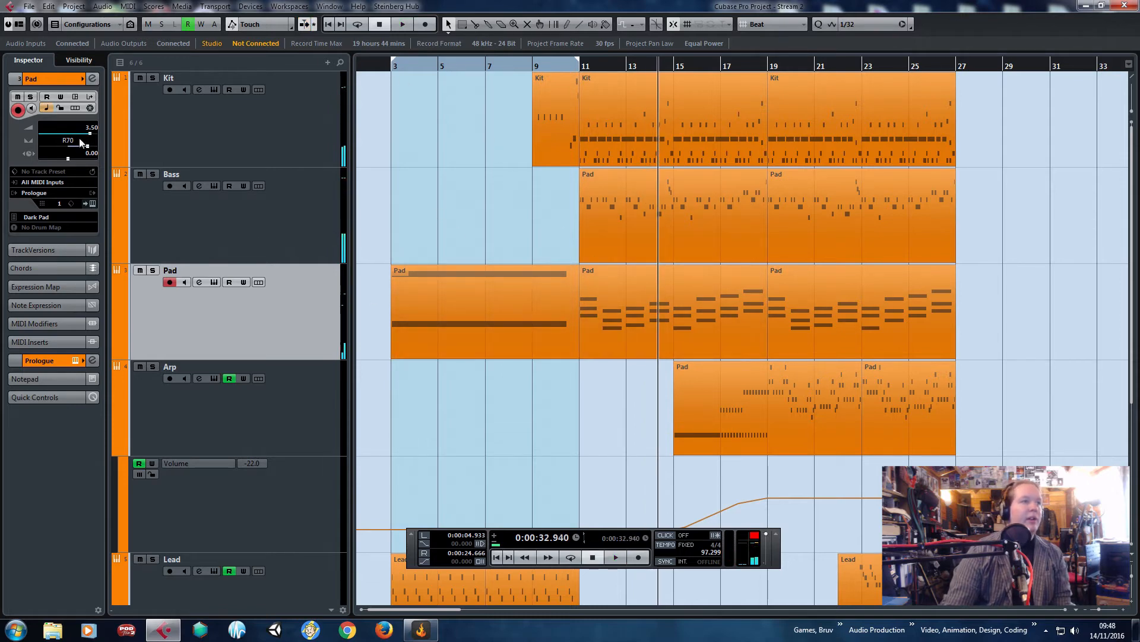
pyautogui.moveTo(87, 147); pyautogui.dragTo(78, 148)
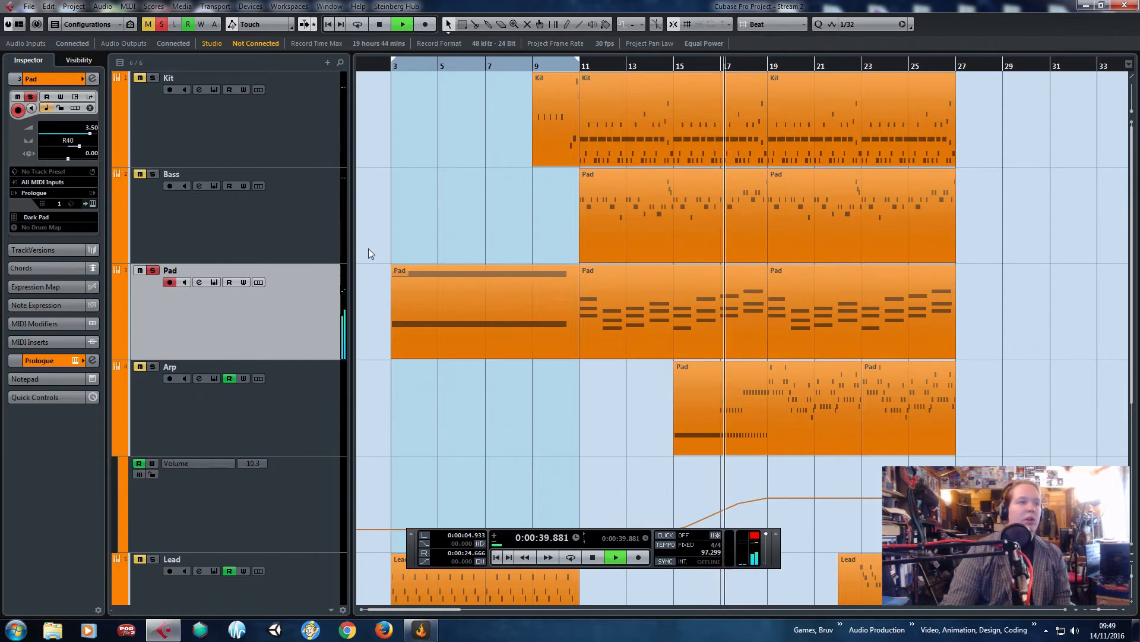
pyautogui.press('s')
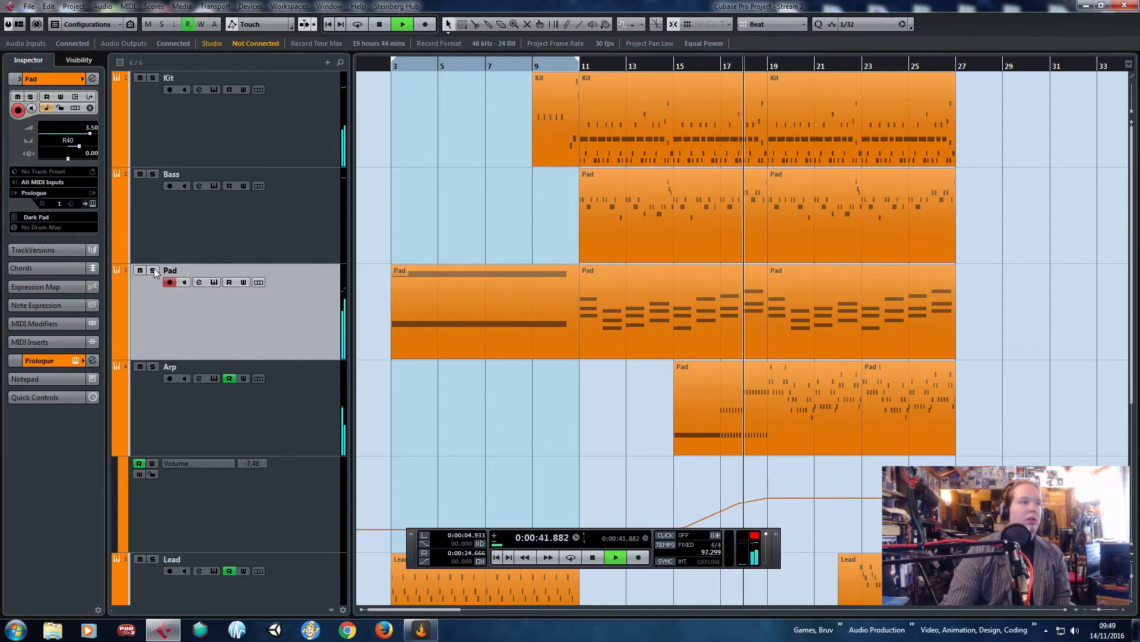
pyautogui.moveTo(79, 146); pyautogui.dragTo(87, 147)
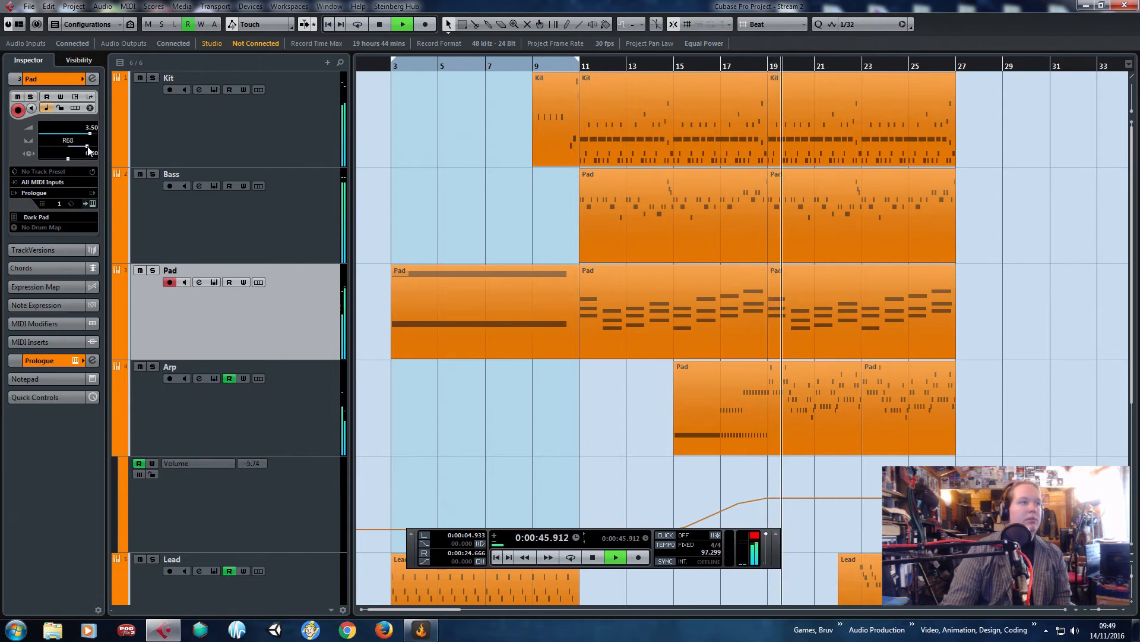
# Select the Arp track, look over the lower tracks, and reset the transport's output clipping indicator during playback.
pyautogui.press('Down')
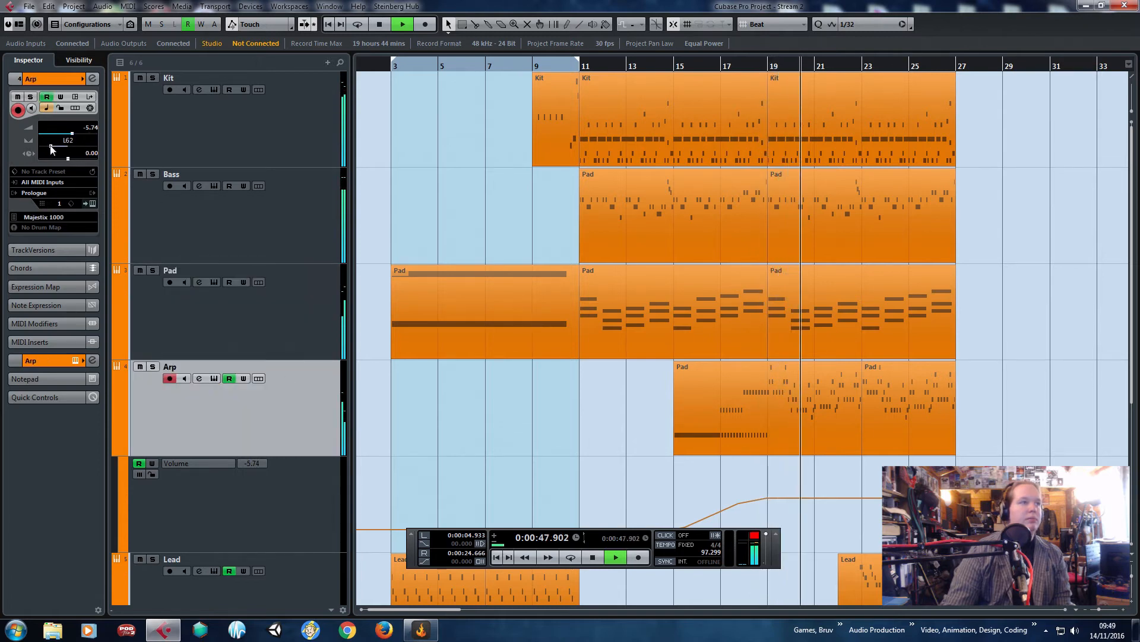
pyautogui.scroll(-3, 417, 350)
pyautogui.scroll(-1, 417, 349)
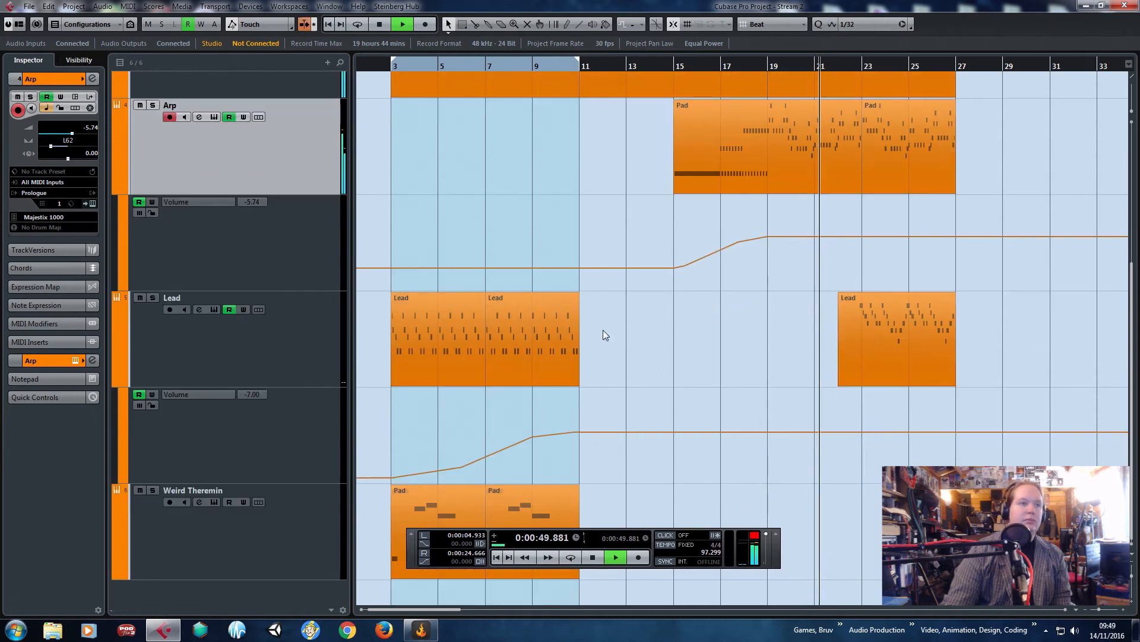
pyautogui.scroll(5, 604, 333)
pyautogui.click(754, 536)
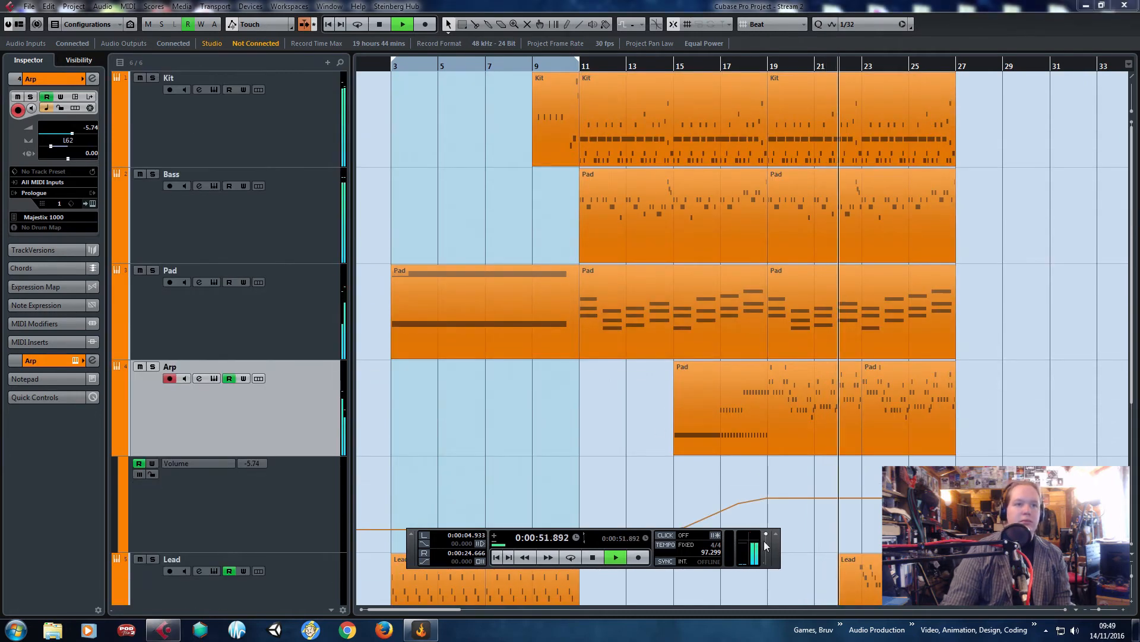
pyautogui.click(766, 537)
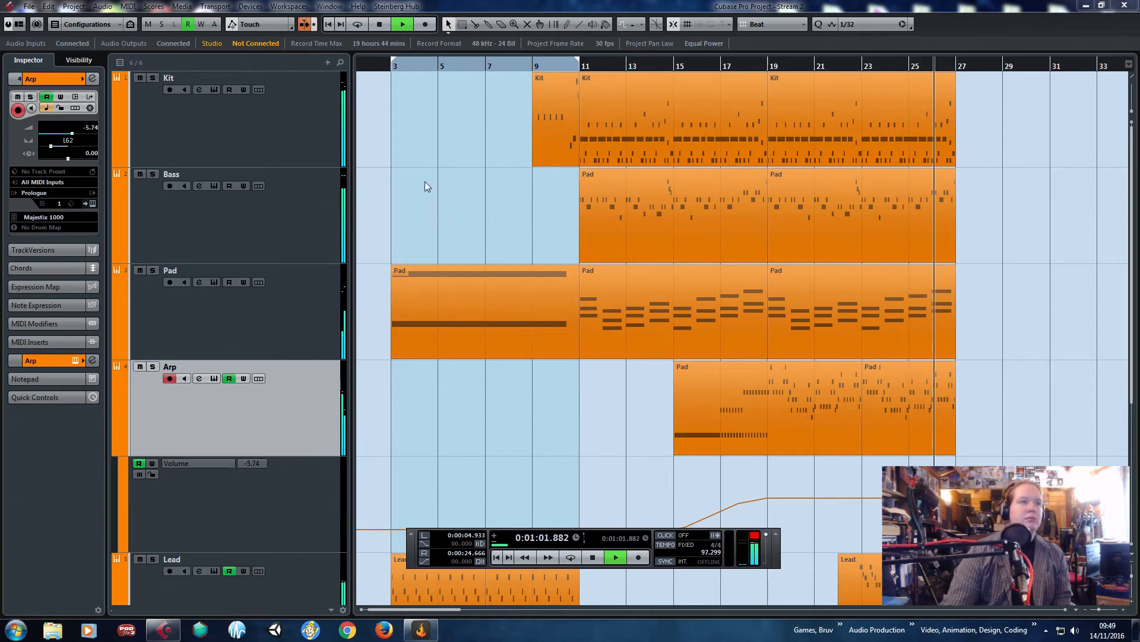
# Stop playback and colour all intro parts before bar 11 on the Kit, Pad, Lead and Weird Theremin tracks with Color 4.
pyautogui.moveTo(415, 134); pyautogui.dragTo(544, 386)
pyautogui.scroll(-4, 536, 394)
pyautogui.moveTo(419, 189); pyautogui.dragTo(538, 510)
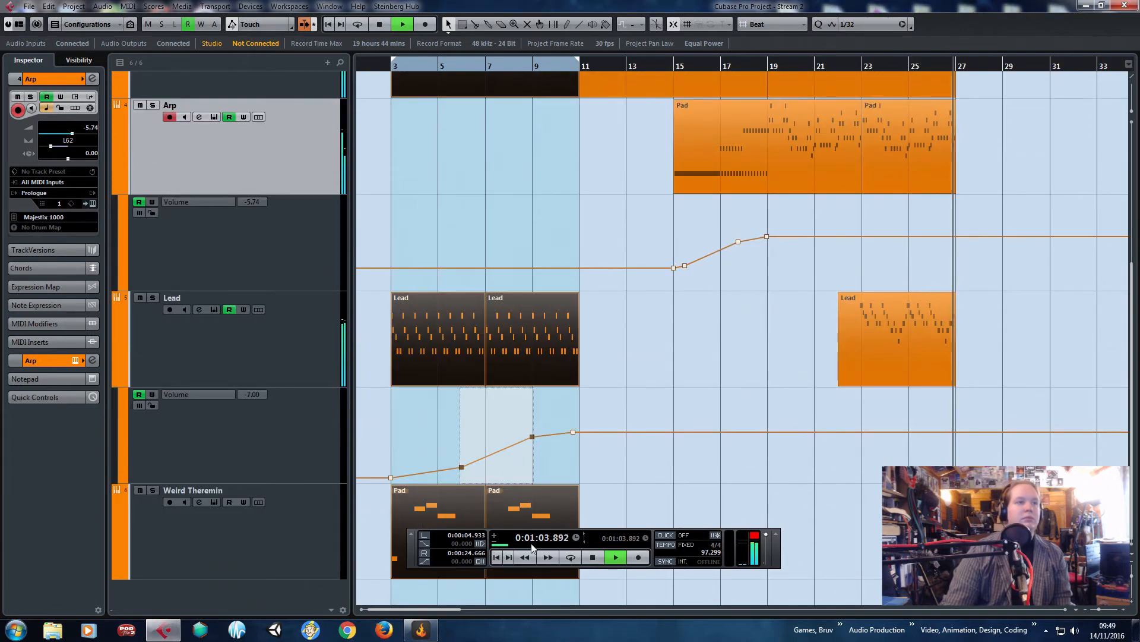
pyautogui.press('space')
pyautogui.click(607, 25)
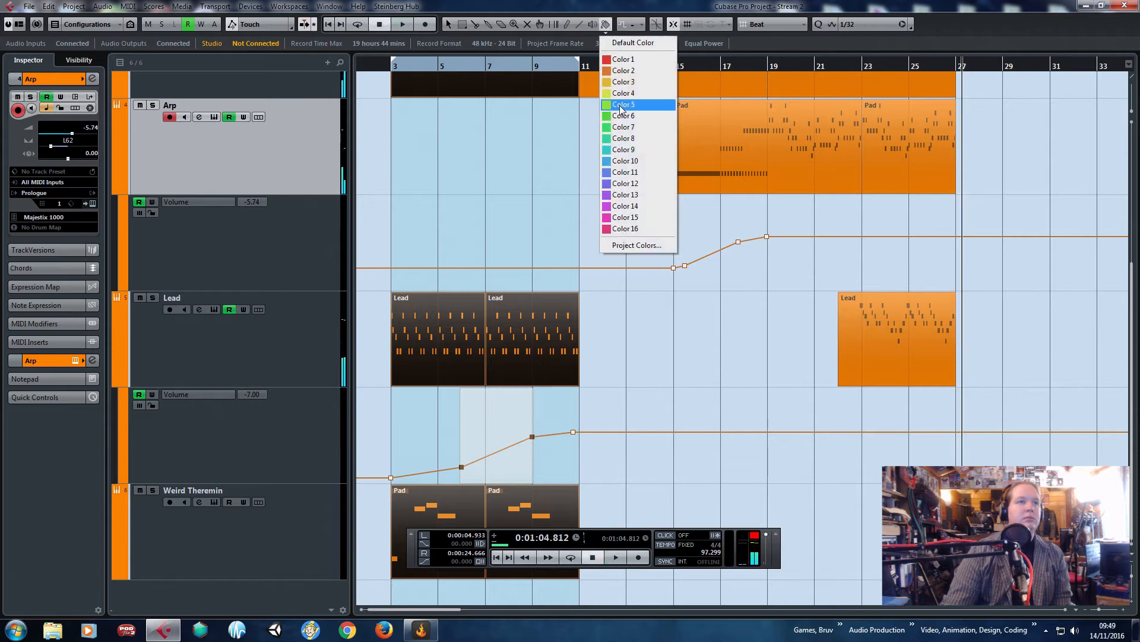
pyautogui.click(620, 95)
# Split the Arp part that starts at bar 15 at bar 19.
pyautogui.scroll(4, 564, 237)
pyautogui.scroll(2, 563, 306)
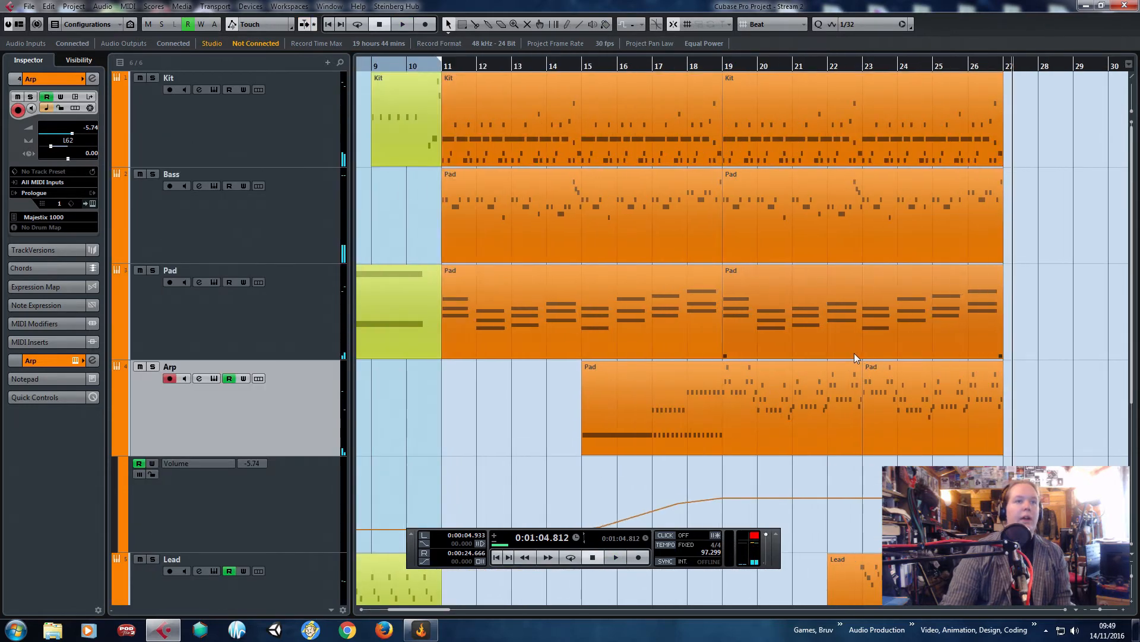
pyautogui.click(746, 415)
pyautogui.keyDown('alt'); pyautogui.click(730, 413); pyautogui.keyUp('alt')
pyautogui.scroll(-3, 725, 412)
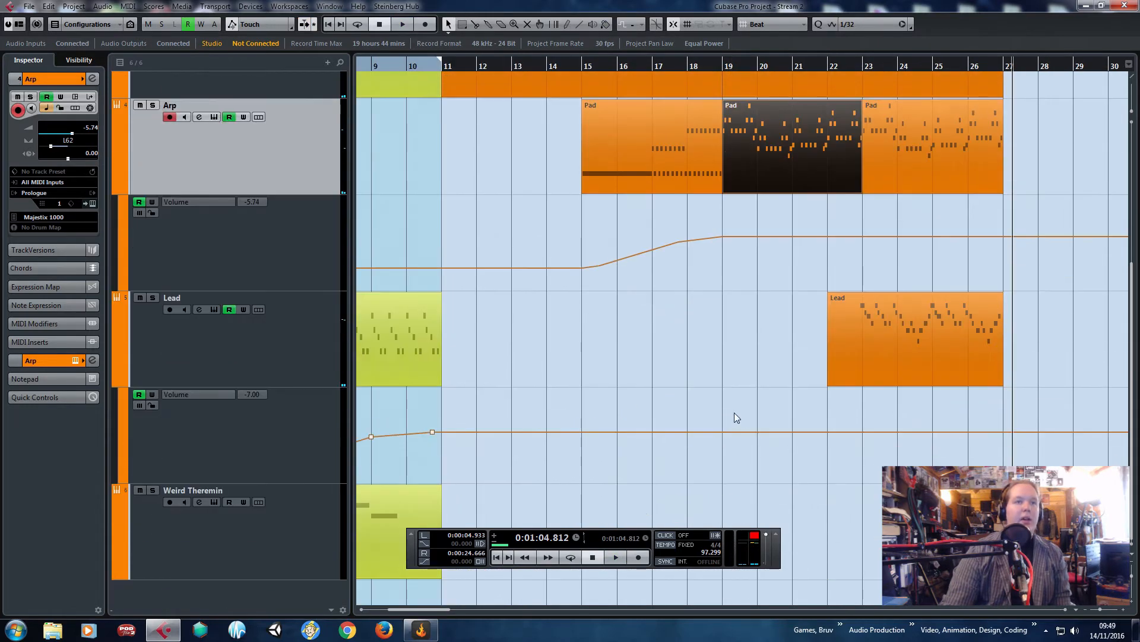
pyautogui.scroll(3, 734, 412)
pyautogui.scroll(-3, 772, 414)
pyautogui.scroll(-3, 827, 311)
pyautogui.scroll(3, 673, 219)
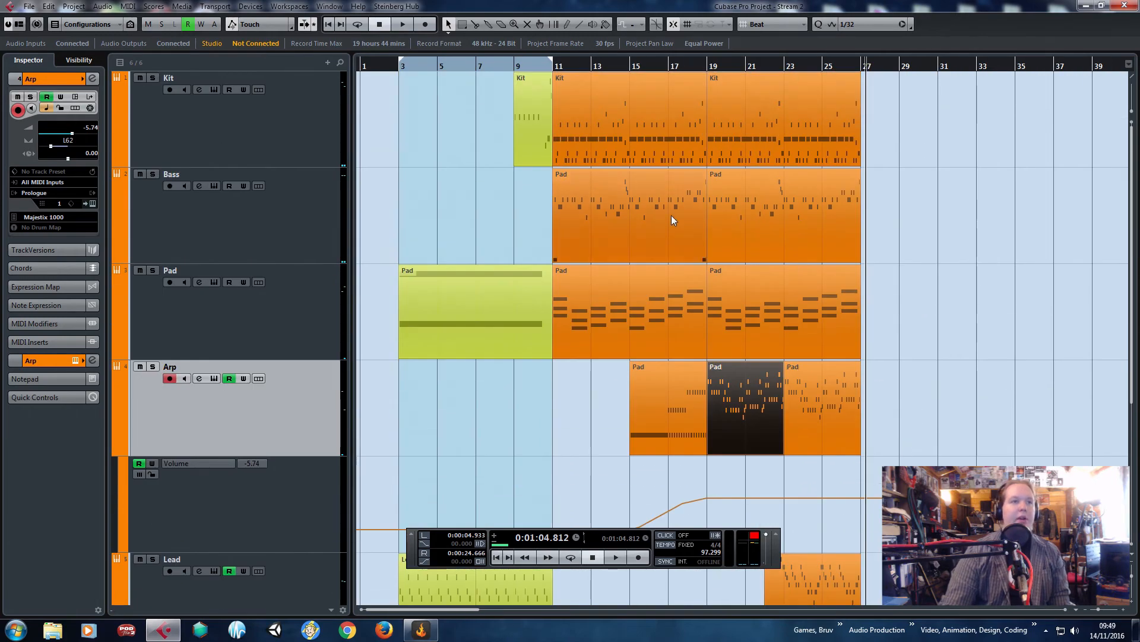
# Hide the volume automation lanes of the Arp and Lead tracks and deselect the Arp part.
pyautogui.click(117, 451)
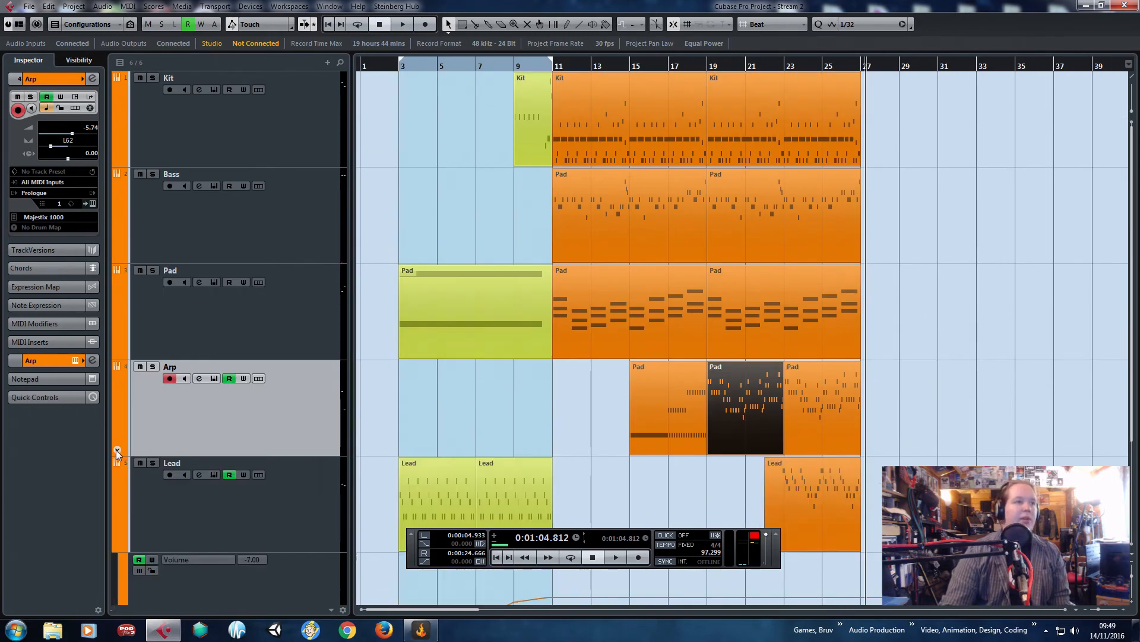
pyautogui.click(126, 541)
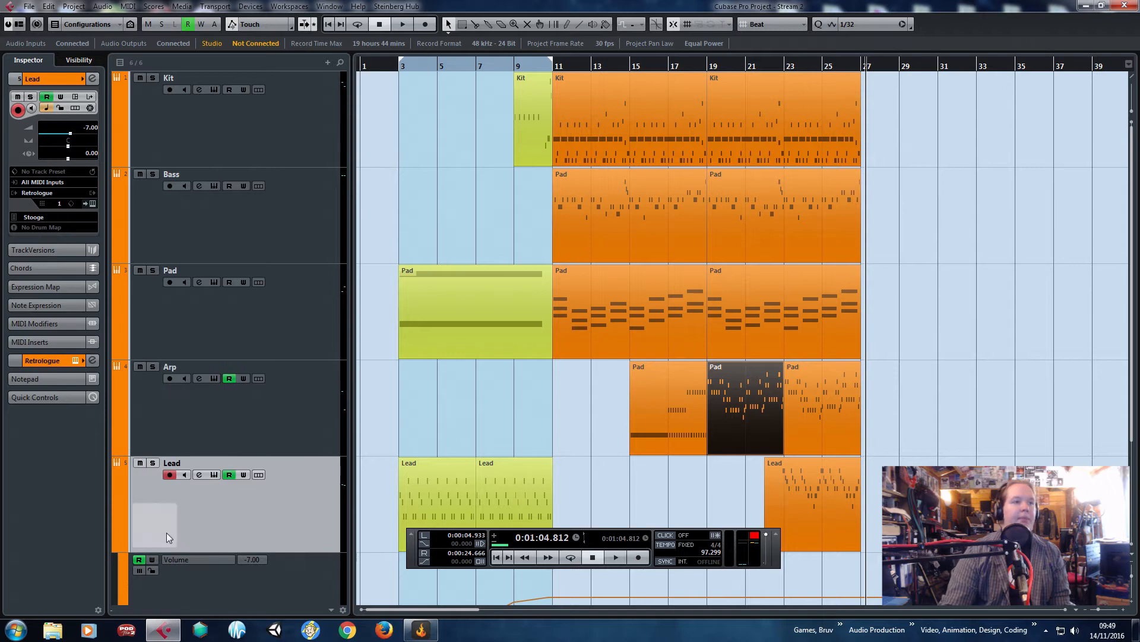
pyautogui.scroll(-1, 611, 339)
pyautogui.click(897, 343)
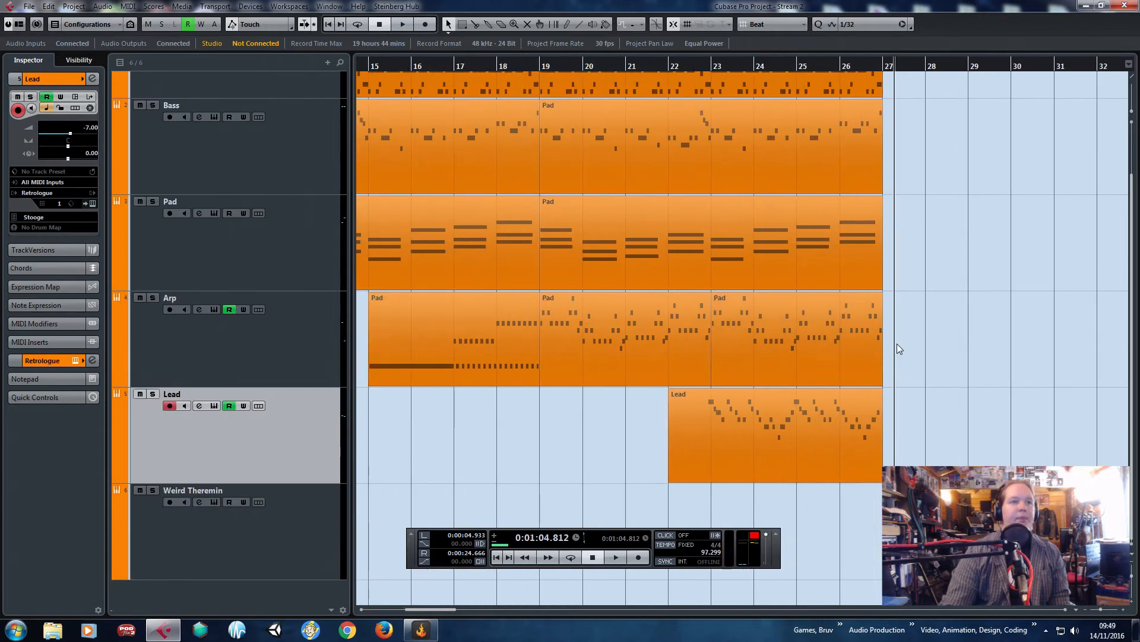
pyautogui.scroll(1, 857, 351)
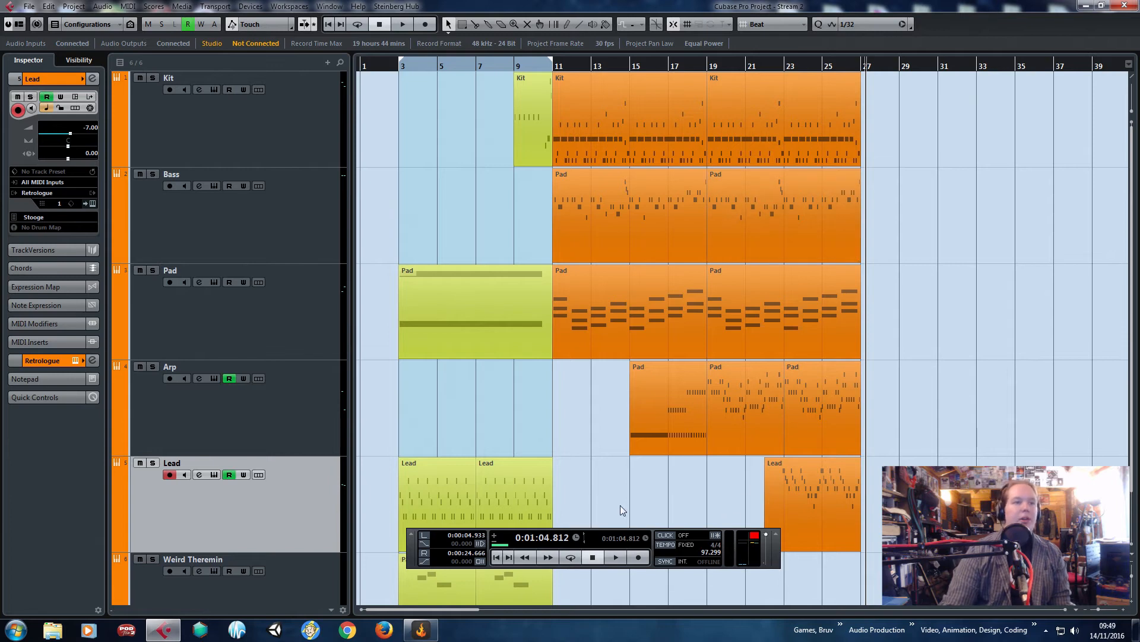
# Play the end of the main section from bar 23 past bar 27.
pyautogui.click(786, 67)
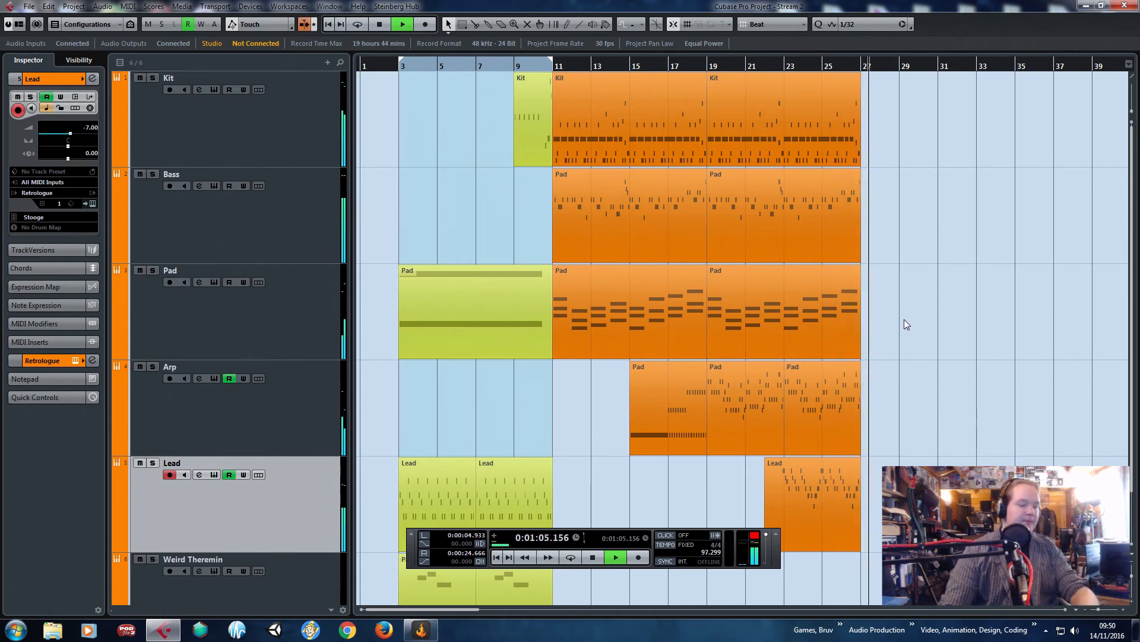
pyautogui.click(619, 295)
pyautogui.moveTo(979, 324); pyautogui.dragTo(1128, 352)
pyautogui.scroll(2, 964, 342)
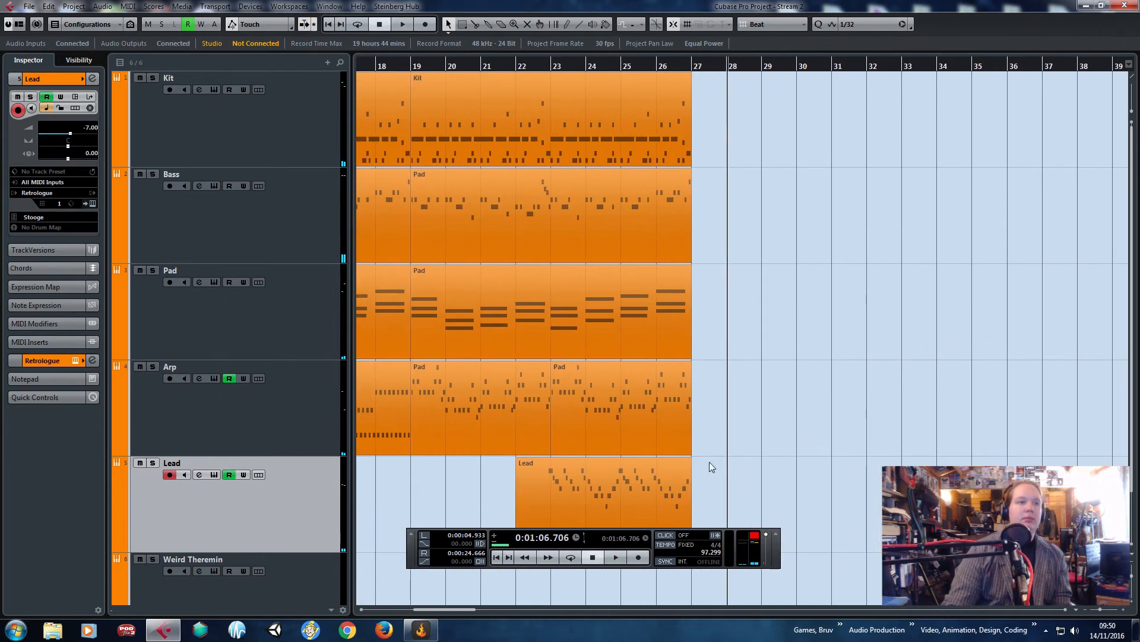
# Extend the last Lead part to bar 32 and open it in the Key Editor.
pyautogui.scroll(-2, 700, 461)
pyautogui.moveTo(692, 479); pyautogui.dragTo(861, 487)
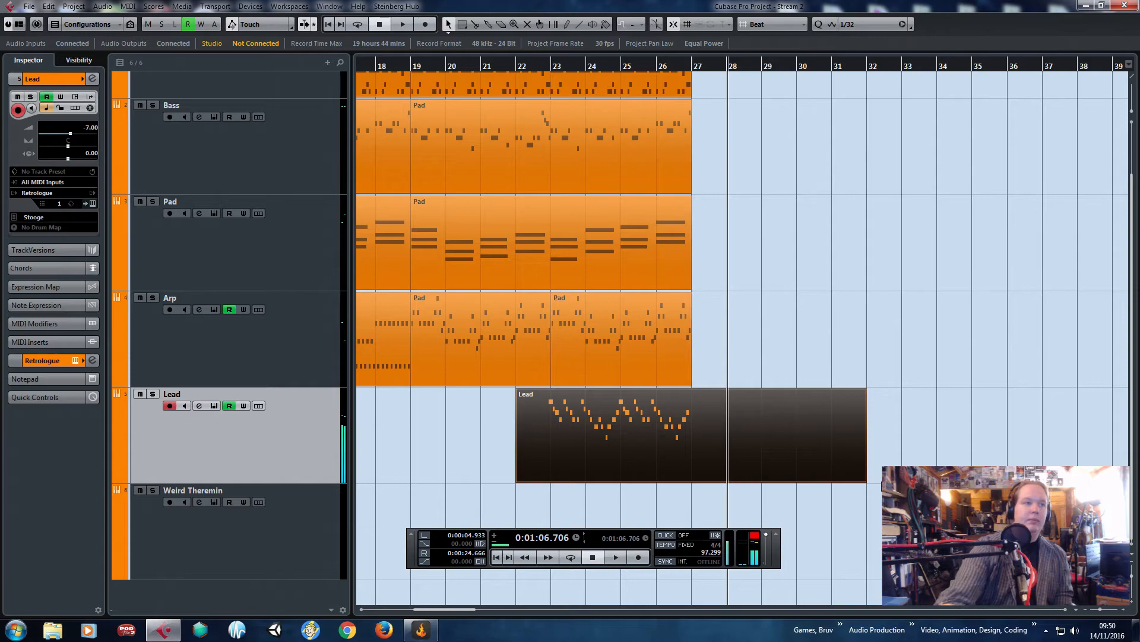
pyautogui.doubleClick(736, 427)
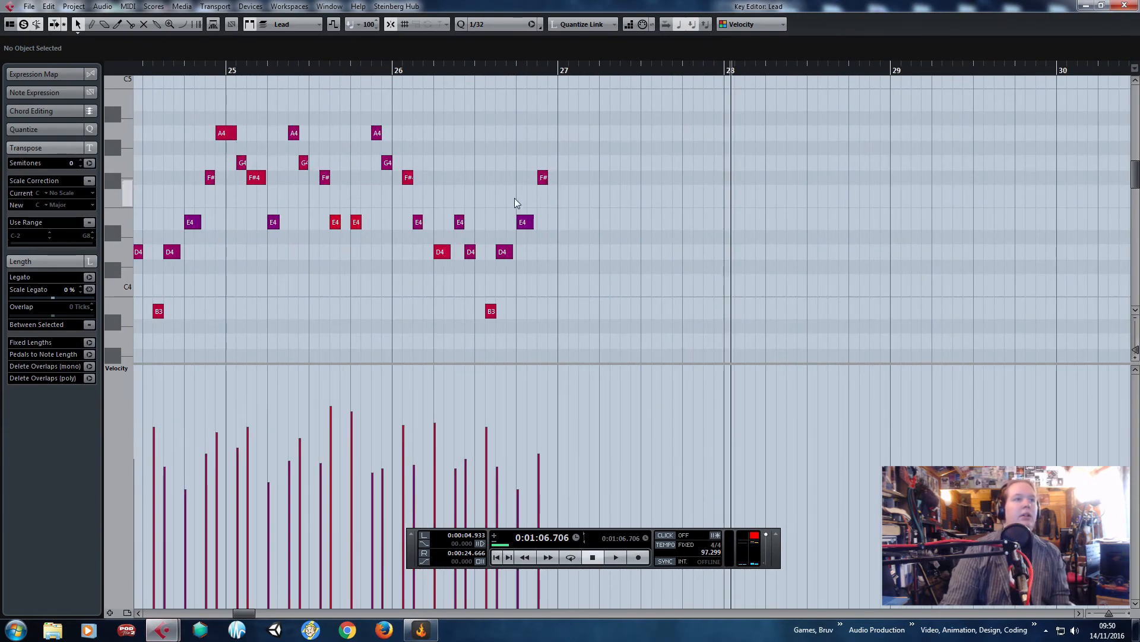
# Copy the A4 note just before bar 25 to bar 27 as G4 and play the lead-up to it.
pyautogui.click(232, 132)
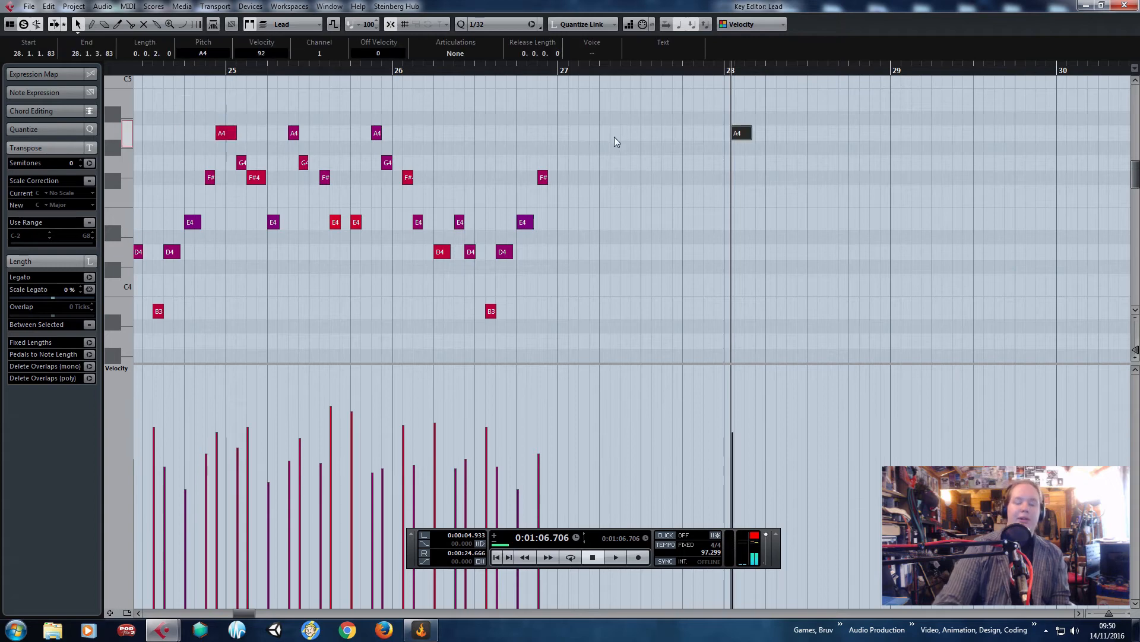
pyautogui.scroll(2, 679, 190)
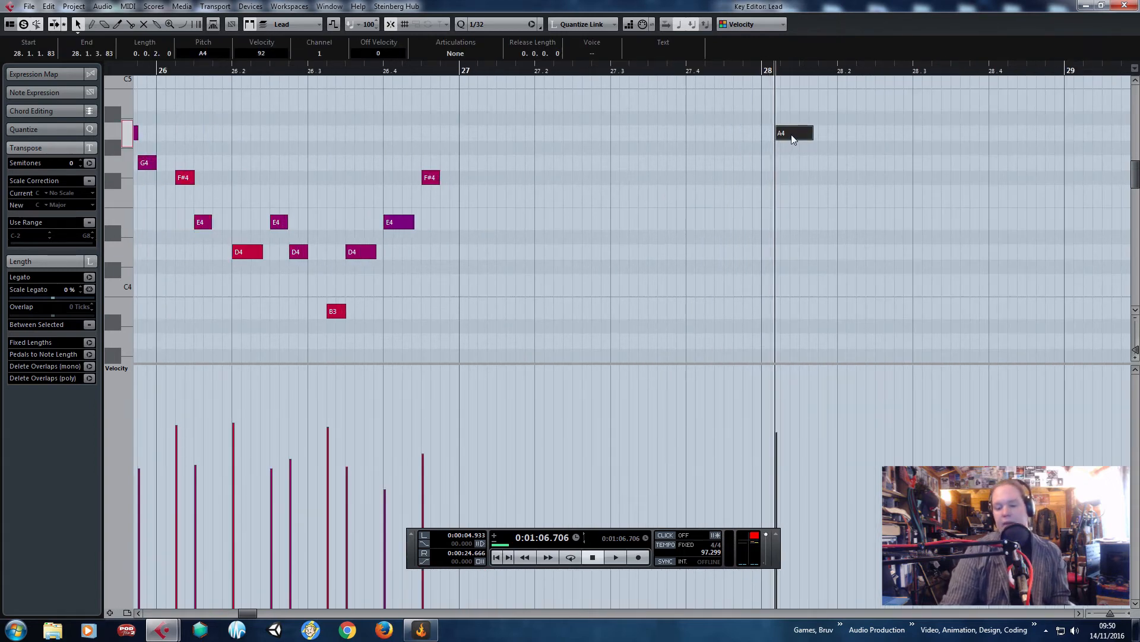
pyautogui.moveTo(795, 138); pyautogui.dragTo(481, 171)
pyautogui.click(316, 76)
pyautogui.press('space')
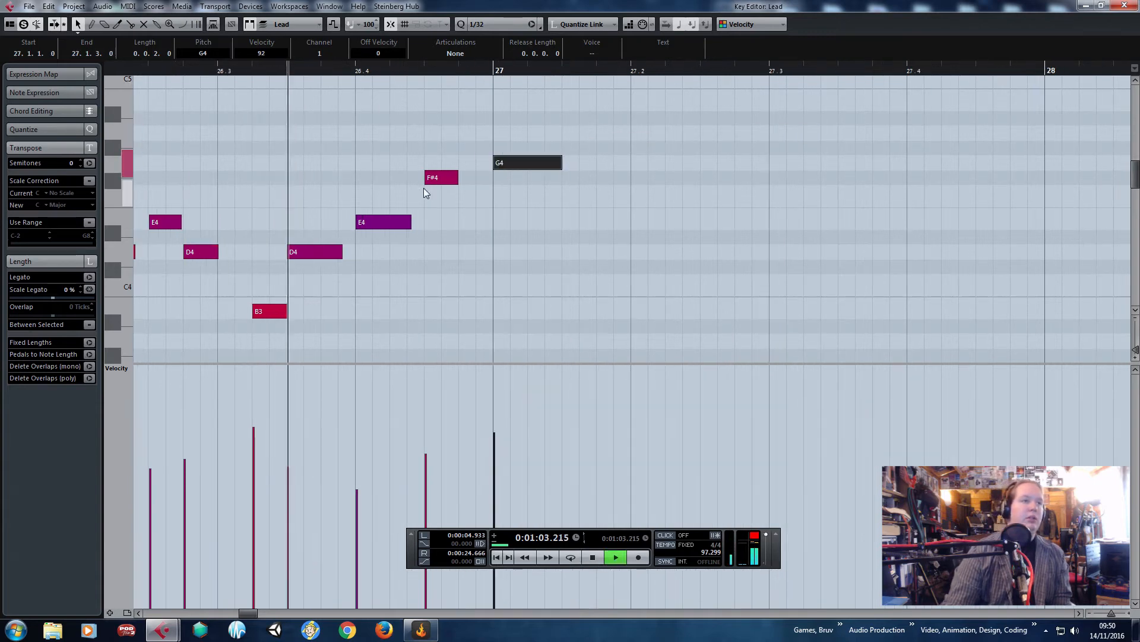
pyautogui.press('space')
pyautogui.press('g')
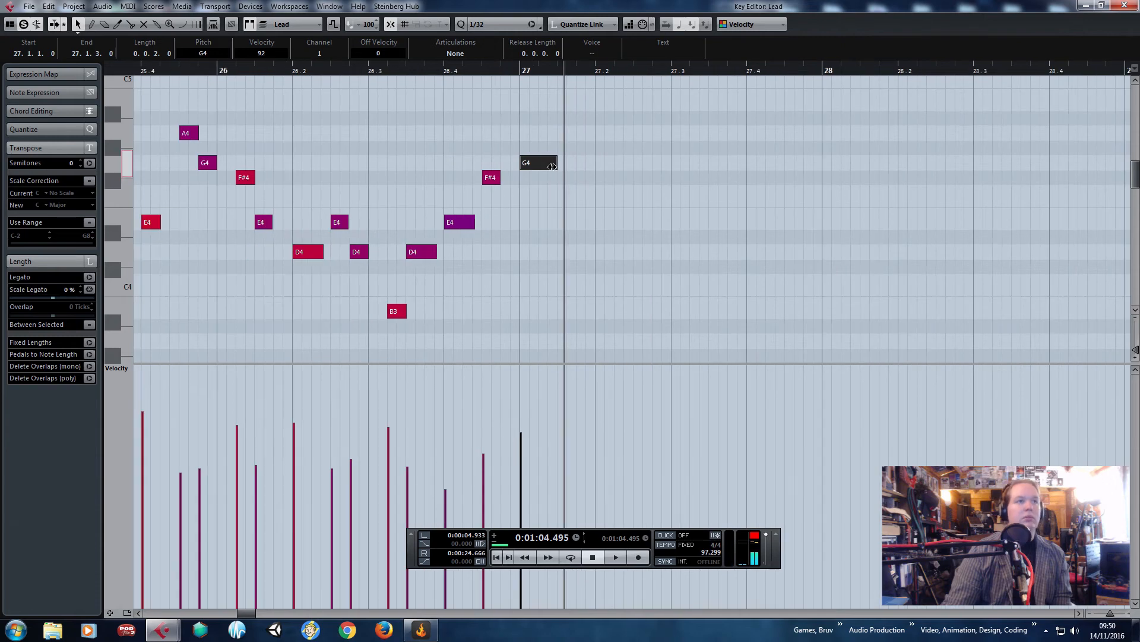
# Lengthen the G4 at bar 27 to beat 27.3 and play it.
pyautogui.moveTo(556, 173); pyautogui.dragTo(667, 173)
pyautogui.click(519, 79)
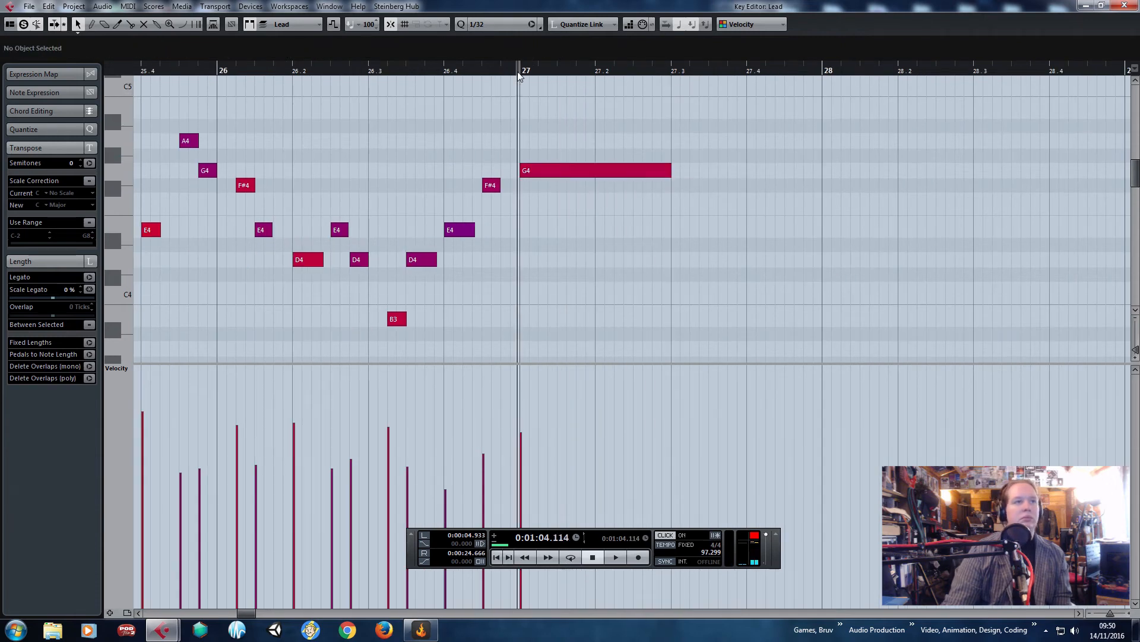
pyautogui.press('space')
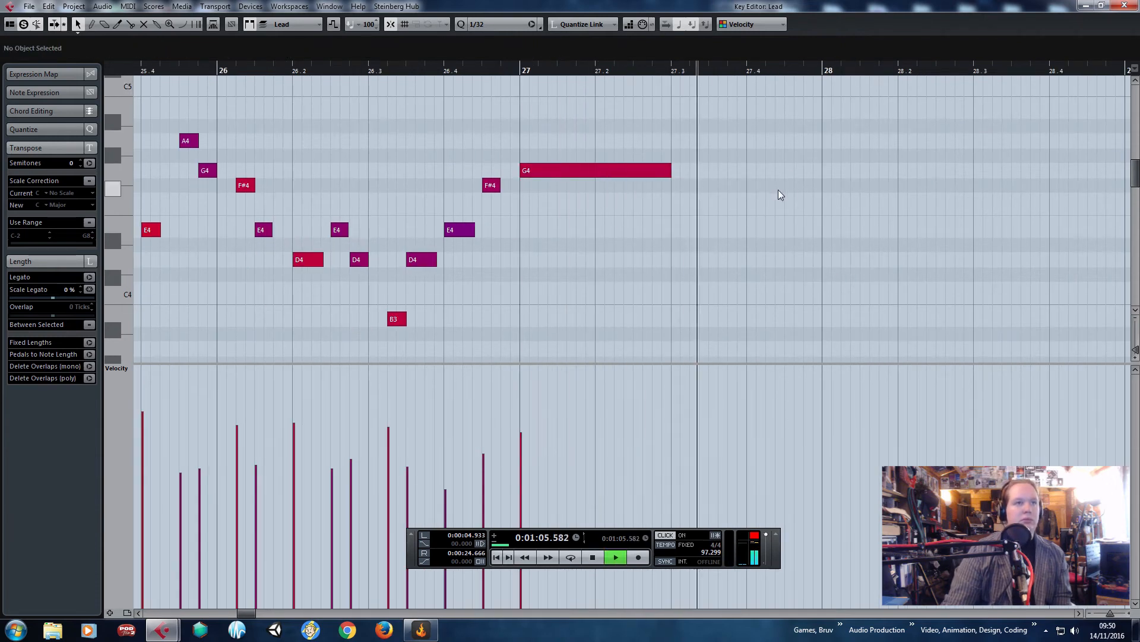
pyautogui.press('space')
# Add a one-beat B4 at beat 27.4 and a one-beat A4 at bar 28.
pyautogui.moveTo(738, 160); pyautogui.dragTo(655, 189)
pyautogui.hotkey('ctrl', 'v')
pyautogui.moveTo(777, 172); pyautogui.dragTo(782, 110)
pyautogui.moveTo(896, 114); pyautogui.dragTo(850, 150)
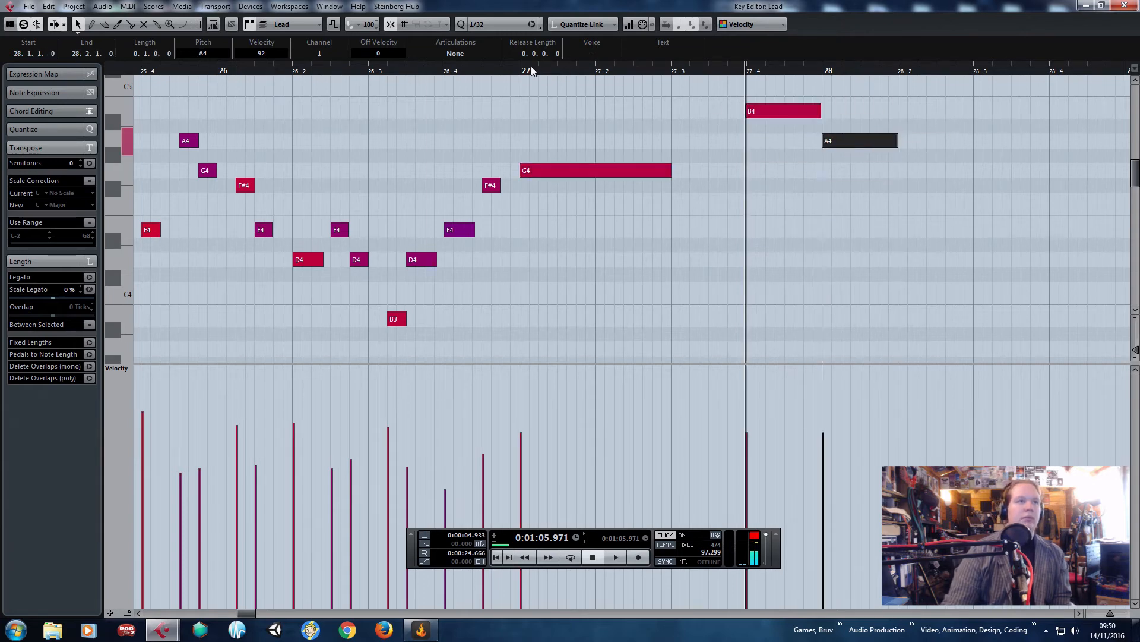
# Play the new phrase from bar 27 and lengthen the A4 at bar 28 to 28.2.4.
pyautogui.click(530, 67)
pyautogui.press('space')
pyautogui.click(723, 108)
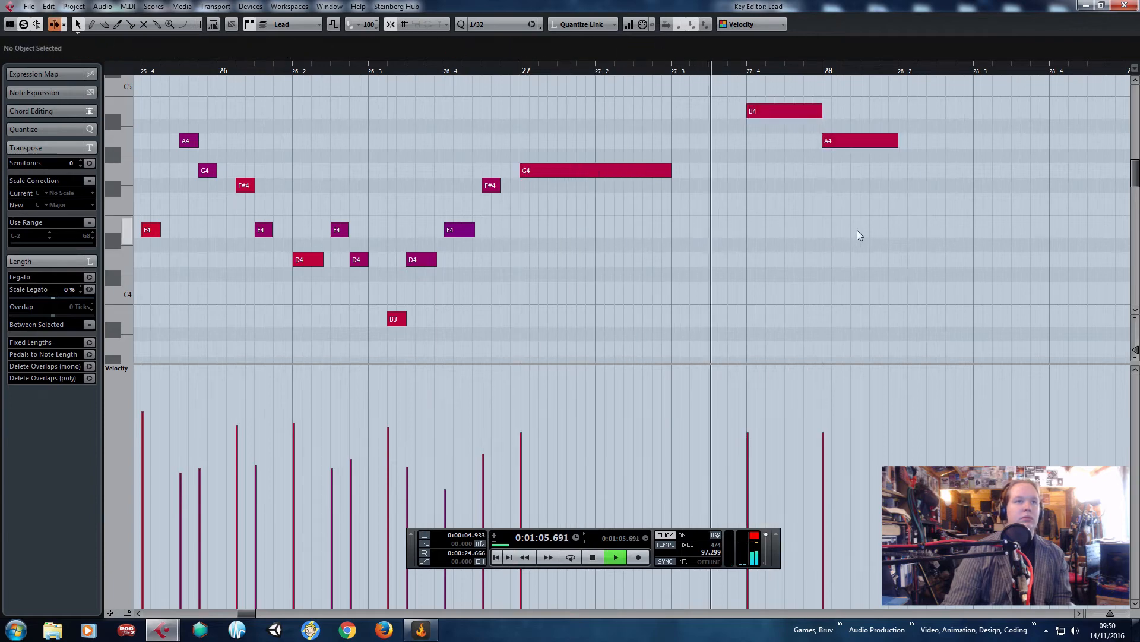
pyautogui.moveTo(910, 238); pyautogui.dragTo(582, 143)
pyautogui.press('space')
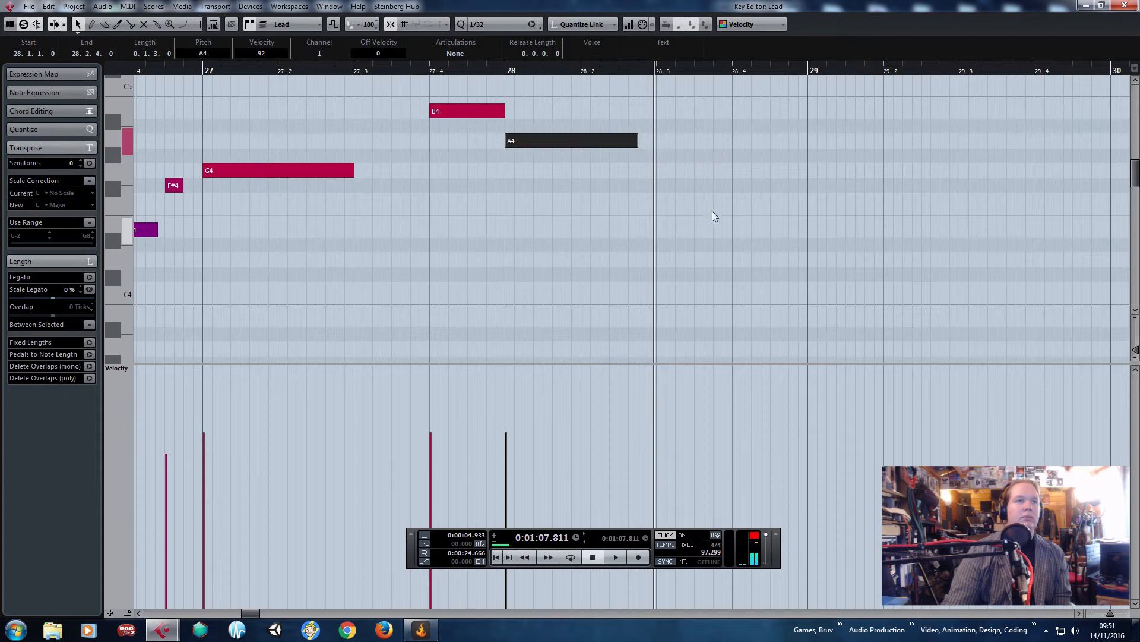
# Add F4 at beat 28.3 and F#4 at beat 28.4, each 0.0.3.60 long.
pyautogui.hotkey('ctrl', 'v')
pyautogui.moveTo(686, 145); pyautogui.dragTo(755, 181)
pyautogui.click(730, 70)
pyautogui.hotkey('ctrl', 'v')
# Play the phrase from bar 27 and set the locator range to bars 27 to 29.
pyautogui.click(204, 70)
pyautogui.press('space')
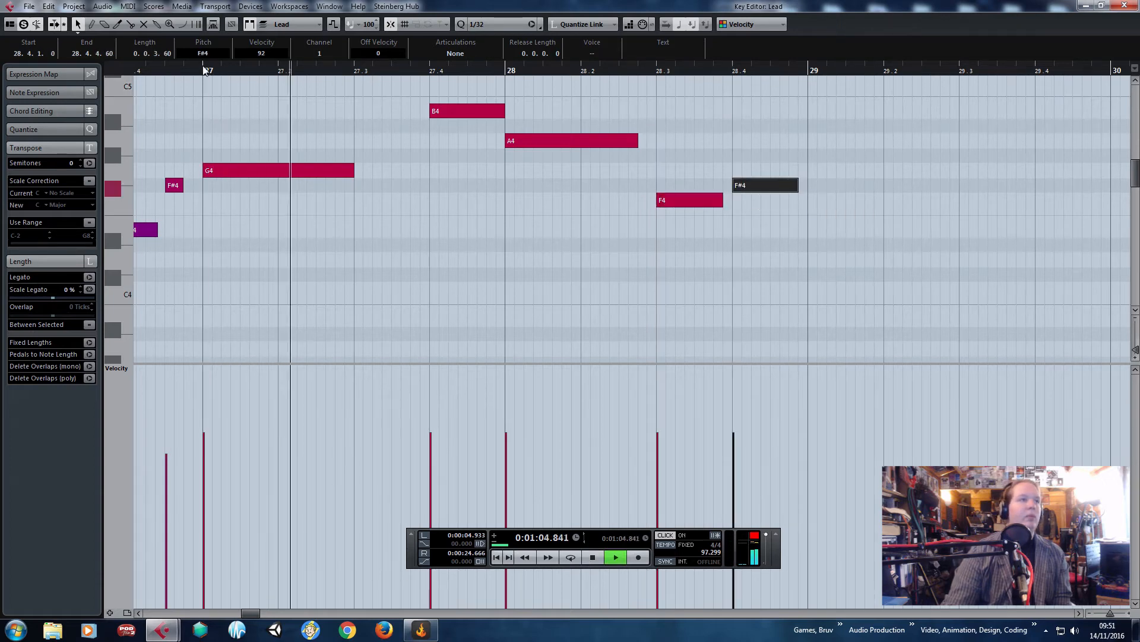
pyautogui.moveTo(205, 70); pyautogui.dragTo(808, 71)
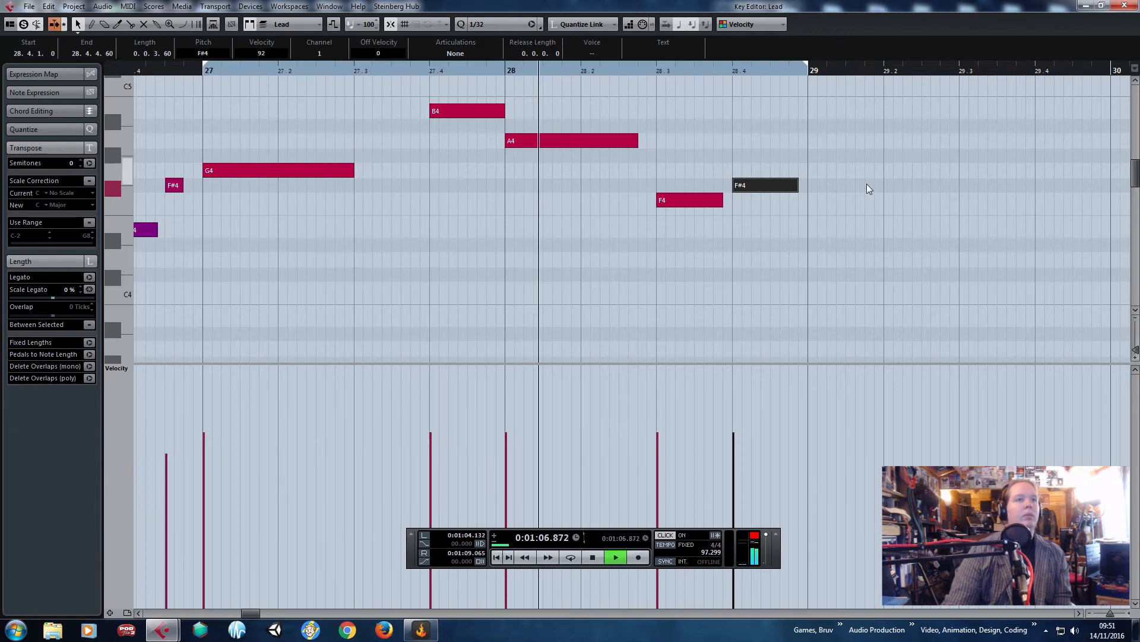
pyautogui.press('g')
pyautogui.press('space')
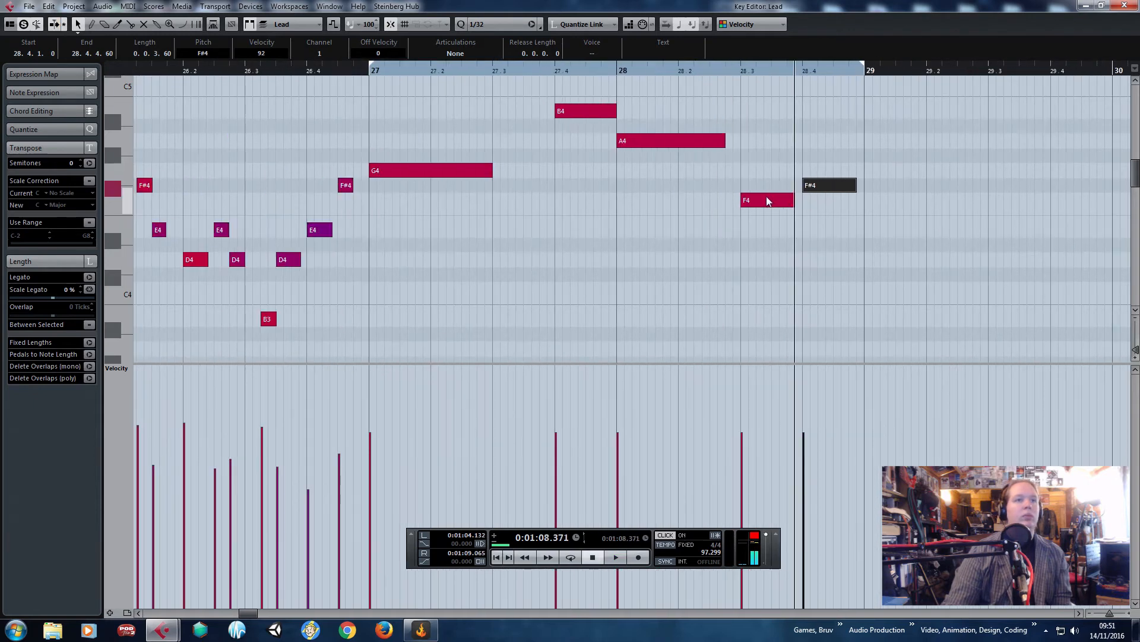
# Raise the last two notes by a semitone to F#4 and G4 and play the phrase again.
pyautogui.moveTo(766, 201); pyautogui.dragTo(831, 170)
pyautogui.click(523, 71)
pyautogui.press('space')
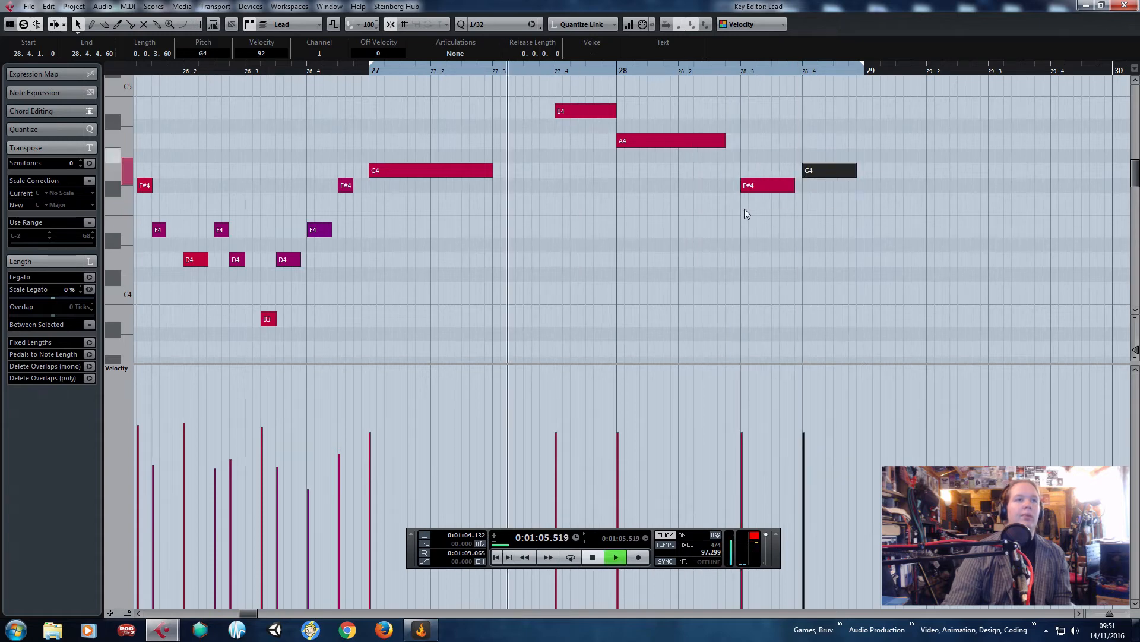
pyautogui.press('g')
# Extend the right locator to bar 31 and copy the last G4 to bar 29 as a D4 with length 0.3.3.60.
pyautogui.moveTo(968, 211); pyautogui.dragTo(1131, 217)
pyautogui.moveTo(579, 71); pyautogui.dragTo(912, 115)
pyautogui.click(569, 171)
pyautogui.scroll(2, 578, 195)
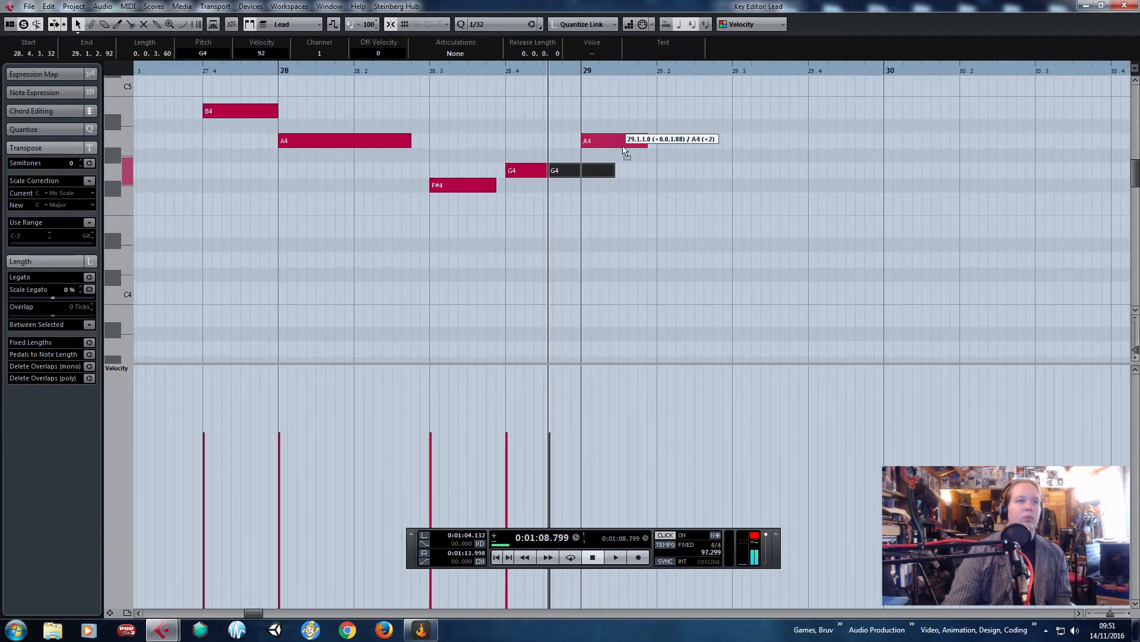
pyautogui.moveTo(624, 149); pyautogui.dragTo(625, 148)
pyautogui.scroll(-2, 630, 193)
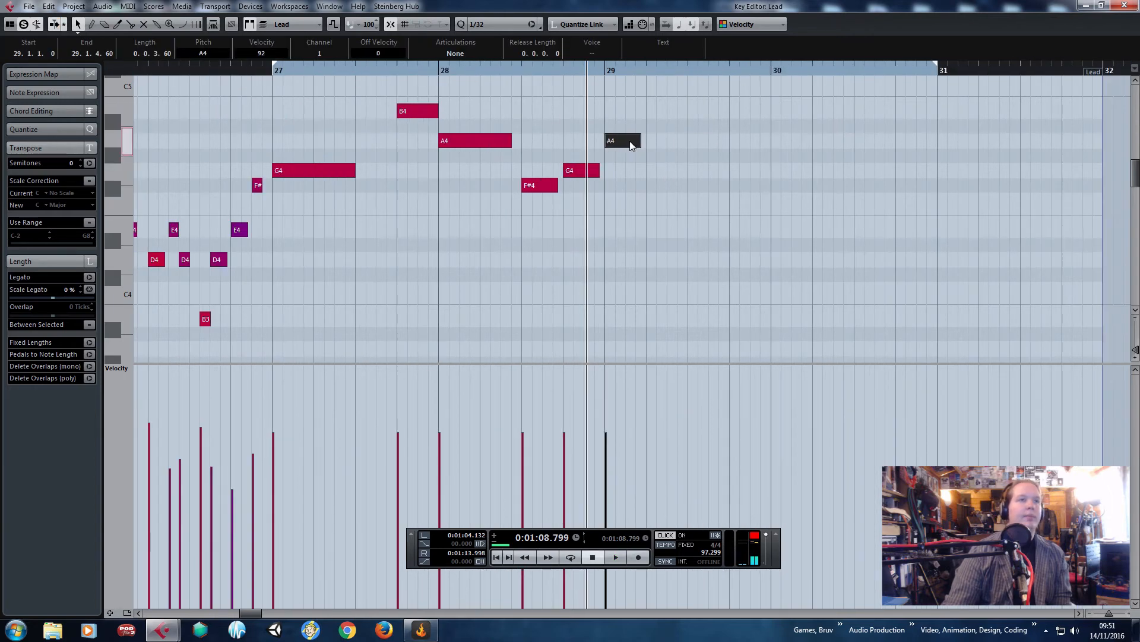
pyautogui.moveTo(630, 229); pyautogui.dragTo(766, 262)
# Play the Lead phrase from bar 29 and from bar 27.
pyautogui.press('space')
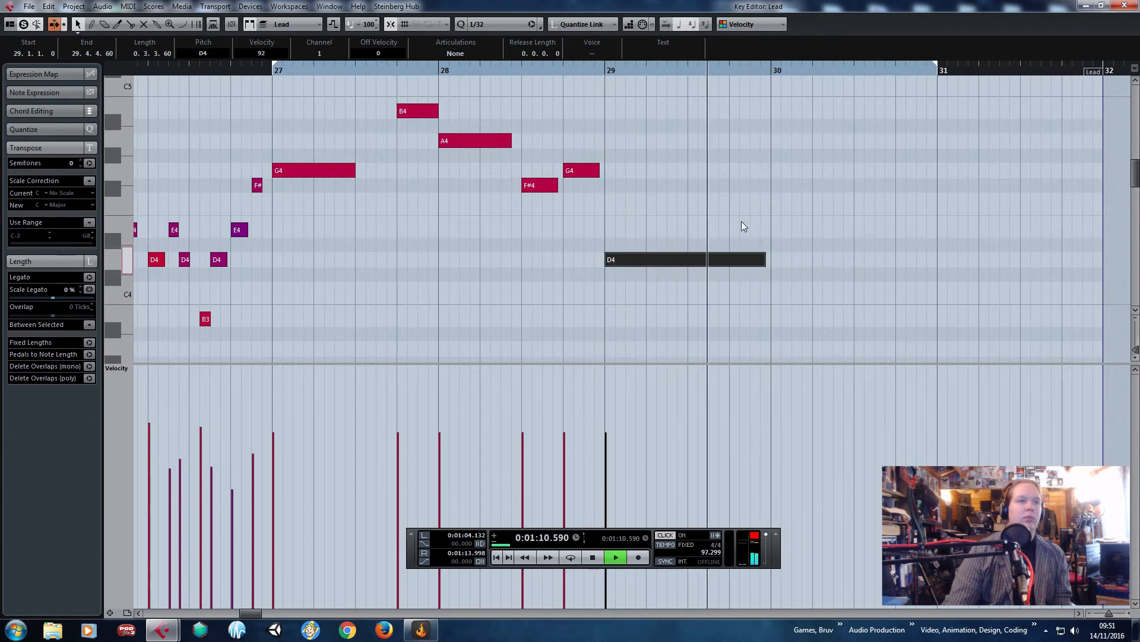
pyautogui.click(603, 71)
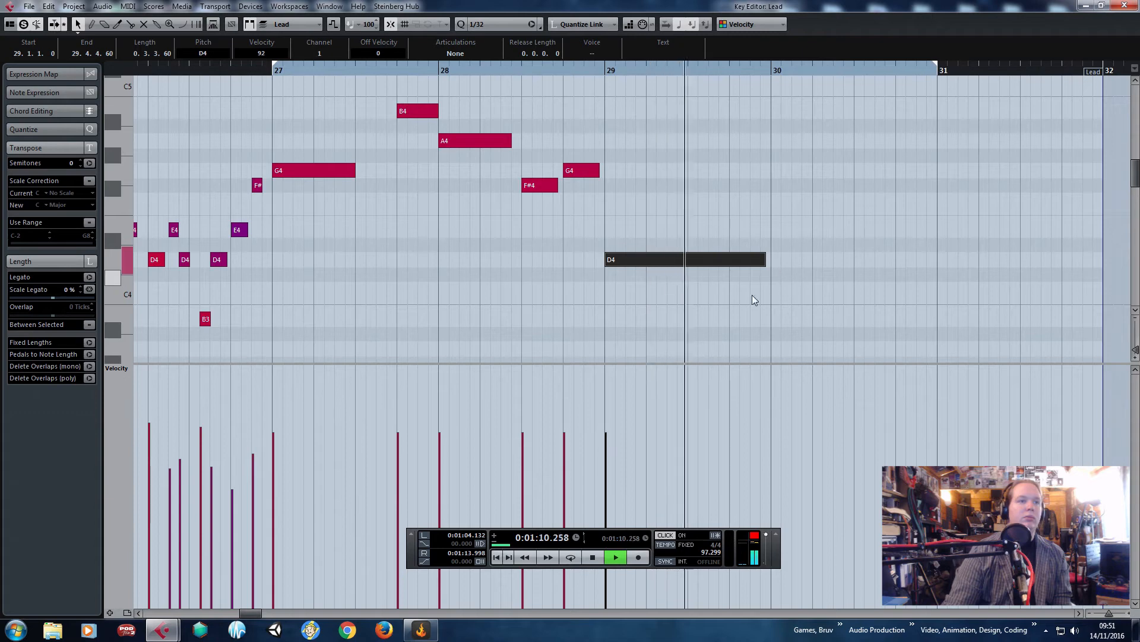
pyautogui.click(271, 72)
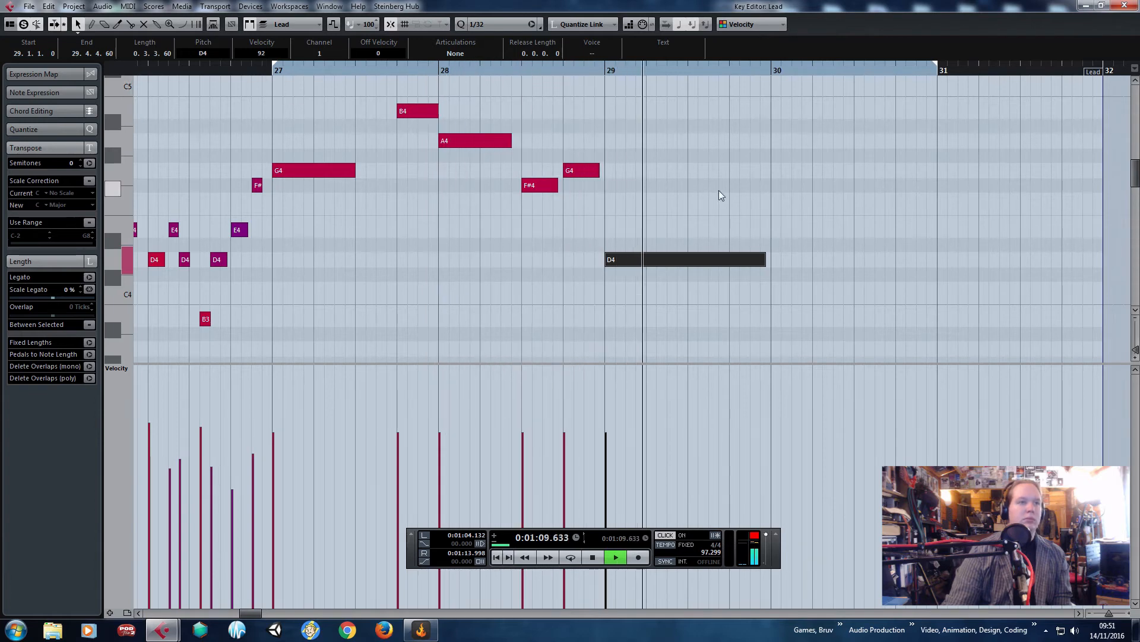
pyautogui.press('space')
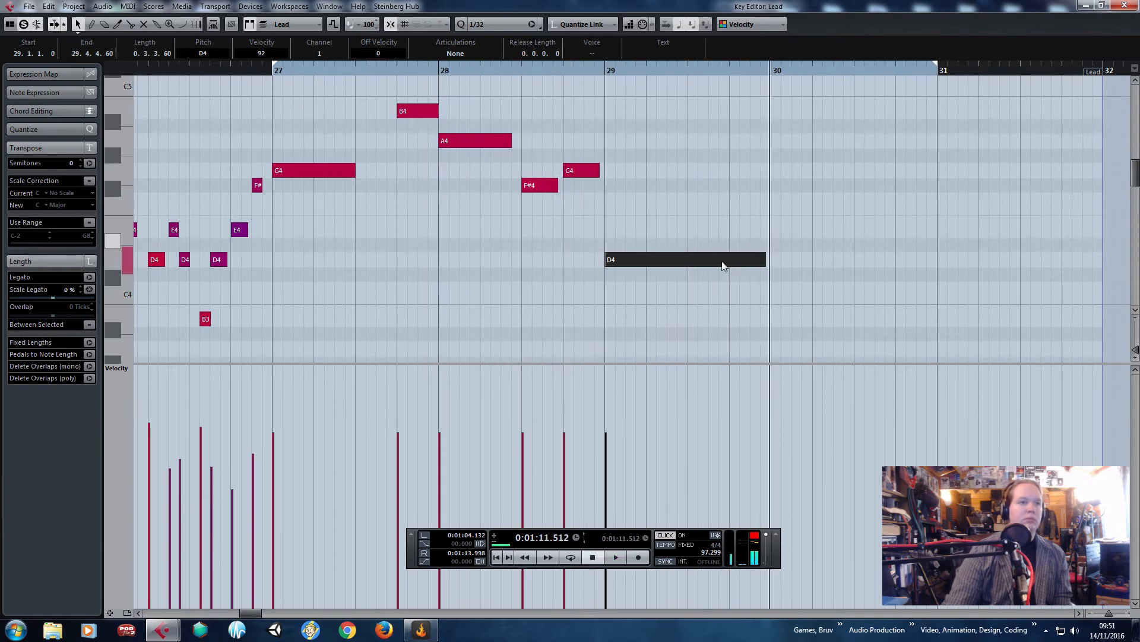
# Return to the project window, split the Lead part at bar 27 and shorten its second part to end at bar 31.
pyautogui.click(920, 146)
pyautogui.click(1129, 8)
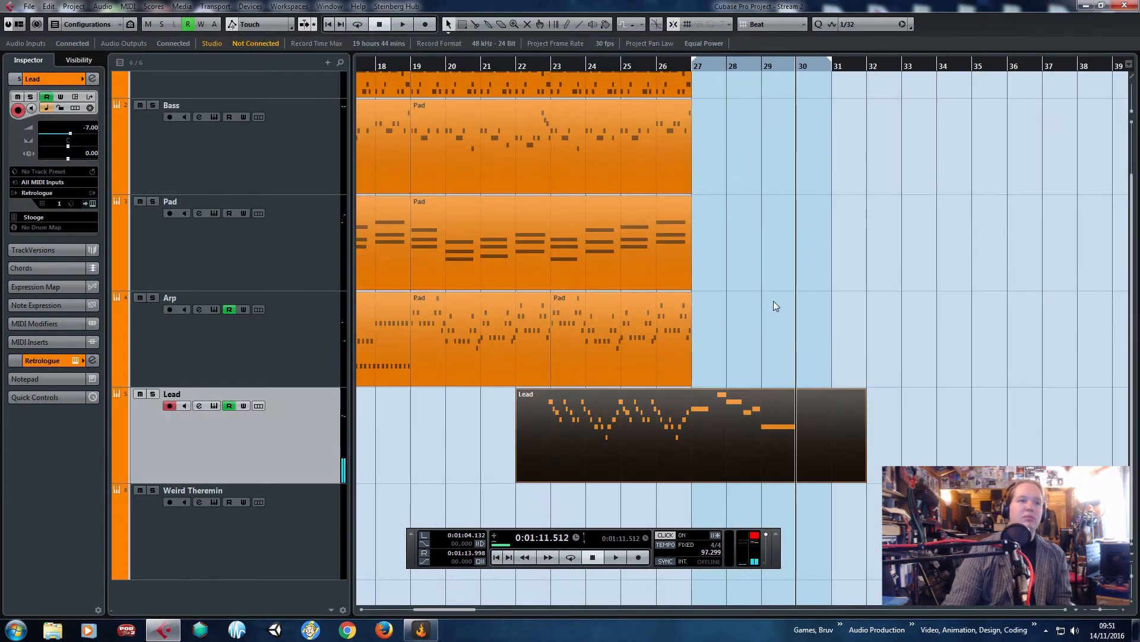
pyautogui.press('3')
pyautogui.click(699, 460)
pyautogui.press('1')
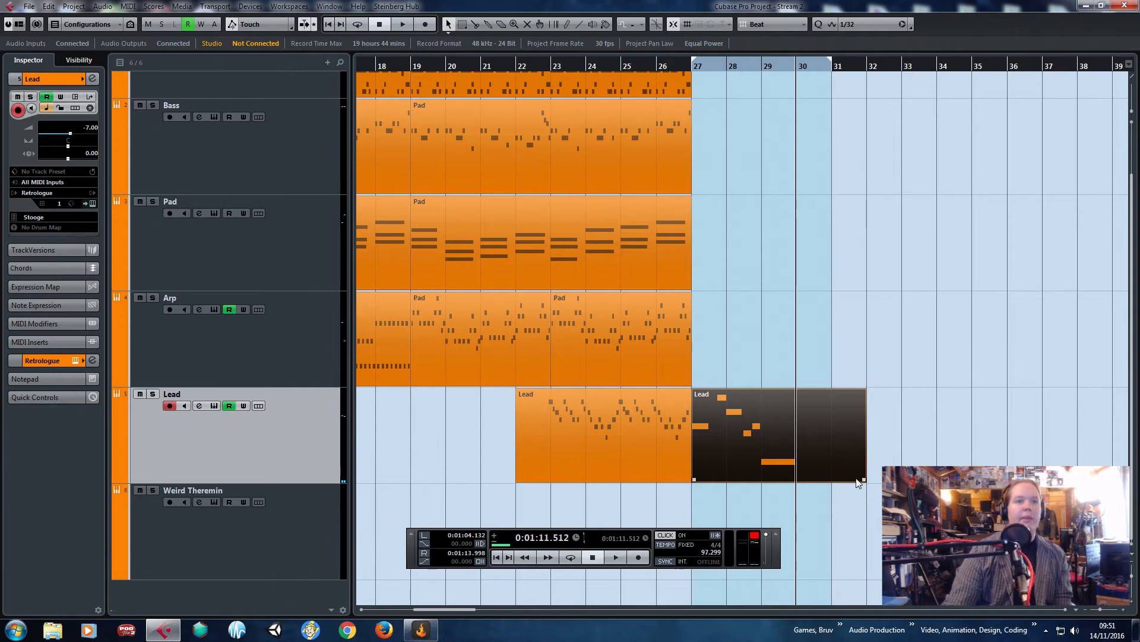
pyautogui.moveTo(858, 479); pyautogui.dragTo(832, 482)
pyautogui.click(868, 401)
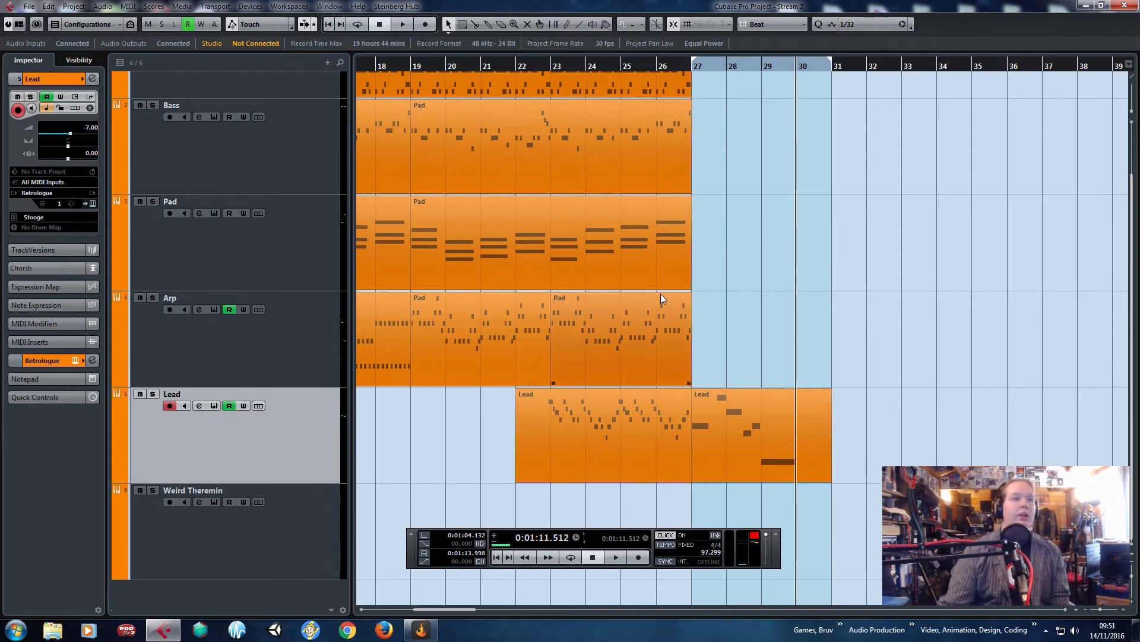
# Extend the last Kit part to bar 31 and open it in the Key Editor.
pyautogui.press('g')
pyautogui.scroll(2, 743, 356)
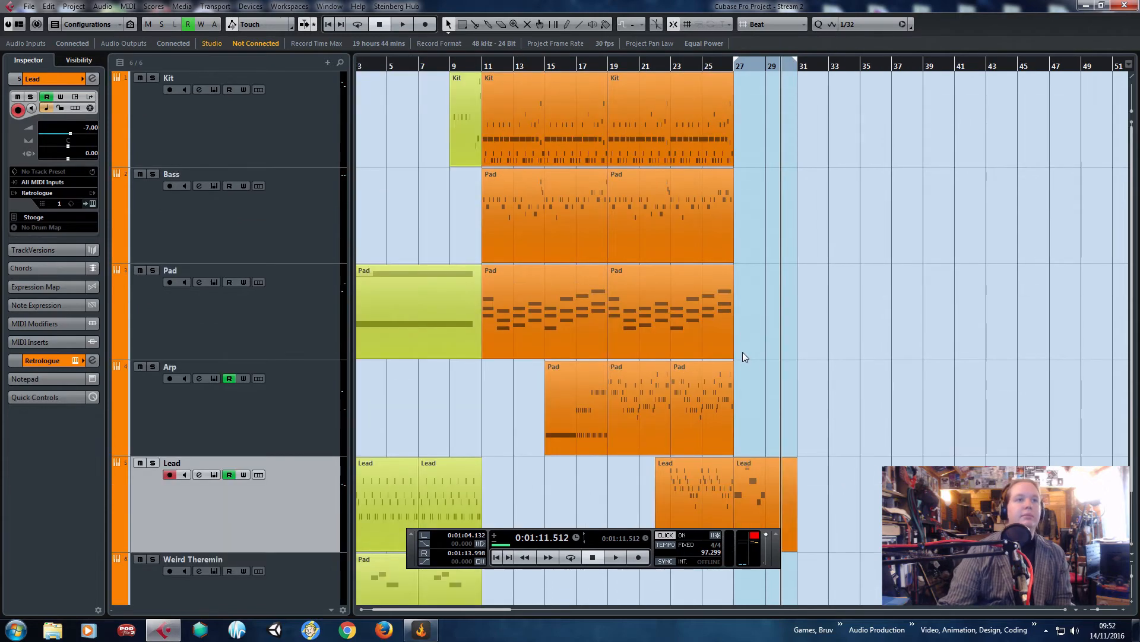
pyautogui.press('h')
pyautogui.press('h')
pyautogui.click(690, 158)
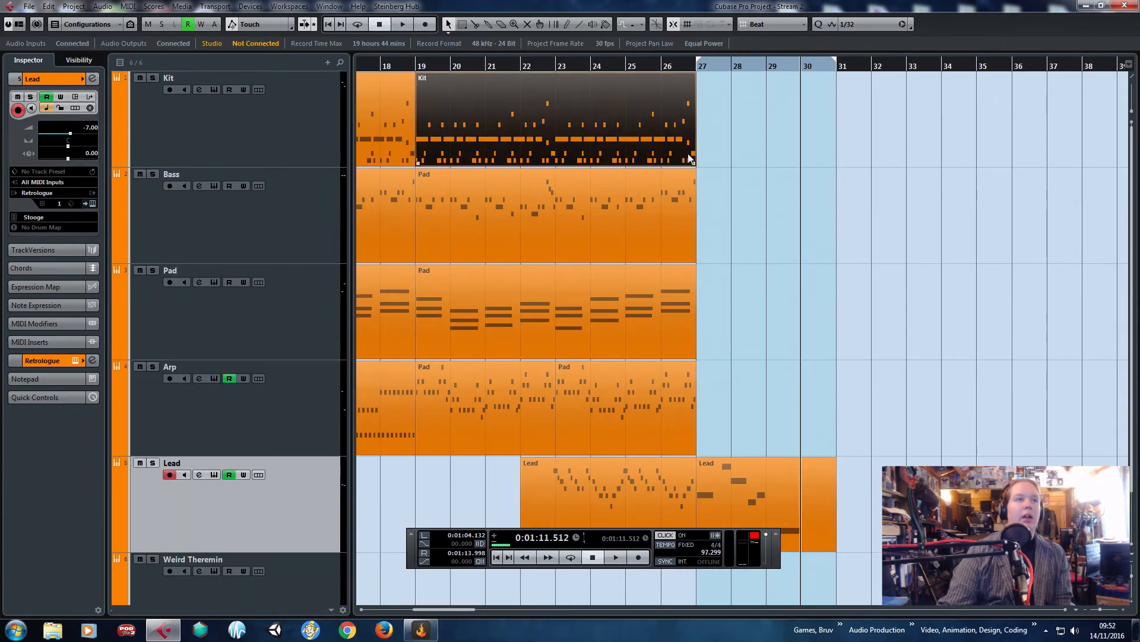
pyautogui.moveTo(785, 180); pyautogui.dragTo(831, 186)
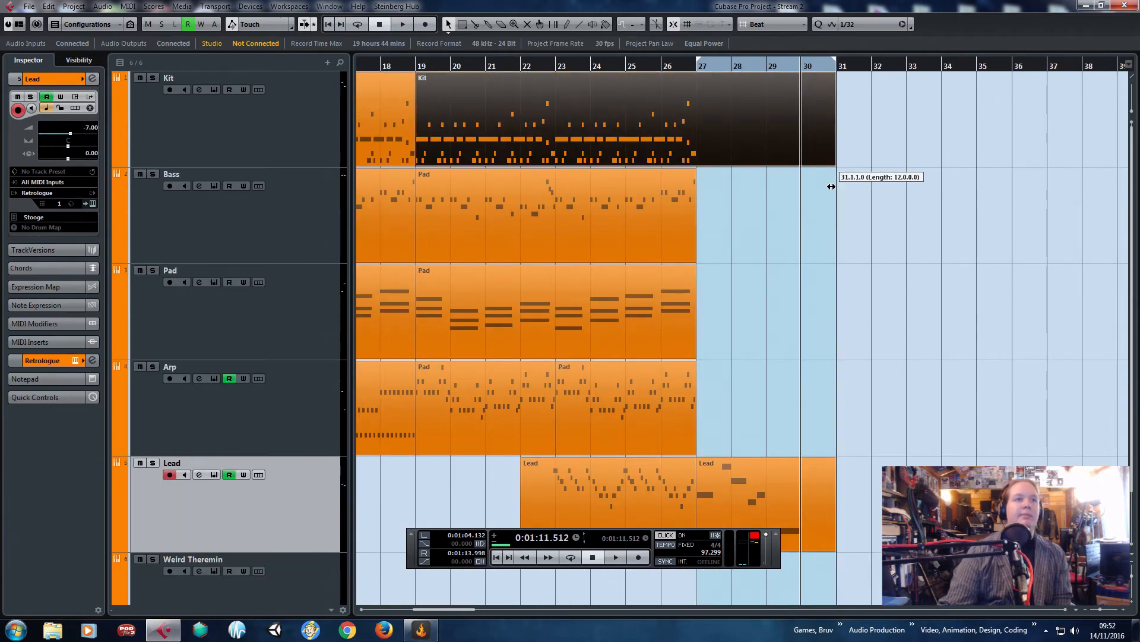
pyautogui.doubleClick(711, 139)
# Copy the Kit notes from 25.1 up to 25.4 and paste them at bar 27.
pyautogui.scroll(6, 297, 267)
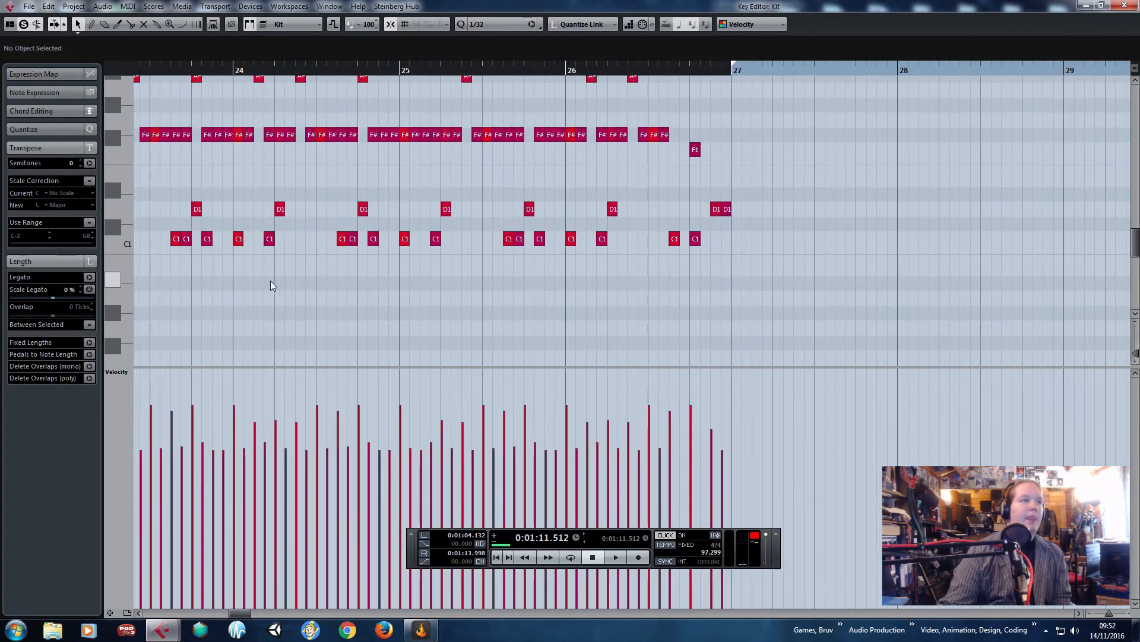
pyautogui.scroll(2, 522, 278)
pyautogui.moveTo(522, 261); pyautogui.dragTo(385, 109)
pyautogui.scroll(-3, 426, 173)
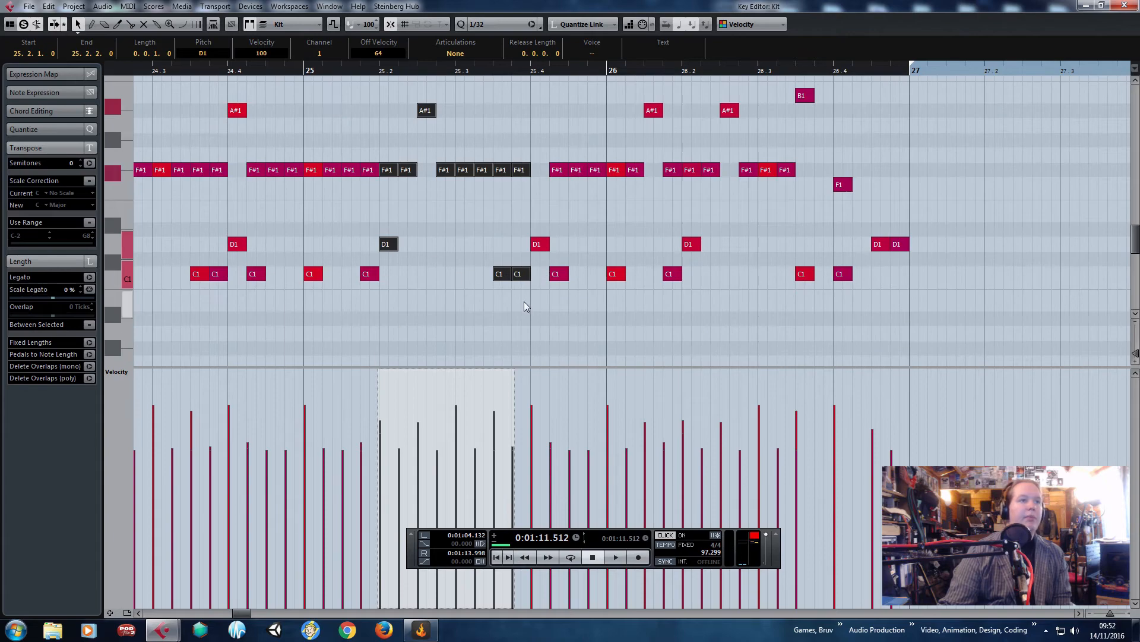
pyautogui.moveTo(524, 301); pyautogui.dragTo(312, 94)
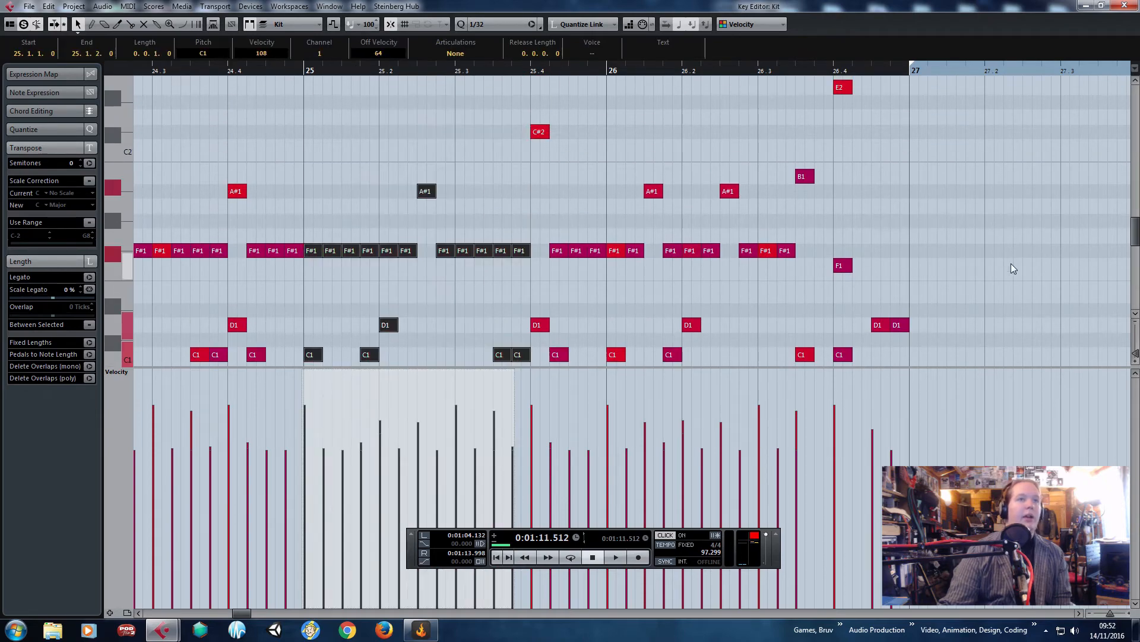
pyautogui.click(907, 70)
pyautogui.hotkey('ctrl', 'v')
pyautogui.moveTo(1077, 100); pyautogui.dragTo(560, 129)
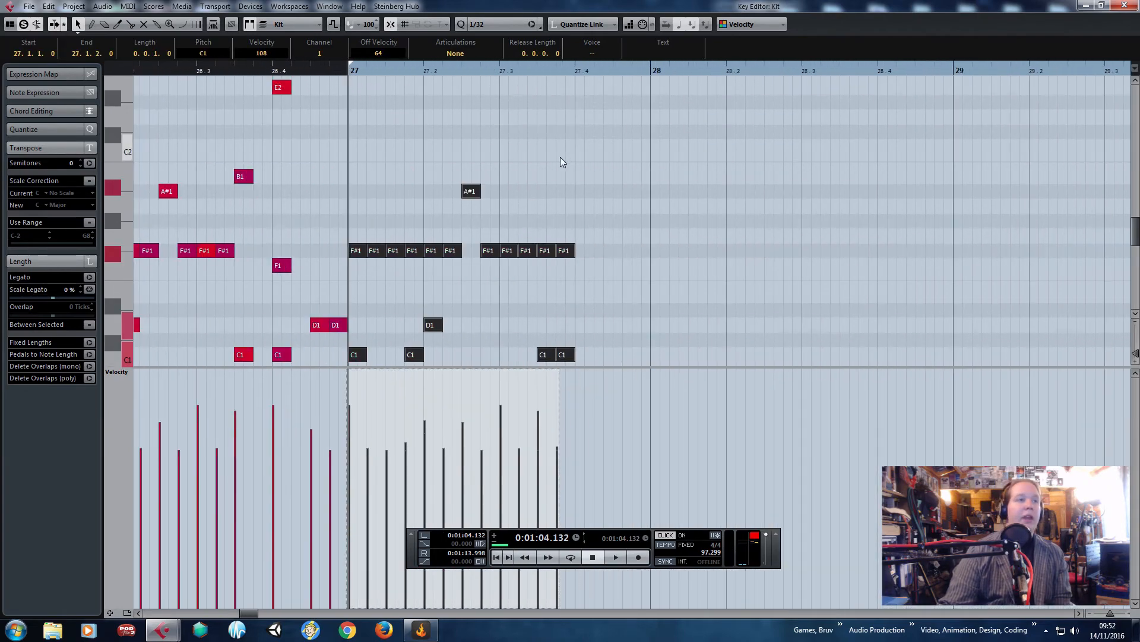
# Delete the A#1 and the off-beat F#1 notes in bar 27, keeping F#1 on beats 1, 2 and 3.
pyautogui.scroll(-1, 493, 160)
pyautogui.scroll(1, 455, 159)
pyautogui.click(336, 205)
pyautogui.click(368, 193)
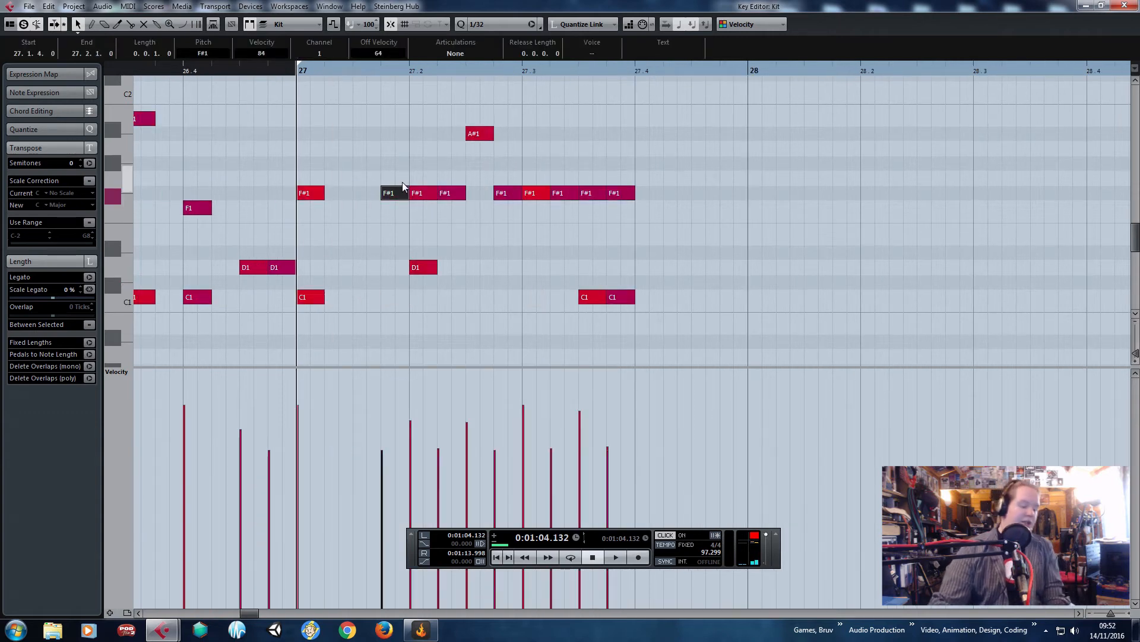
pyautogui.click(395, 193)
pyautogui.press('Delete')
pyautogui.click(451, 193)
pyautogui.press('Delete')
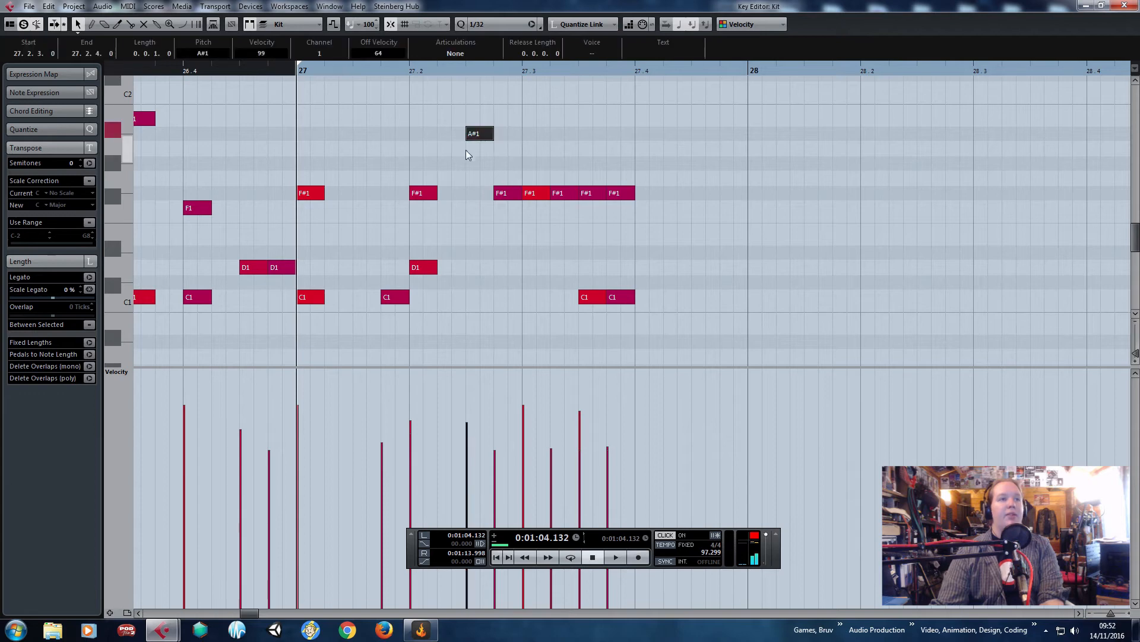
pyautogui.press('Delete')
pyautogui.press('Delete')
pyautogui.moveTo(566, 163); pyautogui.dragTo(626, 209)
pyautogui.press('Delete')
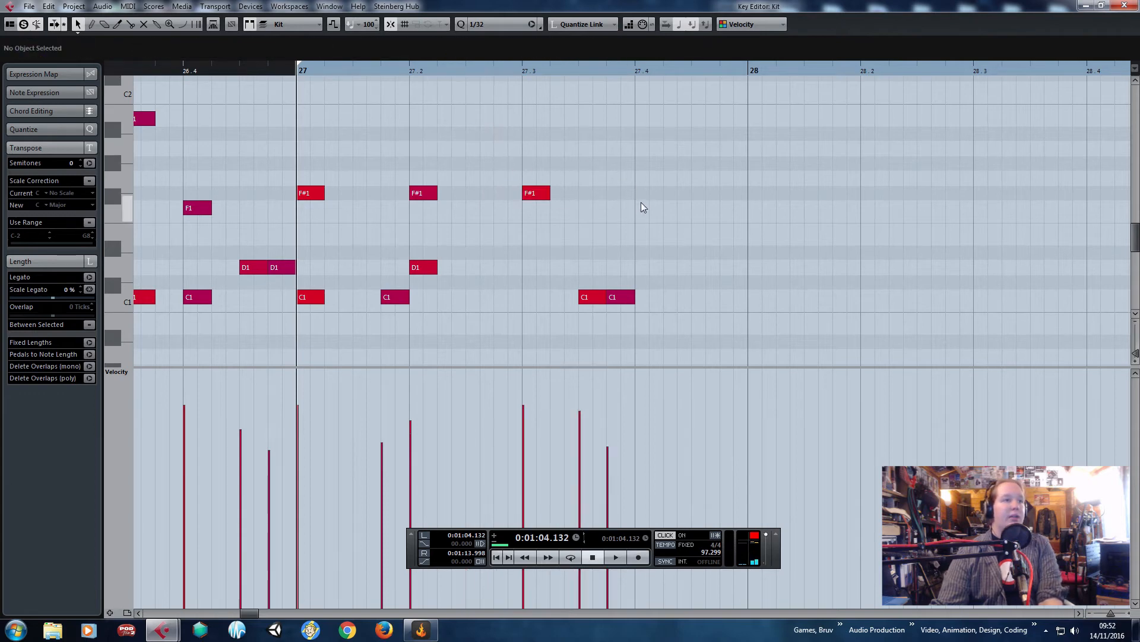
# Paste a copy of the F#1 on beat 27.2 at 27.4 and raise all four F#1 notes of bar 27 to D#2.
pyautogui.click(423, 193)
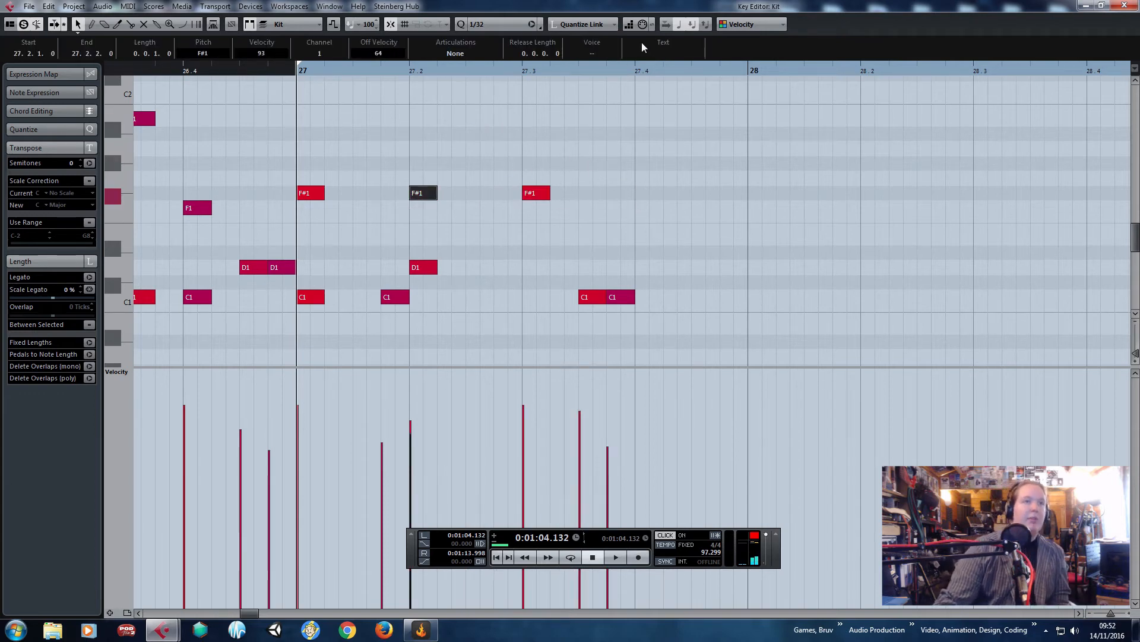
pyautogui.click(634, 69)
pyautogui.hotkey('ctrl', 'v')
pyautogui.moveTo(755, 136); pyautogui.dragTo(259, 192)
pyautogui.scroll(2, 285, 220)
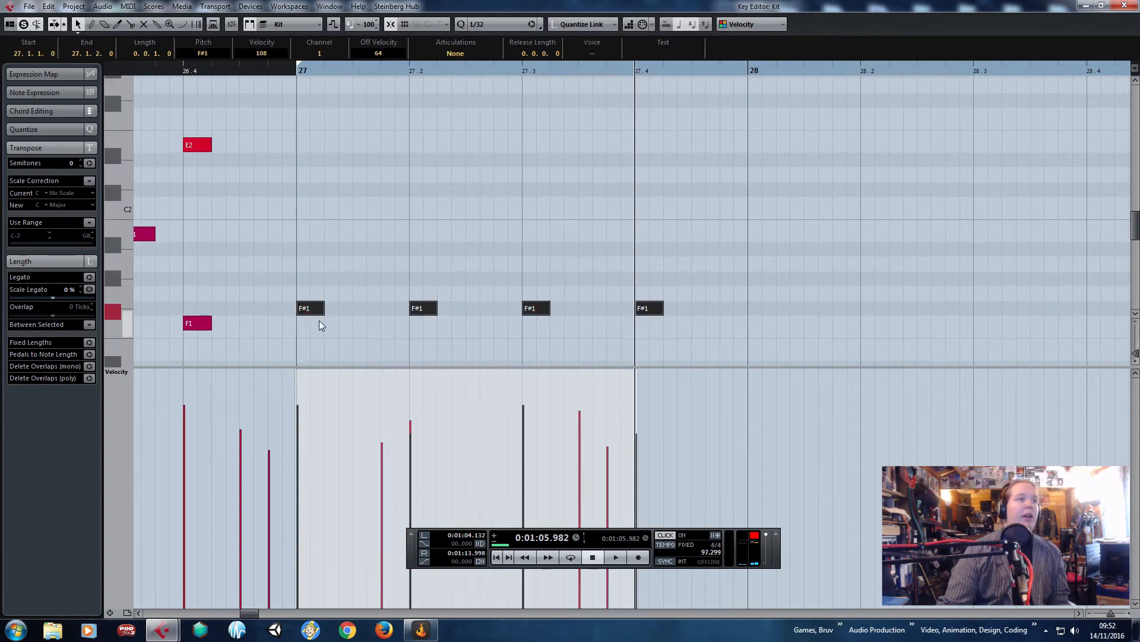
pyautogui.moveTo(311, 311); pyautogui.dragTo(315, 158)
pyautogui.click(310, 159)
# Play the drum beat from bar 27 and move the C1 at 27.1.4 to 27.2.3.
pyautogui.click(295, 70)
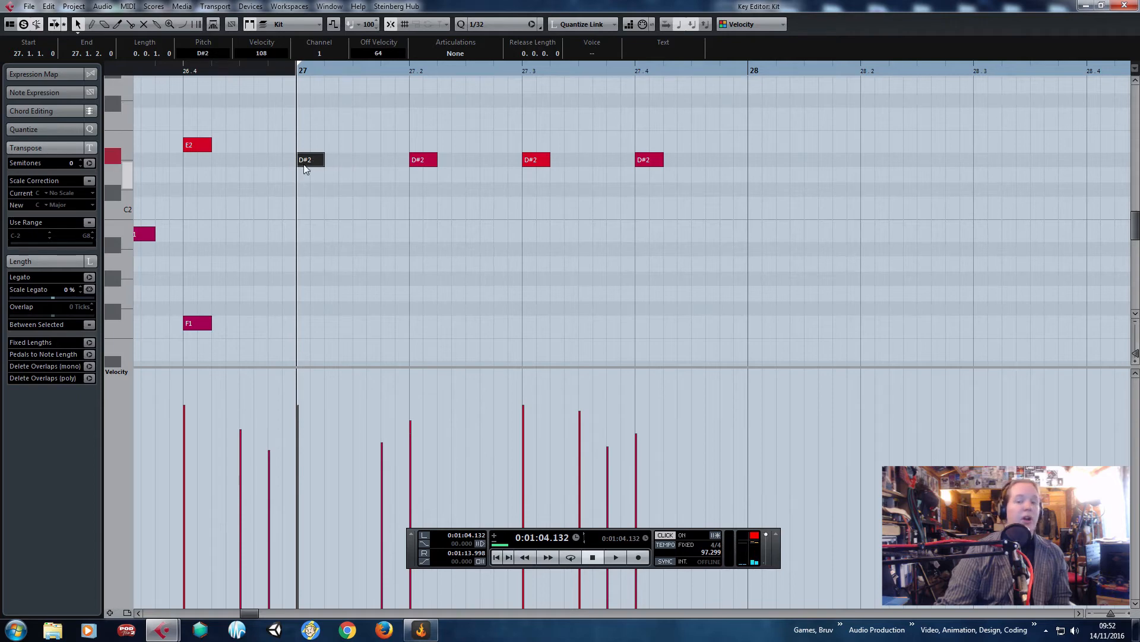
pyautogui.press('space')
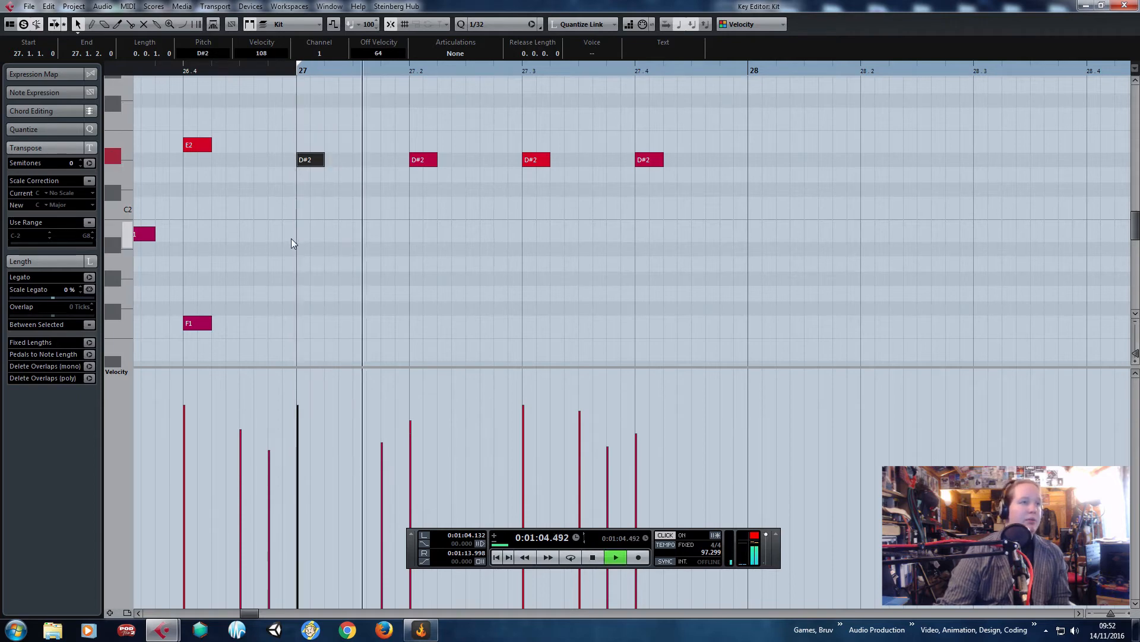
pyautogui.scroll(-2, 753, 190)
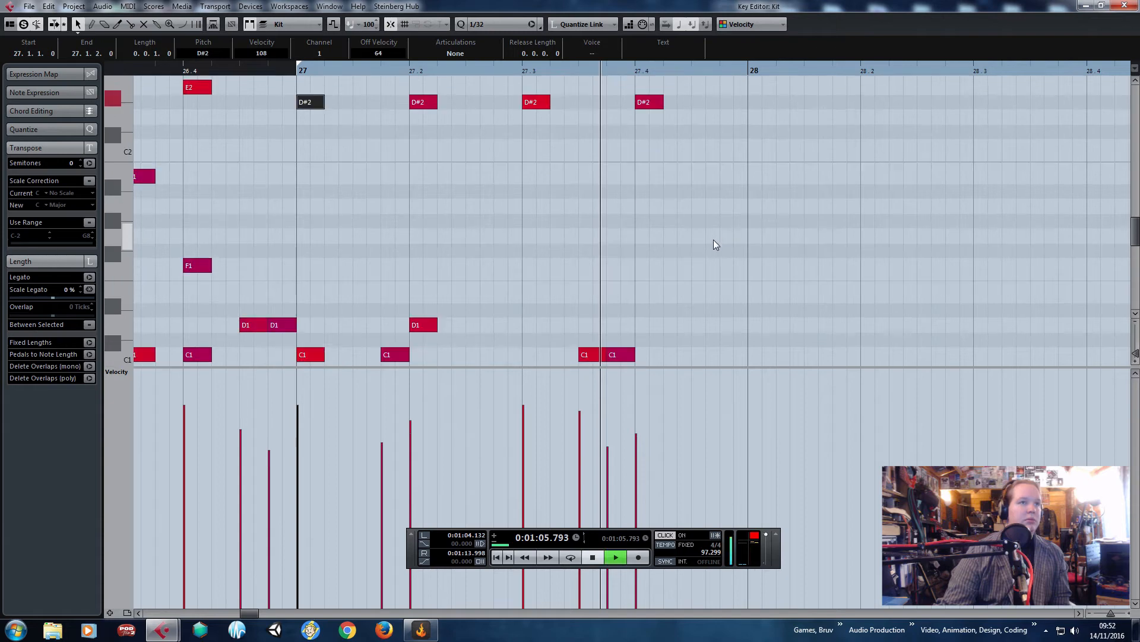
pyautogui.press('space')
pyautogui.scroll(-2, 415, 263)
pyautogui.scroll(1, 407, 299)
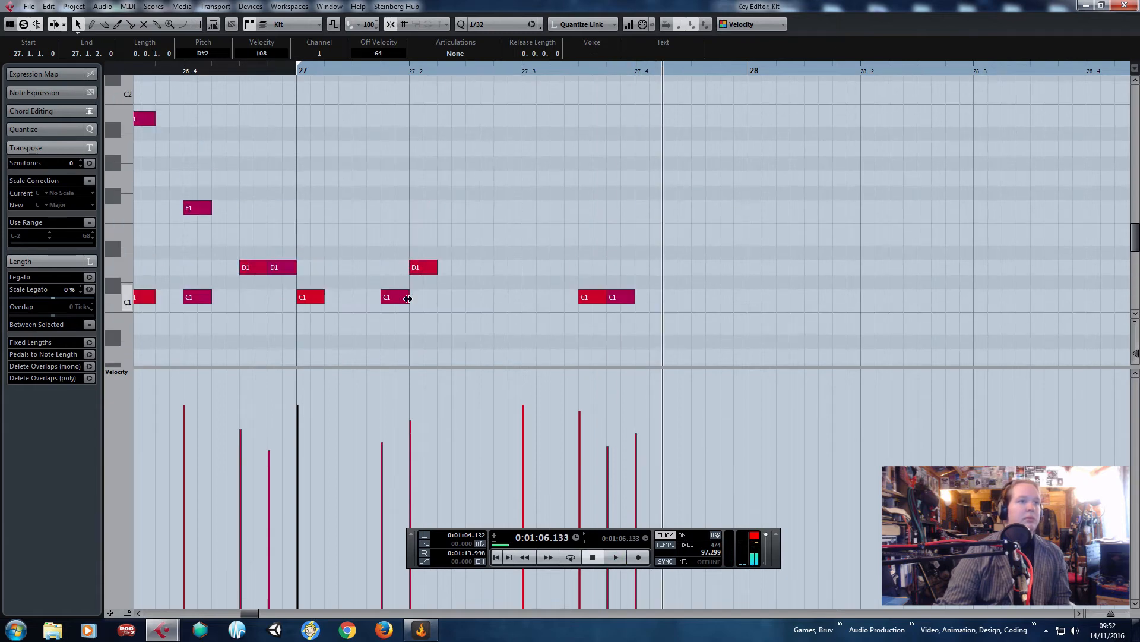
pyautogui.moveTo(477, 303); pyautogui.dragTo(476, 302)
pyautogui.click(295, 71)
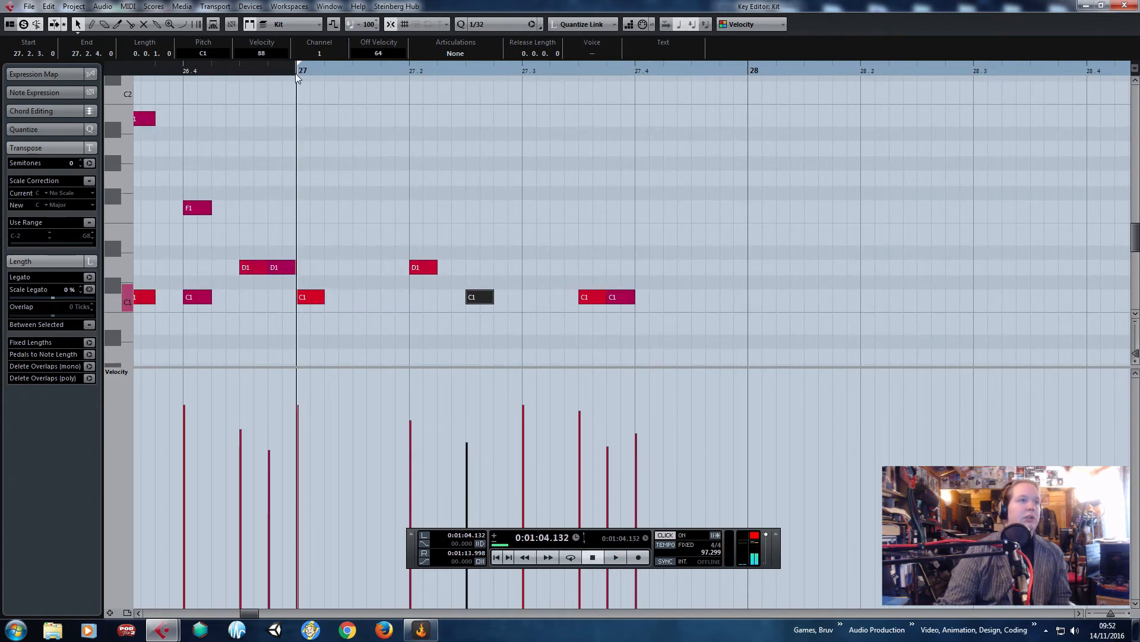
pyautogui.click(503, 143)
pyautogui.press('space')
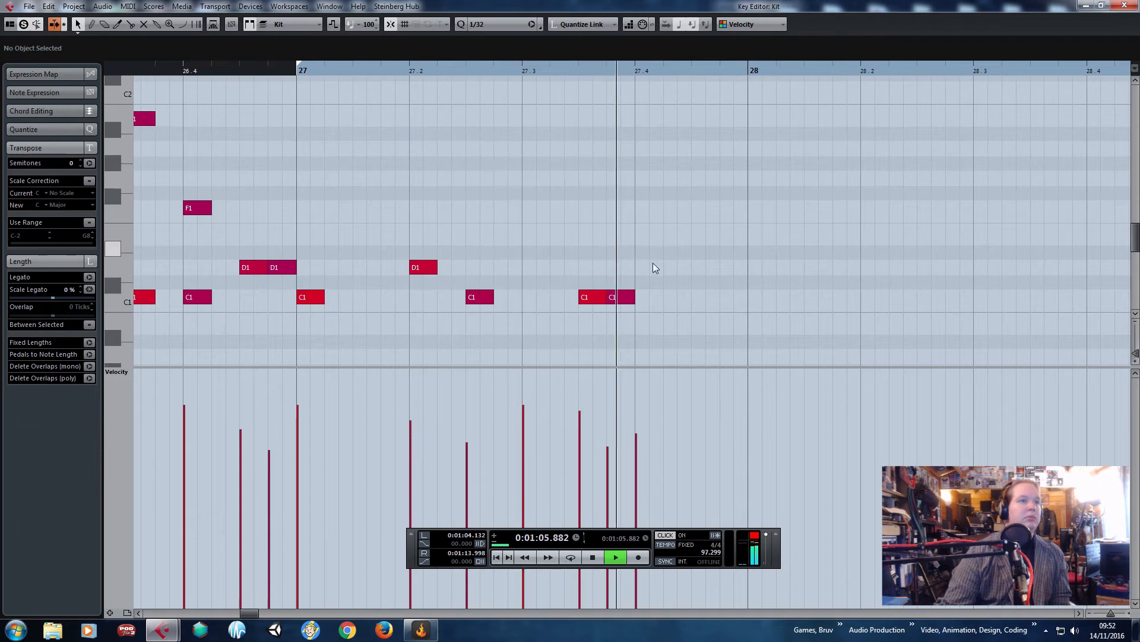
pyautogui.press('space')
# Move the C1 at 27.3.4 to D1 at 27.4 and place a copy of the C1 from 27.2.3 at 27.4.2.
pyautogui.moveTo(615, 298); pyautogui.dragTo(644, 270)
pyautogui.moveTo(494, 274); pyautogui.dragTo(471, 299)
pyautogui.hotkey('ctrl', 'c')
pyautogui.hotkey('ctrl', 'v')
pyautogui.moveTo(651, 294); pyautogui.dragTo(678, 296)
# Play the edited drum pattern from bar 27.
pyautogui.click(301, 71)
pyautogui.press('space')
pyautogui.click(568, 163)
pyautogui.scroll(1, 571, 169)
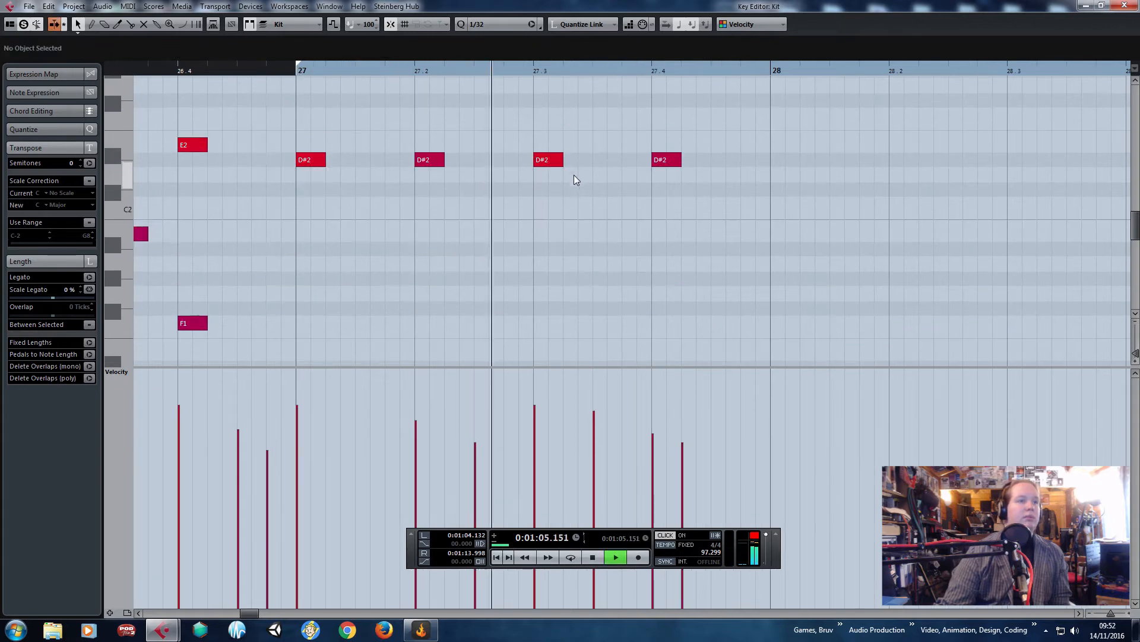
pyautogui.scroll(-1, 578, 176)
pyautogui.press('space')
# Raise the D#2 at the start of bar 27 to G2 and play the beat.
pyautogui.scroll(1, 428, 175)
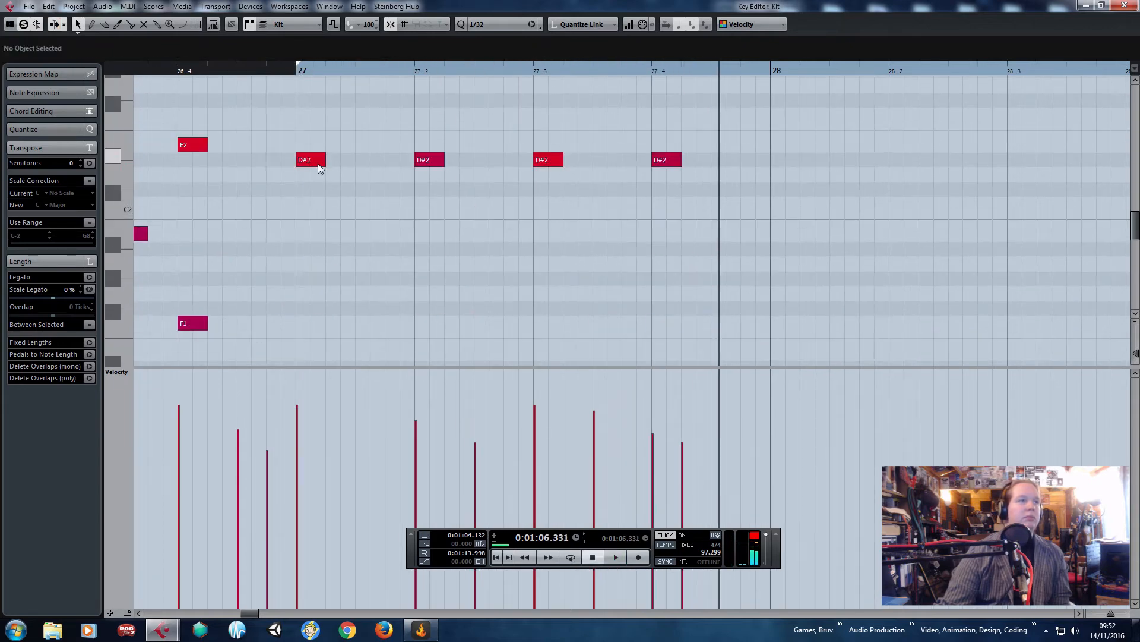
pyautogui.moveTo(319, 163); pyautogui.dragTo(321, 87)
pyautogui.click(338, 89)
pyautogui.press('space')
pyautogui.click(299, 71)
pyautogui.scroll(-2, 424, 179)
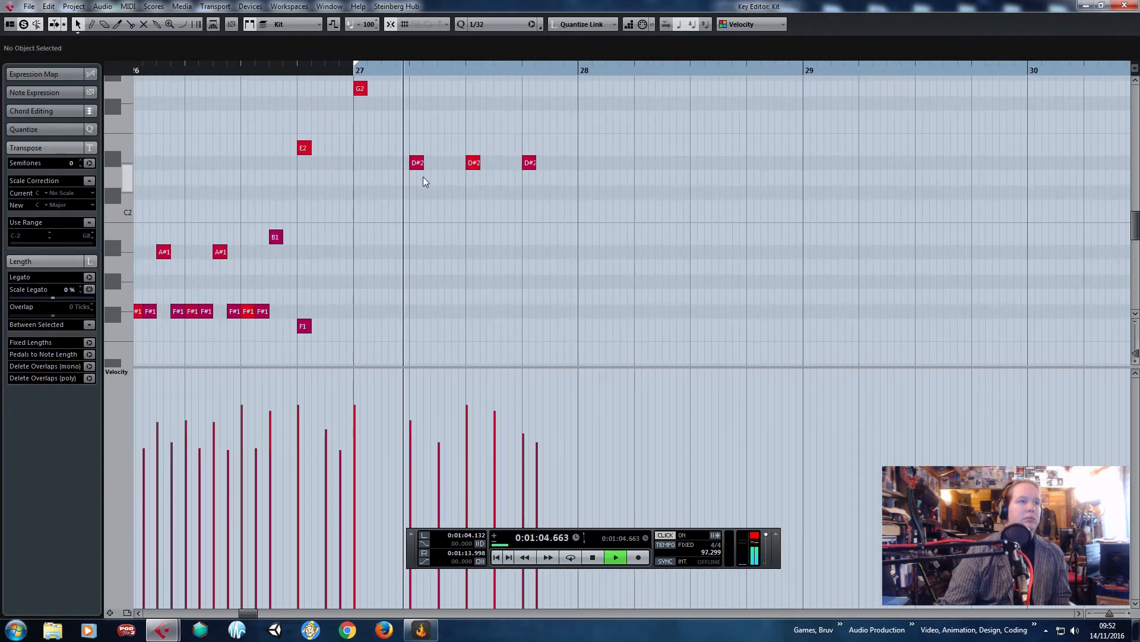
pyautogui.scroll(-1, 641, 255)
pyautogui.press('space')
# Copy all Kit notes of bar 27 and paste them at bar 28.
pyautogui.scroll(1, 480, 98)
pyautogui.moveTo(661, 327); pyautogui.dragTo(361, 93)
pyautogui.scroll(3, 415, 92)
pyautogui.hotkey('ctrl', 'c')
pyautogui.click(579, 72)
pyautogui.hotkey('ctrl', 'v')
pyautogui.scroll(-1, 636, 194)
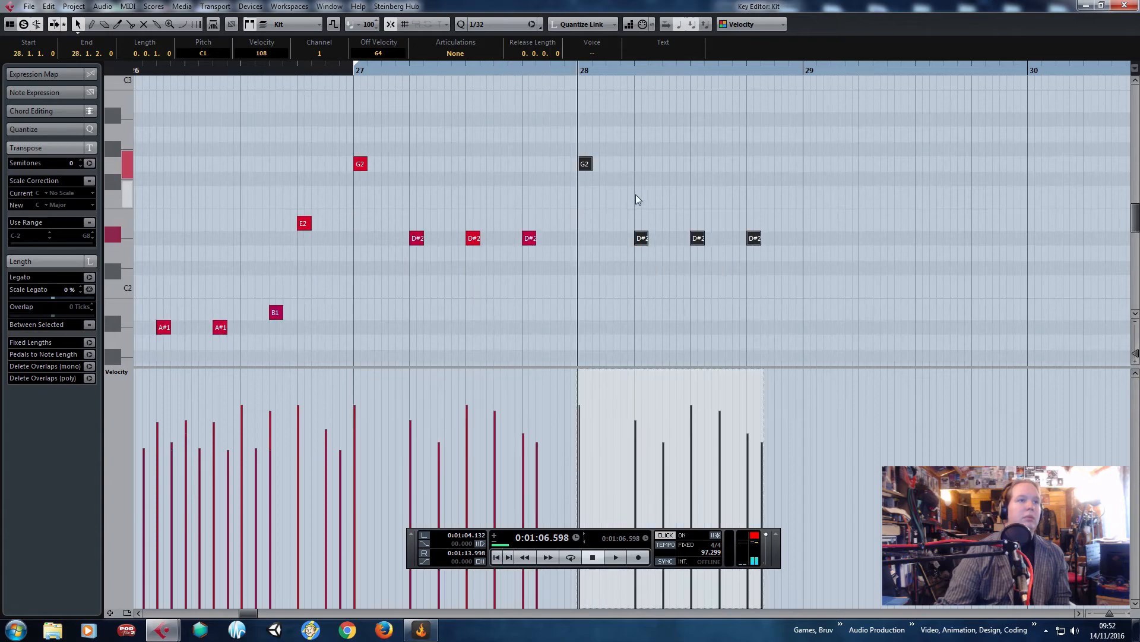
# Lower the G2 at the start of bar 28 to D#2 and play from bar 28.
pyautogui.scroll(-1, 635, 194)
pyautogui.scroll(2, 635, 194)
pyautogui.press('space')
pyautogui.press('space')
pyautogui.click(542, 195)
pyautogui.moveTo(509, 107); pyautogui.dragTo(512, 179)
pyautogui.scroll(-4, 488, 113)
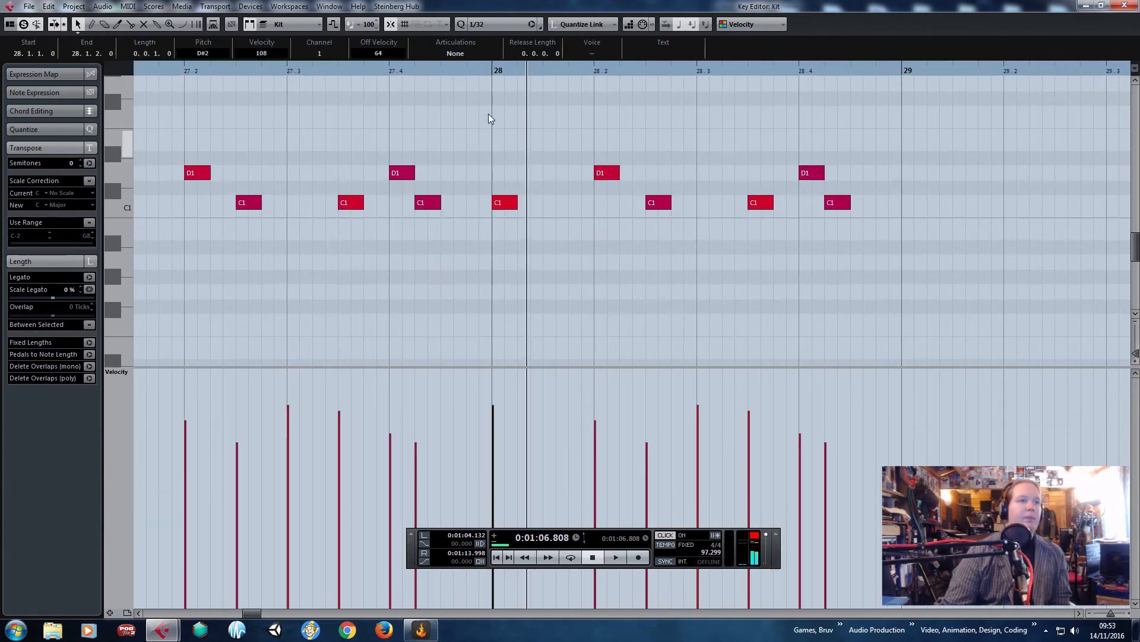
pyautogui.click(492, 72)
pyautogui.press('space')
pyautogui.press('space')
# Move the C1 at 28.2.3 to 28.1.4 and play the pattern from bar 28.
pyautogui.moveTo(661, 205); pyautogui.dragTo(584, 208)
pyautogui.click(522, 90)
pyautogui.press('space')
pyautogui.click(489, 72)
pyautogui.press('space')
pyautogui.click(482, 71)
pyautogui.press('space')
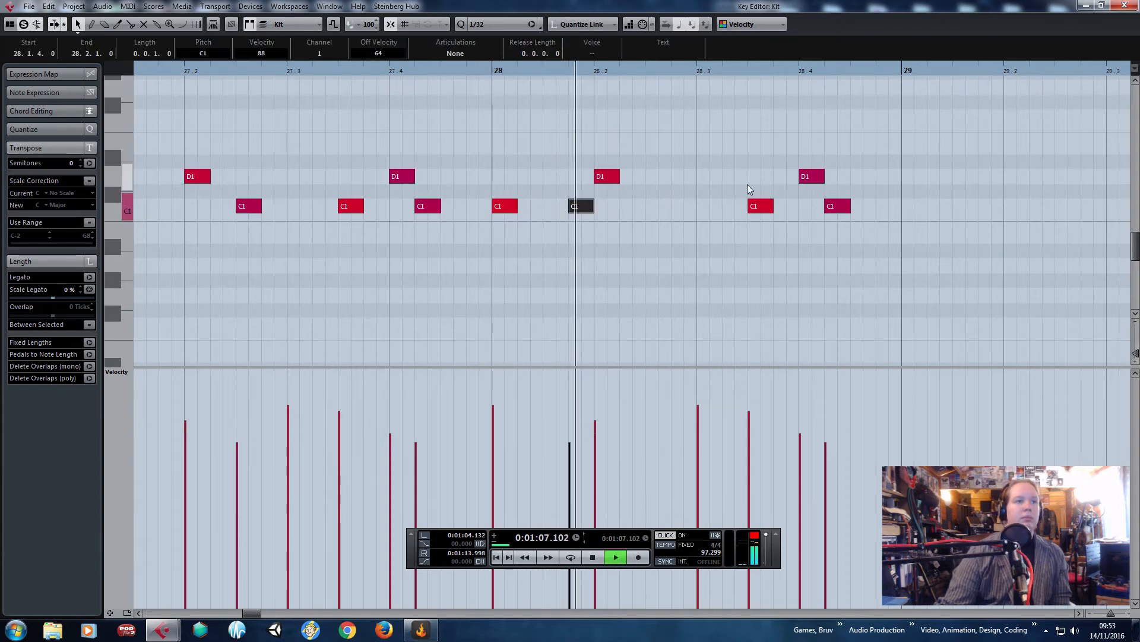
# Rearrange bar 28 with C1 notes at 28.2.3 and 28.4.1 and D1 notes at 28.3.1 and 28.3.3, and play it.
pyautogui.moveTo(736, 184); pyautogui.dragTo(758, 208)
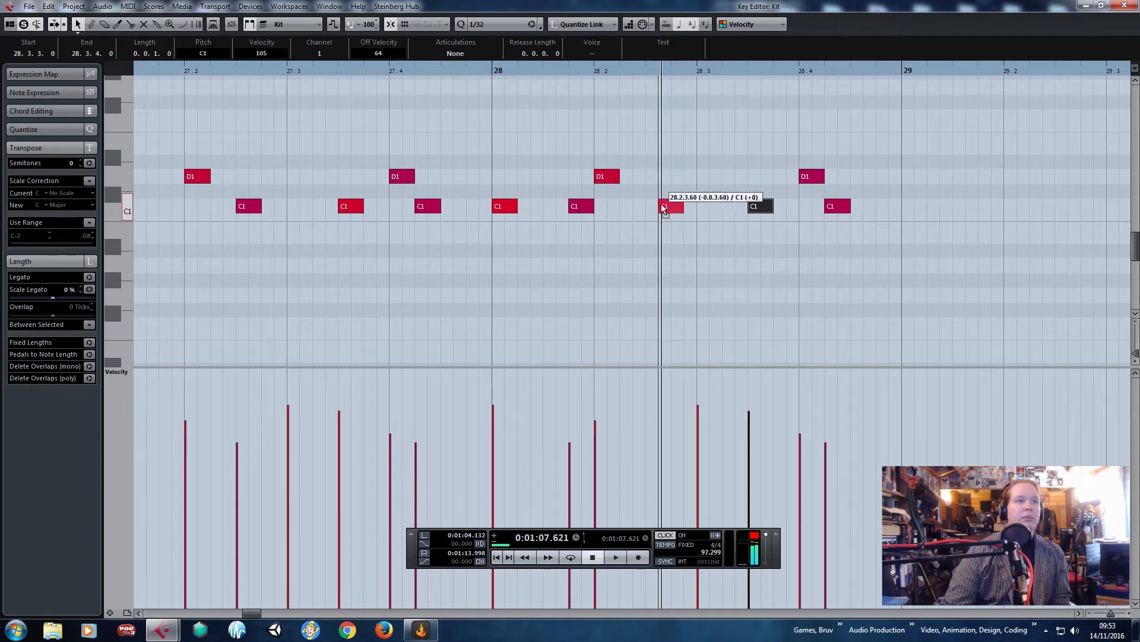
pyautogui.moveTo(655, 204); pyautogui.dragTo(655, 205)
pyautogui.click(818, 178)
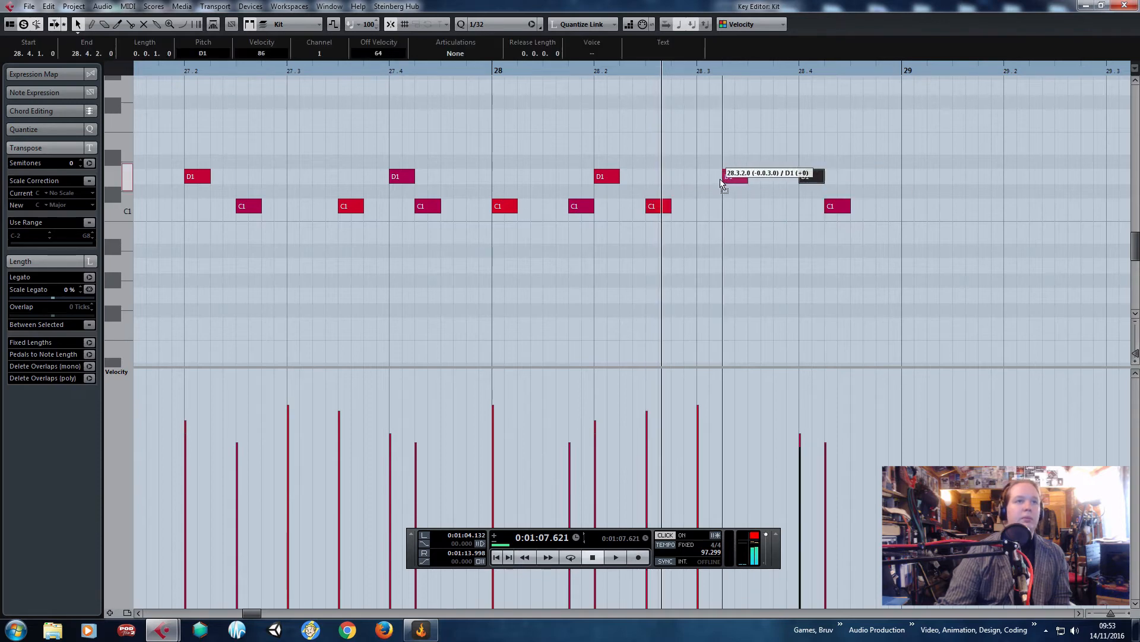
pyautogui.moveTo(721, 183); pyautogui.dragTo(713, 181)
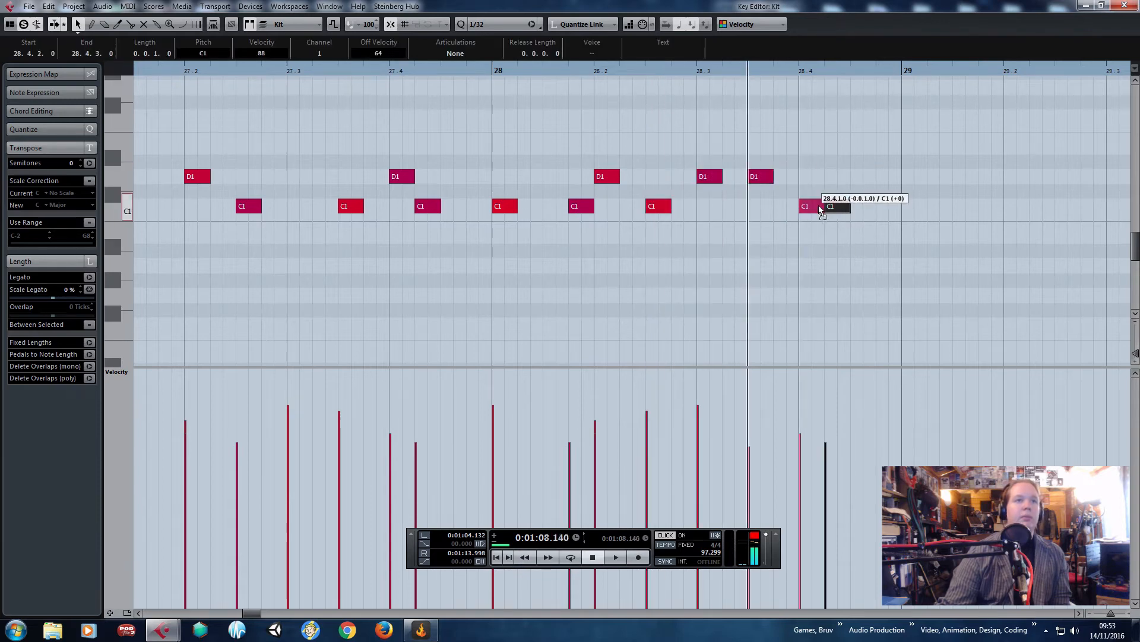
pyautogui.moveTo(819, 206); pyautogui.dragTo(819, 205)
pyautogui.click(494, 73)
pyautogui.press('space')
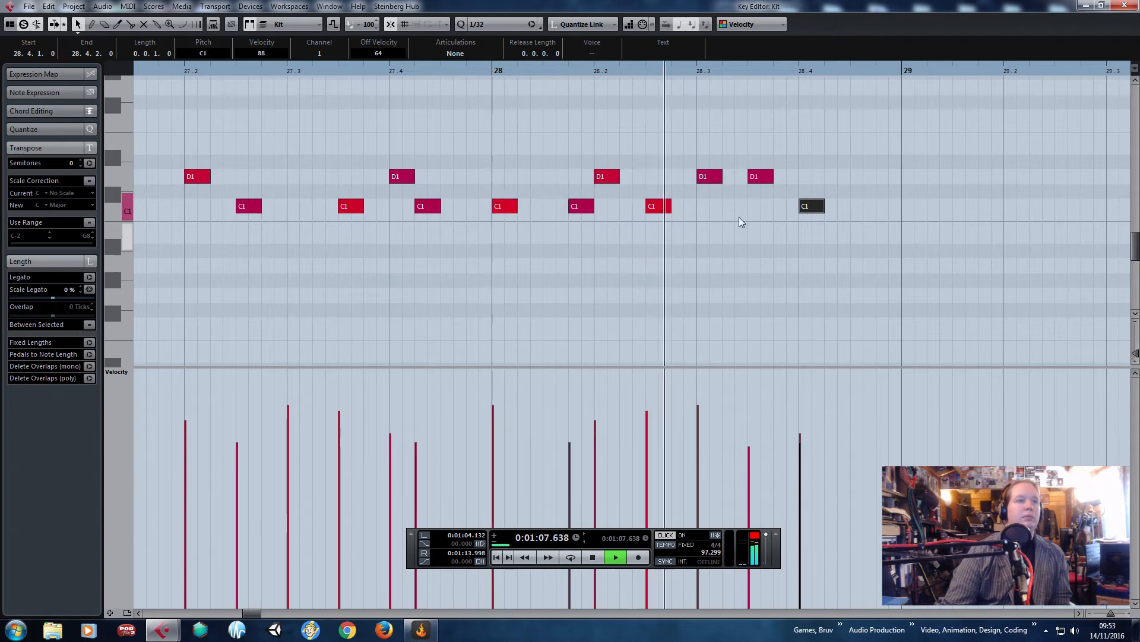
pyautogui.press('space')
# Move the two D1 notes around beat 28.3 to 28.2.4 and 28.3.2, and the last C1 to 28.3.3.
pyautogui.click(703, 178)
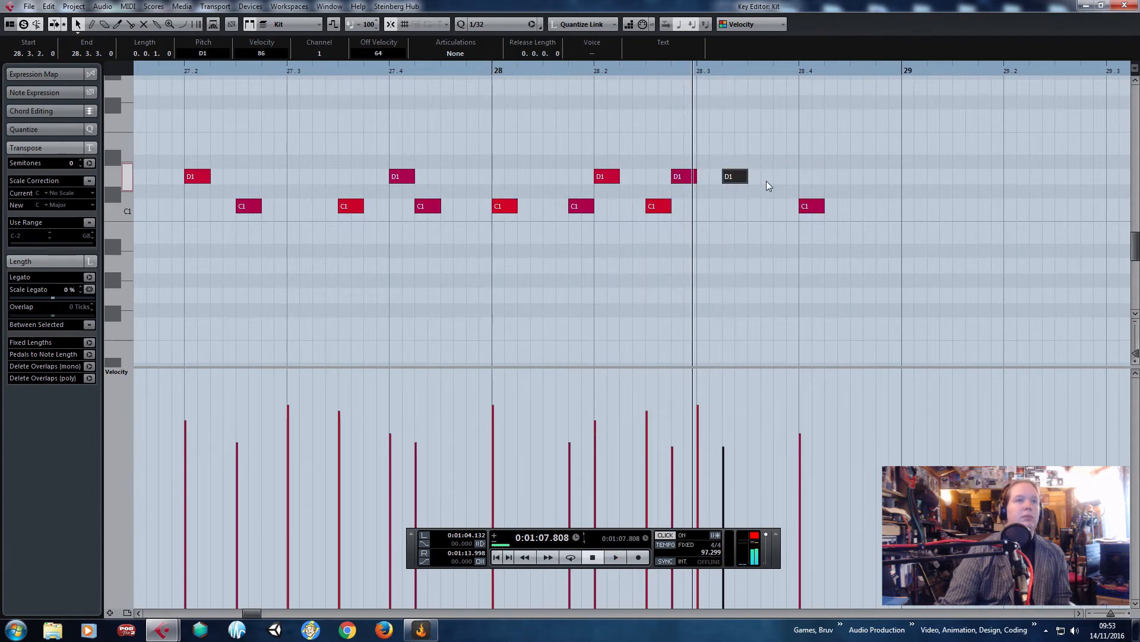
pyautogui.moveTo(813, 208); pyautogui.dragTo(762, 208)
# Copy the D1 and C1 pair at 28.3.2 and 28.3.3 and paste it at 28.4.1.
pyautogui.moveTo(728, 141); pyautogui.dragTo(772, 221)
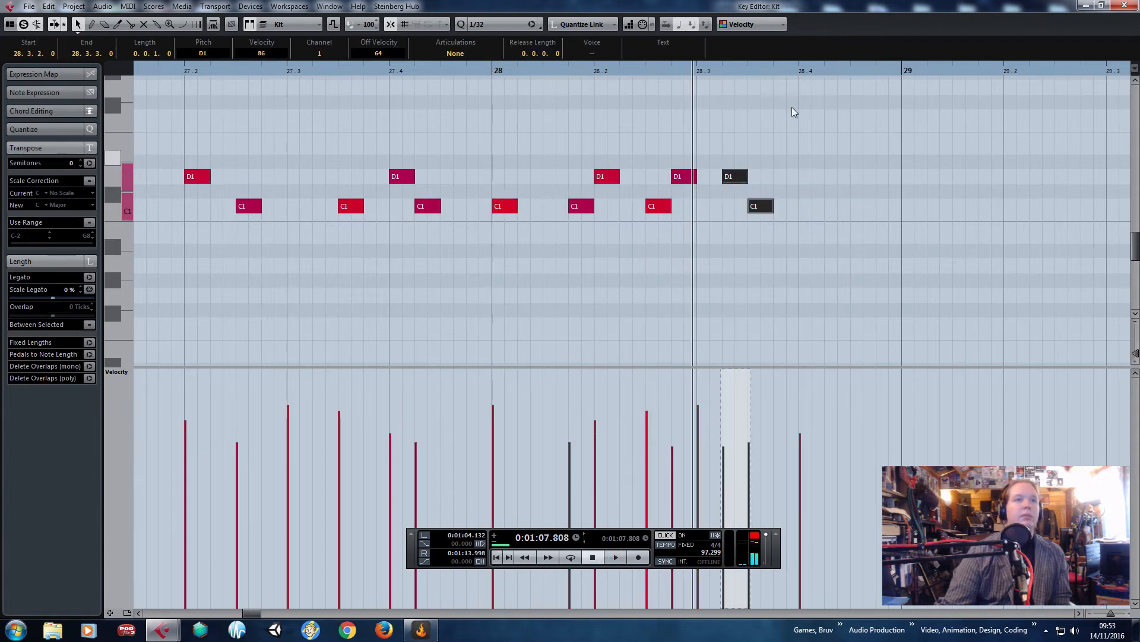
pyautogui.click(799, 71)
pyautogui.hotkey('ctrl', 'v')
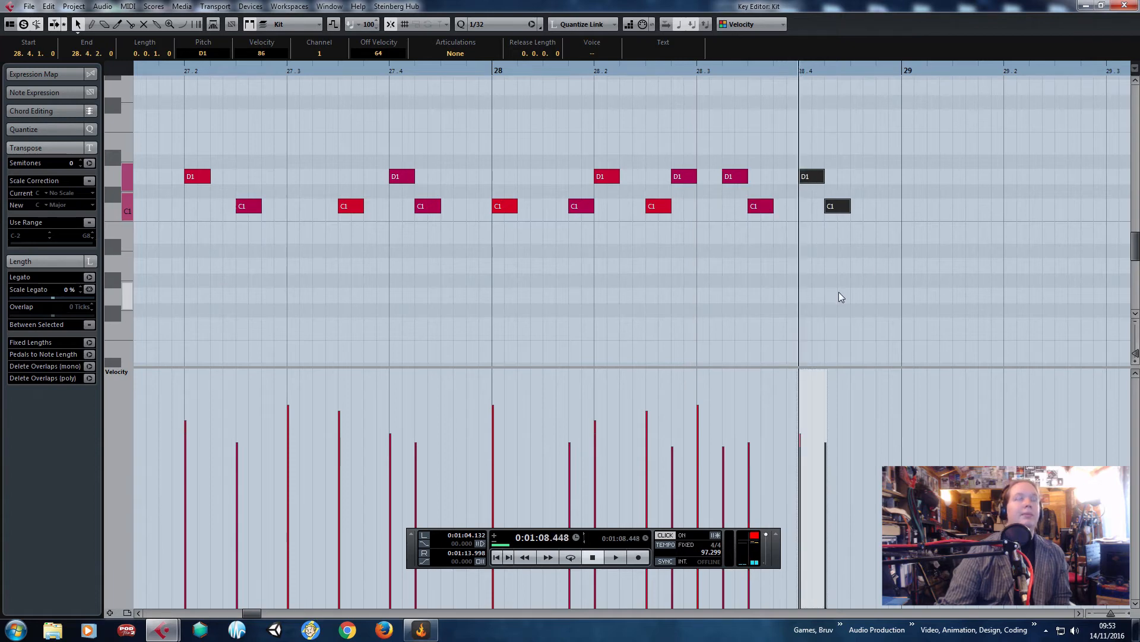
pyautogui.moveTo(839, 297); pyautogui.dragTo(760, 202)
pyautogui.click(772, 226)
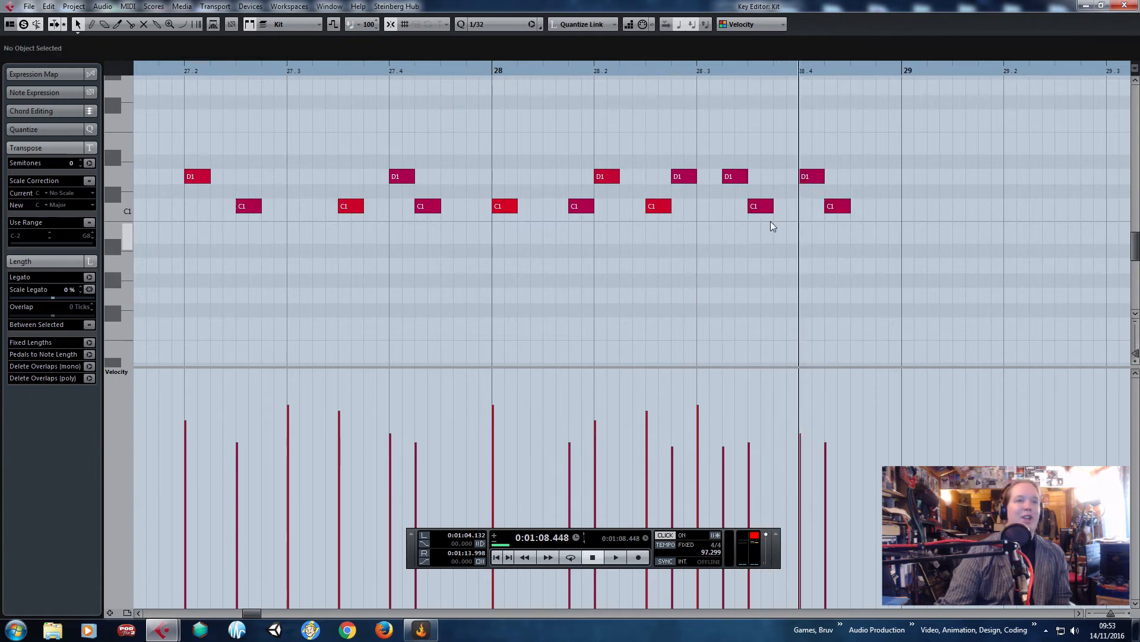
# Play the pattern from late in bar 27 and raise the velocities of the C1 at 28.3.3 and the D1 at 28.4.1.
pyautogui.click(369, 72)
pyautogui.press('space')
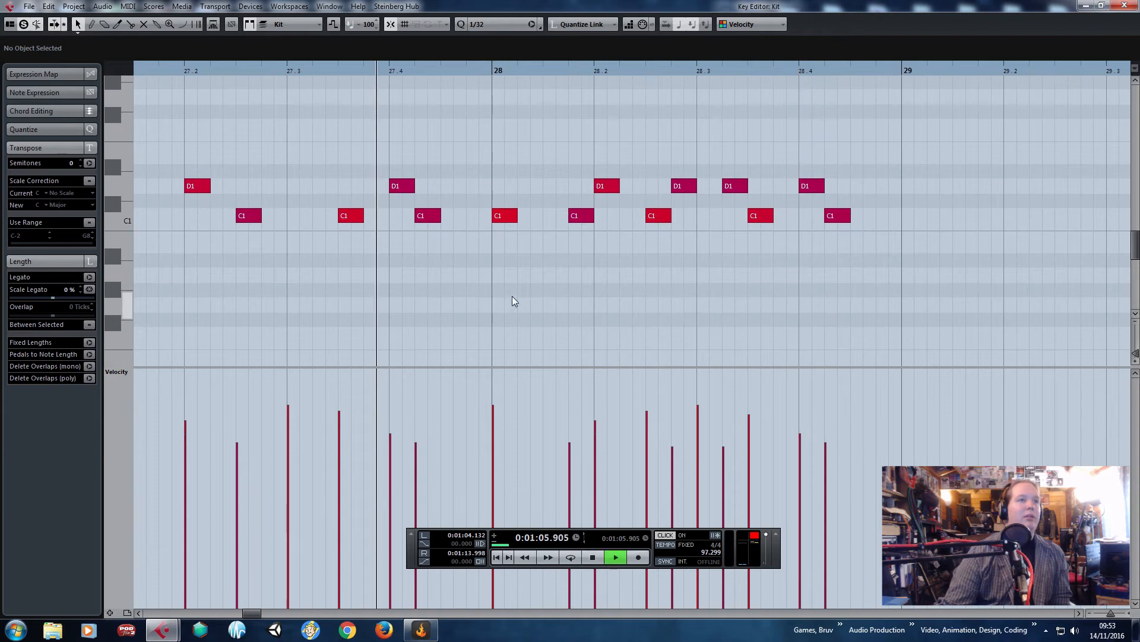
pyautogui.scroll(-2, 513, 297)
pyautogui.scroll(3, 622, 331)
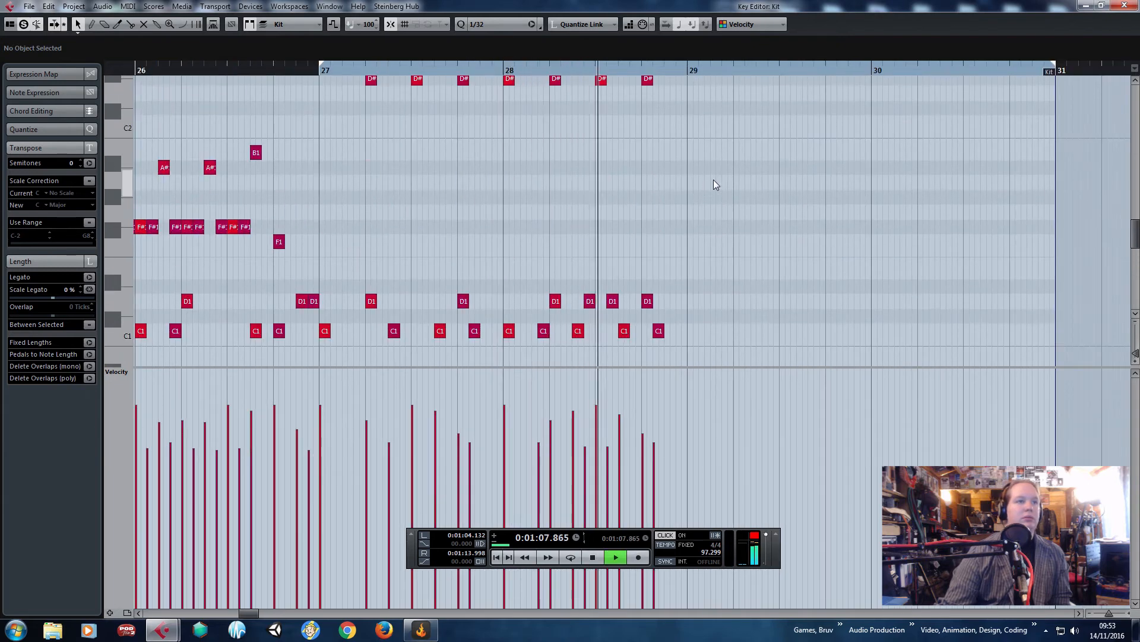
pyautogui.press('space')
pyautogui.click(649, 410)
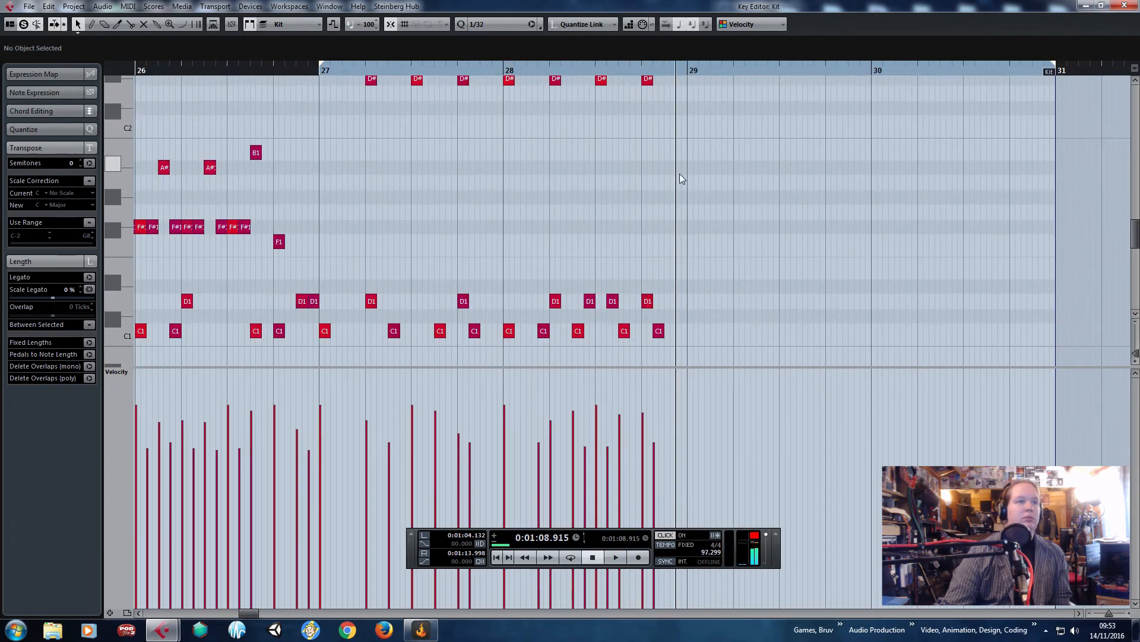
# Close the Kit note editor and split the Kit part at bars 29 and 27.
pyautogui.scroll(-3, 750, 267)
pyautogui.moveTo(772, 299); pyautogui.dragTo(825, 187)
pyautogui.scroll(5, 790, 262)
pyautogui.click(1125, 5)
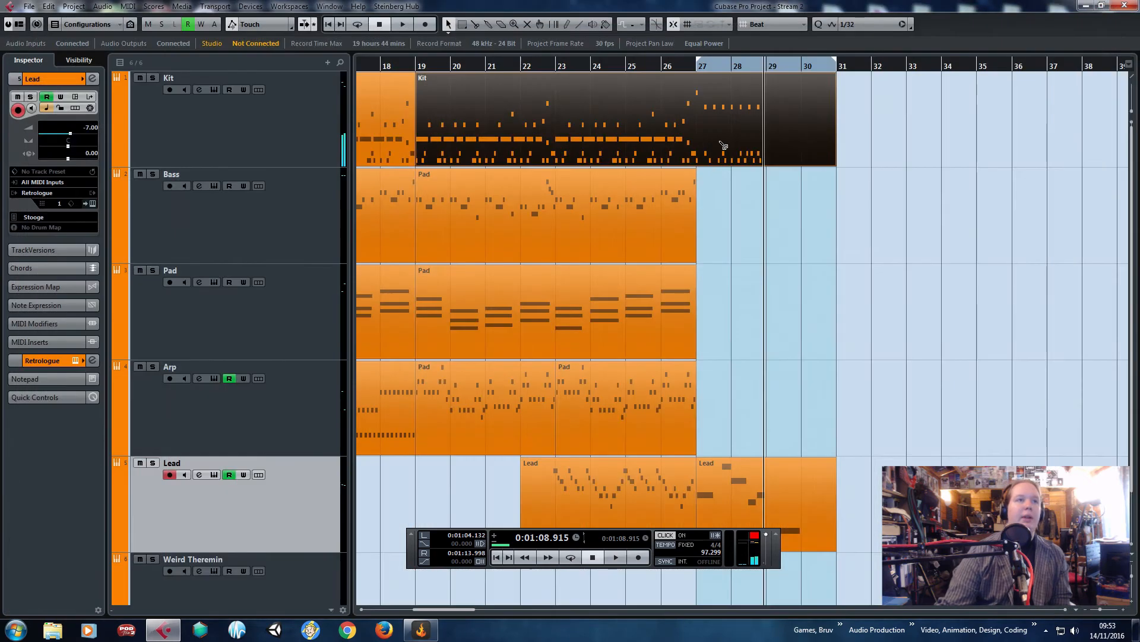
pyautogui.press('3')
pyautogui.click(766, 129)
pyautogui.click(698, 136)
# Delete the empty Kit part from bar 29 and duplicate the two-bar pattern from bar 27 in its place.
pyautogui.press('1')
pyautogui.moveTo(871, 237); pyautogui.dragTo(737, 149)
pyautogui.press('Delete')
pyautogui.hotkey('ctrl', 'd')
# Colour the Kit and Lead parts from bar 27 to bar 31 green.
pyautogui.moveTo(897, 129); pyautogui.dragTo(719, 455)
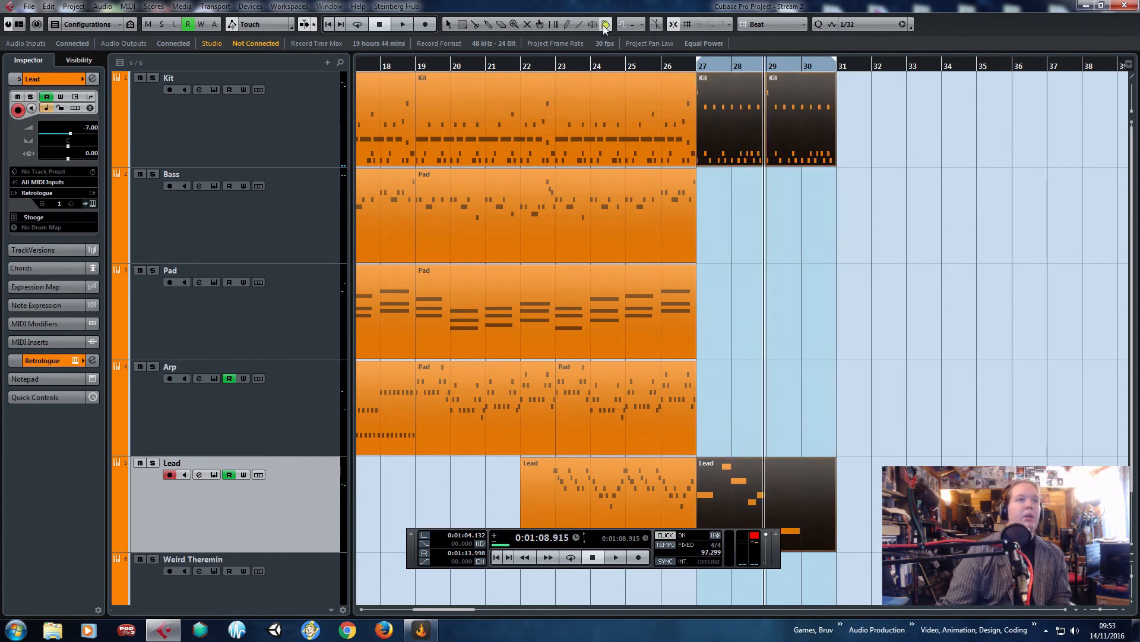
pyautogui.click(604, 26)
pyautogui.click(648, 117)
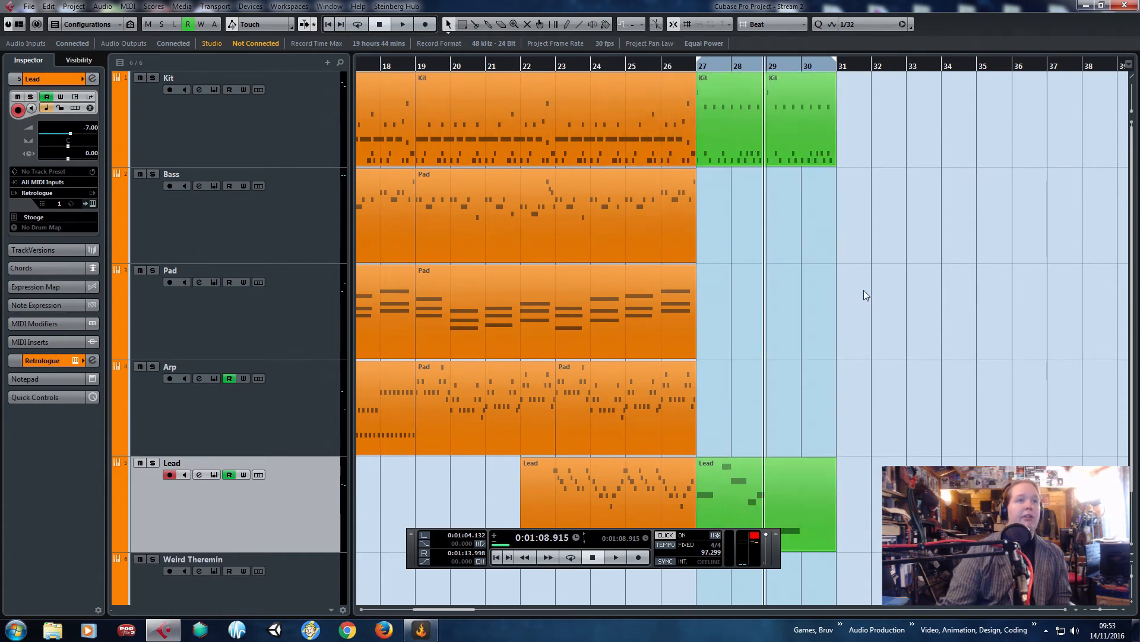
# Play the arrangement from just before bar 27 to review the new section's drums and lead.
pyautogui.click(687, 64)
pyautogui.press('space')
pyautogui.scroll(2, 765, 214)
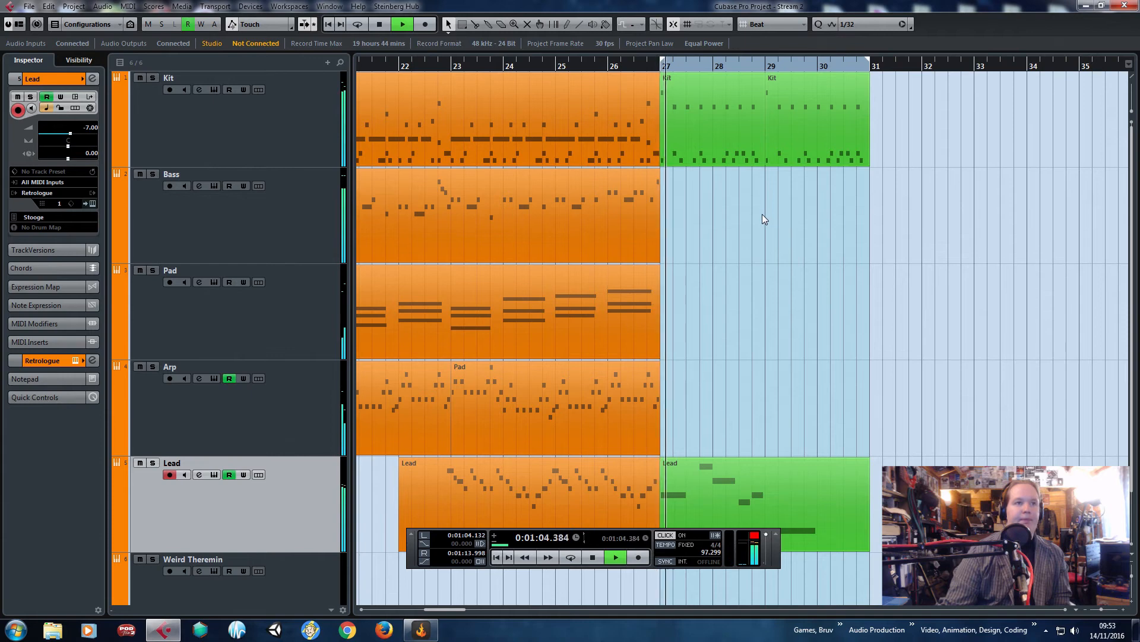
pyautogui.scroll(-2, 754, 220)
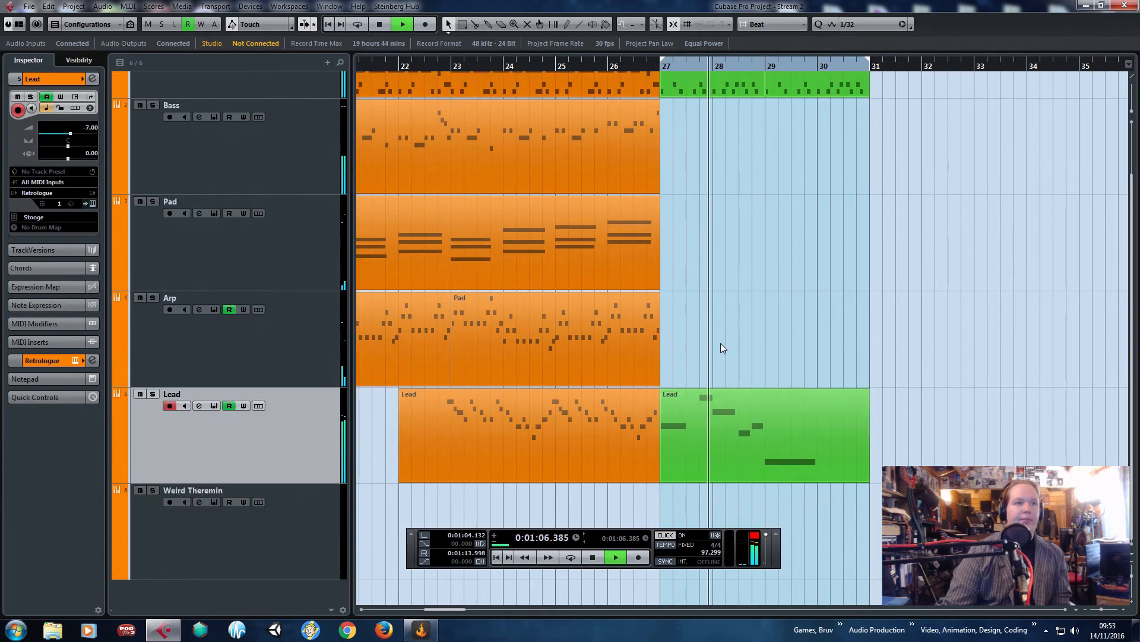
pyautogui.scroll(-1, 720, 347)
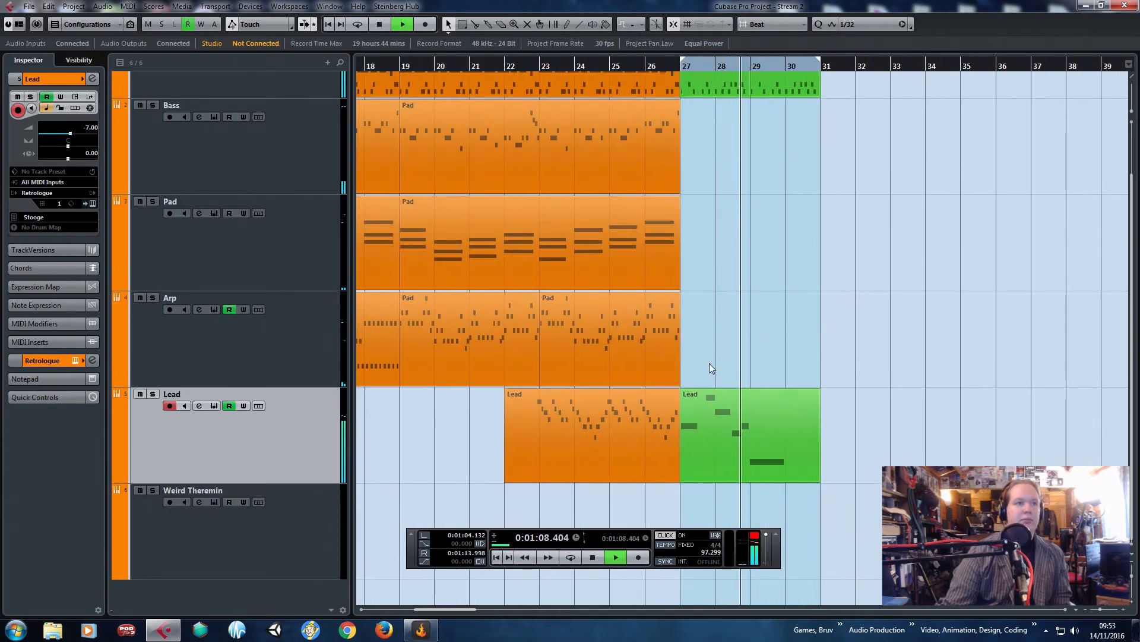
pyautogui.scroll(-1, 709, 363)
pyautogui.press('space')
# Select the green Lead part starting at bar 27.
pyautogui.click(737, 477)
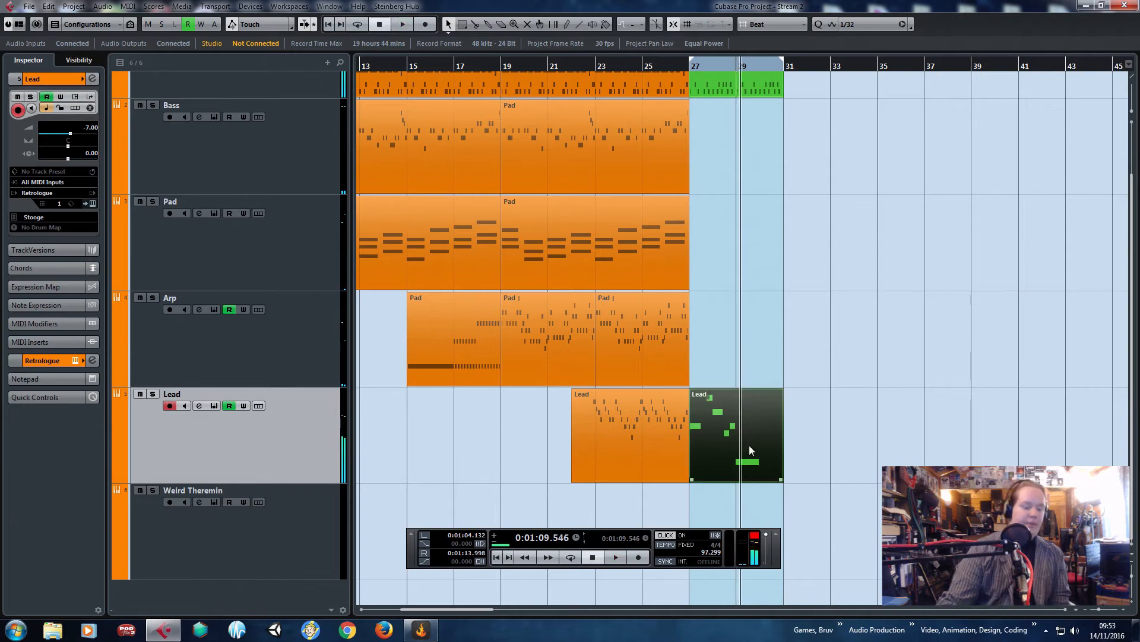
# Copy the Lead part at bar 27 onto the Bass track, check the existing bass part's pitch range, and open the copy for note editing.
pyautogui.moveTo(763, 436); pyautogui.dragTo(738, 148)
pyautogui.doubleClick(665, 144)
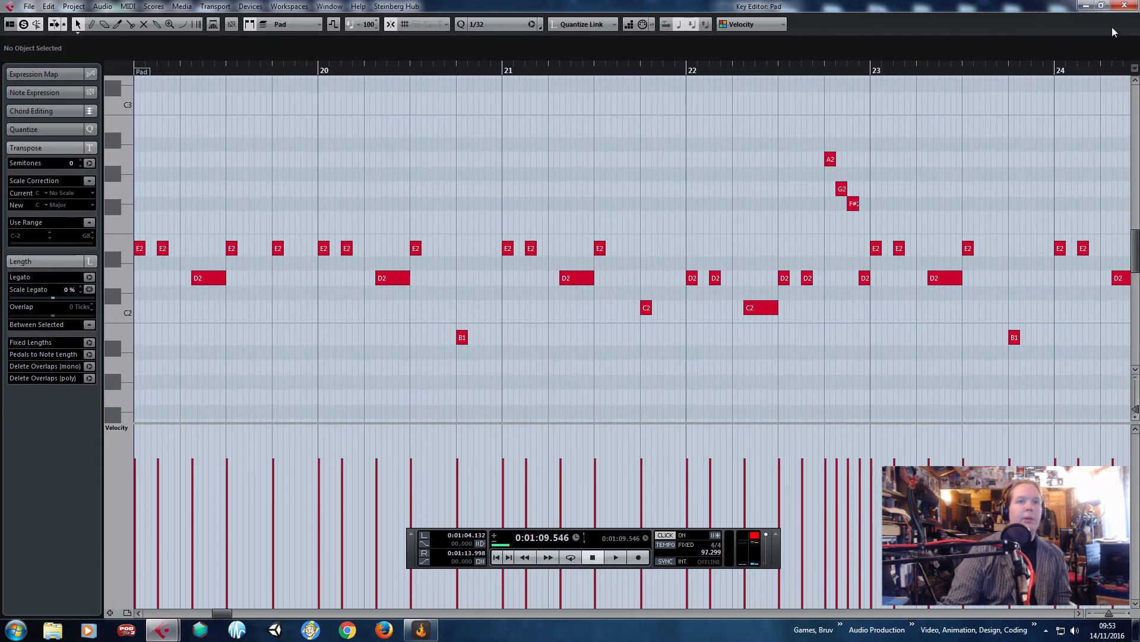
pyautogui.click(1123, 6)
pyautogui.doubleClick(745, 127)
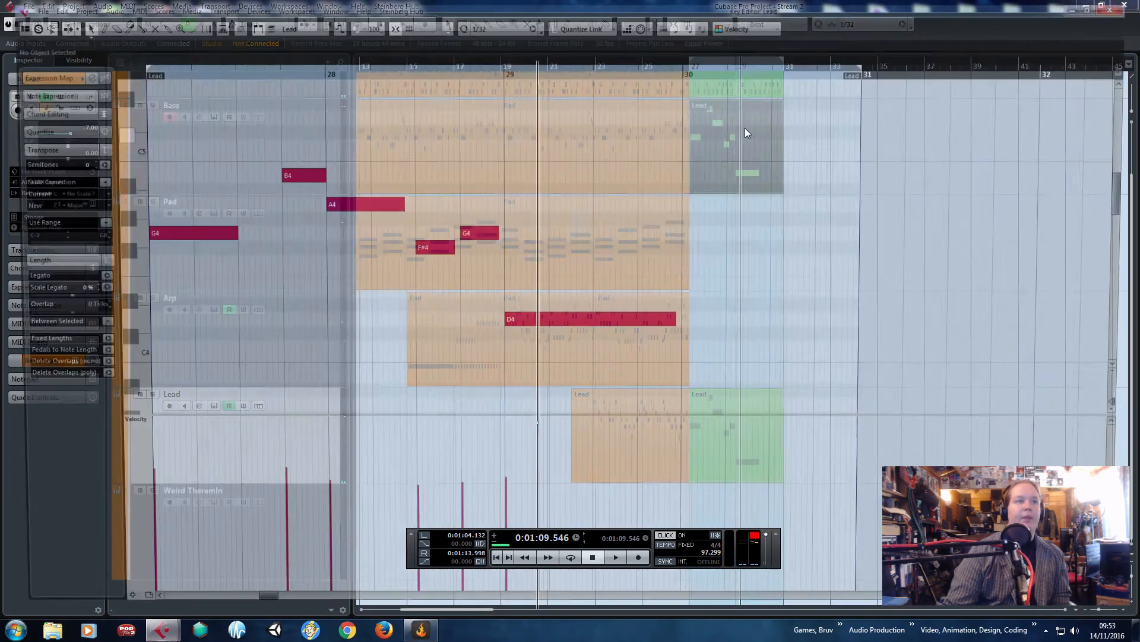
# Lower all notes of the copied part by two octaves and play it back from bar 27.
pyautogui.moveTo(638, 271); pyautogui.dragTo(138, 256)
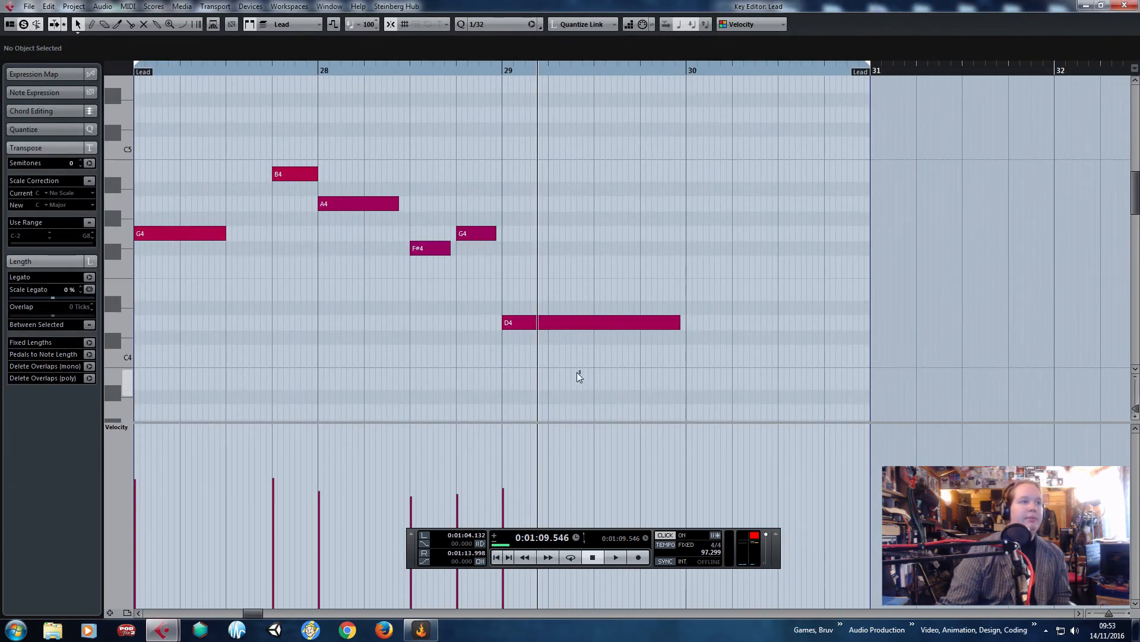
pyautogui.moveTo(577, 372); pyautogui.dragTo(556, 99)
pyautogui.scroll(-3, 781, 293)
pyautogui.moveTo(731, 99); pyautogui.dragTo(725, 352)
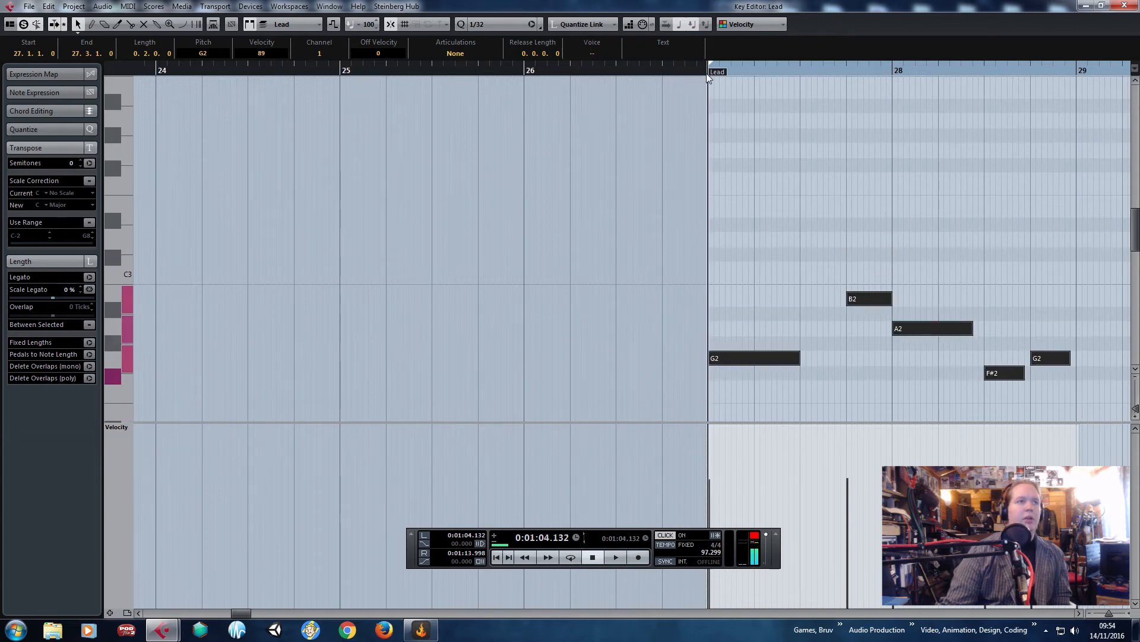
pyautogui.press('space')
pyautogui.moveTo(751, 99); pyautogui.dragTo(743, 178)
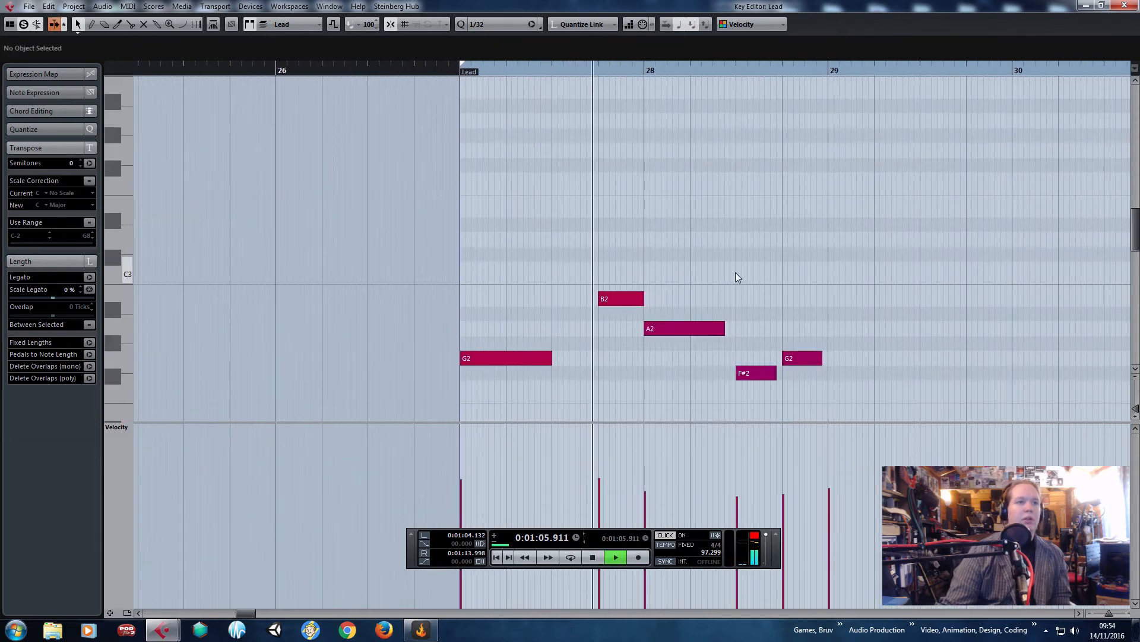
pyautogui.scroll(-3, 735, 278)
pyautogui.press('space')
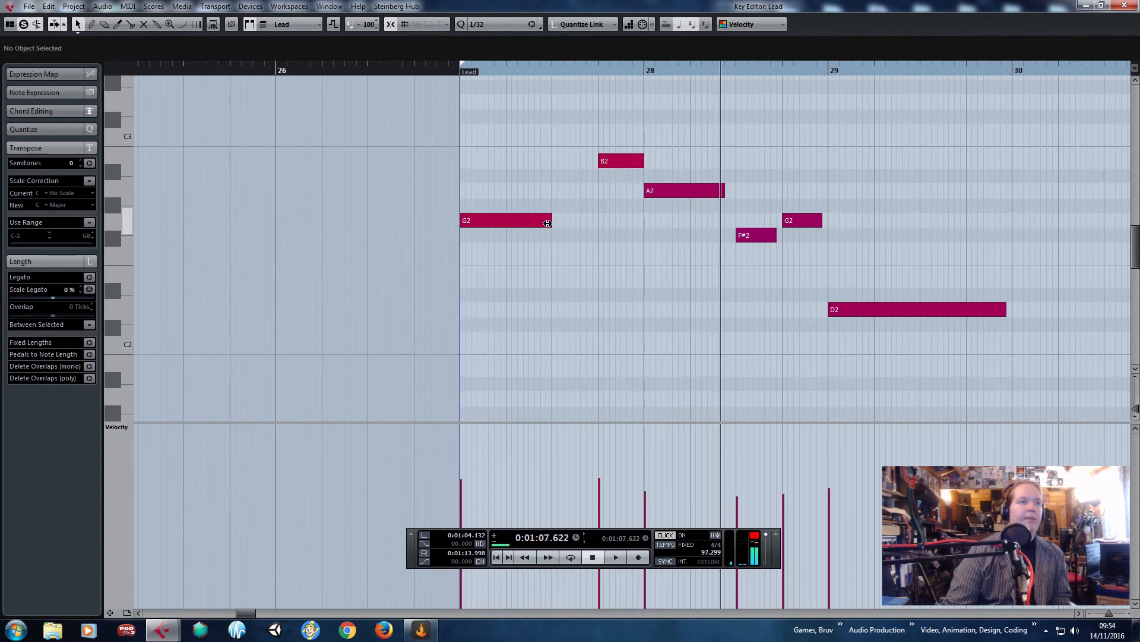
# Shorten the first G2 note at bar 27 and paste a copy of it at 27.1.3.
pyautogui.moveTo(548, 224); pyautogui.dragTo(478, 224)
pyautogui.scroll(2, 479, 224)
pyautogui.hotkey('ctrl', 'c')
pyautogui.click(487, 71)
pyautogui.hotkey('ctrl', 'v')
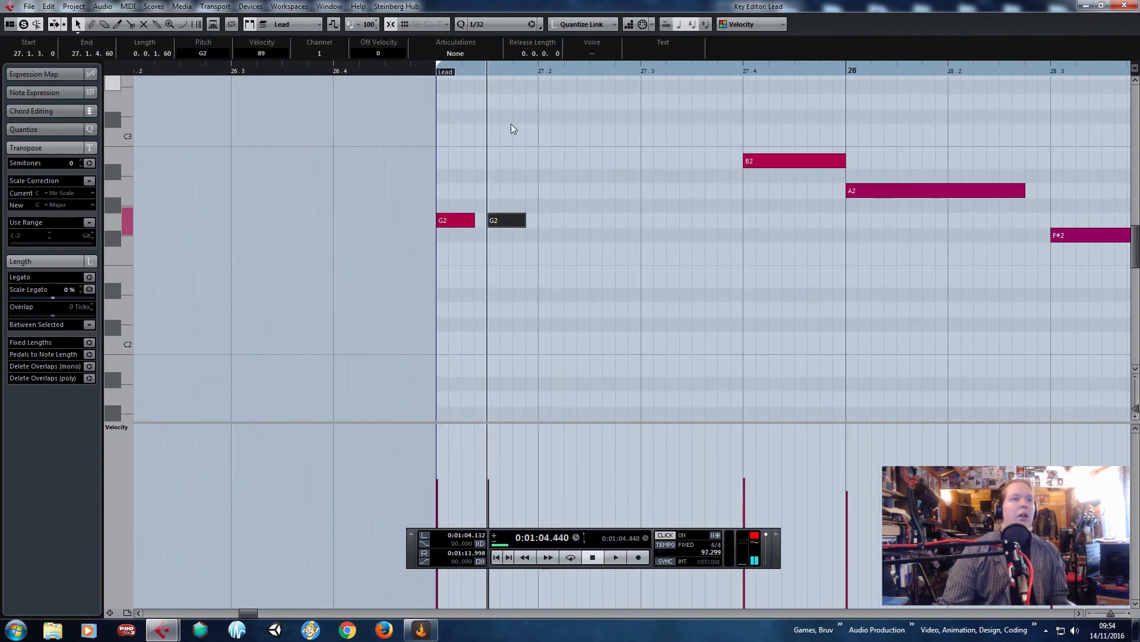
pyautogui.press('space')
# Shorten the two G2 notes to 0.0.1.0 and paste copies of the pair at 27.2 and 27.3.
pyautogui.moveTo(560, 174); pyautogui.dragTo(454, 221)
pyautogui.click(539, 71)
pyautogui.hotkey('ctrl', 'v')
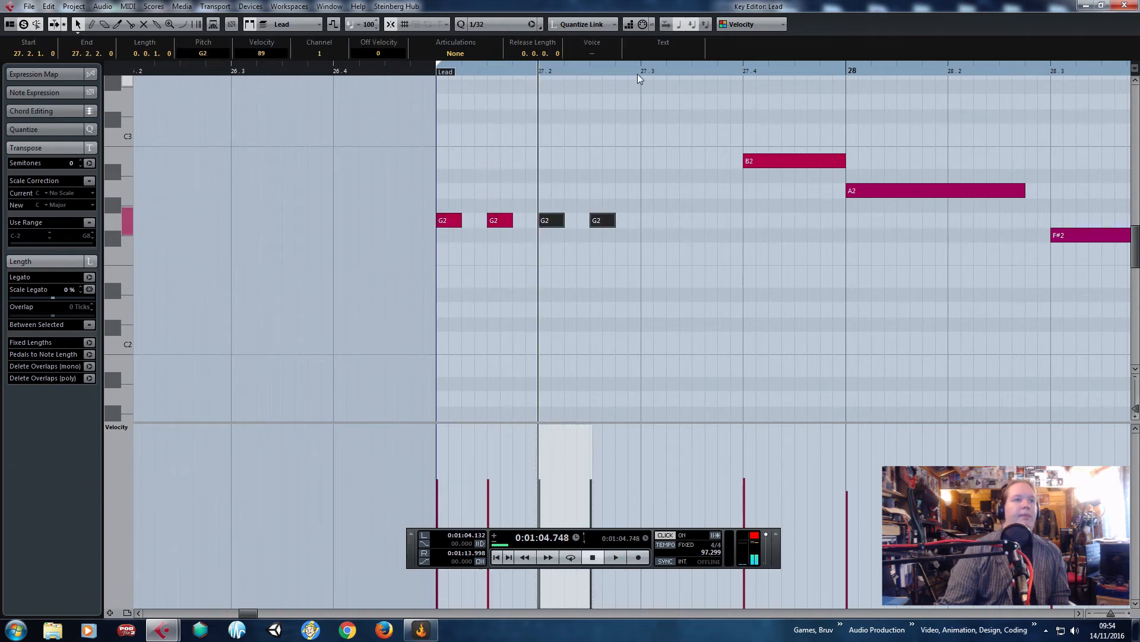
pyautogui.click(633, 71)
pyautogui.click(641, 71)
pyautogui.hotkey('ctrl', 'v')
# Delete the long B2 note and replace it with a copy of the last two G2 notes at 27.4, raised to B2.
pyautogui.click(756, 140)
pyautogui.click(764, 161)
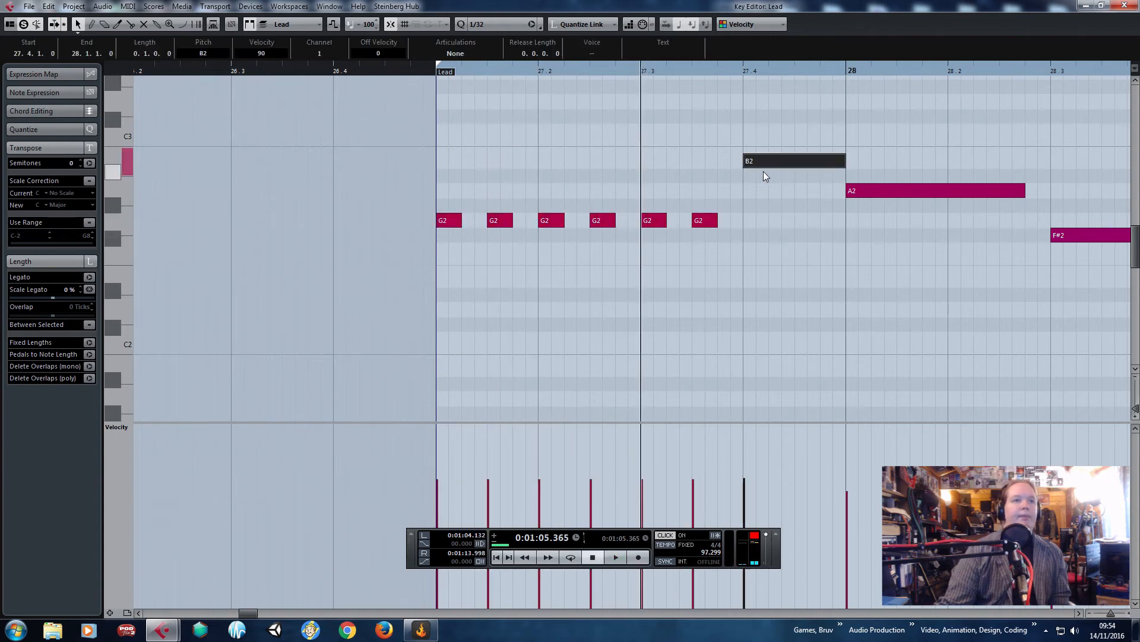
pyautogui.press('Delete')
pyautogui.moveTo(740, 201); pyautogui.dragTo(646, 241)
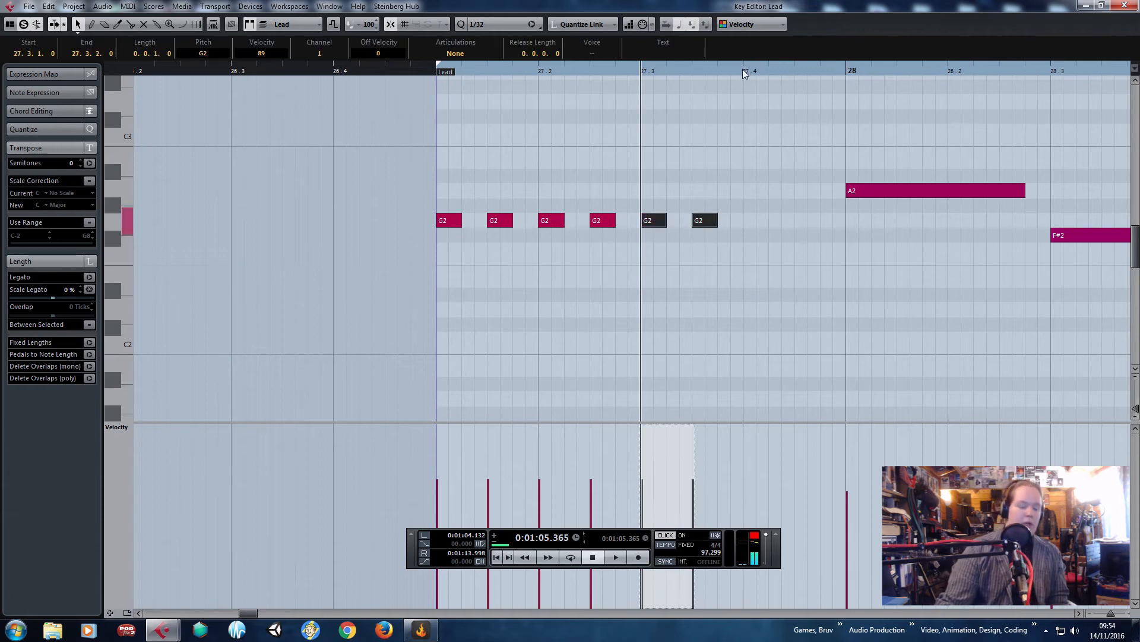
pyautogui.click(742, 69)
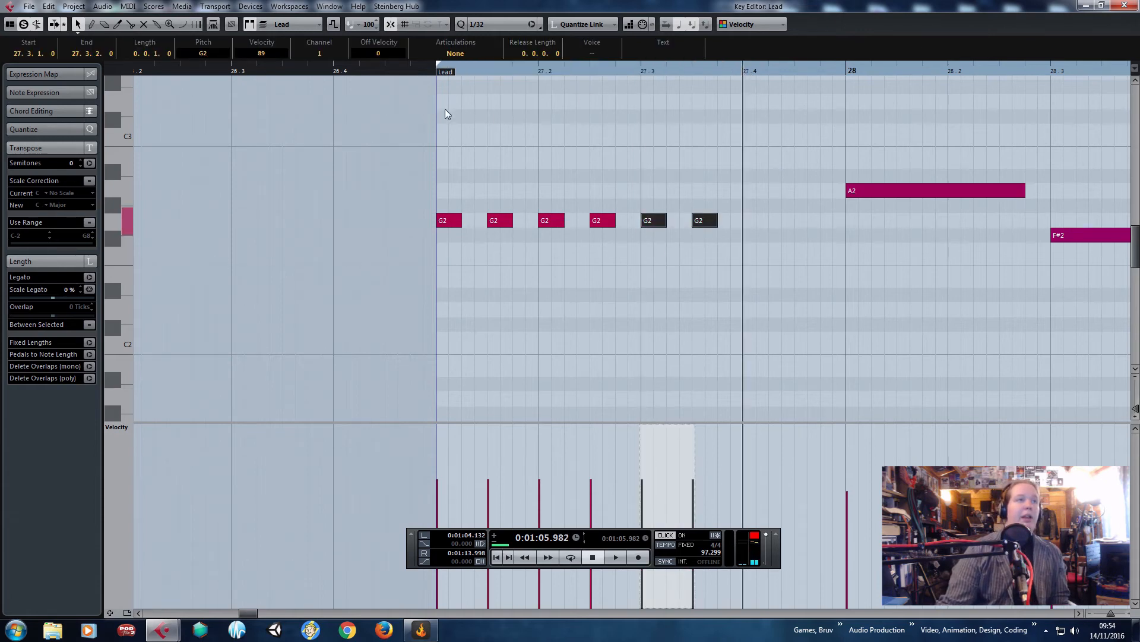
pyautogui.hotkey('alt', 'd')
pyautogui.moveTo(755, 220); pyautogui.dragTo(755, 150)
pyautogui.click(708, 140)
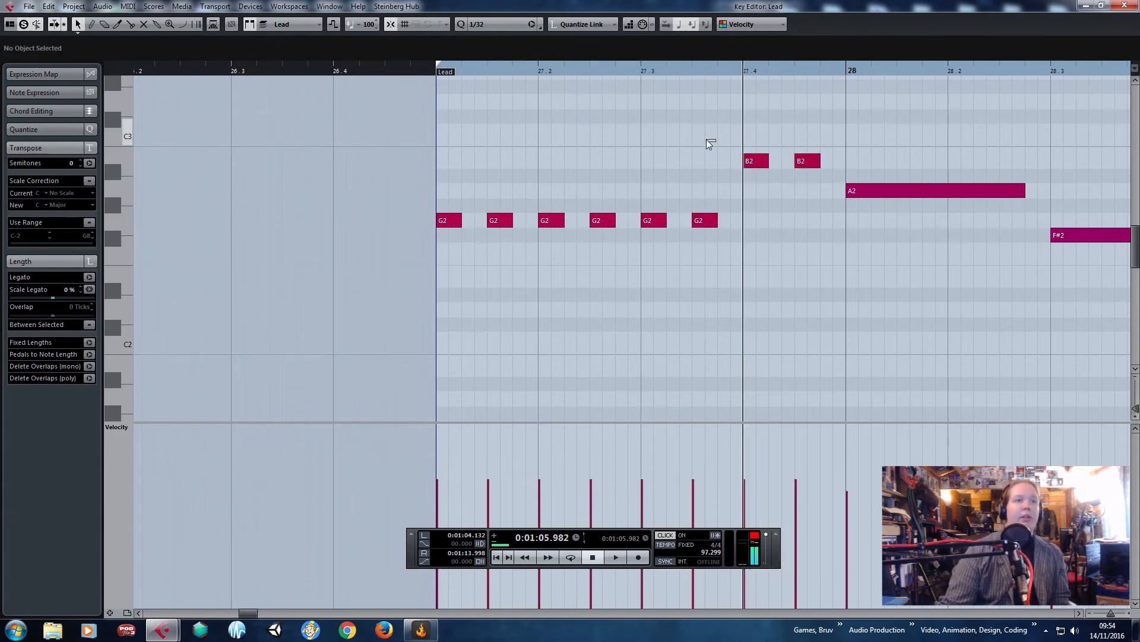
# Play the pattern from bar 27 and raise the G2 just before the two B2 notes to A2.
pyautogui.moveTo(418, 74); pyautogui.dragTo(422, 69)
pyautogui.press('space')
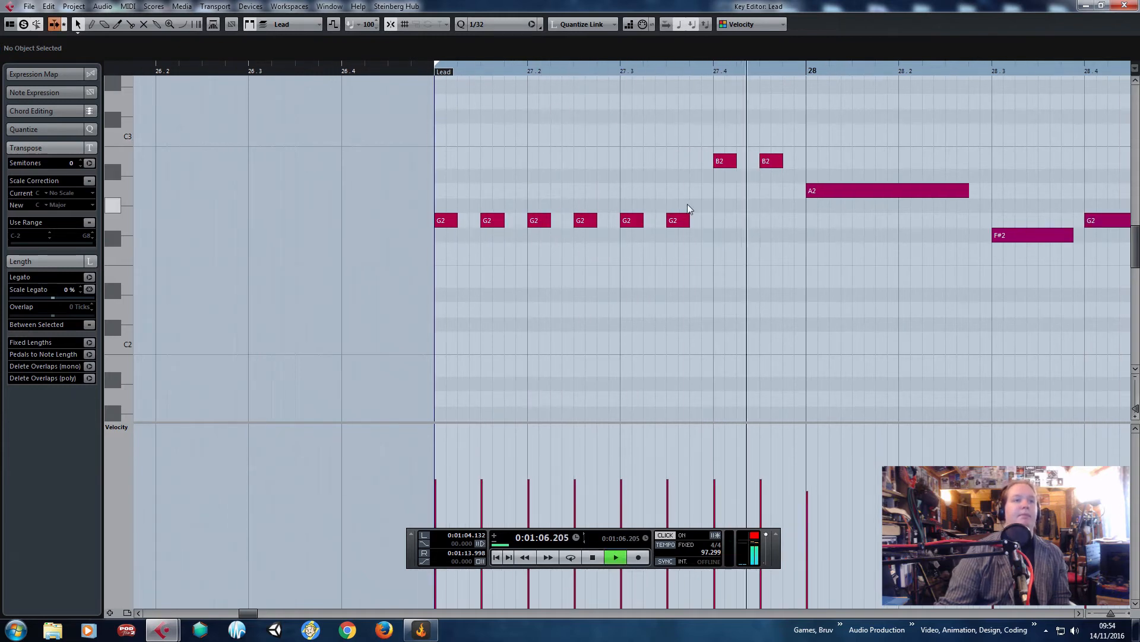
pyautogui.press('space')
pyautogui.moveTo(679, 220); pyautogui.dragTo(681, 199)
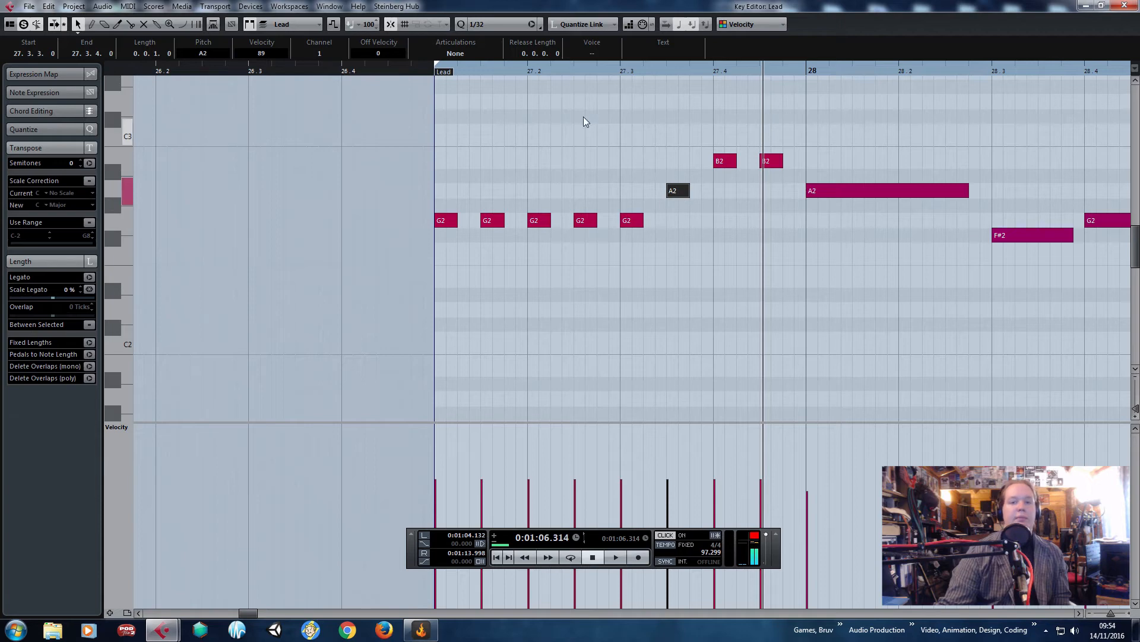
pyautogui.click(432, 72)
pyautogui.press('space')
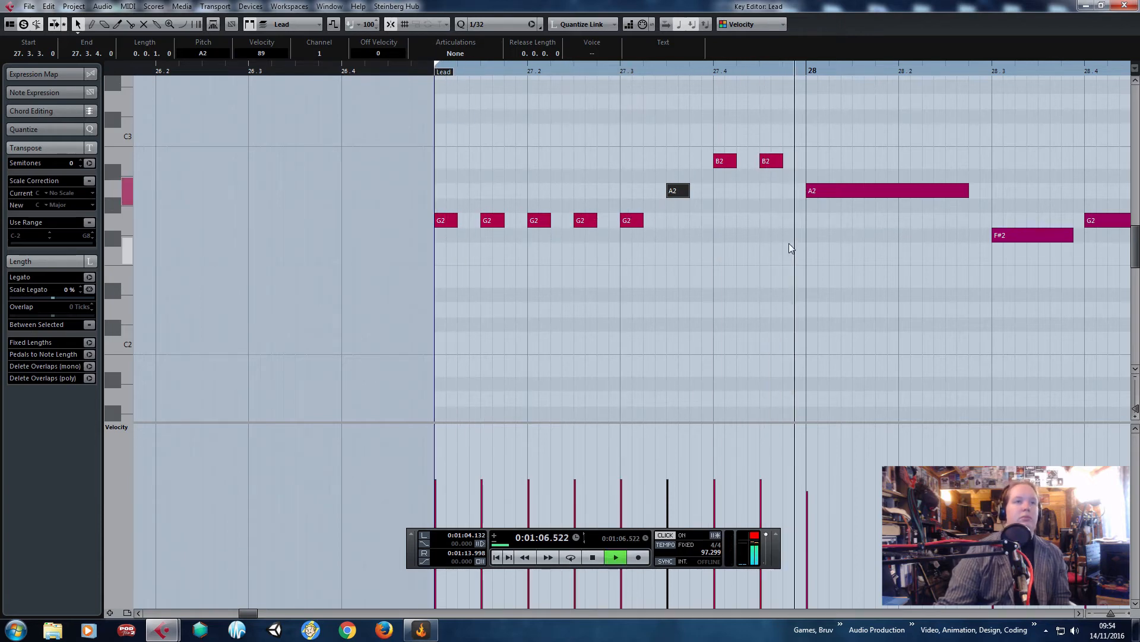
pyautogui.press('space')
# Shorten the A2 note at bar 28 to match the short notes and paste four copied G2 notes from 28.1.3.
pyautogui.click(890, 127)
pyautogui.hscroll(3, 825, 165)
pyautogui.moveTo(828, 190); pyautogui.dragTo(686, 208)
pyautogui.moveTo(350, 180); pyautogui.dragTo(485, 244)
pyautogui.click(707, 70)
pyautogui.hotkey('ctrl', 'v')
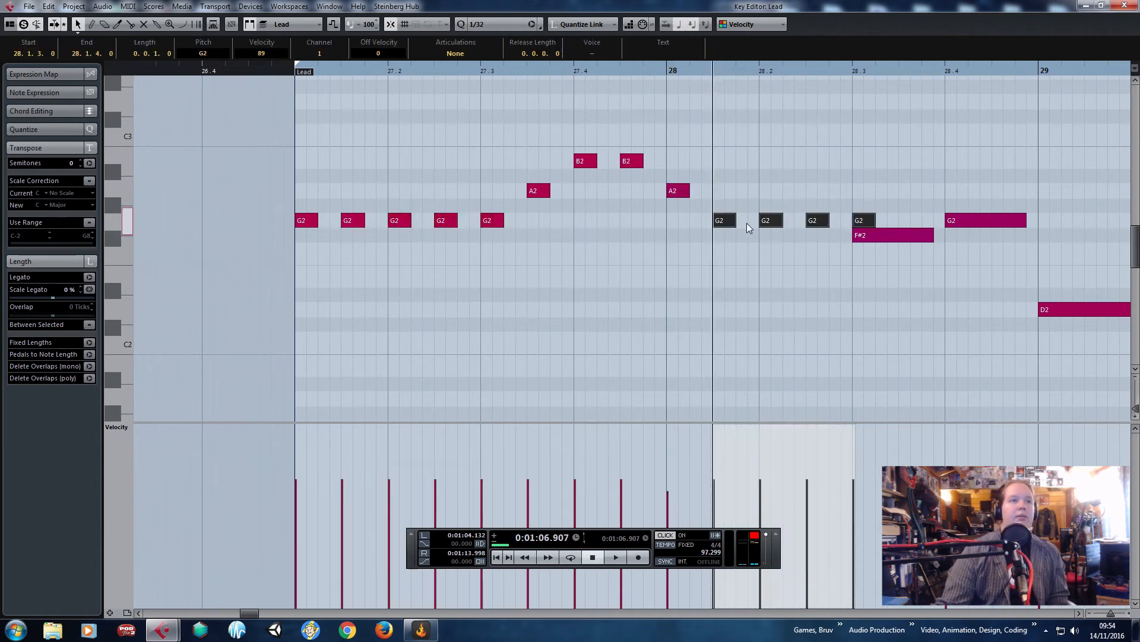
# Raise the first two pasted G2 notes to A2 and delete the pasted note that overlaps the F#2 at 28.3.
pyautogui.press('Up')
pyautogui.press('Up')
pyautogui.moveTo(896, 171); pyautogui.dragTo(816, 220)
pyautogui.press('Delete')
# Shorten the F#2 at 28.3 and the G2 at 28.4 to 0.0.1.0 and paste copies of both from 28.3.3.
pyautogui.click(918, 233)
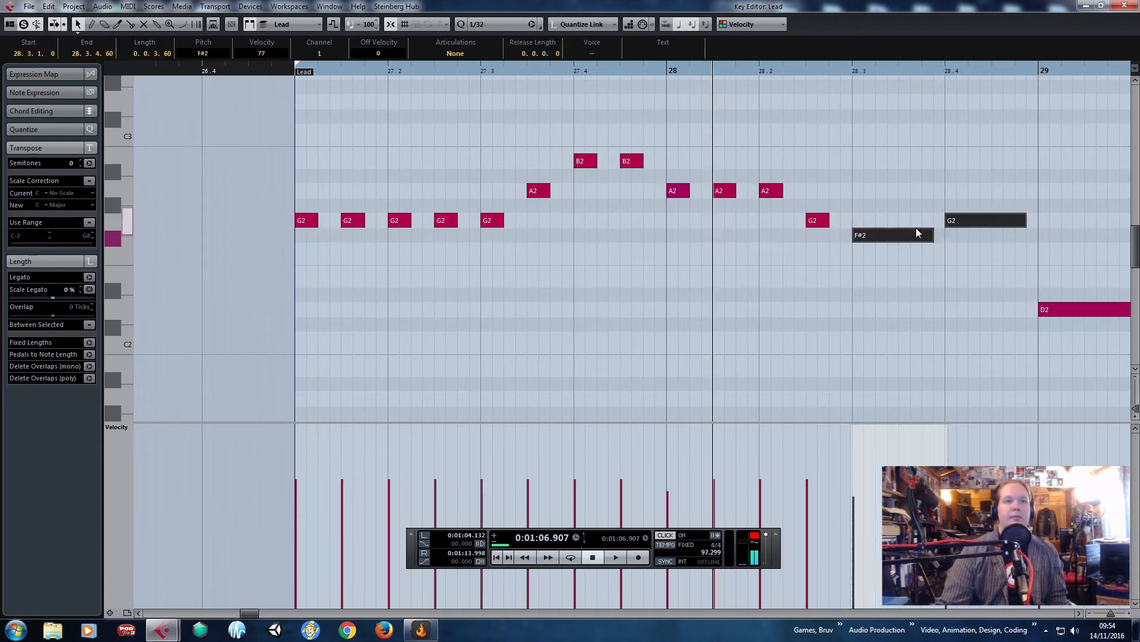
pyautogui.moveTo(928, 235); pyautogui.dragTo(876, 234)
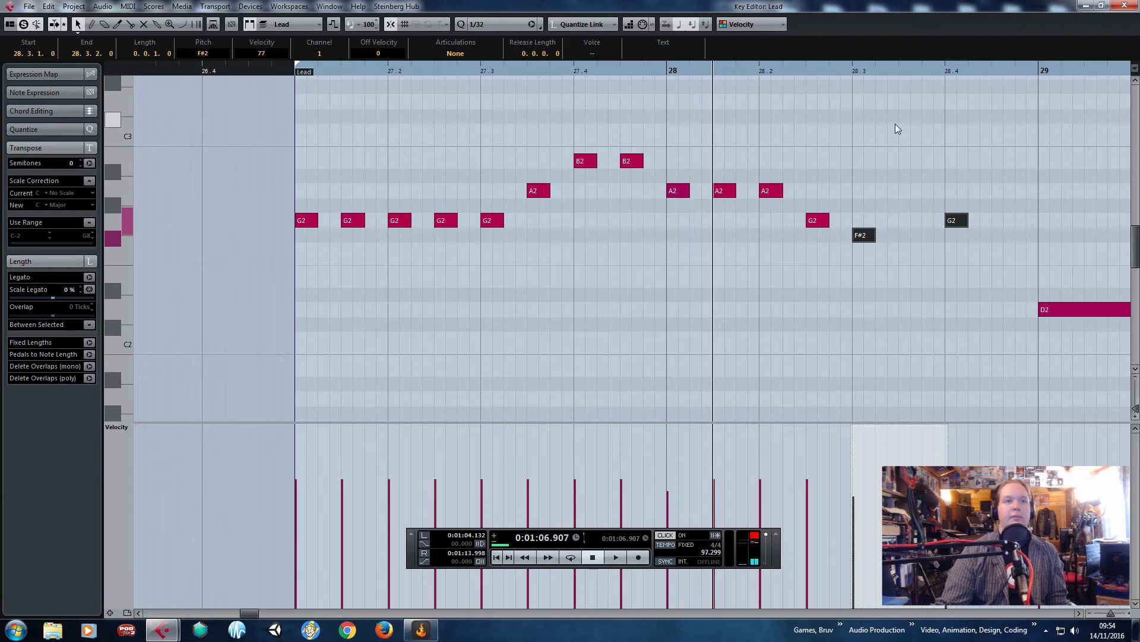
pyautogui.click(890, 78)
pyautogui.click(898, 72)
pyautogui.hotkey('ctrl', 'v')
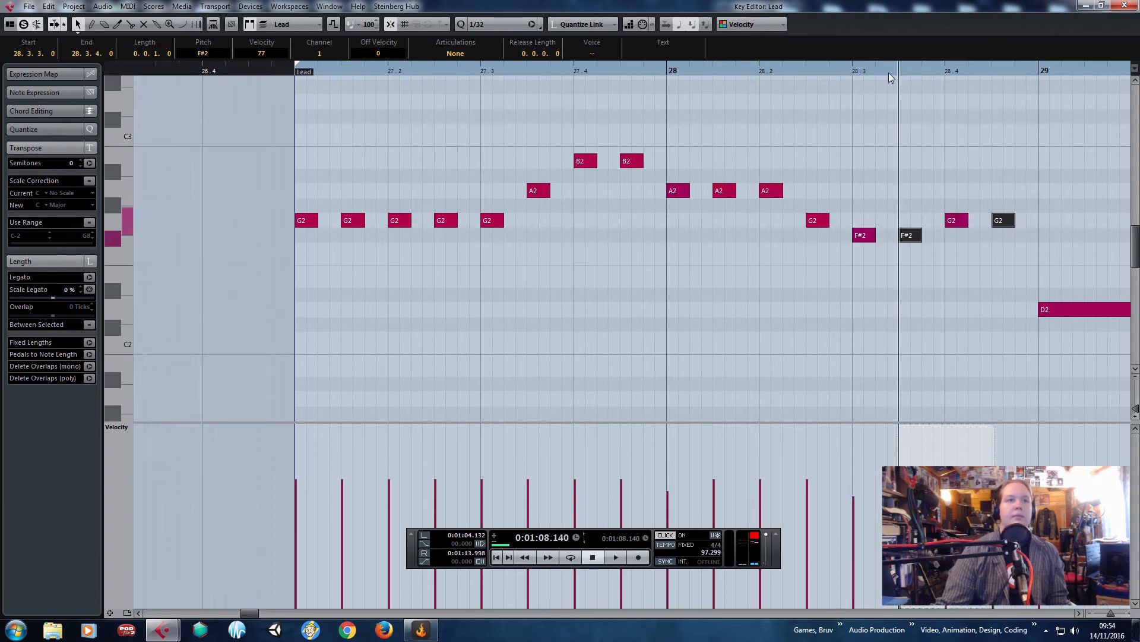
# Play back the edited bars and shorten the long D2 note at bar 29.
pyautogui.click(518, 74)
pyautogui.press('space')
pyautogui.click(822, 348)
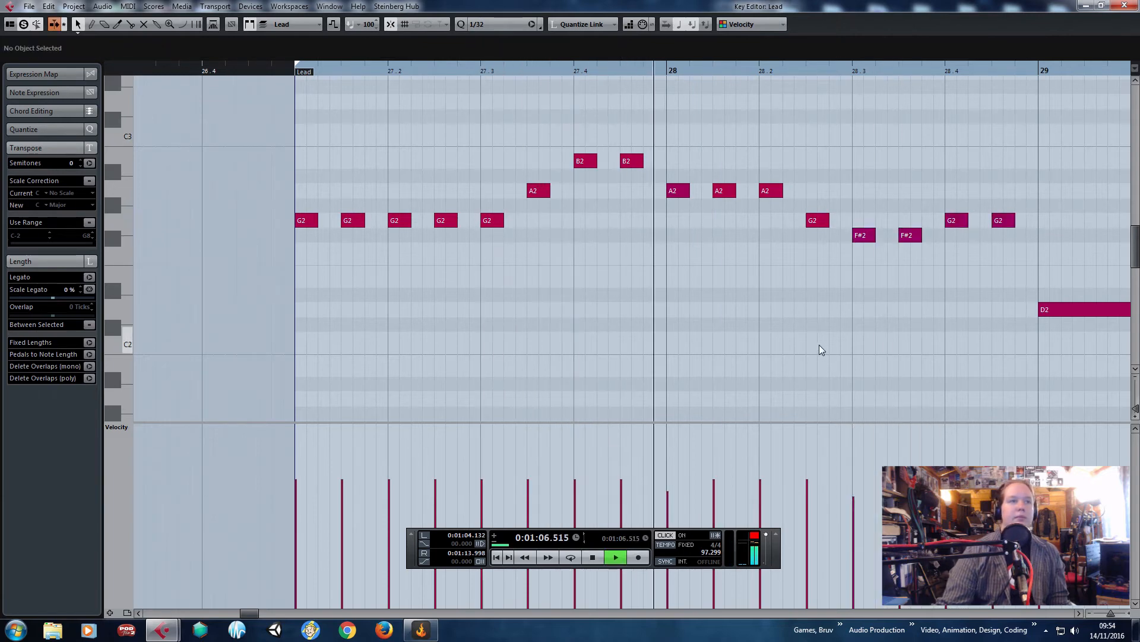
pyautogui.moveTo(1130, 152); pyautogui.dragTo(952, 120)
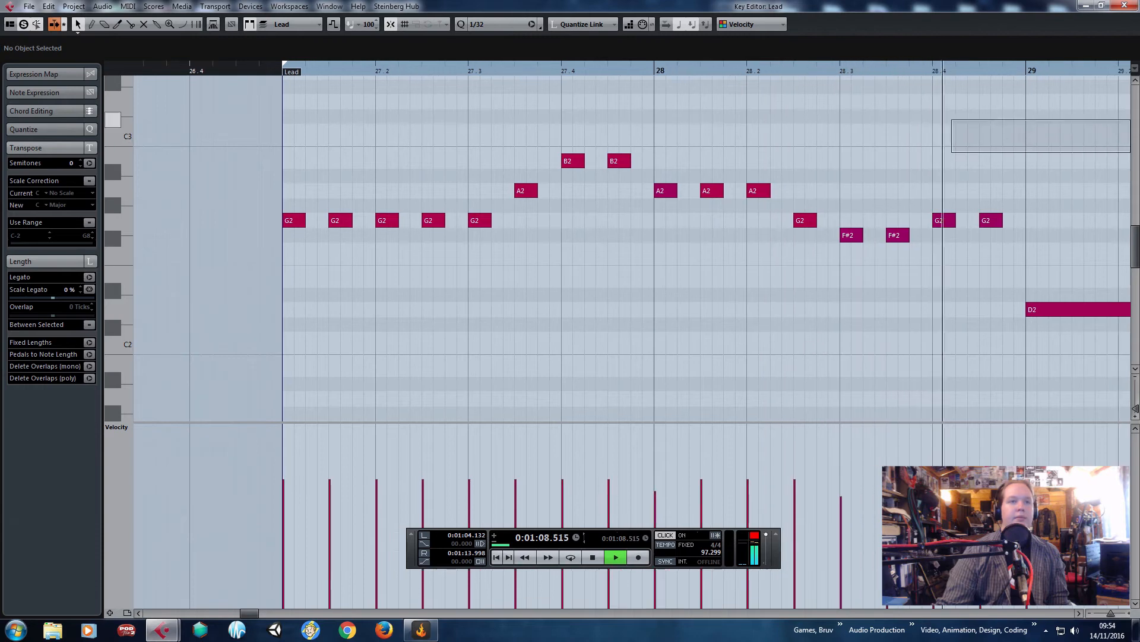
pyautogui.press('space')
pyautogui.moveTo(956, 311); pyautogui.dragTo(632, 321)
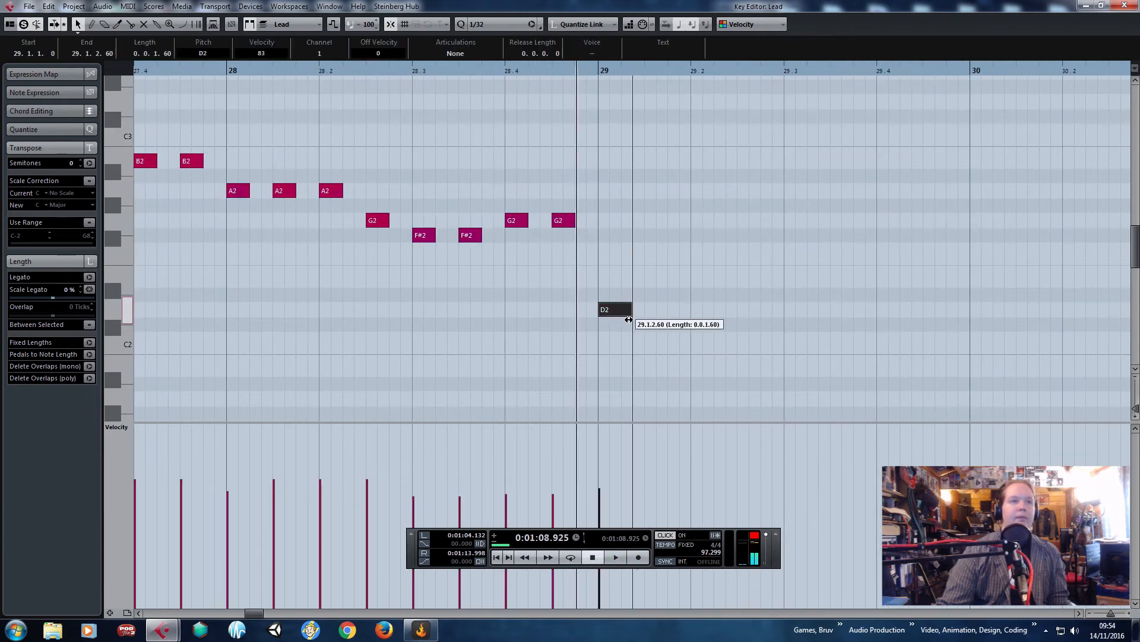
pyautogui.press('g')
# Paste three G2 notes at 29.1.3, lower them to D2, trim the first D2 to 0.0.1.0, and paste three more D2 notes at 29.3.
pyautogui.moveTo(254, 212); pyautogui.dragTo(158, 218)
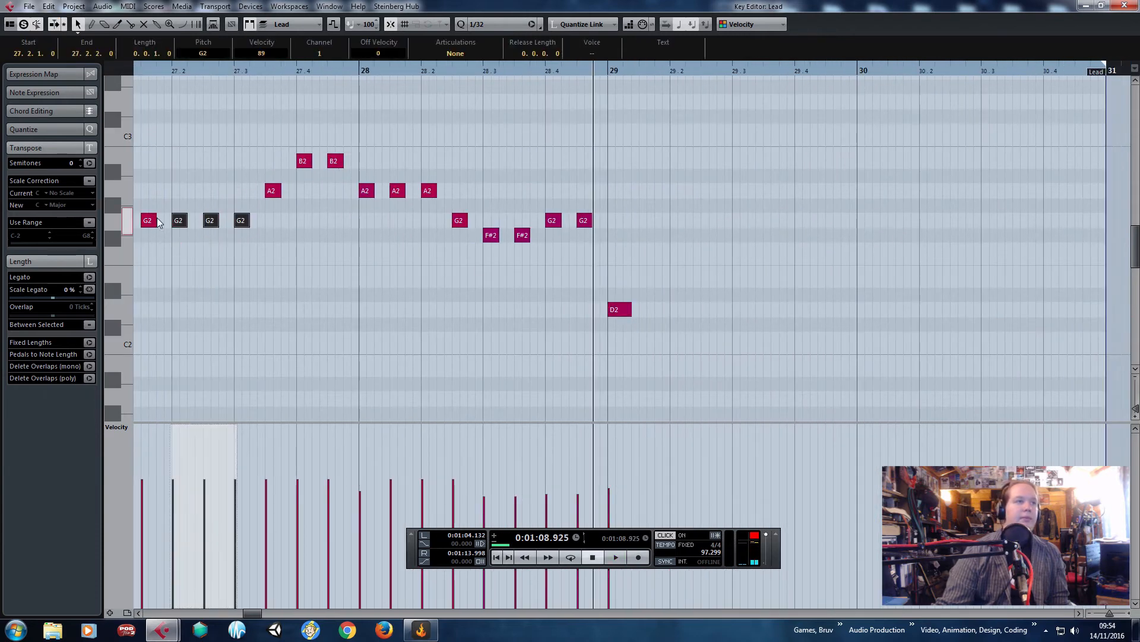
pyautogui.click(640, 70)
pyautogui.hotkey('ctrl', 'v')
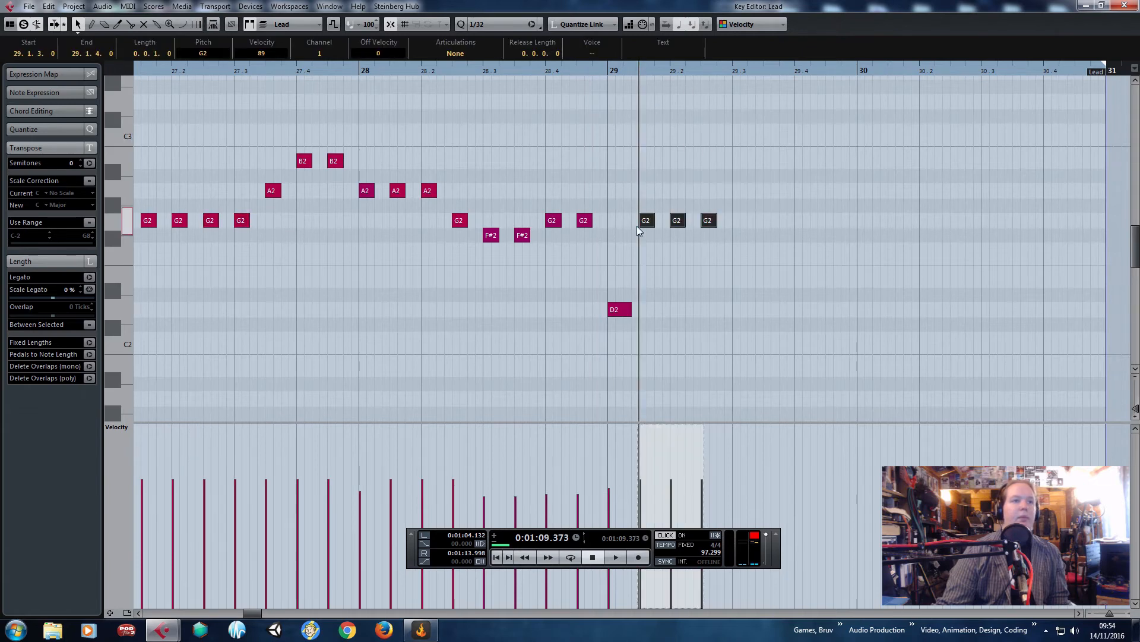
pyautogui.press('h')
pyautogui.moveTo(650, 221); pyautogui.dragTo(614, 313)
pyautogui.click(777, 70)
pyautogui.hotkey('ctrl', 'v')
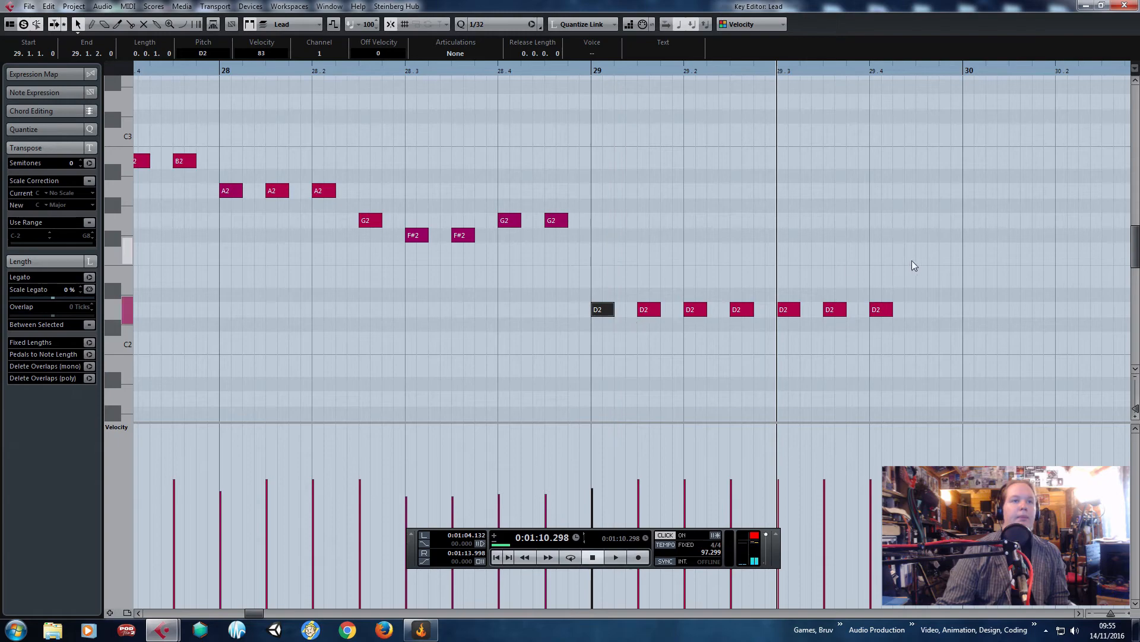
# Copy the last D2 note to 29.4.3 to complete bar 29.
pyautogui.moveTo(913, 265); pyautogui.dragTo(878, 327)
pyautogui.hotkey('ctrl', 'c')
pyautogui.click(917, 70)
pyautogui.hotkey('ctrl', 'v')
pyautogui.press('g')
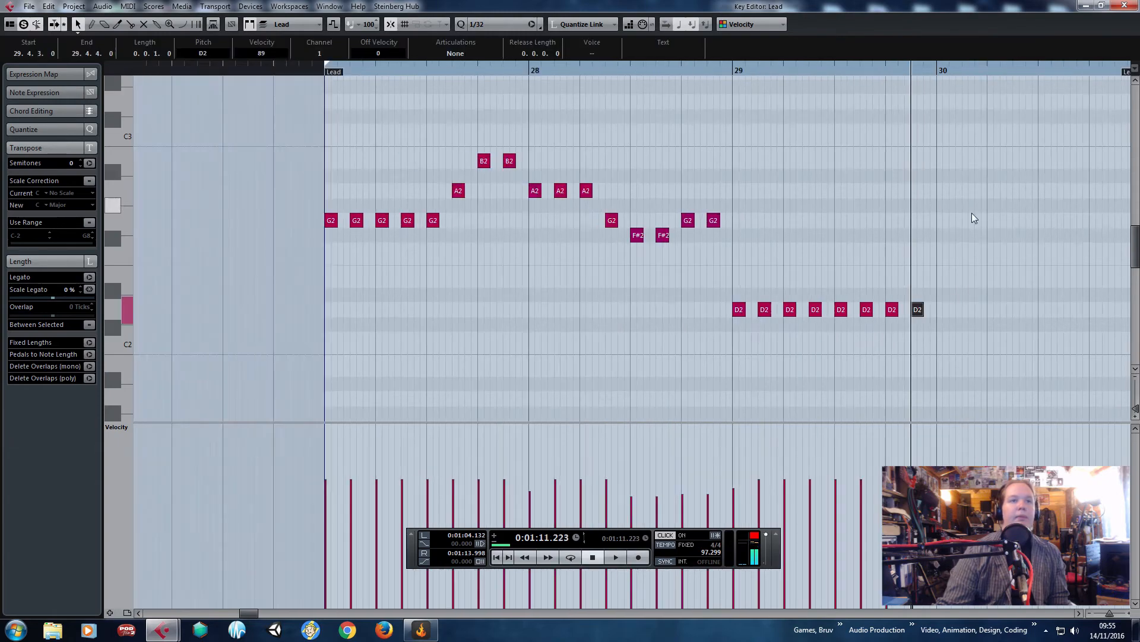
# Copy all the D2 notes of bar 29 into bar 30.
pyautogui.moveTo(995, 250); pyautogui.dragTo(722, 334)
pyautogui.hotkey('ctrl', 'c')
pyautogui.press('h')
pyautogui.click(944, 68)
pyautogui.hotkey('ctrl', 'v')
pyautogui.press('g')
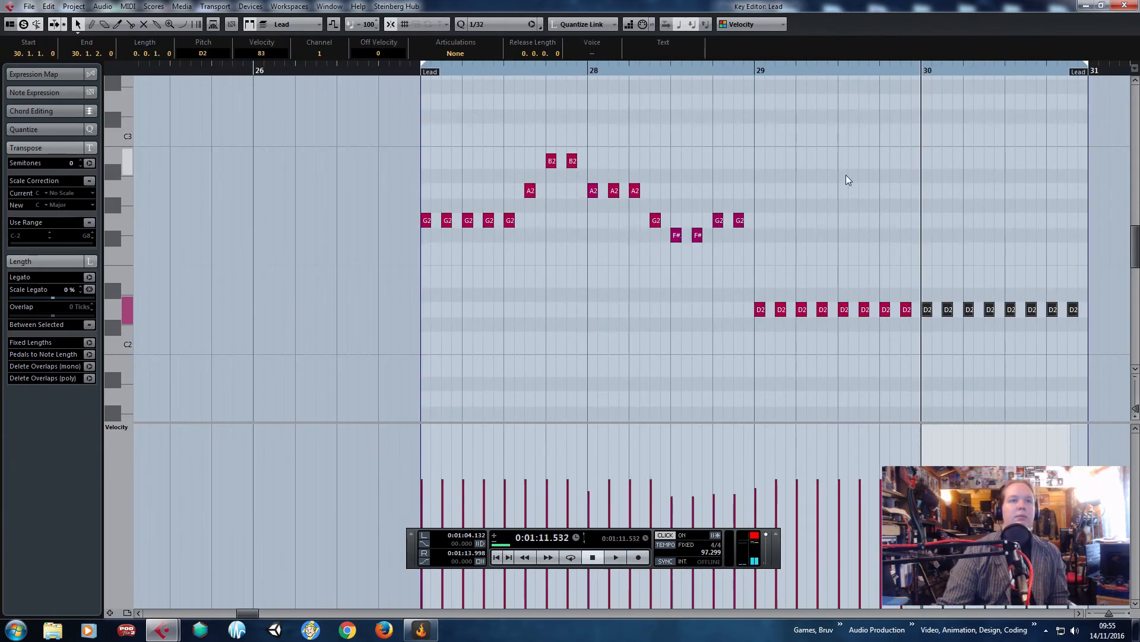
# Raise the D2 at 30.4 to F#2 and the last D2 at 30.4.3 to G2.
pyautogui.press('h')
pyautogui.press('h')
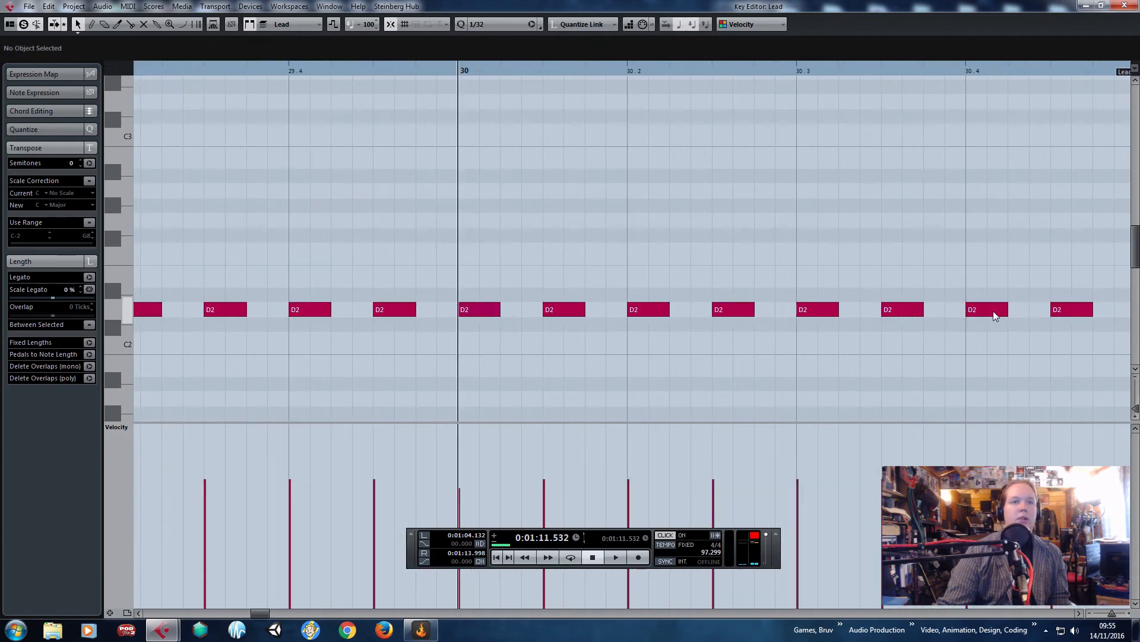
pyautogui.click(989, 309)
pyautogui.moveTo(980, 262); pyautogui.dragTo(983, 242)
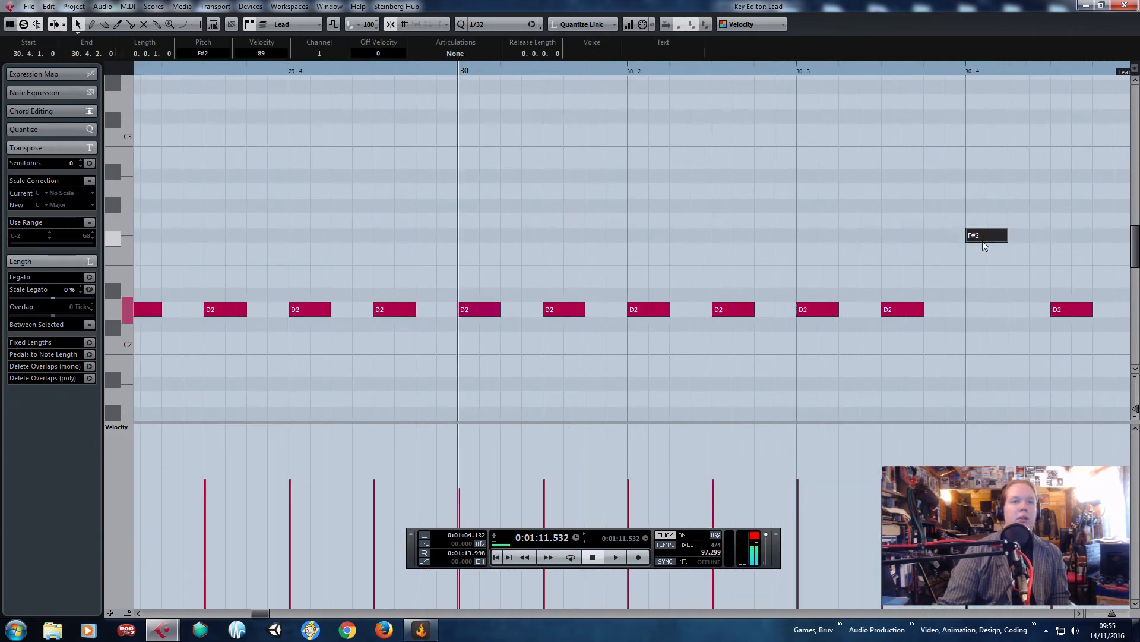
pyautogui.moveTo(1084, 225); pyautogui.dragTo(1084, 224)
pyautogui.press('g')
pyautogui.press('g')
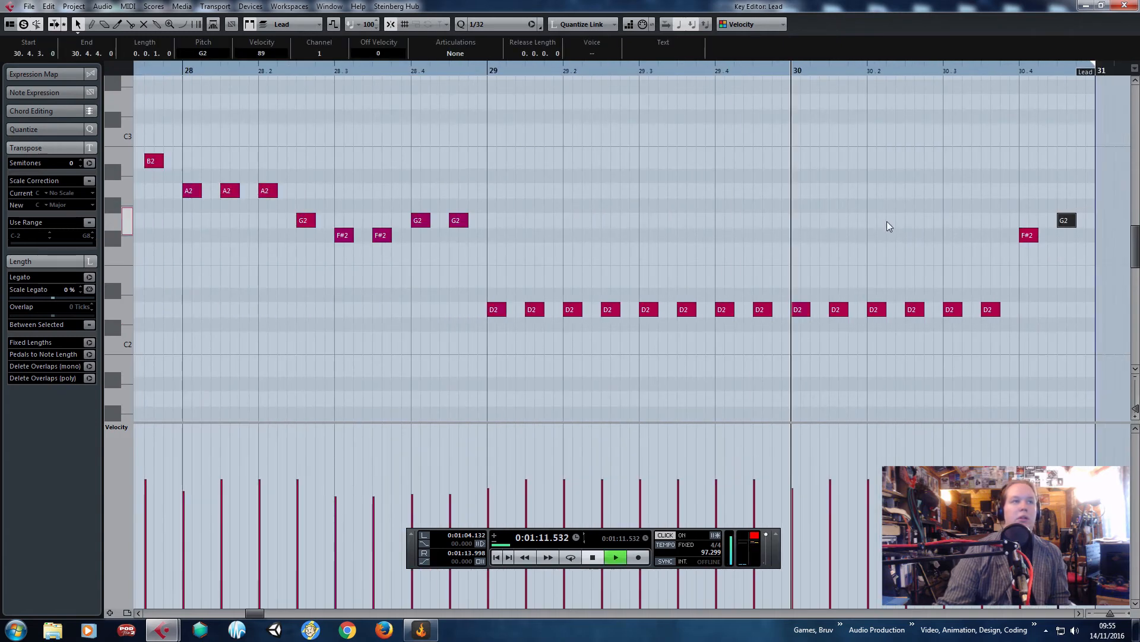
# Raise the final note at 30.4.3 to A2 and play back the end of the part.
pyautogui.scroll(-2, 843, 205)
pyautogui.scroll(3, 957, 226)
pyautogui.press('space')
pyautogui.moveTo(1024, 196); pyautogui.dragTo(1024, 190)
pyautogui.click(994, 279)
pyautogui.press('space')
pyautogui.scroll(-2, 996, 276)
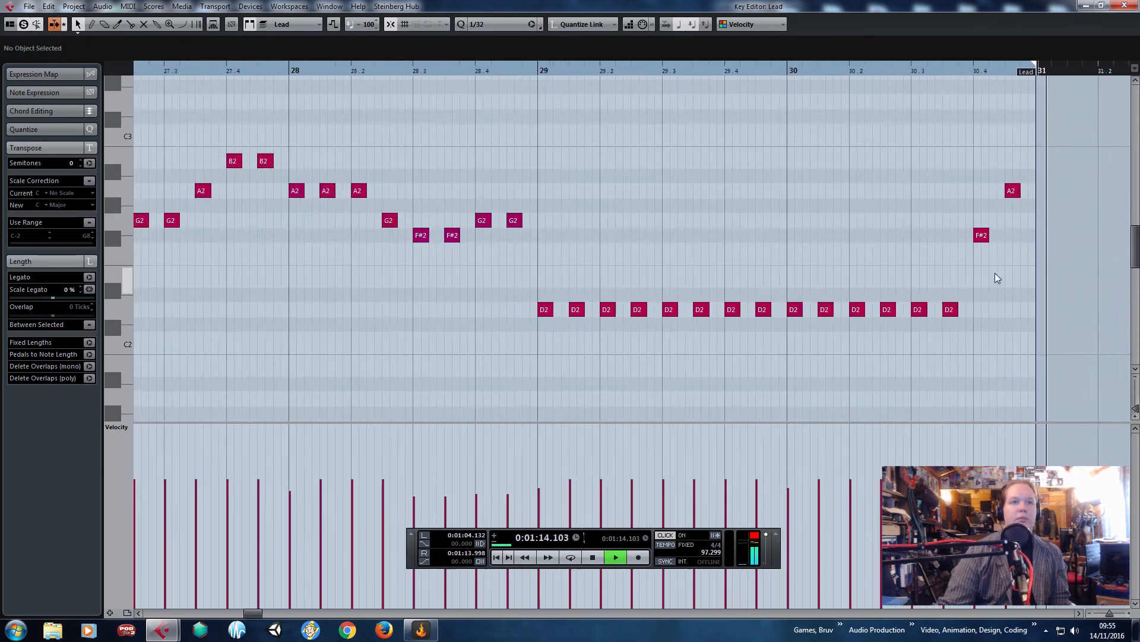
pyautogui.press('space')
# Raise the two D2 notes from 30.3 to F#2, the F#2 at 30.4 to A2, and the final note to B2.
pyautogui.scroll(3, 974, 328)
pyautogui.moveTo(871, 284); pyautogui.dragTo(965, 323)
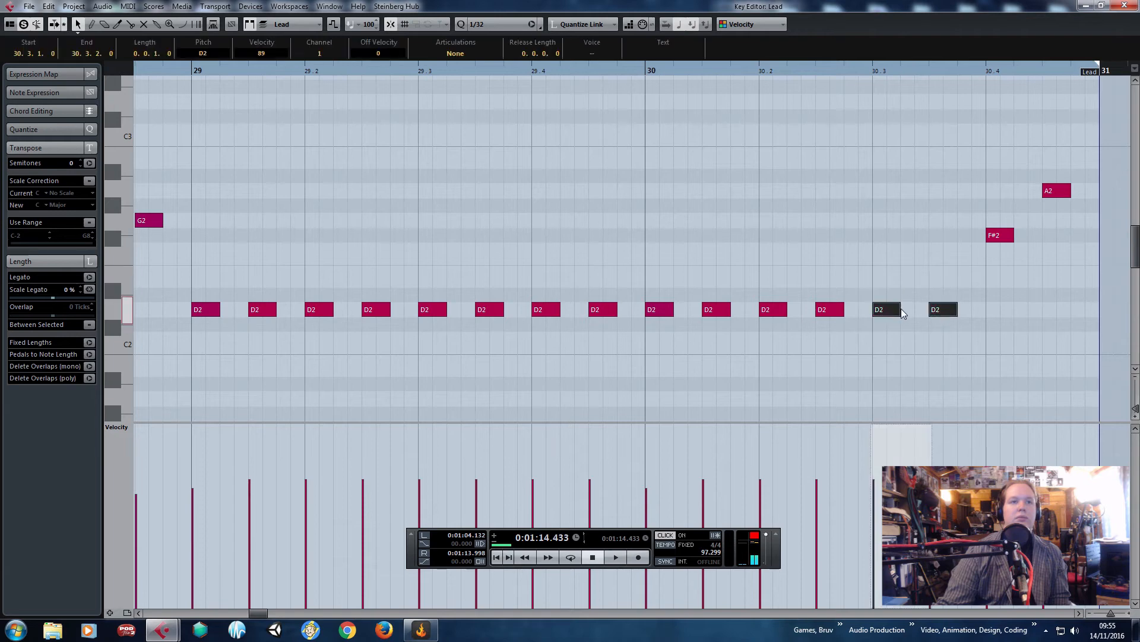
pyautogui.moveTo(888, 309); pyautogui.dragTo(889, 235)
pyautogui.click(998, 257)
pyautogui.moveTo(999, 236); pyautogui.dragTo(1001, 190)
pyautogui.moveTo(1061, 166); pyautogui.dragTo(1061, 164)
pyautogui.scroll(-3, 768, 138)
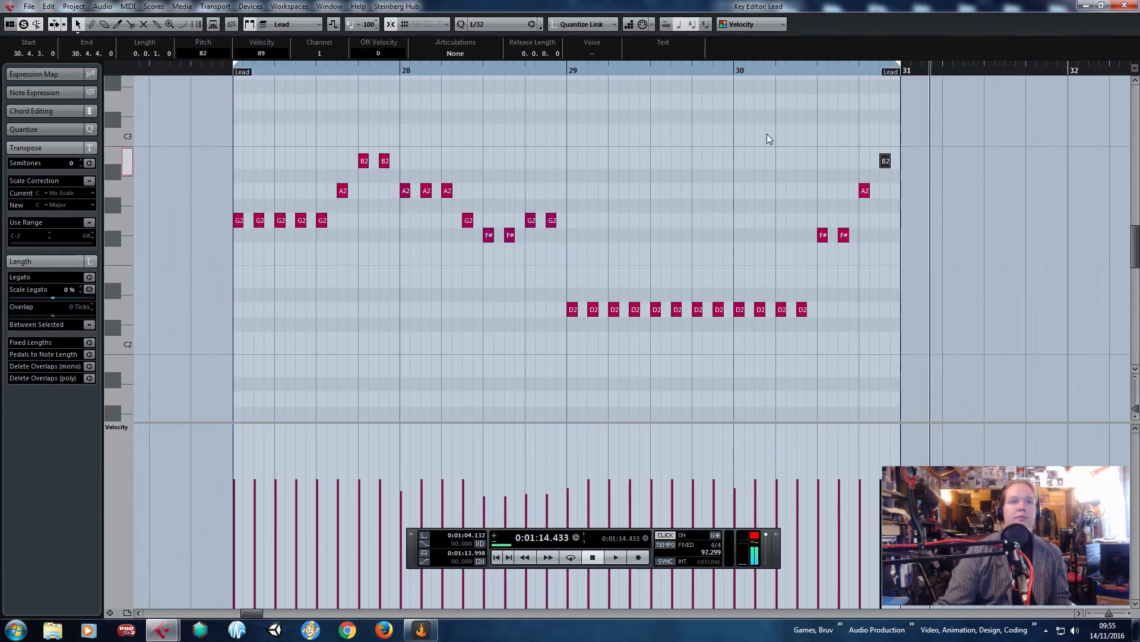
# Close the note editor and play the new bass part in the project with cycle playback turned on.
pyautogui.click(1123, 6)
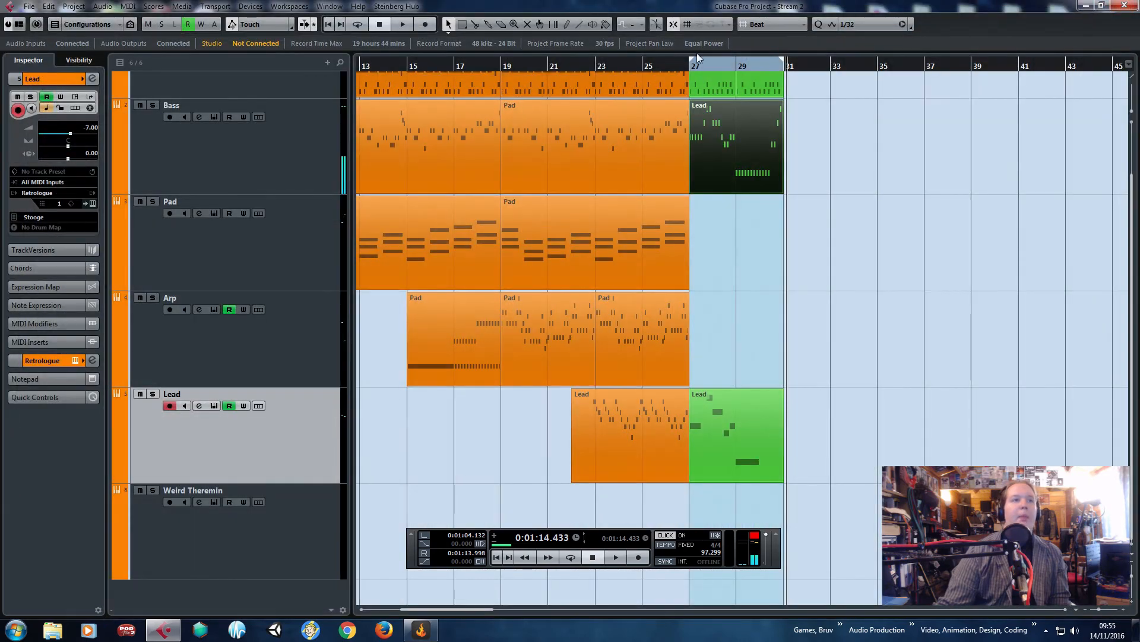
pyautogui.click(681, 66)
pyautogui.press('space')
pyautogui.click(570, 557)
pyautogui.scroll(3, 701, 397)
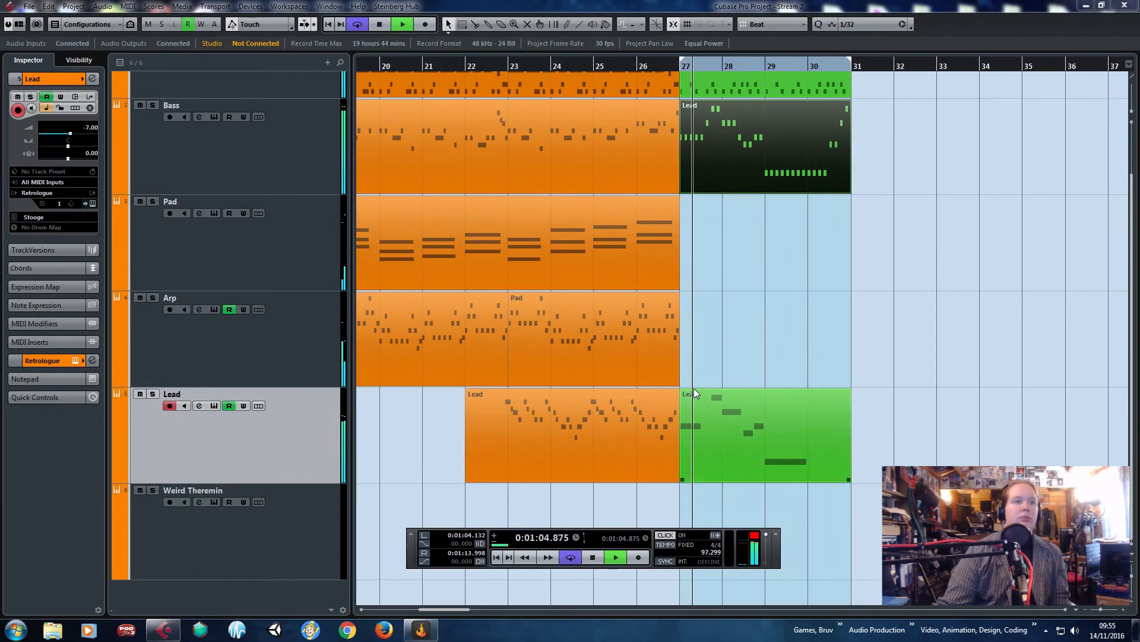
# Listen to the drums, bass and lead together in bars 27 to 31, and stop playback.
pyautogui.click(817, 281)
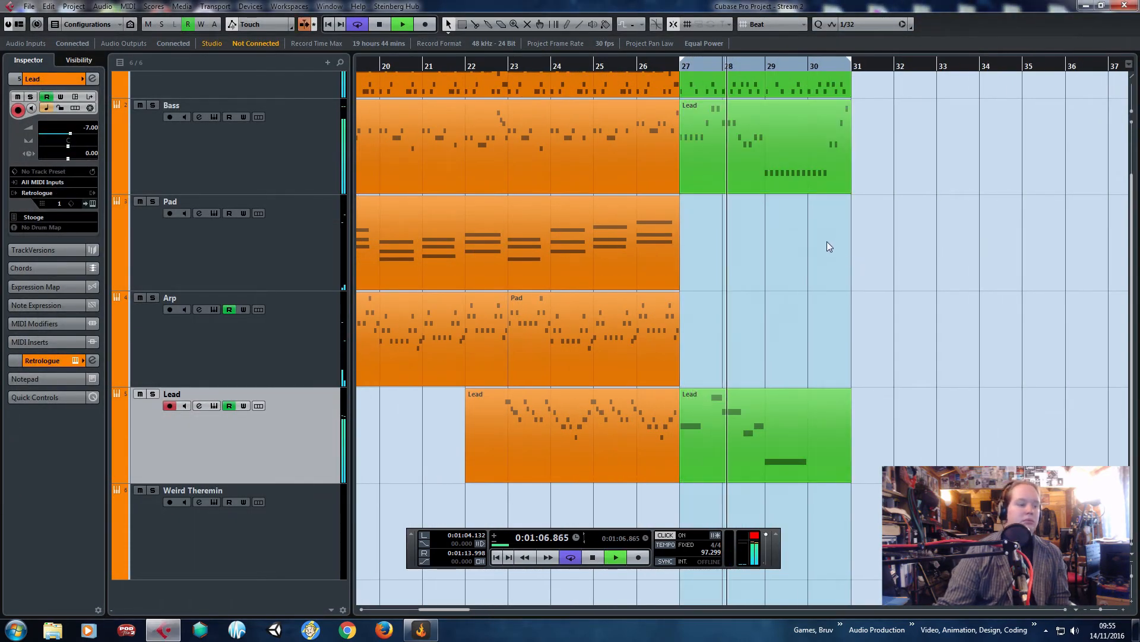
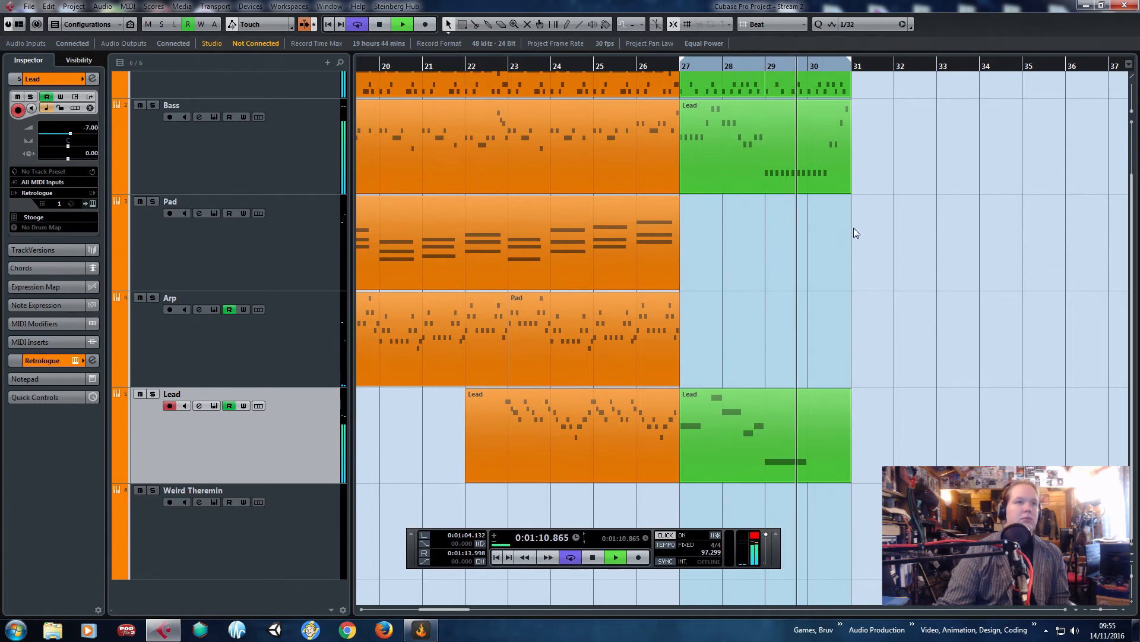
pyautogui.scroll(2, 819, 273)
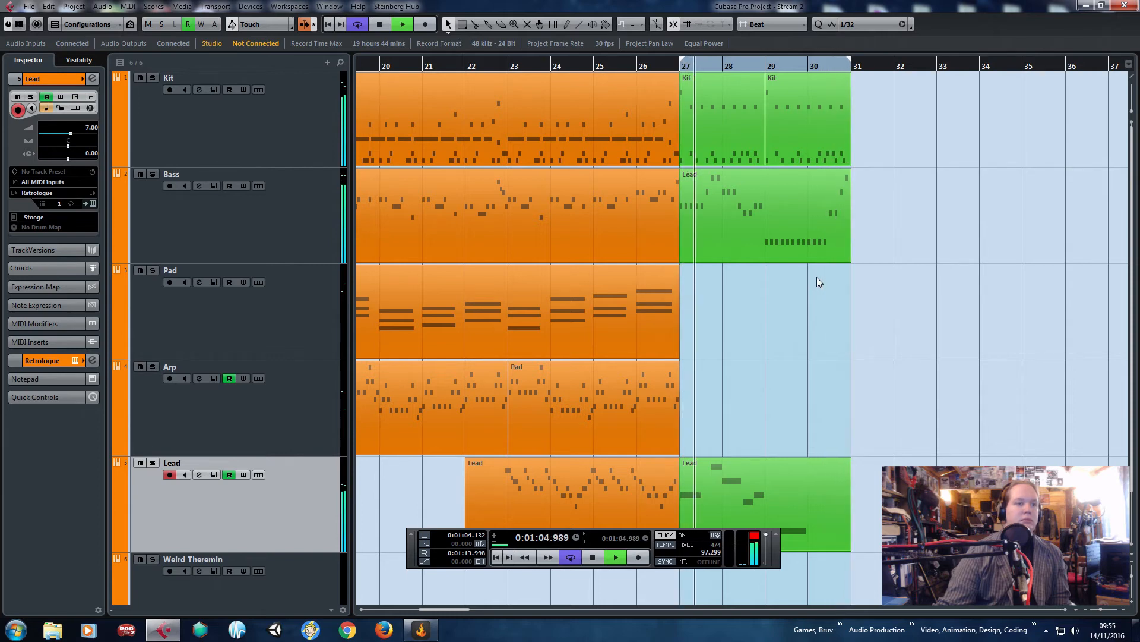
pyautogui.scroll(-1, 818, 277)
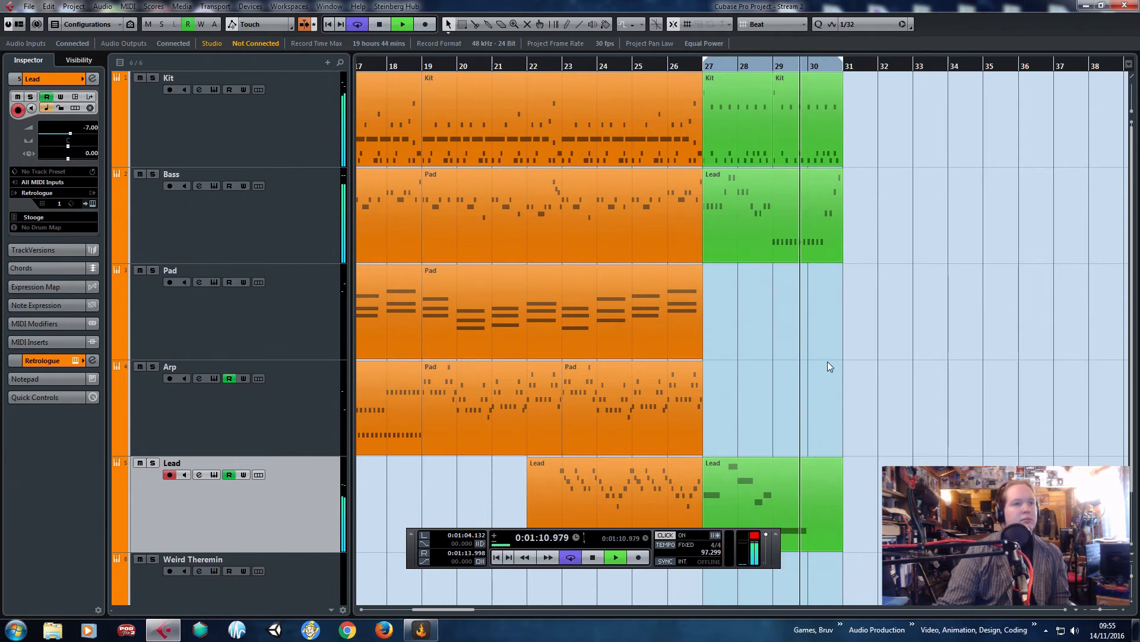
pyautogui.press('space')
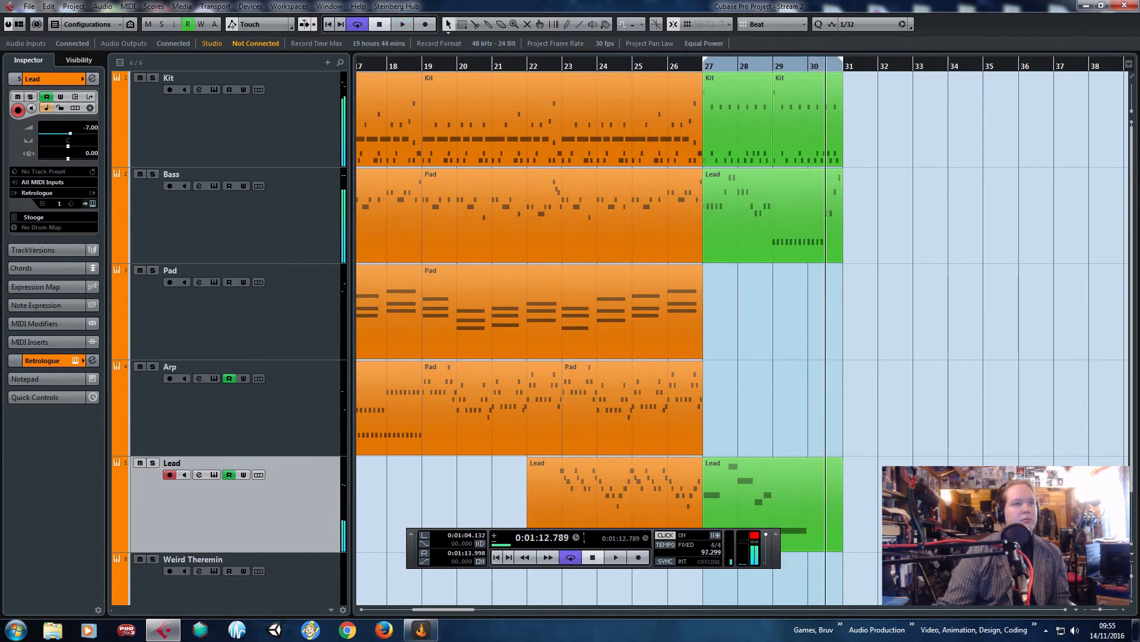
pyautogui.moveTo(945, 538); pyautogui.dragTo(755, 143)
pyautogui.click(848, 70)
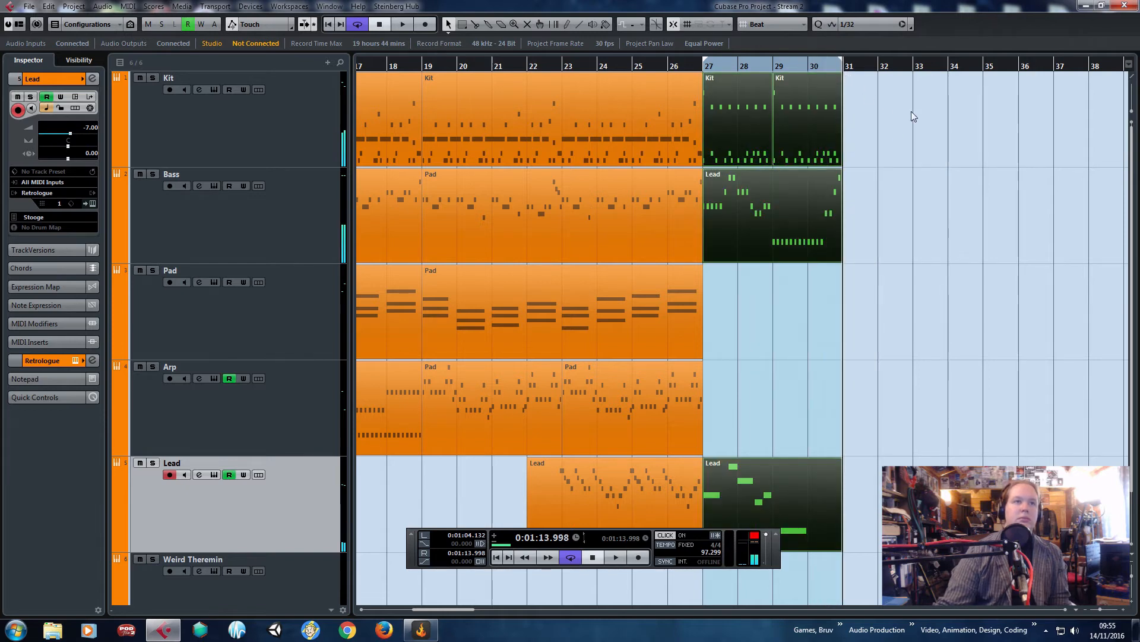
pyautogui.hotkey('ctrl', 'v')
pyautogui.hotkey('ctrl', 'z')
pyautogui.scroll(2, 921, 267)
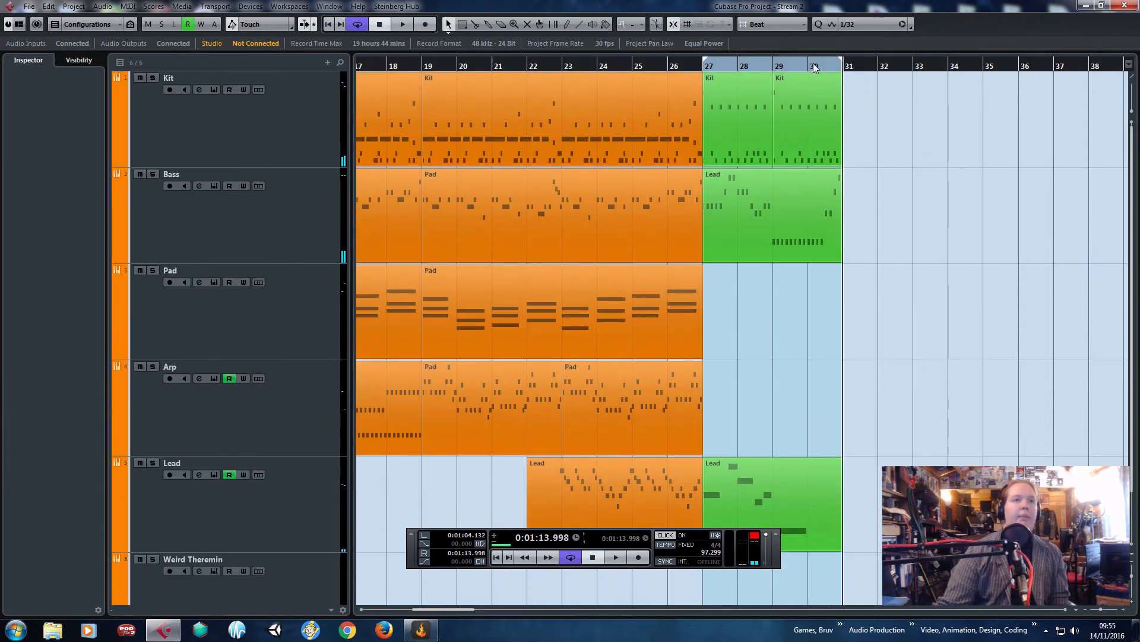
# Extend the Lead part and the cycle range to bar 33, and open the Lead part for note editing.
pyautogui.moveTo(839, 550); pyautogui.dragTo(897, 550)
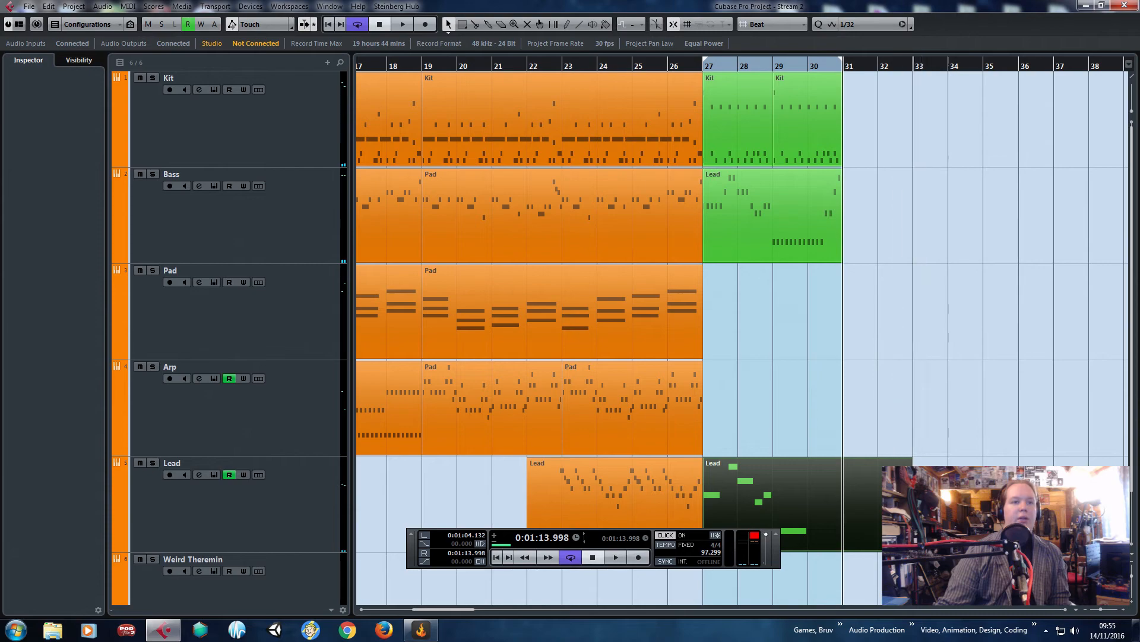
pyautogui.moveTo(907, 79); pyautogui.dragTo(913, 77)
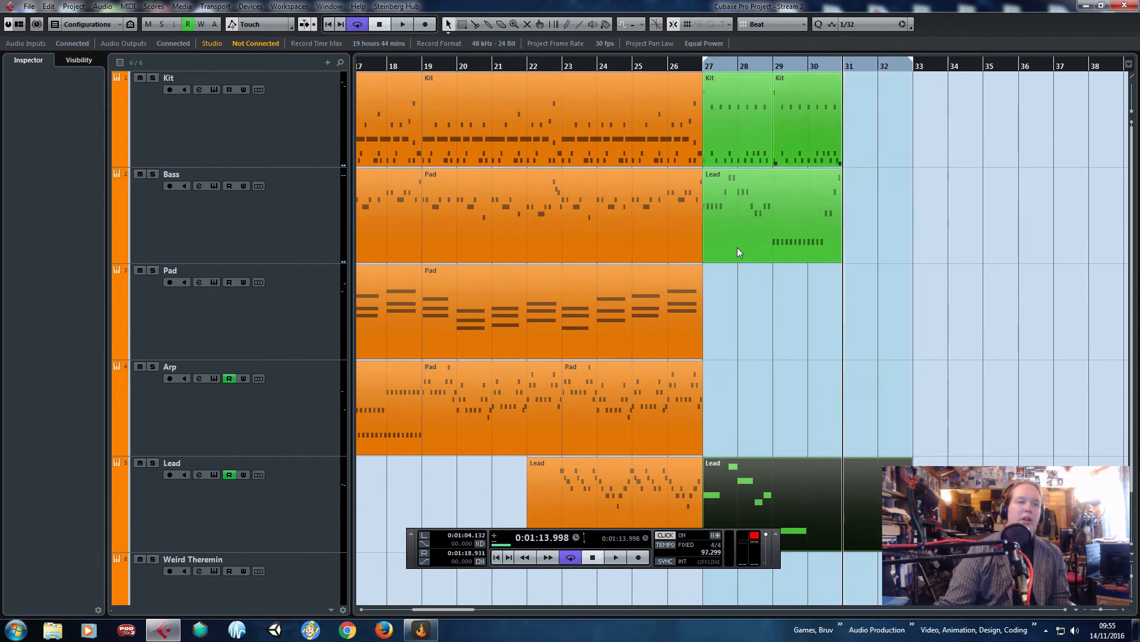
pyautogui.doubleClick(793, 491)
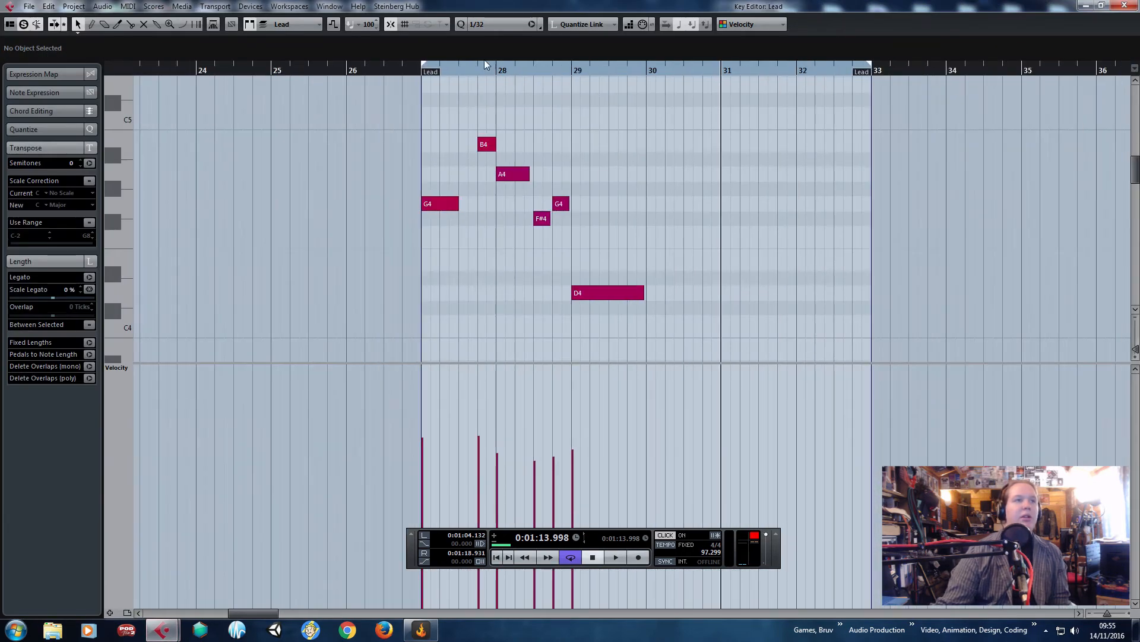
# Play the lead melody from bar 27 to the end of bar 30 with its notes in view.
pyautogui.press('space')
pyautogui.keyDown('ctrl'); pyautogui.scroll(2, 609, 184); pyautogui.keyUp('ctrl')
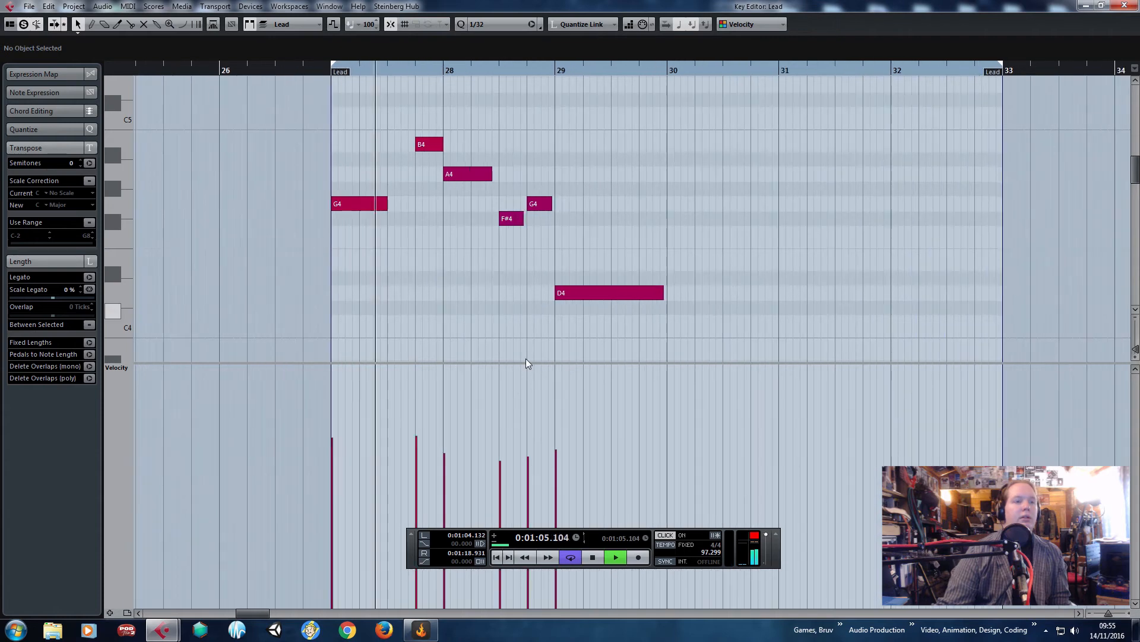
pyautogui.moveTo(417, 556); pyautogui.dragTo(420, 577)
pyautogui.keyDown('ctrl'); pyautogui.scroll(1, 693, 279); pyautogui.keyUp('ctrl')
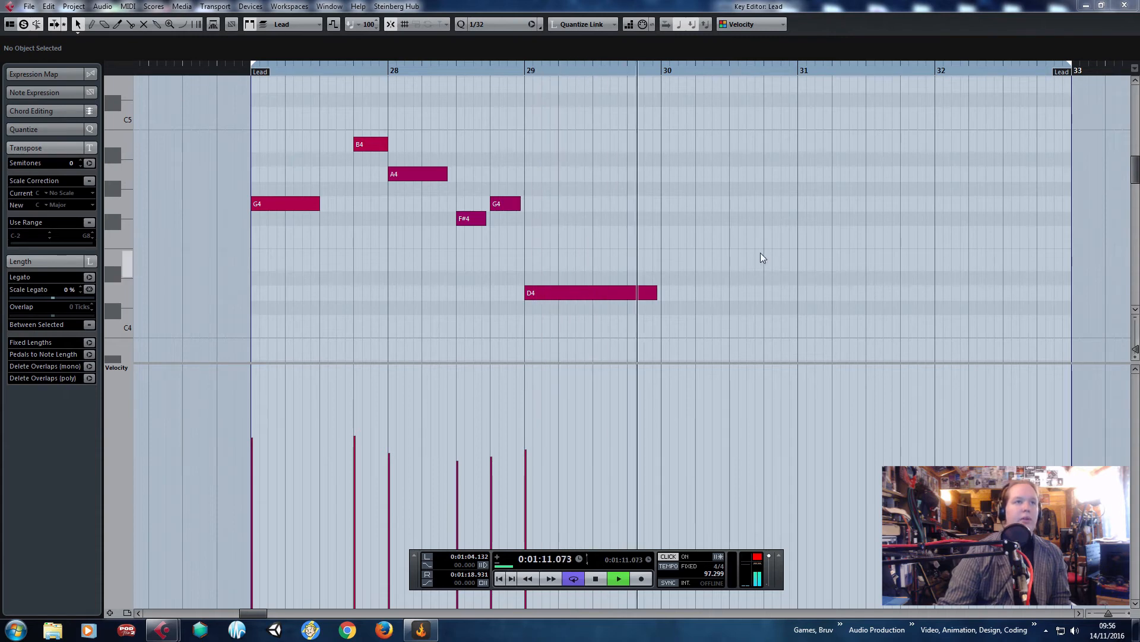
pyautogui.keyDown('ctrl'); pyautogui.scroll(-1, 760, 253); pyautogui.keyUp('ctrl')
pyautogui.keyDown('ctrl'); pyautogui.scroll(1, 837, 271); pyautogui.keyUp('ctrl')
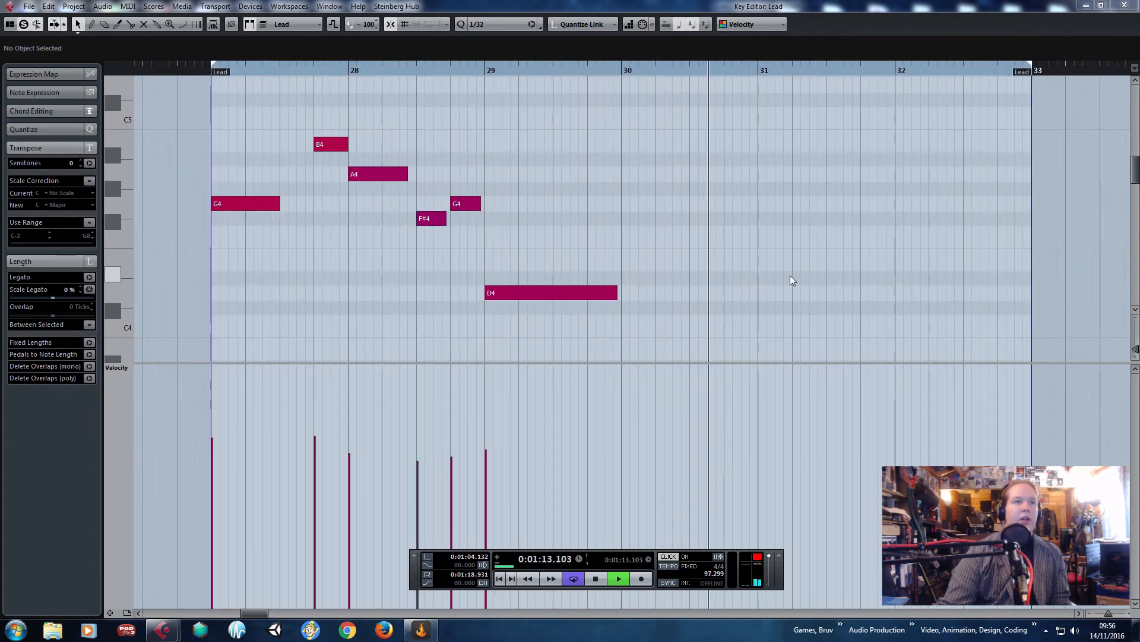
pyautogui.press('space')
# Copy the long D4 from bar 29 to the start of bar 31, raise it to F#4 and shorten it to 0.1.3.60.
pyautogui.moveTo(720, 269); pyautogui.dragTo(547, 313)
pyautogui.hotkey('ctrl', 'c')
pyautogui.hotkey('ctrl', 'v')
pyautogui.keyDown('ctrl'); pyautogui.scroll(1, 760, 302); pyautogui.keyUp('ctrl')
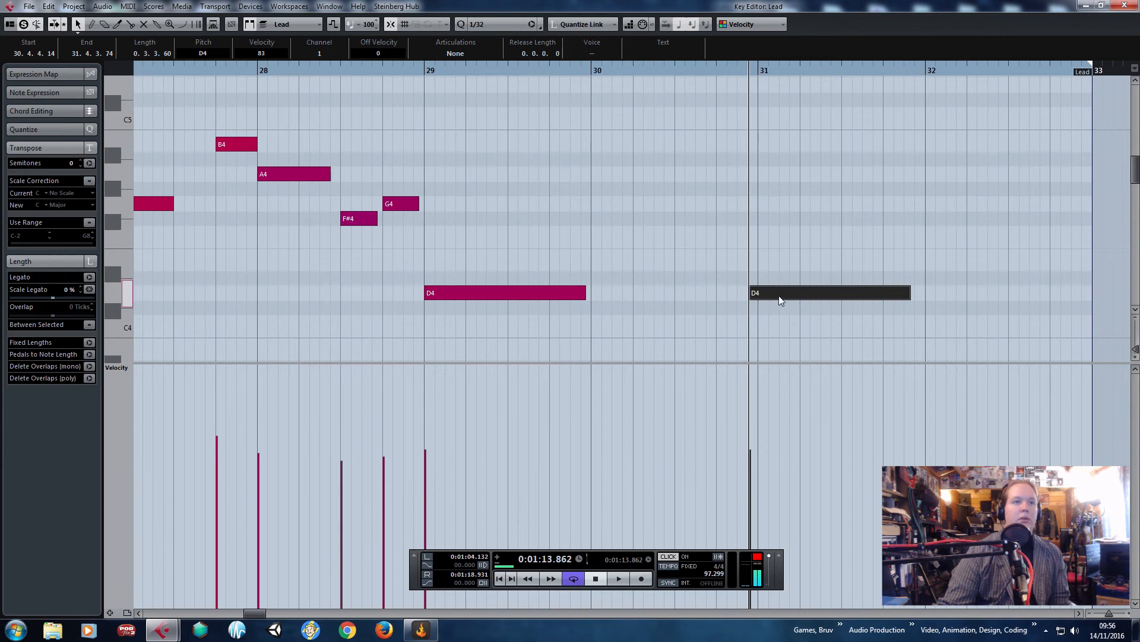
pyautogui.moveTo(778, 295); pyautogui.dragTo(801, 222)
pyautogui.moveTo(918, 221); pyautogui.dragTo(837, 226)
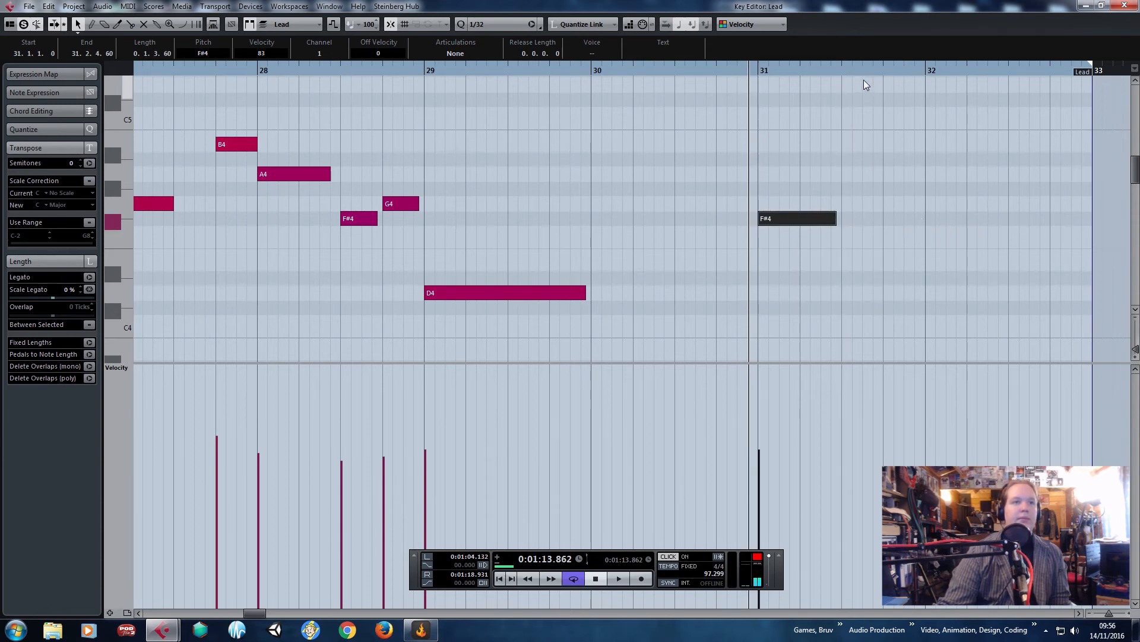
# Copy the F#4 to 31.3, lower the copy to F4, and play the two notes back.
pyautogui.click(864, 79)
pyautogui.hotkey('ctrl', 'c')
pyautogui.hotkey('ctrl', 'v')
pyautogui.press('Down')
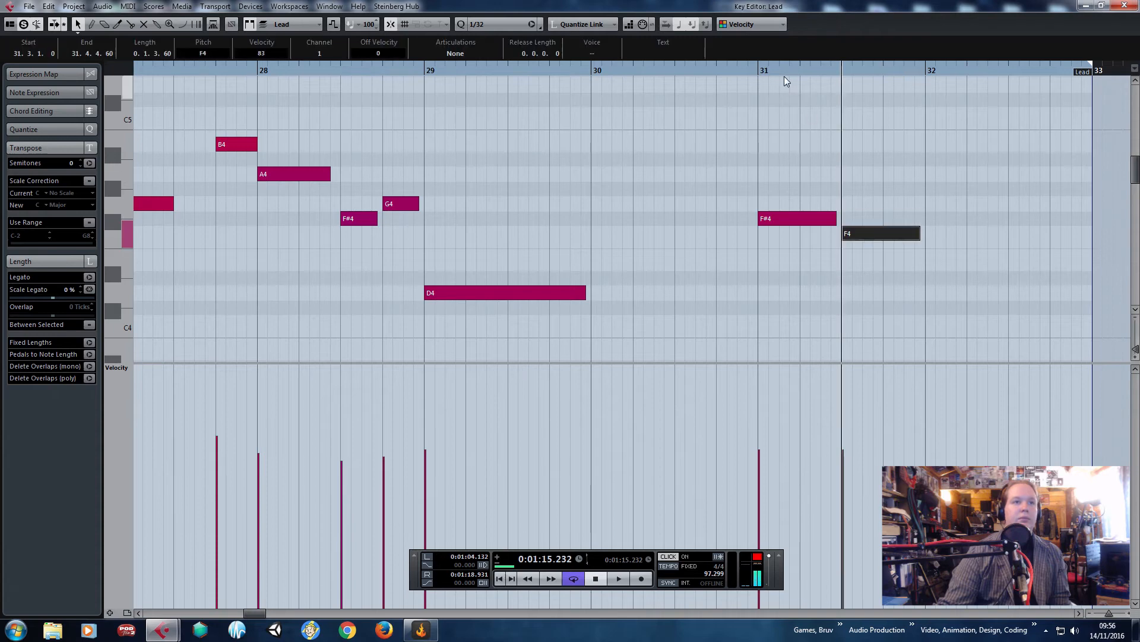
pyautogui.moveTo(754, 68); pyautogui.dragTo(755, 77)
pyautogui.press('space')
pyautogui.click(888, 137)
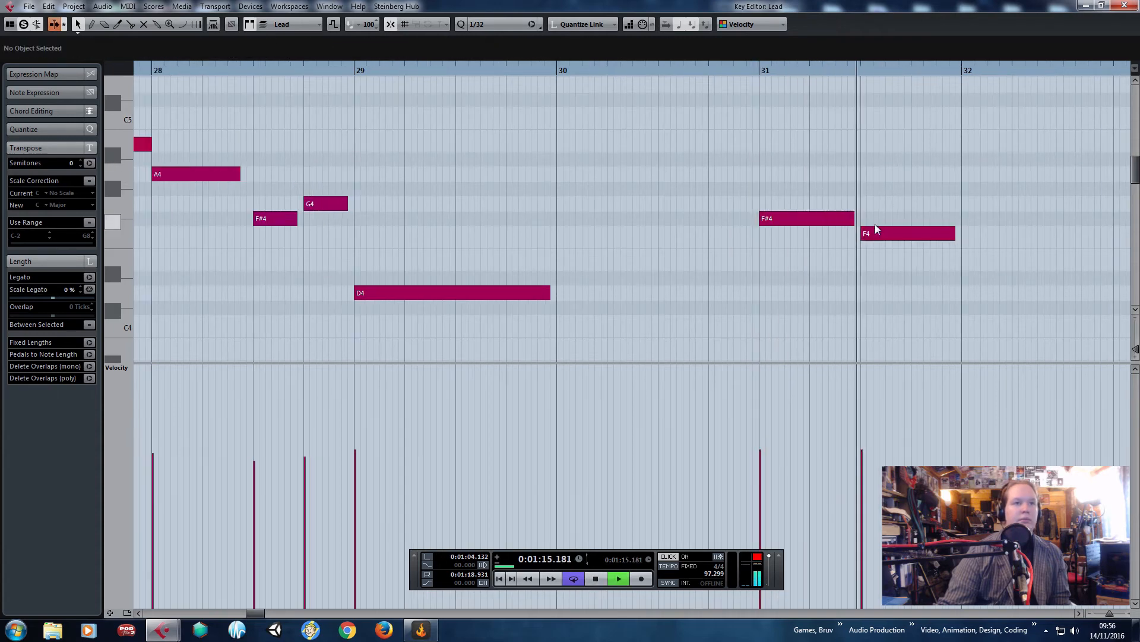
pyautogui.press('space')
# Move the F4 to the start of bar 32, extend the Lead part to bar 34, and play from bar 31.
pyautogui.moveTo(891, 236); pyautogui.dragTo(994, 236)
pyautogui.scroll(-3, 988, 223)
pyautogui.moveTo(1037, 180); pyautogui.dragTo(1096, 154)
pyautogui.moveTo(936, 77); pyautogui.dragTo(1037, 81)
pyautogui.click(716, 69)
pyautogui.press('space')
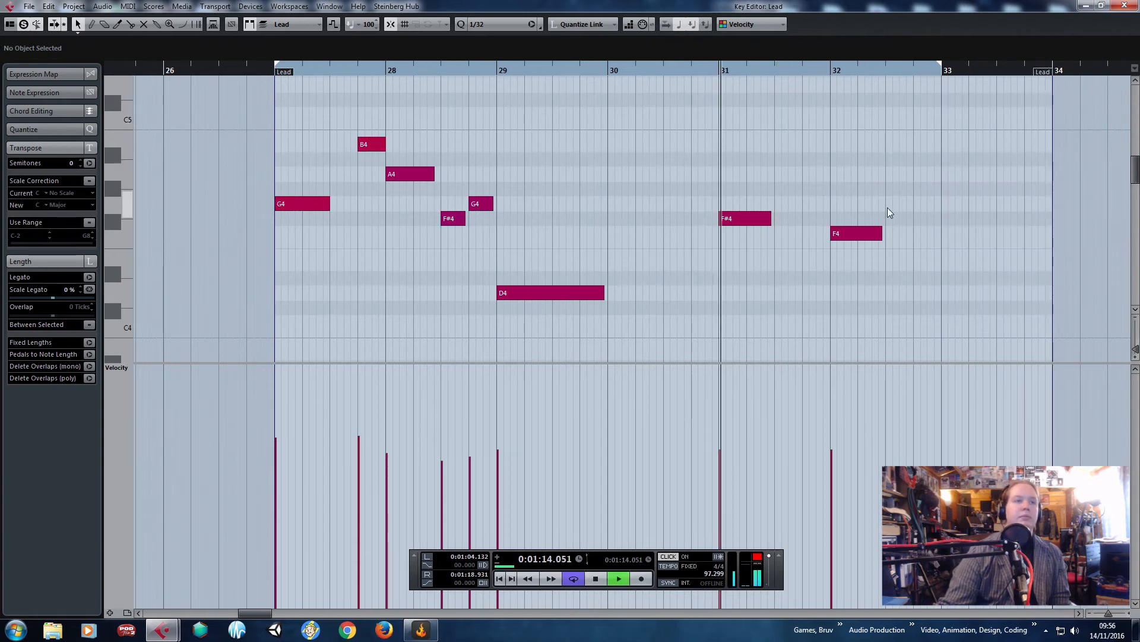
# Move the F4 to 31.4 and play the phrase back from just before bar 31.
pyautogui.scroll(2, 958, 235)
pyautogui.moveTo(807, 236); pyautogui.dragTo(765, 234)
pyautogui.press('space')
pyautogui.press('space')
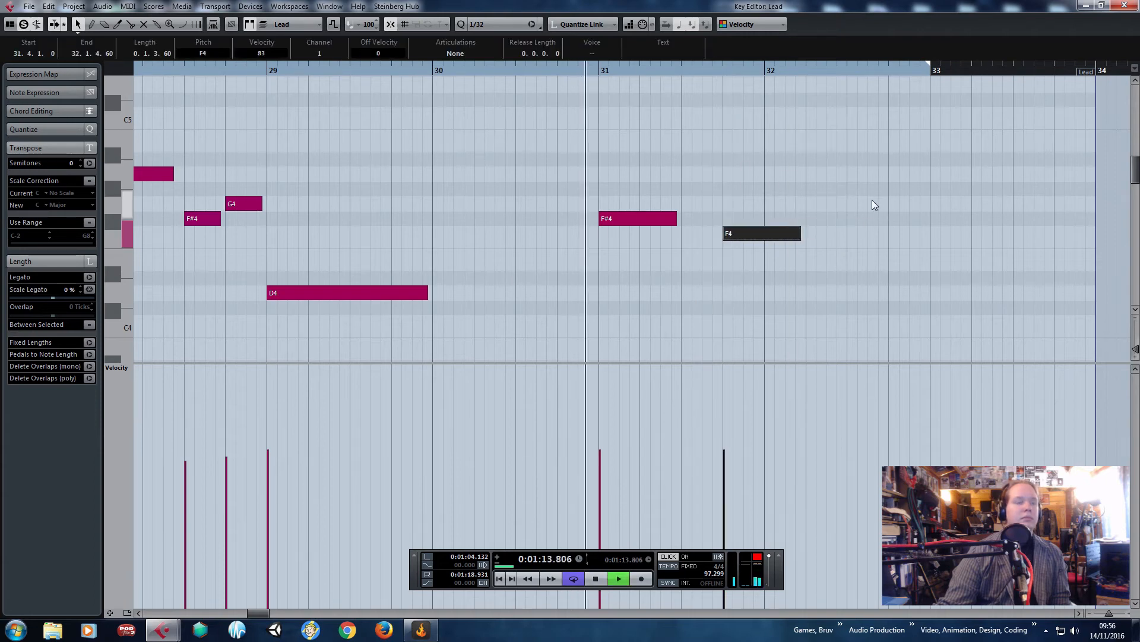
pyautogui.click(909, 184)
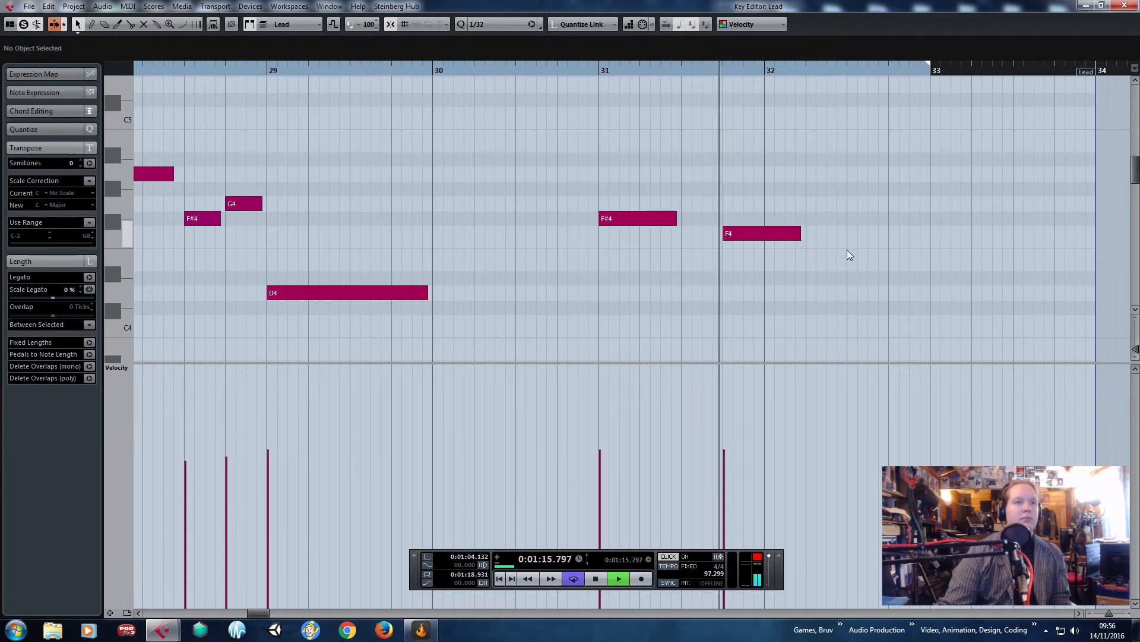
pyautogui.press('space')
# Copy the F4 to bar 32 as D#4, trim the F4 to 0.1.0.0, and play the phrase back.
pyautogui.moveTo(800, 234); pyautogui.dragTo(784, 281)
pyautogui.hotkey('ctrl', 'd')
pyautogui.moveTo(764, 234); pyautogui.dragTo(767, 241)
pyautogui.moveTo(599, 70); pyautogui.dragTo(579, 72)
pyautogui.press('space')
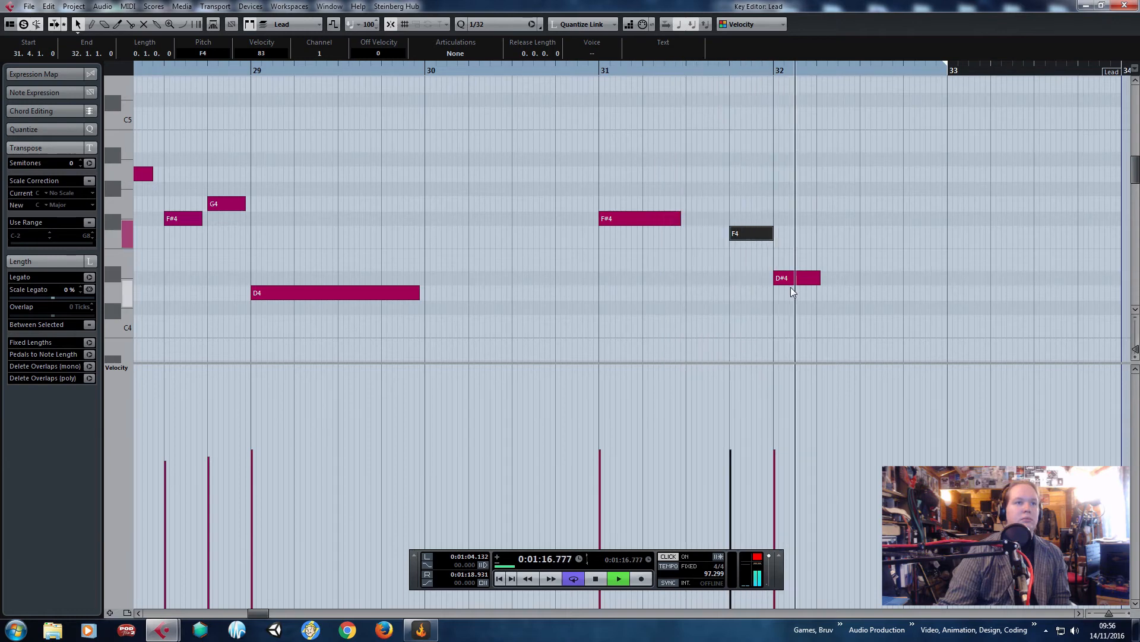
pyautogui.press('space')
# Copy the D#4 to 32.3 and raise the copy to B4.
pyautogui.moveTo(839, 241); pyautogui.dragTo(780, 307)
pyautogui.hotkey('ctrl', 'c')
pyautogui.hotkey('ctrl', 'v')
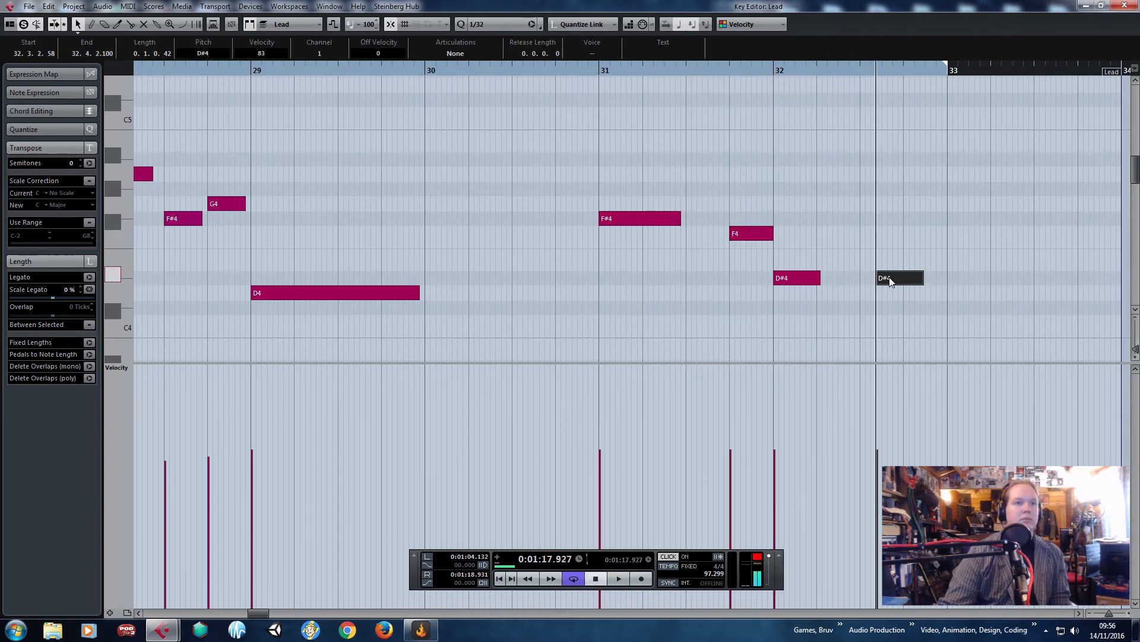
pyautogui.moveTo(891, 277); pyautogui.dragTo(876, 145)
# Play the extended lead phrase from bar 31 and lengthen the B4 at 32.3 to 0.1.2.60.
pyautogui.click(588, 70)
pyautogui.press('space')
pyautogui.scroll(-2, 672, 199)
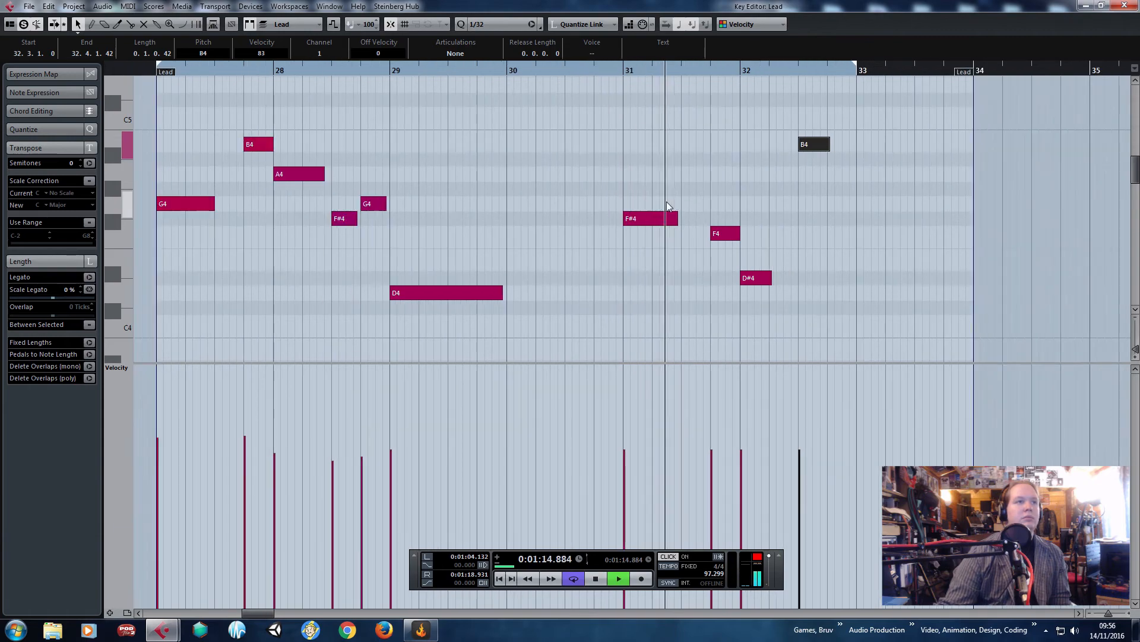
pyautogui.scroll(-1, 667, 201)
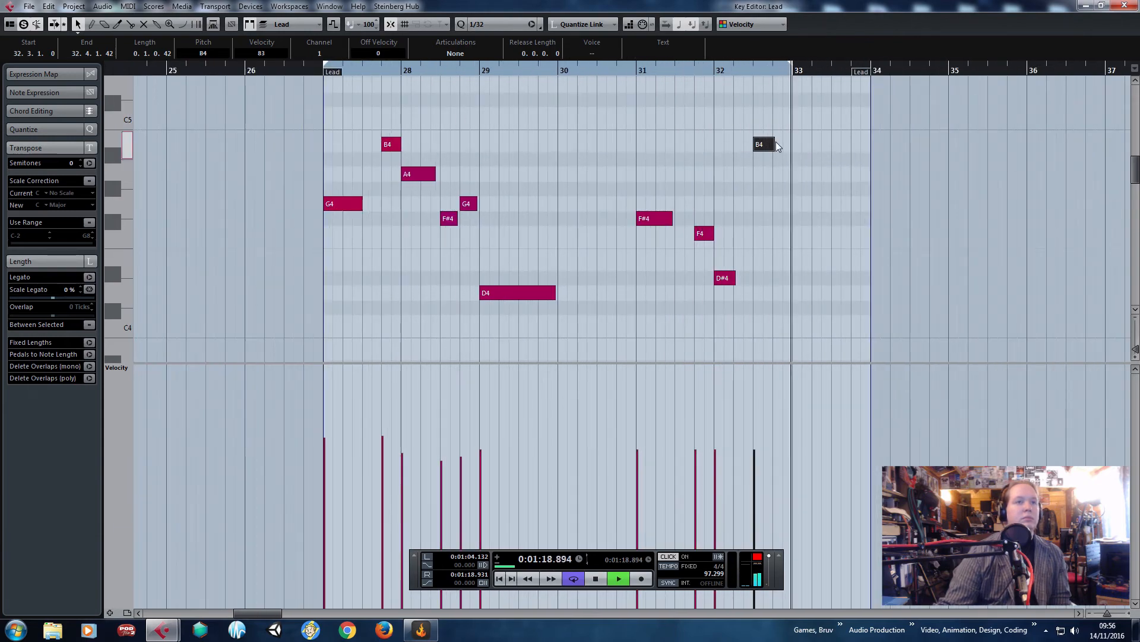
pyautogui.moveTo(775, 144); pyautogui.dragTo(786, 147)
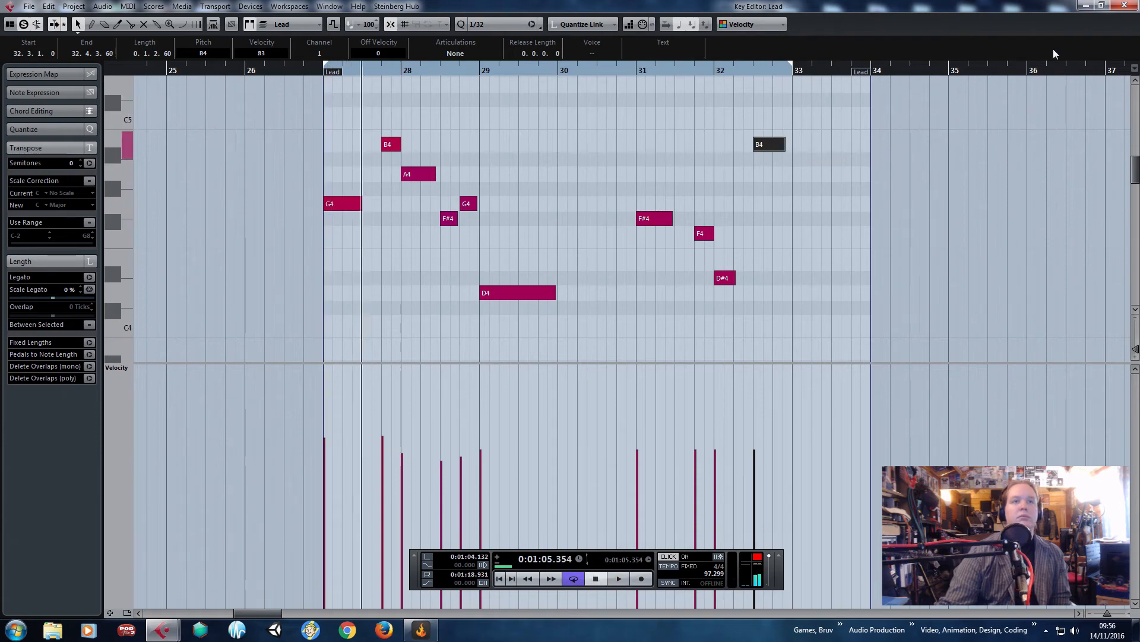
# Close the note editor and extend the cycle range to bar 34.
pyautogui.click(1123, 5)
pyautogui.scroll(1, 926, 443)
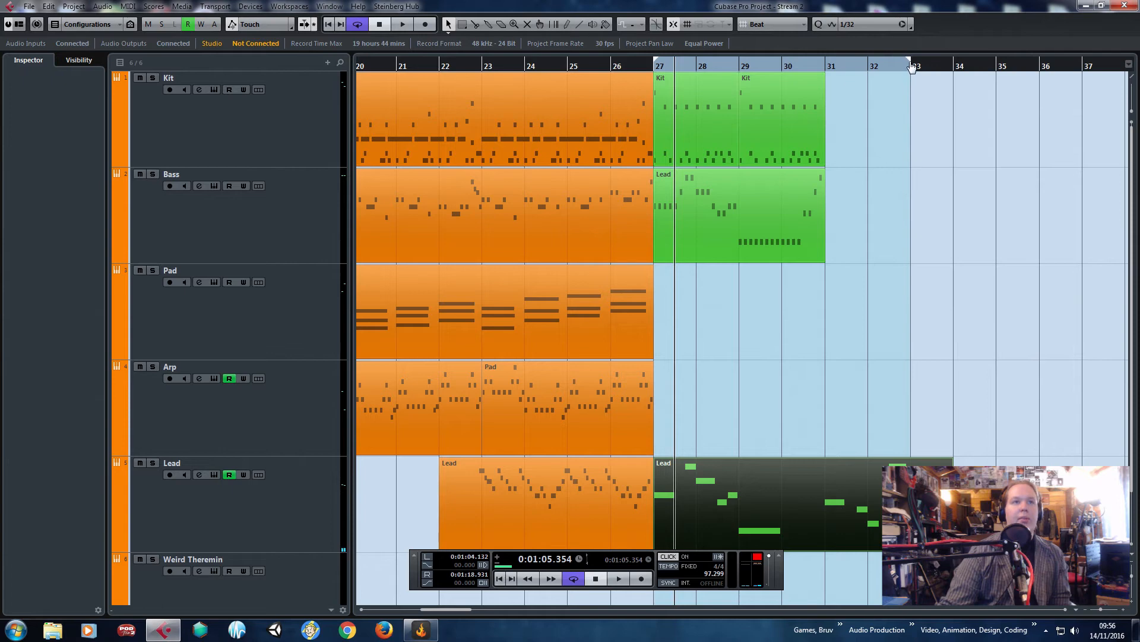
pyautogui.moveTo(952, 68); pyautogui.dragTo(953, 70)
# Duplicate the Kit part at bar 29 twice to fill up to bar 35, and extend the Bass part to bar 34.
pyautogui.moveTo(928, 254); pyautogui.dragTo(815, 129)
pyautogui.moveTo(891, 128); pyautogui.dragTo(802, 128)
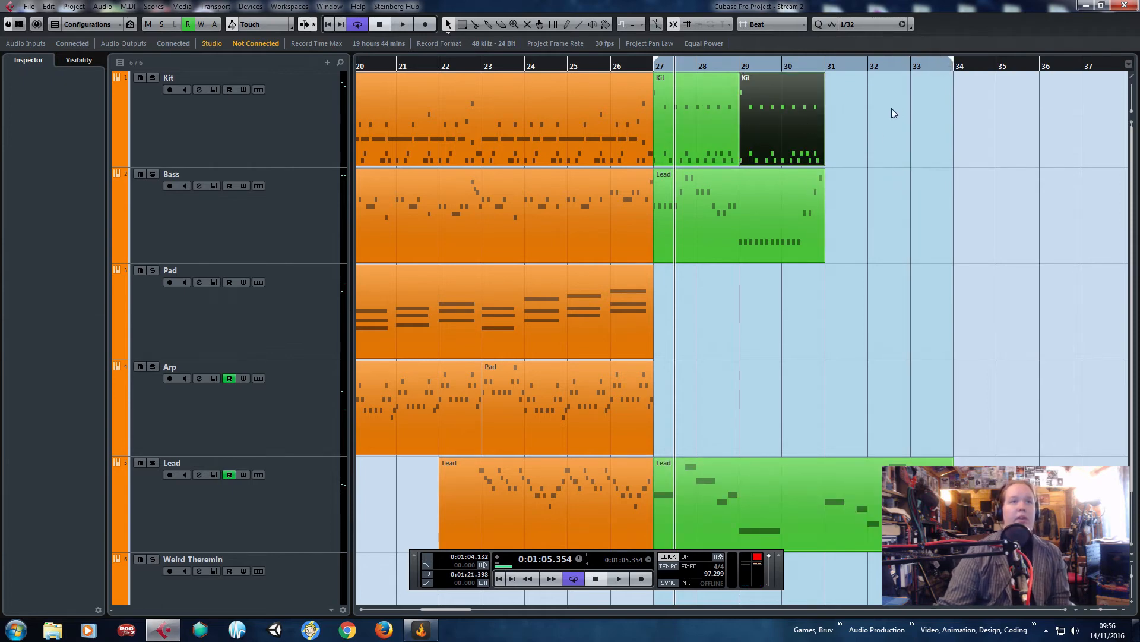
pyautogui.hotkey('ctrl', 'd')
pyautogui.hotkey('ctrl', 'd')
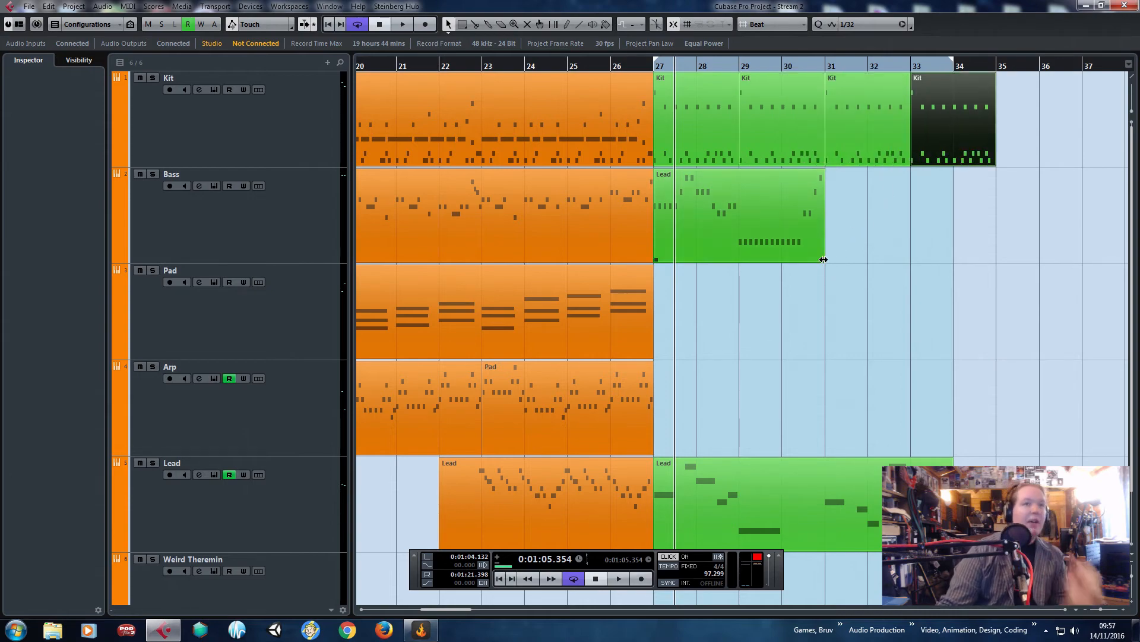
pyautogui.moveTo(824, 261); pyautogui.dragTo(951, 262)
# Open the last Kit part and raise its D#2 notes at 33.2, 33.3 and 33.4 to E2.
pyautogui.doubleClick(955, 143)
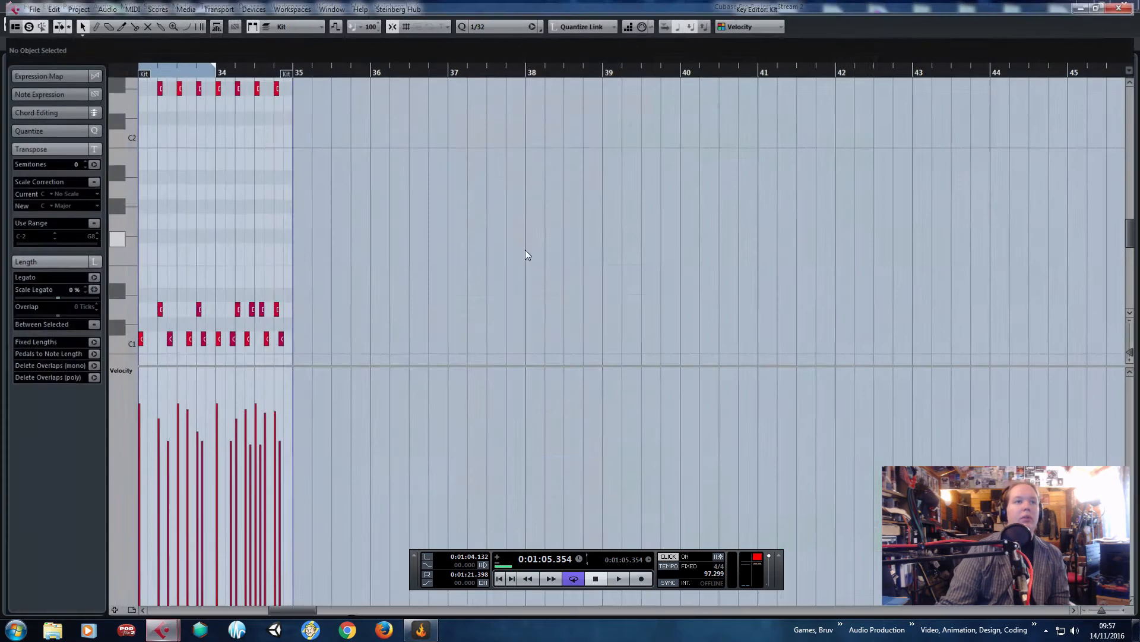
pyautogui.keyDown('ctrl'); pyautogui.scroll(3, 813, 206); pyautogui.keyUp('ctrl')
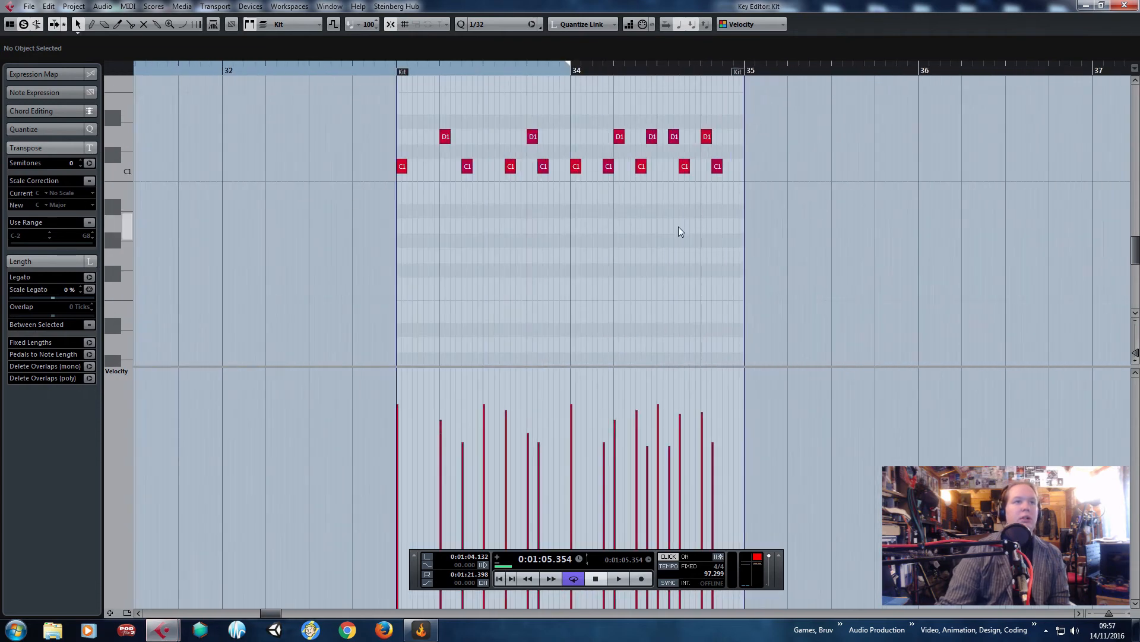
pyautogui.scroll(6, 565, 204)
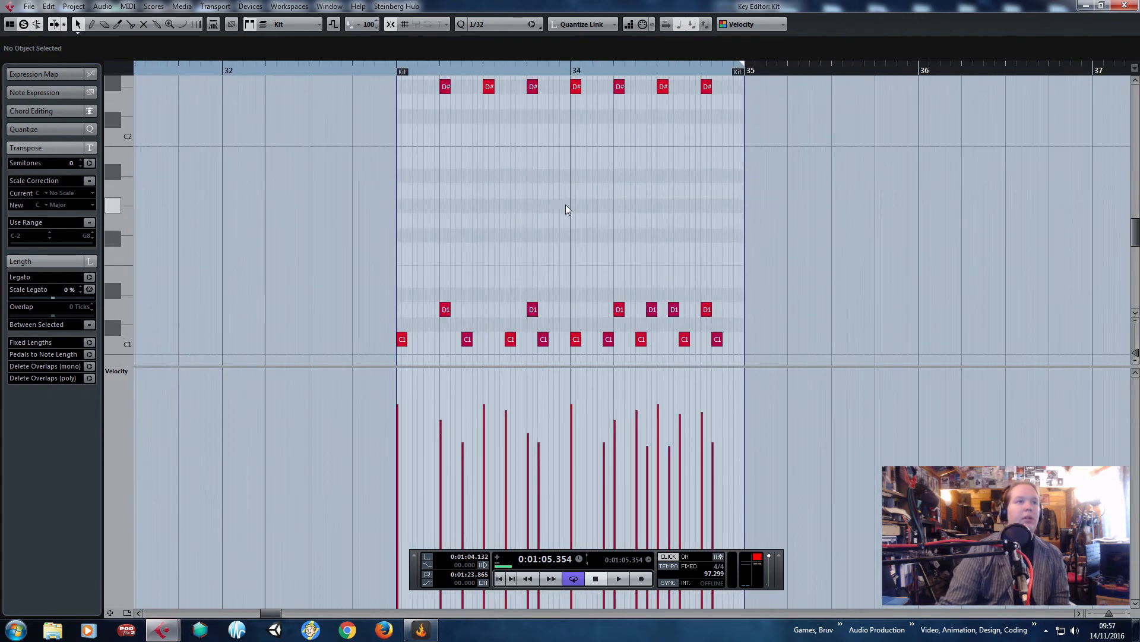
pyautogui.keyDown('ctrl'); pyautogui.scroll(2, 447, 259); pyautogui.keyUp('ctrl')
pyautogui.moveTo(445, 260); pyautogui.dragTo(445, 245)
pyautogui.moveTo(524, 259); pyautogui.dragTo(524, 244)
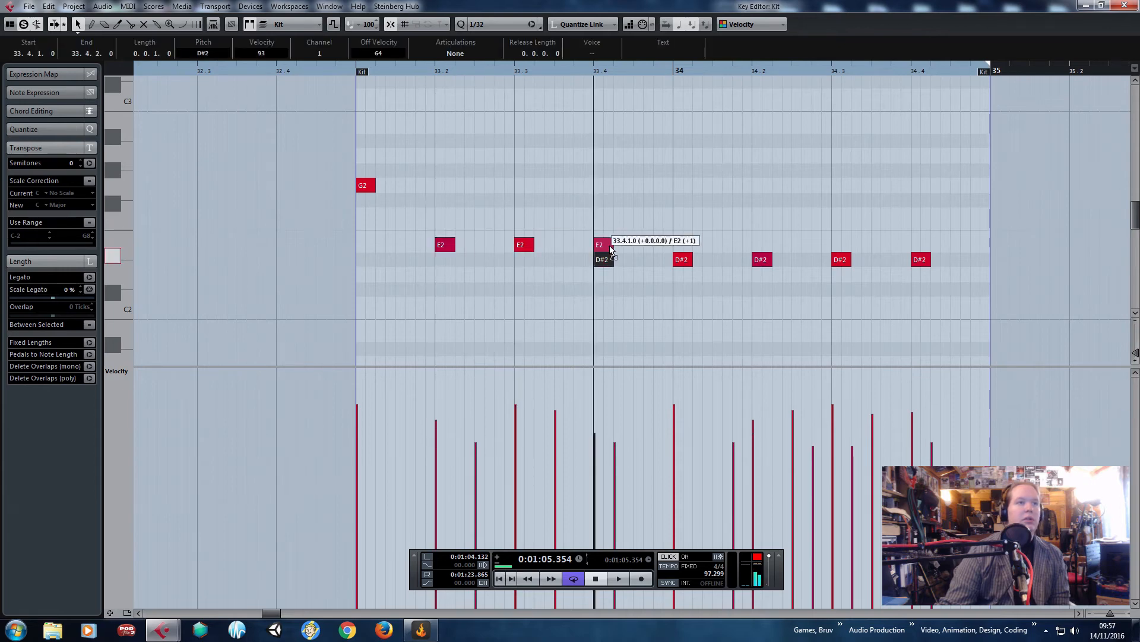
pyautogui.moveTo(611, 245); pyautogui.dragTo(610, 244)
# Lower the D#2 at bar 34 to C#2, raise those at 34.2 and 34.3 to E2, and delete the one at 34.4.
pyautogui.moveTo(682, 260); pyautogui.dragTo(685, 290)
pyautogui.moveTo(762, 259); pyautogui.dragTo(766, 245)
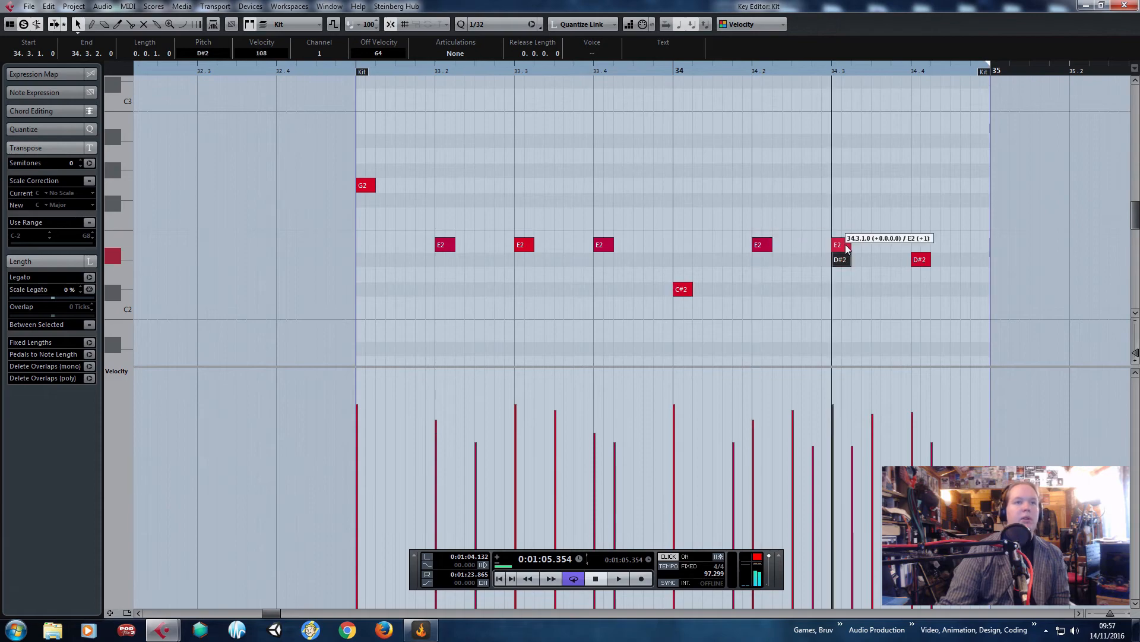
pyautogui.moveTo(846, 244); pyautogui.dragTo(846, 245)
pyautogui.click(921, 259)
pyautogui.press('Delete')
pyautogui.scroll(-4, 944, 316)
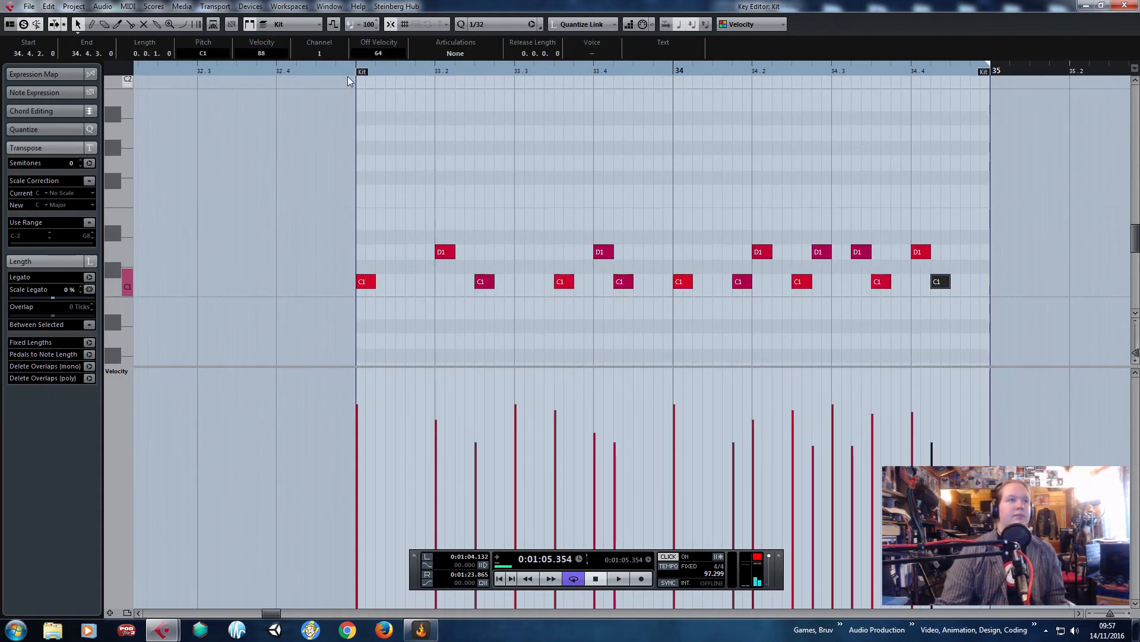
# Play back briefly with the edited Kit part's kick and snare notes in view.
pyautogui.press('space')
pyautogui.click(351, 74)
pyautogui.scroll(-6, 486, 218)
pyautogui.scroll(3, 600, 231)
pyautogui.press('space')
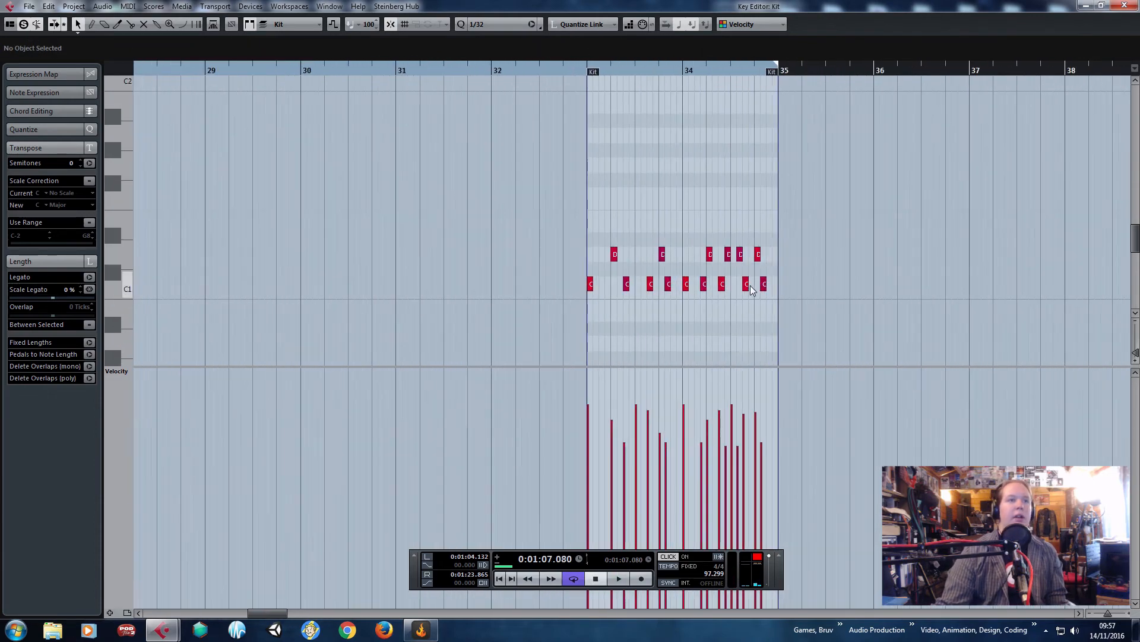
# Copy the C1 kick at the start of bar 33 to 33.1.4, 33.2.4 and 33.3.4.
pyautogui.scroll(3, 751, 290)
pyautogui.click(242, 285)
pyautogui.hotkey('ctrl', 'c')
pyautogui.click(288, 70)
pyautogui.hotkey('ctrl', 'v')
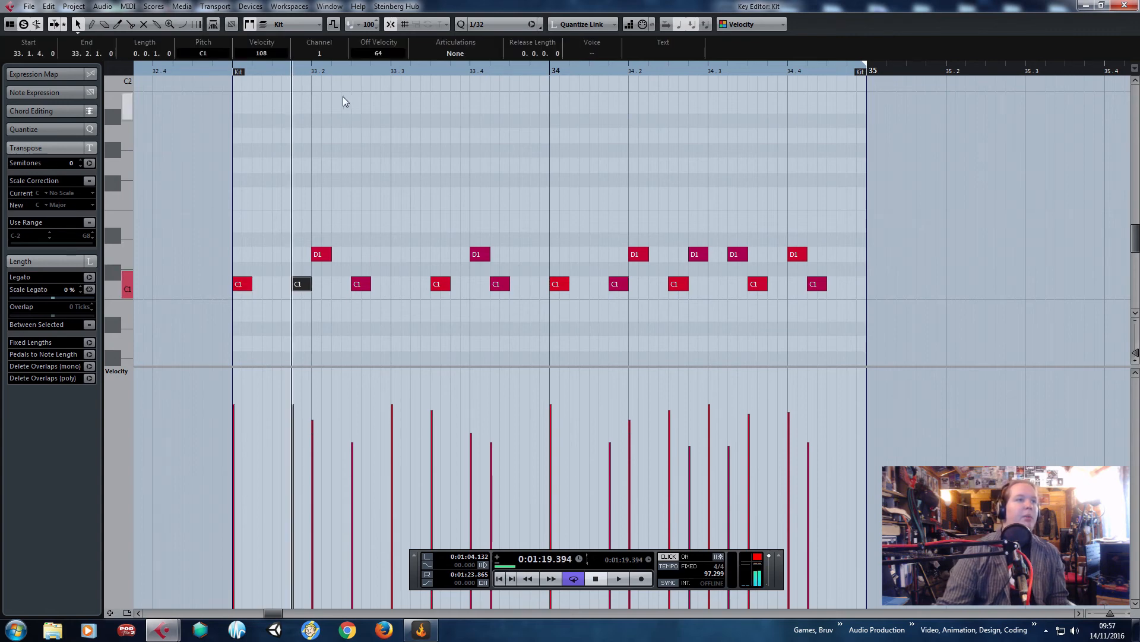
pyautogui.click(371, 70)
pyautogui.hotkey('ctrl', 'v')
pyautogui.moveTo(408, 72); pyautogui.dragTo(451, 72)
pyautogui.hotkey('ctrl', 'v')
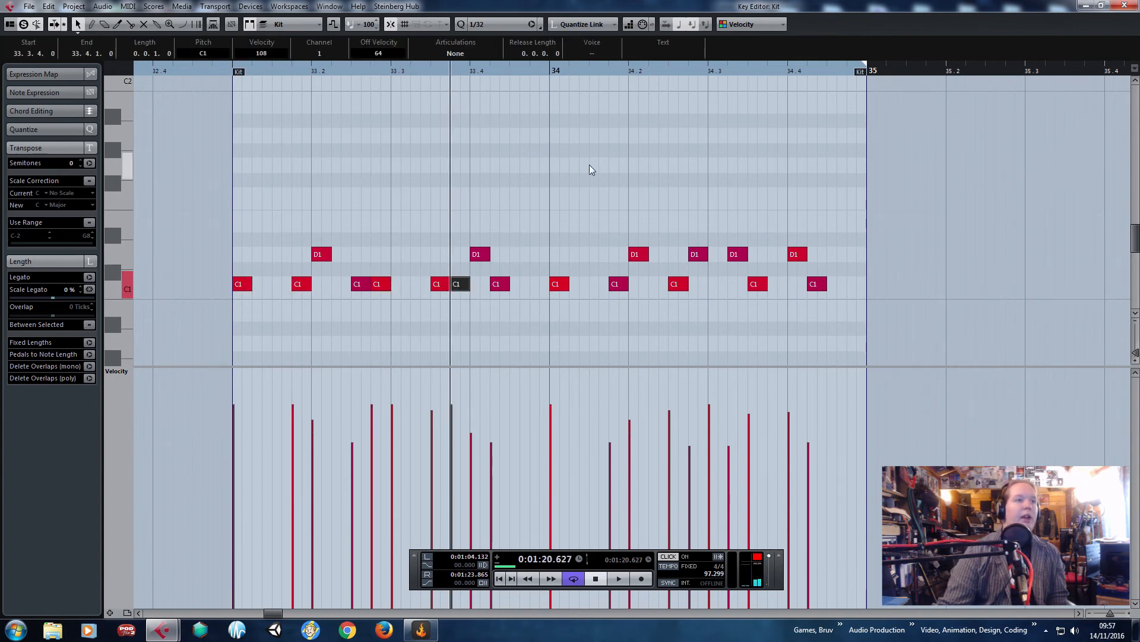
# Add copies of the C1 kick at 34.1.3 and 34.1.2, and play back the result briefly.
pyautogui.moveTo(585, 70); pyautogui.dragTo(589, 73)
pyautogui.hotkey('ctrl', 'v')
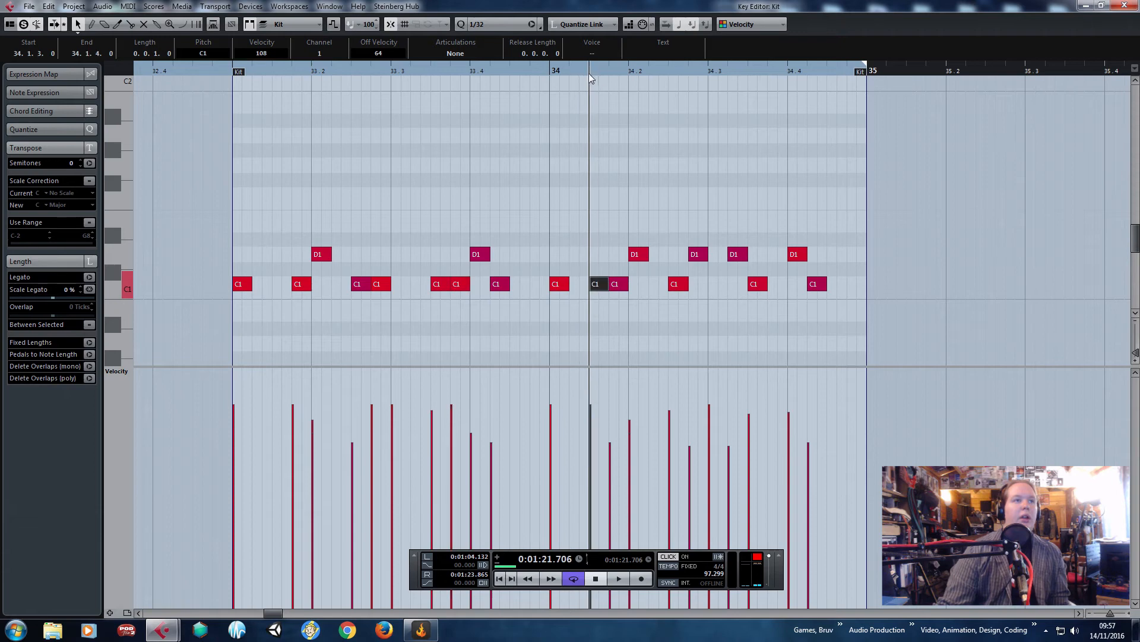
pyautogui.click(570, 69)
pyautogui.hotkey('ctrl', 'v')
pyautogui.press('space')
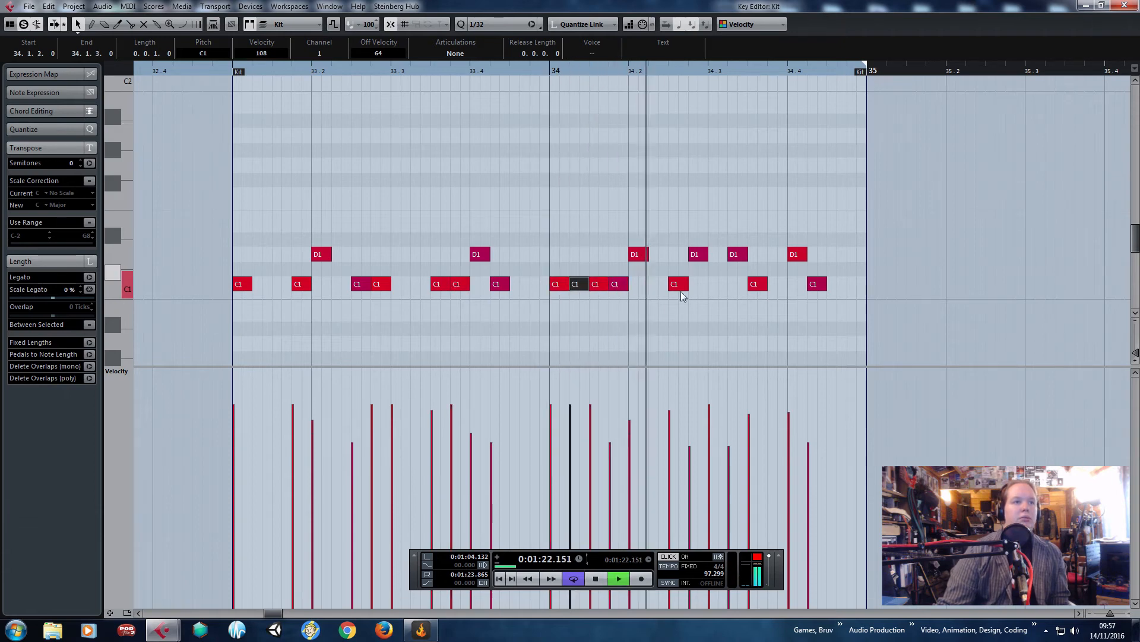
pyautogui.press('space')
# Raise the D1 note at 34.4 to D#1, halve its length, and repeat it into a roll of four back-to-back notes.
pyautogui.scroll(1, 847, 278)
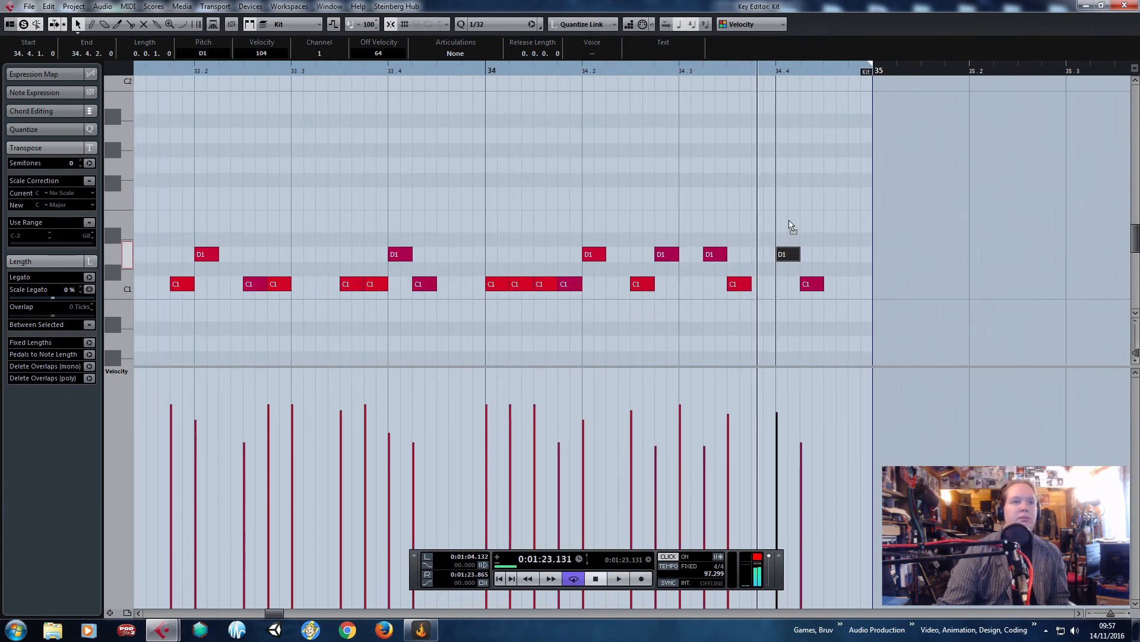
pyautogui.moveTo(789, 221); pyautogui.dragTo(795, 239)
pyautogui.moveTo(799, 239); pyautogui.dragTo(788, 240)
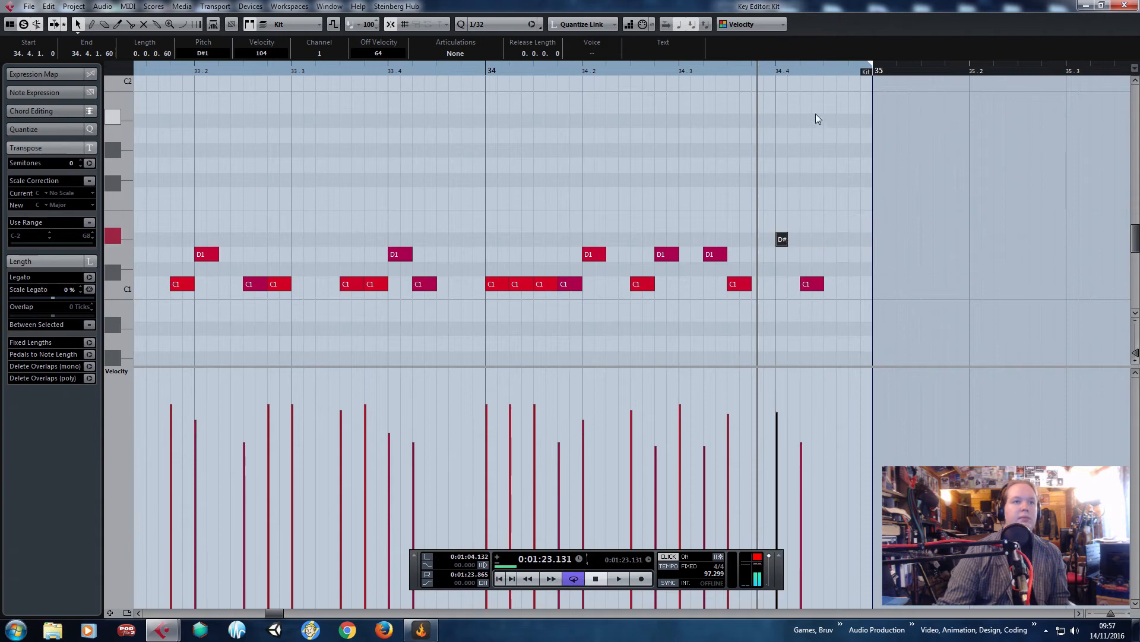
pyautogui.click(786, 72)
pyautogui.hotkey('ctrl', 'v')
pyautogui.click(804, 68)
pyautogui.hotkey('ctrl', 'v')
pyautogui.click(812, 72)
pyautogui.hotkey('ctrl', 'v')
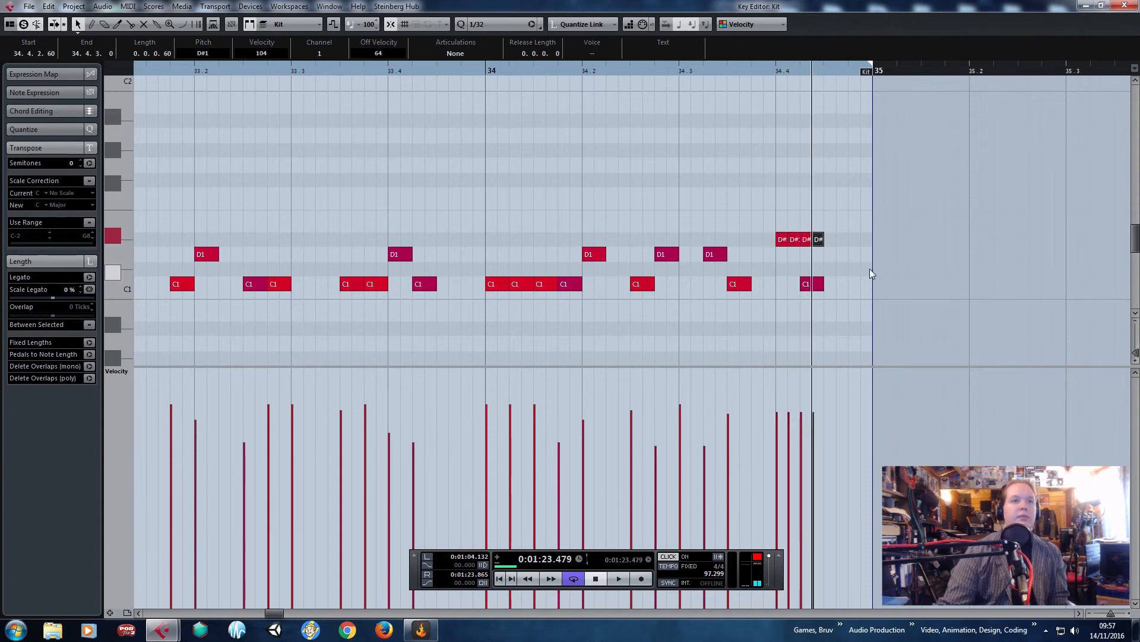
# Delete the C1 under the D#1 roll, lower the velocity of the roll's second and fourth notes, and play it back.
pyautogui.click(809, 283)
pyautogui.press('Delete')
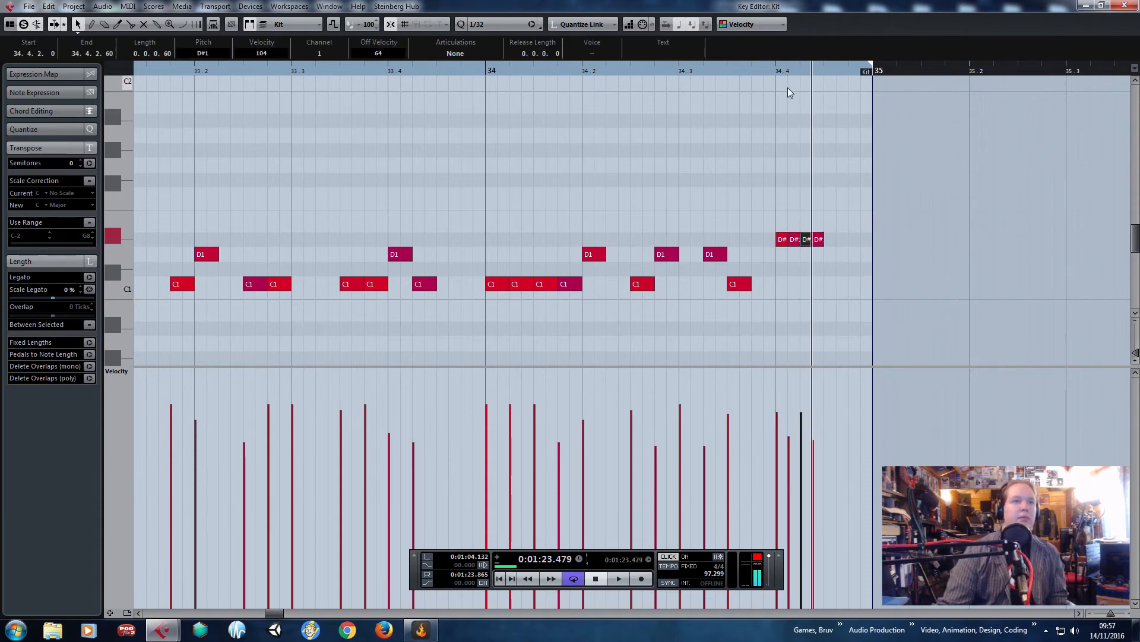
pyautogui.click(778, 72)
pyautogui.press('space')
pyautogui.press('h')
pyautogui.press('space')
# Complete the fill up to bar 35 with copies of the last roll note at B1, B1, A1 and F1, and close the Key Editor.
pyautogui.click(832, 239)
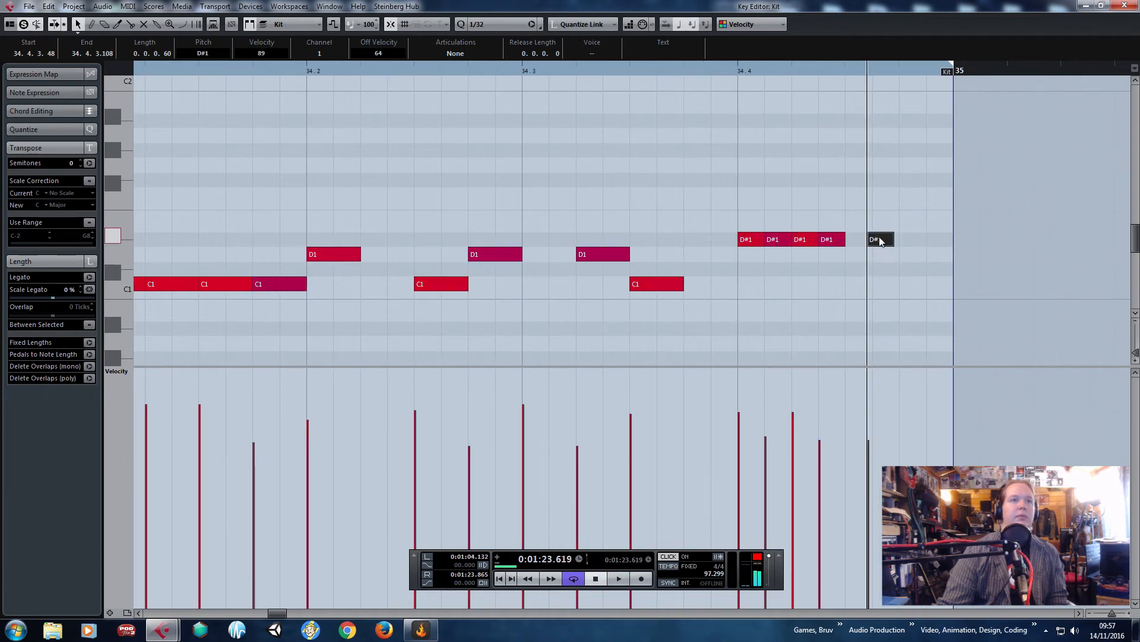
pyautogui.moveTo(879, 241); pyautogui.dragTo(891, 109)
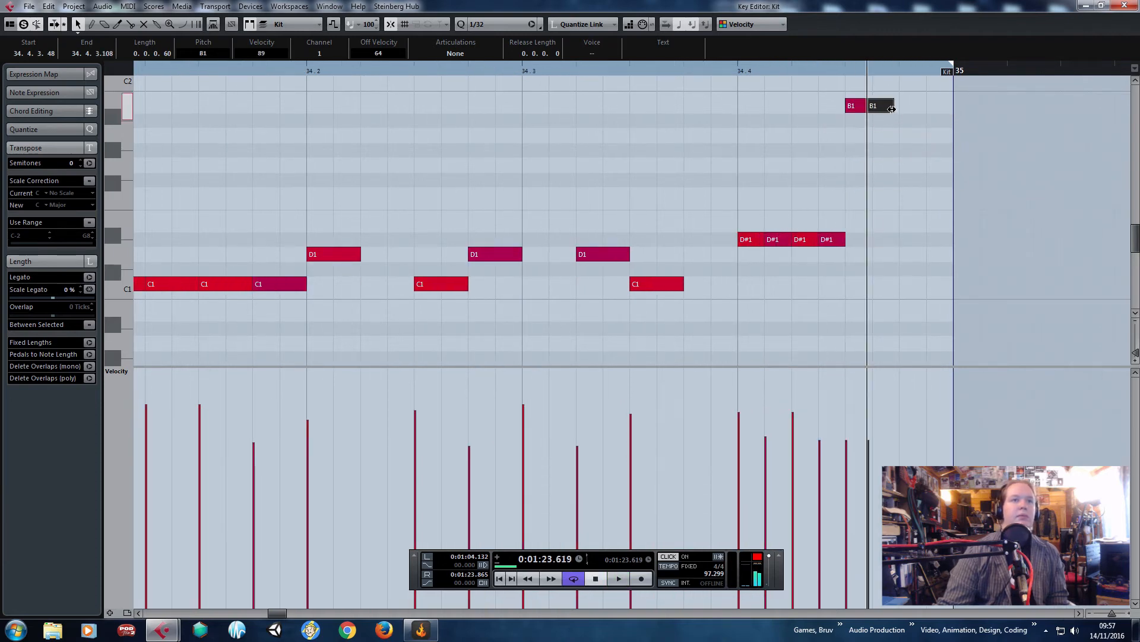
pyautogui.moveTo(915, 104); pyautogui.dragTo(935, 187)
pyautogui.click(924, 70)
pyautogui.hotkey('ctrl', 'v')
pyautogui.press('g')
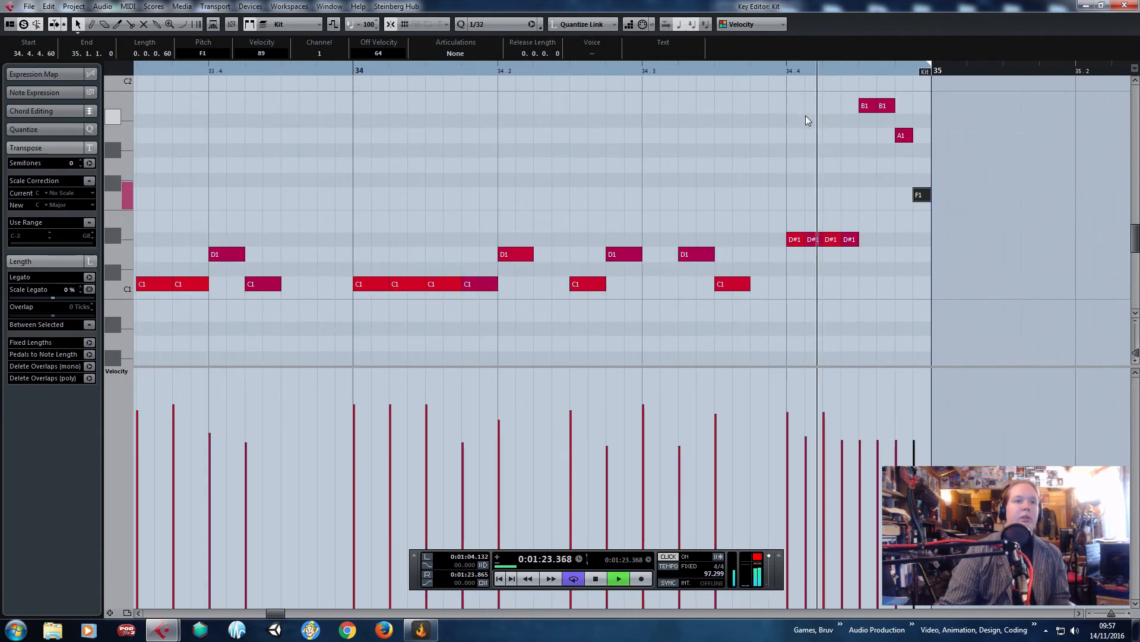
pyautogui.press('space')
pyautogui.press('g')
pyautogui.press('g')
pyautogui.press('g')
pyautogui.press('g')
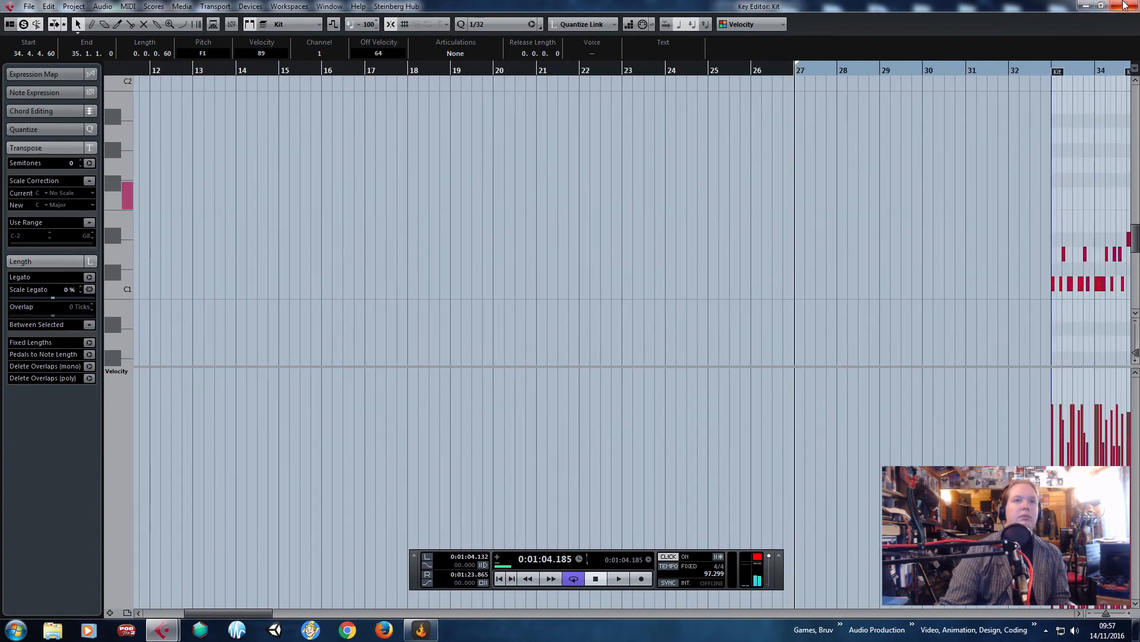
pyautogui.click(1117, 5)
# Shorten the Bass part to end at 33.4.
pyautogui.click(963, 259)
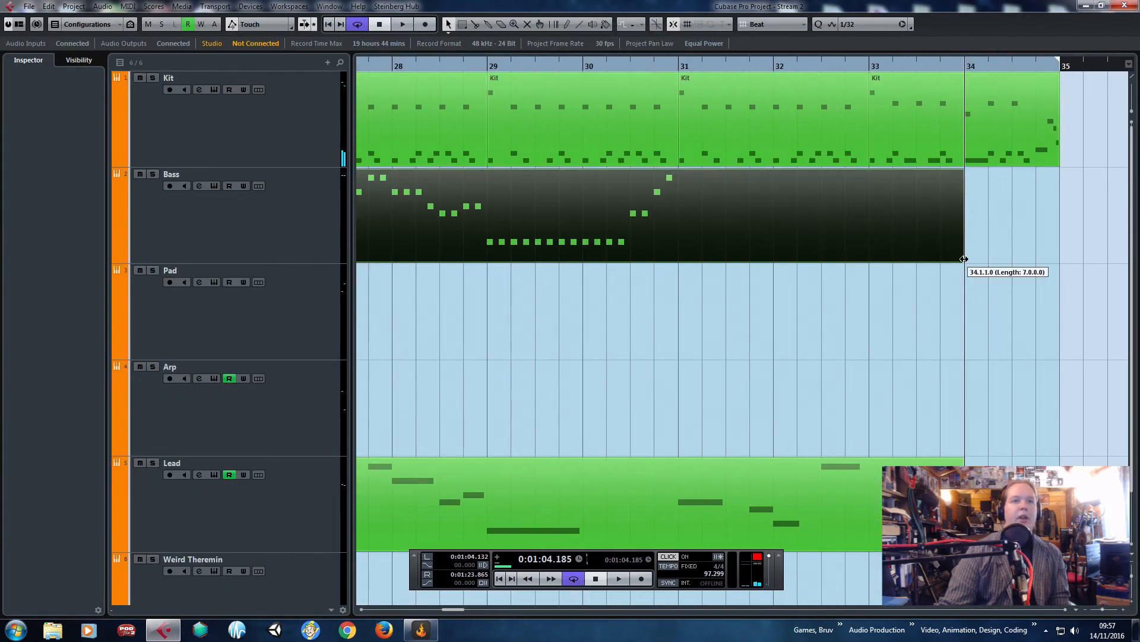
pyautogui.moveTo(963, 259)
pyautogui.mouseDown()
pyautogui.moveTo(1057, 261)
pyautogui.moveTo(941, 261)
pyautogui.mouseUp()
pyautogui.click(778, 155)
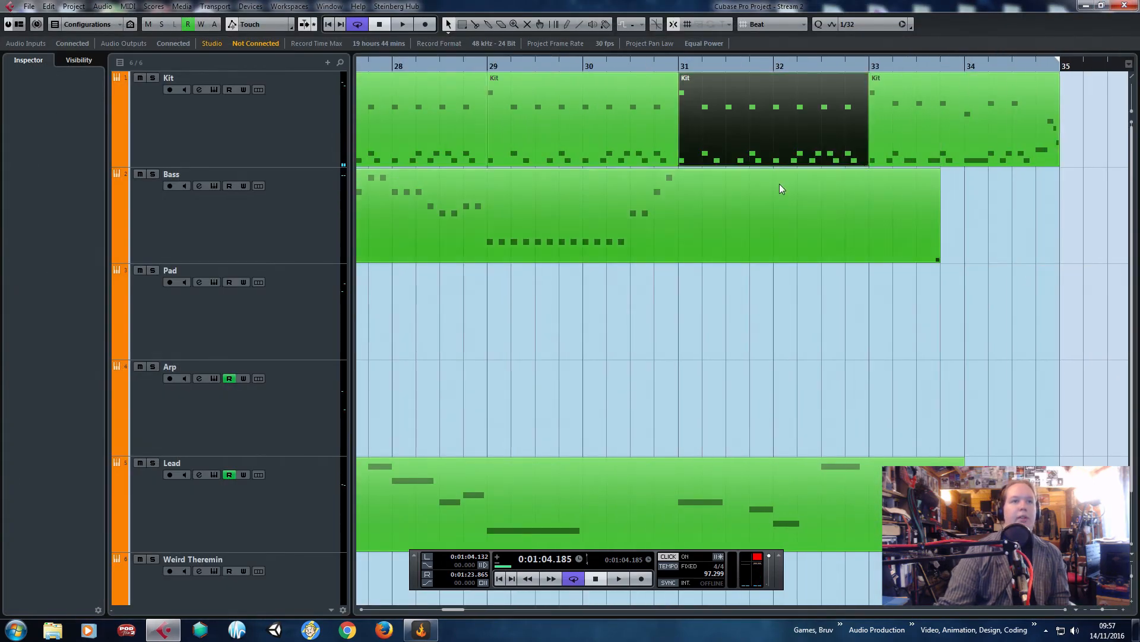
# Split the last Kit part at bar 34.
pyautogui.keyDown('ctrl'); pyautogui.scroll(-2, 780, 189); pyautogui.keyUp('ctrl')
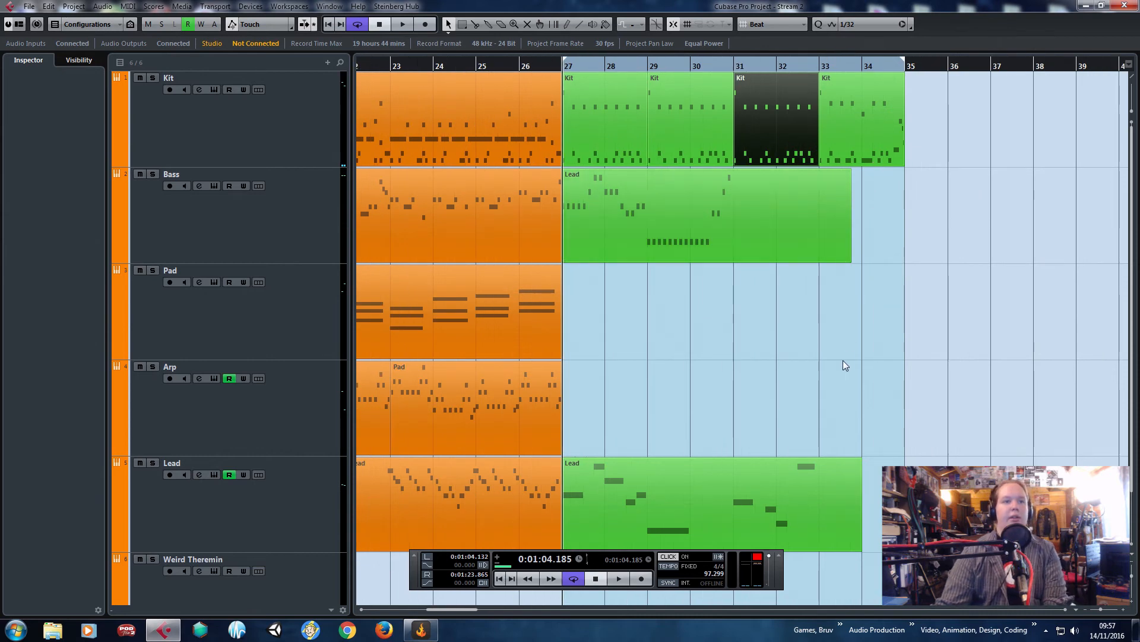
pyautogui.click(853, 145)
pyautogui.click(868, 186)
pyautogui.press('3')
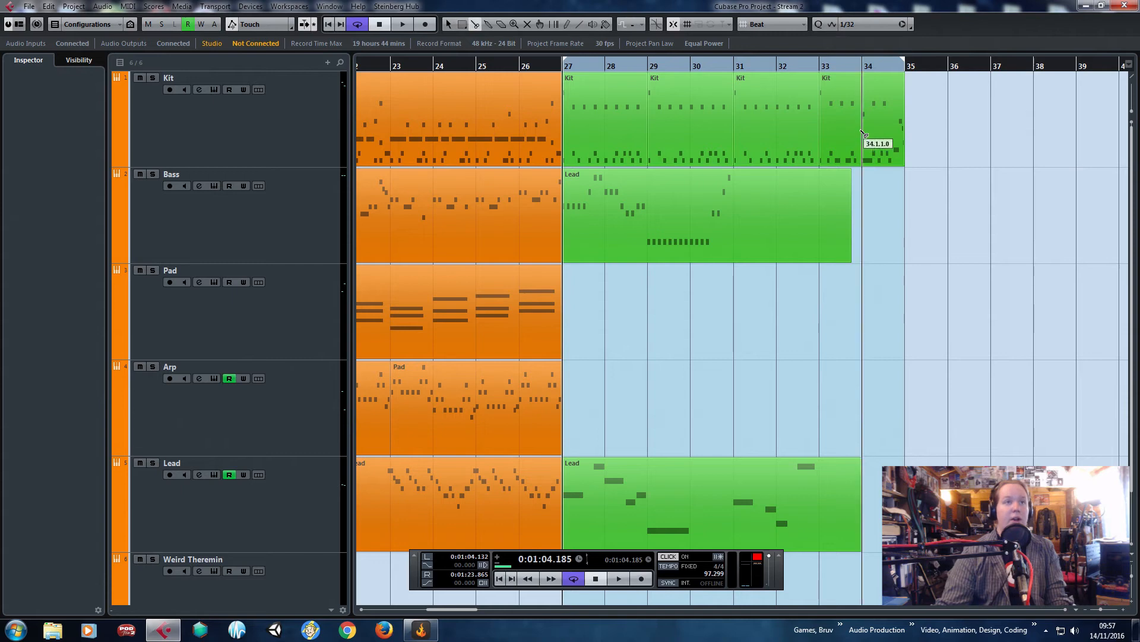
pyautogui.click(863, 133)
pyautogui.press('1')
pyautogui.click(799, 146)
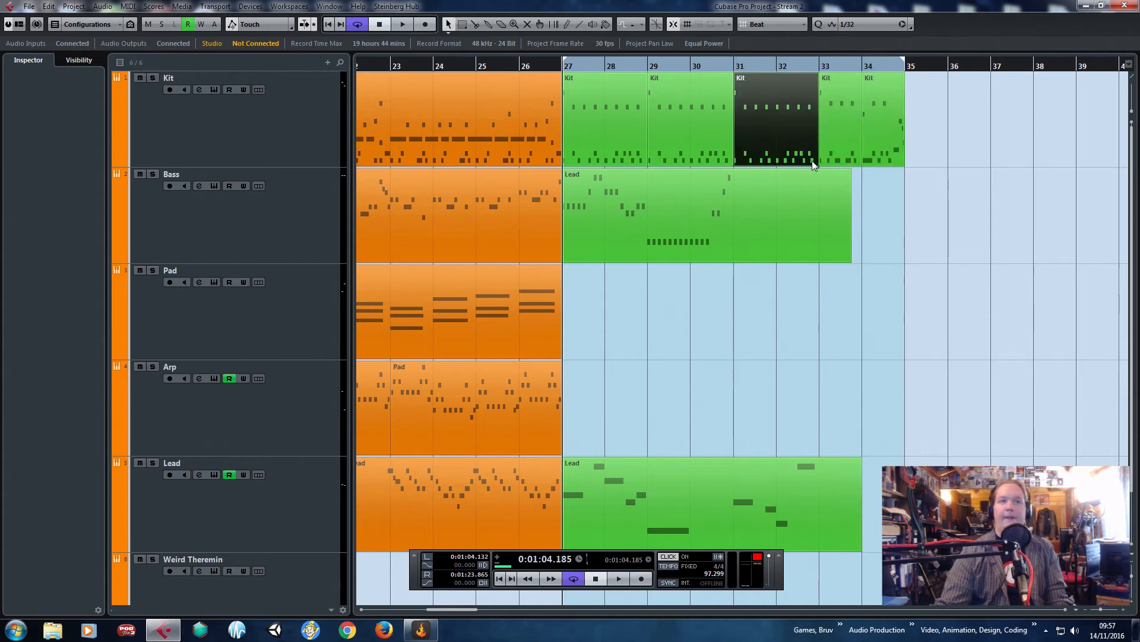
pyautogui.moveTo(816, 165); pyautogui.dragTo(772, 165)
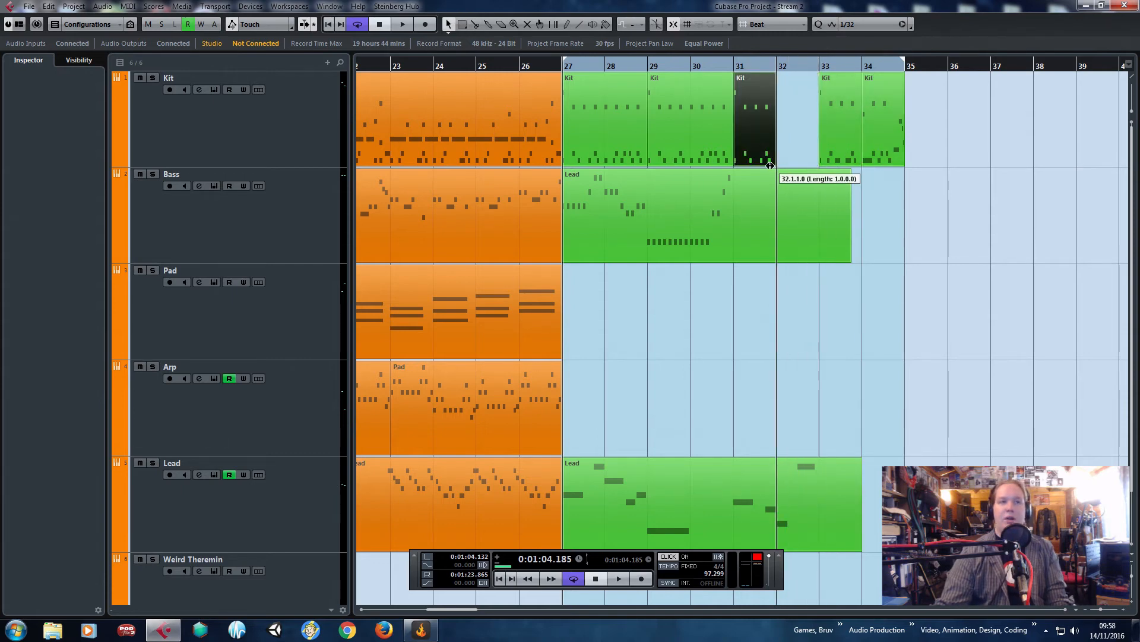
pyautogui.moveTo(771, 166); pyautogui.dragTo(817, 171)
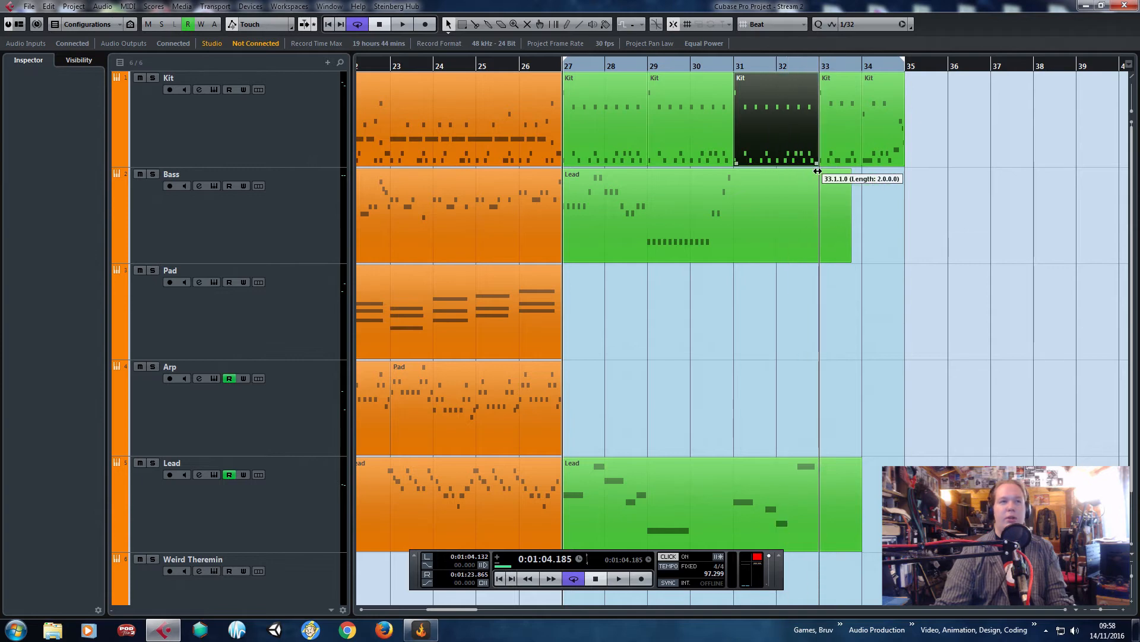
# Replace the Kit part at bar 33 with the fill part from bar 34, and end the loop range at bar 34.
pyautogui.click(842, 145)
pyautogui.press('Delete')
pyautogui.moveTo(886, 139); pyautogui.dragTo(844, 136)
pyautogui.moveTo(907, 68); pyautogui.dragTo(862, 67)
# Glue the Kit parts between bars 27 and 34 into a single part.
pyautogui.press('3')
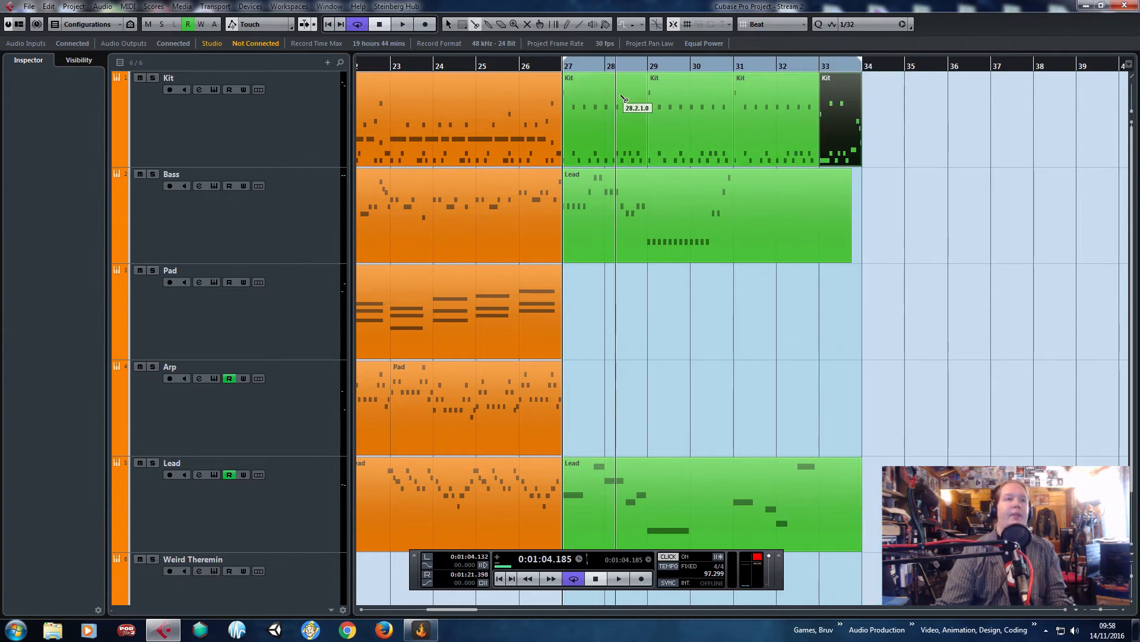
pyautogui.click(626, 98)
pyautogui.hotkey('ctrl', 'z')
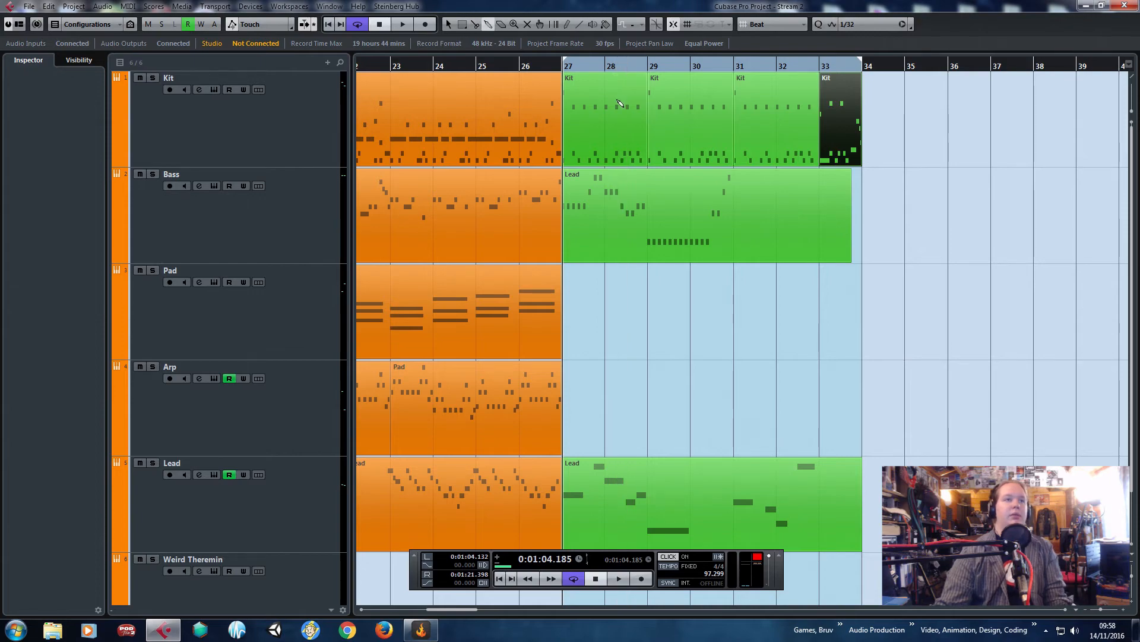
pyautogui.press('1')
# Open the joined Kit part and copy the C1 kick at bar 32 to 32.1.3, 32.2.2 and 32.4.3.
pyautogui.doubleClick(692, 113)
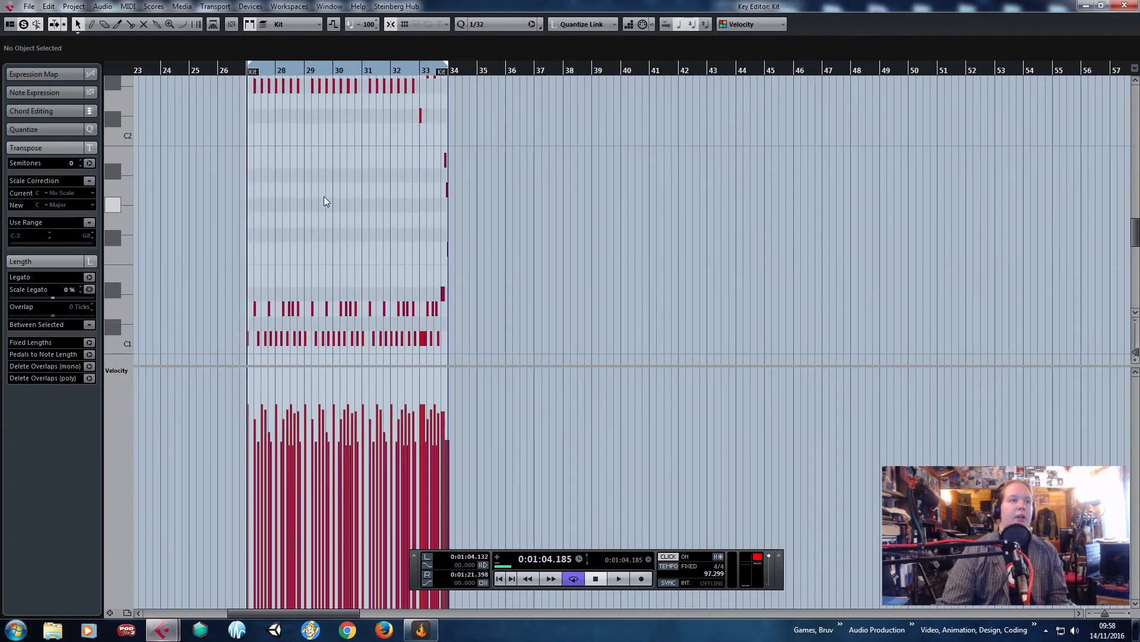
pyautogui.scroll(3, 551, 276)
pyautogui.scroll(-2, 551, 275)
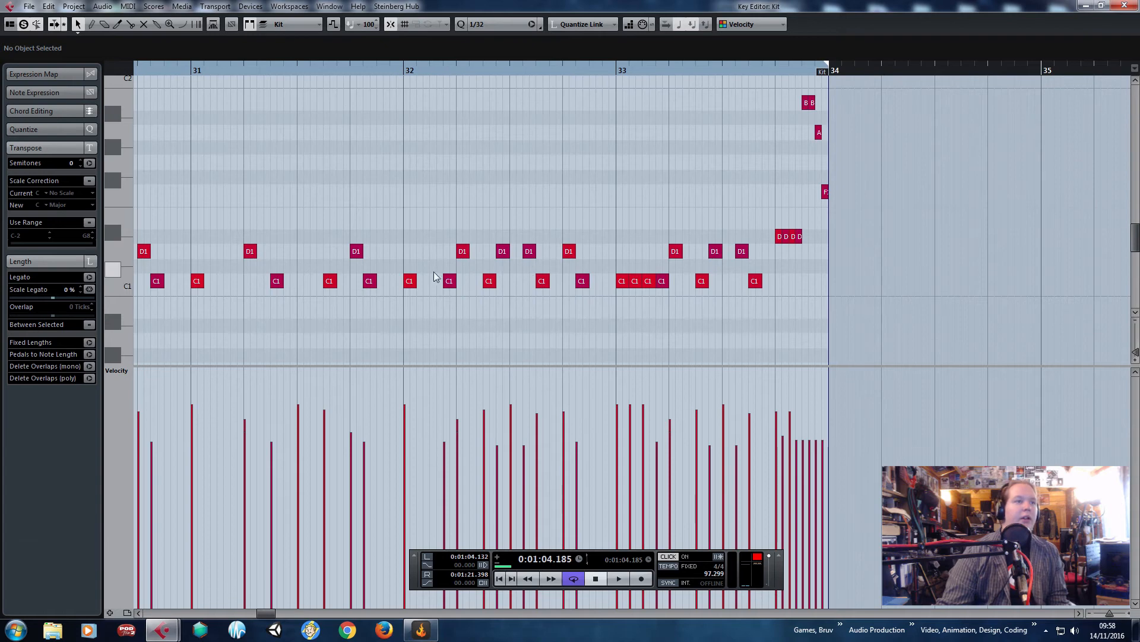
pyautogui.click(413, 284)
pyautogui.hotkey('ctrl', 'c')
pyautogui.scroll(1, 414, 103)
pyautogui.click(437, 72)
pyautogui.hotkey('ctrl', 'v')
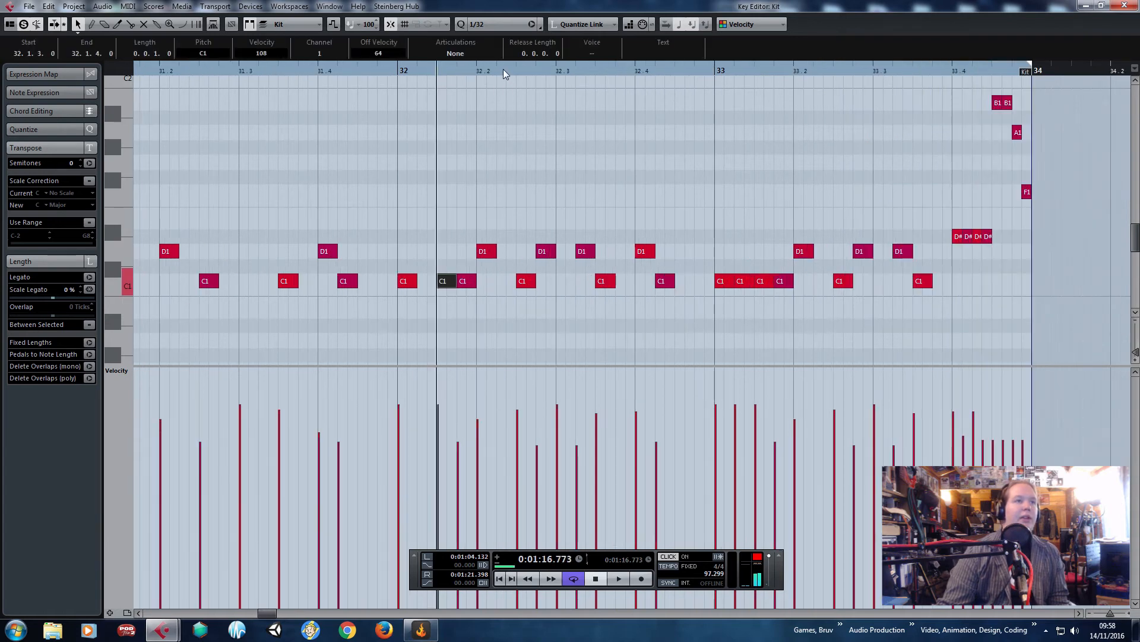
pyautogui.click(497, 71)
pyautogui.scroll(1, 677, 77)
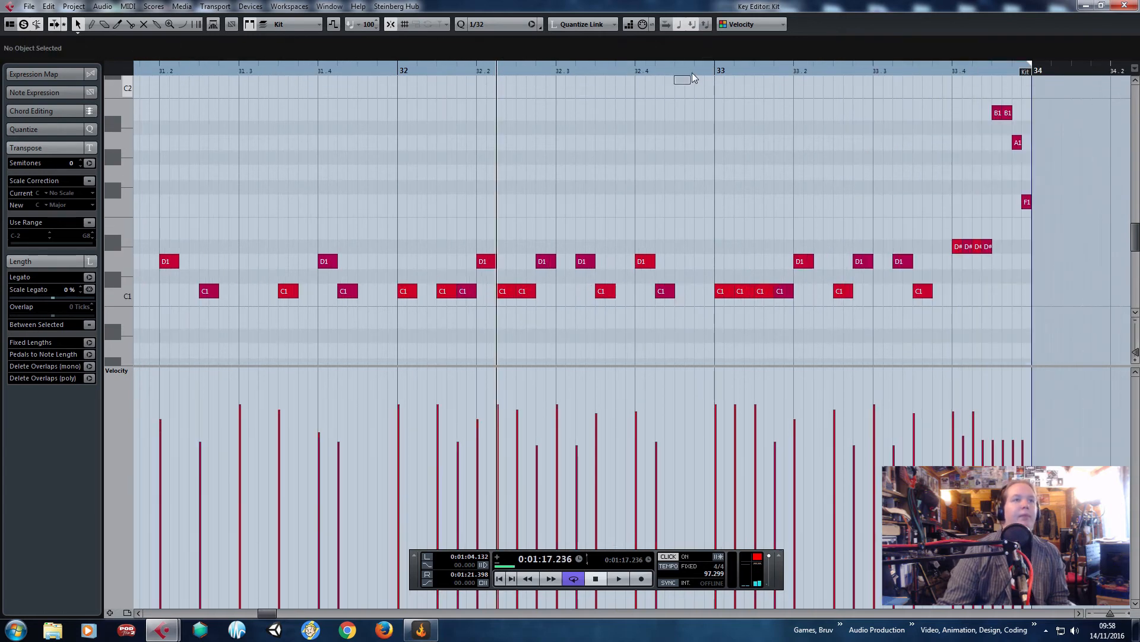
pyautogui.moveTo(692, 72); pyautogui.dragTo(675, 75)
pyautogui.hotkey('ctrl', 'v')
# Close the Key Editor, play back from 31.3, and extend the Bass part to bar 34.
pyautogui.click(239, 72)
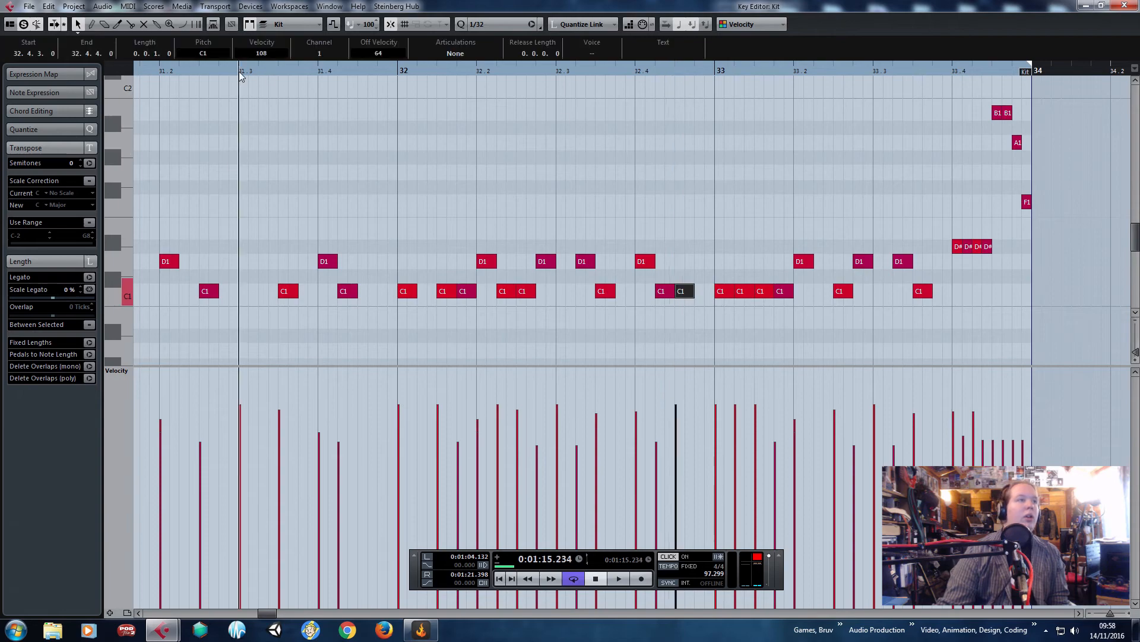
pyautogui.click(1126, 5)
pyautogui.press('space')
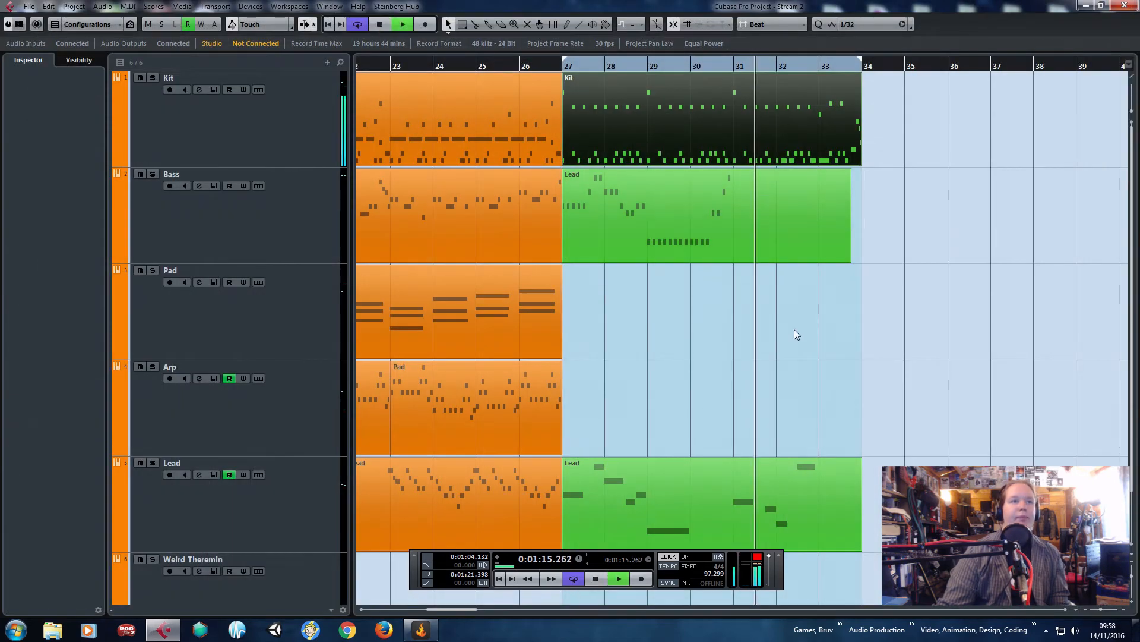
pyautogui.moveTo(846, 258); pyautogui.dragTo(862, 260)
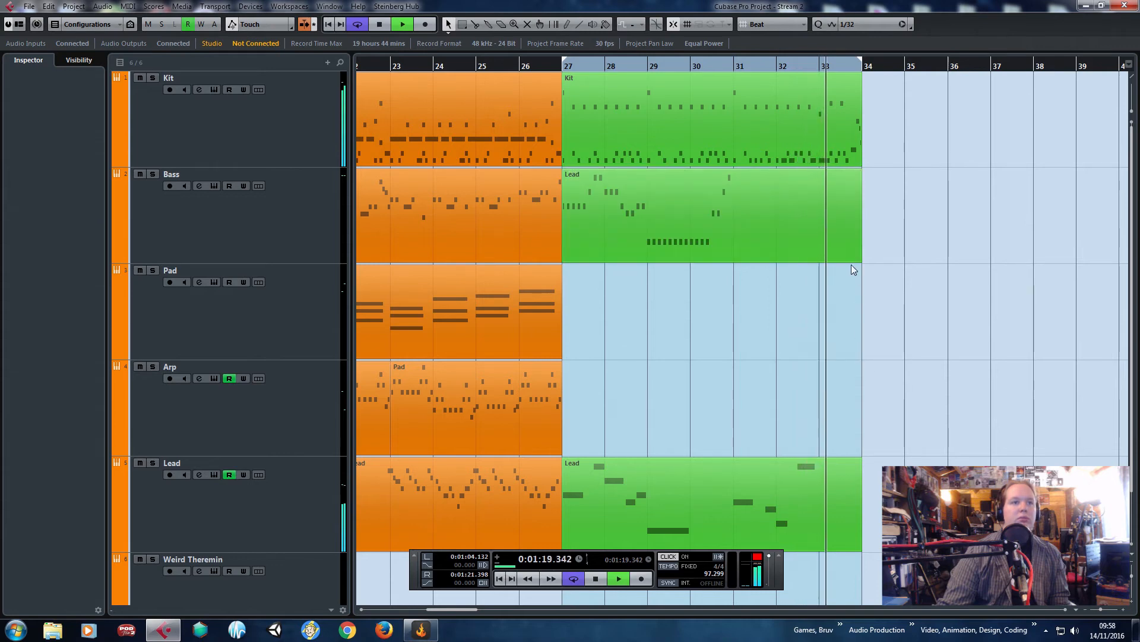
pyautogui.press('space')
# Split the Kit part at bars 32 and 33.
pyautogui.click(823, 155)
pyautogui.press('3')
pyautogui.click(778, 139)
pyautogui.click(822, 139)
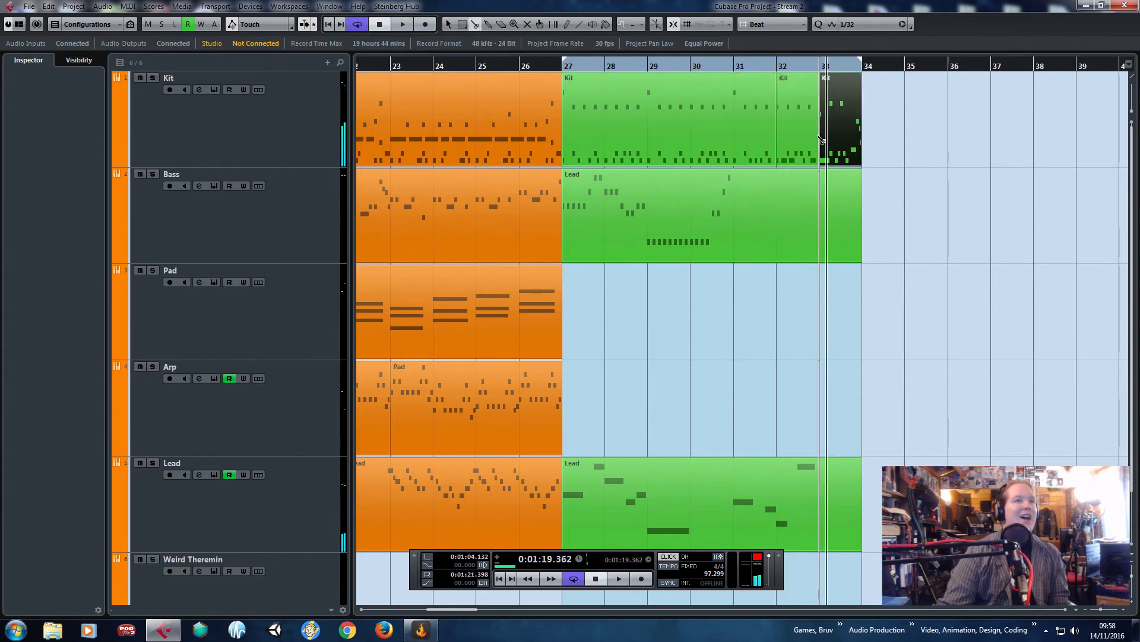
# Replace the Kit piece at bar 32 with the fill piece from bar 33, and end the loop range at bar 33.
pyautogui.press('1')
pyautogui.click(807, 139)
pyautogui.press('Delete')
pyautogui.moveTo(836, 144); pyautogui.dragTo(793, 143)
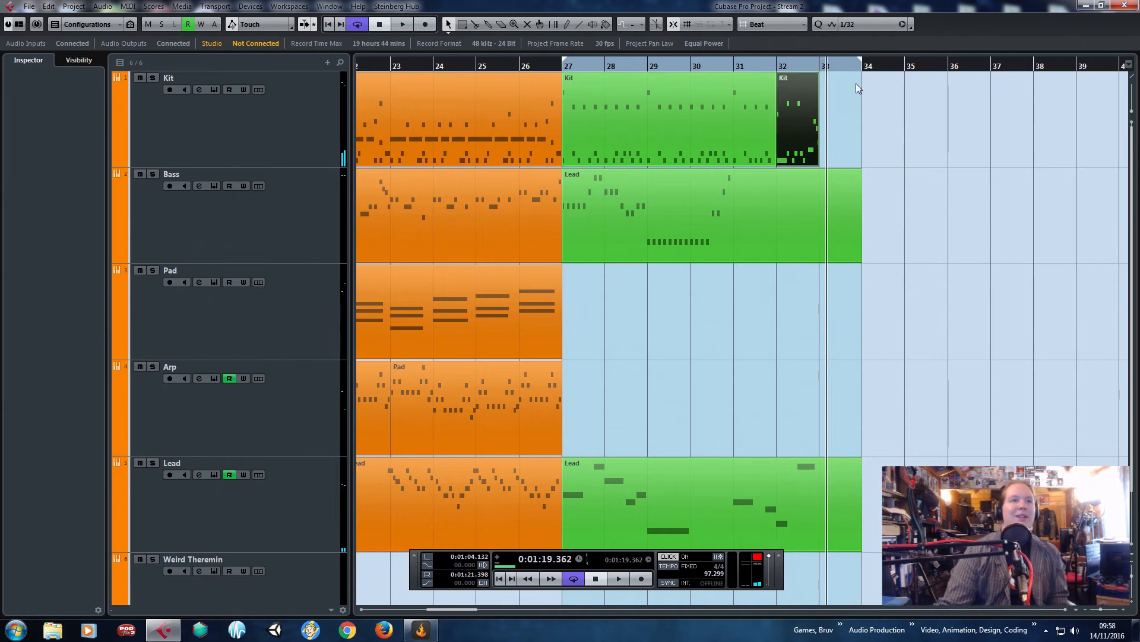
pyautogui.moveTo(824, 72); pyautogui.dragTo(823, 73)
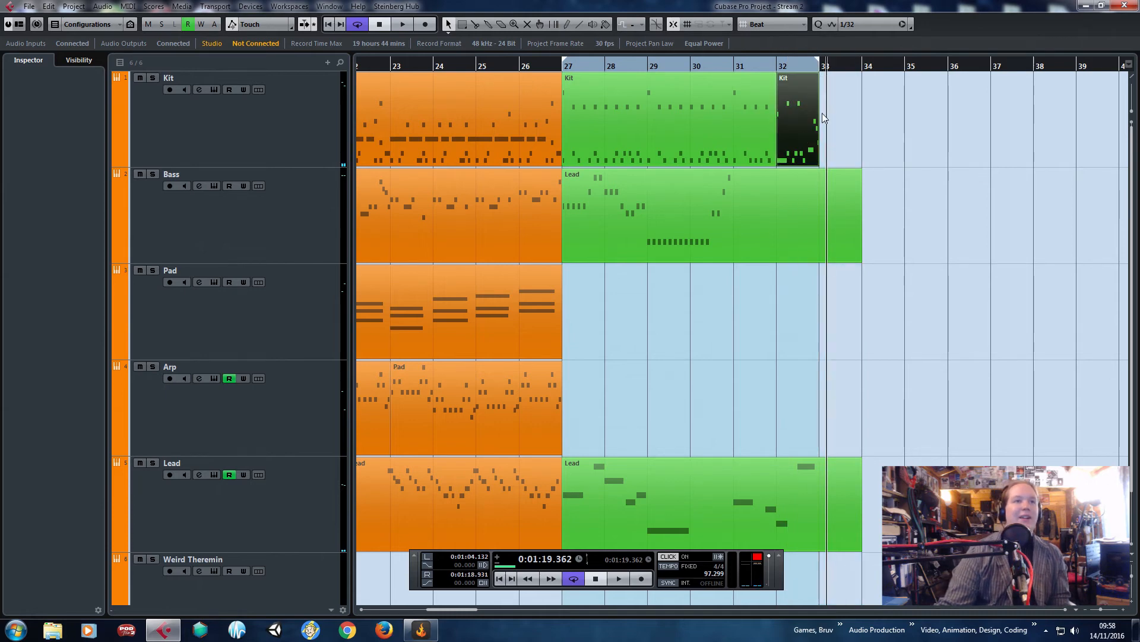
# Play back the section's new ending from bar 32.
pyautogui.click(774, 66)
pyautogui.press('space')
pyautogui.scroll(-1, 680, 273)
pyautogui.scroll(-1, 680, 274)
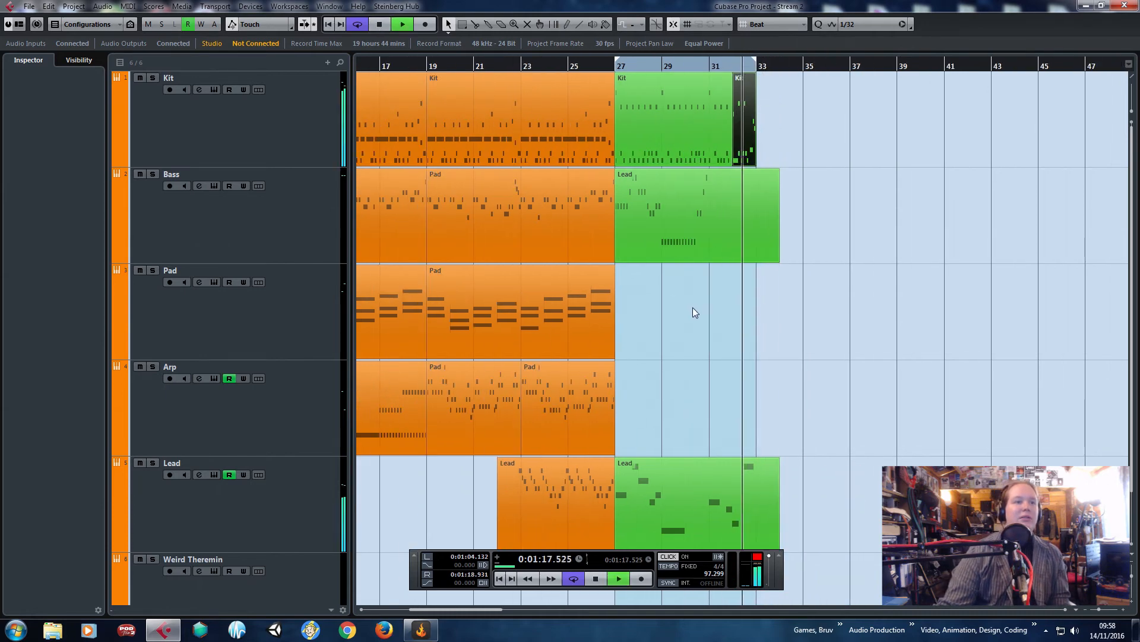
pyautogui.press('space')
# Start the loop range at bar 23 and play back the section.
pyautogui.moveTo(341, 123); pyautogui.dragTo(555, 115)
pyautogui.click(731, 66)
pyautogui.press('space')
pyautogui.press('space')
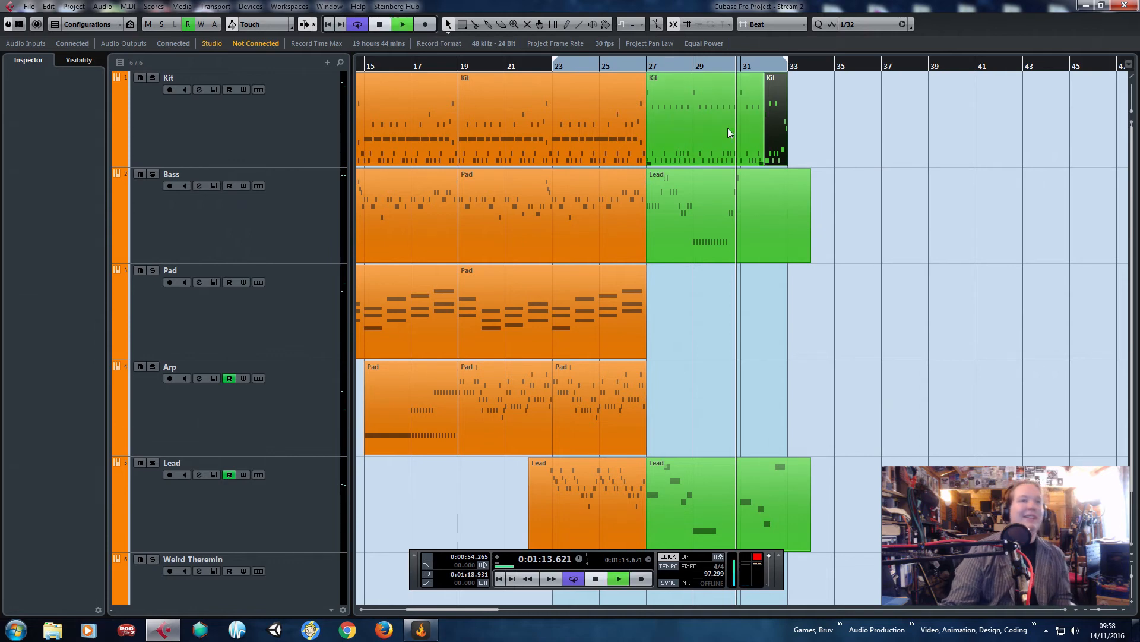
# Glue the two Kit parts between bars 27 and 33 into one part while playing back.
pyautogui.press('space')
pyautogui.press('h')
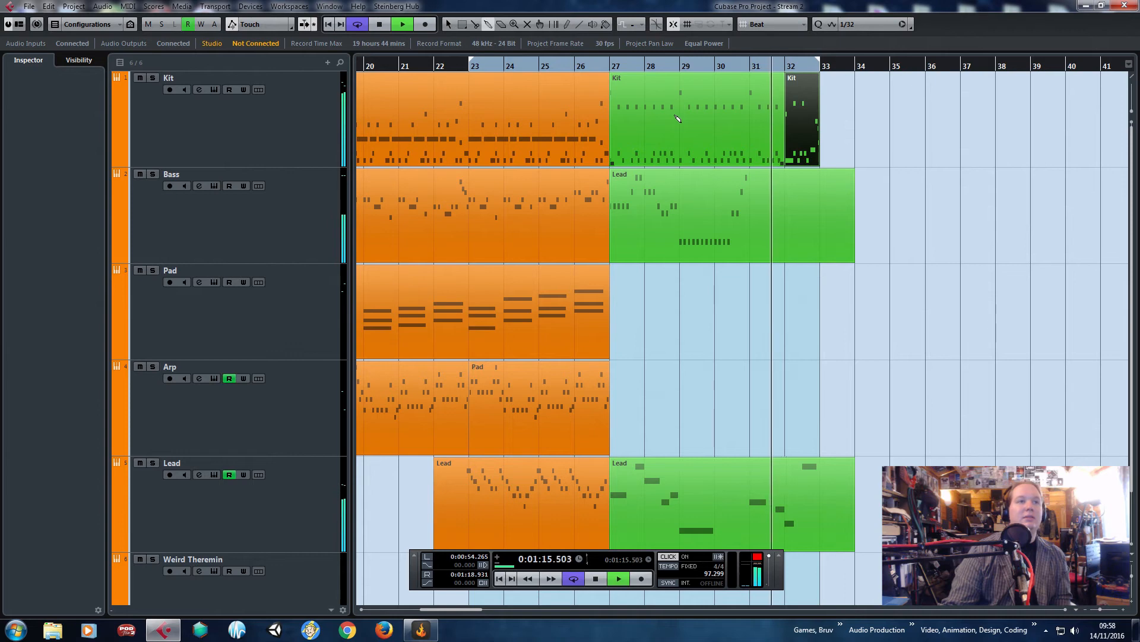
pyautogui.click(836, 102)
pyautogui.scroll(-2, 714, 374)
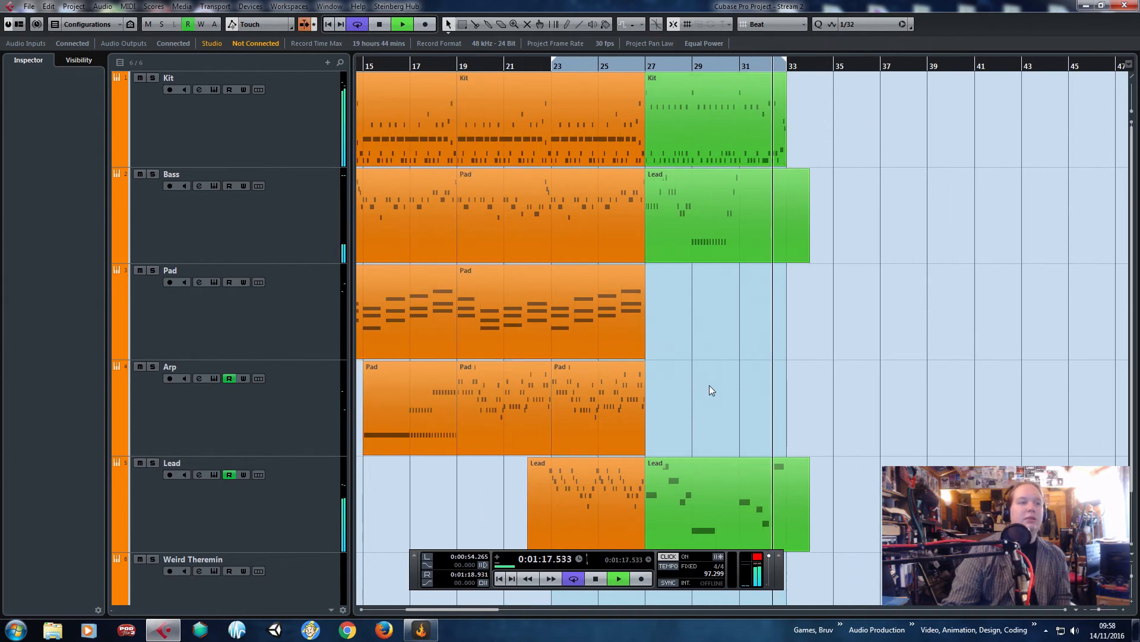
# Trim the green Bass and Lead parts so both end at bar 33, and stop playback.
pyautogui.scroll(3, 710, 381)
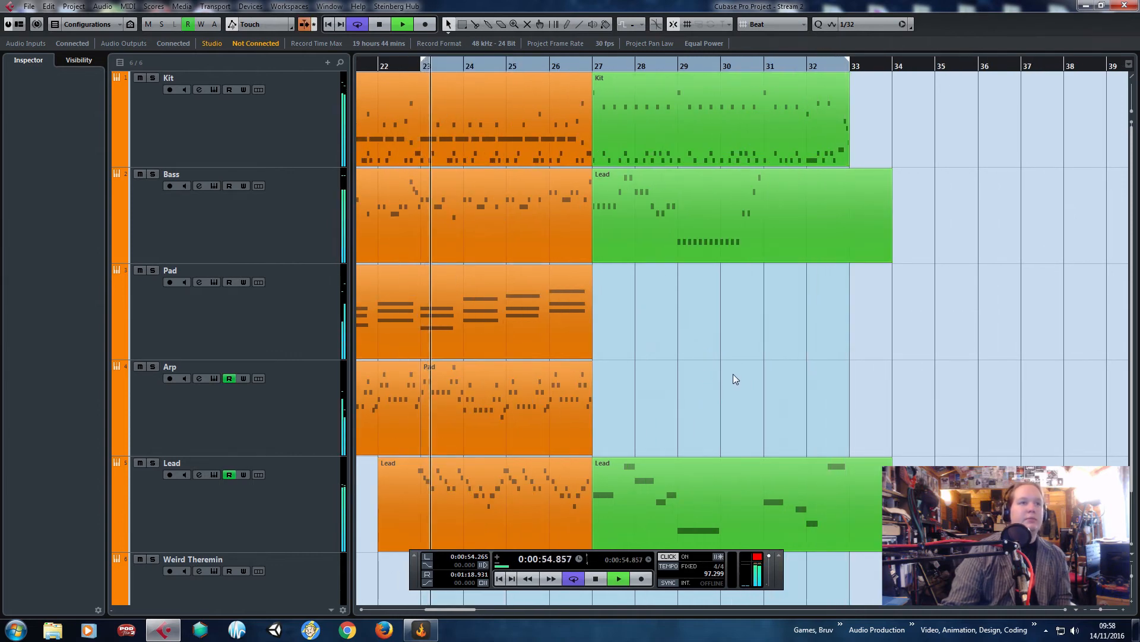
pyautogui.moveTo(945, 511); pyautogui.dragTo(849, 260)
pyautogui.click(854, 420)
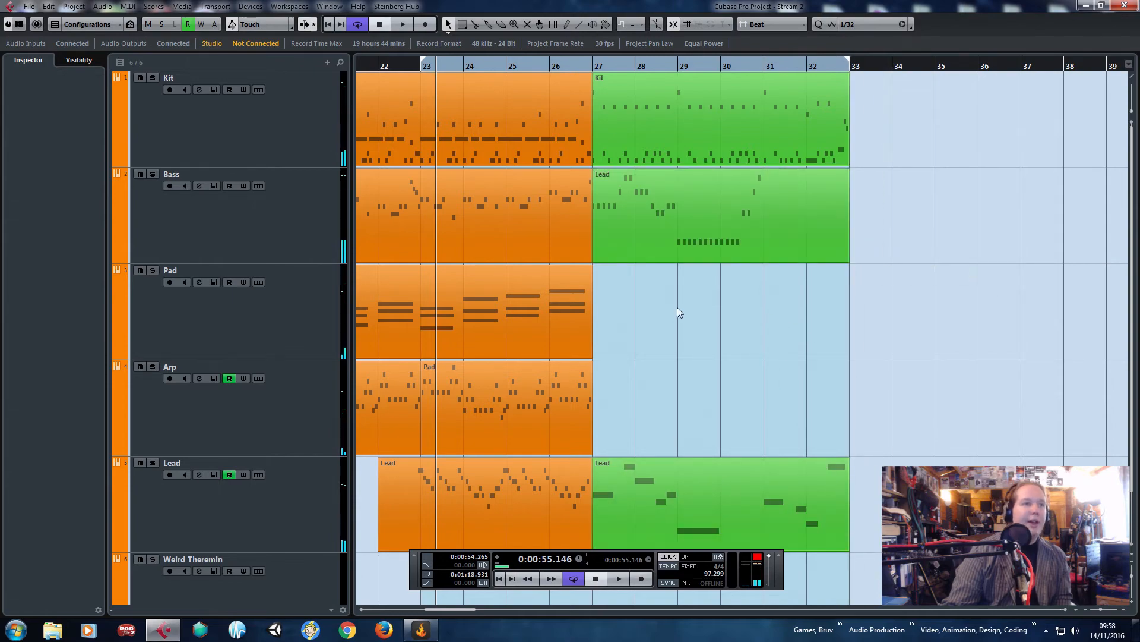
# Open the green Bass and Lead parts from bar 27 together in the Key Editor and examine their notes over bars 31 and 32.
pyautogui.moveTo(901, 220); pyautogui.dragTo(765, 510)
pyautogui.doubleClick(765, 511)
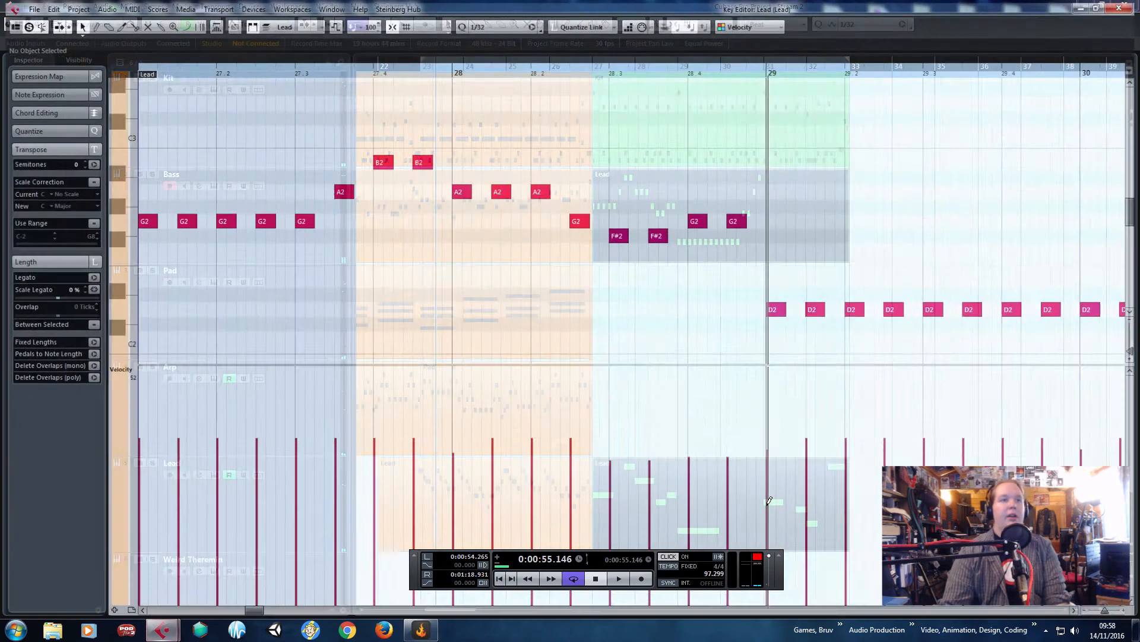
pyautogui.scroll(-1, 879, 255)
pyautogui.scroll(6, 945, 262)
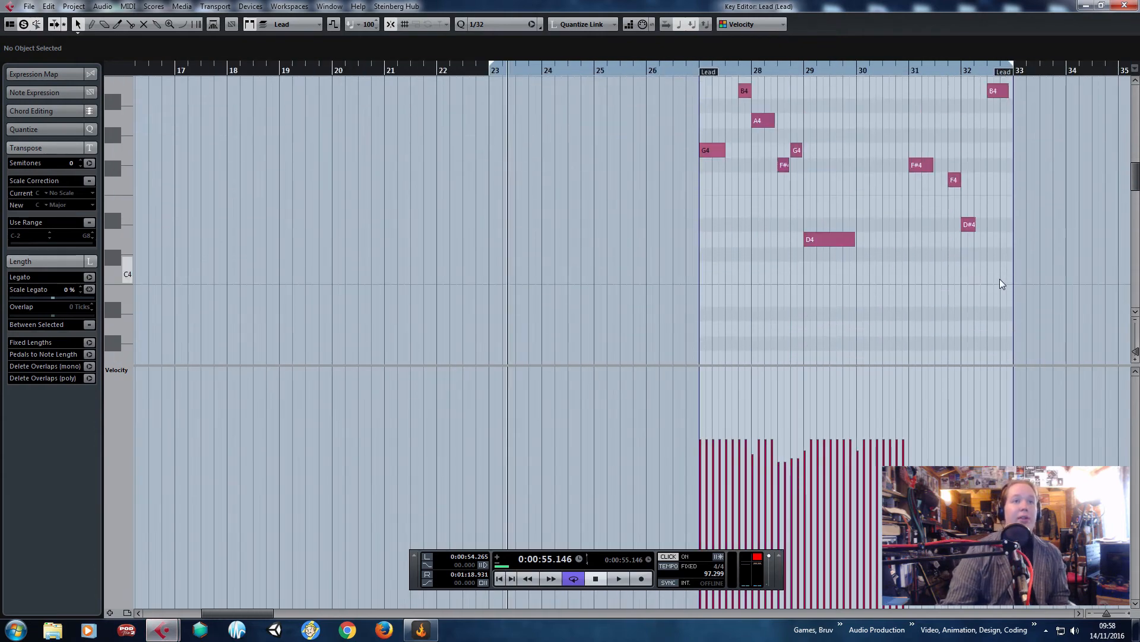
pyautogui.scroll(4, 941, 267)
pyautogui.scroll(-2, 890, 263)
pyautogui.moveTo(1077, 283); pyautogui.dragTo(871, 93)
pyautogui.scroll(3, 865, 146)
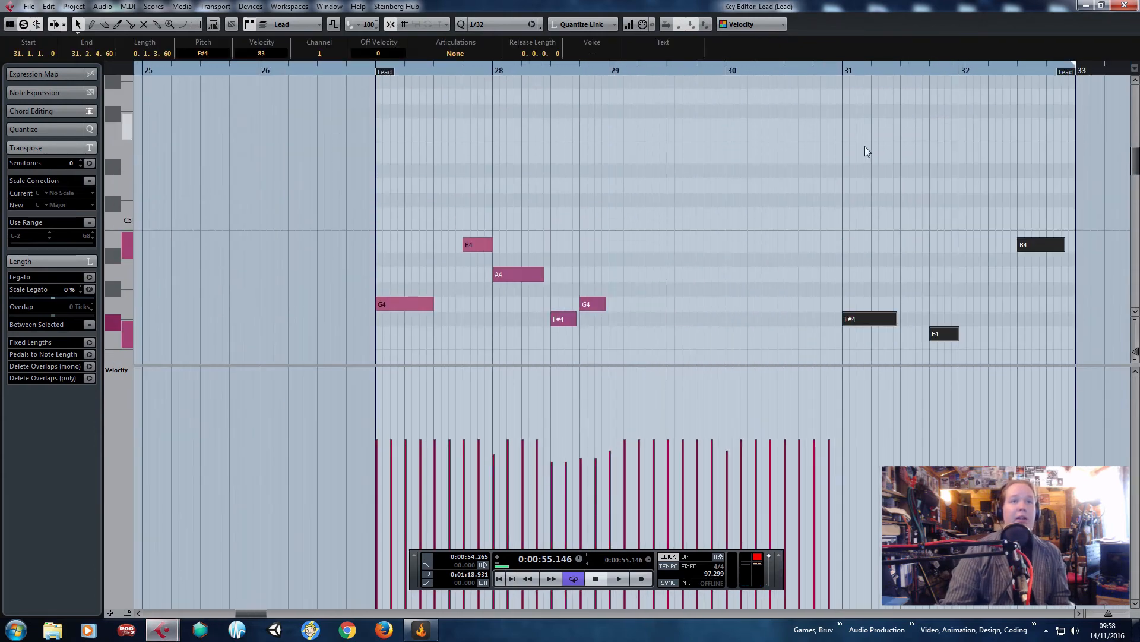
pyautogui.scroll(-8, 875, 205)
pyautogui.click(903, 220)
pyautogui.scroll(3, 888, 212)
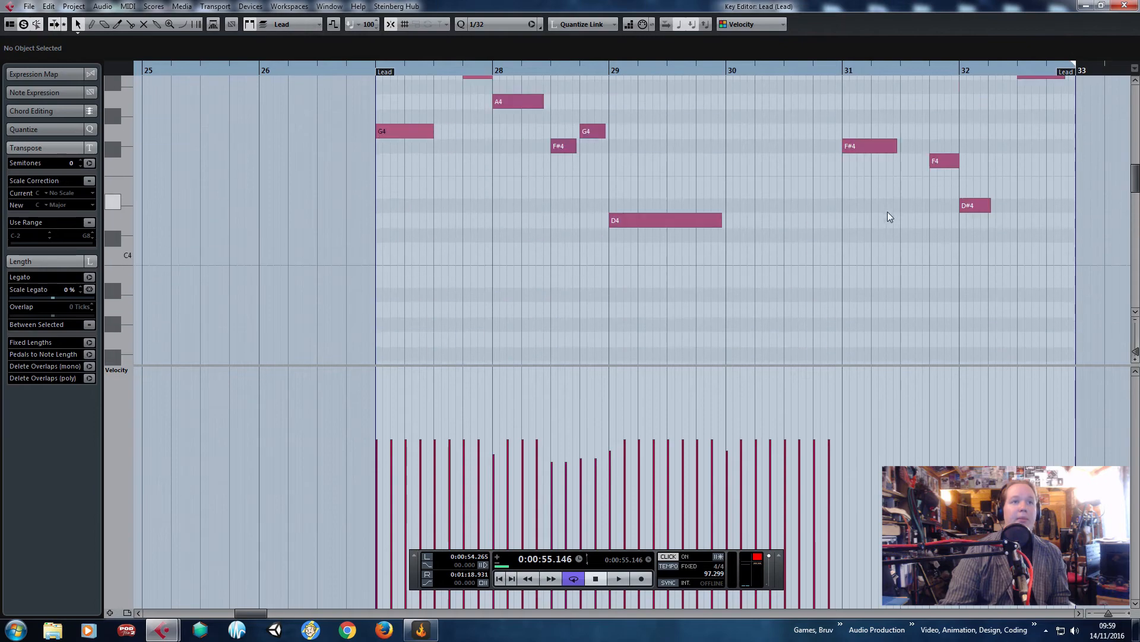
pyautogui.scroll(-2, 890, 217)
pyautogui.scroll(3, 880, 216)
pyautogui.scroll(1, 878, 220)
# Copy the bass B2 note just before bar 31 to the start of bar 31 and lower the copy to F#2.
pyautogui.click(748, 261)
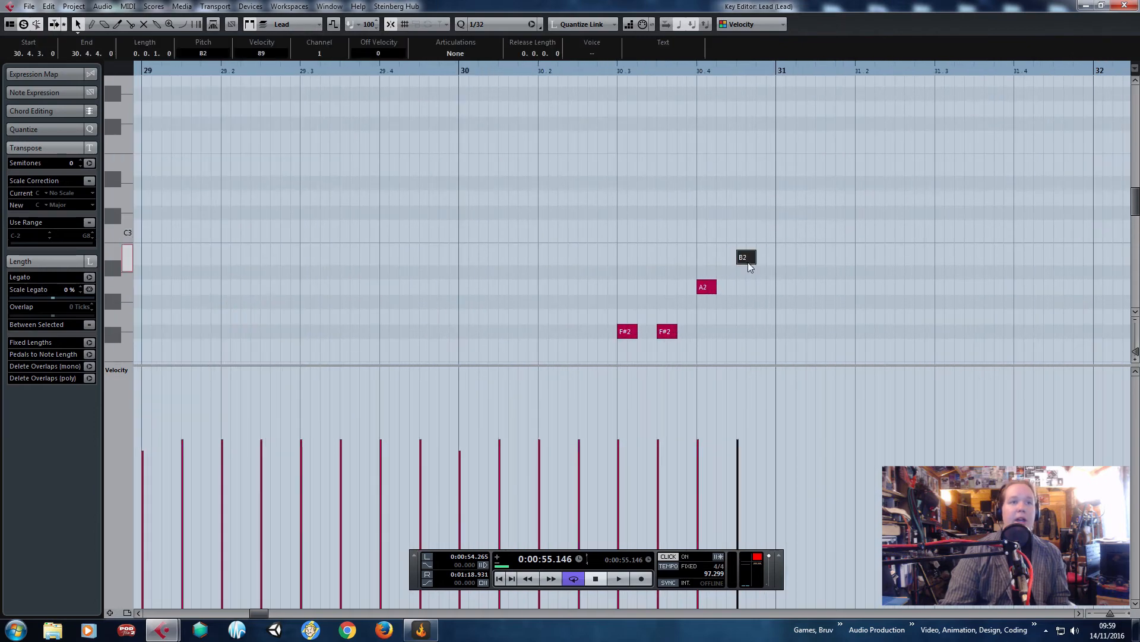
pyautogui.click(778, 73)
pyautogui.scroll(-3, 810, 130)
pyautogui.hotkey('ctrl', 'v')
pyautogui.scroll(2, 785, 149)
pyautogui.moveTo(785, 147); pyautogui.dragTo(818, 233)
# Repeat the F#2 bass note every eighth from the second eighth of bar 31 up to beat 3.
pyautogui.click(831, 74)
pyautogui.hotkey('ctrl', 'v')
pyautogui.click(892, 72)
pyautogui.hotkey('ctrl', 'v')
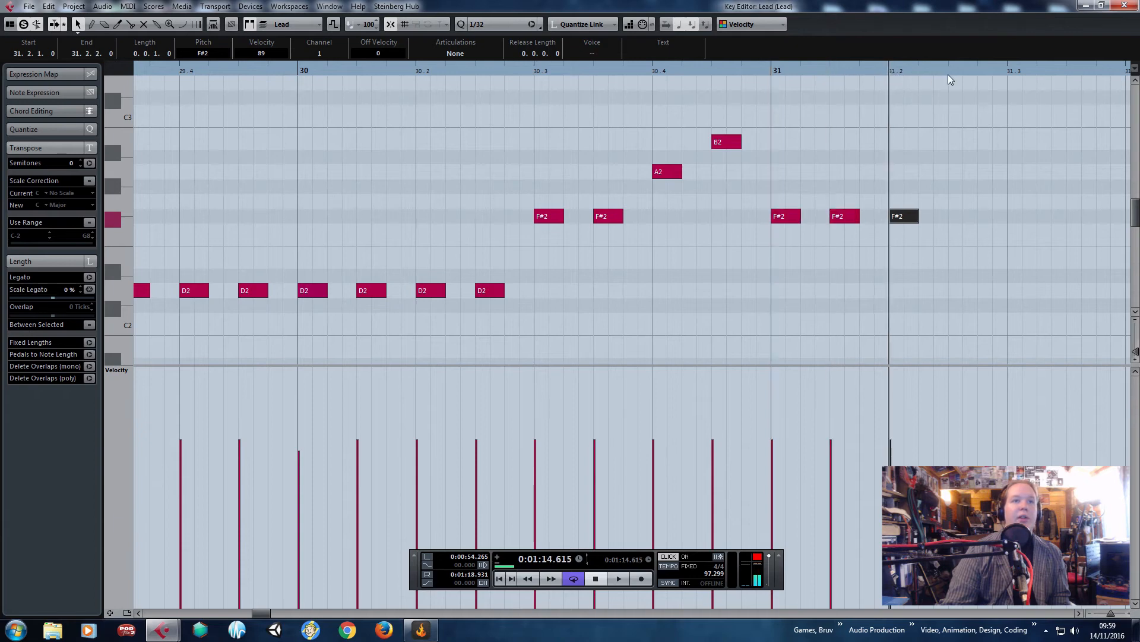
pyautogui.click(949, 74)
pyautogui.hotkey('ctrl', 'v')
pyautogui.click(1007, 76)
pyautogui.hotkey('ctrl', 'v')
# Examine the lead melody from bar 28 to bar 33 to see which pitches the bass should follow.
pyautogui.scroll(-2, 1026, 245)
pyautogui.scroll(4, 1029, 245)
pyautogui.moveTo(1028, 245); pyautogui.dragTo(1131, 219)
pyautogui.scroll(3, 850, 250)
pyautogui.scroll(-3, 628, 179)
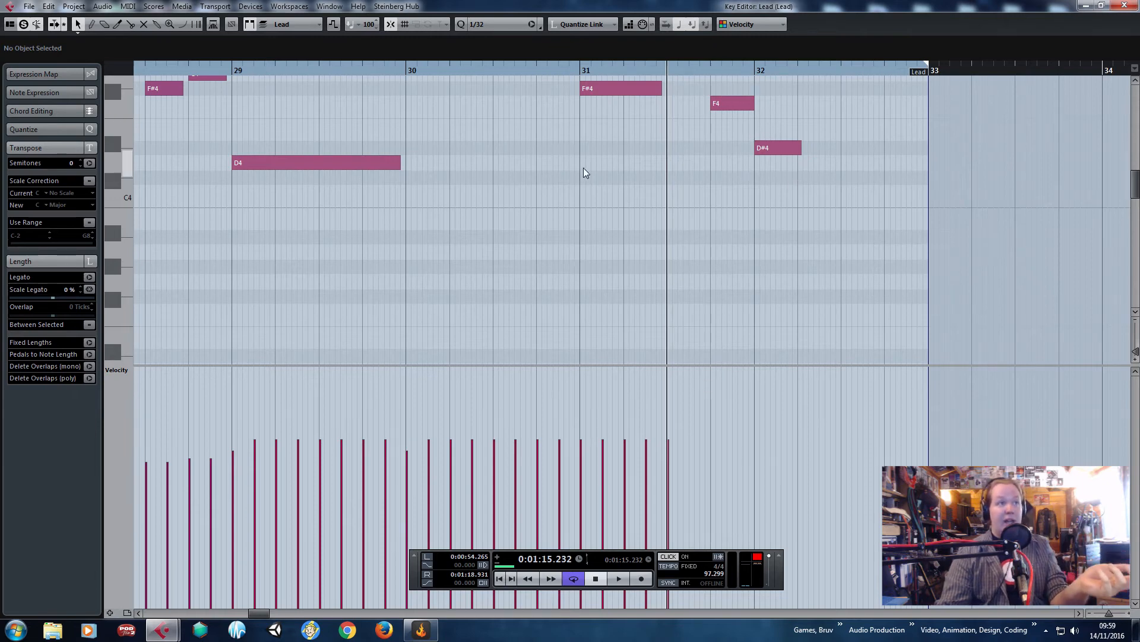
pyautogui.scroll(2, 585, 172)
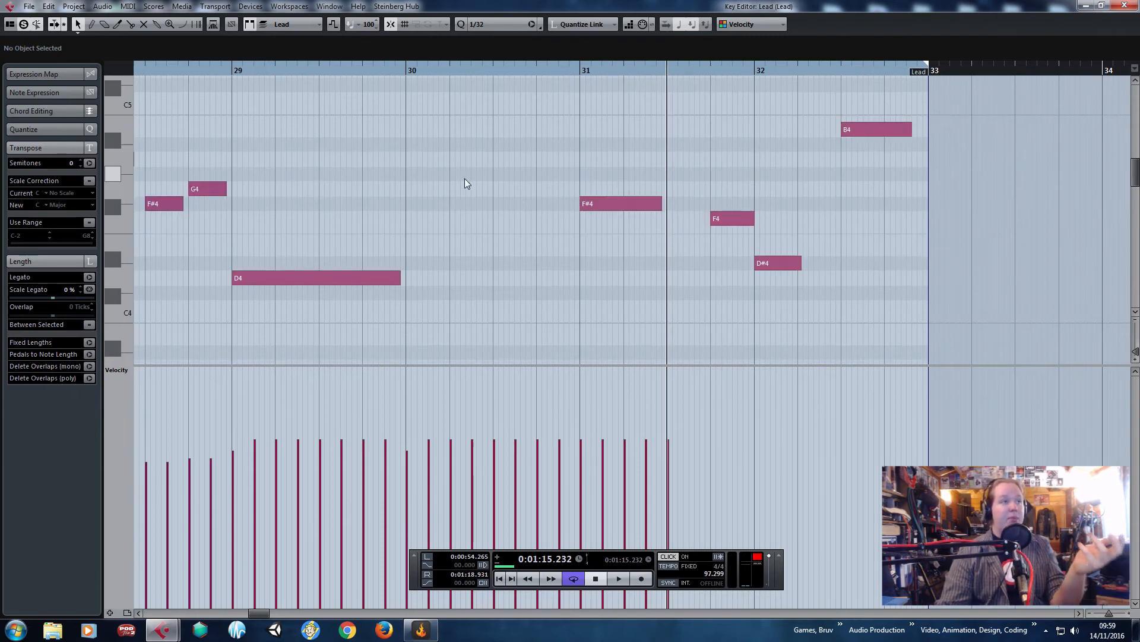
pyautogui.scroll(-1, 464, 178)
pyautogui.hscroll(-3, 346, 199)
pyautogui.hscroll(2, 943, 106)
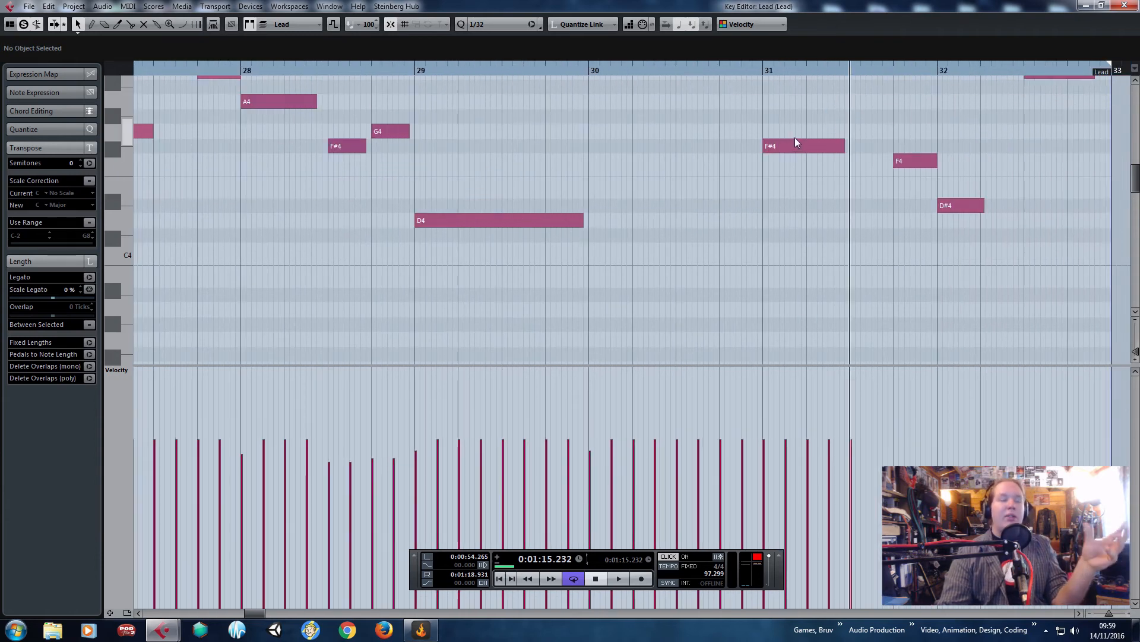
# Play back the new bass notes from bar 31.
pyautogui.click(758, 71)
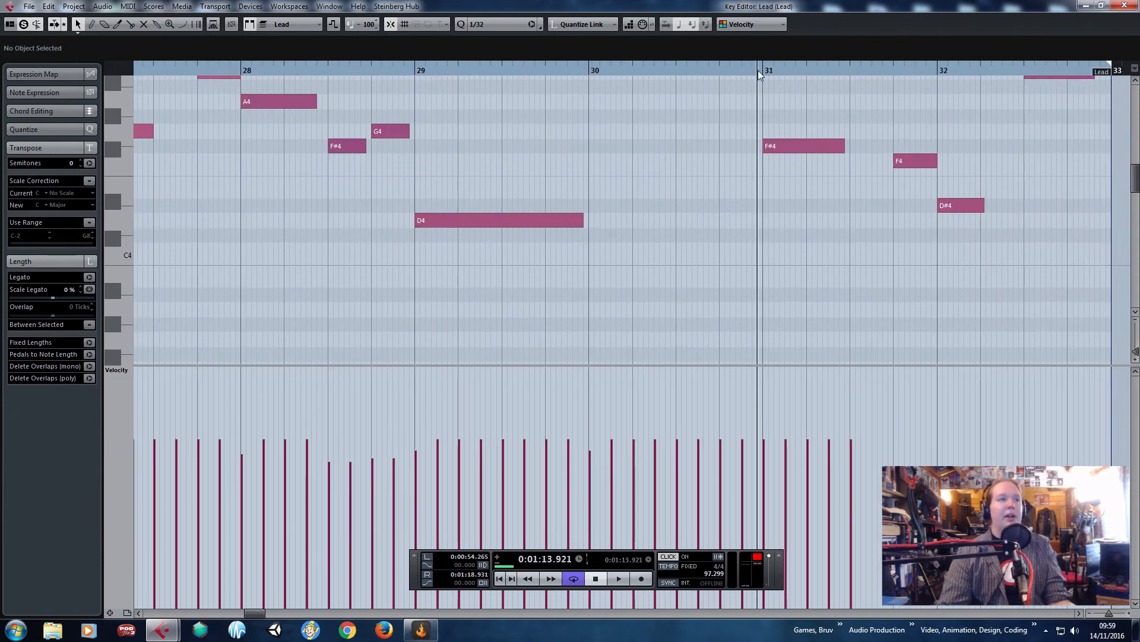
pyautogui.press('space')
pyautogui.press('space')
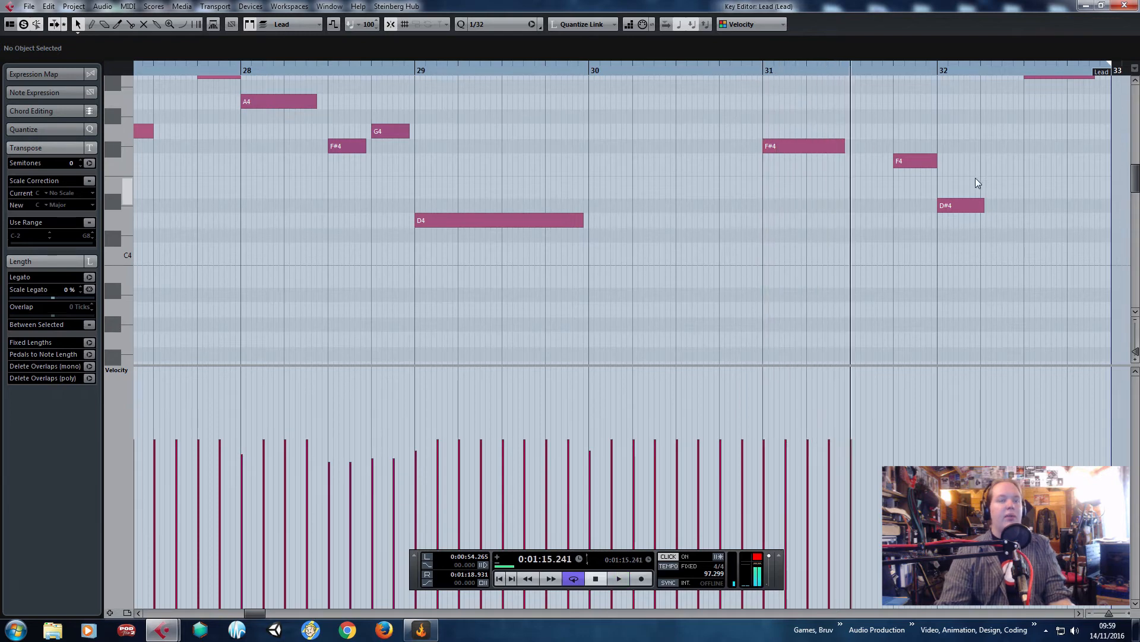
# Raise the velocities of the lead notes F#4, F4, D#4 and B4 in bars 31 and 32.
pyautogui.click(921, 162)
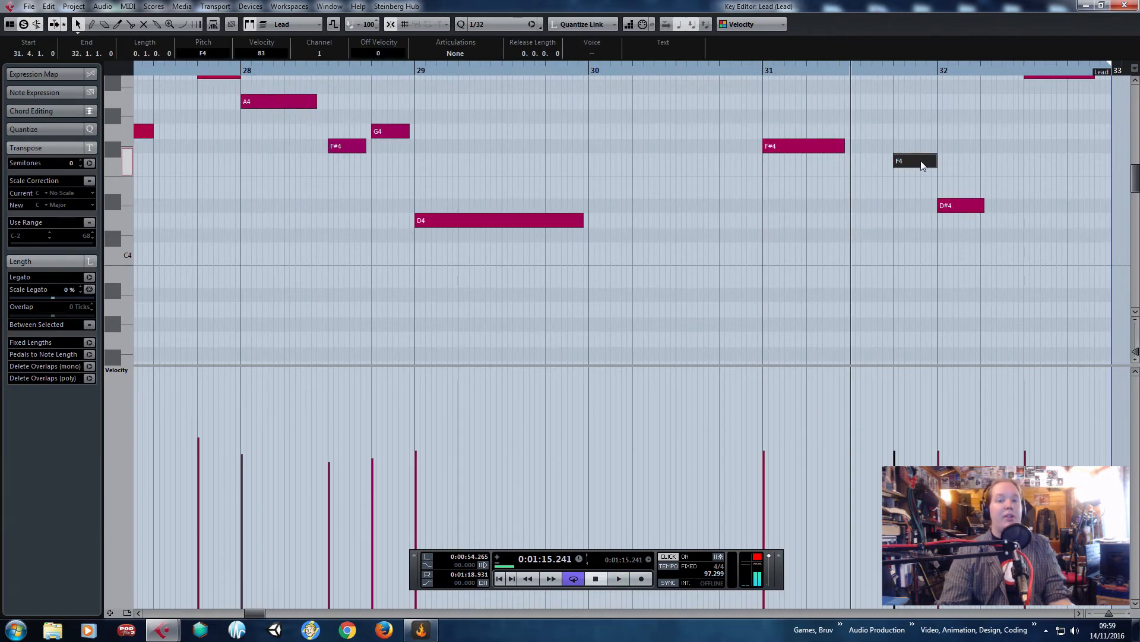
pyautogui.click(1030, 220)
pyautogui.hscroll(3, 950, 208)
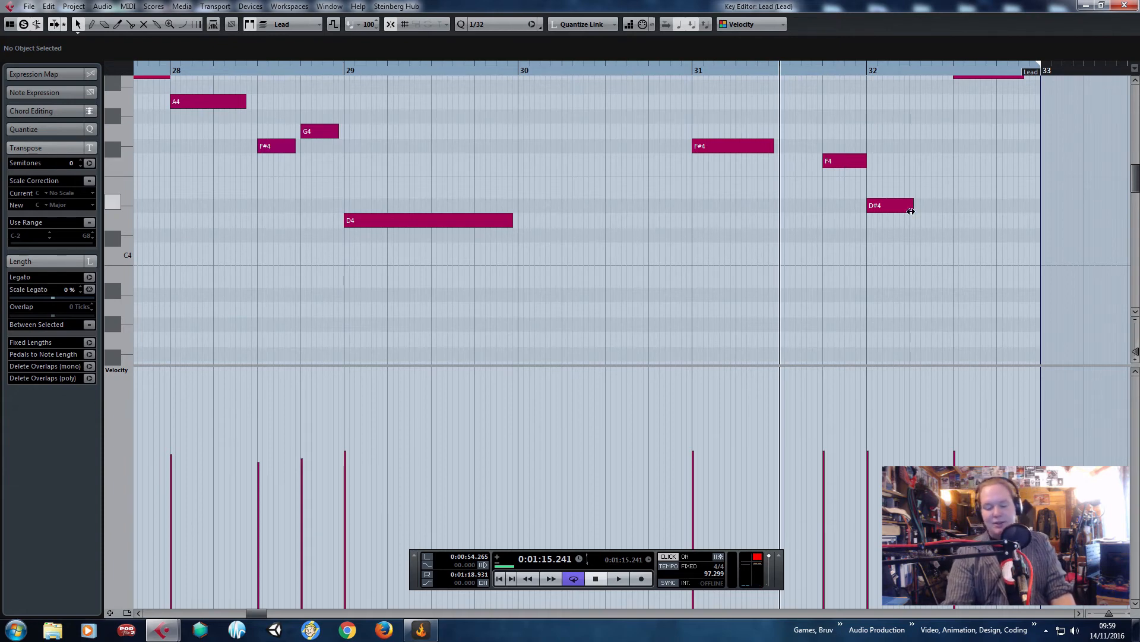
pyautogui.scroll(1, 917, 211)
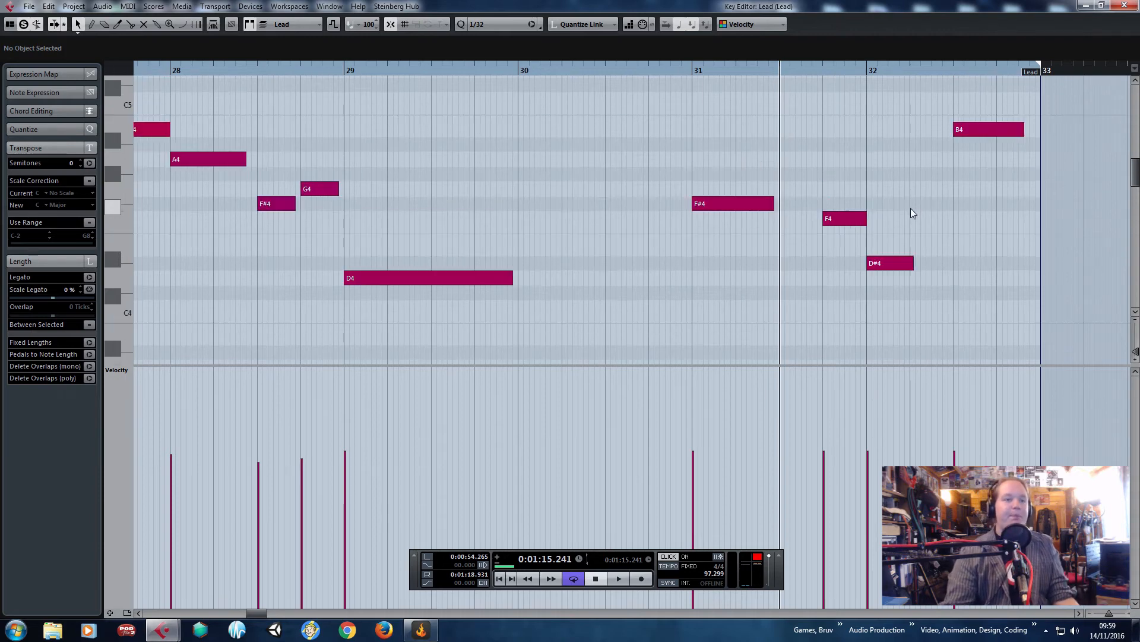
pyautogui.click(825, 432)
pyautogui.click(868, 439)
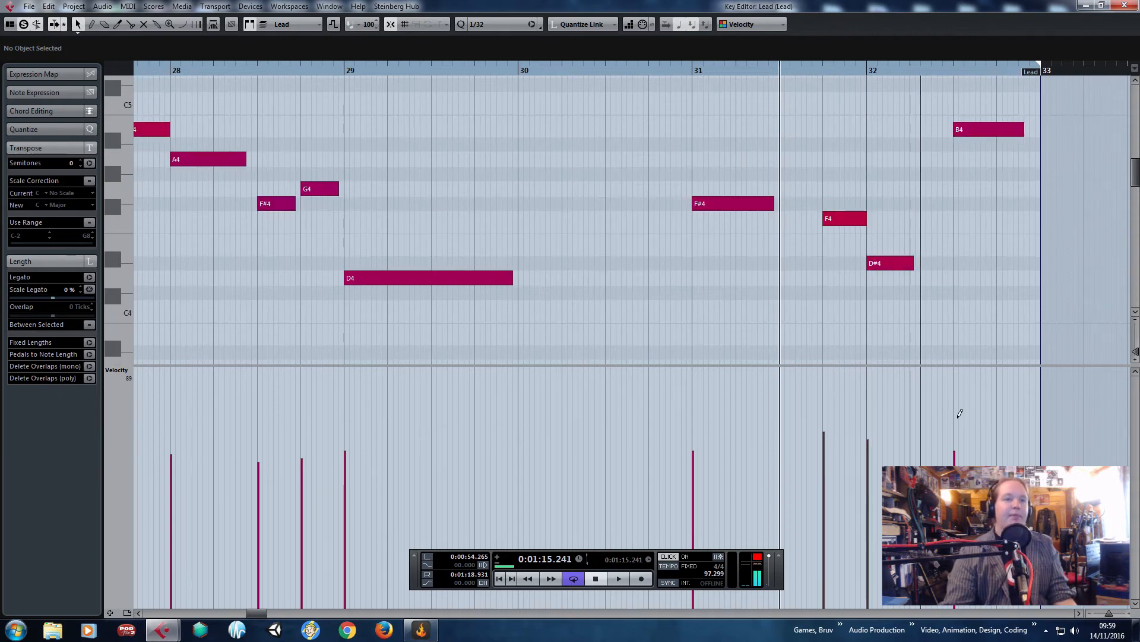
pyautogui.click(693, 435)
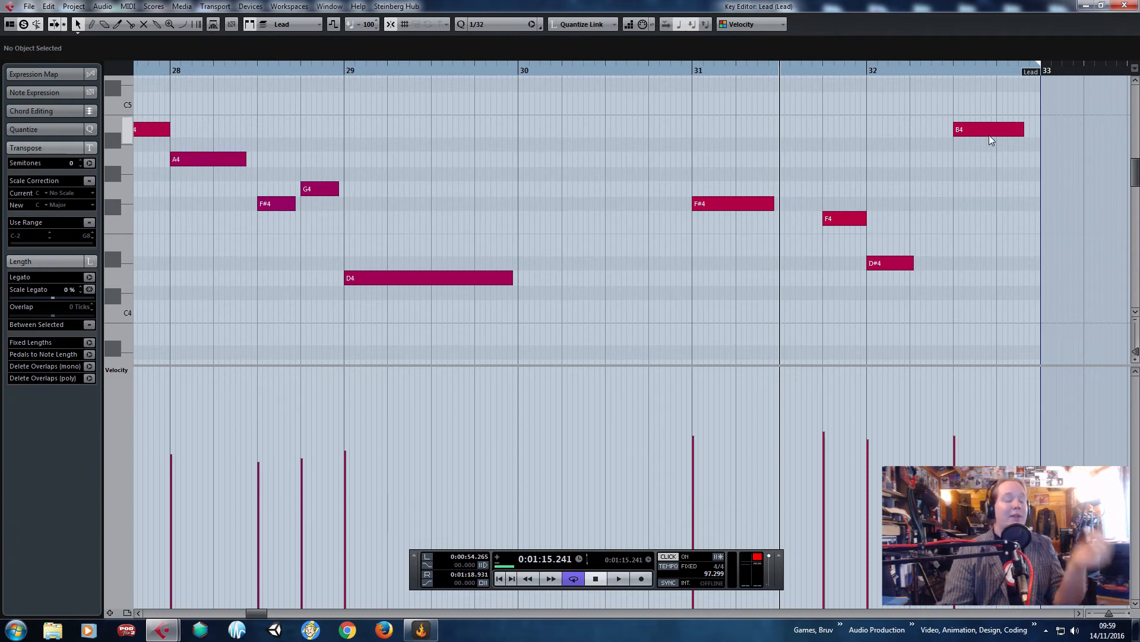
# Copy the bass F#2 note at beat 3 of bar 31 to the following eighth.
pyautogui.moveTo(928, 102); pyautogui.dragTo(963, 147)
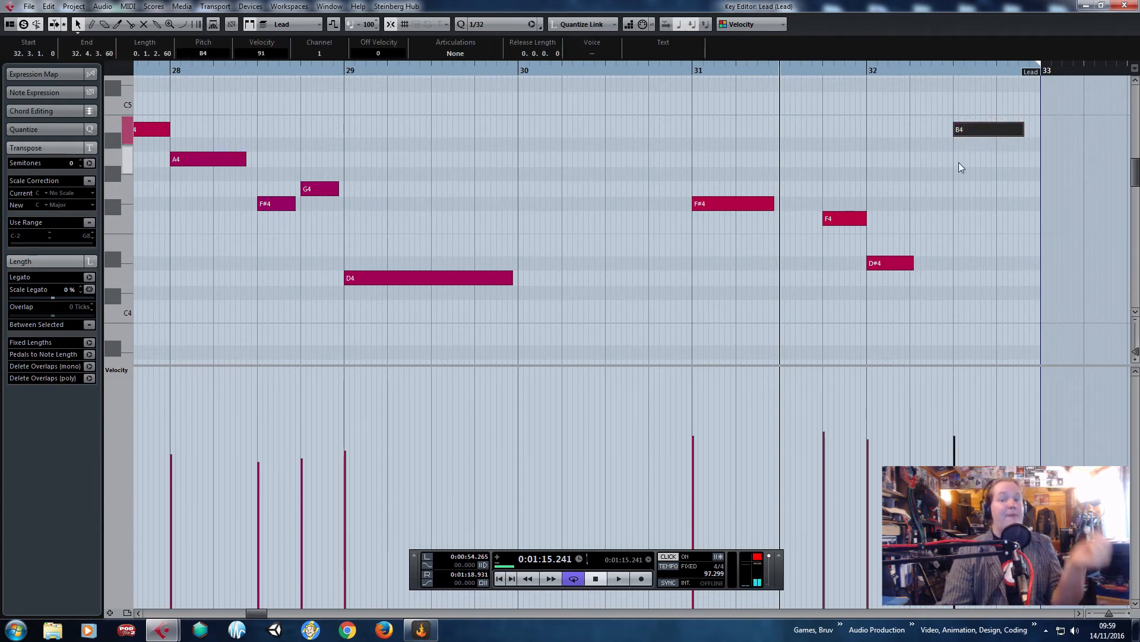
pyautogui.scroll(-5, 959, 167)
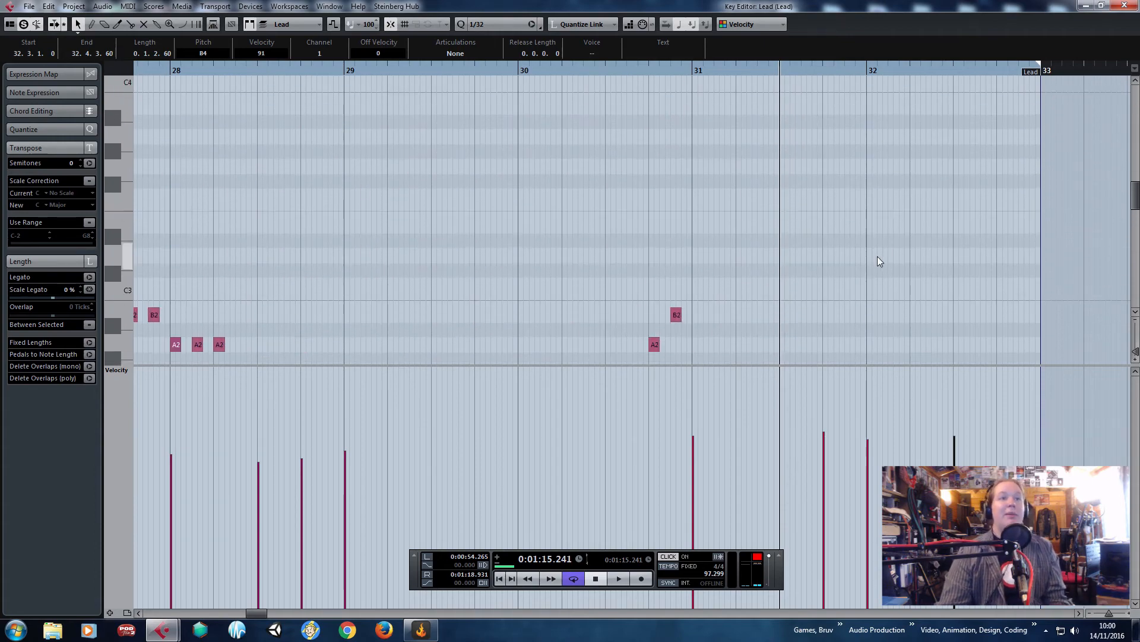
pyautogui.scroll(4, 878, 255)
pyautogui.scroll(-7, 871, 255)
pyautogui.moveTo(837, 207); pyautogui.dragTo(752, 261)
pyautogui.press('h')
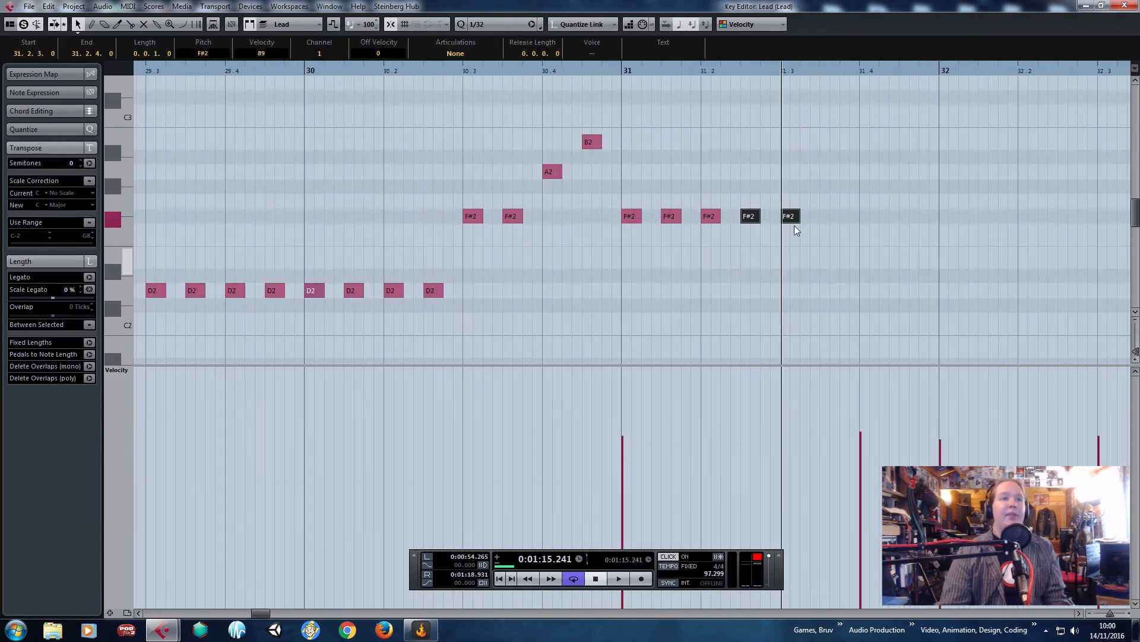
pyautogui.moveTo(841, 155); pyautogui.dragTo(785, 243)
pyautogui.hotkey('ctrl', 'c')
pyautogui.click(821, 72)
pyautogui.hotkey('ctrl', 'v')
pyautogui.scroll(2, 860, 234)
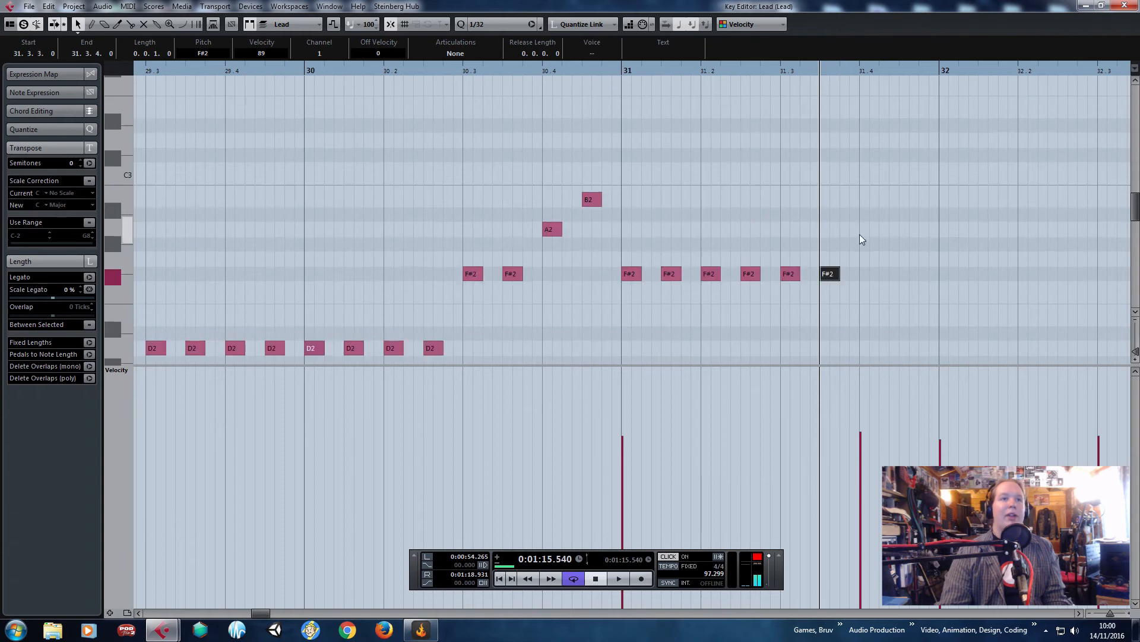
# Place two more bass eighth notes at beat 4 of bar 31 and lower them to F2 to follow the lead.
pyautogui.click(890, 312)
pyautogui.scroll(6, 890, 312)
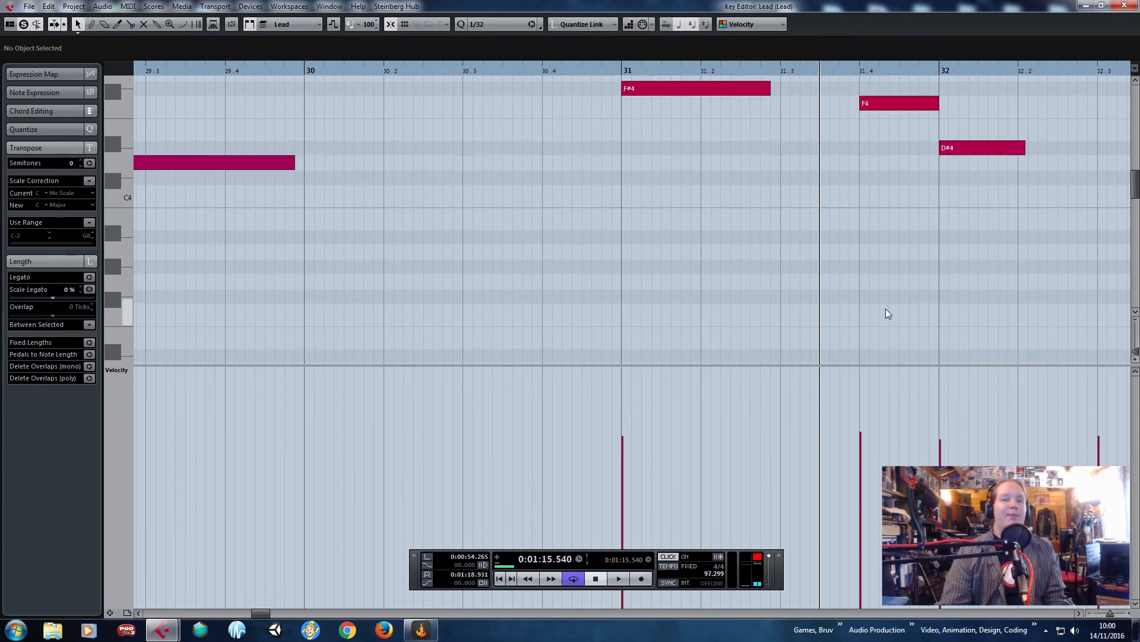
pyautogui.scroll(-6, 886, 310)
pyautogui.moveTo(878, 286); pyautogui.dragTo(779, 253)
pyautogui.press('h')
pyautogui.click(860, 73)
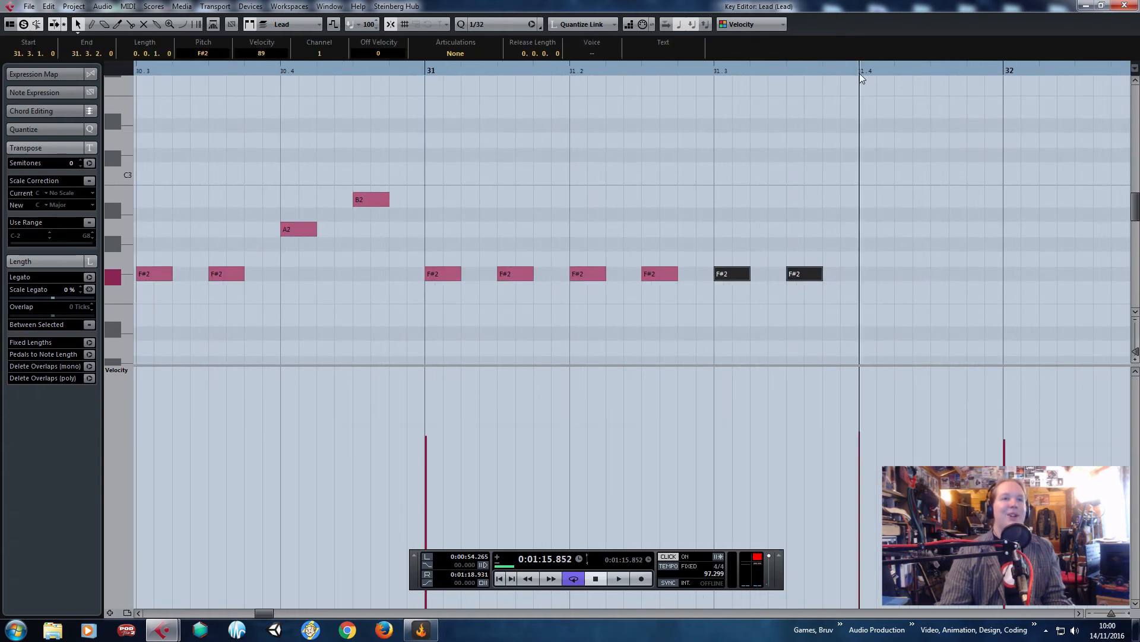
pyautogui.hotkey('ctrl', 'v')
pyautogui.moveTo(874, 271); pyautogui.dragTo(875, 287)
pyautogui.press('g')
# Copy four F#2 bass notes from bar 31 to the start of bar 32 and lower the copies to D#2.
pyautogui.scroll(6, 971, 319)
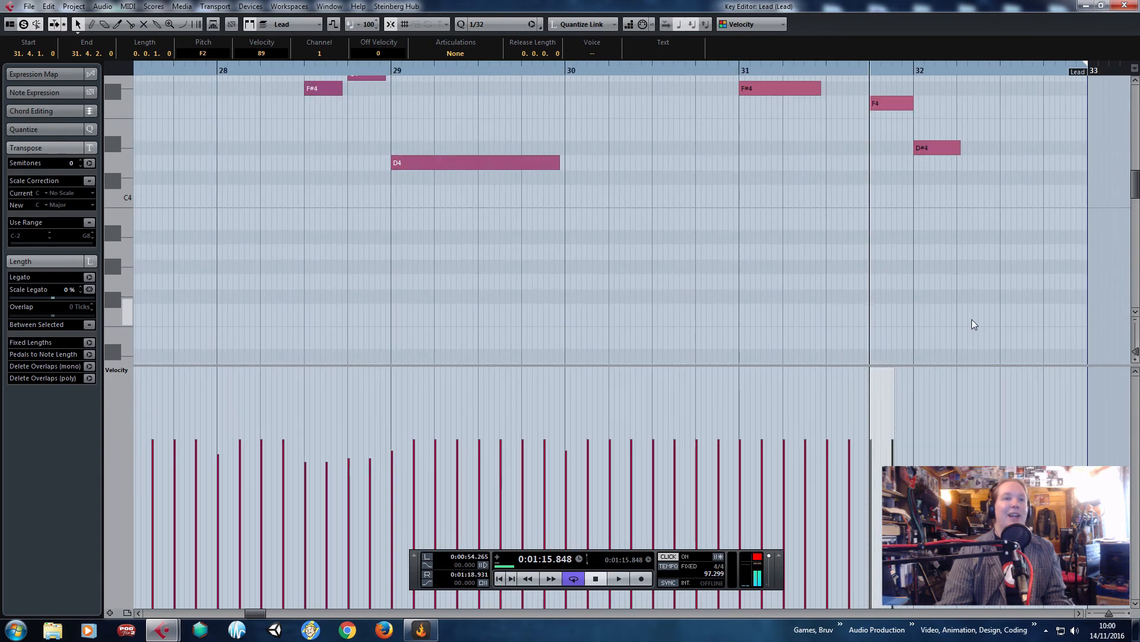
pyautogui.scroll(2, 981, 320)
pyautogui.scroll(-6, 981, 321)
pyautogui.press('h')
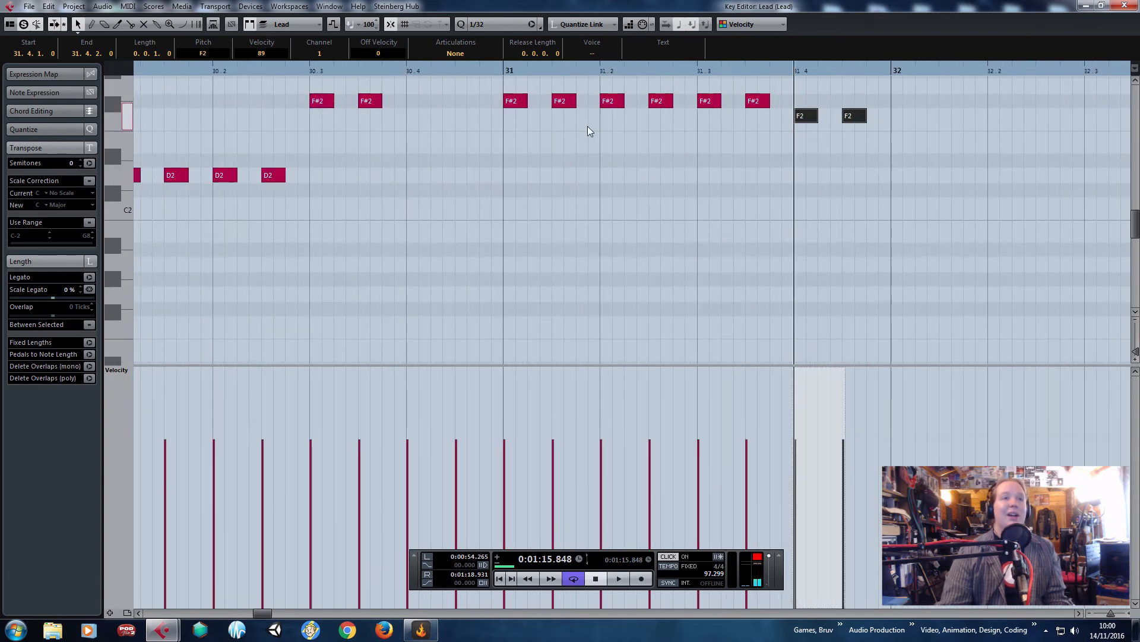
pyautogui.moveTo(481, 140); pyautogui.dragTo(666, 92)
pyautogui.hotkey('ctrl', 'c')
pyautogui.click(893, 70)
pyautogui.hotkey('ctrl', 'v')
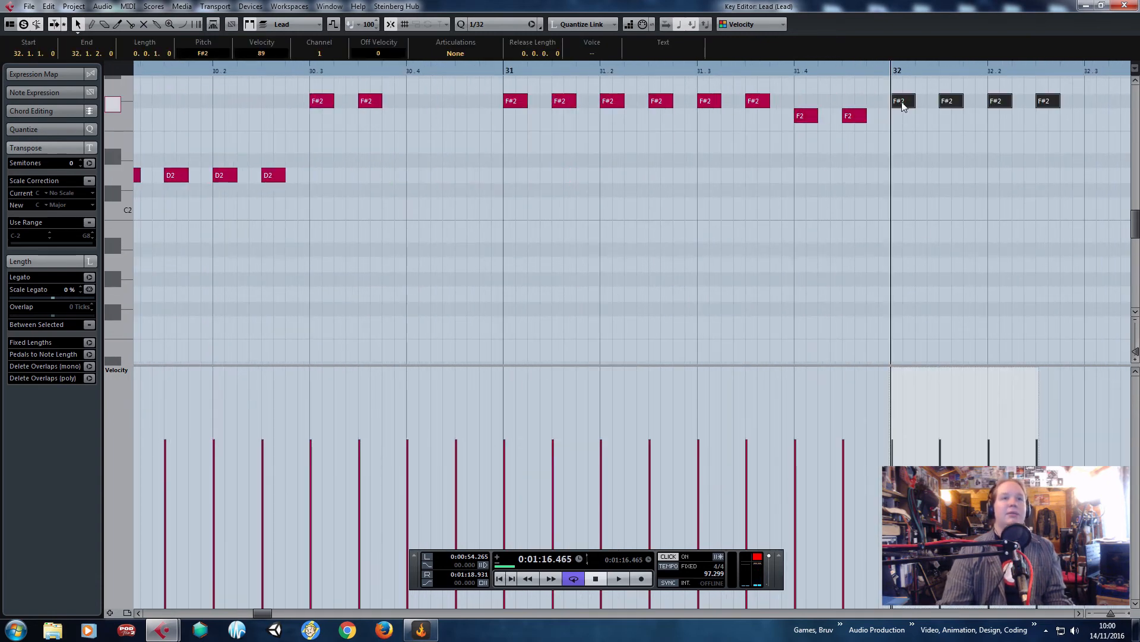
pyautogui.moveTo(902, 105); pyautogui.dragTo(884, 154)
# Play back the bass line through bars 31 and 32 and compare it with the lead.
pyautogui.press('space')
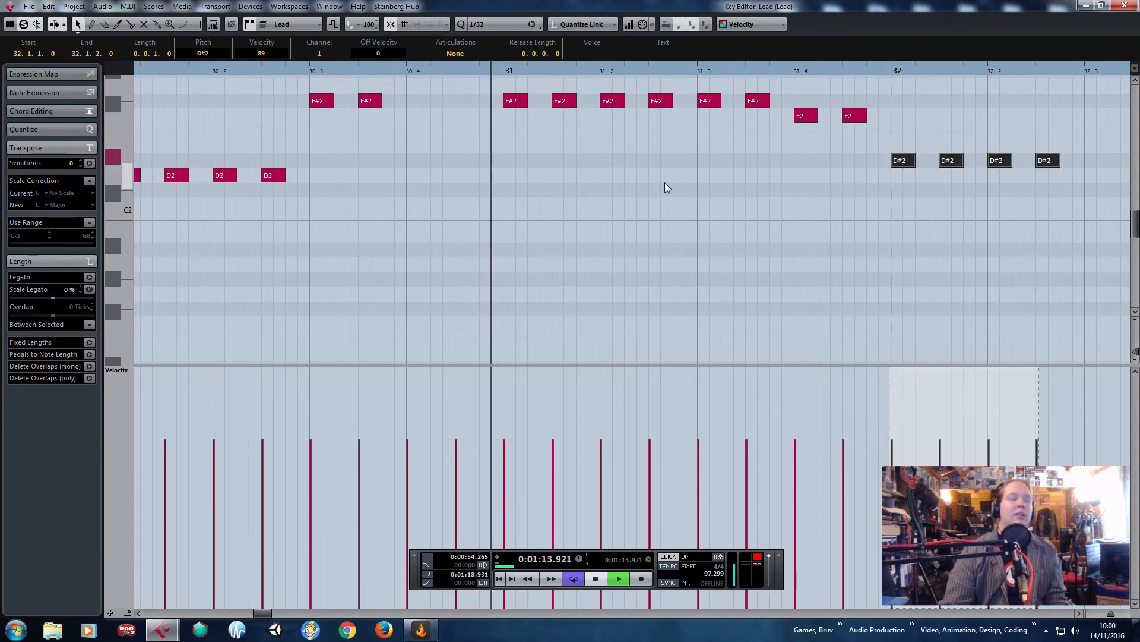
pyautogui.click(742, 230)
pyautogui.scroll(3, 958, 303)
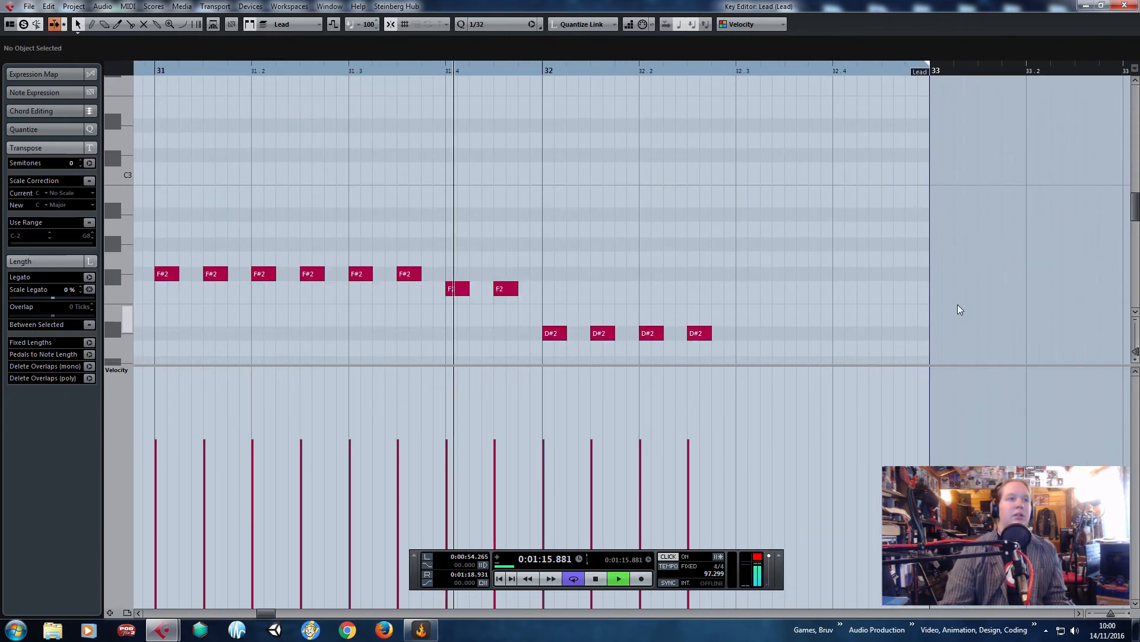
pyautogui.scroll(6, 957, 300)
pyautogui.press('space')
pyautogui.scroll(-9, 861, 244)
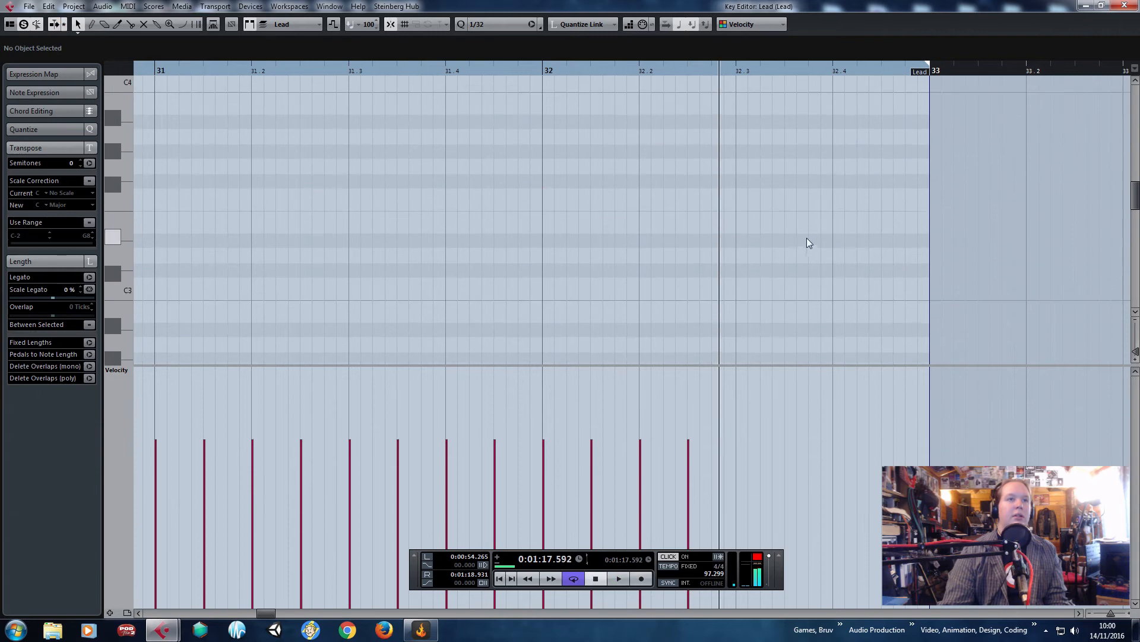
# Copy the four D#2 bass notes to beat 3 of bar 32 and raise the copies to B2.
pyautogui.moveTo(770, 209); pyautogui.dragTo(575, 266)
pyautogui.click(733, 74)
pyautogui.hotkey('ctrl', 'v')
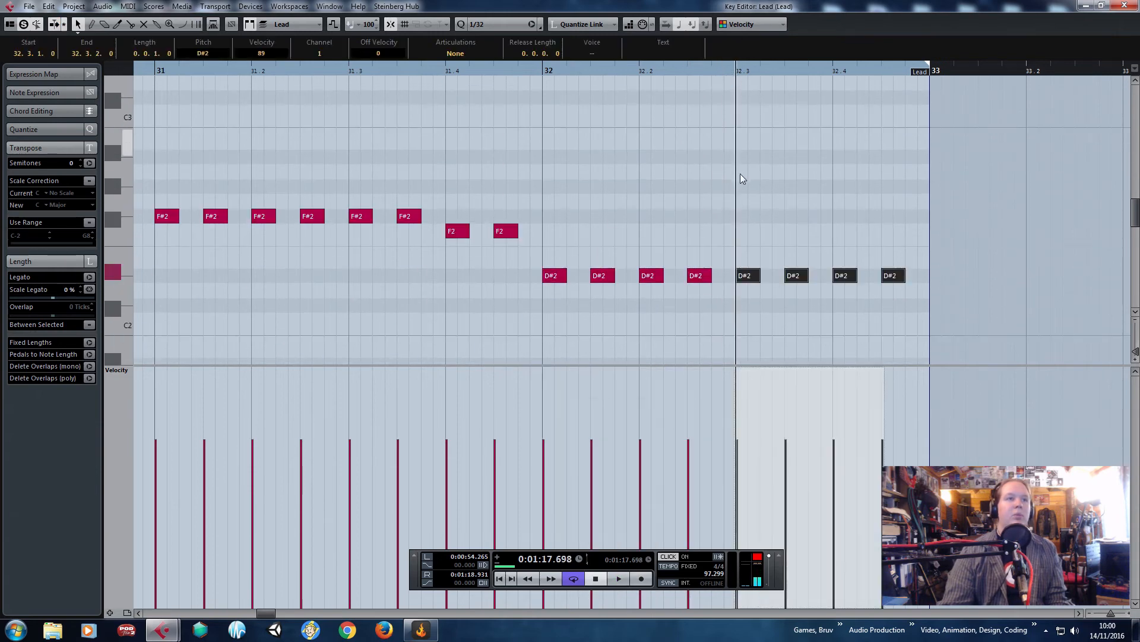
pyautogui.moveTo(756, 273); pyautogui.dragTo(757, 133)
# Fill the gaps between the B2 bass notes with copies to make eight sixteenths up to bar 33, and quantize them.
pyautogui.moveTo(931, 122); pyautogui.dragTo(740, 156)
pyautogui.hotkey('ctrl', 'c')
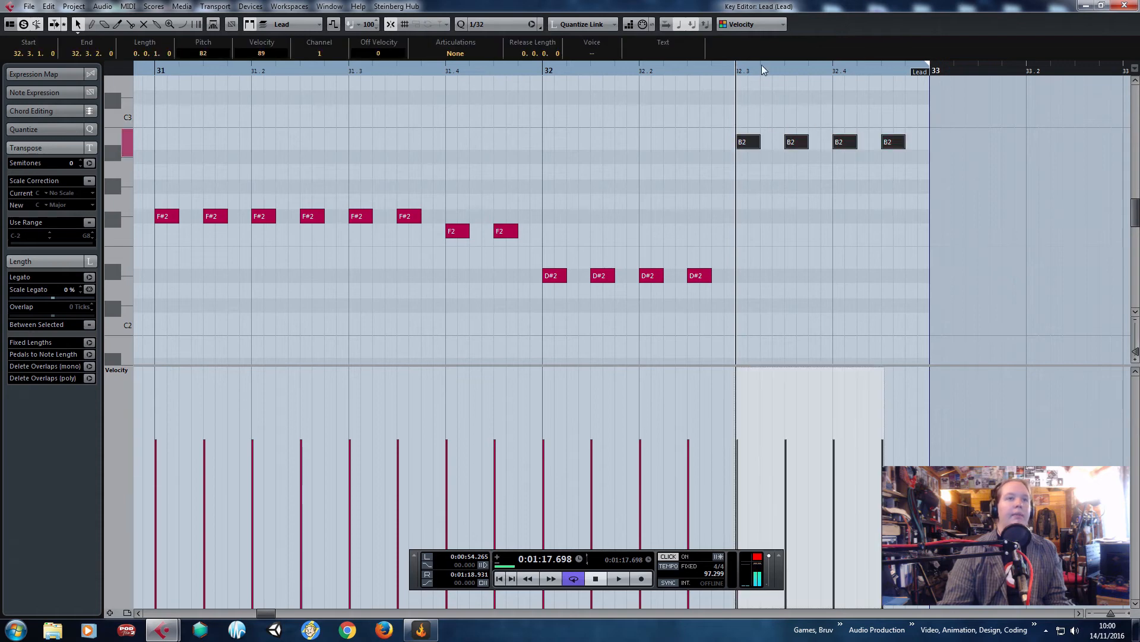
pyautogui.click(762, 70)
pyautogui.hotkey('ctrl', 'v')
pyautogui.click(743, 70)
pyautogui.moveTo(743, 69); pyautogui.dragTo(724, 70)
pyautogui.moveTo(987, 180); pyautogui.dragTo(737, 115)
pyautogui.press('q')
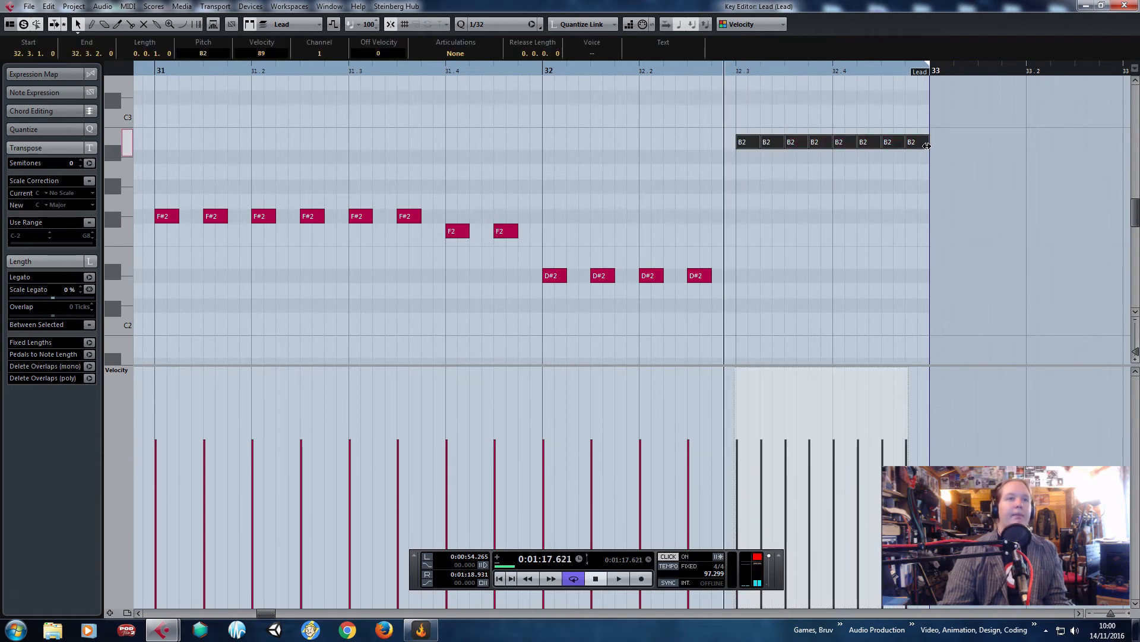
# Shorten the eight sixteenth bass notes slightly and lower the last two to A2 and D2.
pyautogui.moveTo(926, 146); pyautogui.dragTo(918, 296)
pyautogui.press('space')
pyautogui.click(864, 223)
pyautogui.press('h')
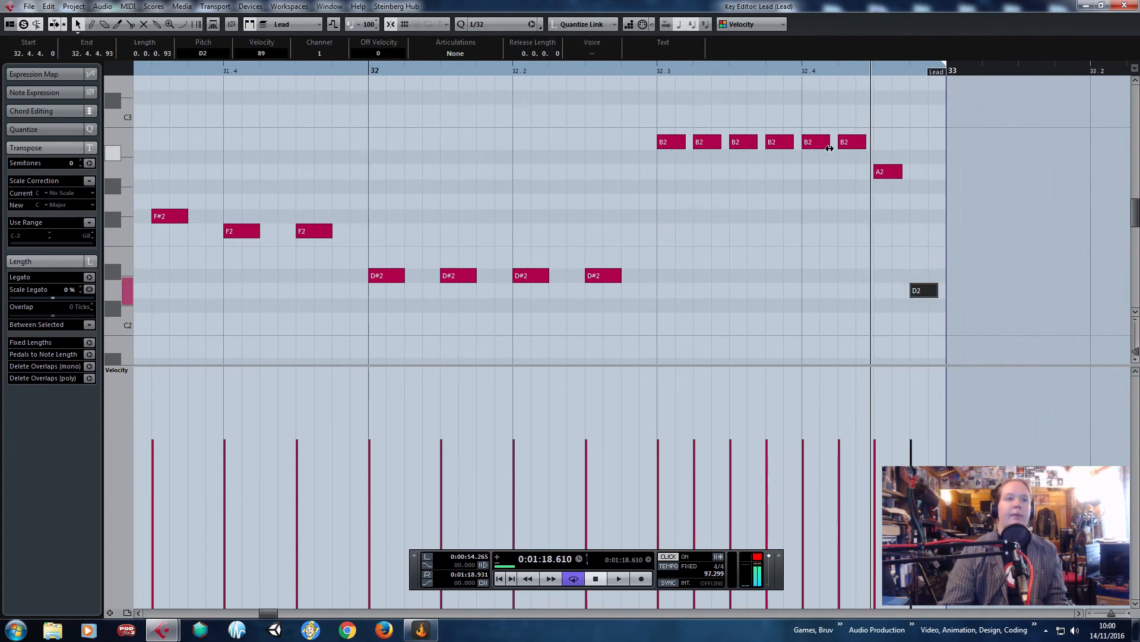
# Play back the revised bass ending from beat 3 of bar 32.
pyautogui.click(650, 80)
pyautogui.press('space')
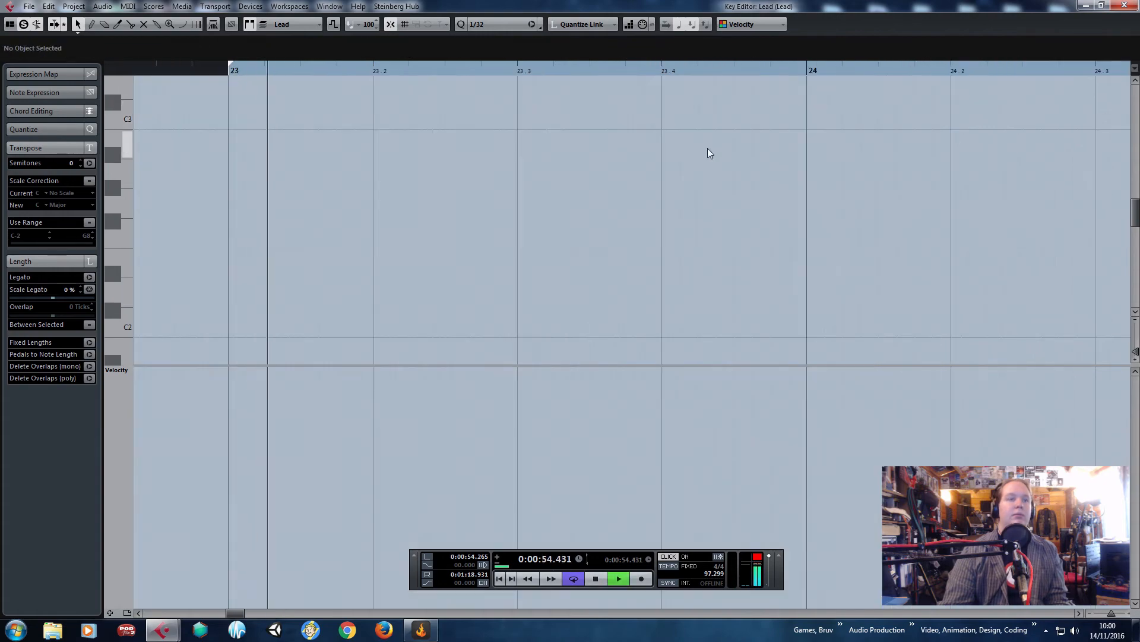
# Close the note editor and play back the arrangement from the end of bar 31.
pyautogui.click(1124, 6)
pyautogui.click(791, 69)
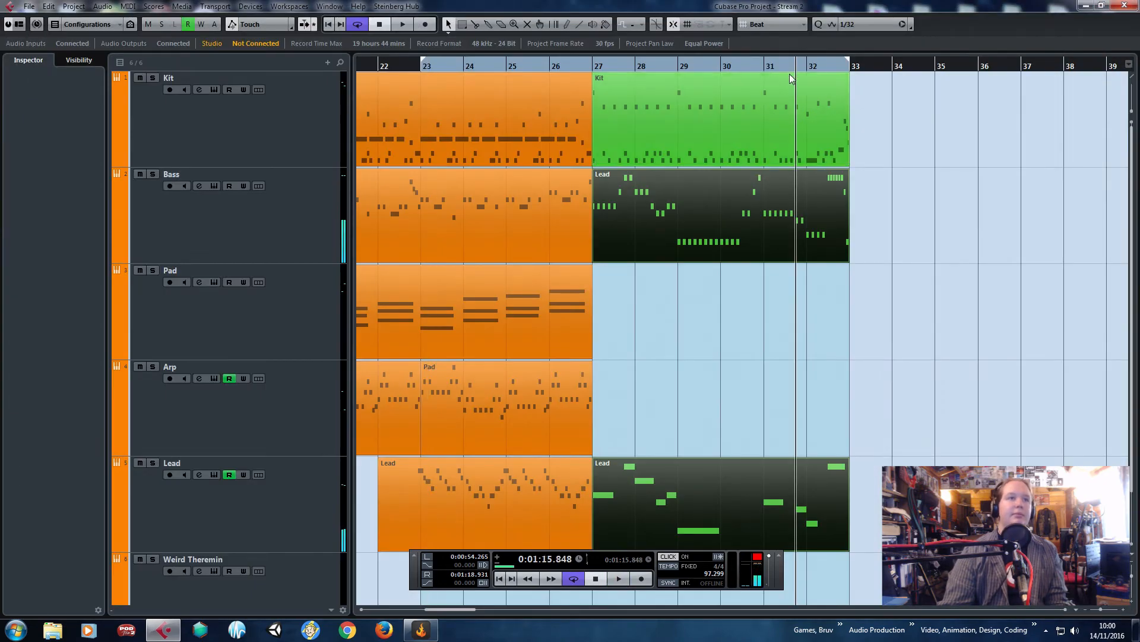
pyautogui.press('space')
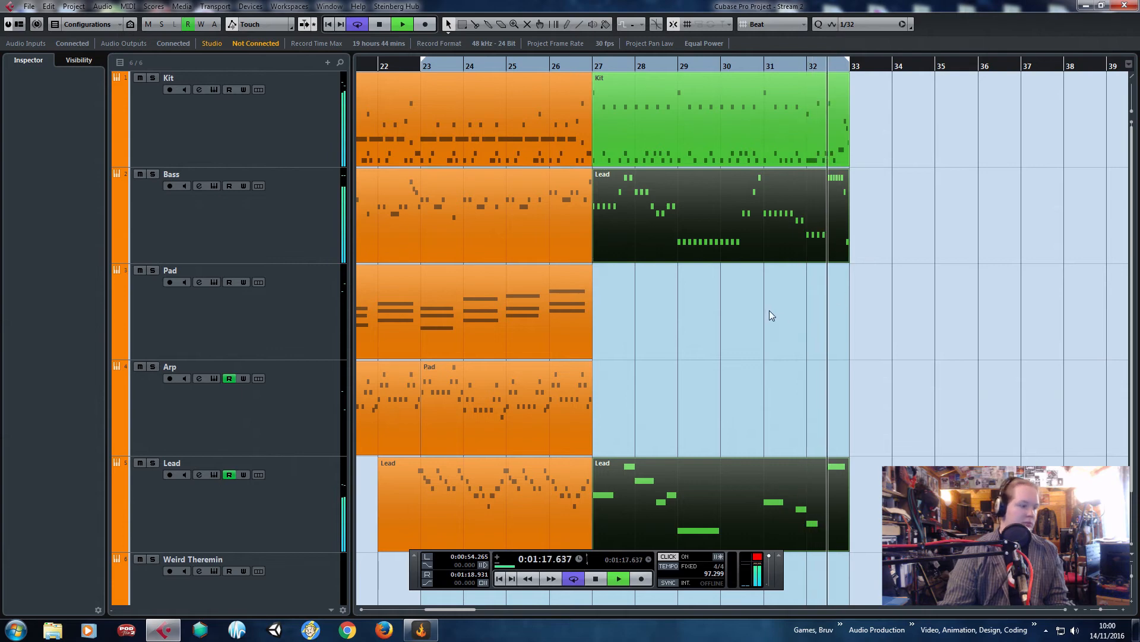
pyautogui.scroll(-2, 722, 333)
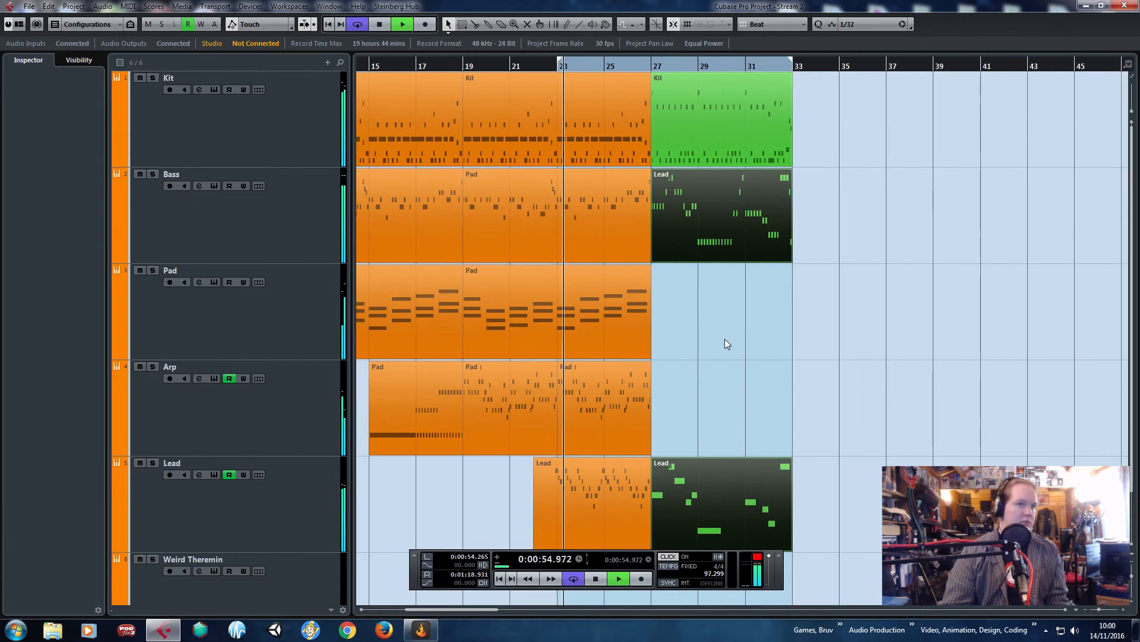
pyautogui.press('space')
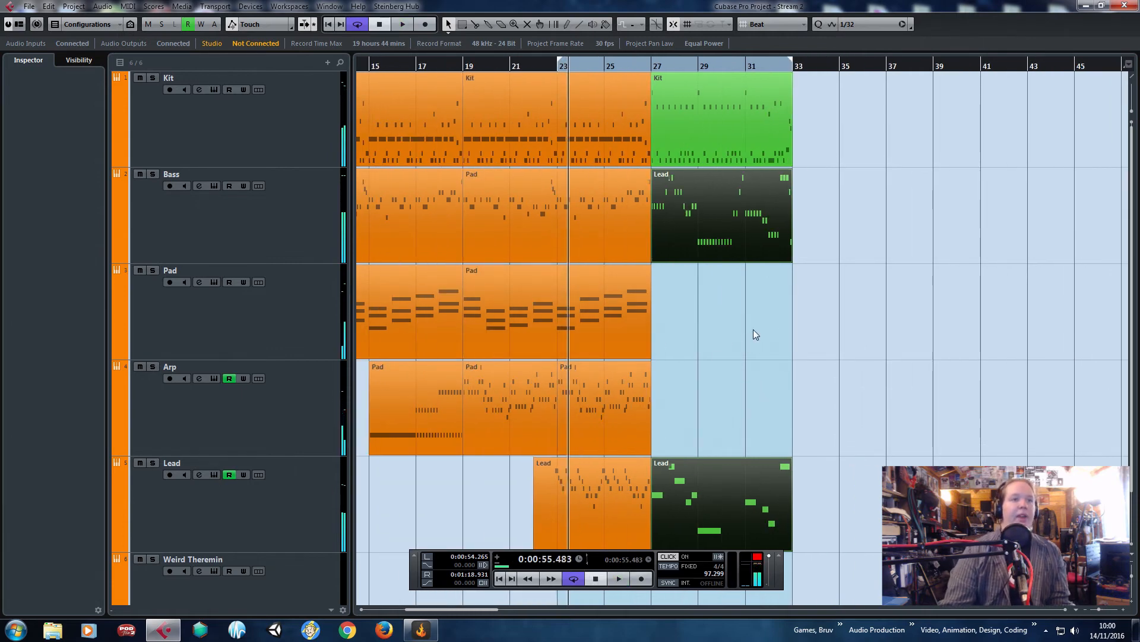
# Extend the Pad part to bar 33 and open it together with the new bass part for note editing.
pyautogui.scroll(2, 713, 344)
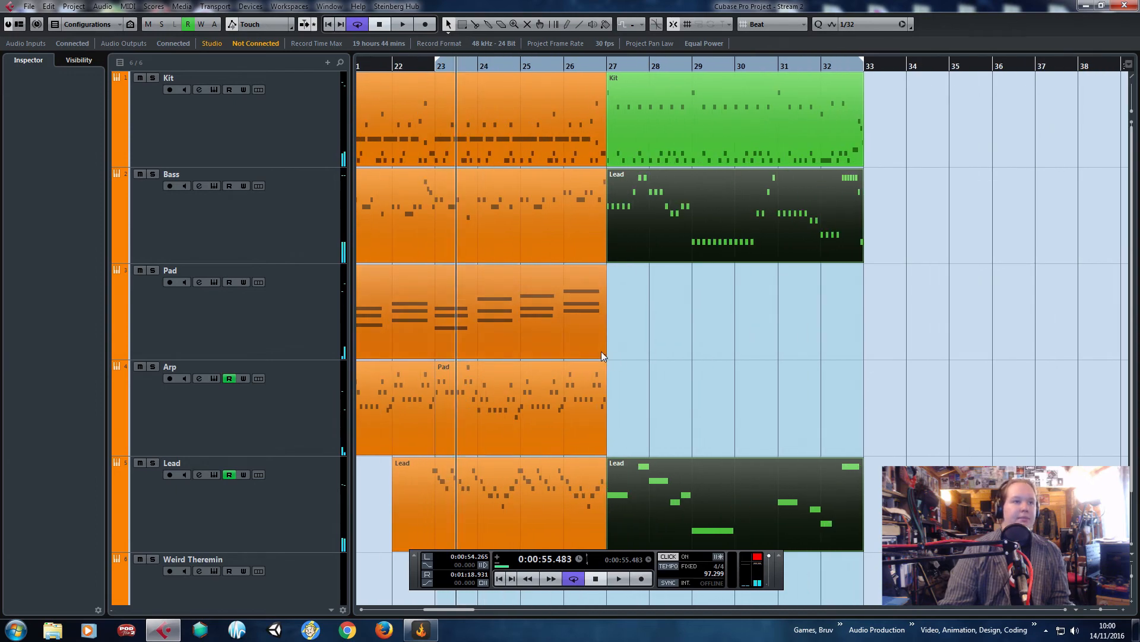
pyautogui.moveTo(603, 351); pyautogui.dragTo(865, 356)
pyautogui.click(918, 387)
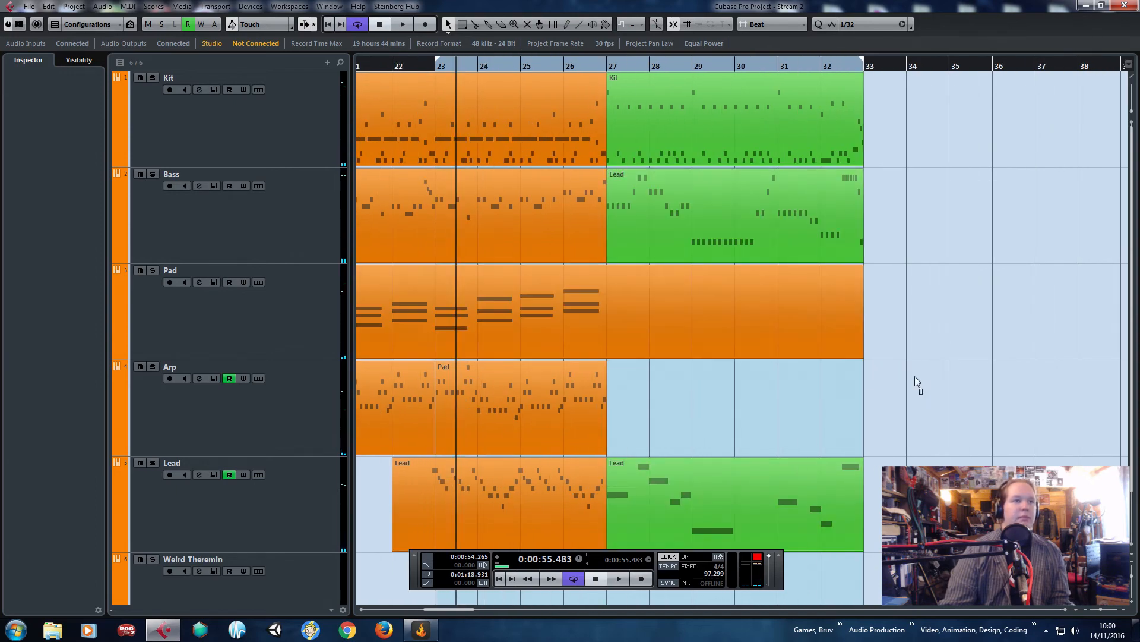
pyautogui.doubleClick(846, 240)
pyautogui.scroll(-3, 414, 254)
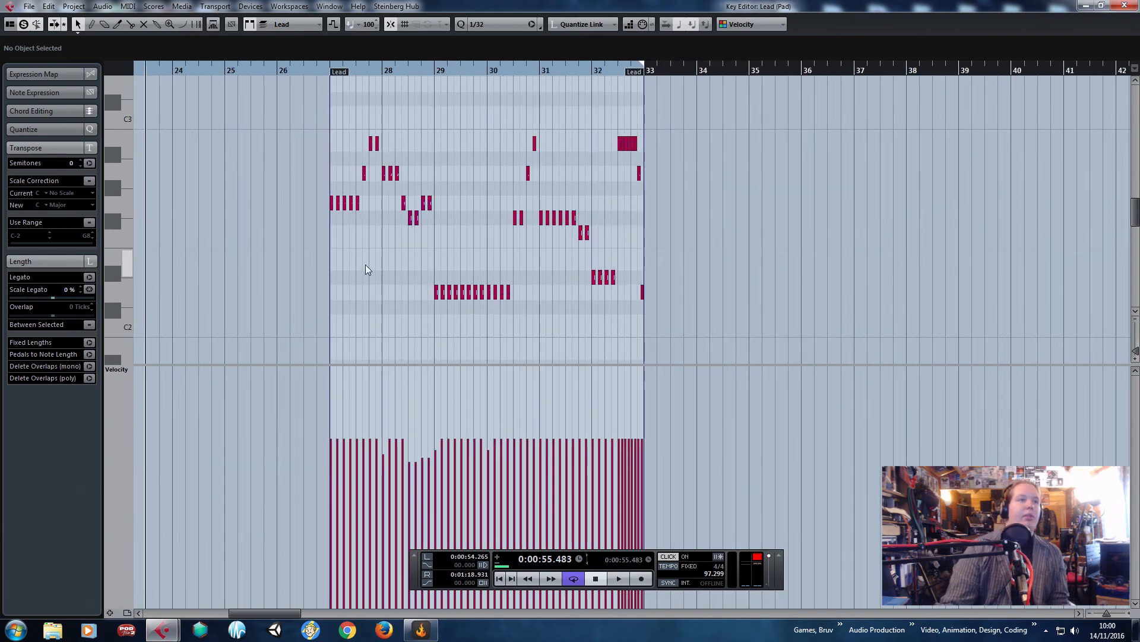
pyautogui.scroll(4, 365, 265)
pyautogui.scroll(-4, 369, 297)
pyautogui.scroll(3, 316, 282)
pyautogui.scroll(6, 356, 304)
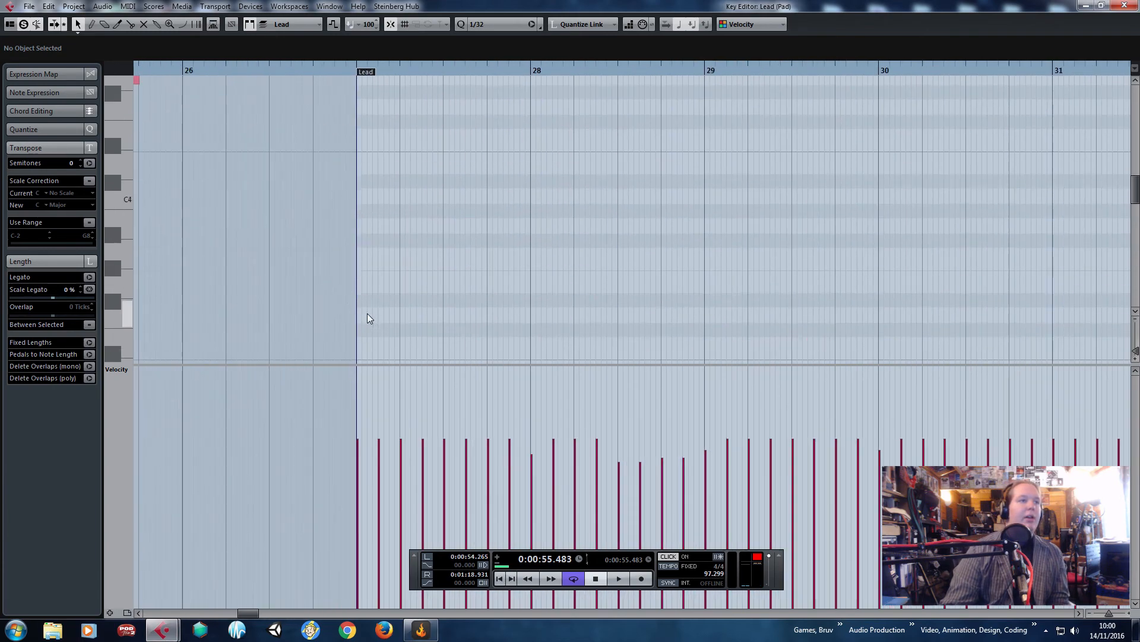
# Copy the bar 26 pad chord to bar 27 and raise the copy to G4, A#4 and D#5.
pyautogui.moveTo(346, 139); pyautogui.dragTo(233, 378)
pyautogui.hotkey('ctrl', 'c')
pyautogui.moveTo(354, 69); pyautogui.dragTo(341, 107)
pyautogui.hotkey('ctrl', 'v')
pyautogui.moveTo(352, 267); pyautogui.dragTo(349, 243)
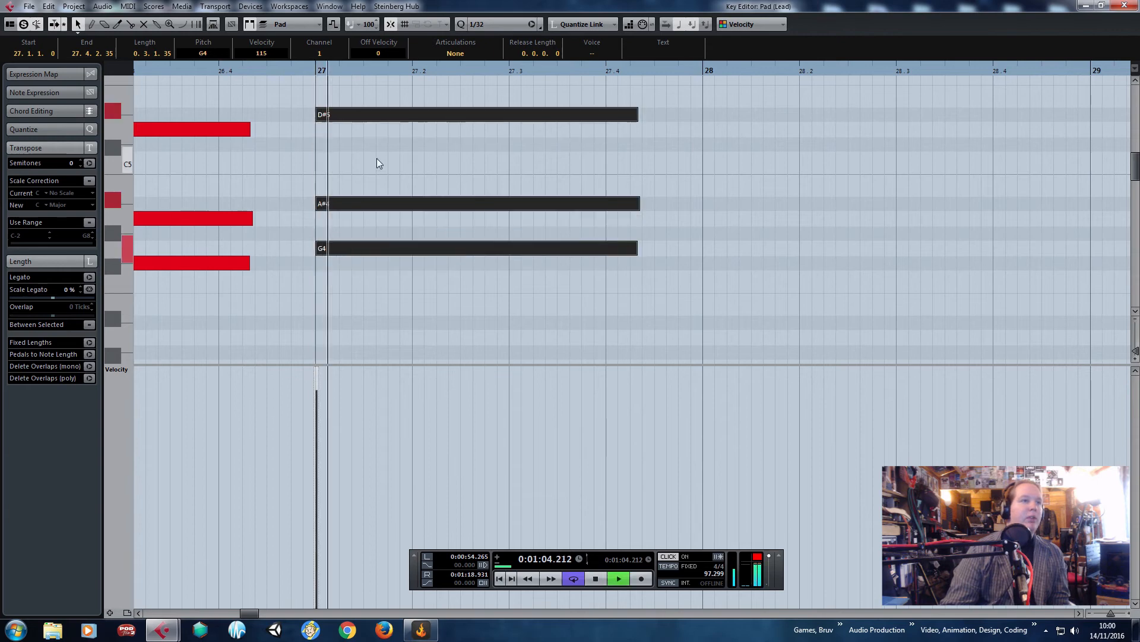
# Raise the middle note of the bar 27 chord to B4 and lower its top note to D5.
pyautogui.click(365, 203)
pyautogui.moveTo(364, 189); pyautogui.dragTo(365, 188)
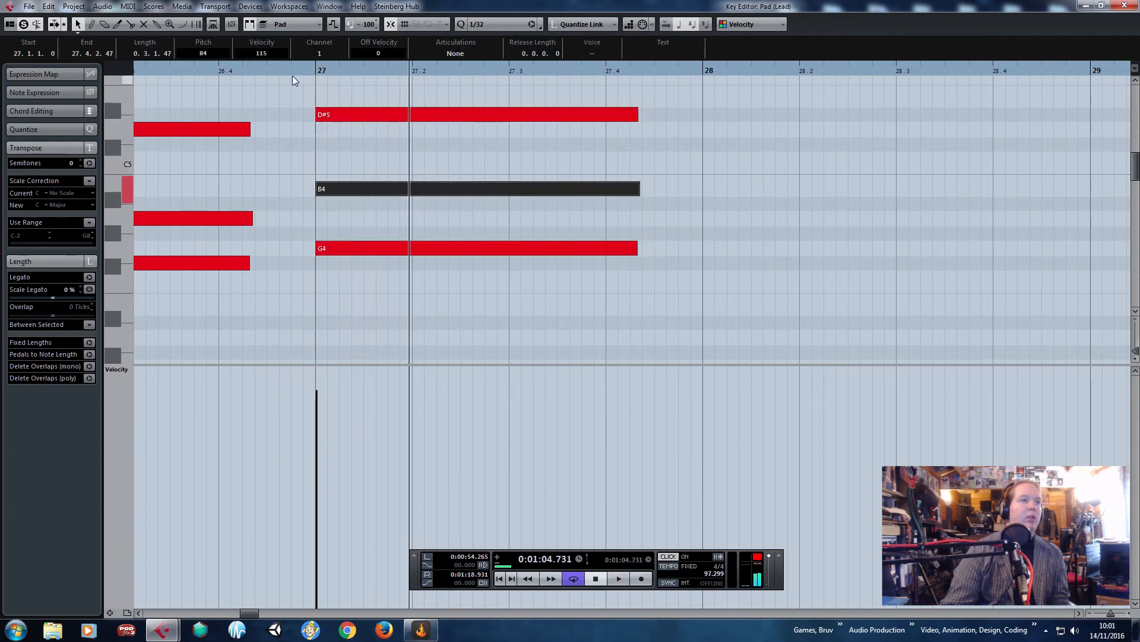
pyautogui.moveTo(341, 115); pyautogui.dragTo(341, 130)
pyautogui.press('space')
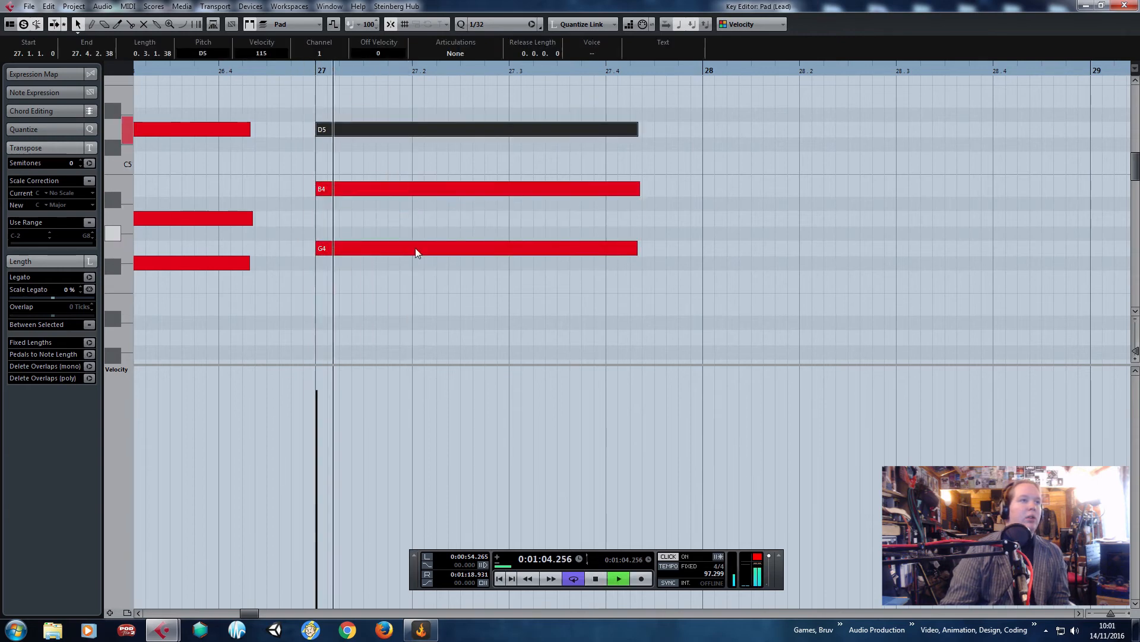
# Lengthen the bar 27 chord to 0.3.3.57 so it nearly fills the bar, and compare it with the bass notes.
pyautogui.press('g')
pyautogui.moveTo(639, 312); pyautogui.dragTo(542, 130)
pyautogui.press('space')
pyautogui.scroll(-3, 612, 231)
pyautogui.scroll(-3, 612, 230)
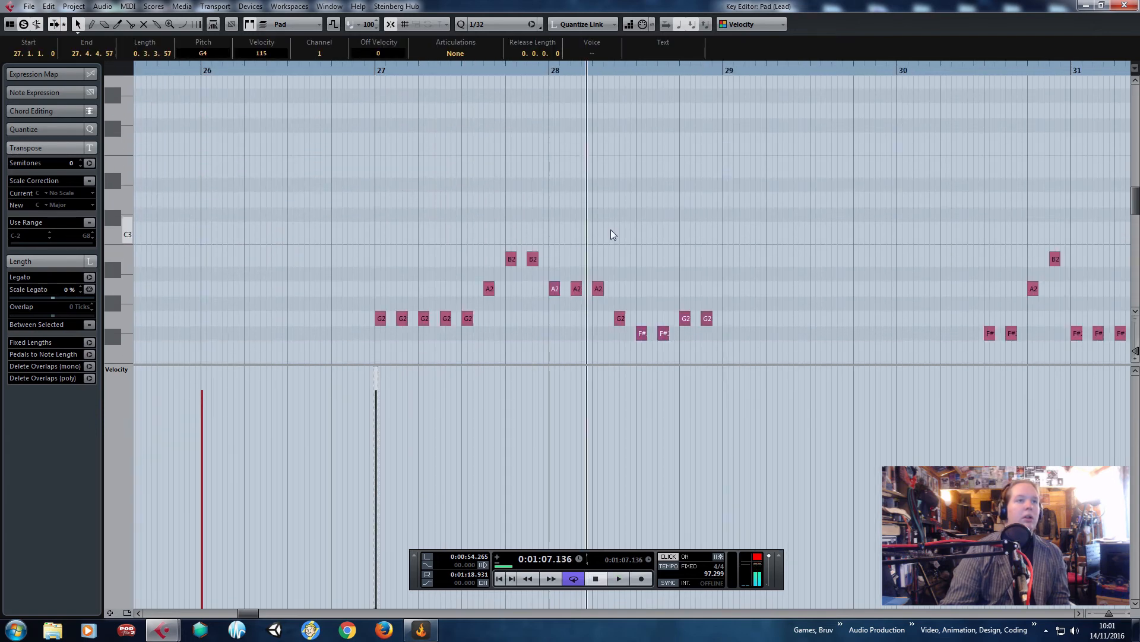
# Copy the bar 27 chord to bar 28, raise it to A4, C#5 and E5, and play back from bar 27.
pyautogui.scroll(6, 608, 232)
pyautogui.hotkey('ctrl', 'c')
pyautogui.hotkey('ctrl', 'v')
pyautogui.moveTo(617, 253); pyautogui.dragTo(580, 221)
pyautogui.click(363, 69)
pyautogui.press('space')
# Try lowering the chords in bars 27 and 28 together, and undo the move.
pyautogui.moveTo(748, 318); pyautogui.dragTo(432, 88)
pyautogui.scroll(-3, 426, 155)
pyautogui.press('space')
pyautogui.moveTo(433, 188); pyautogui.dragTo(430, 347)
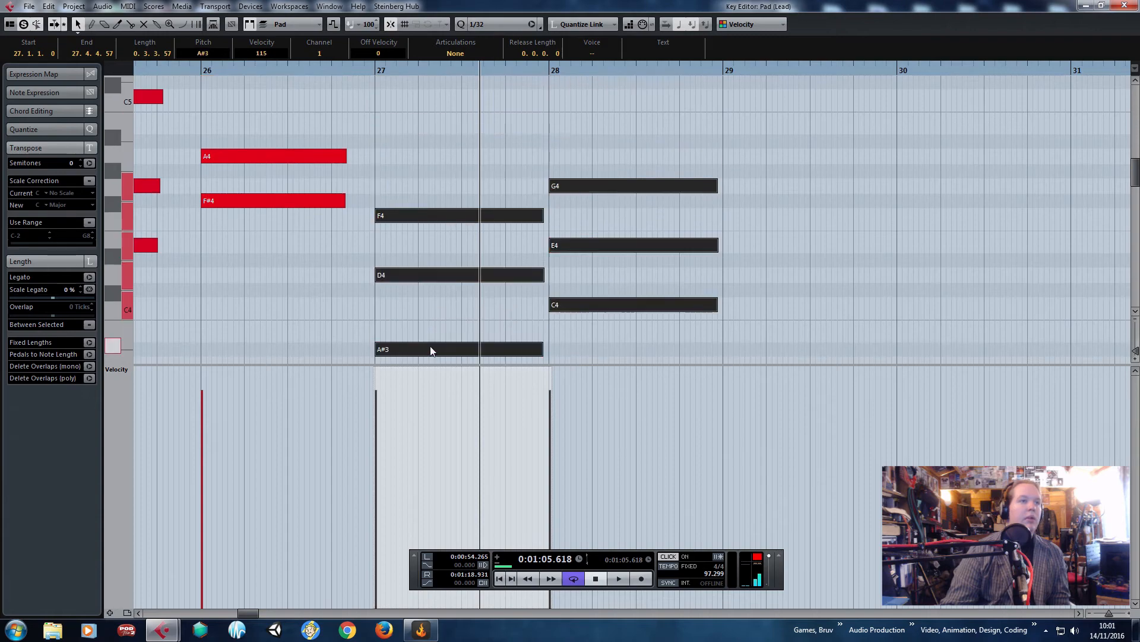
pyautogui.hotkey('ctrl', 'z')
# Play back the chords in bars 27 and 28 and examine the bass notes leading into bar 29.
pyautogui.scroll(3, 483, 270)
pyautogui.scroll(-8, 603, 226)
pyautogui.press('space')
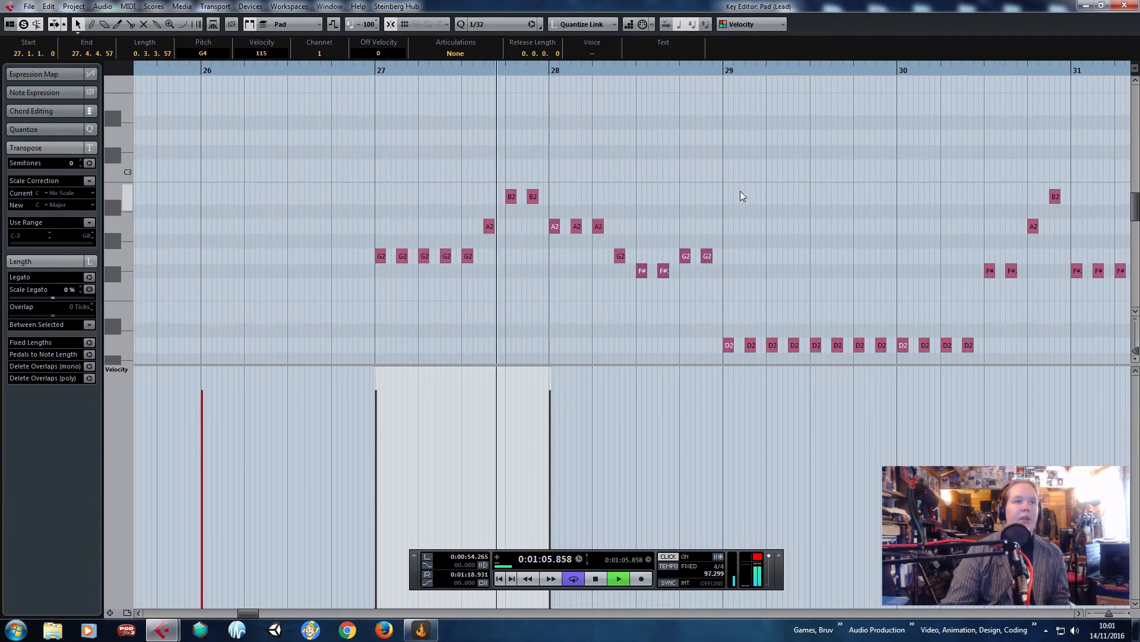
pyautogui.click(741, 192)
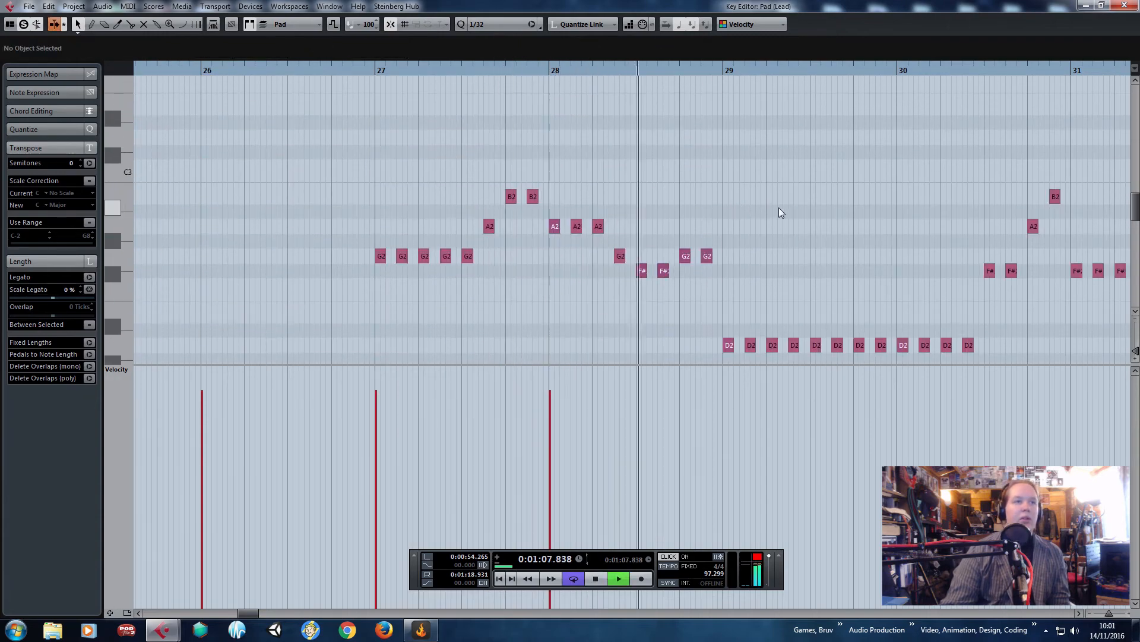
pyautogui.scroll(6, 782, 217)
pyautogui.scroll(-6, 790, 228)
pyautogui.scroll(2, 802, 238)
pyautogui.press('space')
# Copy the bar 28 chord to bar 29 and lower the copy to D4, F#4 and A4.
pyautogui.scroll(8, 815, 249)
pyautogui.moveTo(805, 237); pyautogui.dragTo(669, 126)
pyautogui.scroll(8, 736, 122)
pyautogui.hotkey('ctrl', 'c')
pyautogui.hotkey('ctrl', 'v')
pyautogui.scroll(-6, 707, 148)
pyautogui.moveTo(742, 175); pyautogui.dragTo(740, 297)
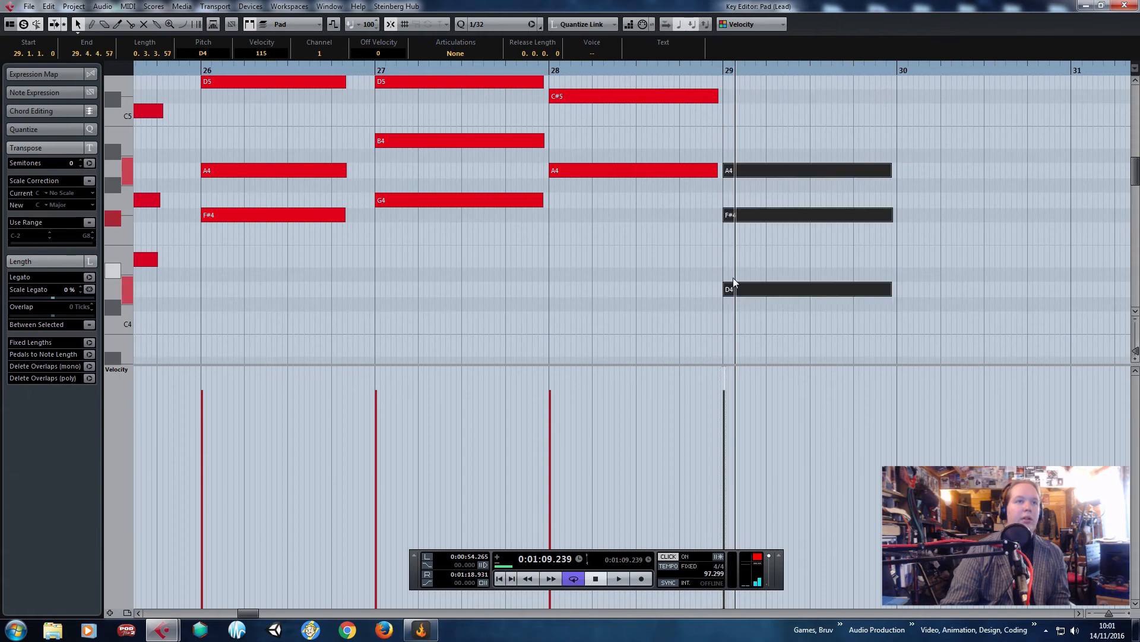
# Play back the bar 29 chord and examine where the bass notes change between bars 29 and 32.
pyautogui.scroll(5, 735, 274)
pyautogui.scroll(-8, 772, 268)
pyautogui.scroll(-3, 841, 262)
pyautogui.press('space')
pyautogui.click(996, 226)
pyautogui.hscroll(2, 855, 216)
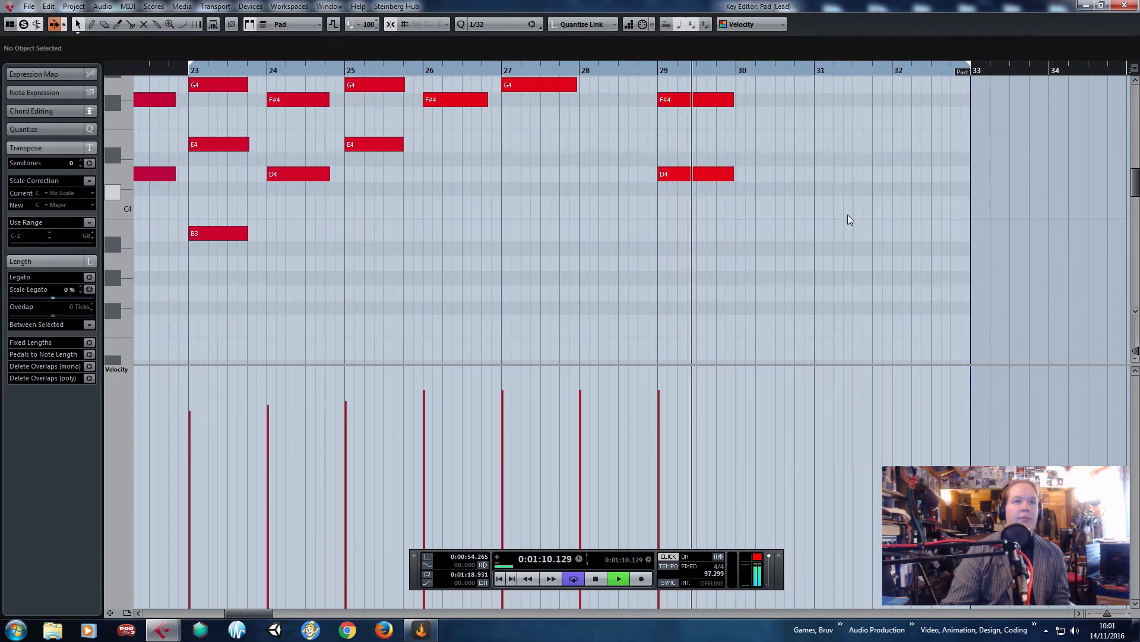
pyautogui.scroll(-3, 846, 218)
pyautogui.scroll(5, 817, 234)
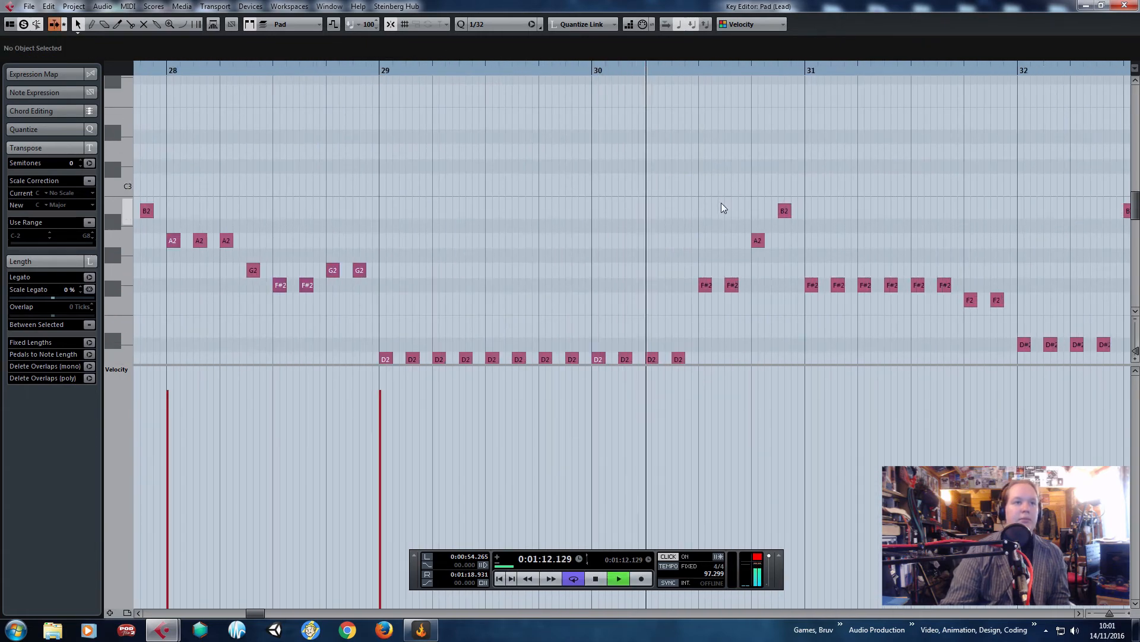
pyautogui.scroll(10, 736, 255)
# Lengthen the bar 29 chord to 1.3.2.57 so it lasts through bar 30, and play on into bar 31.
pyautogui.moveTo(747, 355); pyautogui.dragTo(775, 264)
pyautogui.press('space')
pyautogui.scroll(-3, 740, 256)
pyautogui.press('space')
pyautogui.scroll(-4, 772, 261)
pyautogui.scroll(-2, 772, 259)
pyautogui.press('space')
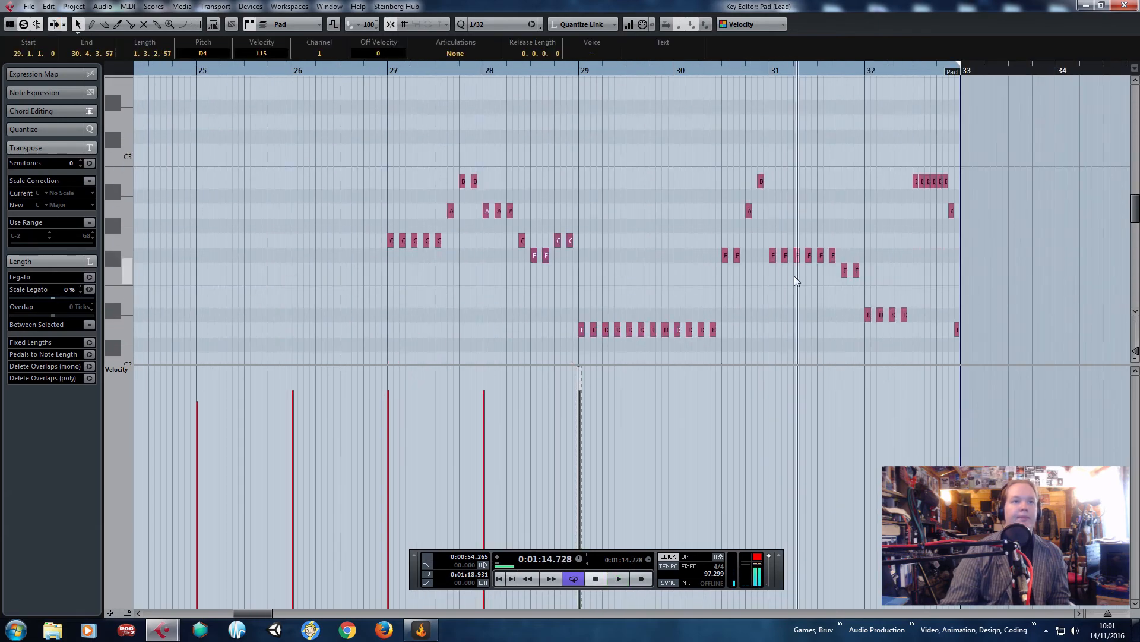
# Paste the two-bar chord at bar 31 and raise it to F#4, A#4 and C#5.
pyautogui.scroll(10, 814, 285)
pyautogui.hotkey('ctrl', 'v')
pyautogui.moveTo(784, 262); pyautogui.dragTo(725, 194)
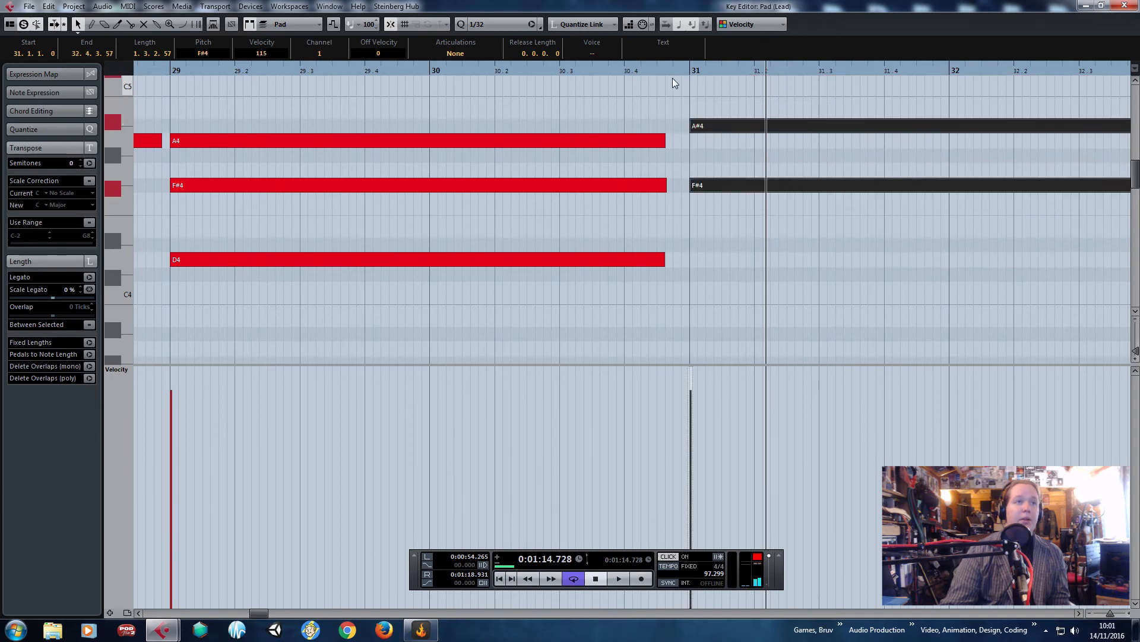
# Play back the bar 31 chord and examine the bass notes in bars 31 and 32.
pyautogui.click(673, 72)
pyautogui.scroll(-3, 723, 216)
pyautogui.press('space')
pyautogui.moveTo(892, 235); pyautogui.dragTo(958, 230)
pyautogui.scroll(-4, 799, 263)
pyautogui.scroll(-4, 799, 263)
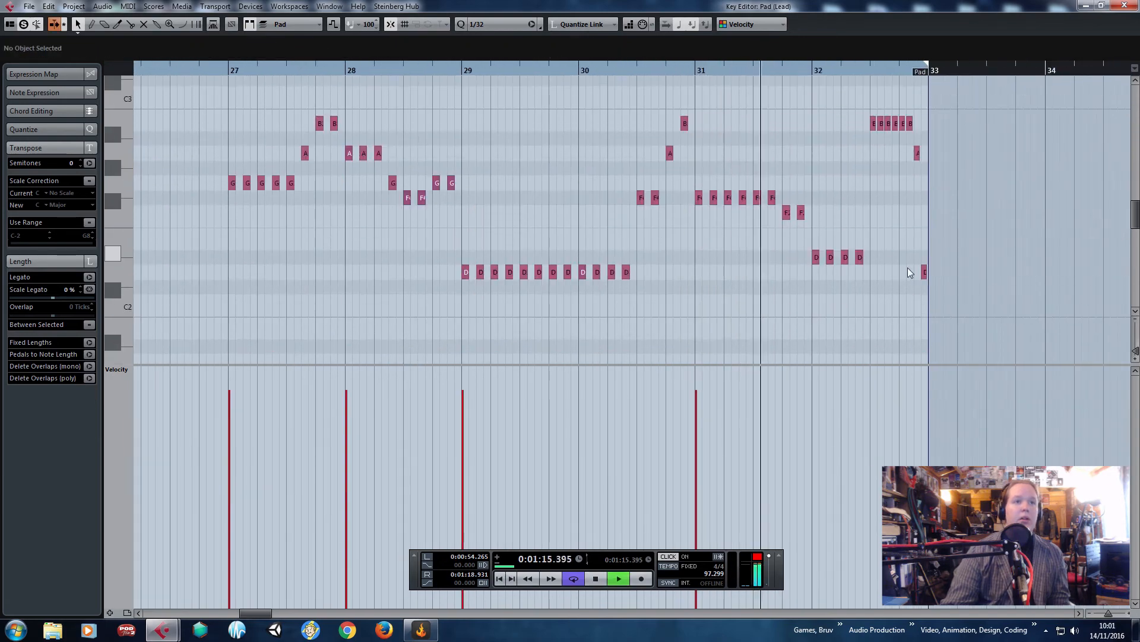
pyautogui.scroll(3, 867, 277)
pyautogui.press('space')
# Shorten the bar 31 chord to one bar and duplicate it into bar 32 as D#4, G4 and A#4.
pyautogui.scroll(6, 890, 283)
pyautogui.scroll(4, 890, 282)
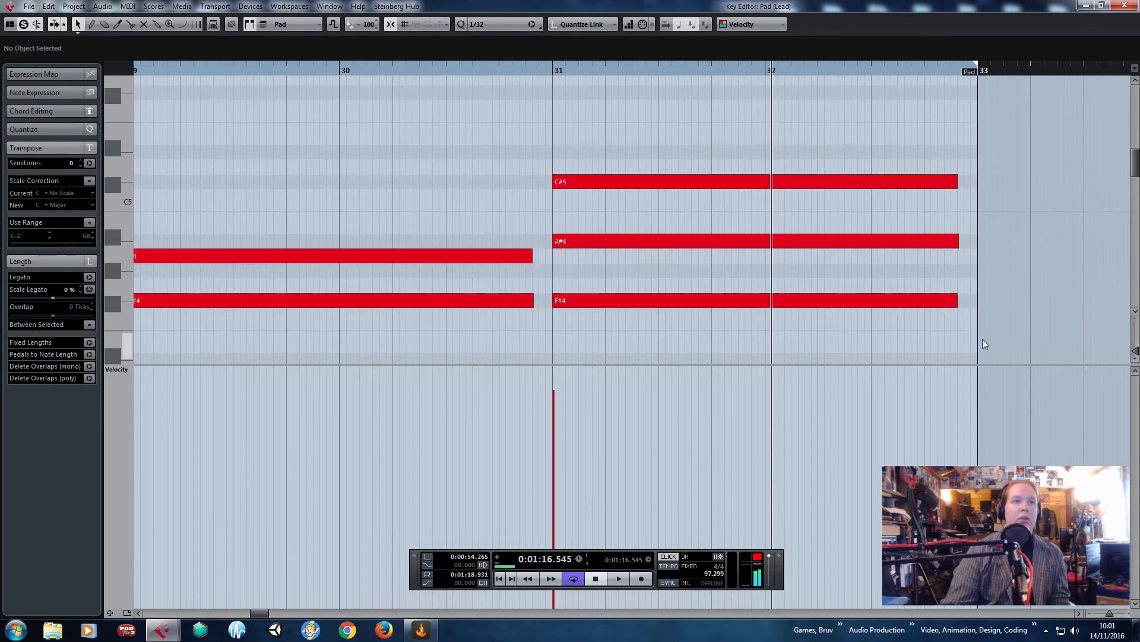
pyautogui.moveTo(983, 338); pyautogui.dragTo(781, 304)
pyautogui.scroll(-1, 767, 223)
pyautogui.hotkey('ctrl', 'd')
pyautogui.scroll(-3, 777, 233)
pyautogui.scroll(2, 934, 300)
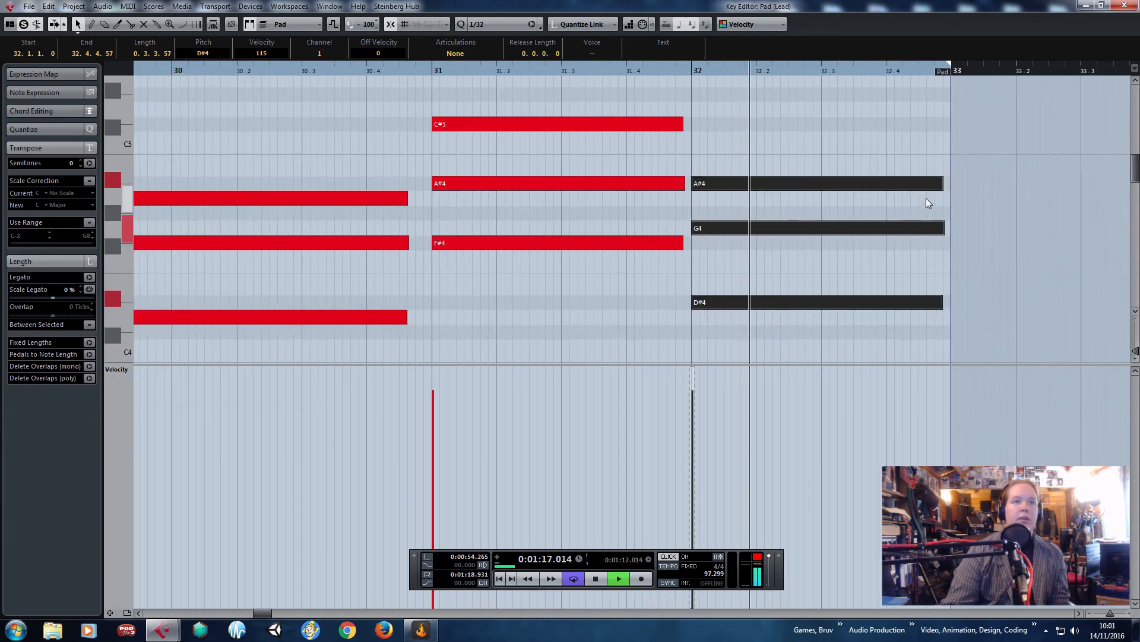
# Shorten the bar 32 chord to half a bar and copy it to beat 3 as B4, D#5 and F#5.
pyautogui.moveTo(933, 184); pyautogui.dragTo(791, 189)
pyautogui.press('space')
pyautogui.hotkey('ctrl', 'c')
pyautogui.hotkey('ctrl', 'v')
pyautogui.moveTo(883, 307); pyautogui.dragTo(863, 169)
pyautogui.scroll(2, 862, 202)
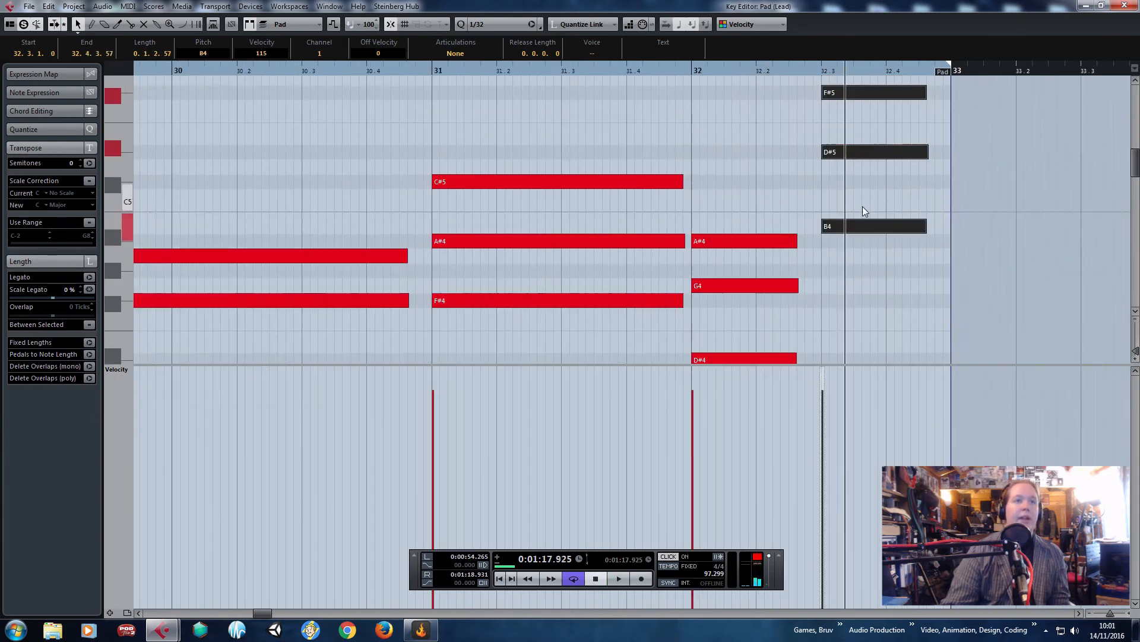
# Play back the closing pad chord from beat 3 of bar 32.
pyautogui.press('space')
pyautogui.click(817, 74)
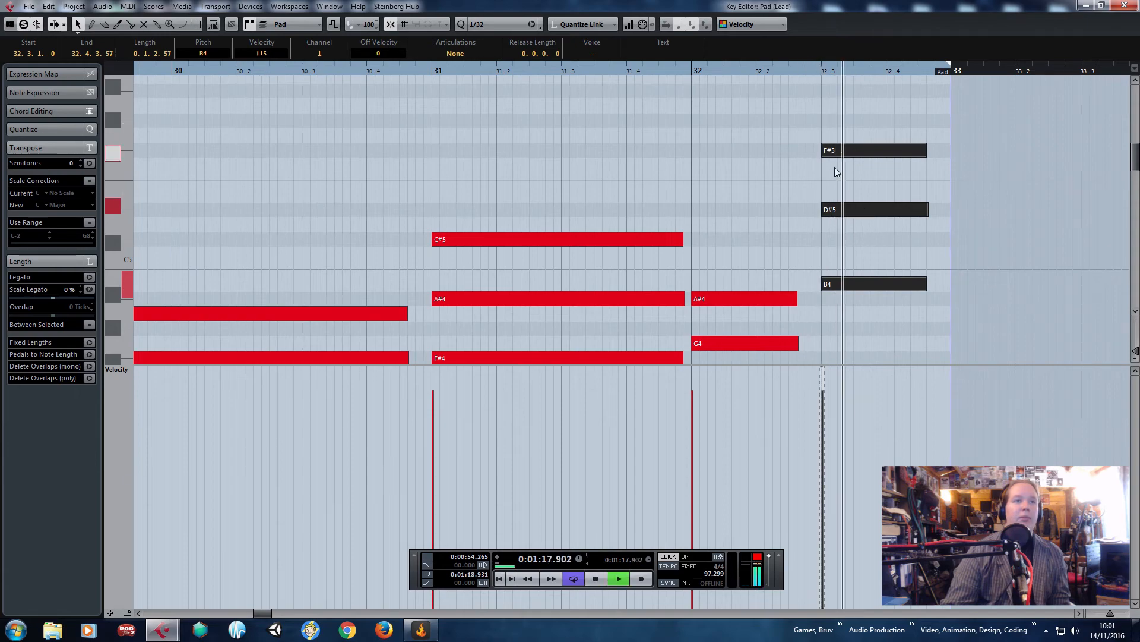
pyautogui.scroll(-2, 790, 184)
pyautogui.press('space')
# Try lowering the upper notes of the pad chords from bar 24 to bar 32 by an octave.
pyautogui.scroll(-2, 760, 191)
pyautogui.moveTo(853, 136); pyautogui.dragTo(866, 308)
pyautogui.scroll(-2, 387, 181)
pyautogui.scroll(3, 382, 212)
pyautogui.scroll(-4, 383, 136)
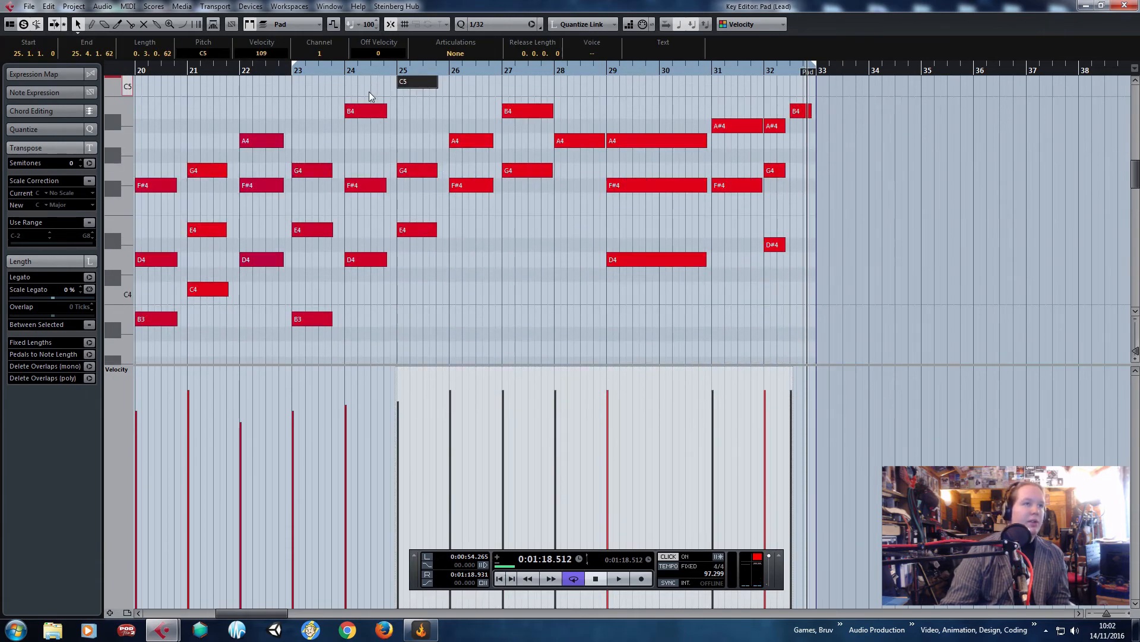
pyautogui.moveTo(296, 97); pyautogui.dragTo(657, 114)
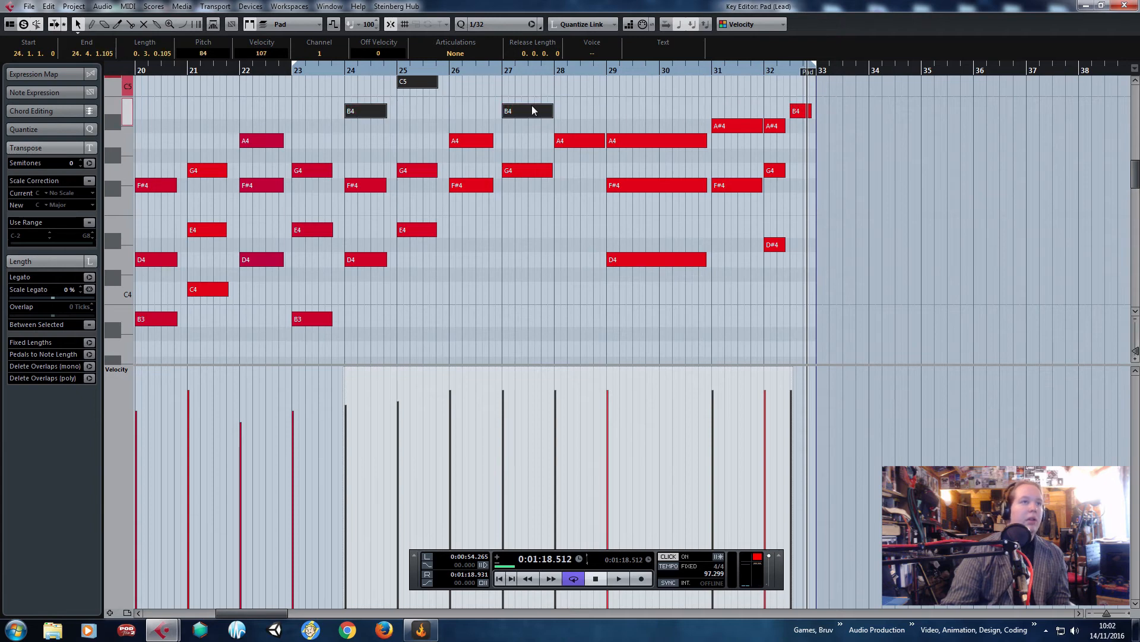
pyautogui.moveTo(532, 110); pyautogui.dragTo(533, 316)
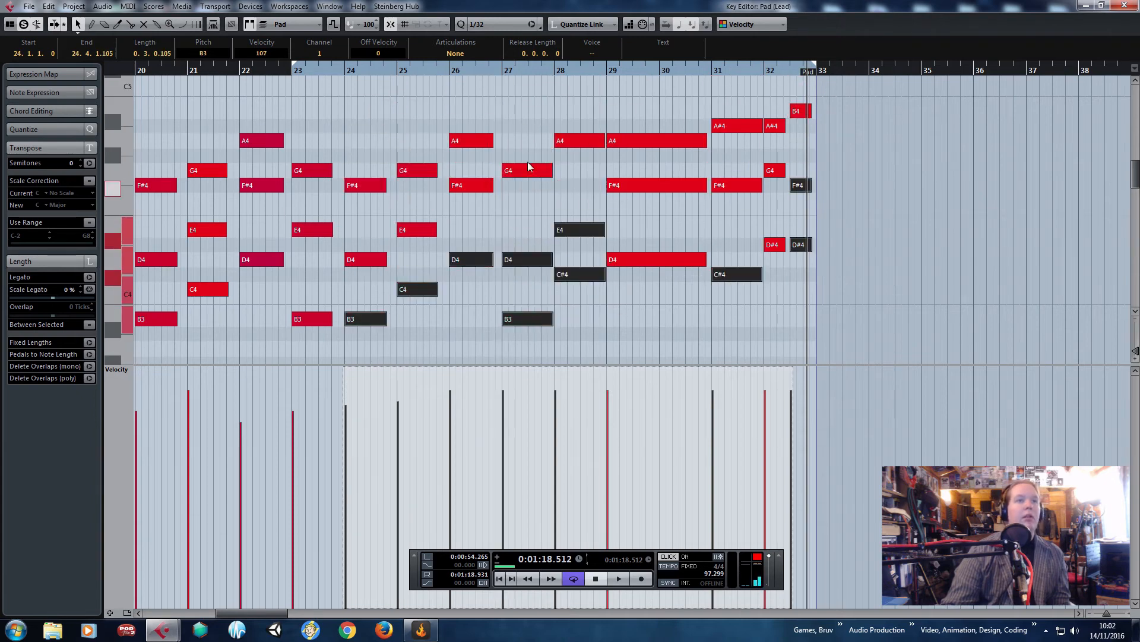
pyautogui.press('h')
pyautogui.press('g')
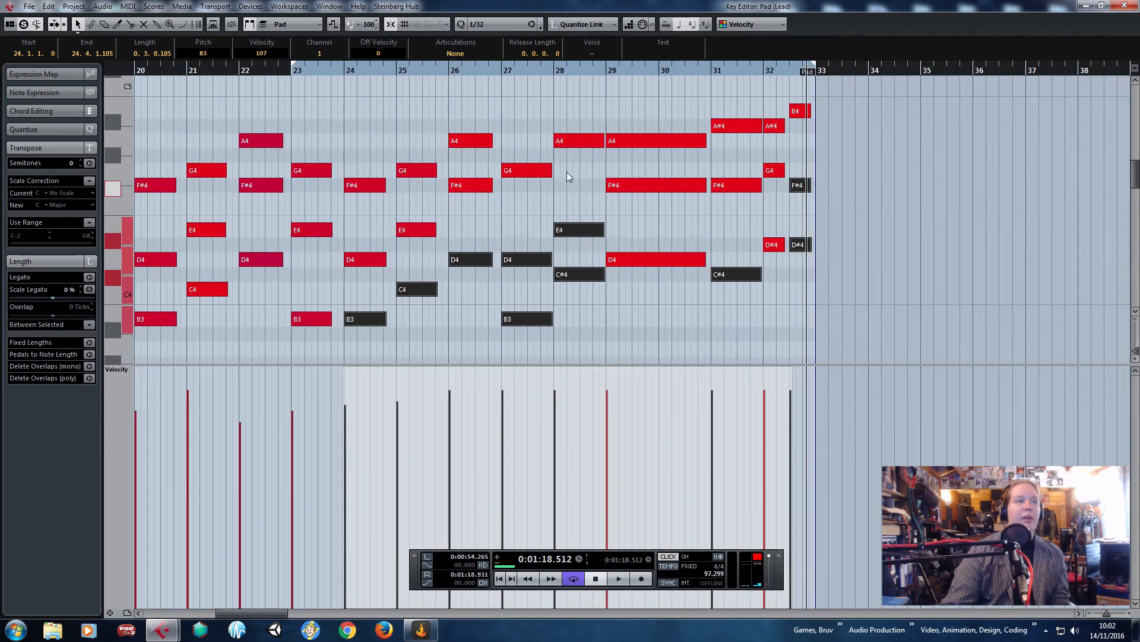
# Play back the section from just before bar 23 with the lowered pad notes.
pyautogui.click(286, 71)
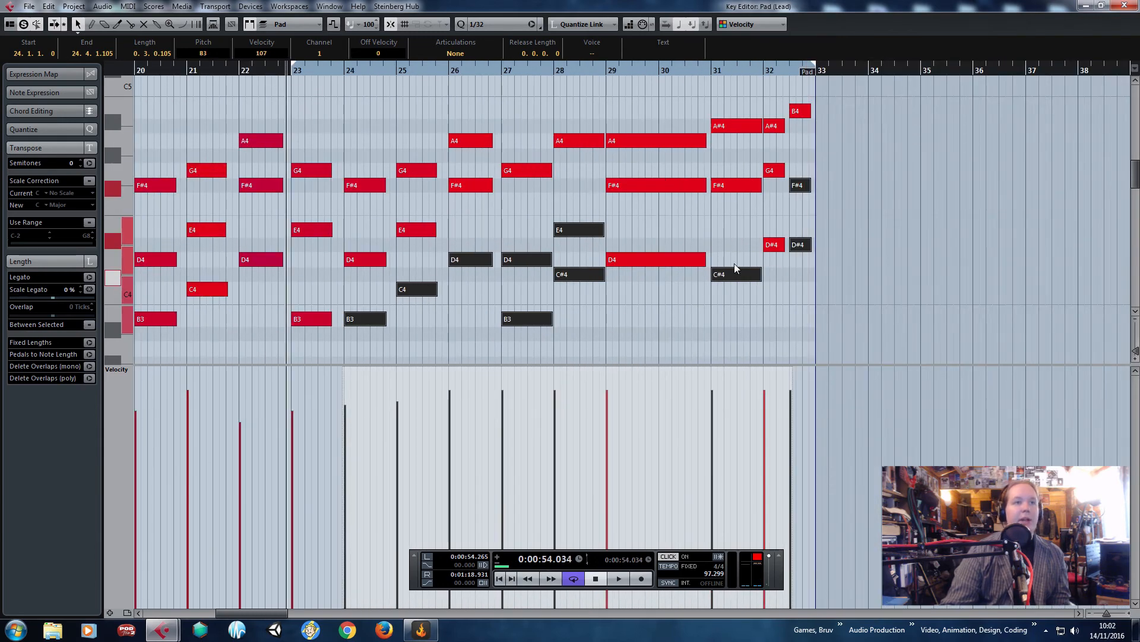
pyautogui.press('space')
pyautogui.click(931, 198)
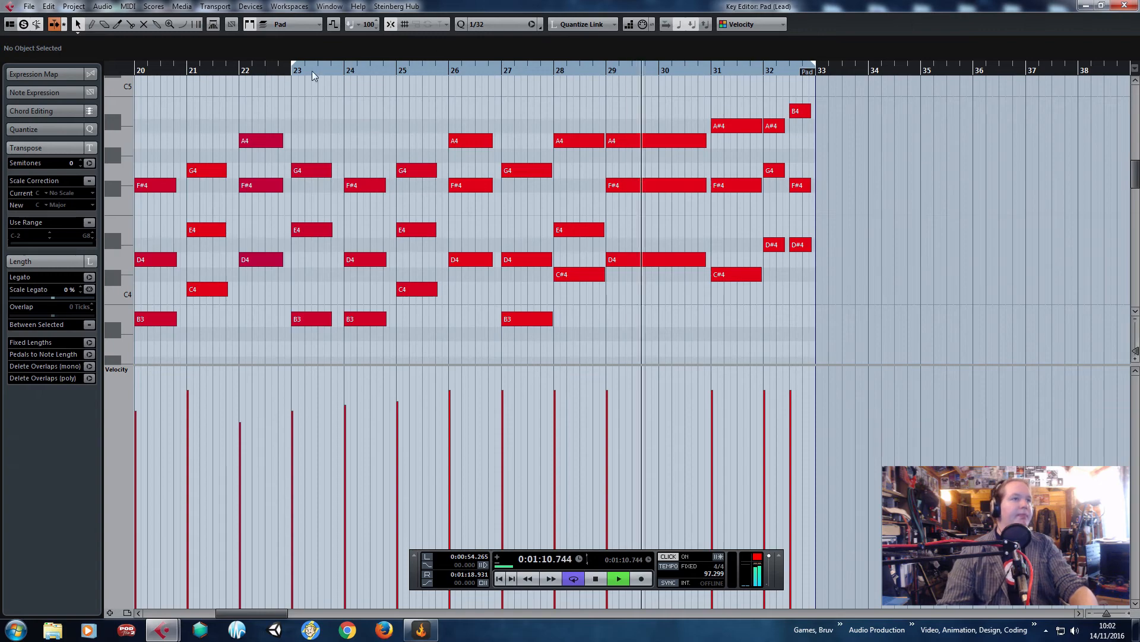
# Move the loop start to bar 25, stop playback and undo the octave lowering of the pad notes.
pyautogui.moveTo(293, 68); pyautogui.dragTo(398, 95)
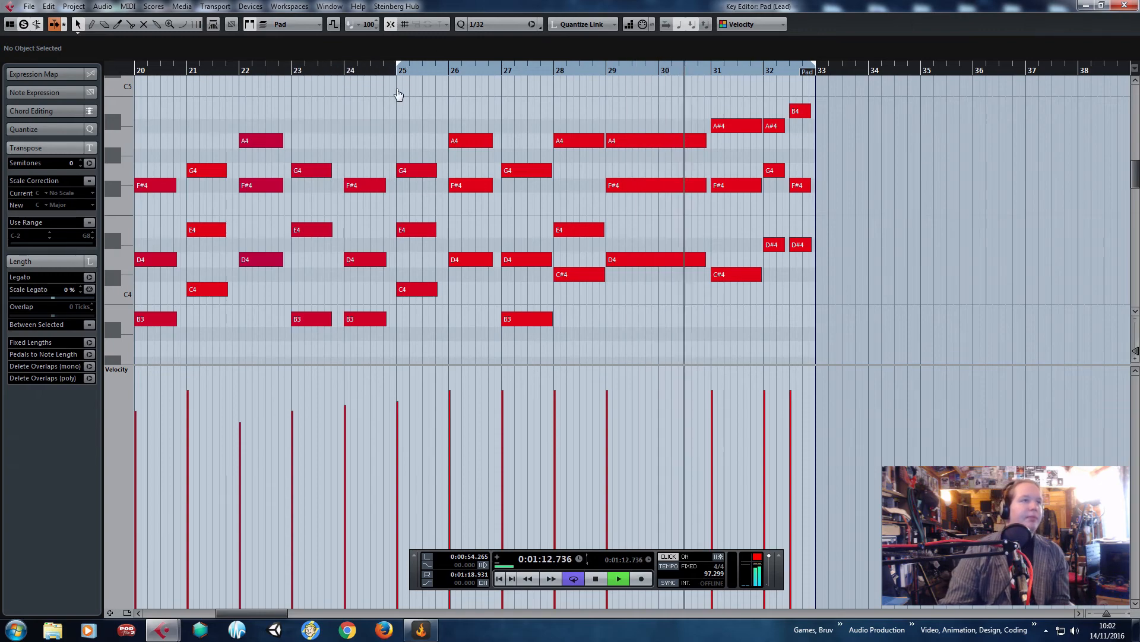
pyautogui.press('space')
pyautogui.scroll(2, 480, 194)
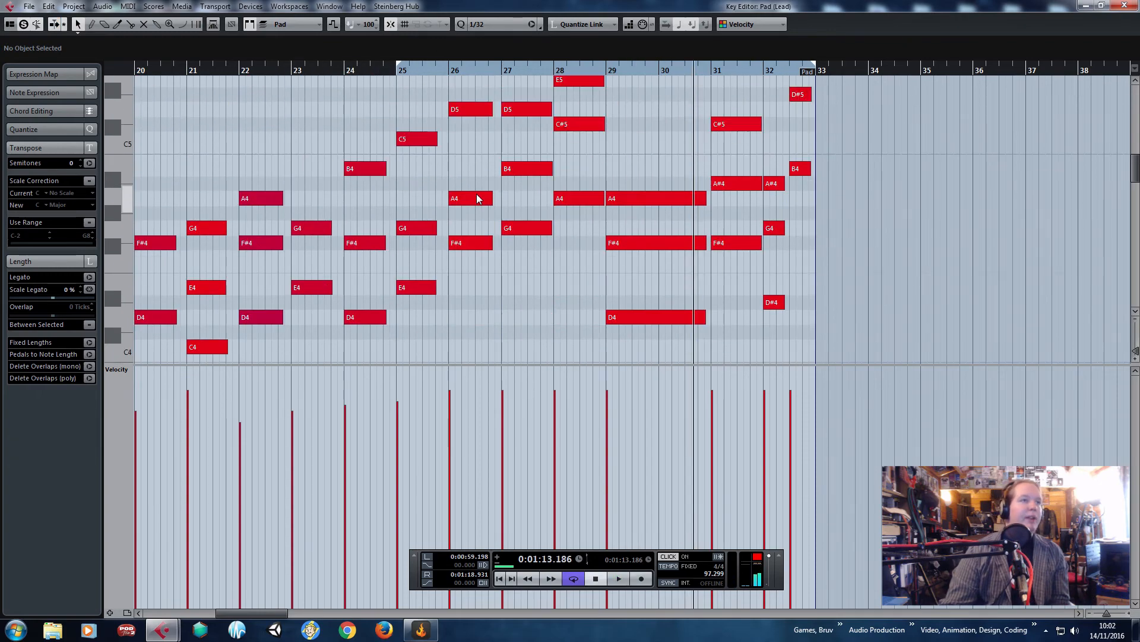
# Move the loop start to bar 27 after comparing the pad chords with the bass notes.
pyautogui.scroll(-10, 451, 184)
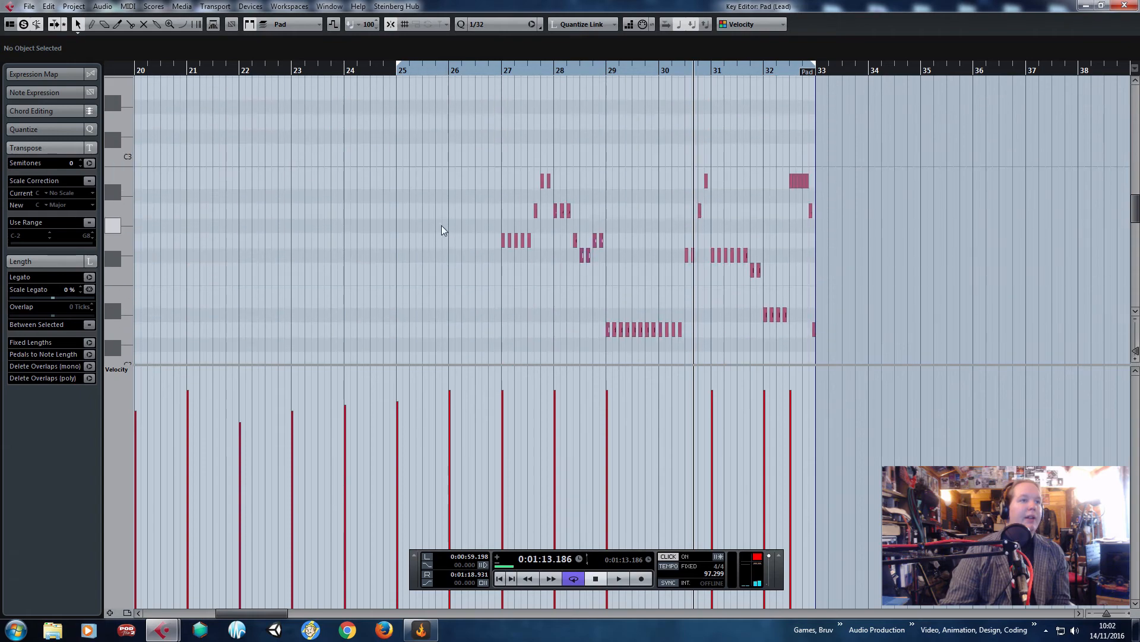
pyautogui.scroll(7, 500, 207)
pyautogui.moveTo(398, 67); pyautogui.dragTo(509, 84)
pyautogui.scroll(7, 539, 186)
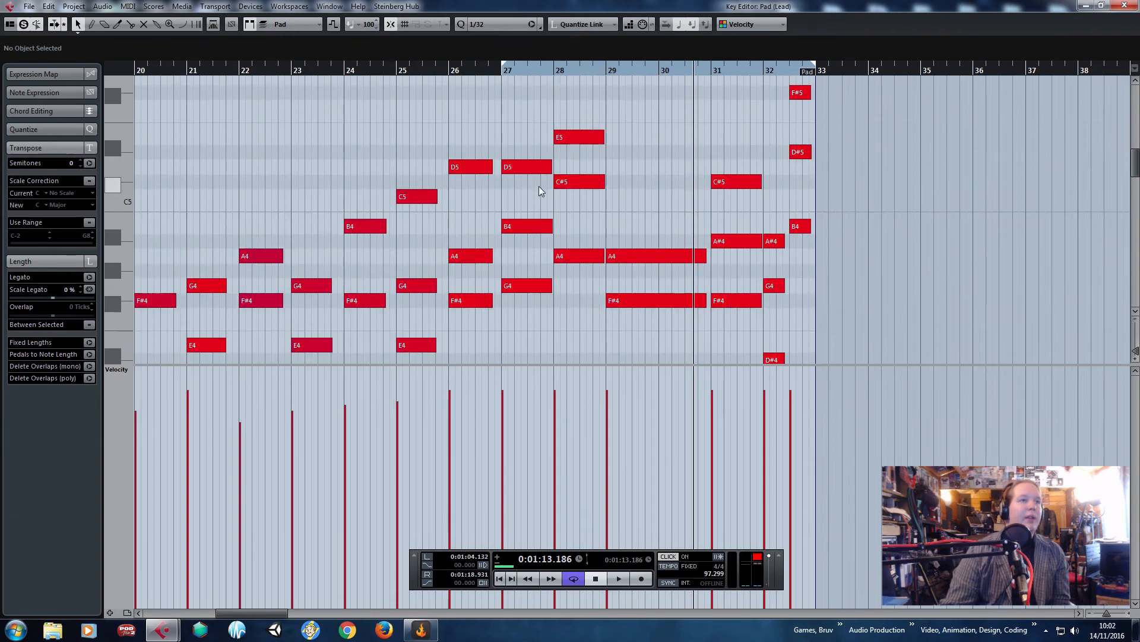
# Lower the upper notes of the pad chords from bar 27 to bar 33 by an octave and compare them with the bass notes.
pyautogui.scroll(2, 539, 187)
pyautogui.moveTo(522, 142); pyautogui.dragTo(843, 250)
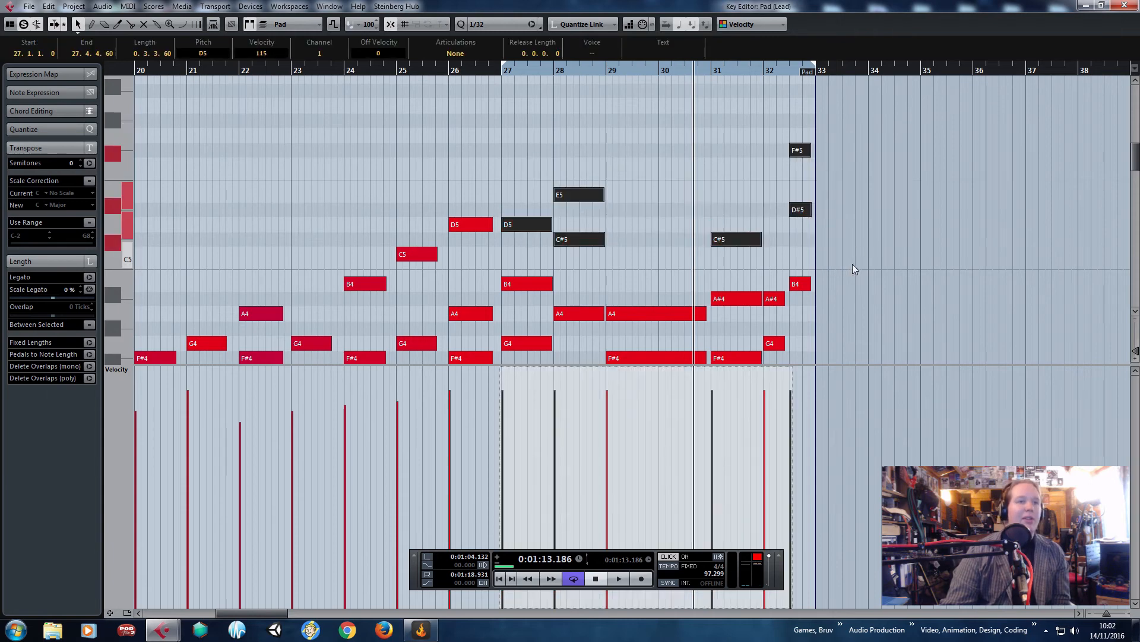
pyautogui.keyDown('shift'); pyautogui.click(544, 283); pyautogui.keyUp('shift')
pyautogui.scroll(-3, 540, 153)
pyautogui.scroll(2, 518, 177)
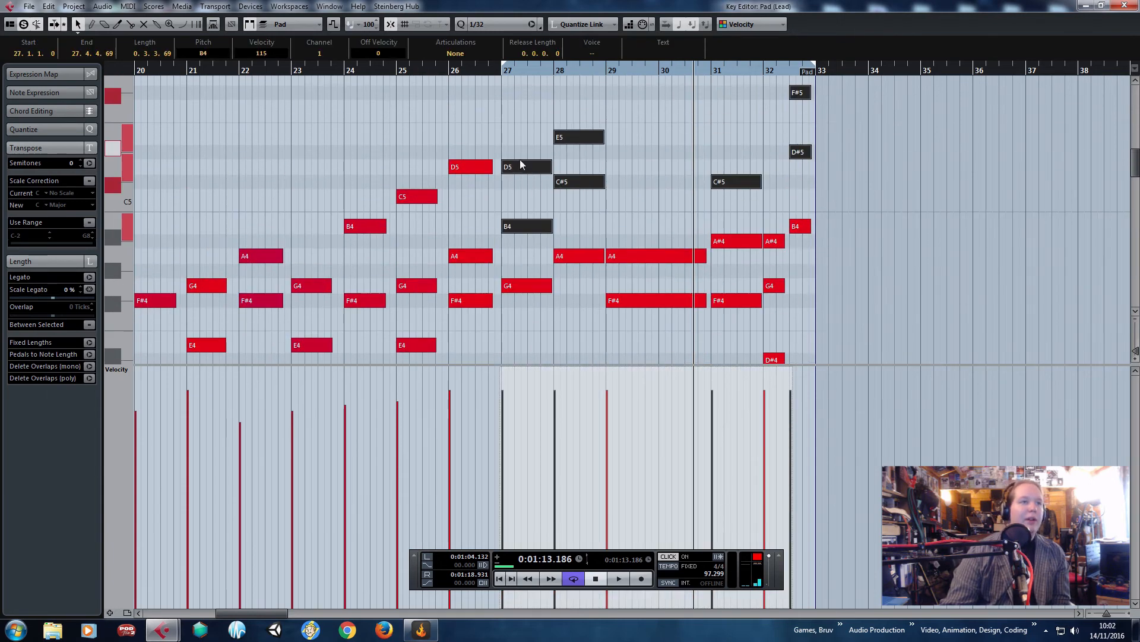
pyautogui.moveTo(519, 159); pyautogui.dragTo(521, 315)
pyautogui.scroll(-2, 536, 286)
pyautogui.scroll(3, 524, 107)
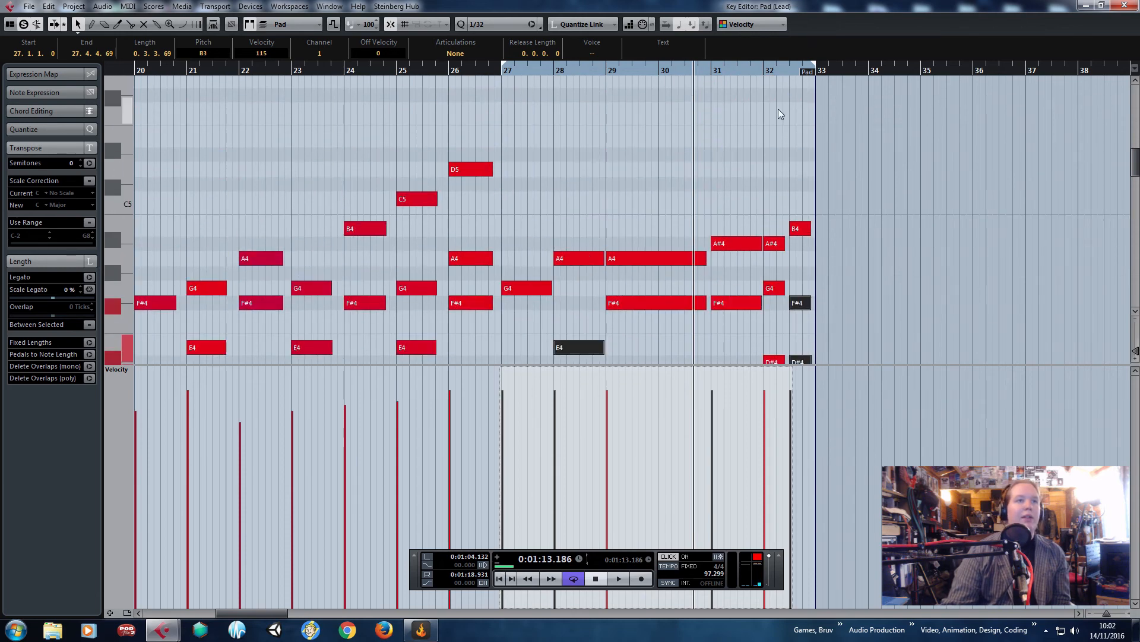
pyautogui.scroll(-2, 541, 185)
pyautogui.scroll(-4, 481, 216)
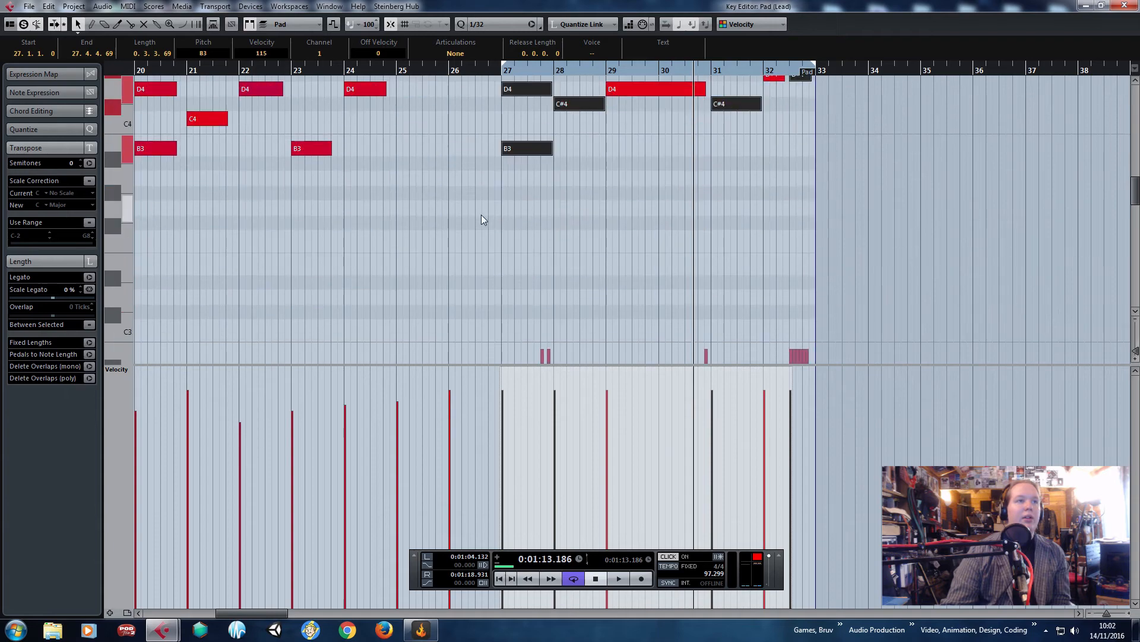
pyautogui.keyDown('ctrl'); pyautogui.scroll(1, 533, 245); pyautogui.keyUp('ctrl')
pyautogui.keyDown('ctrl'); pyautogui.scroll(1, 532, 244); pyautogui.keyUp('ctrl')
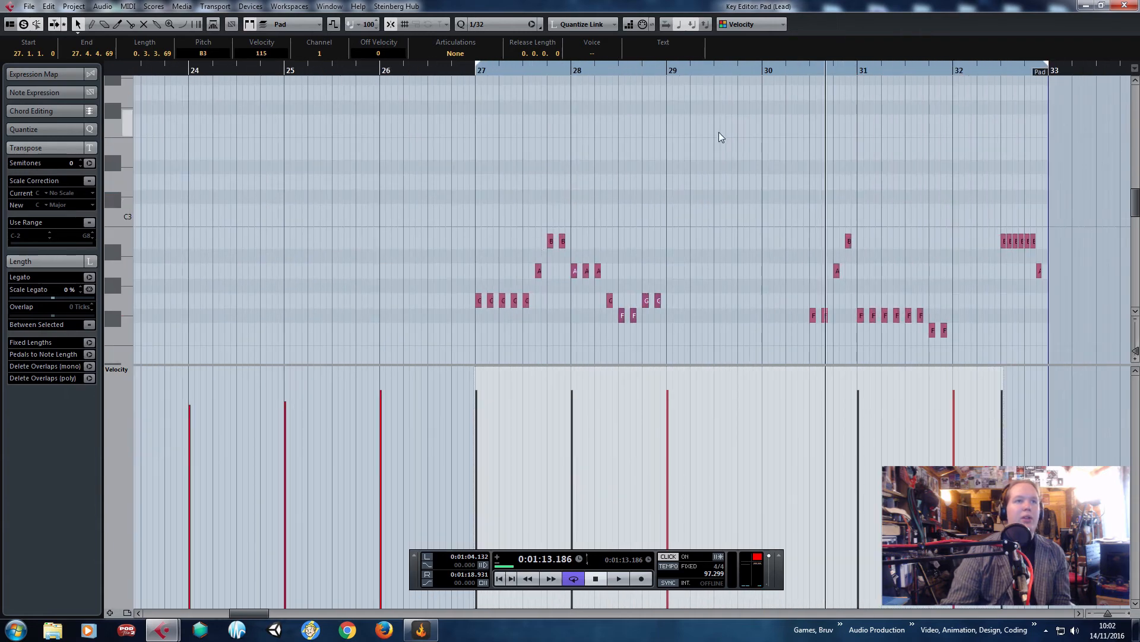
# Split the Pad part at bar 27 and play back the new section.
pyautogui.click(1125, 5)
pyautogui.hotkey('ctrl', 'z')
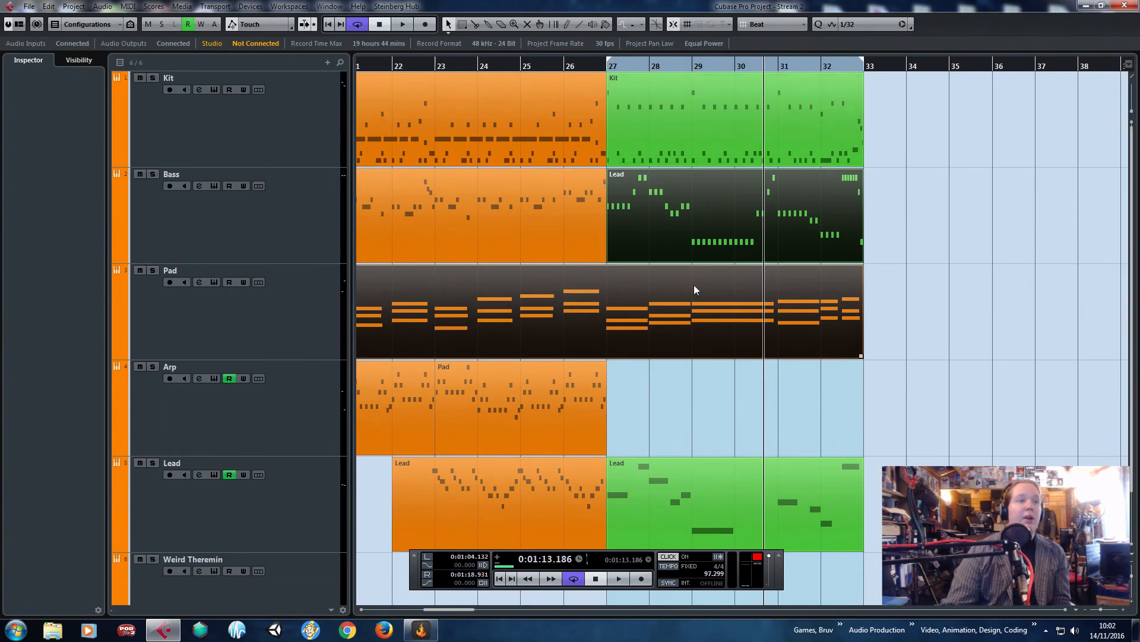
pyautogui.click(694, 286)
pyautogui.press('3')
pyautogui.click(605, 317)
pyautogui.press('space')
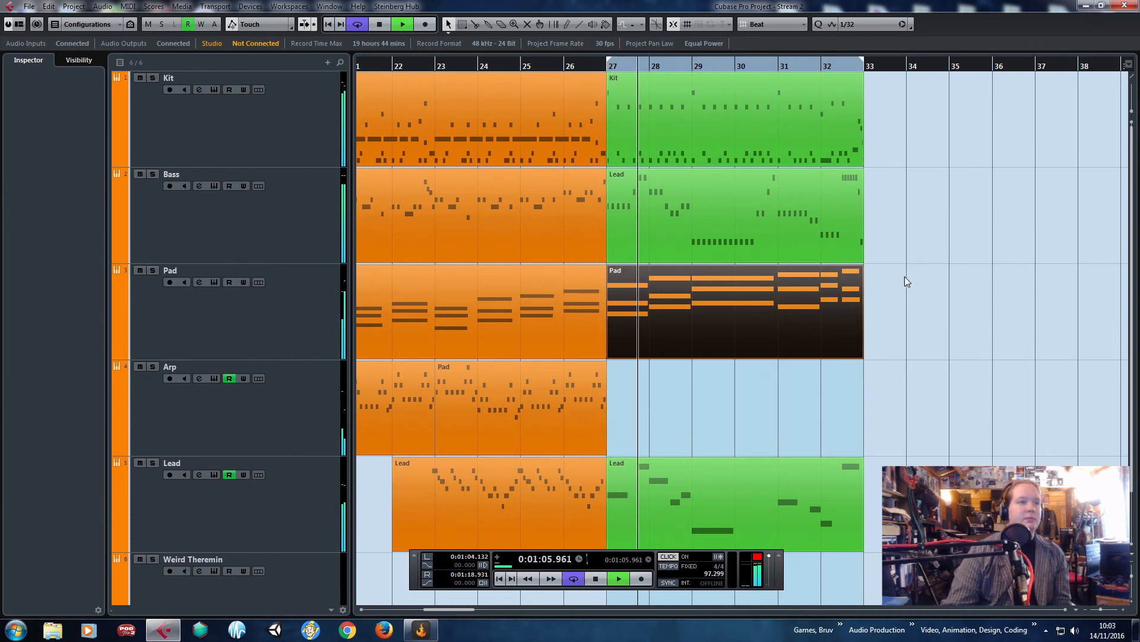
# Colour the split Pad part green, and apply the same green to all parts from bar 27 to bar 33.
pyautogui.scroll(2, 915, 304)
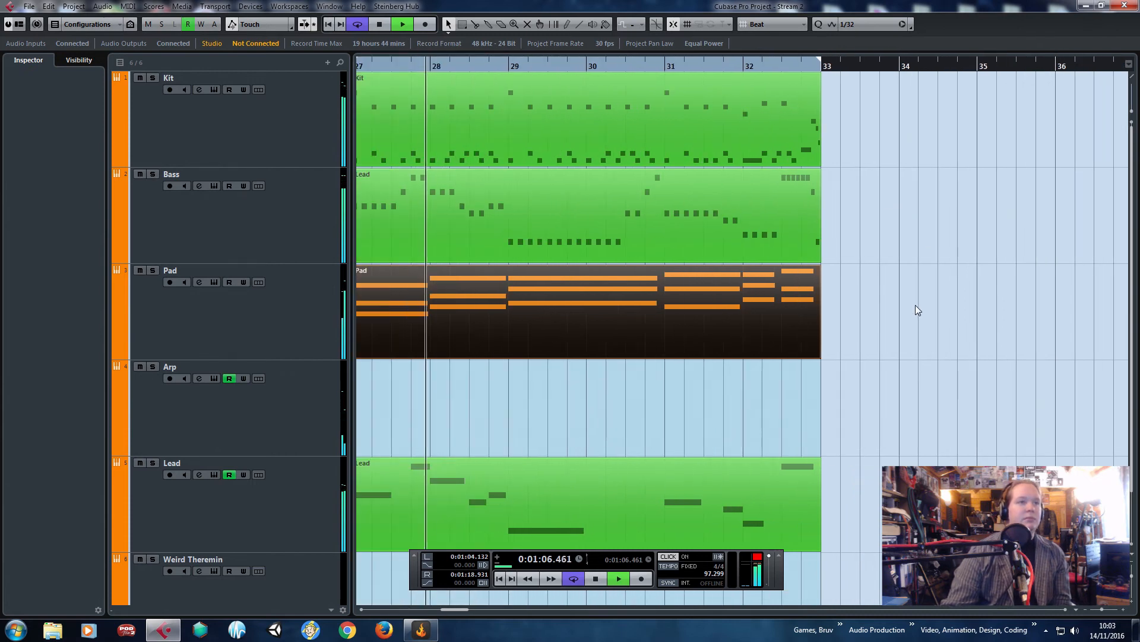
pyautogui.click(605, 30)
pyautogui.click(635, 104)
pyautogui.scroll(-3, 583, 391)
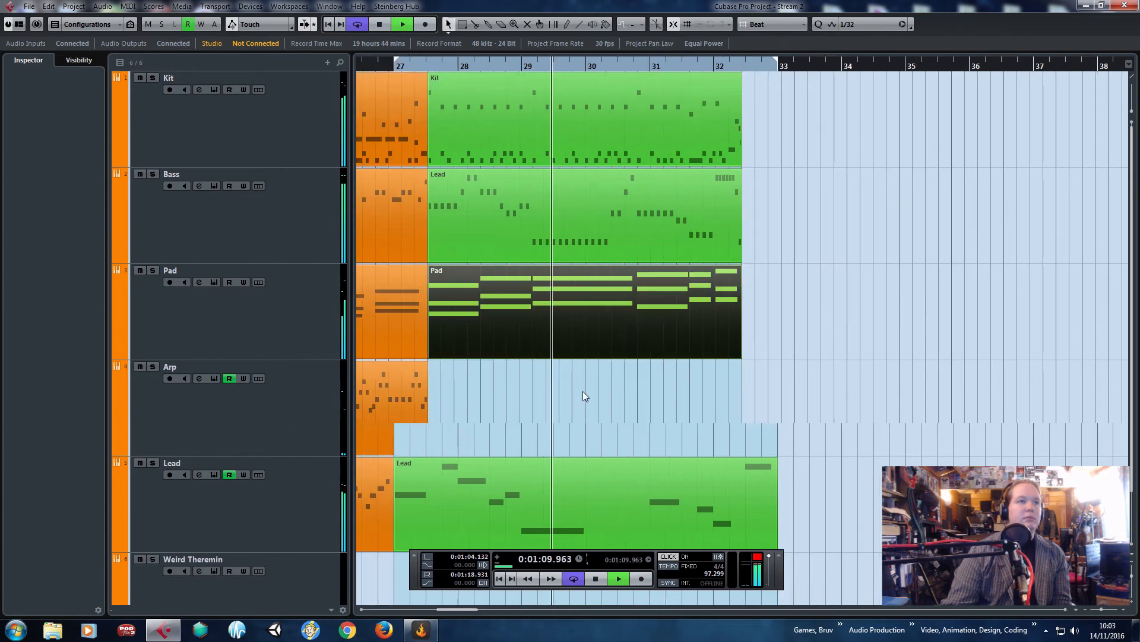
pyautogui.moveTo(760, 511); pyautogui.dragTo(594, 30)
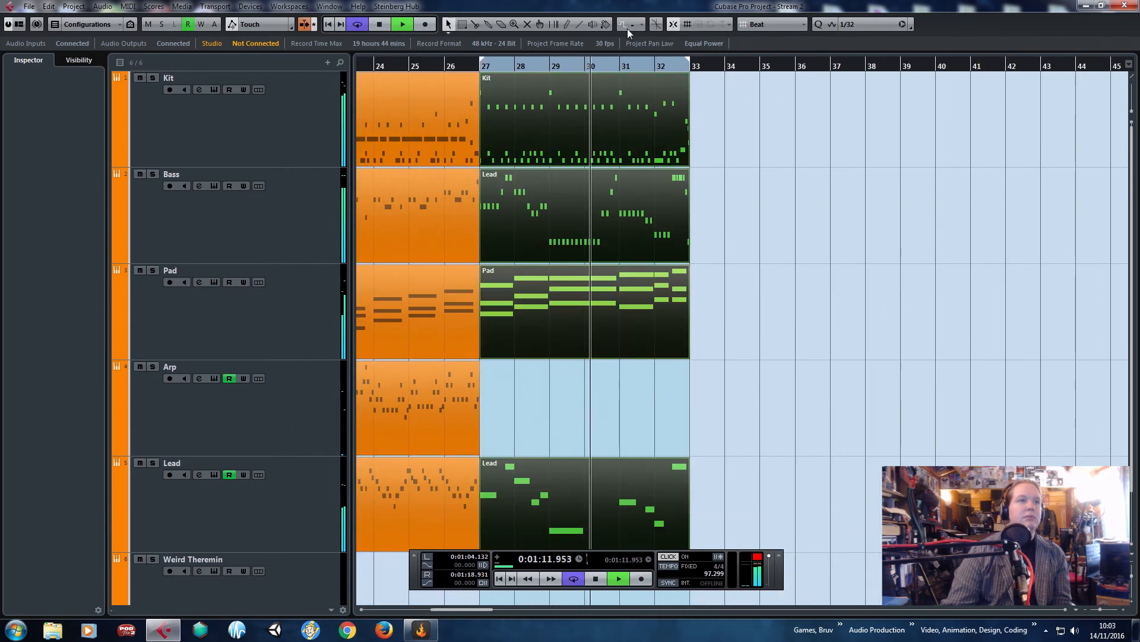
pyautogui.click(606, 30)
pyautogui.click(624, 115)
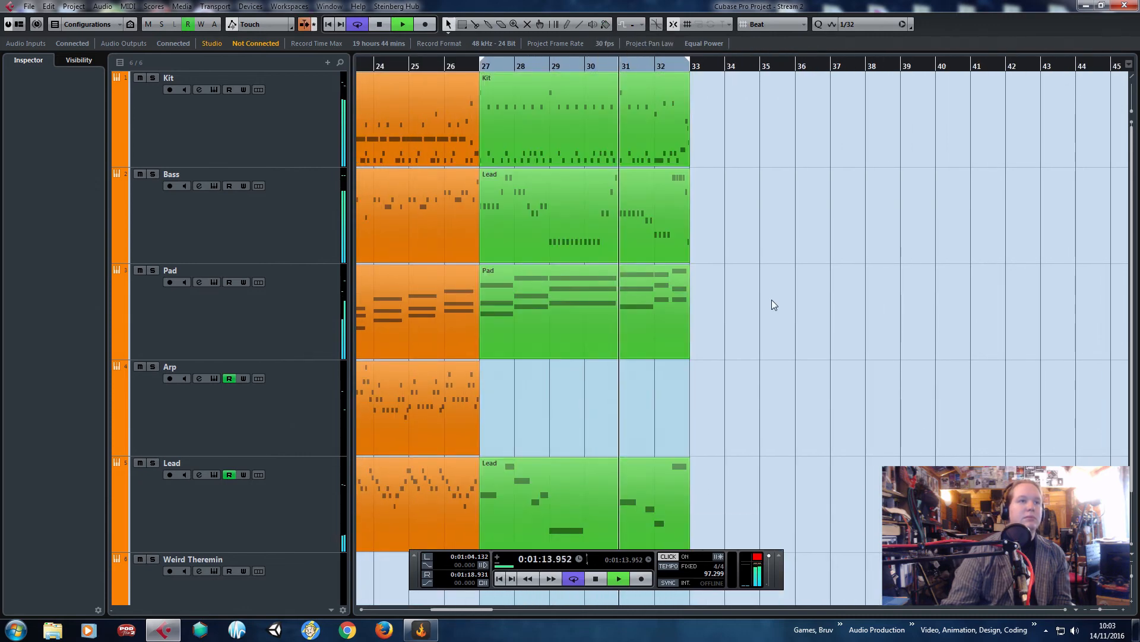
# Listen through to the loop's restart and copy the new Pad part from bar 27 to bar 33 onto the Arp track.
pyautogui.scroll(3, 662, 428)
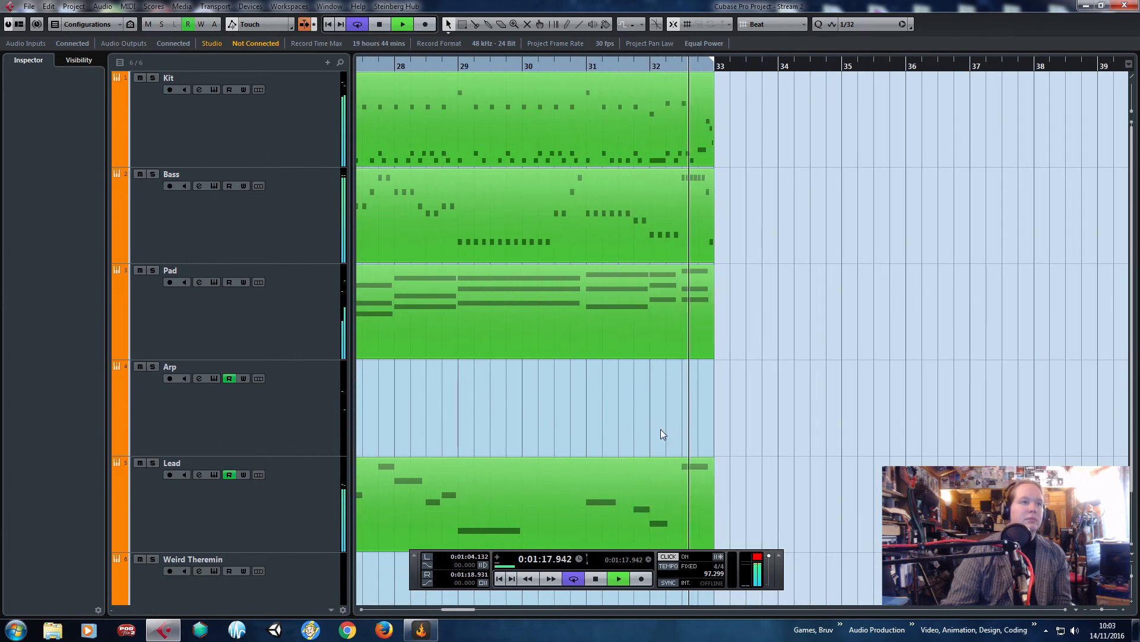
pyautogui.scroll(-3, 660, 429)
pyautogui.scroll(-2, 623, 384)
pyautogui.scroll(2, 608, 372)
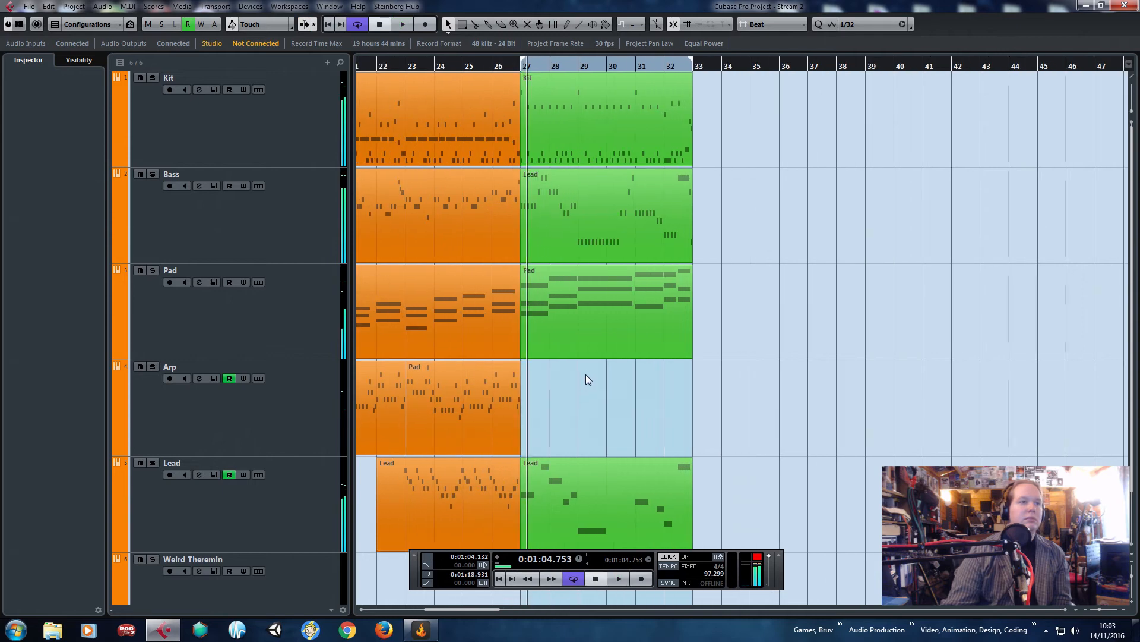
pyautogui.click(587, 291)
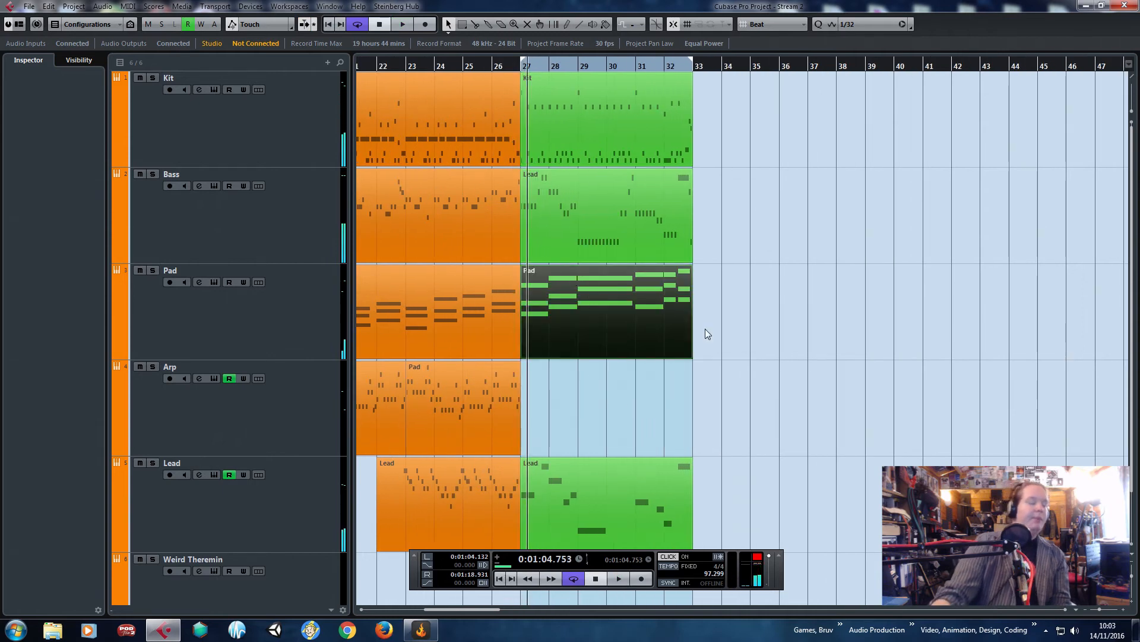
pyautogui.moveTo(683, 341); pyautogui.dragTo(657, 400)
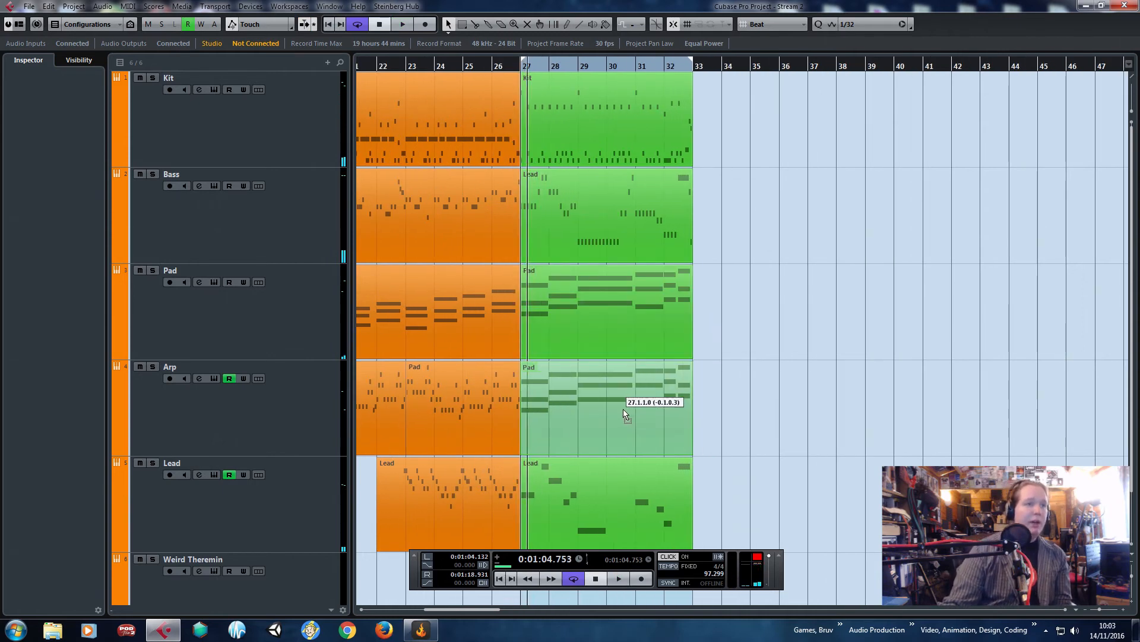
# Check the rhythm and pitch range of the existing arp notes just before bar 27.
pyautogui.doubleClick(501, 409)
pyautogui.scroll(4, 534, 387)
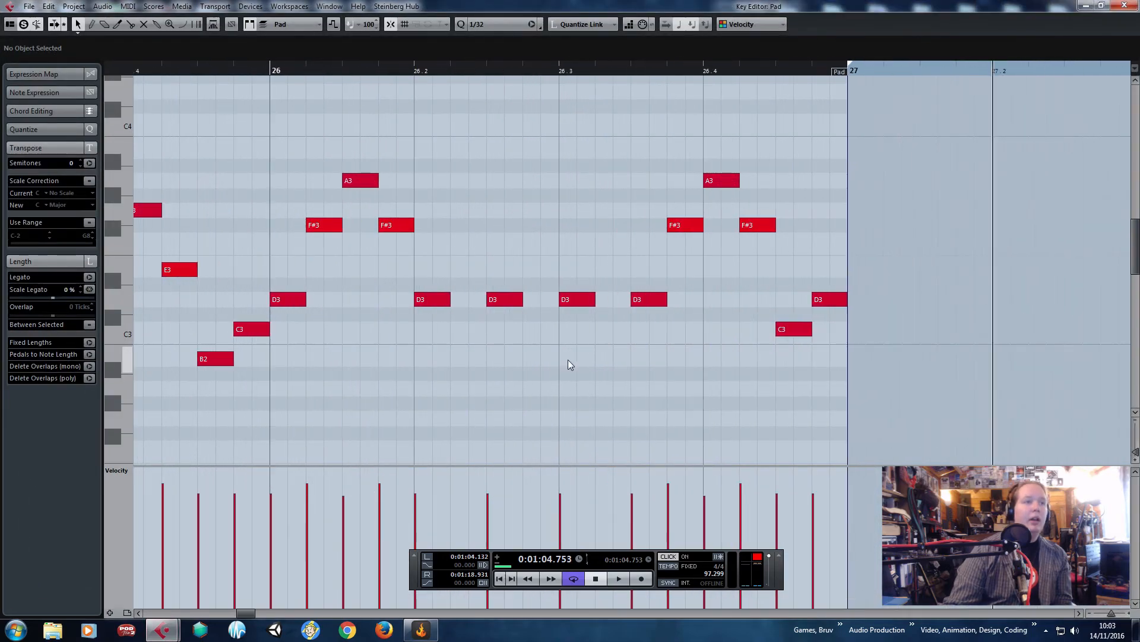
pyautogui.click(1124, 6)
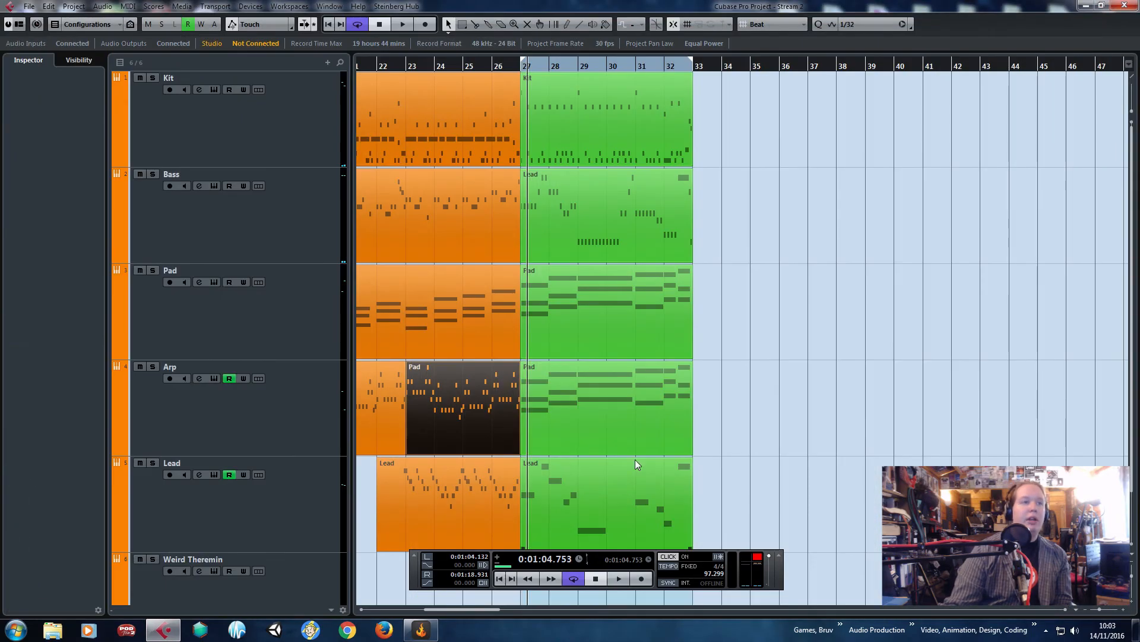
# Transpose all the copied chords in the new Arp part down by an octave.
pyautogui.scroll(-4, 547, 413)
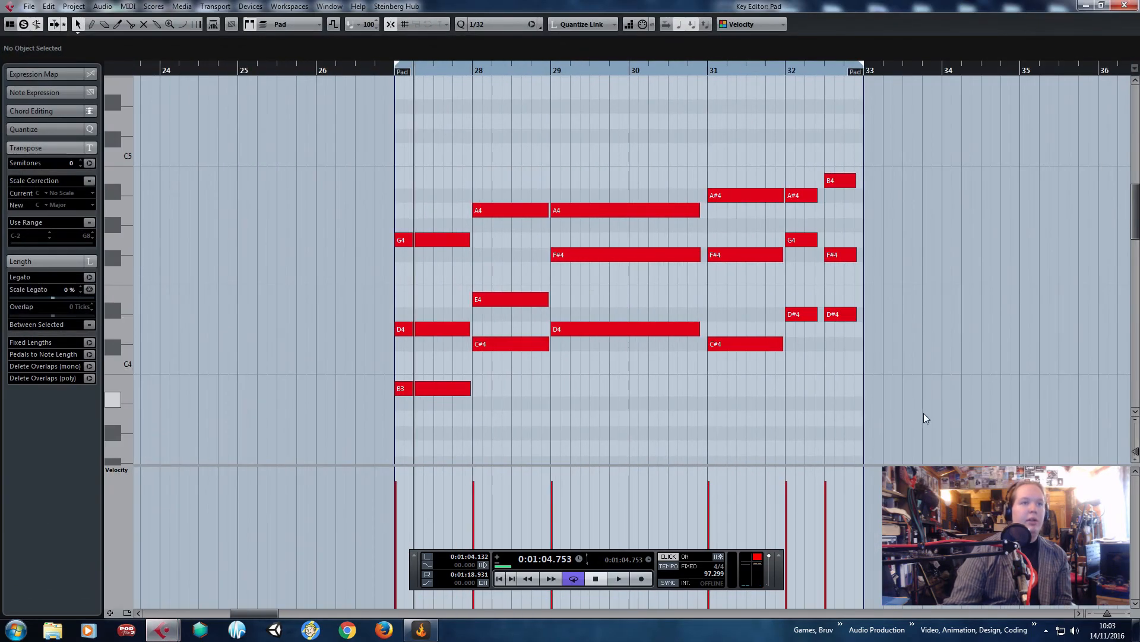
pyautogui.moveTo(927, 424); pyautogui.dragTo(451, 166)
pyautogui.moveTo(426, 241); pyautogui.dragTo(425, 445)
pyautogui.scroll(-5, 428, 434)
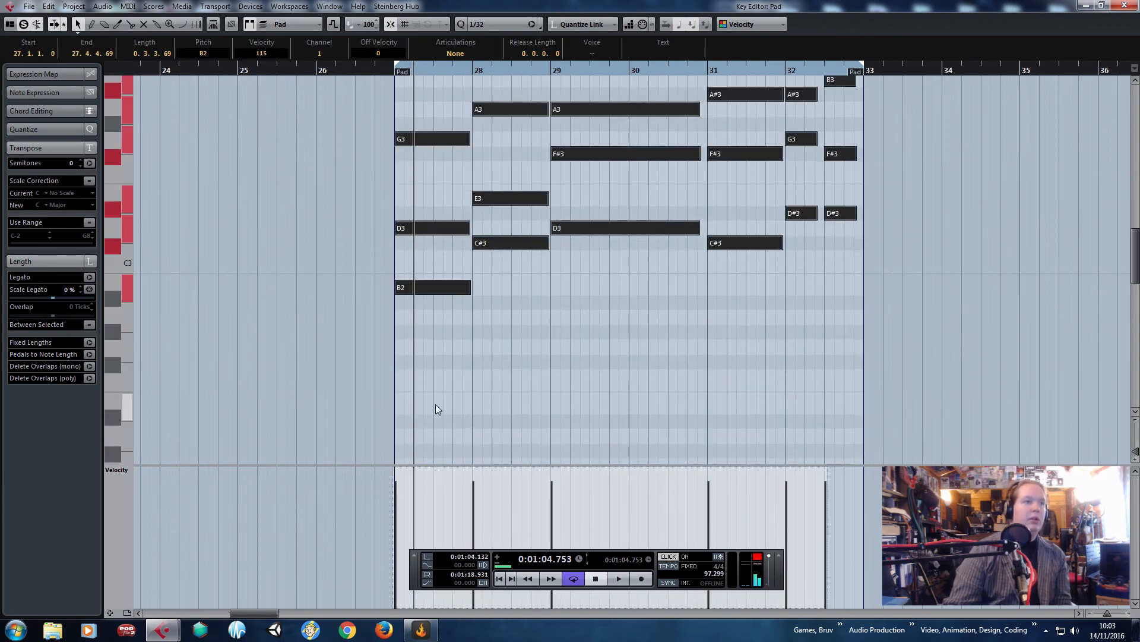
pyautogui.scroll(3, 458, 392)
pyautogui.scroll(4, 475, 394)
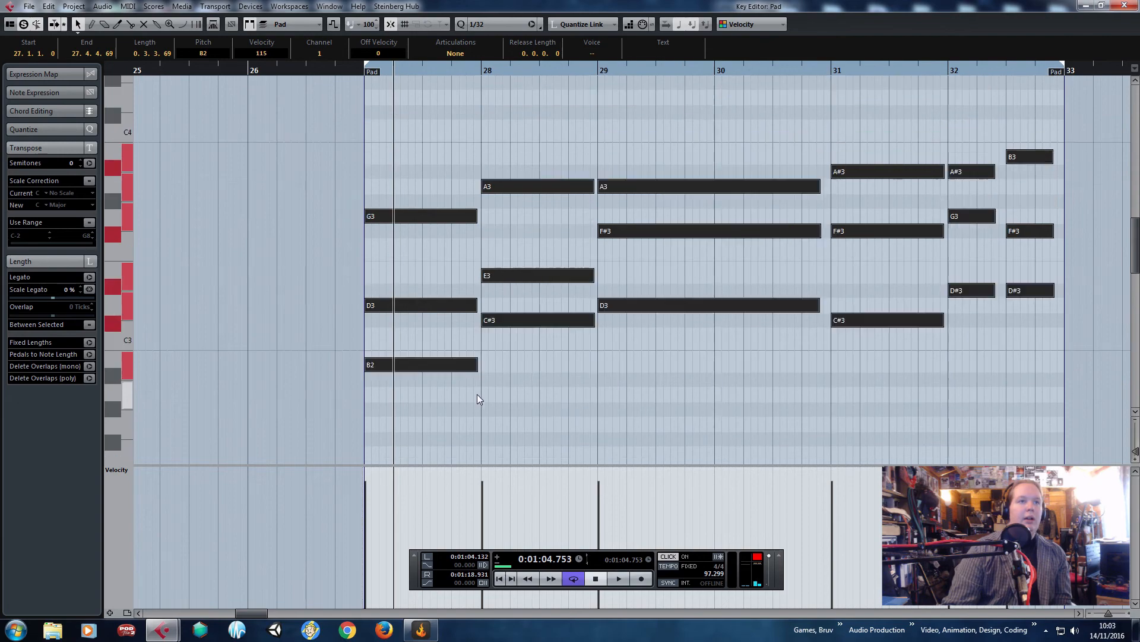
# Shorten the Arp part's bar 27 chord to a stab at 27.1.3, copy it to 27.2.3 and play it back.
pyautogui.moveTo(394, 209); pyautogui.dragTo(412, 454)
pyautogui.press('h')
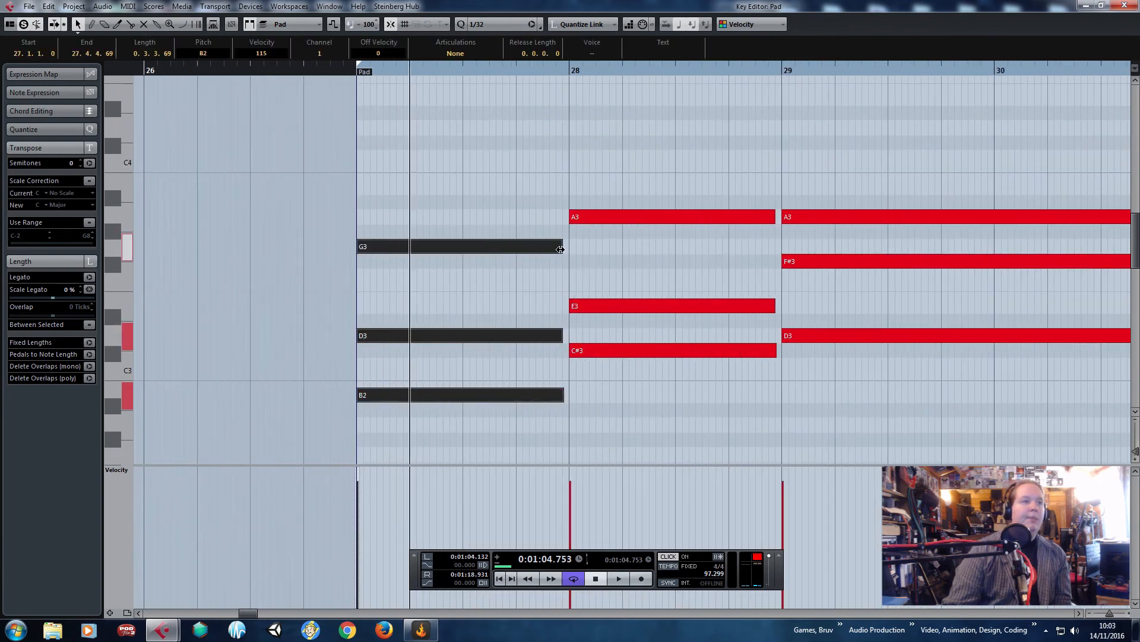
pyautogui.moveTo(560, 252); pyautogui.dragTo(398, 241)
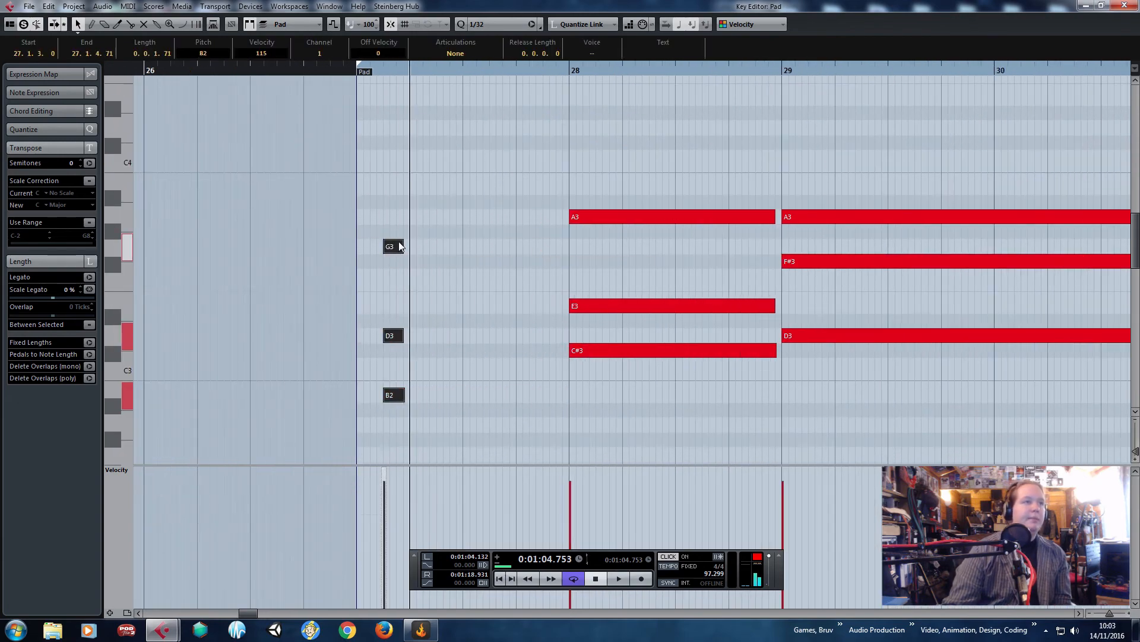
pyautogui.click(437, 69)
pyautogui.hotkey('ctrl', 'v')
pyautogui.moveTo(406, 67); pyautogui.dragTo(363, 70)
pyautogui.press('space')
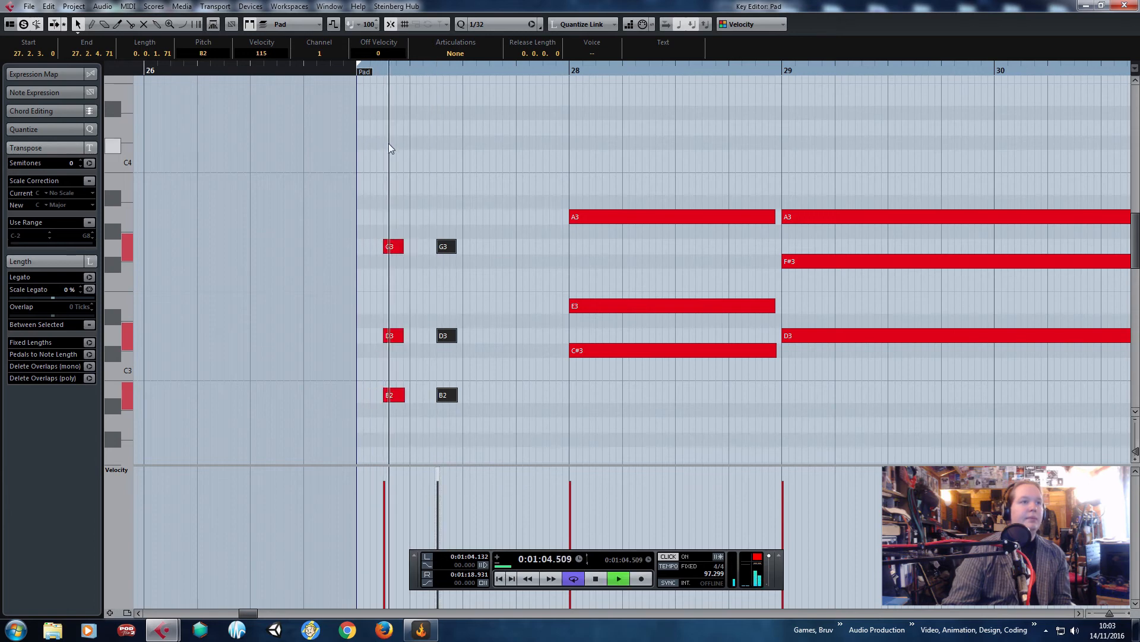
# Shorten the Arp part's bar 28 chord to a stab at 28.1.3 and copy it to 28.2.3.
pyautogui.moveTo(560, 161); pyautogui.dragTo(695, 470)
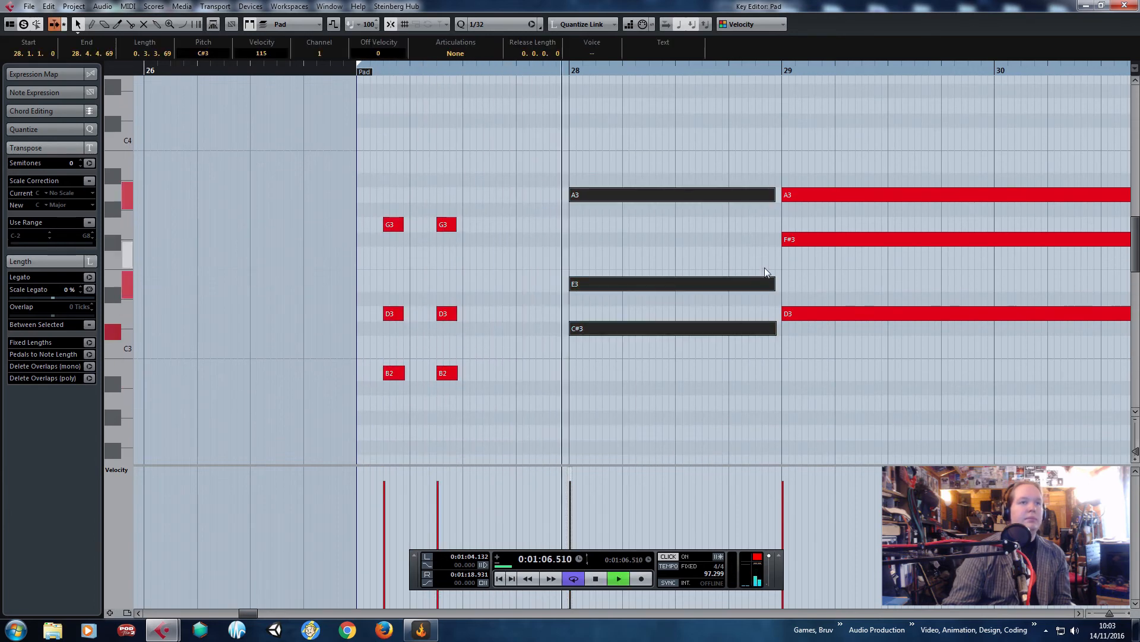
pyautogui.press('space')
pyautogui.moveTo(771, 281); pyautogui.dragTo(594, 282)
pyautogui.moveTo(594, 194); pyautogui.dragTo(622, 195)
pyautogui.click(646, 70)
pyautogui.hotkey('ctrl', 'v')
# Trim both bar 28 chord stabs to a length of 0.0.1.42 and play them back from bar 28.
pyautogui.moveTo(734, 141); pyautogui.dragTo(534, 410)
pyautogui.moveTo(672, 332); pyautogui.dragTo(663, 331)
pyautogui.click(673, 261)
pyautogui.moveTo(667, 122); pyautogui.dragTo(573, 403)
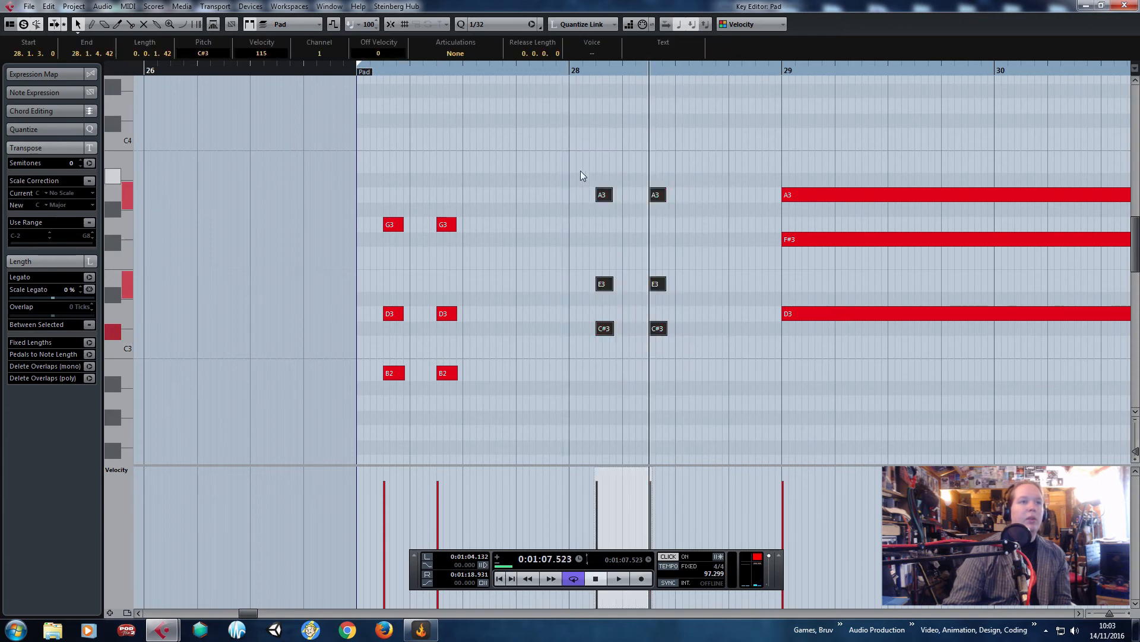
pyautogui.click(571, 72)
pyautogui.press('space')
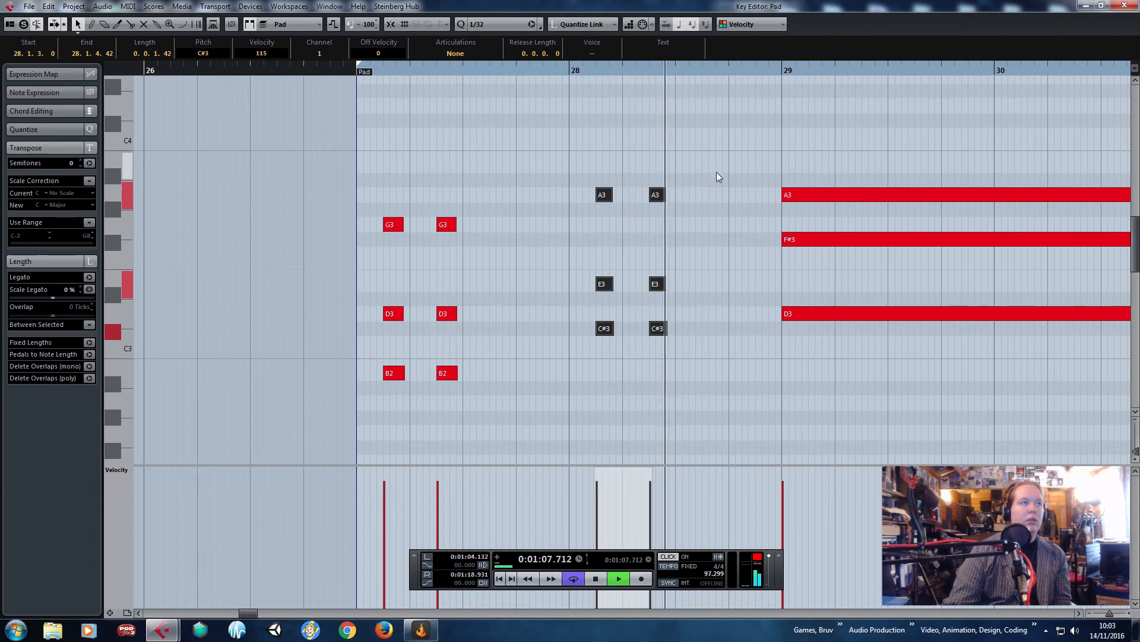
# Shorten the long chord at bar 29 to a stab at 29.1.3, duplicate it to 29.2.3 and play it back.
pyautogui.moveTo(837, 136); pyautogui.dragTo(869, 341)
pyautogui.press('space')
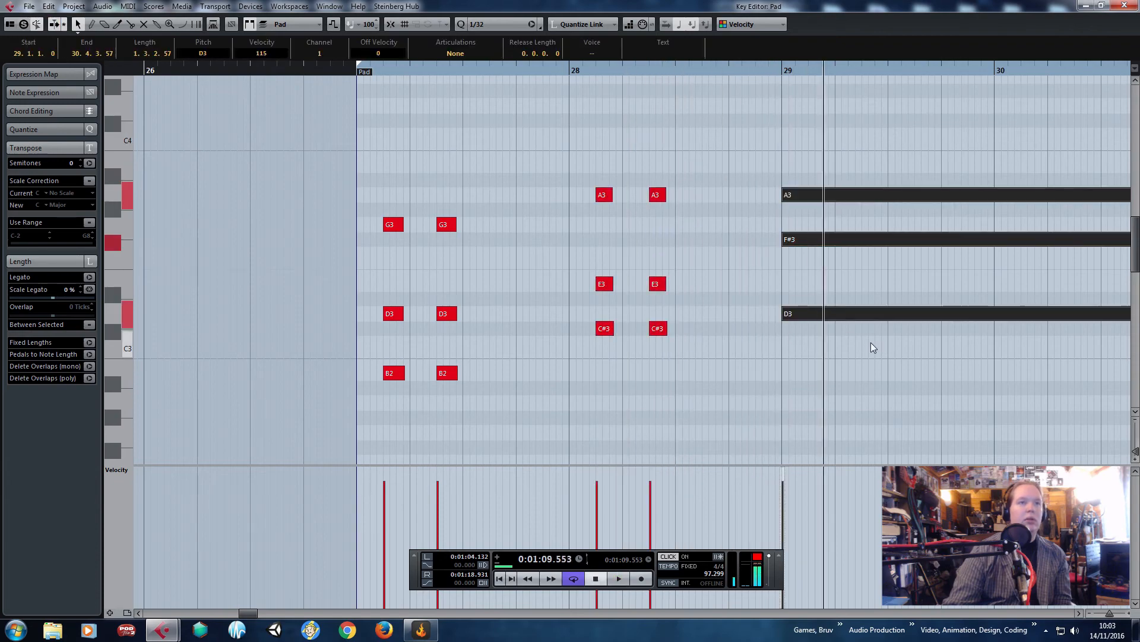
pyautogui.scroll(-3, 879, 348)
pyautogui.moveTo(937, 373); pyautogui.dragTo(864, 200)
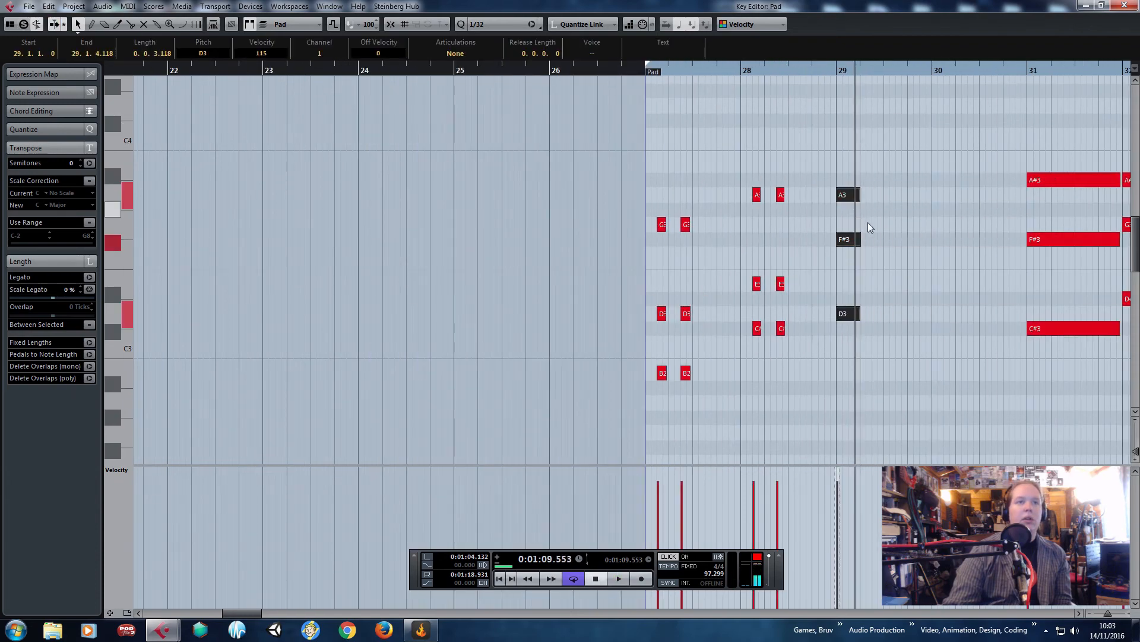
pyautogui.scroll(3, 867, 222)
pyautogui.moveTo(796, 196); pyautogui.dragTo(824, 209)
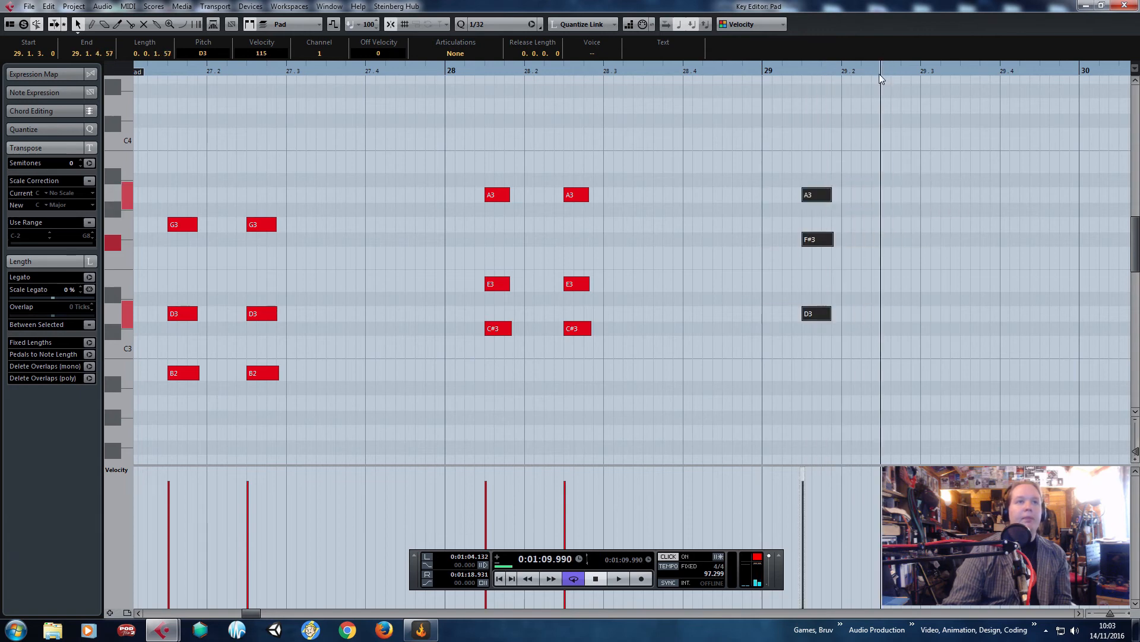
pyautogui.hotkey('ctrl', 'd')
pyautogui.click(722, 69)
pyautogui.press('space')
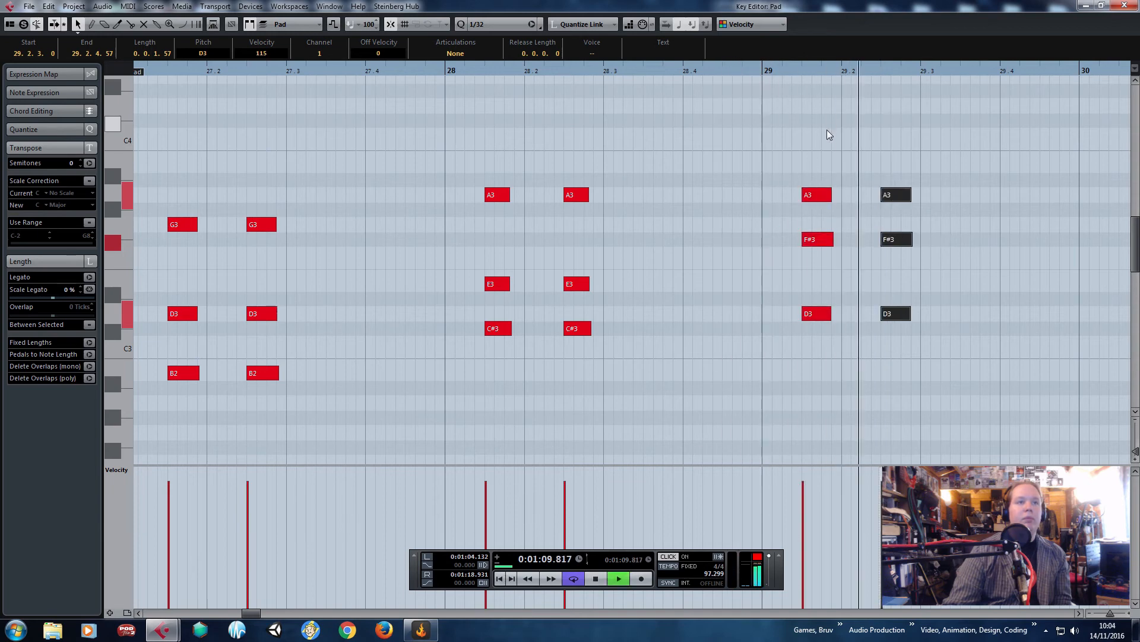
# Lower the F#3 notes in both bar 29 stabs to F3 and play back from bar 29.
pyautogui.scroll(-2, 826, 130)
pyautogui.press('space')
pyautogui.scroll(3, 812, 230)
pyautogui.moveTo(906, 279); pyautogui.dragTo(828, 256)
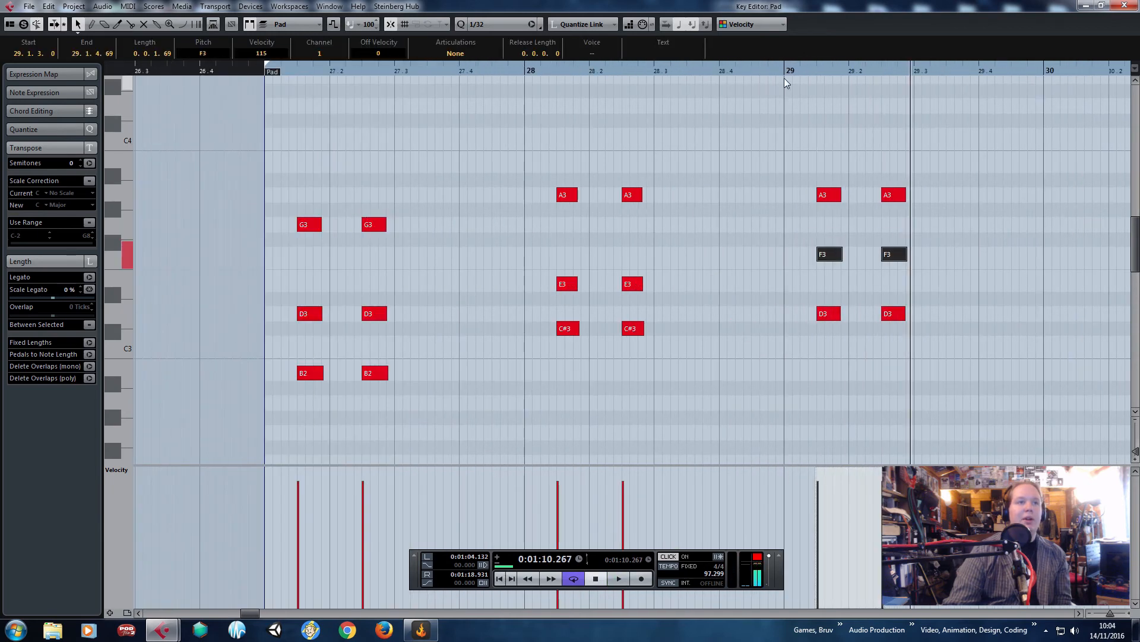
pyautogui.click(782, 76)
pyautogui.press('space')
pyautogui.scroll(-2, 810, 225)
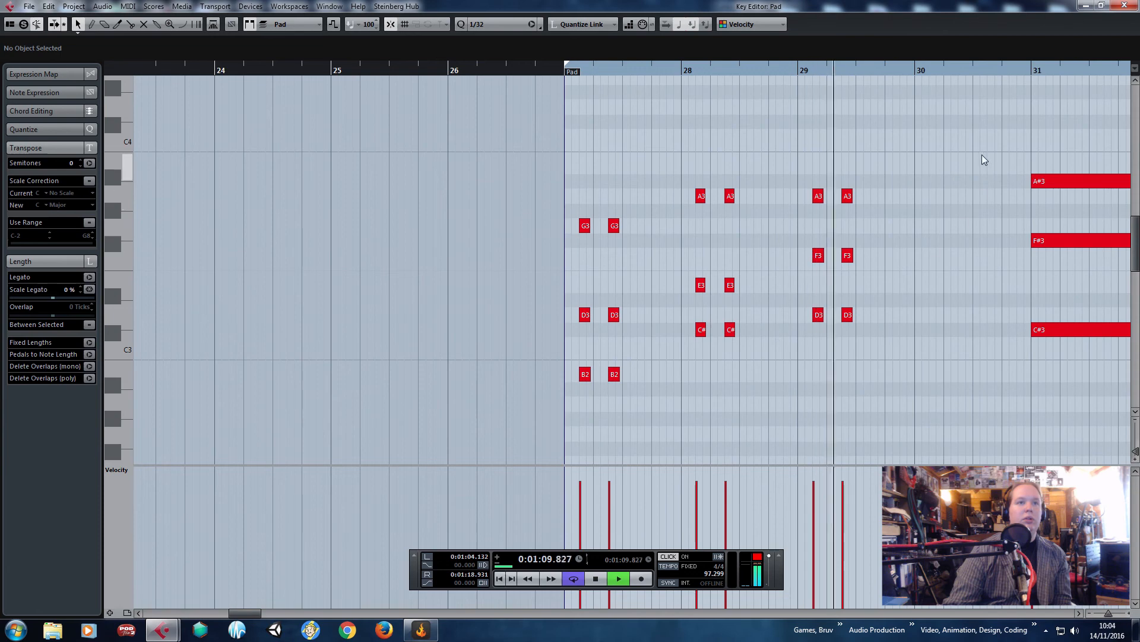
# Duplicate the two bar 29 chord stabs into bar 30 of the Arp part.
pyautogui.moveTo(981, 144); pyautogui.dragTo(815, 141)
pyautogui.moveTo(680, 156); pyautogui.dragTo(566, 356)
pyautogui.press('space')
pyautogui.scroll(3, 722, 224)
pyautogui.hotkey('ctrl', 'd')
pyautogui.click(958, 95)
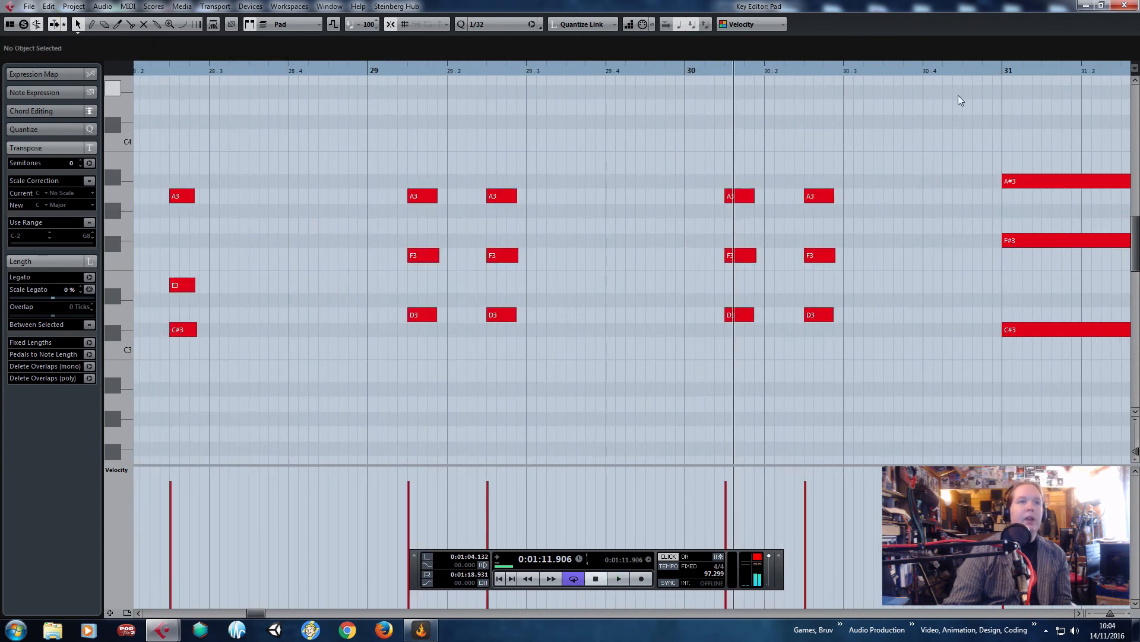
# Lower the Pad part's F#4 note at bar 29 to F4 and play back from bar 27.
pyautogui.click(1125, 5)
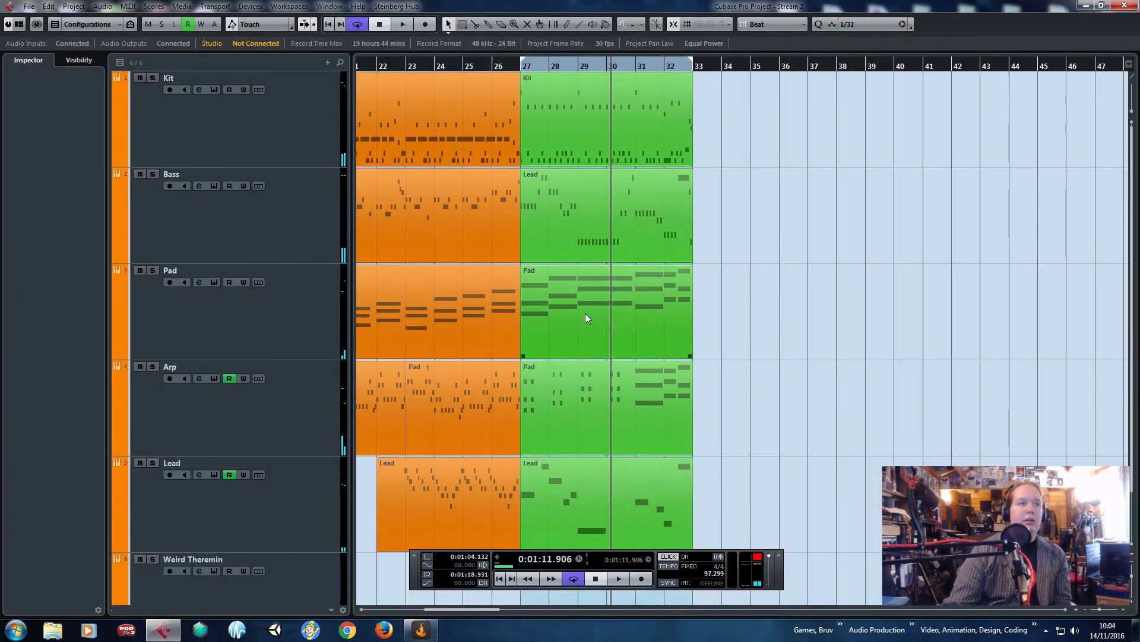
pyautogui.doubleClick(579, 319)
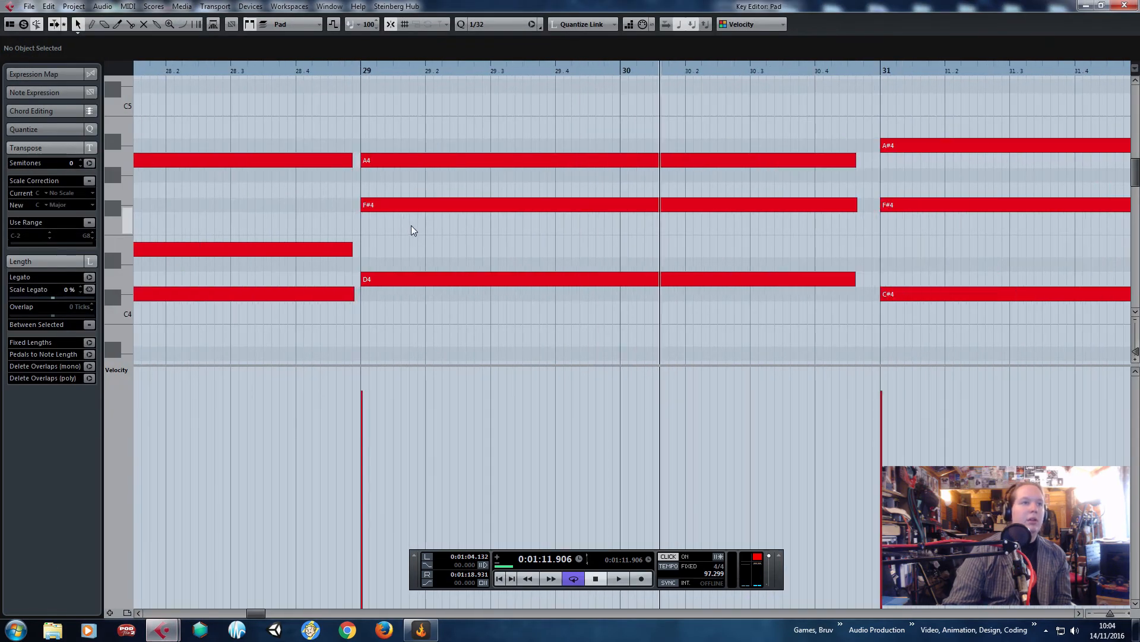
pyautogui.moveTo(415, 224); pyautogui.dragTo(412, 230)
pyautogui.scroll(-3, 412, 230)
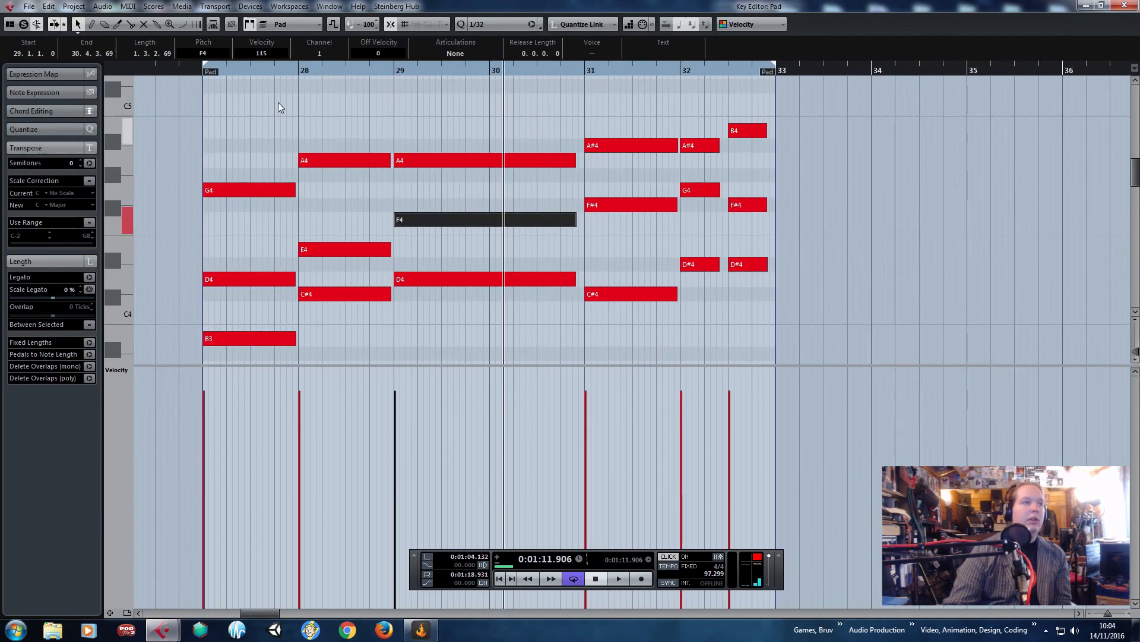
pyautogui.click(189, 70)
pyautogui.press('space')
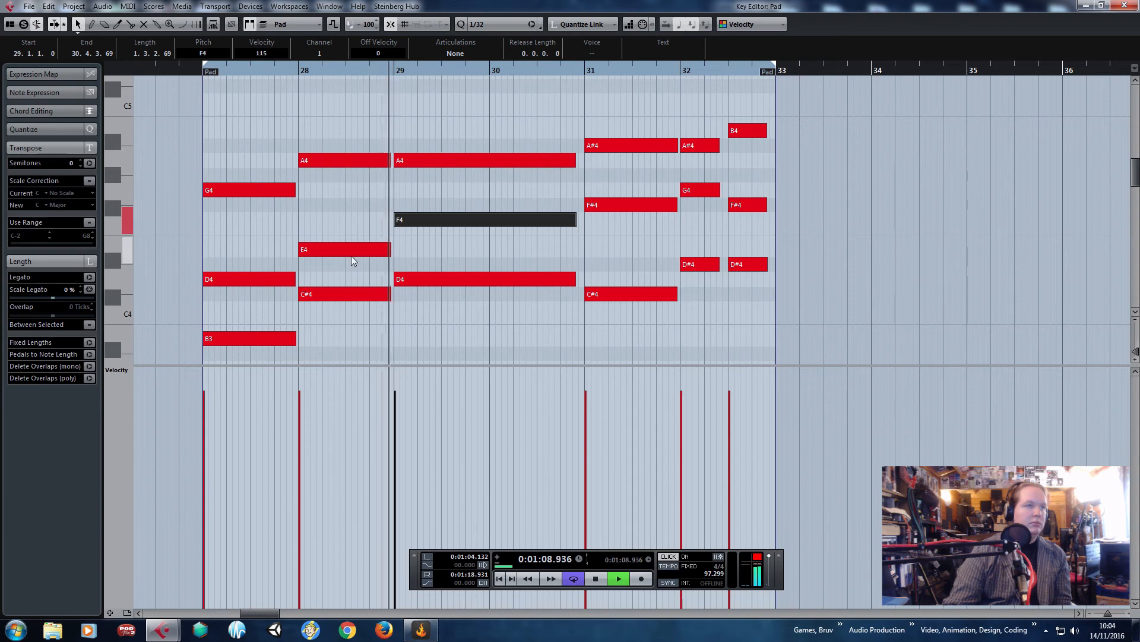
pyautogui.keyDown('ctrl'); pyautogui.scroll(1, 319, 258); pyautogui.keyUp('ctrl')
pyautogui.press('space')
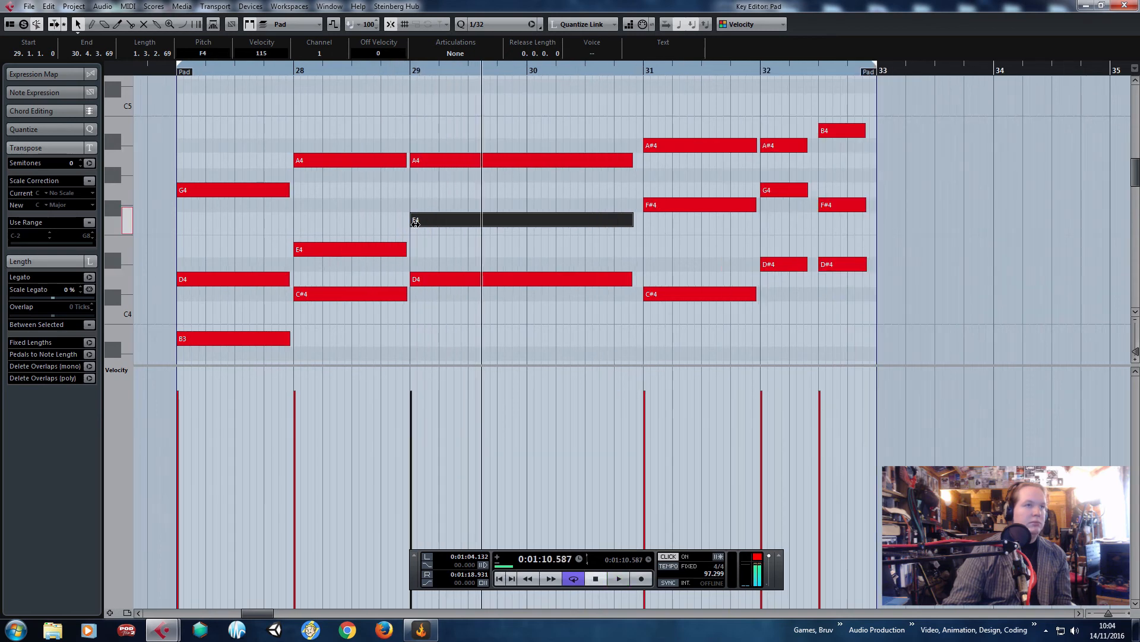
# Raise the bar 29 Pad note back to F#4 and lower the chord's D4 note to C#4.
pyautogui.moveTo(417, 221); pyautogui.dragTo(418, 208)
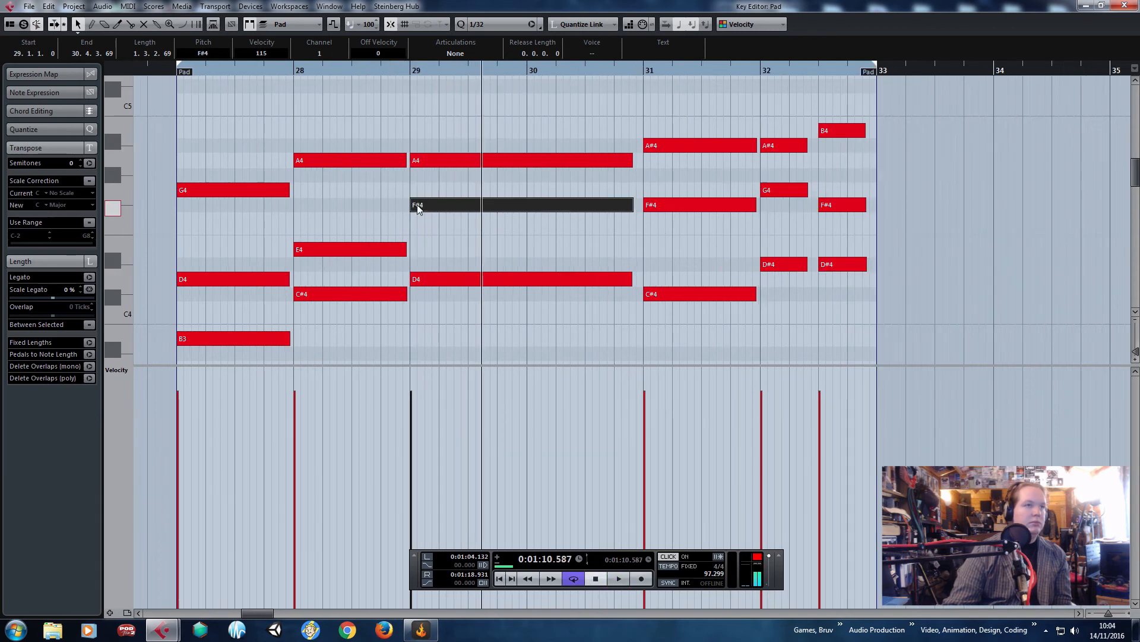
pyautogui.click(422, 158)
pyautogui.moveTo(424, 283); pyautogui.dragTo(426, 293)
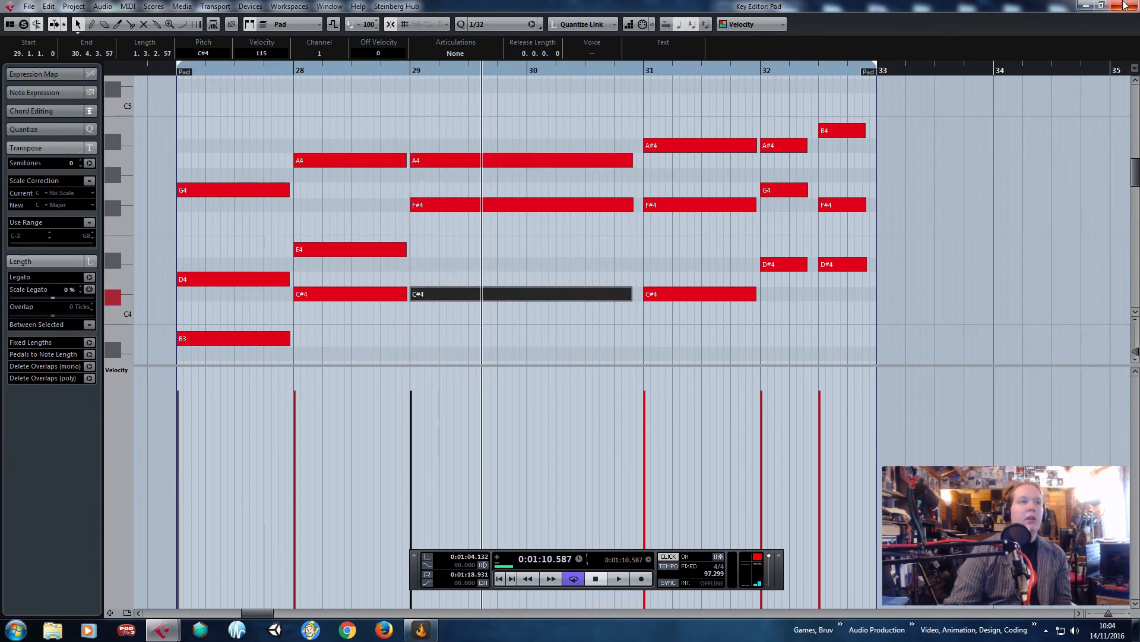
pyautogui.scroll(-3, 346, 291)
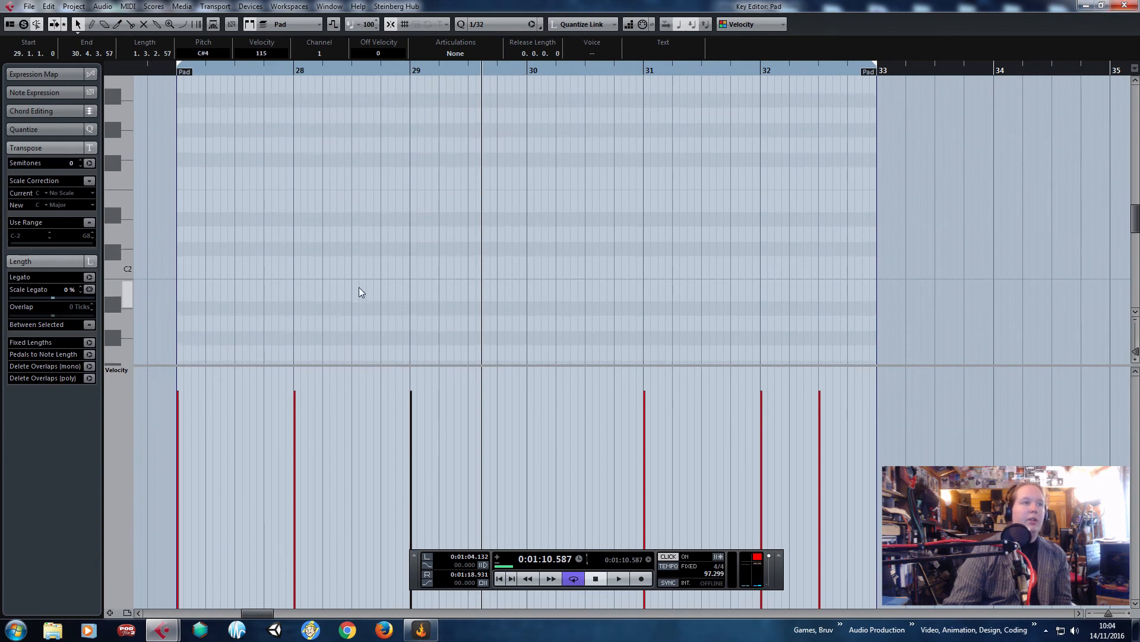
pyautogui.click(1124, 5)
# Check the Lead part's melody at bar 29 and undo the Pad chord's change to C#4.
pyautogui.doubleClick(584, 422)
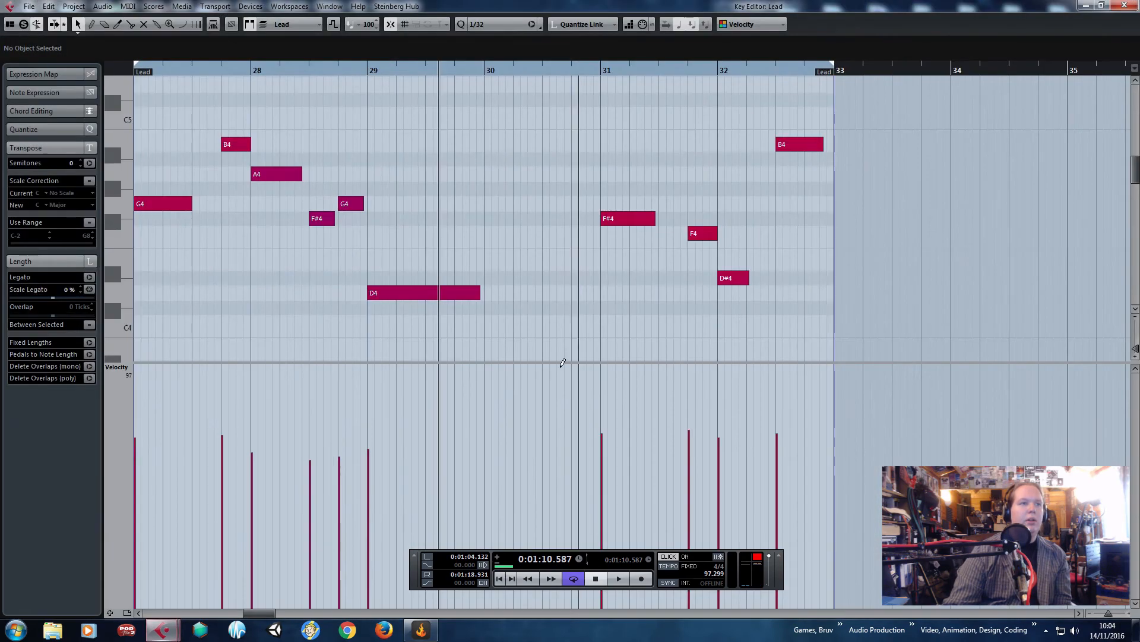
pyautogui.click(1121, 5)
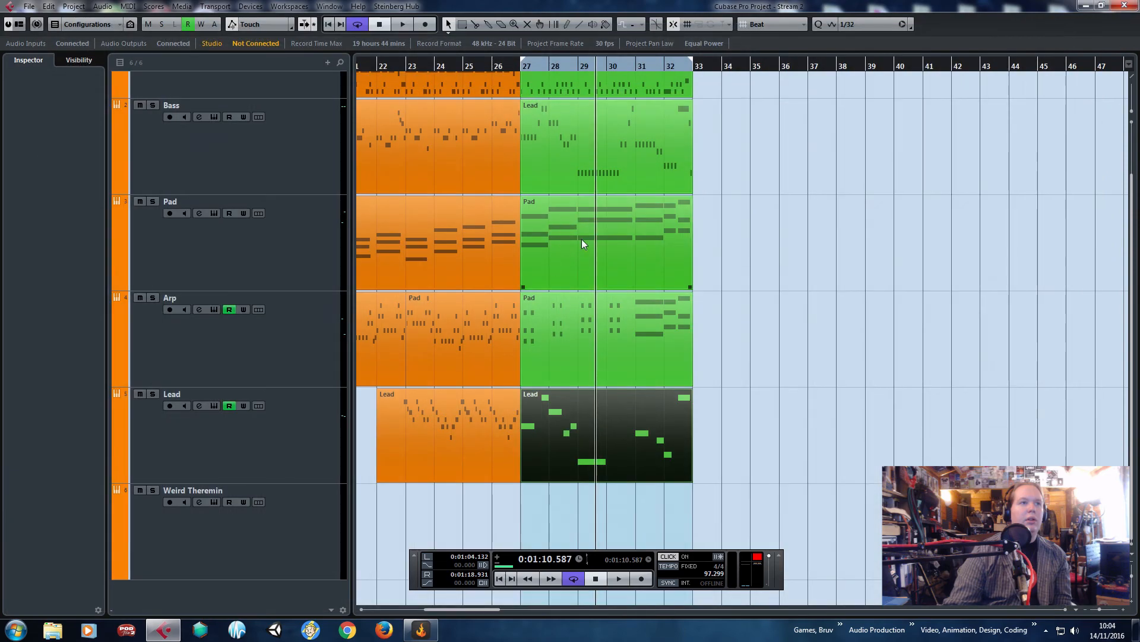
pyautogui.doubleClick(582, 239)
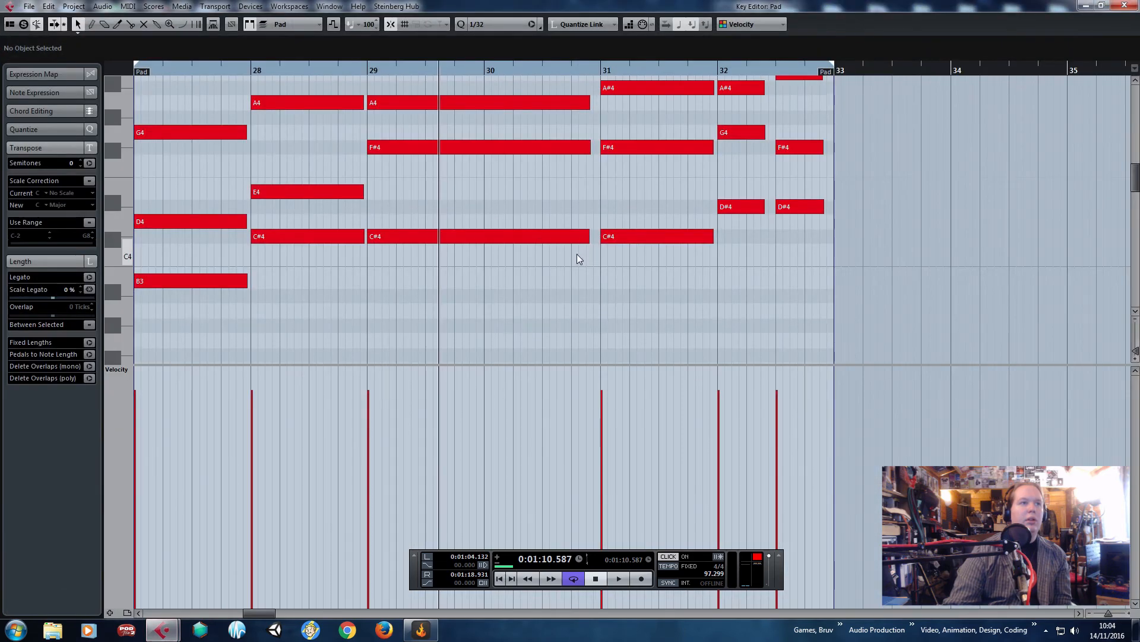
pyautogui.hotkey('ctrl', 'z')
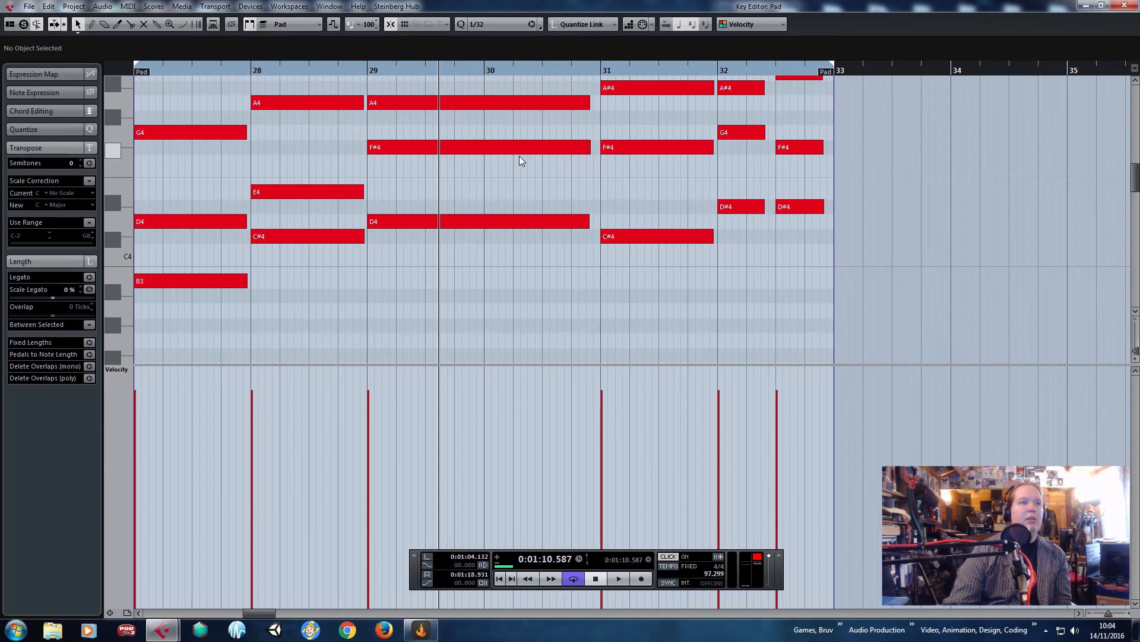
pyautogui.scroll(2, 519, 156)
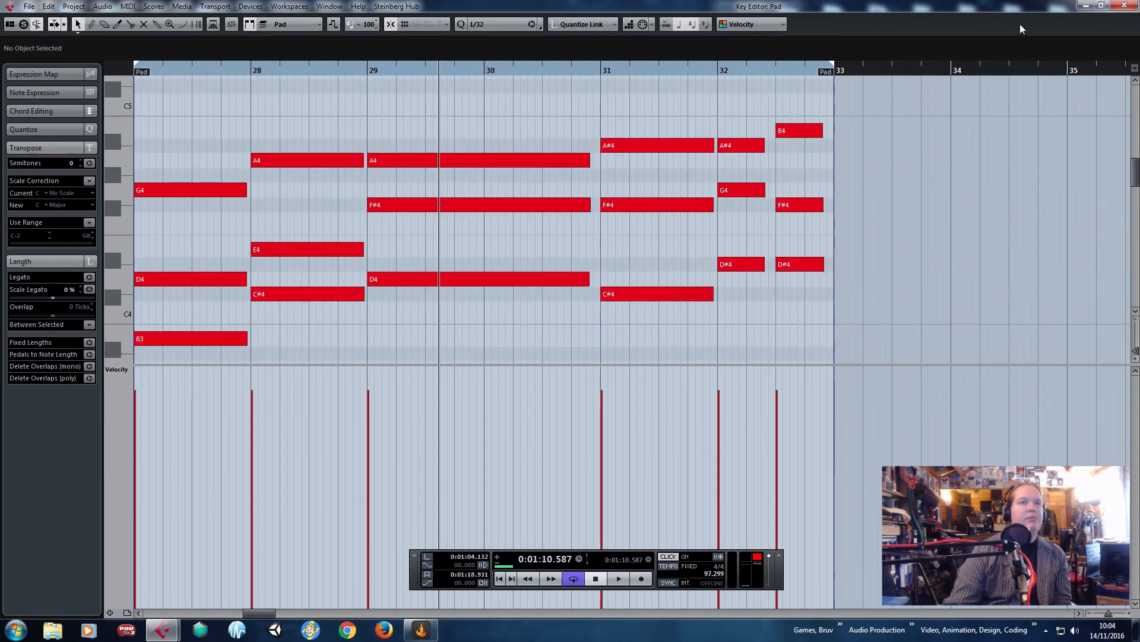
pyautogui.click(1131, 6)
# Open the section's Pad, Arp and Lead parts together and raise the F3 notes in the Arp's bar 29 and 30 stabs to F#3.
pyautogui.moveTo(775, 456); pyautogui.dragTo(633, 246)
pyautogui.press('Return')
pyautogui.scroll(-2, 351, 215)
pyautogui.scroll(-8, 348, 211)
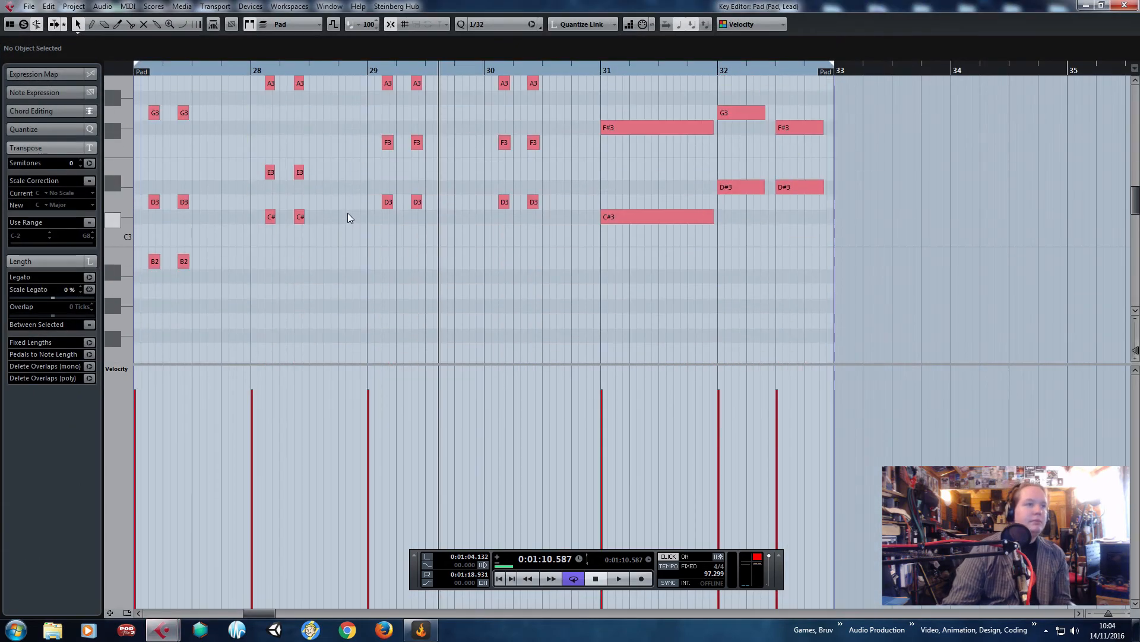
pyautogui.scroll(9, 348, 213)
pyautogui.scroll(-3, 347, 214)
pyautogui.moveTo(347, 228); pyautogui.dragTo(531, 249)
pyautogui.scroll(5, 537, 275)
pyautogui.scroll(-3, 531, 248)
pyautogui.scroll(-2, 531, 249)
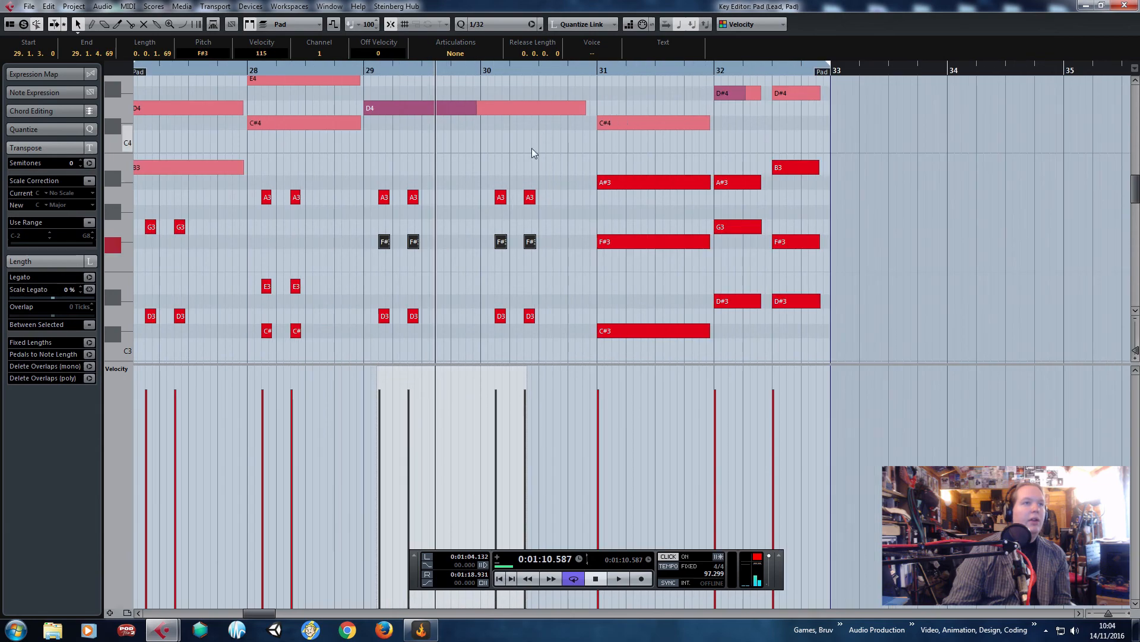
pyautogui.click(532, 148)
# Shorten the long Arp chord at bar 31 to a stab at 31.1.3, duplicate it to 31.2.3 and play it back.
pyautogui.scroll(4, 501, 181)
pyautogui.scroll(-5, 460, 185)
pyautogui.scroll(-2, 469, 221)
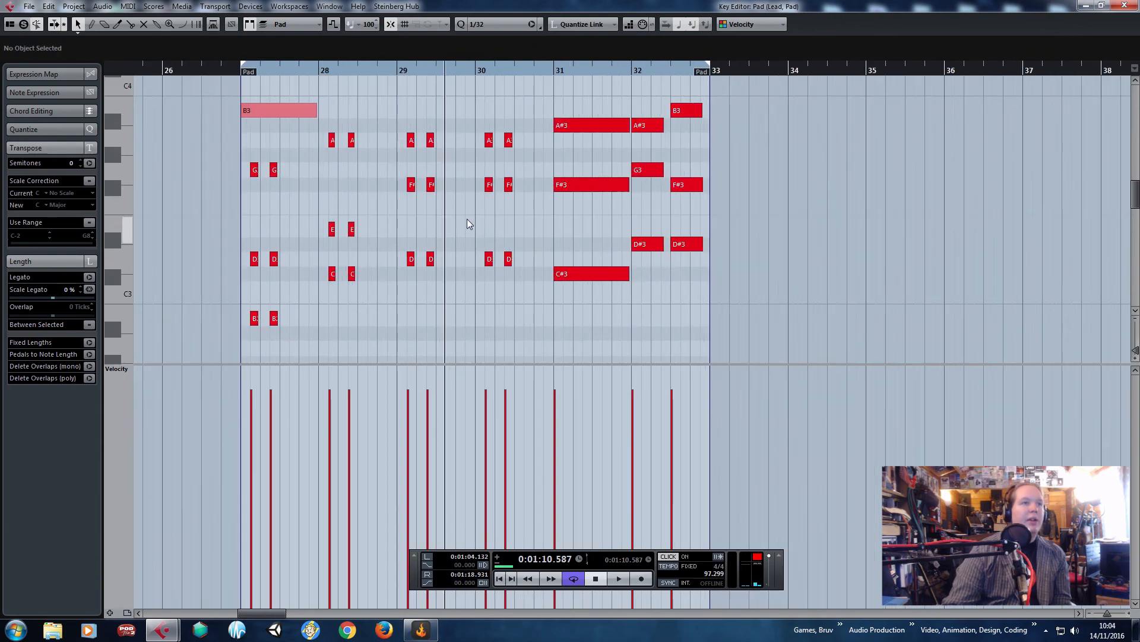
pyautogui.scroll(6, 539, 306)
pyautogui.scroll(-5, 550, 308)
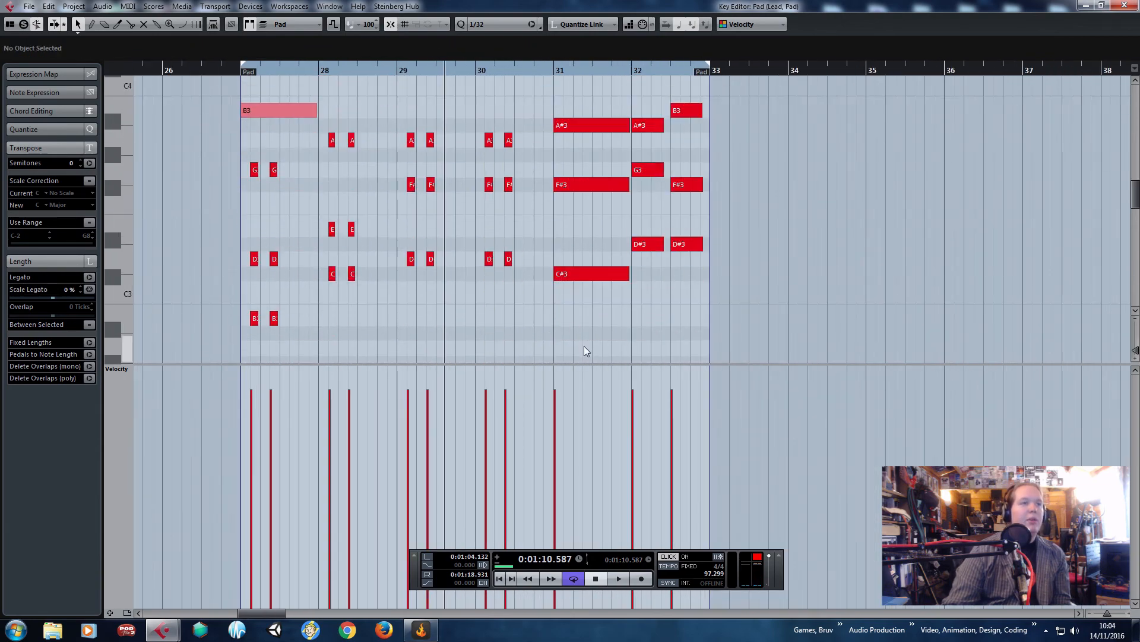
pyautogui.moveTo(584, 346); pyautogui.dragTo(582, 100)
pyautogui.scroll(2, 606, 131)
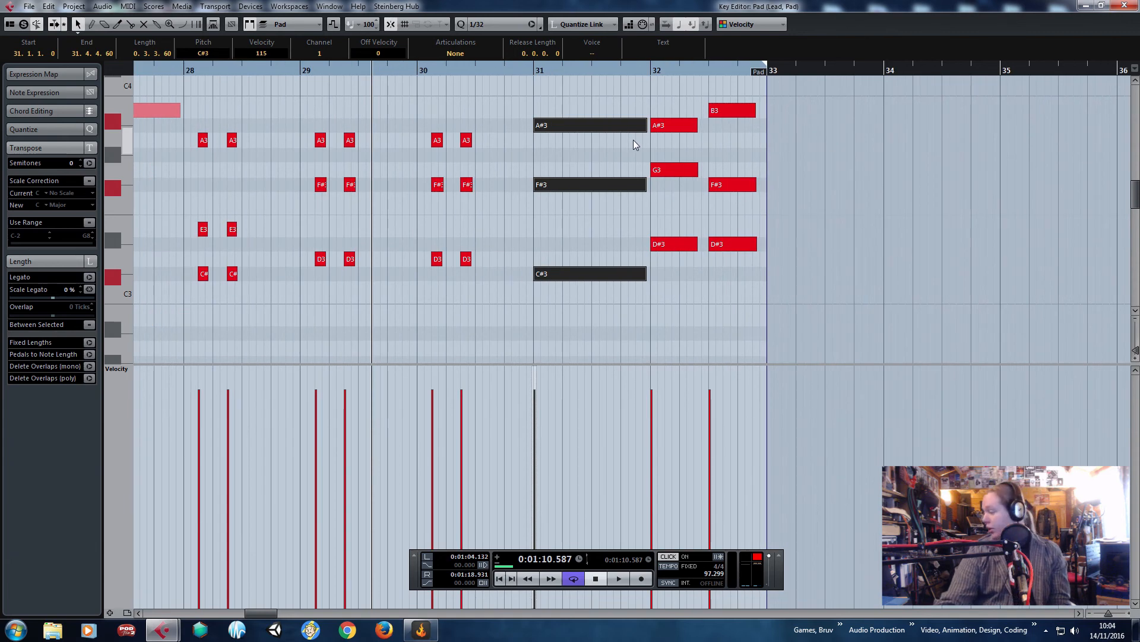
pyautogui.moveTo(643, 125); pyautogui.dragTo(574, 124)
pyautogui.scroll(2, 542, 129)
pyautogui.moveTo(600, 70); pyautogui.dragTo(528, 70)
pyautogui.hotkey('ctrl', 'v')
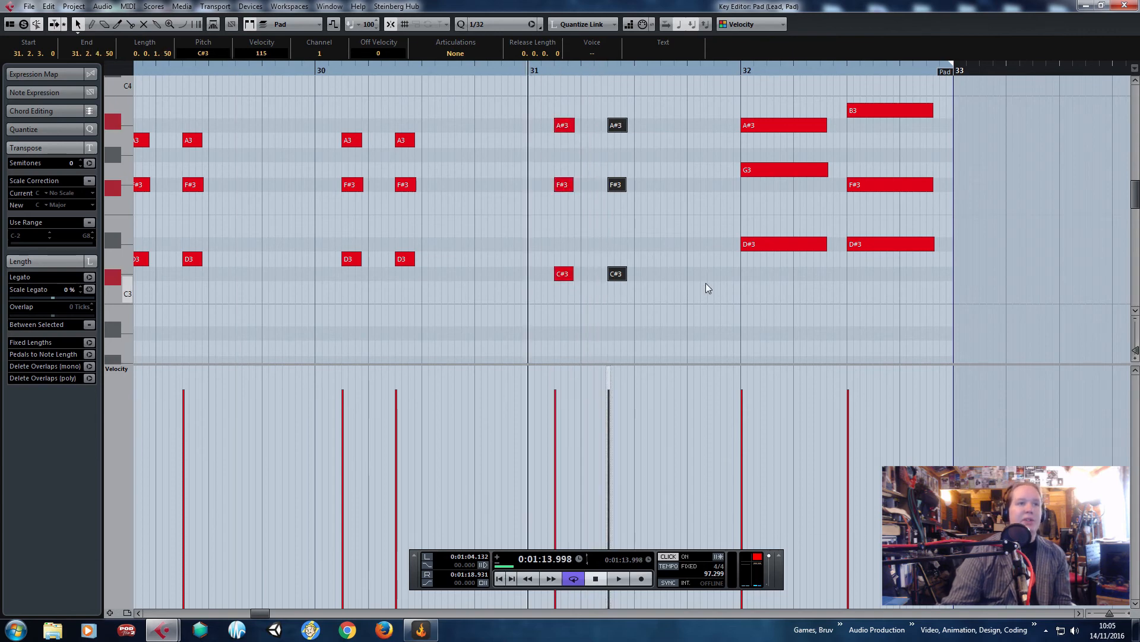
pyautogui.press('space')
pyautogui.scroll(2, 721, 290)
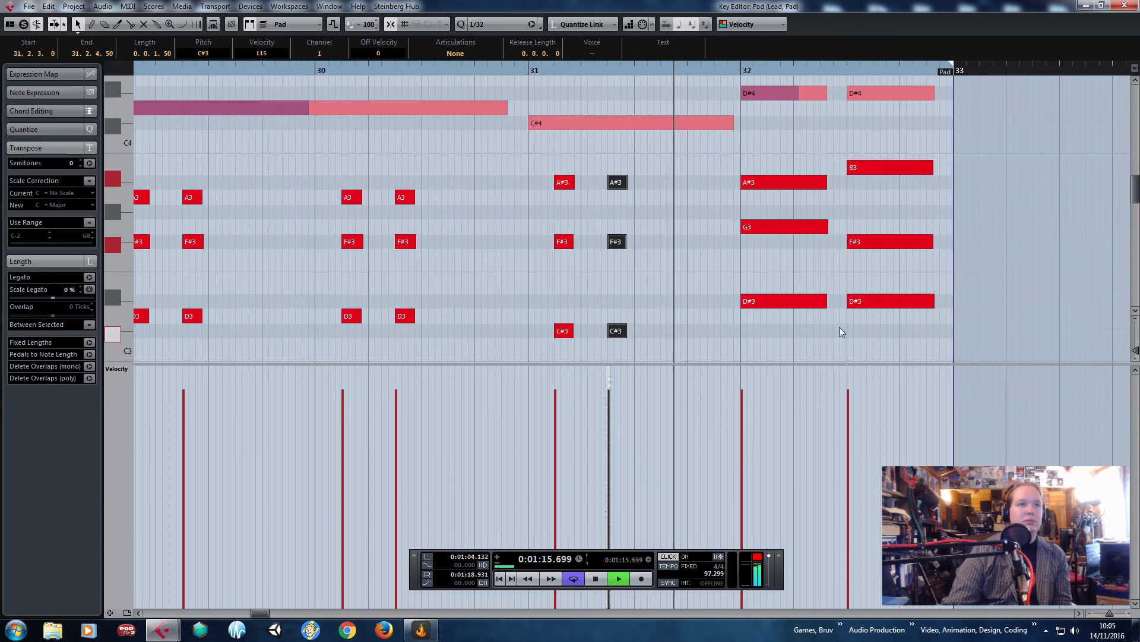
pyautogui.scroll(2, 891, 293)
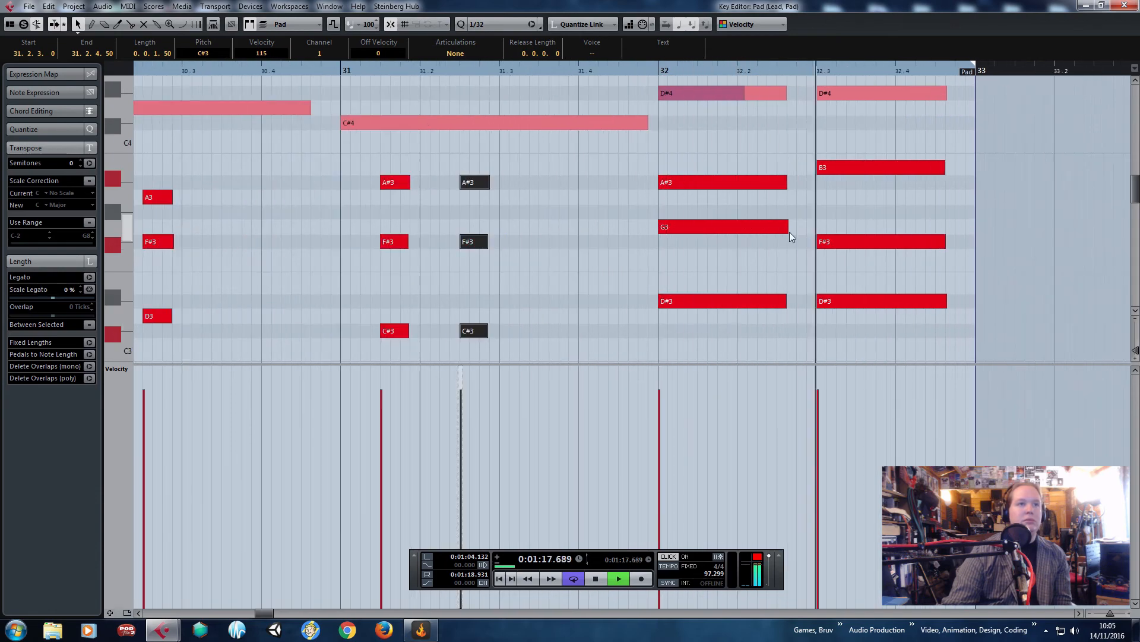
# Return to the arrangement, stop playback and extend the loop range's start back to the beginning of the project.
pyautogui.click(1124, 5)
pyautogui.scroll(-4, 701, 263)
pyautogui.press('space')
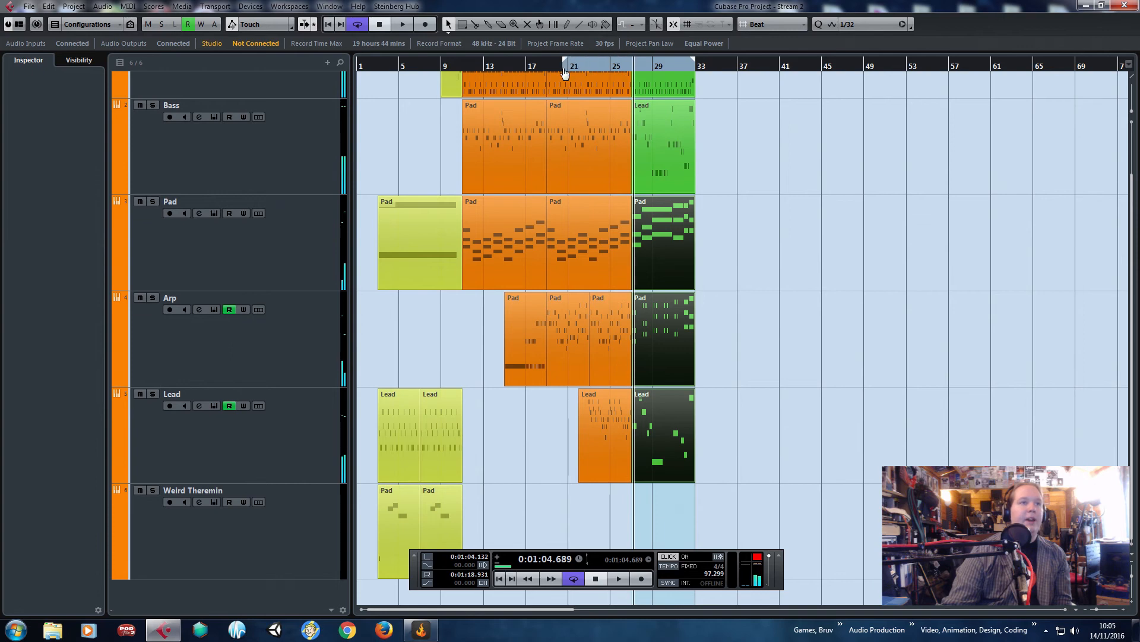
pyautogui.moveTo(475, 73); pyautogui.dragTo(360, 73)
pyautogui.scroll(4, 555, 356)
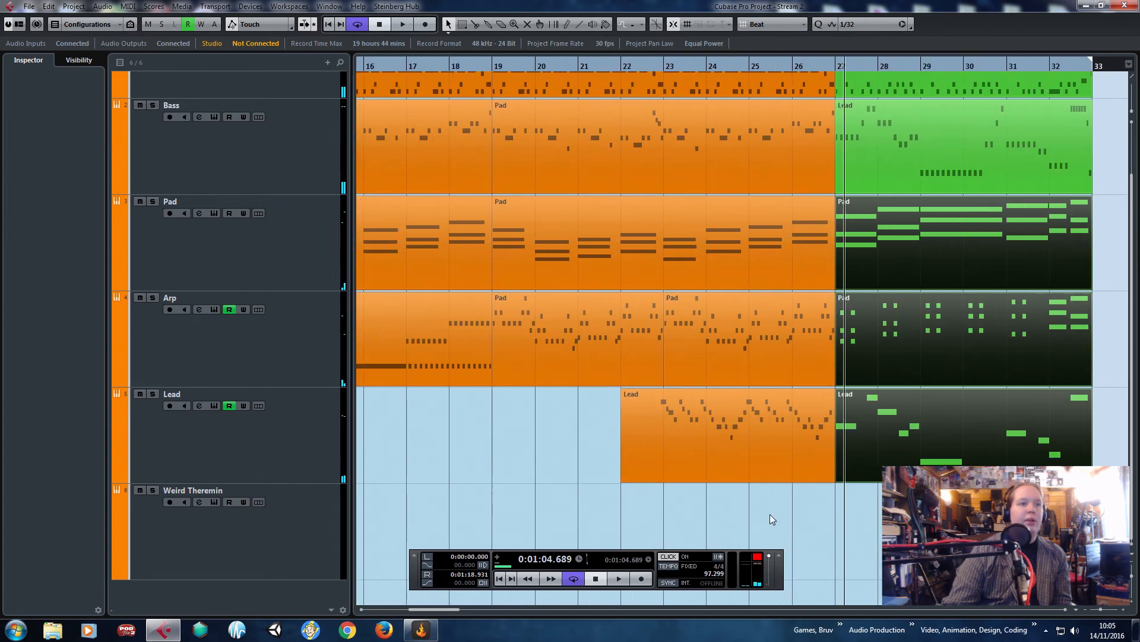
# Copy the Kit, Bass, Pad, Arp and Lead parts from the section at bars 19 to 27 and paste them at bar 33.
pyautogui.moveTo(766, 514); pyautogui.dragTo(683, 451)
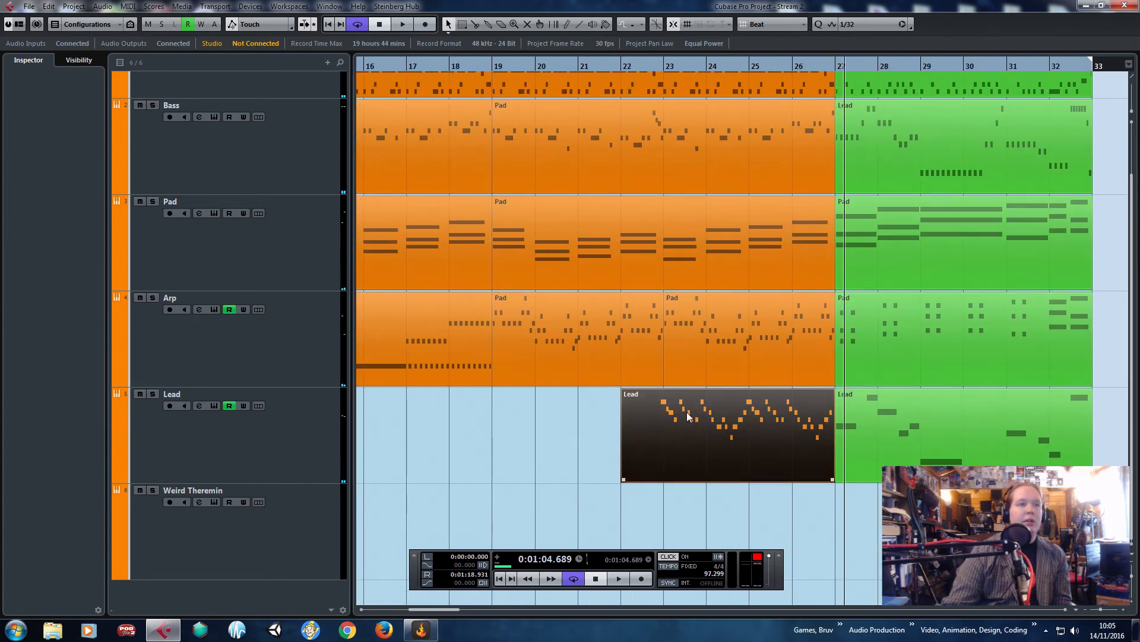
pyautogui.moveTo(741, 524); pyautogui.dragTo(533, 91)
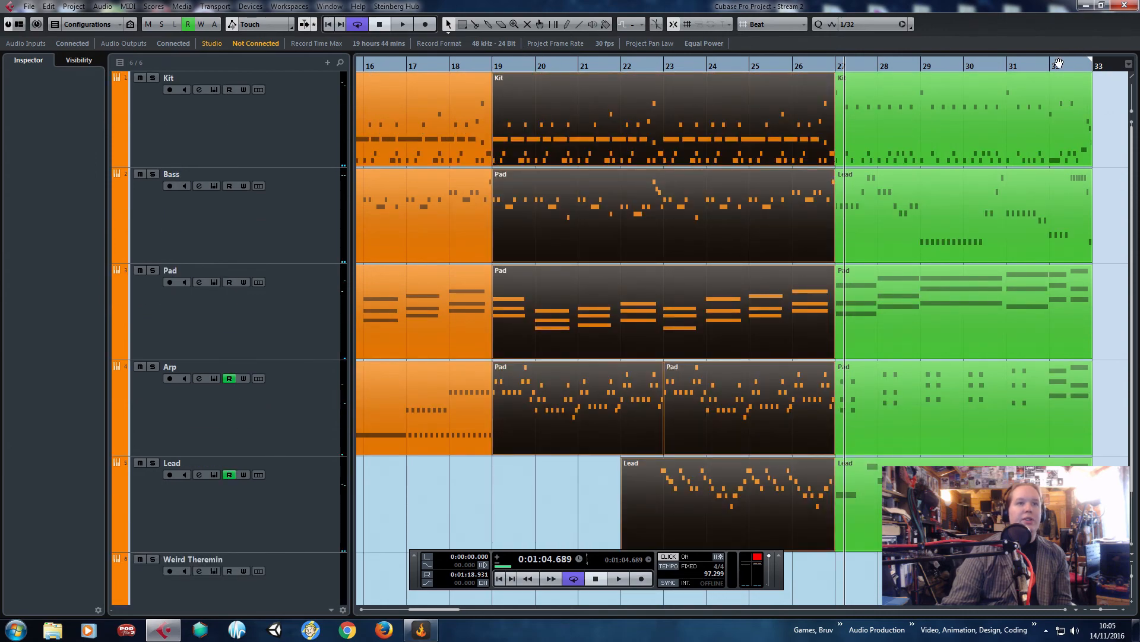
pyautogui.click(331, 148)
pyautogui.click(1096, 66)
pyautogui.hotkey('ctrl', 'v')
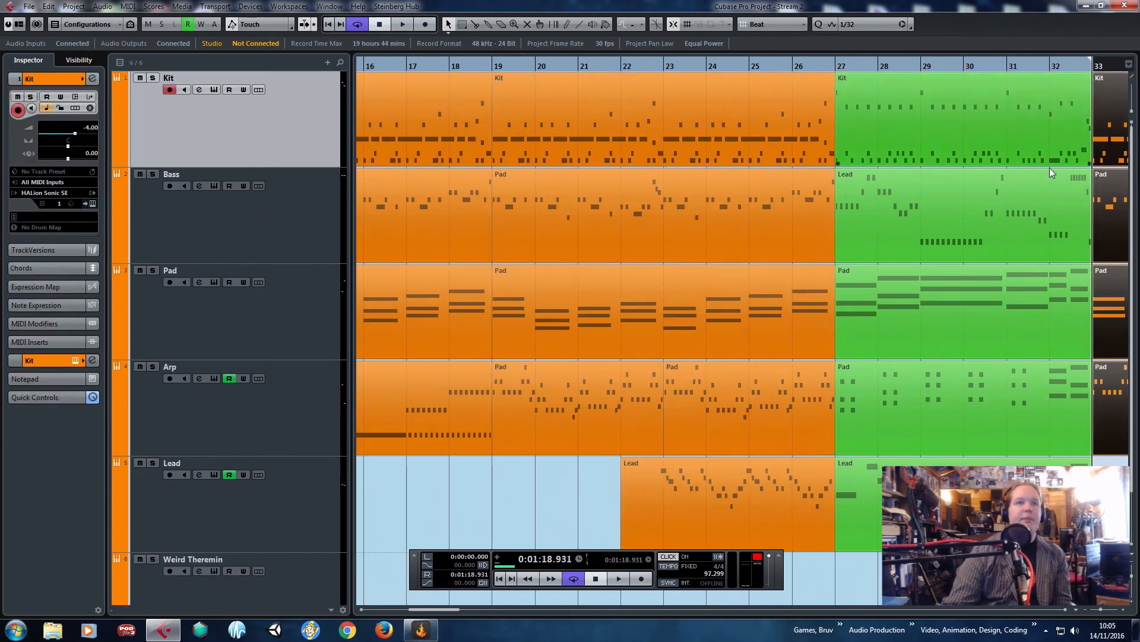
pyautogui.scroll(-4, 1046, 169)
pyautogui.scroll(3, 1004, 137)
pyautogui.moveTo(1001, 128)
pyautogui.mouseDown()
pyautogui.moveTo(1011, 126)
pyautogui.moveTo(998, 131)
pyautogui.mouseUp()
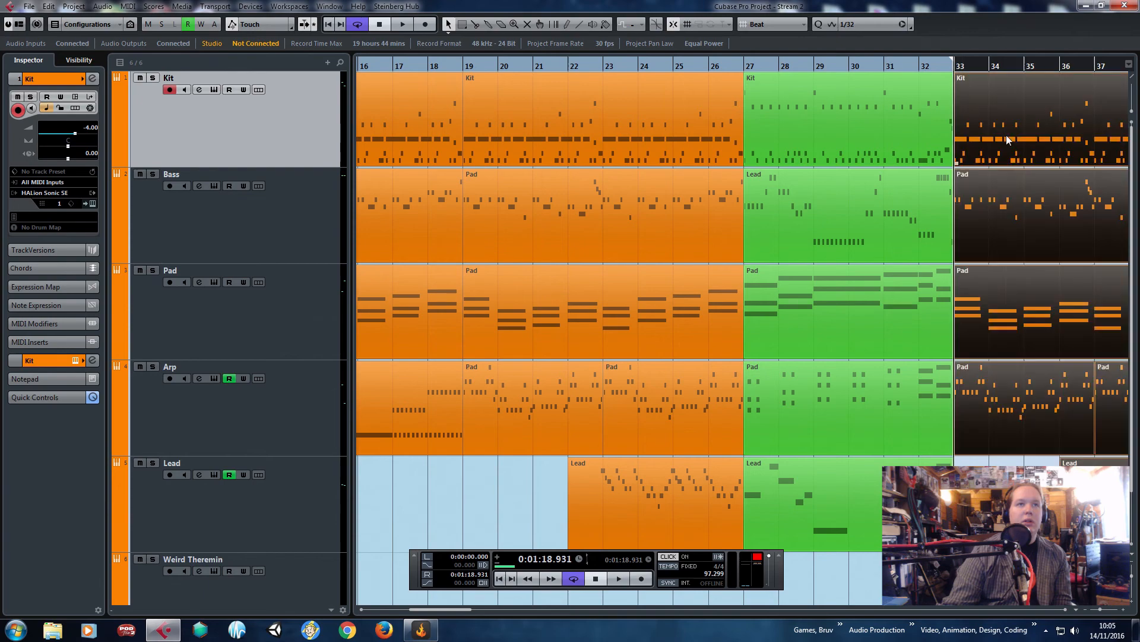
pyautogui.scroll(-3, 996, 306)
pyautogui.scroll(3, 935, 317)
pyautogui.click(896, 169)
pyautogui.scroll(-1, 728, 279)
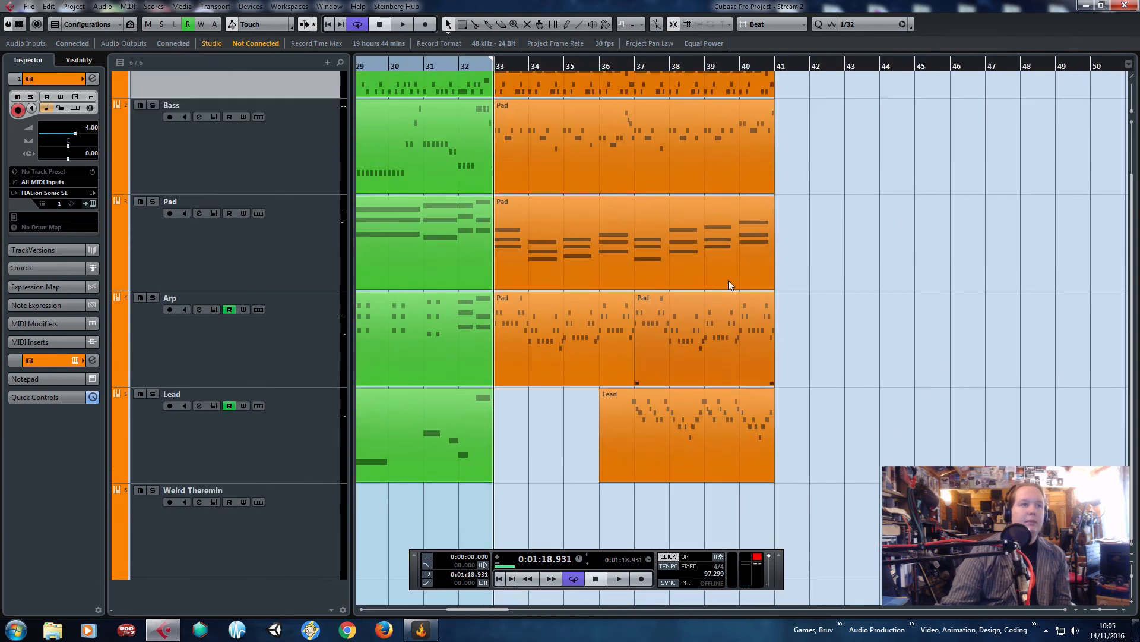
# Move the pasted Lead part from bar 36 to start at bar 32, so its melody begins around bar 33.
pyautogui.moveTo(604, 475); pyautogui.dragTo(493, 470)
# Try to glue the moved Lead part to the preceding Lead part, and undo the glue and a misplaced paste.
pyautogui.press('3')
pyautogui.press('4')
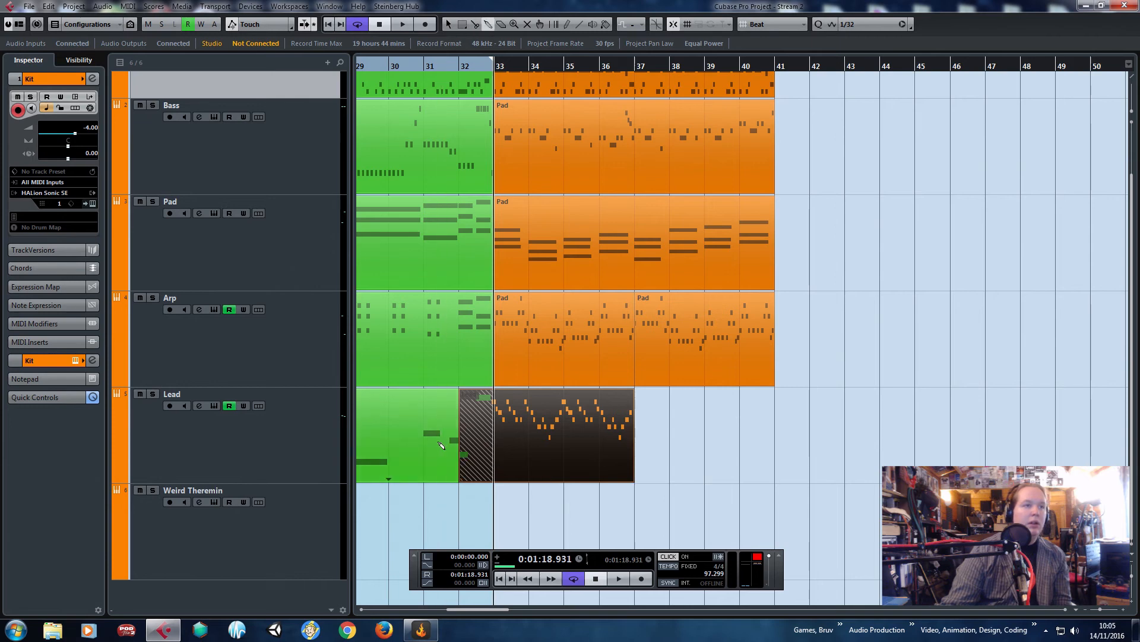
pyautogui.click(437, 443)
pyautogui.press('1')
pyautogui.click(548, 440)
pyautogui.hotkey('ctrl', 'z')
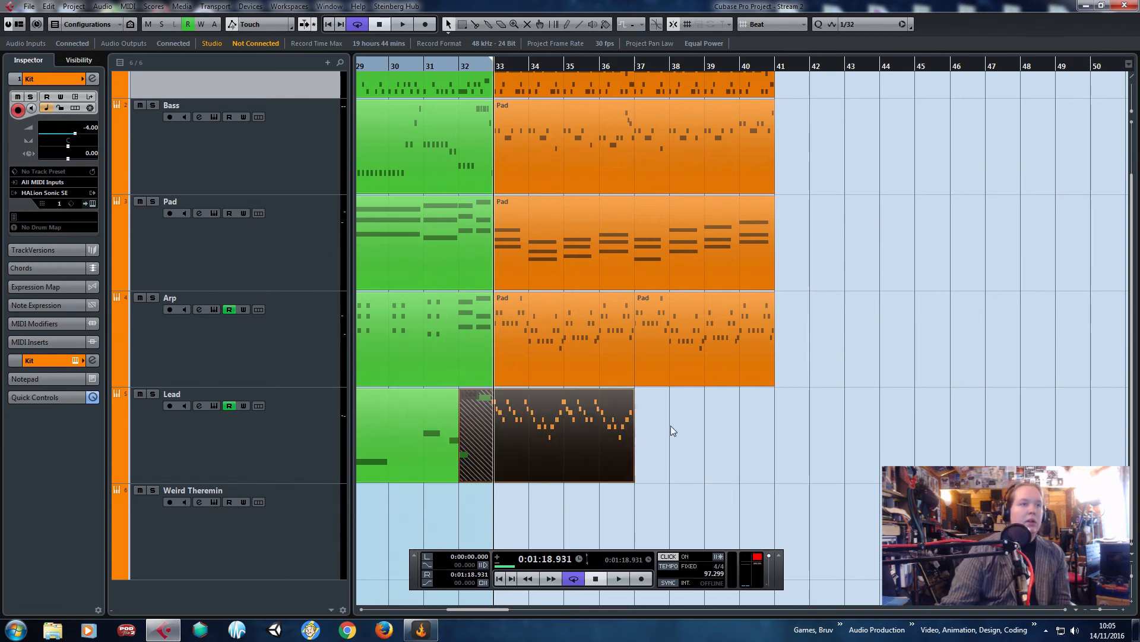
pyautogui.hotkey('ctrl', 'v')
pyautogui.hotkey('ctrl', 'z')
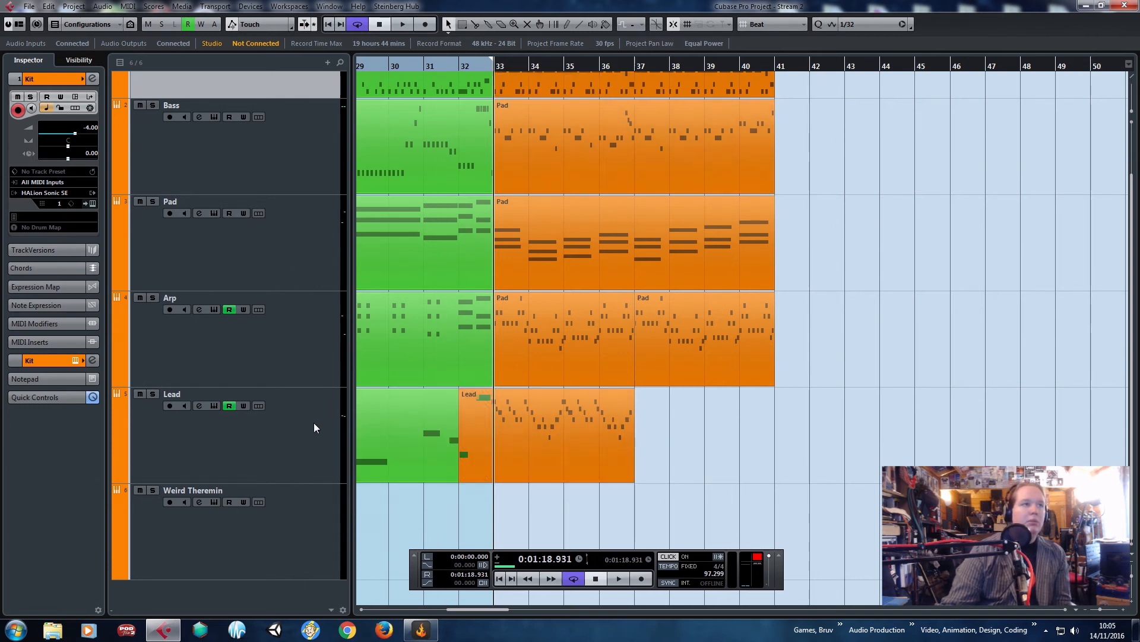
# Paste another copy of the Lead part onto the Lead track and position it at bar 36.
pyautogui.click(315, 426)
pyautogui.hotkey('ctrl', 'v')
pyautogui.moveTo(600, 415); pyautogui.dragTo(705, 425)
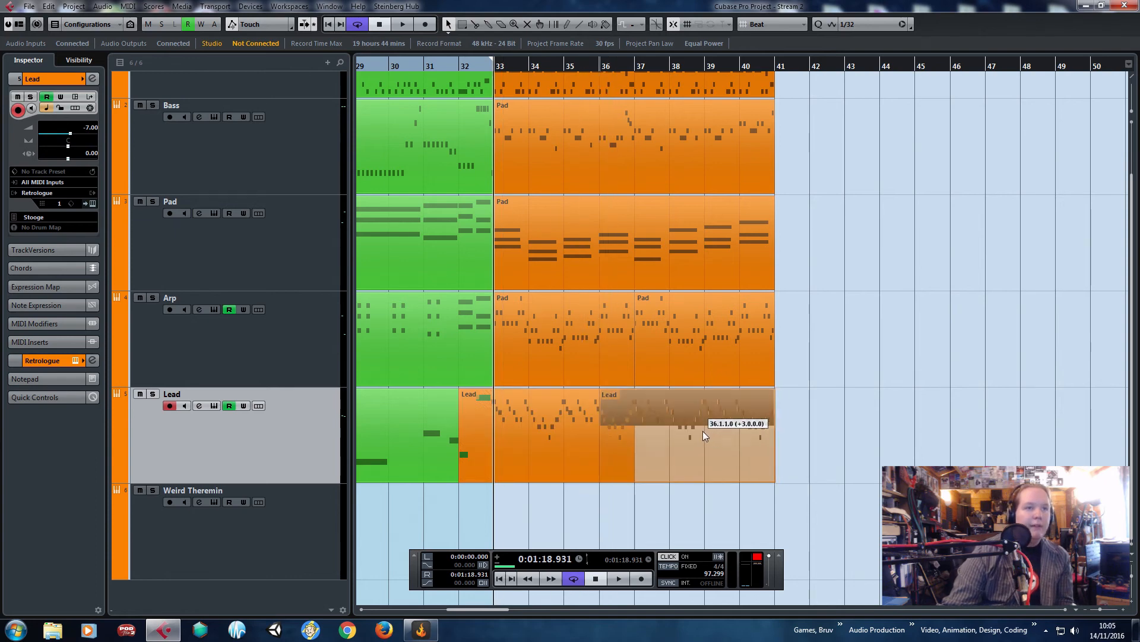
# Glue the Lead part from bar 27 and the two overlapping Lead copies into one part running to bar 41.
pyautogui.click(378, 422)
pyautogui.click(378, 422)
pyautogui.press('1')
# Split the glued Lead part just ahead of bar 33, before the first note of the repeated melody.
pyautogui.scroll(5, 672, 430)
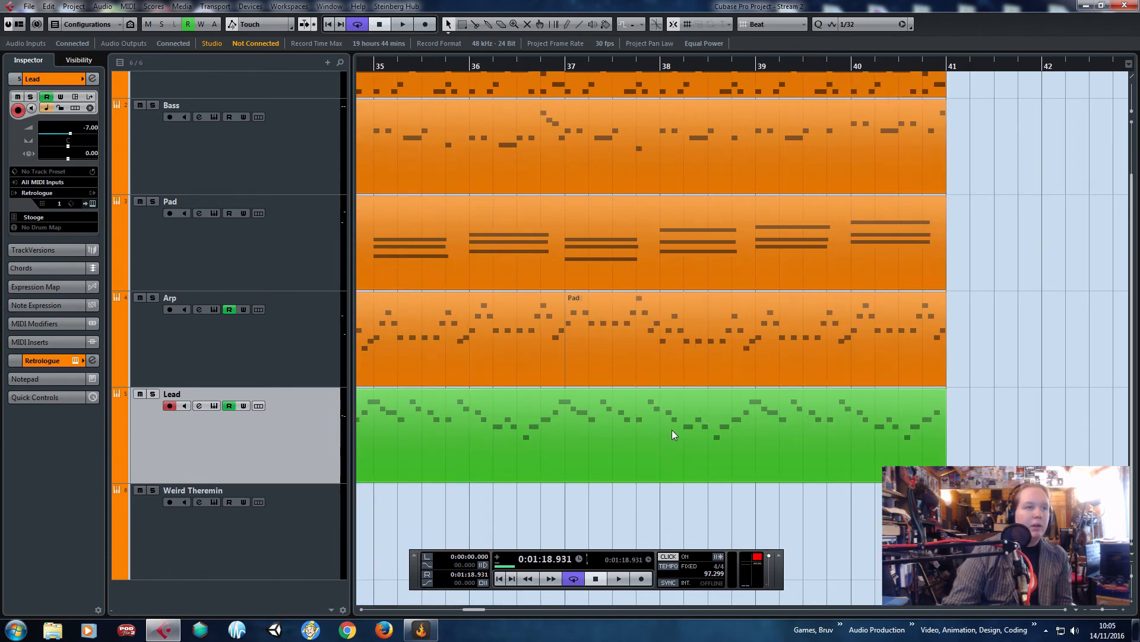
pyautogui.scroll(-6, 669, 430)
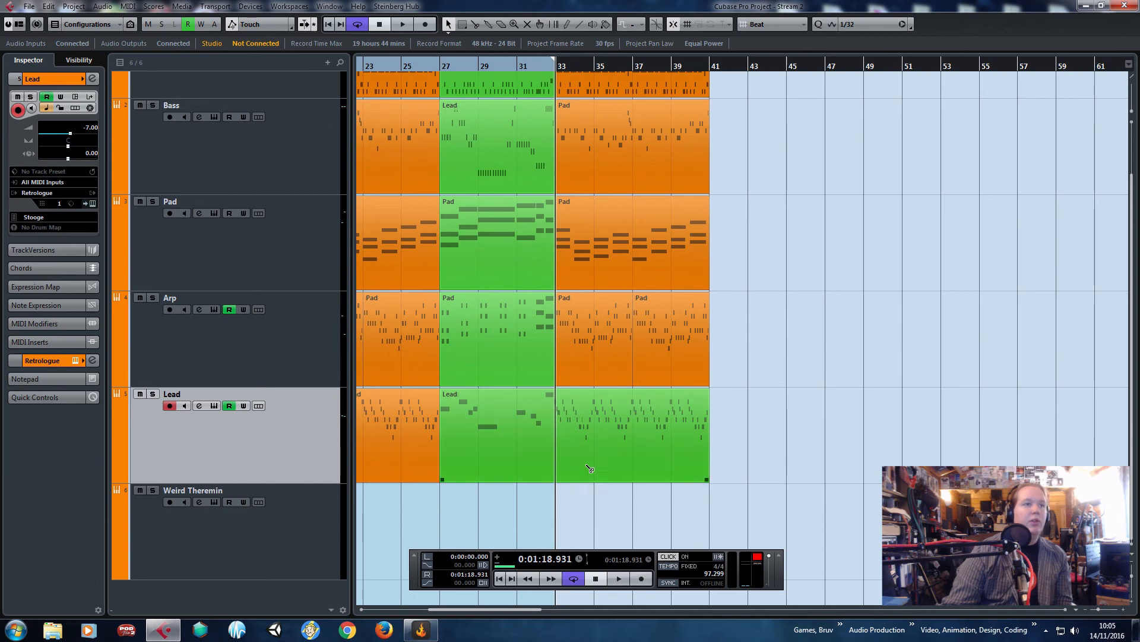
pyautogui.moveTo(552, 448); pyautogui.dragTo(636, 453)
pyautogui.scroll(6, 553, 450)
pyautogui.scroll(3, 614, 442)
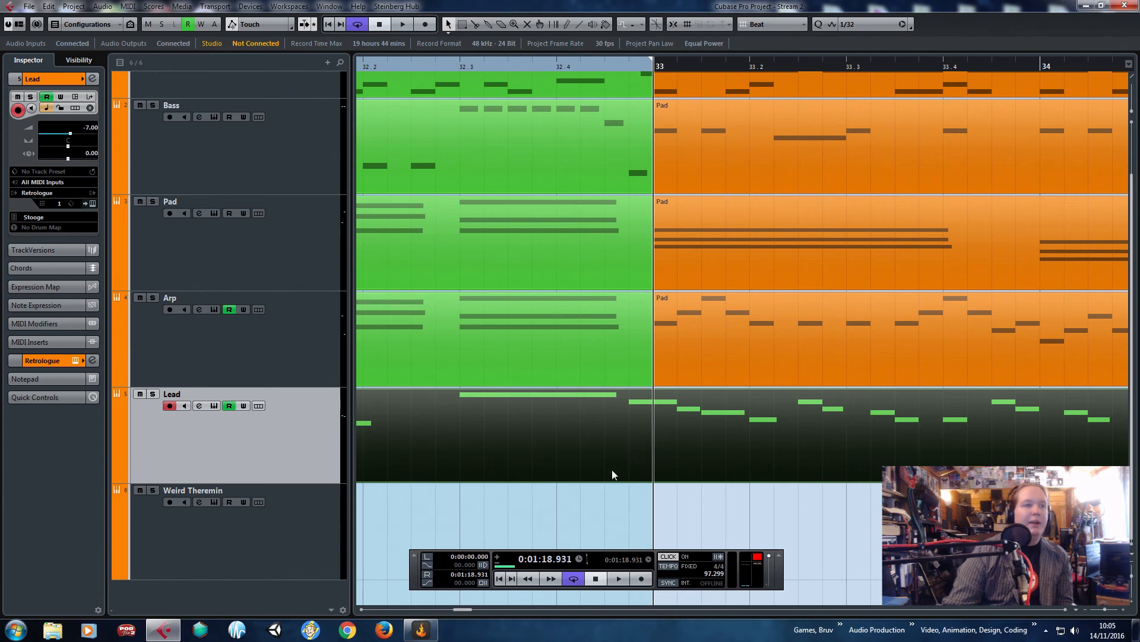
pyautogui.keyDown('alt'); pyautogui.click(624, 459); pyautogui.keyUp('alt')
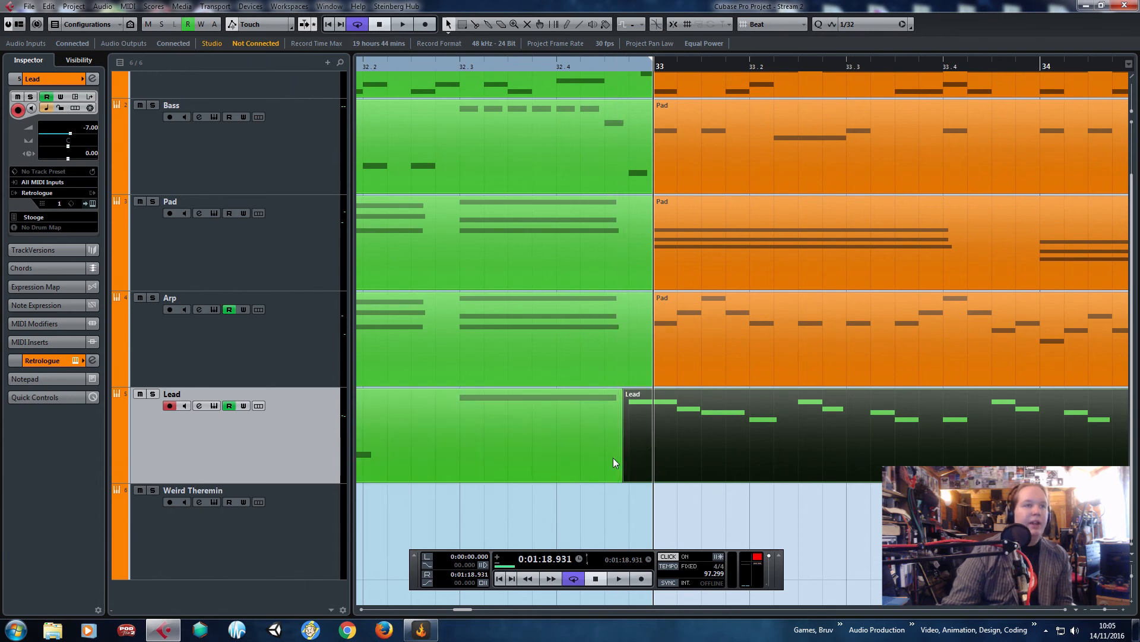
# Recolour the Lead part that begins just before bar 33 with Color 2.
pyautogui.scroll(-3, 614, 462)
pyautogui.click(610, 29)
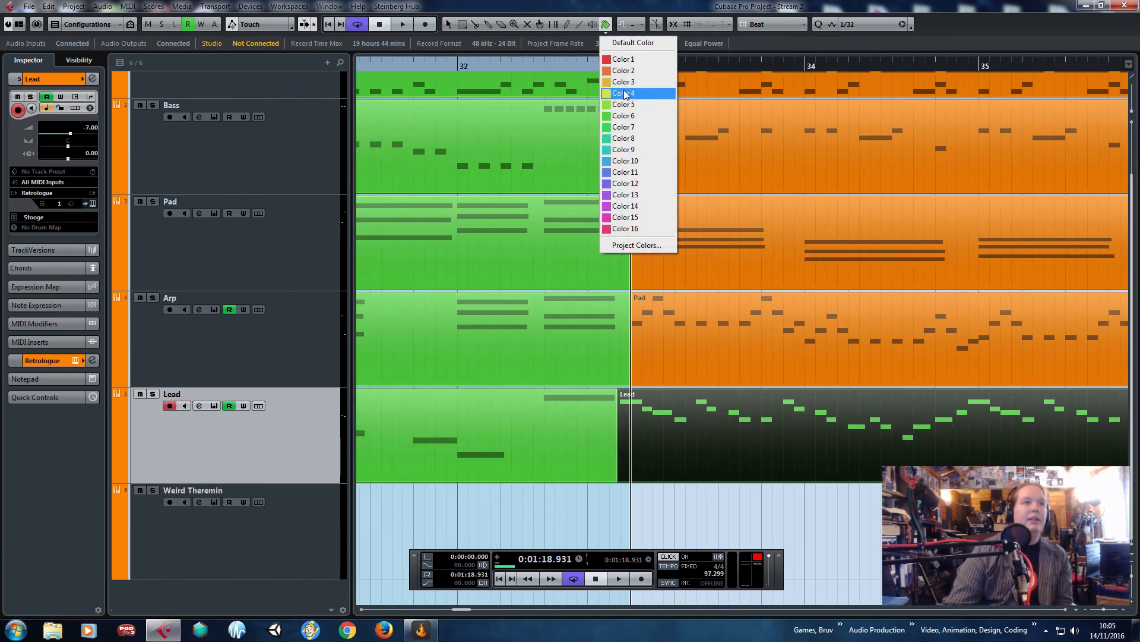
pyautogui.click(624, 86)
pyautogui.scroll(-3, 663, 382)
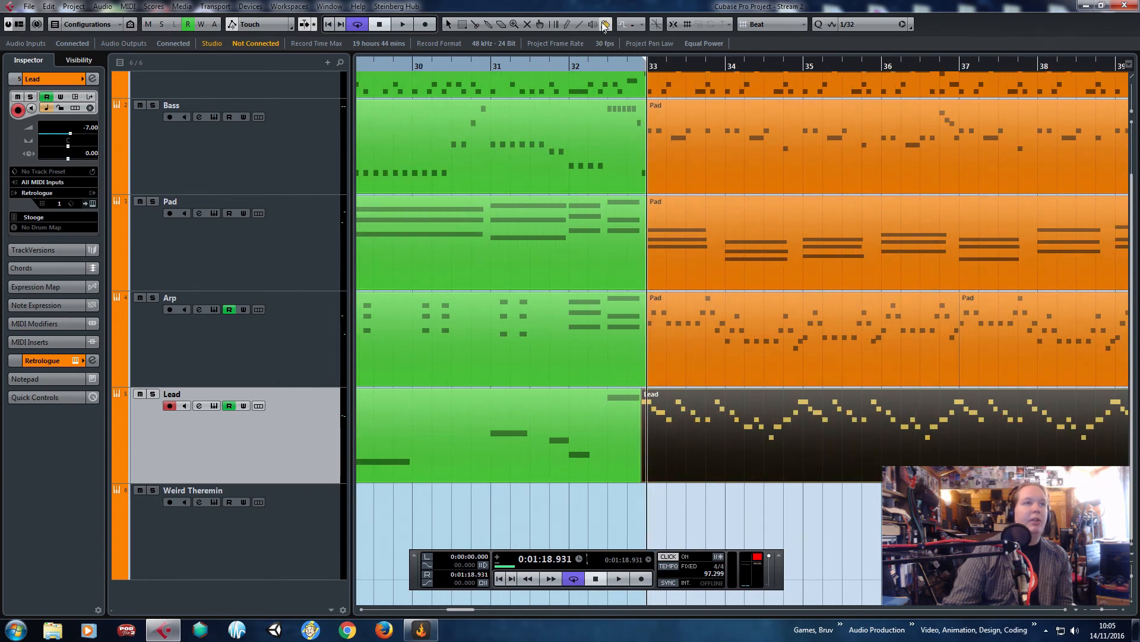
pyautogui.click(604, 26)
pyautogui.click(618, 72)
pyautogui.scroll(-3, 604, 284)
# Apply Color 2 to the parts between bars 33 and 41 on all tracks from Kit to Lead.
pyautogui.scroll(1, 635, 334)
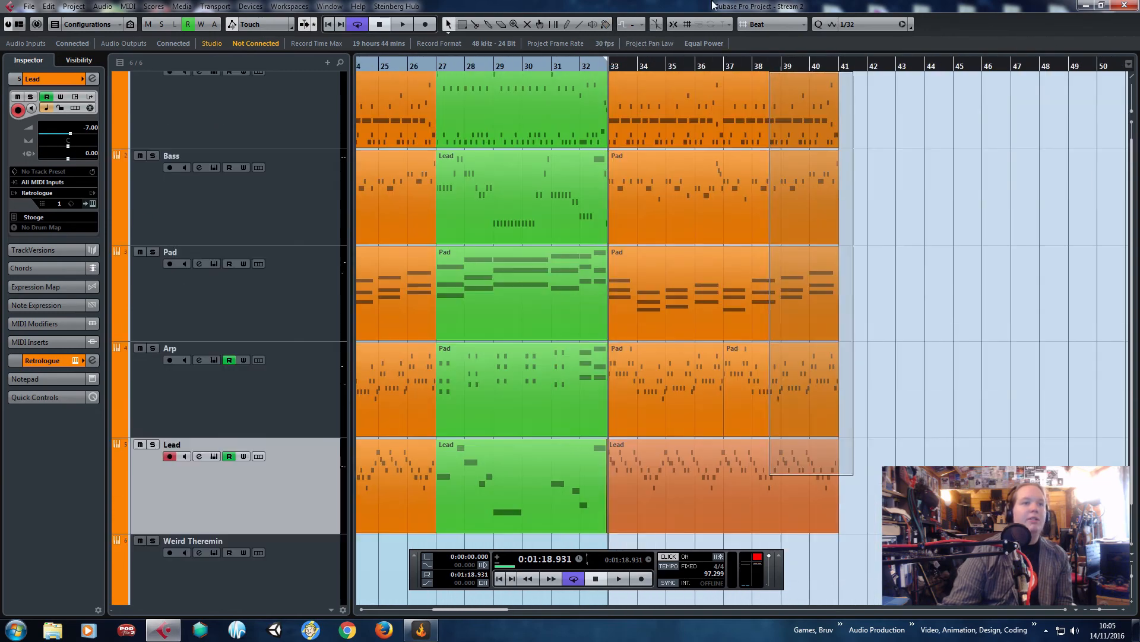
pyautogui.moveTo(712, 5); pyautogui.dragTo(621, 19)
pyautogui.click(606, 27)
pyautogui.click(621, 72)
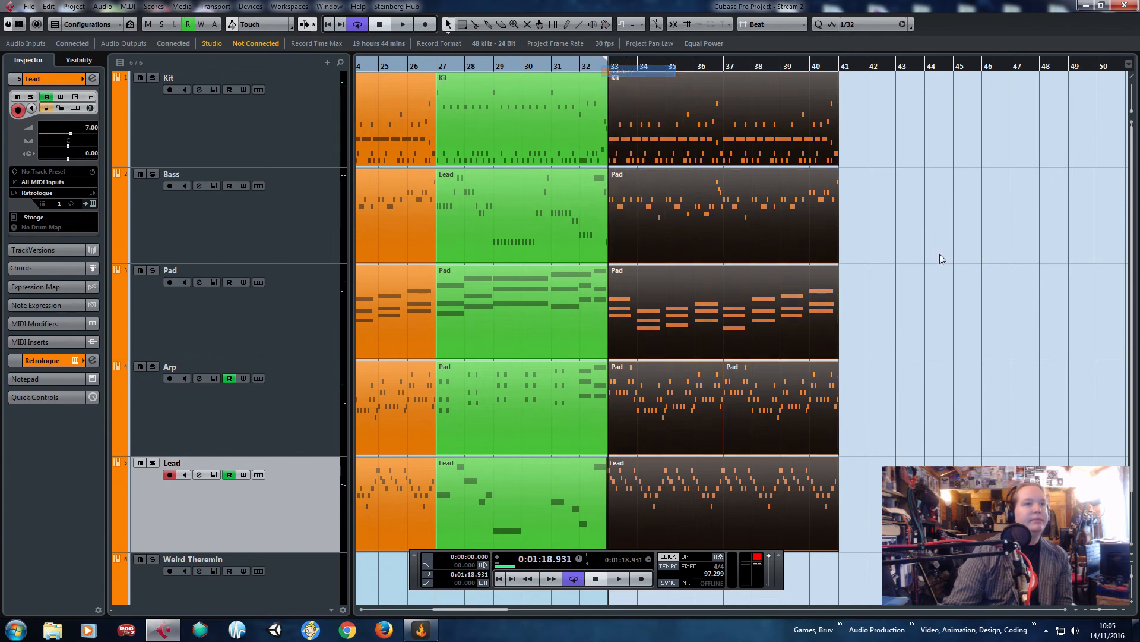
# Set the locator range to run from bar 3 to bar 45.
pyautogui.scroll(-3, 692, 344)
pyautogui.moveTo(373, 66); pyautogui.dragTo(360, 67)
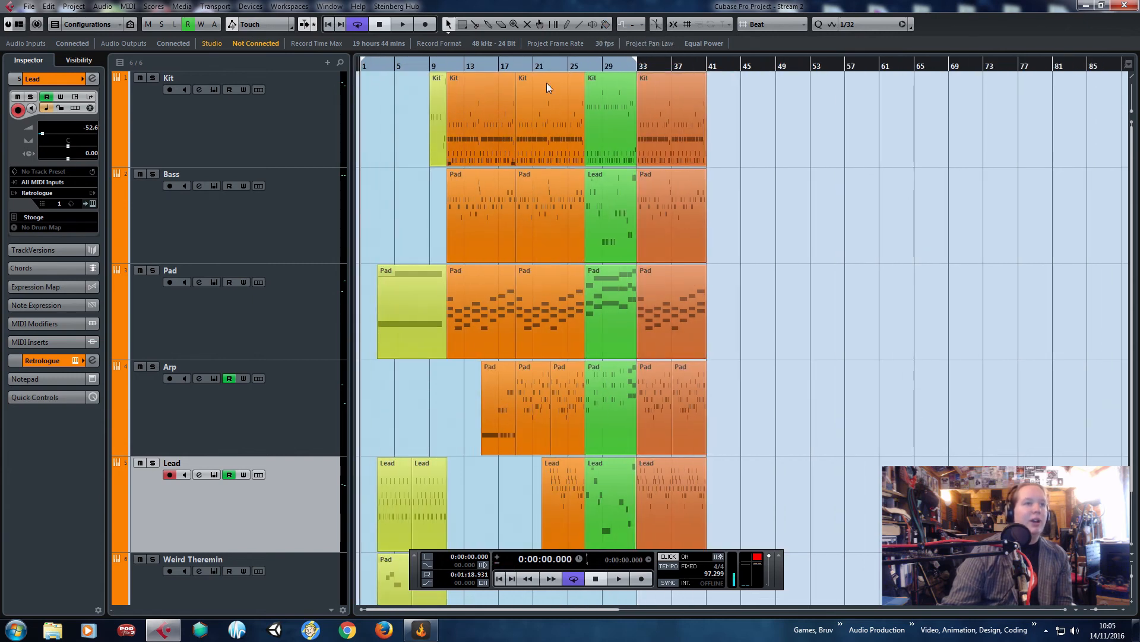
pyautogui.moveTo(738, 77); pyautogui.dragTo(742, 75)
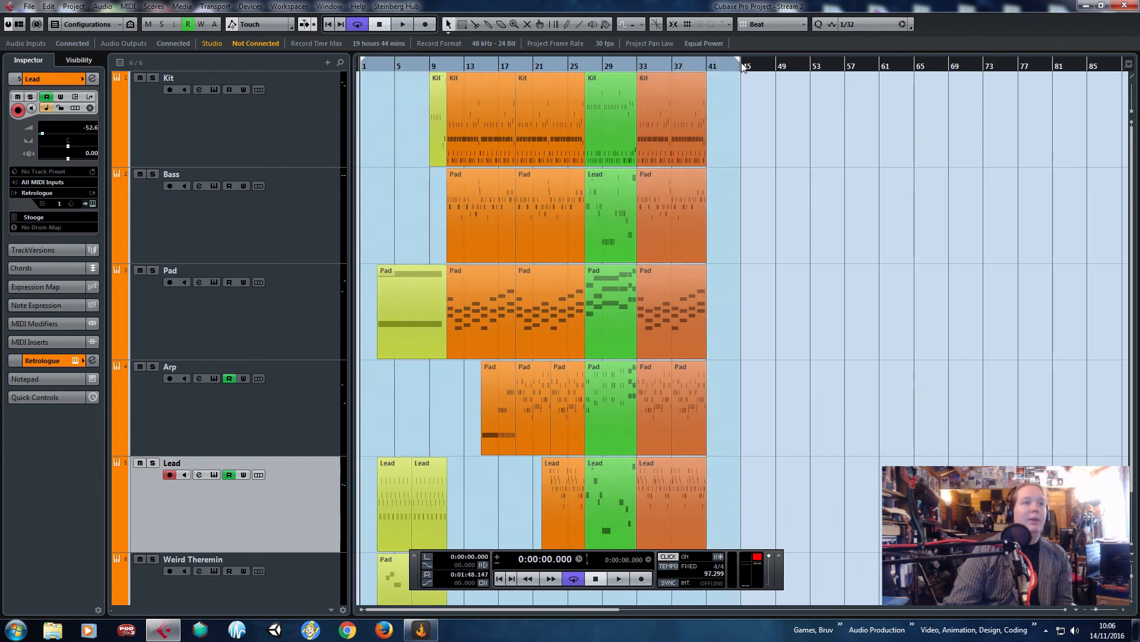
pyautogui.scroll(3, 374, 168)
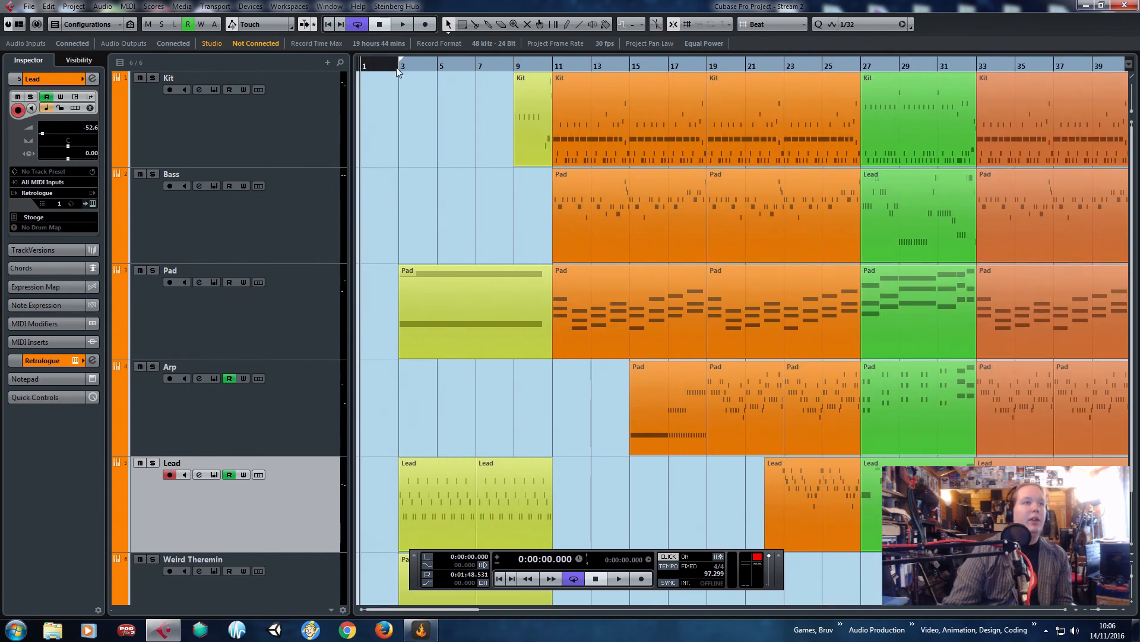
pyautogui.moveTo(397, 68); pyautogui.dragTo(399, 69)
# Play the arrangement from bar 3 through the repeated main section, stopping after bar 41.
pyautogui.press('KP_1')
pyautogui.scroll(-2, 405, 202)
pyautogui.press('space')
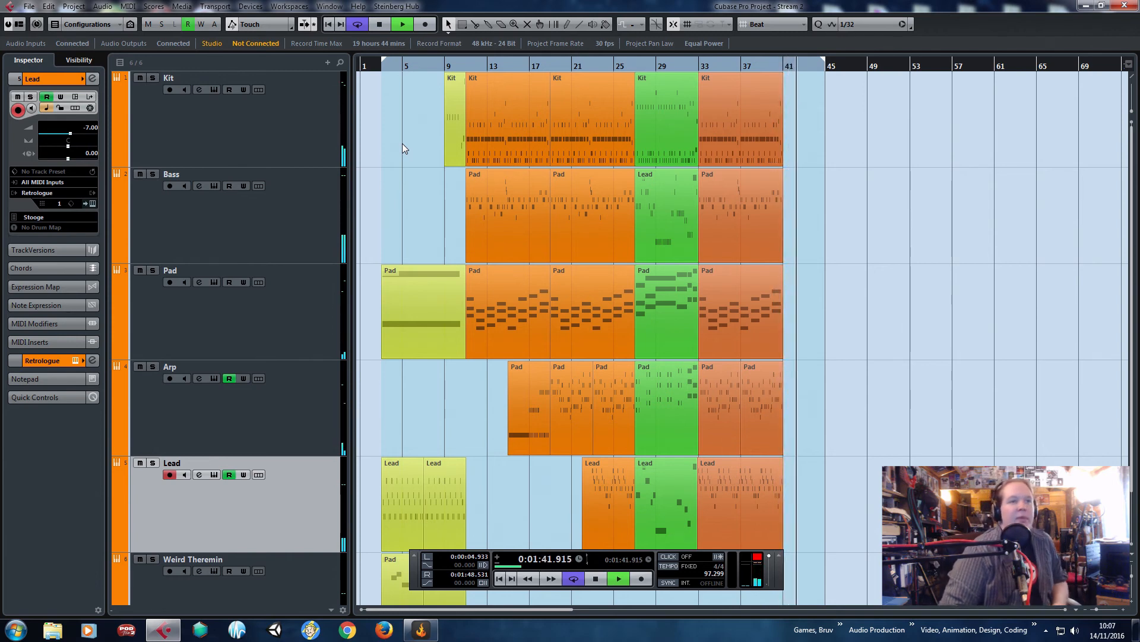
pyautogui.press('space')
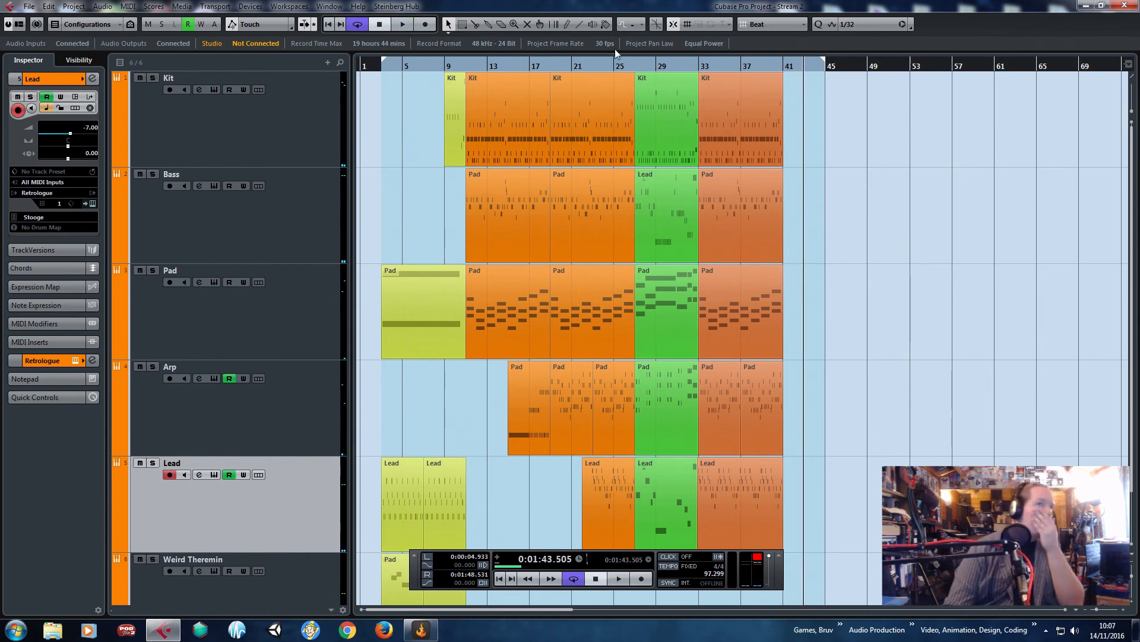
# Start playback just before bar 27, try deleting the Pad part of the bar 27 to 33 section, and undo the deletion.
pyautogui.moveTo(634, 75); pyautogui.dragTo(631, 100)
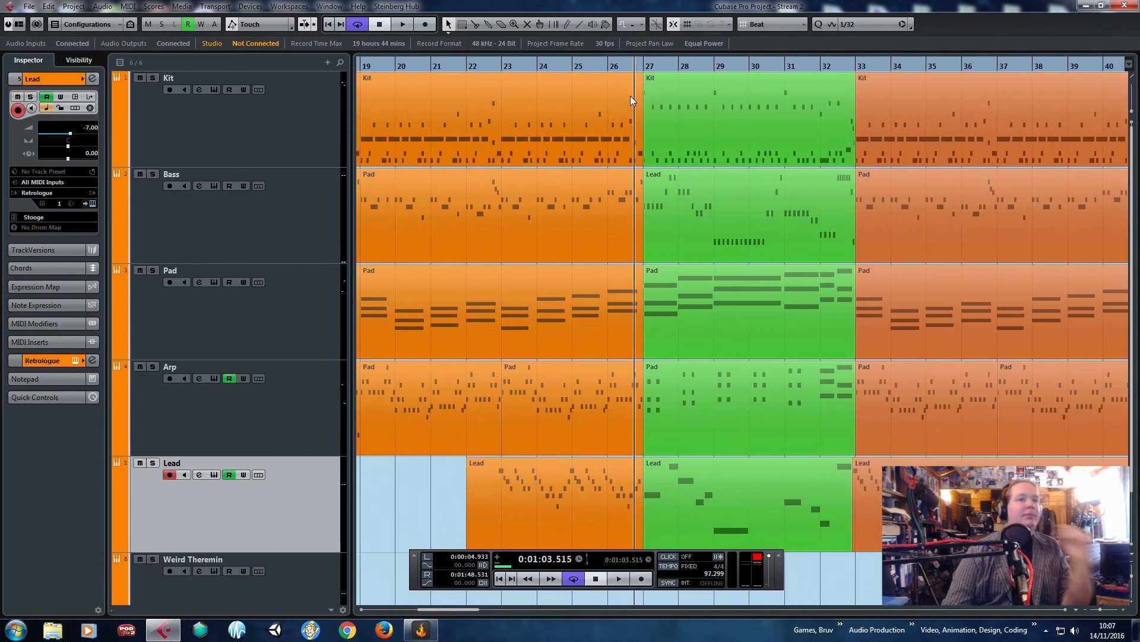
pyautogui.click(751, 300)
pyautogui.press('Delete')
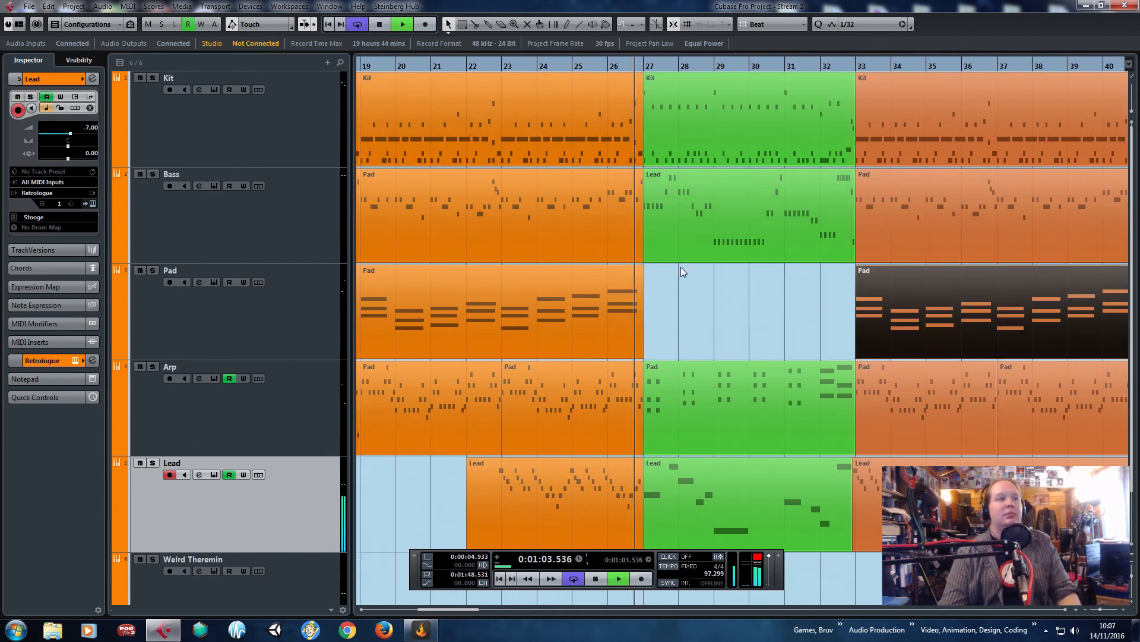
pyautogui.hotkey('ctrl', 'z')
# Mute the Pad and Arp tracks to hear the bar 27 to 33 section without them.
pyautogui.click(140, 271)
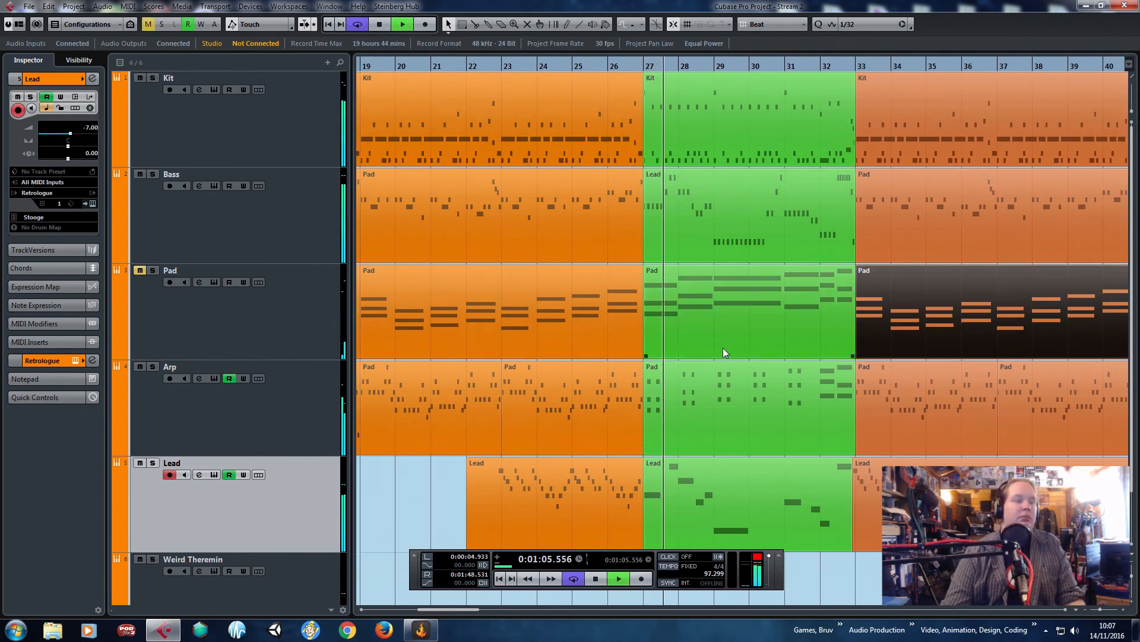
pyautogui.scroll(1, 725, 352)
pyautogui.click(140, 367)
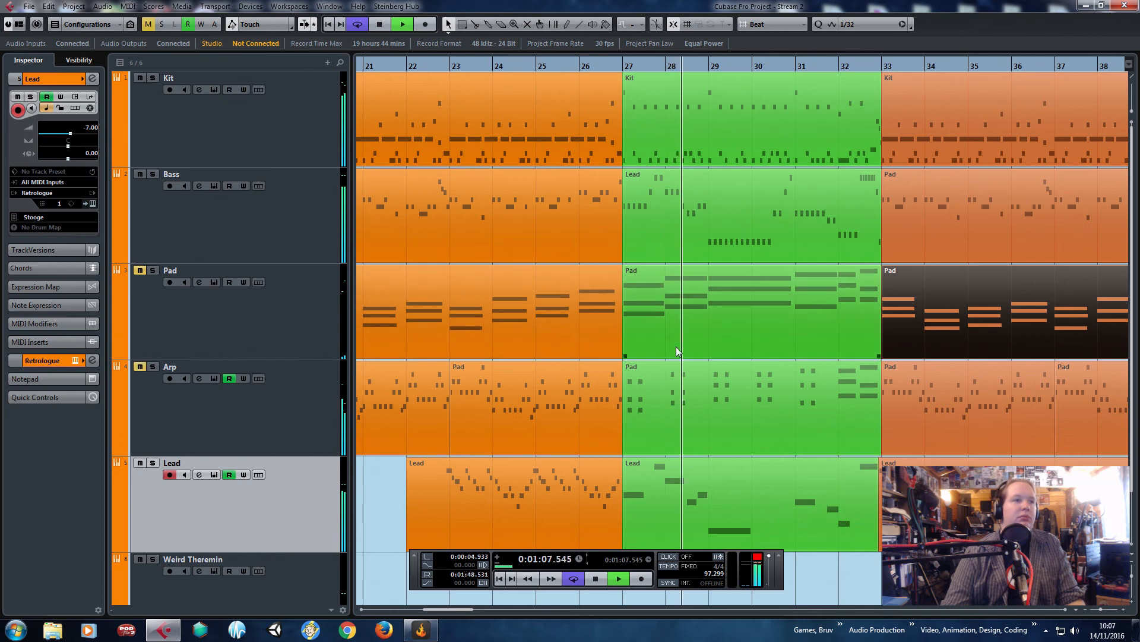
pyautogui.scroll(1, 707, 361)
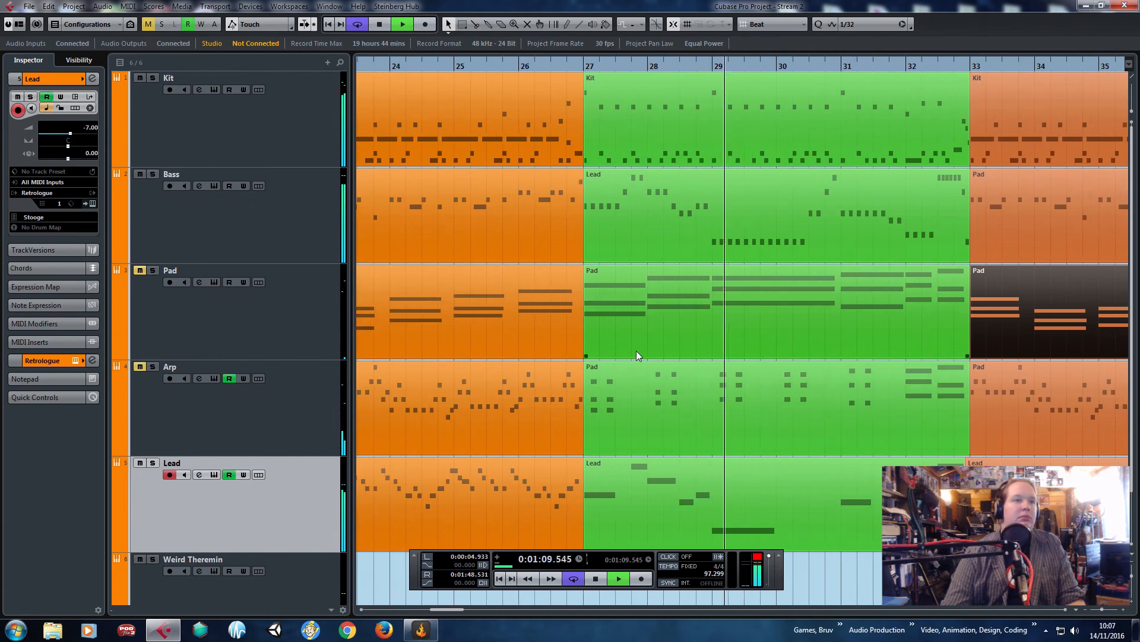
# Stop playback and delete the Arp and Pad parts between bars 27 and 33.
pyautogui.click(697, 401)
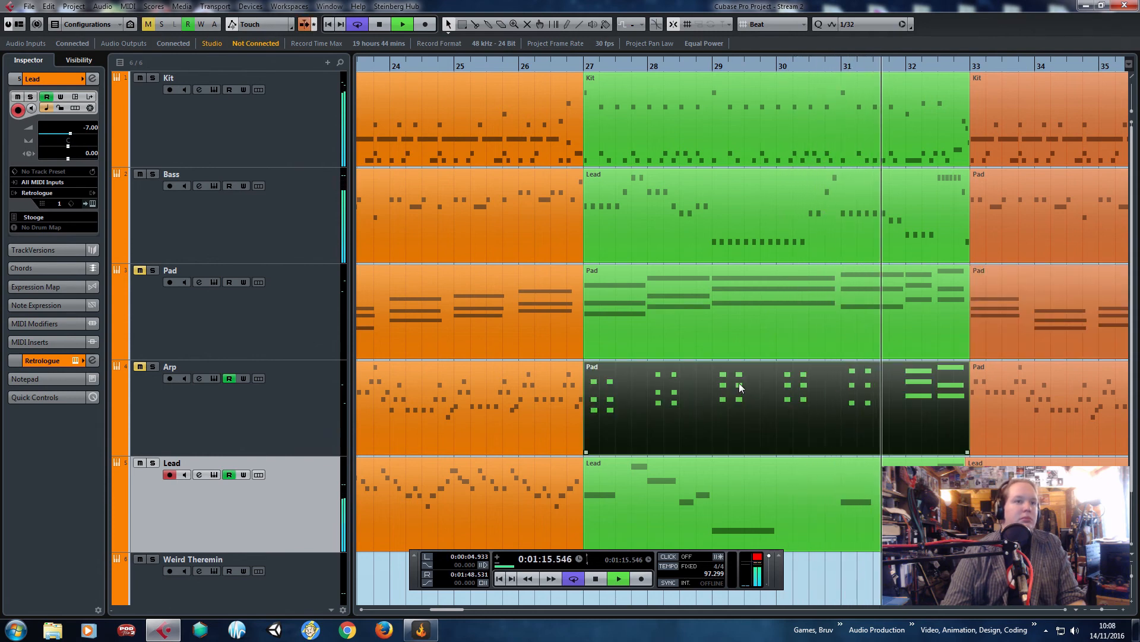
pyautogui.keyDown('shift'); pyautogui.click(748, 314); pyautogui.keyUp('shift')
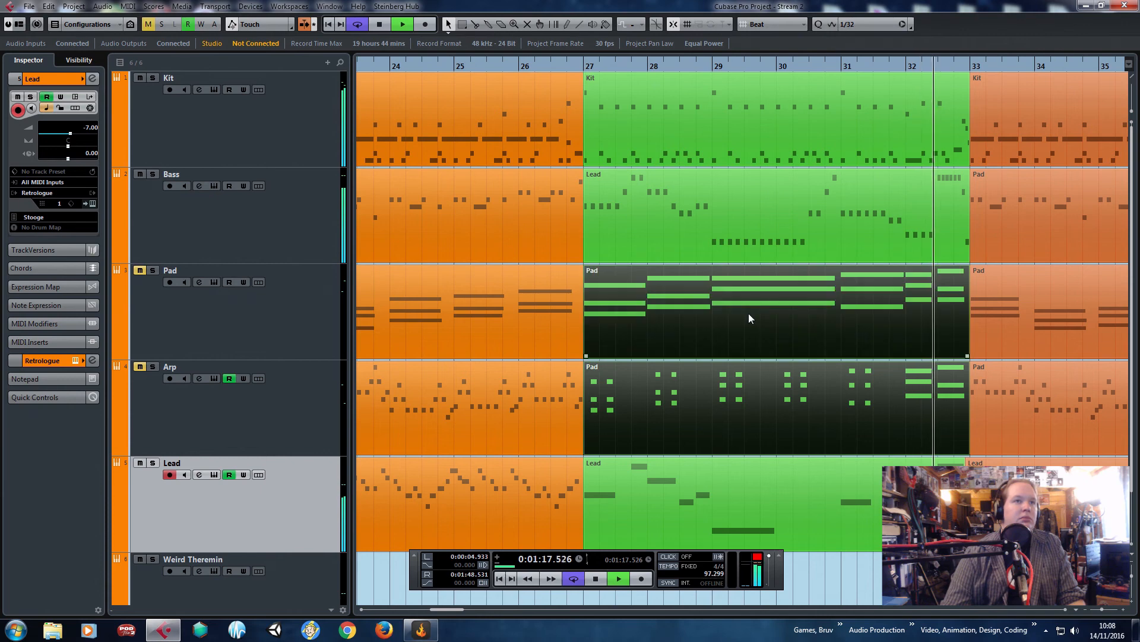
pyautogui.press('space')
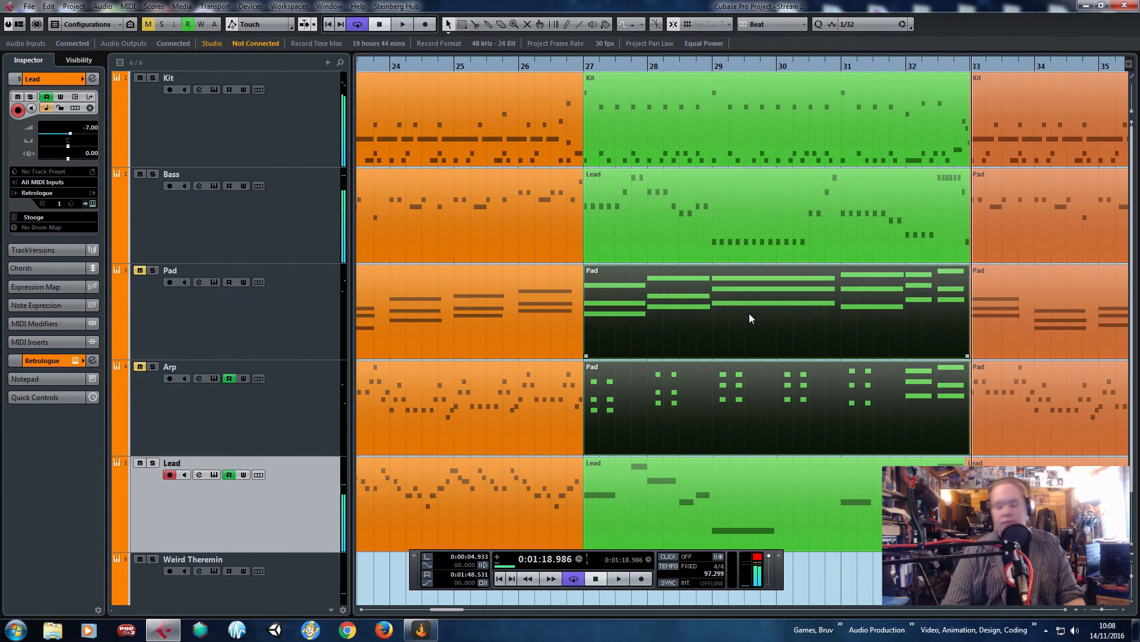
pyautogui.press('Delete')
# Copy the Bass track's part from bars 27 to 33 onto the Arp track at the same position.
pyautogui.click(715, 222)
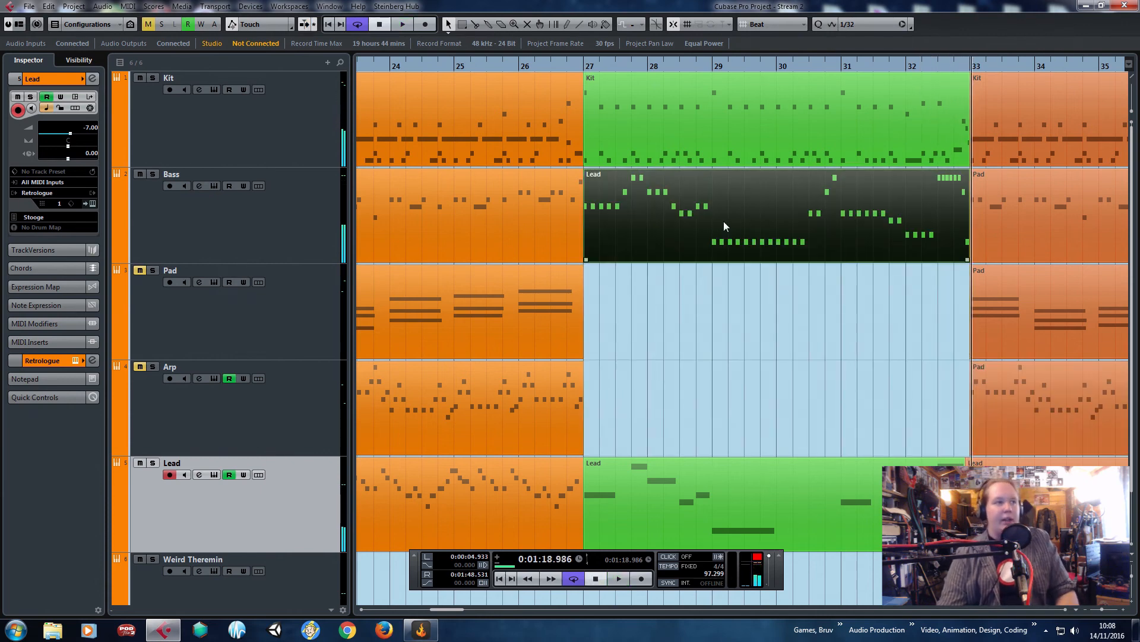
pyautogui.click(914, 263)
pyautogui.moveTo(655, 213); pyautogui.dragTo(655, 414)
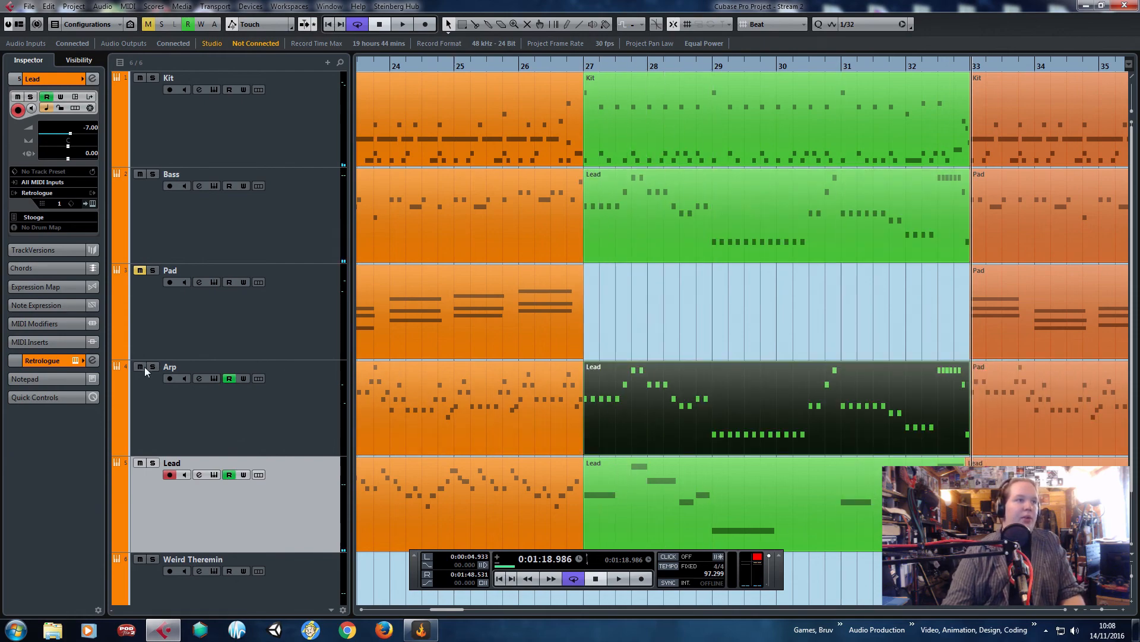
# Transpose all notes of the copied part on the Arp track up one octave in the Key Editor.
pyautogui.doubleClick(693, 422)
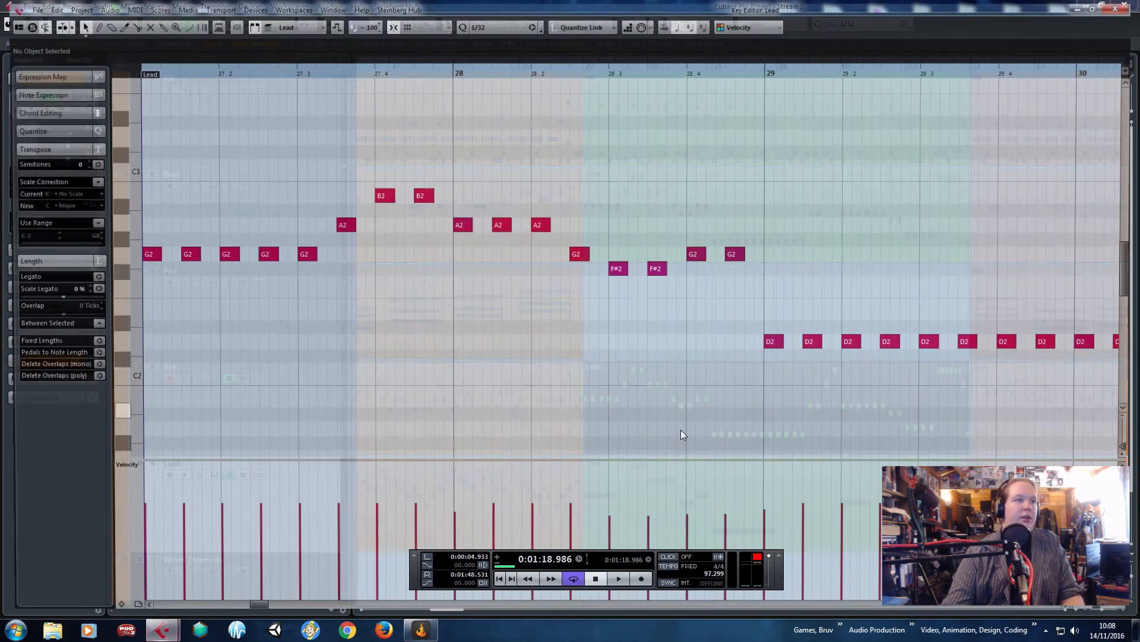
pyautogui.press('g')
pyautogui.press('g')
pyautogui.press('g')
pyautogui.moveTo(1020, 393); pyautogui.dragTo(526, 127)
pyautogui.press('h')
pyautogui.press('h')
pyautogui.press('h')
pyautogui.press('h')
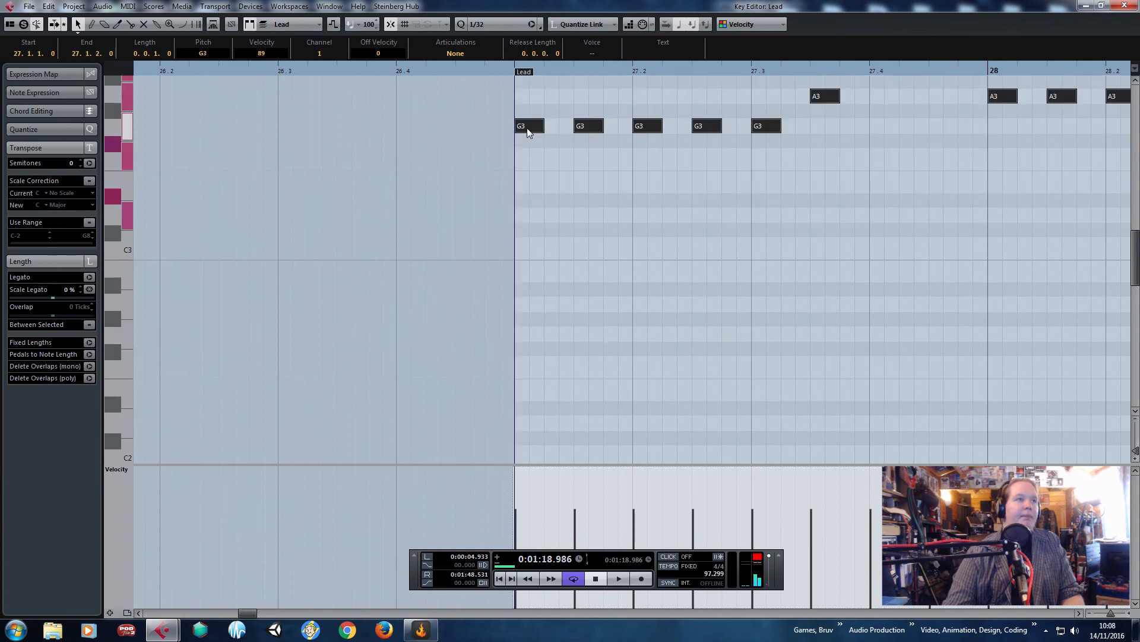
# Draw a gently varying velocity curve across the notes of the bar 27 to 33 part.
pyautogui.press('g')
pyautogui.press('g')
pyautogui.press('g')
pyautogui.moveTo(454, 339); pyautogui.dragTo(128, 346)
pyautogui.moveTo(587, 493); pyautogui.dragTo(809, 493)
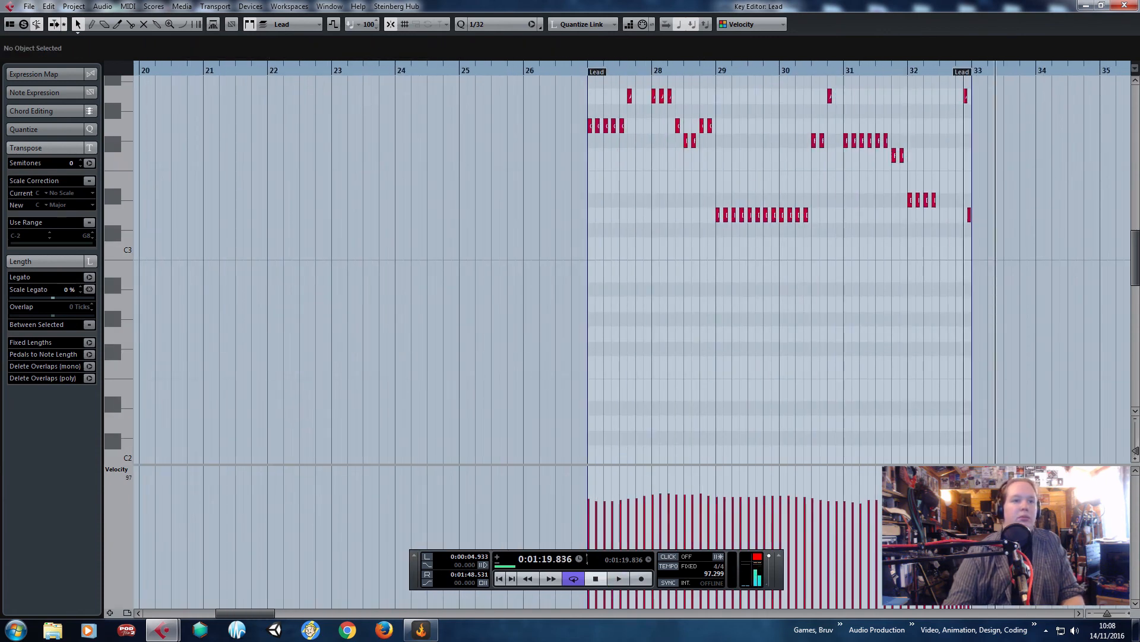
# Select a scattered group of notes and lengthen them to 0.0.1.16, starting 6 ticks earlier and ending 10 ticks later.
pyautogui.scroll(4, 968, 443)
pyautogui.moveTo(970, 444); pyautogui.dragTo(568, 154)
pyautogui.moveTo(569, 154); pyautogui.dragTo(842, 397)
pyautogui.moveTo(739, 166); pyautogui.dragTo(762, 421)
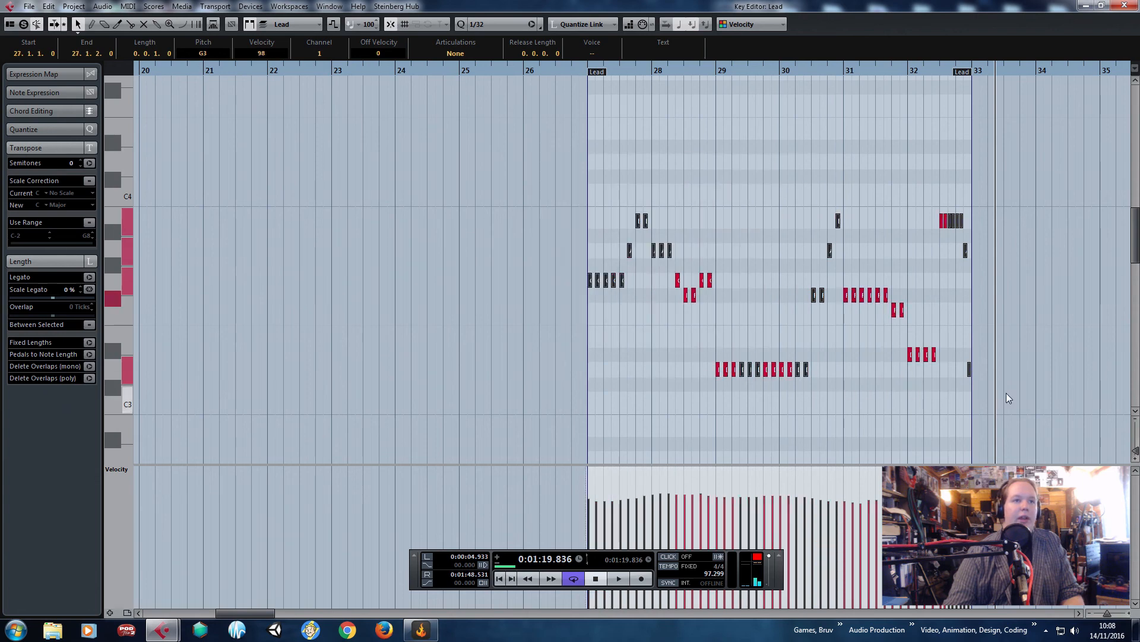
pyautogui.moveTo(1010, 399); pyautogui.dragTo(482, 145)
pyautogui.moveTo(483, 144); pyautogui.dragTo(1037, 326)
pyautogui.moveTo(1037, 326); pyautogui.dragTo(426, 208)
pyautogui.scroll(4, 784, 421)
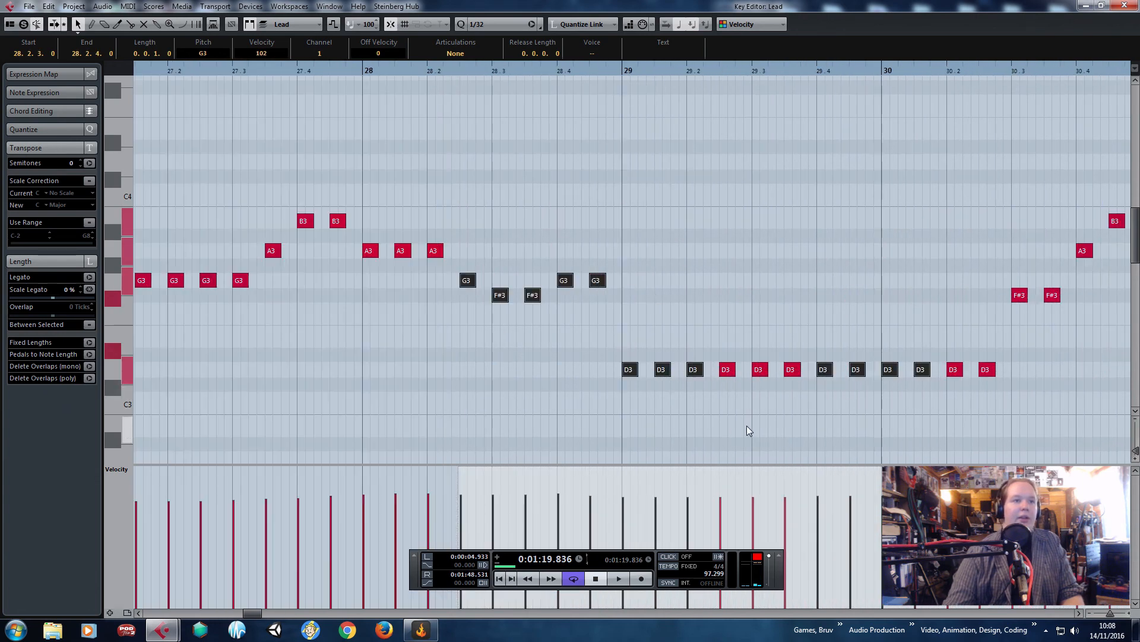
pyautogui.scroll(3, 631, 393)
pyautogui.moveTo(649, 372); pyautogui.dragTo(652, 372)
pyautogui.scroll(-7, 611, 381)
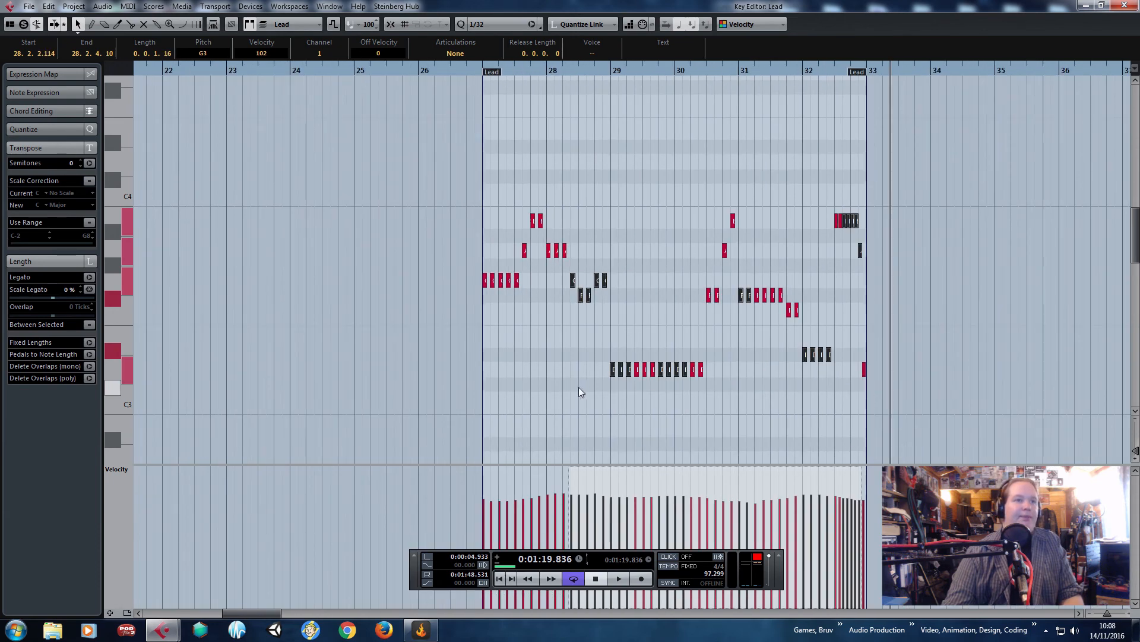
# Select another scattered group of notes, lower their velocities, and trim their starts and ends to a length of 0.0.0.104.
pyautogui.moveTo(990, 402); pyautogui.dragTo(487, 148)
pyautogui.moveTo(483, 141); pyautogui.dragTo(896, 223)
pyautogui.moveTo(943, 181); pyautogui.dragTo(703, 219)
pyautogui.scroll(5, 640, 380)
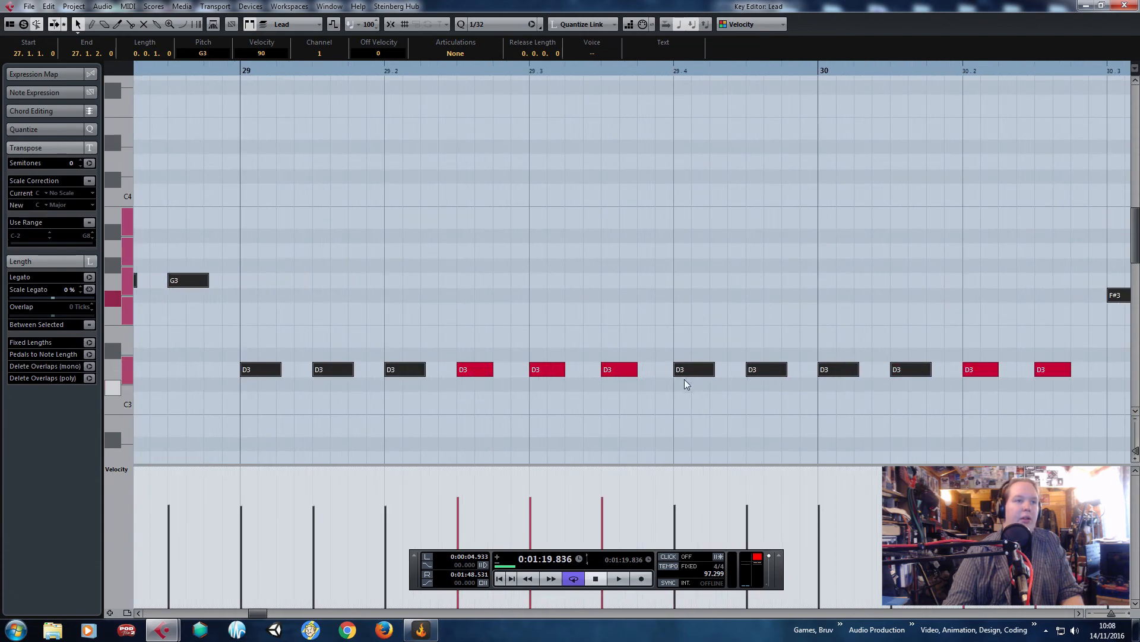
pyautogui.scroll(-3, 695, 375)
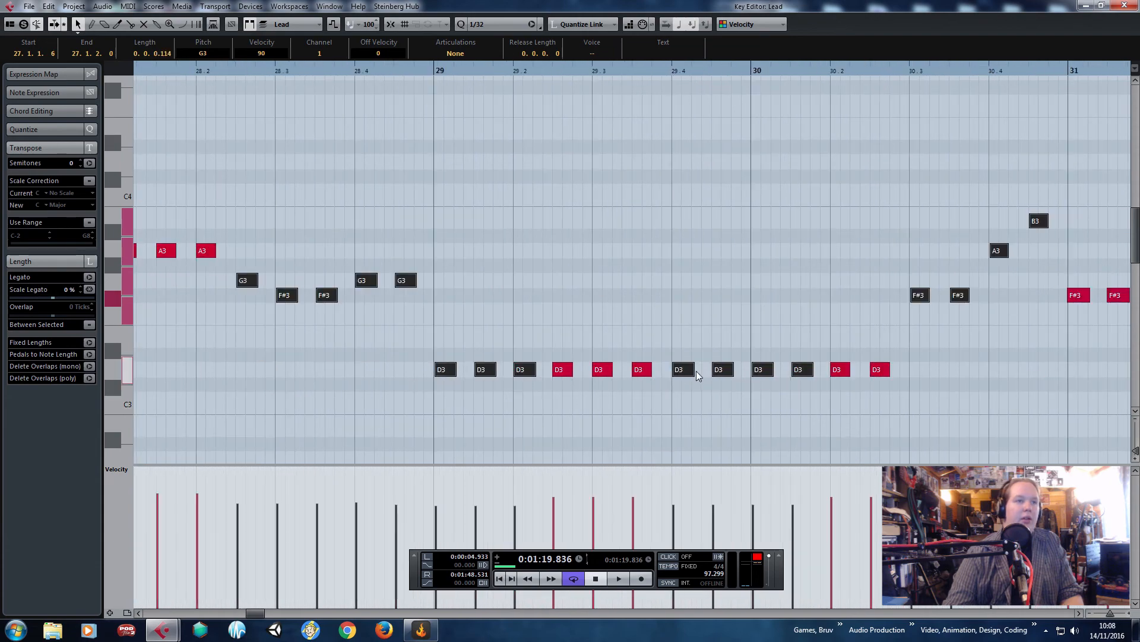
pyautogui.moveTo(690, 371); pyautogui.dragTo(687, 371)
pyautogui.scroll(-6, 683, 378)
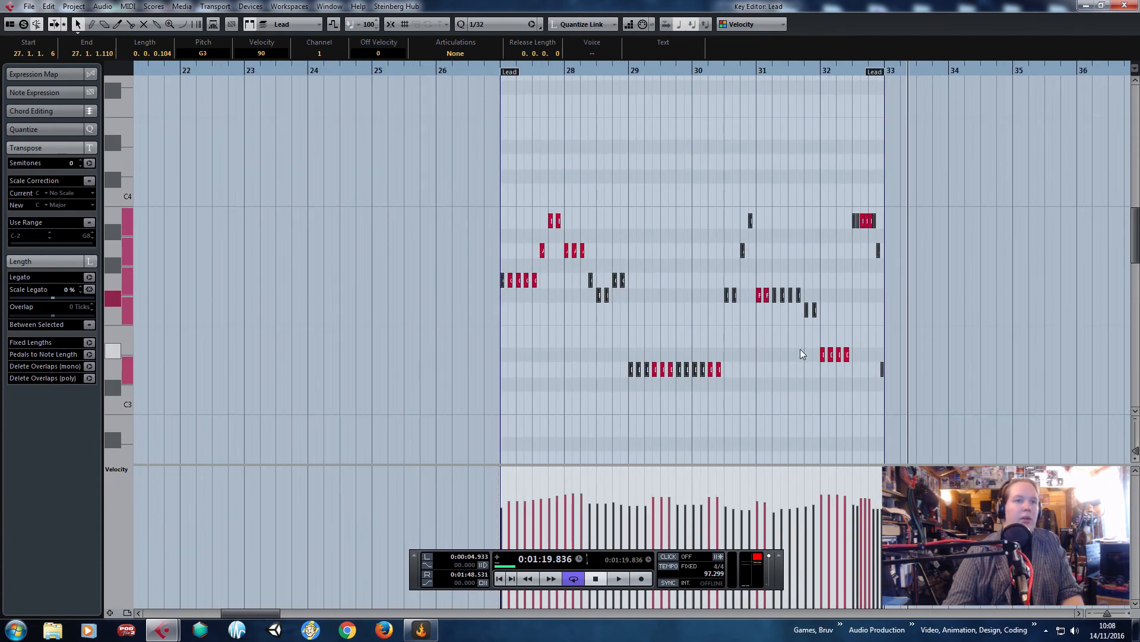
# Start playback and select the six quick B3 notes from 32.3 for a closer look.
pyautogui.press('space')
pyautogui.scroll(4, 813, 377)
pyautogui.scroll(-5, 796, 359)
pyautogui.scroll(4, 580, 348)
pyautogui.moveTo(515, 197); pyautogui.dragTo(434, 239)
pyautogui.scroll(4, 491, 283)
pyautogui.scroll(2, 482, 290)
pyautogui.scroll(-2, 483, 290)
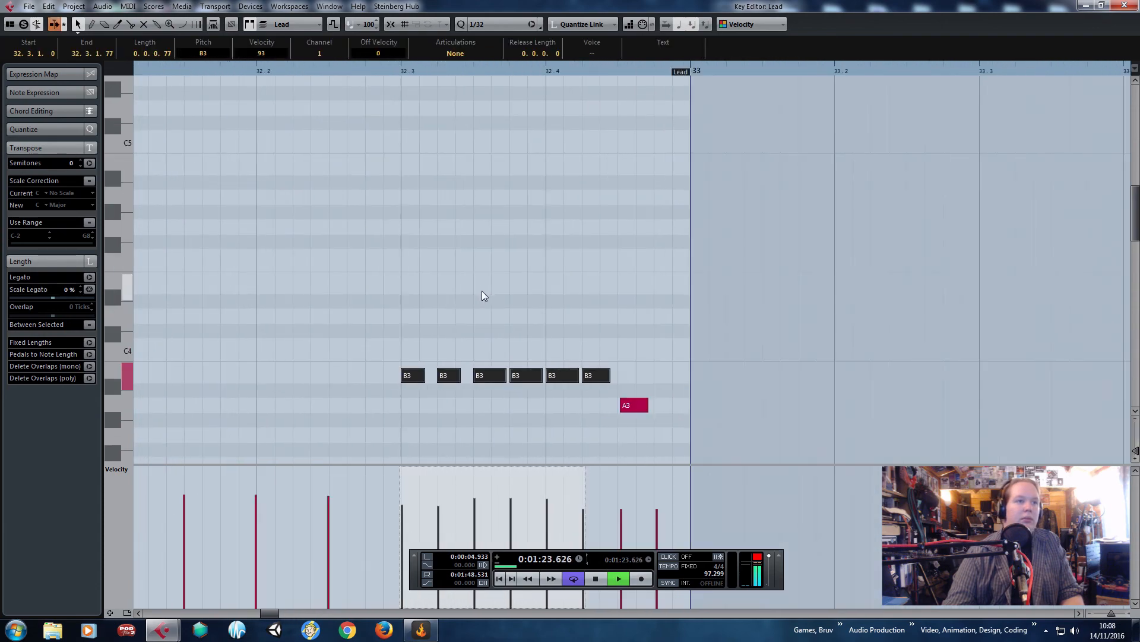
# Close the Key Editor and play the arrangement from around bar 26 to hear the new Arp part.
pyautogui.click(1125, 6)
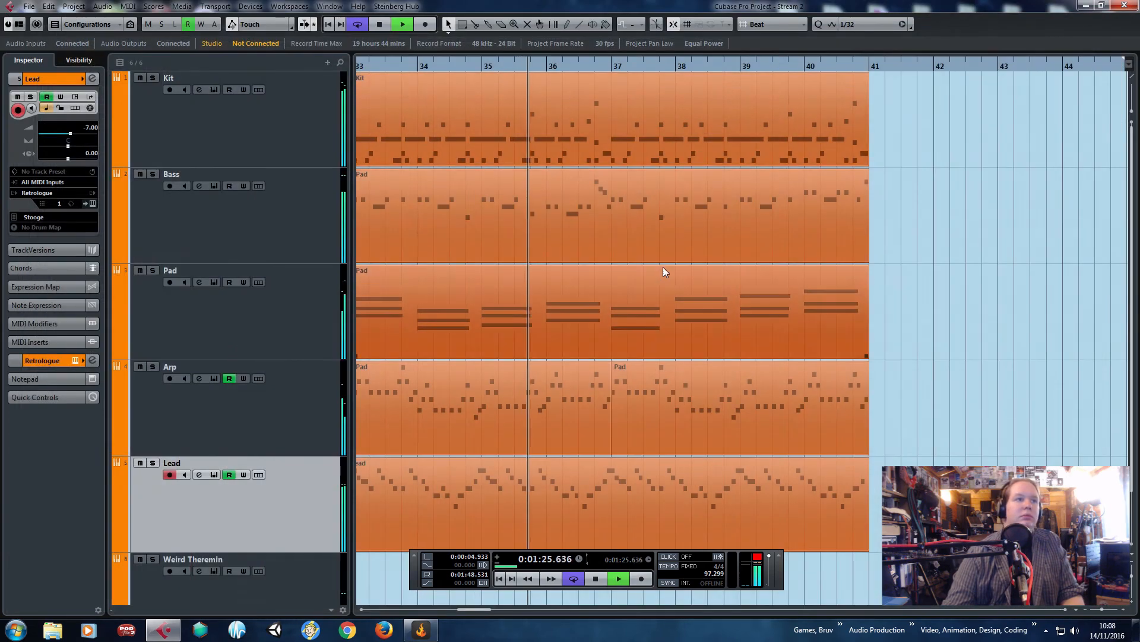
pyautogui.scroll(-4, 661, 268)
pyautogui.click(428, 66)
pyautogui.scroll(2, 437, 107)
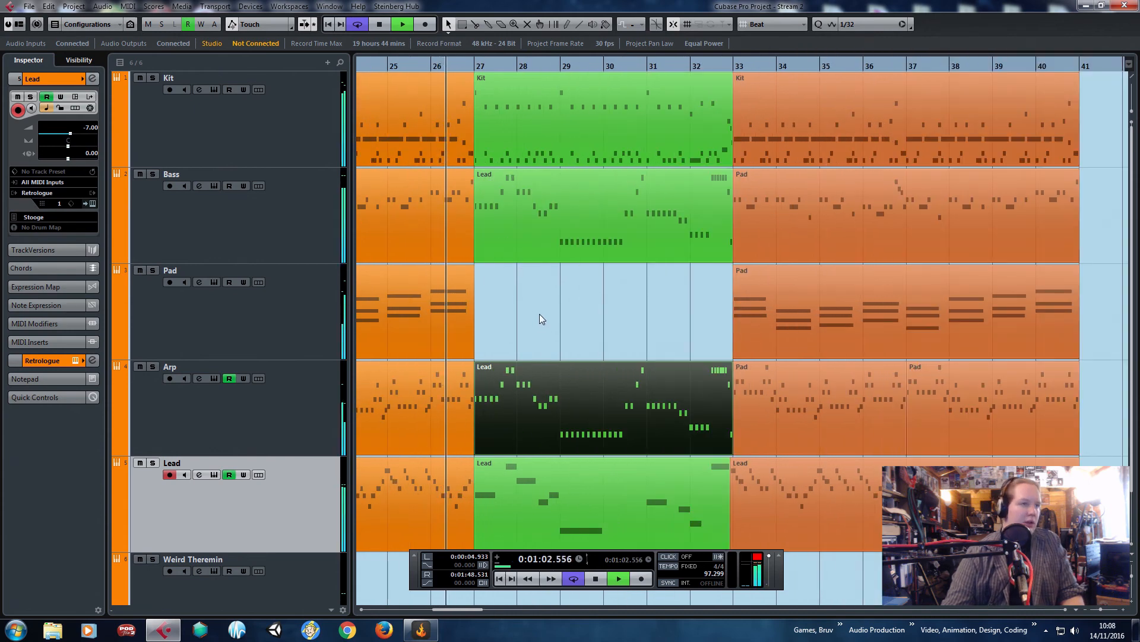
# Open the Arp part spanning bars 27 to 33 in the Key Editor.
pyautogui.scroll(2, 531, 332)
pyautogui.hscroll(-1, 475, 342)
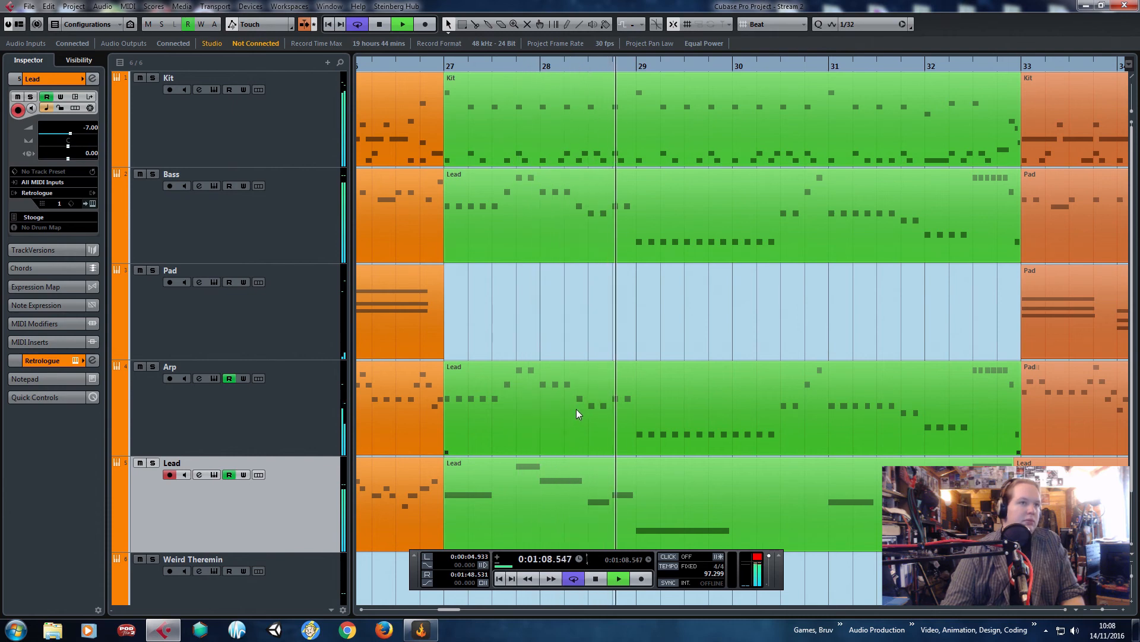
pyautogui.doubleClick(612, 398)
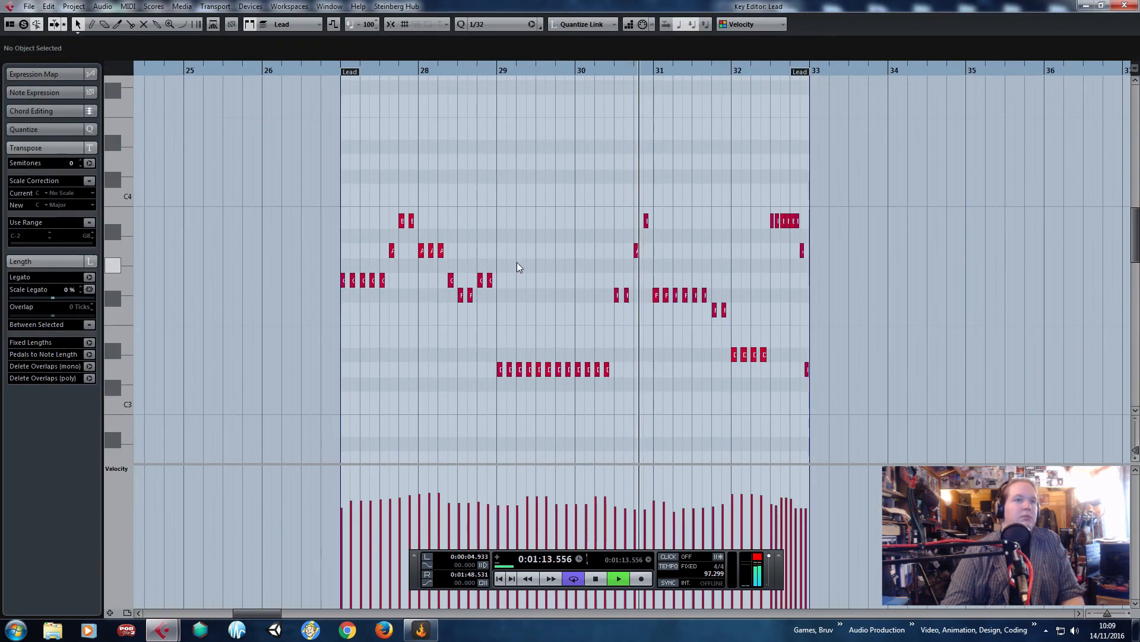
# Stop playback, select the Arp notes from bar 27 up to the quick B3 run, and try shifting them about a sixteenth later.
pyautogui.press('space')
pyautogui.moveTo(297, 180); pyautogui.dragTo(761, 398)
pyautogui.scroll(3, 755, 386)
pyautogui.scroll(2, 754, 384)
pyautogui.moveTo(796, 356)
pyautogui.mouseDown()
pyautogui.moveTo(819, 366)
pyautogui.moveTo(789, 369)
pyautogui.mouseUp()
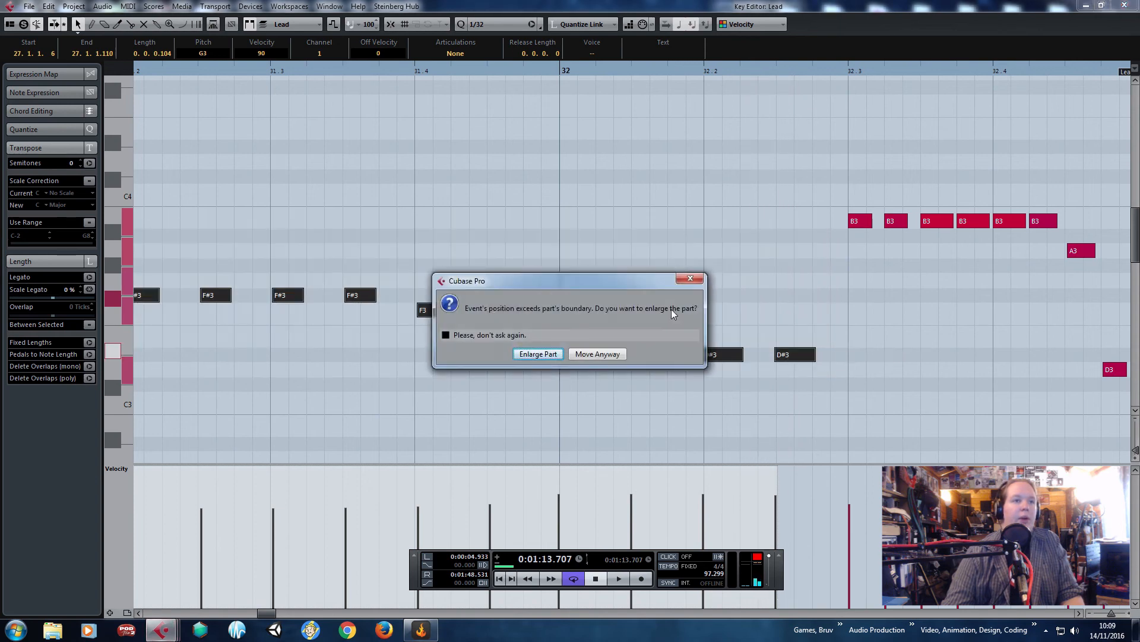
pyautogui.press('Return')
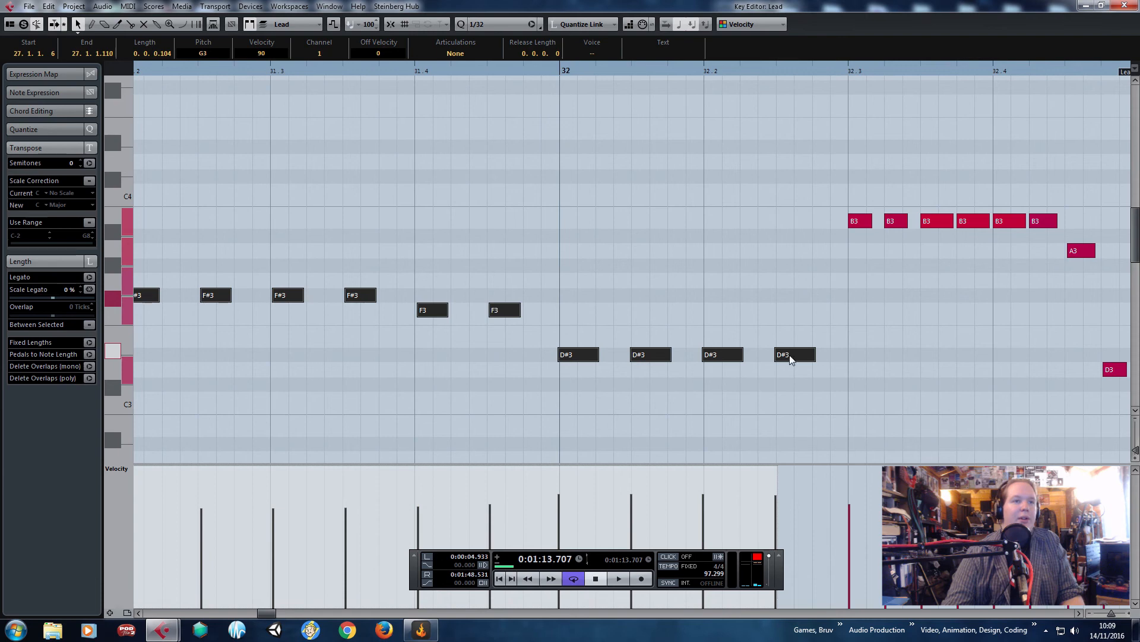
pyautogui.moveTo(799, 357); pyautogui.dragTo(838, 360)
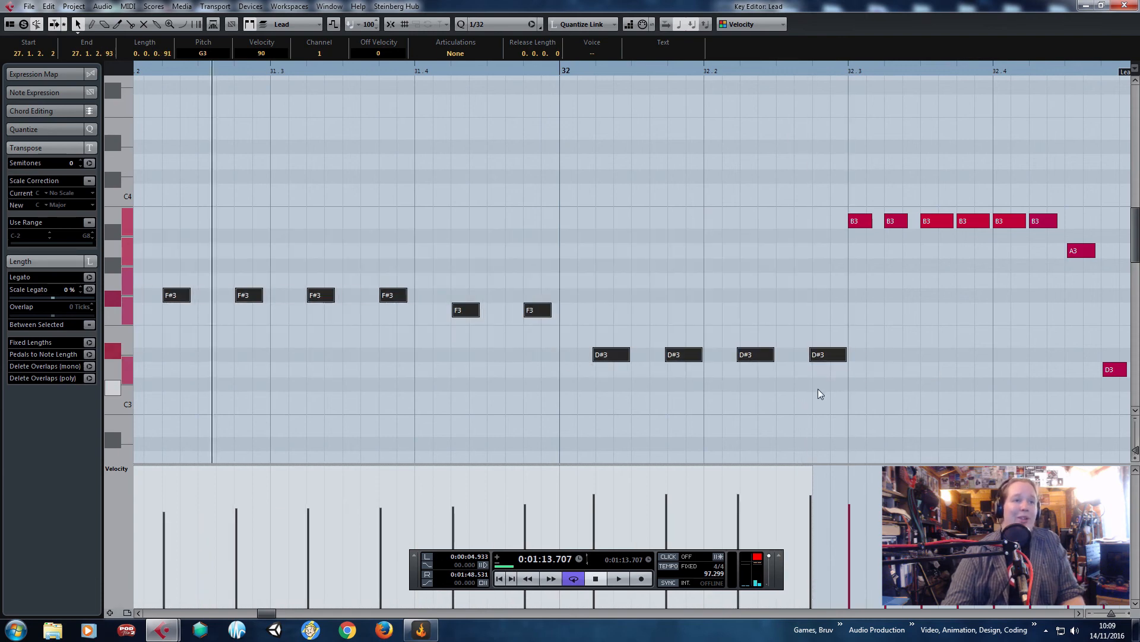
# Play the shifted notes from the start of bar 27 to judge the offbeat timing.
pyautogui.press('g')
pyautogui.press('g')
pyautogui.press('g')
pyautogui.click(350, 70)
pyautogui.press('space')
pyautogui.scroll(3, 386, 216)
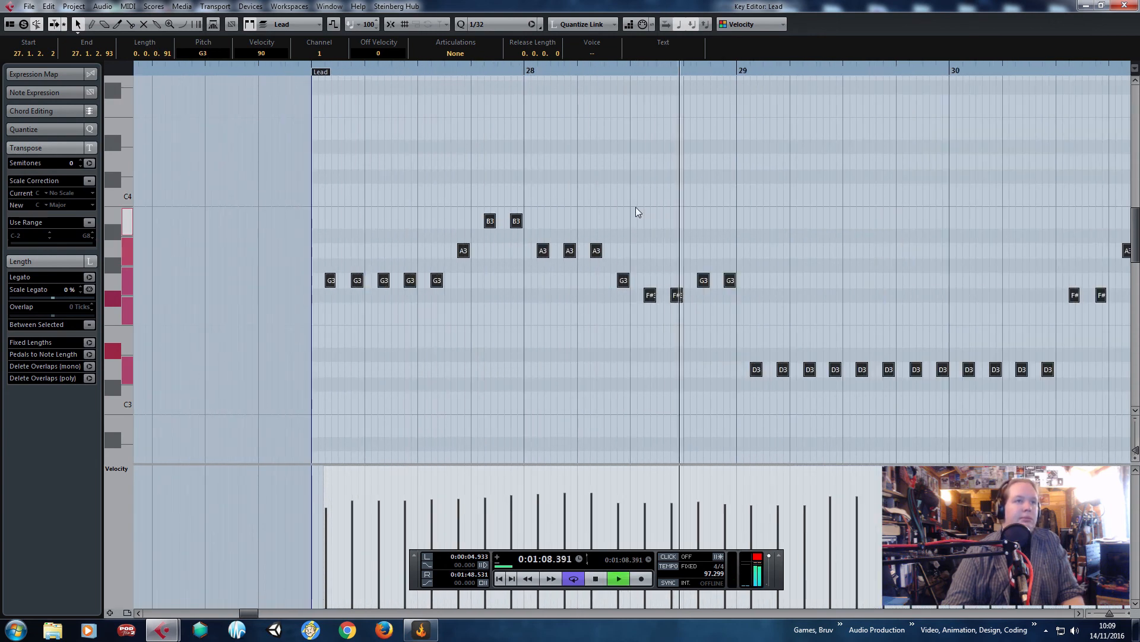
pyautogui.press('space')
# Try a pasted copy of the shifted notes starting at 27.1.2 on D4, play it, and return to the original notes.
pyautogui.hotkey('ctrl', 'v')
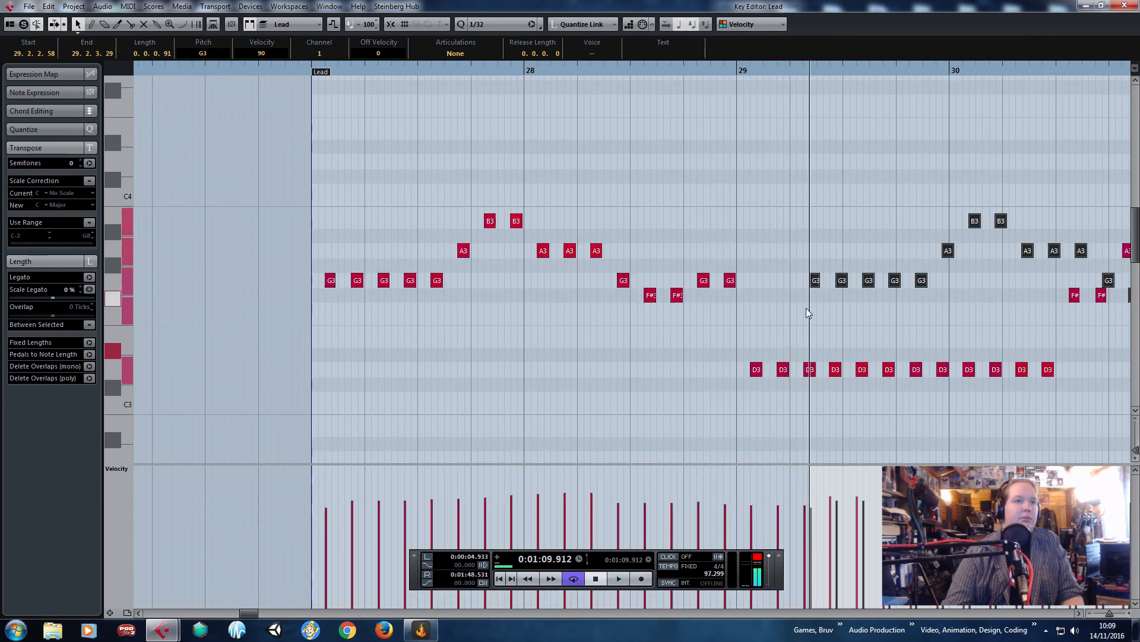
pyautogui.moveTo(815, 287); pyautogui.dragTo(363, 165)
pyautogui.scroll(4, 313, 188)
pyautogui.scroll(-4, 312, 188)
pyautogui.press('space')
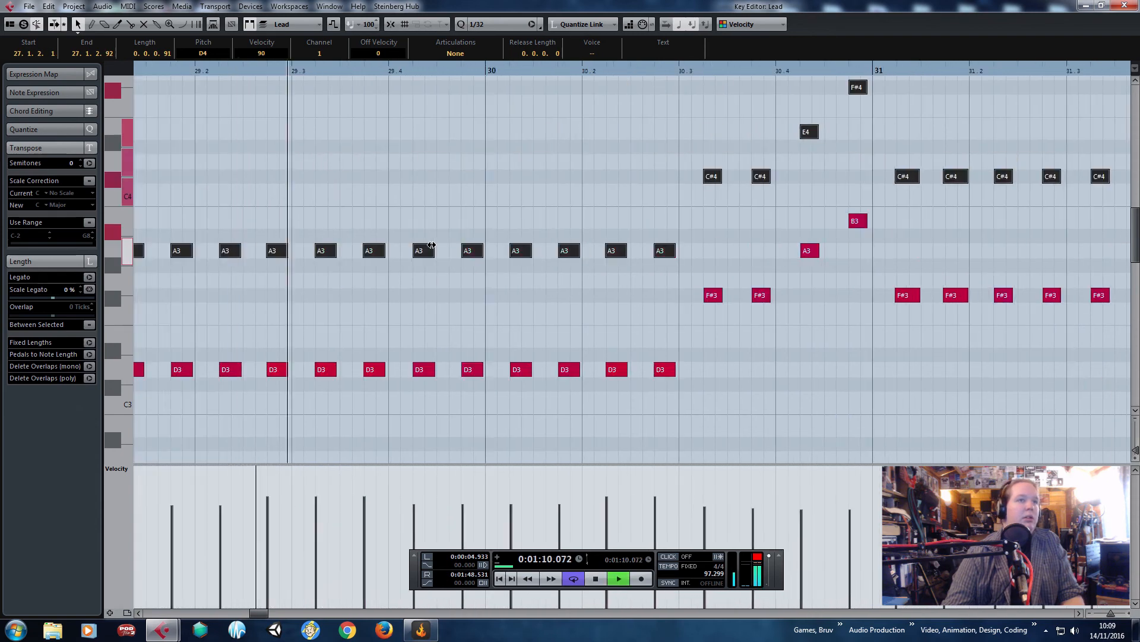
pyautogui.scroll(-2, 432, 248)
pyautogui.scroll(4, 512, 275)
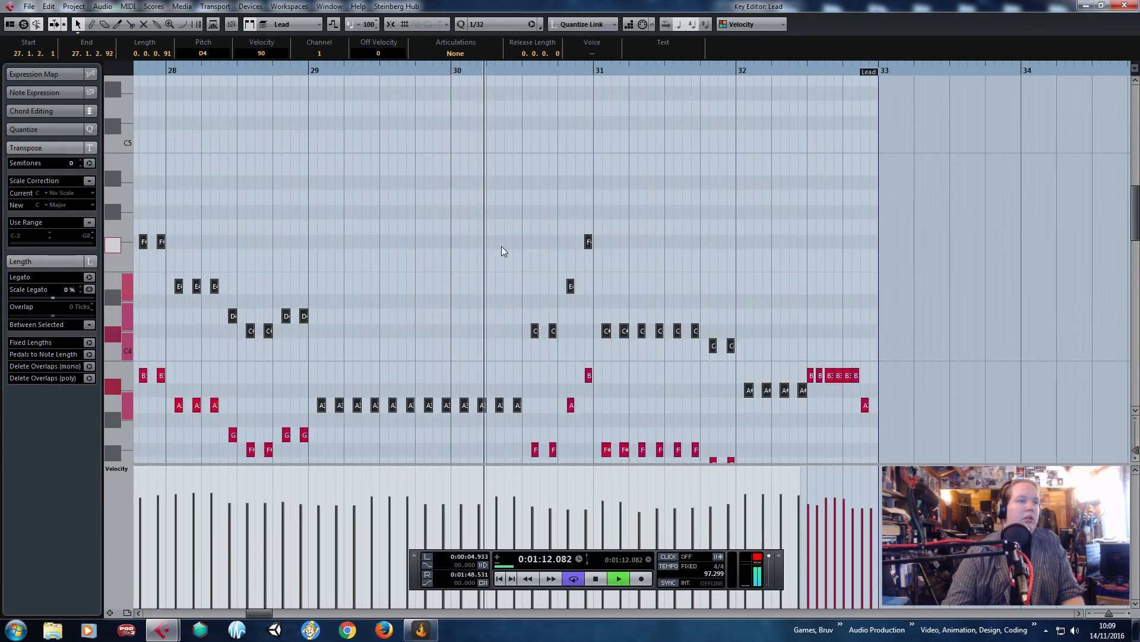
pyautogui.scroll(2, 496, 251)
pyautogui.scroll(-2, 487, 260)
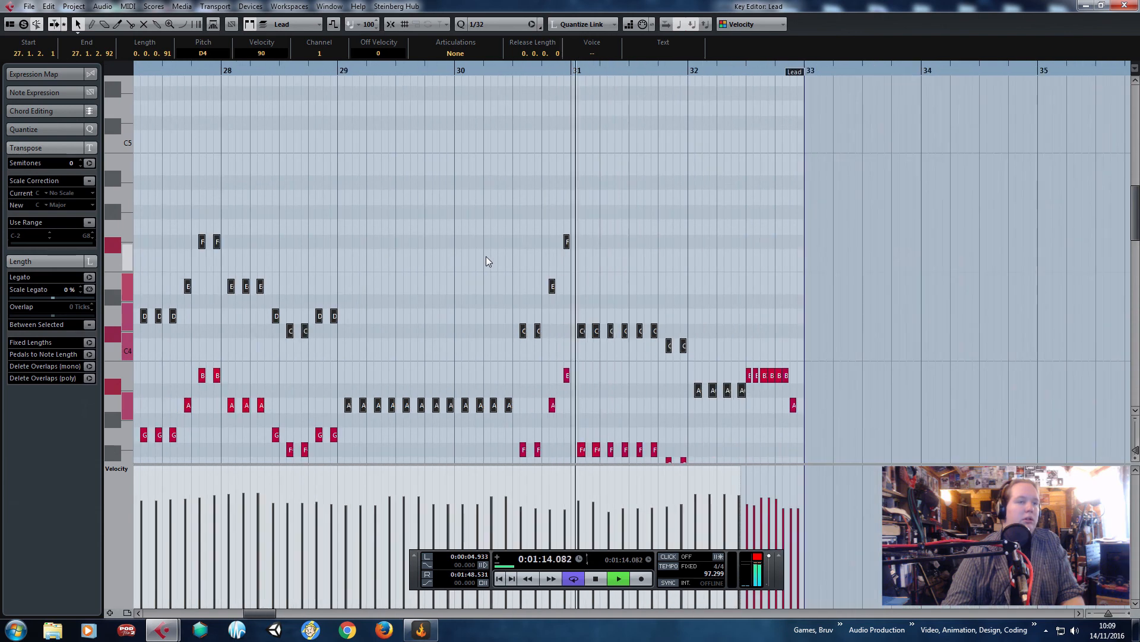
pyautogui.scroll(-8, 487, 261)
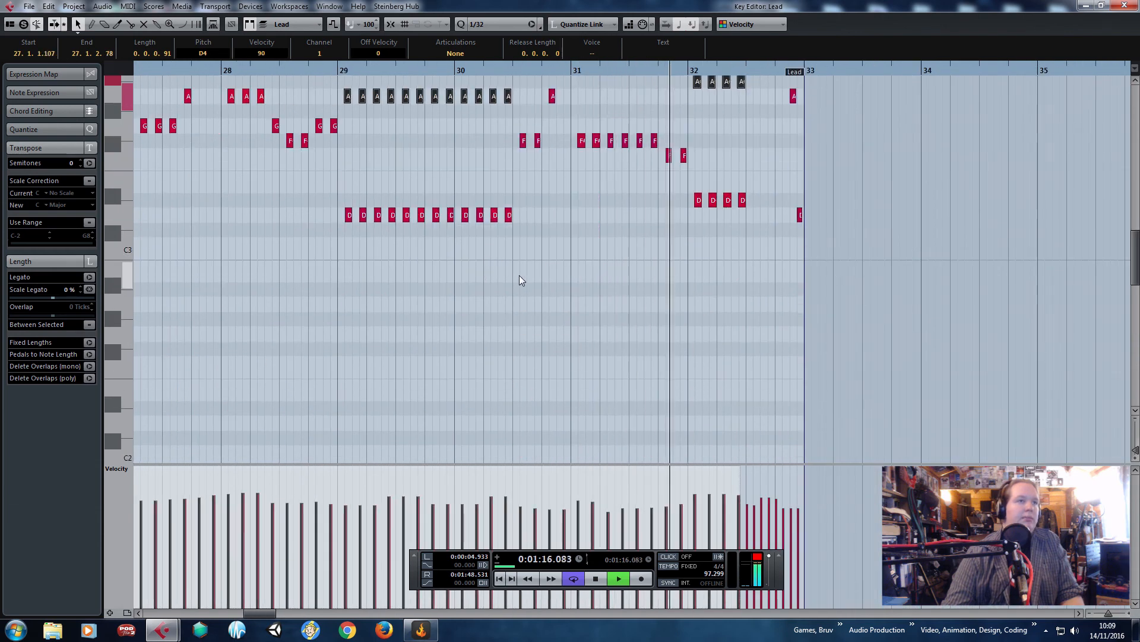
pyautogui.click(520, 280)
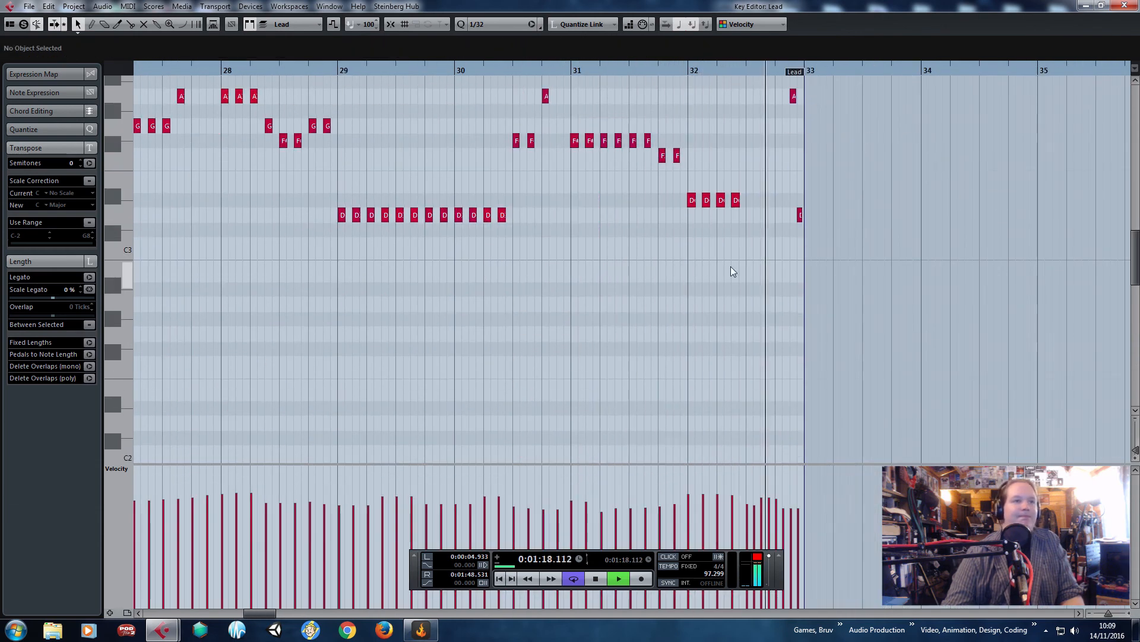
# Copy the Arp notes preceding the quick B3 run and place the copy at the start of bar 27, beginning on D3.
pyautogui.moveTo(732, 266); pyautogui.dragTo(335, 69)
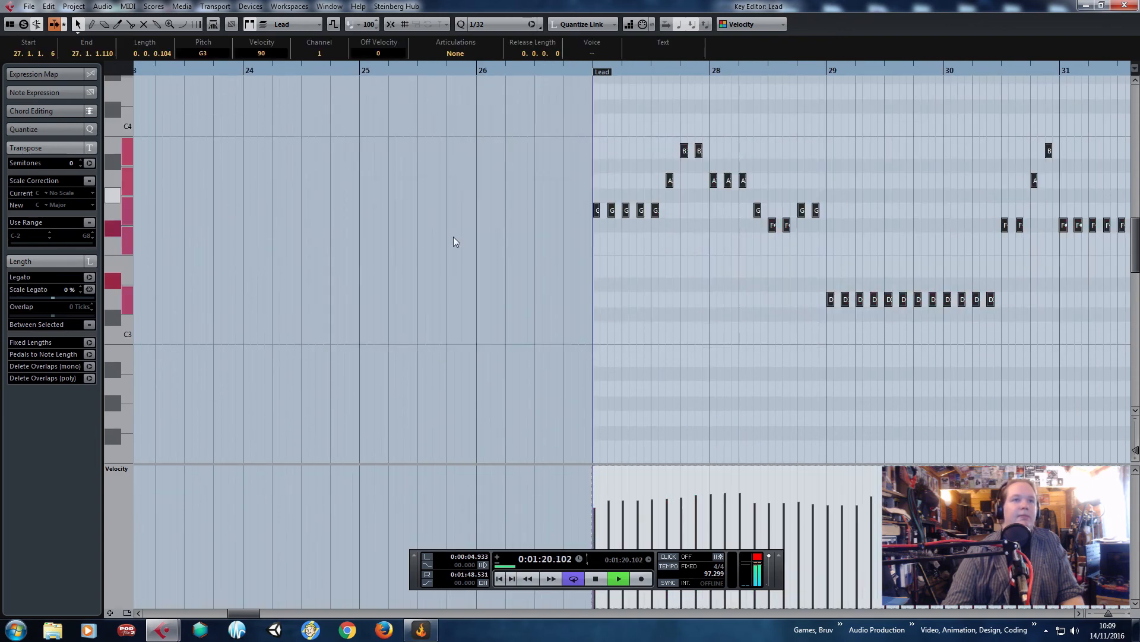
pyautogui.scroll(-2, 469, 240)
pyautogui.scroll(-1, 543, 256)
pyautogui.scroll(5, 664, 281)
pyautogui.scroll(-3, 664, 280)
pyautogui.scroll(7, 823, 316)
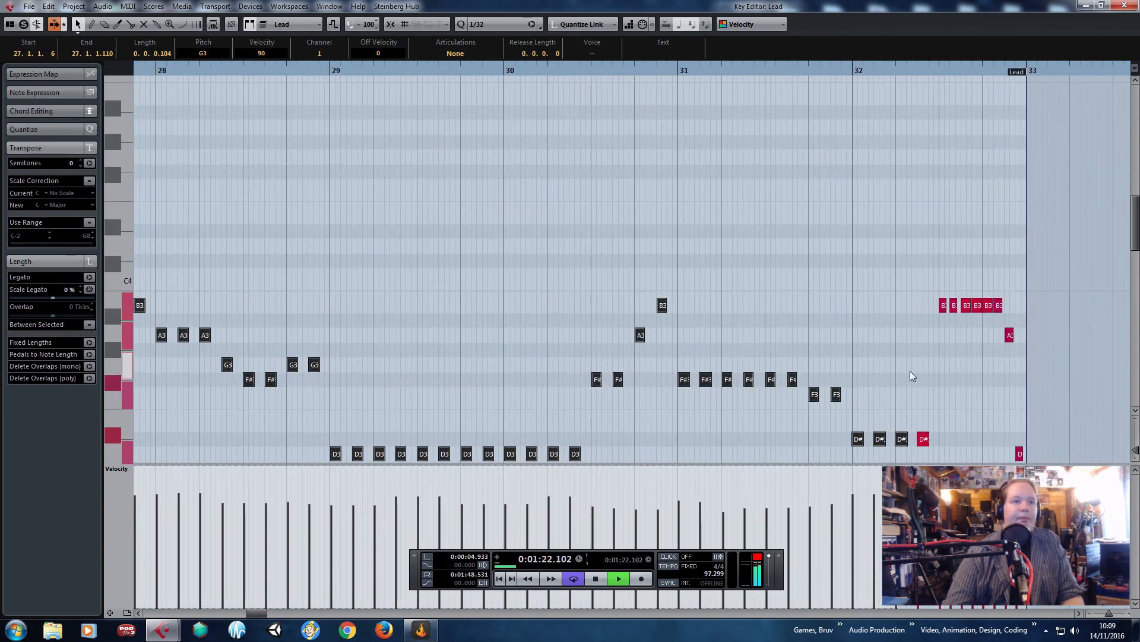
pyautogui.press('space')
pyautogui.scroll(-6, 743, 345)
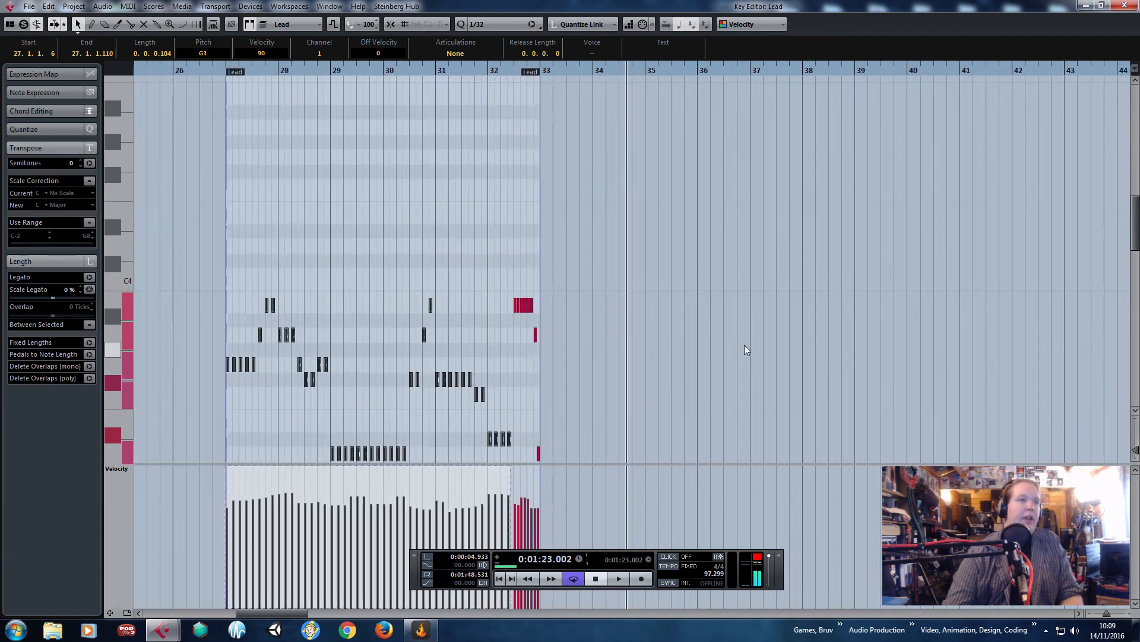
pyautogui.scroll(6, 434, 235)
pyautogui.click(963, 73)
pyautogui.hotkey('ctrl', 'v')
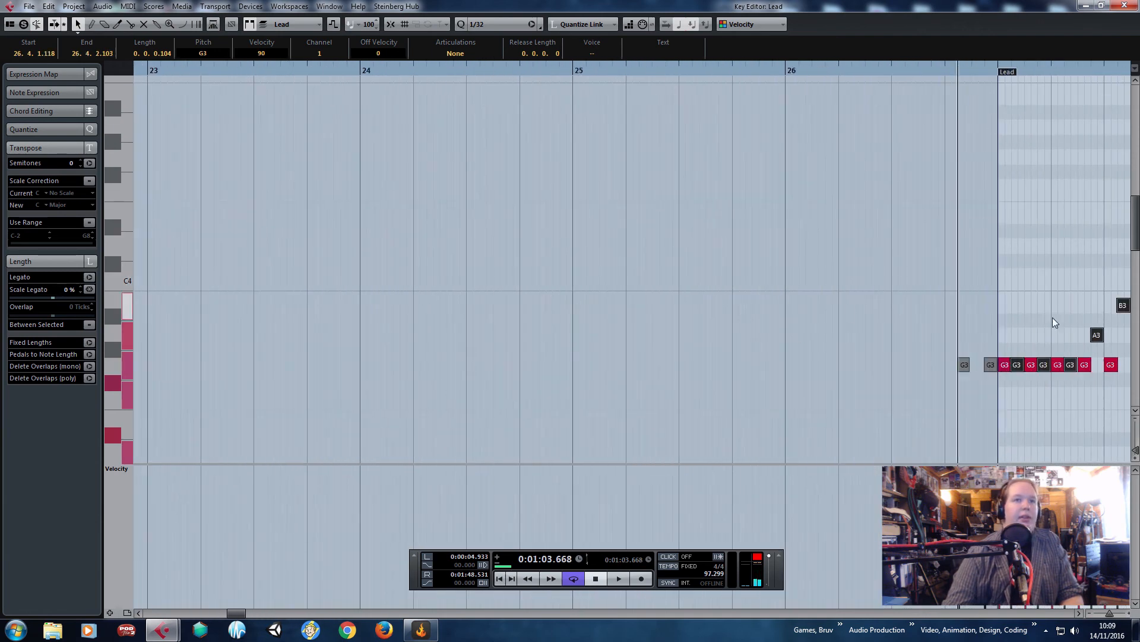
pyautogui.scroll(3, 1052, 318)
pyautogui.moveTo(869, 372); pyautogui.dragTo(962, 398)
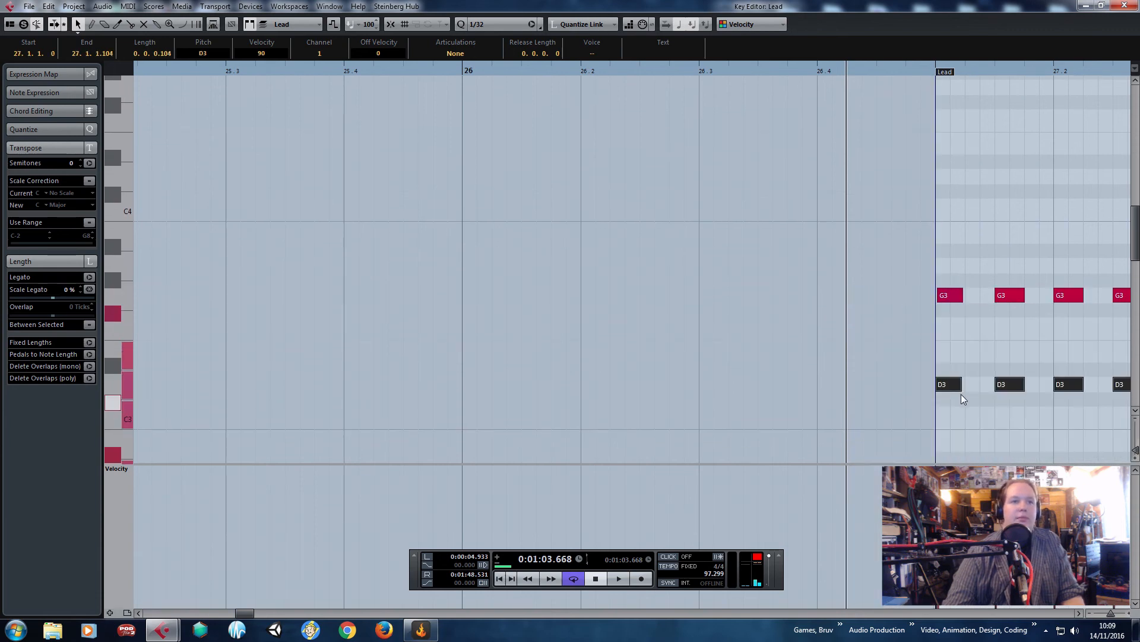
# Play the Arp part from before bar 27 to its end and examine the added lower harmony notes.
pyautogui.press('space')
pyautogui.scroll(-8, 815, 254)
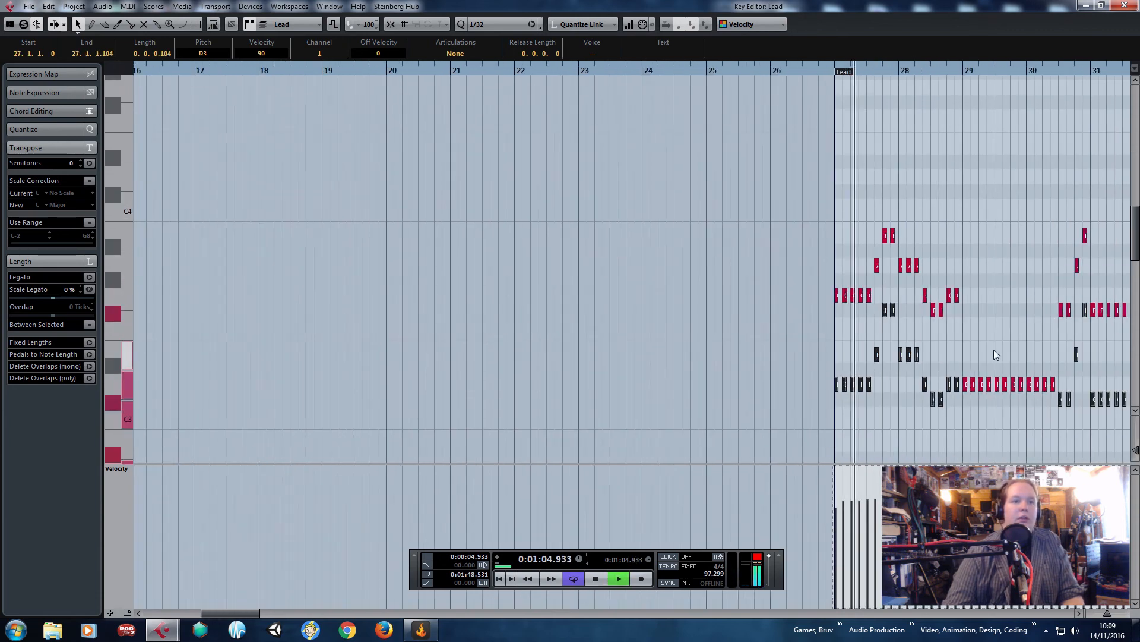
pyautogui.scroll(-3, 993, 349)
pyautogui.scroll(2, 1014, 454)
pyautogui.moveTo(1027, 510)
pyautogui.mouseDown()
pyautogui.moveTo(1017, 470)
pyautogui.moveTo(1000, 508)
pyautogui.moveTo(1003, 450)
pyautogui.moveTo(1009, 509)
pyautogui.mouseUp()
pyautogui.click(1082, 384)
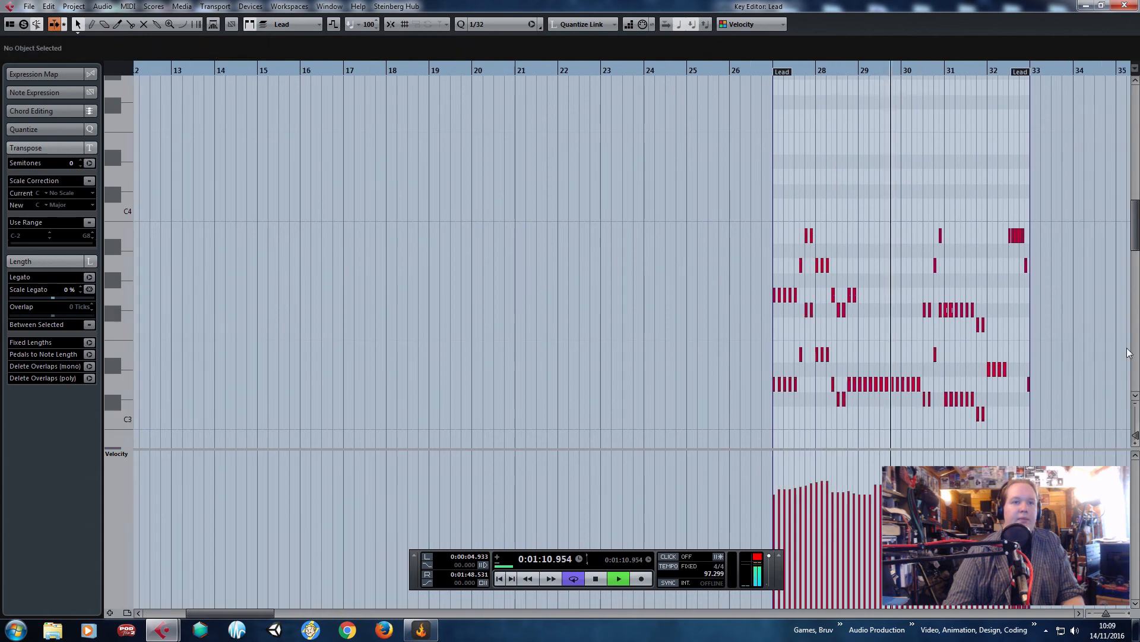
pyautogui.scroll(5, 974, 344)
pyautogui.scroll(-3, 774, 258)
pyautogui.scroll(-2, 774, 257)
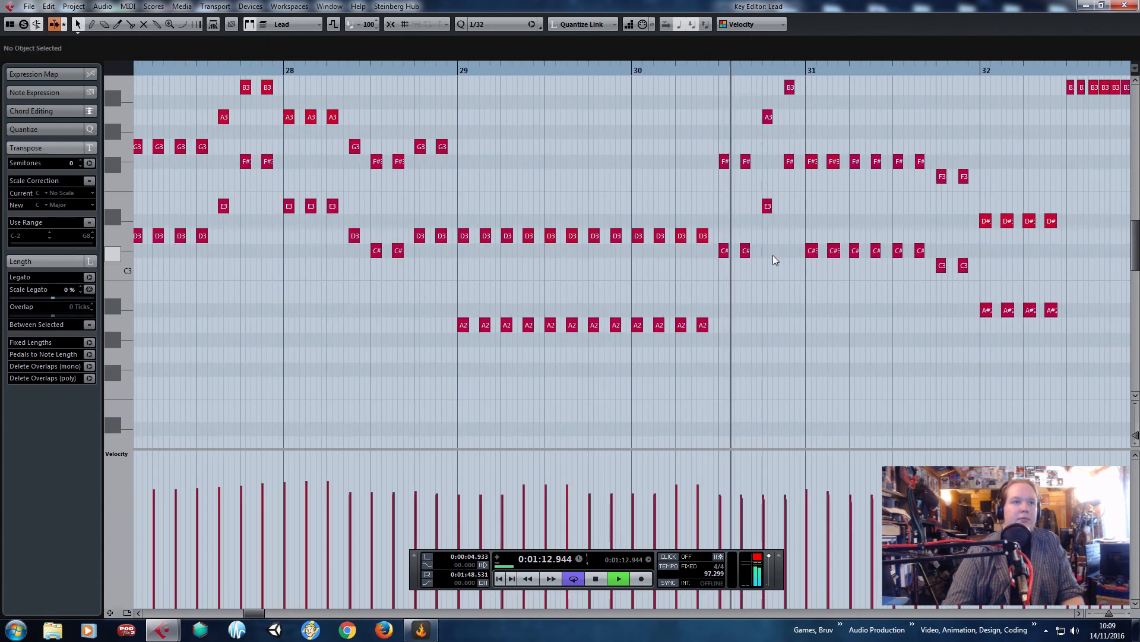
pyautogui.scroll(2, 836, 287)
pyautogui.scroll(-3, 836, 285)
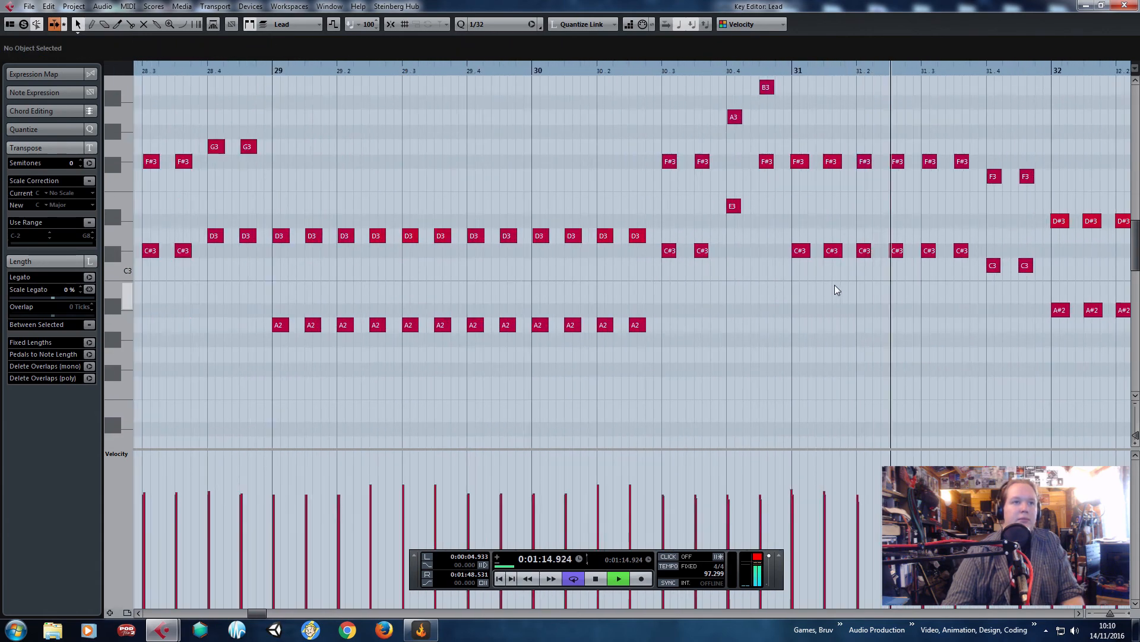
pyautogui.scroll(2, 995, 332)
pyautogui.scroll(-3, 988, 332)
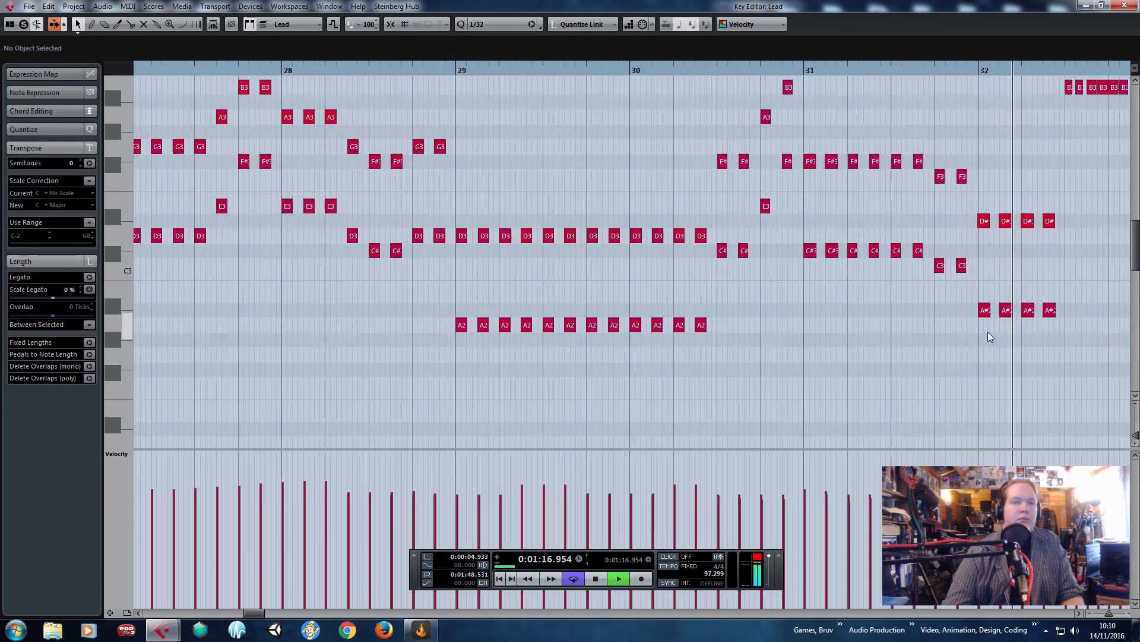
pyautogui.hscroll(1, 1053, 350)
pyautogui.scroll(2, 1055, 349)
pyautogui.scroll(3, 988, 299)
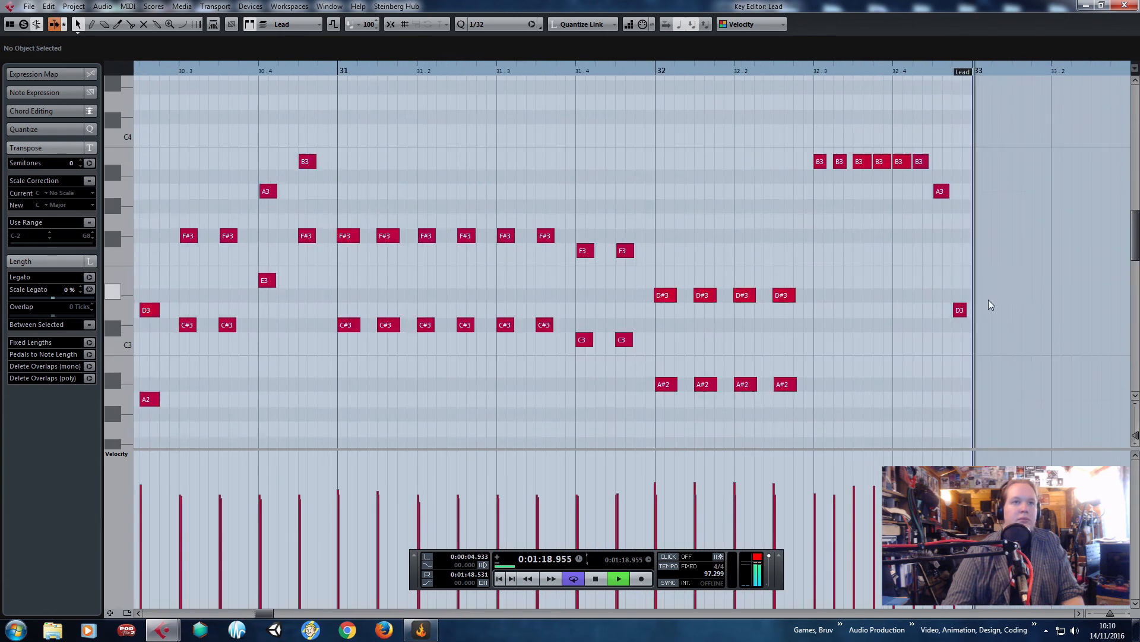
# Copy the closing run of B3, A3 and D3 notes and place the copy at 32.3, starting on F4.
pyautogui.press('space')
pyautogui.moveTo(740, 269); pyautogui.dragTo(973, 311)
pyautogui.scroll(-2, 1013, 325)
pyautogui.moveTo(1031, 398); pyautogui.dragTo(823, 180)
pyautogui.hotkey('ctrl', 'c')
pyautogui.hotkey('ctrl', 'v')
pyautogui.scroll(1, 1005, 227)
pyautogui.moveTo(1006, 232); pyautogui.dragTo(725, 113)
# Audition the copied closing run, raise it a semitone to start on F#4, replay it, and close the Key Editor.
pyautogui.press('space')
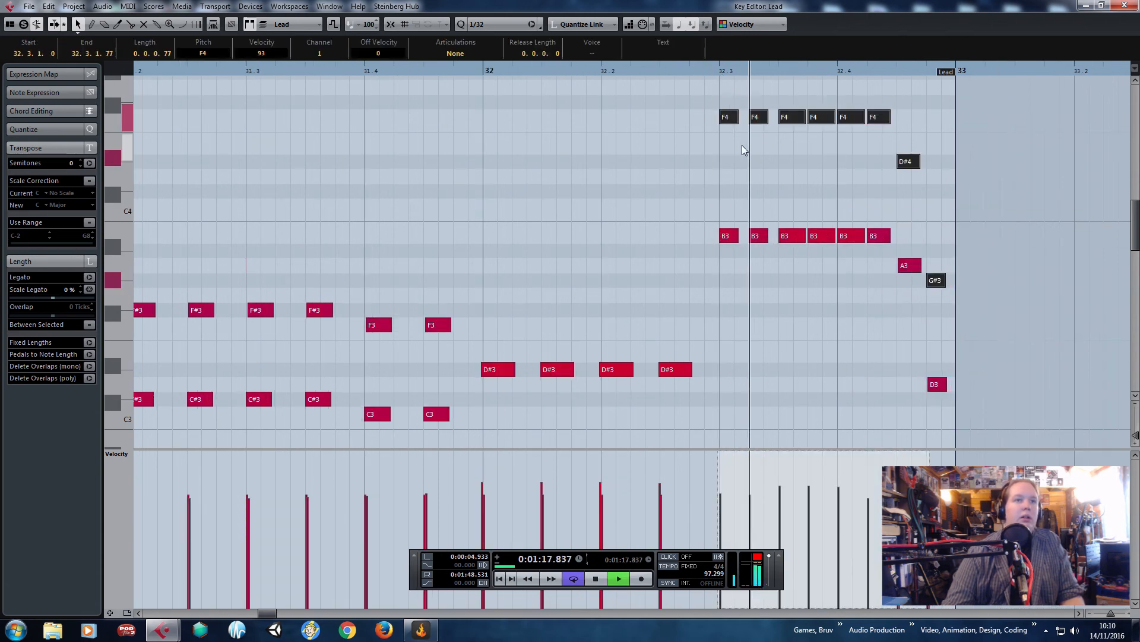
pyautogui.press('space')
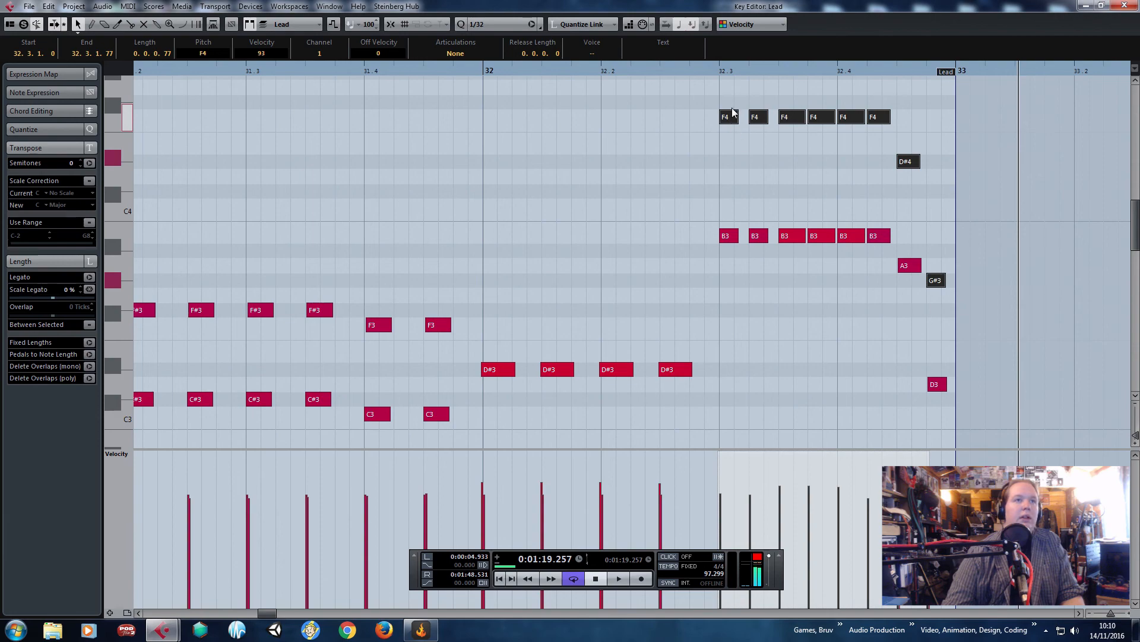
pyautogui.press('Up')
pyautogui.press('space')
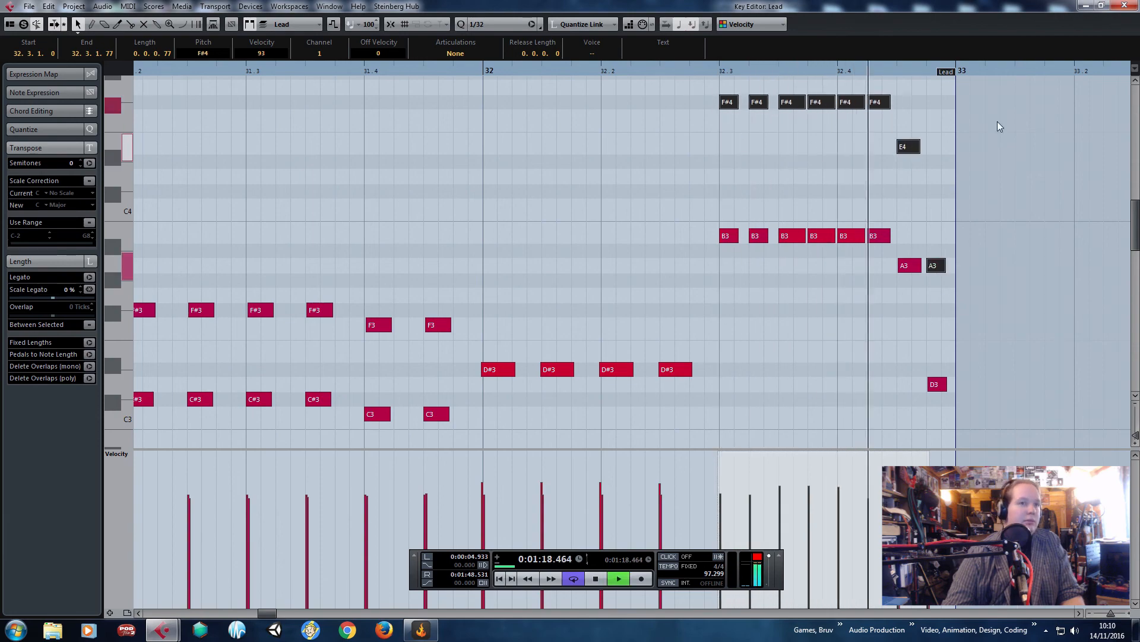
pyautogui.press('Return')
# Deselect the Arp part and listen to the arrangement past bar 33 before stopping playback.
pyautogui.scroll(-3, 832, 233)
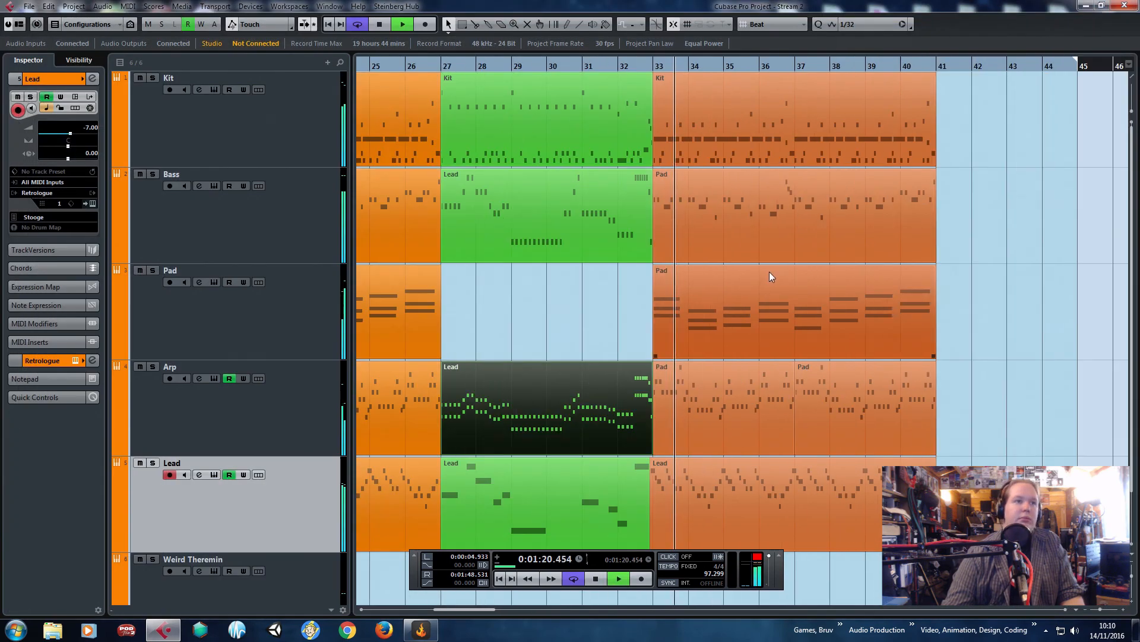
pyautogui.click(586, 318)
pyautogui.scroll(-2, 564, 368)
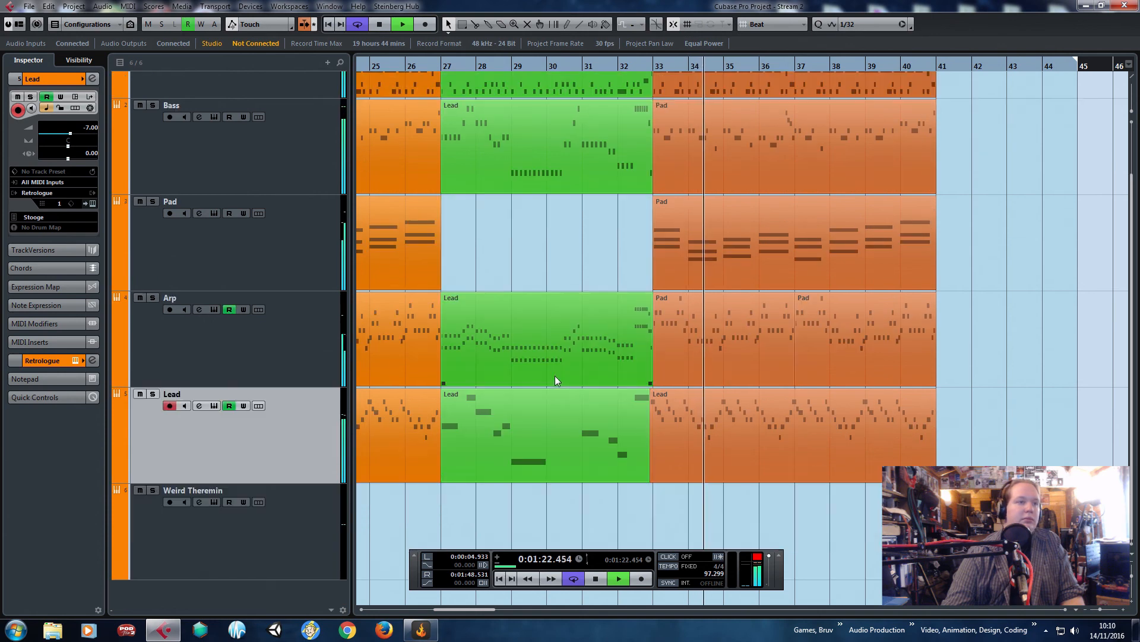
pyautogui.press('space')
# Copy the Weird Theremin part from bar 7 and place the copy on the same track at bar 33.
pyautogui.scroll(-2, 653, 487)
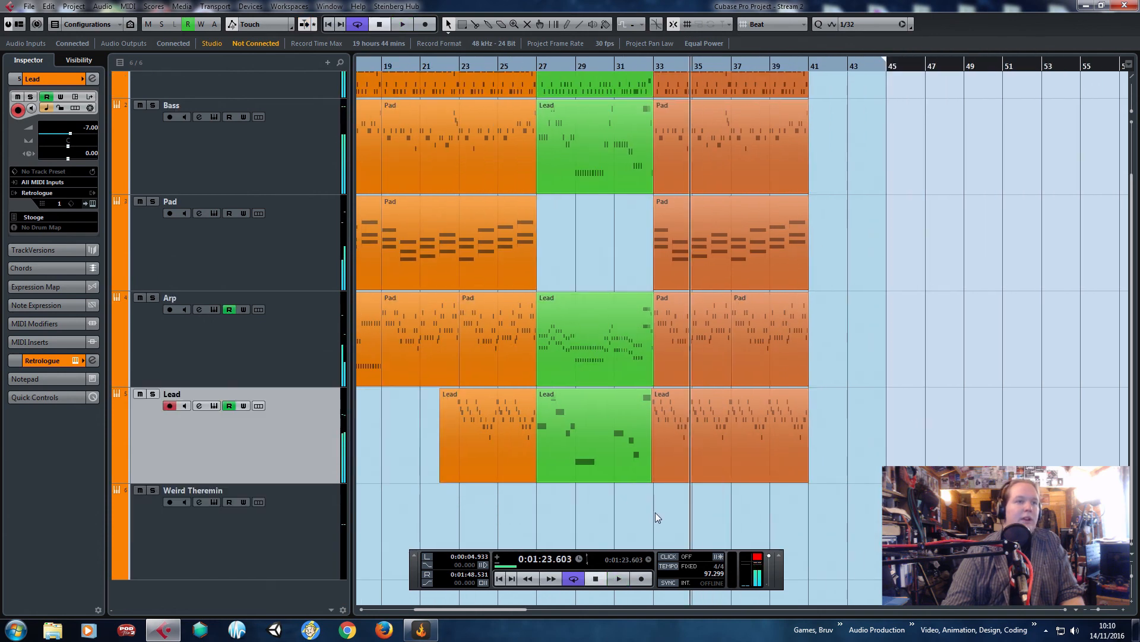
pyautogui.hscroll(-6, 656, 517)
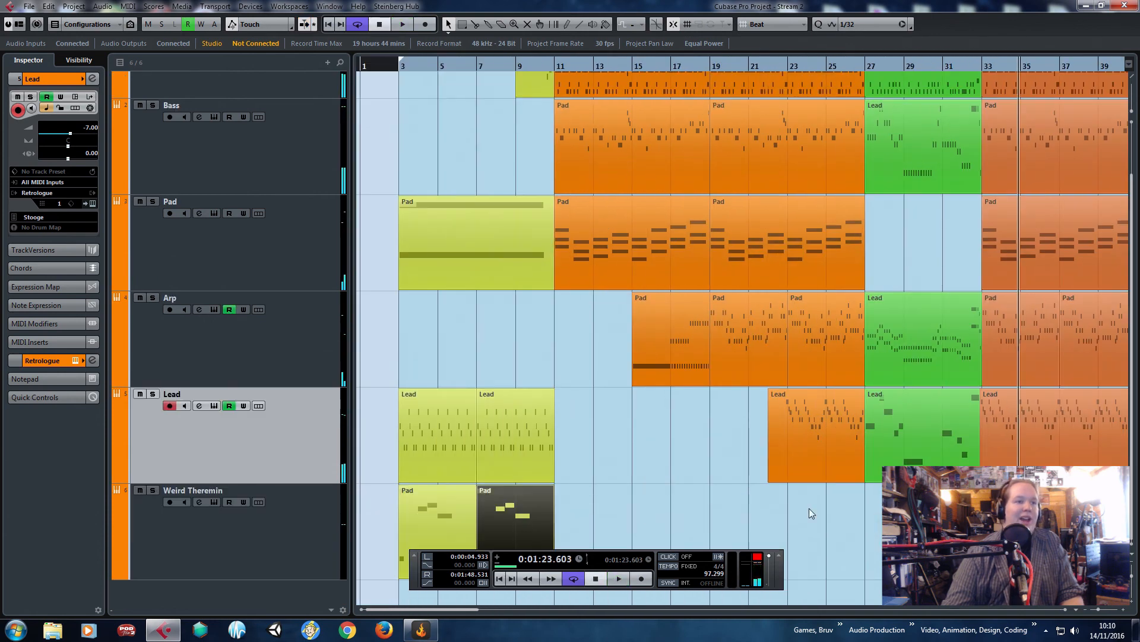
pyautogui.hotkey('ctrl', 'v')
pyautogui.scroll(-4, 849, 524)
pyautogui.scroll(5, 713, 490)
pyautogui.moveTo(619, 460); pyautogui.dragTo(549, 517)
pyautogui.scroll(3, 544, 528)
# Open the copied Theremin part, delete all but one note, and place the remaining note at bar 33 on E5.
pyautogui.doubleClick(550, 517)
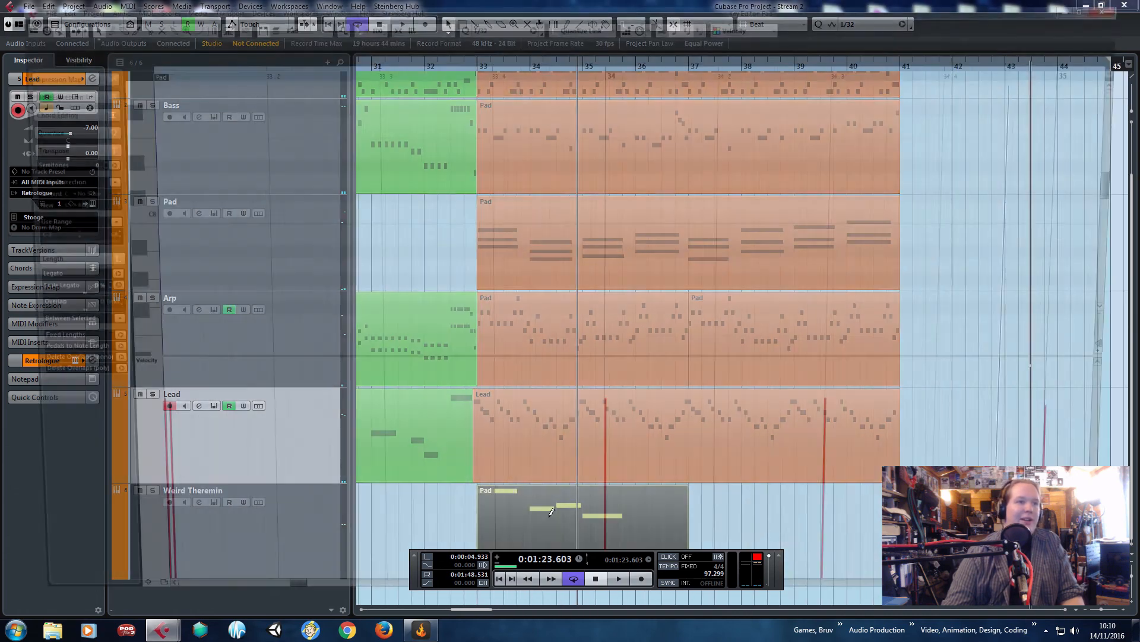
pyautogui.scroll(-3, 502, 309)
pyautogui.scroll(3, 526, 333)
pyautogui.moveTo(716, 211); pyautogui.dragTo(530, 358)
pyautogui.scroll(-2, 553, 286)
pyautogui.press('Delete')
pyautogui.press('Delete')
pyautogui.moveTo(571, 228); pyautogui.dragTo(449, 268)
pyautogui.scroll(3, 425, 315)
pyautogui.scroll(2, 436, 298)
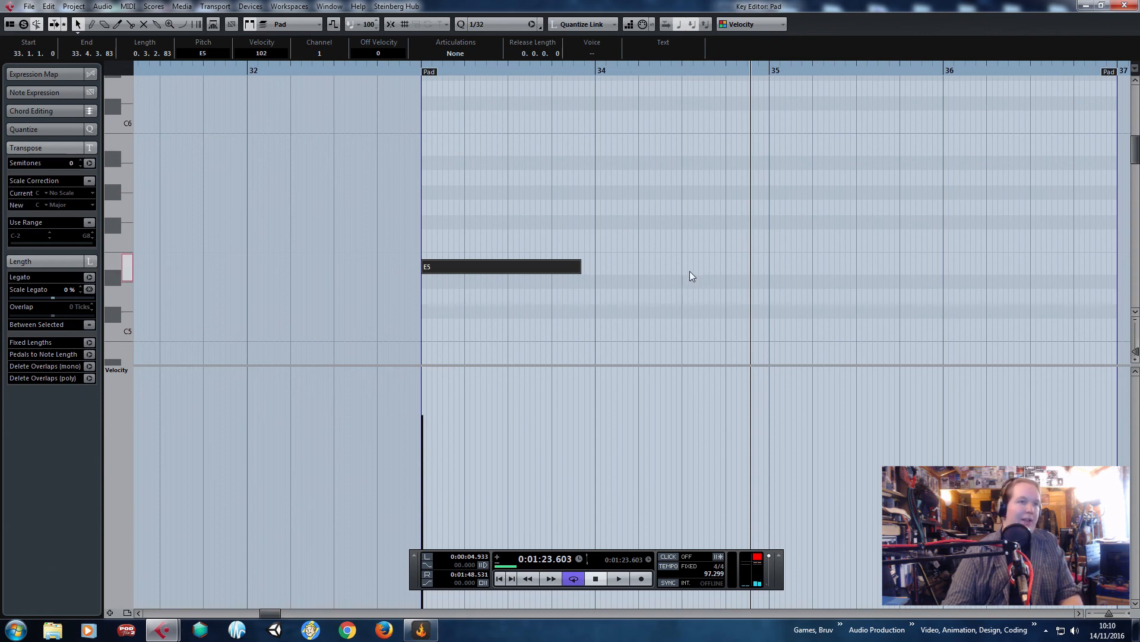
# Duplicate the E5 note to bar 34, turn snapping on, and duplicate both notes into bars 35 and 36.
pyautogui.hotkey('ctrl', 'd')
pyautogui.moveTo(628, 266)
pyautogui.mouseDown()
pyautogui.moveTo(664, 267)
pyautogui.moveTo(651, 267)
pyautogui.mouseUp()
pyautogui.press('j')
pyautogui.hotkey('ctrl', 'a')
pyautogui.hotkey('ctrl', 'd')
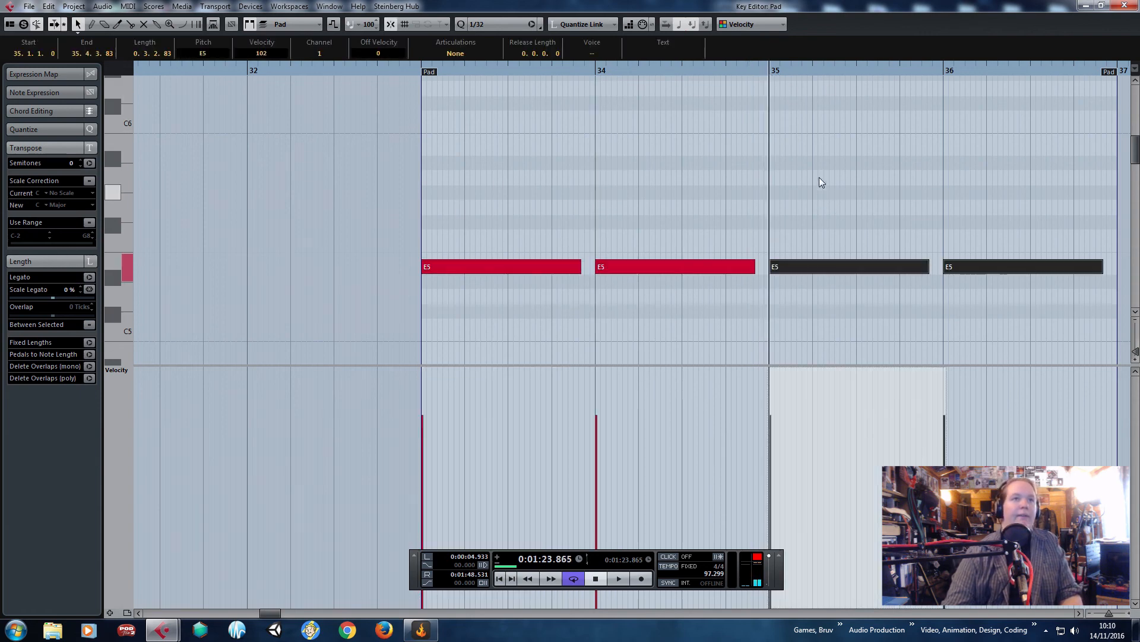
# Set the bar 35 Theremin note to D5, change the pitch of the bar 36 note, and close the Key Editor.
pyautogui.click(809, 238)
pyautogui.moveTo(803, 266); pyautogui.dragTo(802, 302)
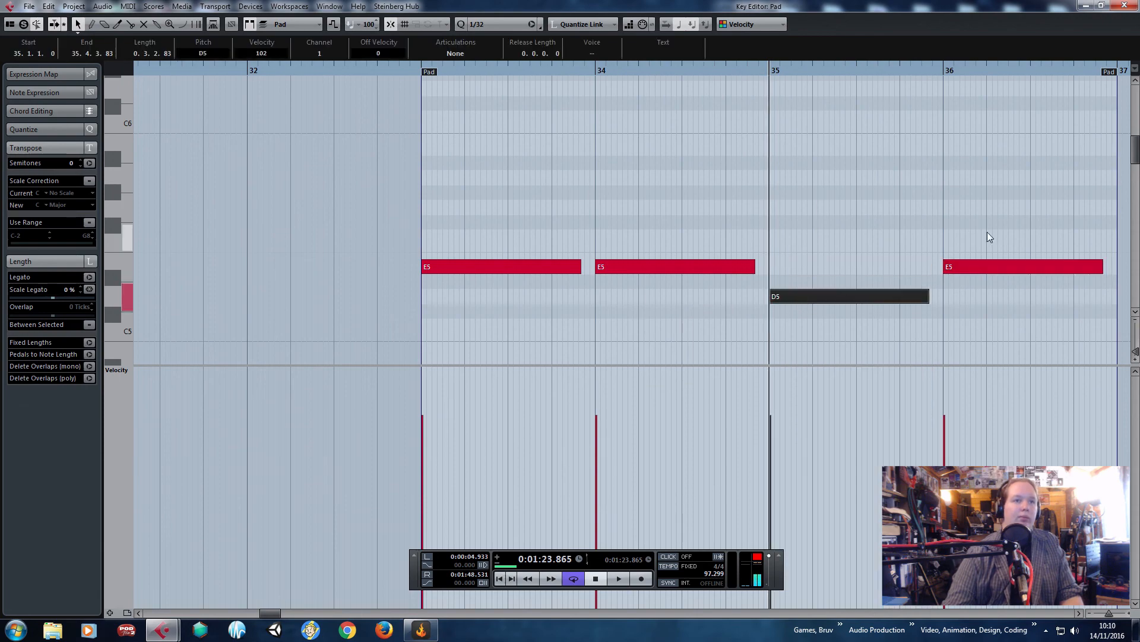
pyautogui.moveTo(982, 274); pyautogui.dragTo(982, 348)
pyautogui.click(1124, 6)
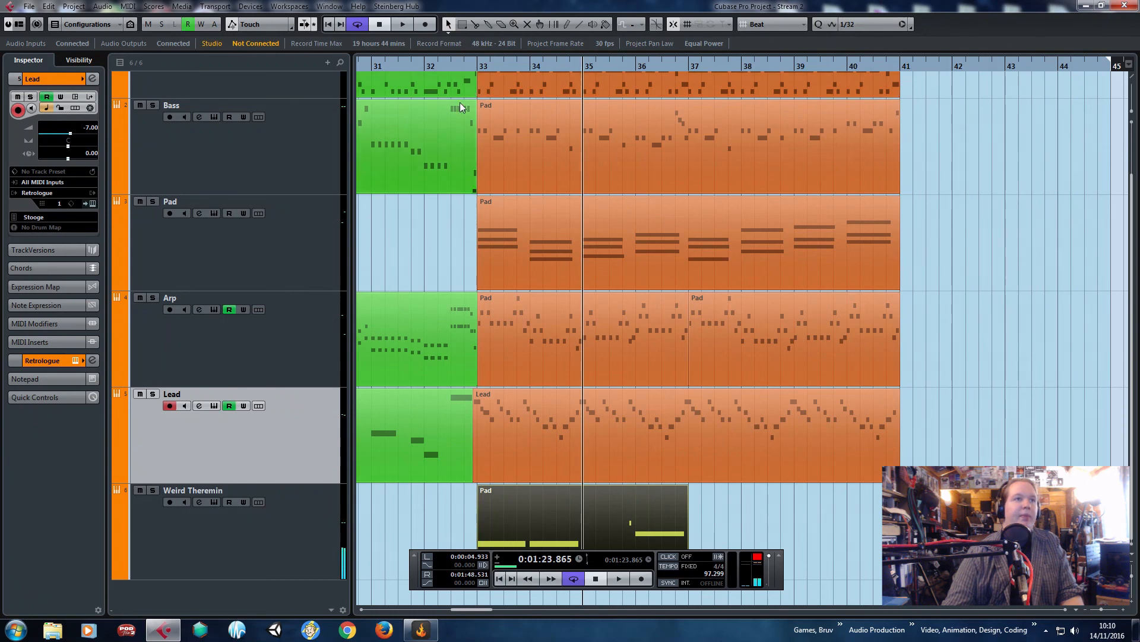
# Duplicate the Weird Theremin part from bar 33 to bar 37, play from bar 33, and select both parts.
pyautogui.hotkey('ctrl', 'd')
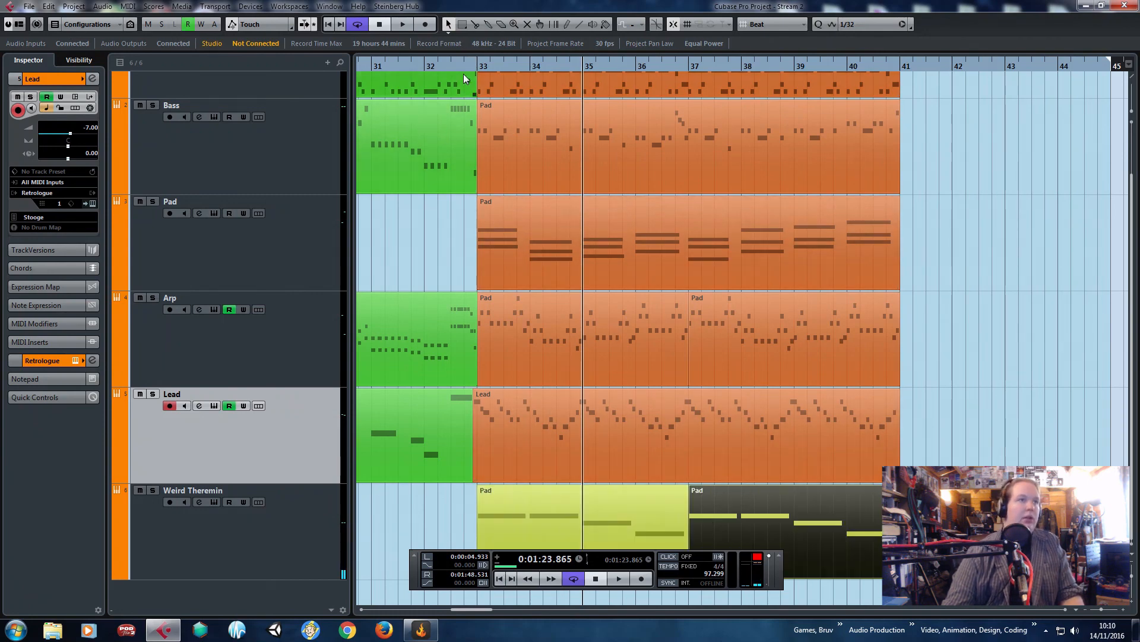
pyautogui.click(461, 65)
pyautogui.press('space')
pyautogui.moveTo(927, 535); pyautogui.dragTo(498, 530)
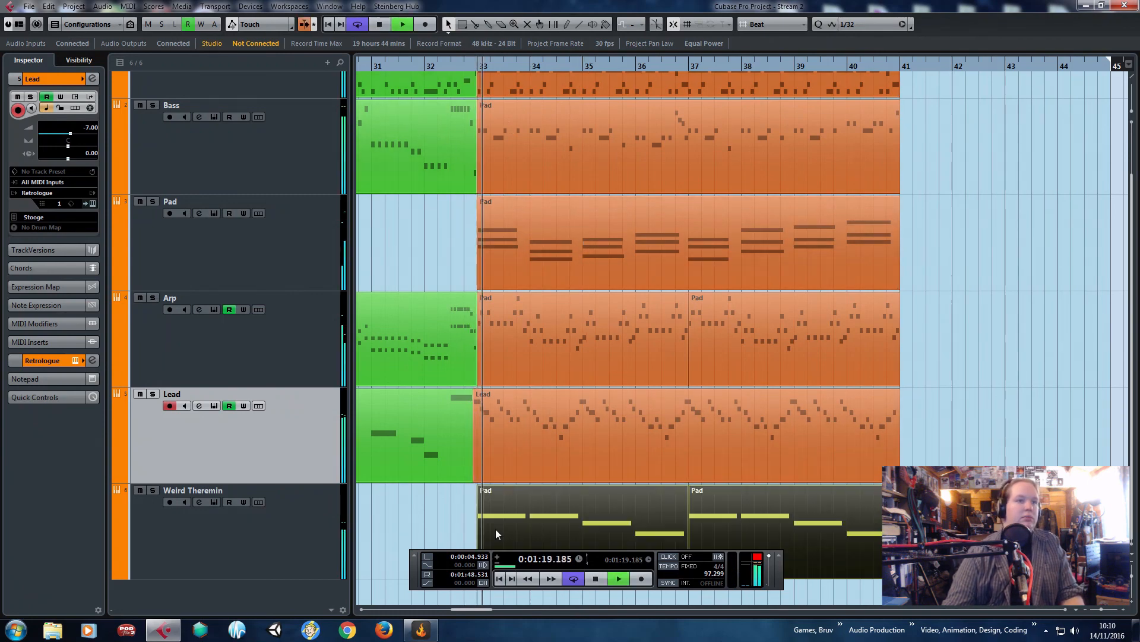
# Show the Weird Theremin track's volume automation lane and enable automation reading on it.
pyautogui.click(186, 538)
pyautogui.moveTo(414, 577); pyautogui.dragTo(407, 346)
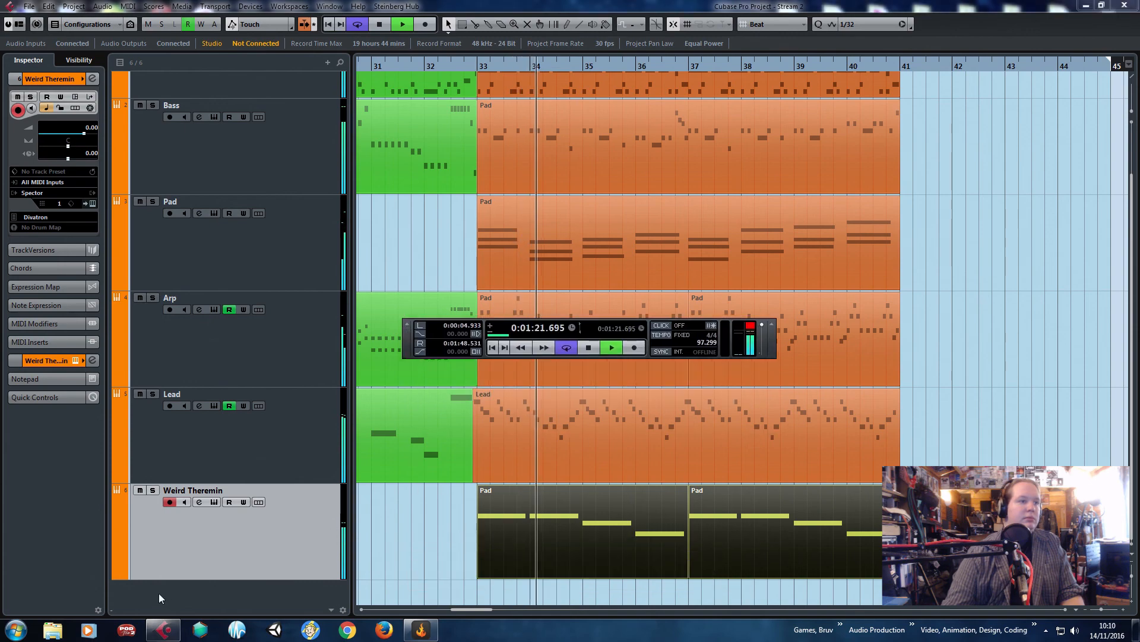
pyautogui.click(118, 571)
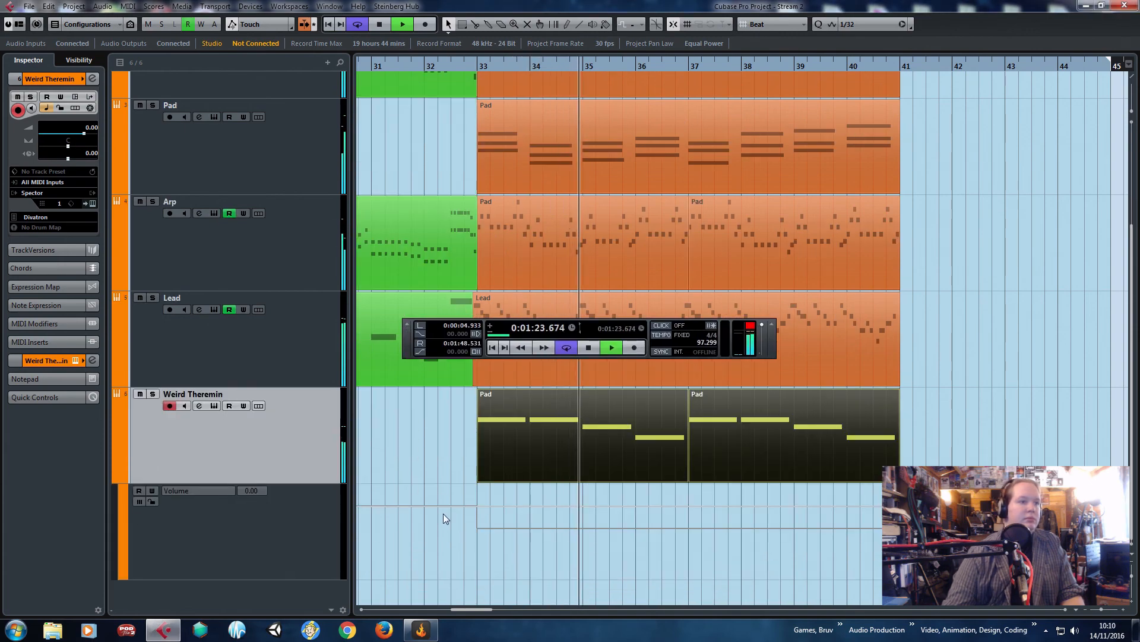
pyautogui.click(139, 490)
# Delete the unwanted volume automation points on the Weird Theremin track so the curve runs flat.
pyautogui.scroll(-3, 469, 568)
pyautogui.hscroll(-5, 511, 558)
pyautogui.moveTo(474, 568); pyautogui.dragTo(542, 554)
pyautogui.scroll(-1, 685, 554)
pyautogui.moveTo(887, 577); pyautogui.dragTo(720, 517)
pyautogui.press('Delete')
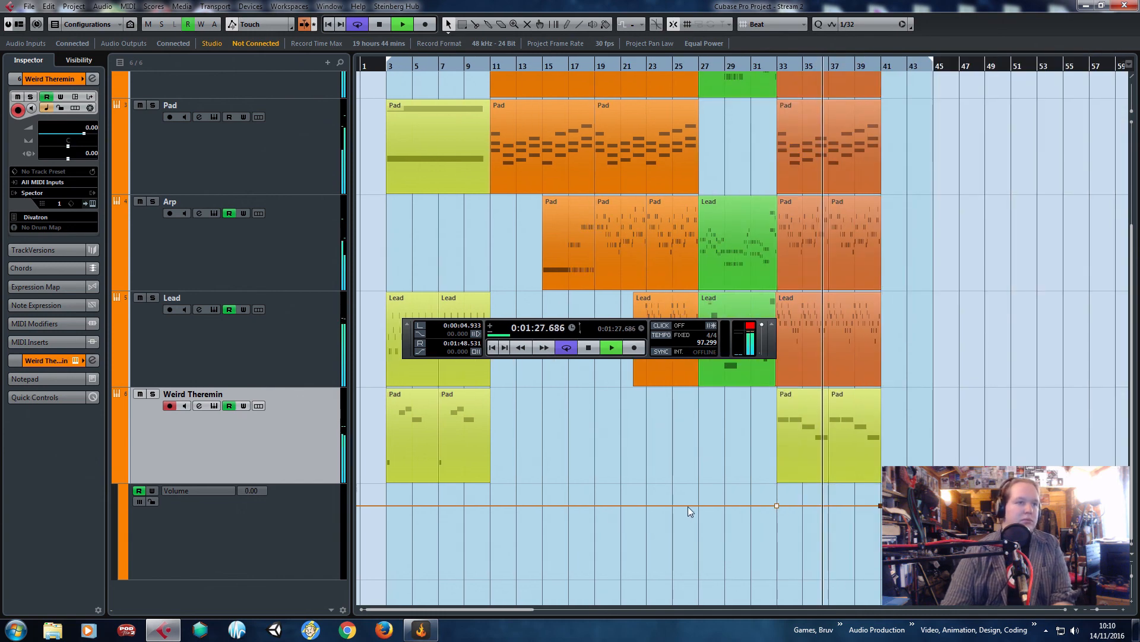
# Add a Theremin volume automation point at bar 11 and lower the points from bar 33 to 41 to -2.97.
pyautogui.click(491, 509)
pyautogui.moveTo(871, 522); pyautogui.dragTo(889, 527)
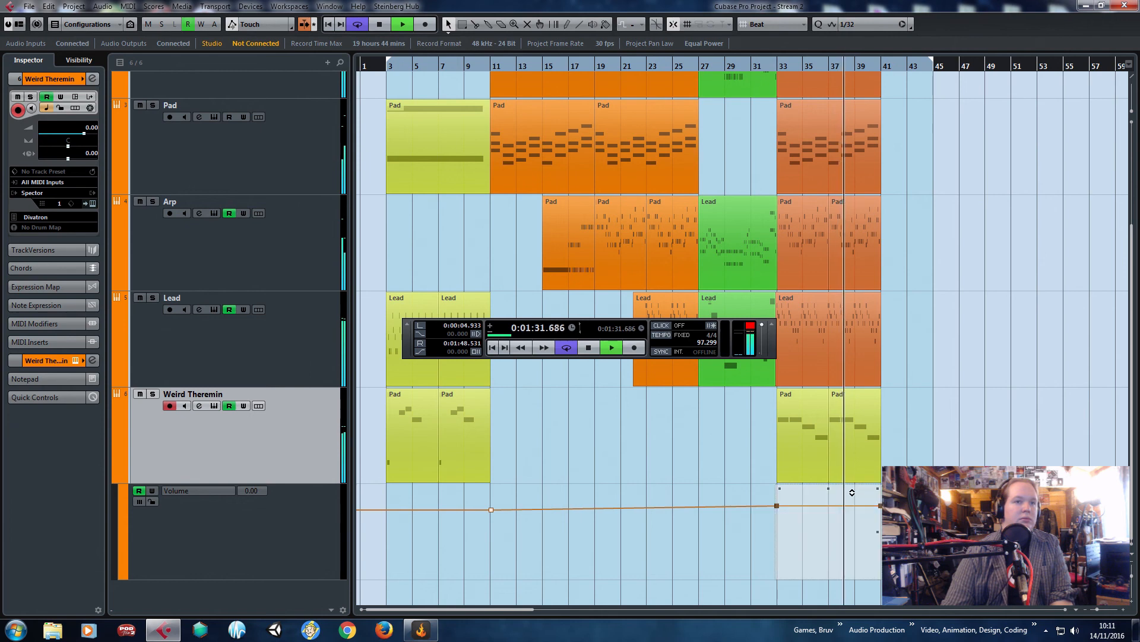
pyautogui.moveTo(853, 491); pyautogui.dragTo(853, 504)
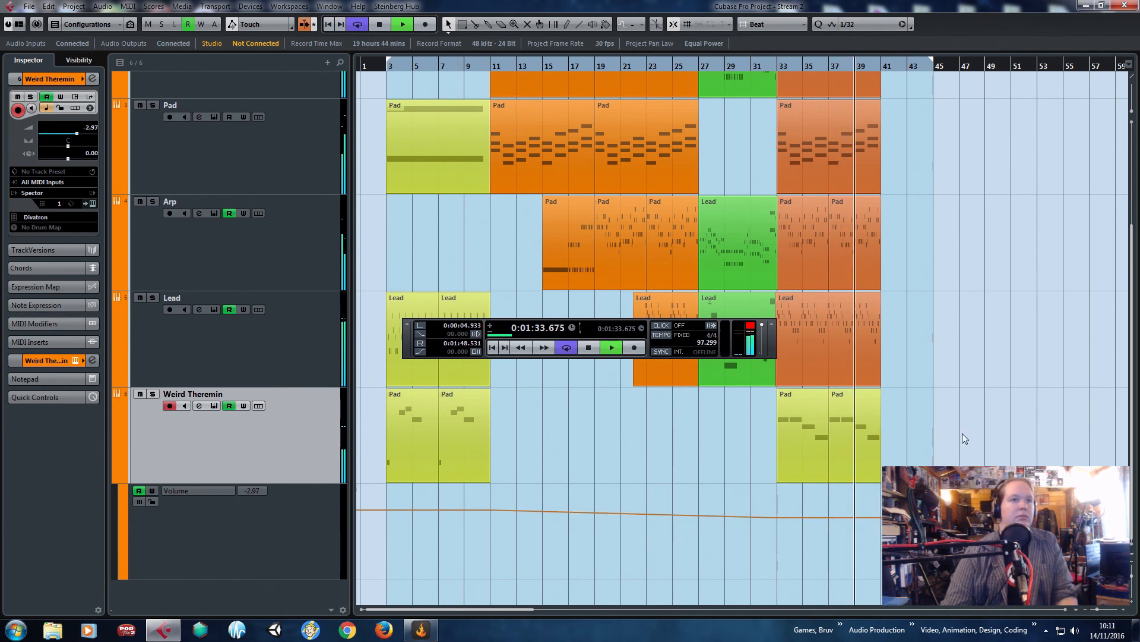
pyautogui.moveTo(964, 438); pyautogui.dragTo(808, 428)
pyautogui.press('3')
pyautogui.click(804, 428)
pyautogui.hotkey('ctrl', 'z')
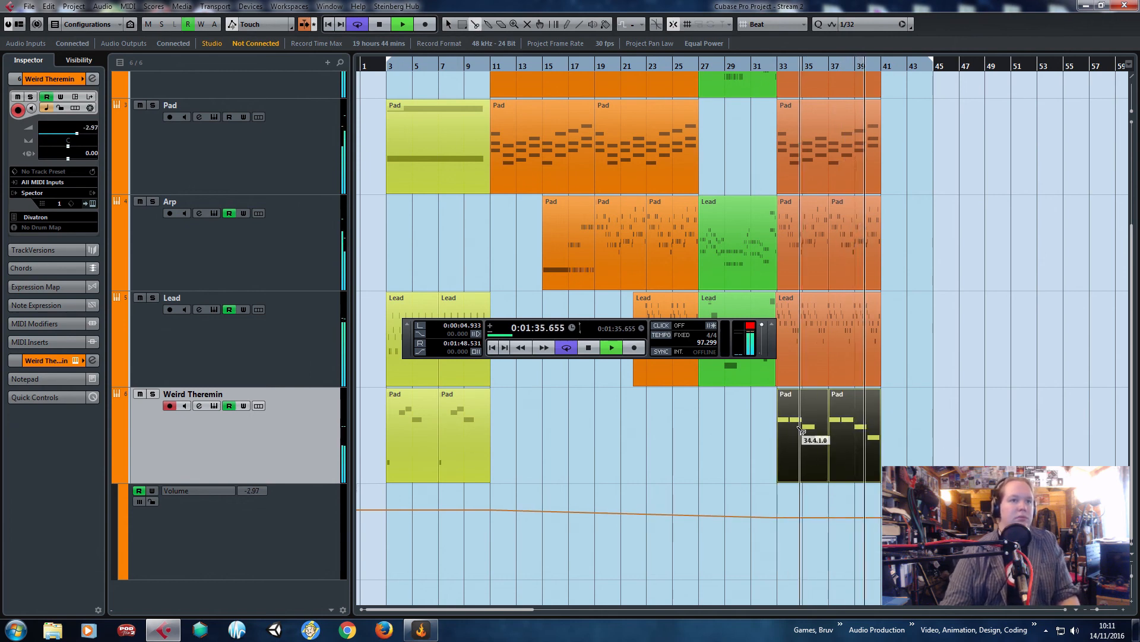
# Glue the two Weird Theremin parts from bar 33 into one part and open it in the Key Editor.
pyautogui.press('4')
pyautogui.click(798, 427)
pyautogui.press('1')
pyautogui.doubleClick(797, 427)
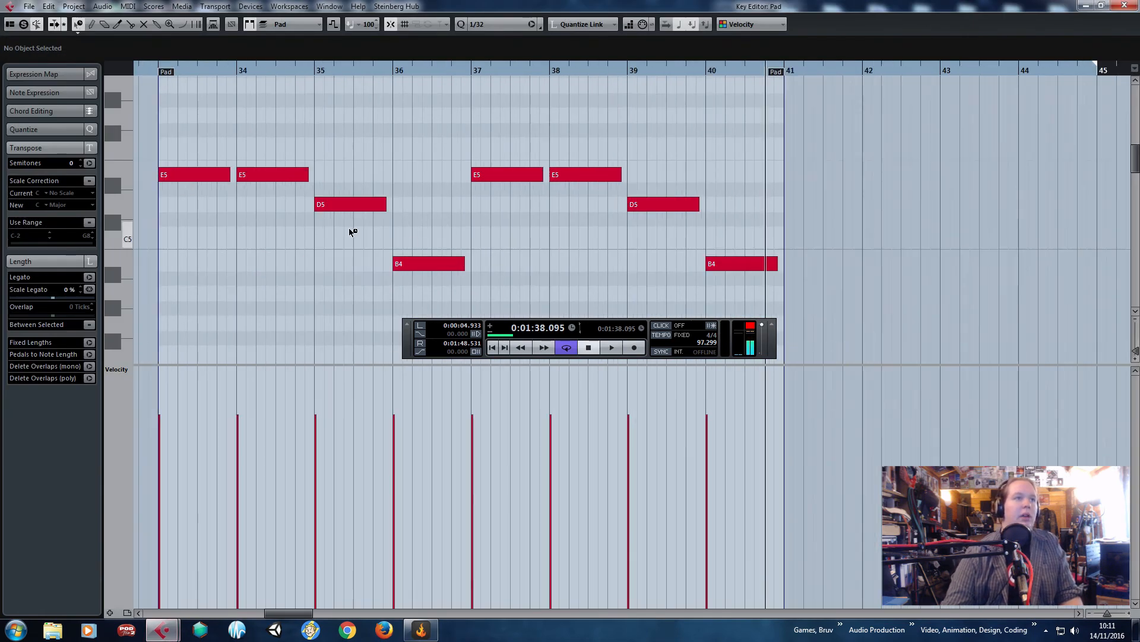
# Swap the E5 notes in bars 34 and 38 with the D5 notes in bars 35 and 39, and play from bar 33.
pyautogui.click(278, 174)
pyautogui.keyDown('shift'); pyautogui.click(583, 174); pyautogui.keyUp('shift')
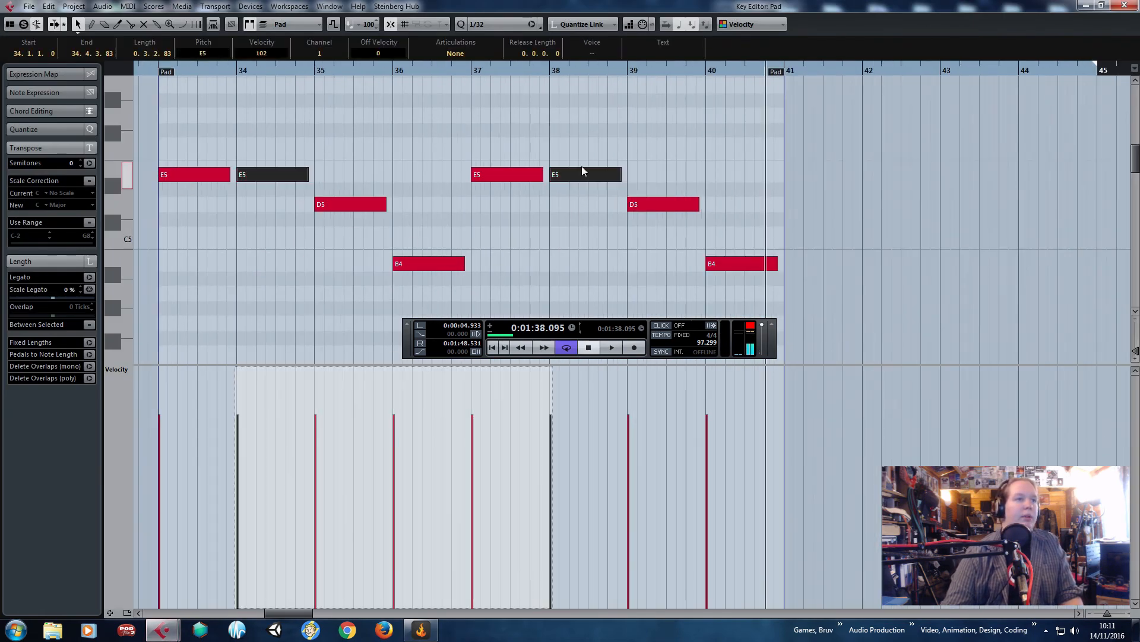
pyautogui.moveTo(583, 173); pyautogui.dragTo(663, 185)
pyautogui.click(660, 205)
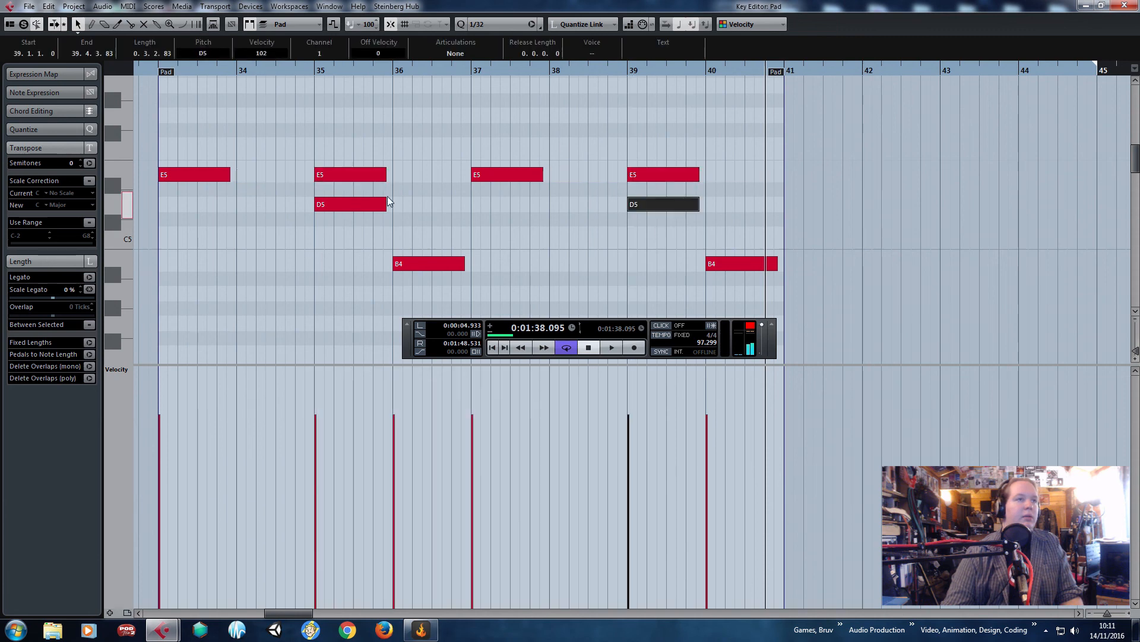
pyautogui.keyDown('shift'); pyautogui.click(358, 206); pyautogui.keyUp('shift')
pyautogui.moveTo(358, 206); pyautogui.dragTo(280, 202)
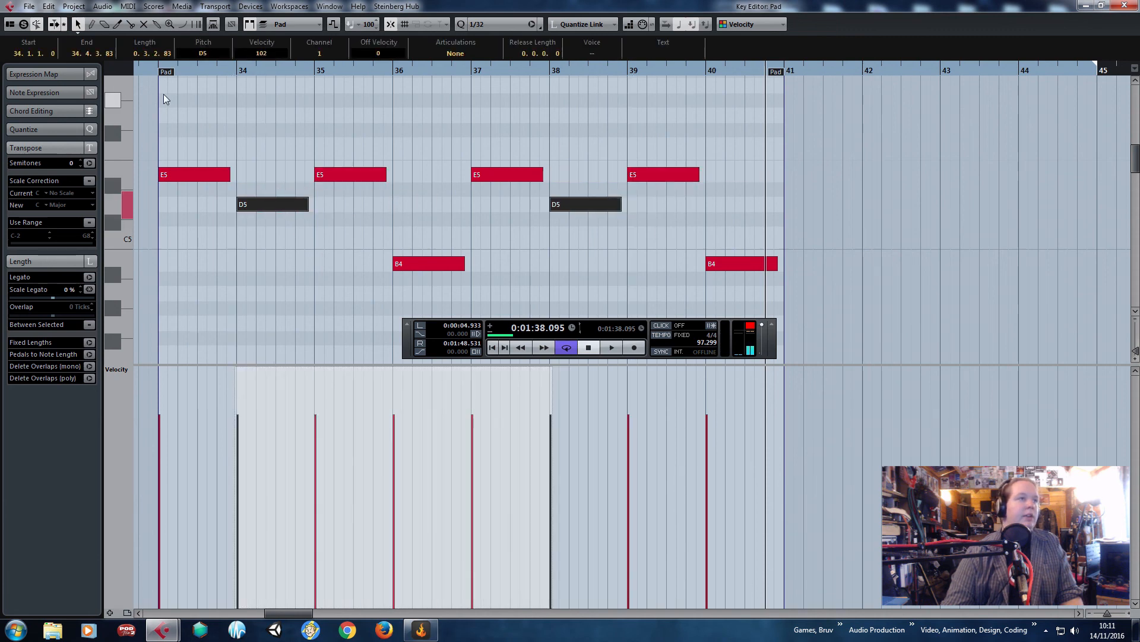
pyautogui.click(152, 73)
pyautogui.press('space')
pyautogui.click(312, 155)
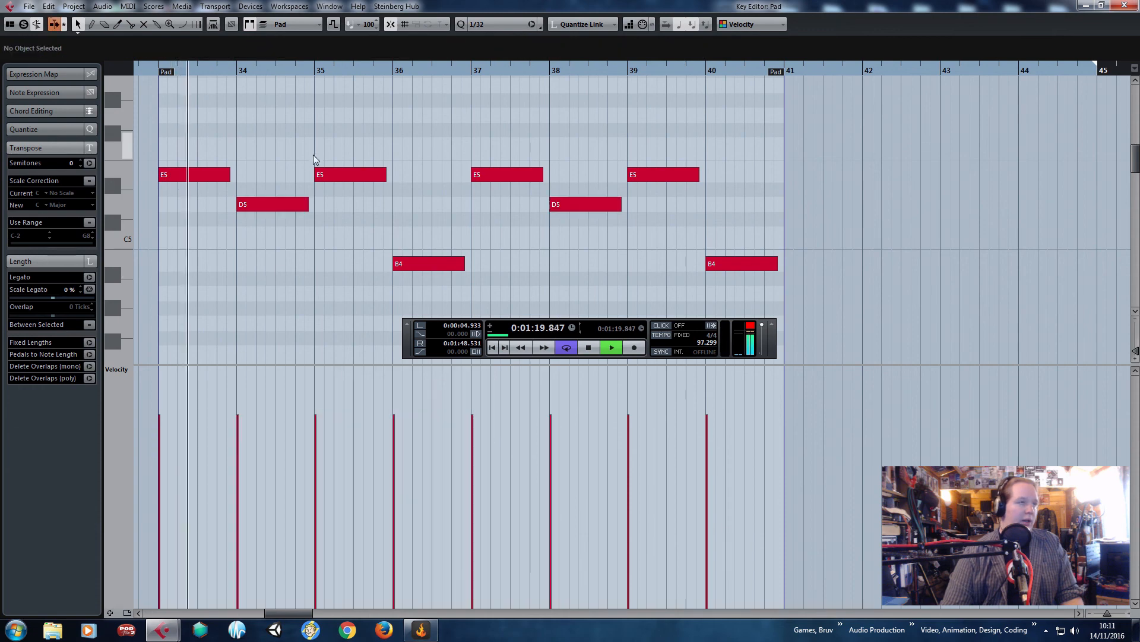
pyautogui.scroll(2, 252, 303)
pyautogui.scroll(-2, 254, 333)
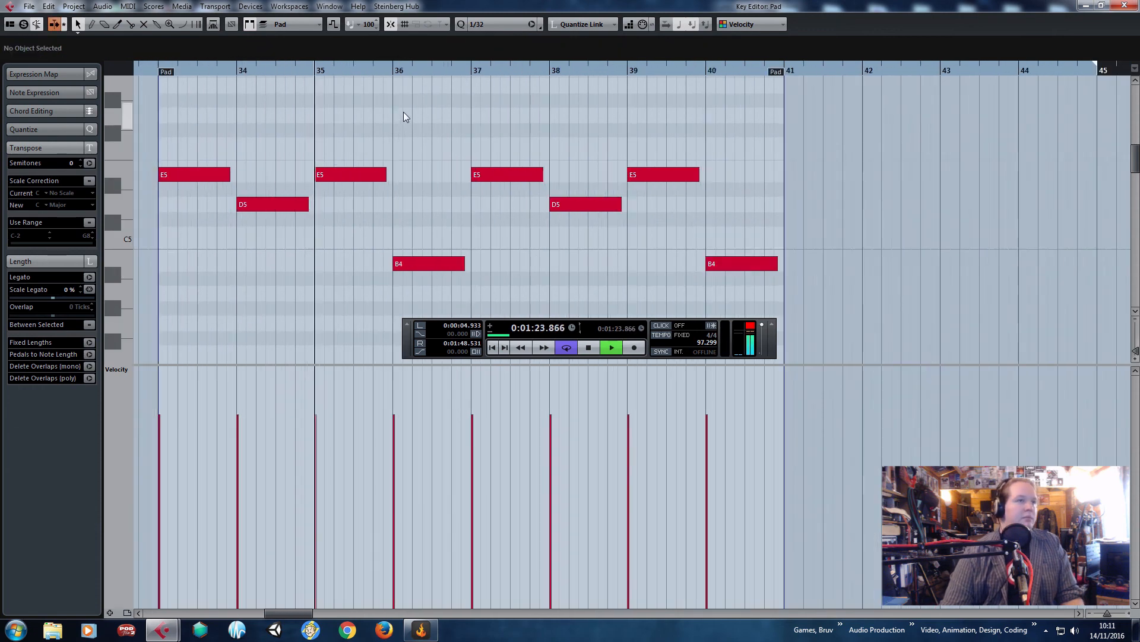
# Lower the E5 notes in bars 35 and 39 to C5 and resume playback.
pyautogui.moveTo(401, 117); pyautogui.dragTo(355, 203)
pyautogui.keyDown('shift'); pyautogui.click(656, 175); pyautogui.keyUp('shift')
pyautogui.press('space')
pyautogui.moveTo(656, 175); pyautogui.dragTo(658, 225)
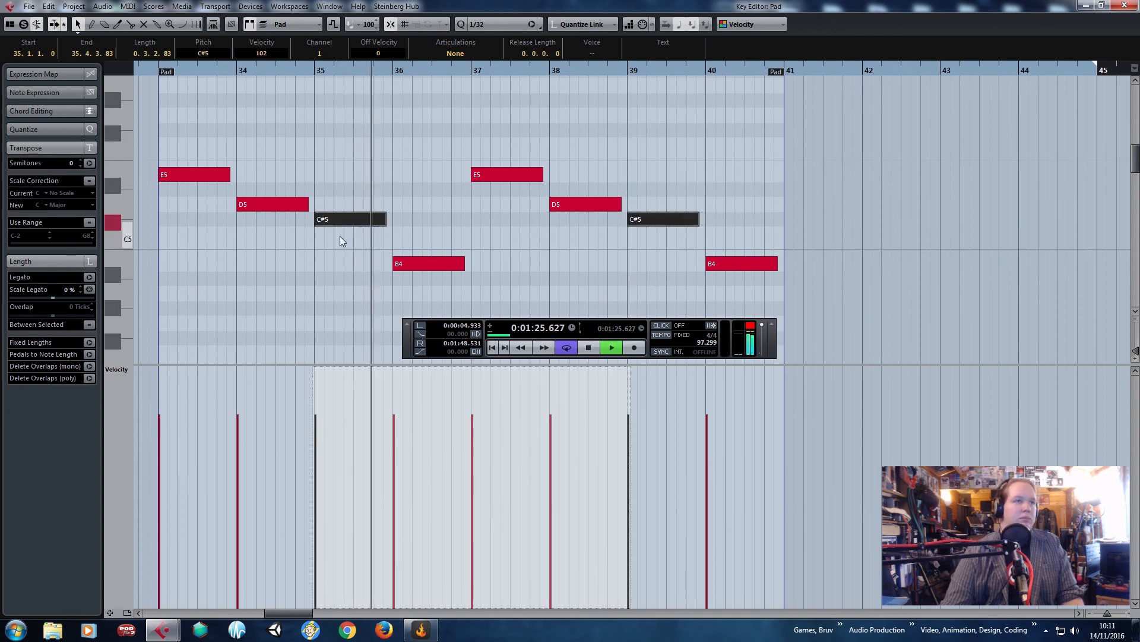
pyautogui.moveTo(335, 221); pyautogui.dragTo(334, 234)
pyautogui.click(385, 162)
pyautogui.press('space')
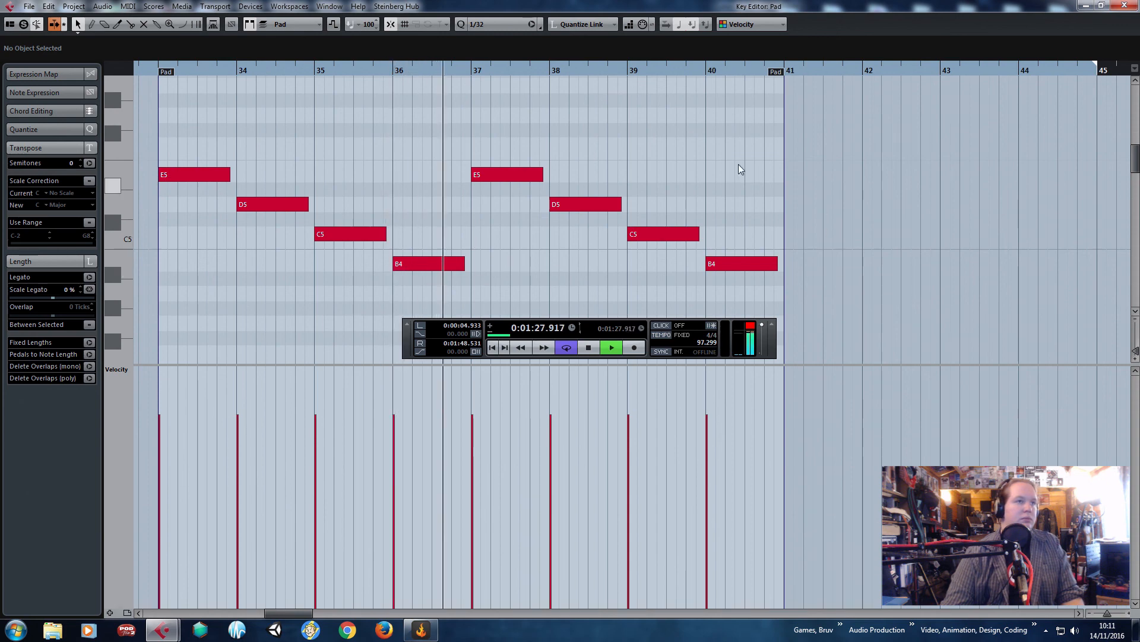
# Swap the B4 notes in bars 36 and 40 with the E5 notes in bars 33 and 37, and play from bar 33.
pyautogui.press('space')
pyautogui.moveTo(439, 235); pyautogui.dragTo(570, 273)
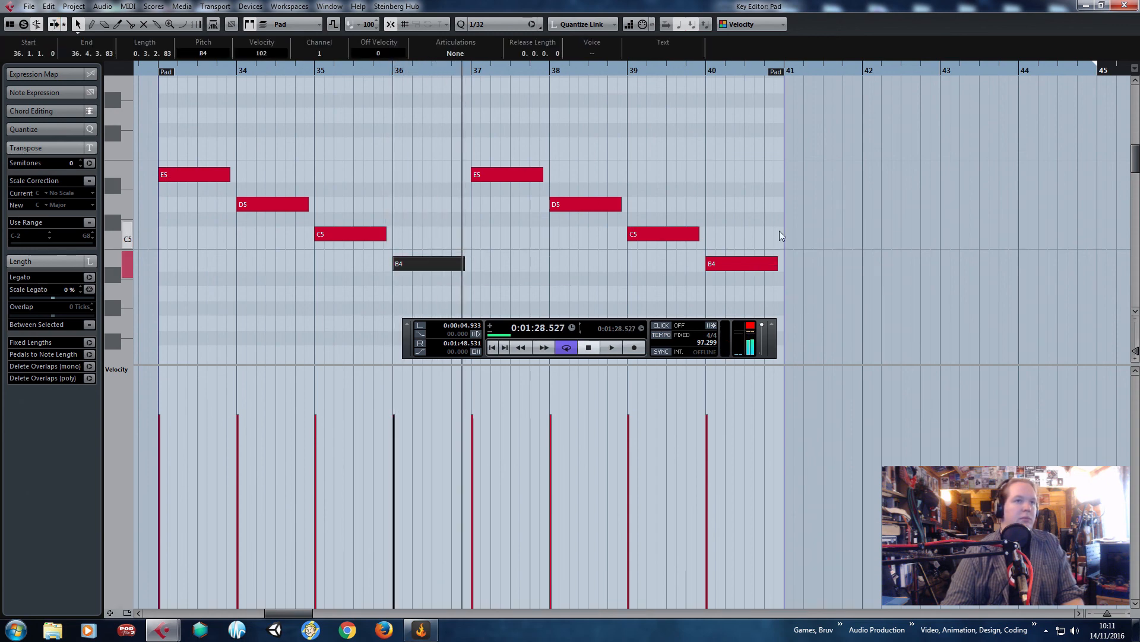
pyautogui.keyDown('shift'); pyautogui.click(755, 263); pyautogui.keyUp('shift')
pyautogui.moveTo(756, 264); pyautogui.dragTo(527, 247)
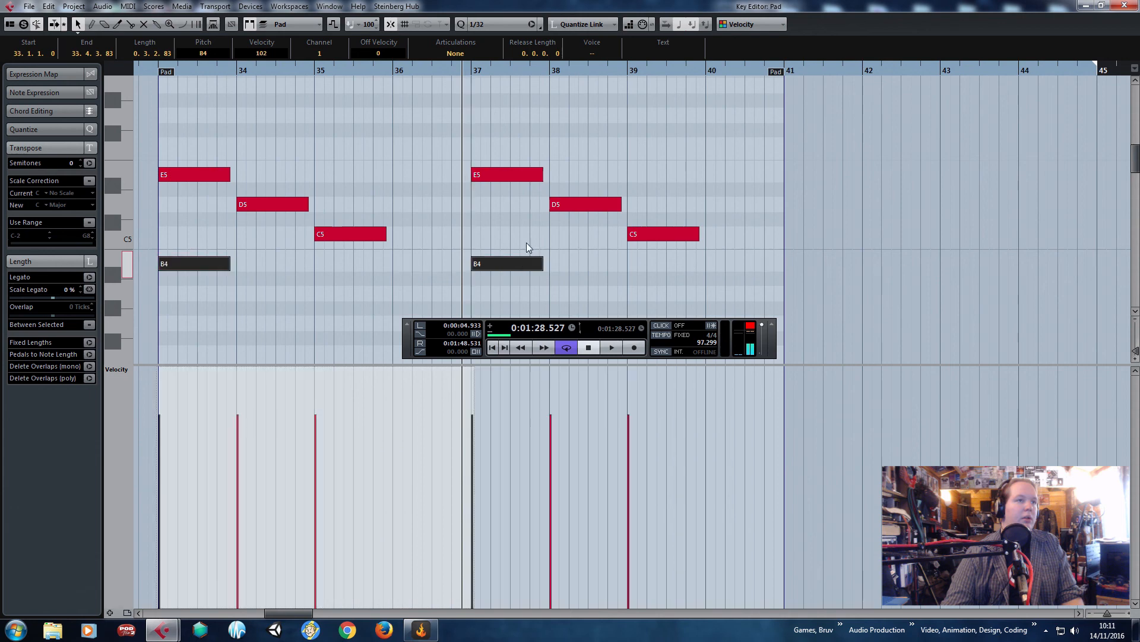
pyautogui.moveTo(565, 116); pyautogui.dragTo(412, 172)
pyautogui.press('space')
pyautogui.click(344, 148)
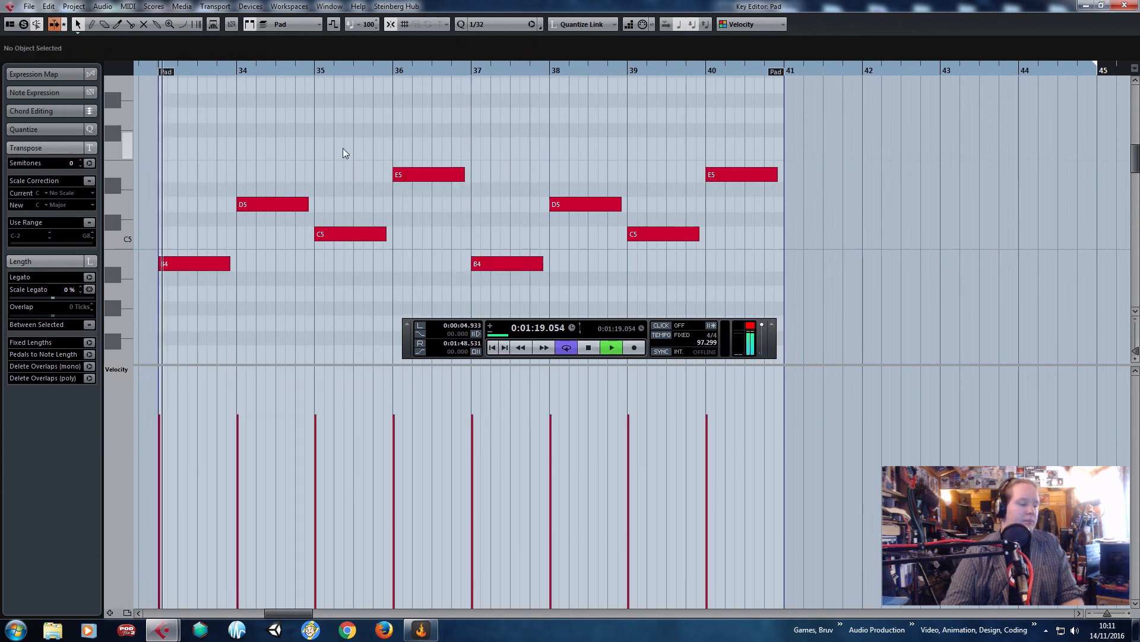
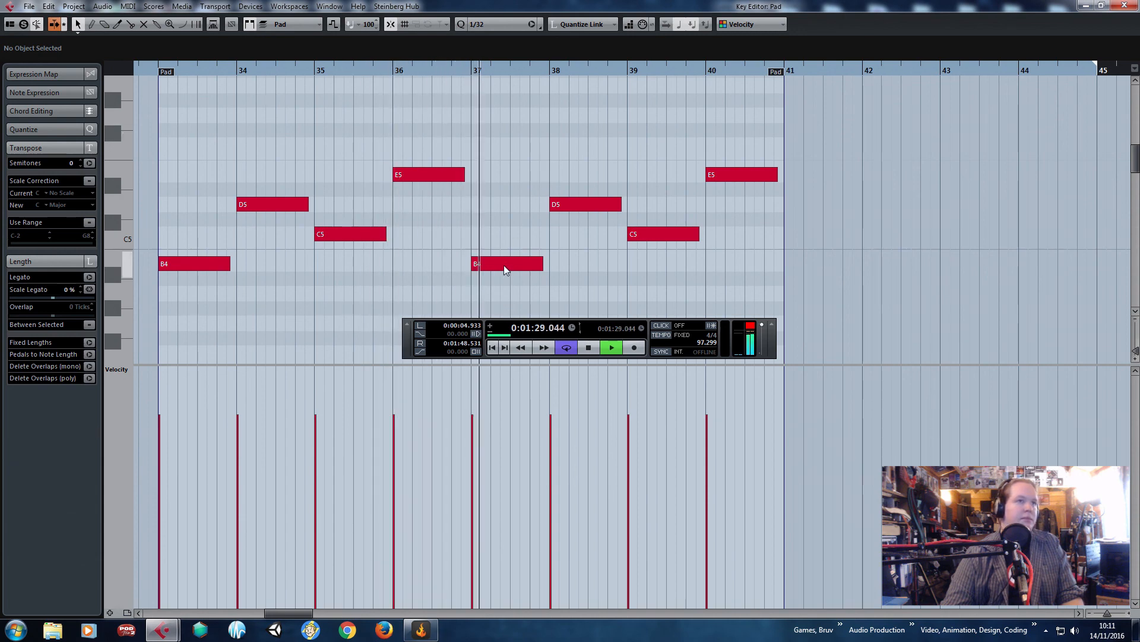
# Raise the Theremin note in bar 37 to F#5 and play the line back.
pyautogui.press('space')
pyautogui.moveTo(504, 265); pyautogui.dragTo(502, 127)
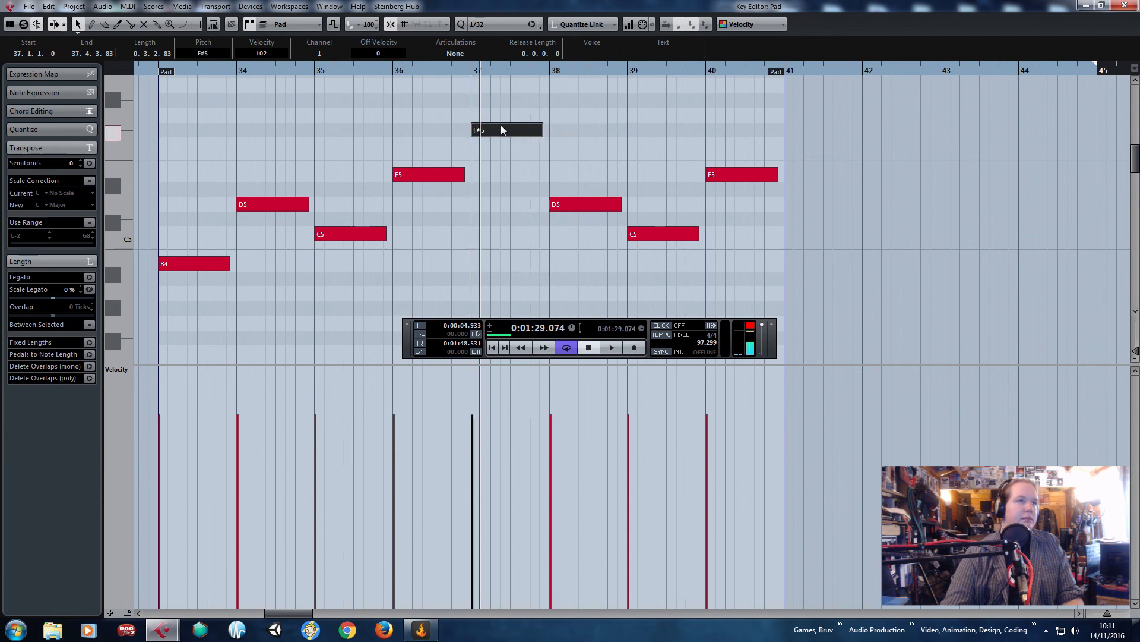
pyautogui.press('space')
pyautogui.scroll(2, 561, 153)
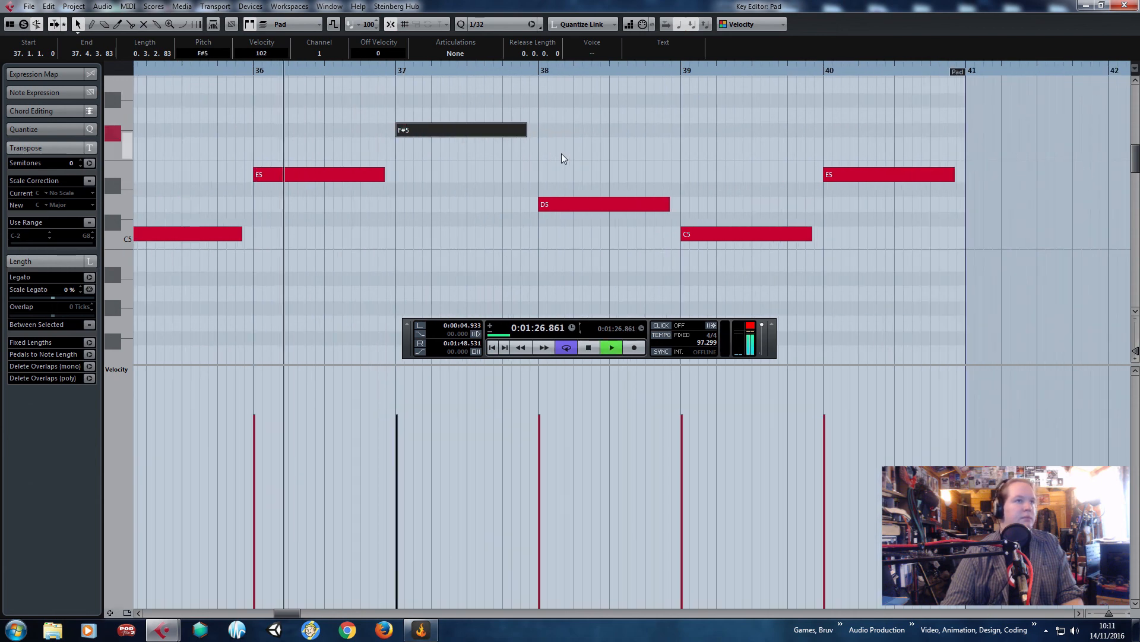
pyautogui.click(597, 141)
pyautogui.scroll(-2, 649, 138)
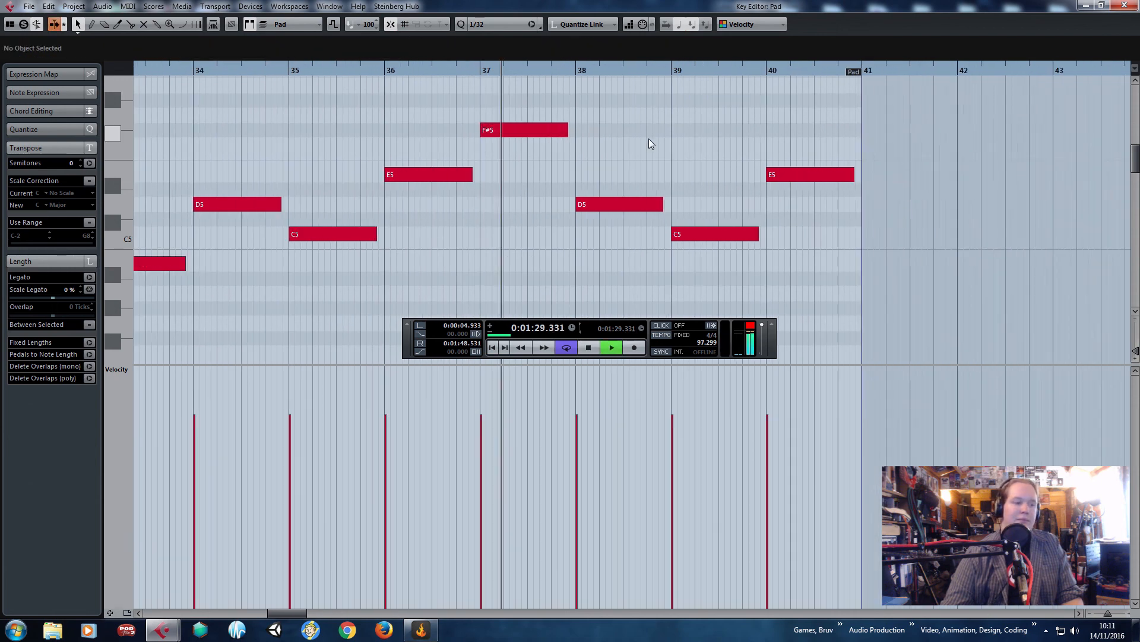
# Raise the bar 38 note to E5 and the bar 39 note to D5, and close the Key Editor.
pyautogui.scroll(2, 605, 186)
pyautogui.press('space')
pyautogui.moveTo(607, 211); pyautogui.dragTo(608, 172)
pyautogui.press('space')
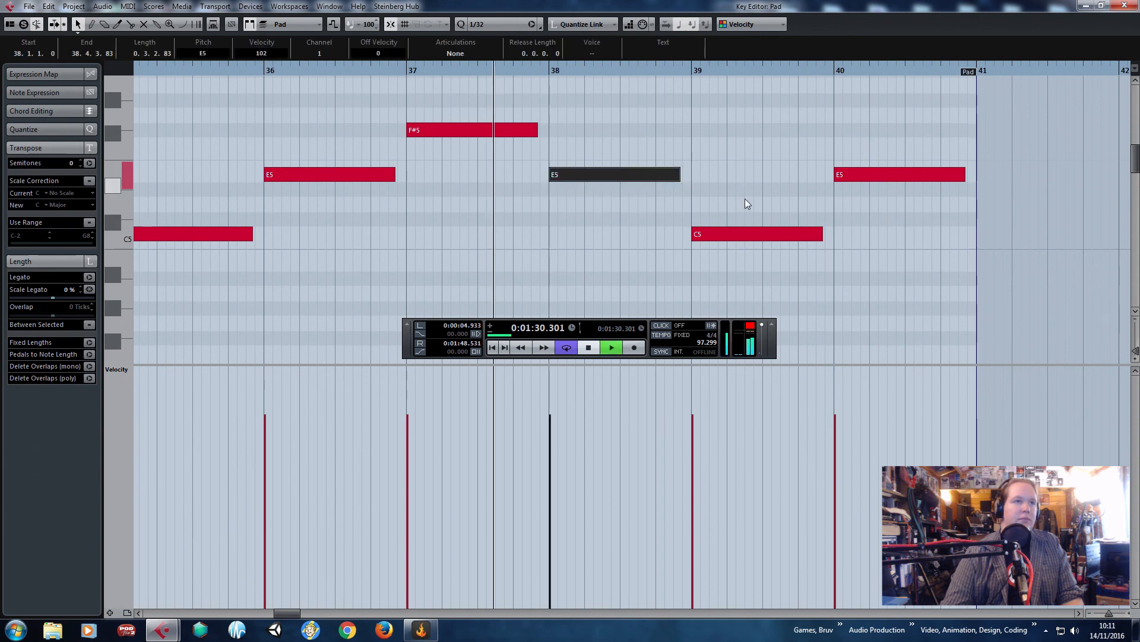
pyautogui.moveTo(742, 238); pyautogui.dragTo(744, 211)
pyautogui.scroll(-3, 743, 217)
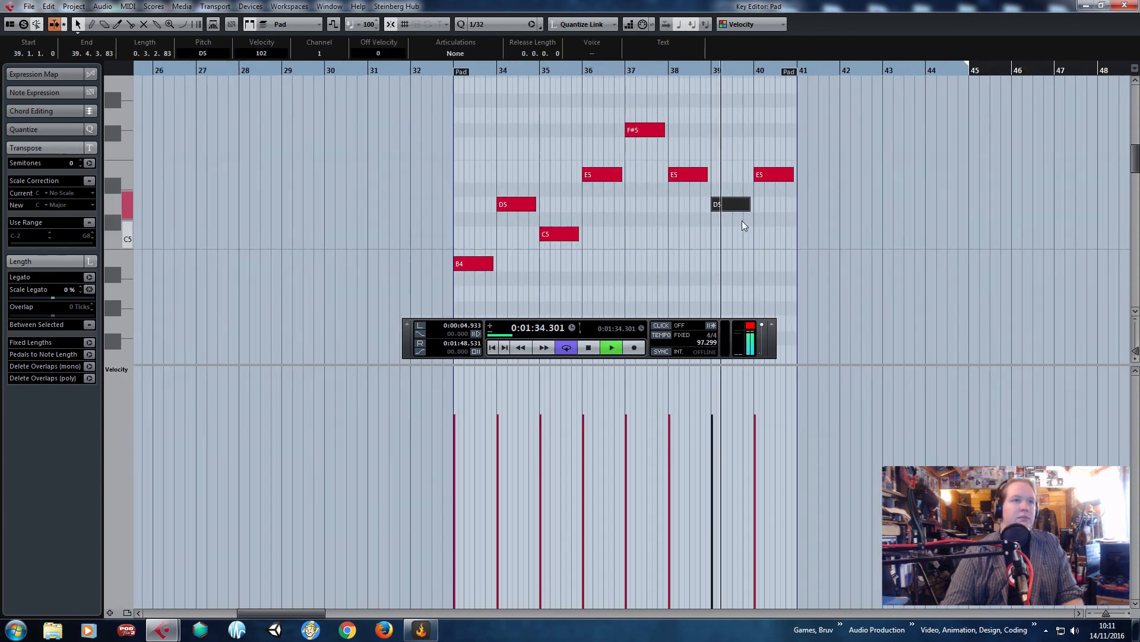
pyautogui.click(1123, 6)
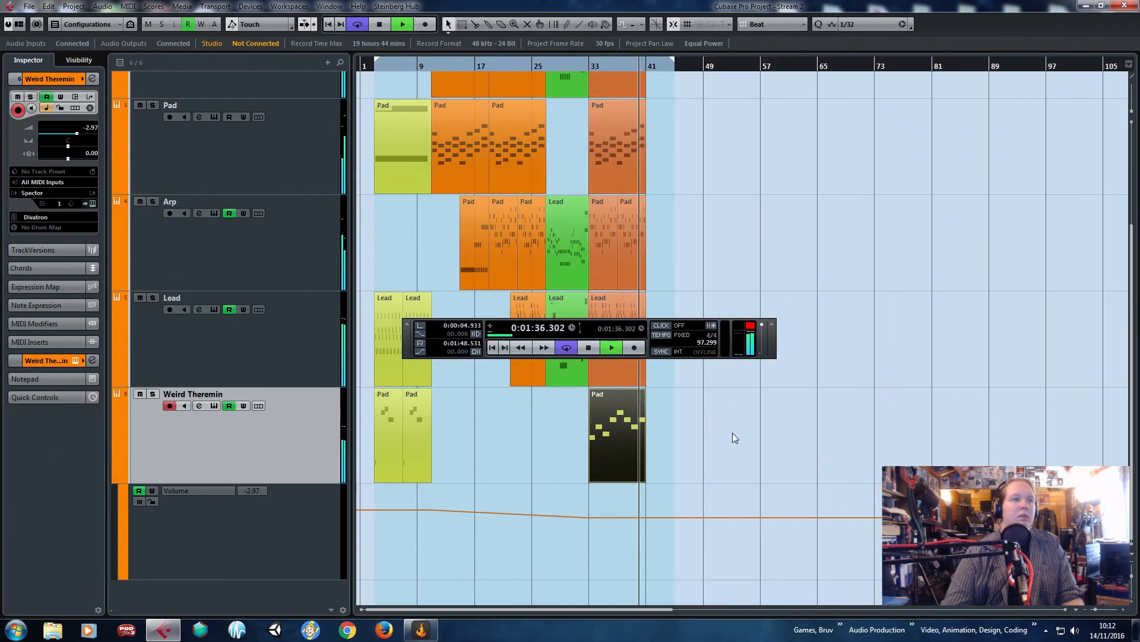
# Move the transport panel clear of the middle tracks and play the arrangement from about bar 23.
pyautogui.scroll(3, 508, 431)
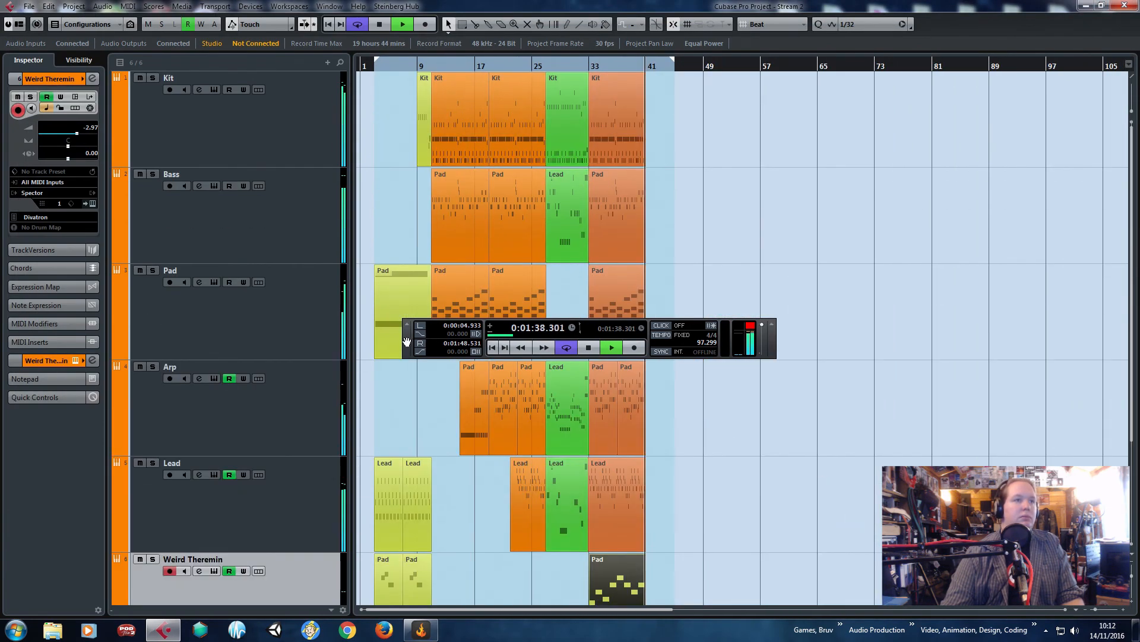
pyautogui.moveTo(407, 341); pyautogui.dragTo(453, 566)
pyautogui.scroll(2, 586, 396)
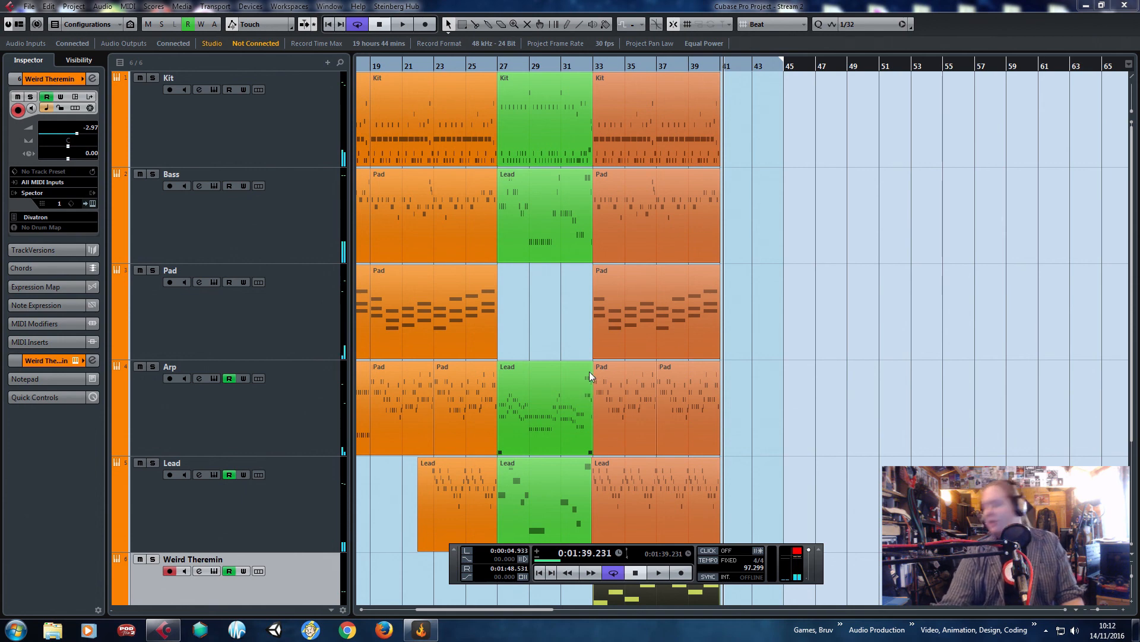
pyautogui.scroll(-1, 557, 338)
pyautogui.scroll(2, 517, 354)
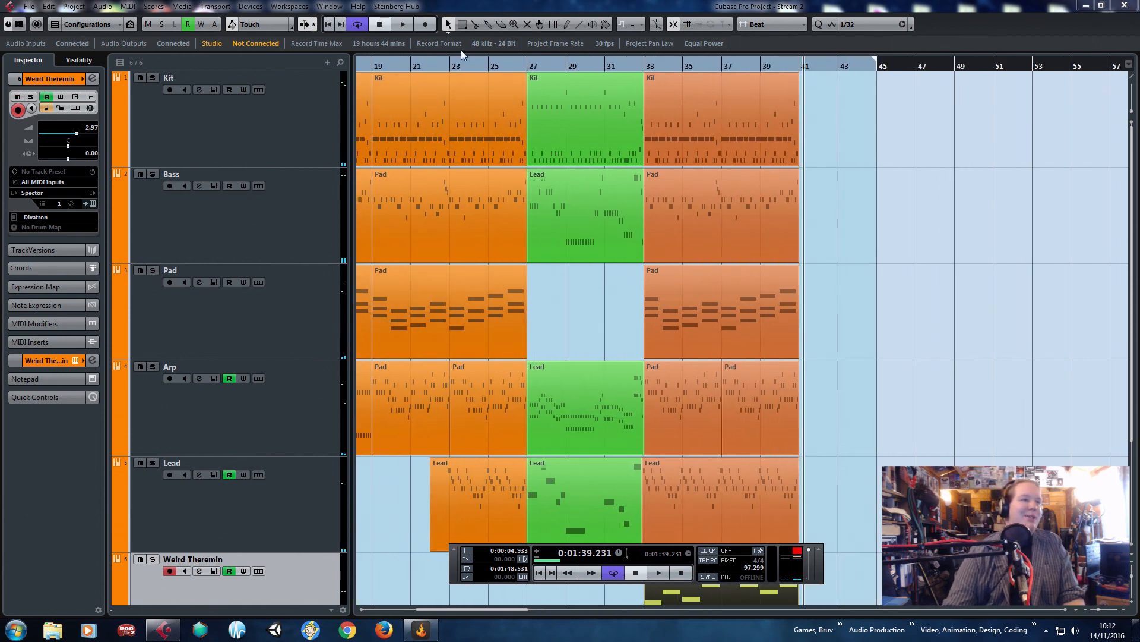
pyautogui.click(482, 65)
pyautogui.scroll(1, 513, 299)
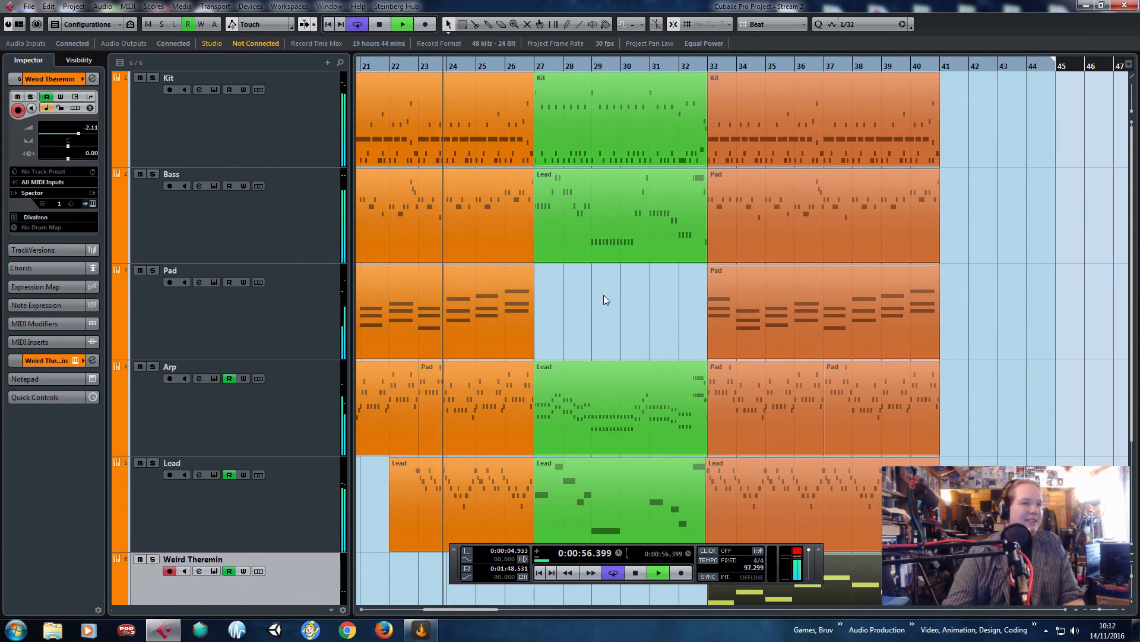
# Recolour the Weird Theremin part at bar 33 golden yellow with the Color tool and deselect it.
pyautogui.scroll(-3, 604, 295)
pyautogui.scroll(3, 576, 357)
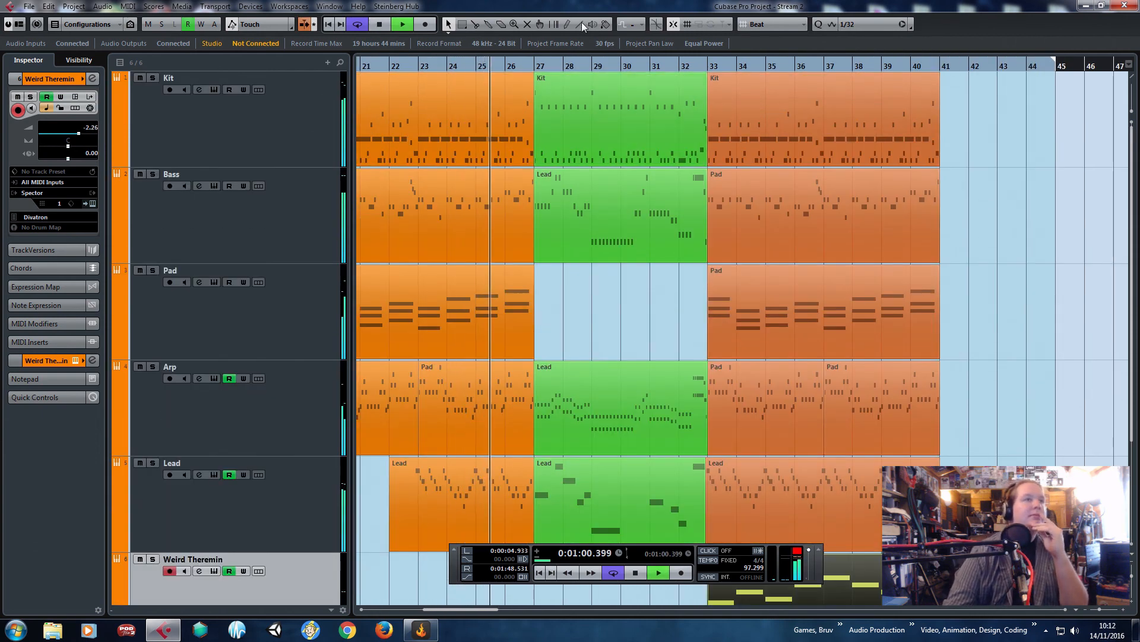
pyautogui.click(606, 25)
pyautogui.click(623, 82)
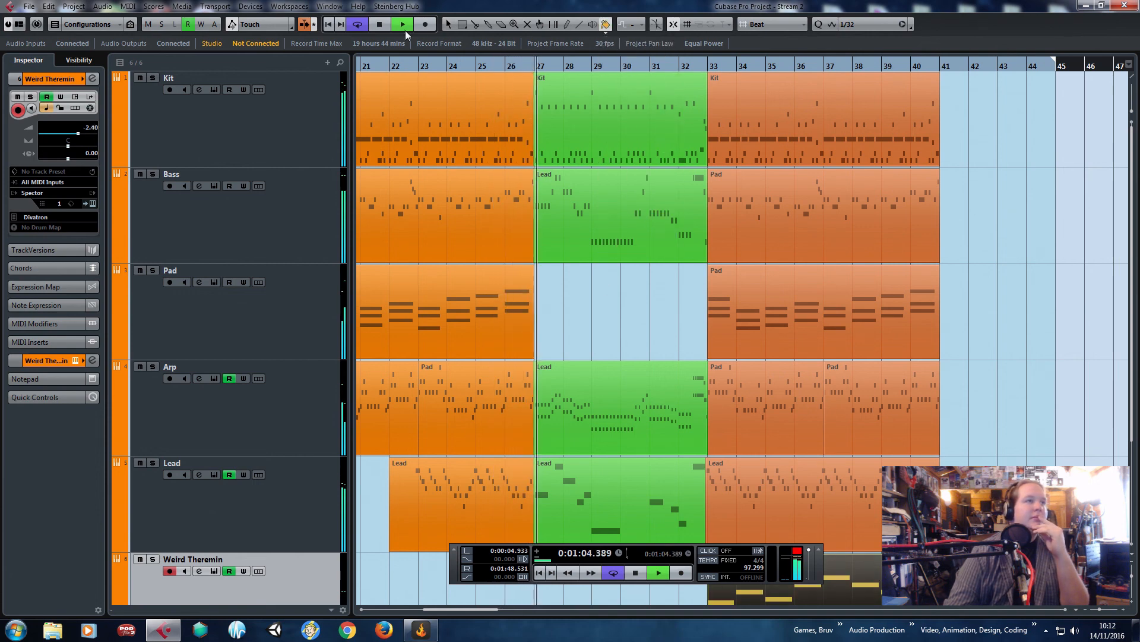
pyautogui.press('1')
pyautogui.click(602, 327)
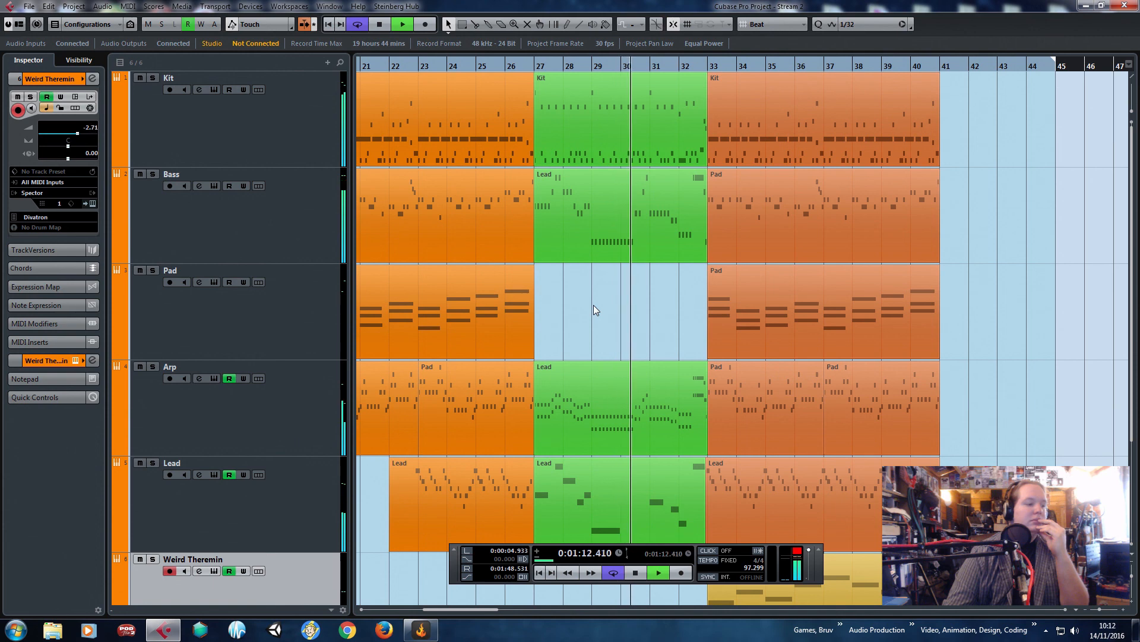
pyautogui.scroll(-3, 580, 369)
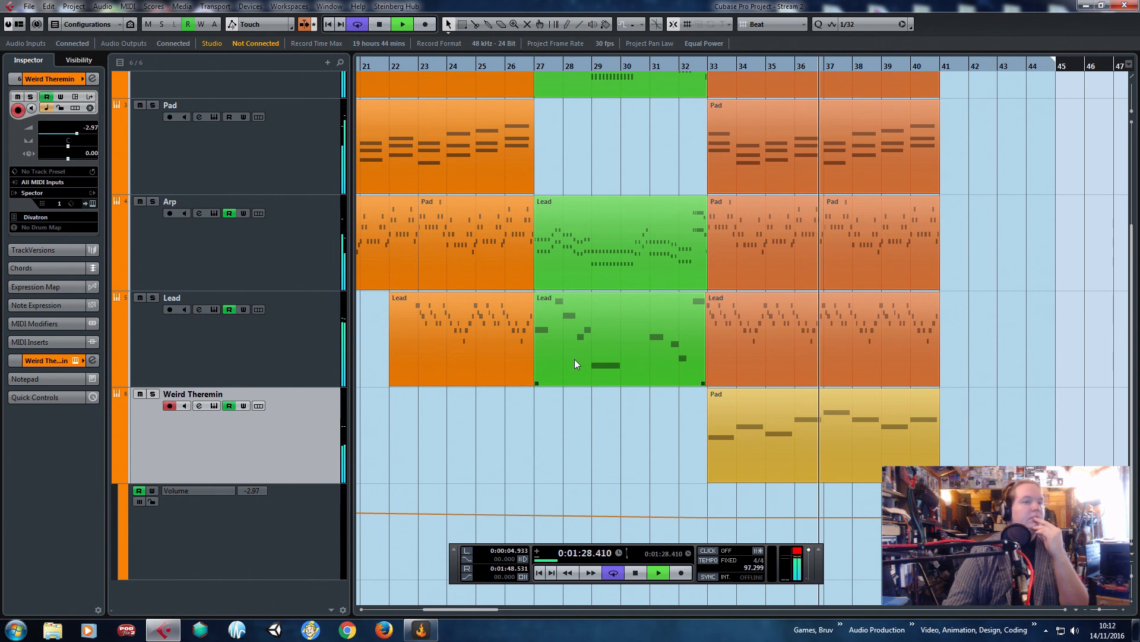
pyautogui.press('g')
pyautogui.press('g')
pyautogui.press('g')
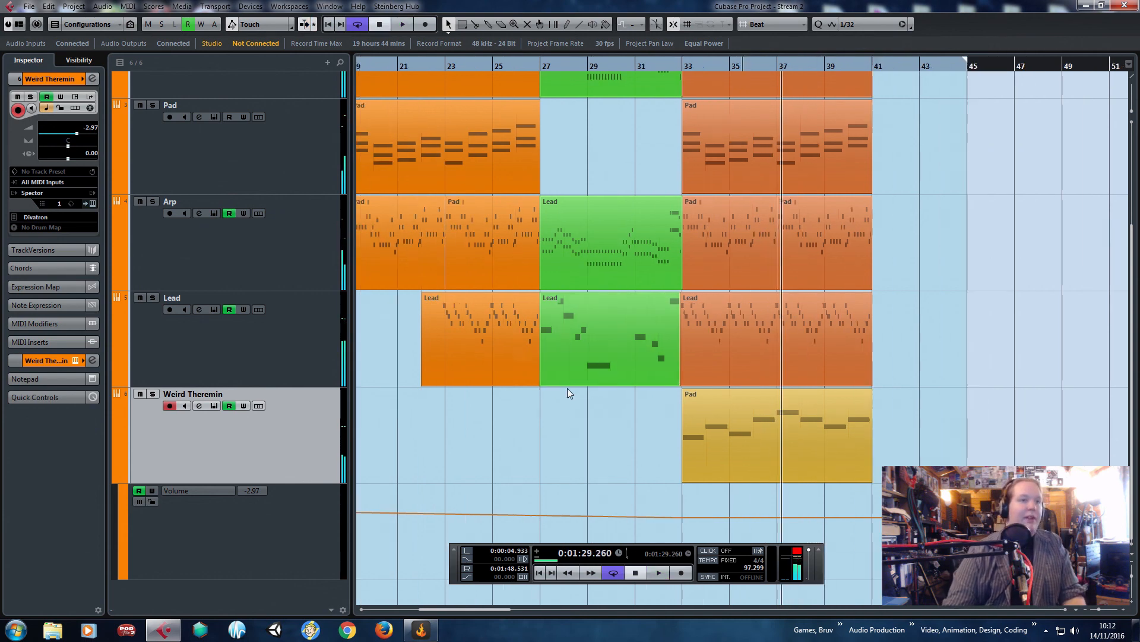
# Recolour the Kit, Bass, Pad, Arp and Lead parts from bar 33 golden yellow to match the Theremin part, and deselect them.
pyautogui.scroll(3, 121, 480)
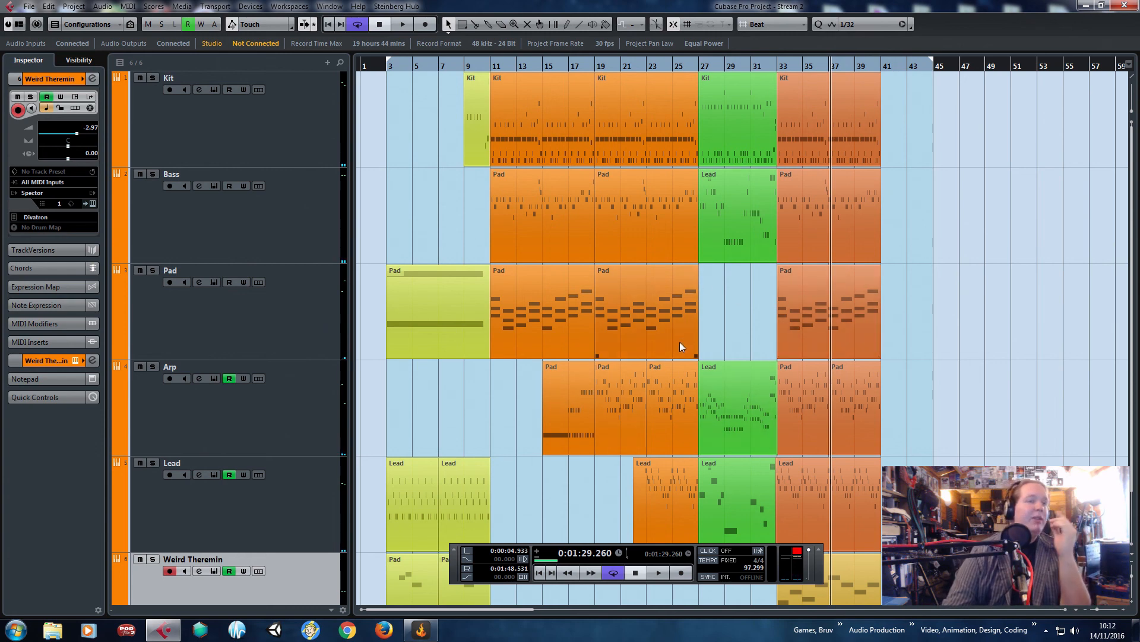
pyautogui.scroll(-2, 680, 336)
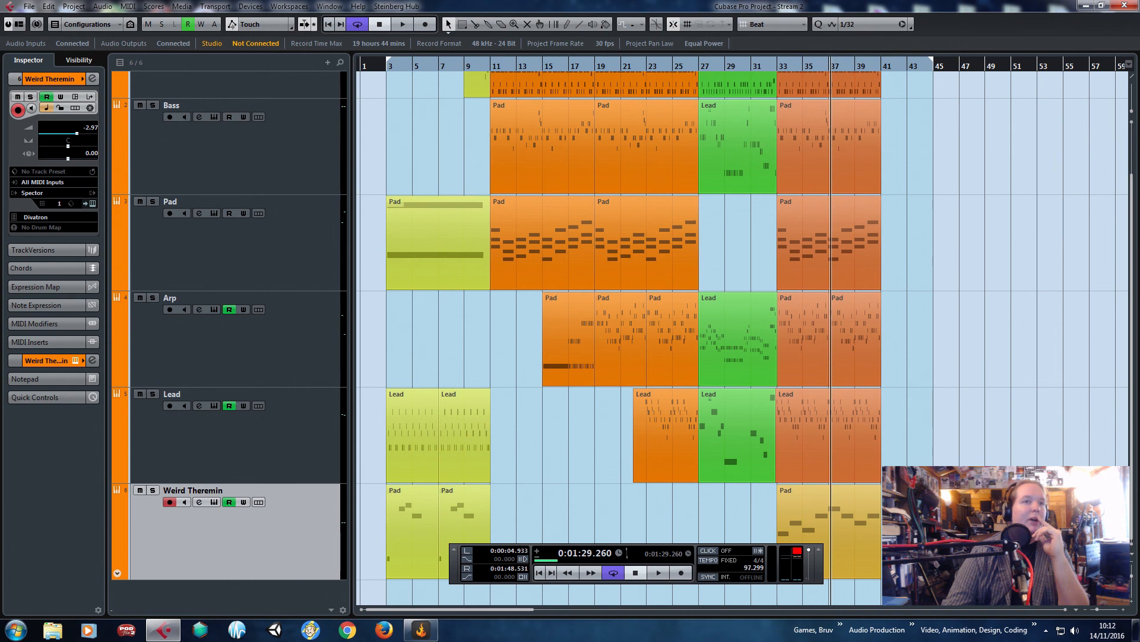
pyautogui.scroll(2, 670, 338)
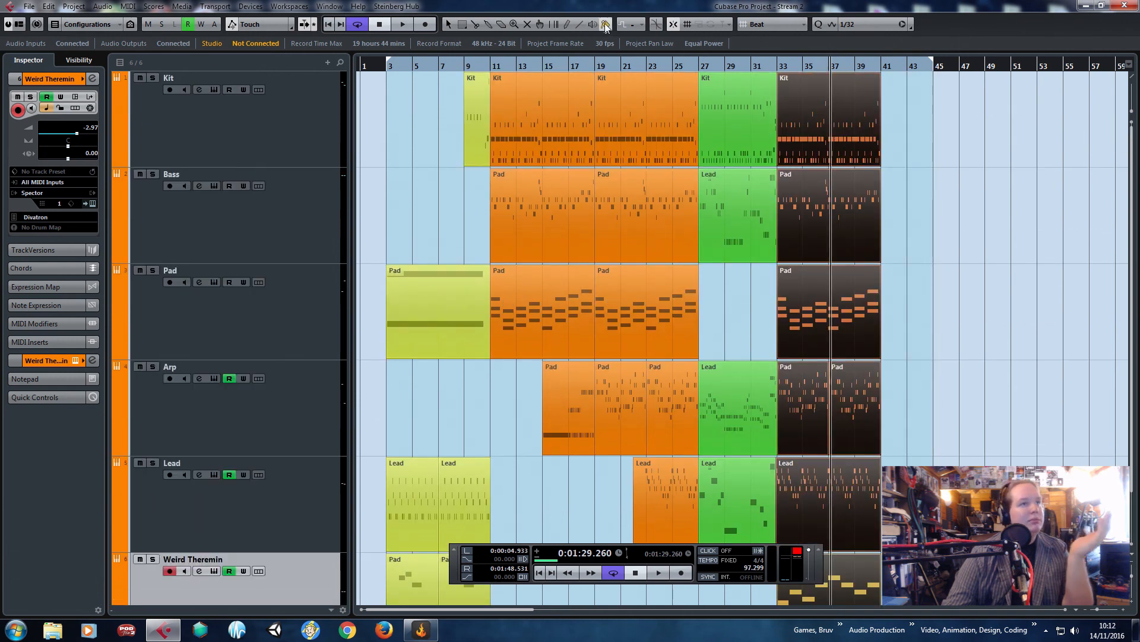
pyautogui.click(605, 25)
pyautogui.click(645, 86)
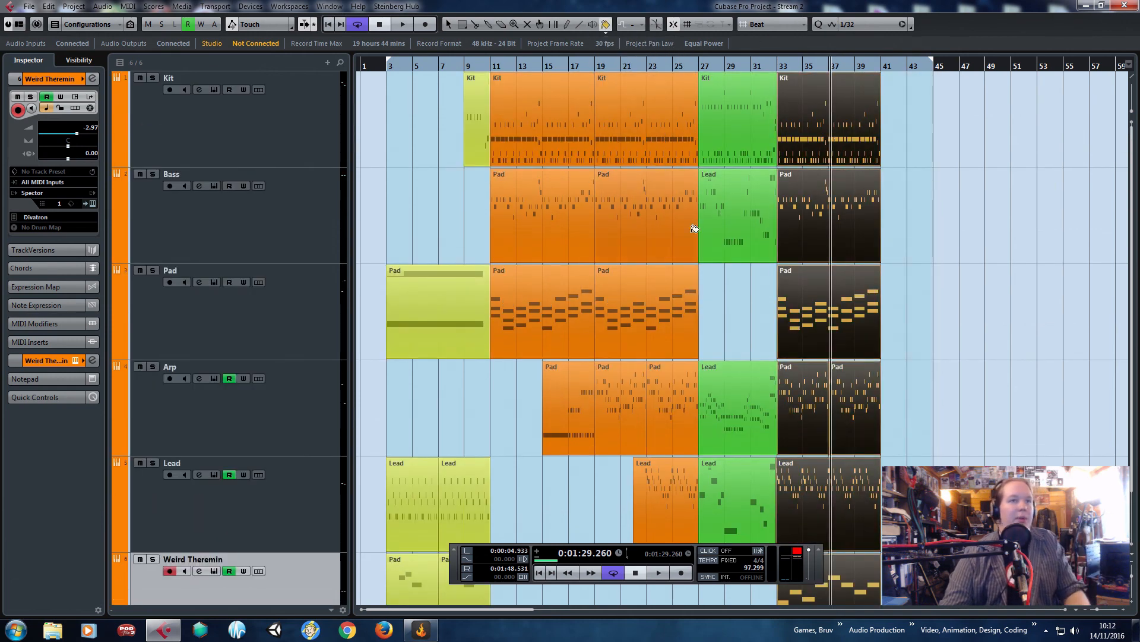
pyautogui.click(729, 298)
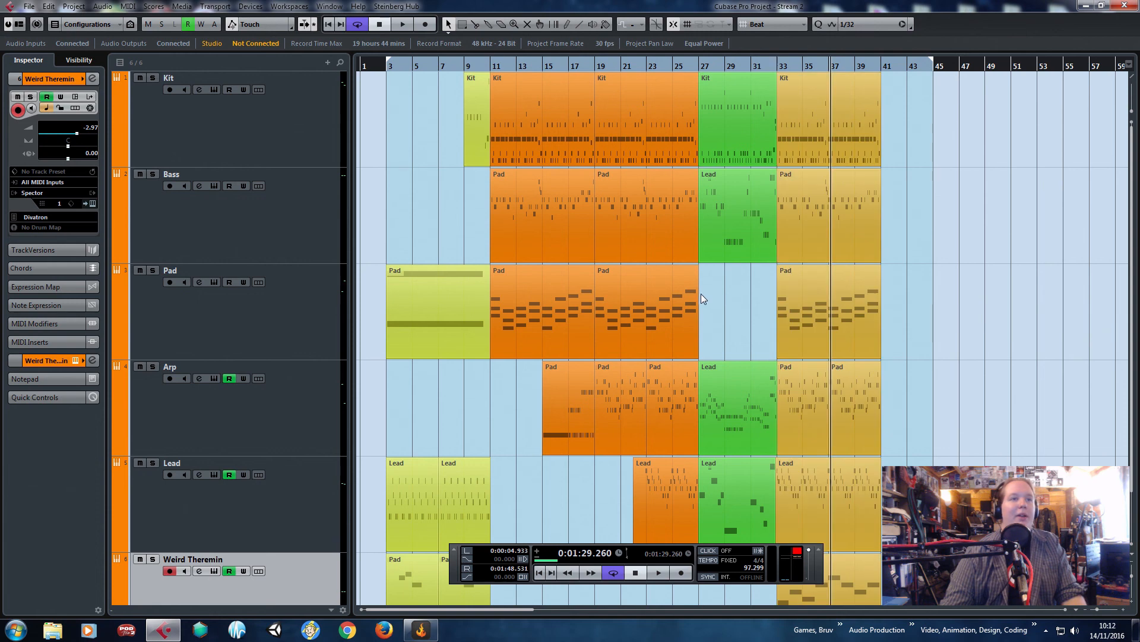
# Play the whole song from just before bar 3 through the end of the section at bar 41, and stop playback.
pyautogui.click(380, 65)
pyautogui.press('space')
pyautogui.press('space')
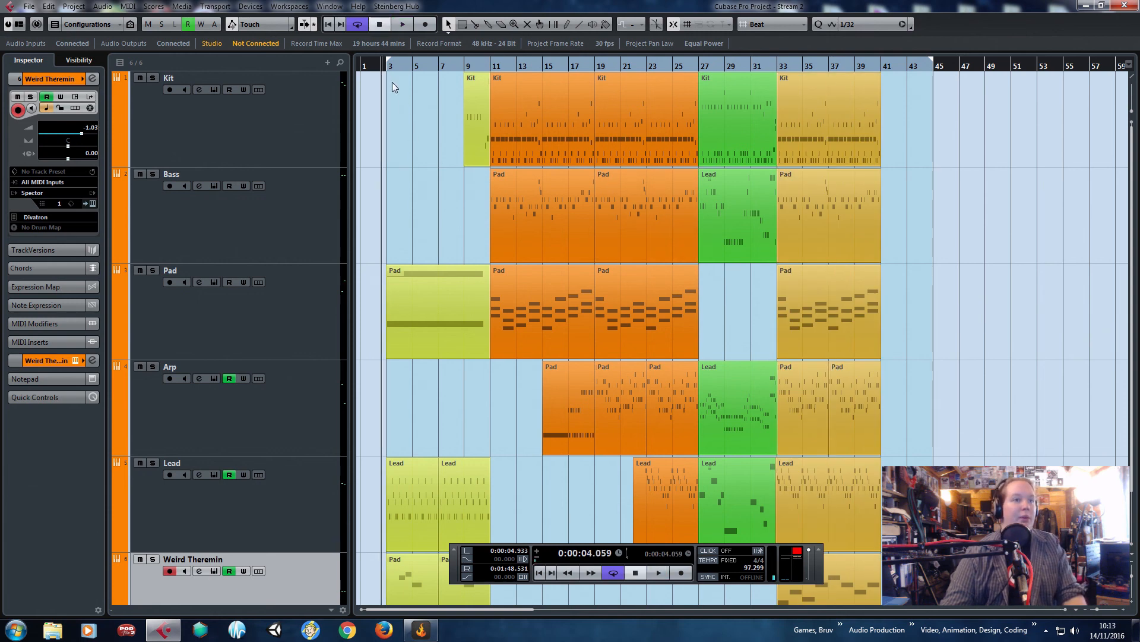
pyautogui.press('space')
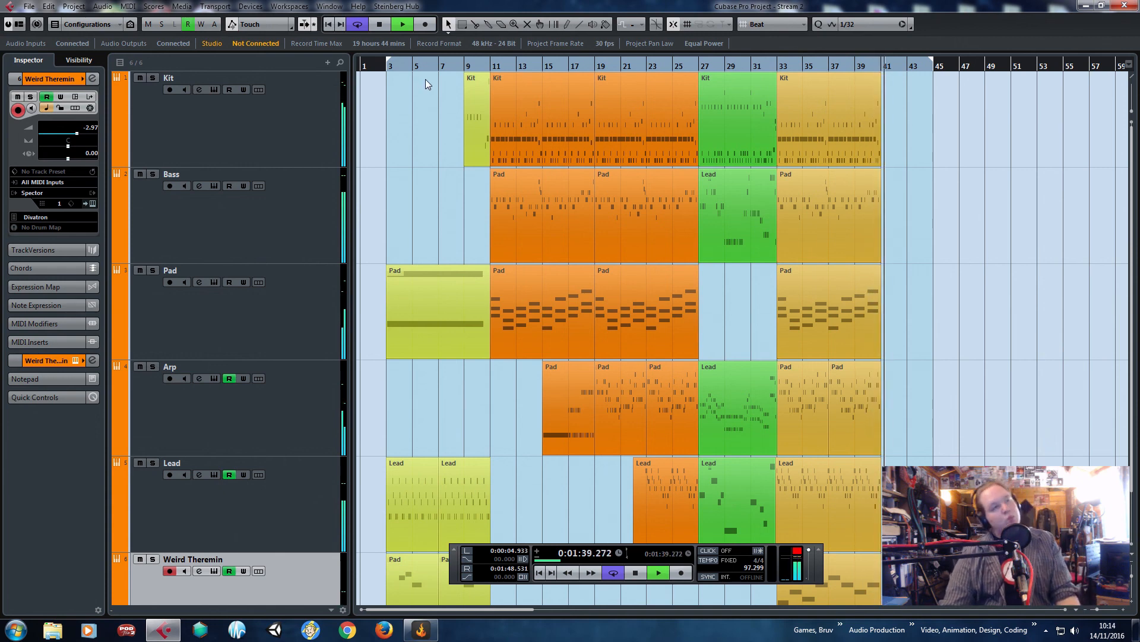
pyautogui.press('space')
# Examine the green section in bars 27 to 33 and set the project cursor just before bar 27.
pyautogui.scroll(3, 831, 322)
pyautogui.scroll(2, 661, 297)
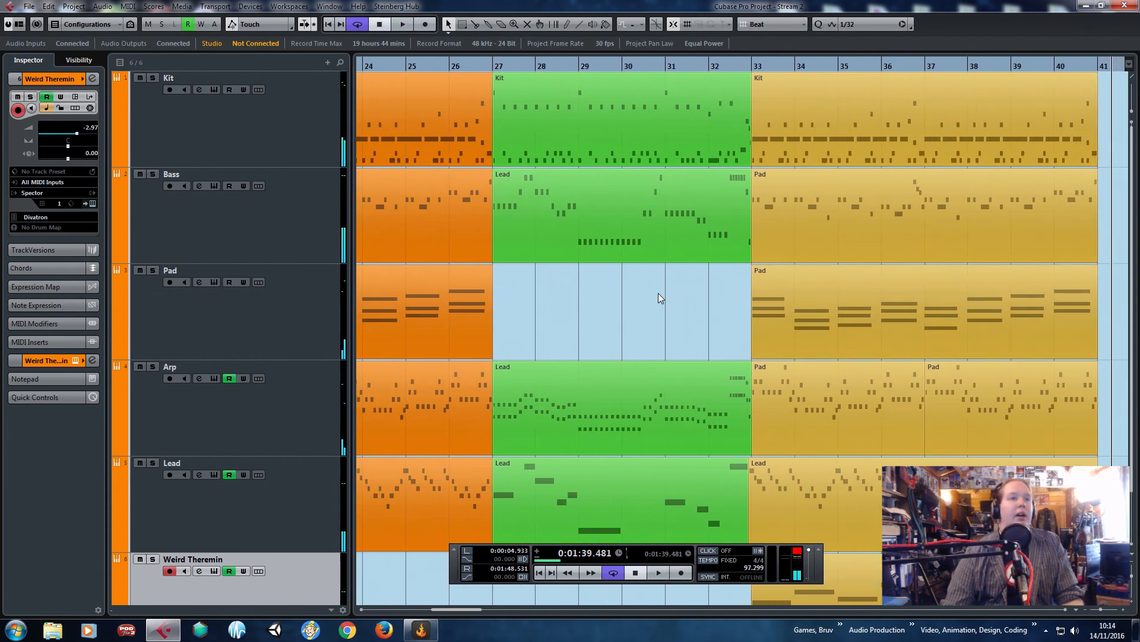
pyautogui.scroll(-1, 658, 293)
pyautogui.scroll(1, 662, 386)
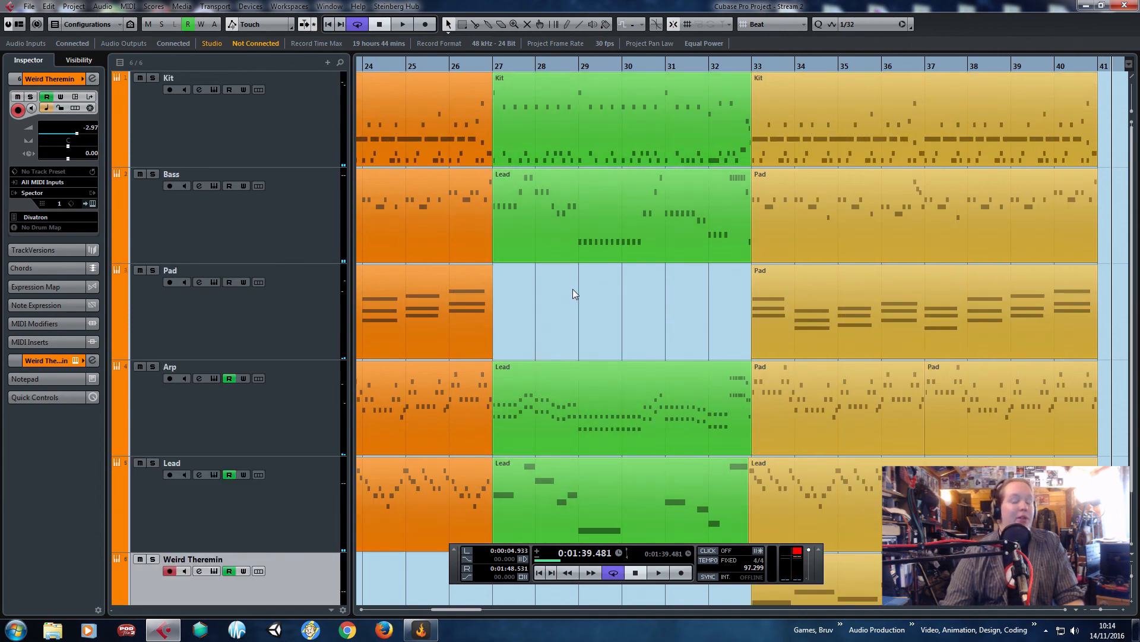
pyautogui.scroll(-2, 587, 333)
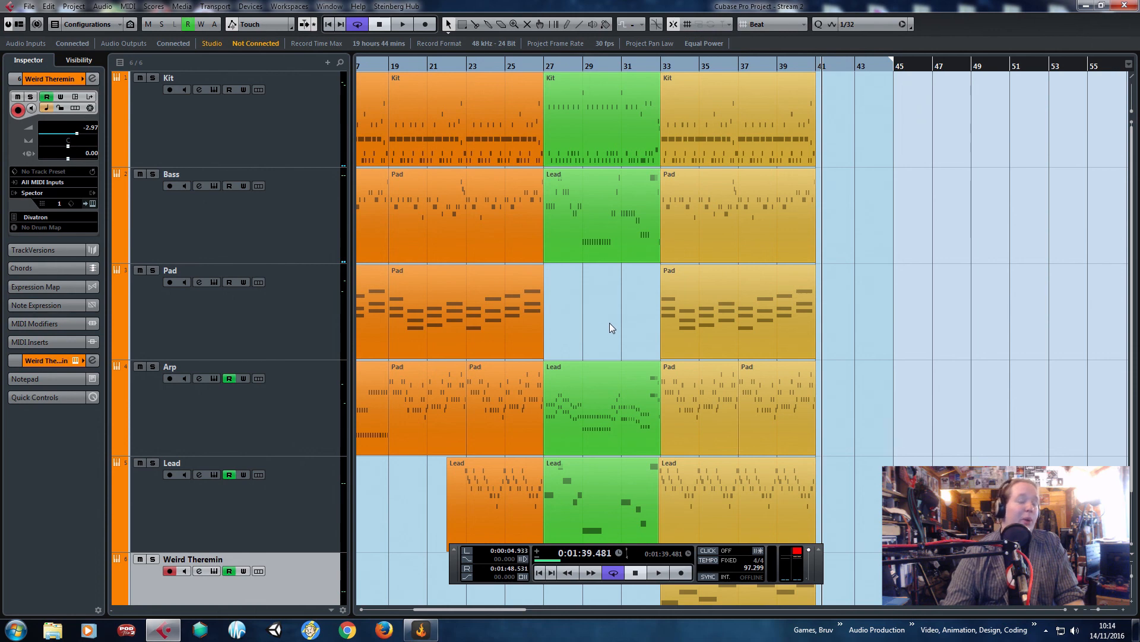
pyautogui.scroll(-1, 610, 323)
pyautogui.scroll(1, 618, 357)
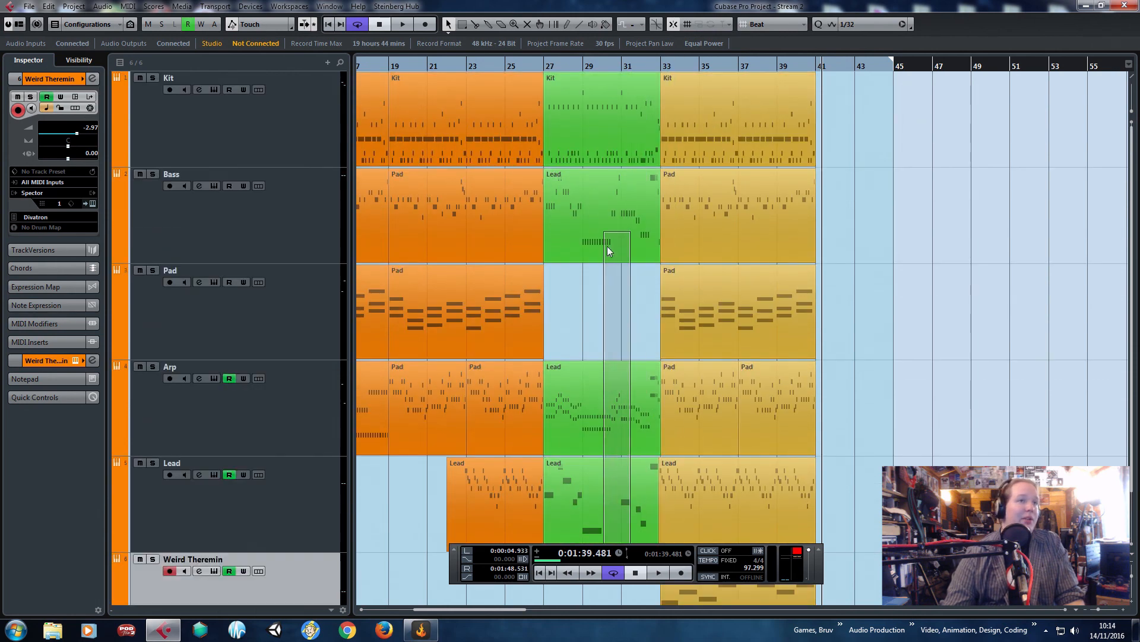
pyautogui.moveTo(540, 66); pyautogui.dragTo(472, 141)
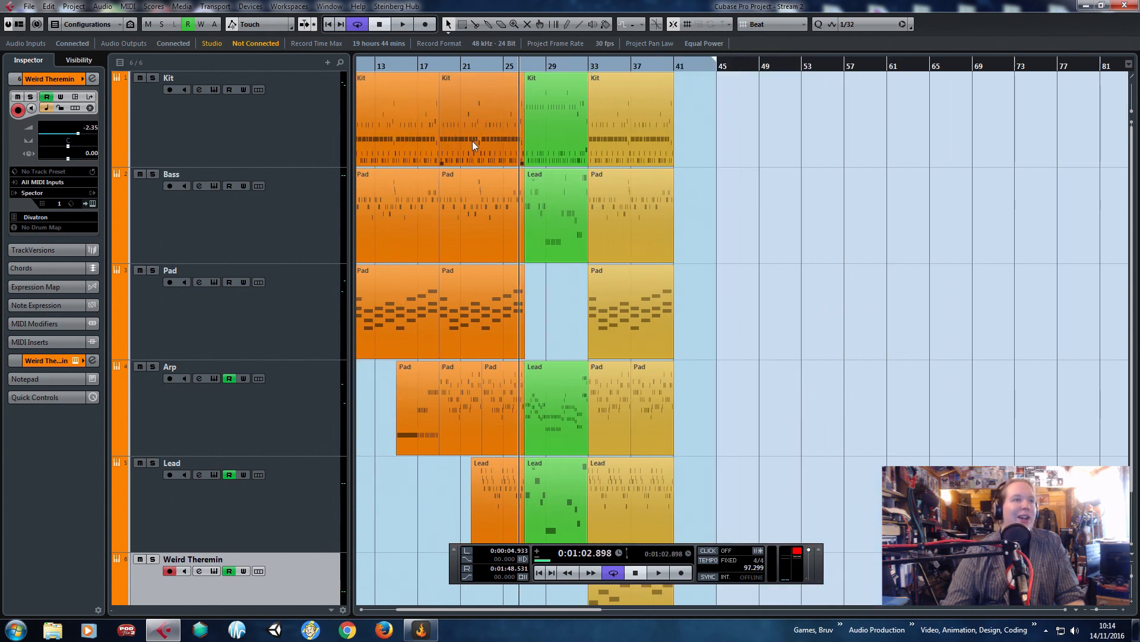
pyautogui.moveTo(397, 501); pyautogui.dragTo(550, 505)
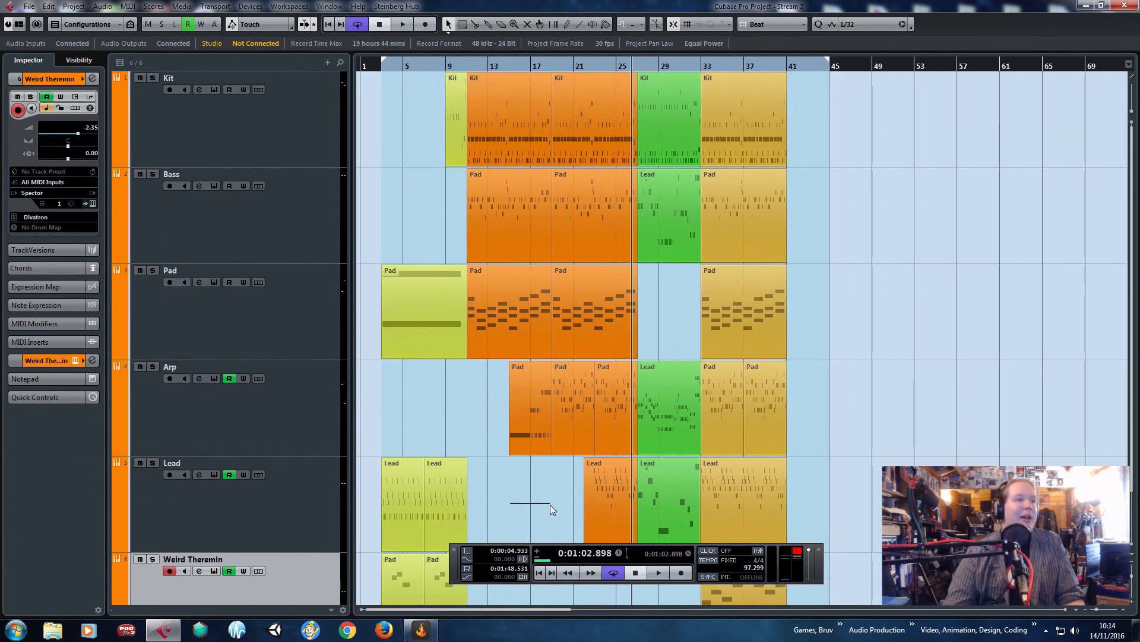
# Move the left locator one beat before bar 3, to 0:00:04.316, and check the right locator at bar 45.
pyautogui.scroll(3, 434, 189)
pyautogui.moveTo(397, 178); pyautogui.dragTo(312, 147)
pyautogui.scroll(3, 382, 144)
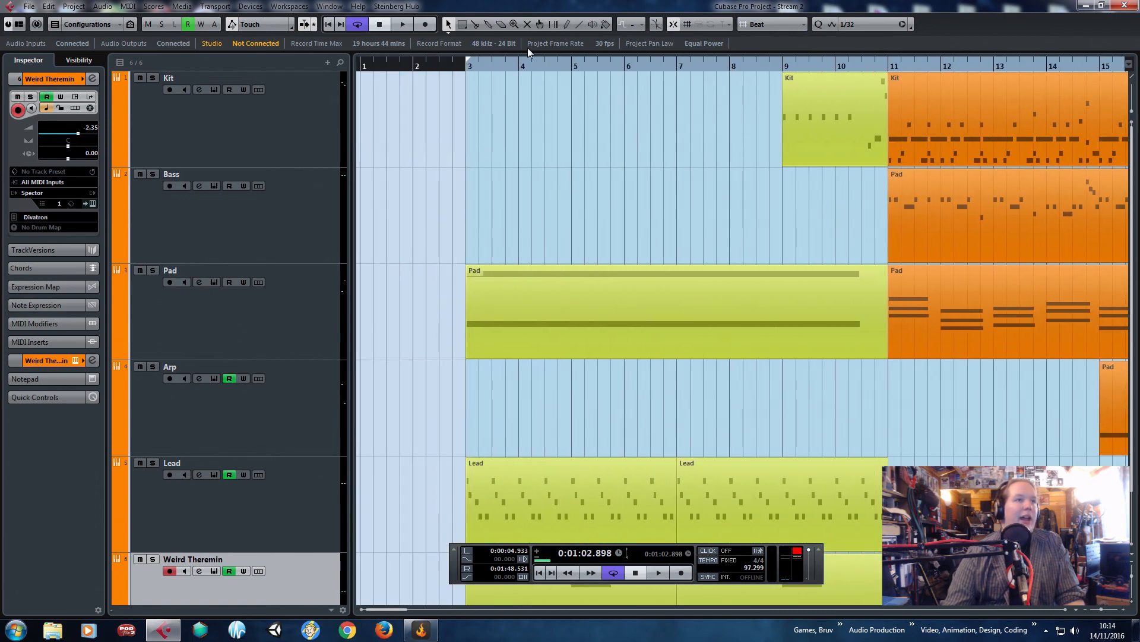
pyautogui.moveTo(468, 63); pyautogui.dragTo(455, 65)
pyautogui.scroll(-3, 483, 292)
pyautogui.scroll(-3, 482, 291)
pyautogui.scroll(5, 630, 196)
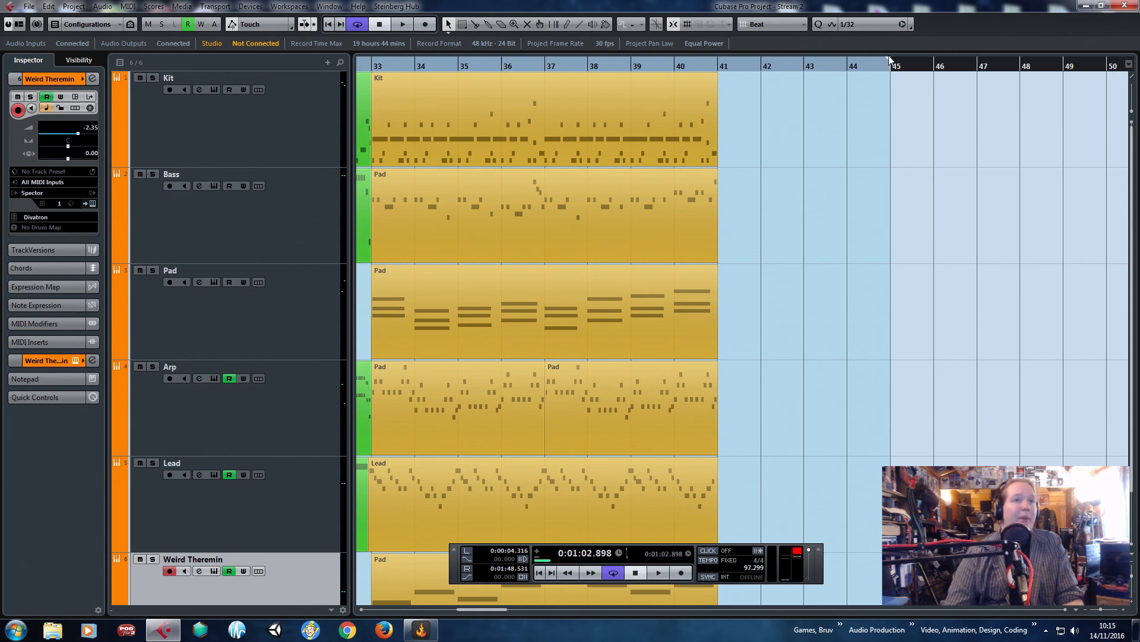
pyautogui.scroll(-4, 754, 191)
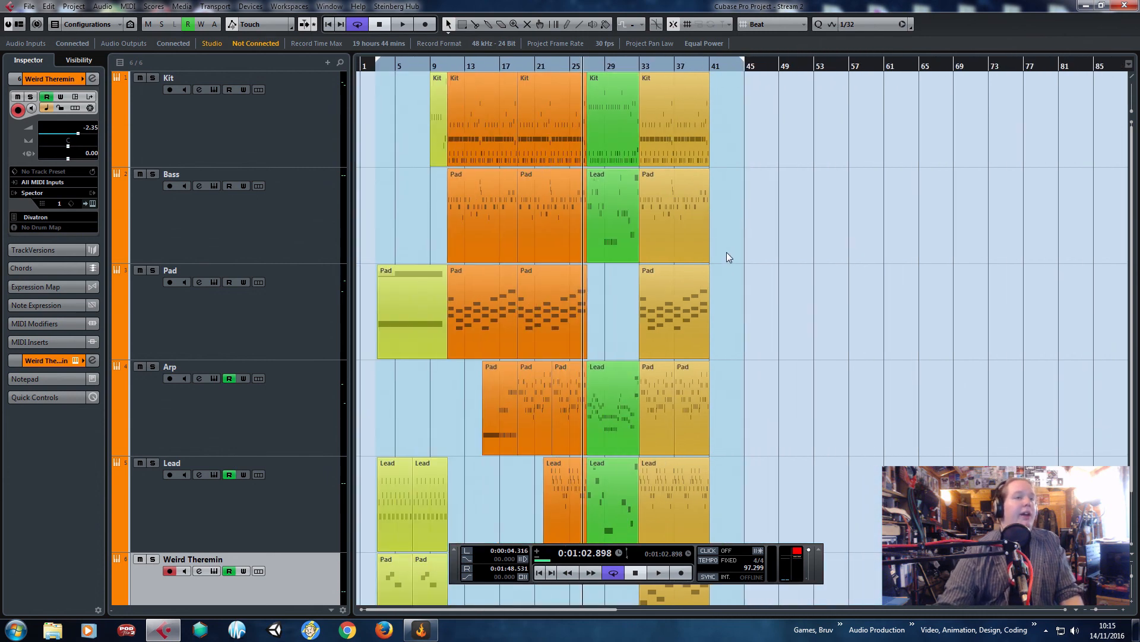
pyautogui.scroll(-2, 618, 305)
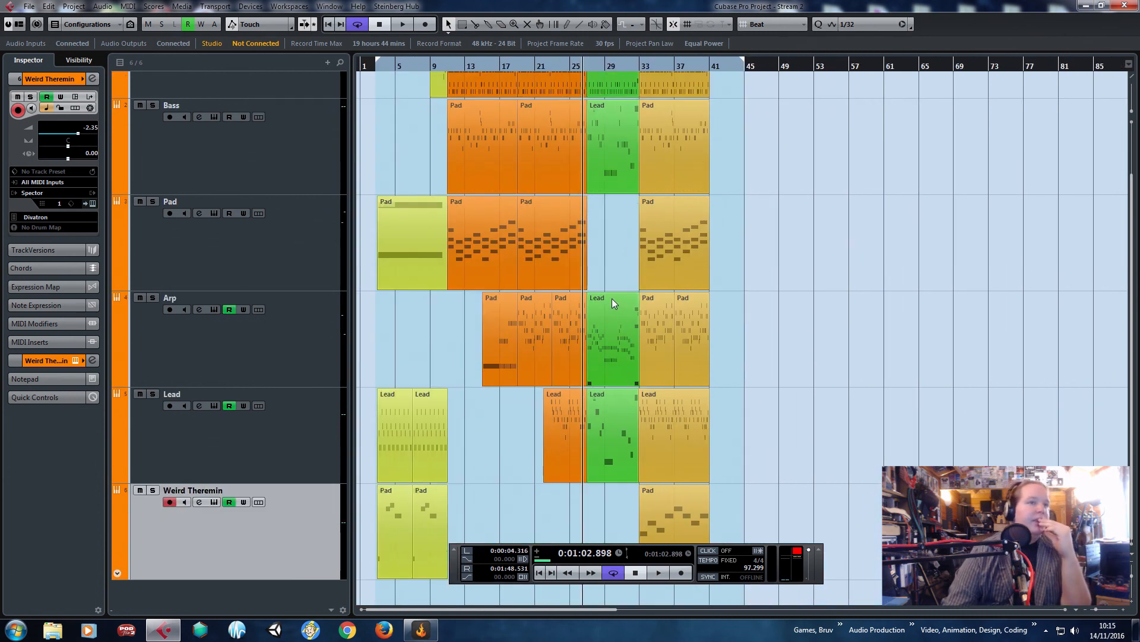
pyautogui.scroll(2, 611, 298)
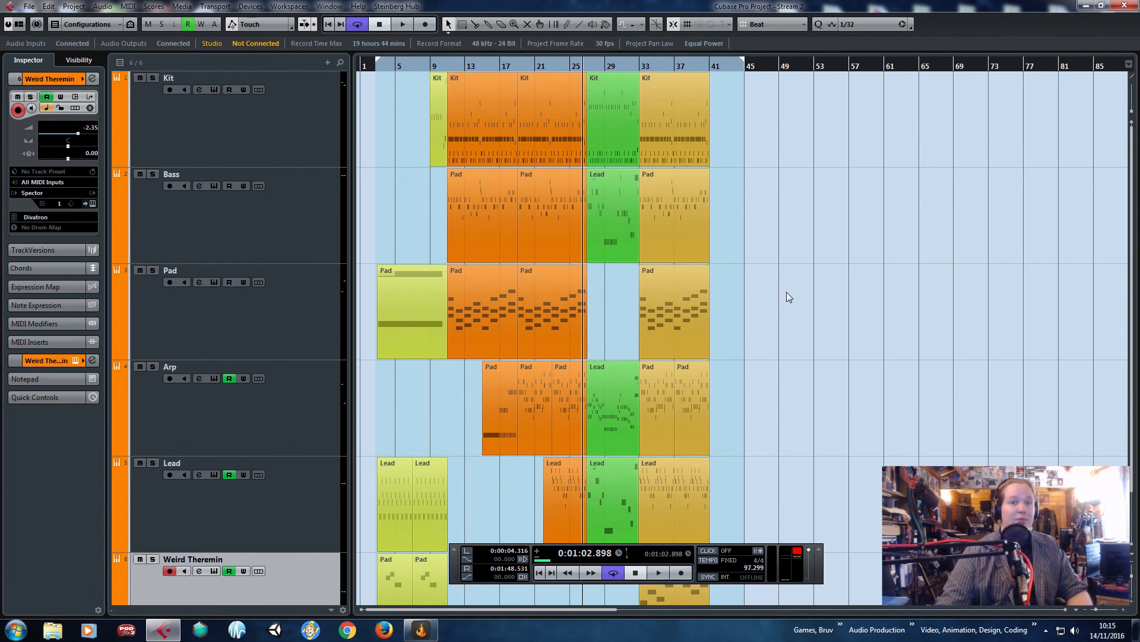
pyautogui.scroll(-2, 737, 317)
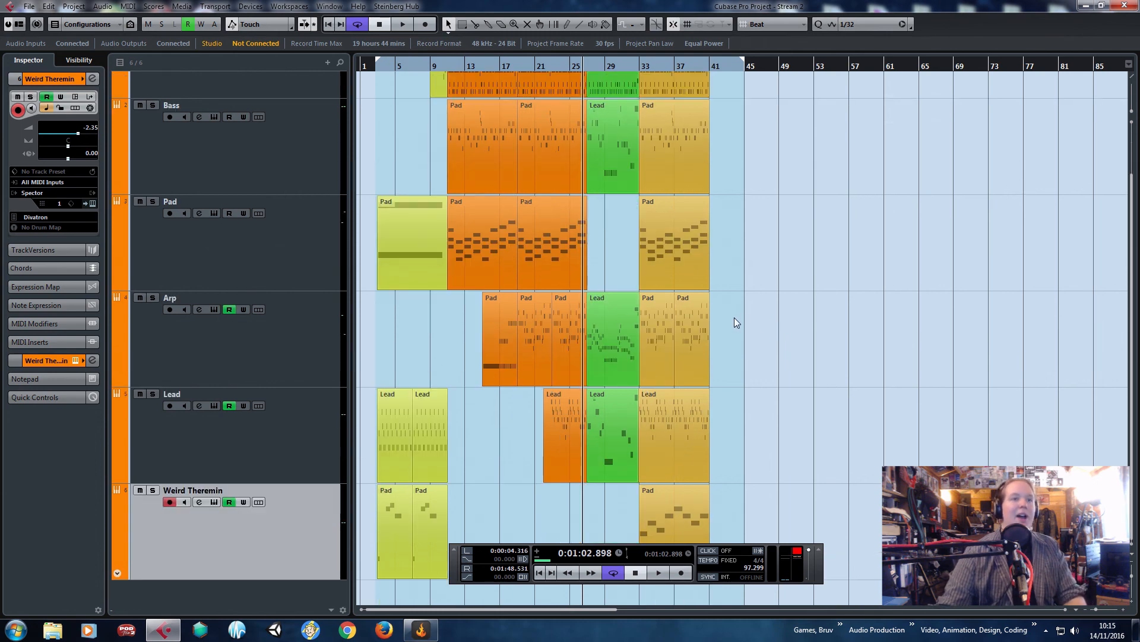
pyautogui.scroll(2, 736, 325)
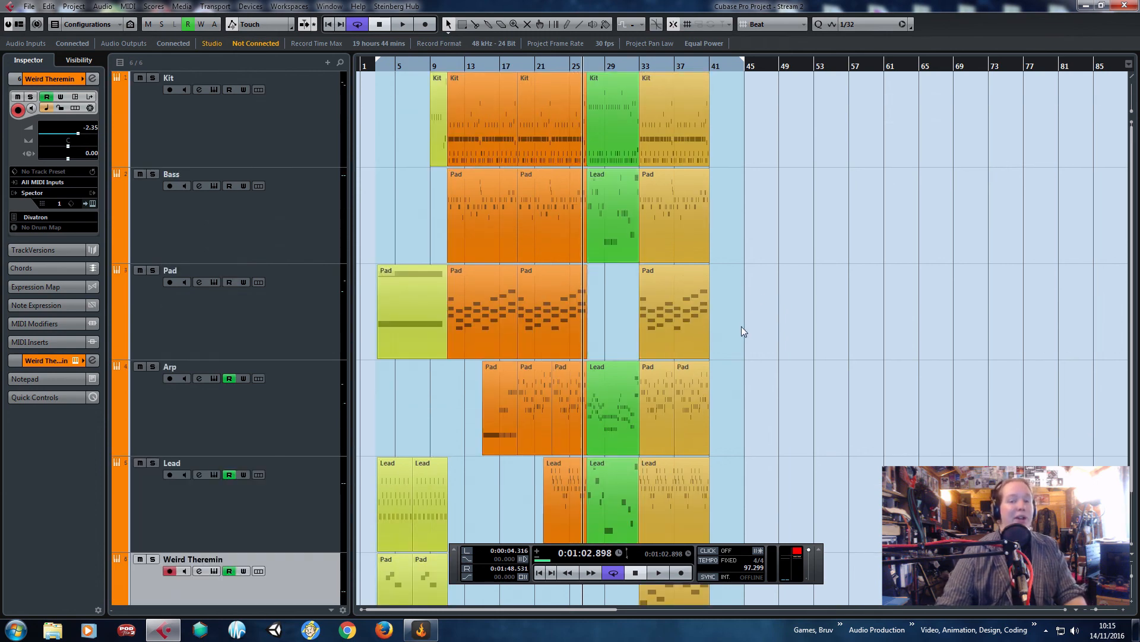